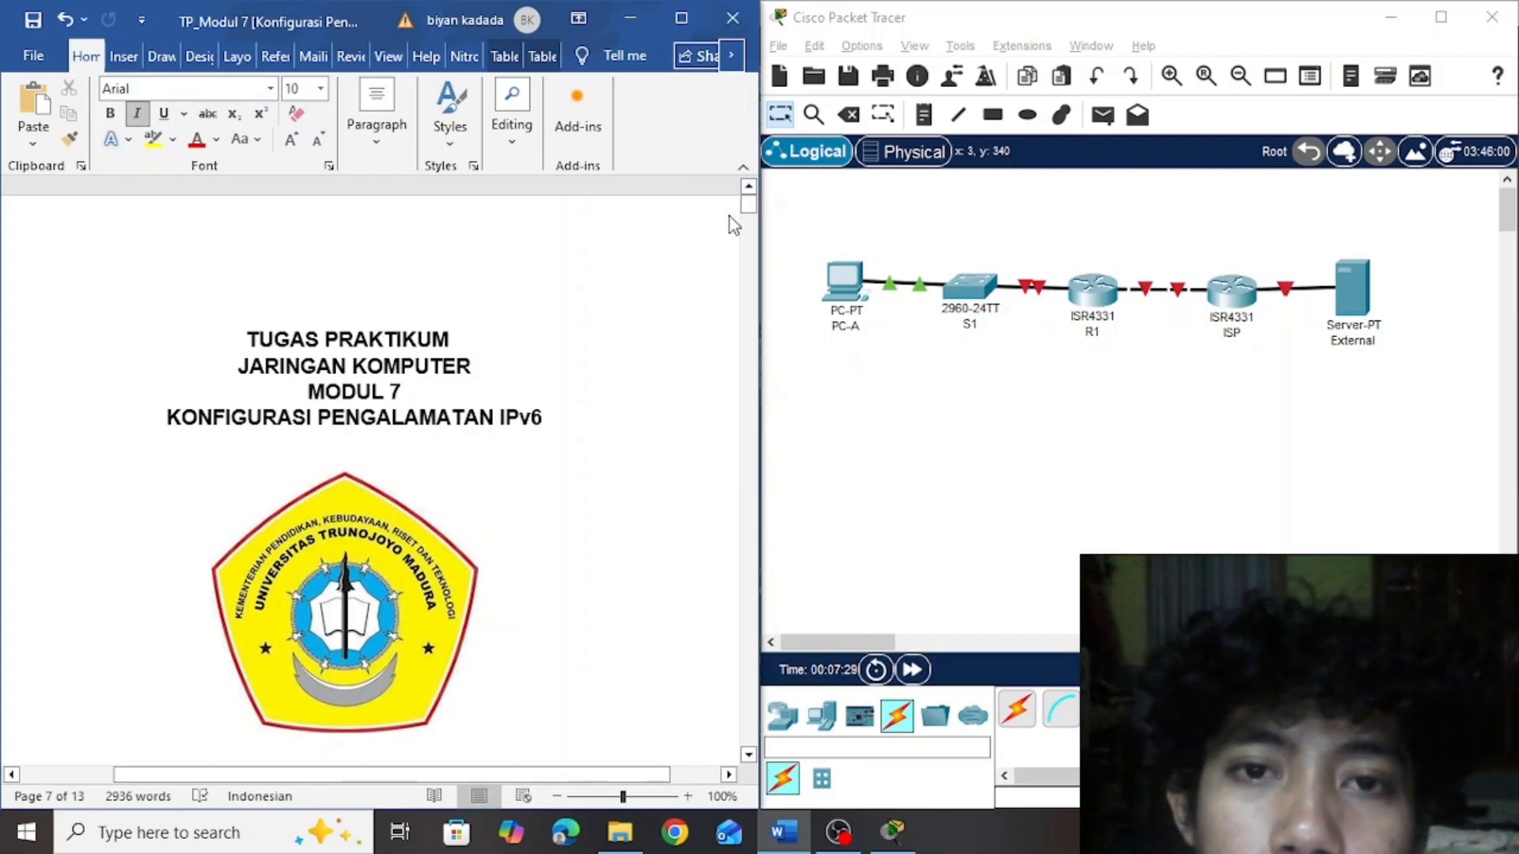
Read the Modul 7 assignment from the cover page to Latihan 1, and go back to S1's SDM template commands
drag(748, 204, 753, 230)
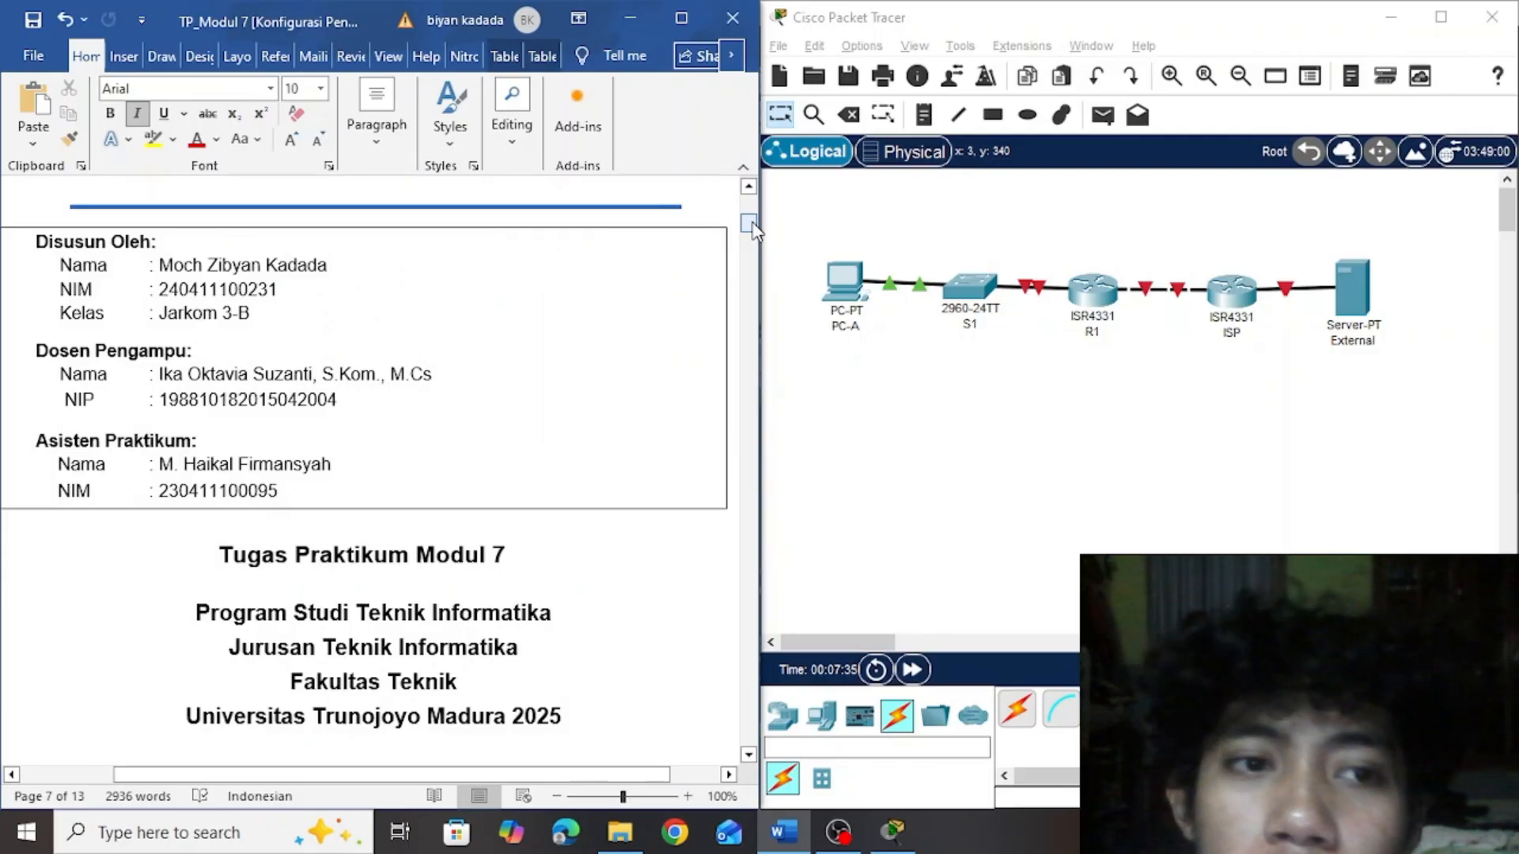
drag(753, 230, 747, 284)
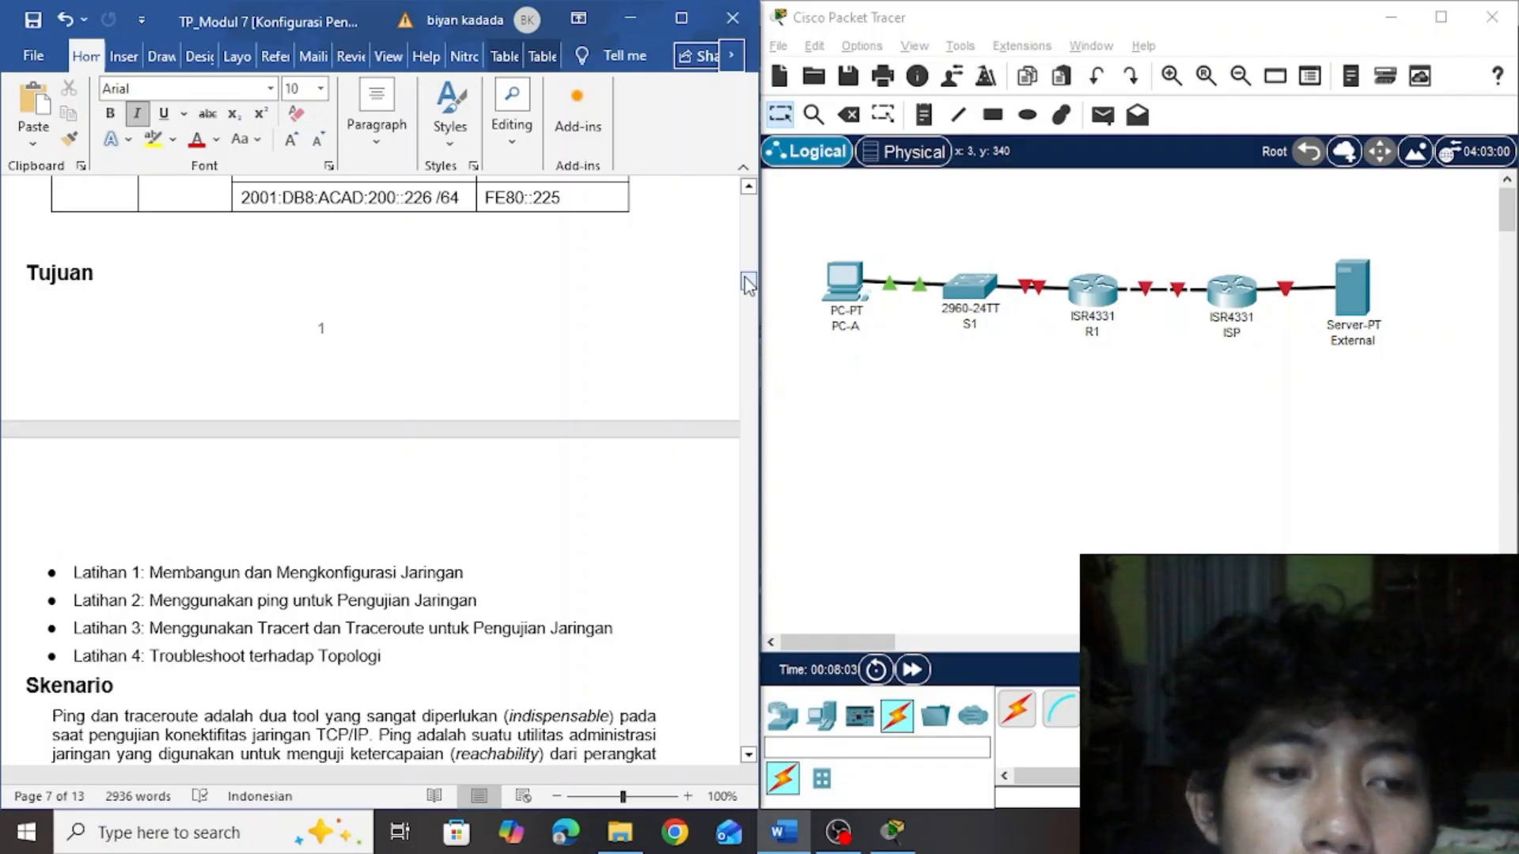
drag(748, 283, 750, 314)
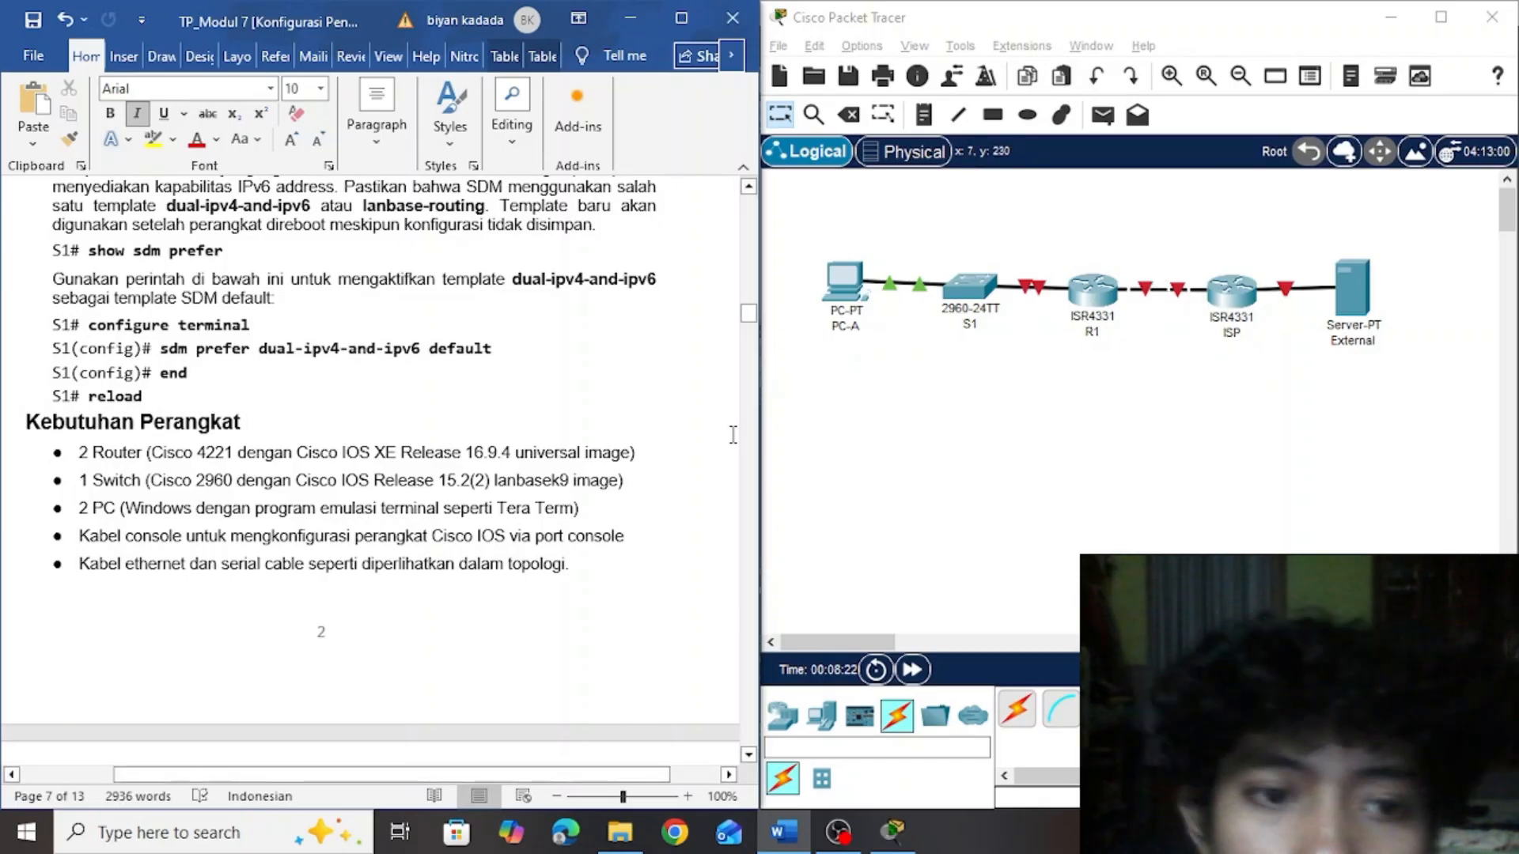
drag(743, 310, 750, 333)
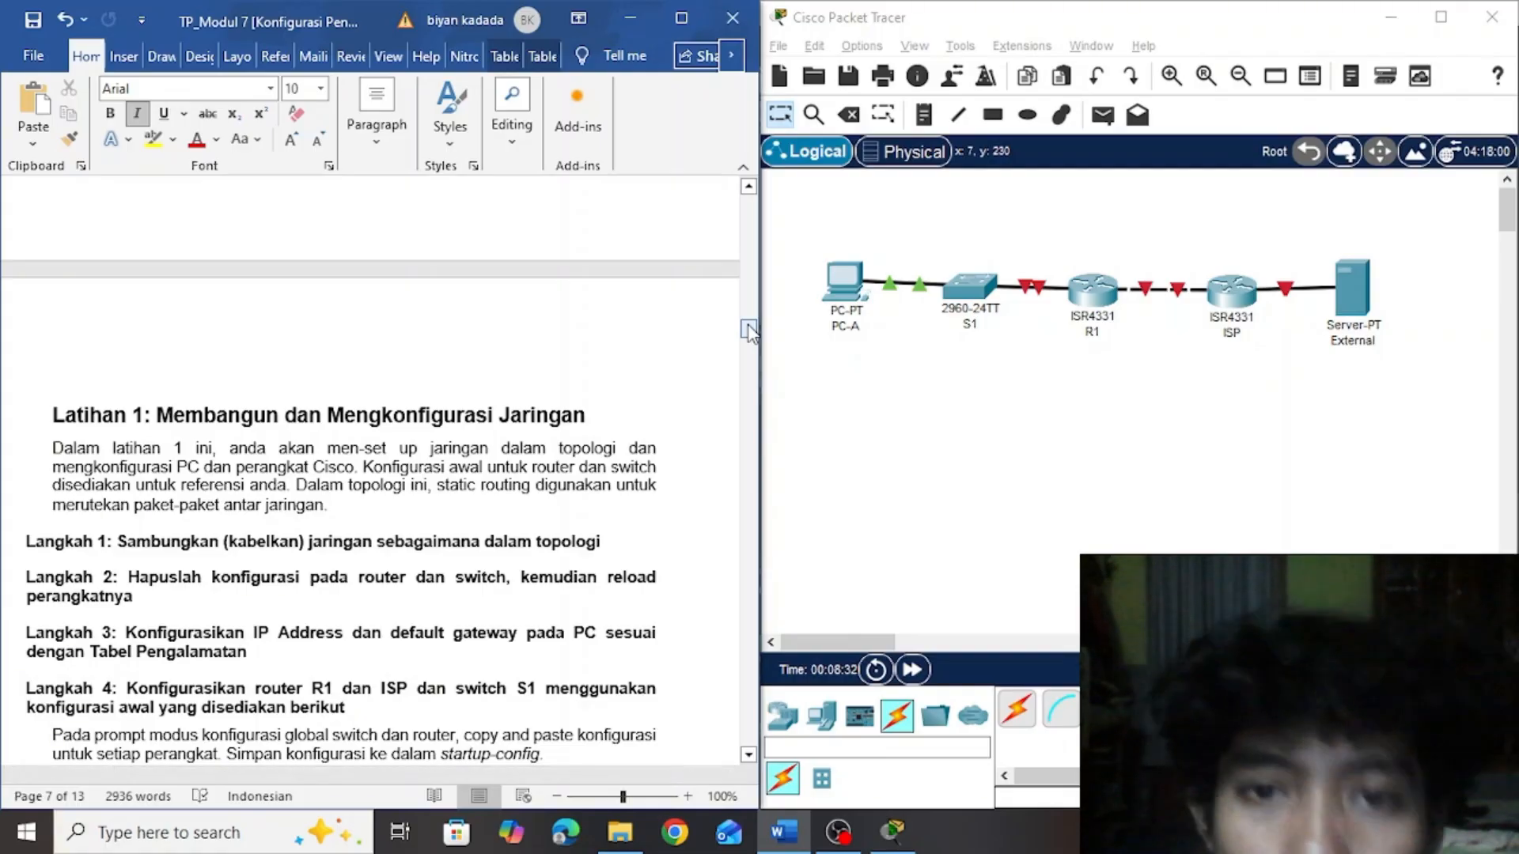
mouse_move(749, 330)
mouse_down()
mouse_move(752, 253)
mouse_move(761, 332)
mouse_up()
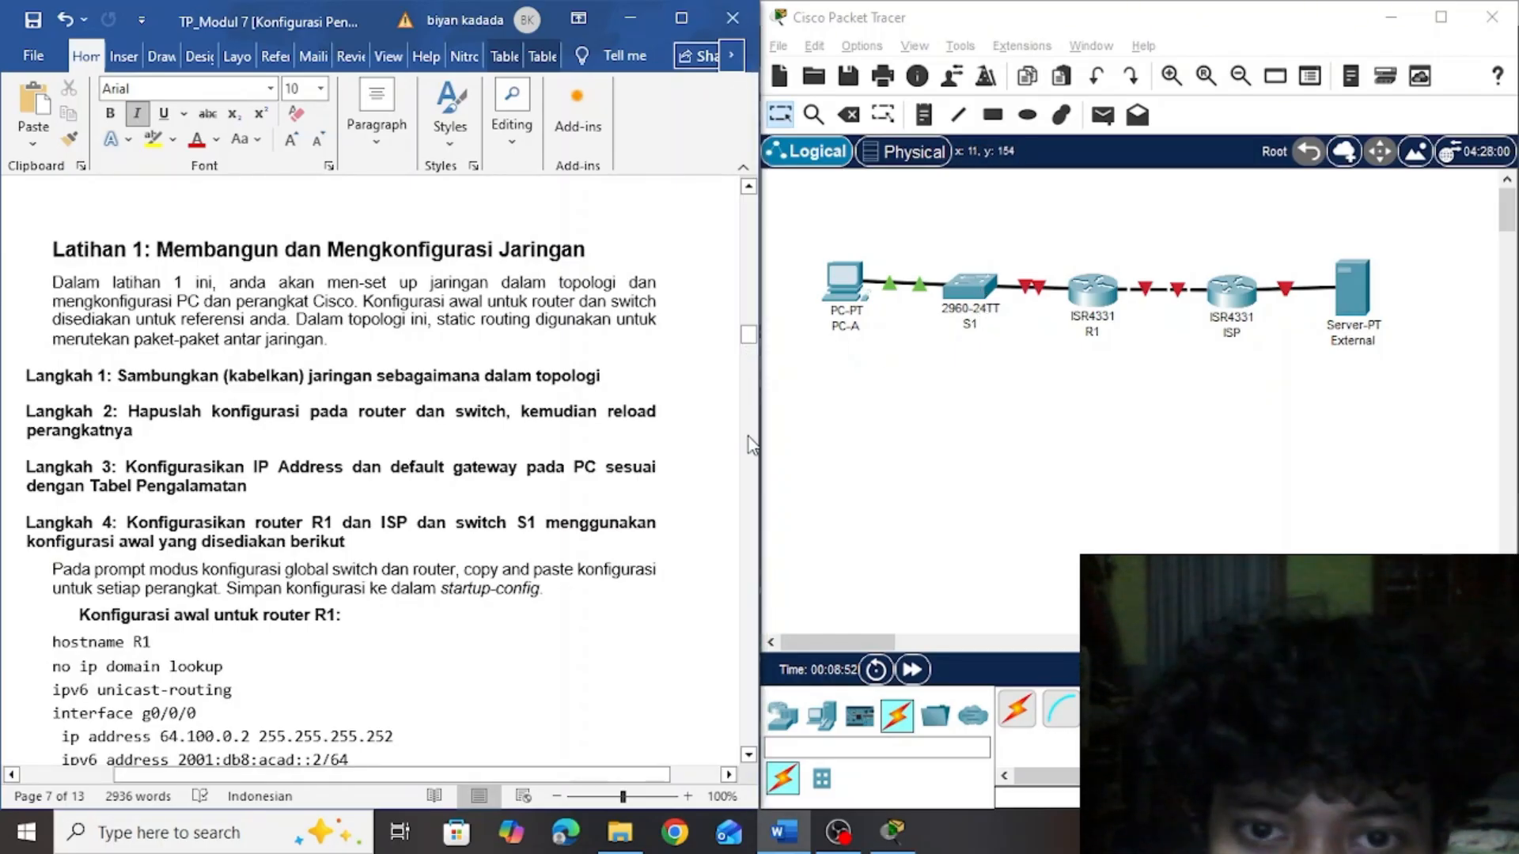
drag(750, 447, 750, 312)
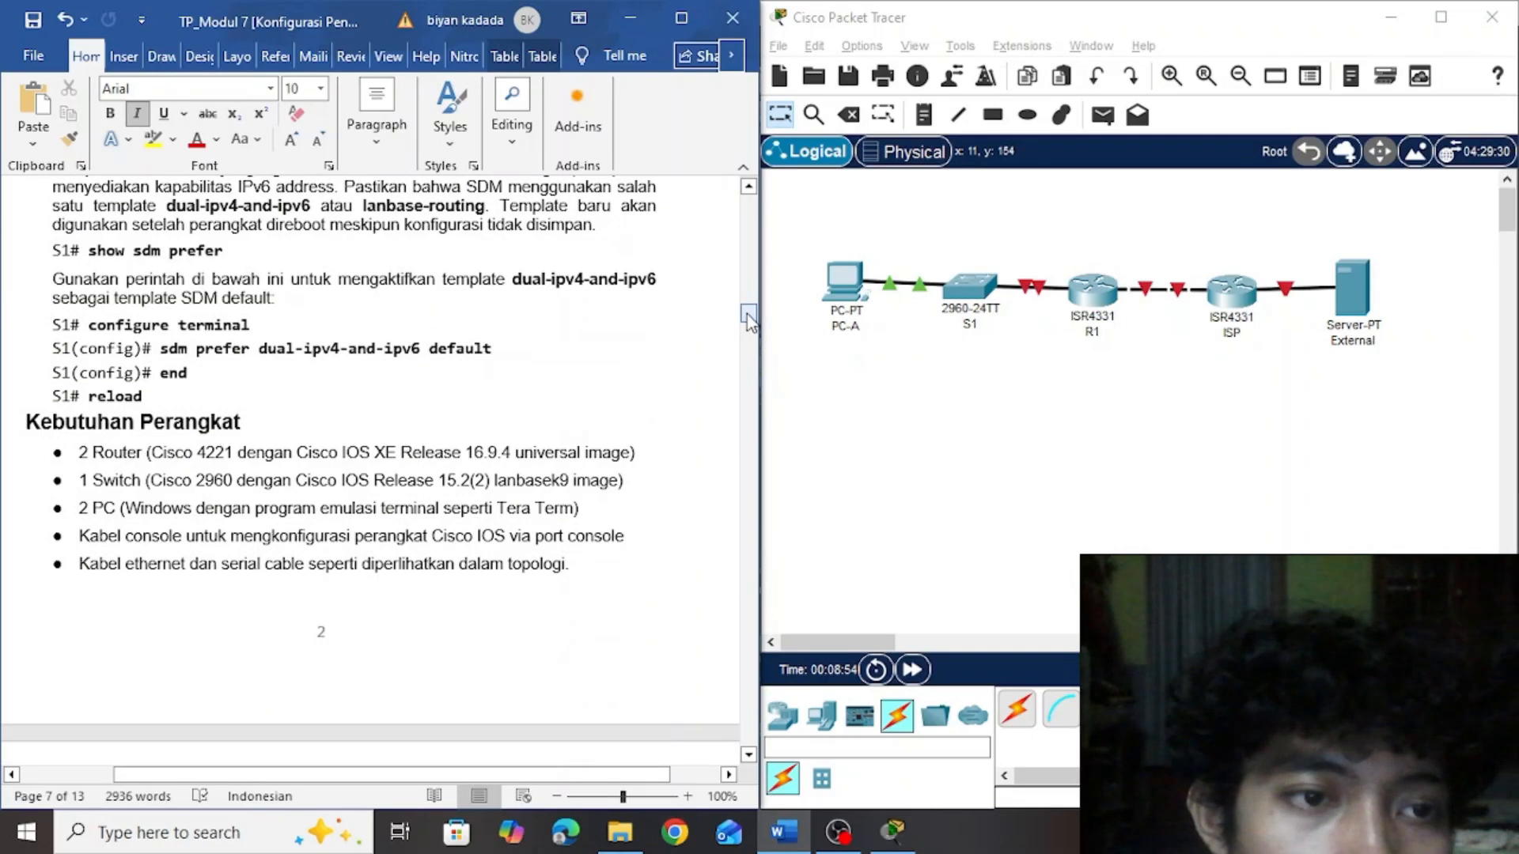
click(323, 358)
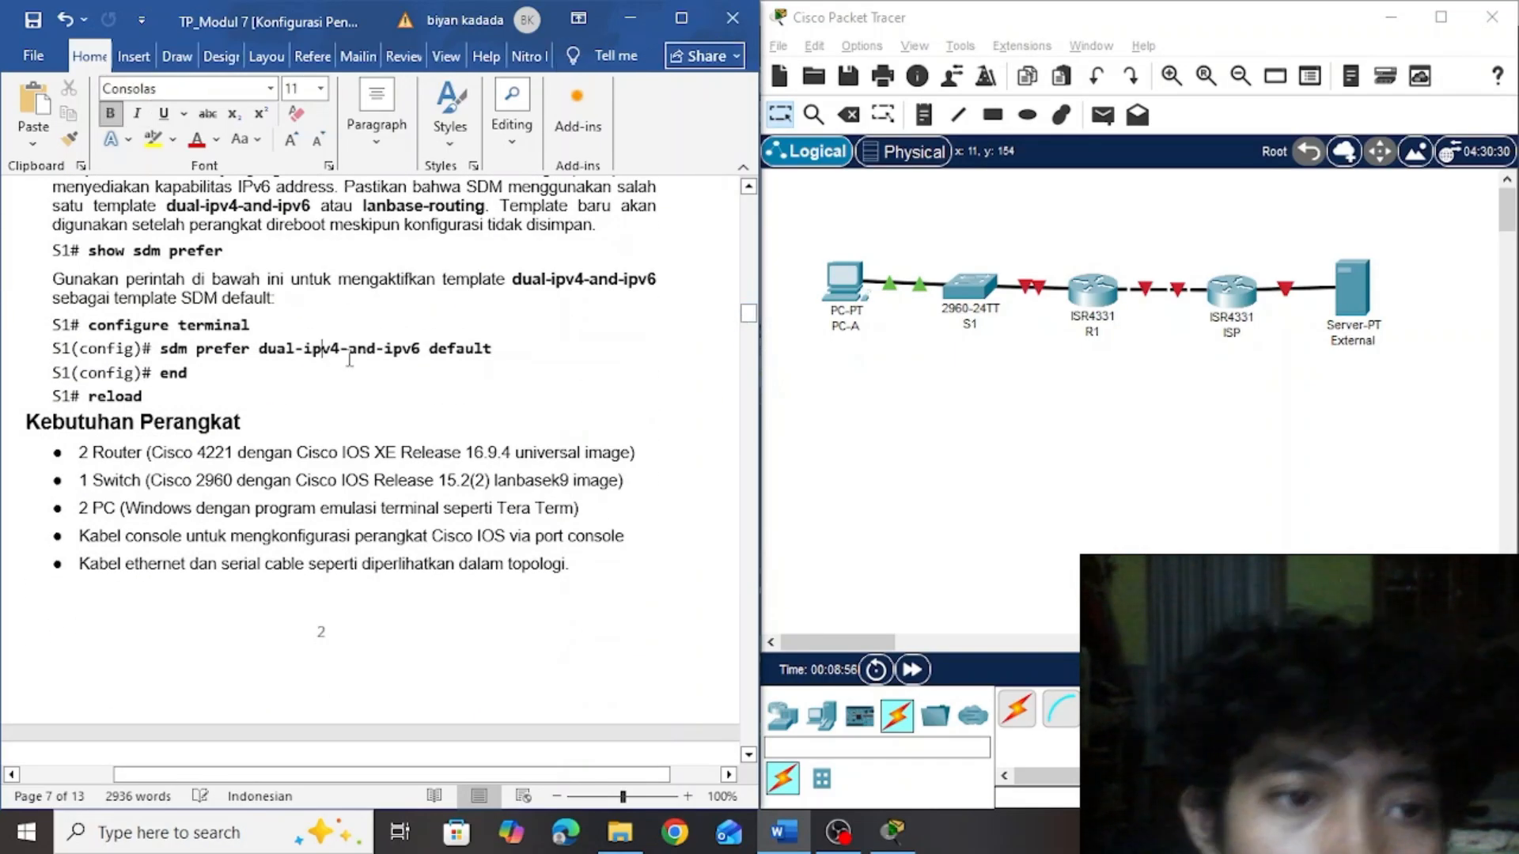
Open switch S1's command line in Packet Tracer and enter global configuration mode with en and conf t
click(971, 290)
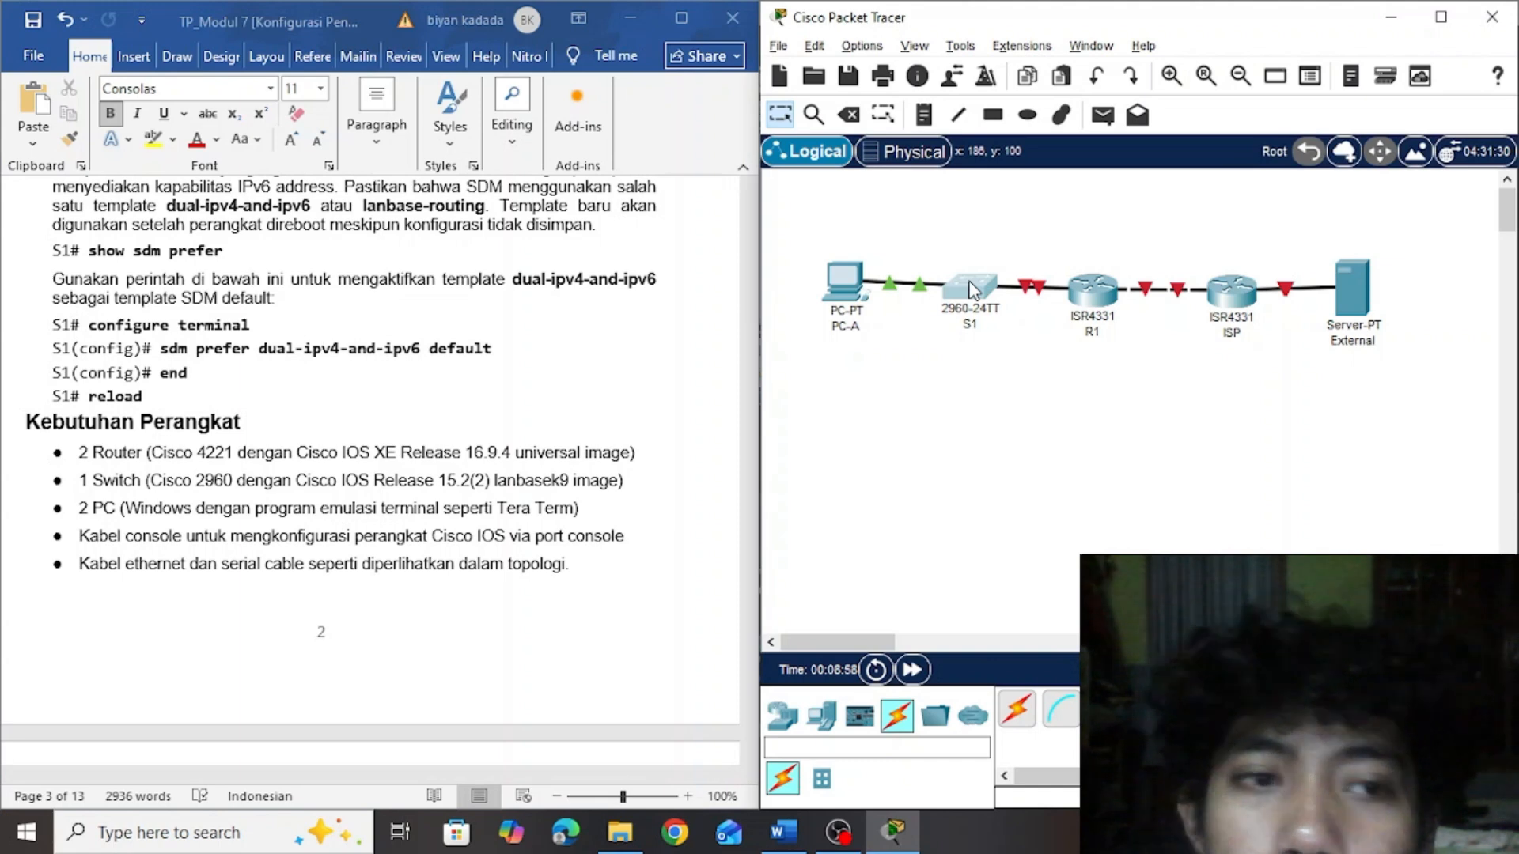
click(972, 289)
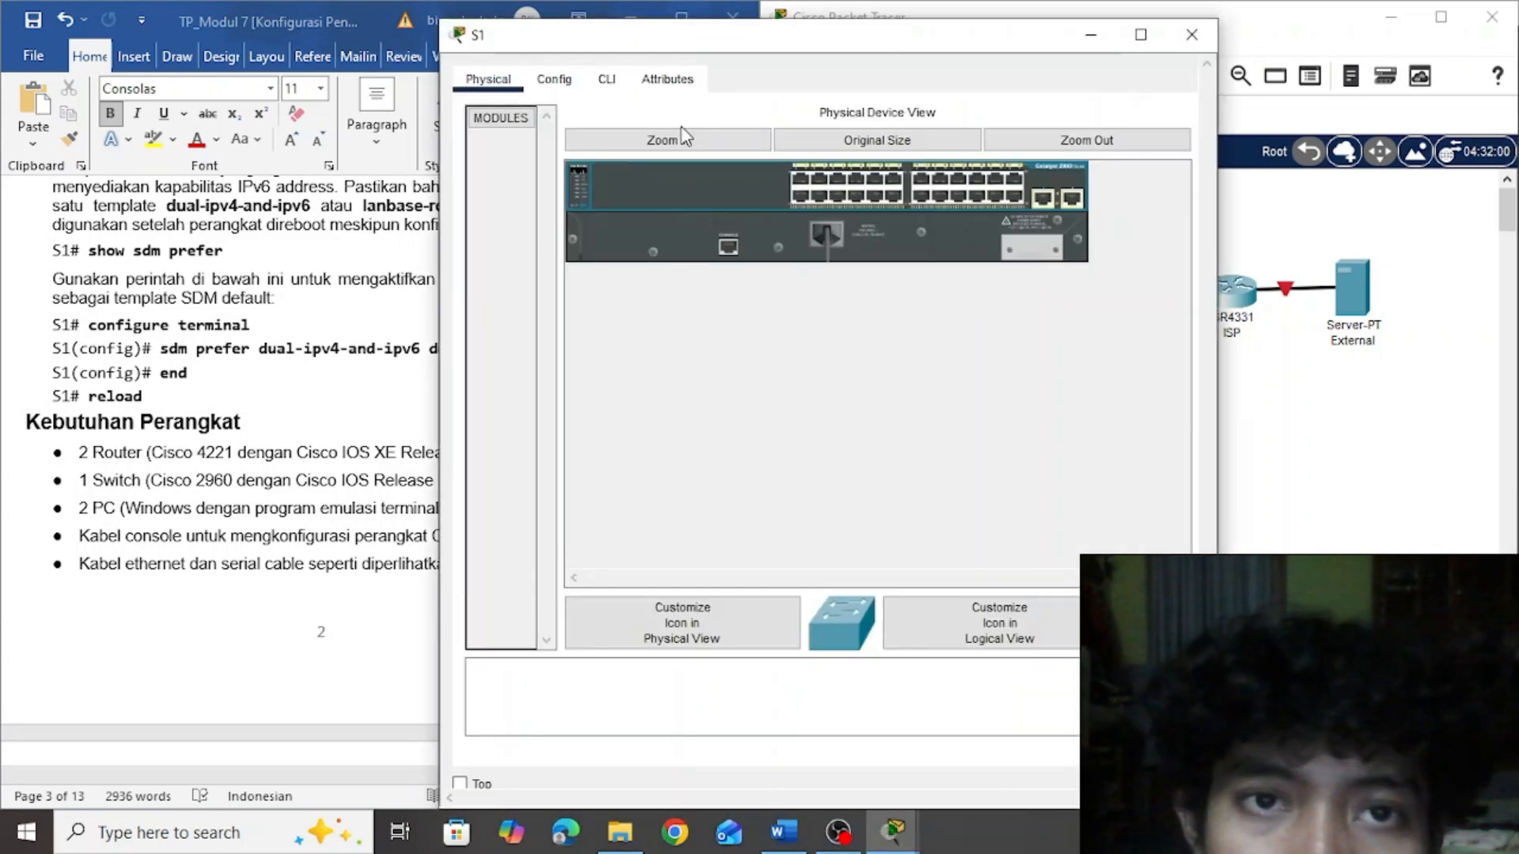
click(615, 85)
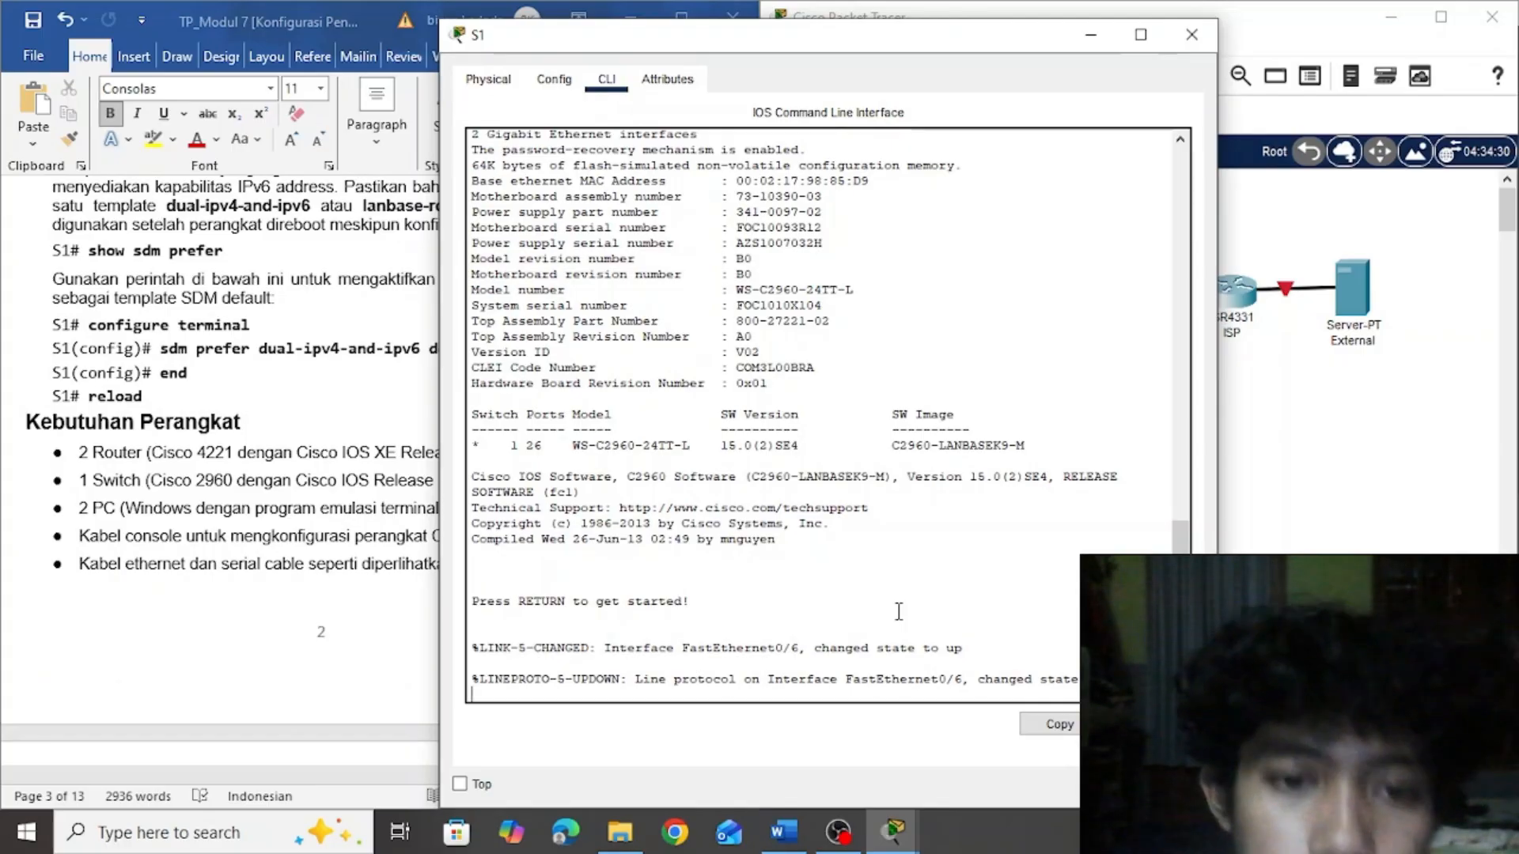
key(Return)
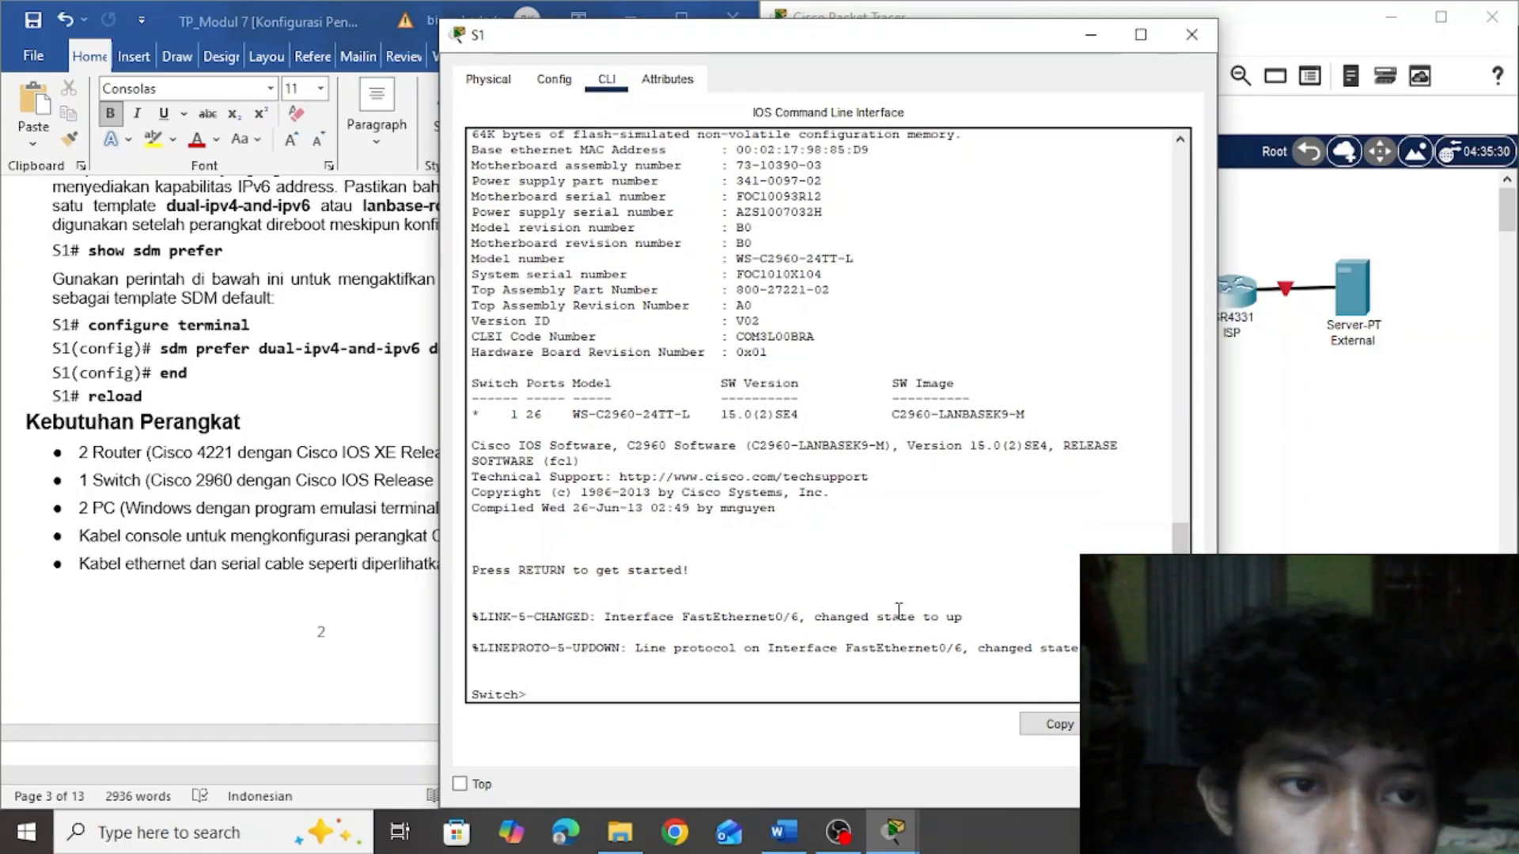
text(en)
key(Return)
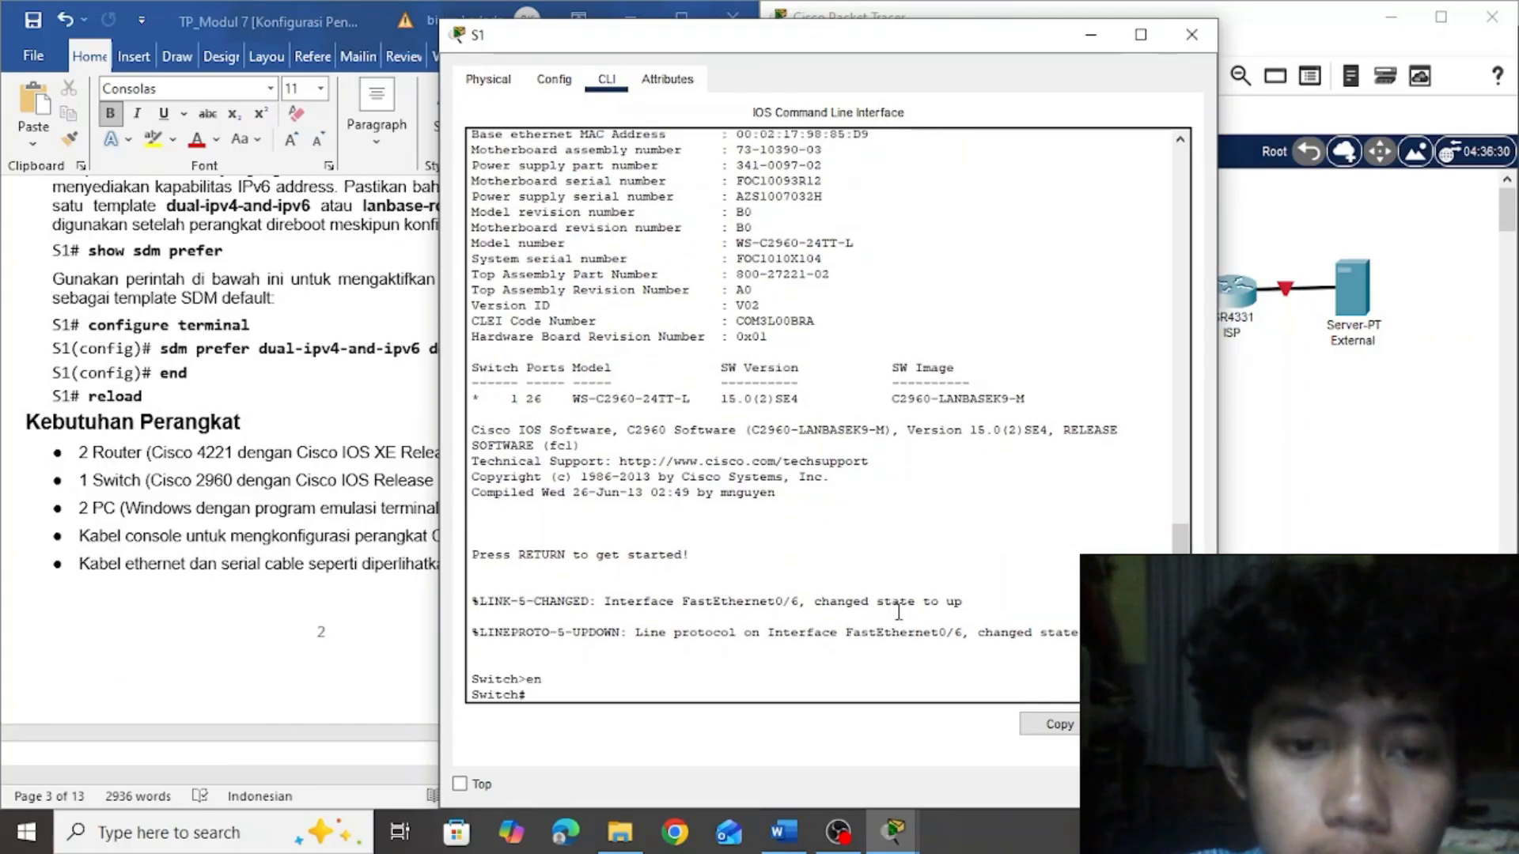
text(conf)
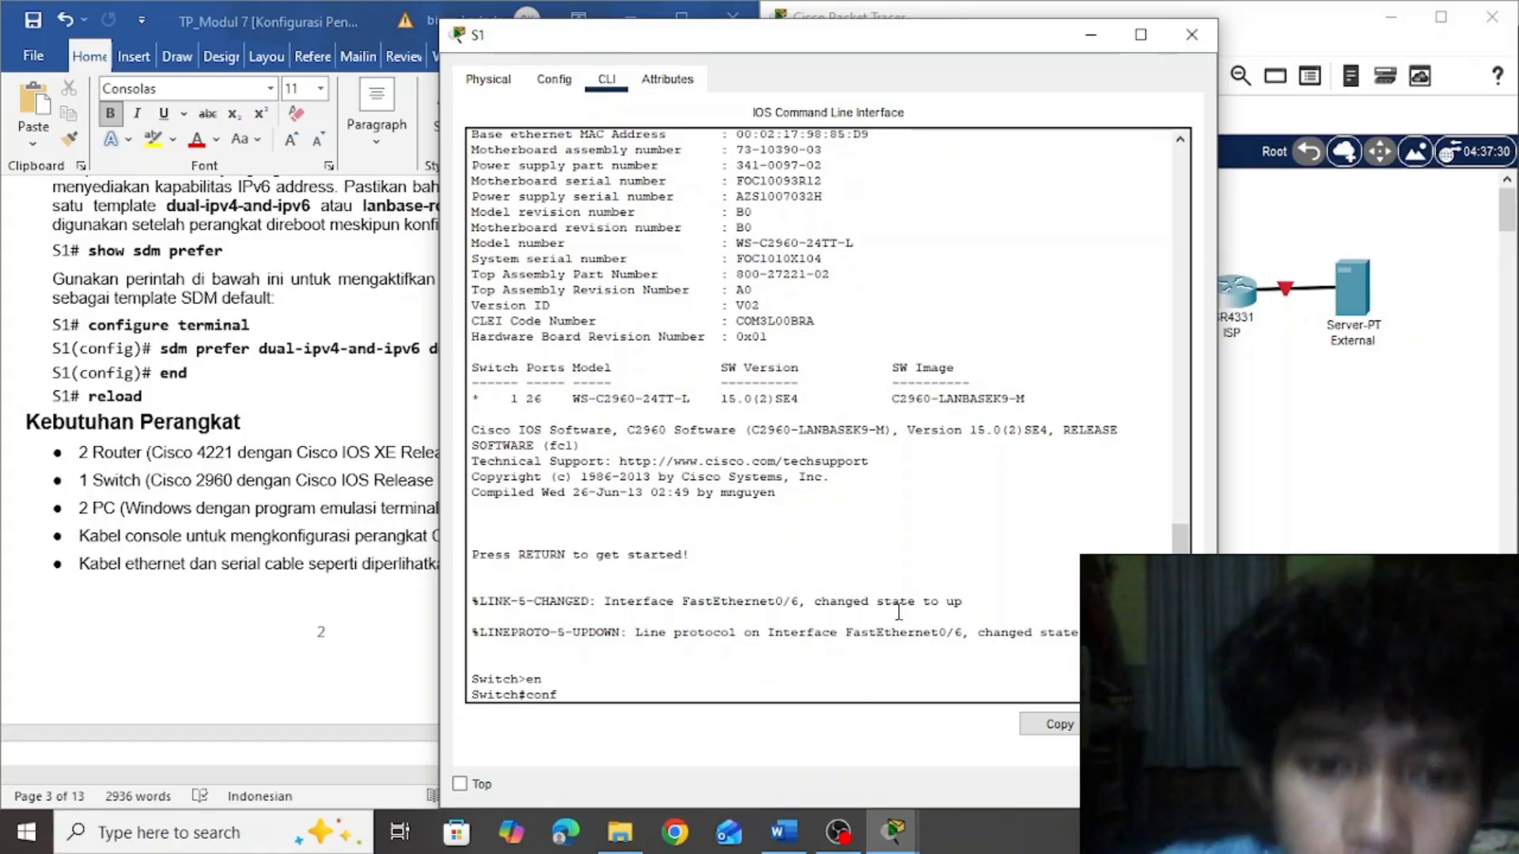
text( t)
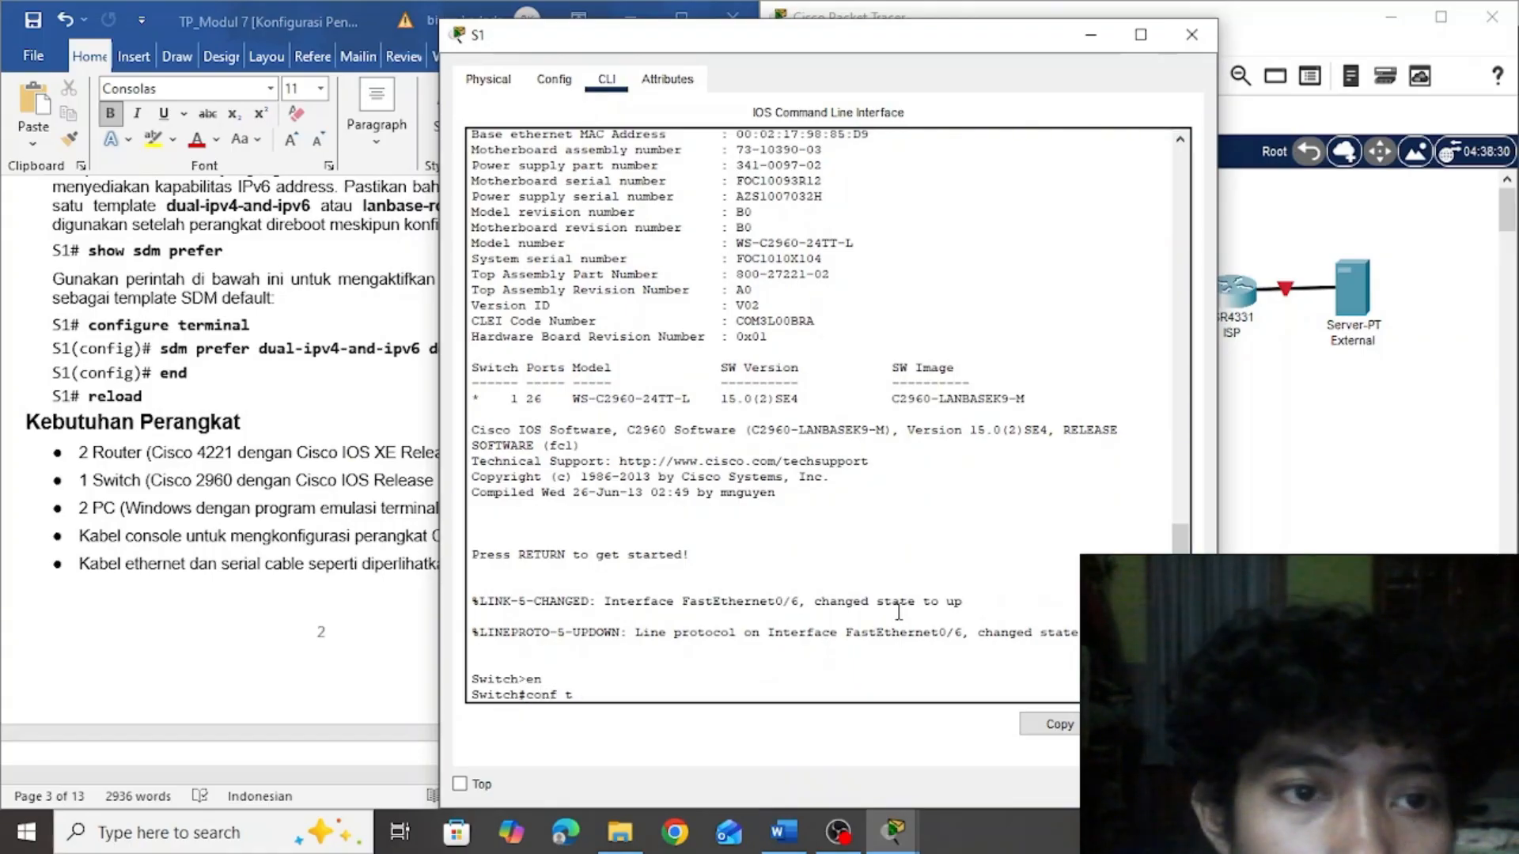
key(Return)
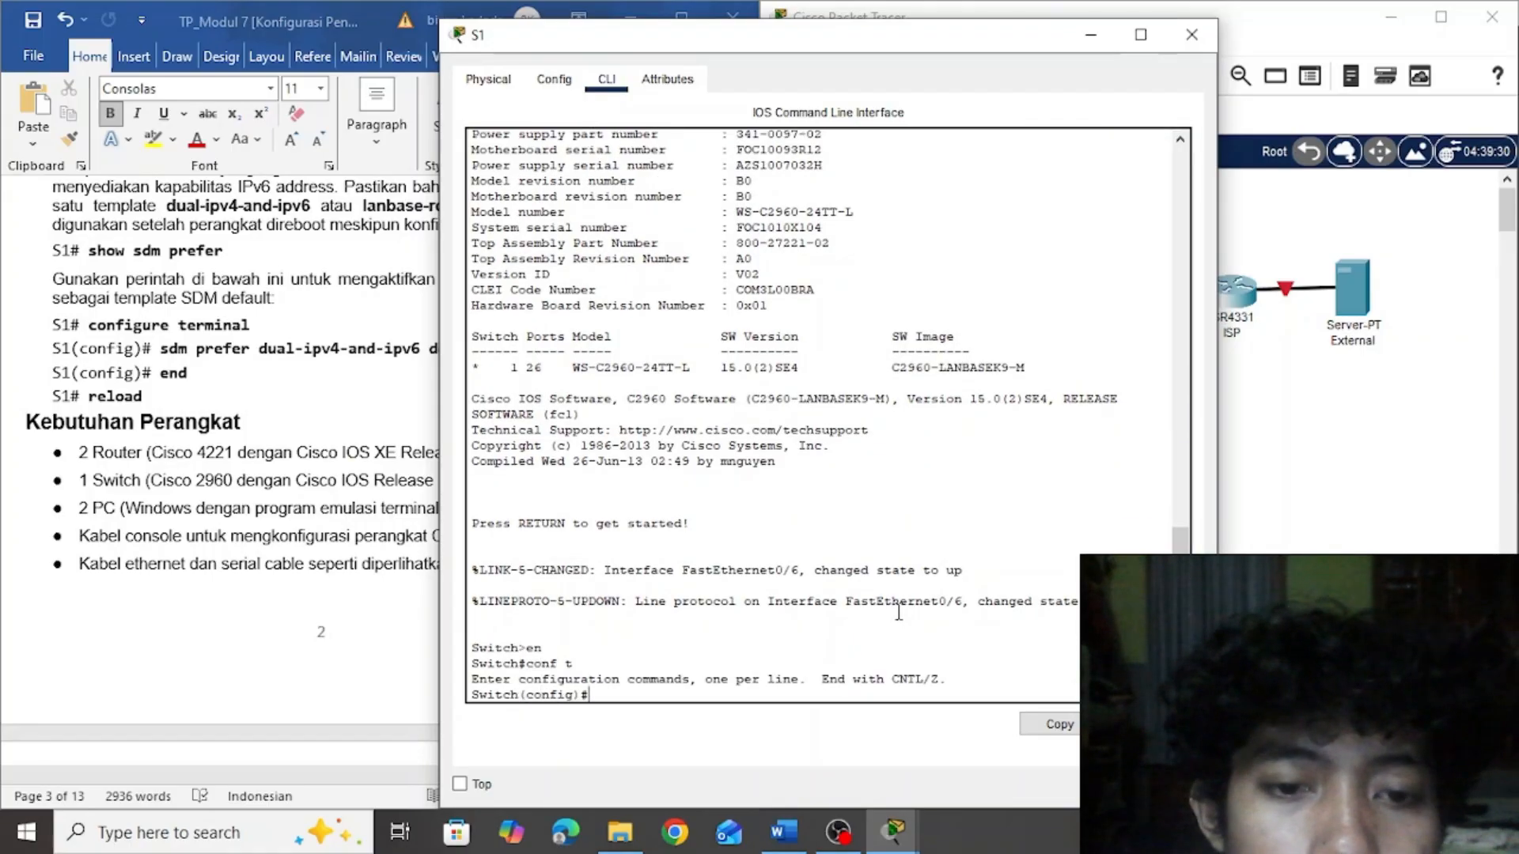
Copy "sdm prefer dual-ipv4-and-ipv6 default" from the Word document and run it in S1's command line
click(368, 365)
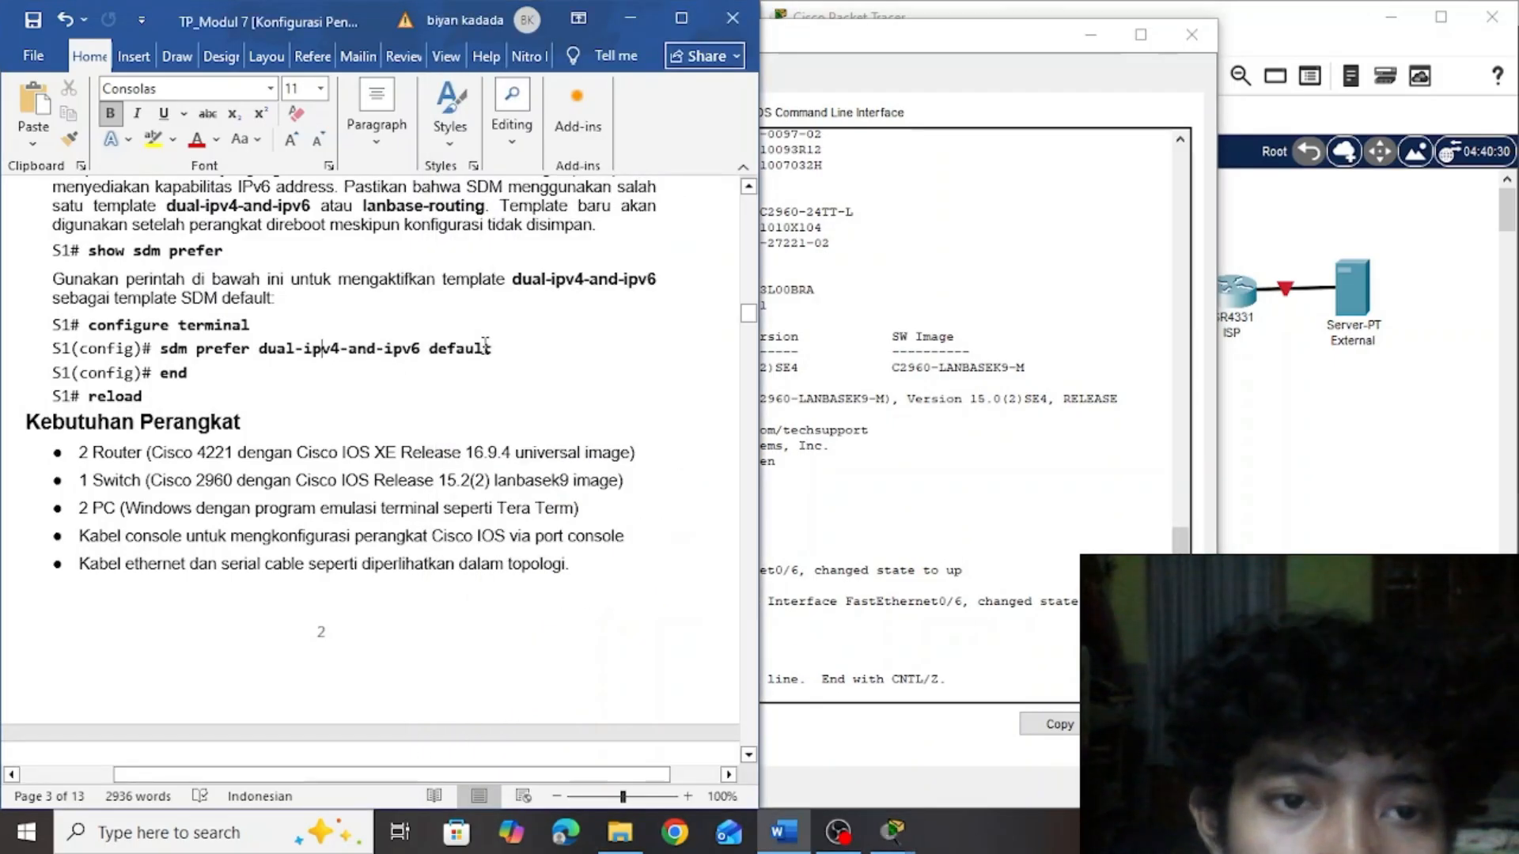
drag(491, 347, 170, 354)
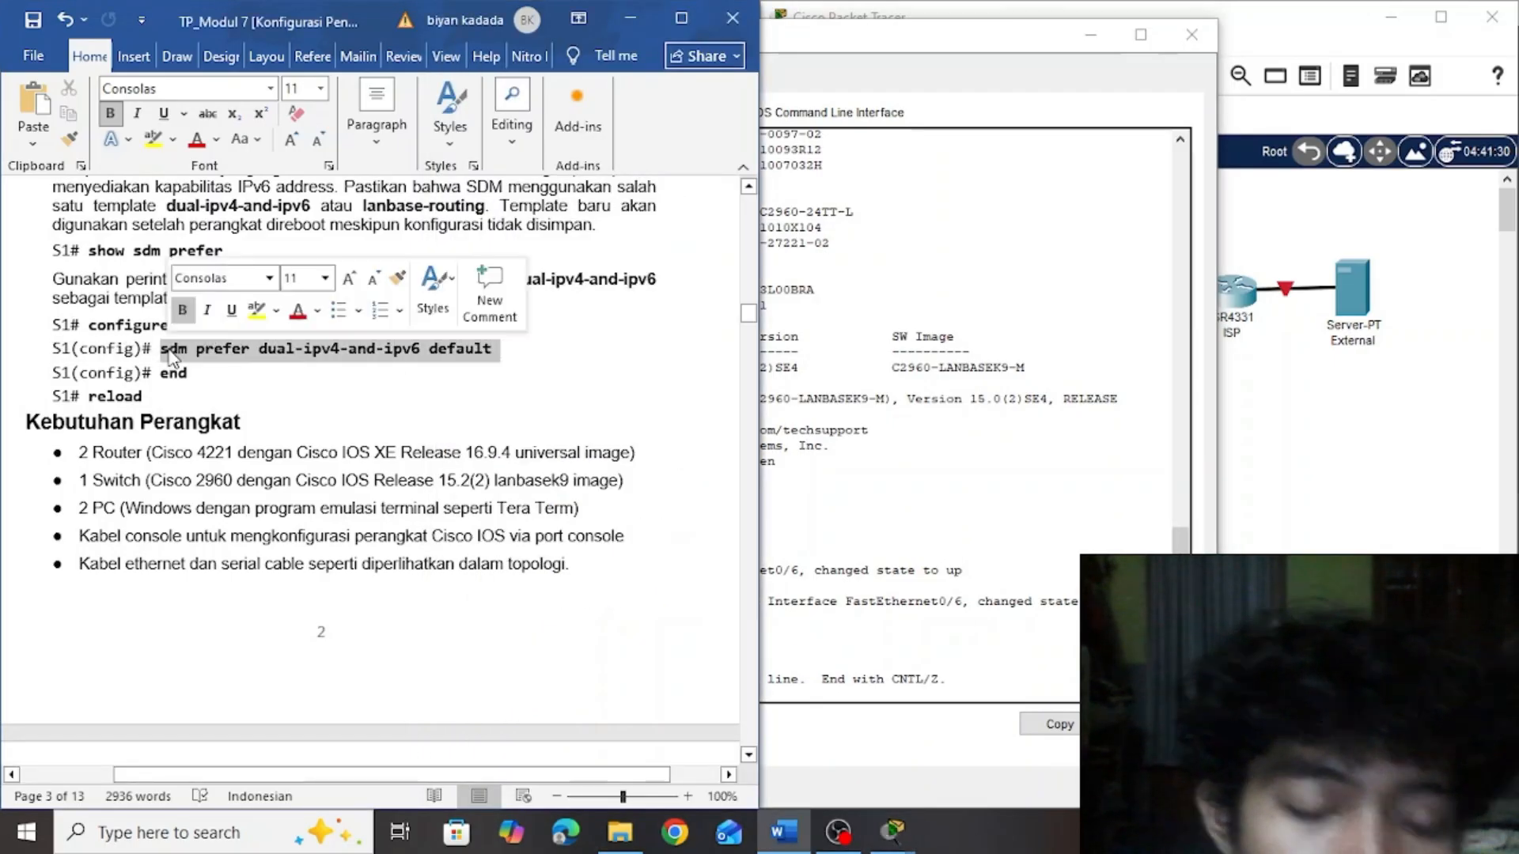
key(ctrl+c)
click(895, 577)
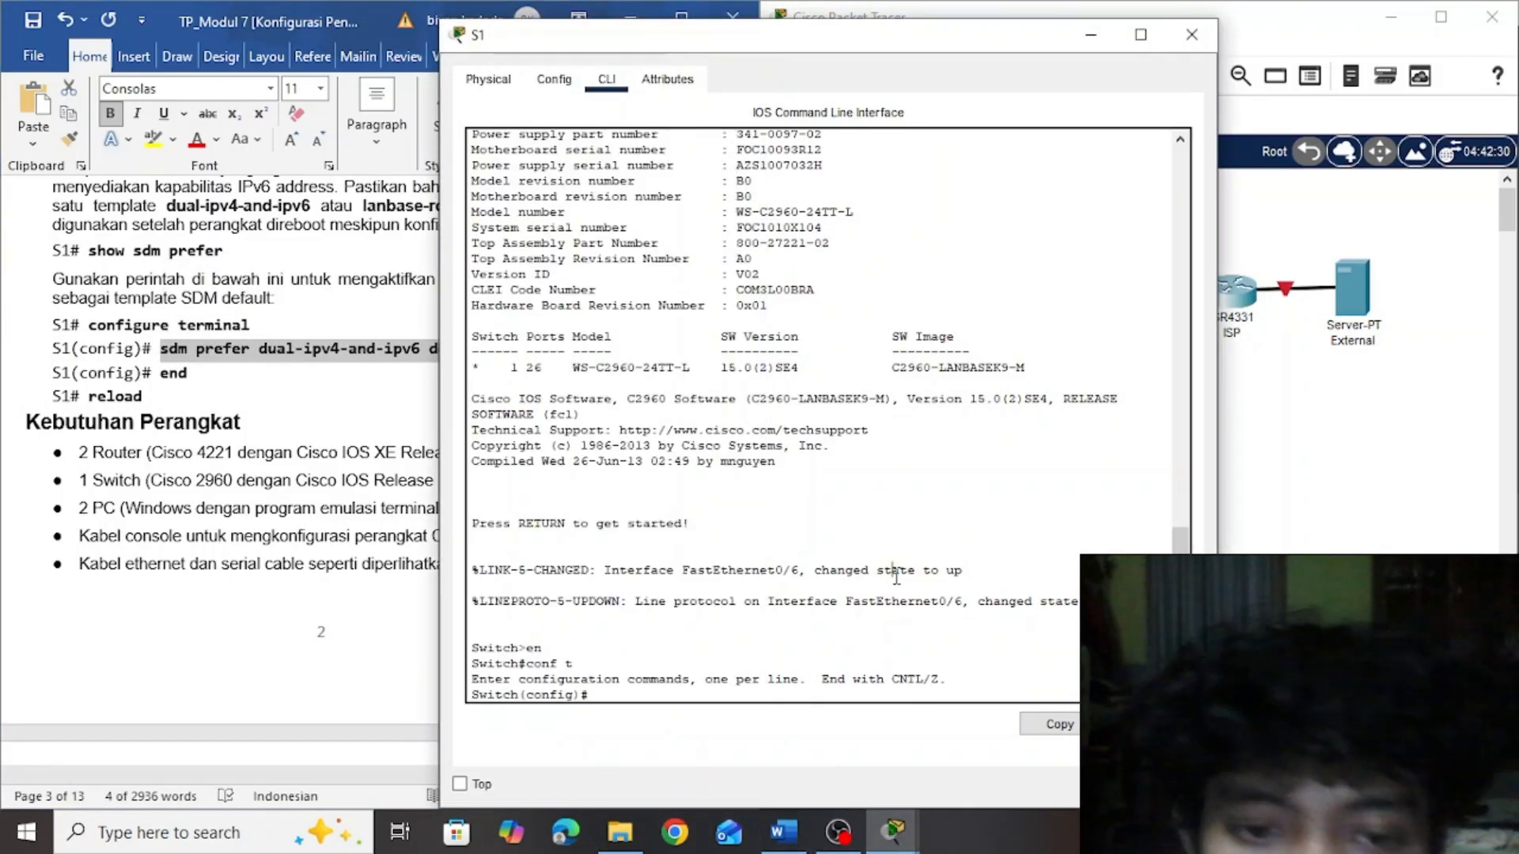
right_click(641, 694)
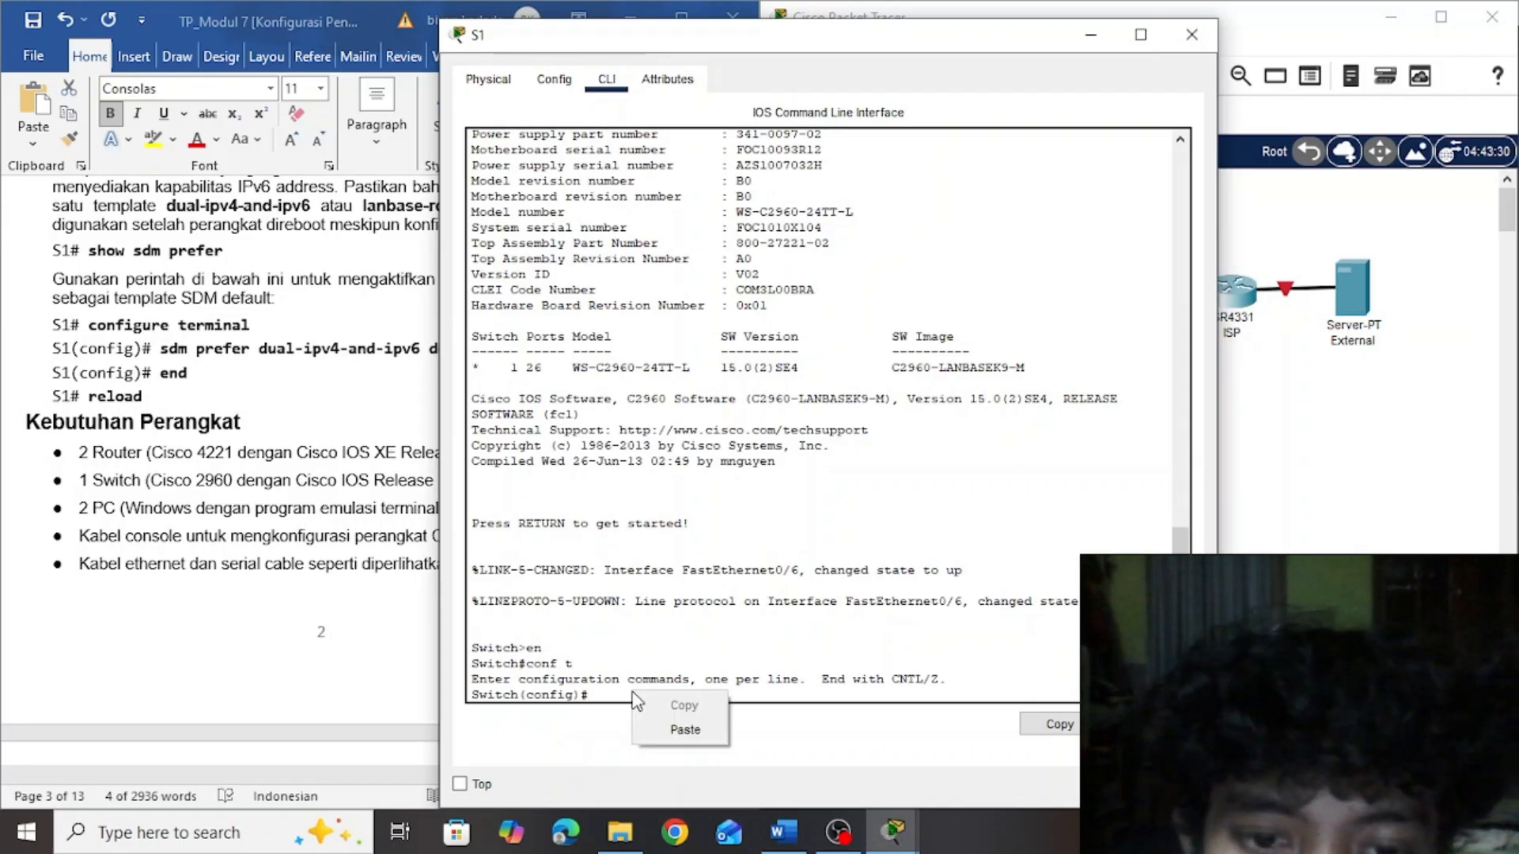
click(676, 723)
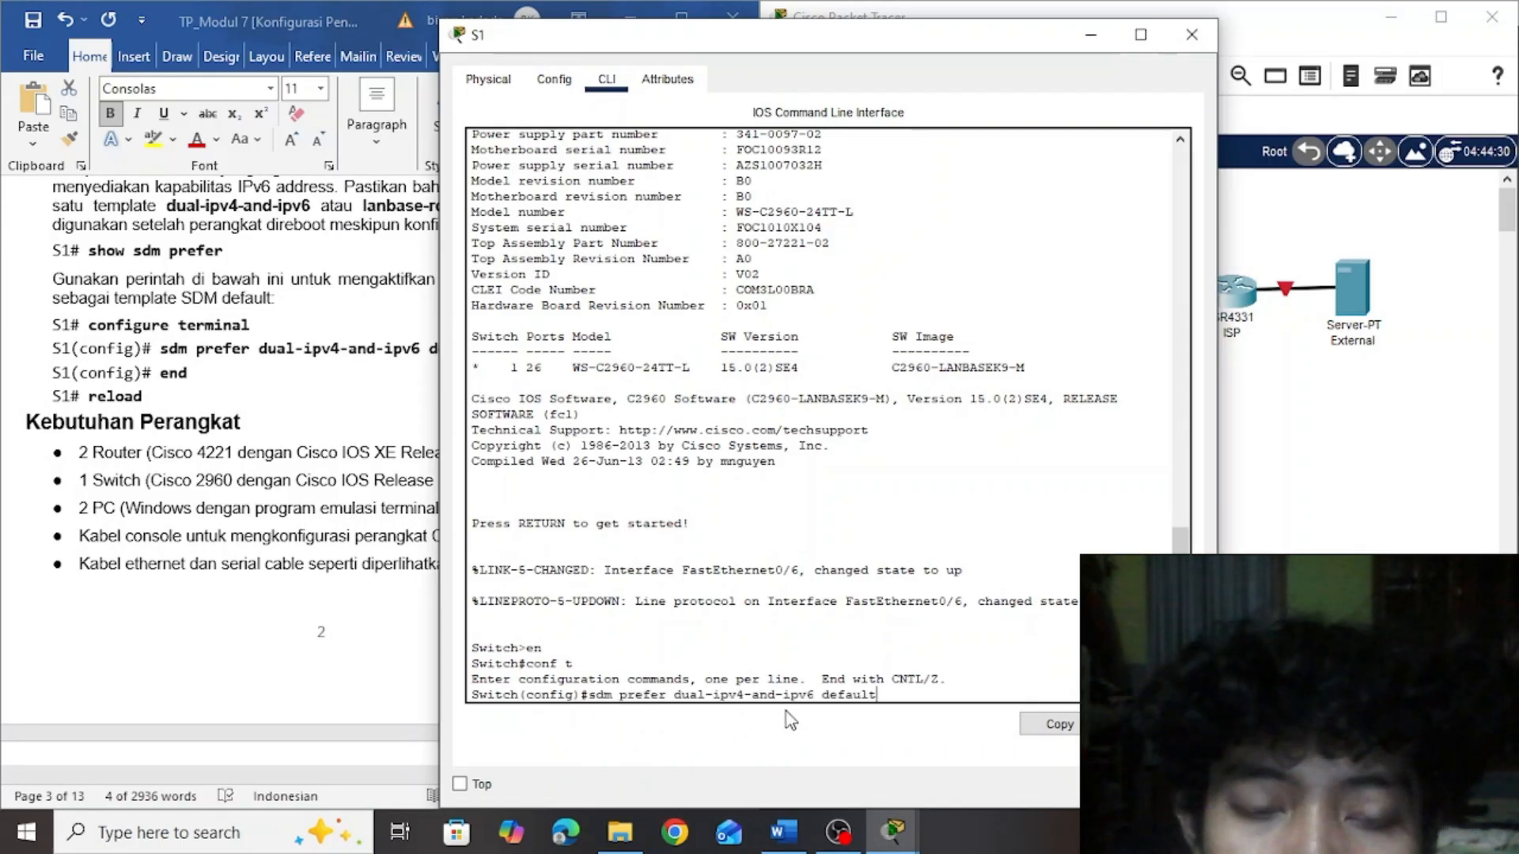
key(Return)
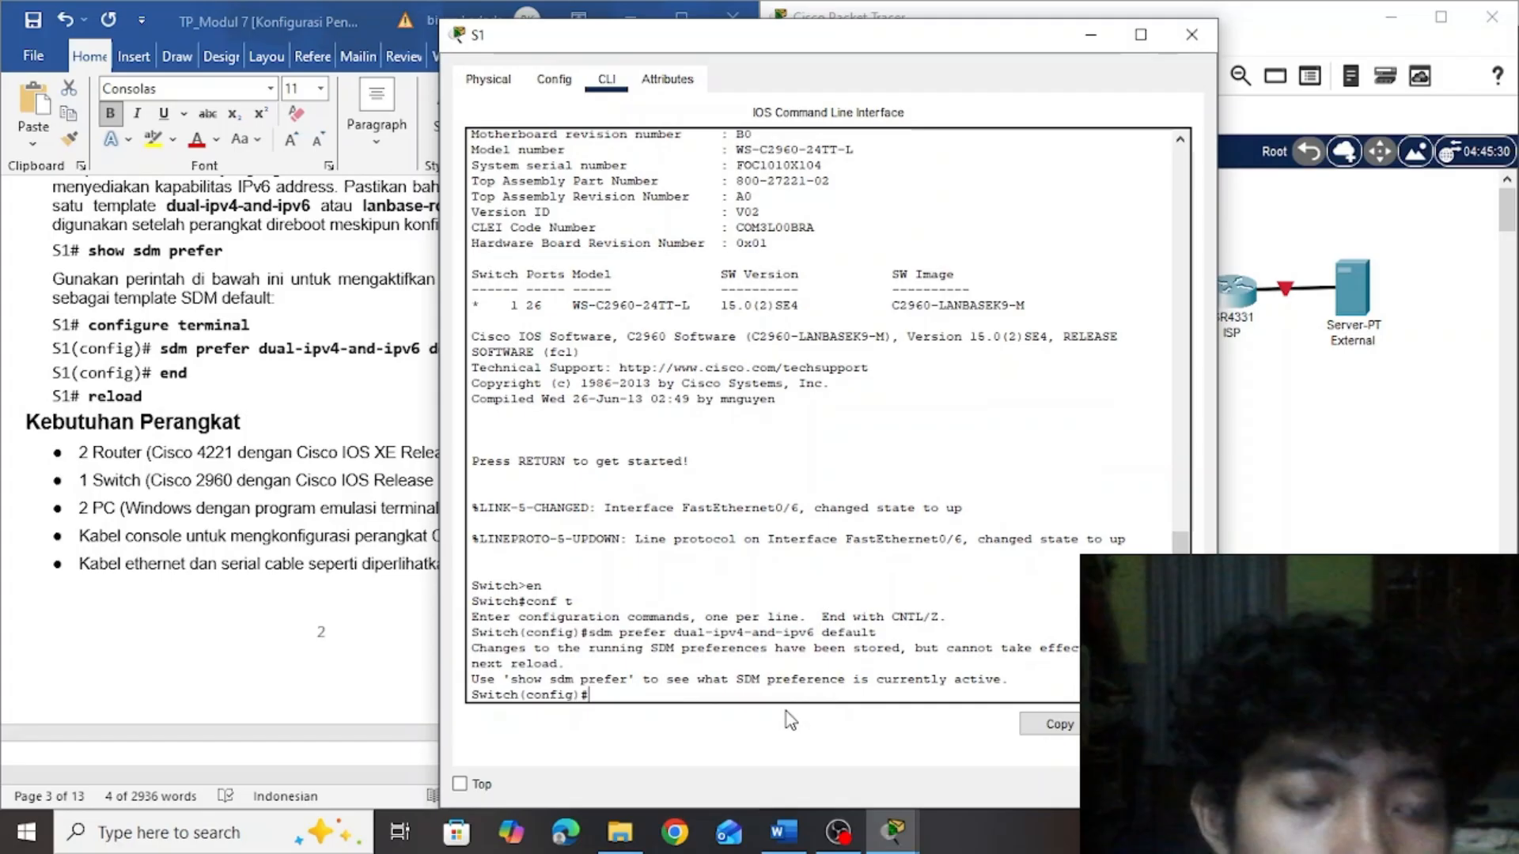
Exit S1's configuration mode with end, reload the switch with the modified configuration saved, and minimize its window after the restart
key(Return)
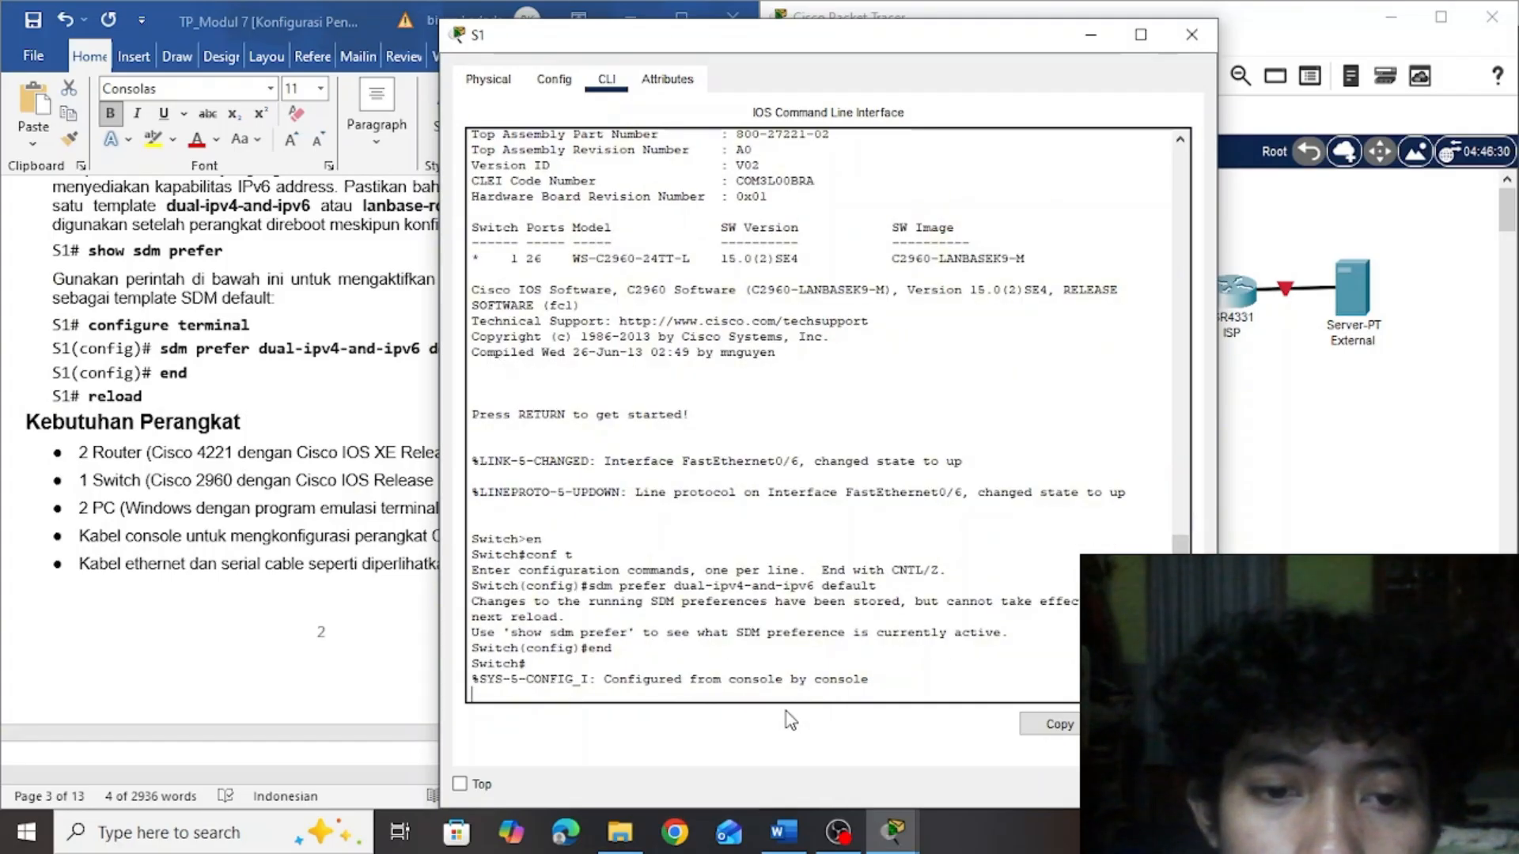
key(Return)
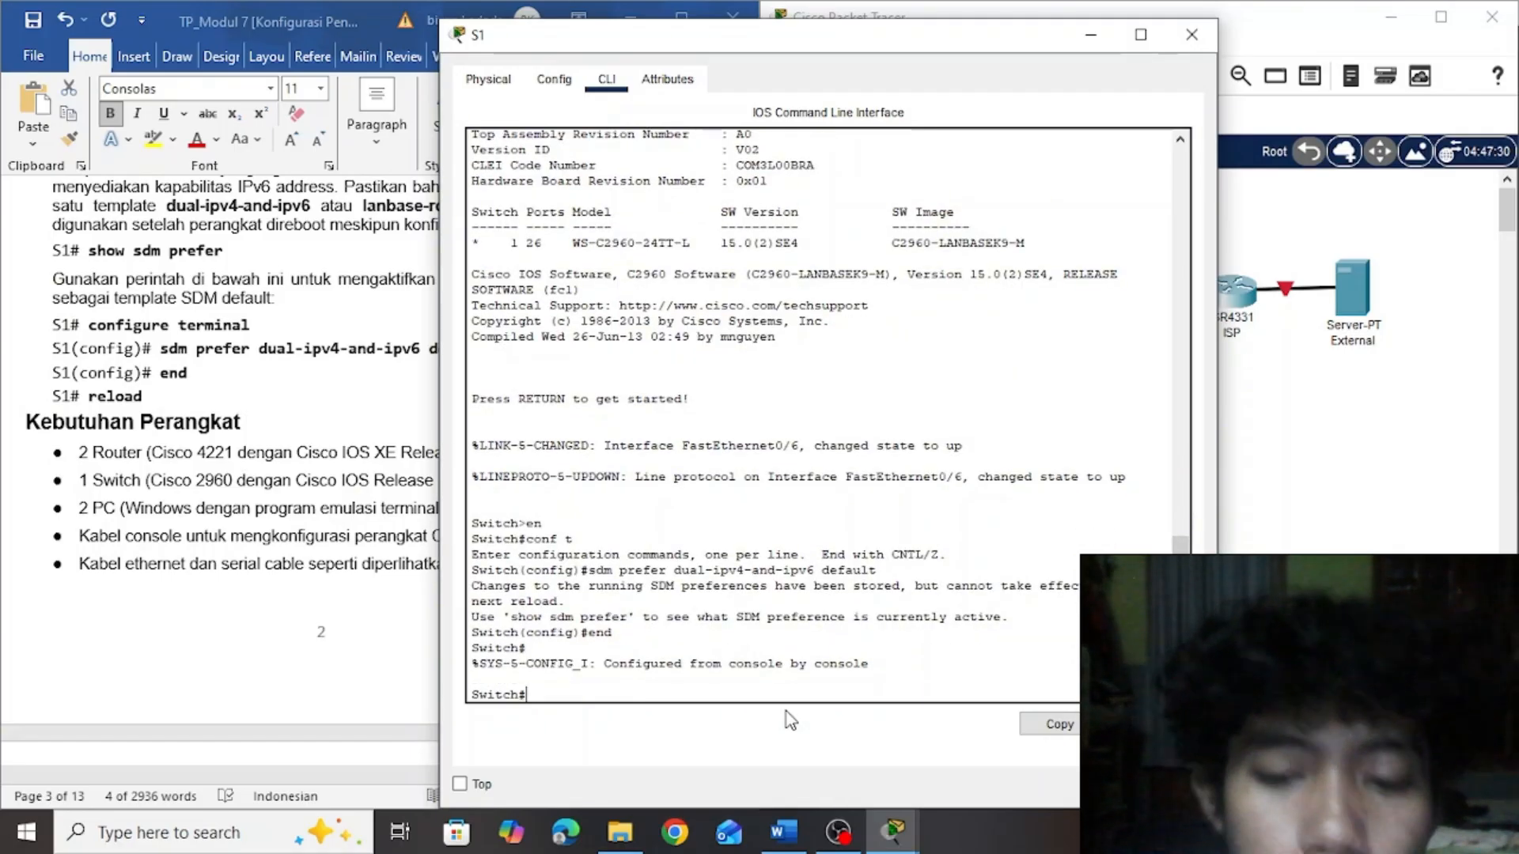
text(reload)
key(Return)
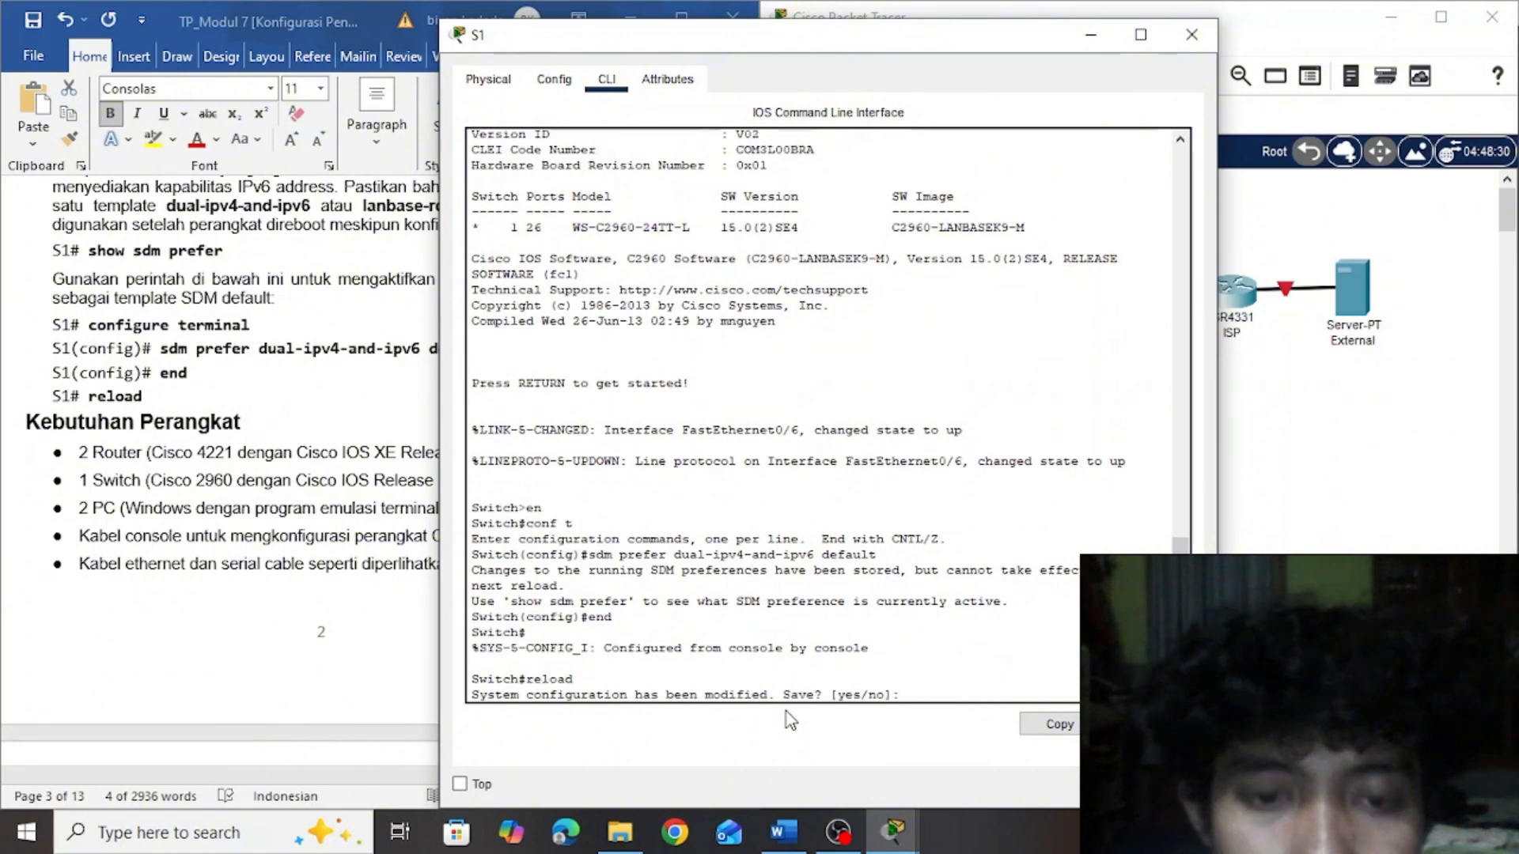
text(yes)
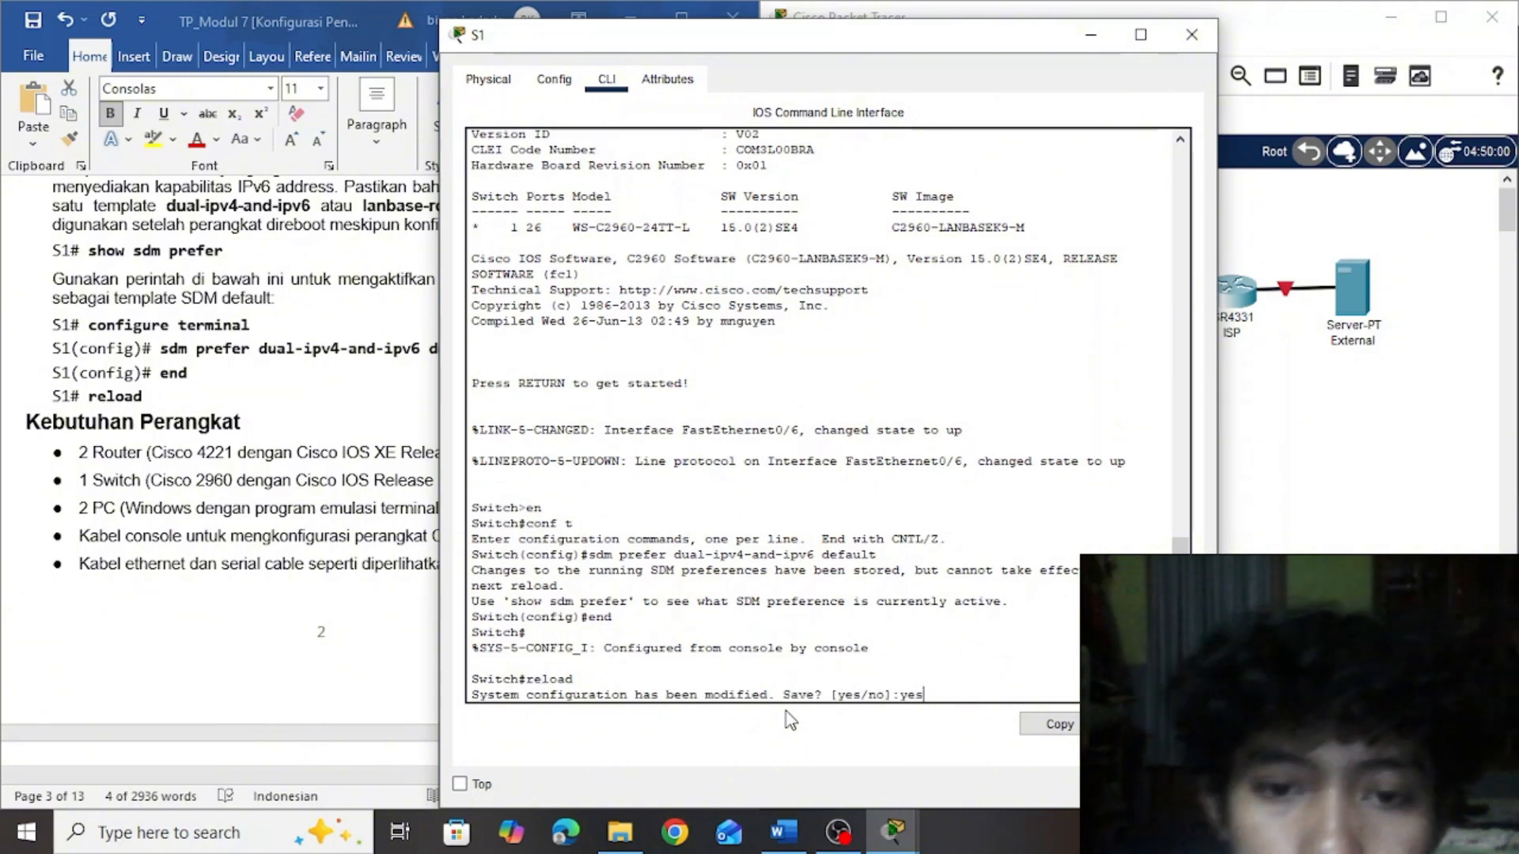
key(Return)
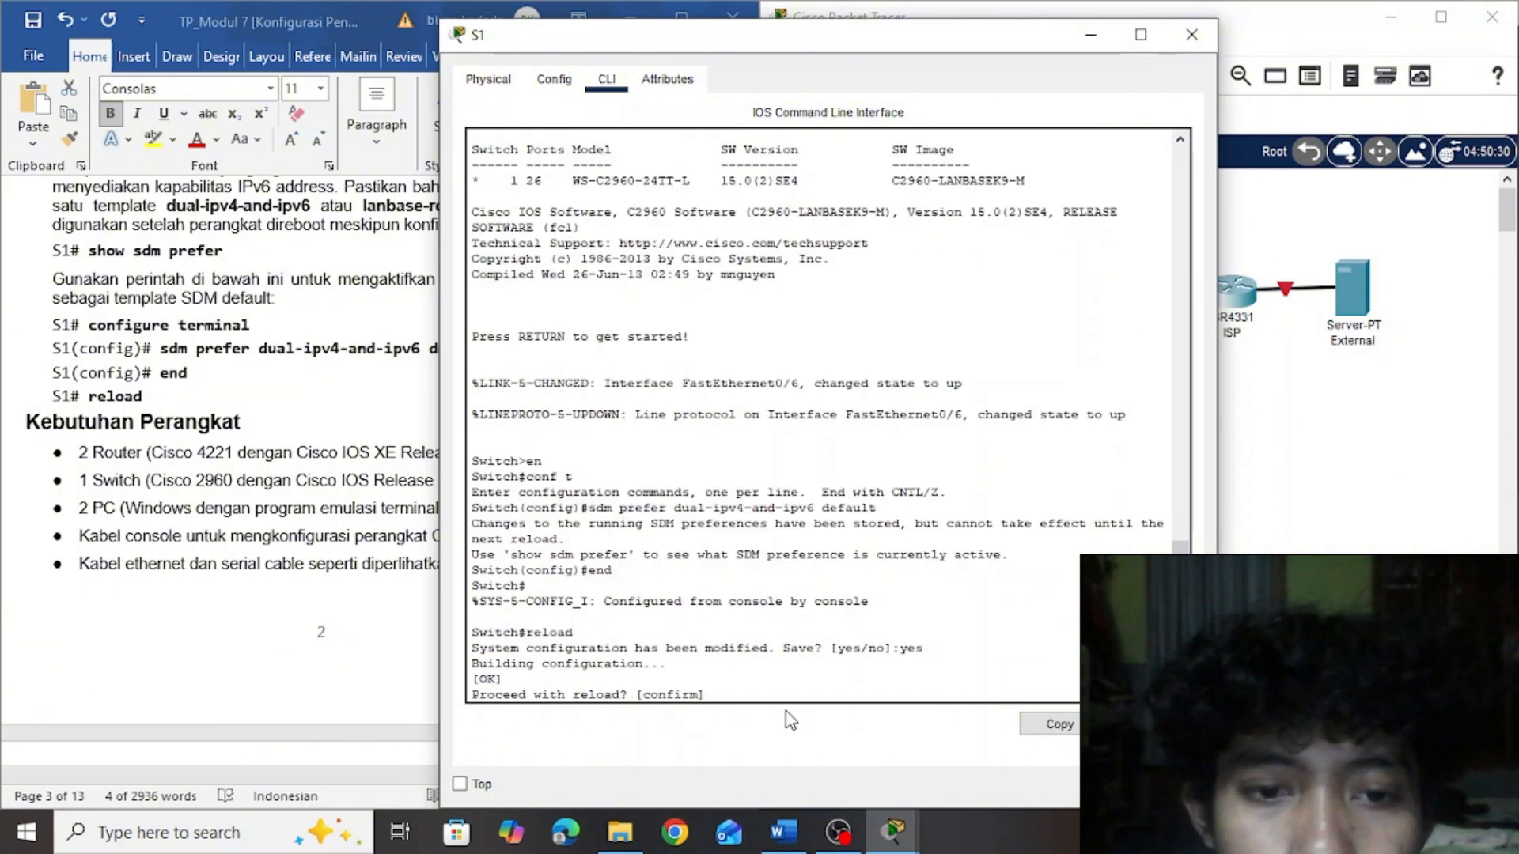
key(Return)
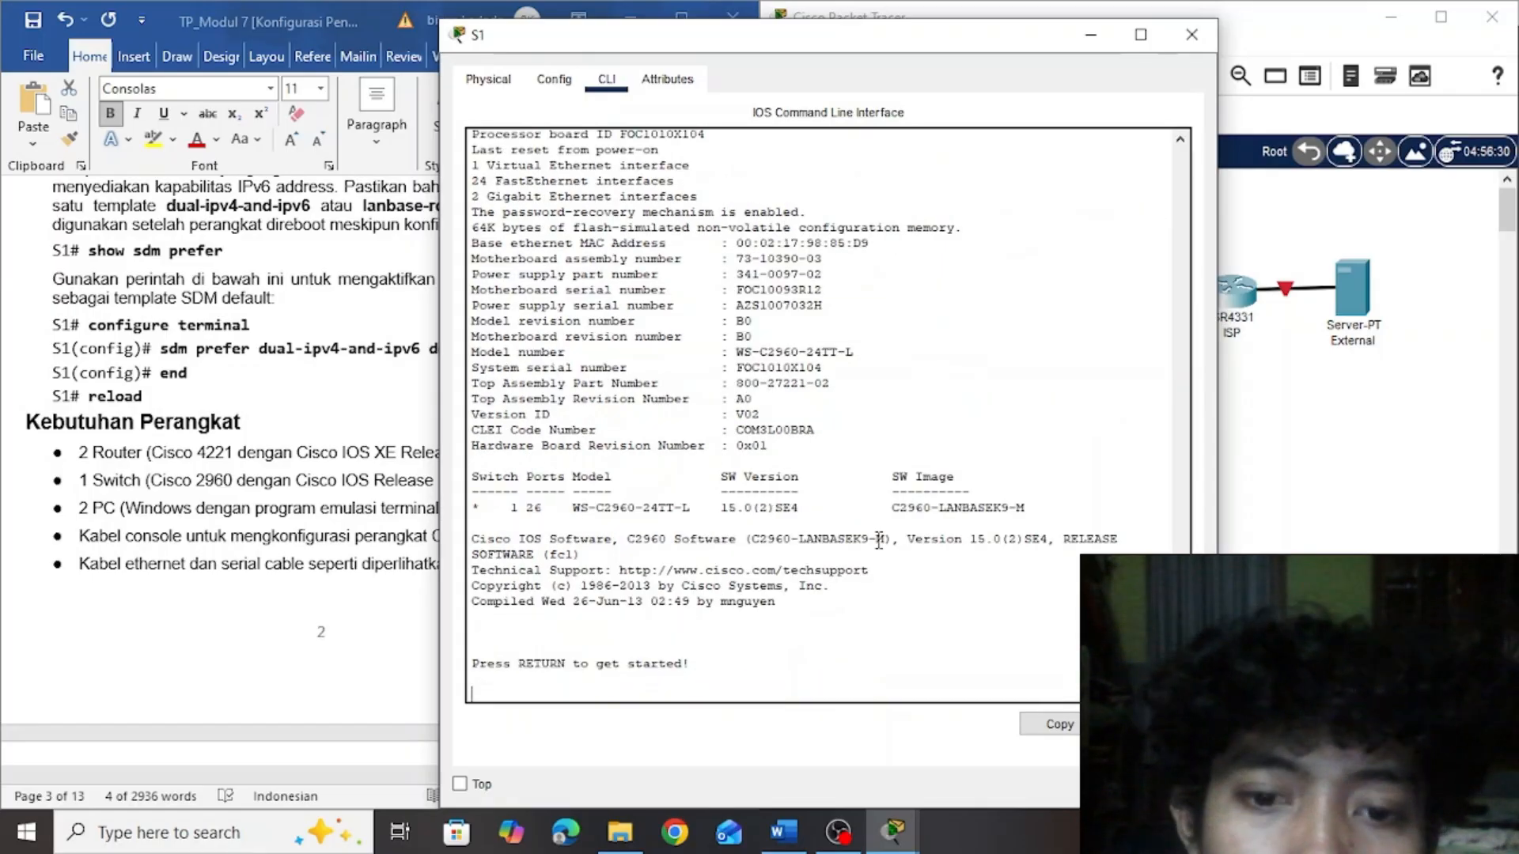
key(Return)
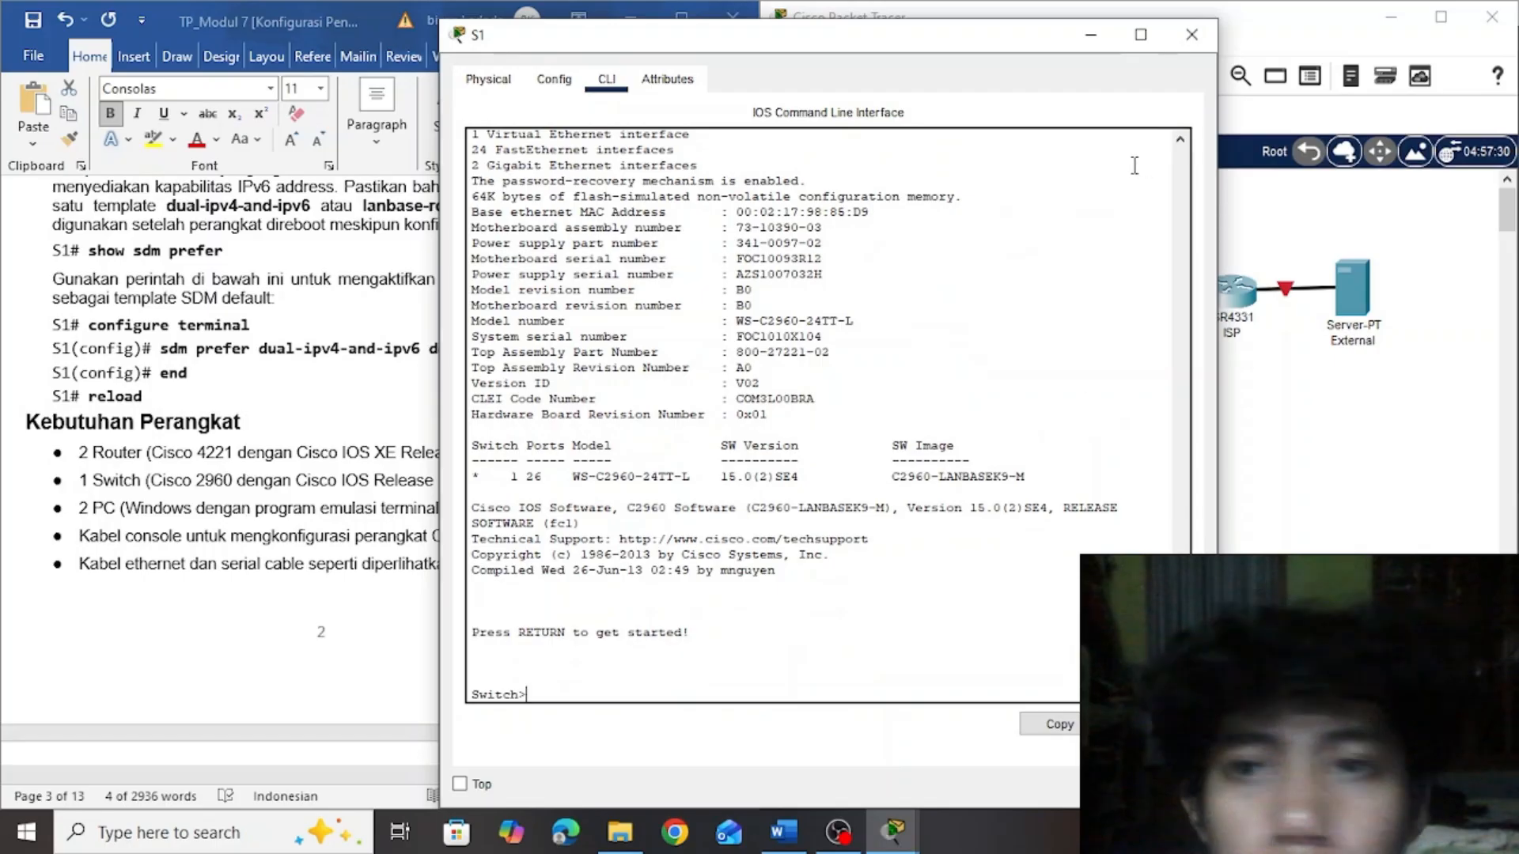
click(1090, 34)
Review the Latihan 1 steps in Word, and open PC-A's IP Configuration in Packet Tracer with its window beside the document
drag(748, 319, 758, 348)
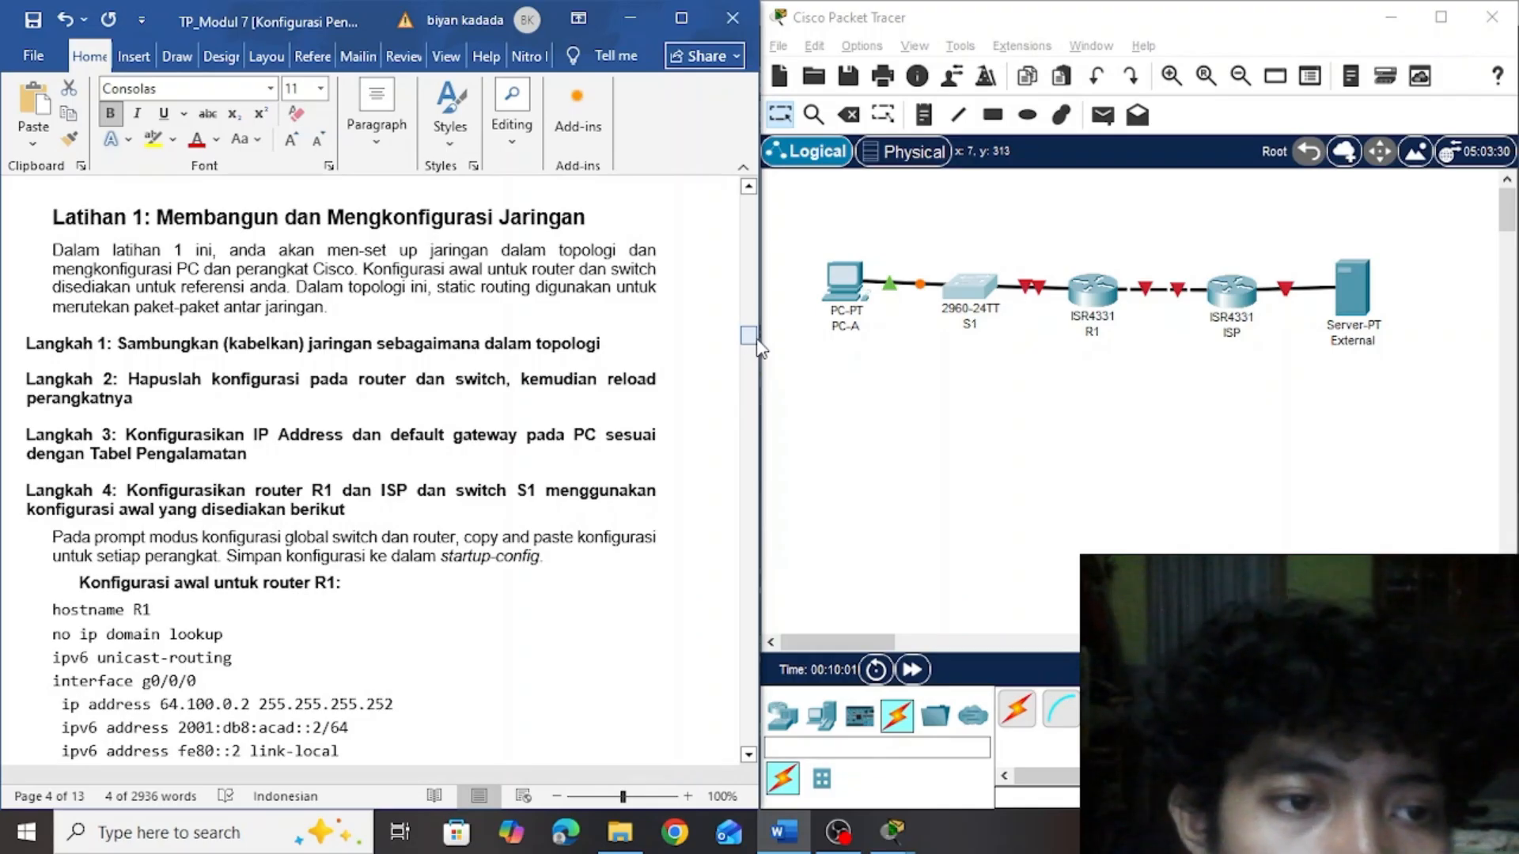
mouse_move(756, 348)
mouse_down()
mouse_move(757, 264)
mouse_move(757, 354)
mouse_move(759, 336)
mouse_up()
click(850, 293)
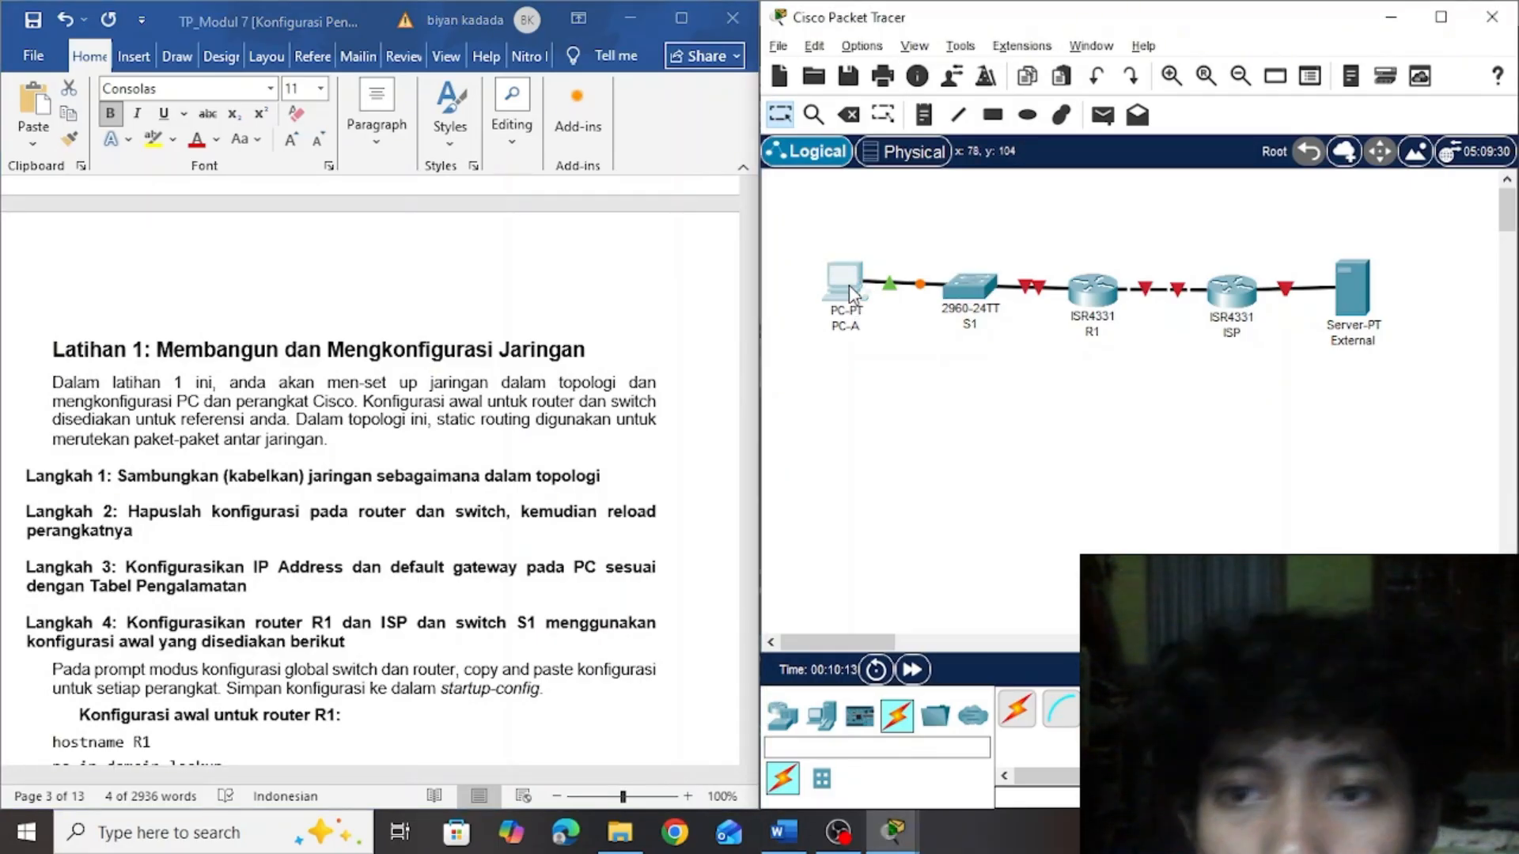
click(848, 285)
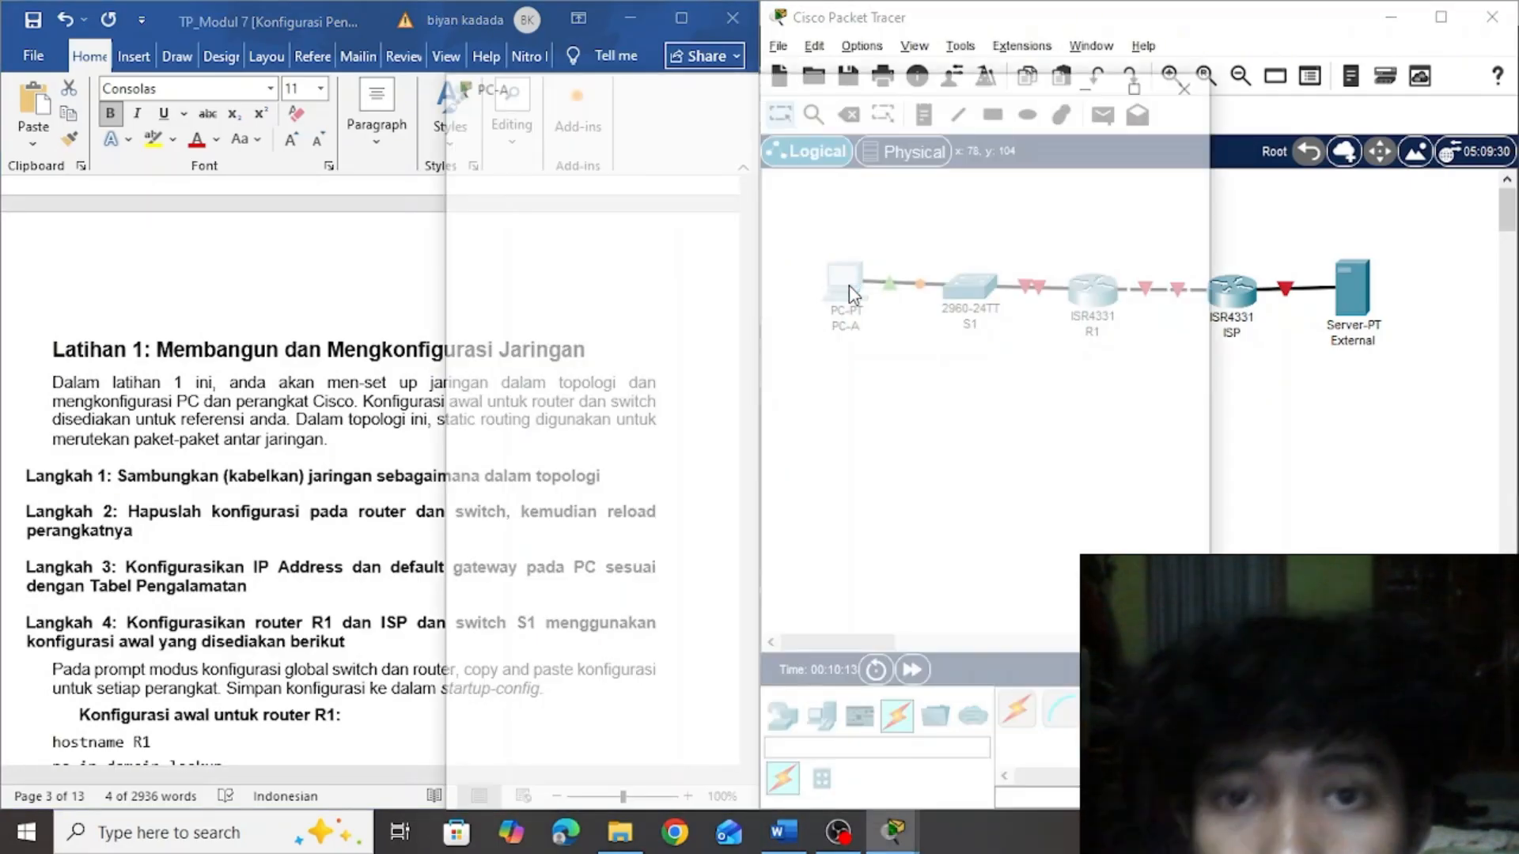
click(613, 80)
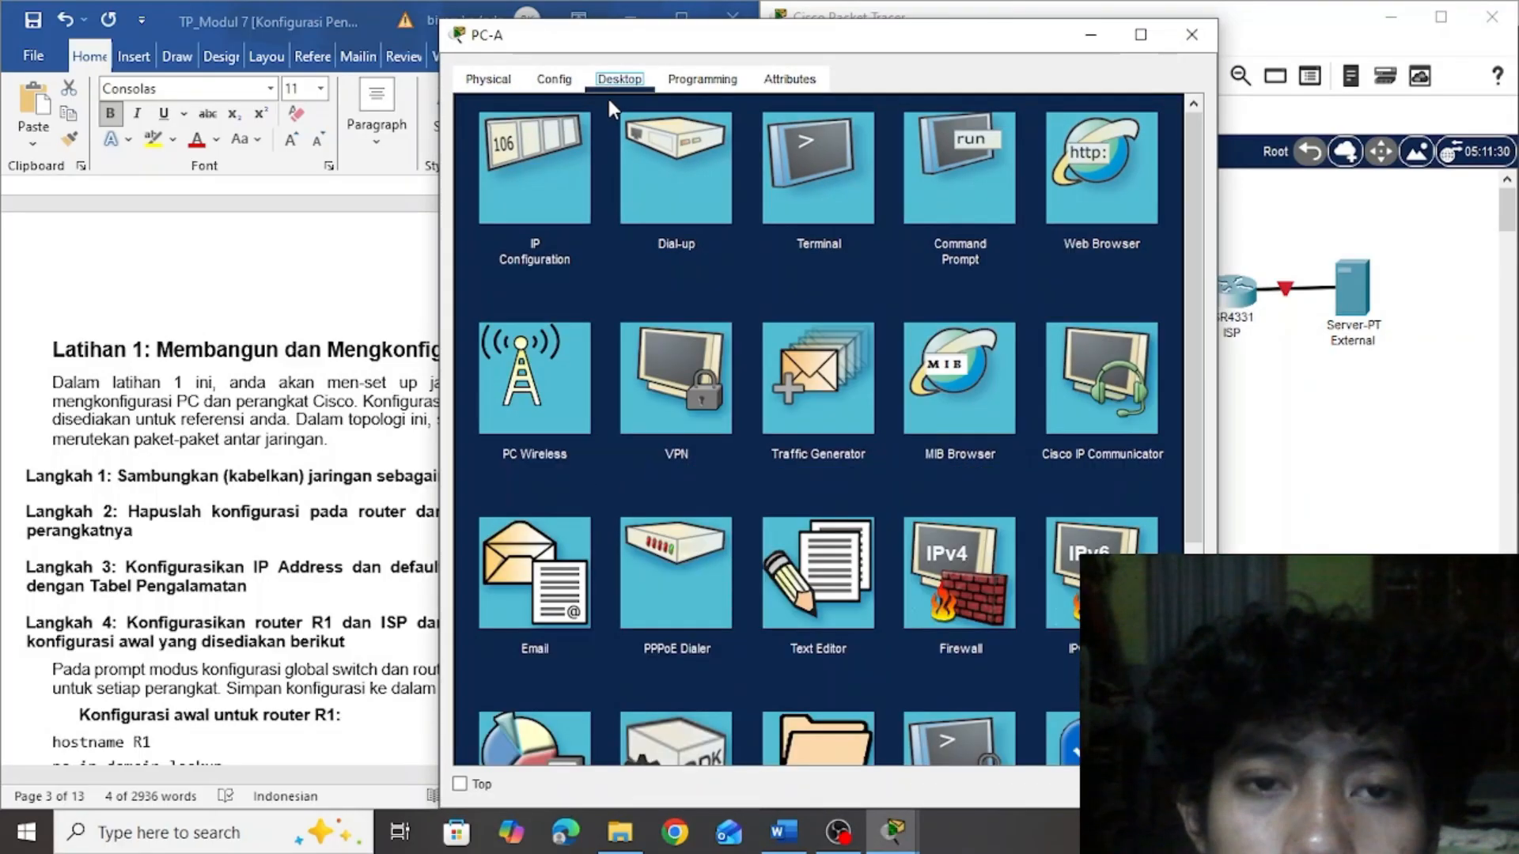
click(523, 215)
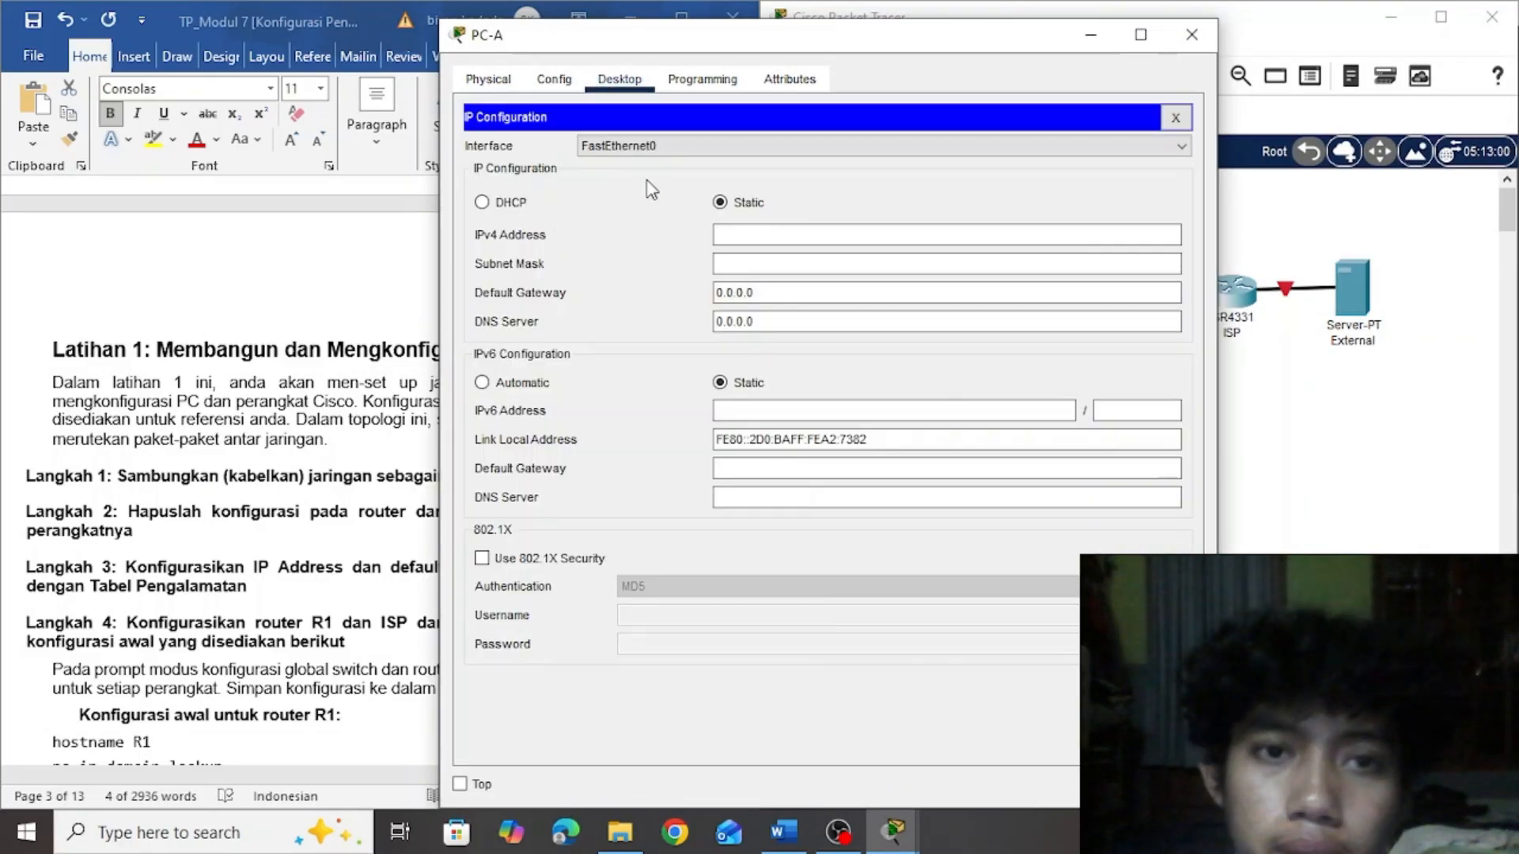
drag(660, 45, 935, 67)
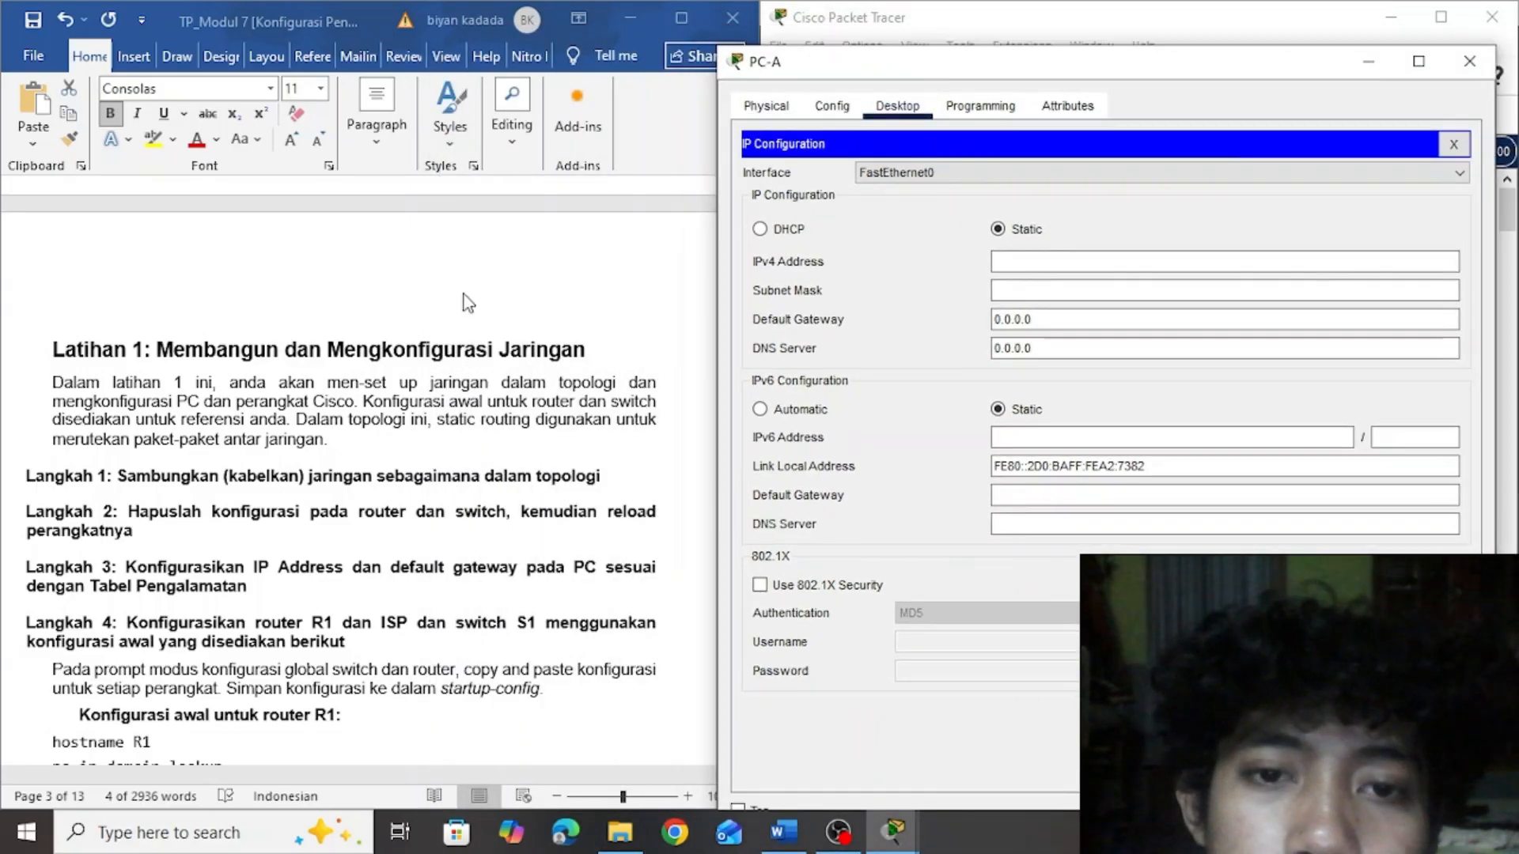
click(464, 297)
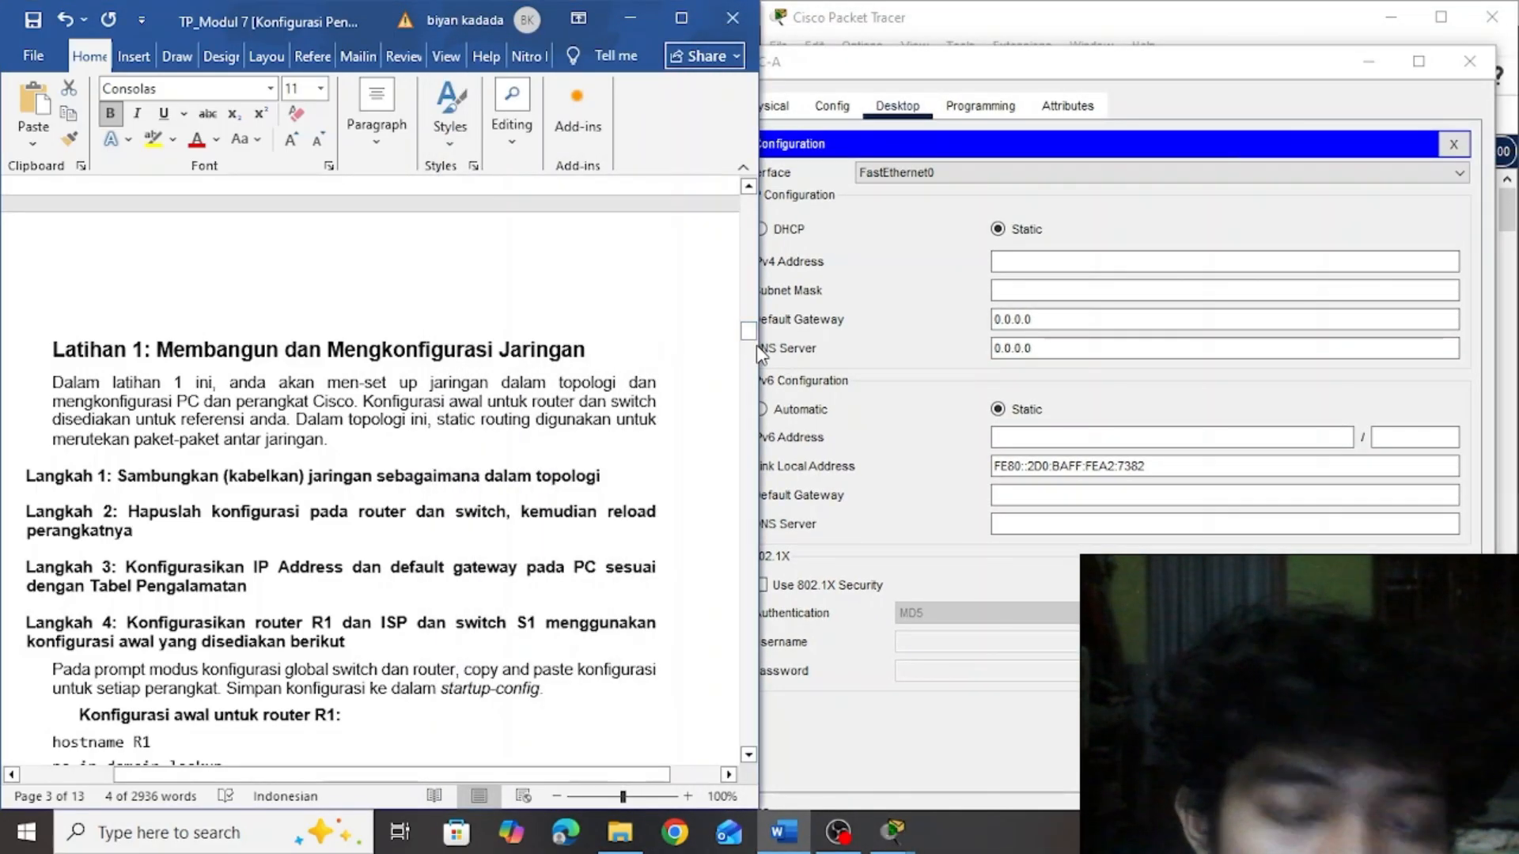
Set PC-A's IPv4 address to 192.168.1.10 with subnet mask 255.255.255.0, consulting the topology in the Word document
drag(749, 333, 748, 258)
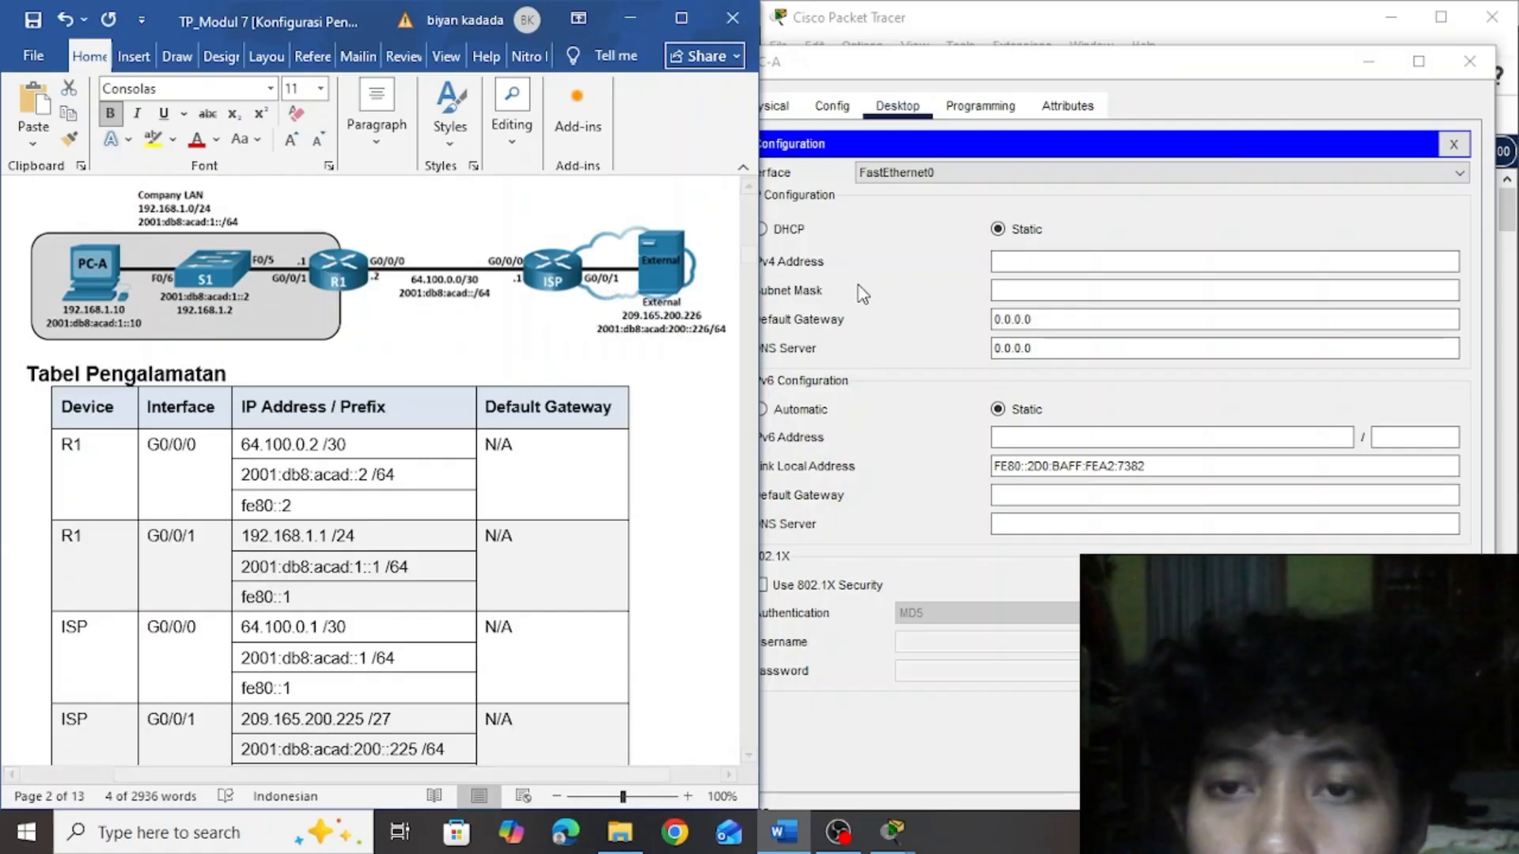
click(1025, 262)
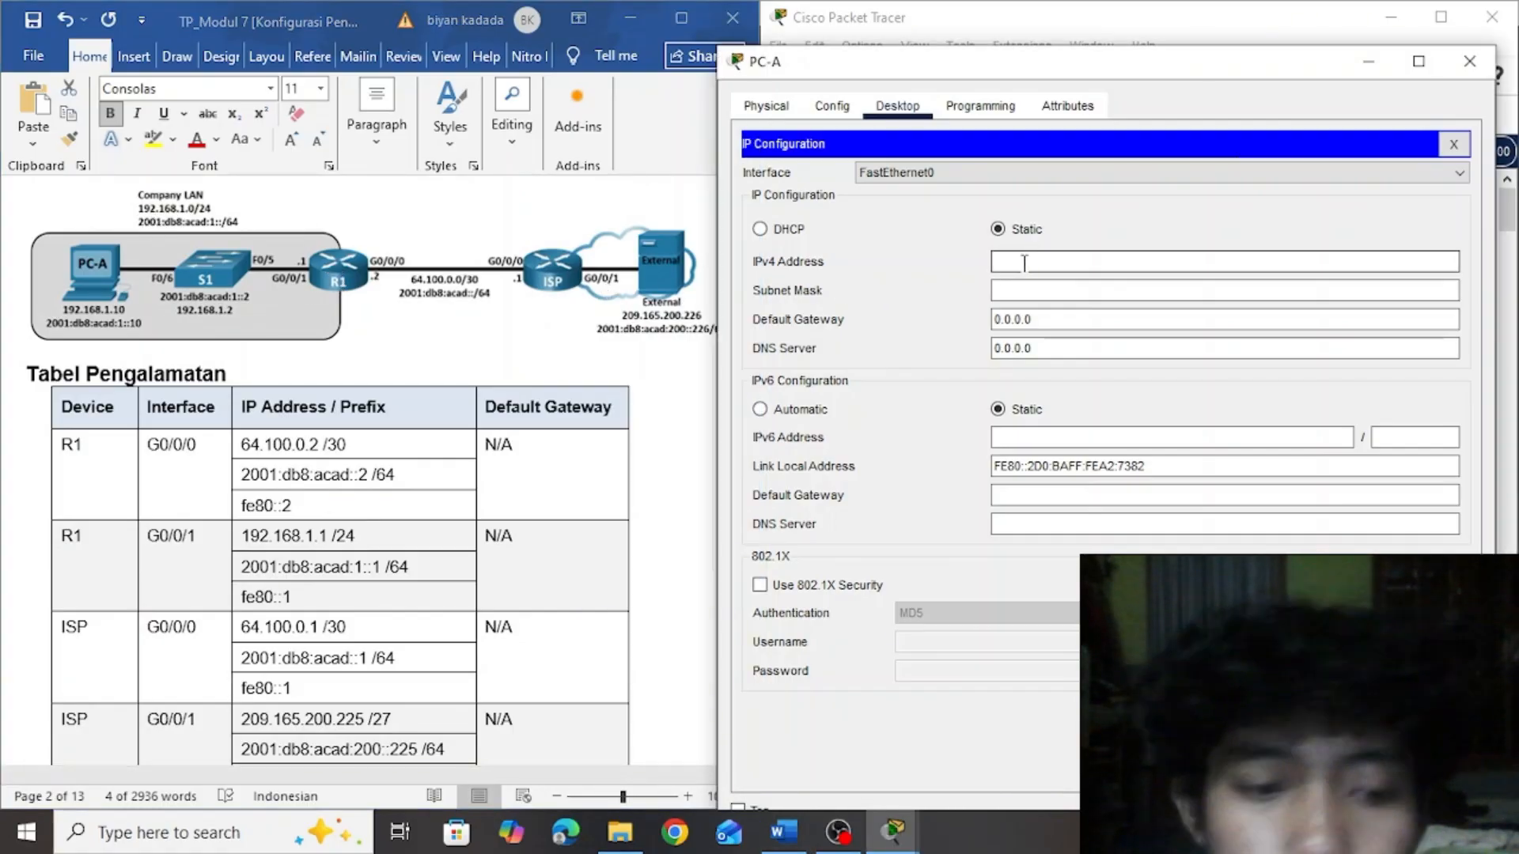
text(192.168)
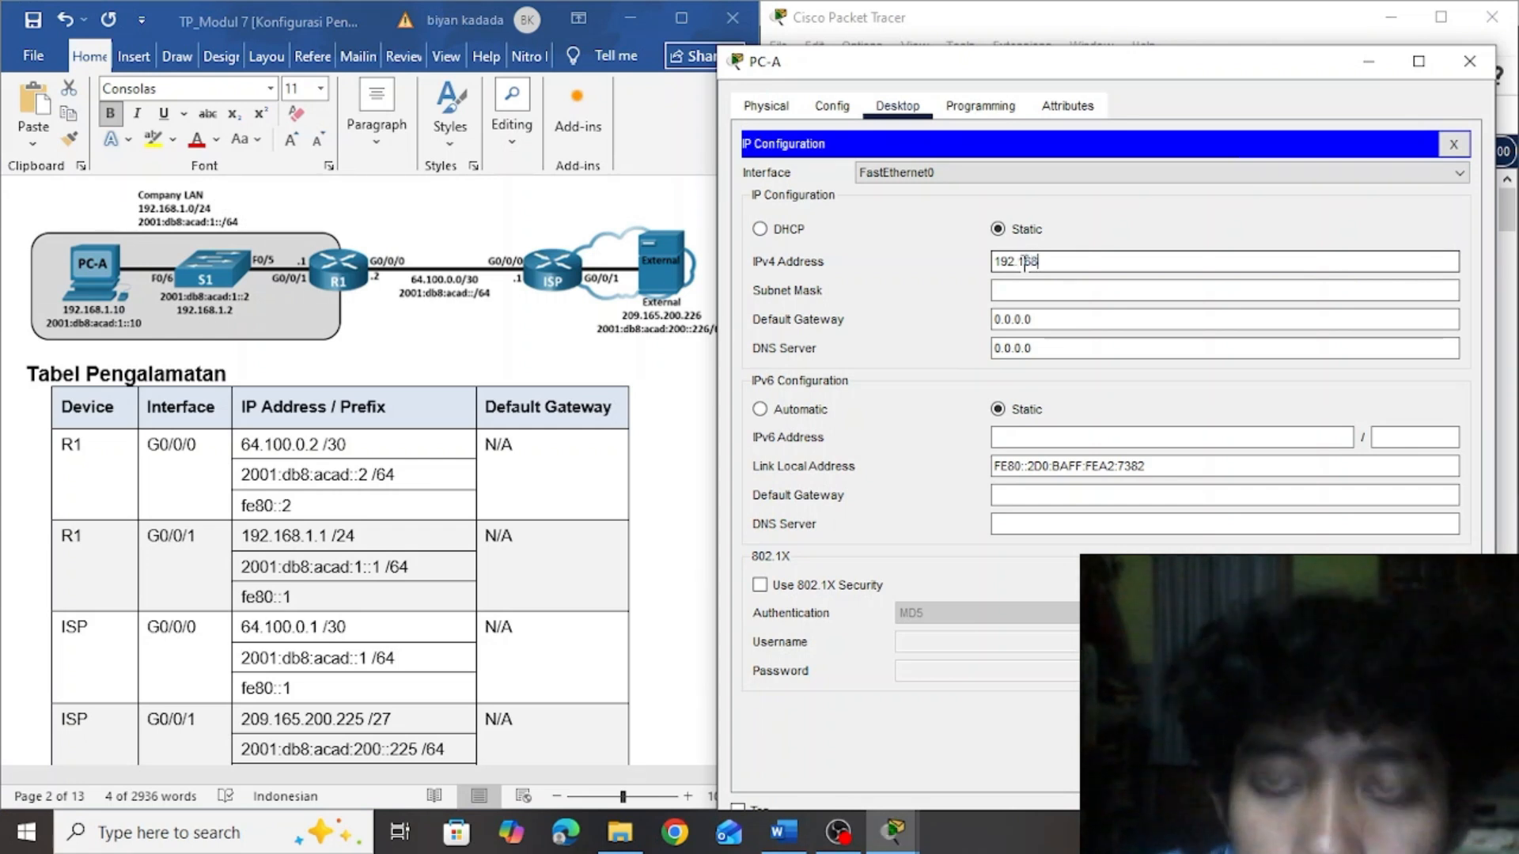
text(.1.)
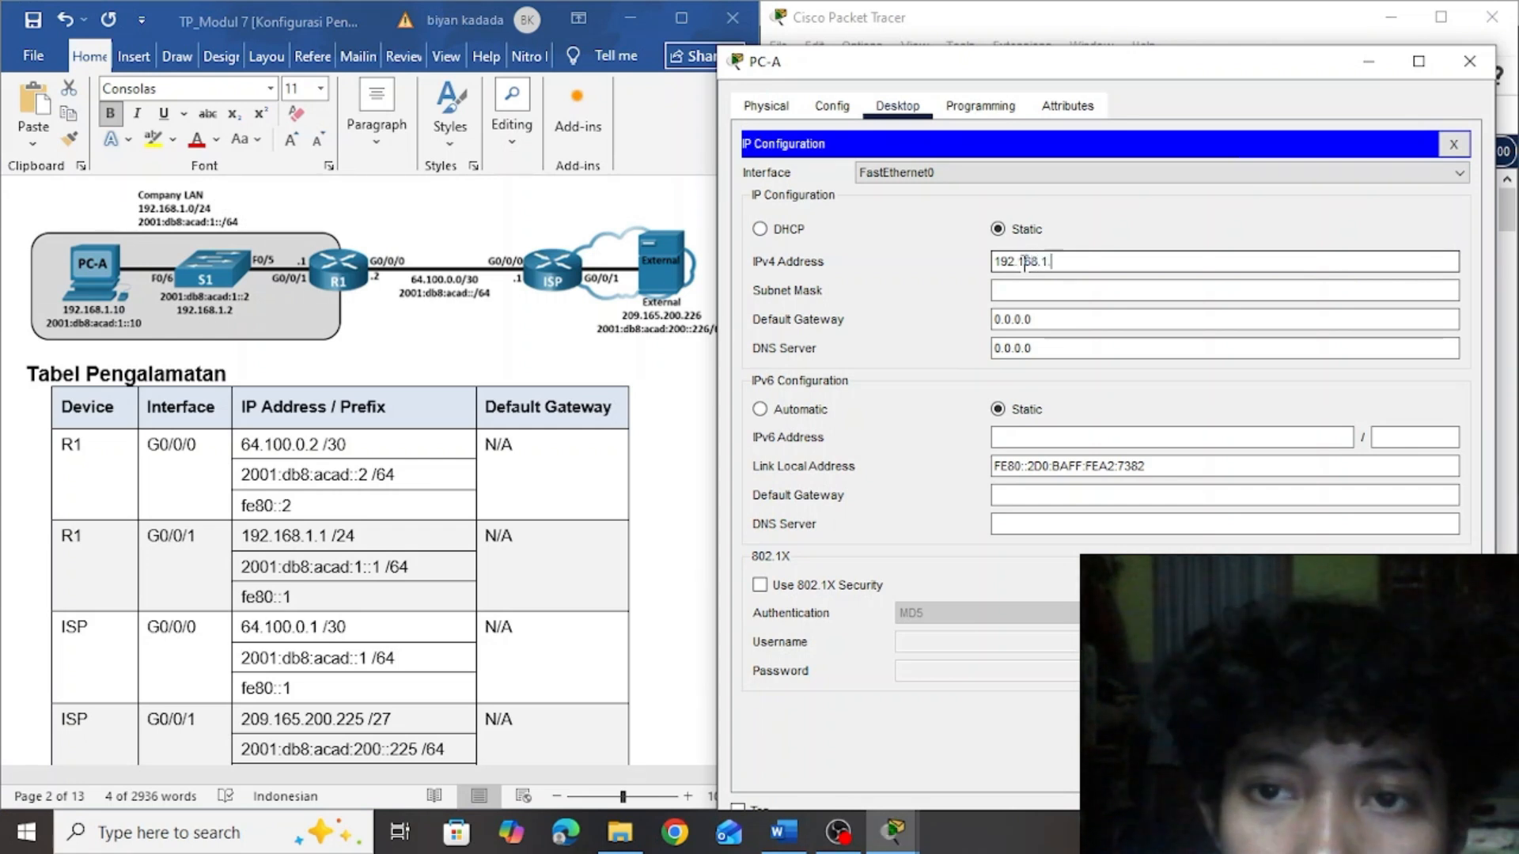
text(10)
click(1035, 289)
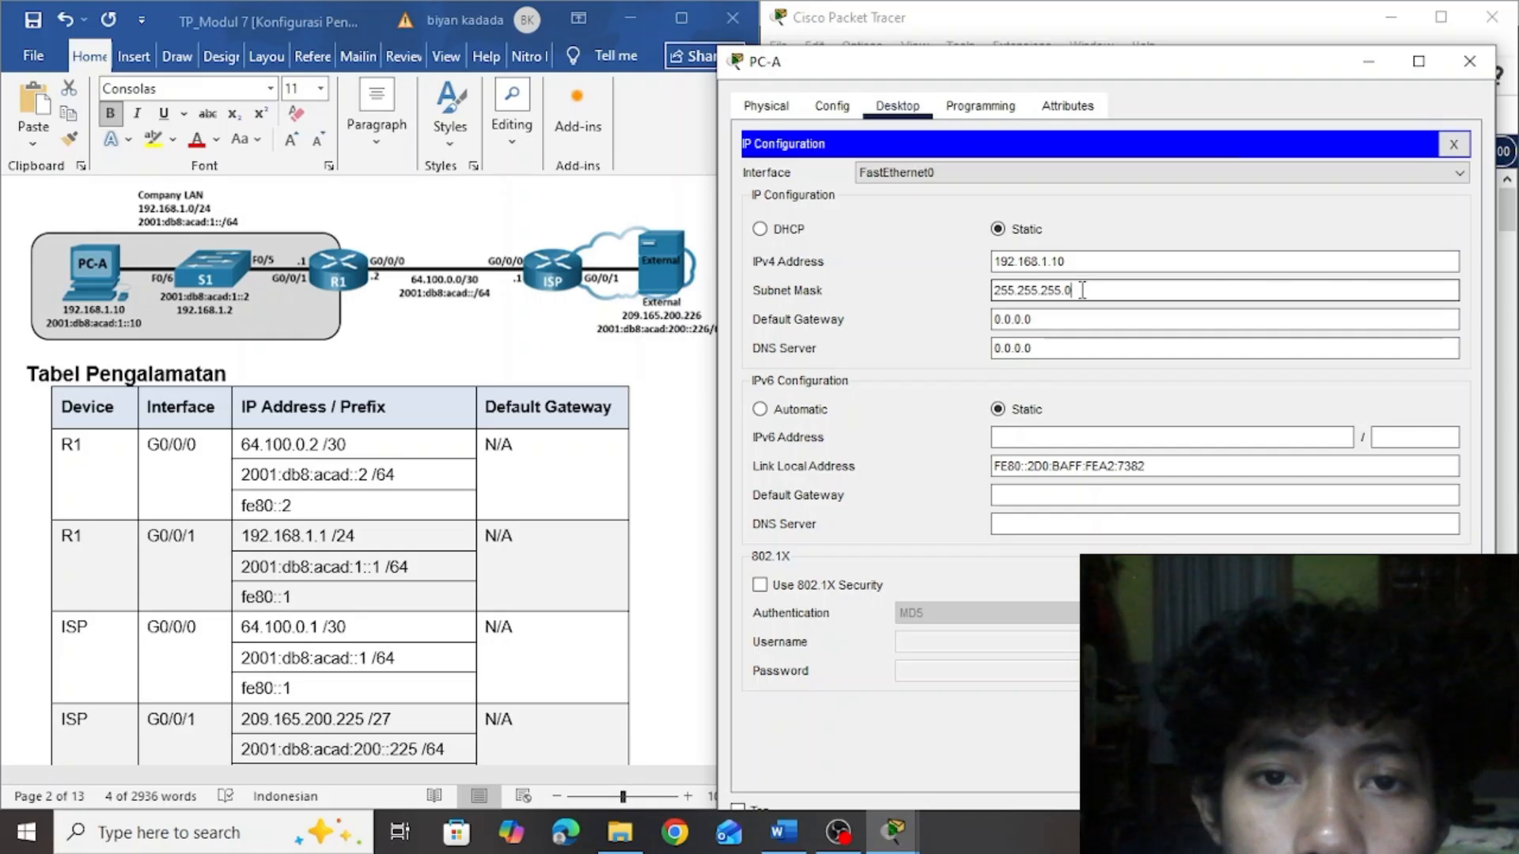
Copy R1's G0/0/1 address 192.168.1.1 from the Word addressing table and set it as PC-A's IPv4 default gateway
click(1071, 318)
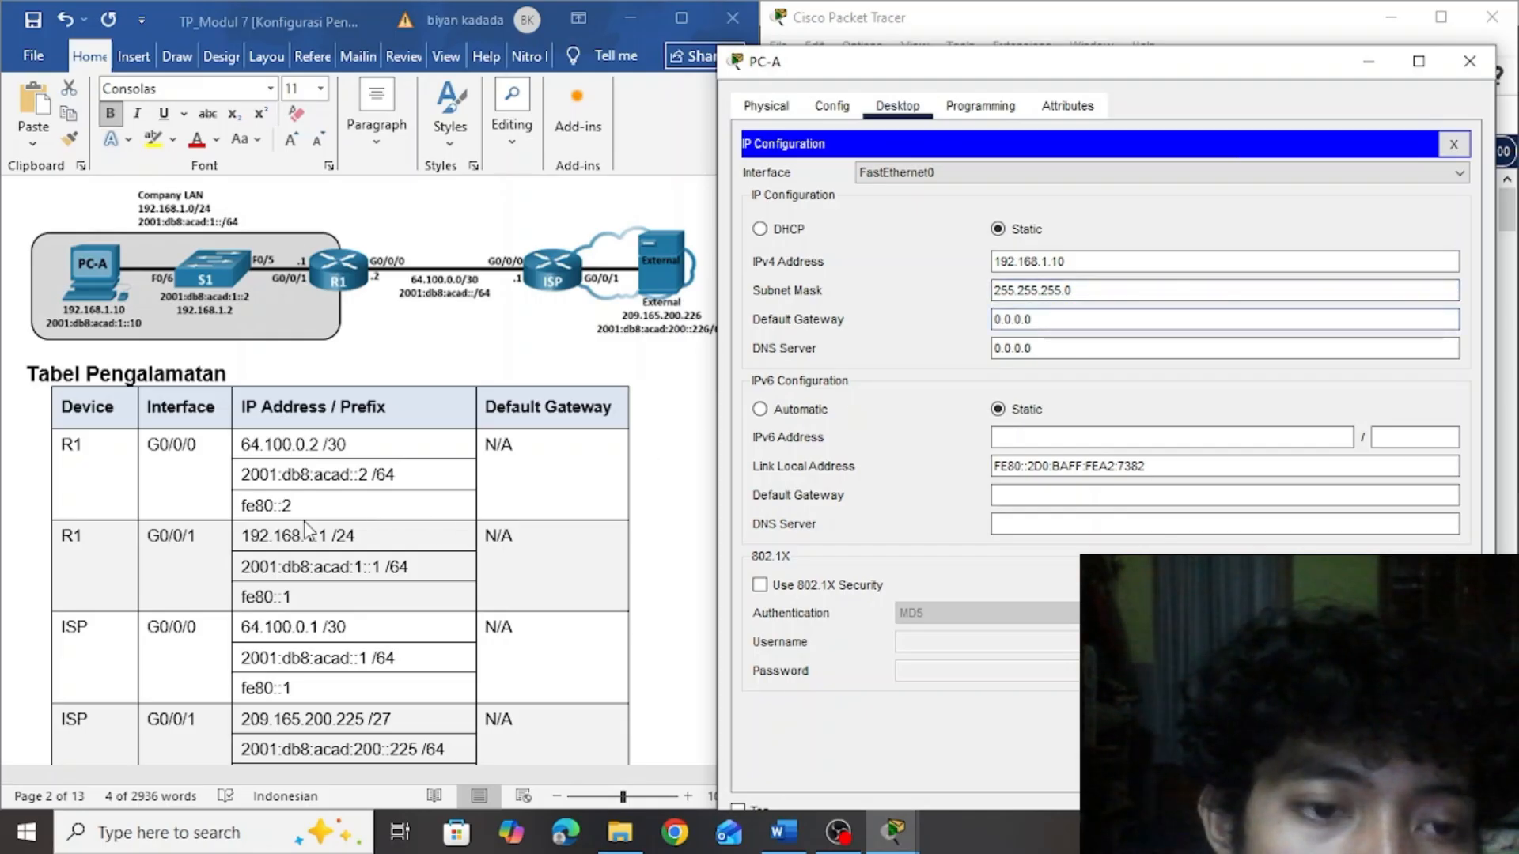
click(329, 539)
drag(329, 538, 242, 538)
key(ctrl+c)
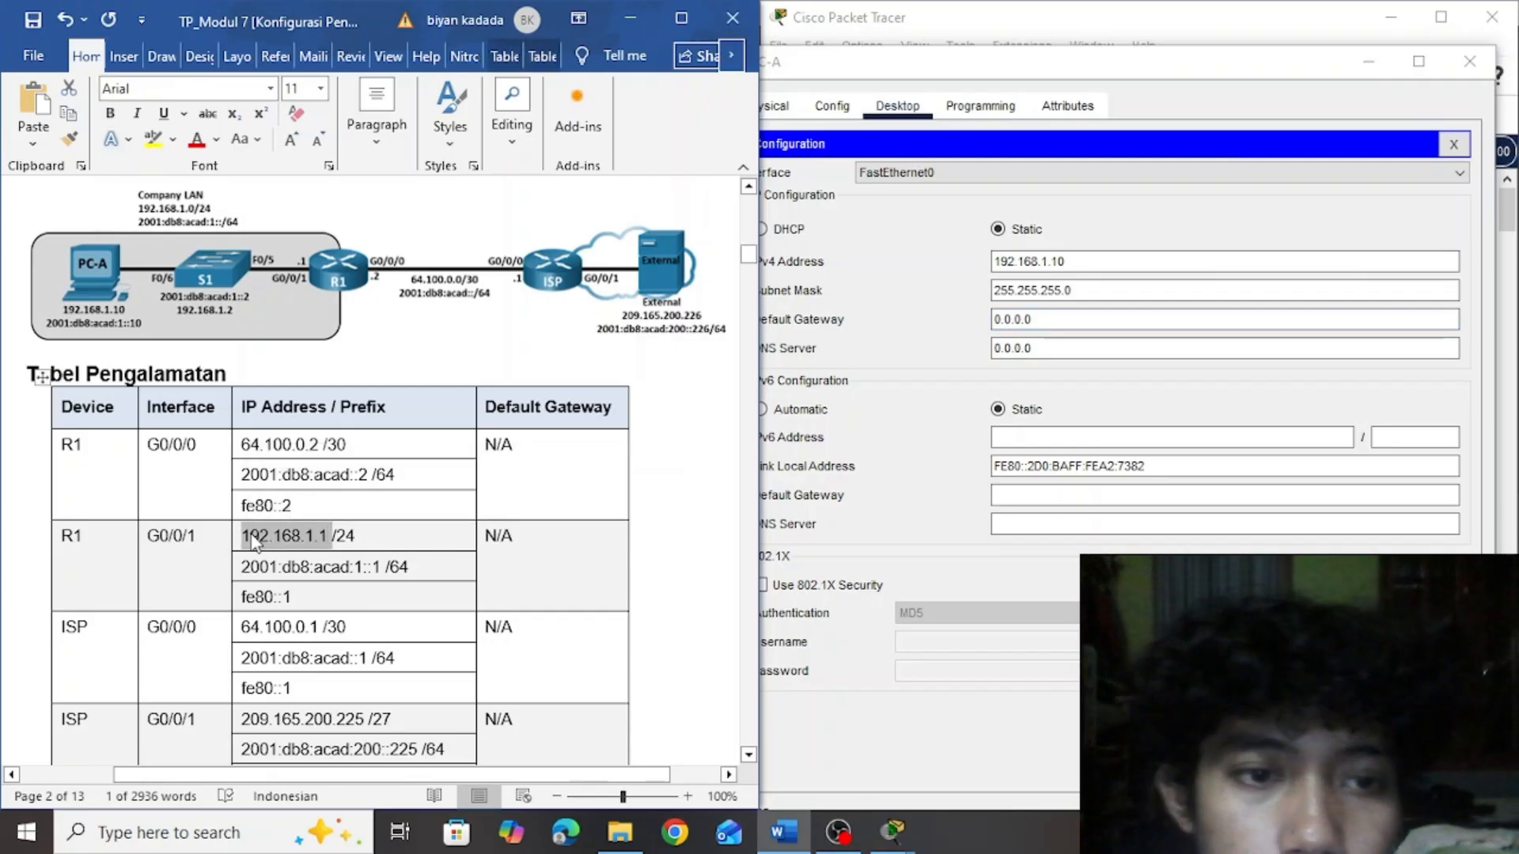
click(1057, 319)
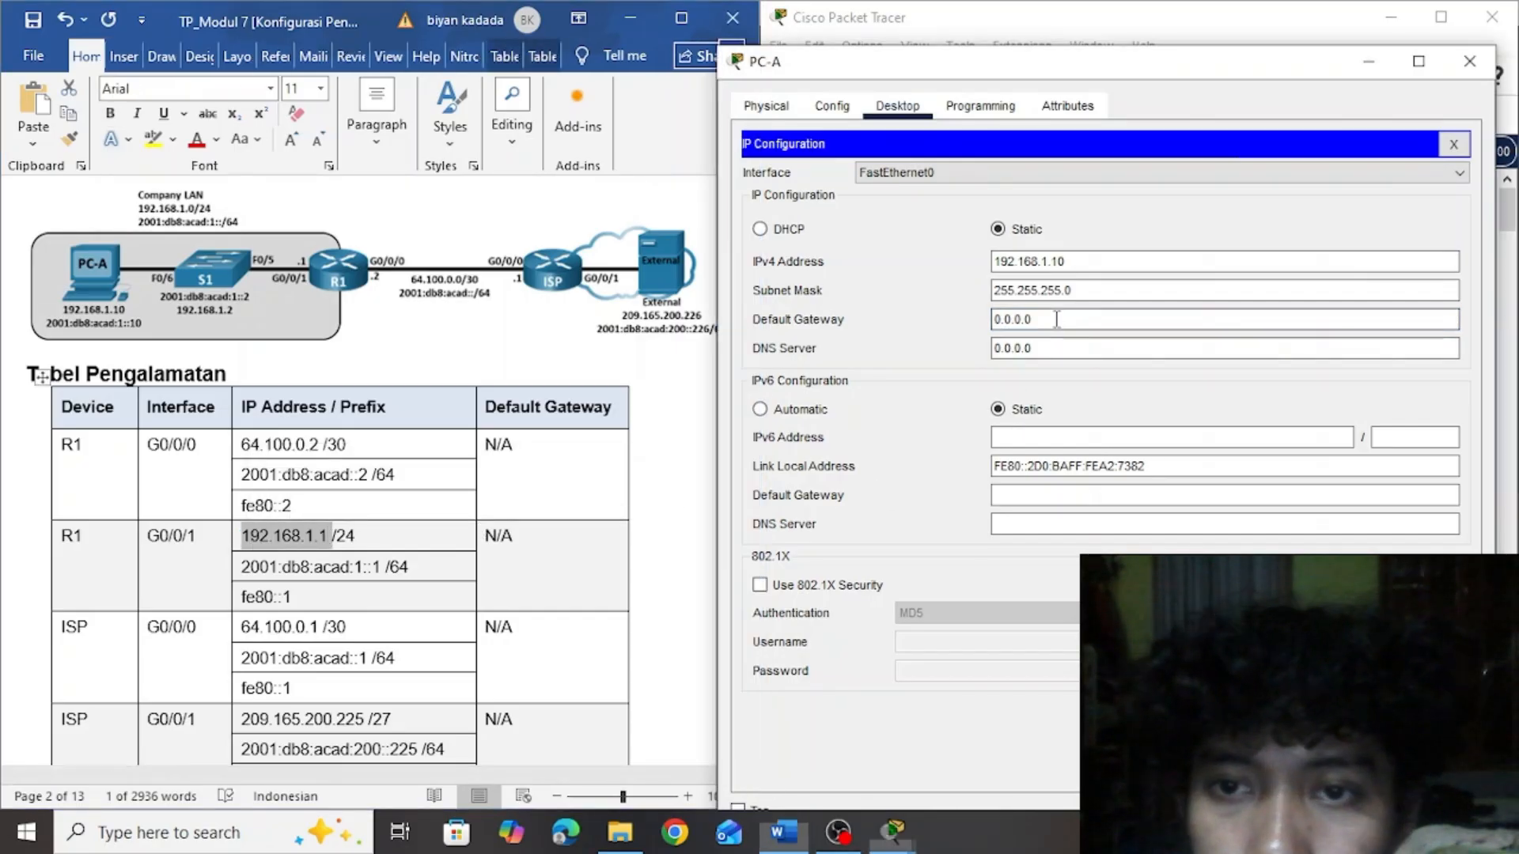
key(BackSpace)
key(BackSpace)
key(BackSpace)
key(BackSpace)
key(BackSpace)
key(BackSpace)
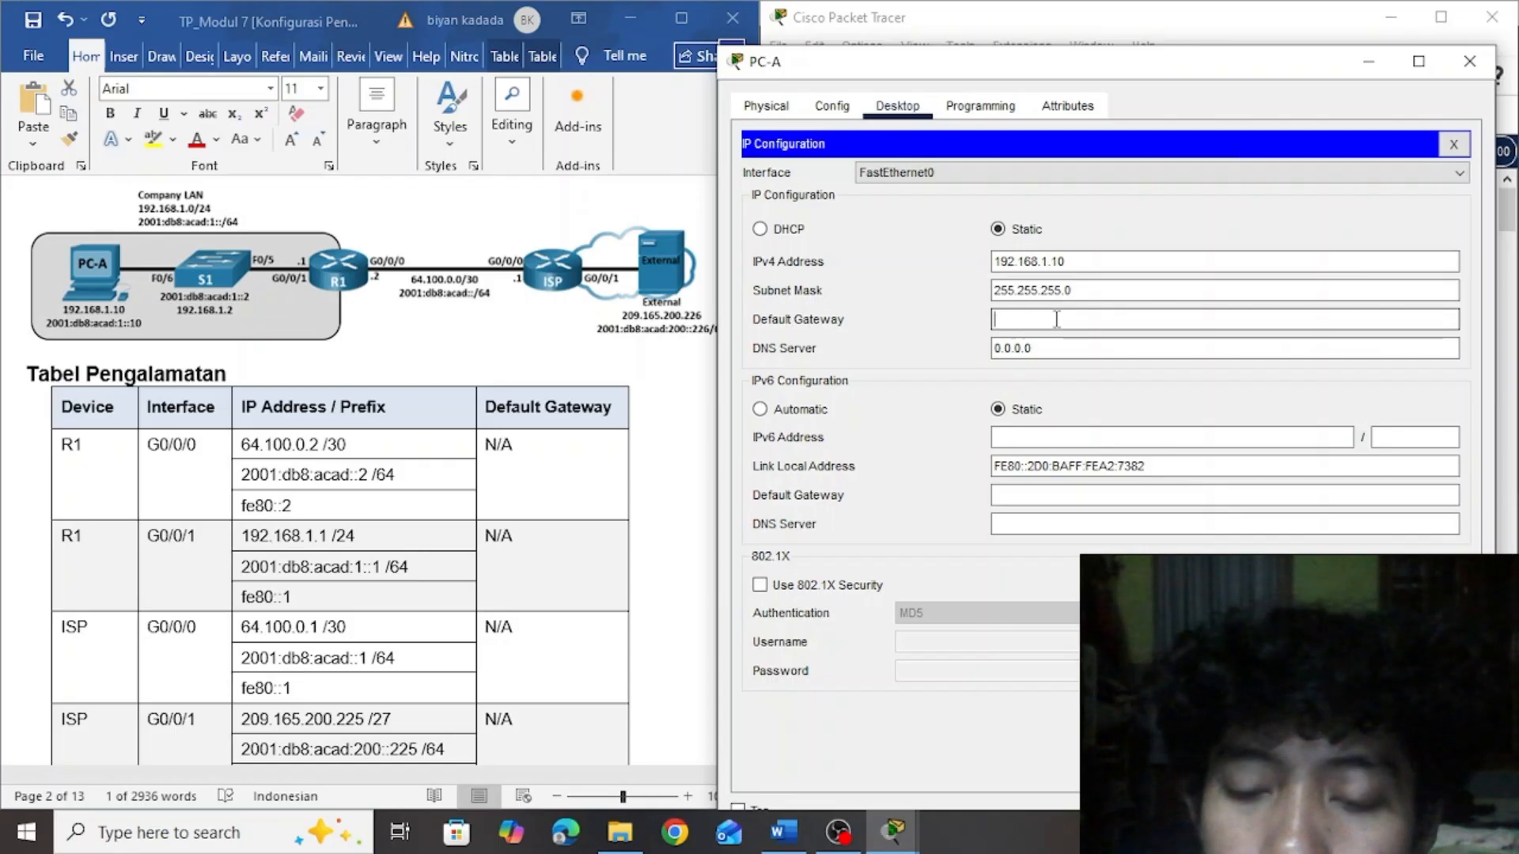
key(ctrl+v)
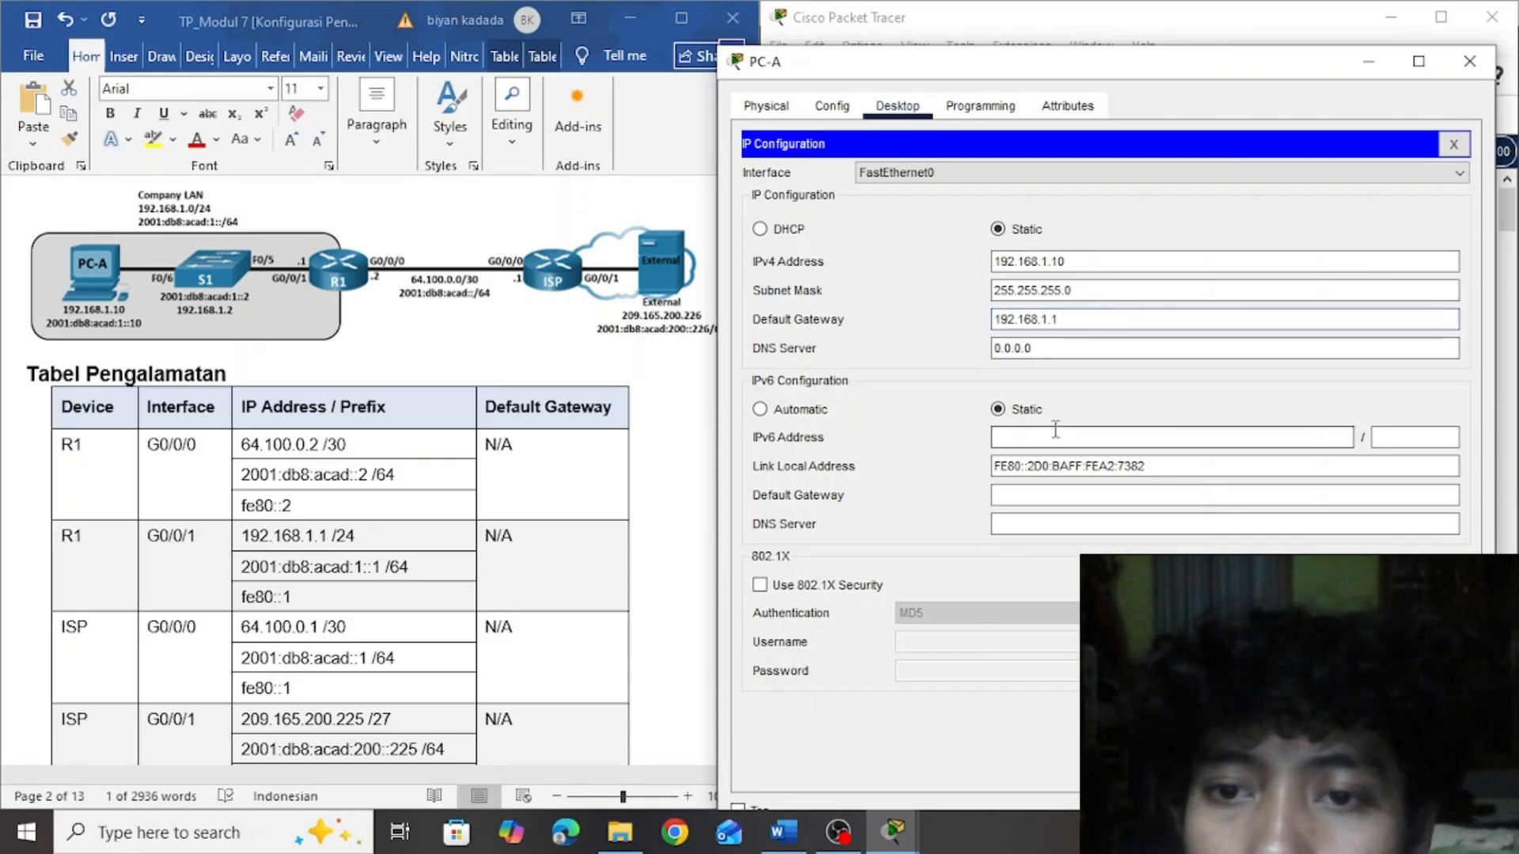
Copy PC-A's IPv6 address 2001:db8:acad:1::10 from the Word addressing table into its IPv6 configuration, with prefix length 64
click(707, 299)
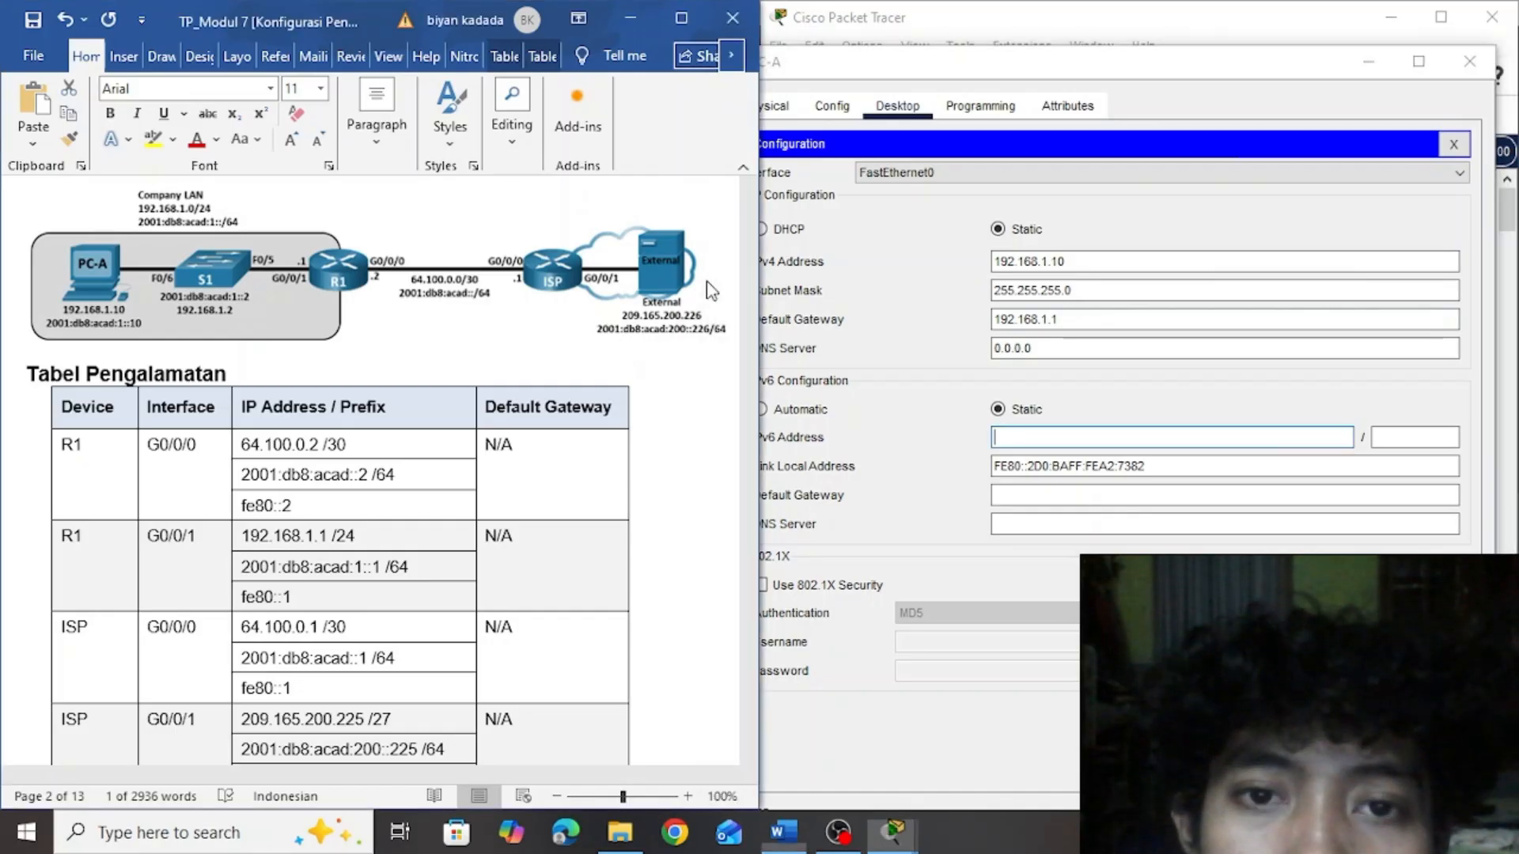
drag(751, 257, 752, 275)
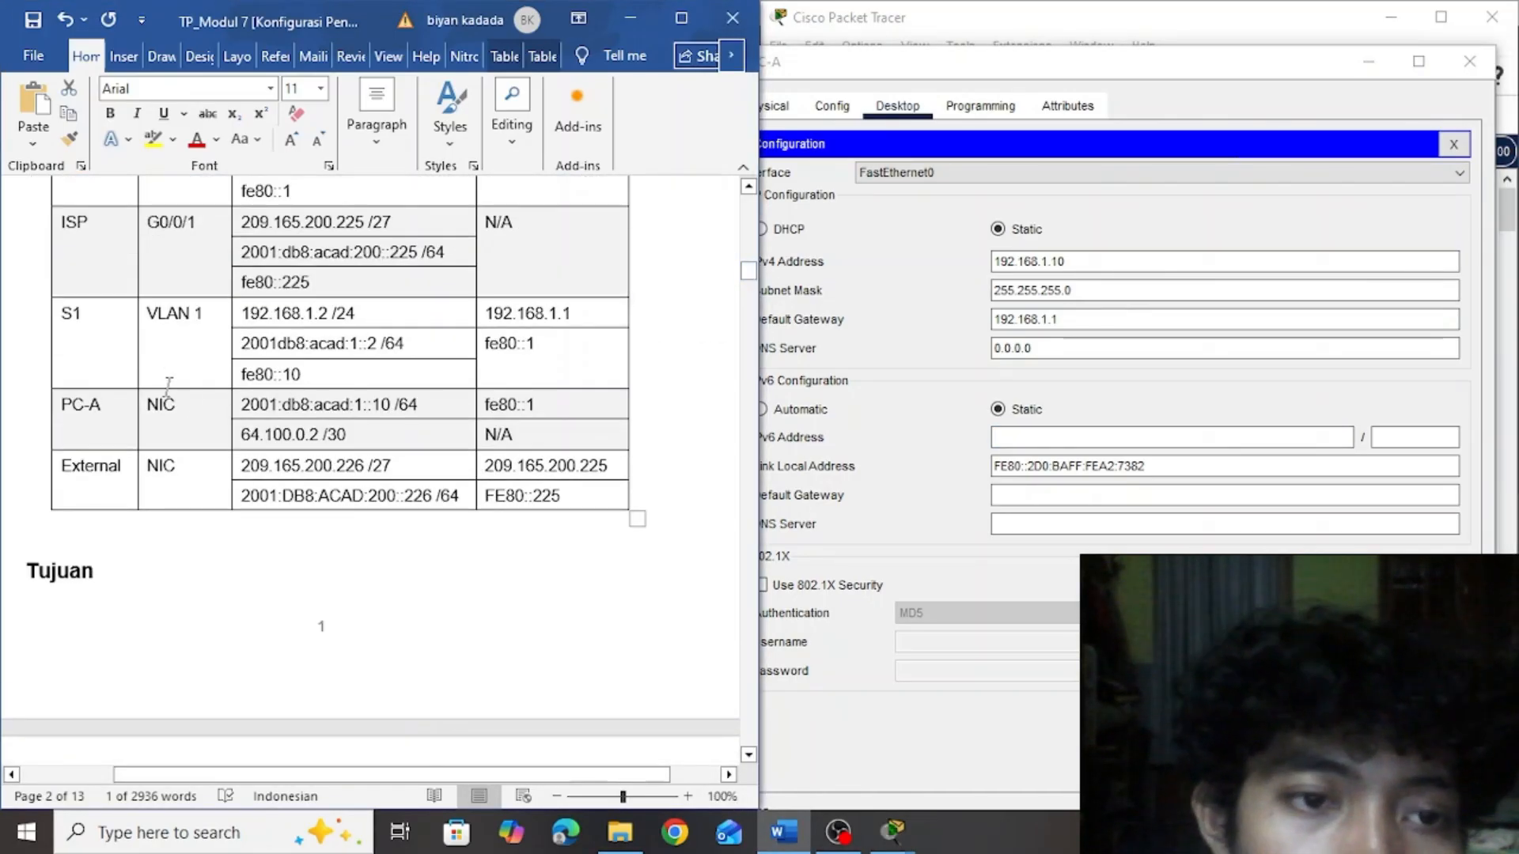
drag(397, 406, 242, 408)
key(ctrl+c)
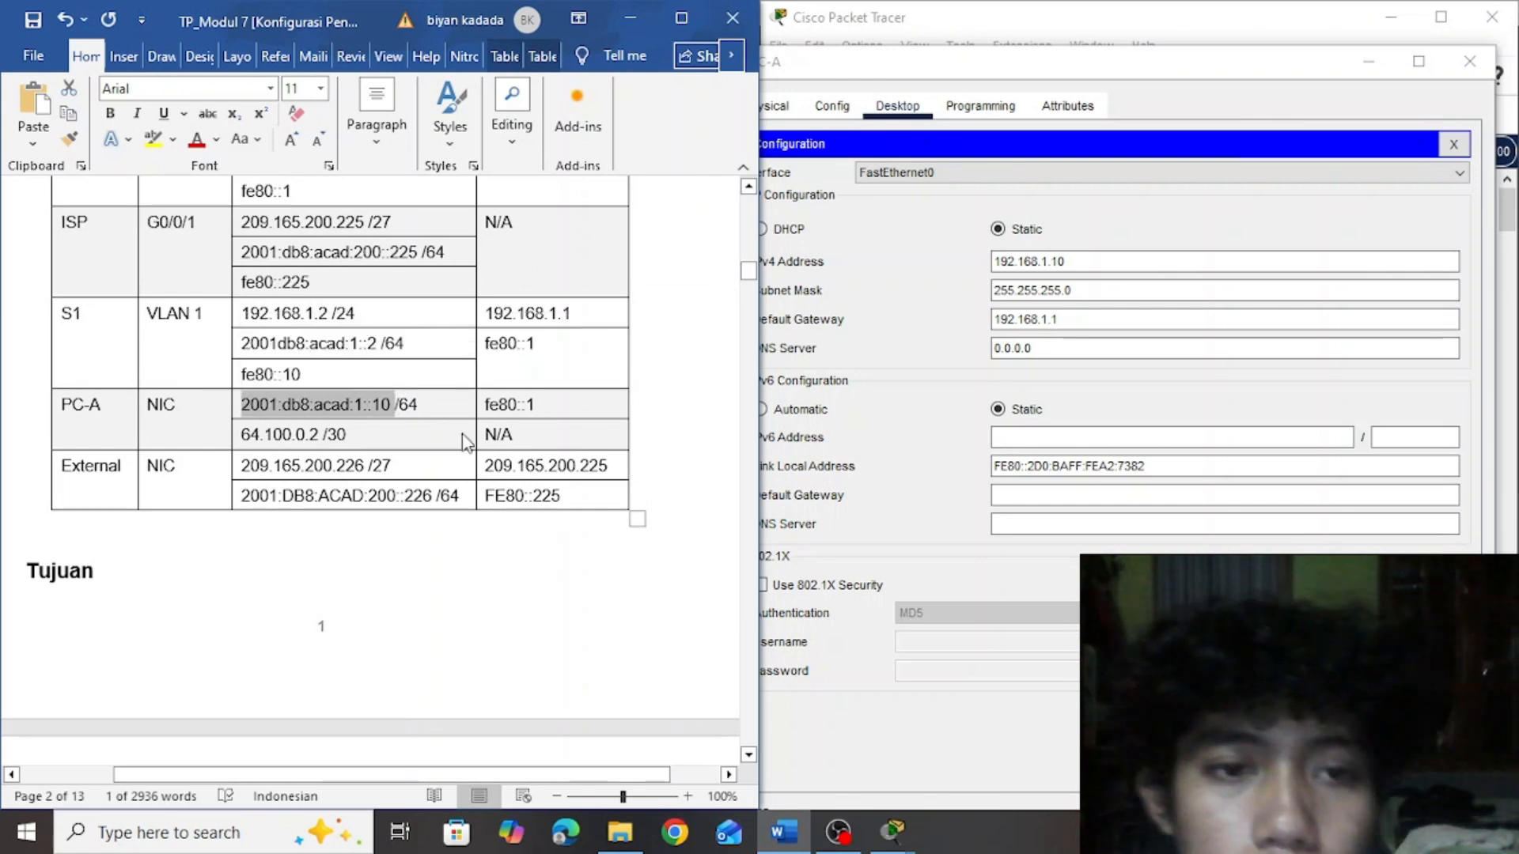
click(1147, 431)
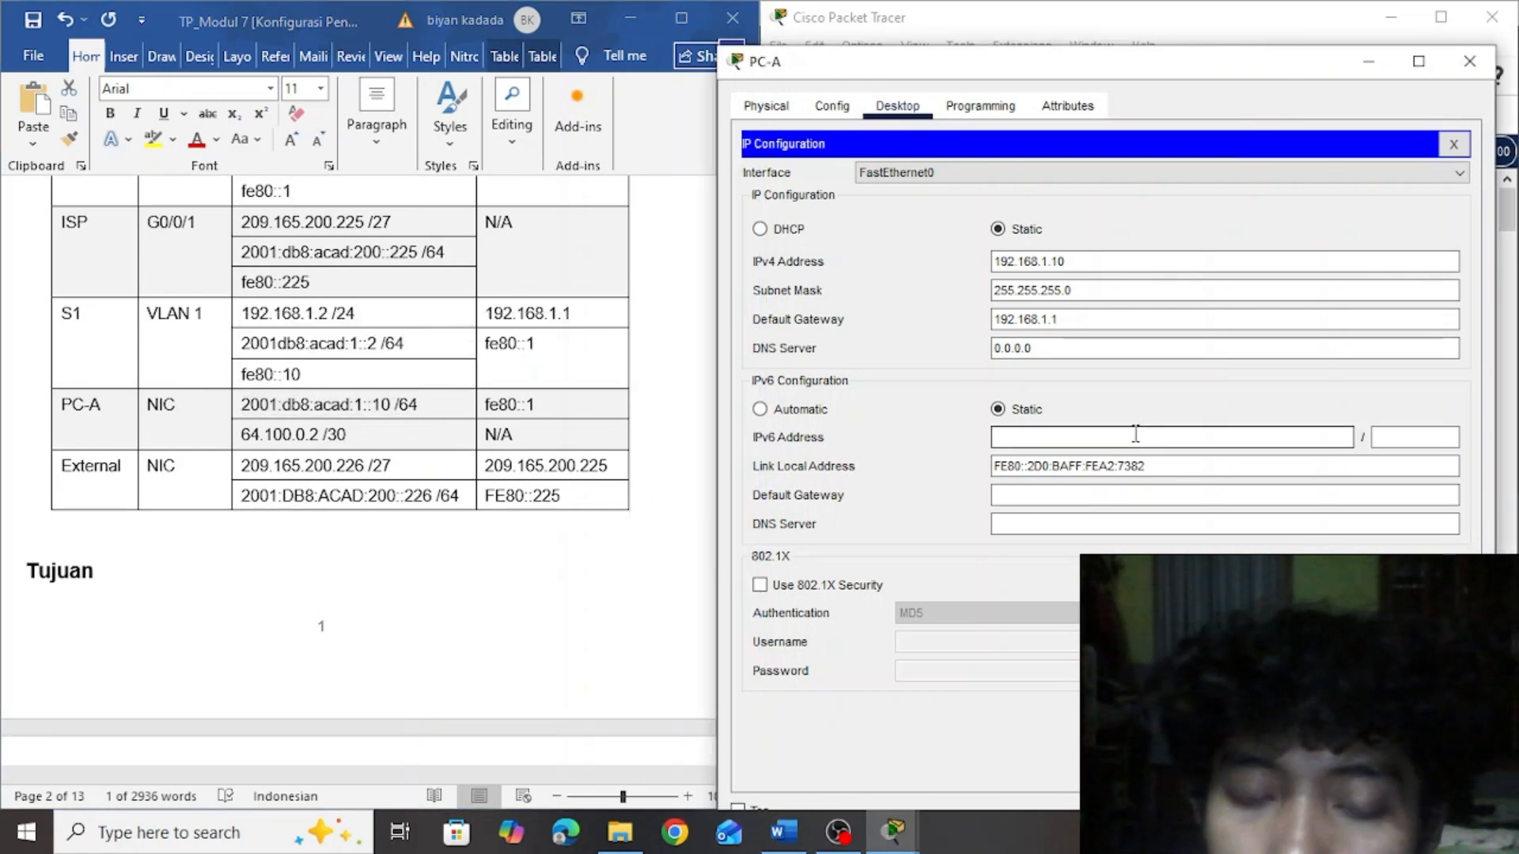
key(ctrl+v)
key(BackSpace)
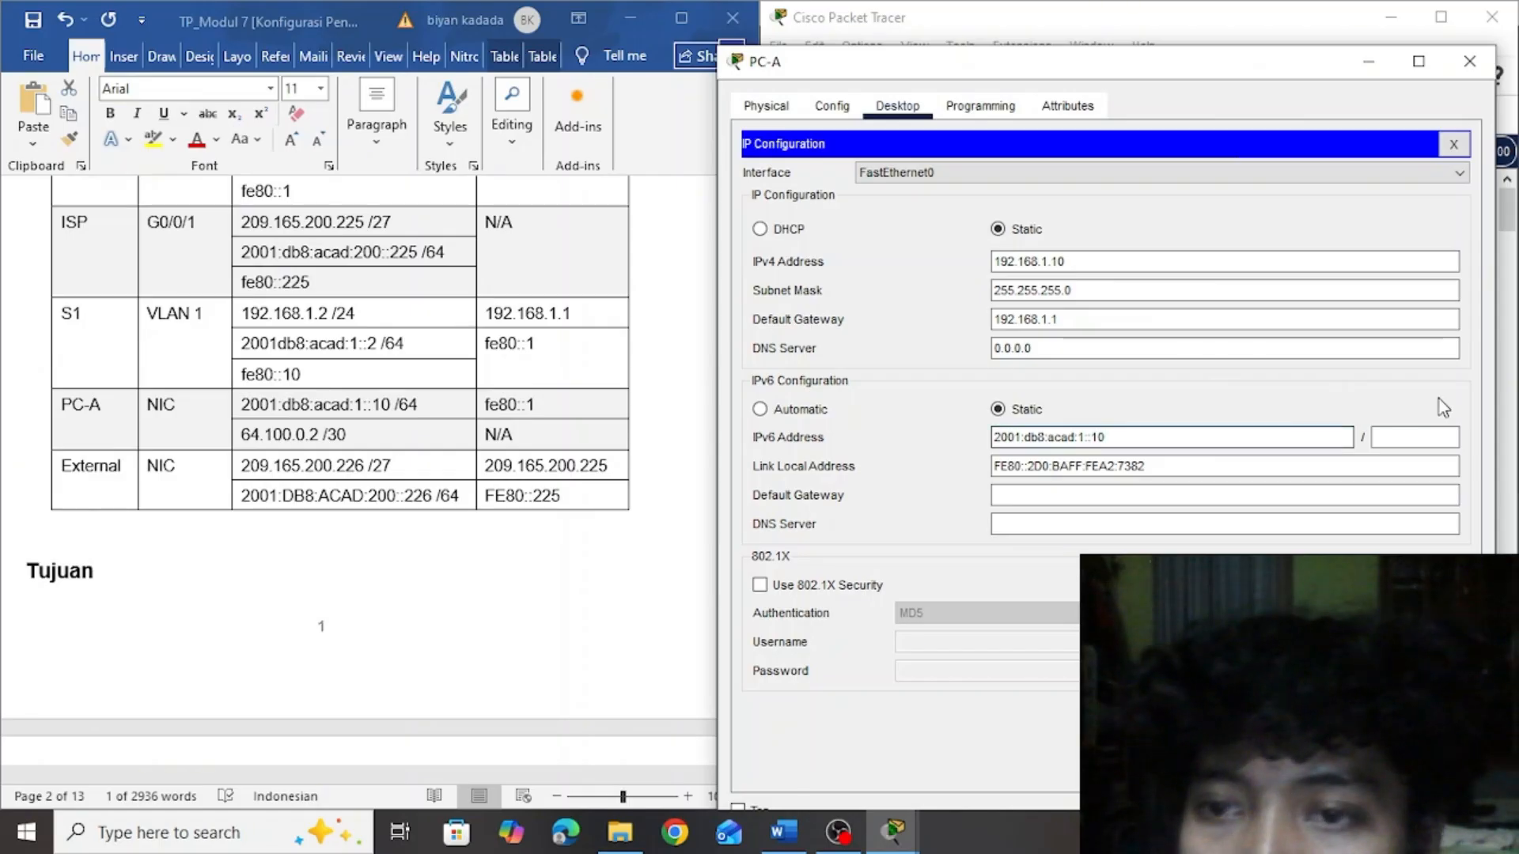
click(1415, 432)
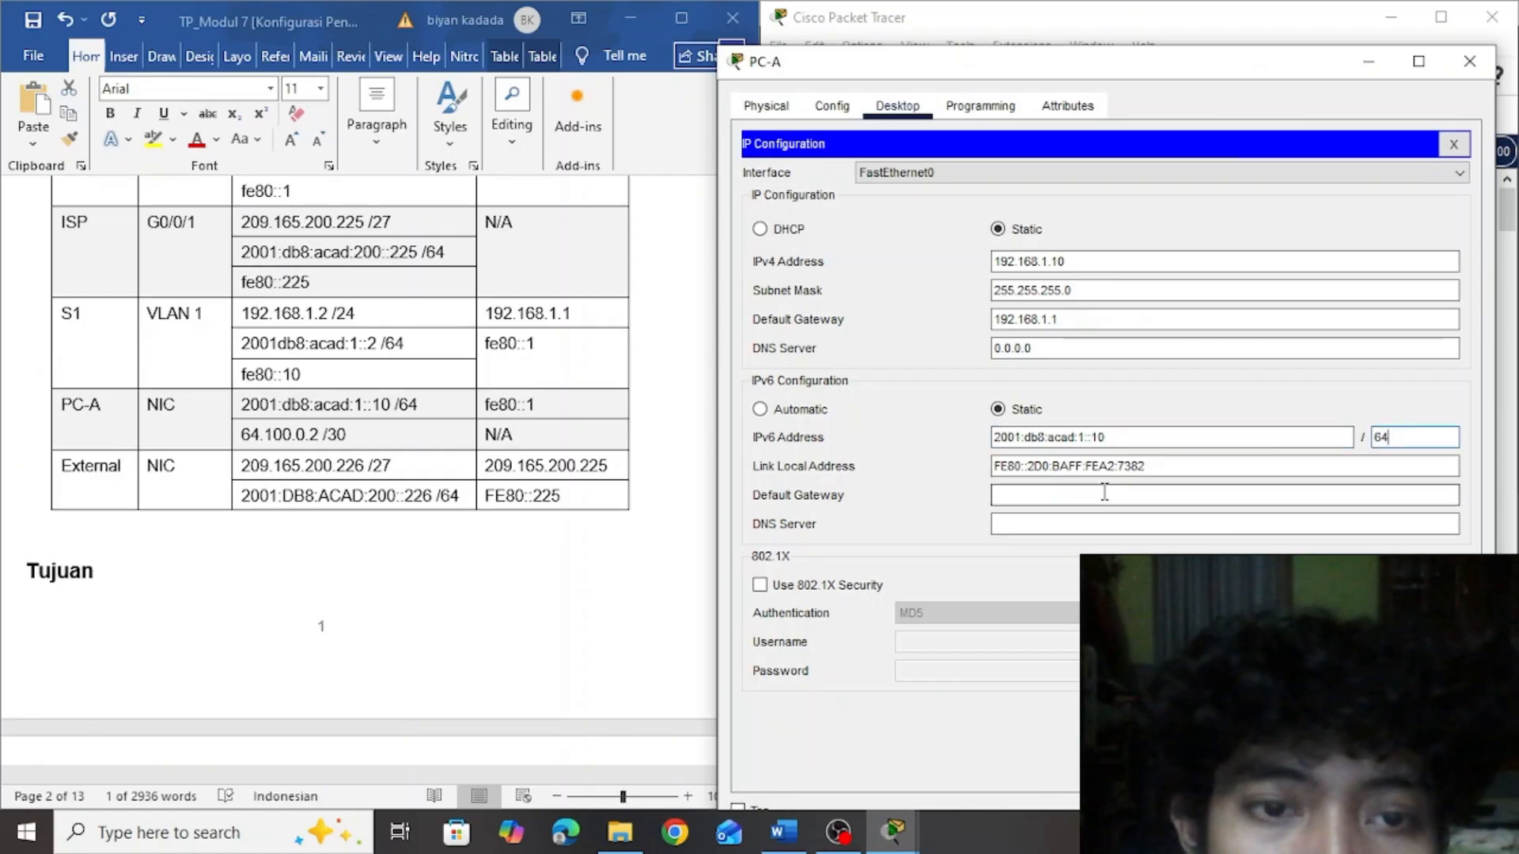
Copy fe80::1 from PC-A's row in the Word addressing table and set it as PC-A's IPv6 default gateway
click(538, 401)
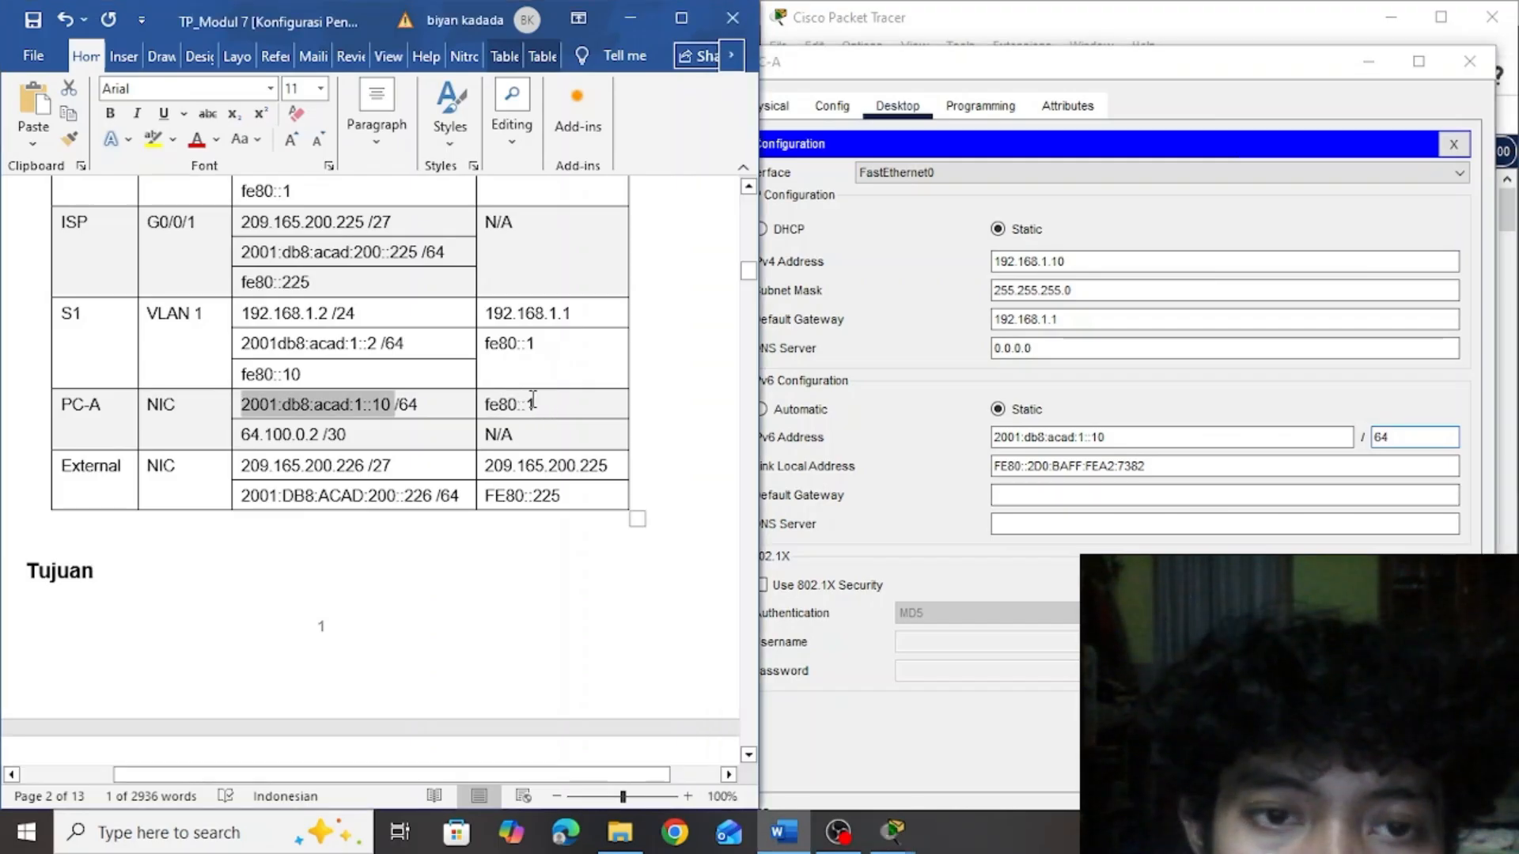
drag(535, 406, 493, 405)
key(ctrl+c)
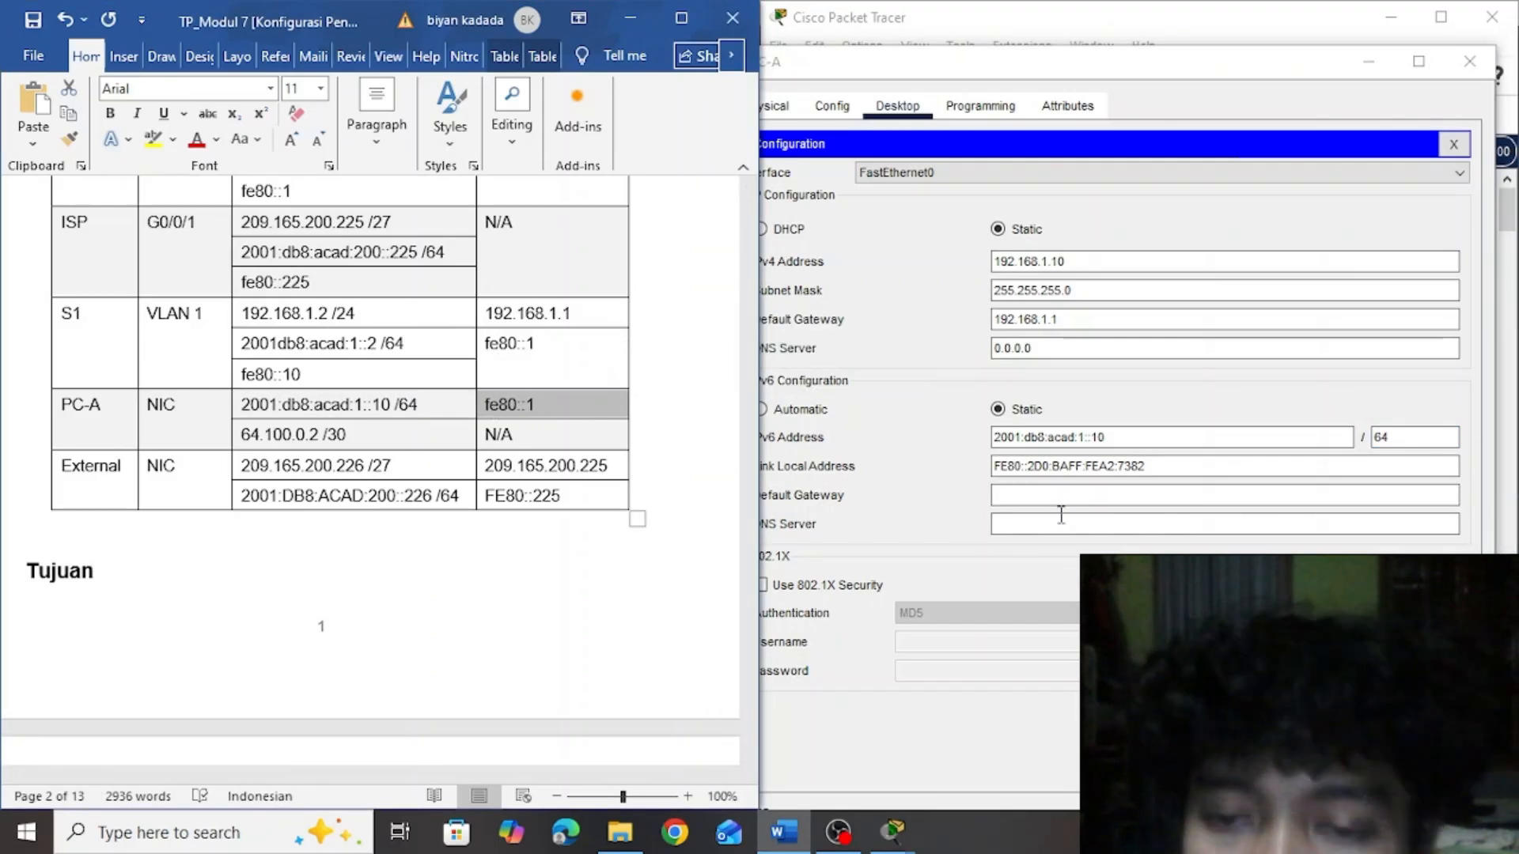
click(1038, 491)
key(ctrl+v)
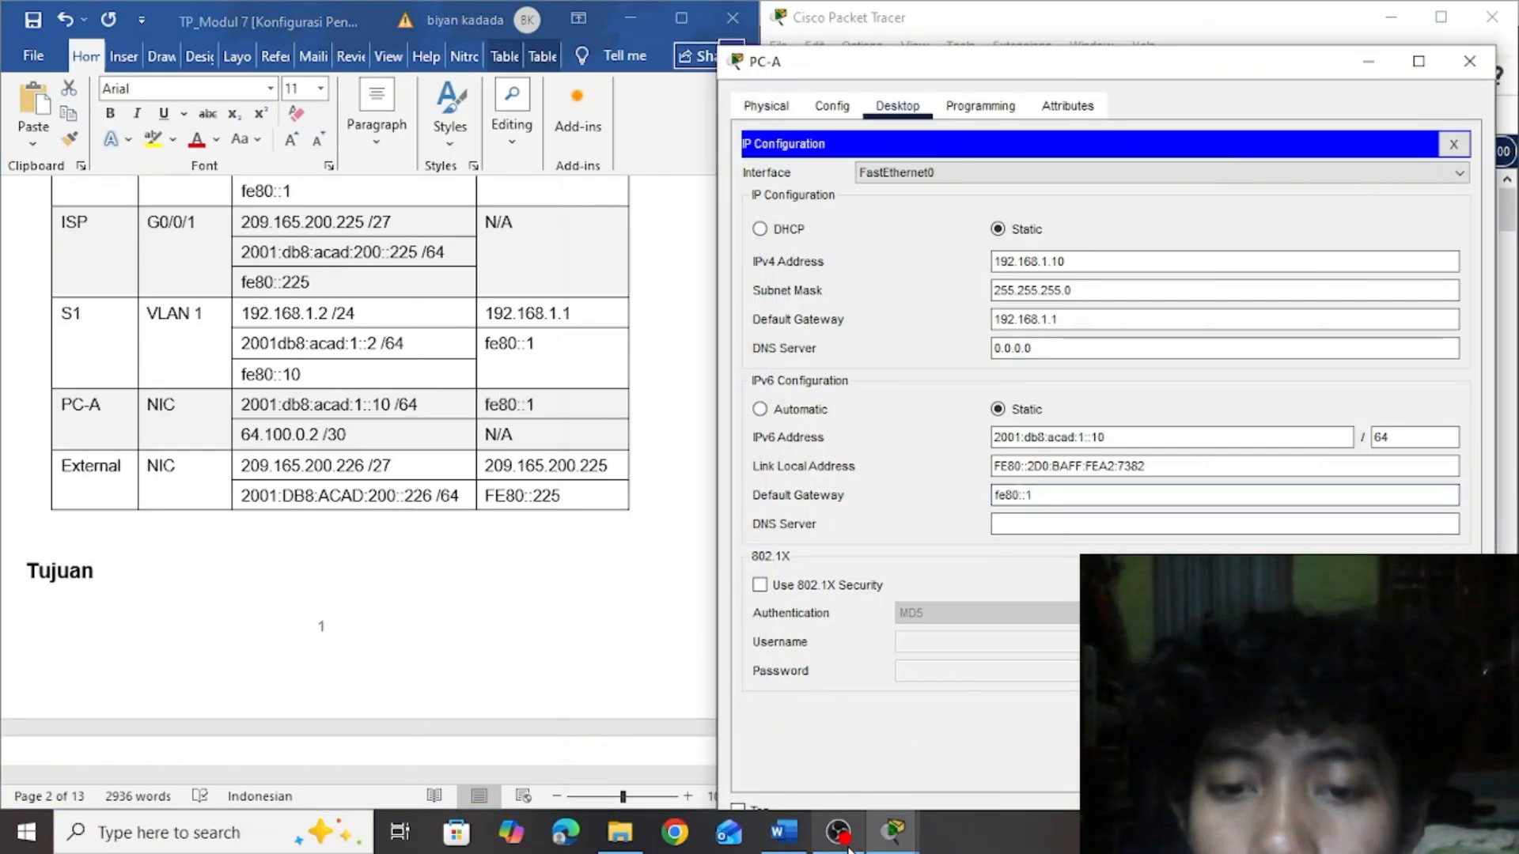
Bring PC-A's configuration window back to the front and close it
click(824, 851)
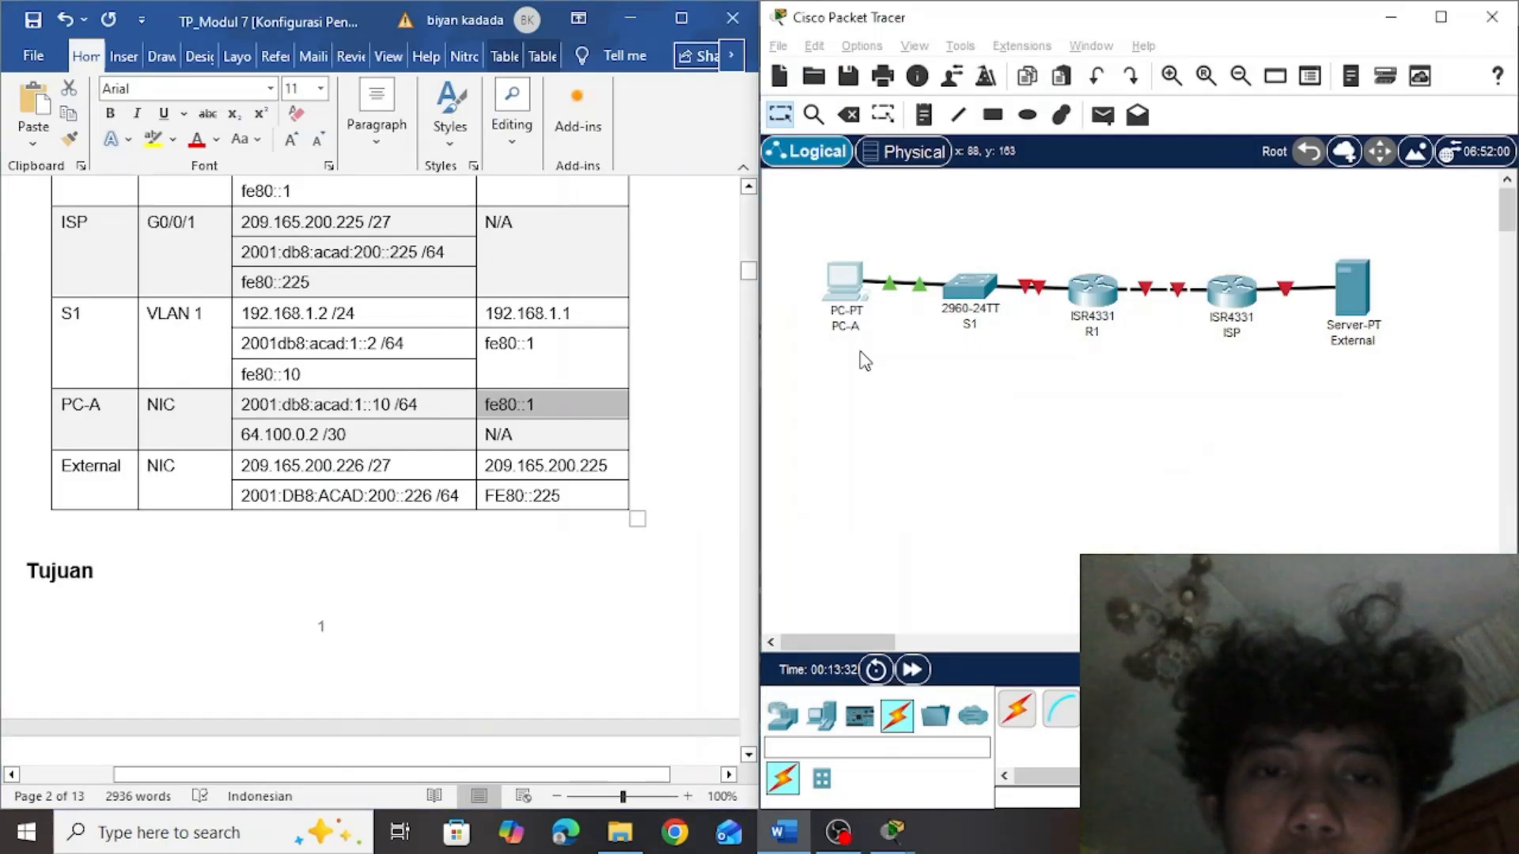
click(861, 353)
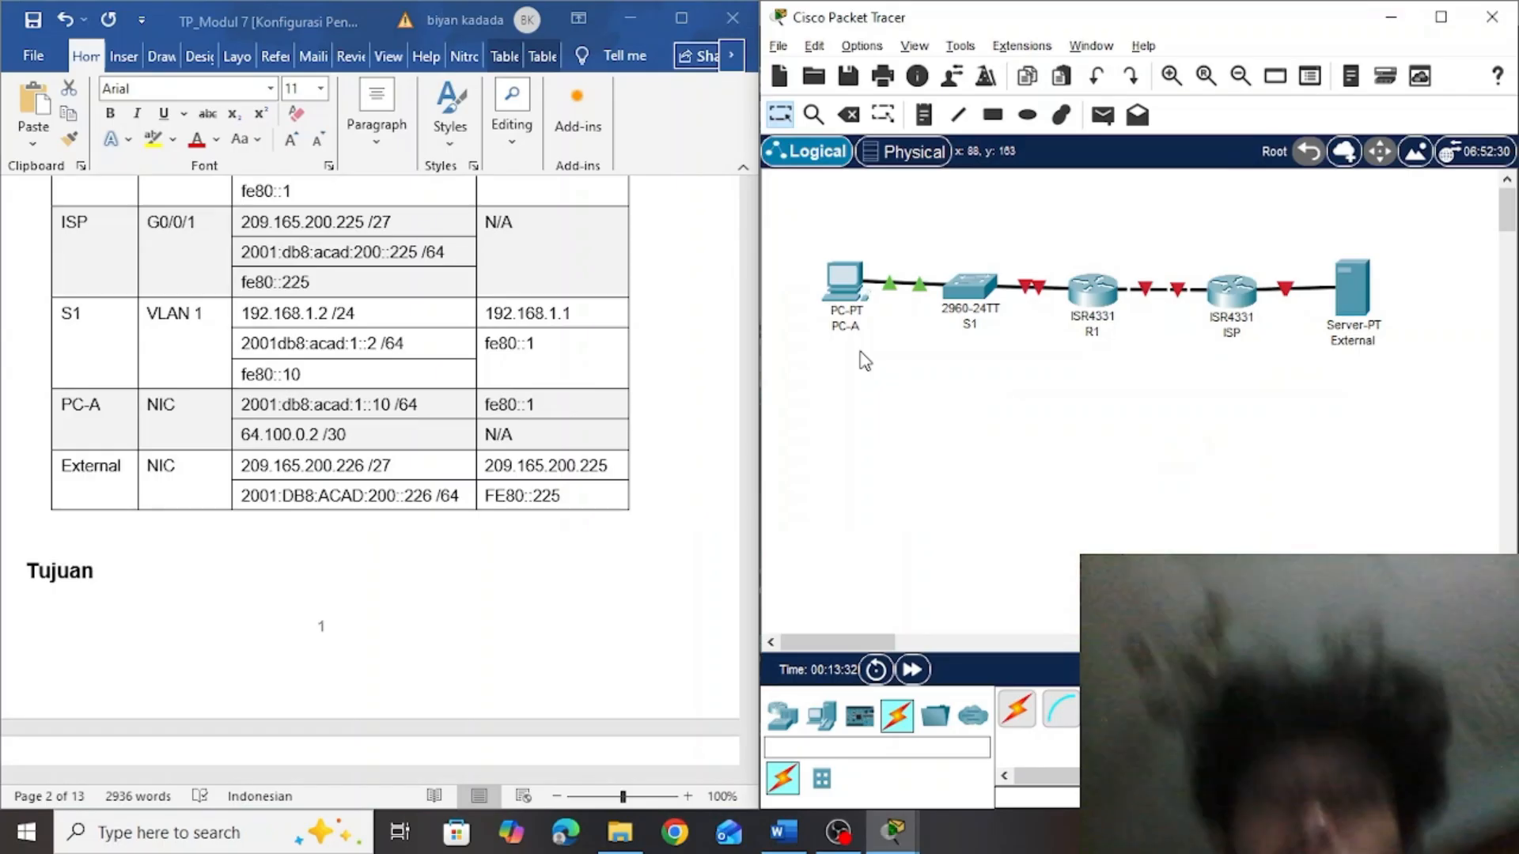
key(alt+Tab)
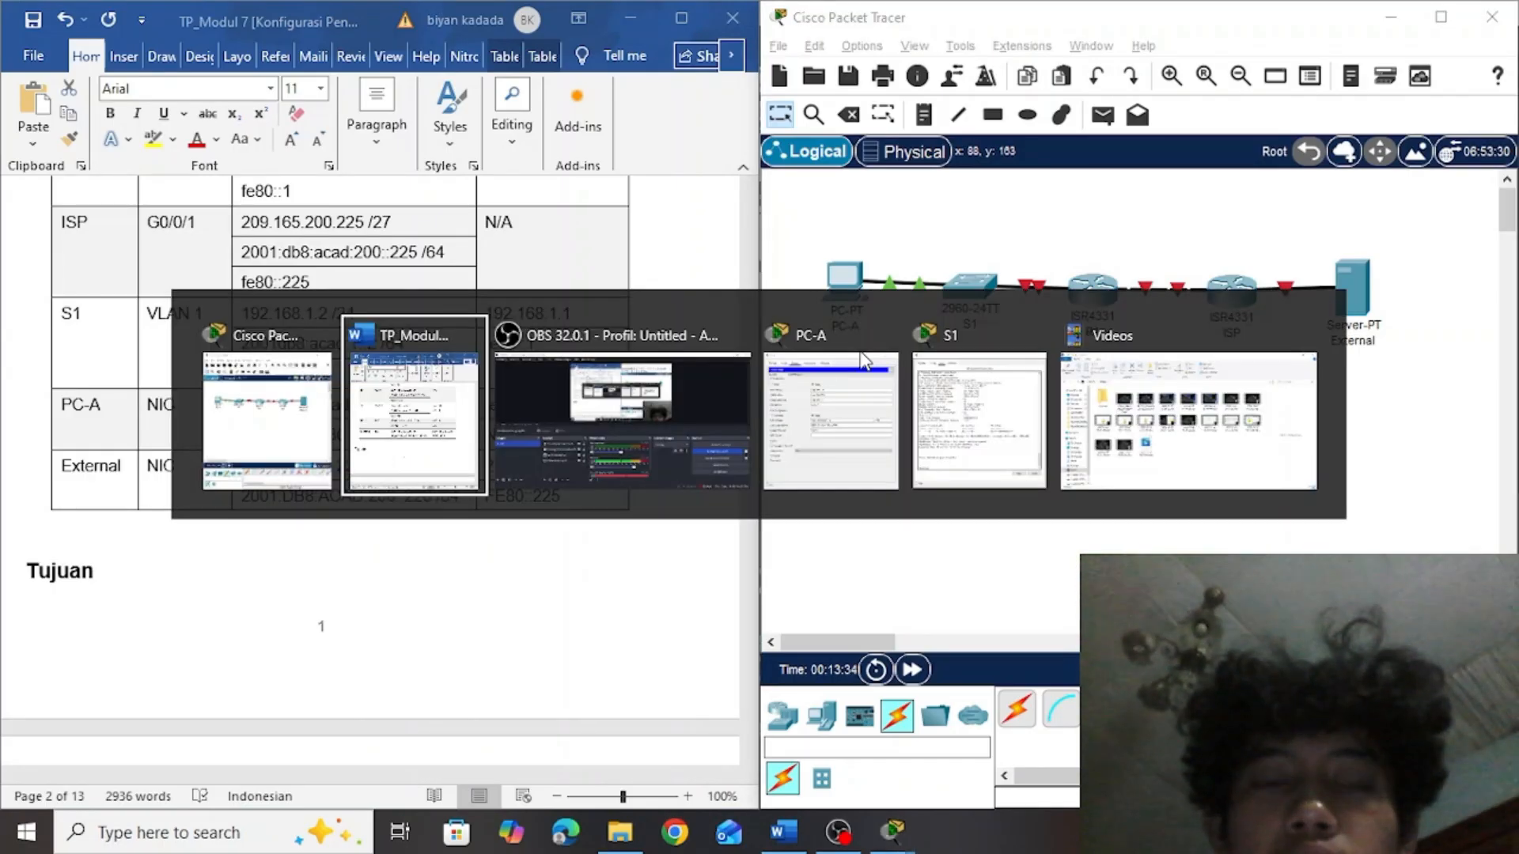
click(865, 356)
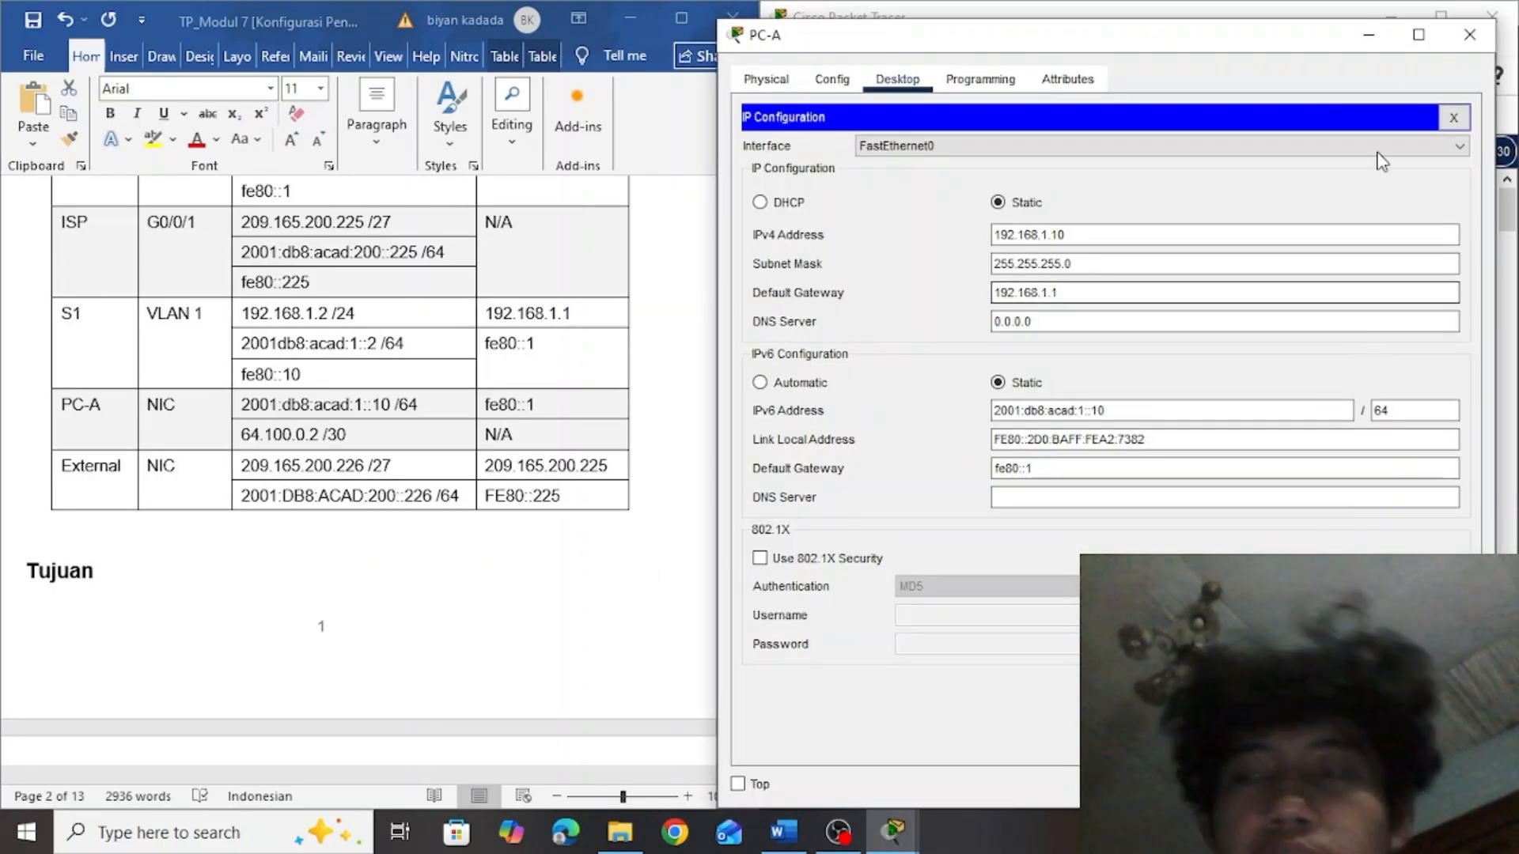
click(1470, 35)
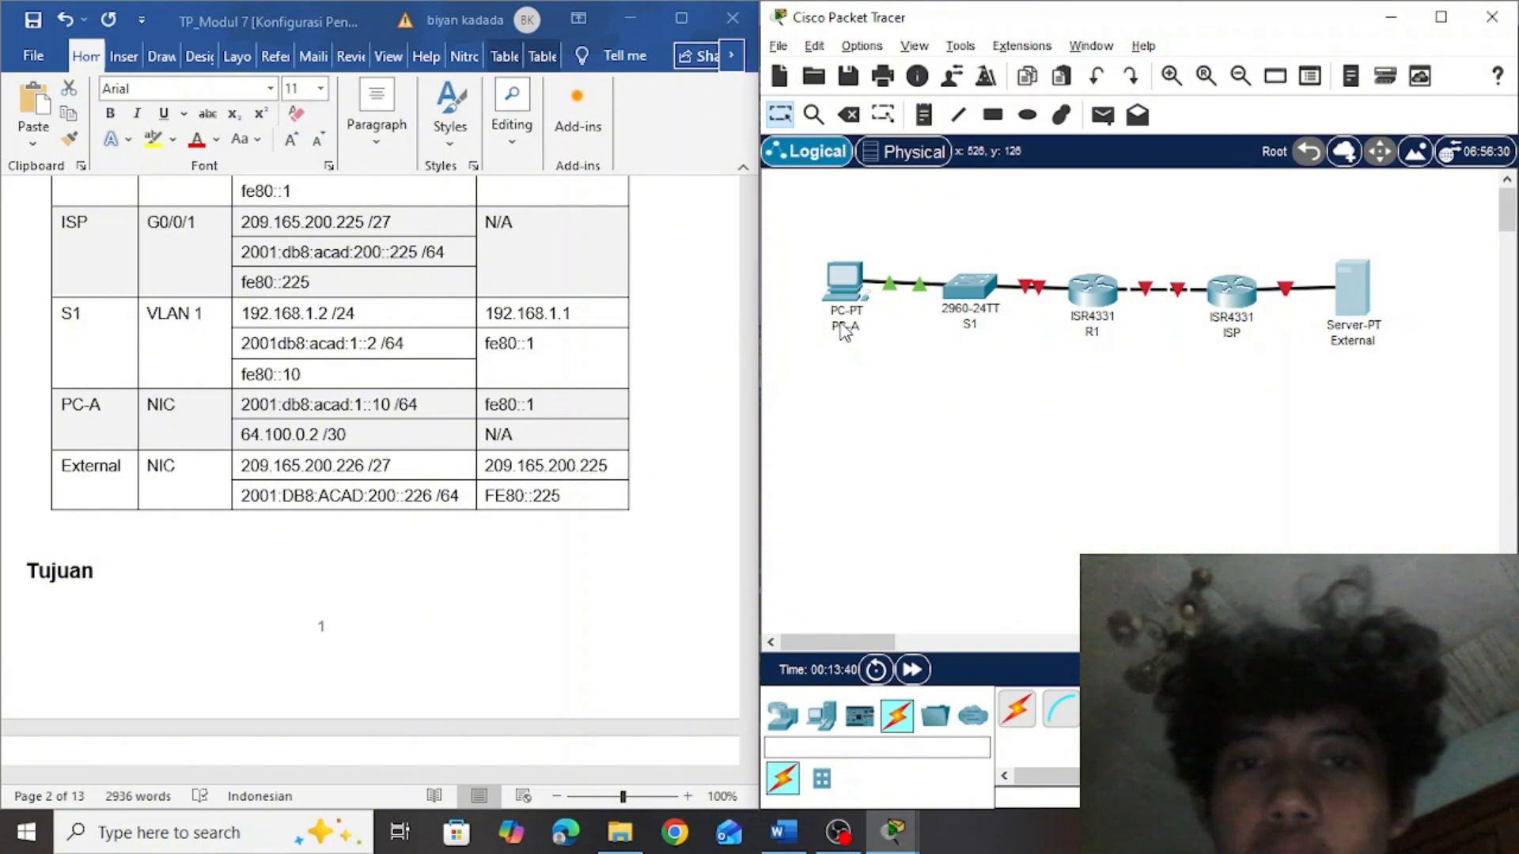
Open the External server's IP Configuration and move its window clear of the addressing table in Word
click(1351, 288)
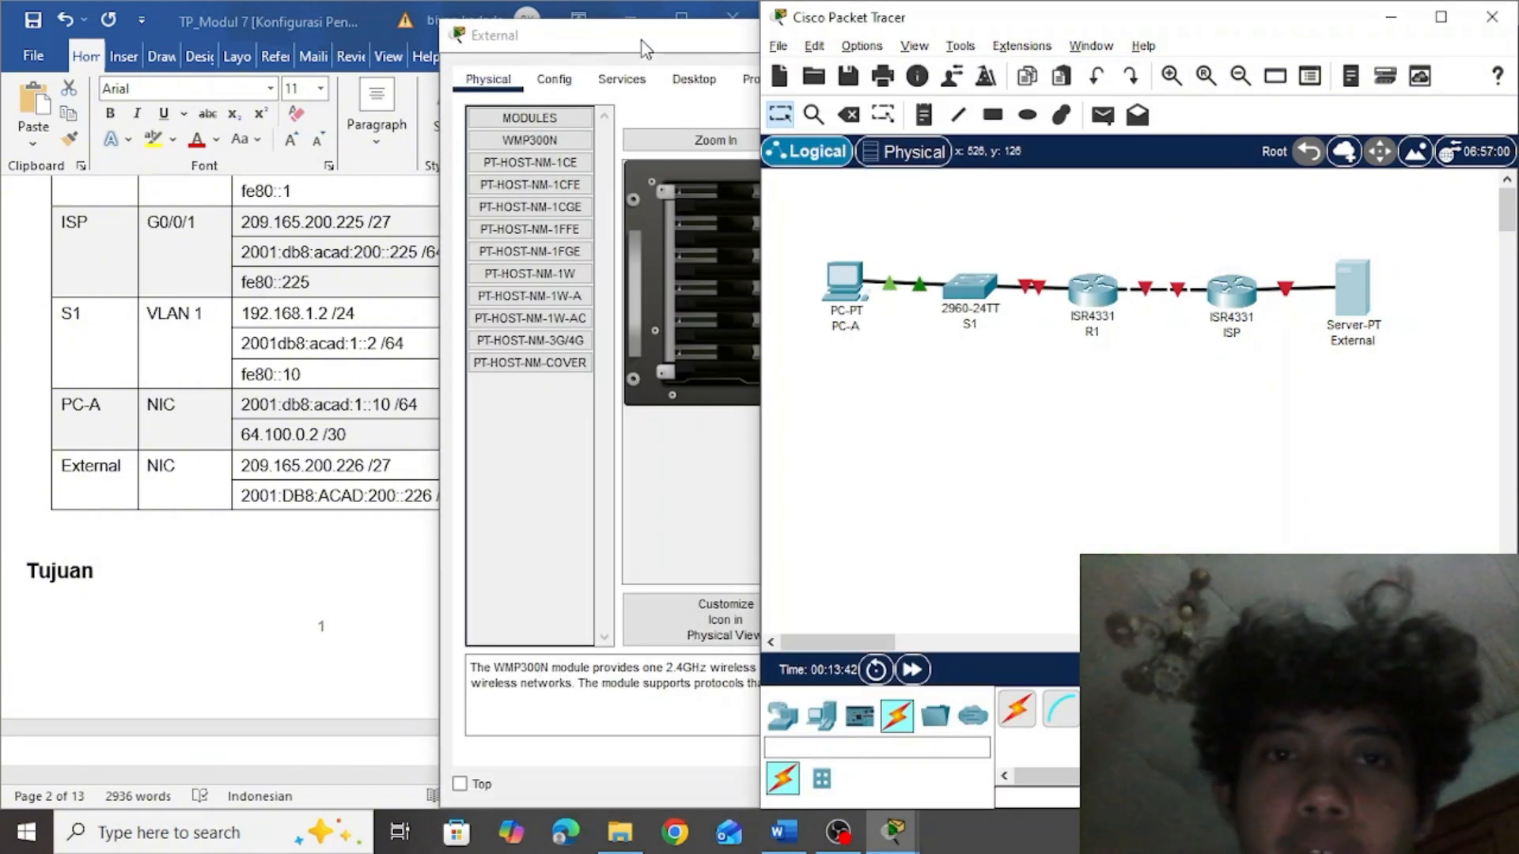
click(691, 79)
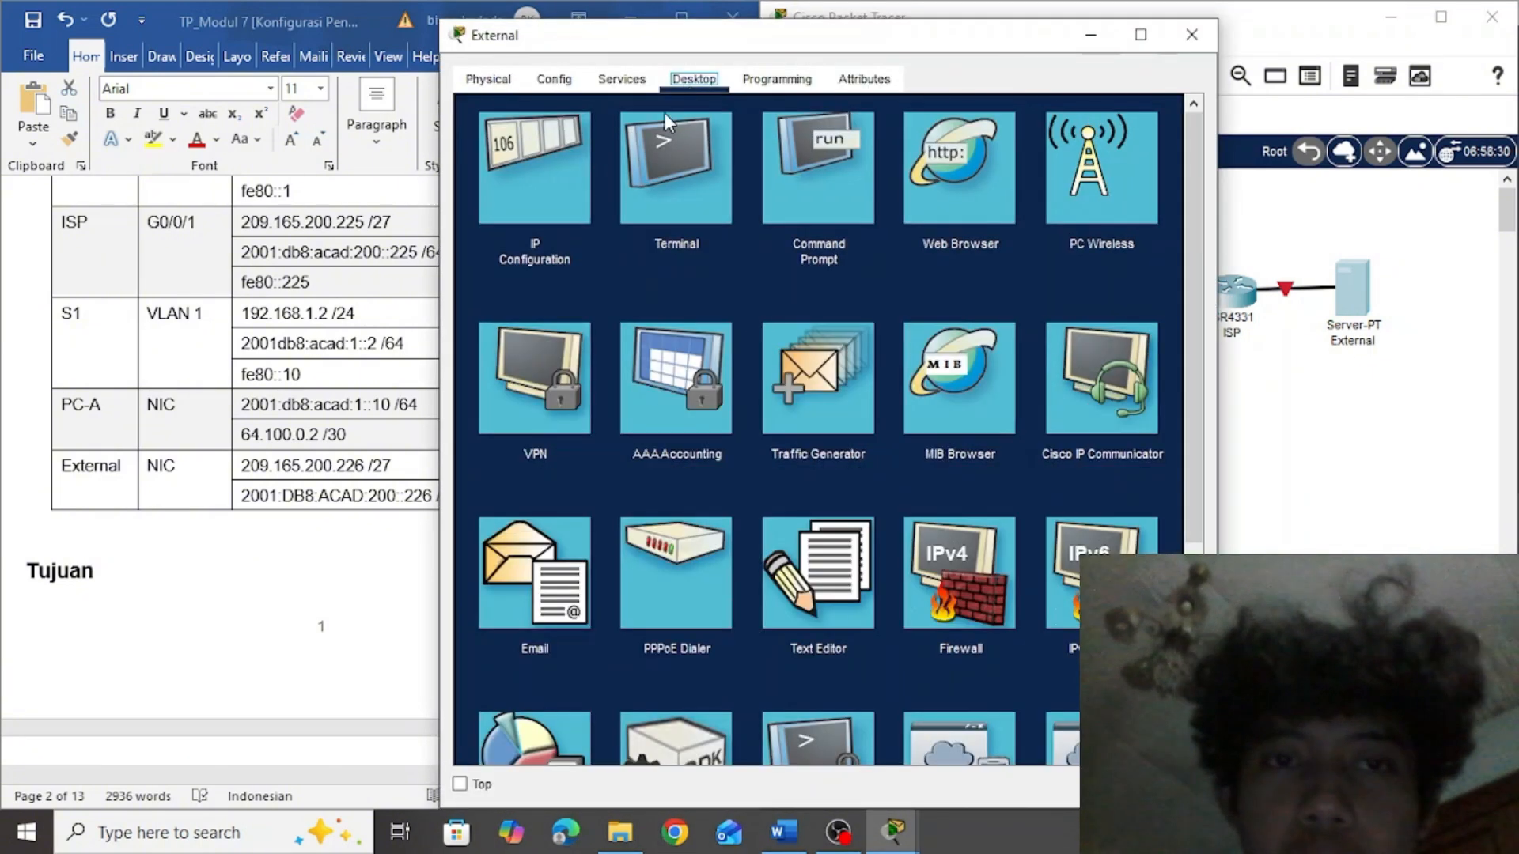
click(558, 187)
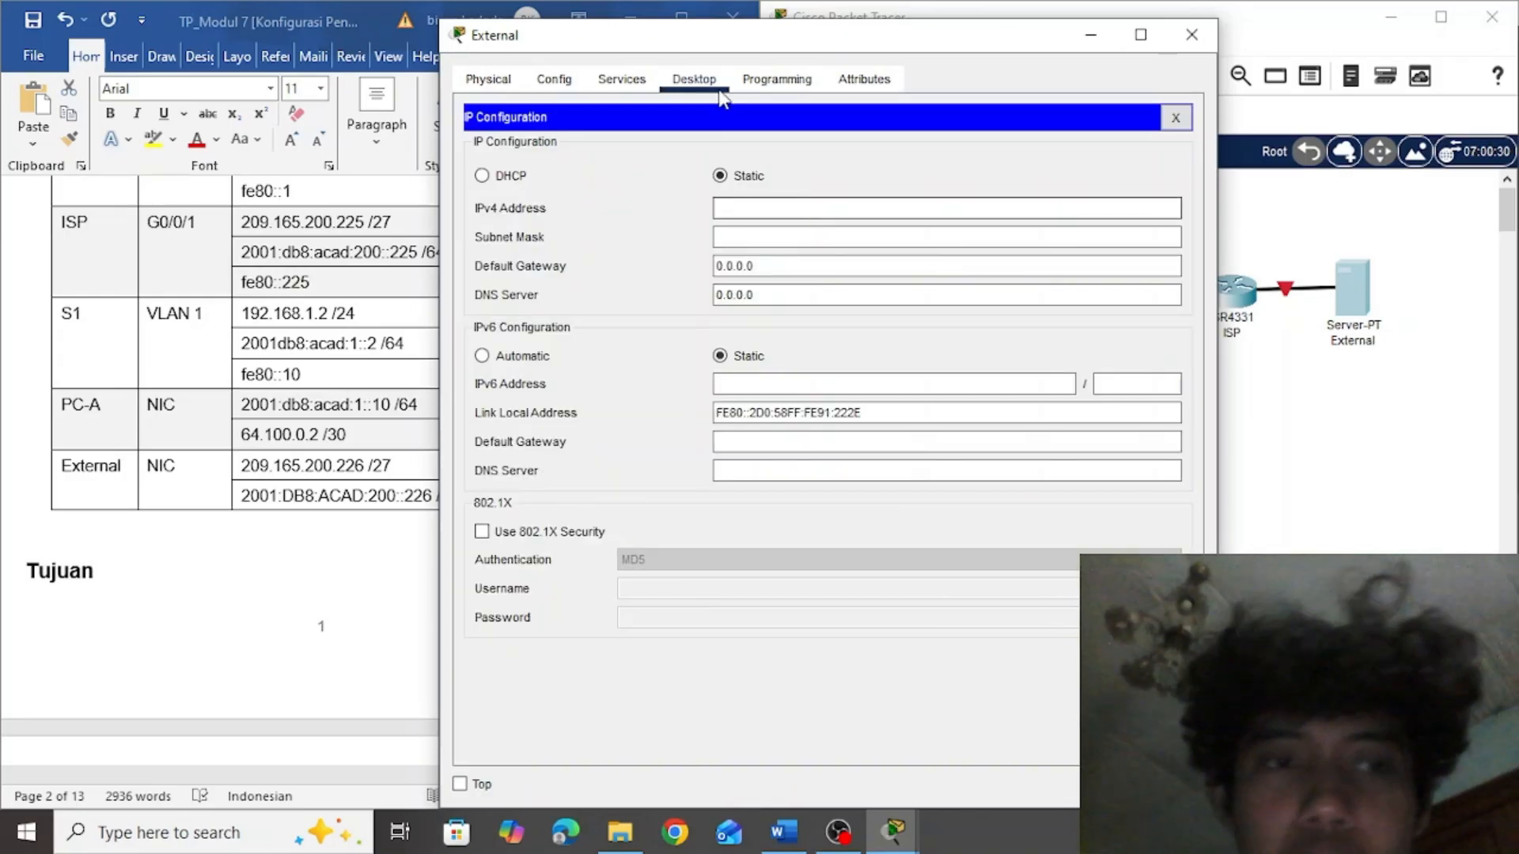
drag(702, 40, 924, 50)
Copy 209.165.200.226 from the Word addressing table as the External server's IPv4 address, with subnet mask 255.255.255.224
click(425, 375)
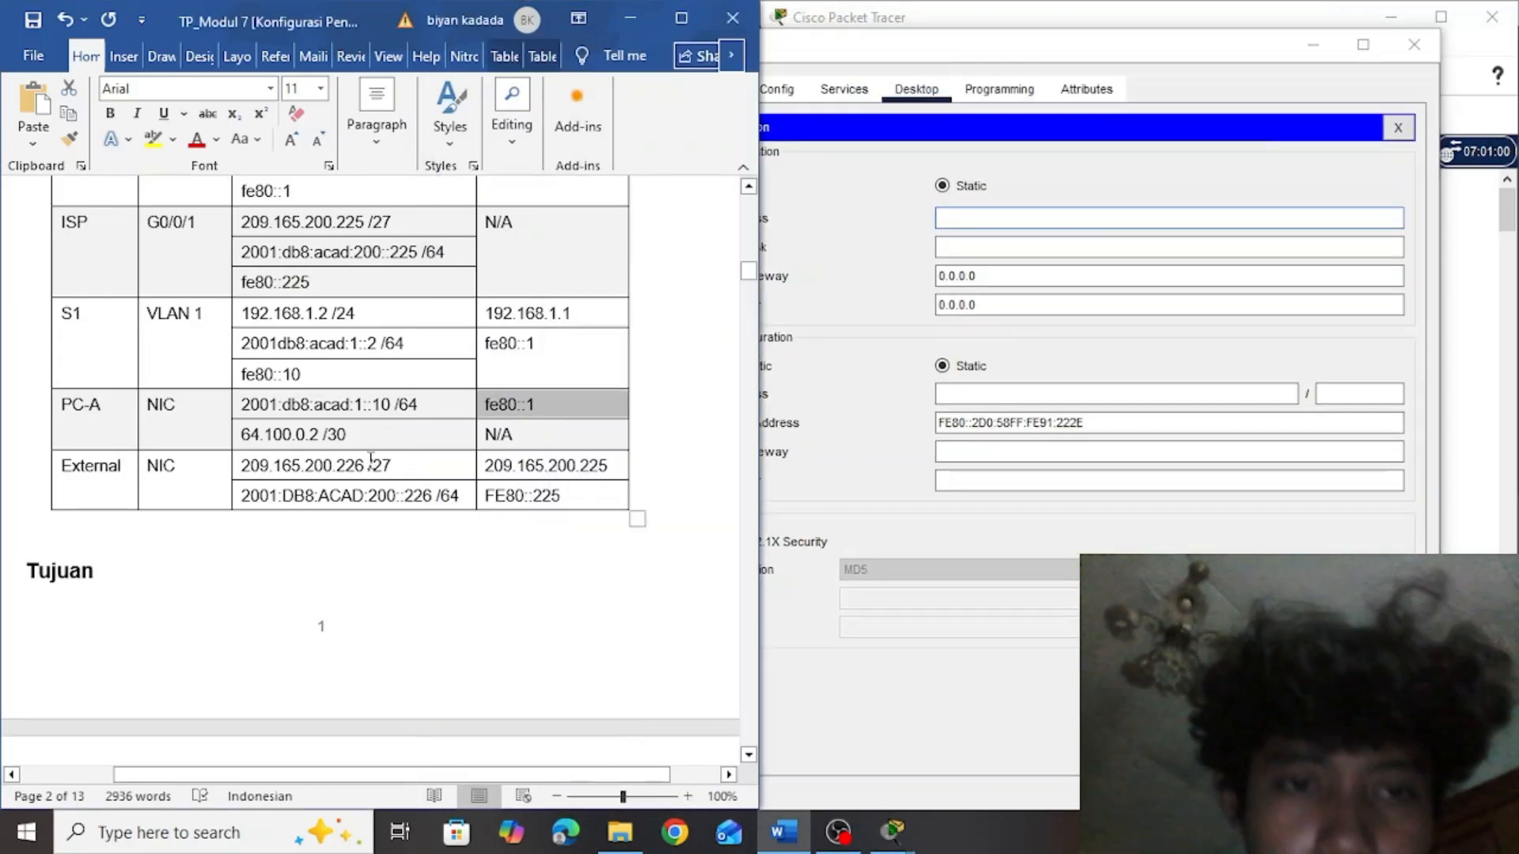
drag(365, 465, 249, 464)
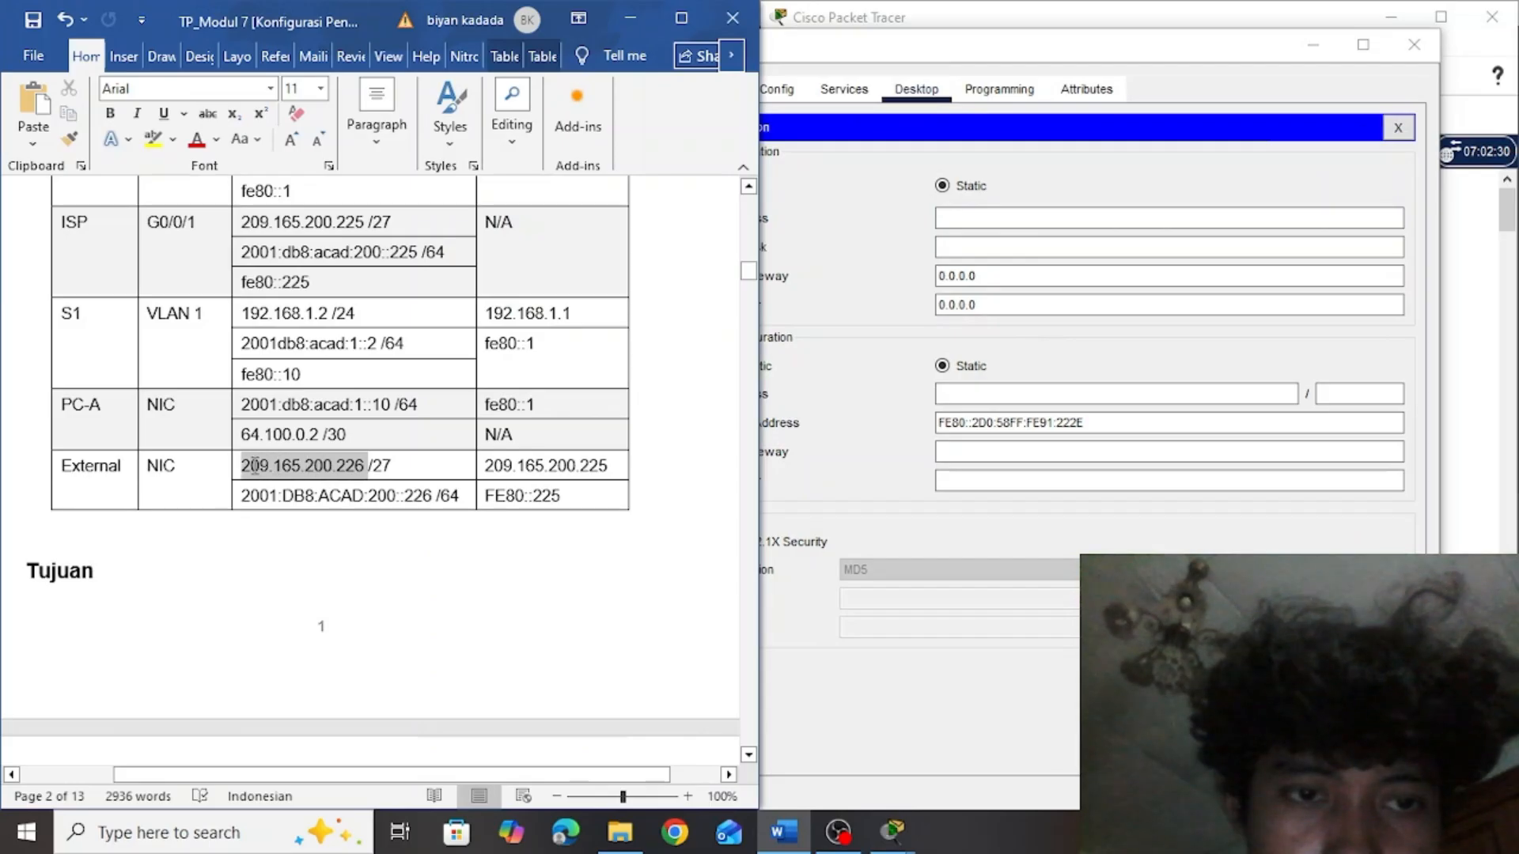
key(ctrl+c)
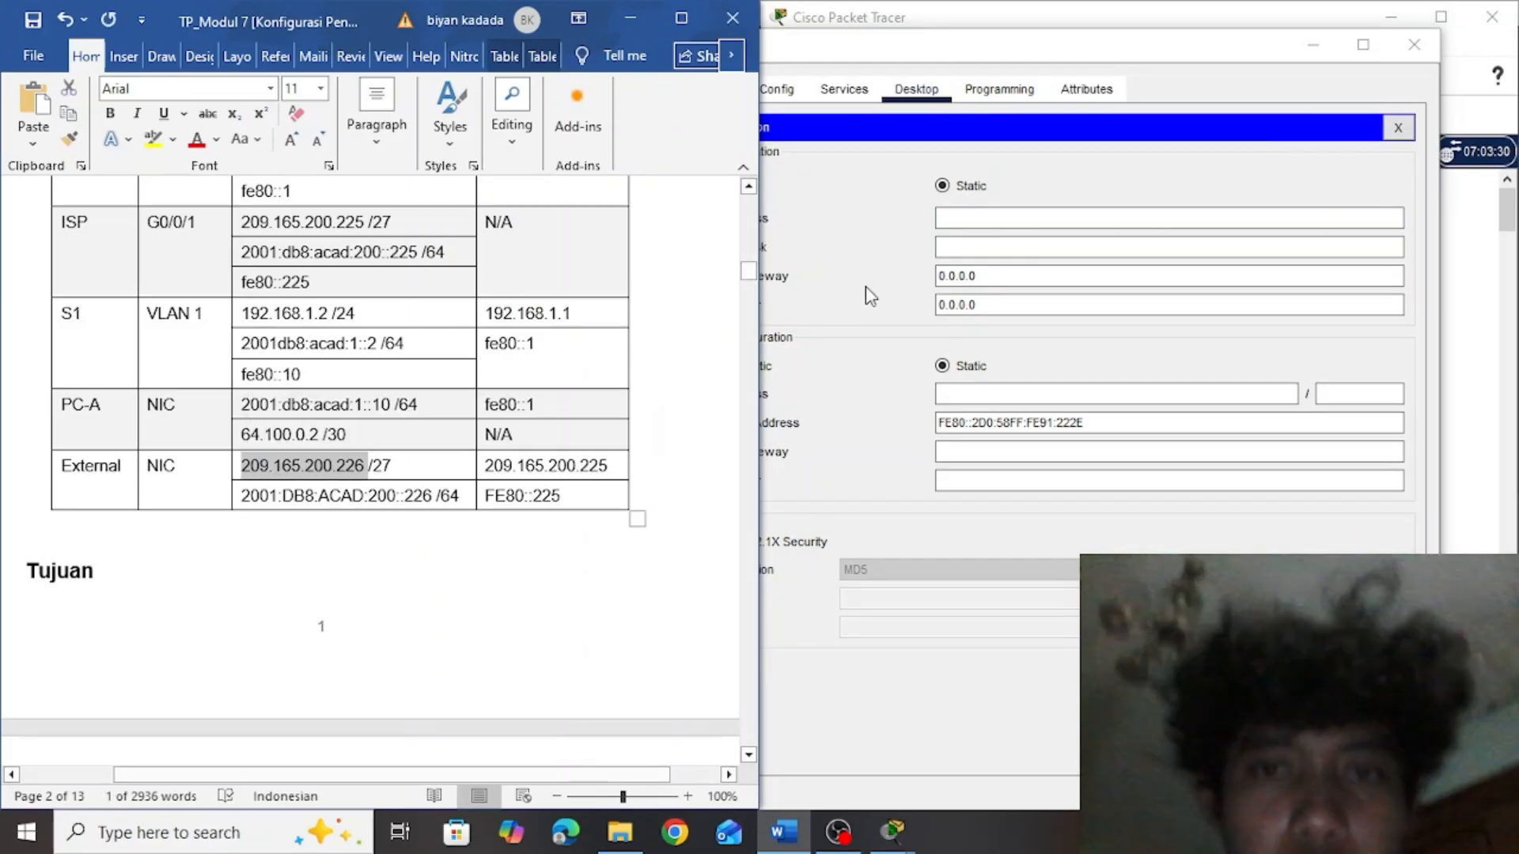
click(995, 215)
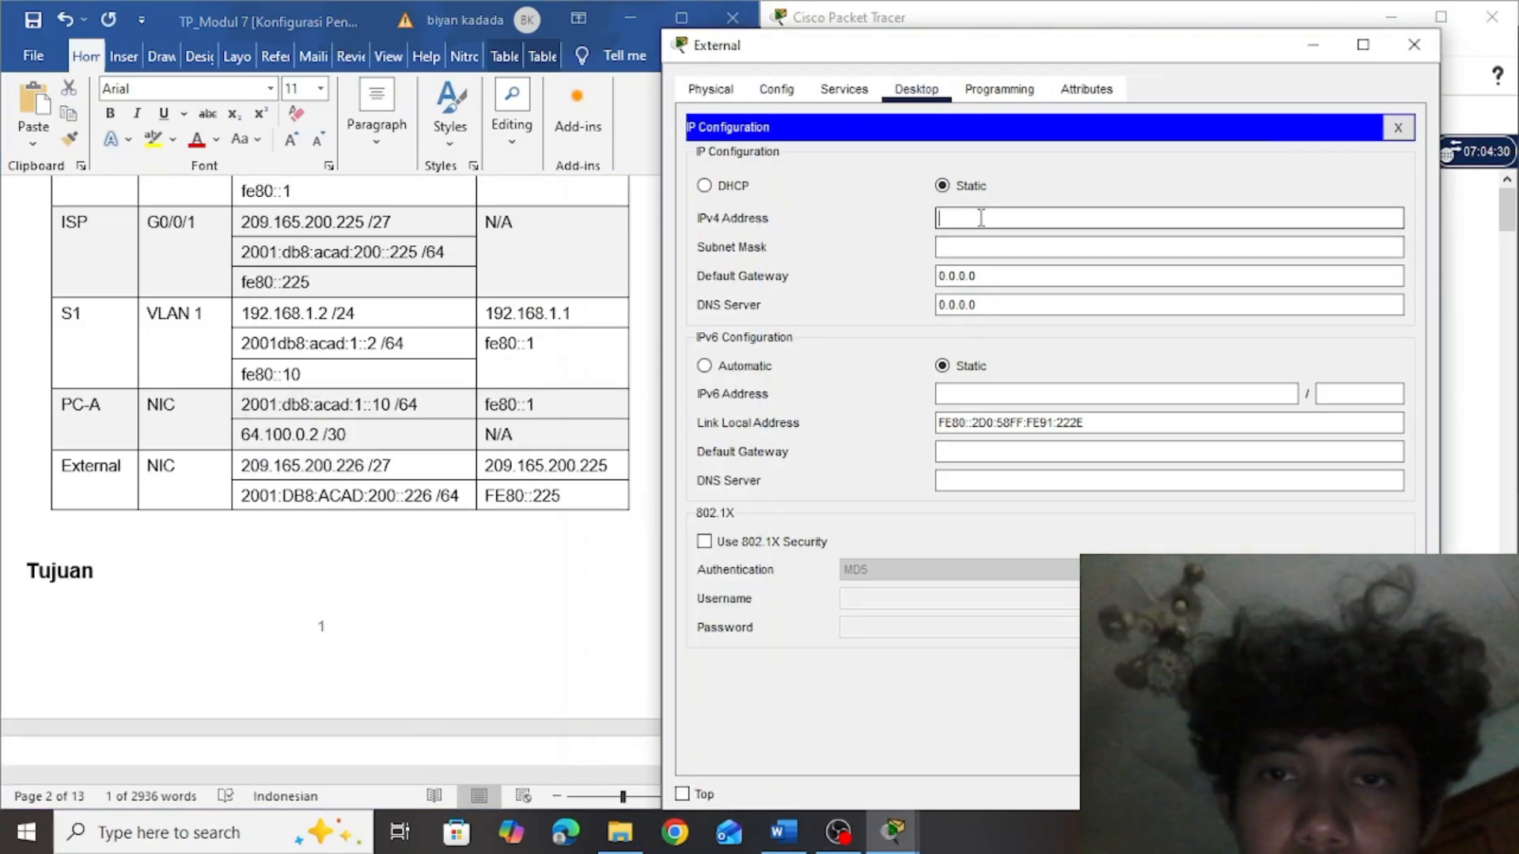
key(ctrl+v)
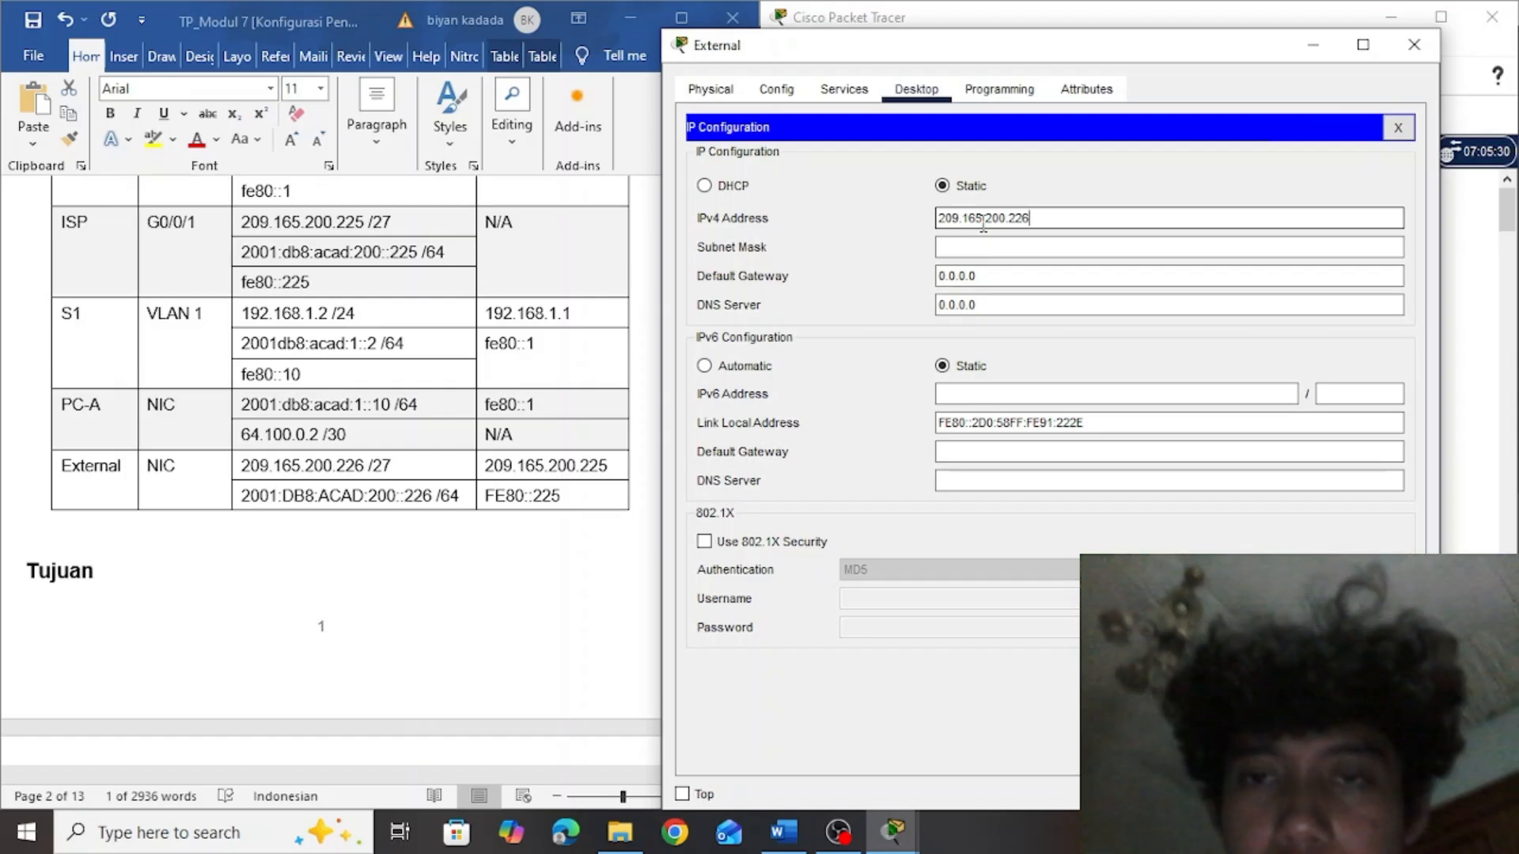
click(992, 247)
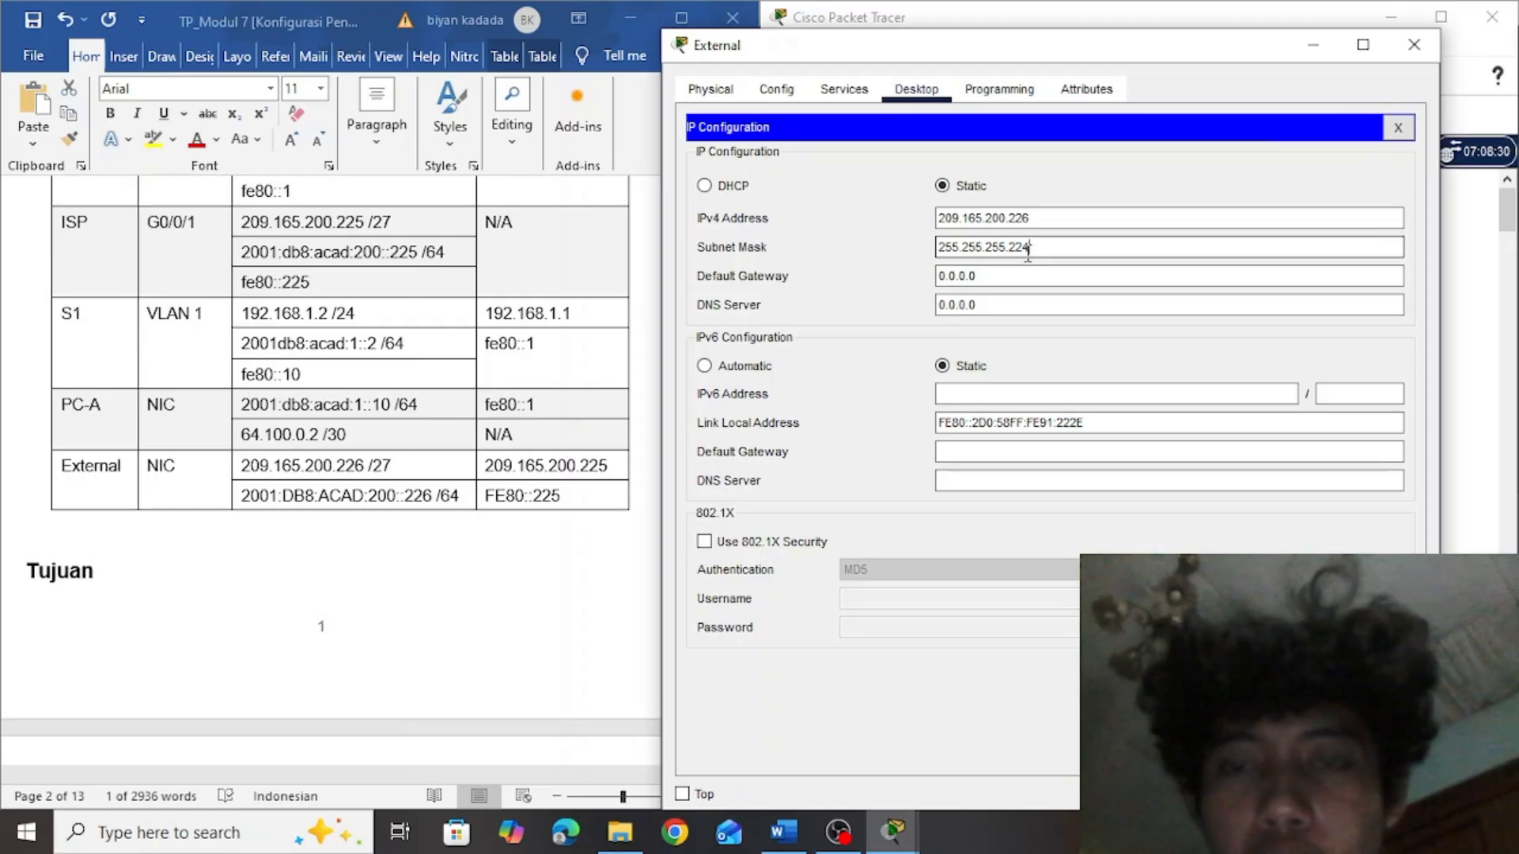
Copy 209.165.200.225 from the External row of the Word addressing table as the External server's IPv4 default gateway
click(1000, 274)
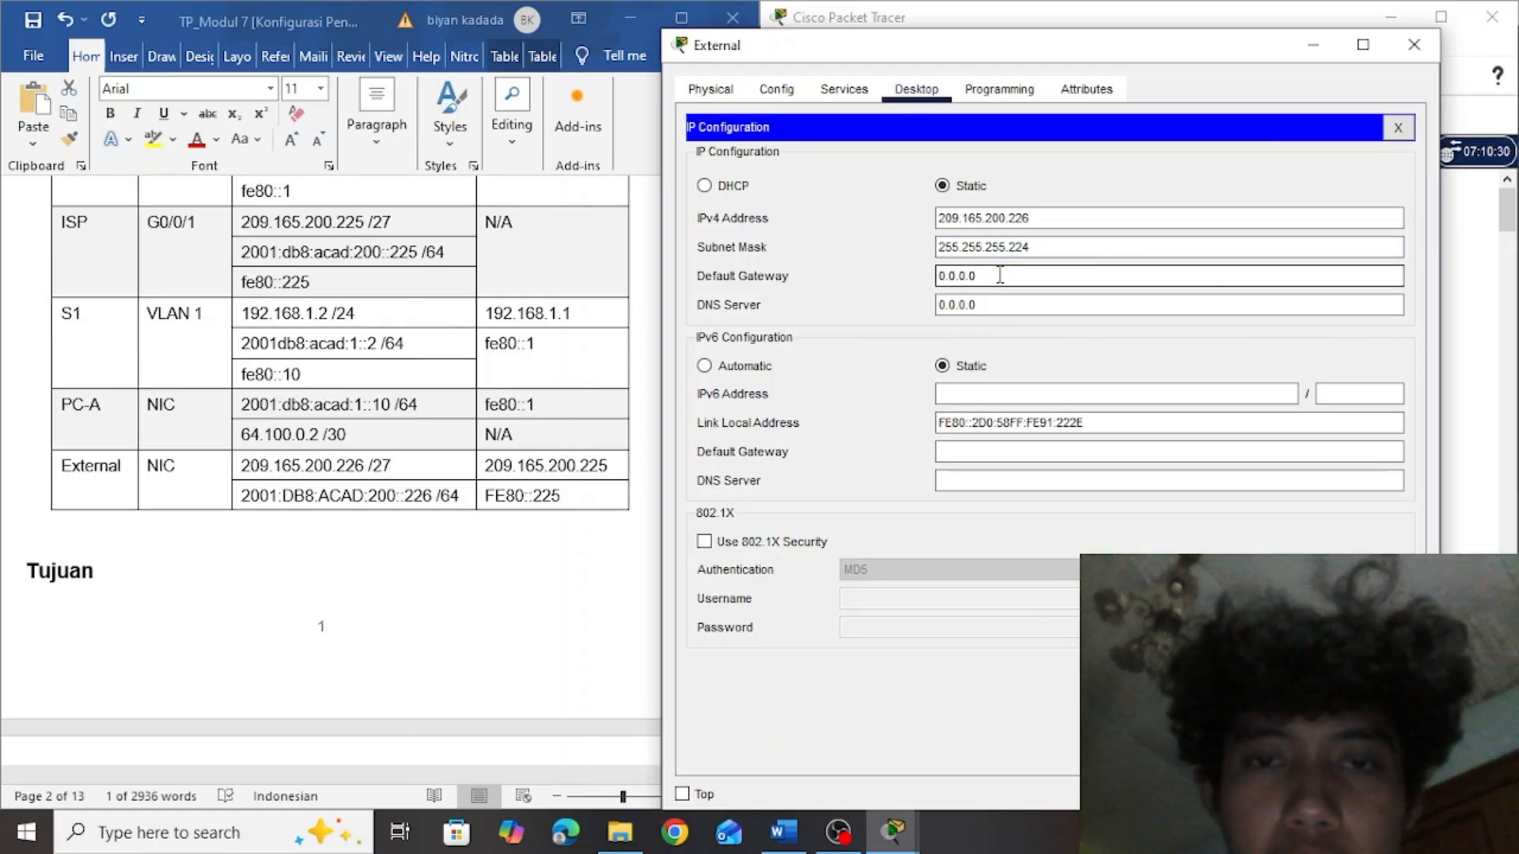
click(605, 478)
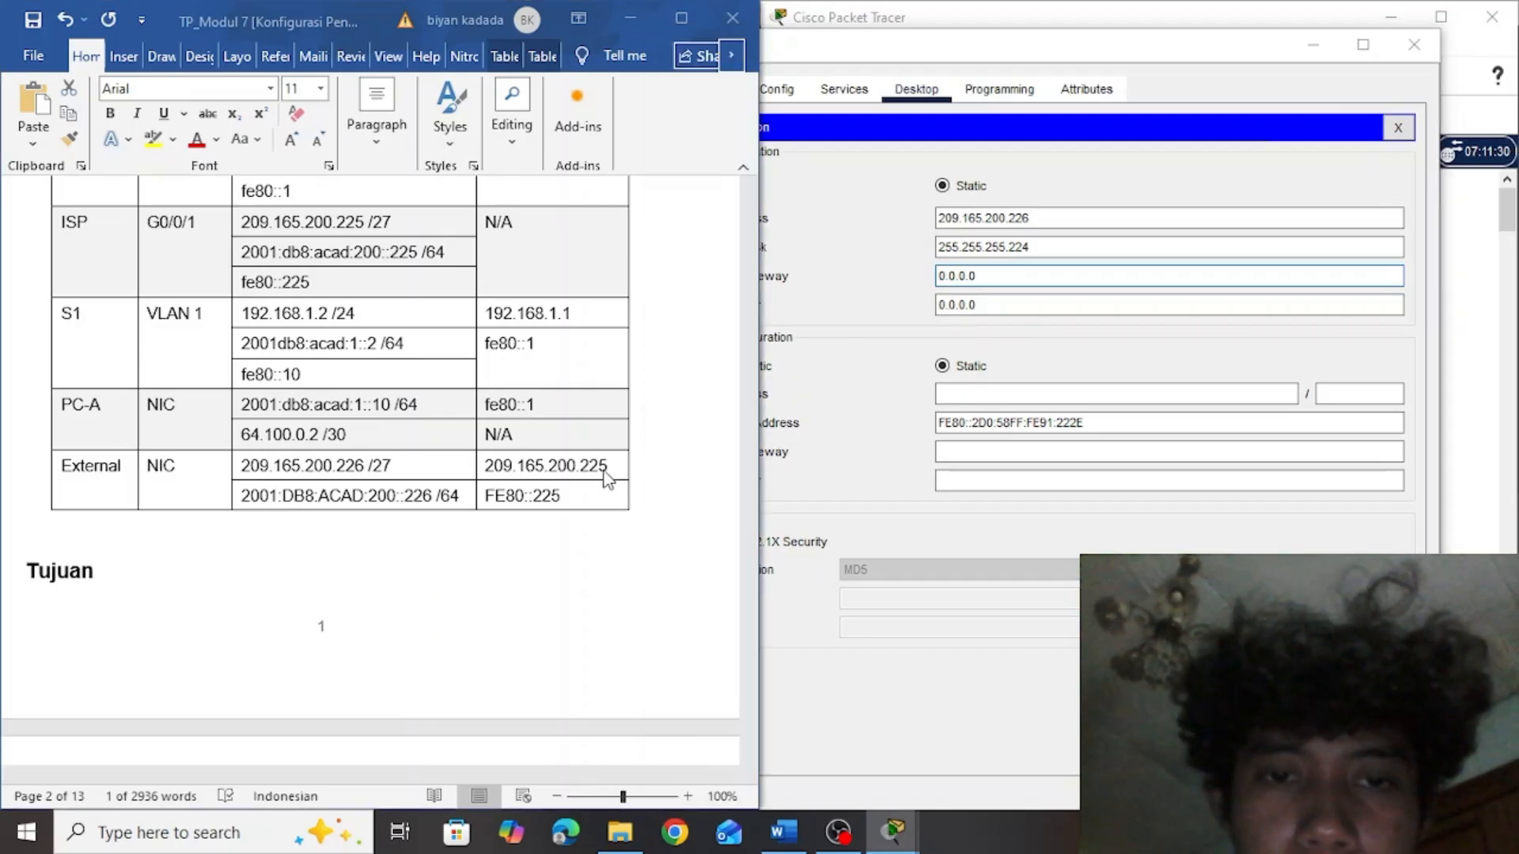
drag(606, 475, 499, 458)
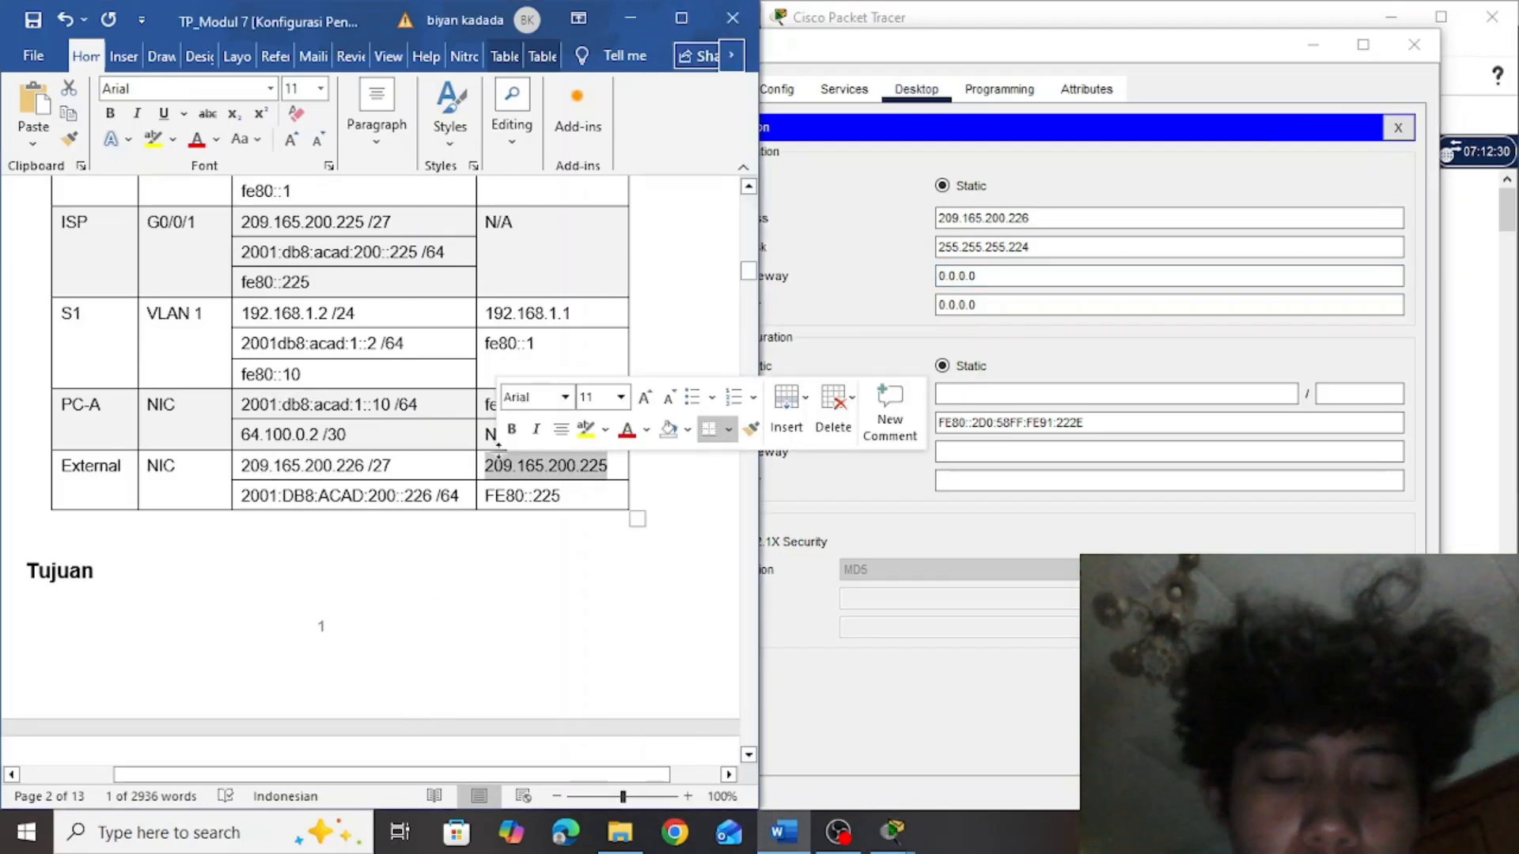
click(1022, 277)
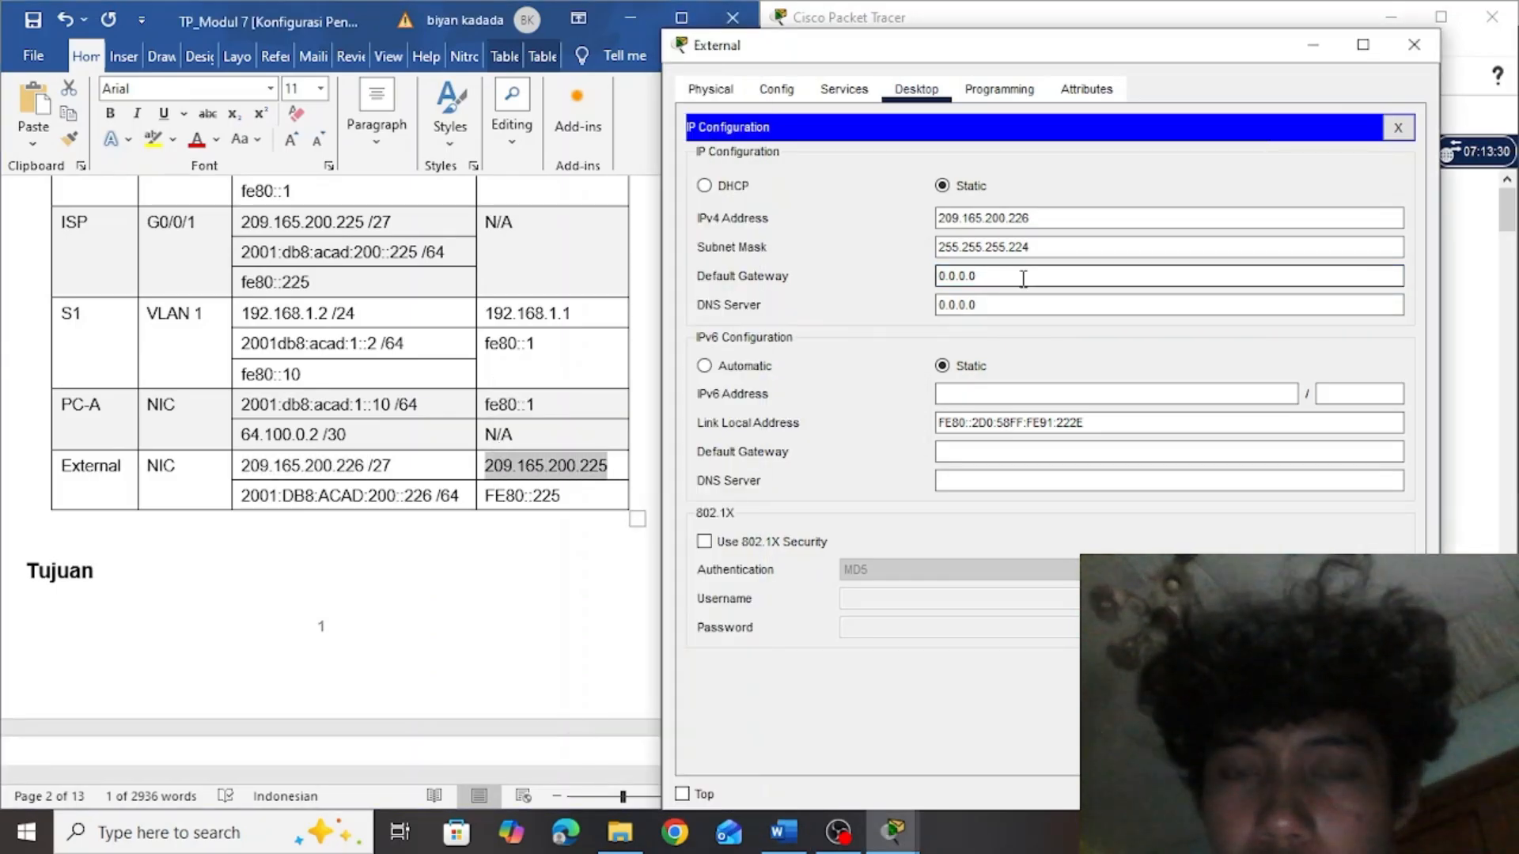
key(BackSpace)
key(BackSpace)
key(BackSpace)
key(BackSpace)
key(BackSpace)
key(BackSpace)
key(BackSpace)
key(ctrl+v)
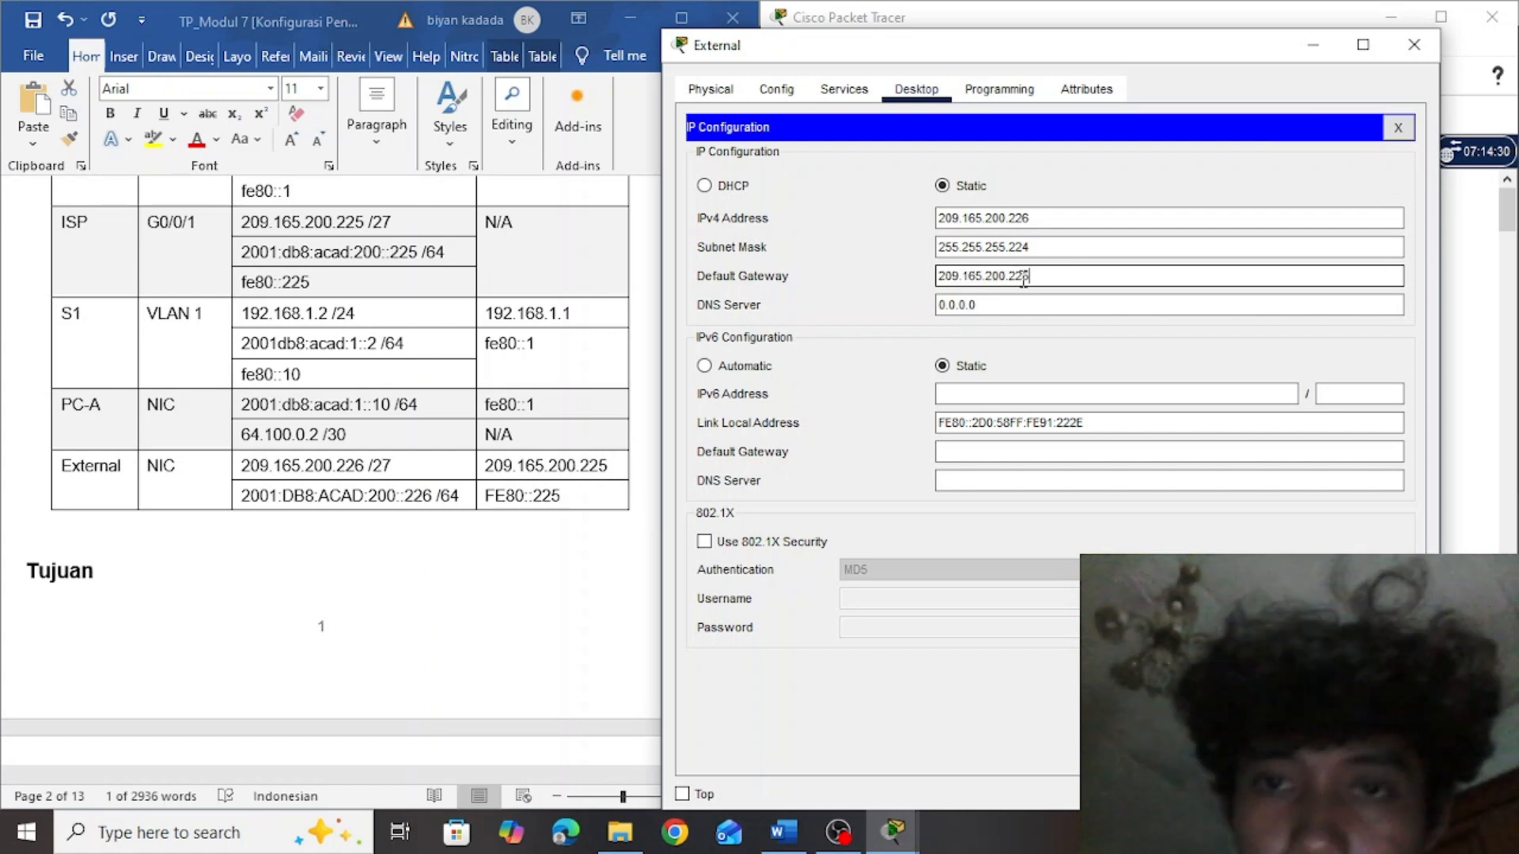
Copy 2001:DB8:ACAD:200::226 from the Word addressing table as the External server's IPv6 address, with prefix length 64
click(984, 395)
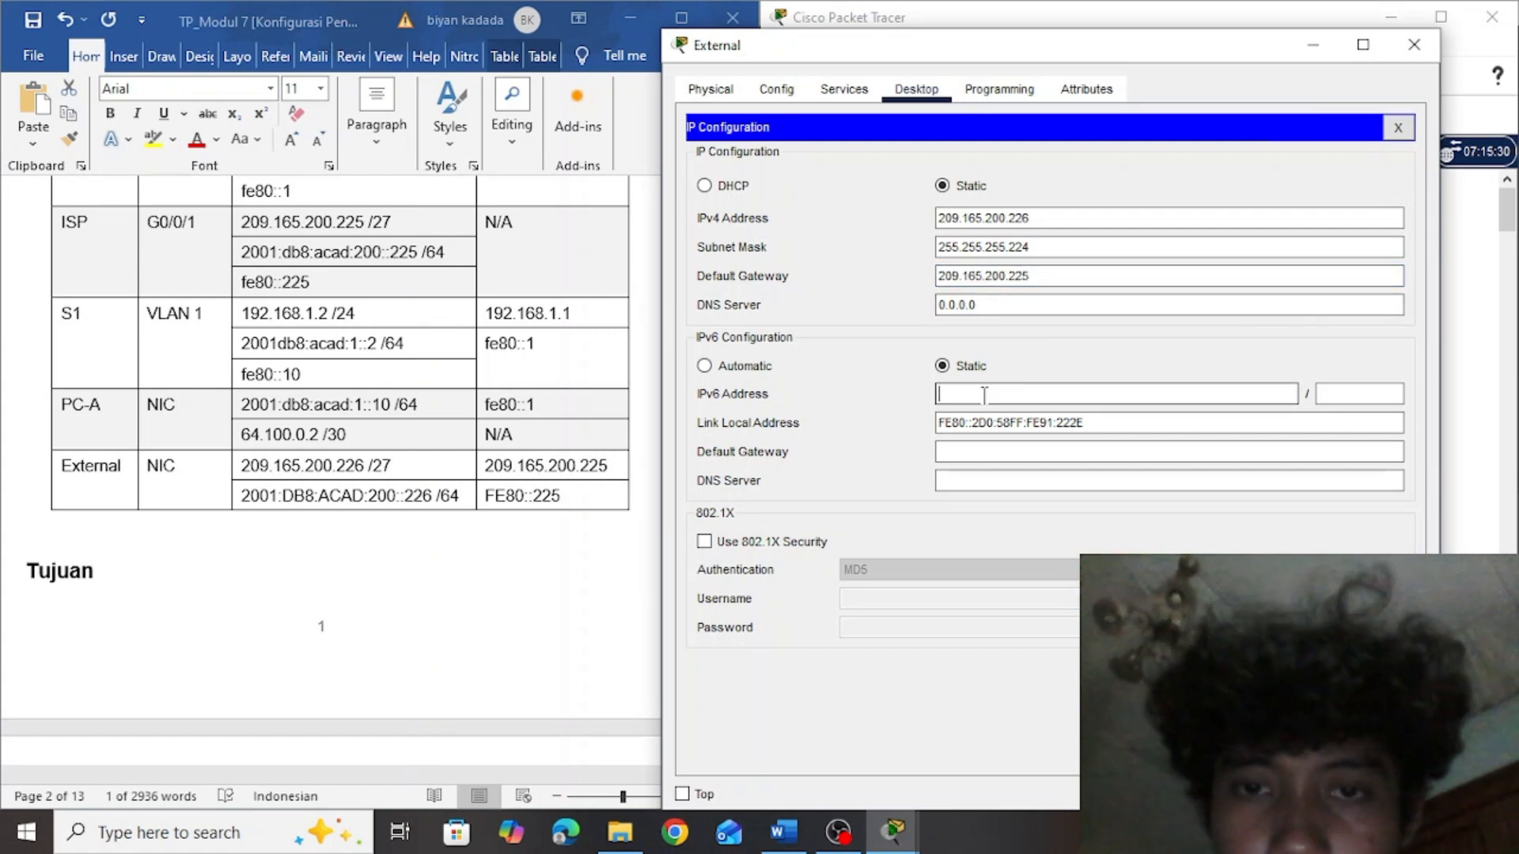
click(415, 505)
drag(406, 496, 255, 503)
key(ctrl+c)
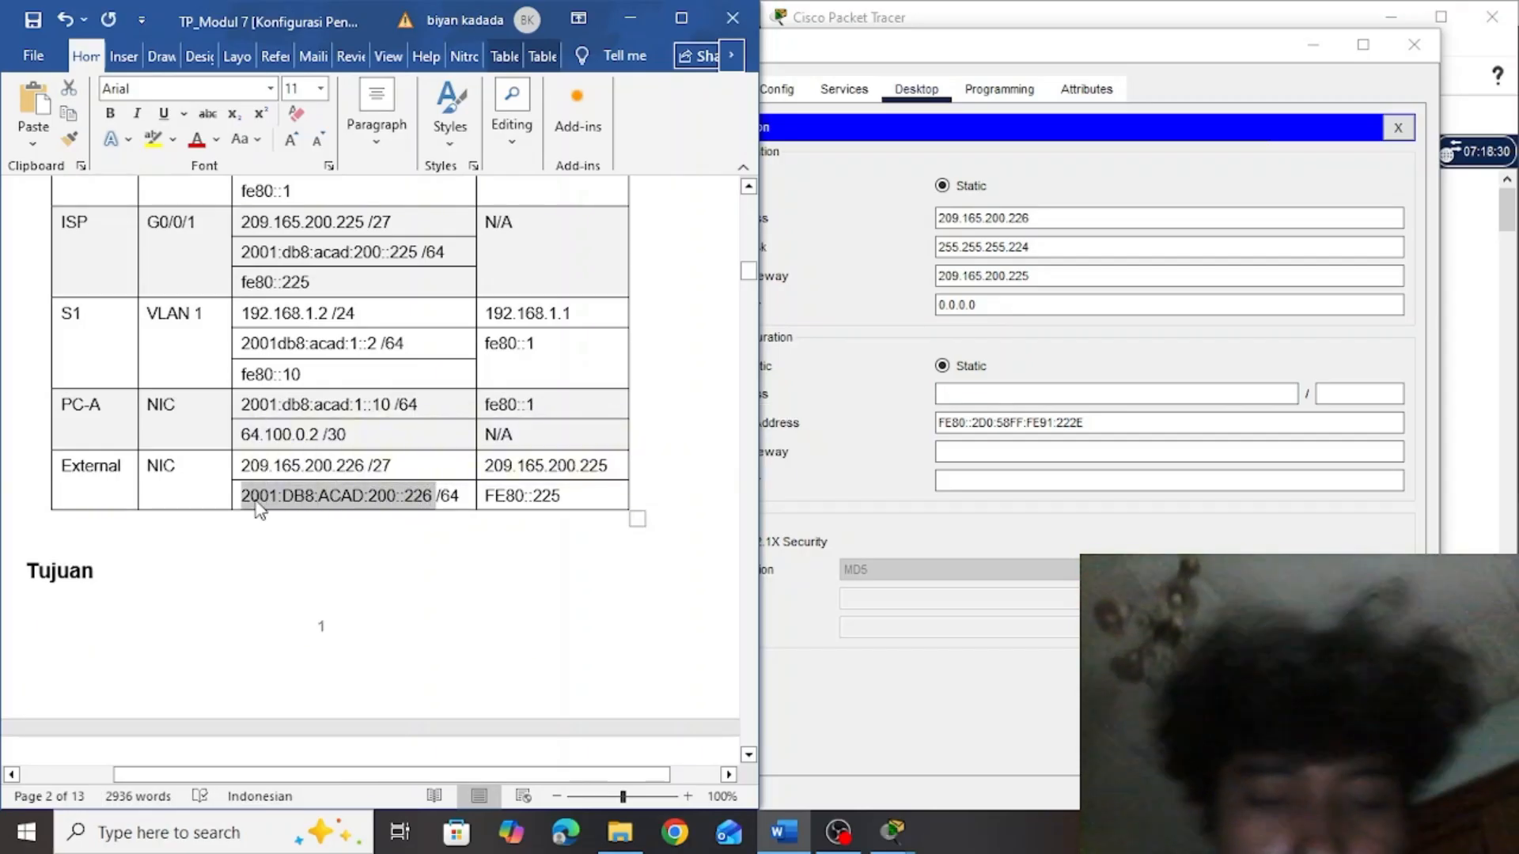
click(969, 394)
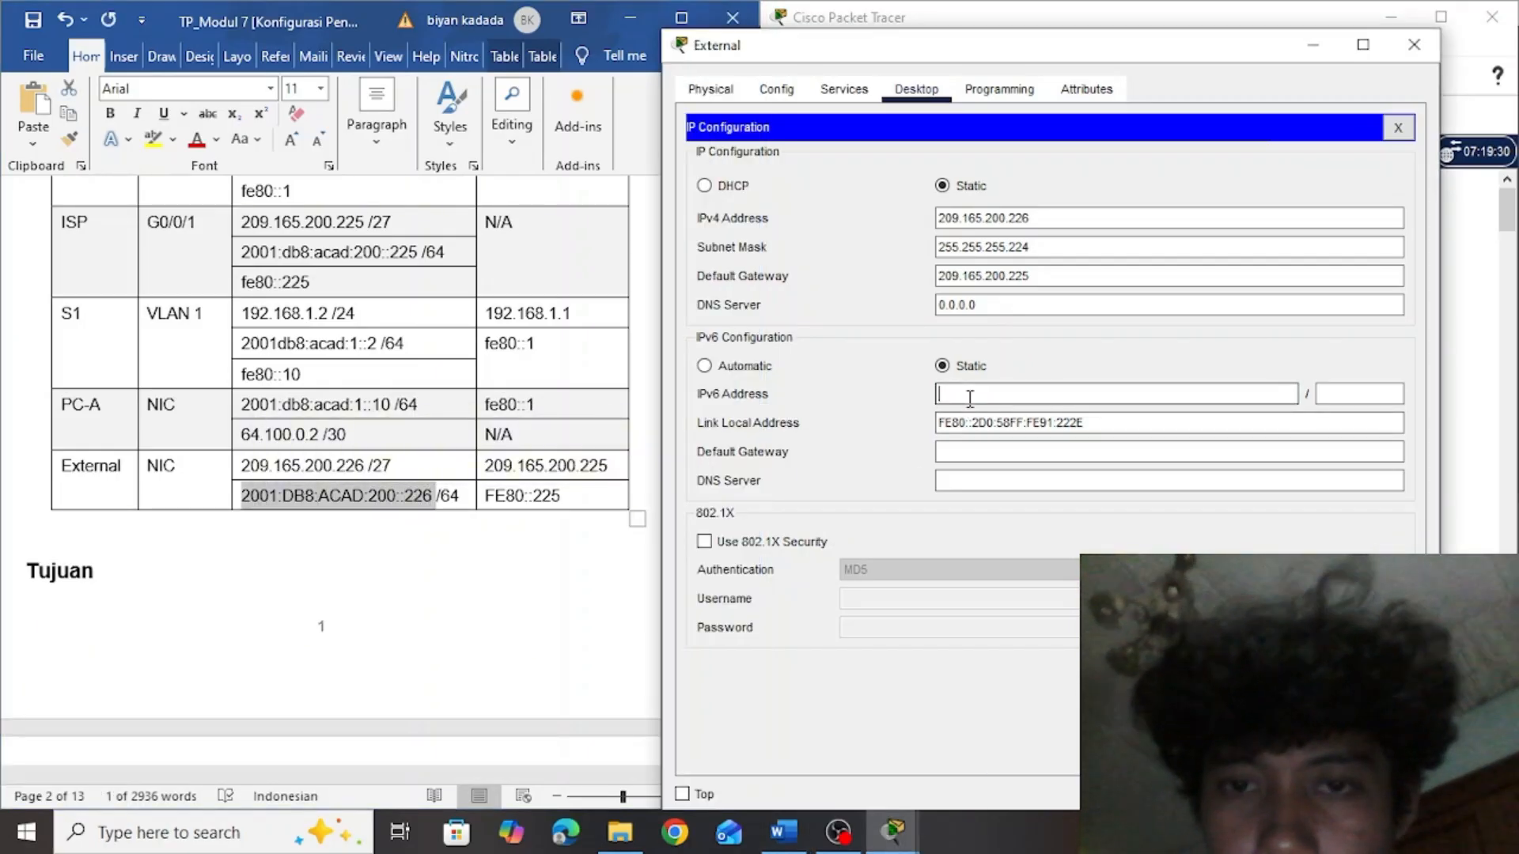
key(ctrl+v)
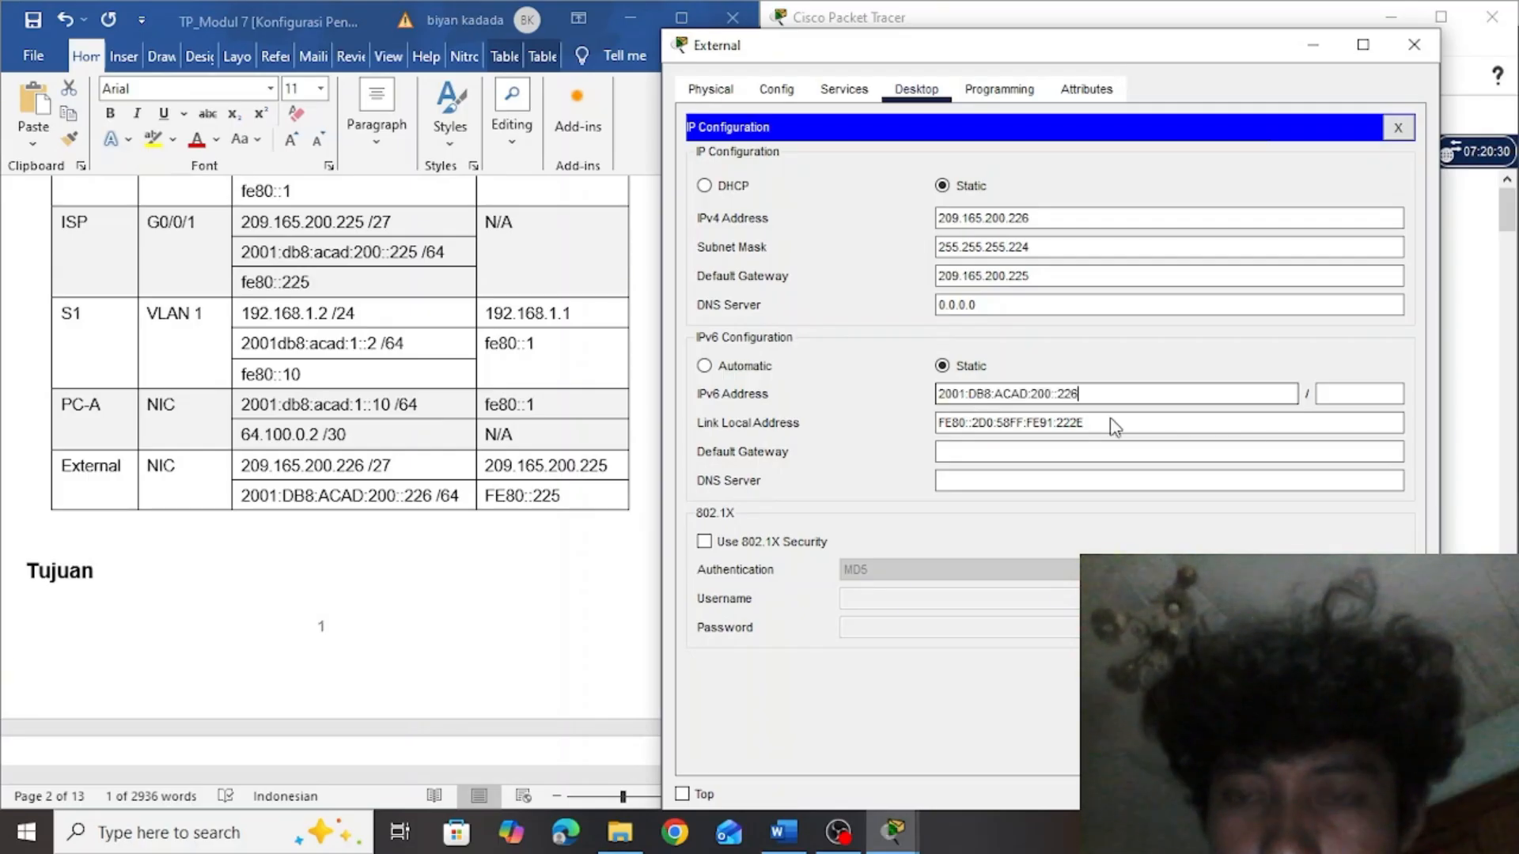
click(1386, 395)
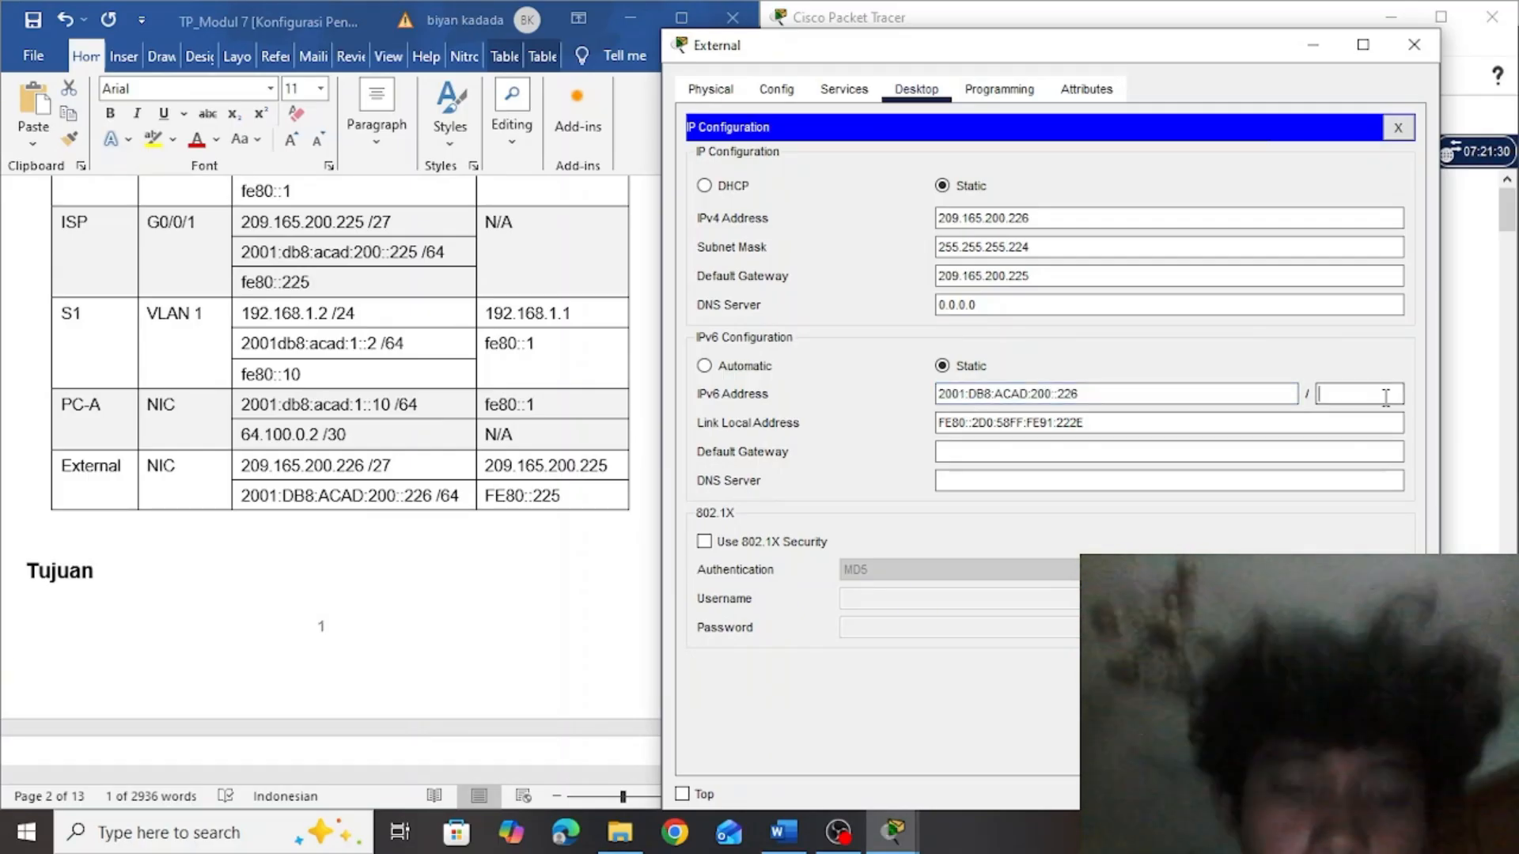
text(64)
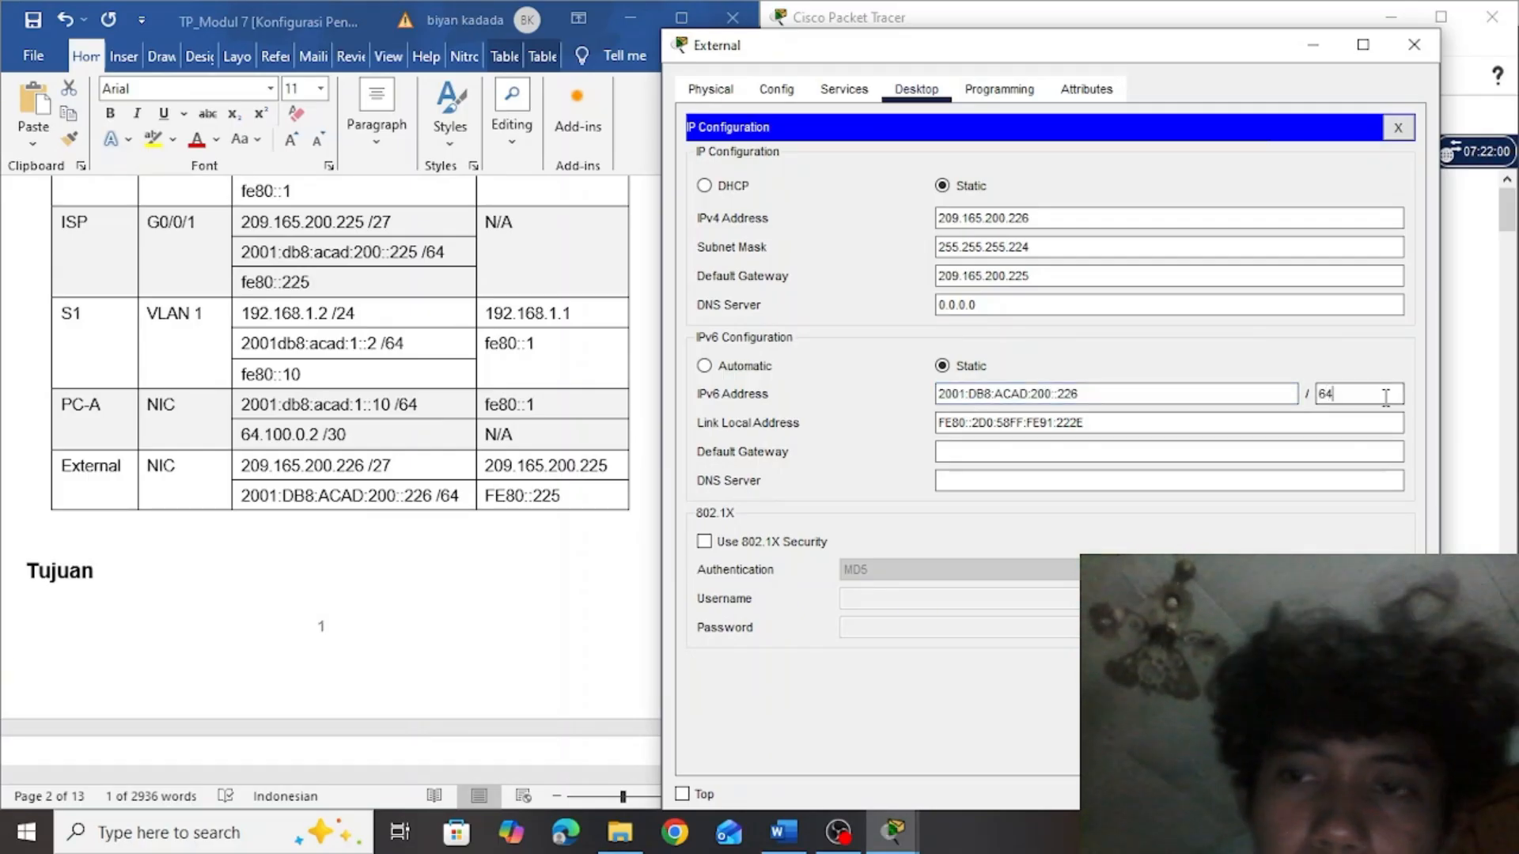
Copy FE80::225 from the Word addressing table as the External server's IPv6 default gateway and close the server's window
click(1086, 451)
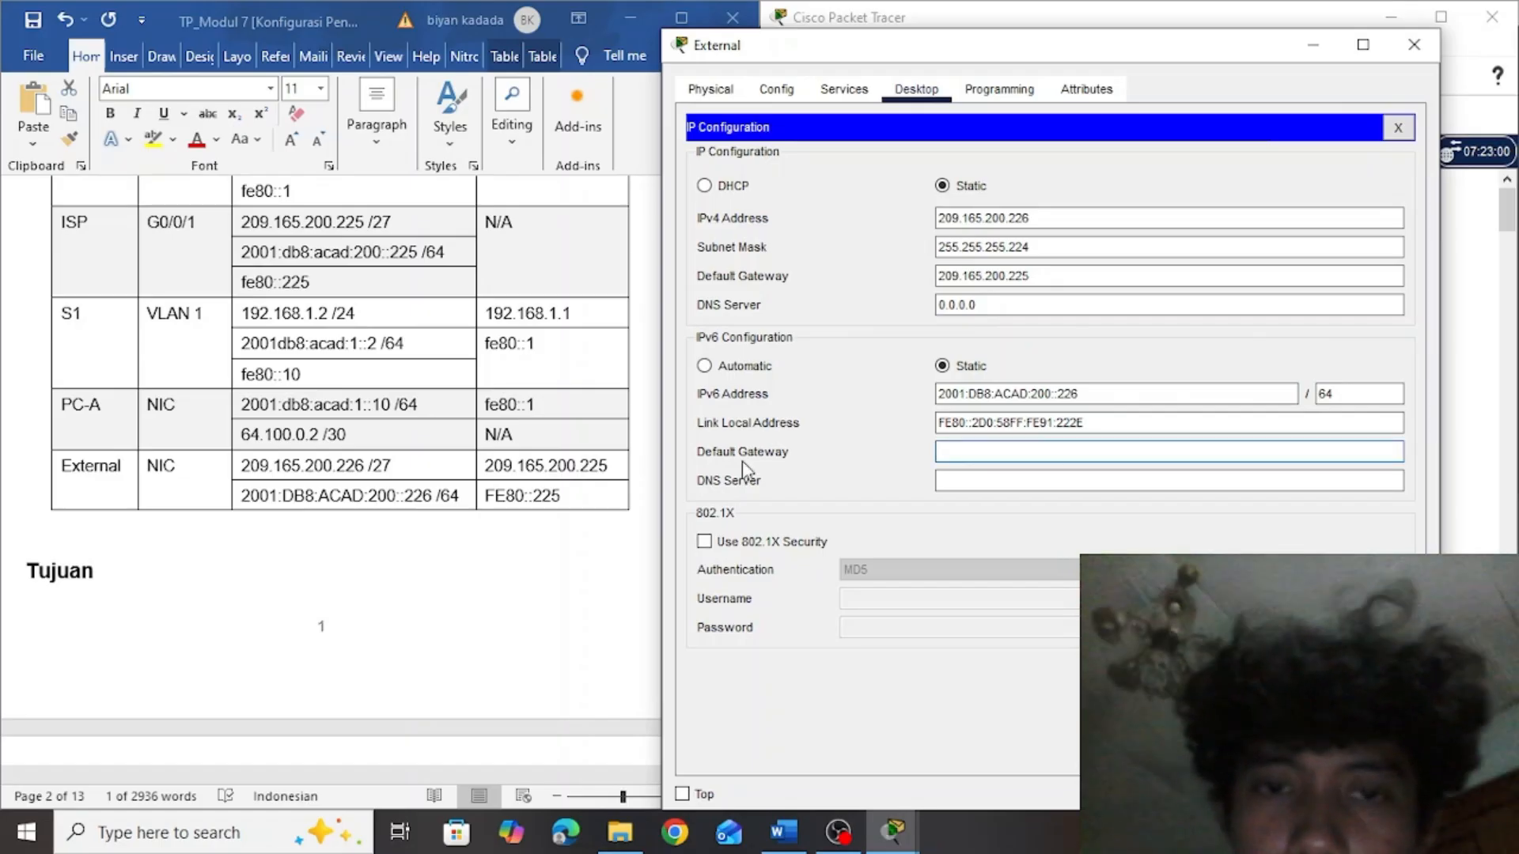
click(557, 506)
drag(560, 498, 504, 498)
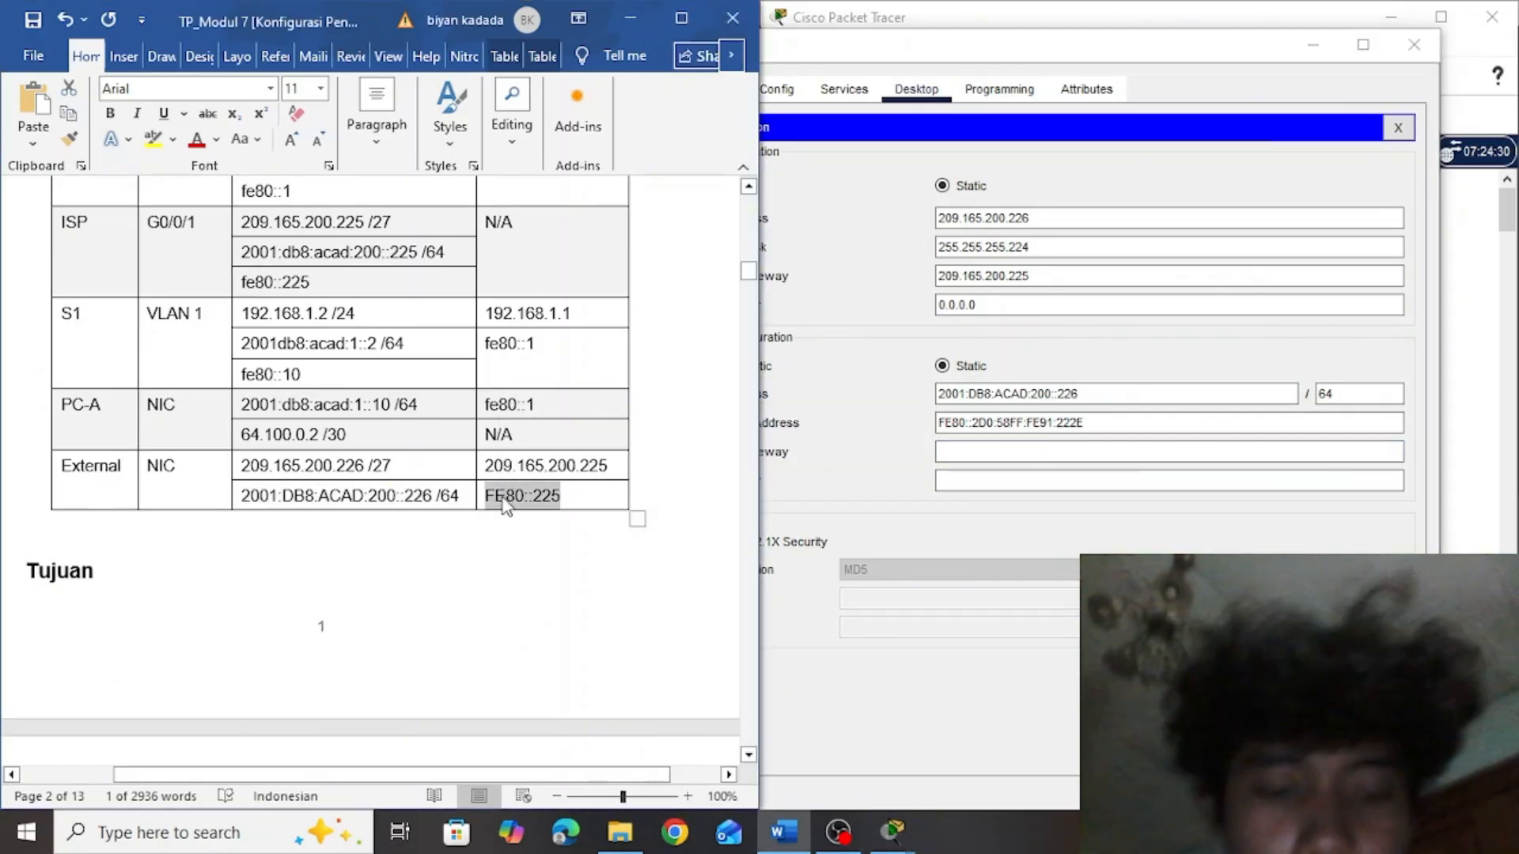
click(1012, 444)
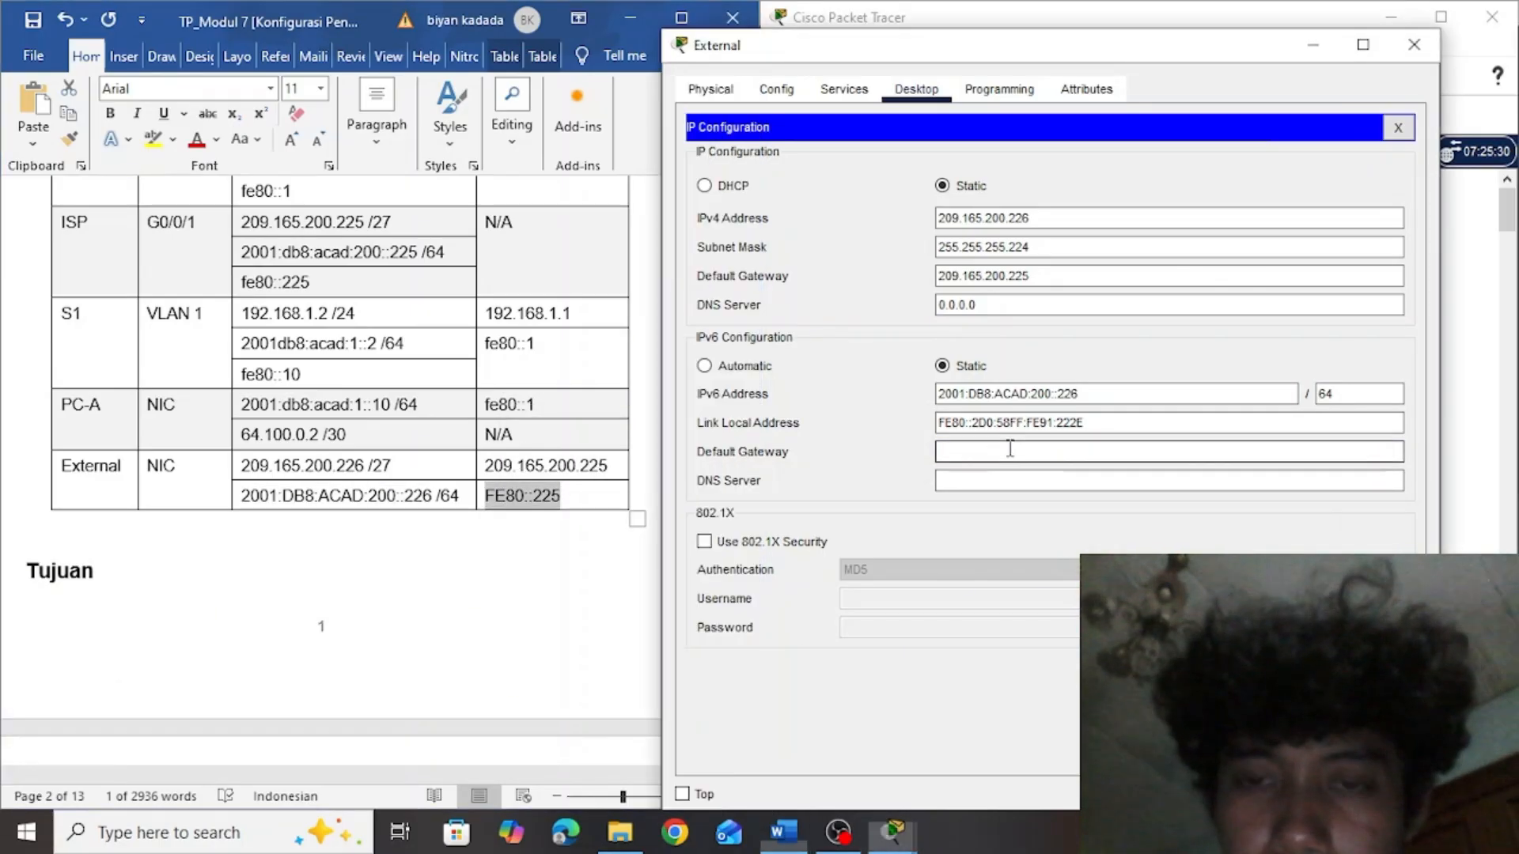
key(ctrl+v)
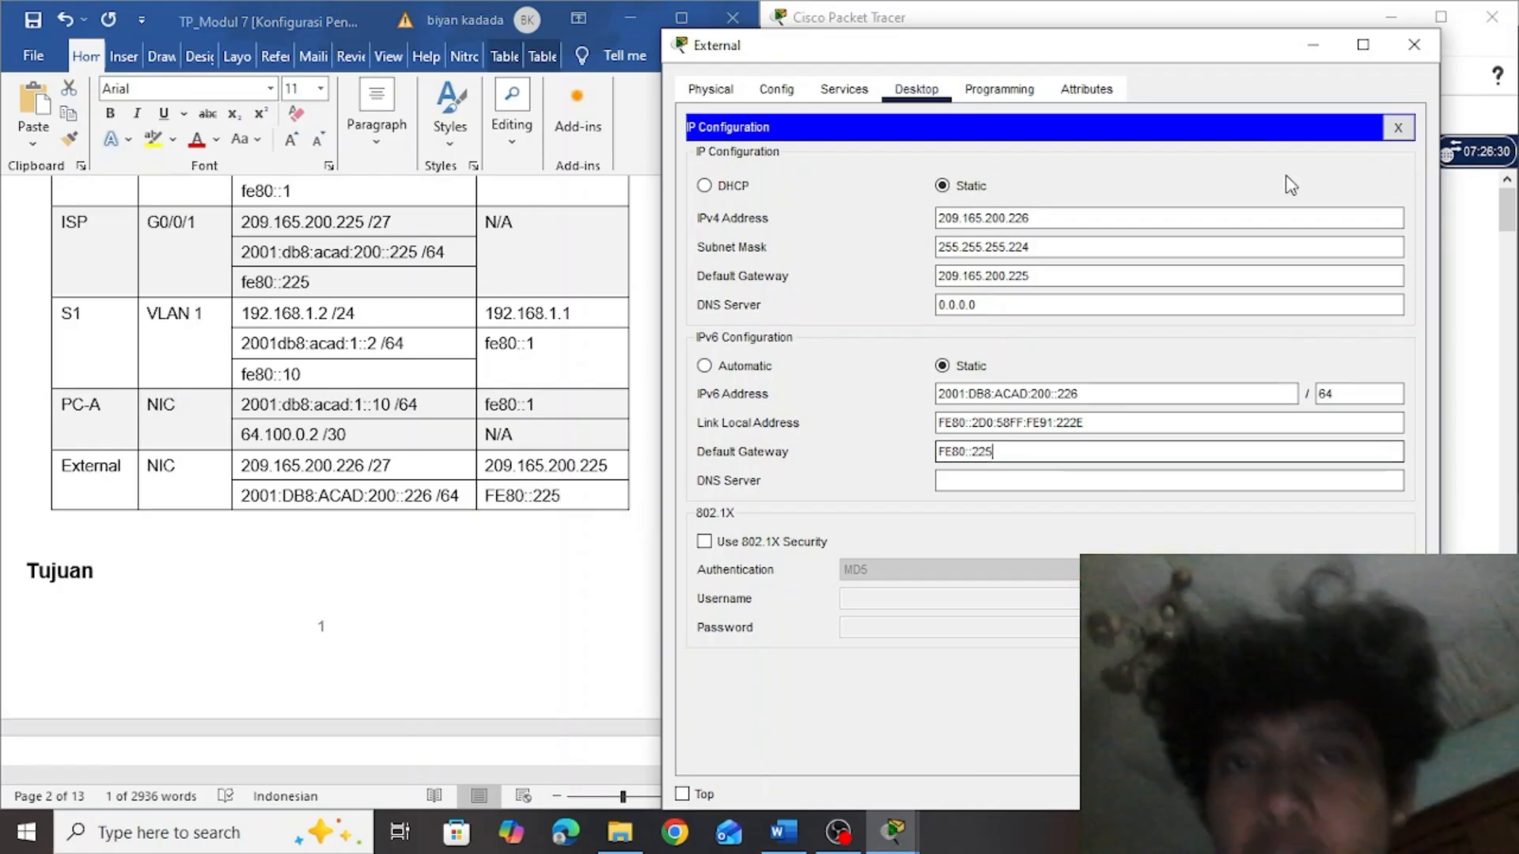
click(1428, 45)
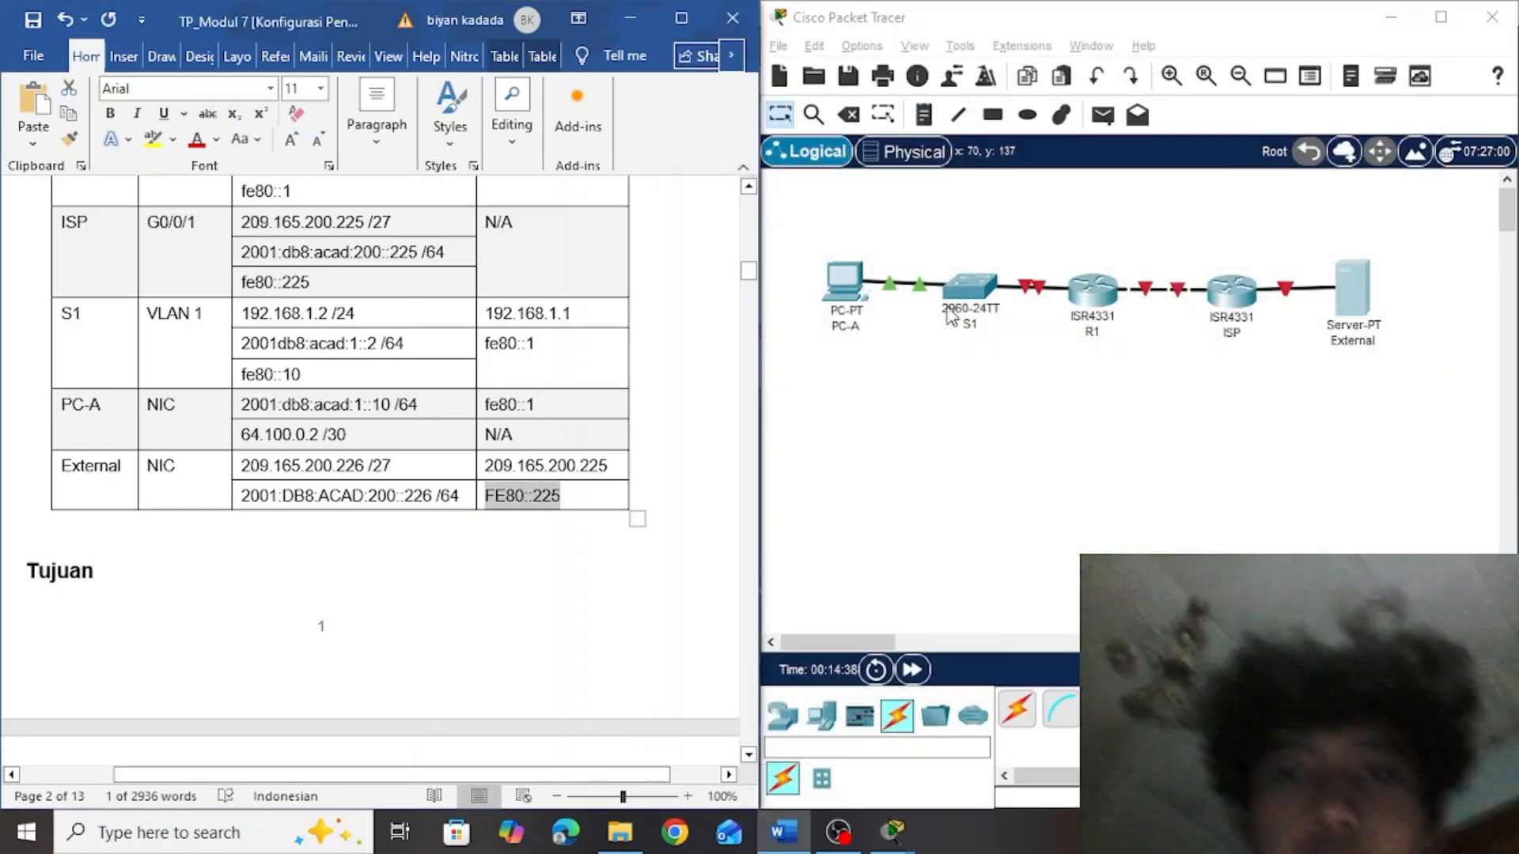
Find router R1's initial configuration in the Word assignment and bring R1's command line into global configuration mode
drag(749, 276, 749, 352)
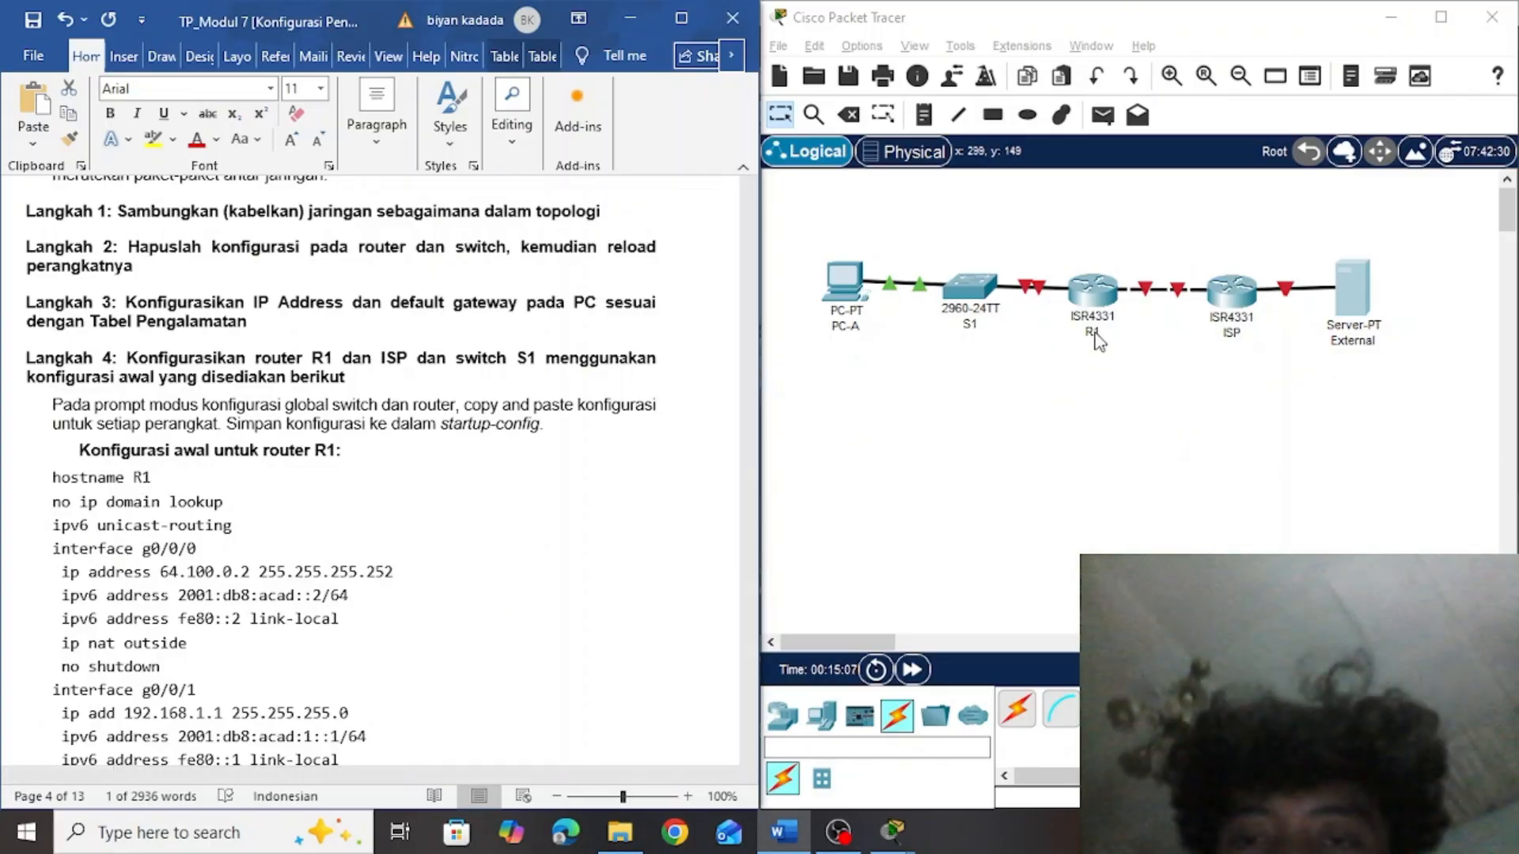
click(1106, 301)
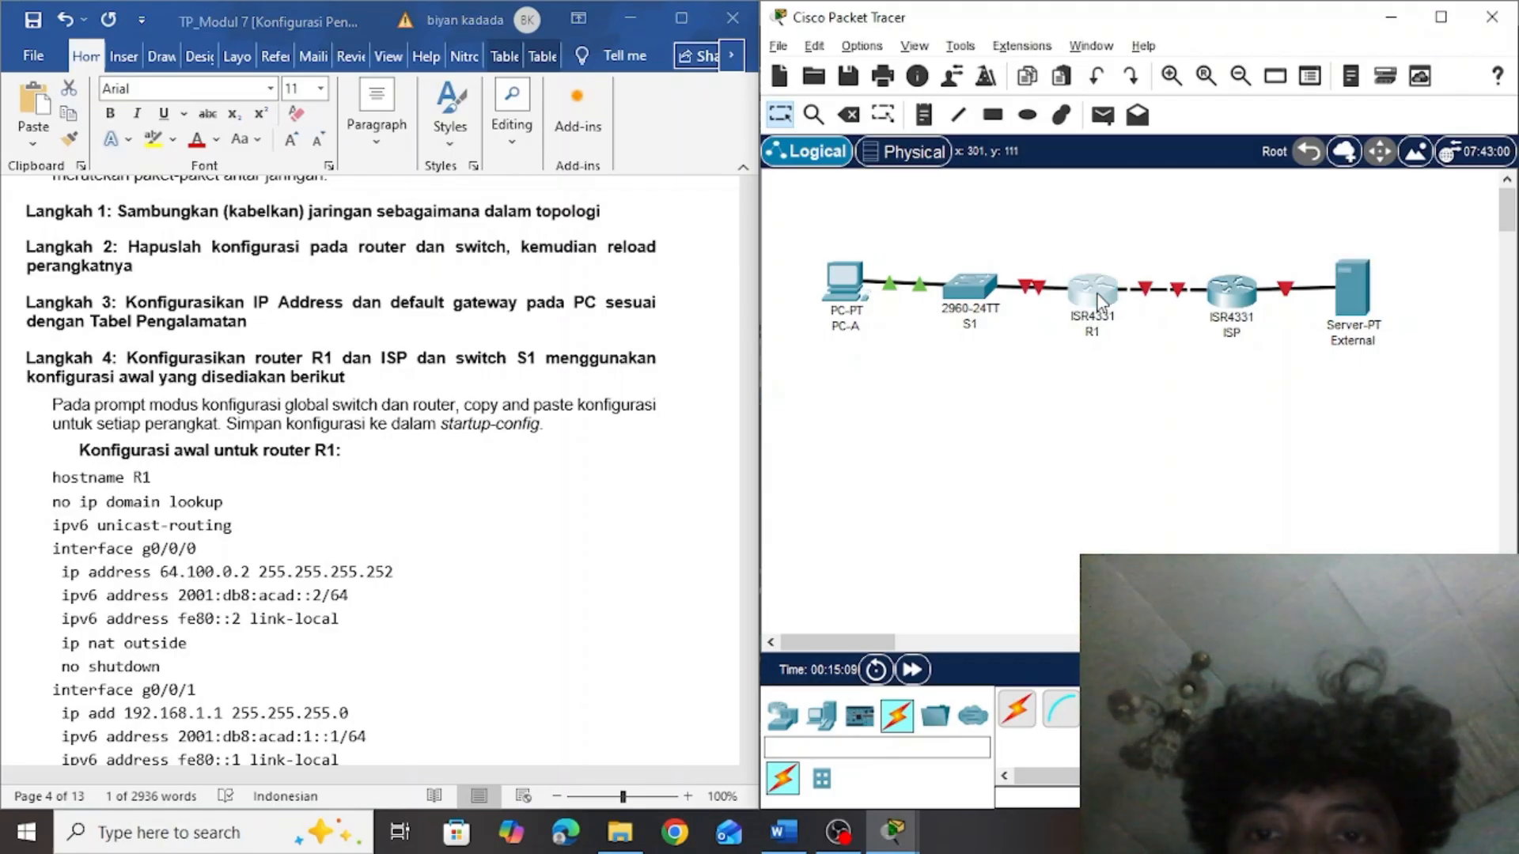
click(1098, 296)
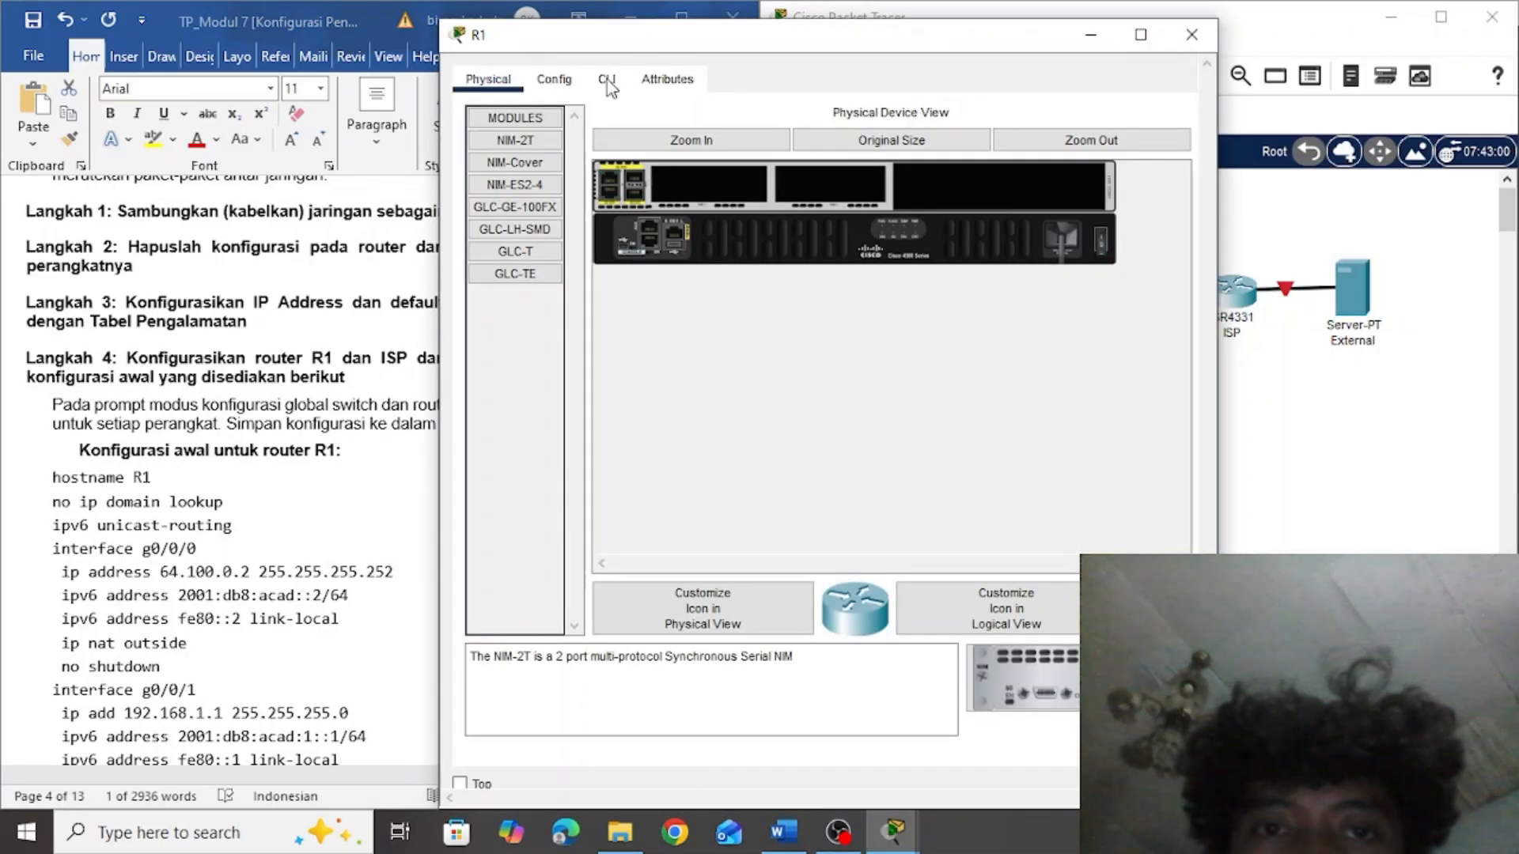
click(617, 82)
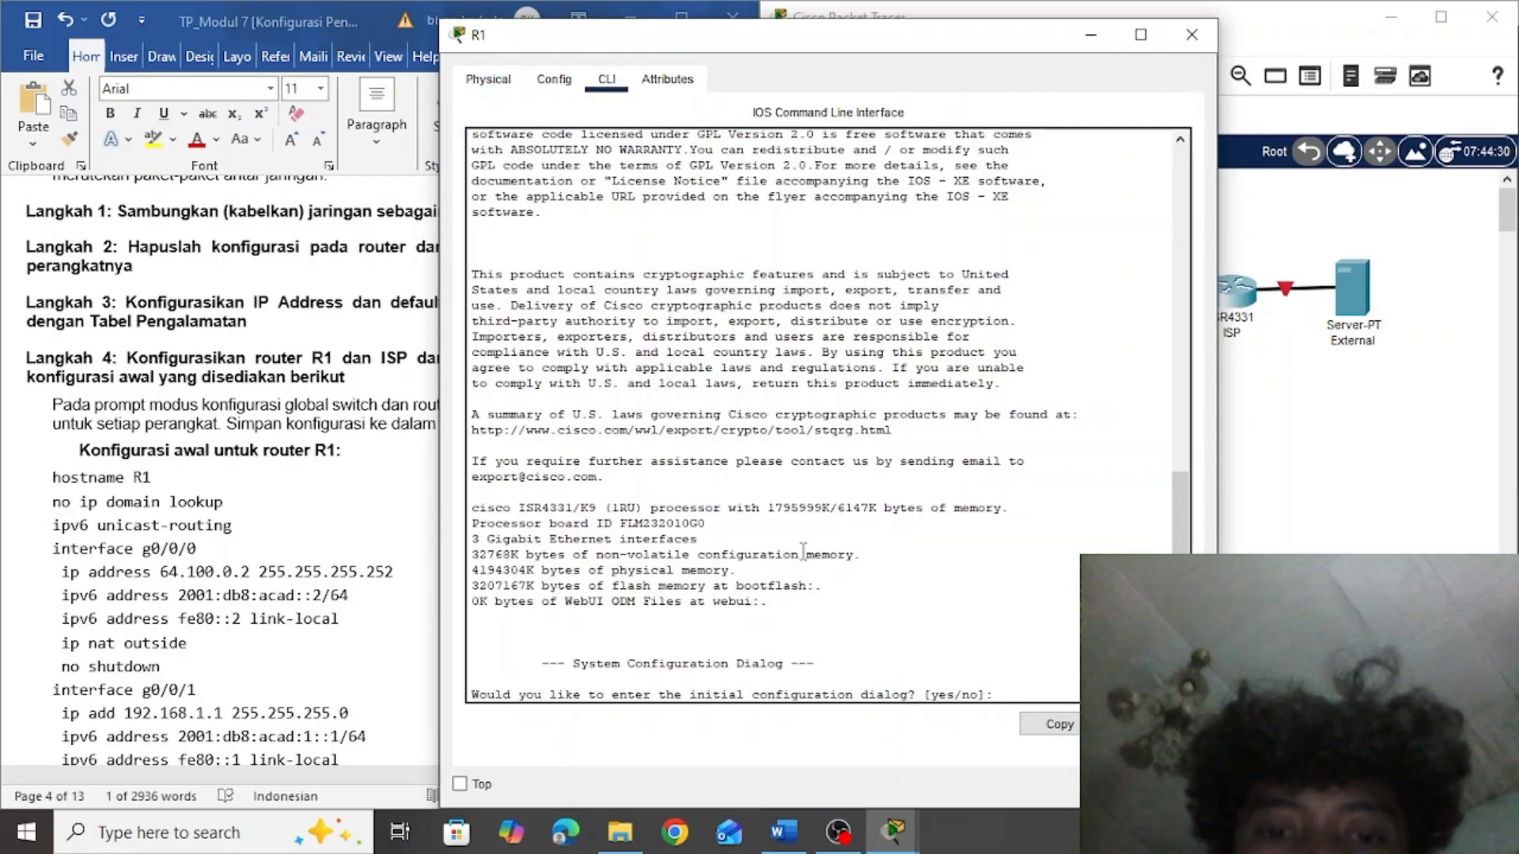
key(Return)
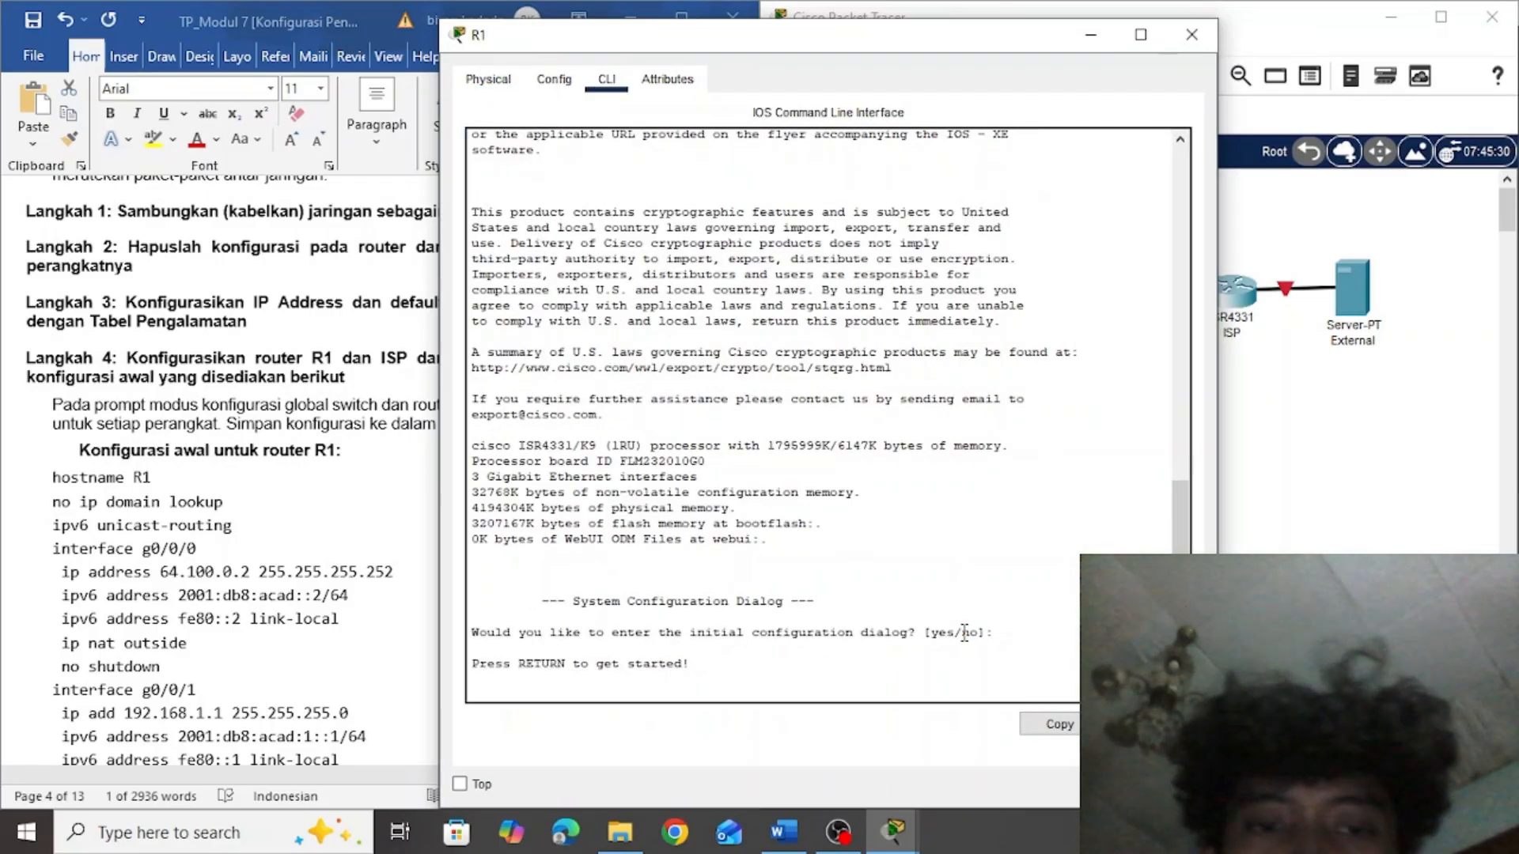
key(Return)
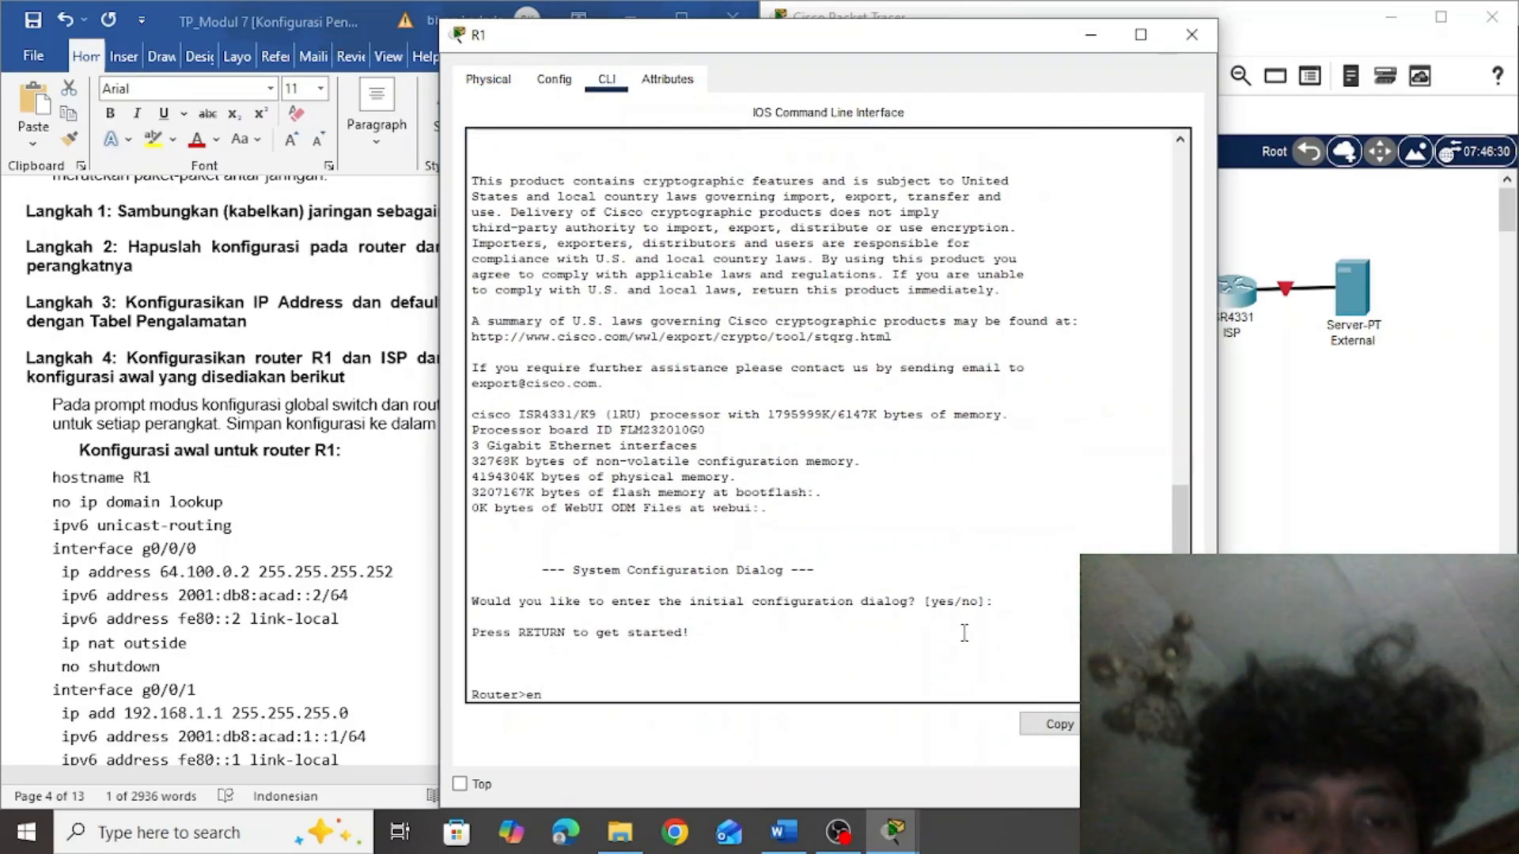
text(en)
key(Return)
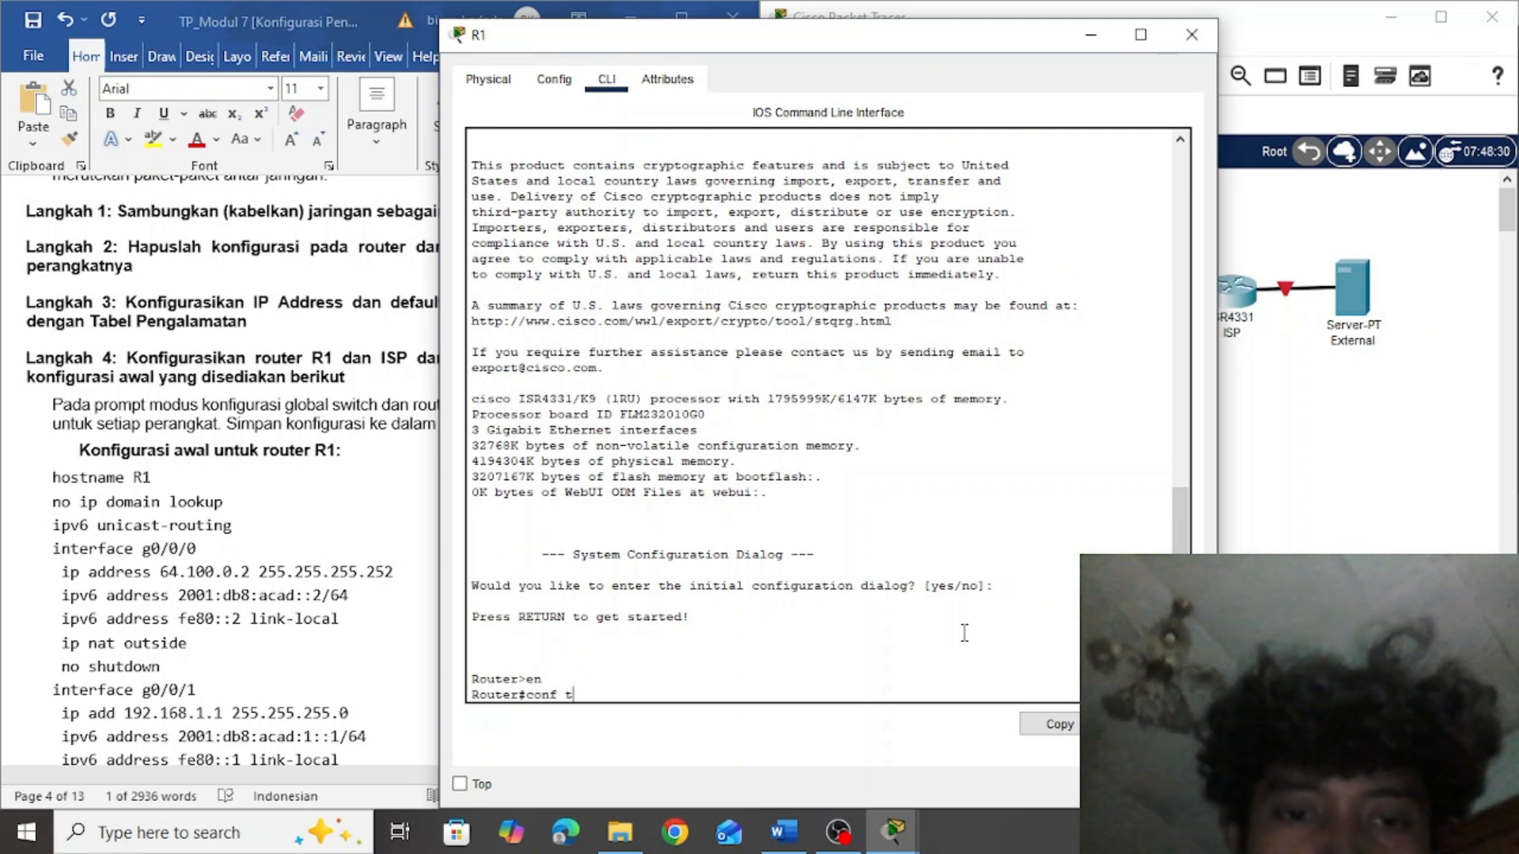
text(conf t)
key(Return)
Copy the whole initial configuration block for router R1 from the Word assignment and paste it into R1's command line
click(373, 546)
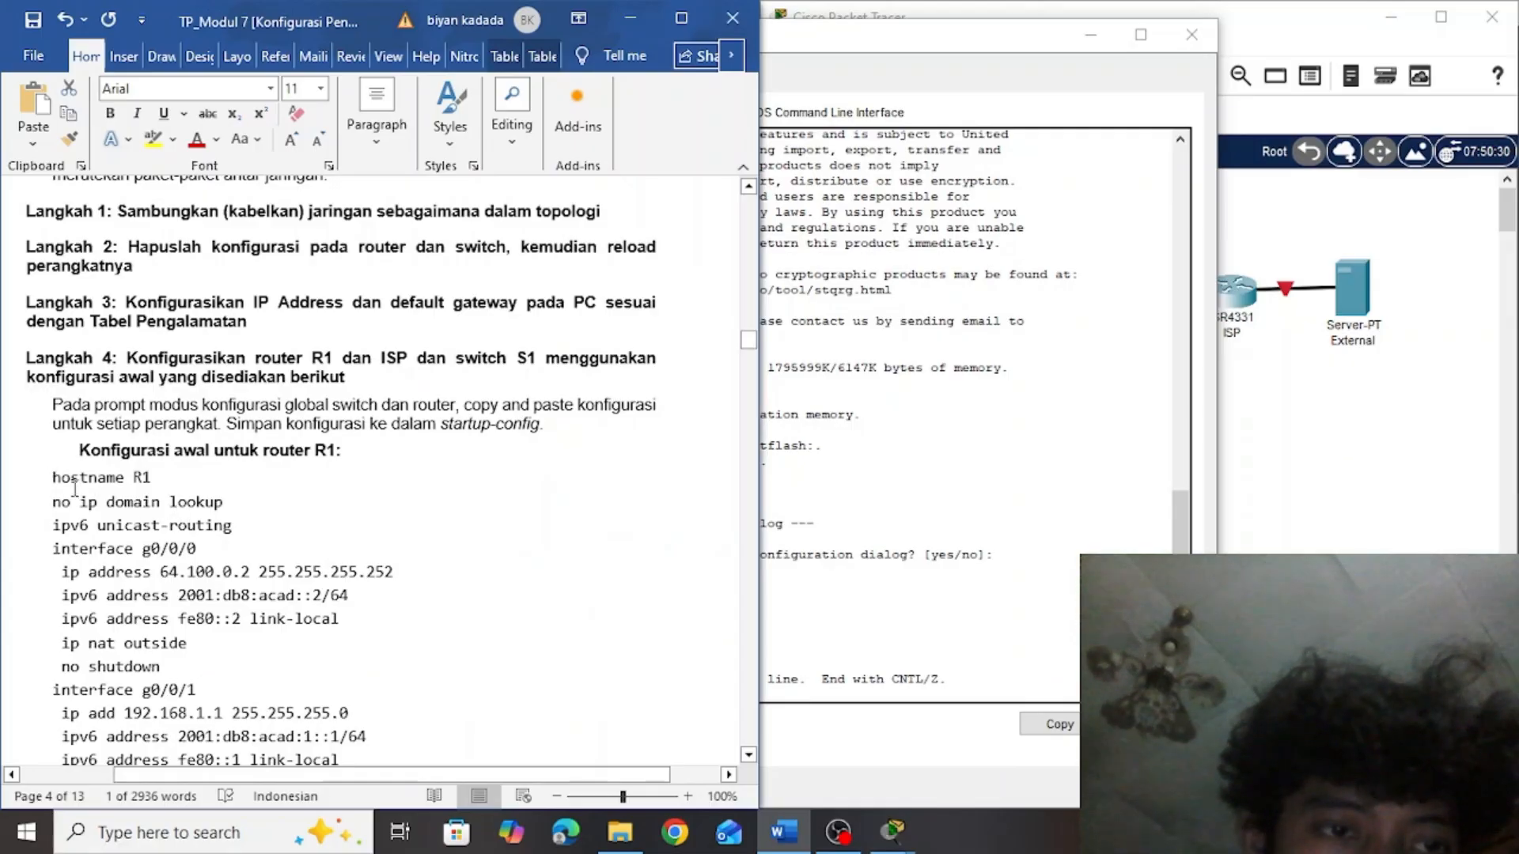
drag(50, 478, 552, 658)
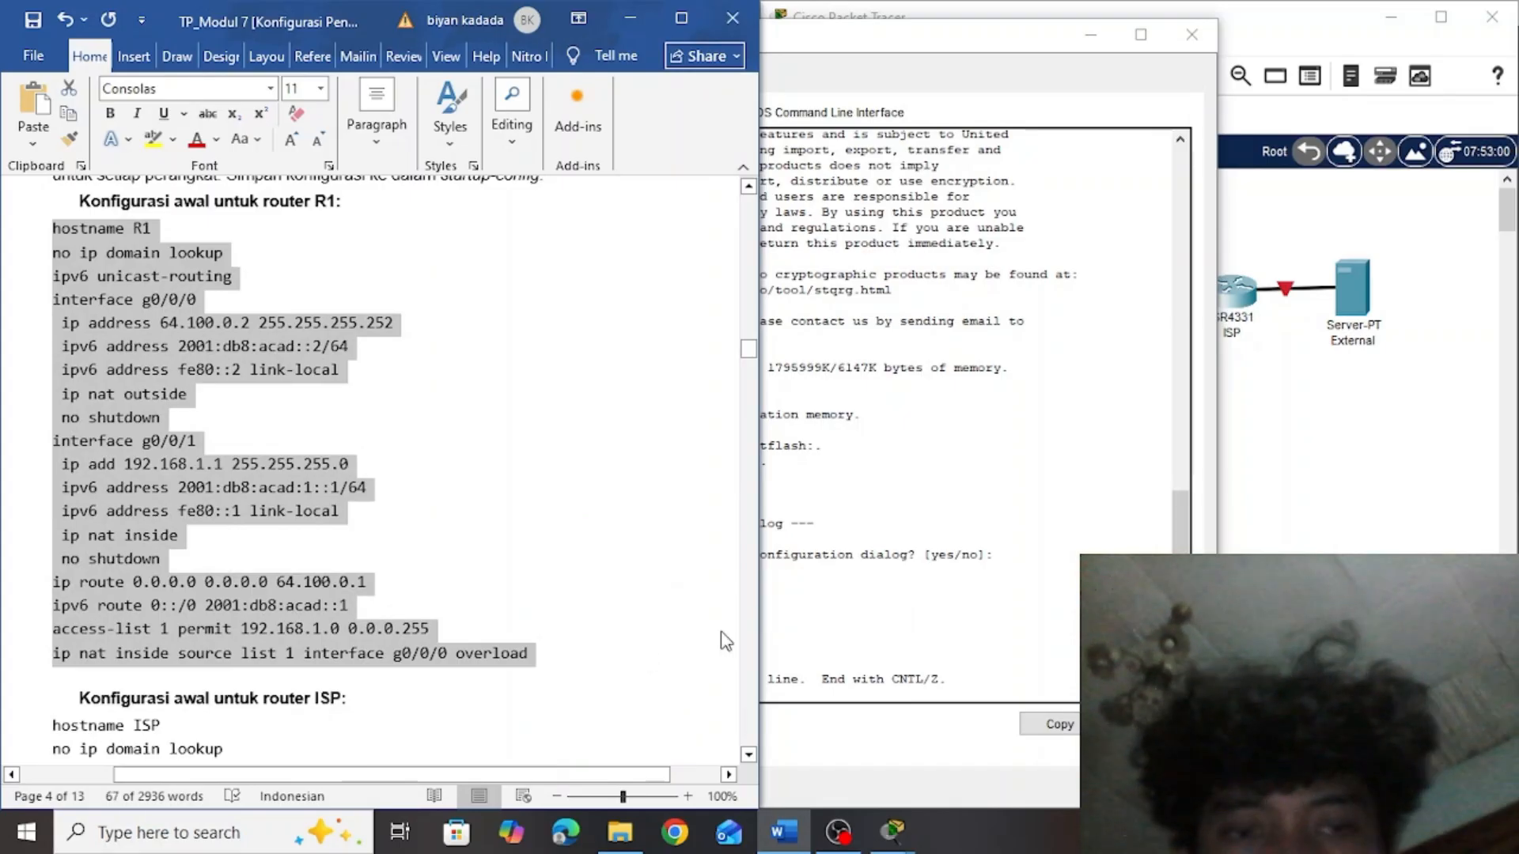
click(826, 625)
right_click(621, 695)
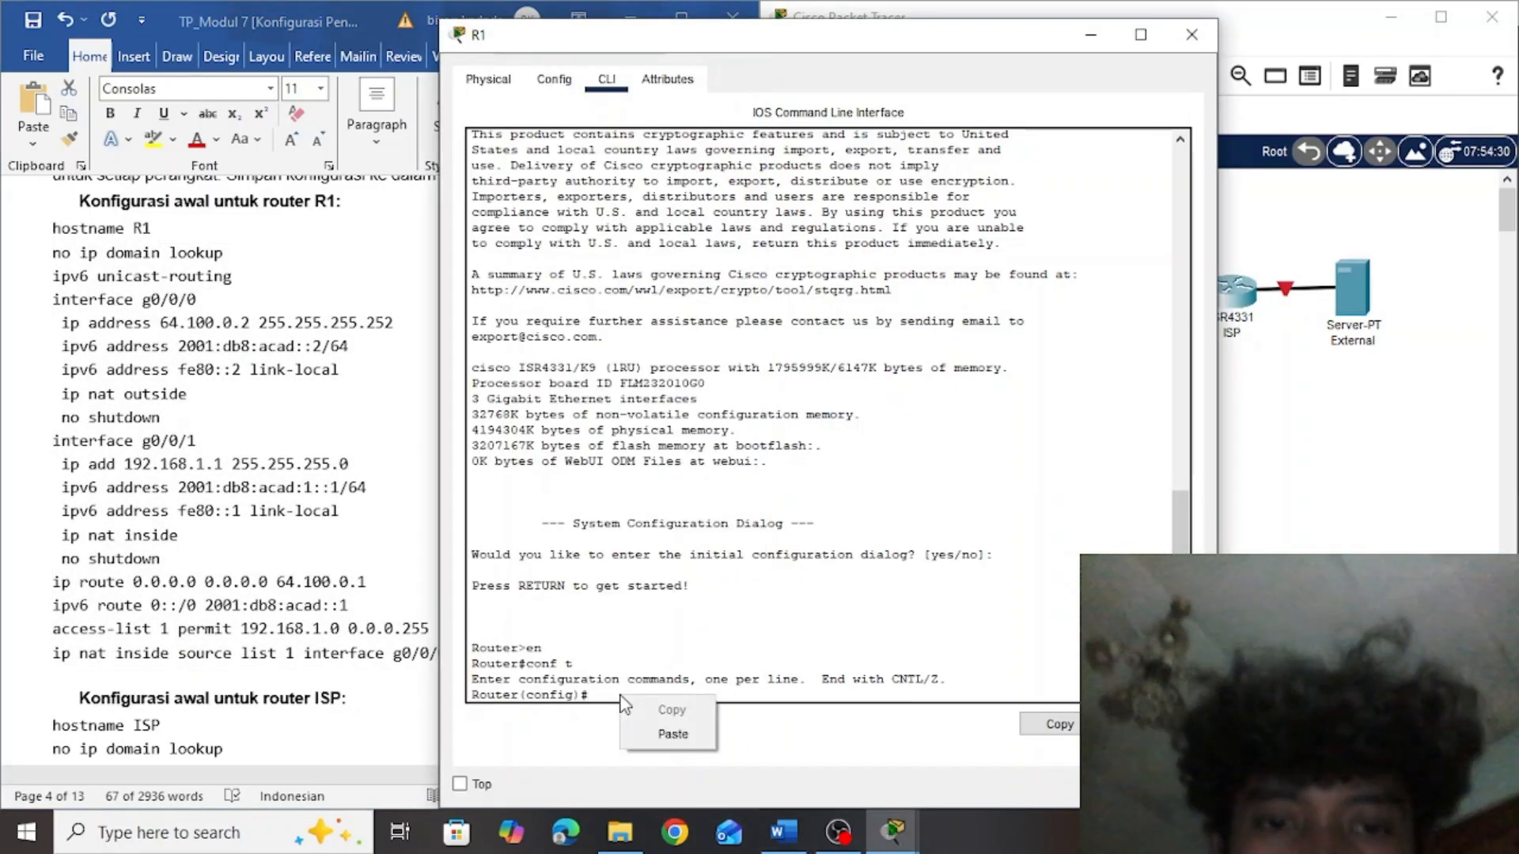
click(665, 734)
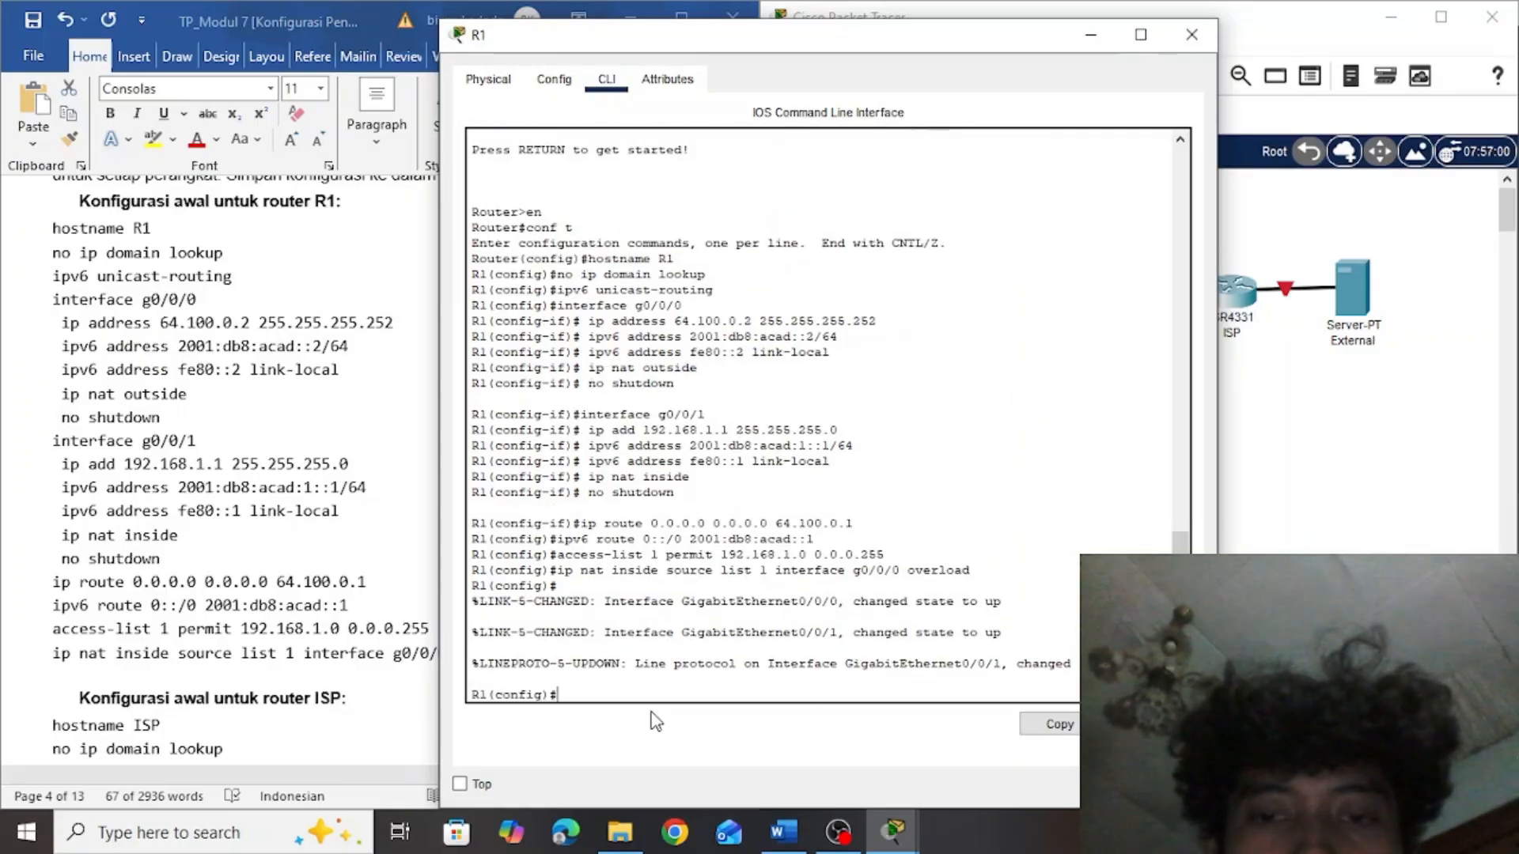
Leave R1's configuration mode and save its running-config to startup-config, accepting the default destination filename
text(e)
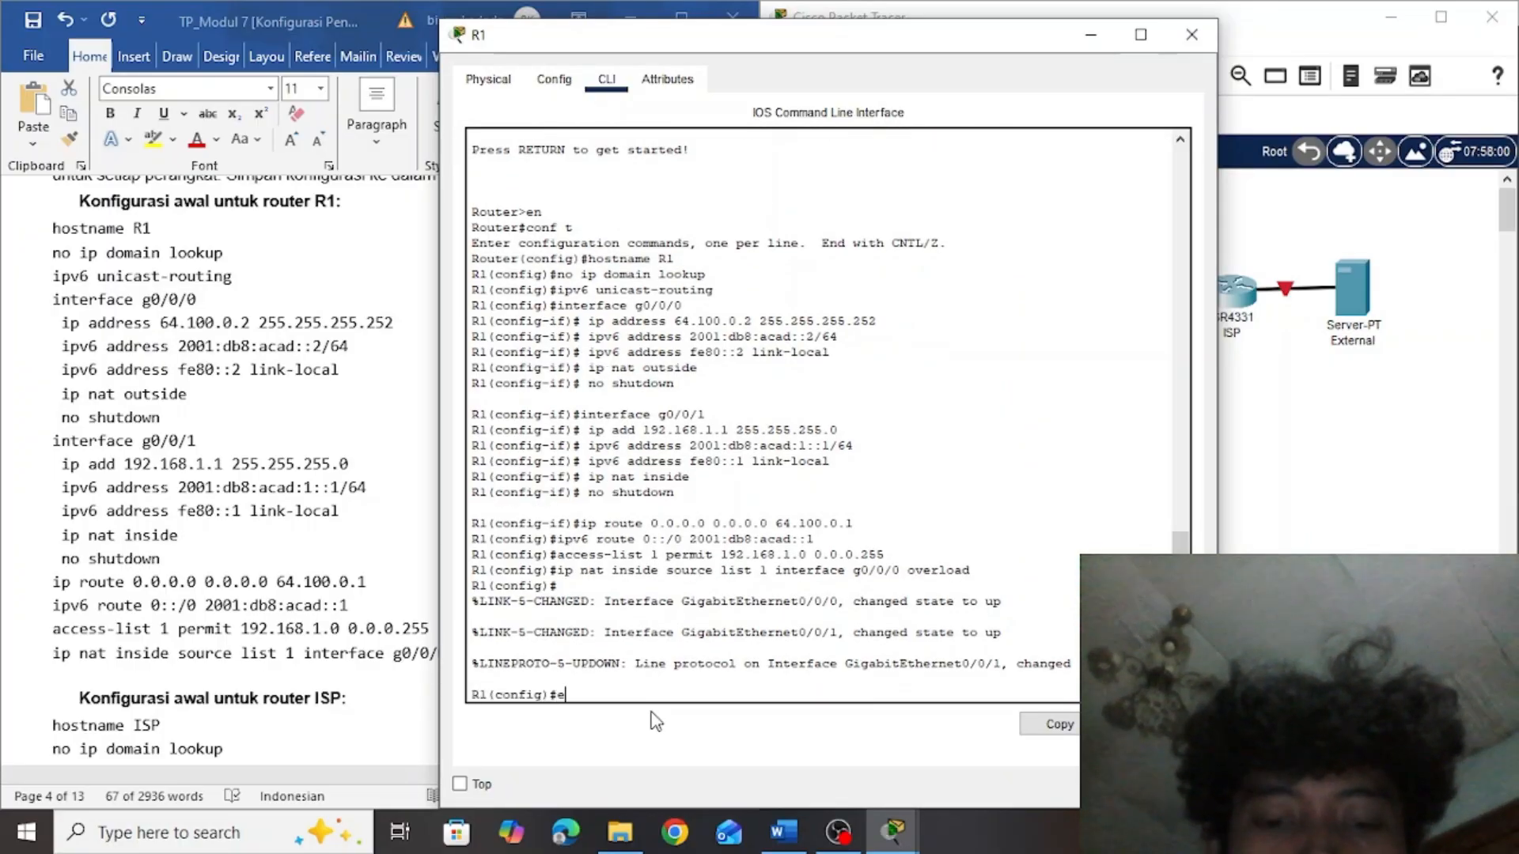
text(xit)
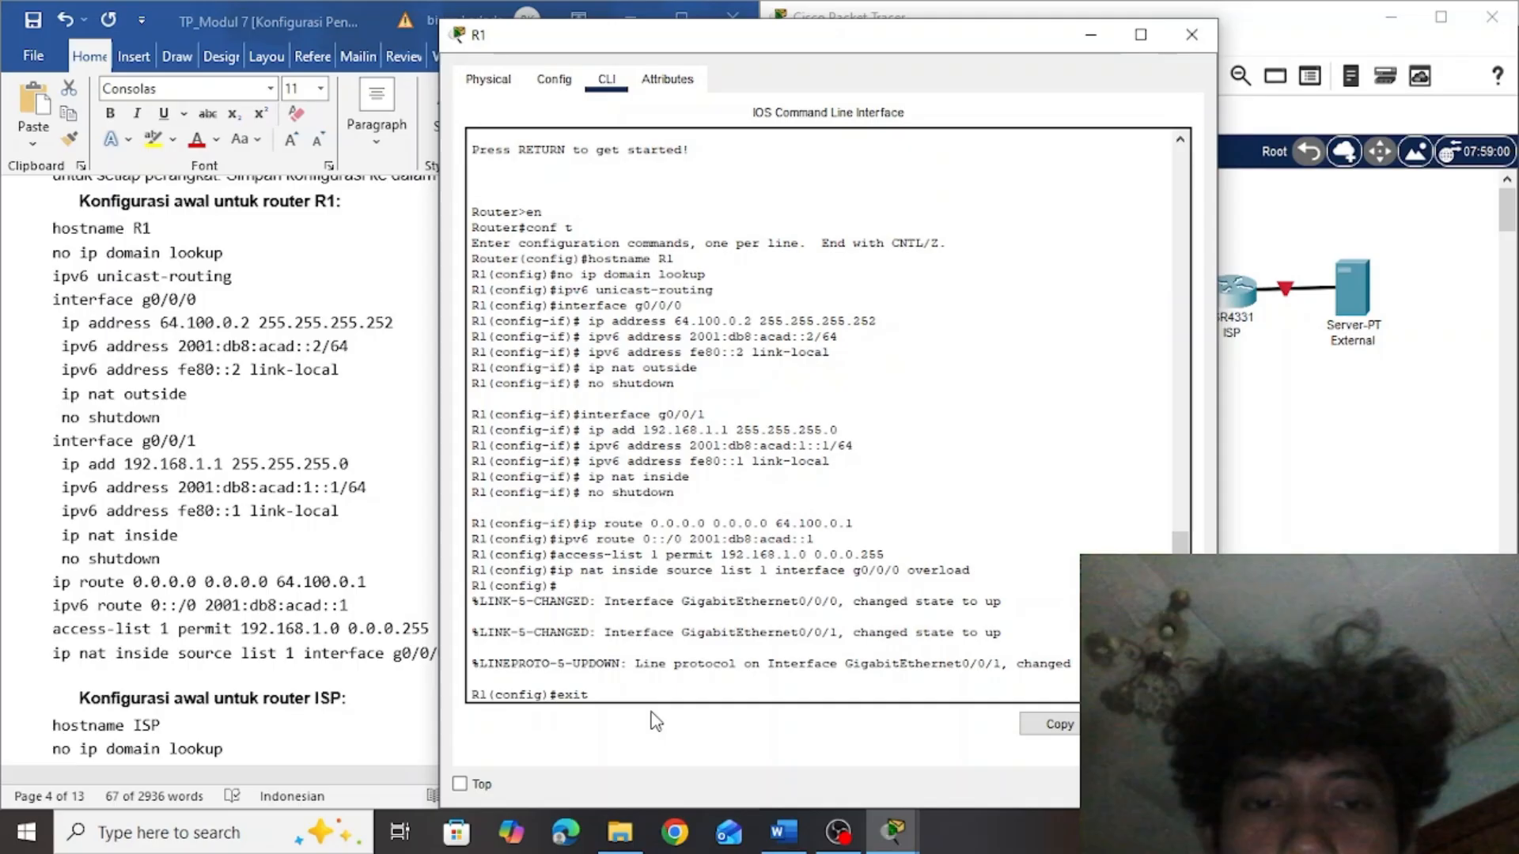
key(Return)
text(c)
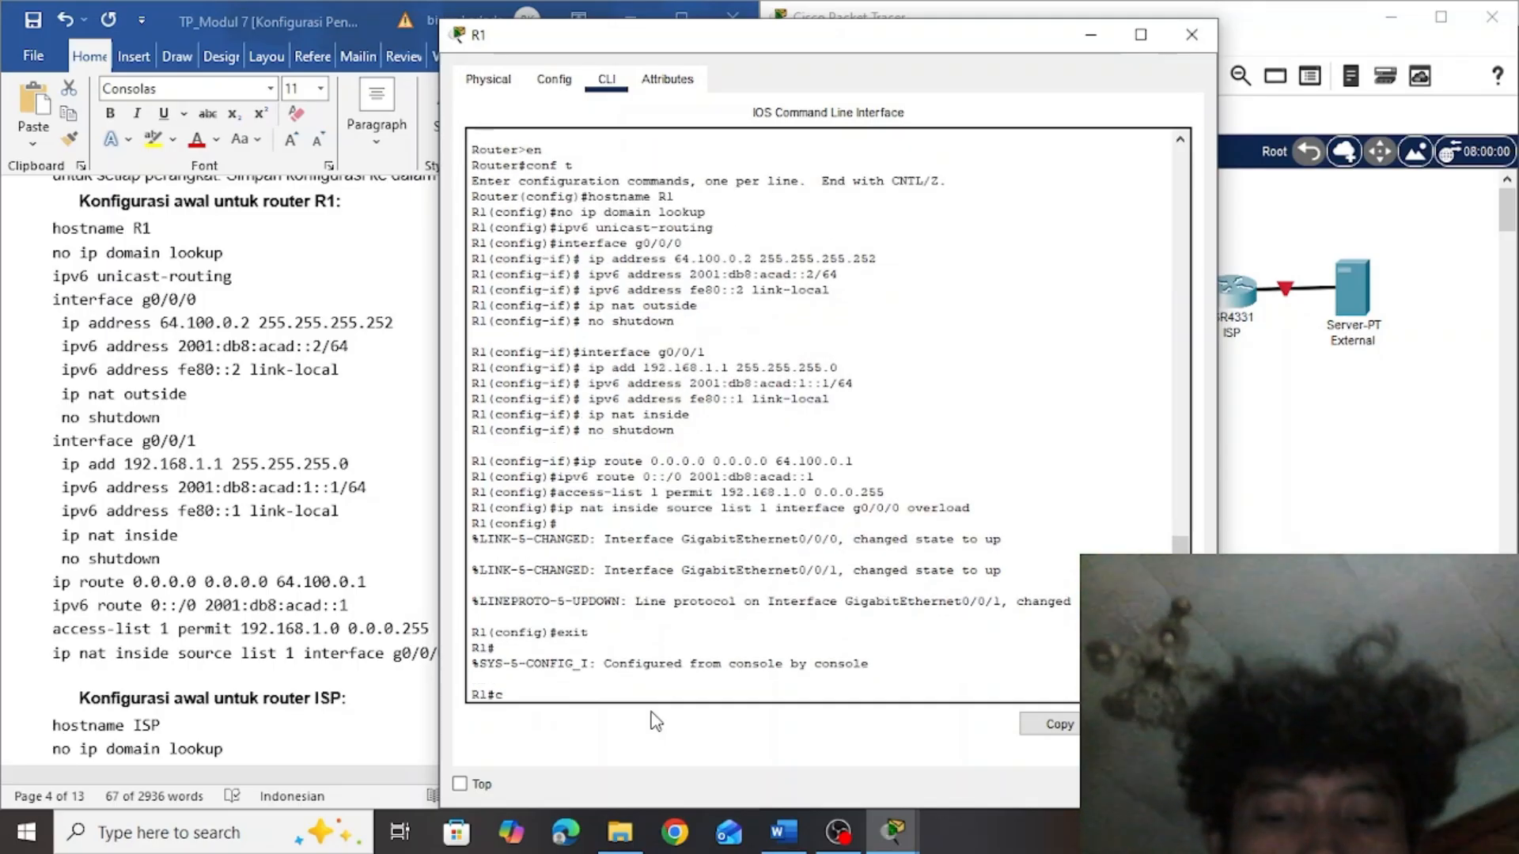
text(opy ru)
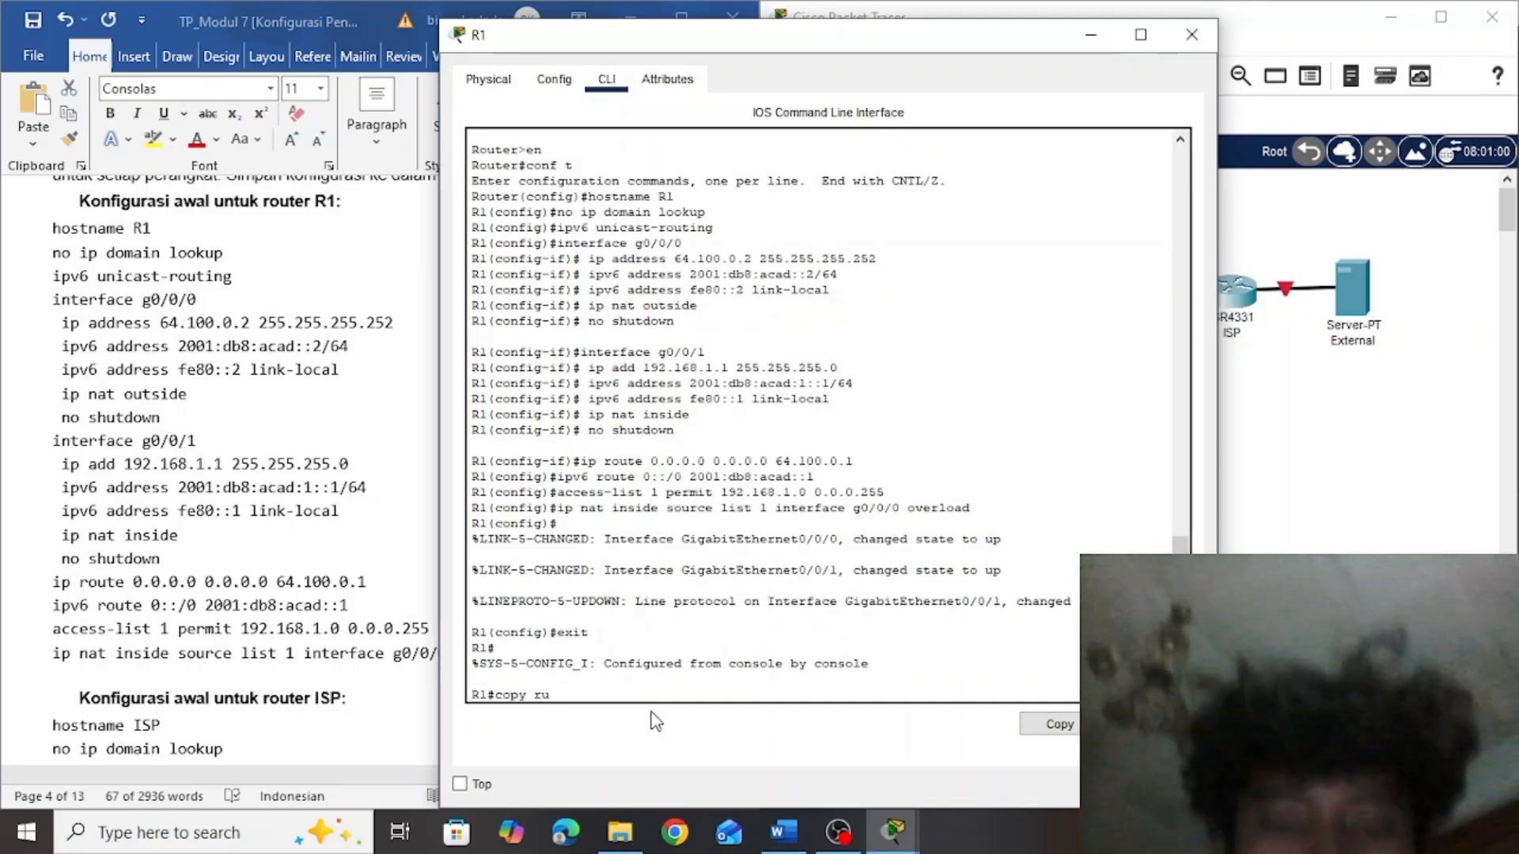
text(nn)
key(Tab)
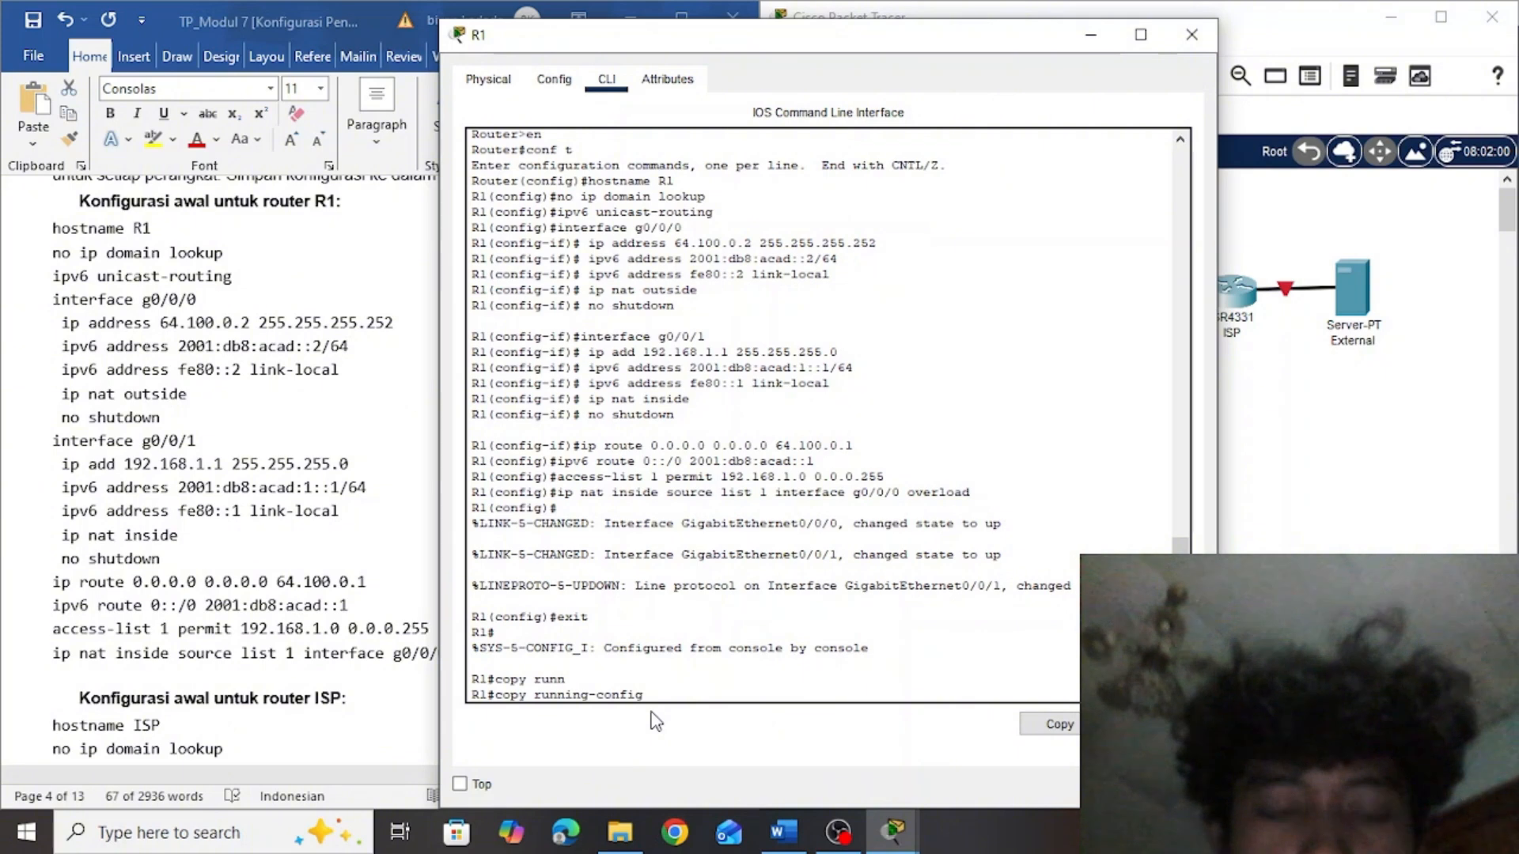
text(start)
key(Tab)
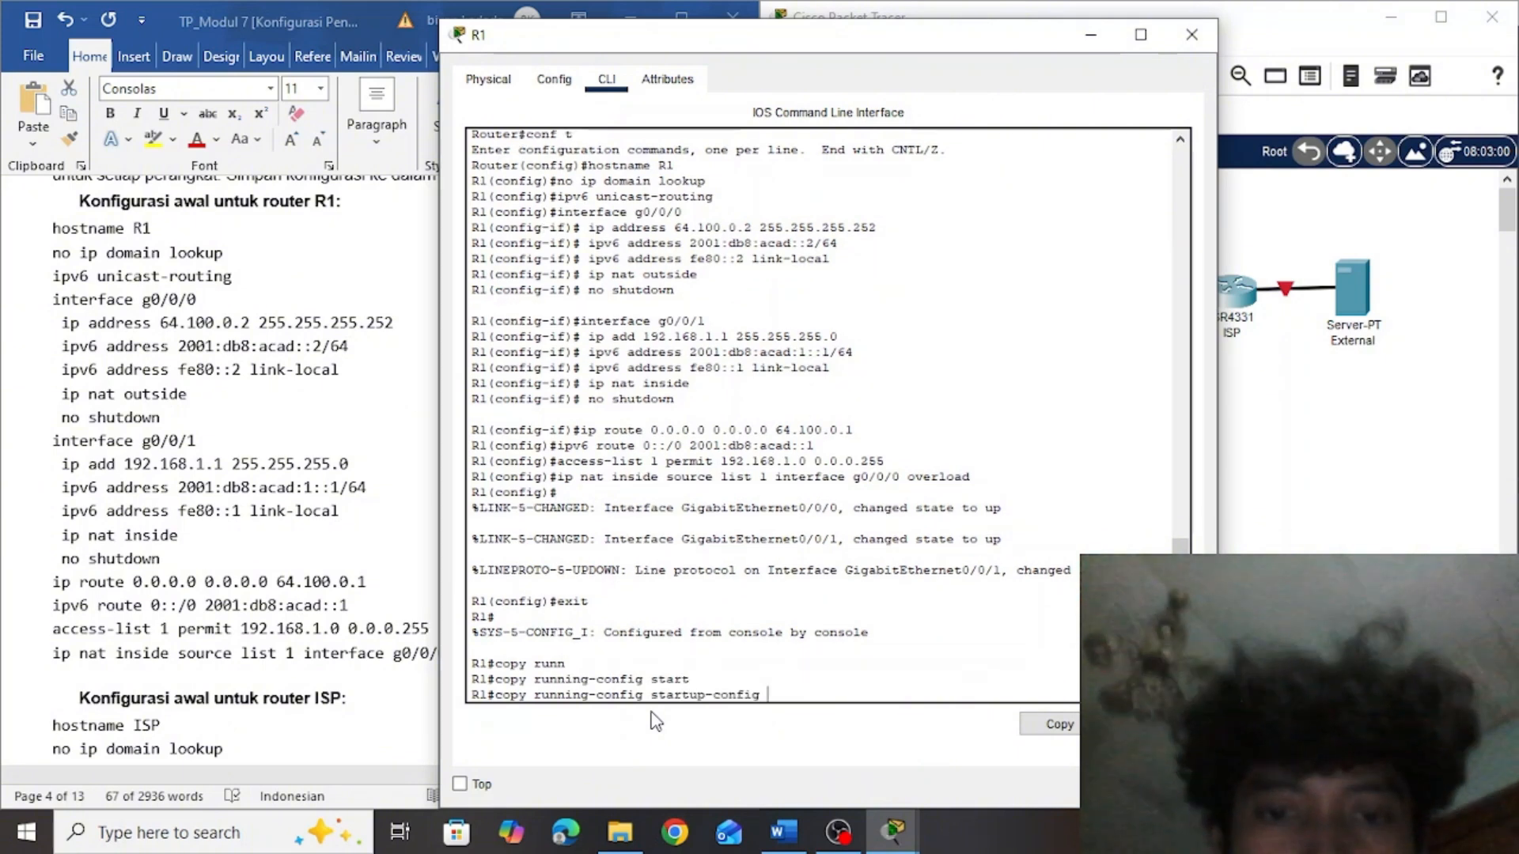
key(Return)
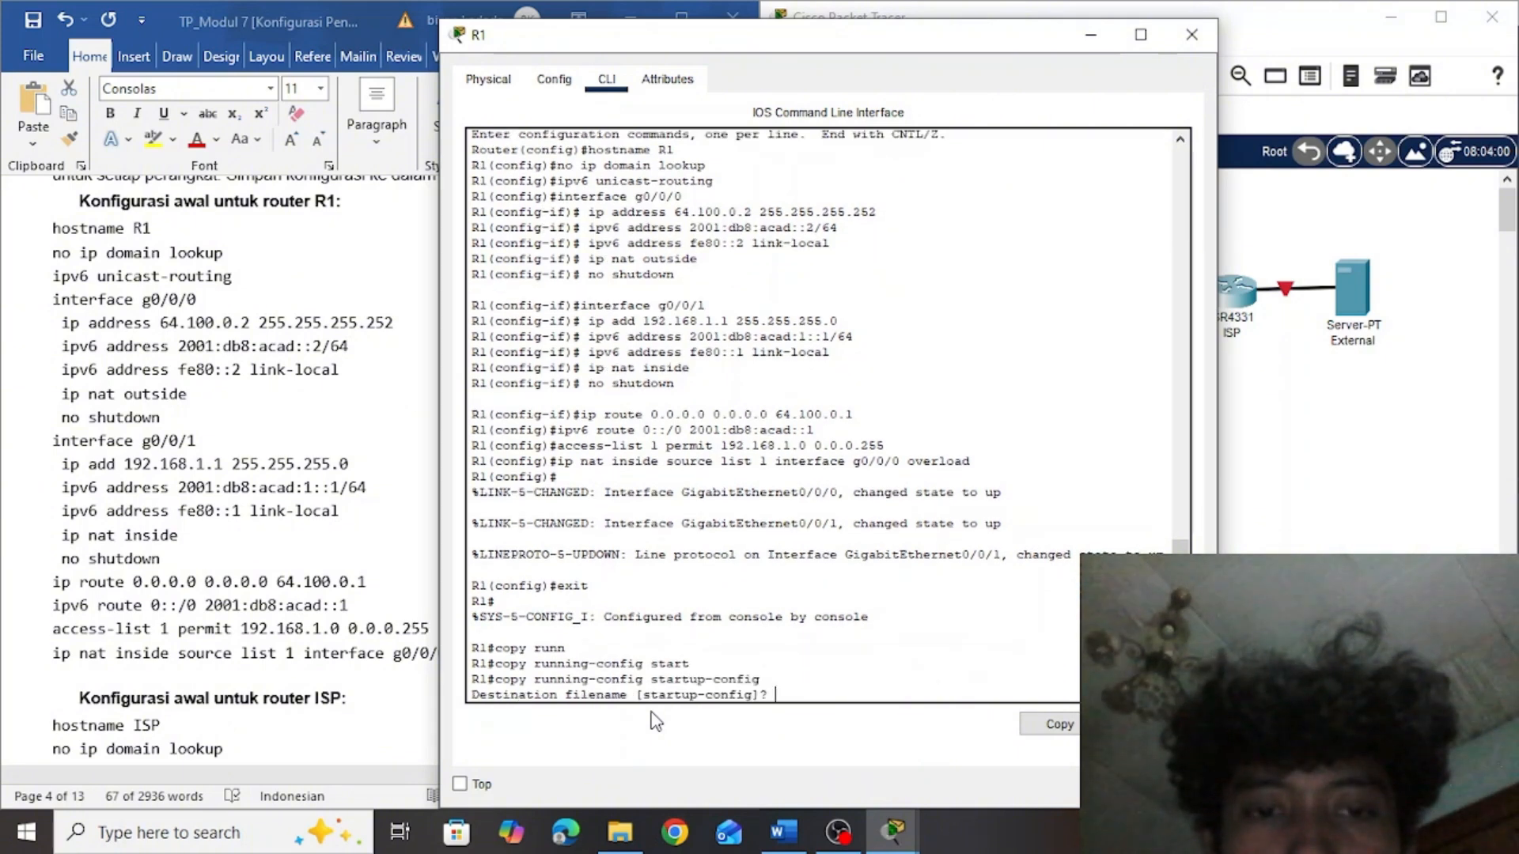
key(Return)
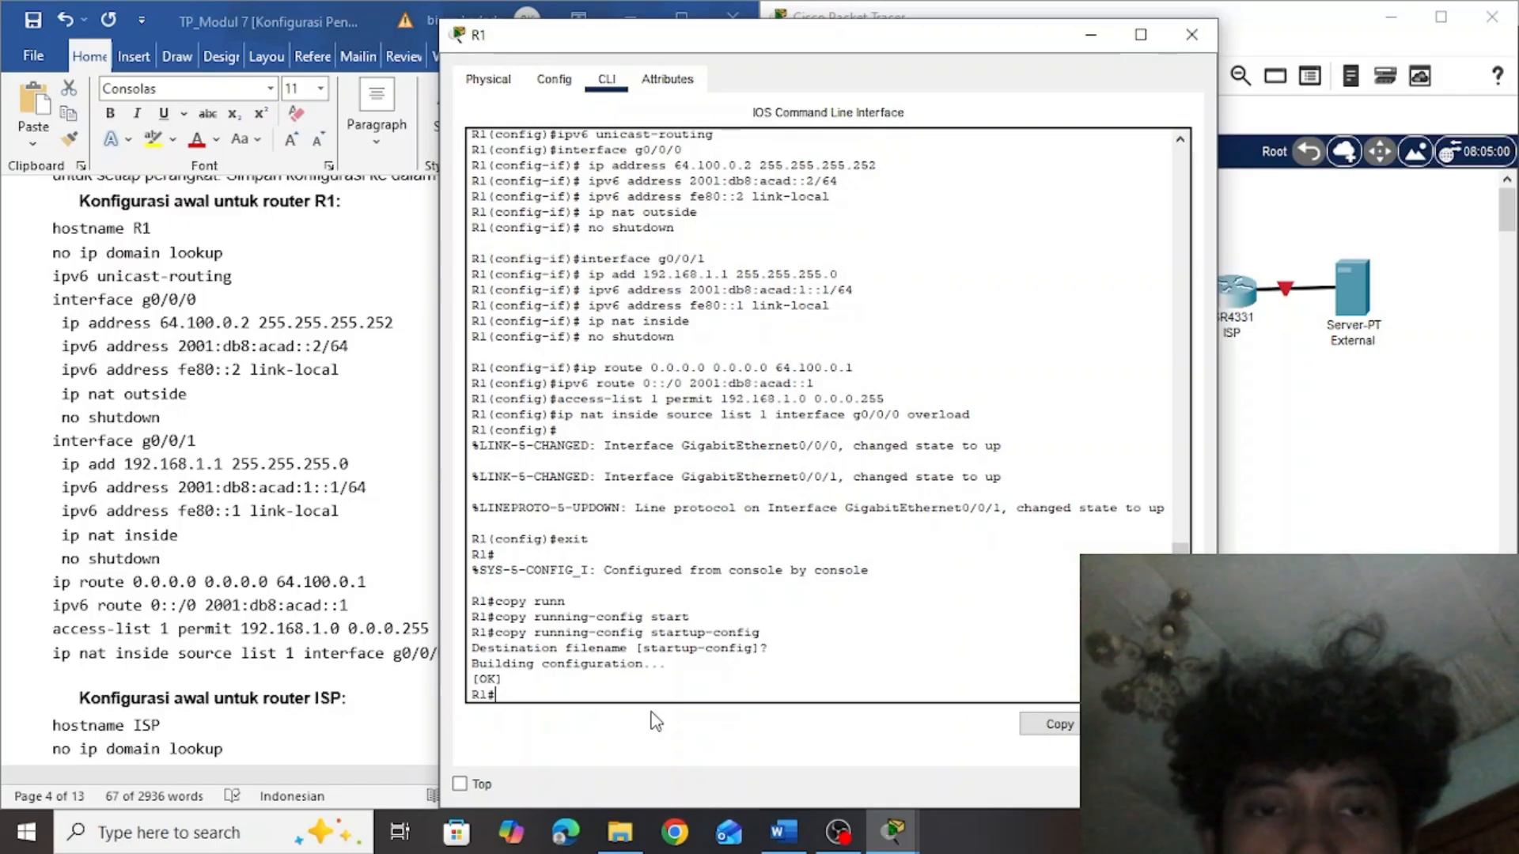
Close router R1's window and find router ISP's initial configuration in the Word assignment
click(1191, 35)
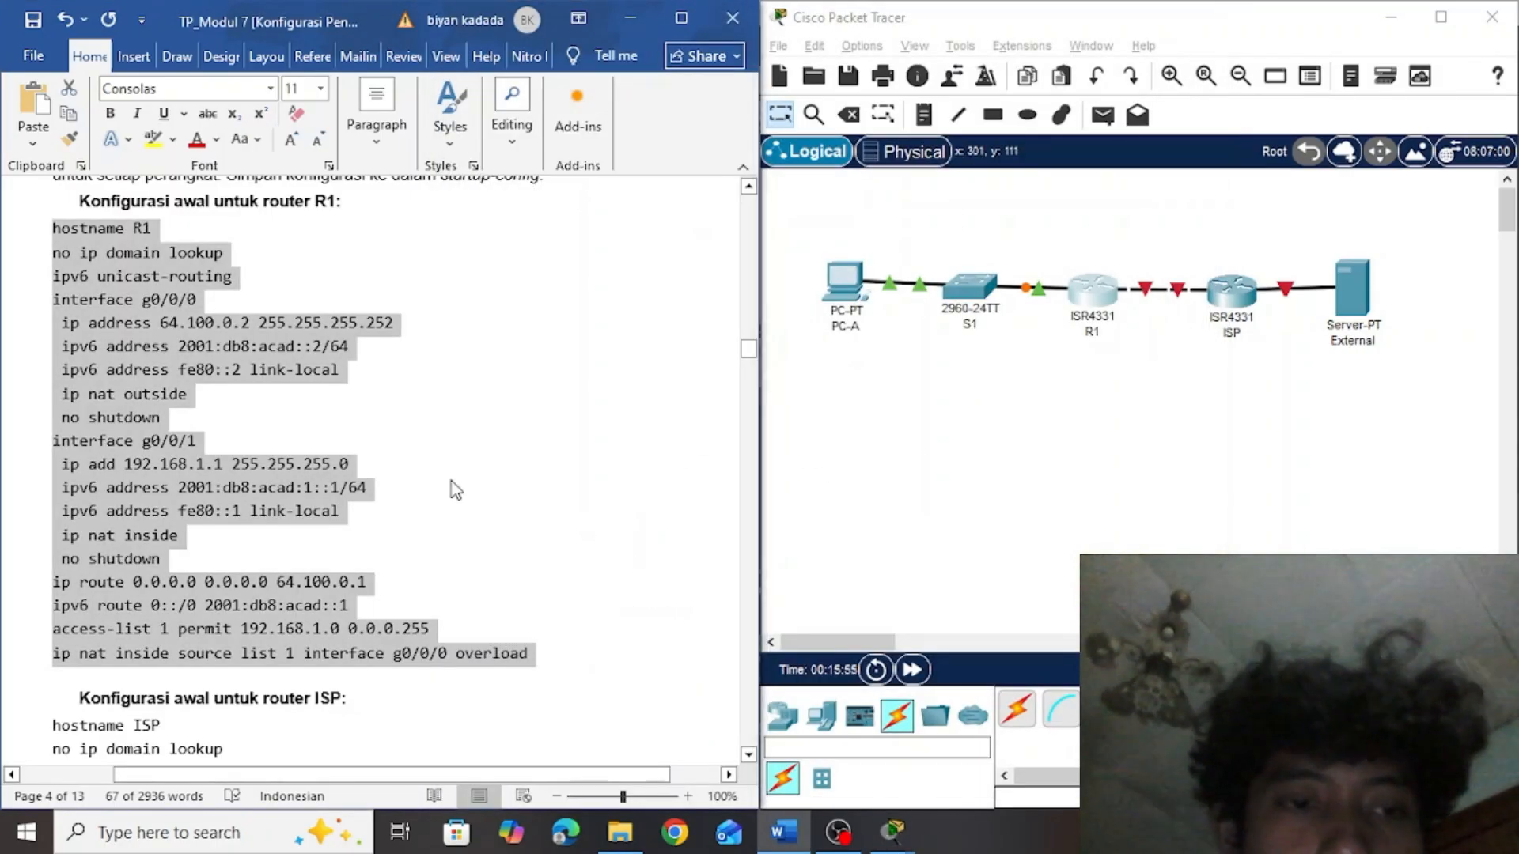
key(Right)
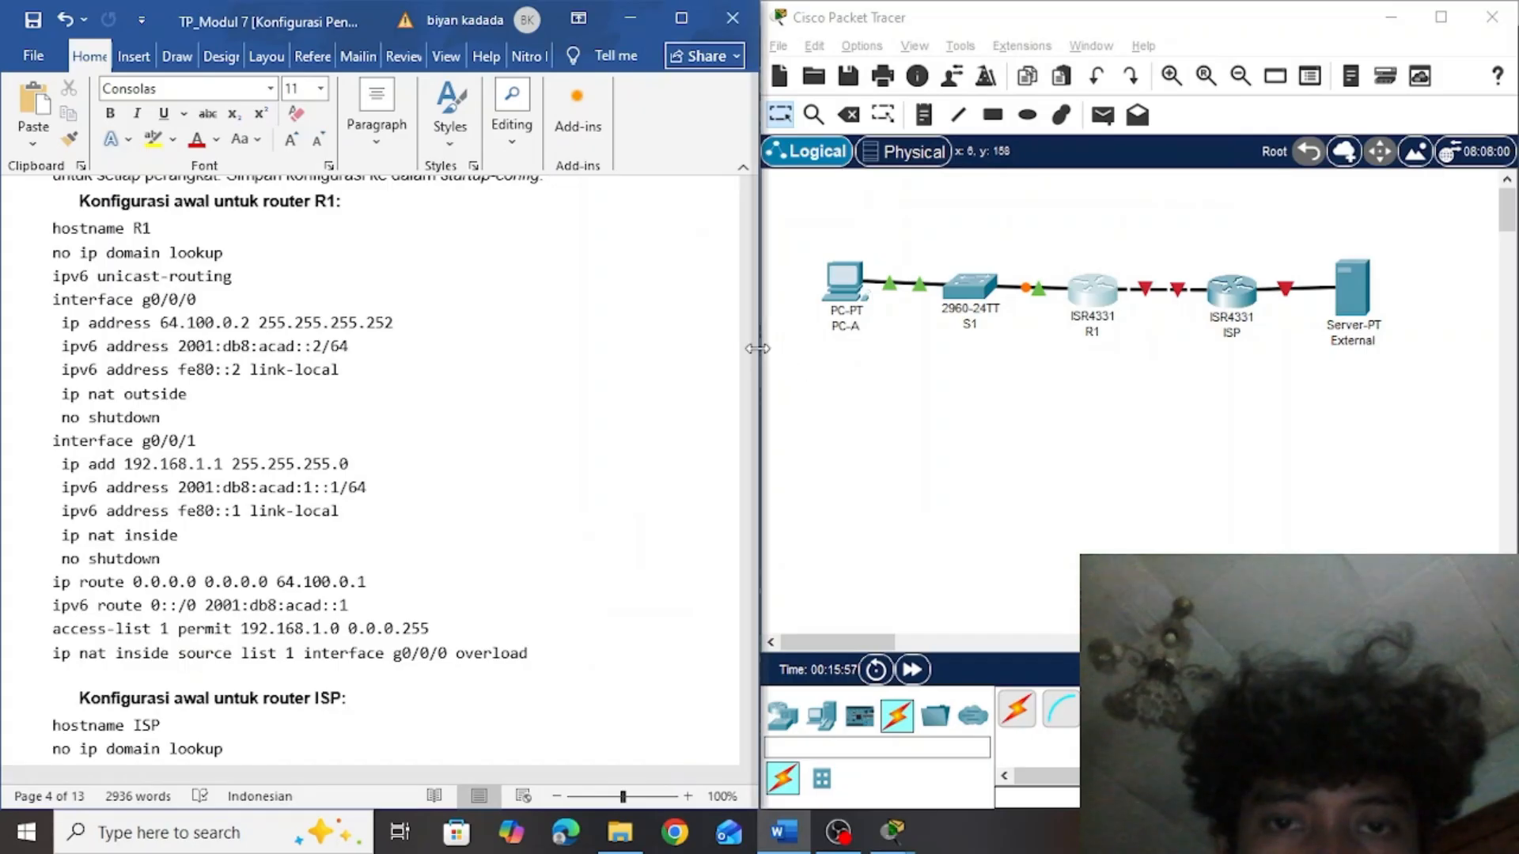
drag(750, 347, 752, 362)
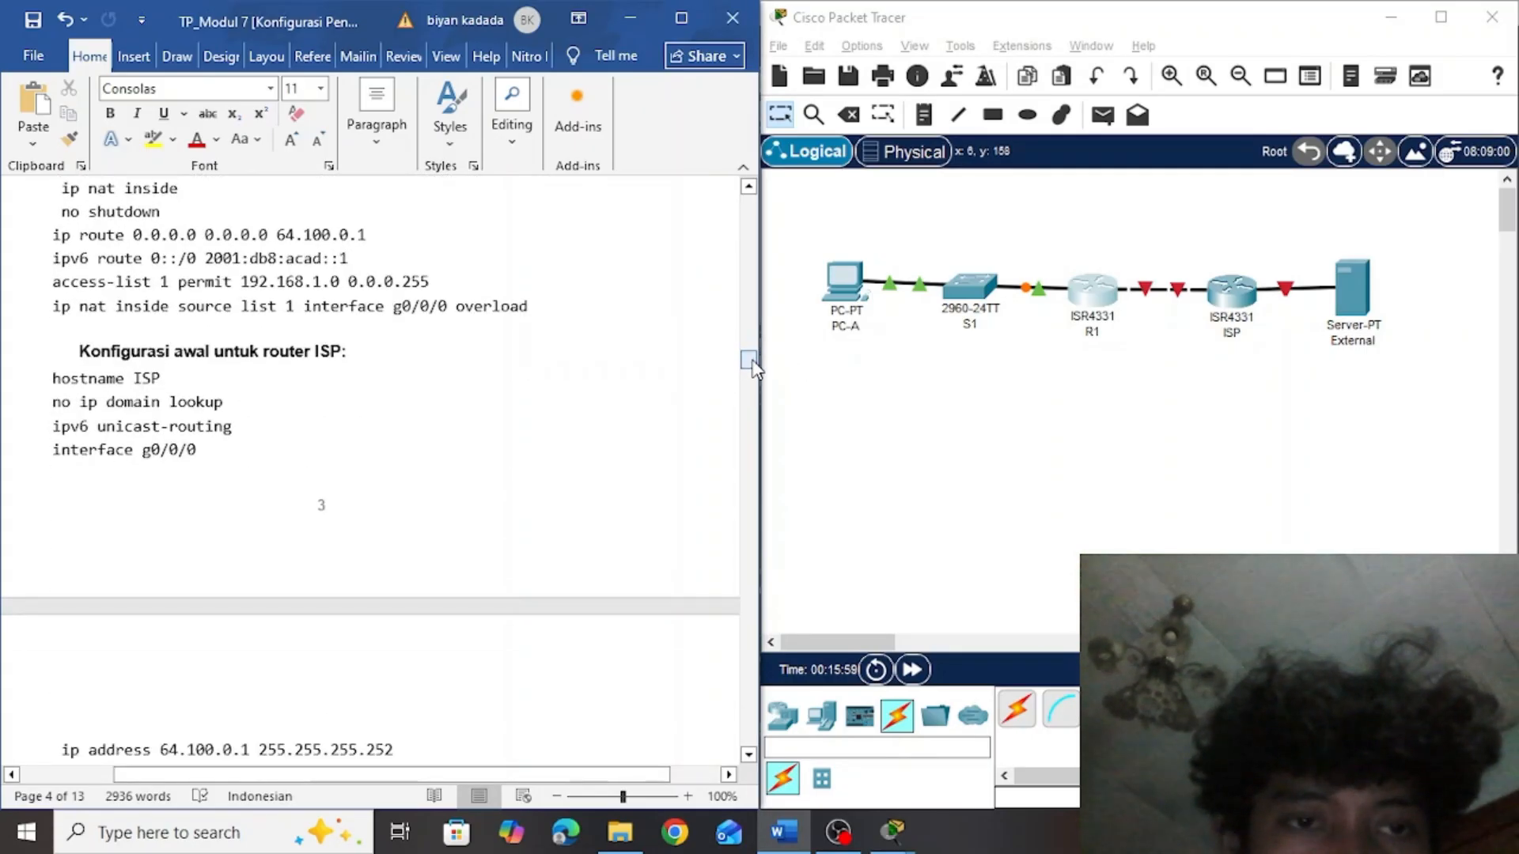
click(1136, 392)
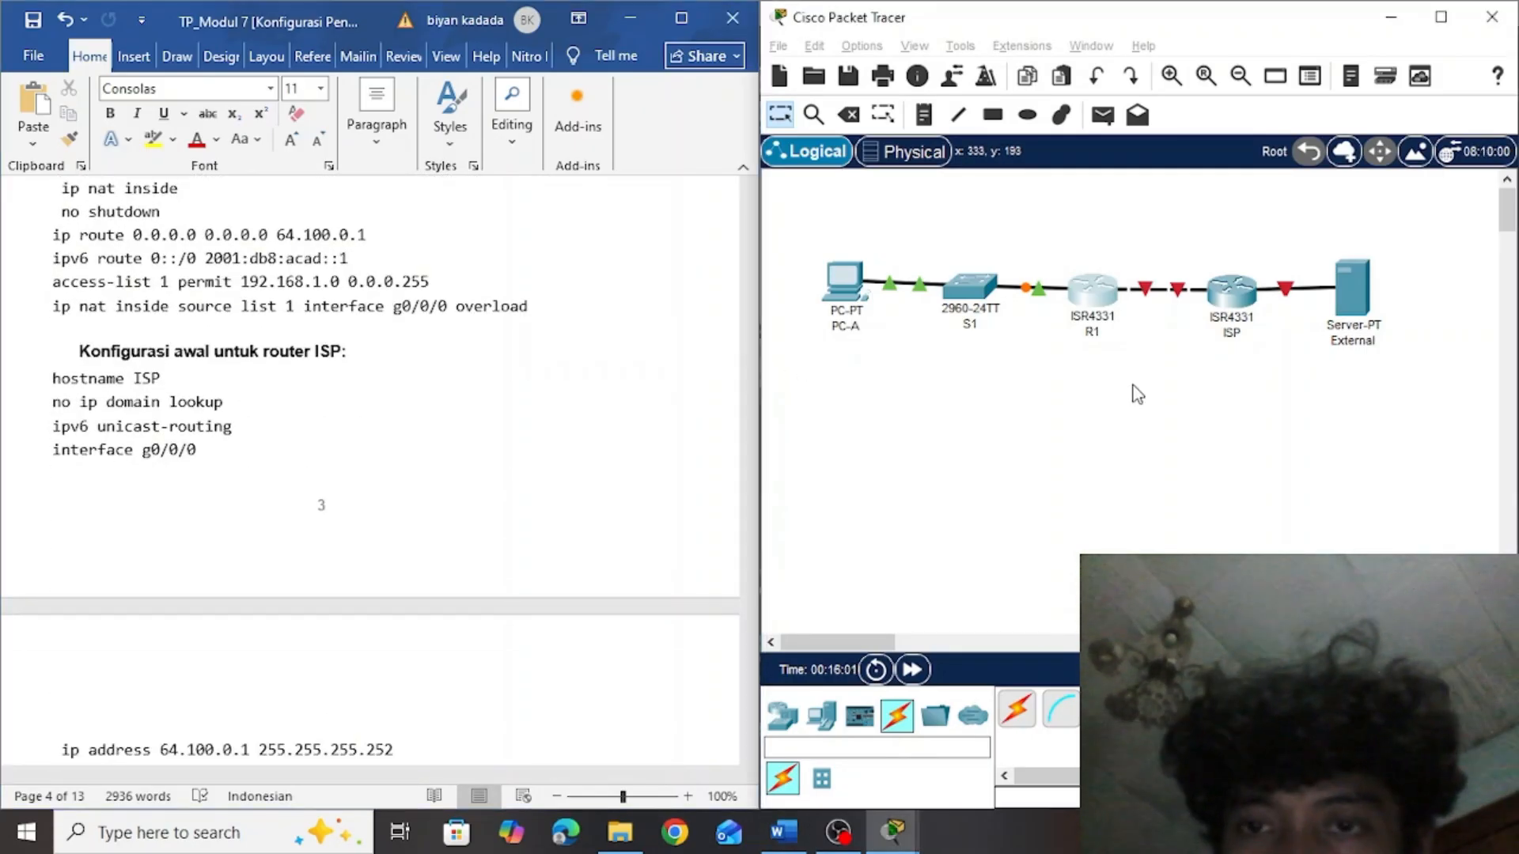
Open router ISP's command line, skip the initial configuration dialog and enter global configuration mode
click(1244, 296)
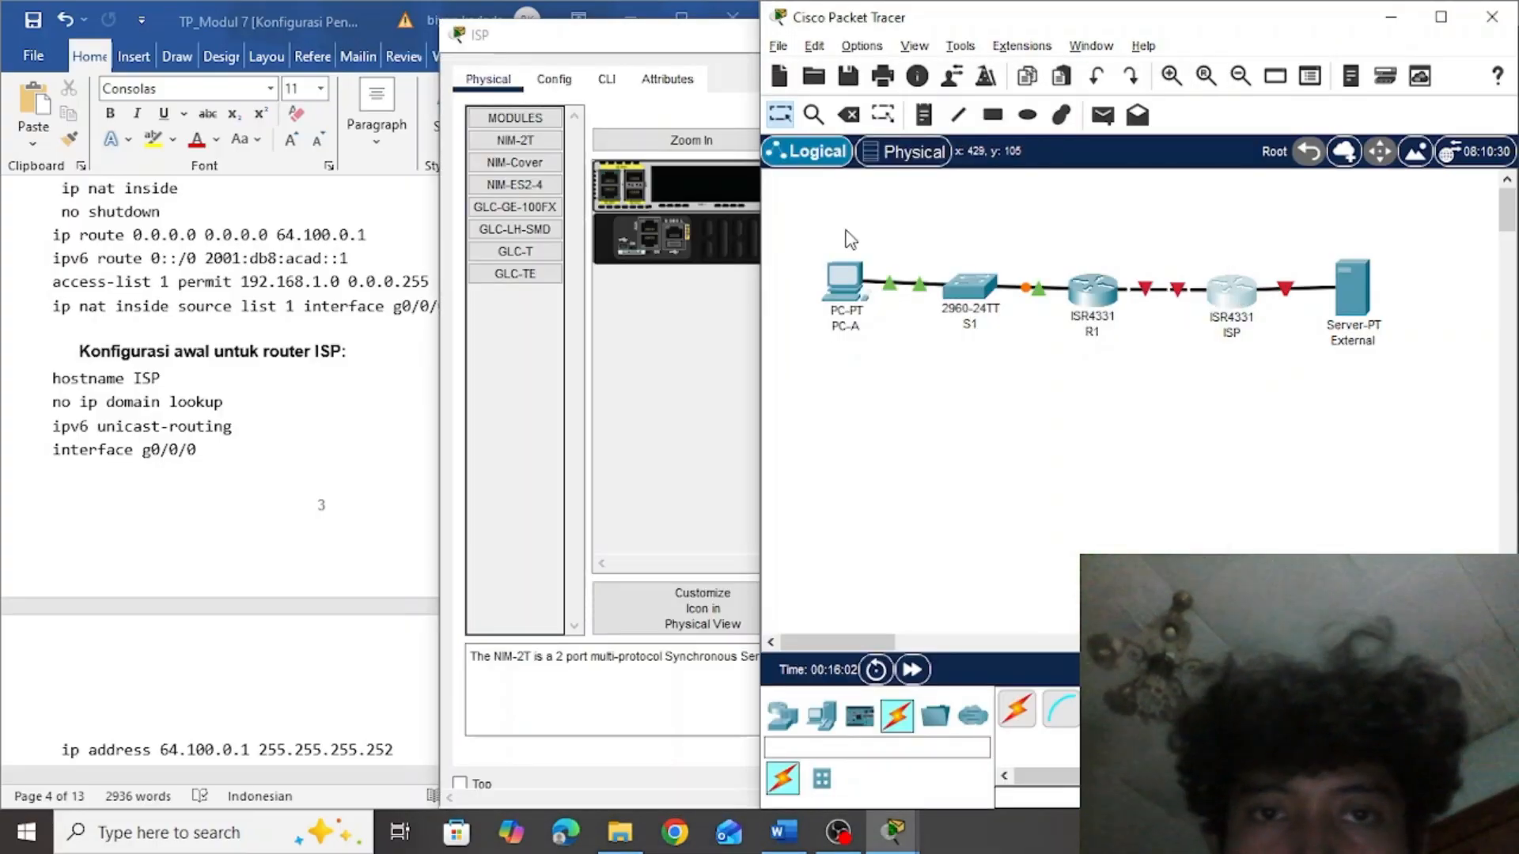
click(607, 82)
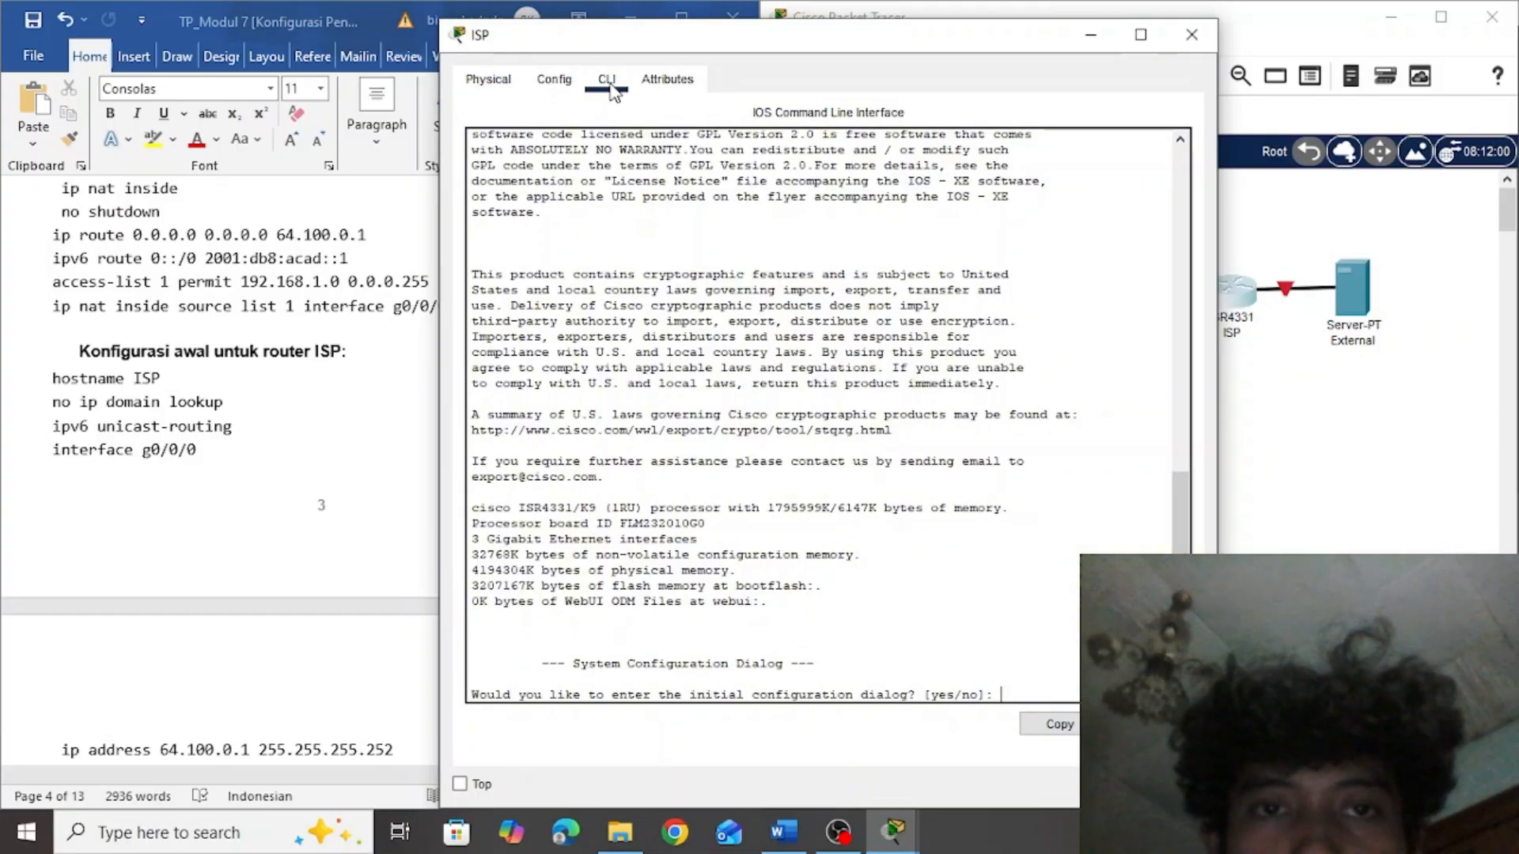
key(Return)
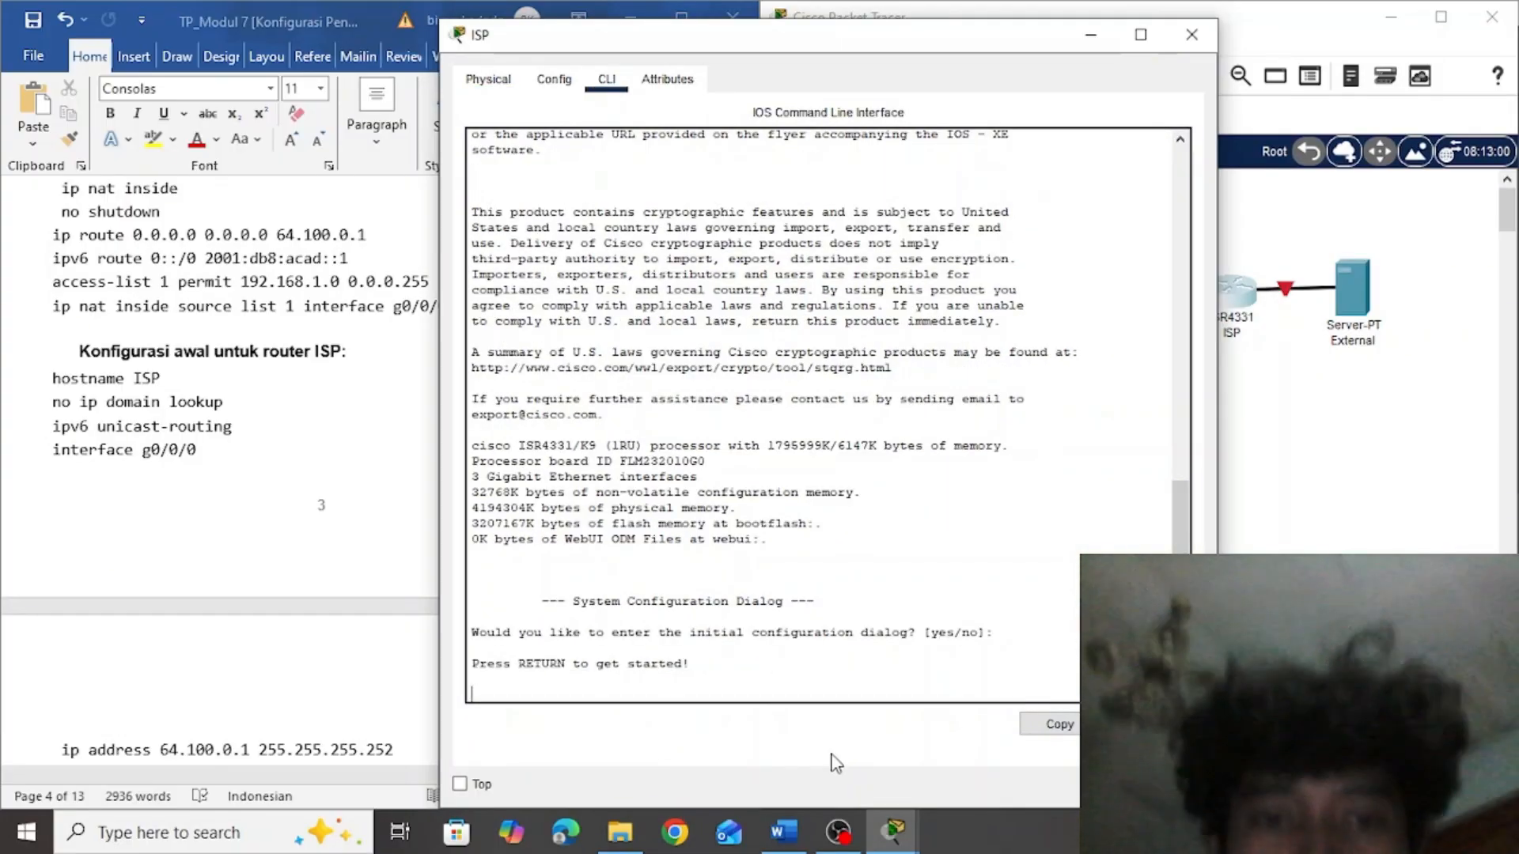
key(Return)
text(en)
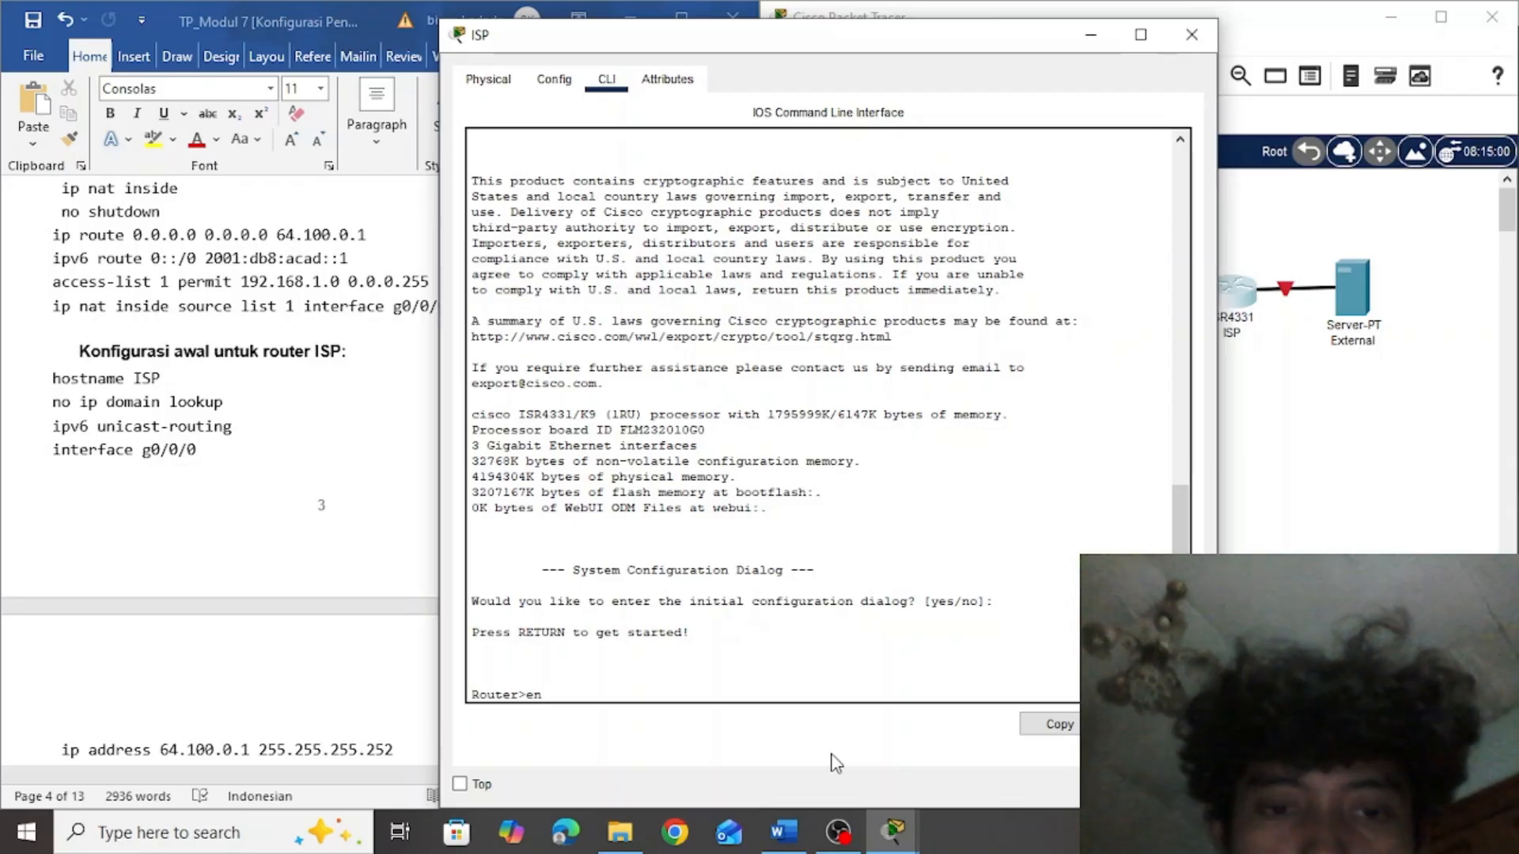
key(Return)
text(conf)
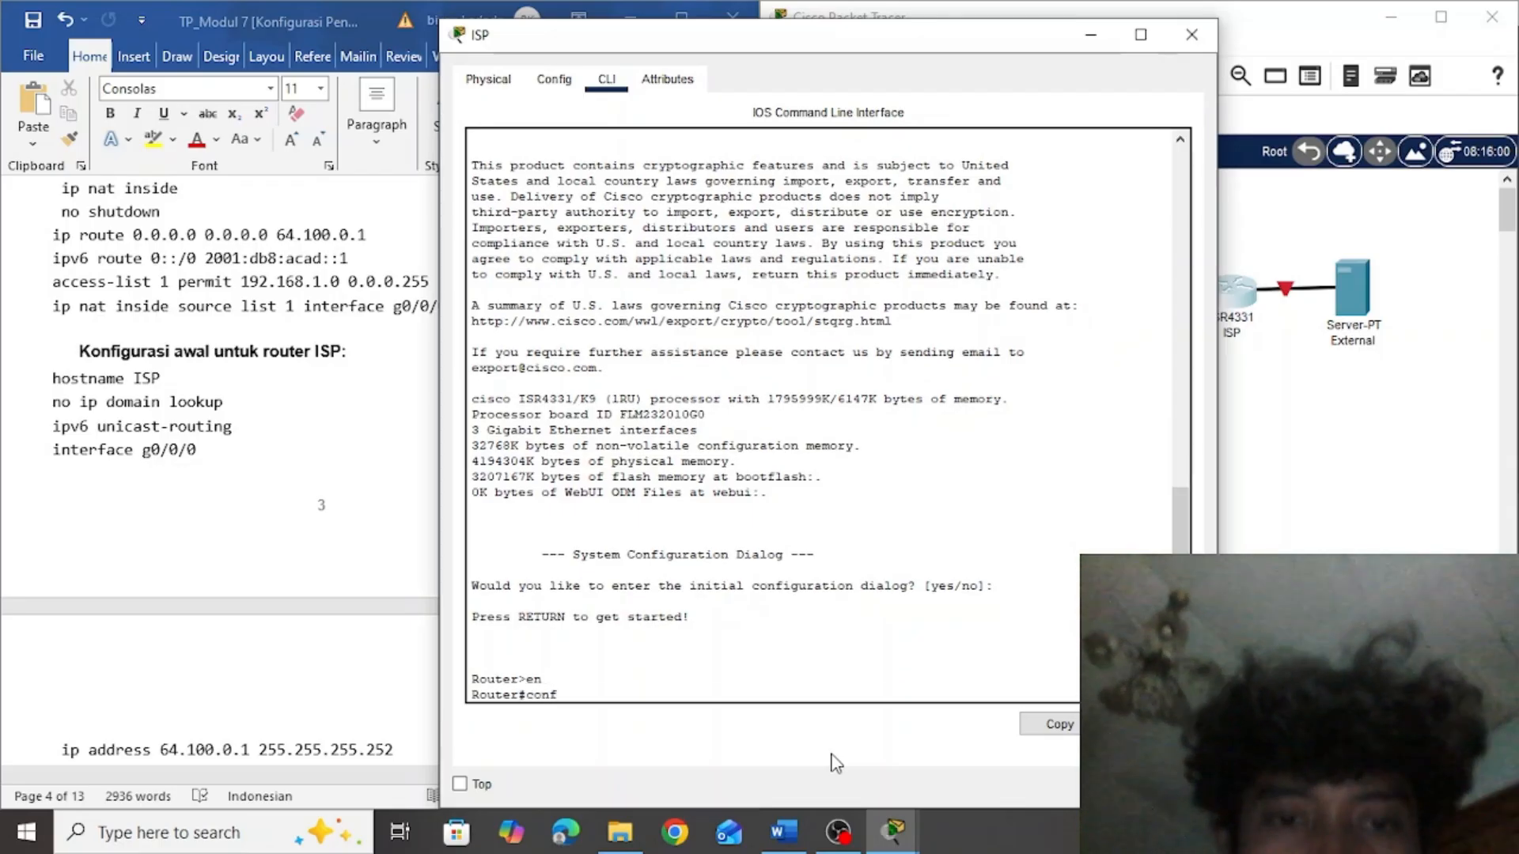
text( t)
key(Return)
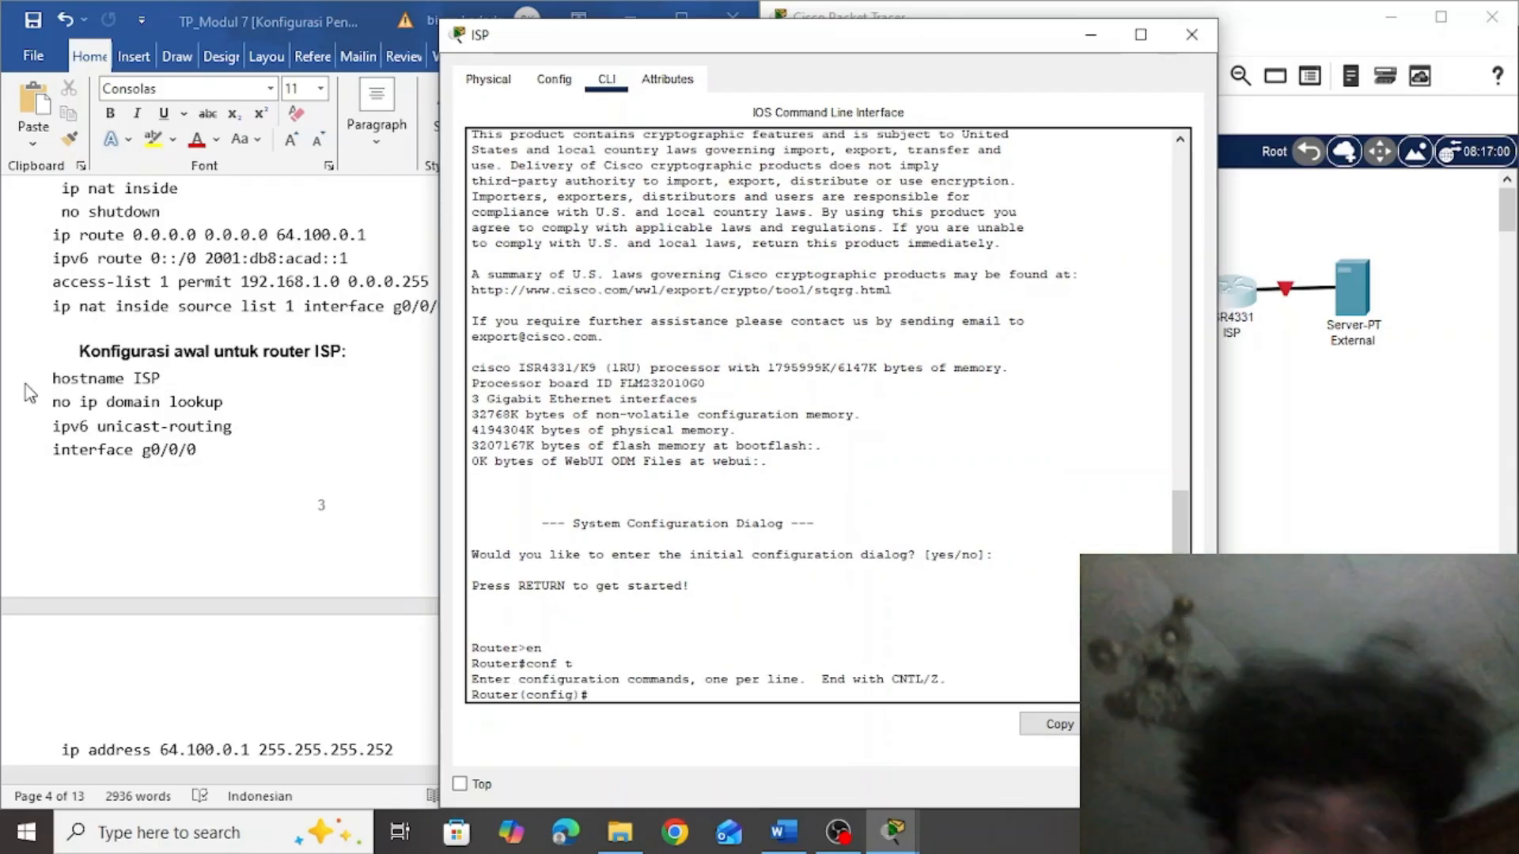
Copy the whole initial configuration block for router ISP, from hostname ISP to the ipv6 route line, into ISP's command line
click(74, 392)
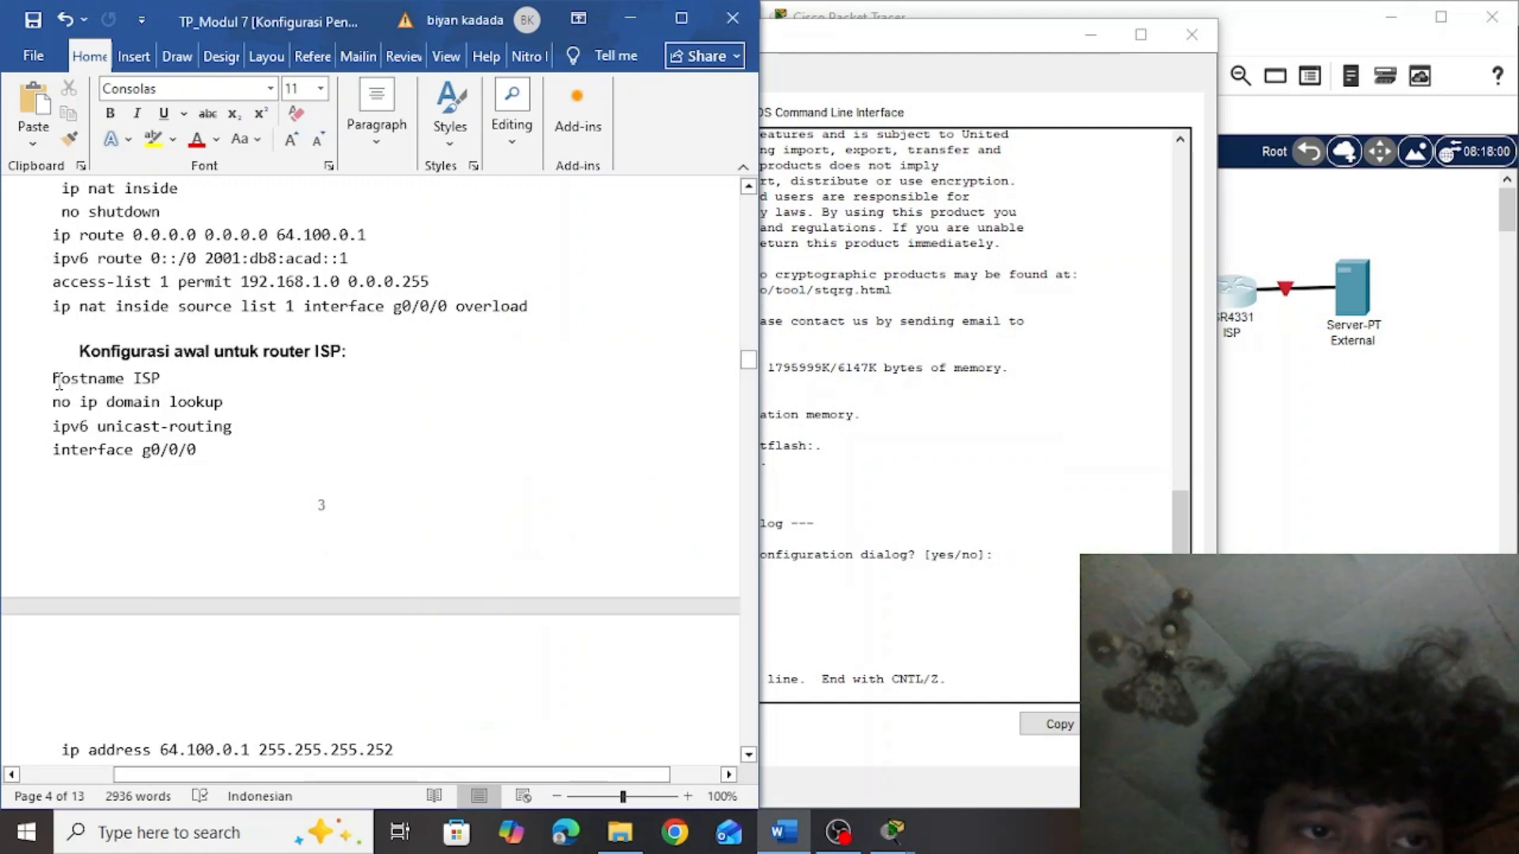
drag(41, 381, 348, 412)
key(ctrl+c)
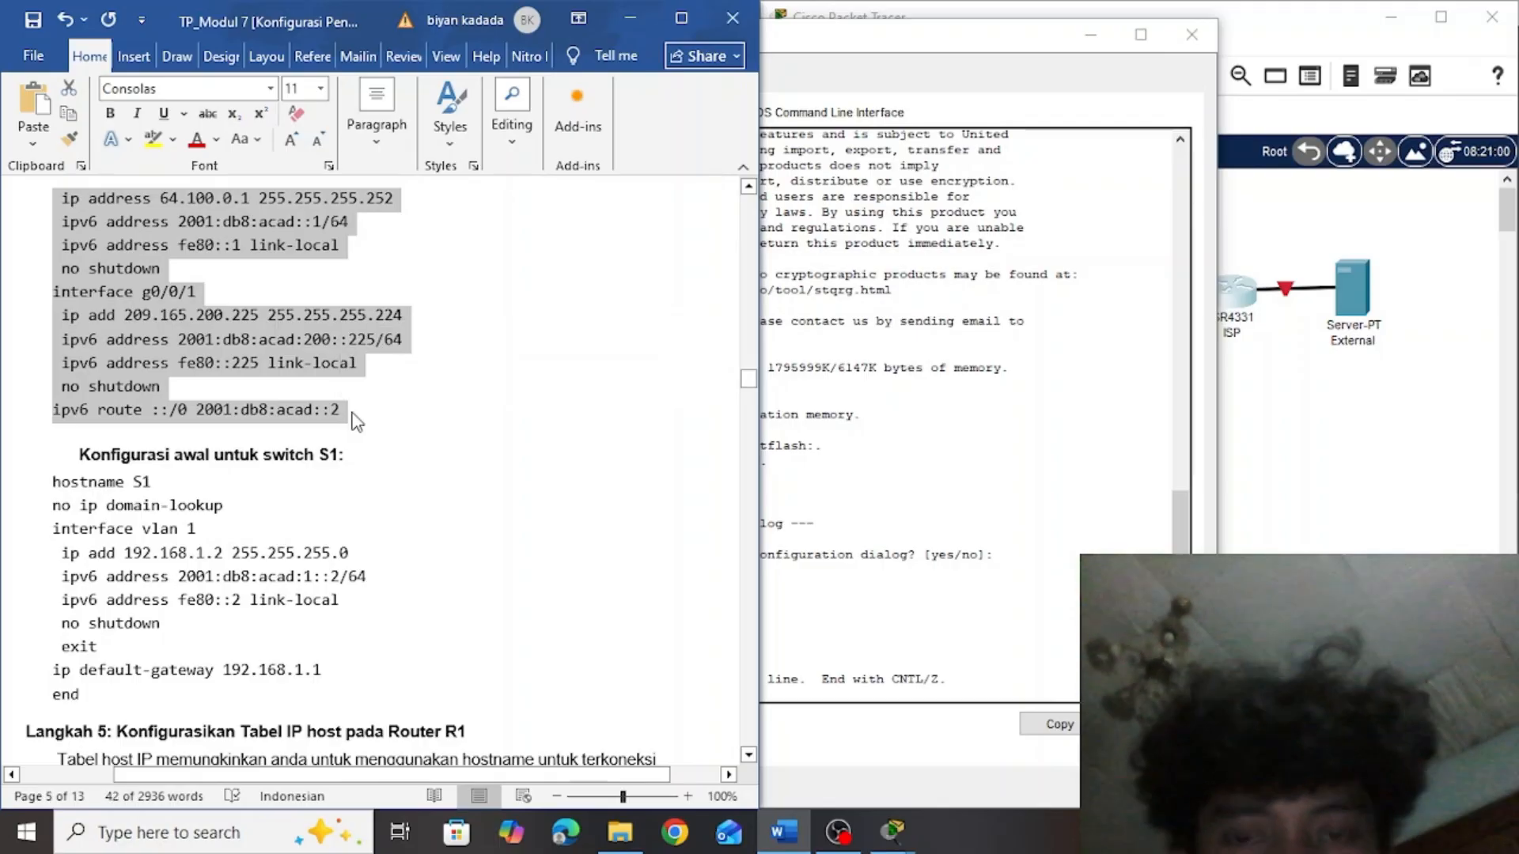
click(868, 519)
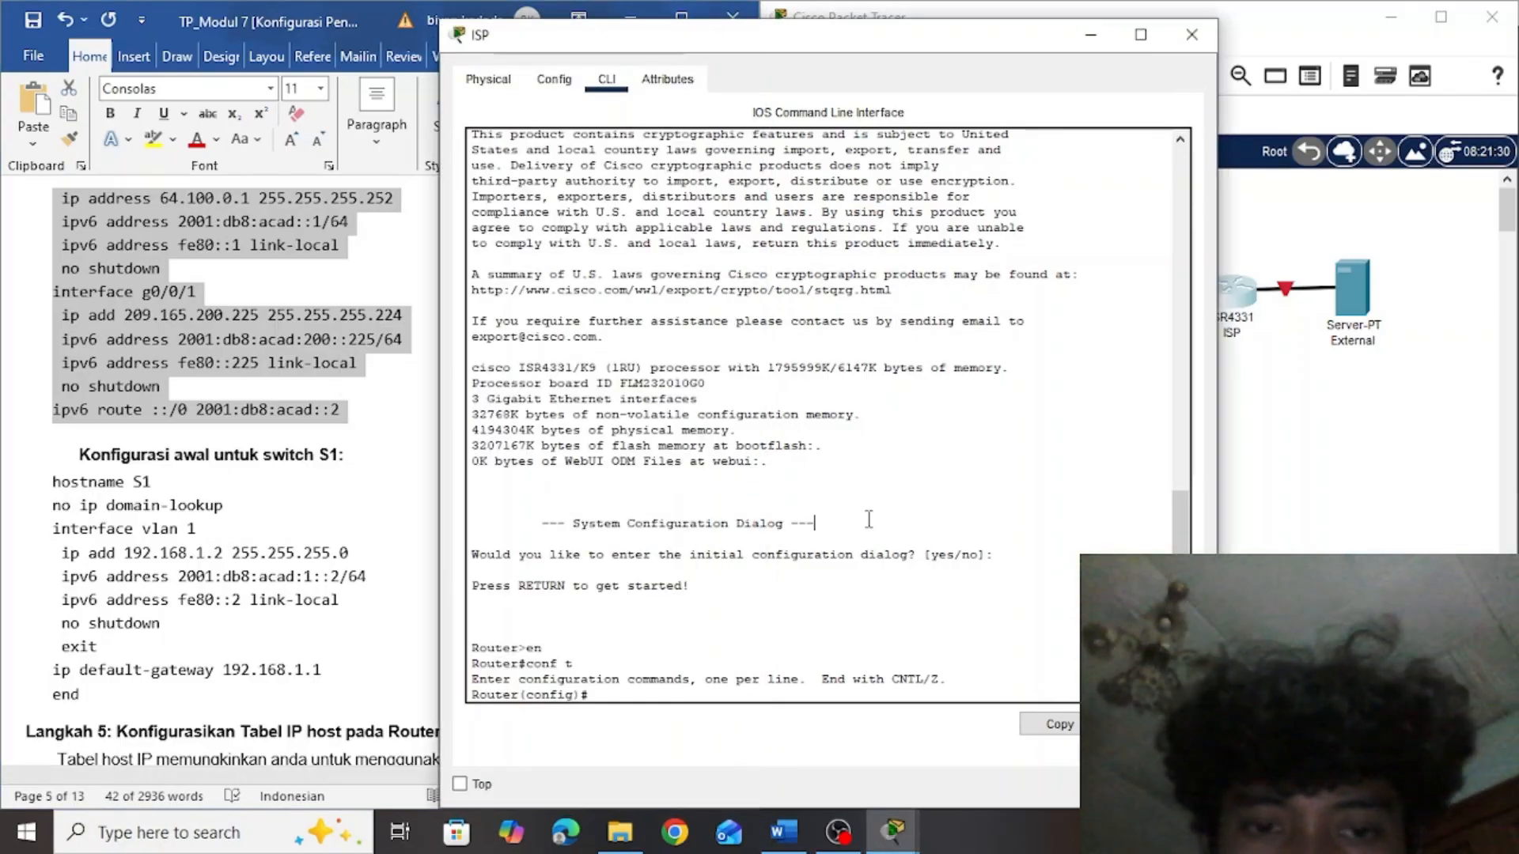
right_click(619, 692)
click(661, 735)
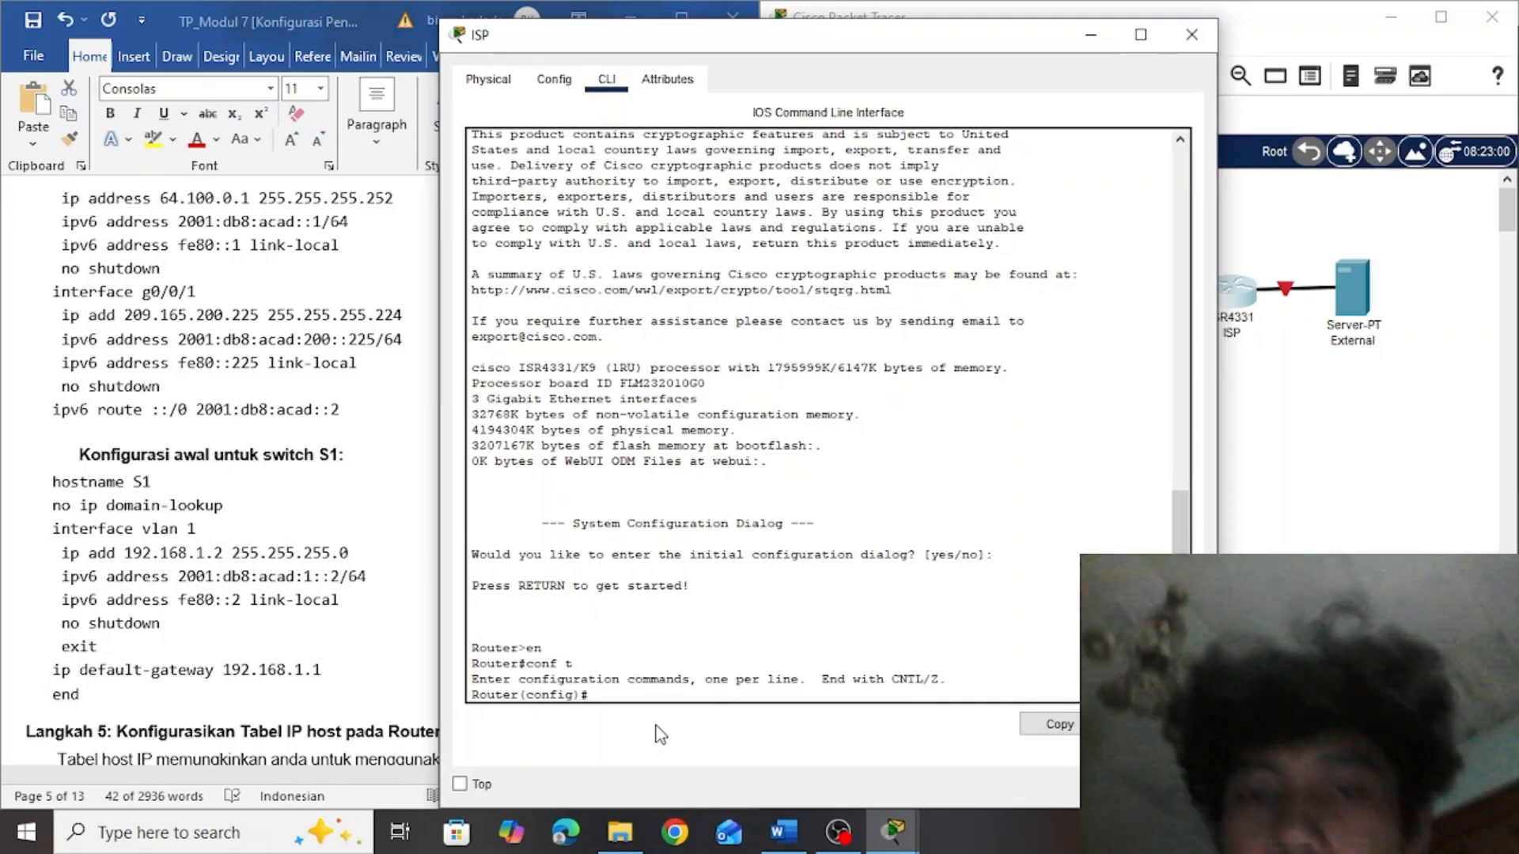
key(ctrl+v)
key(Return)
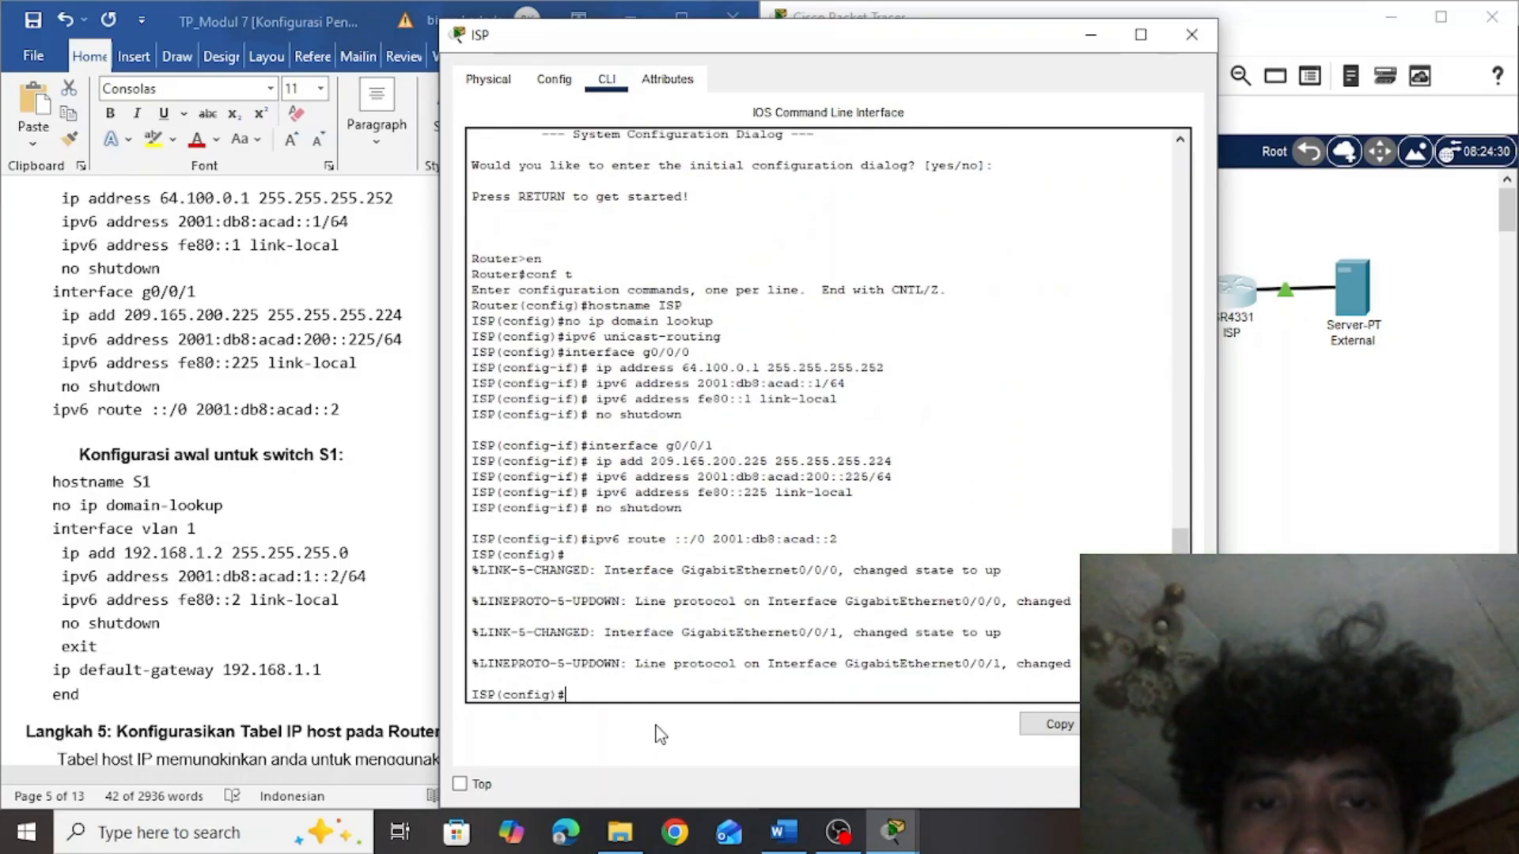
Leave ISP's configuration mode, save its running-config to startup-config with the default destination filename, and close the router's window
text(exit)
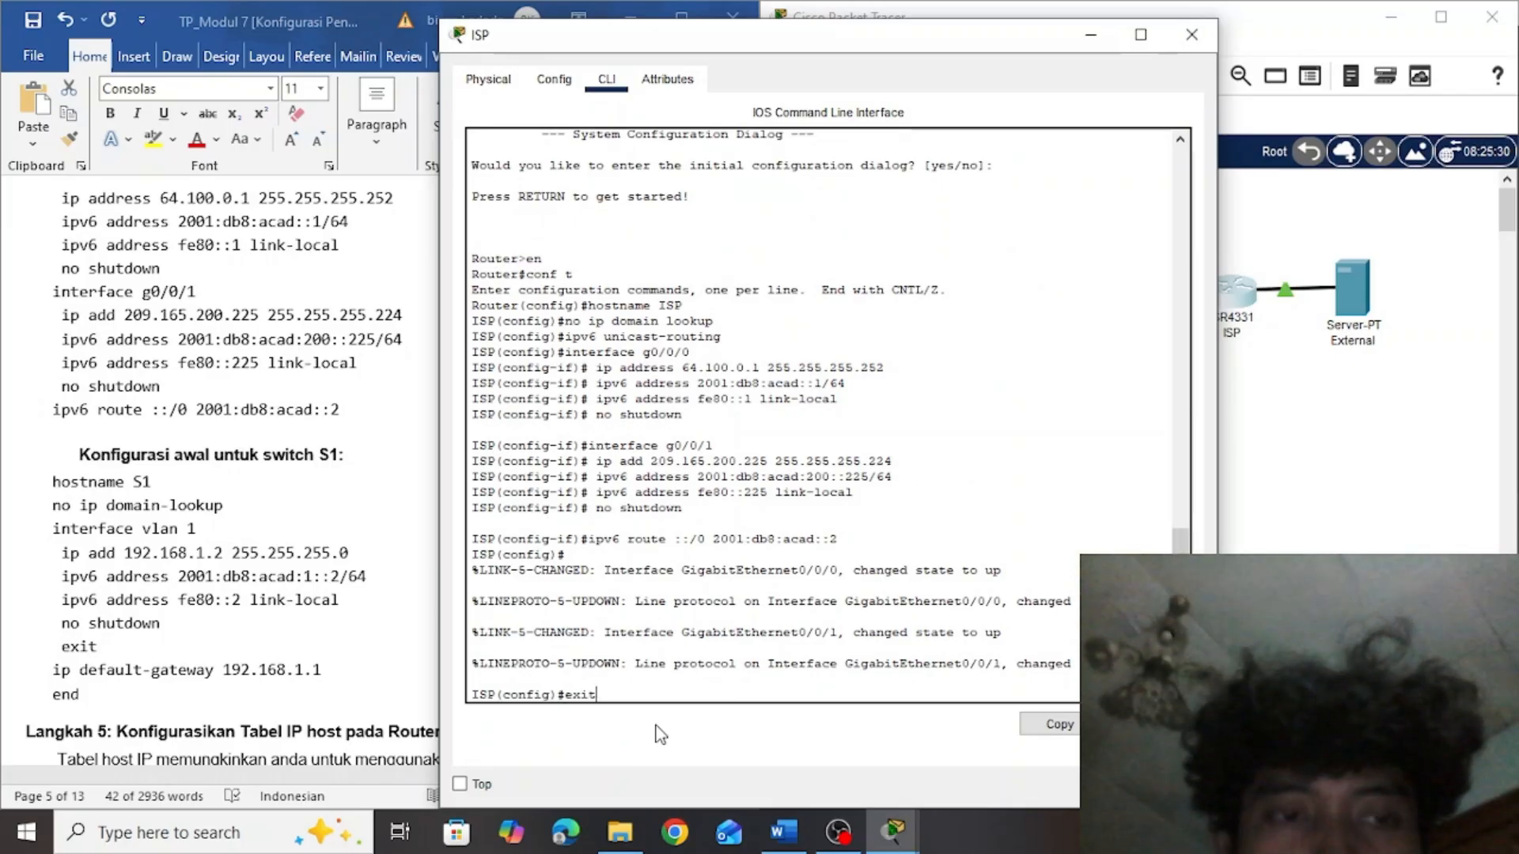
key(Return)
key(Return)
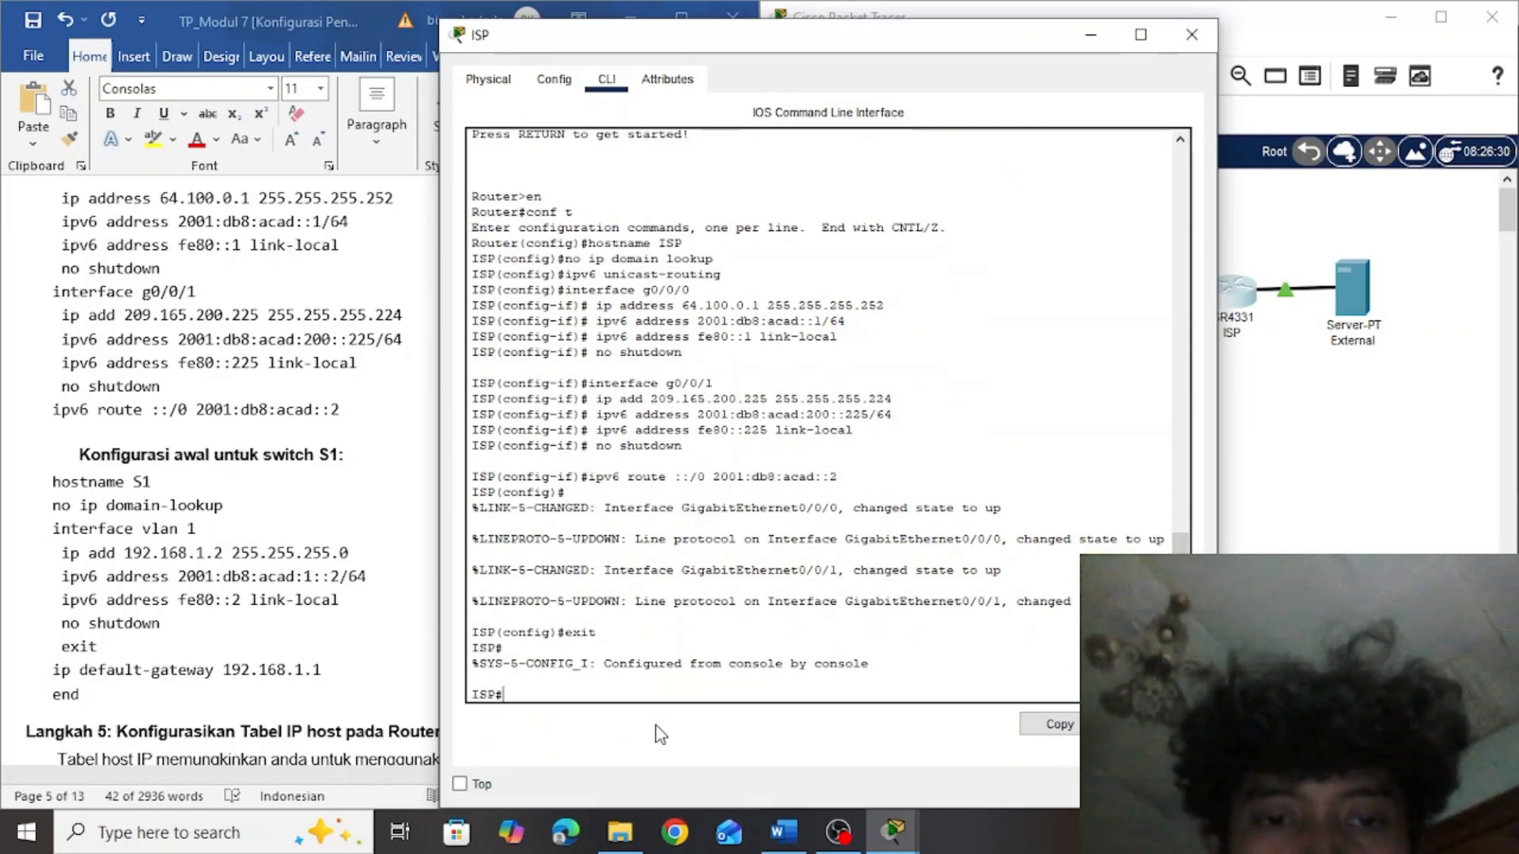
text(copy)
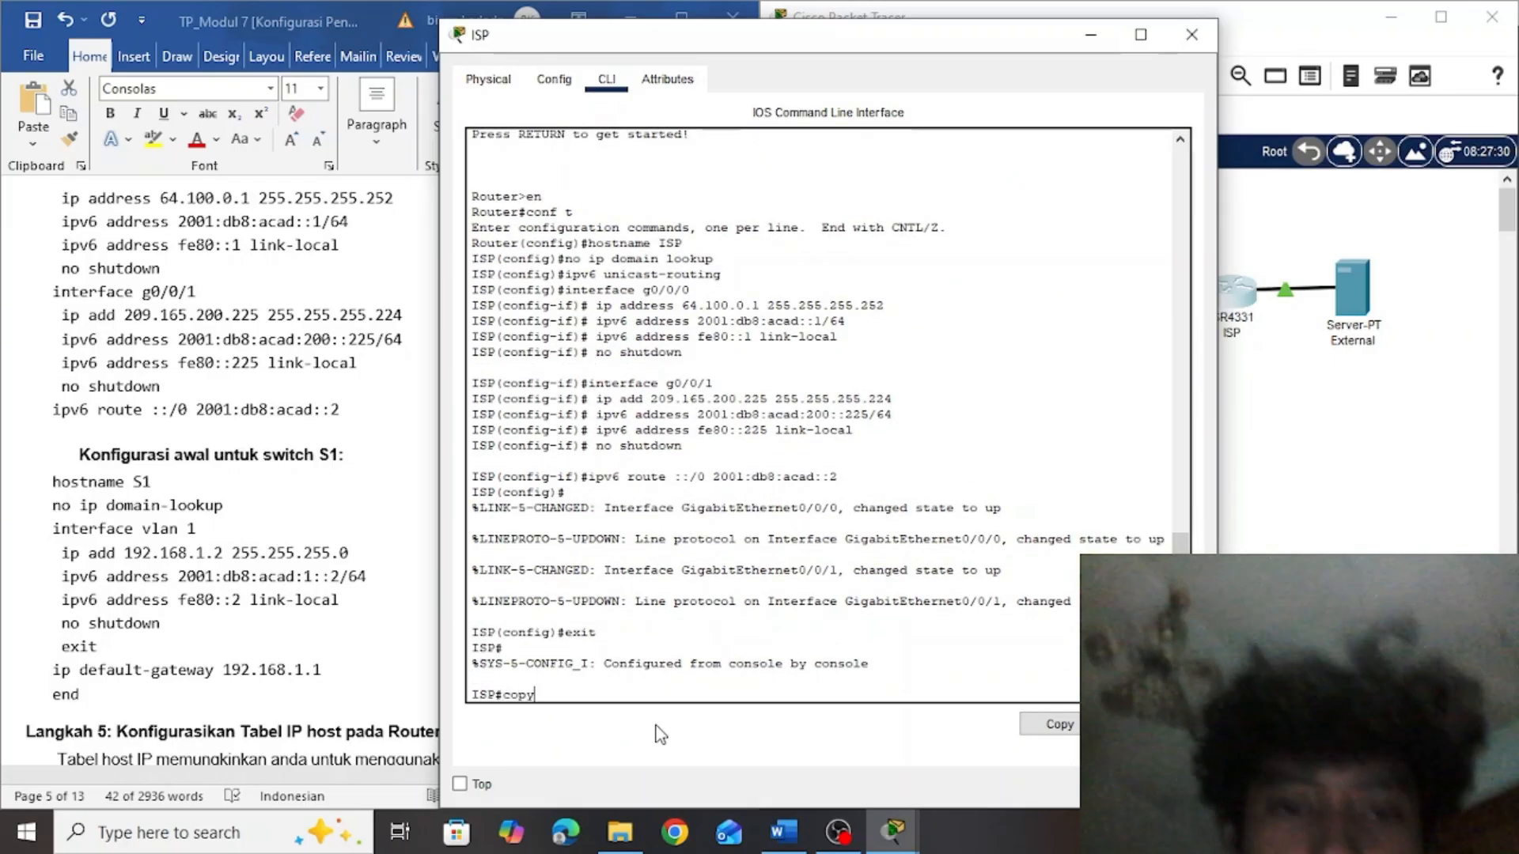
text( runn)
key(Tab)
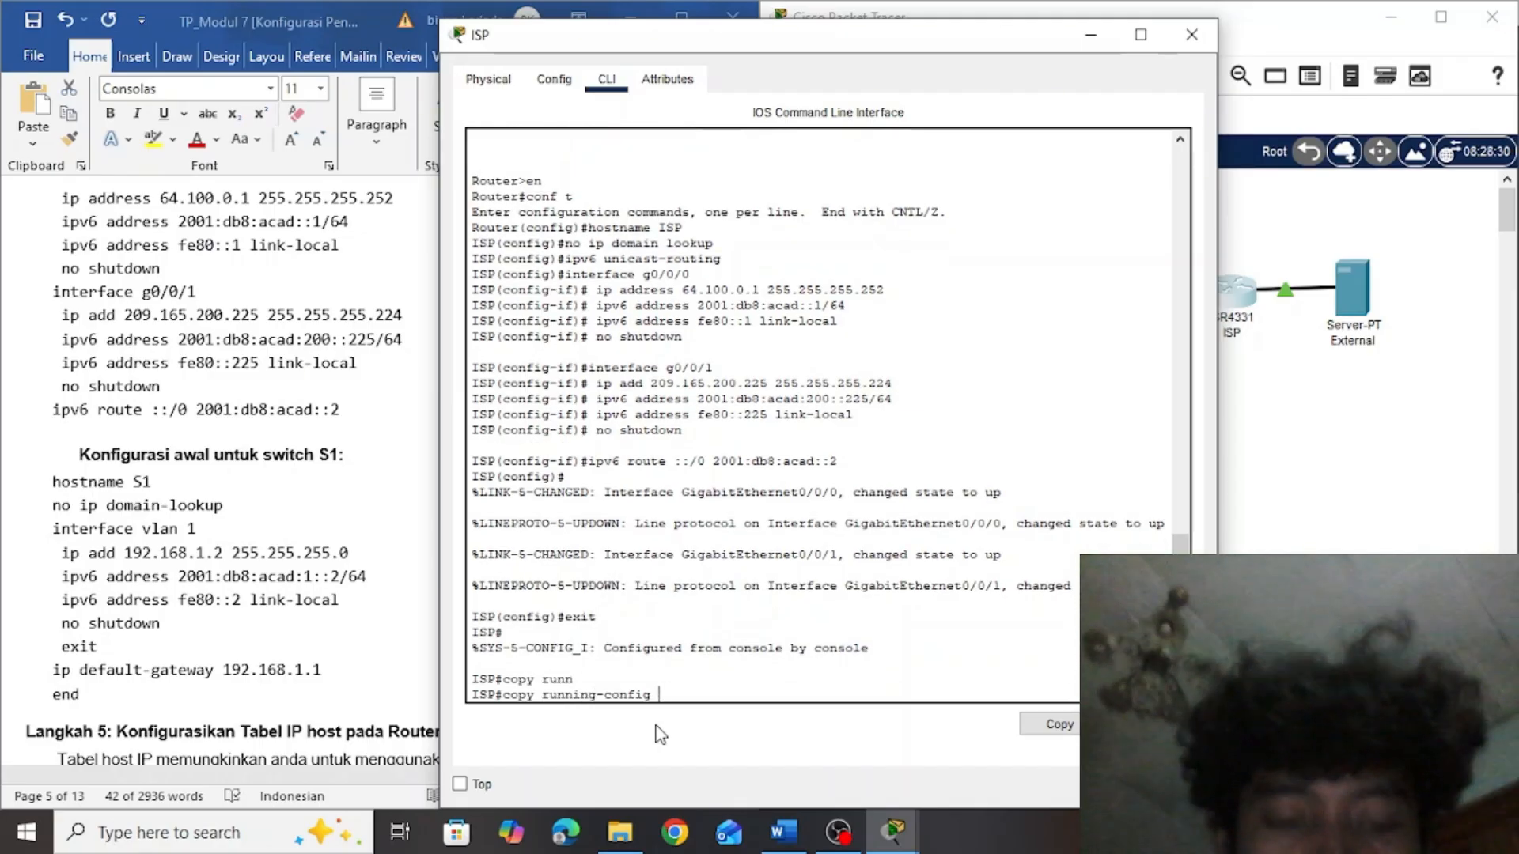
text(start)
key(Tab)
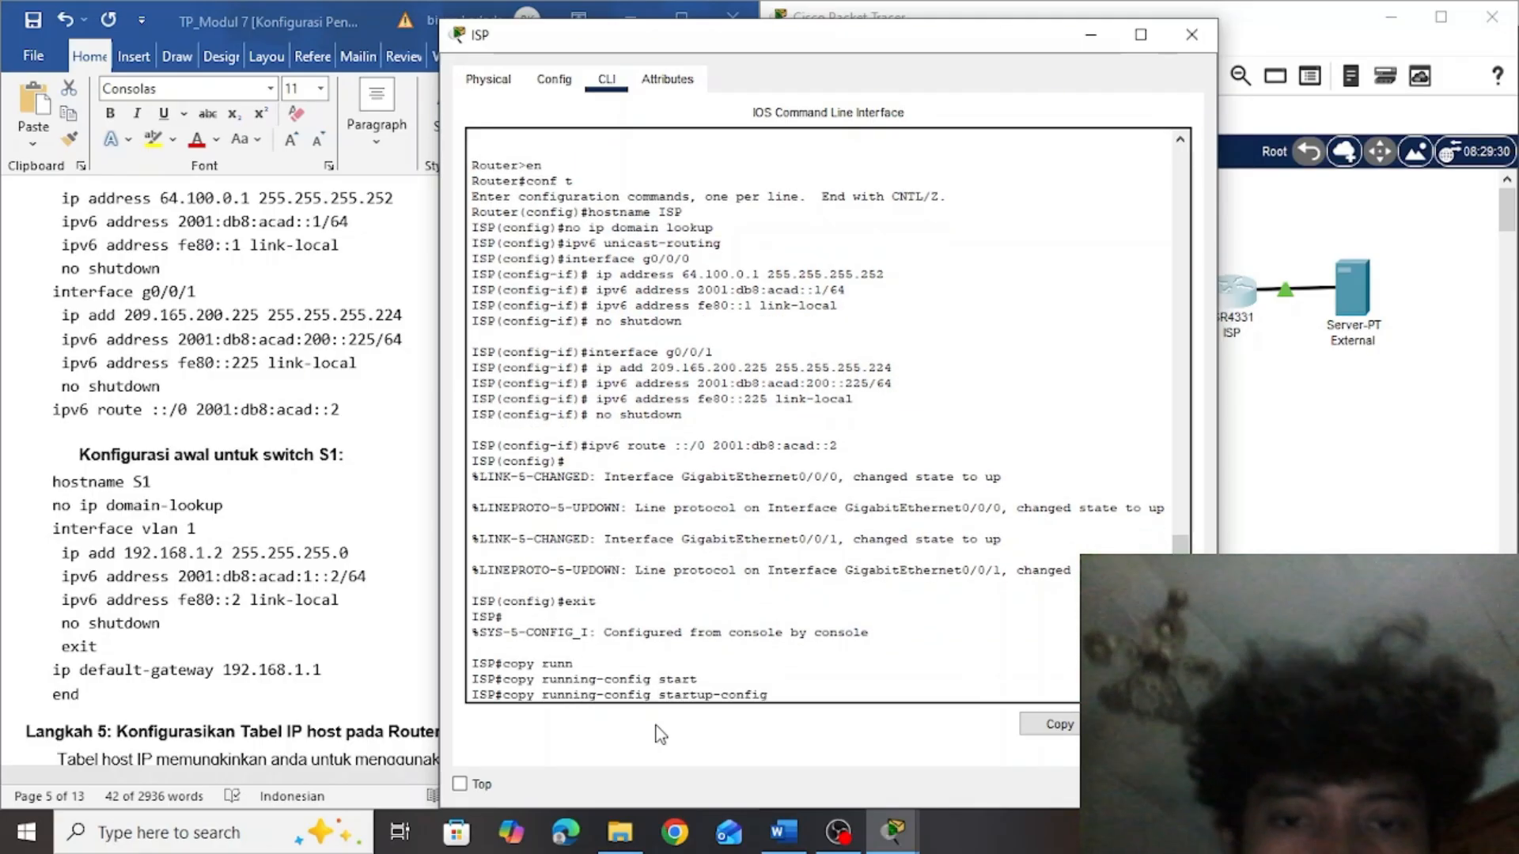
key(Return)
key(Return)
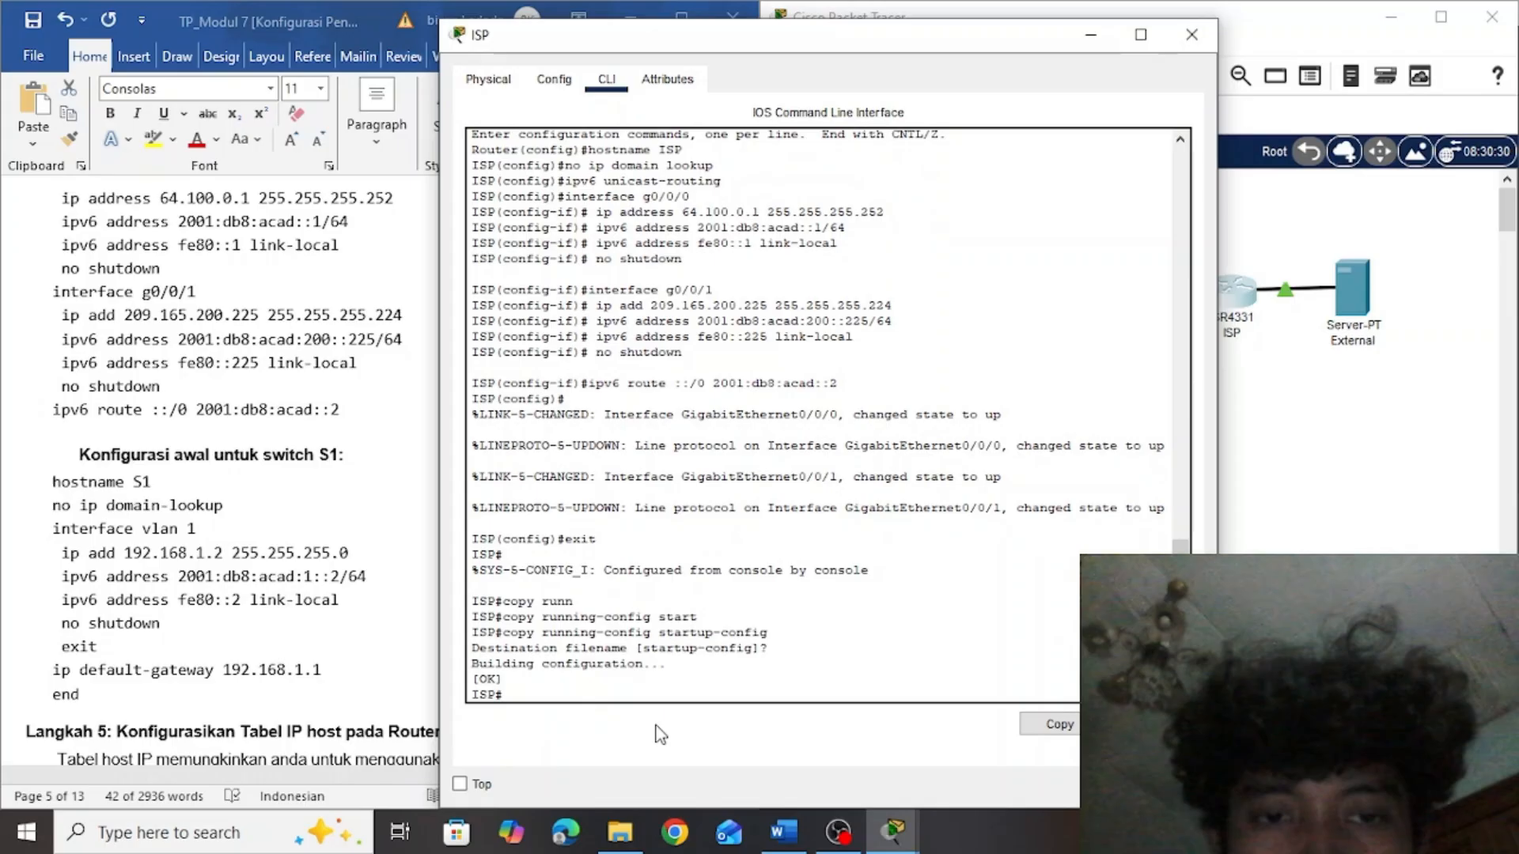
click(1179, 36)
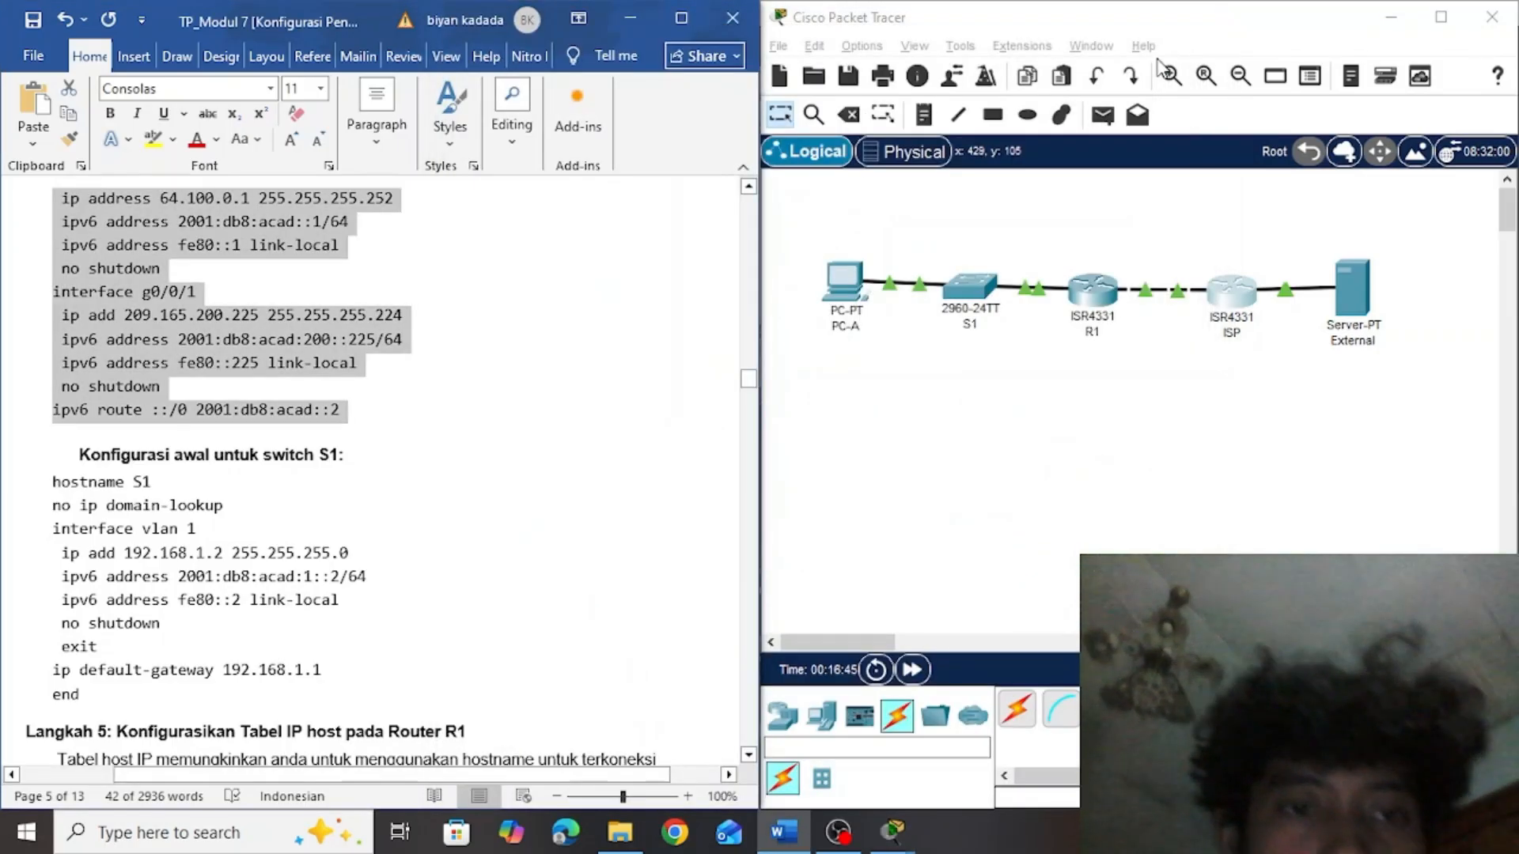
Open switch S1's command line and bring it into global configuration mode
click(592, 427)
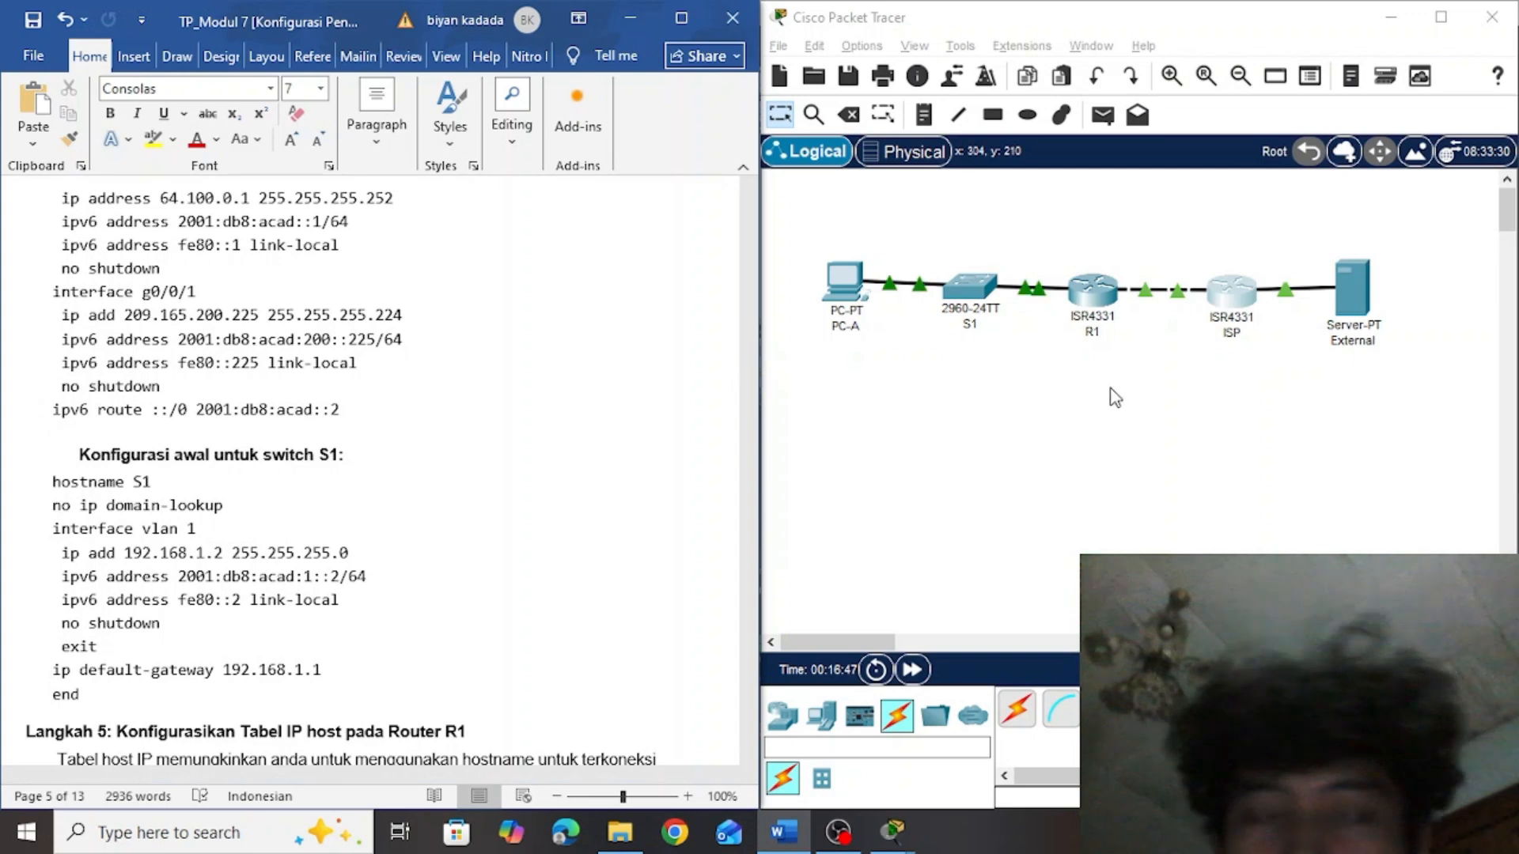
click(968, 304)
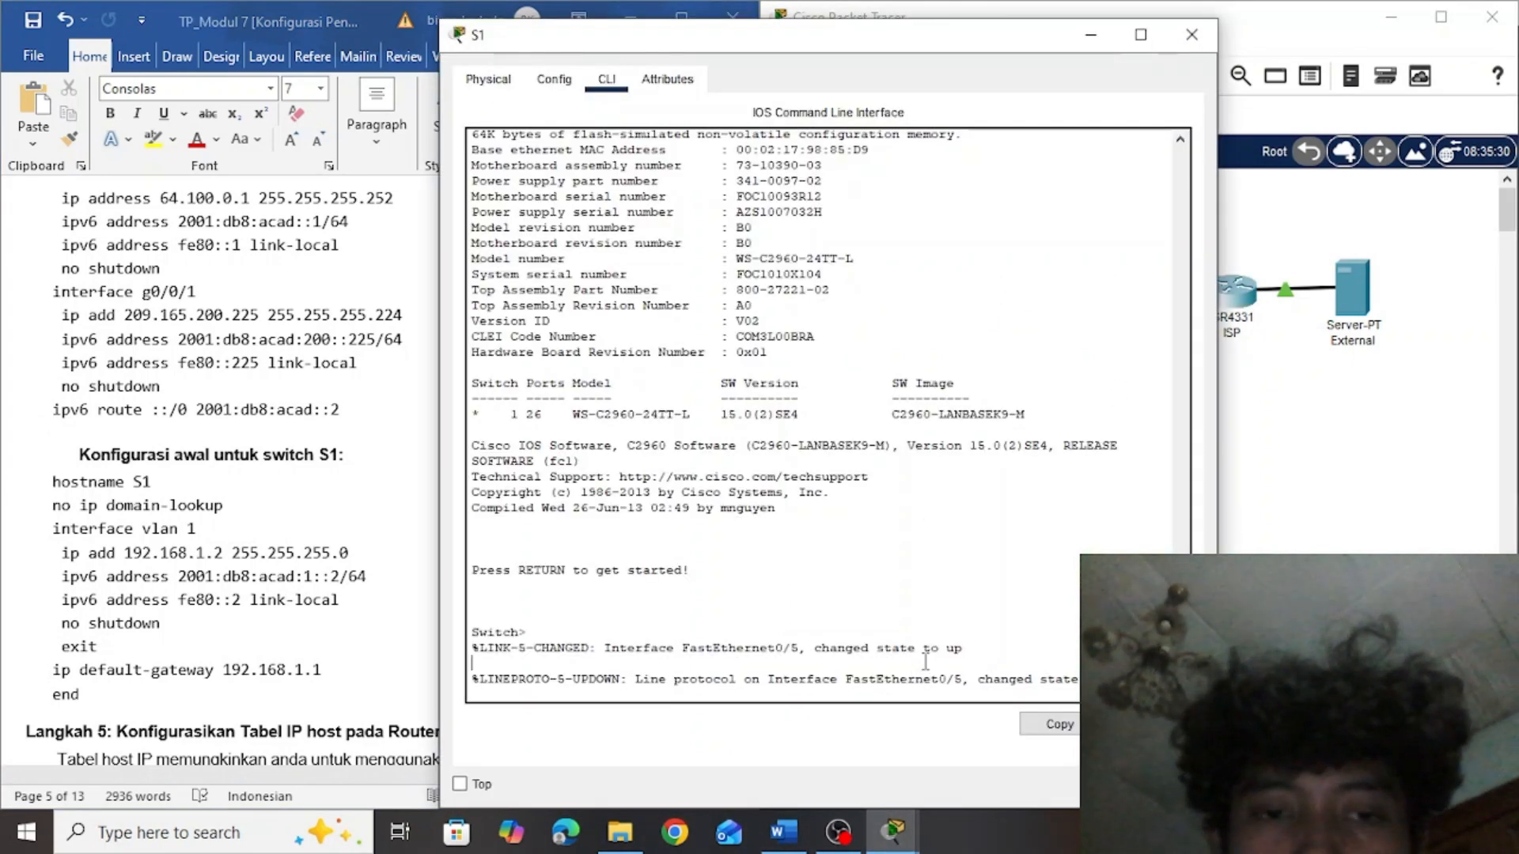
key(Return)
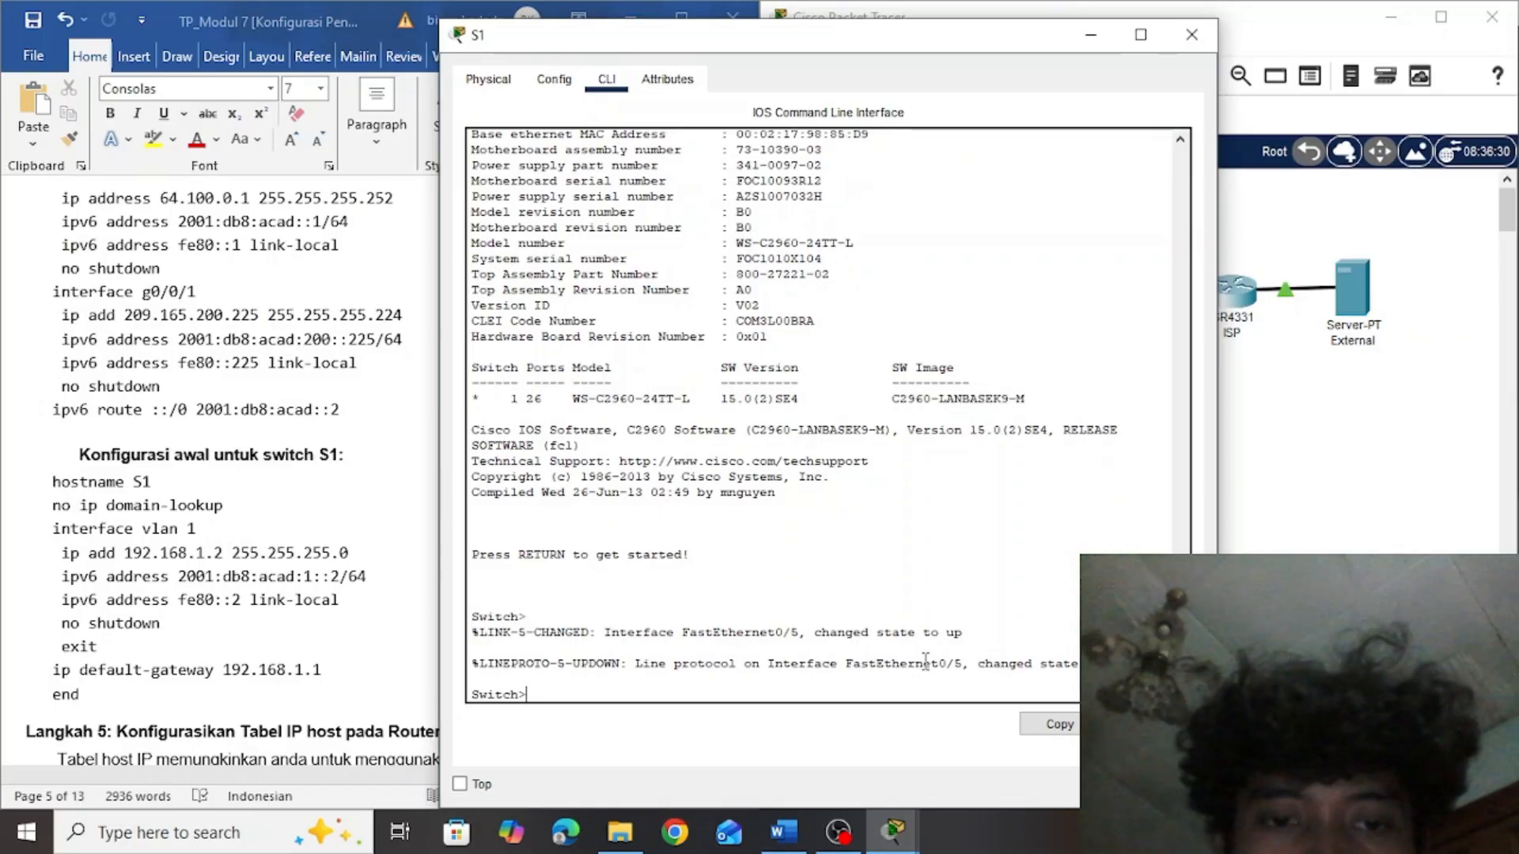
text(en)
key(Return)
text(con)
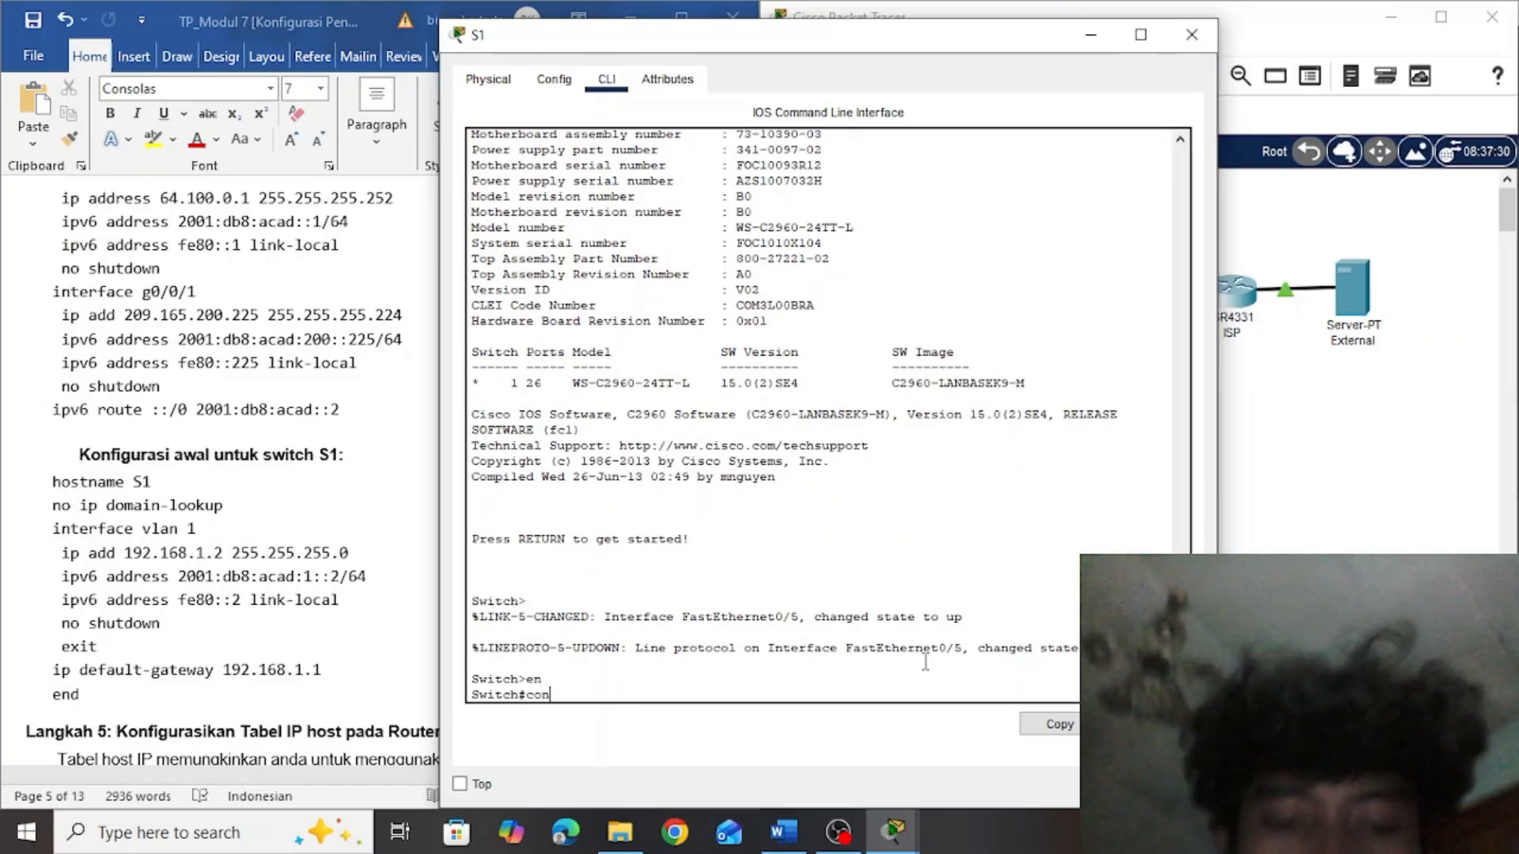
text(f t)
key(Return)
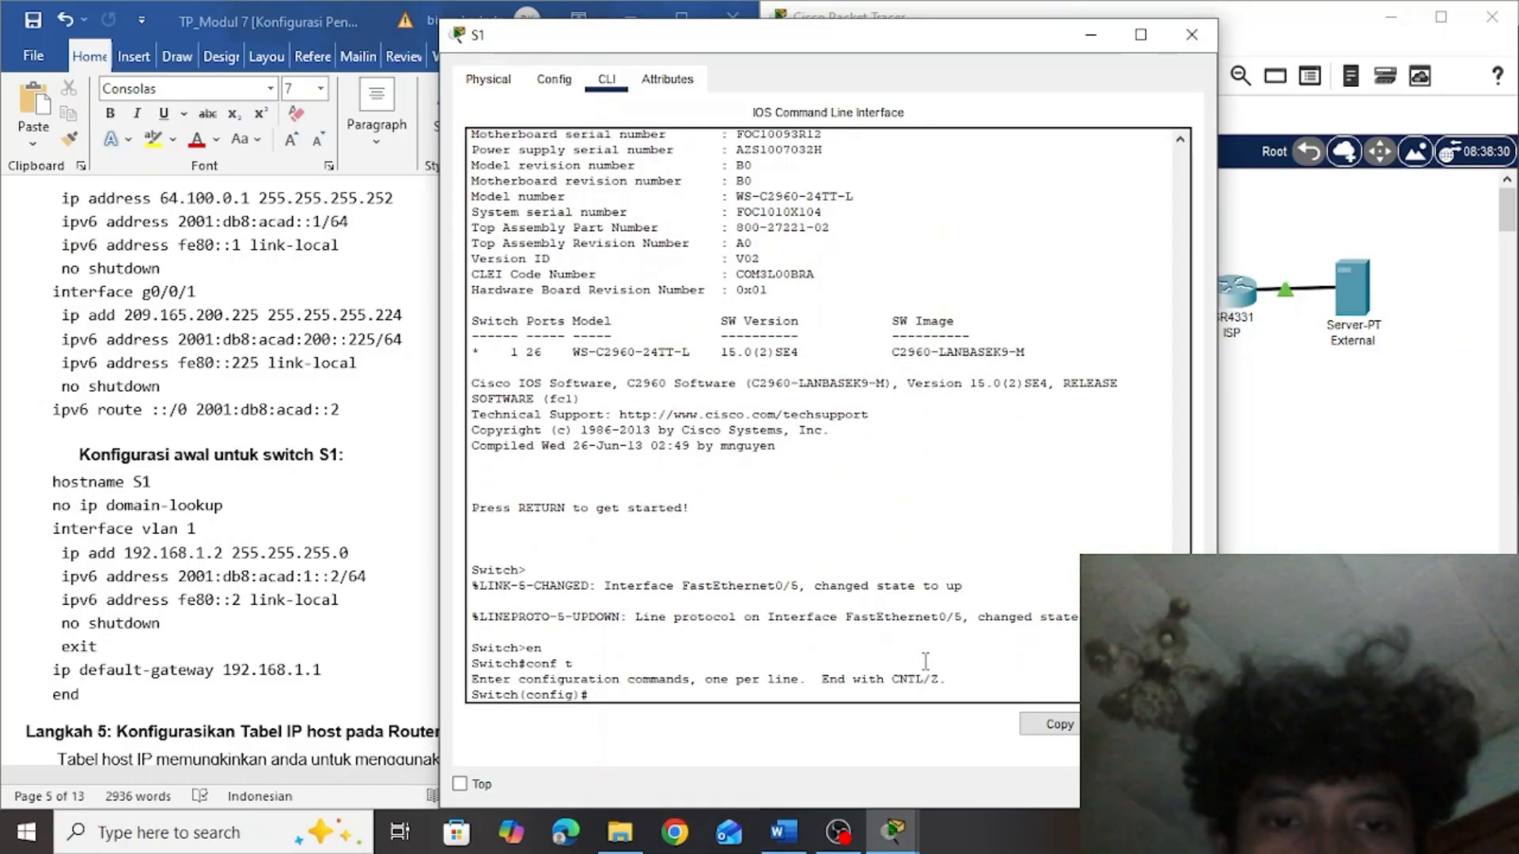
Copy the whole initial configuration block for switch S1, from hostname S1 to end, from the Word assignment into S1's command line
click(226, 568)
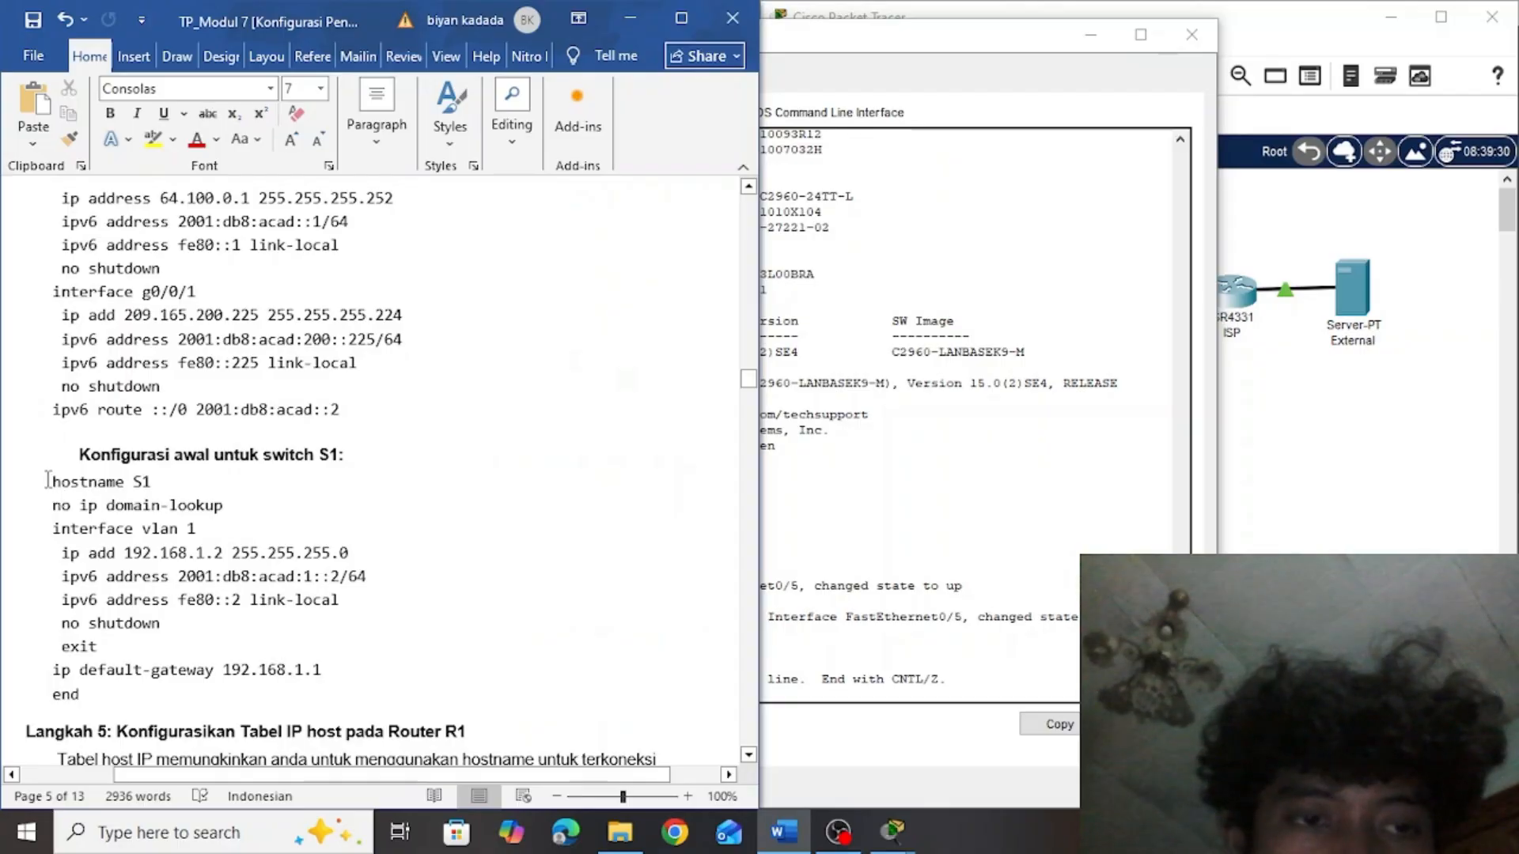
drag(47, 480, 272, 699)
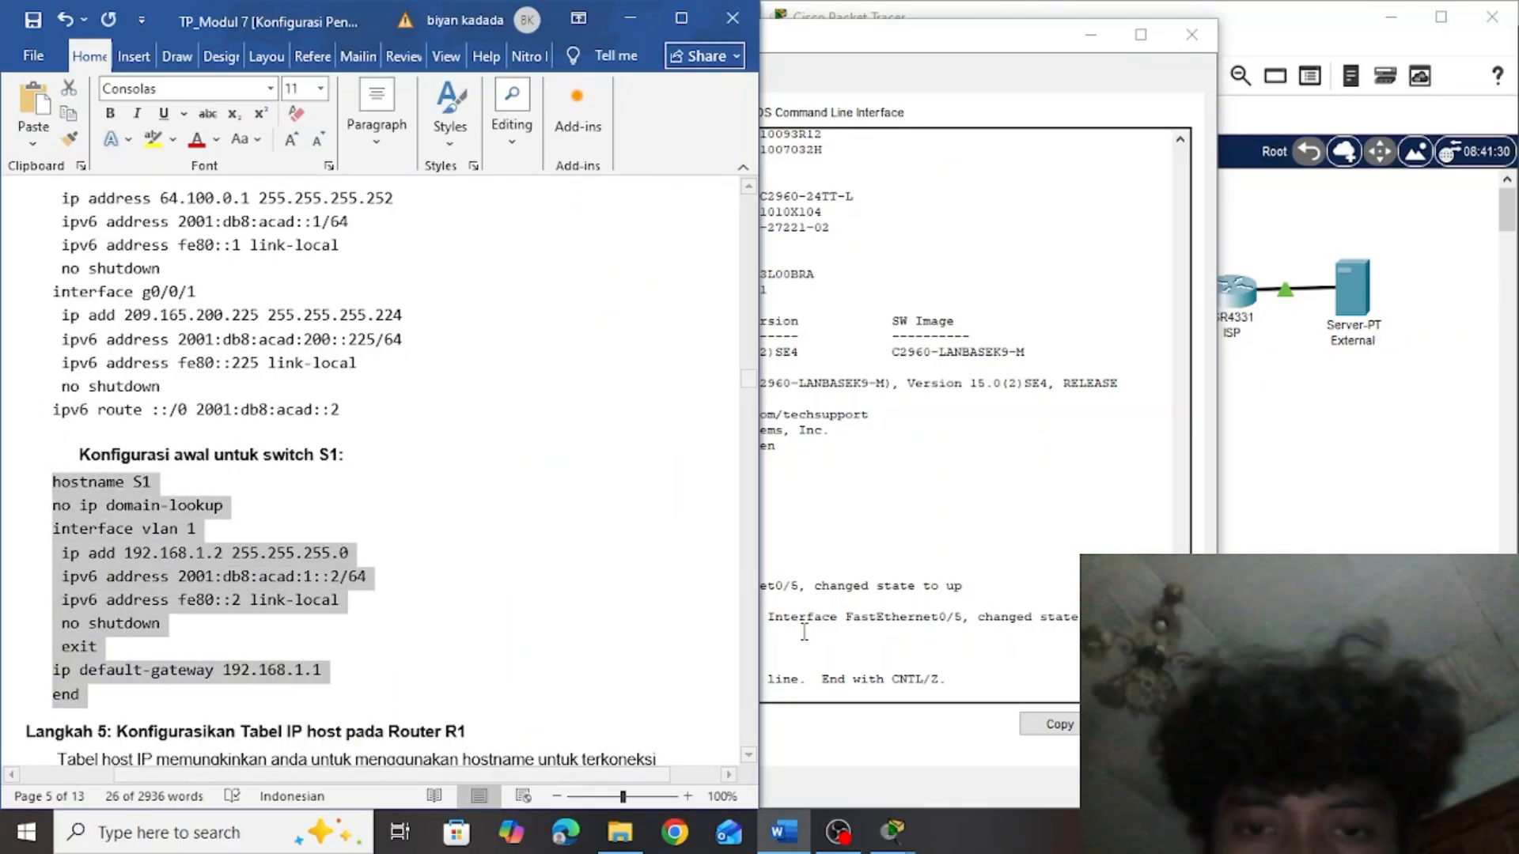
click(804, 632)
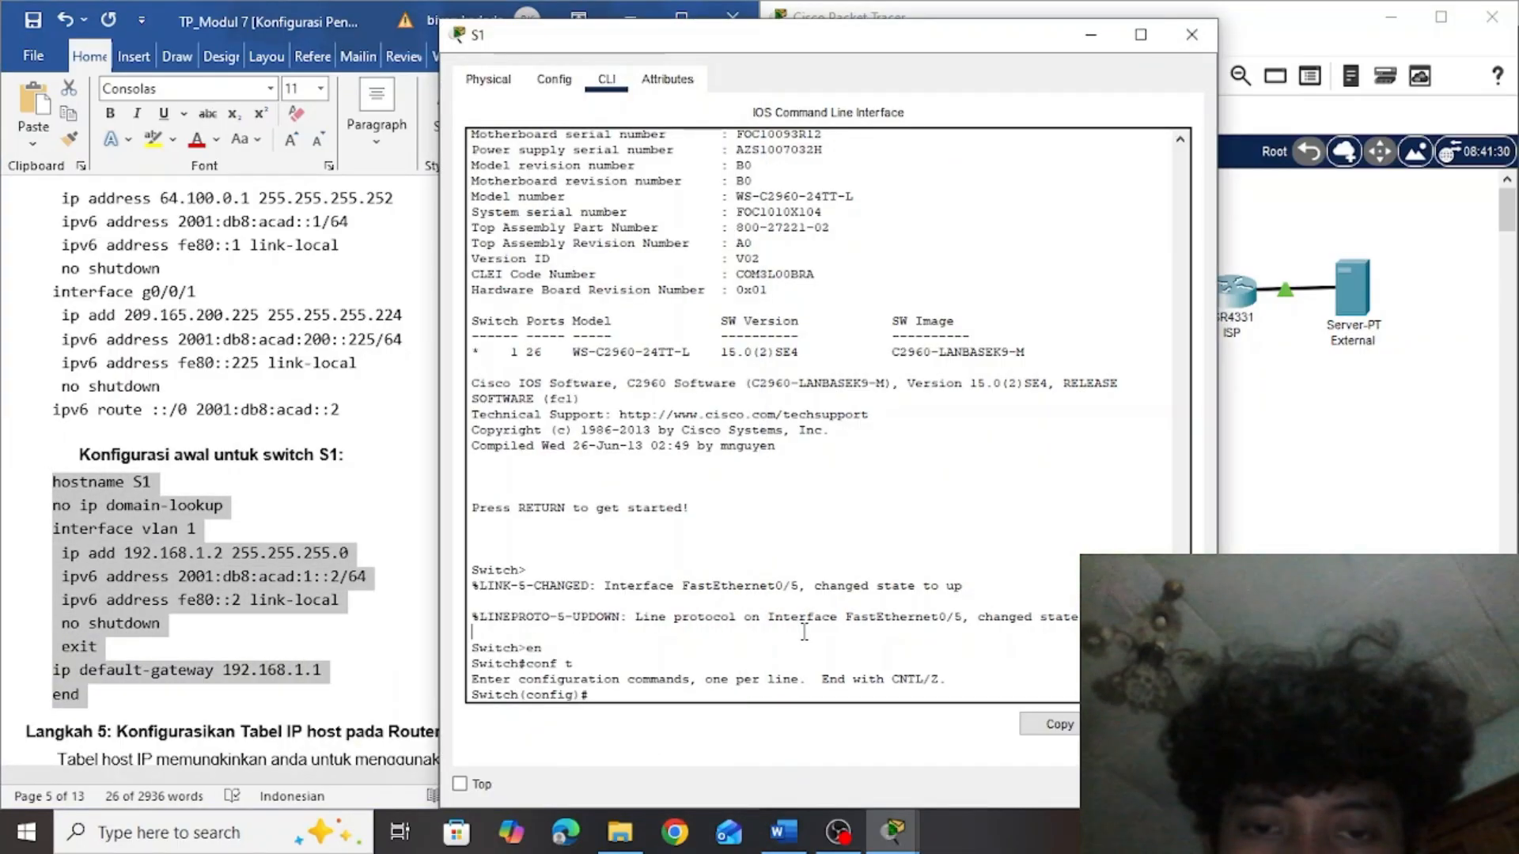
right_click(694, 696)
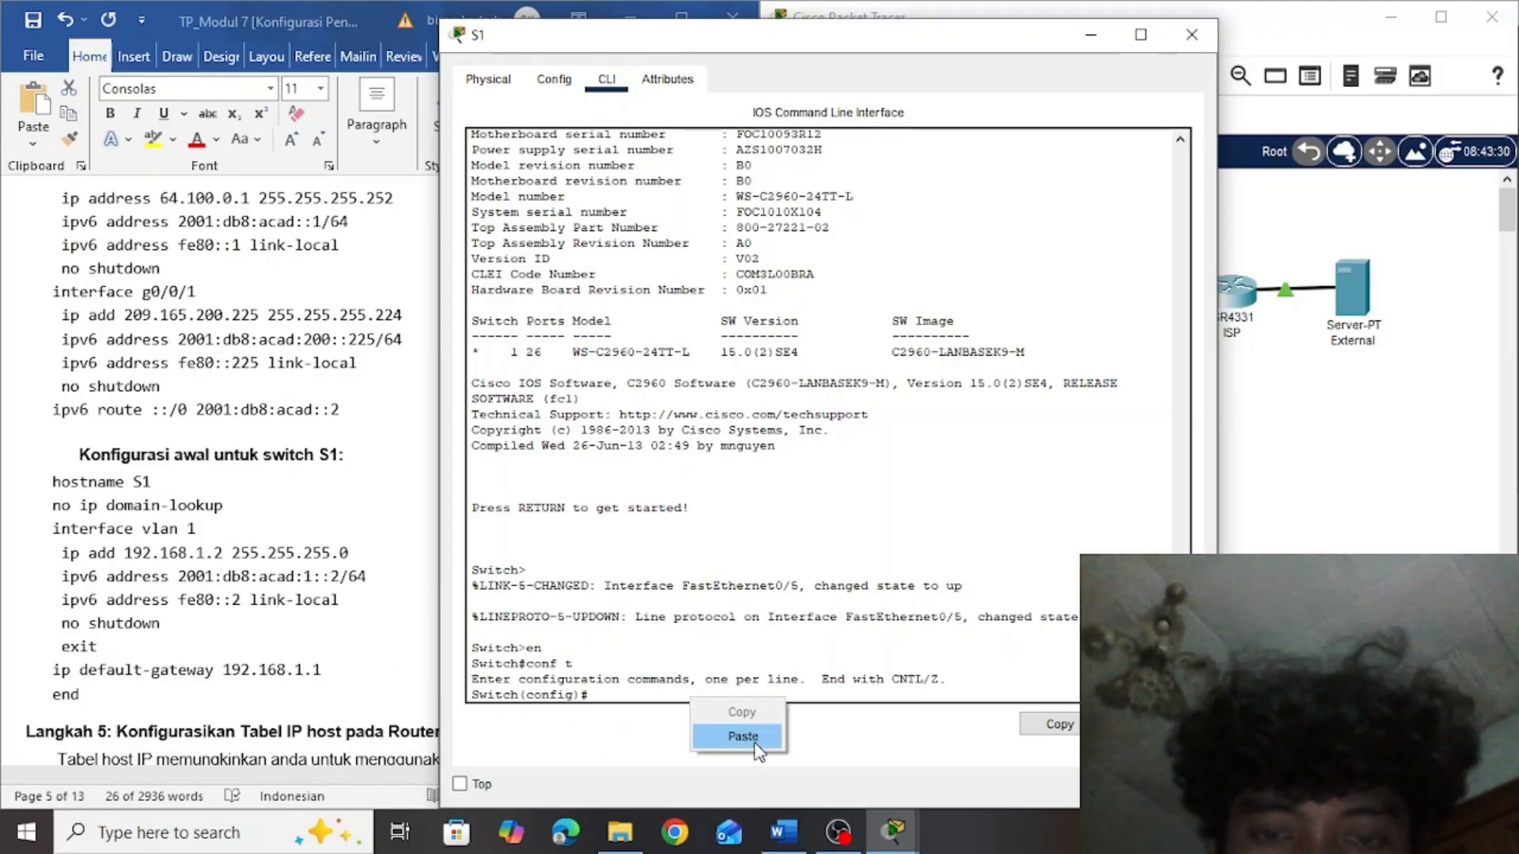
click(747, 737)
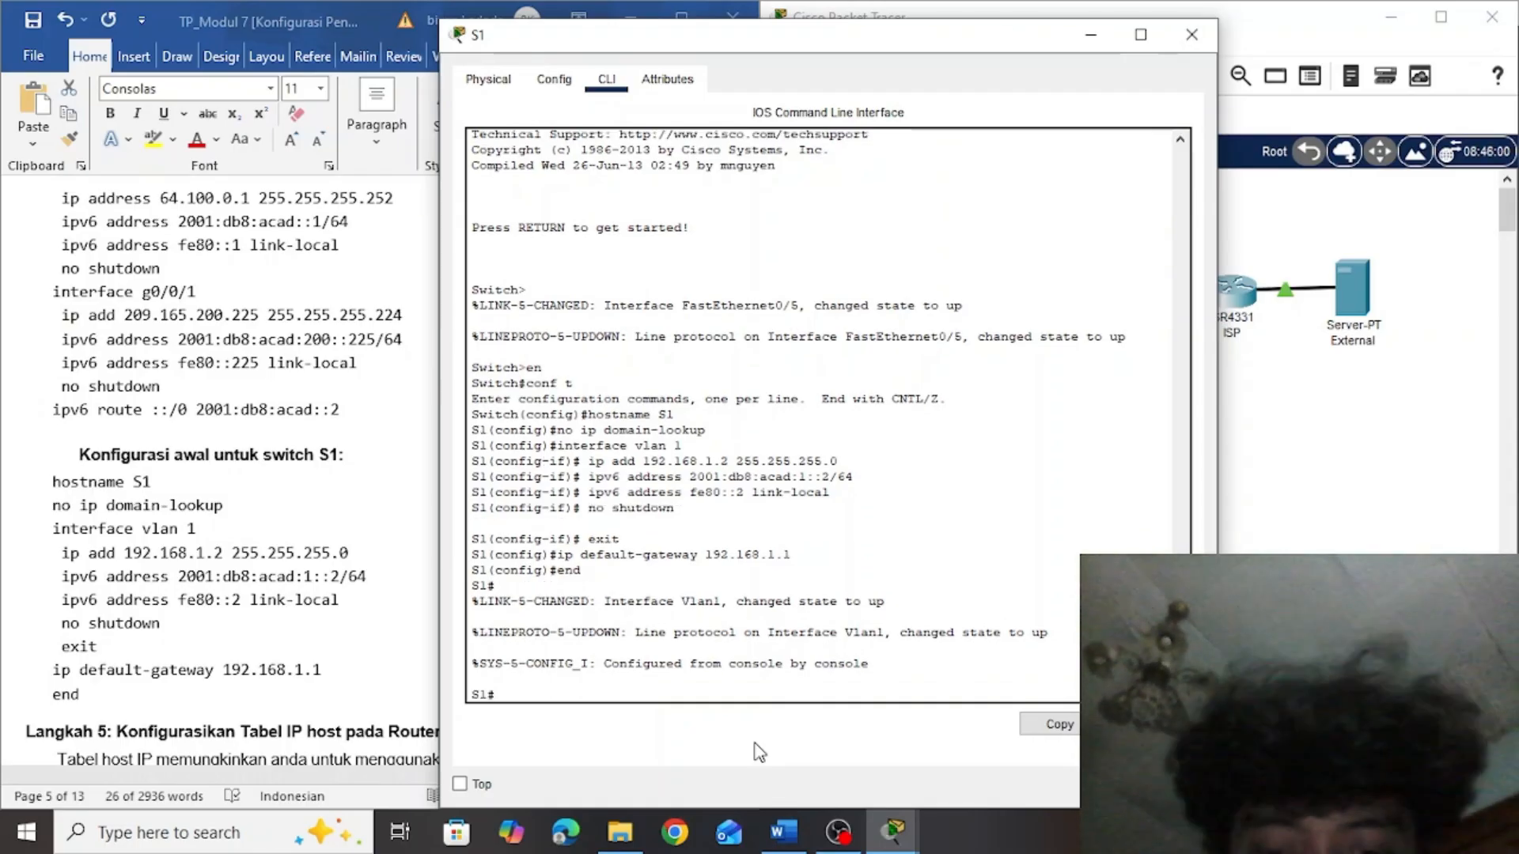
Save switch S1's running-config to startup-config with the default destination filename and close the switch's window
text(copy runn)
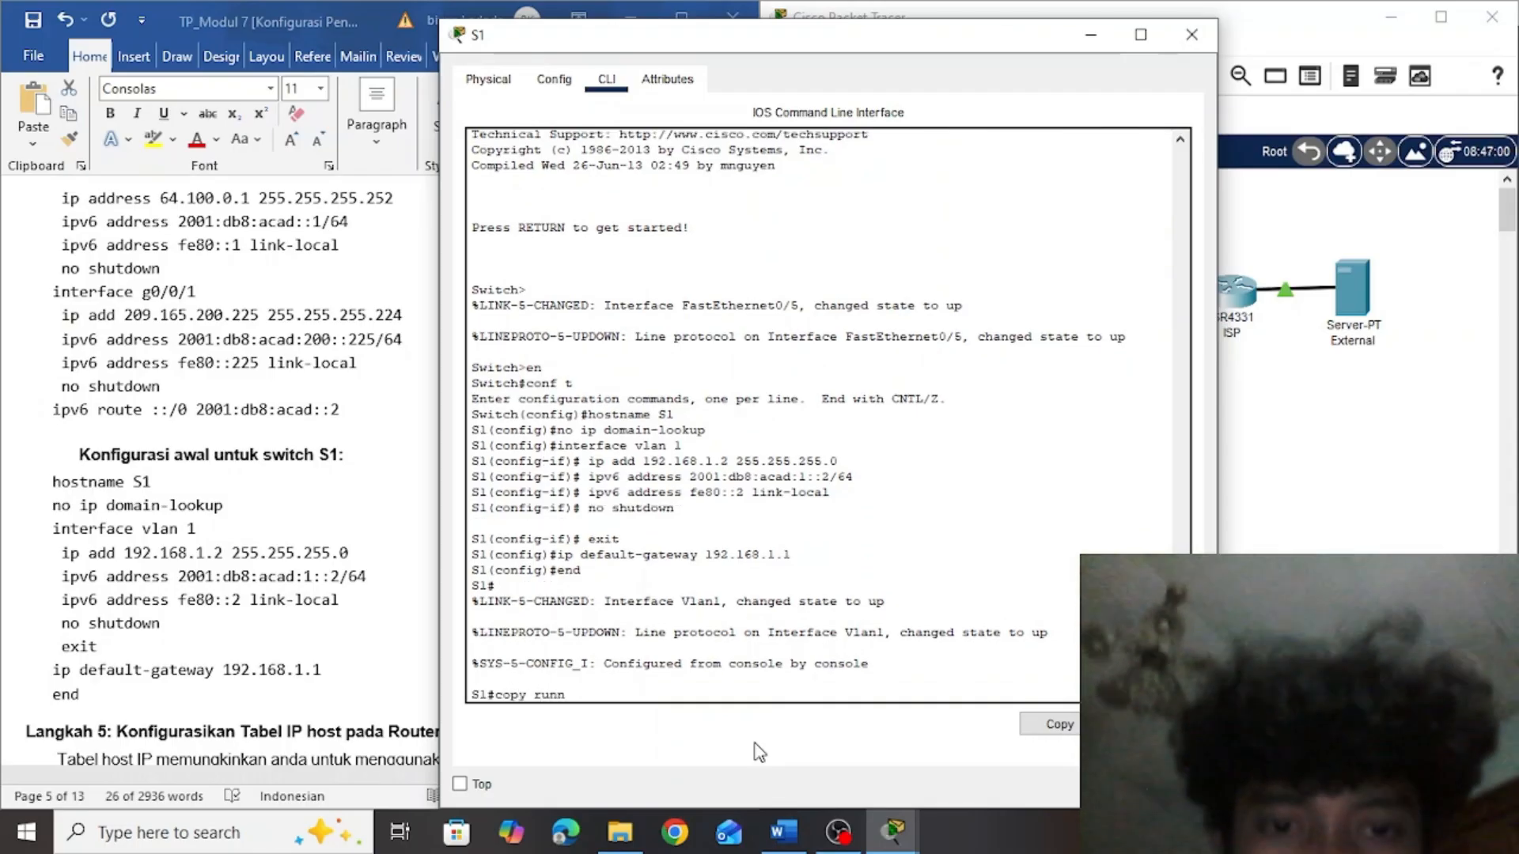
key(Tab)
text(sta)
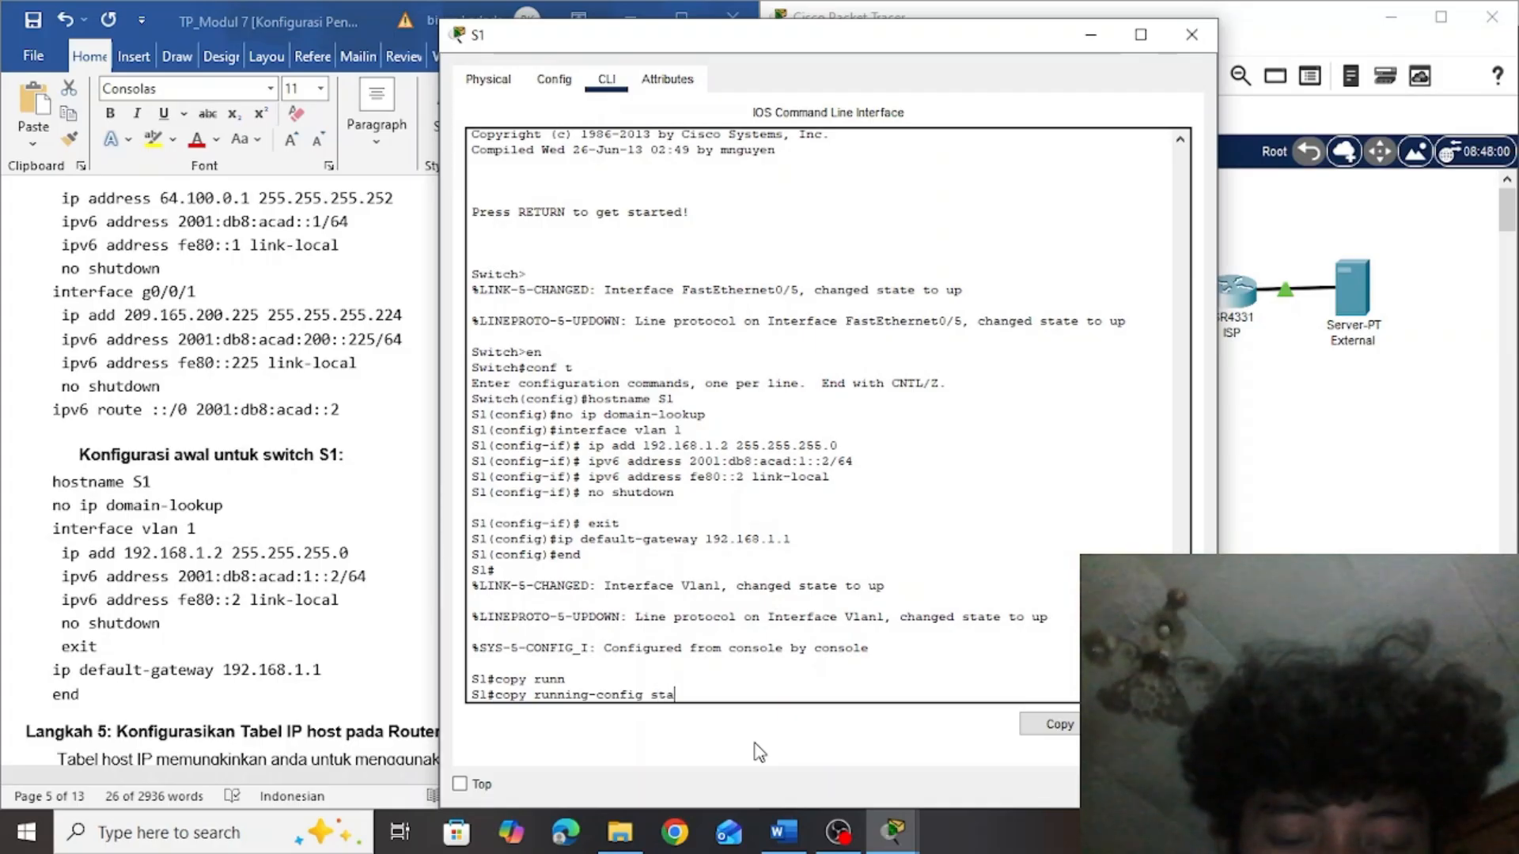
text(rt)
key(Tab)
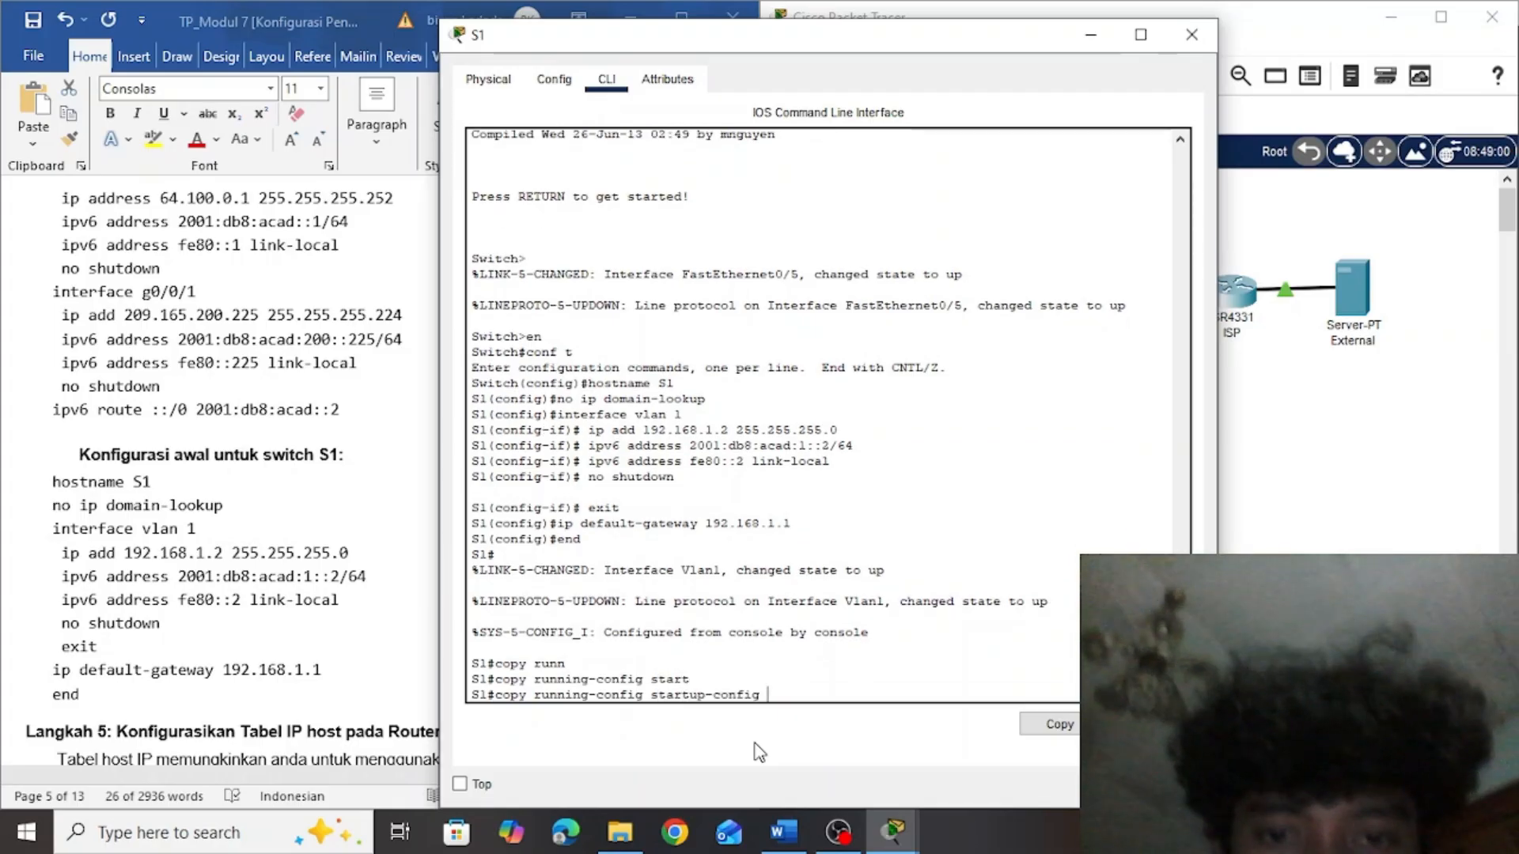
key(Return)
key(Return)
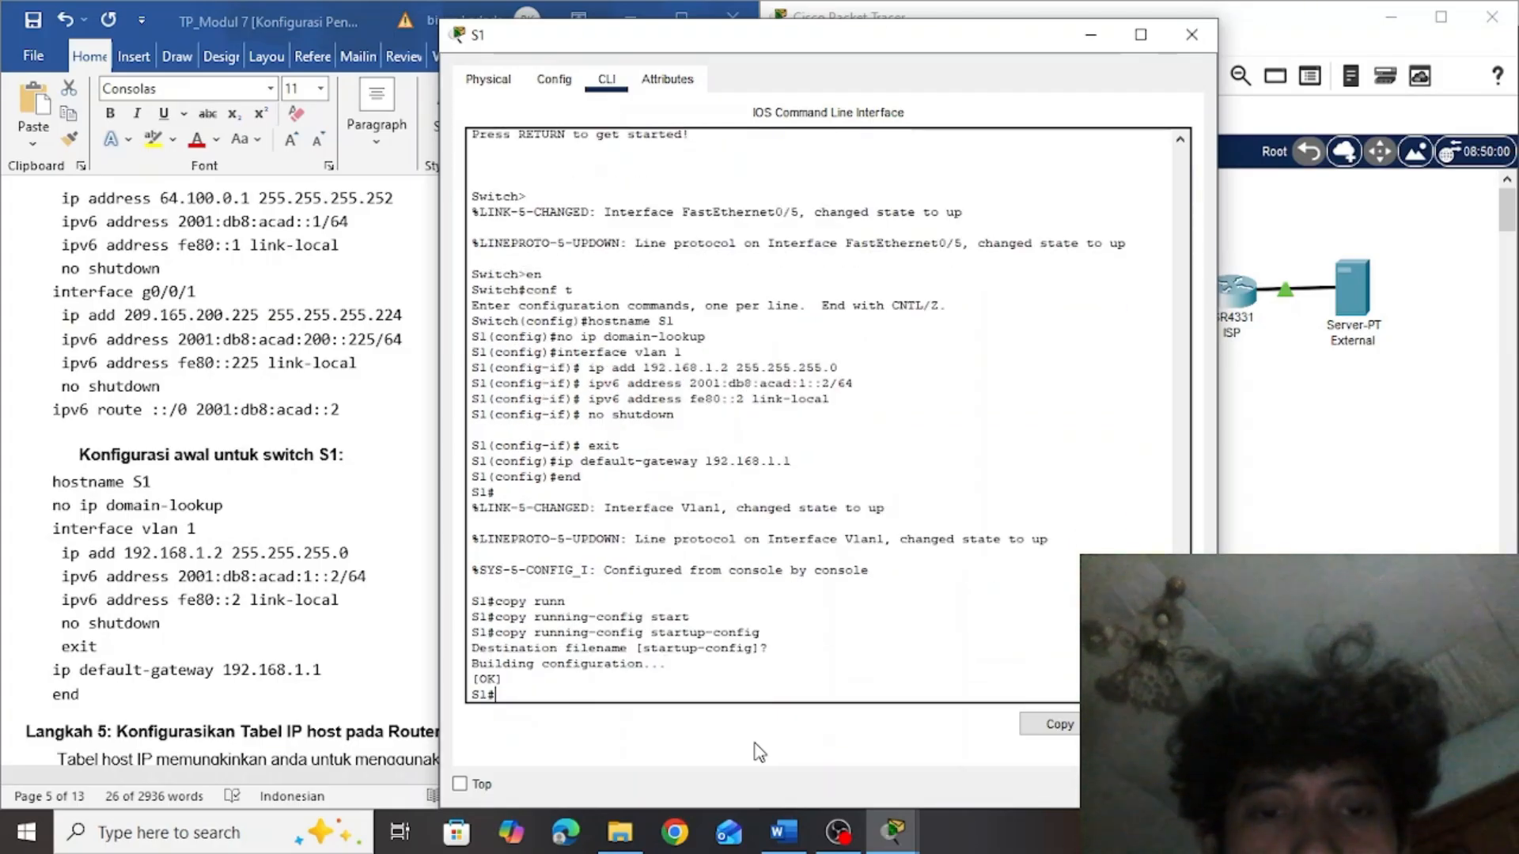
click(1193, 39)
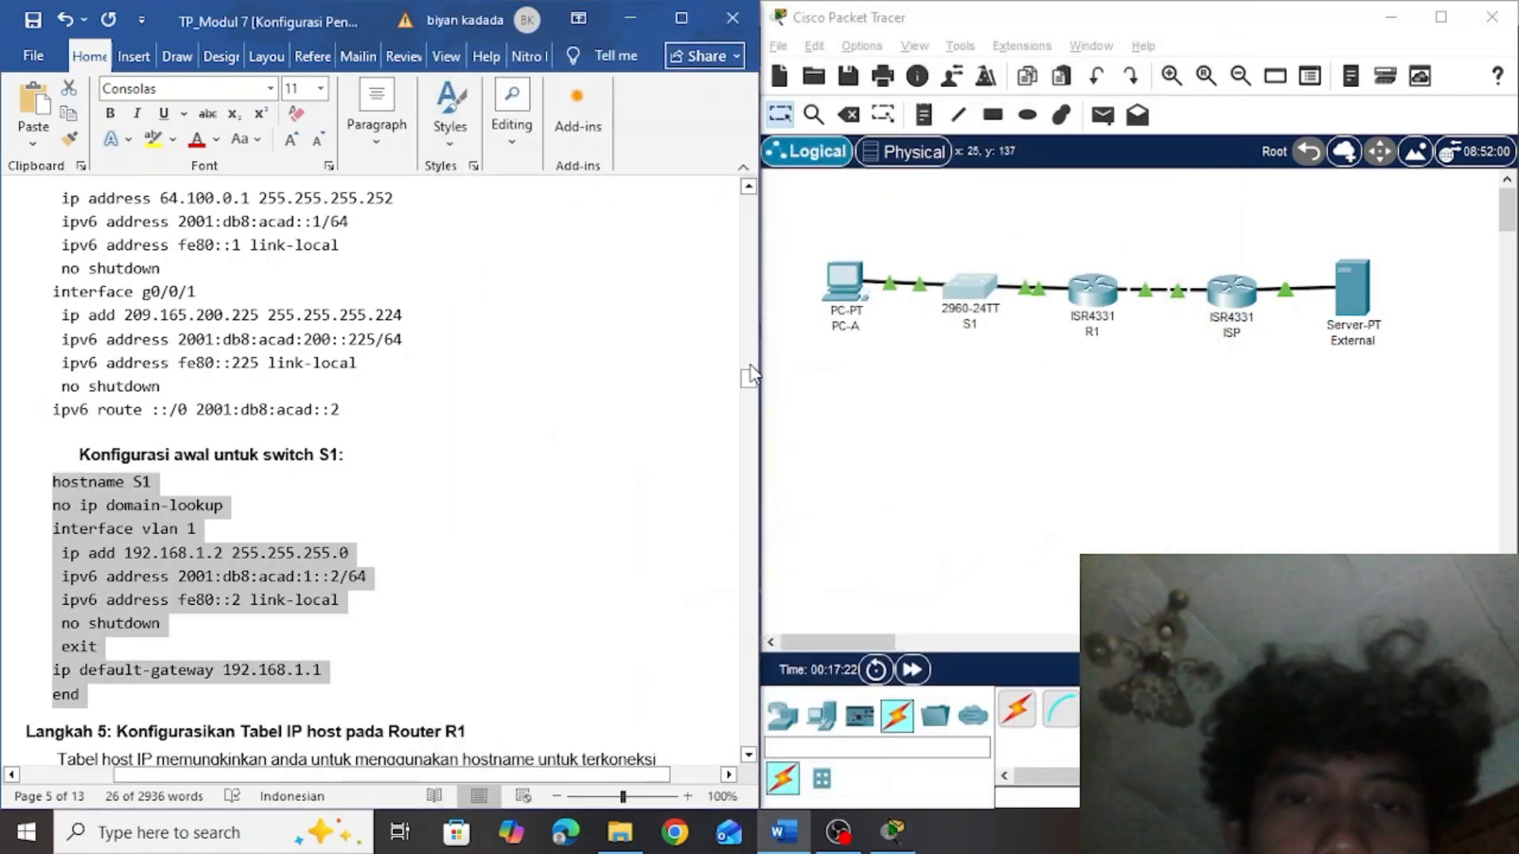
Copy the whole IP host table block under Langkah 5, from ip host Externalv4 to end, in the Word assignment
drag(755, 382, 736, 405)
click(644, 452)
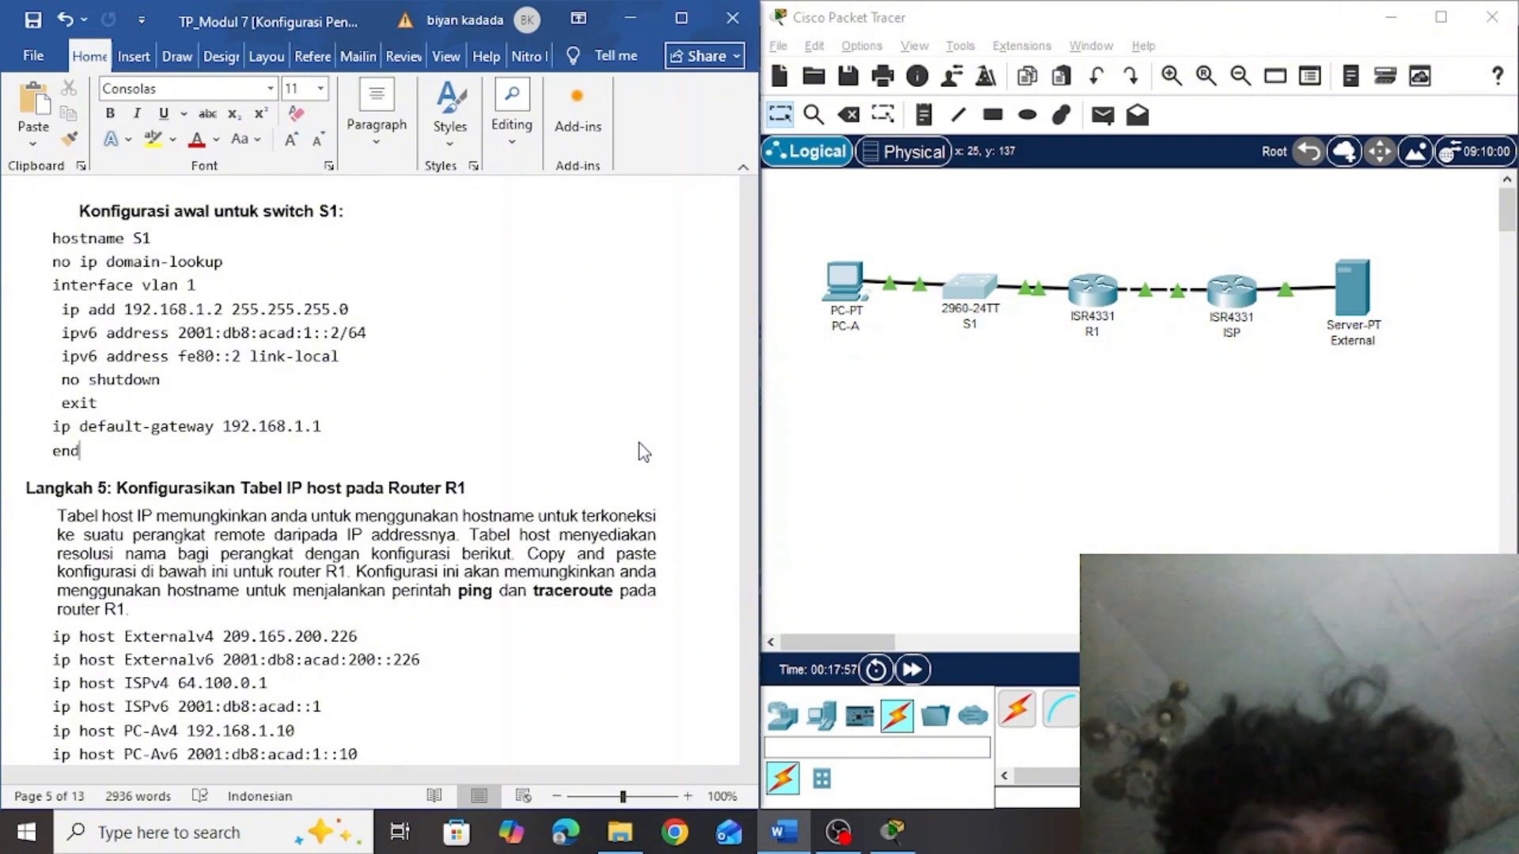
drag(749, 388, 749, 405)
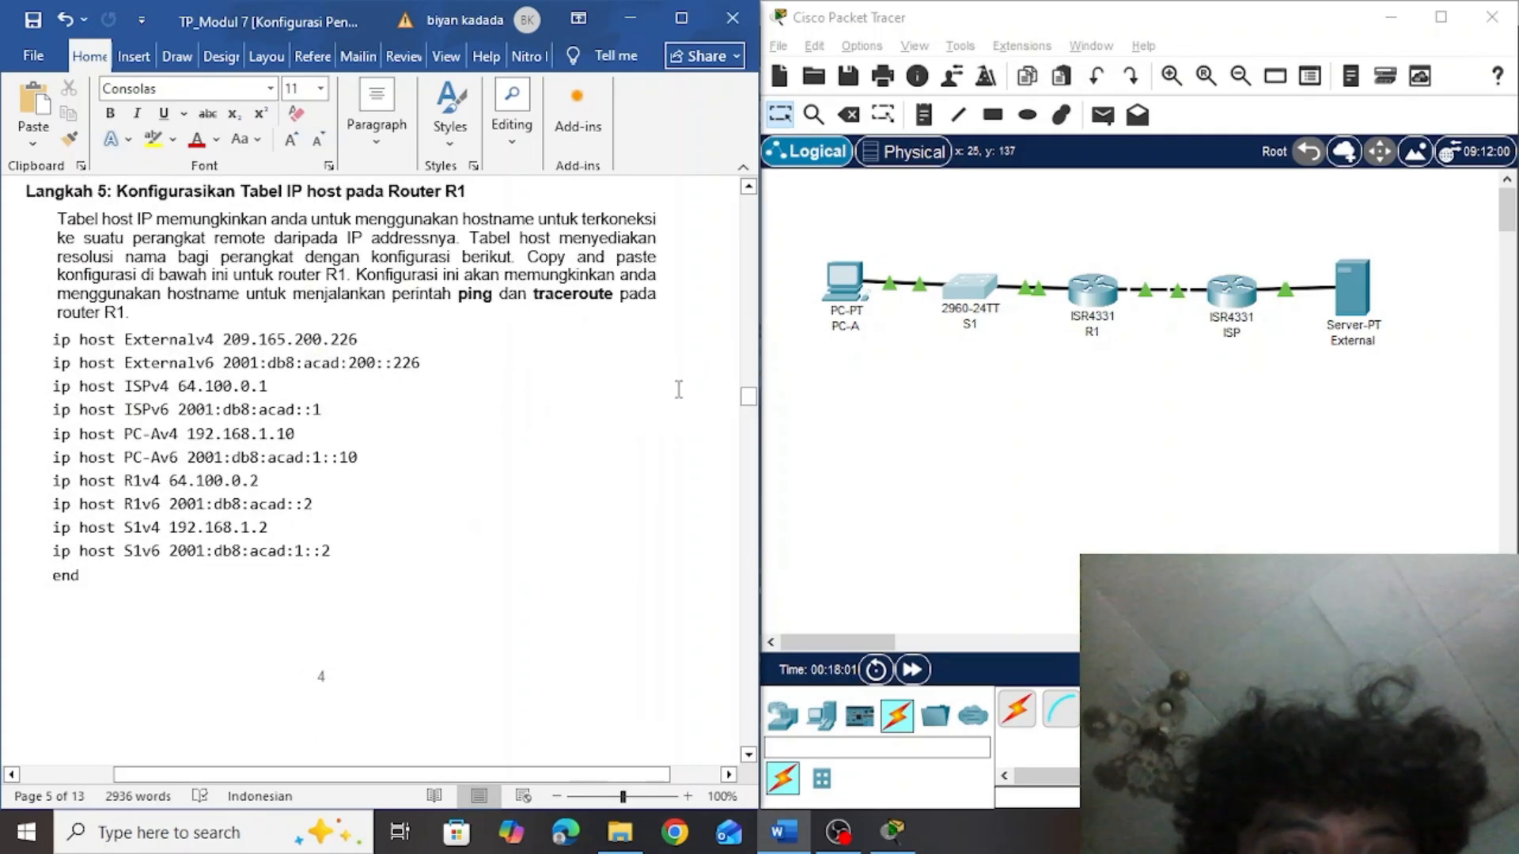
click(889, 397)
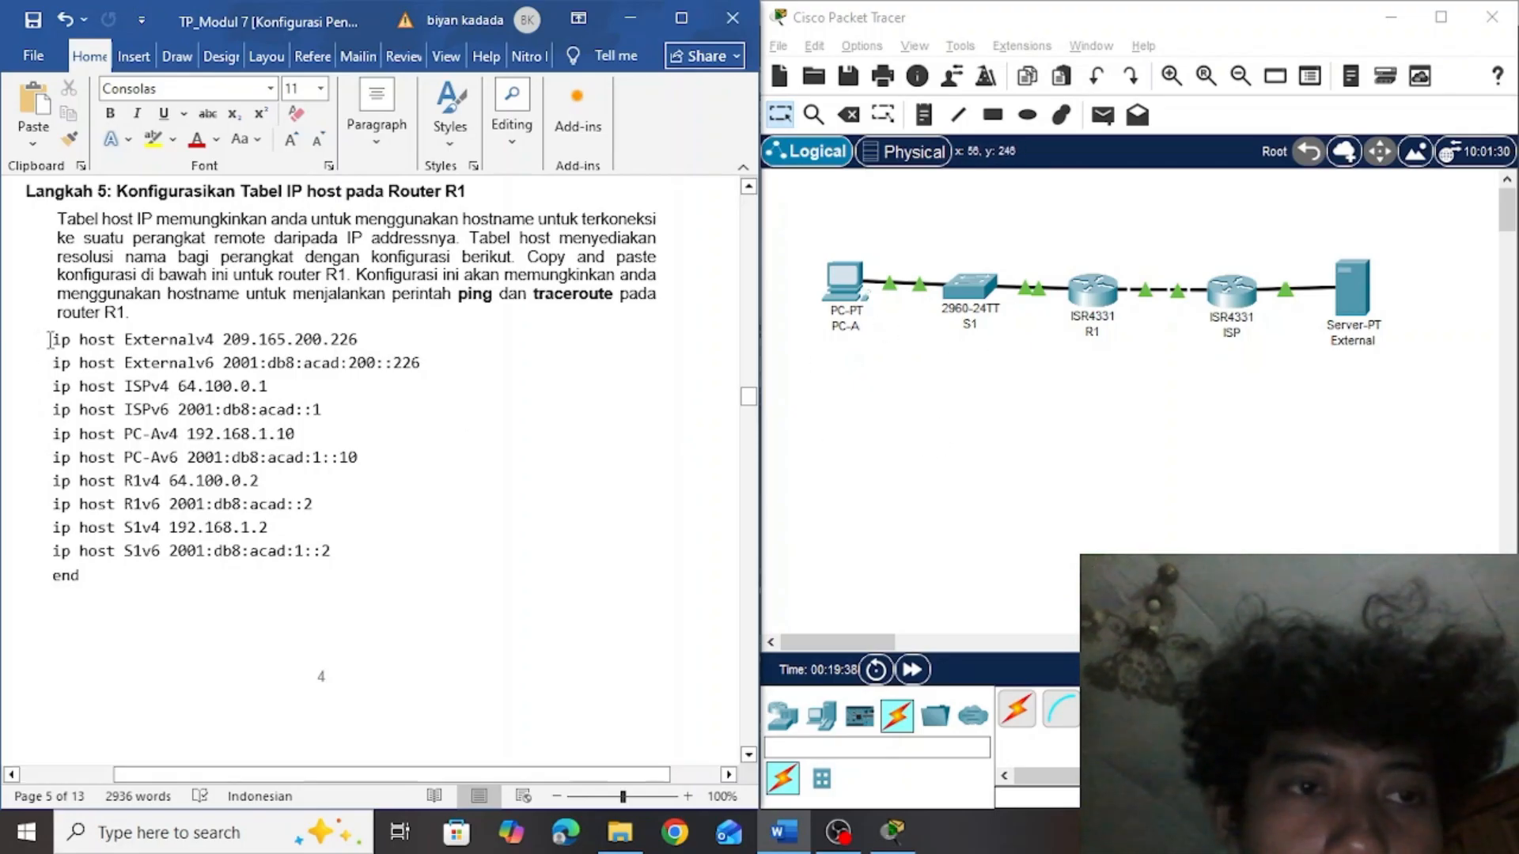
drag(53, 340, 273, 580)
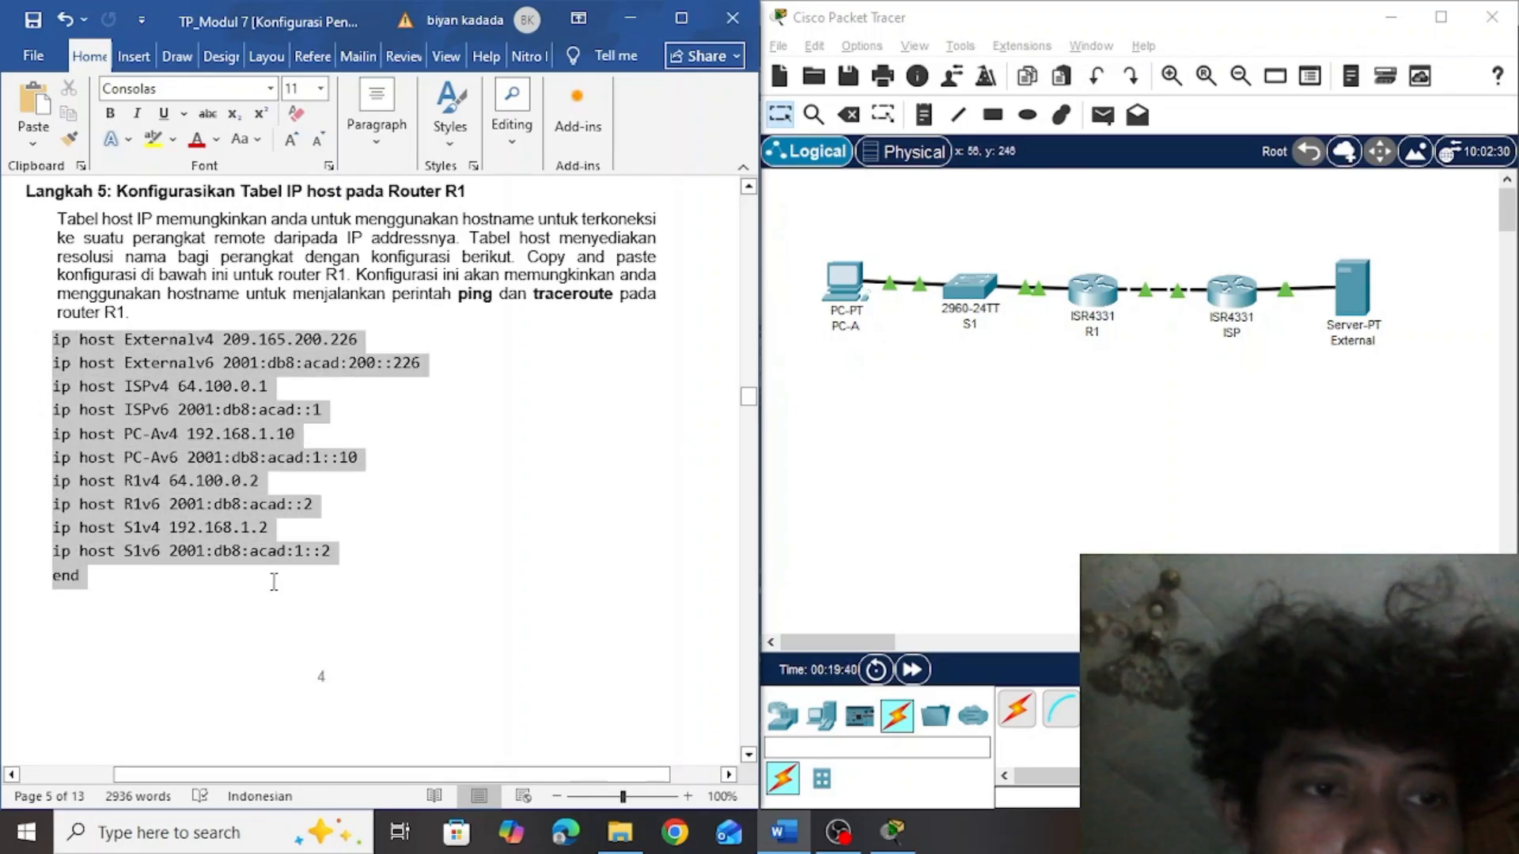
key(ctrl+c)
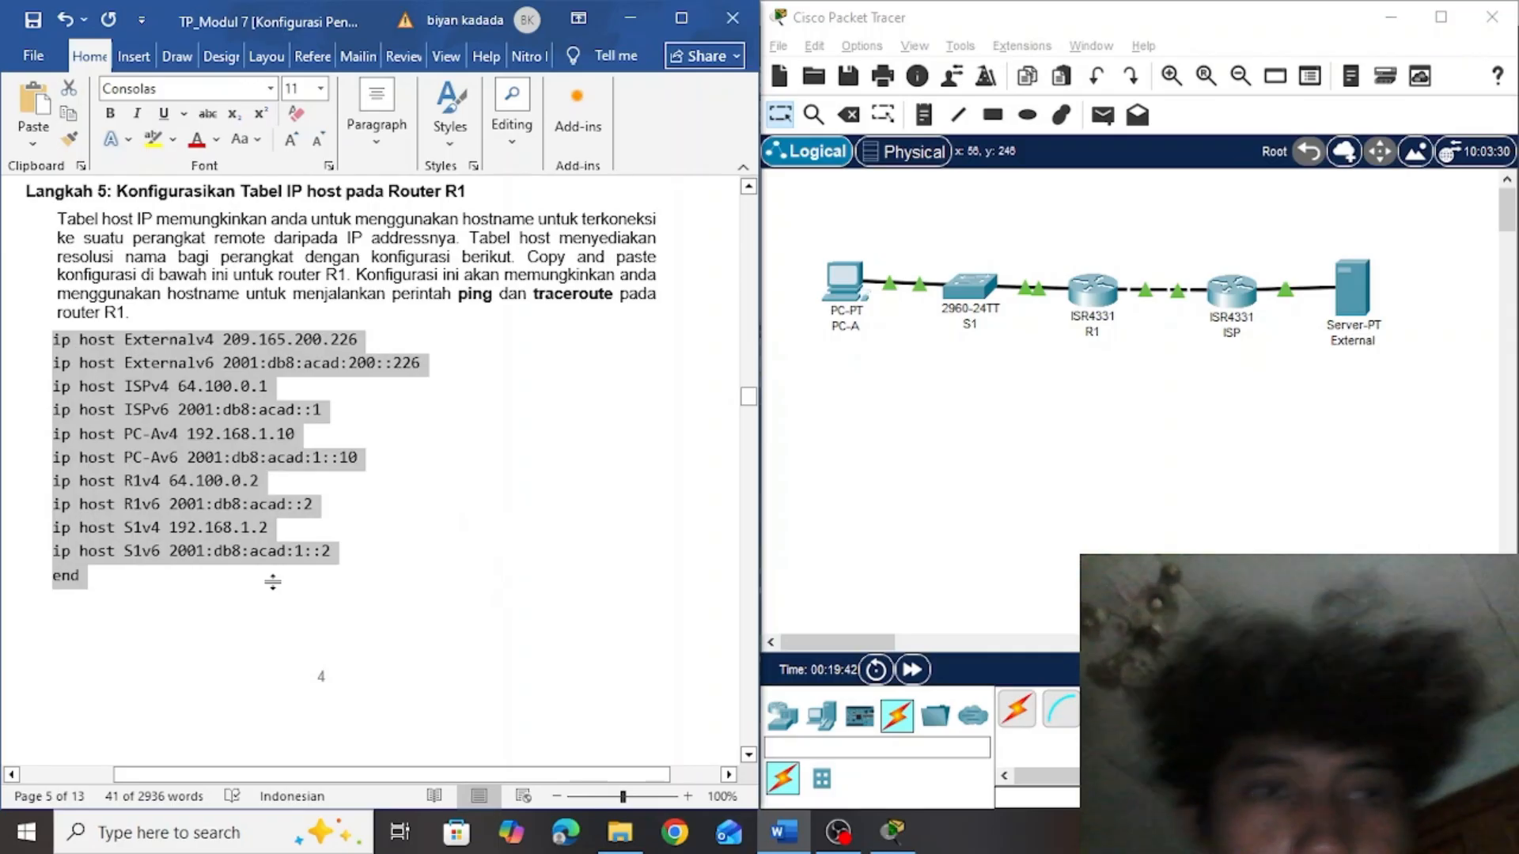
Open router R1's command line in Packet Tracer and bring it into global configuration mode
click(1101, 292)
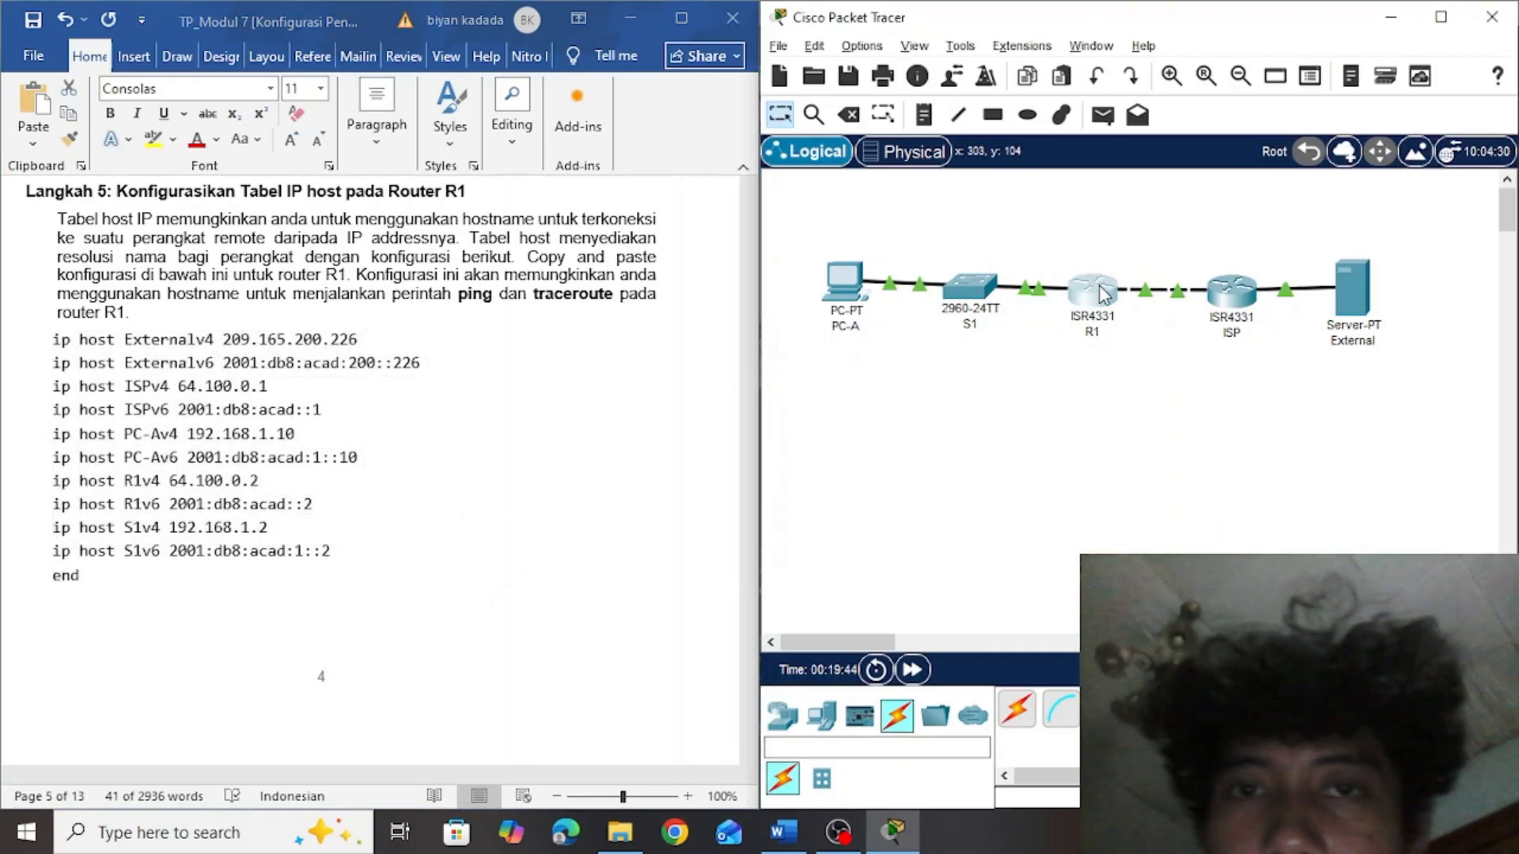
click(1102, 292)
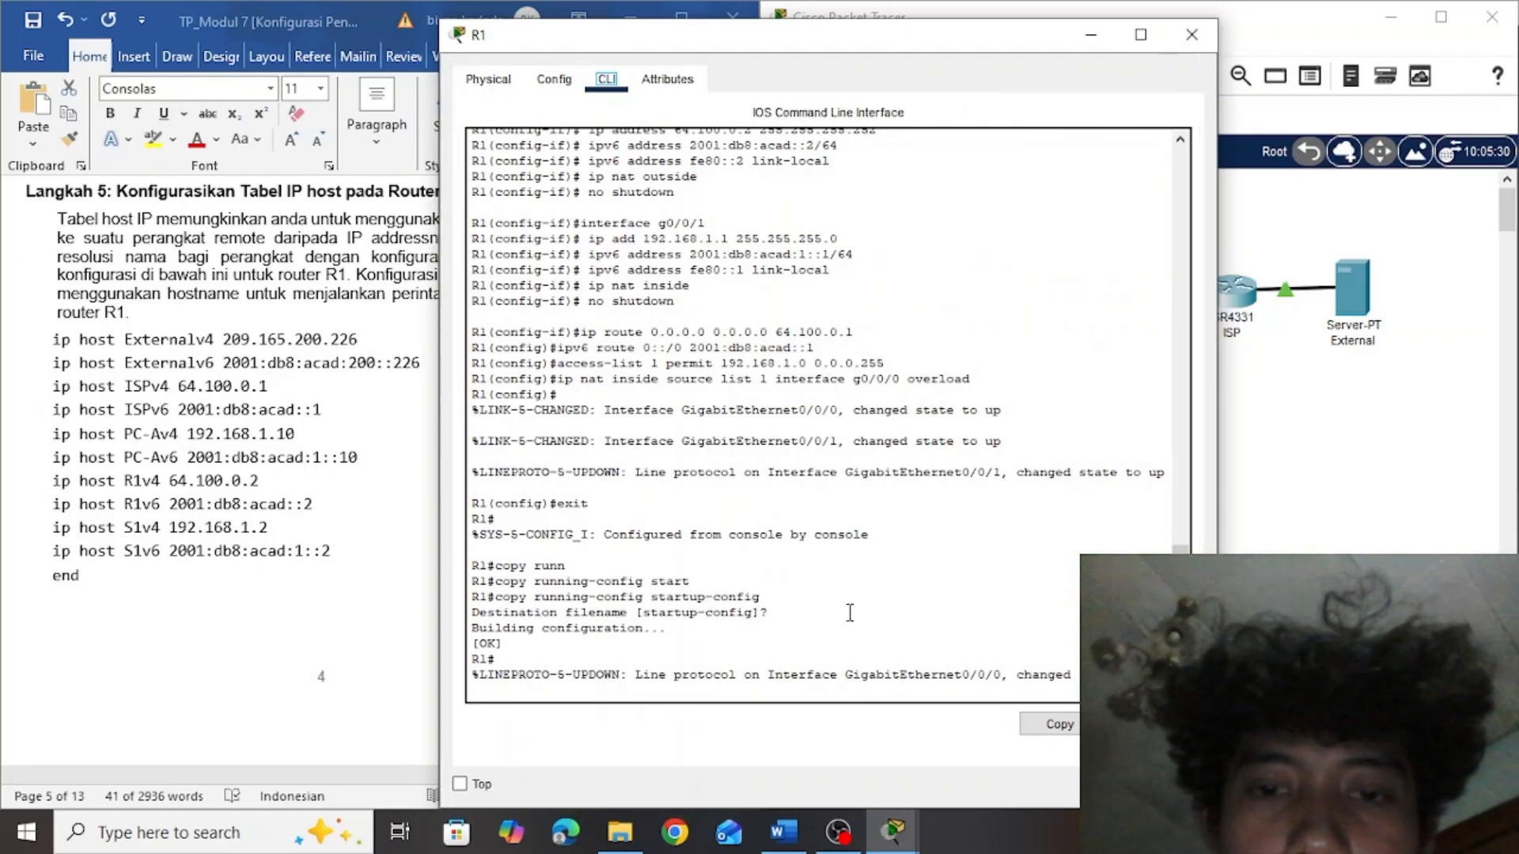
click(849, 613)
key(Return)
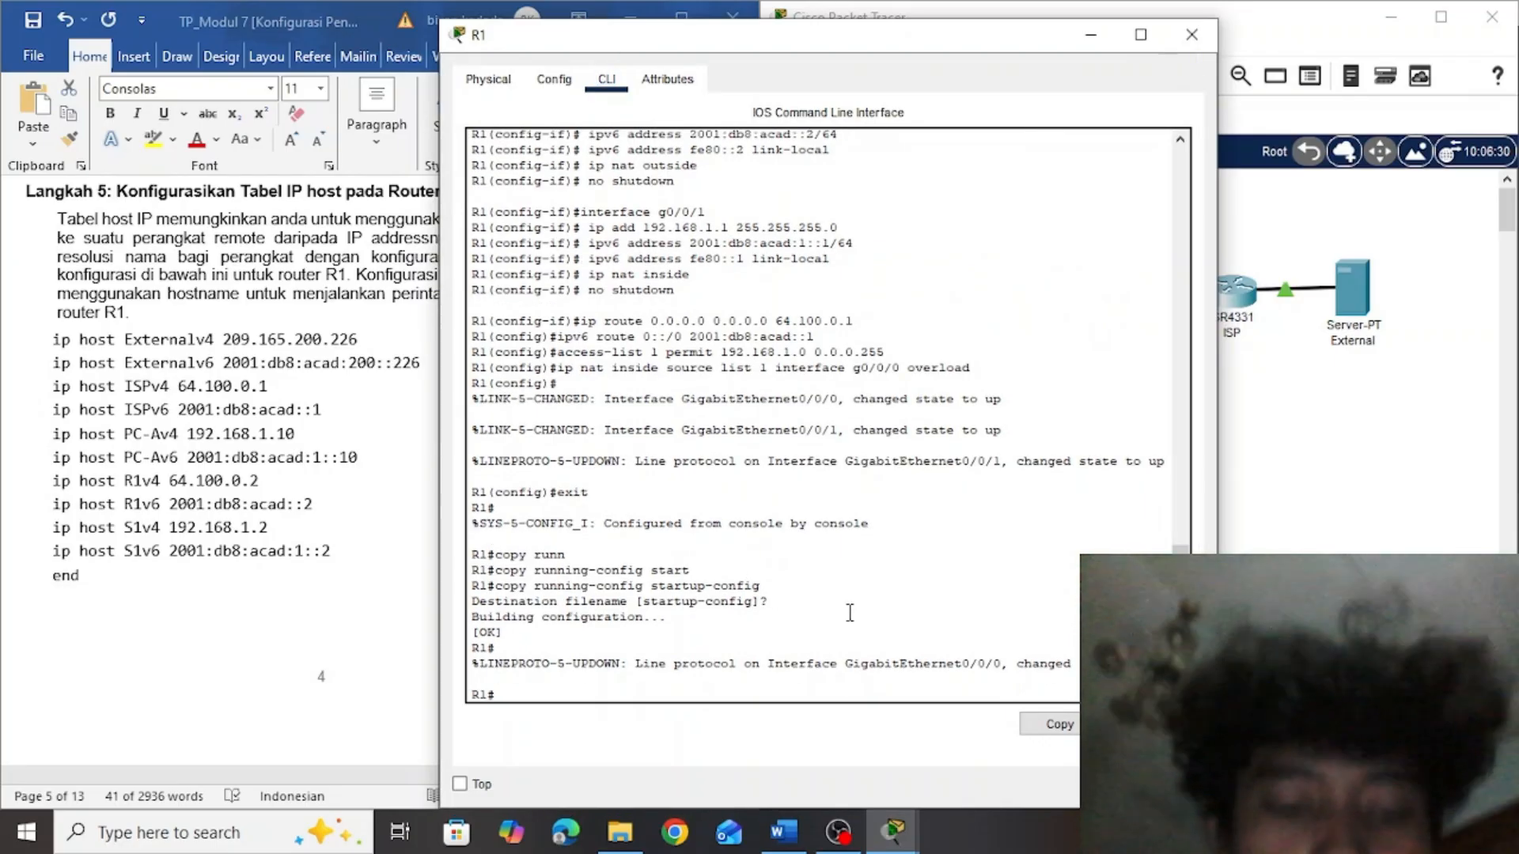
text(co)
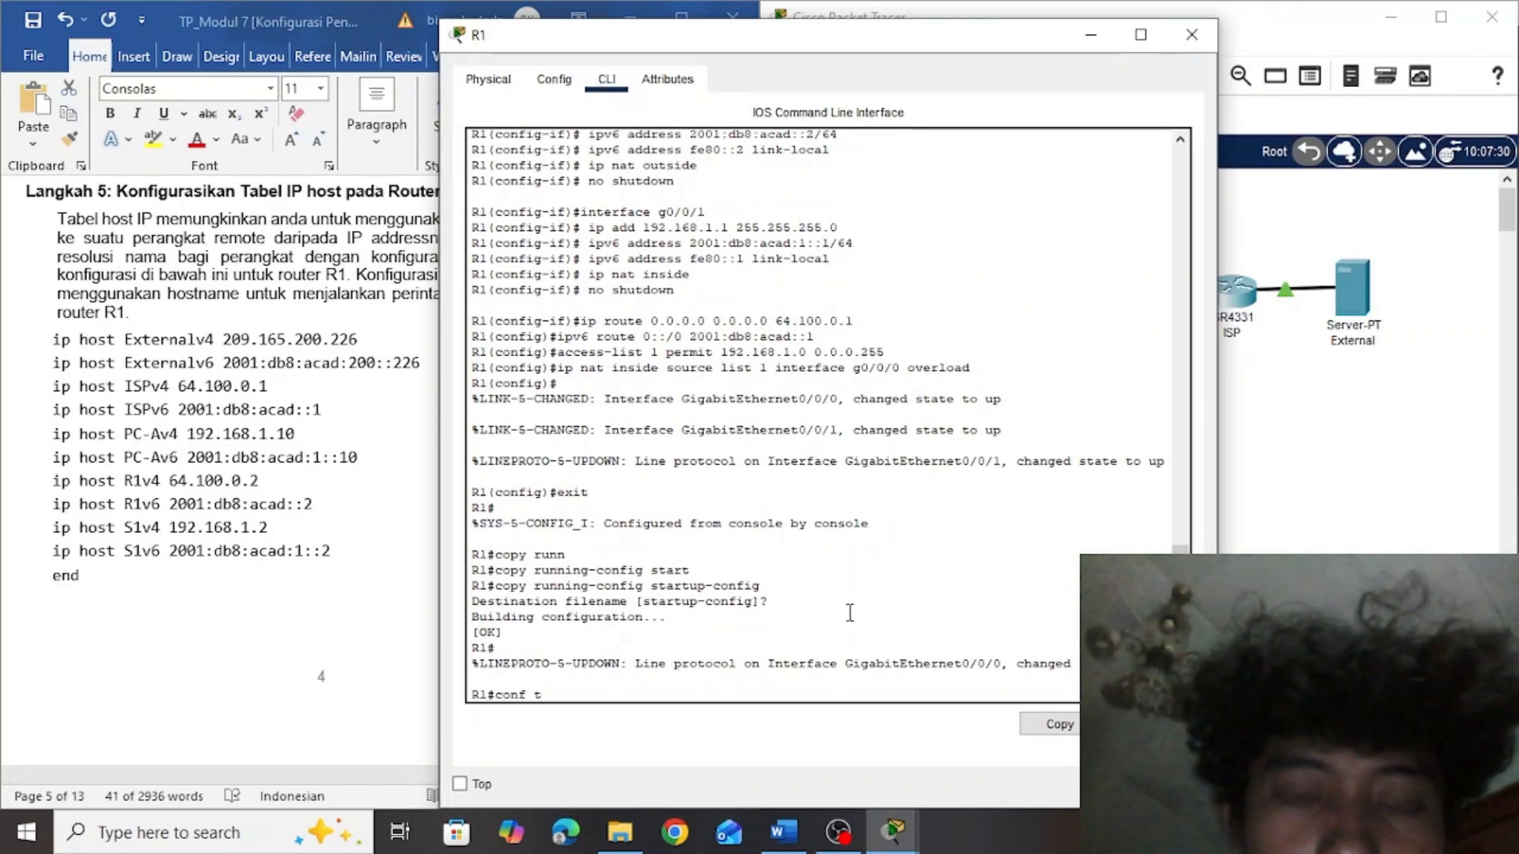
text(nf t)
key(Return)
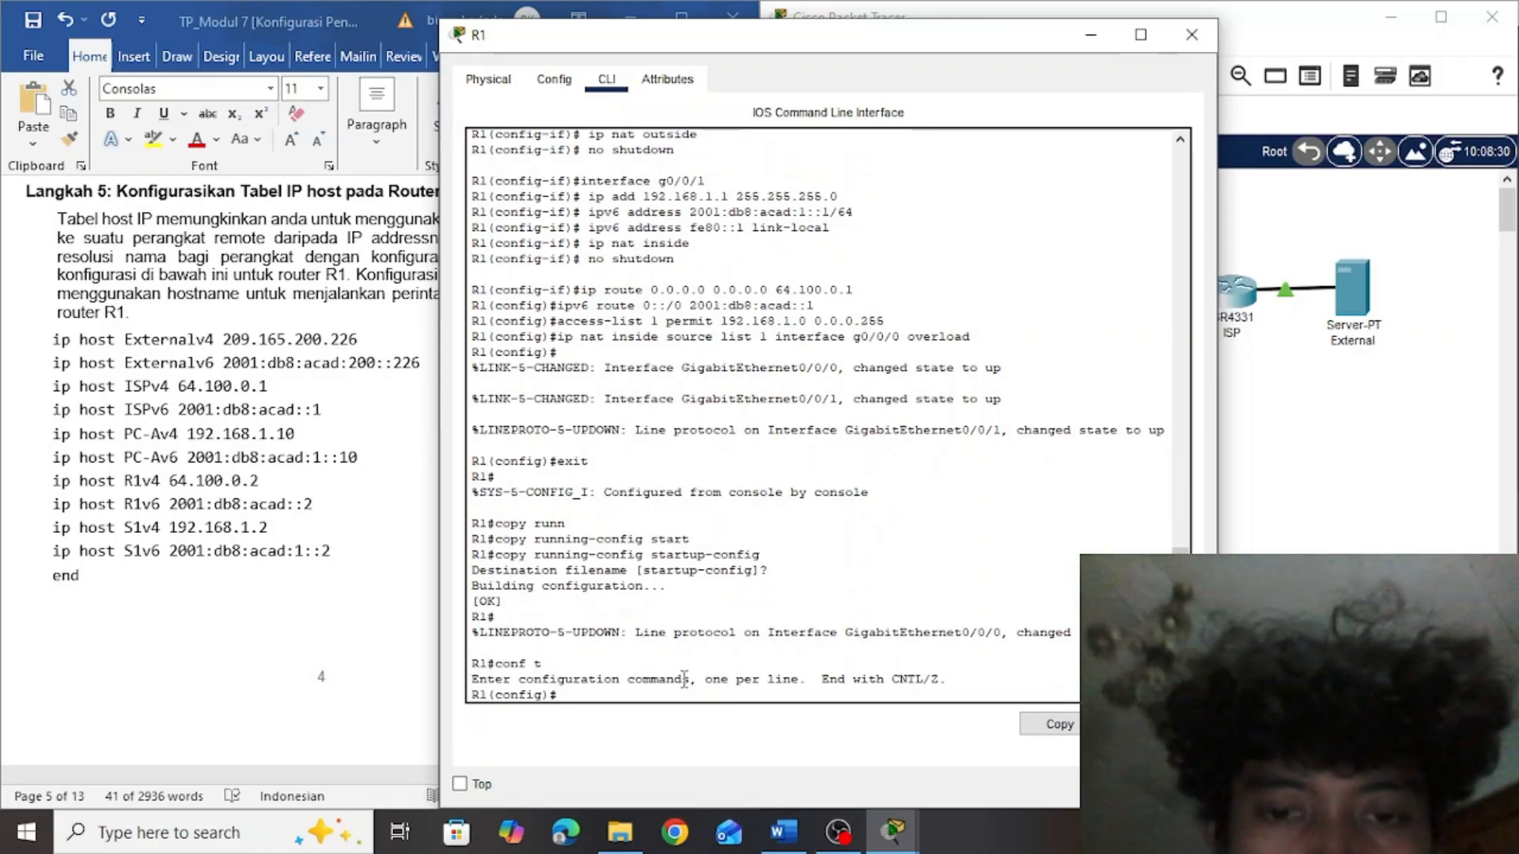
Paste the copied IP host table, from ip host Externalv4 to end, into R1's configuration and return to the privileged prompt
right_click(605, 697)
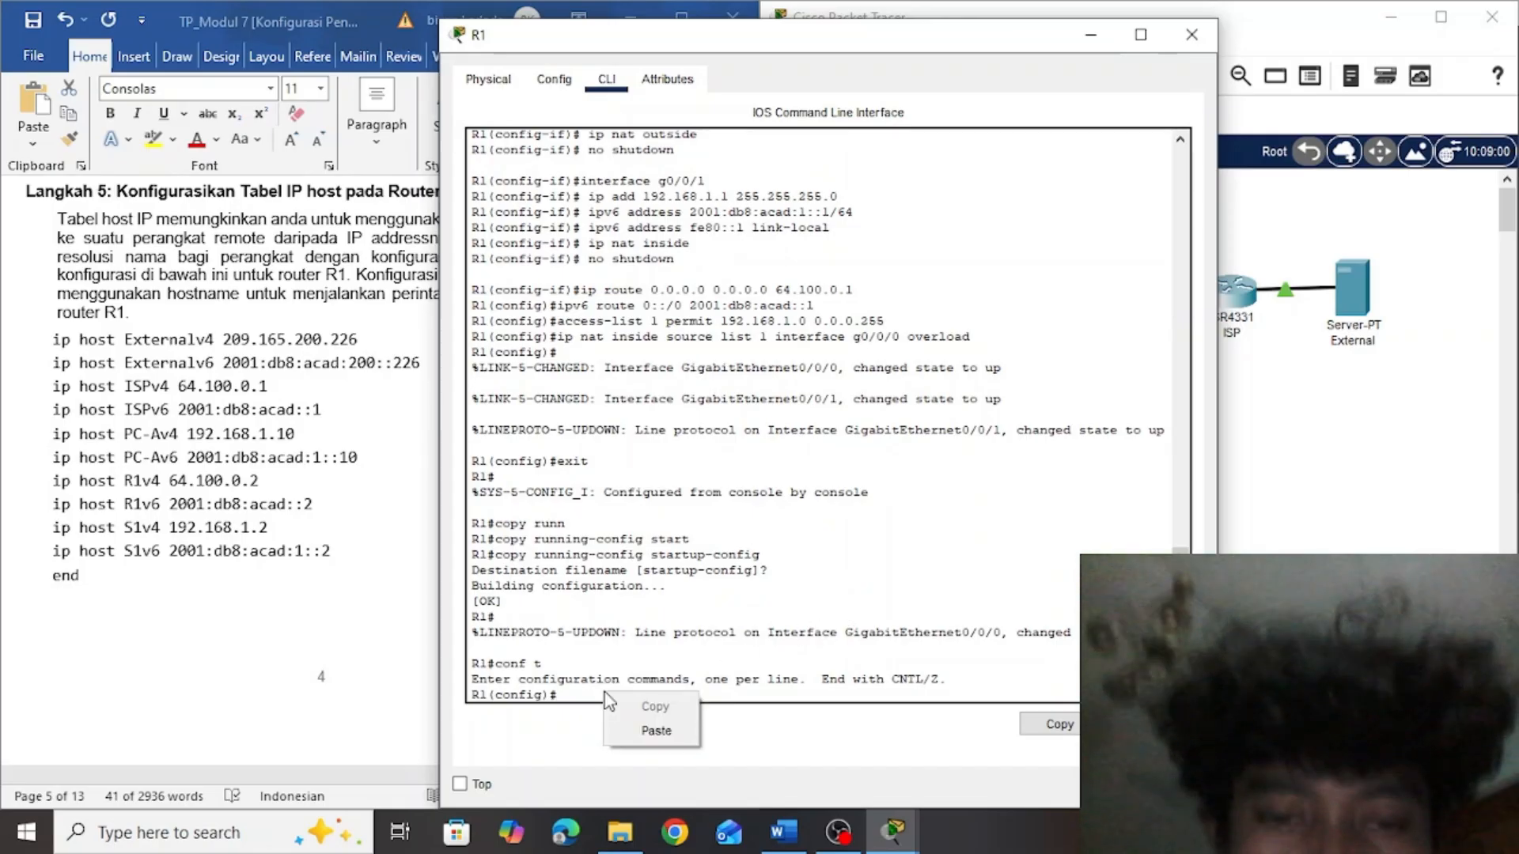
click(643, 728)
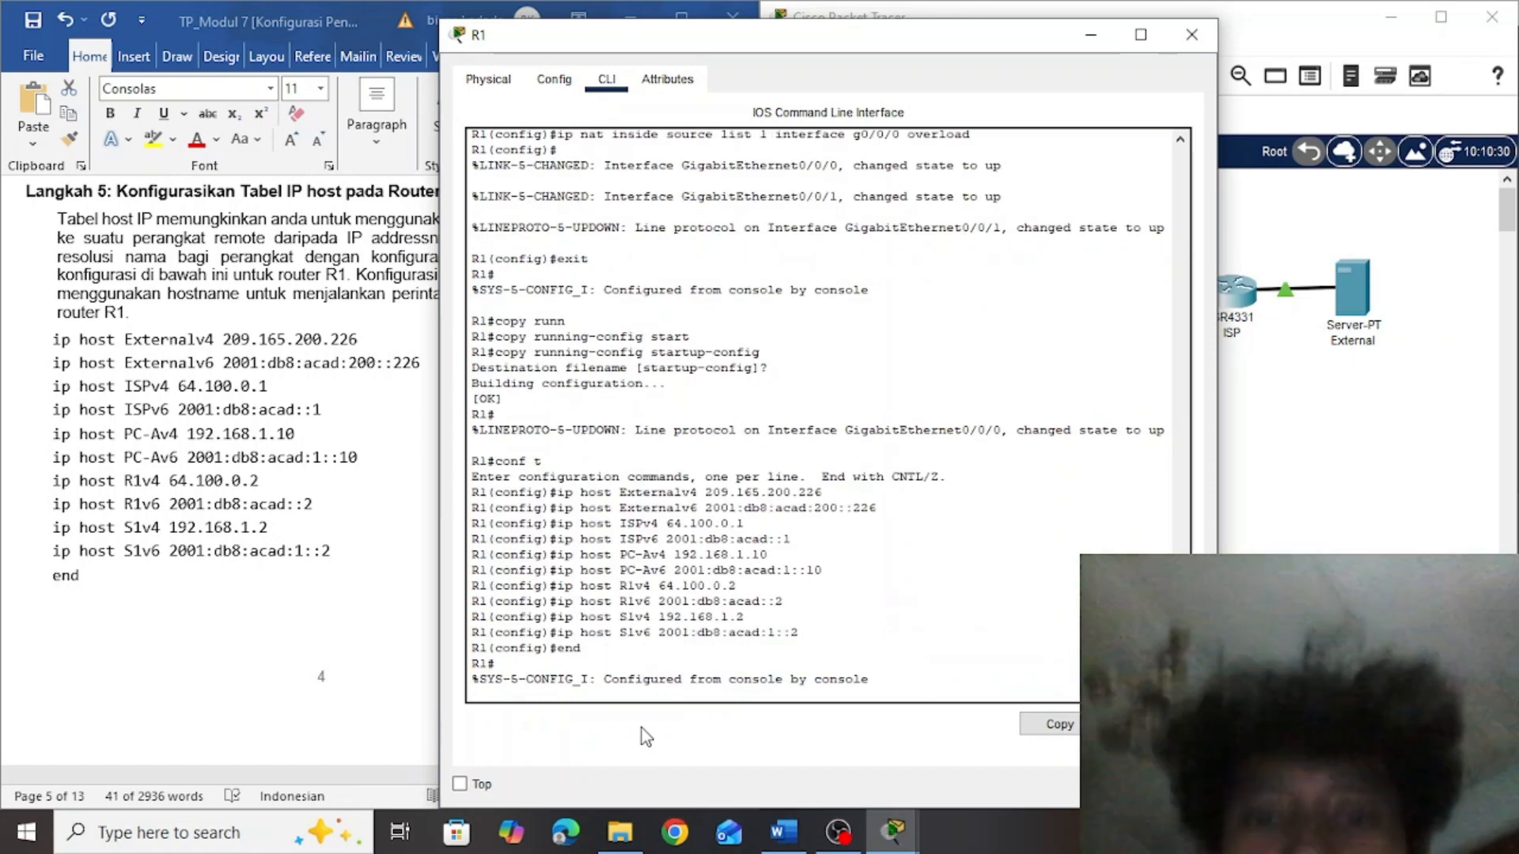
key(Return)
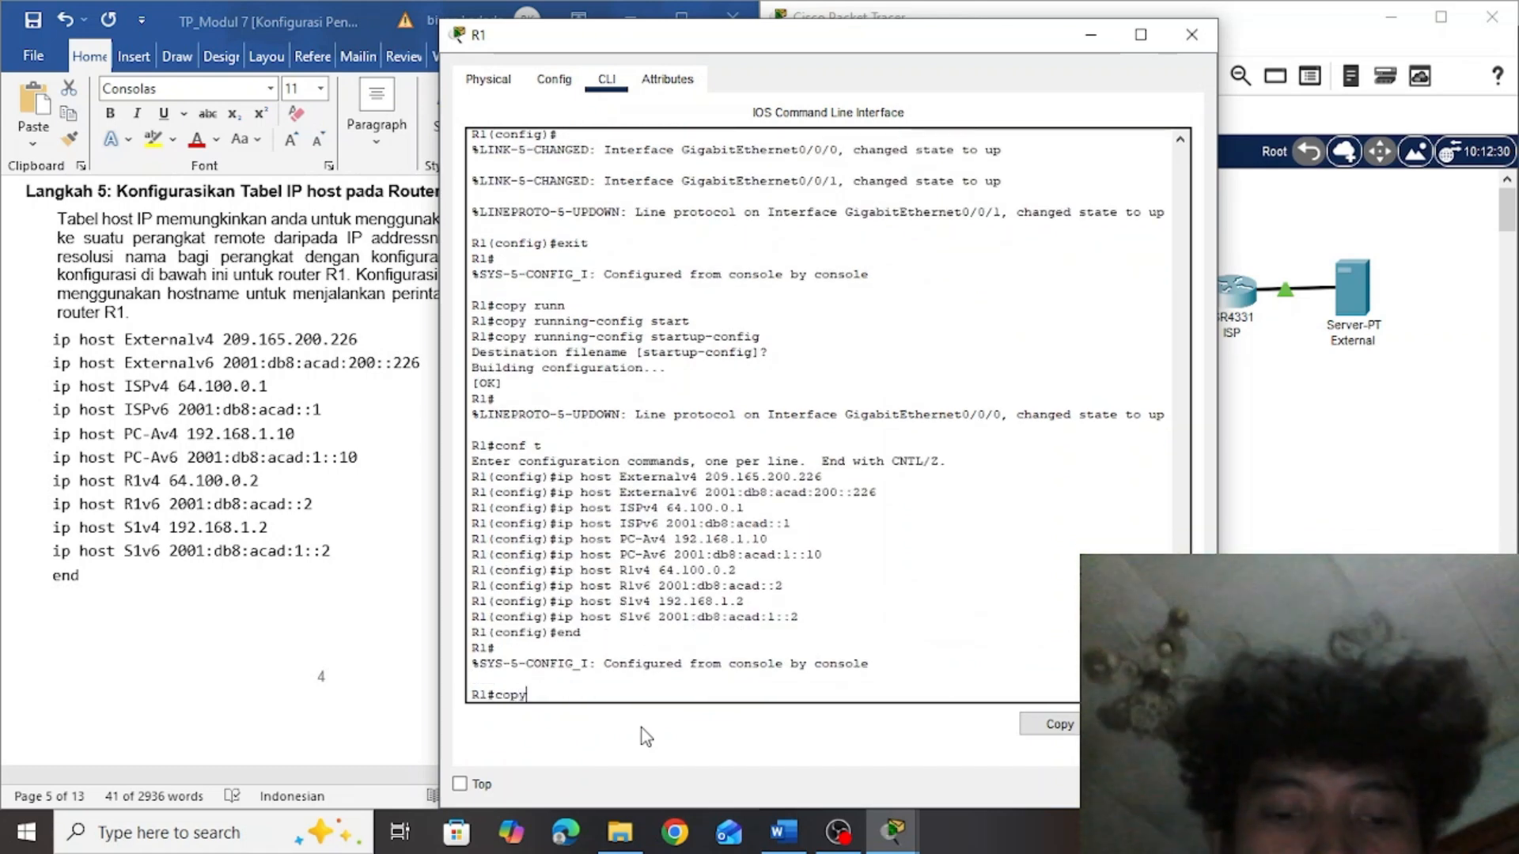
Save router R1's running-config to startup-config with the default destination filename and close the router's window
text(copy ru)
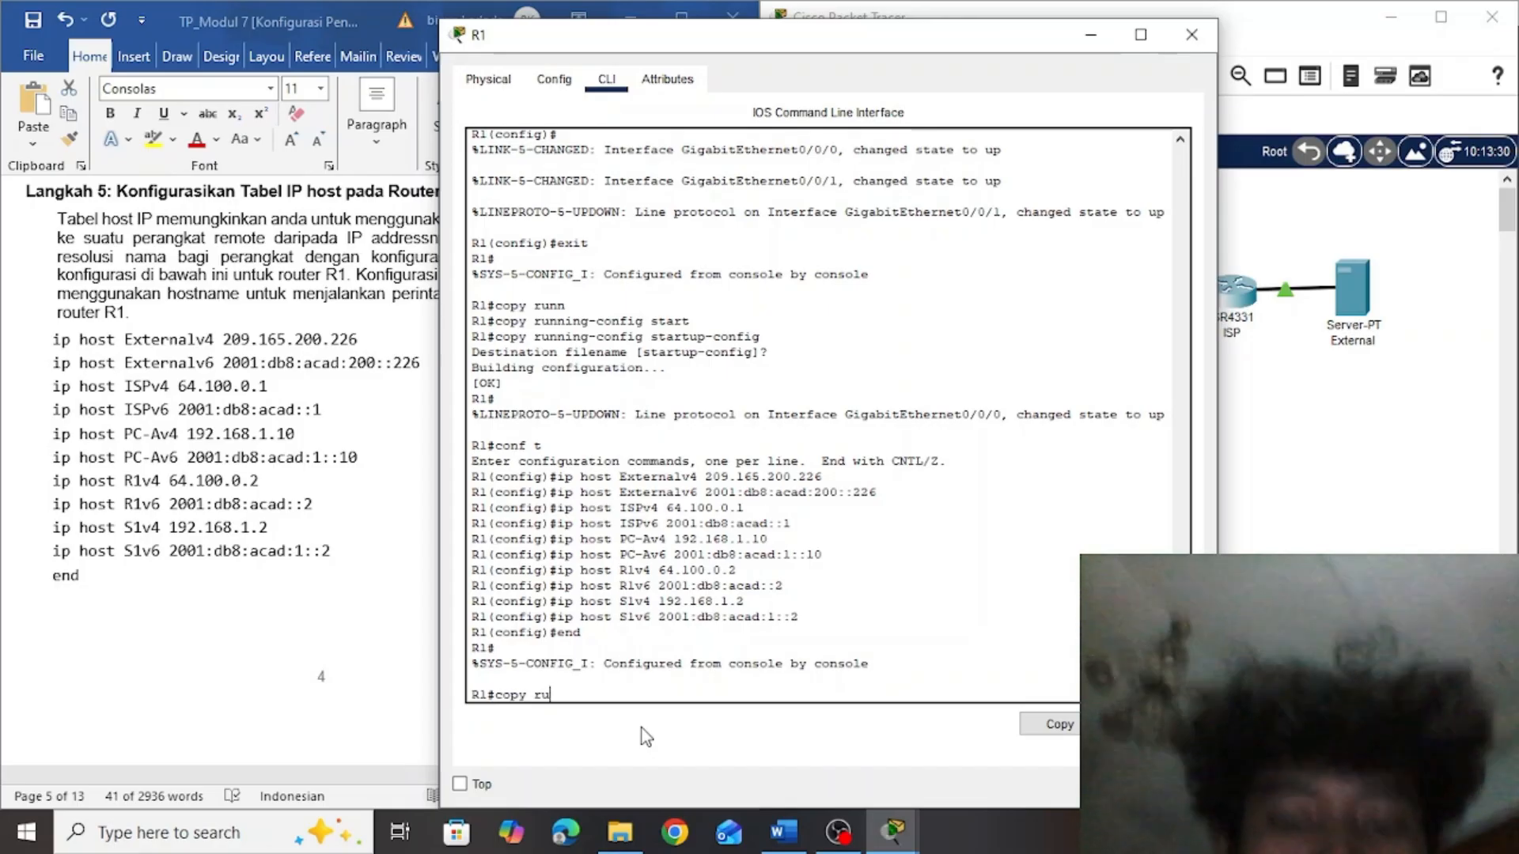
text(nn)
key(Tab)
text(star)
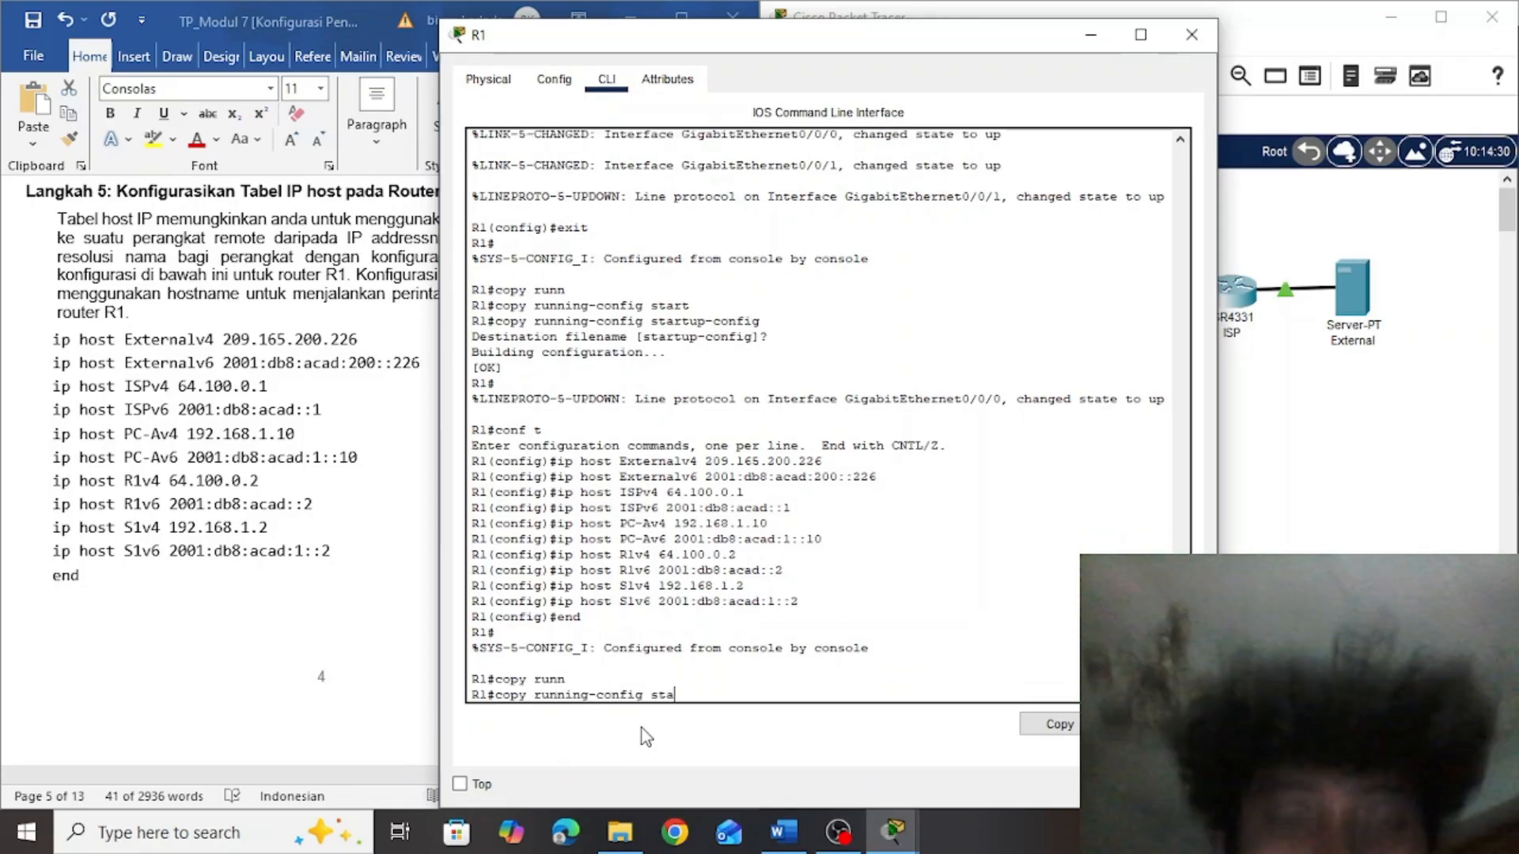
key(Tab)
key(Return)
key(Return)
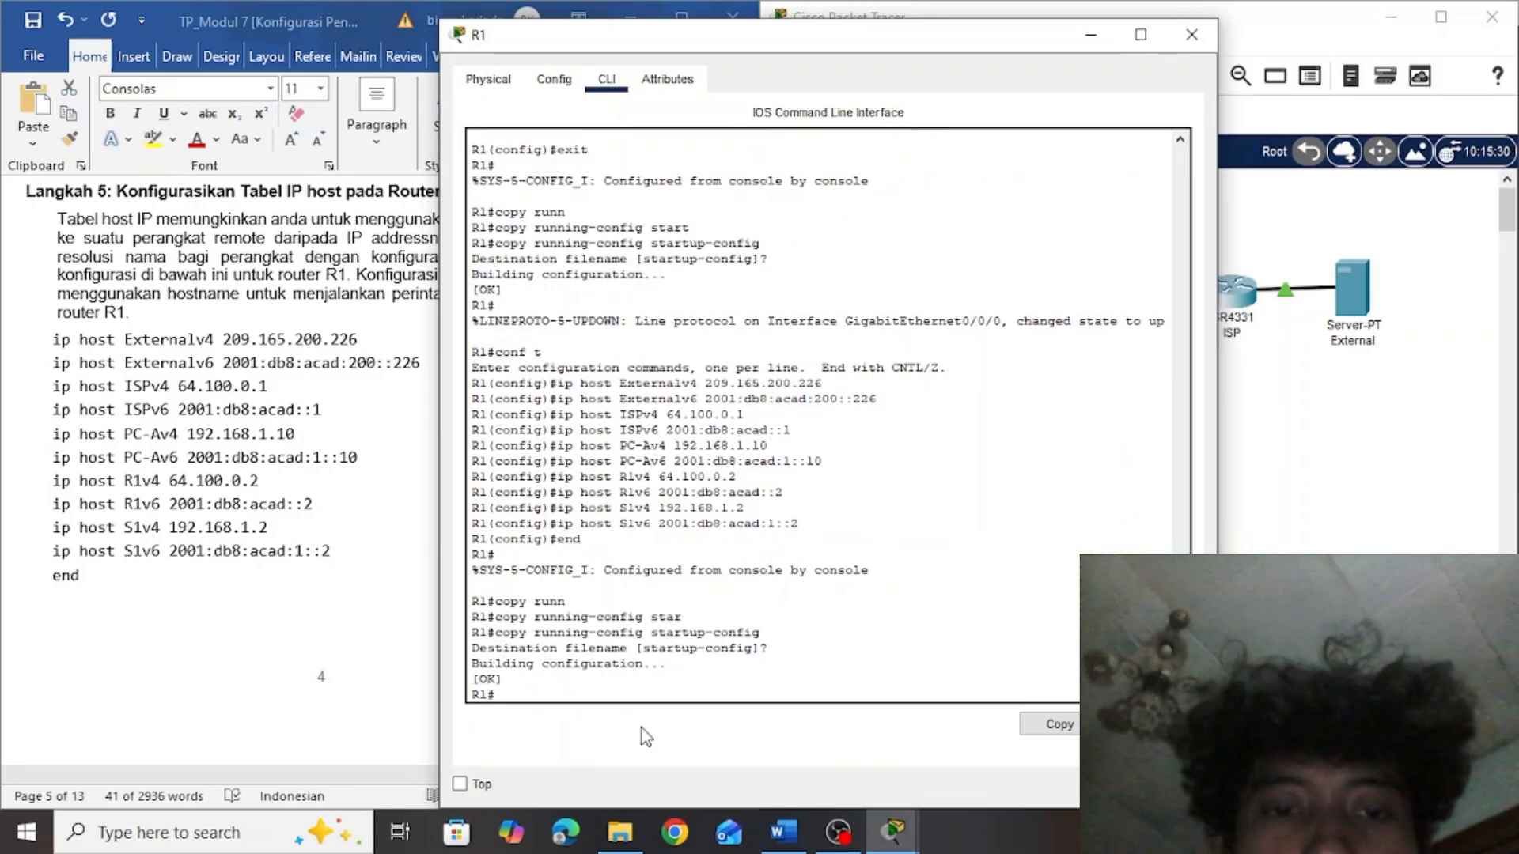
click(1189, 36)
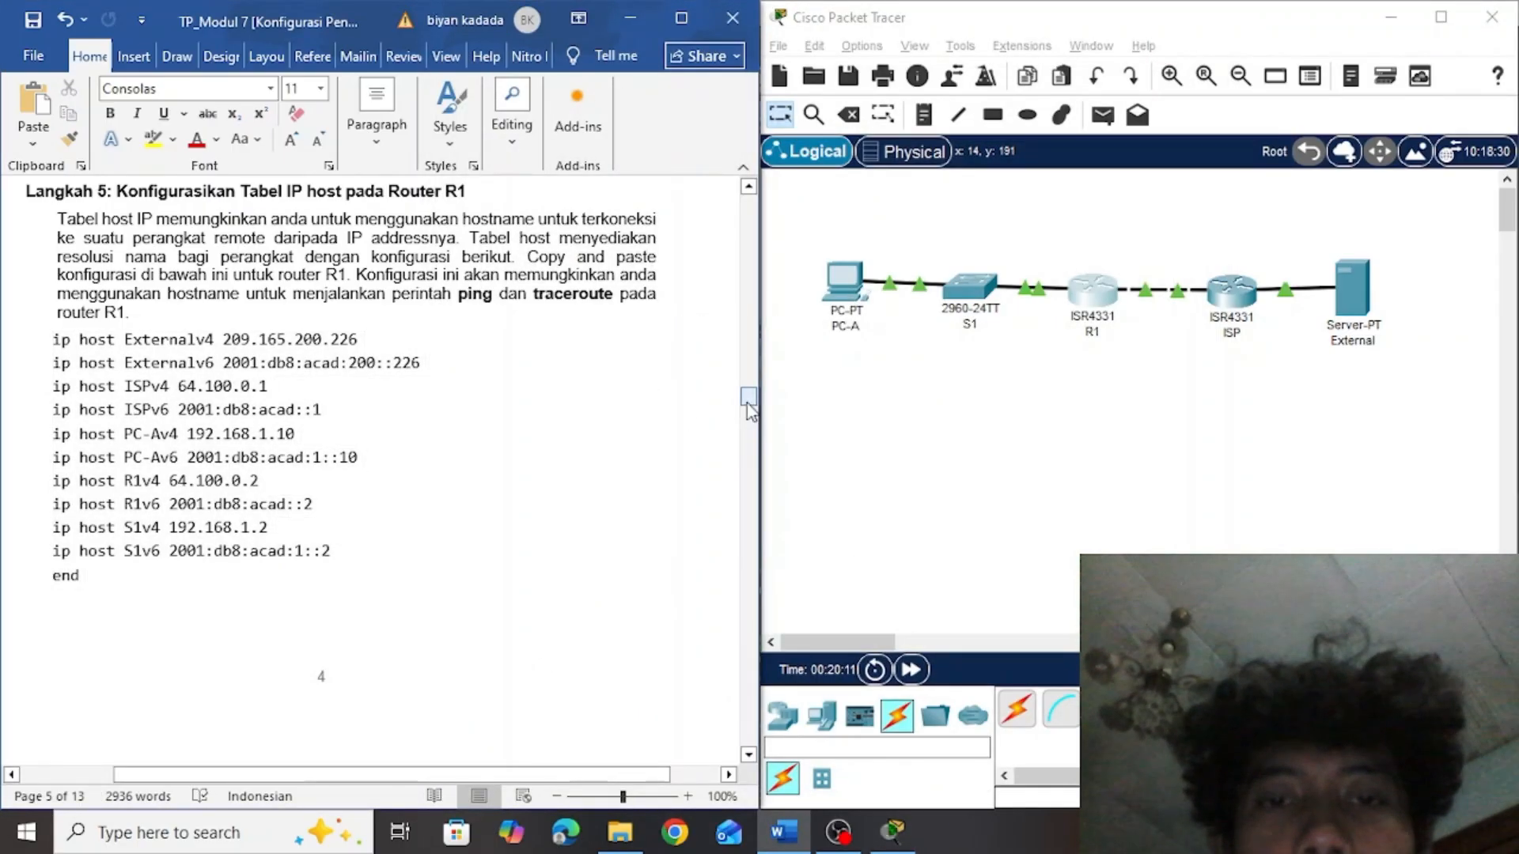
Find the first ping test of Latihan 2 in the assignment and open PC-A's Command Prompt beside it
drag(747, 411, 754, 436)
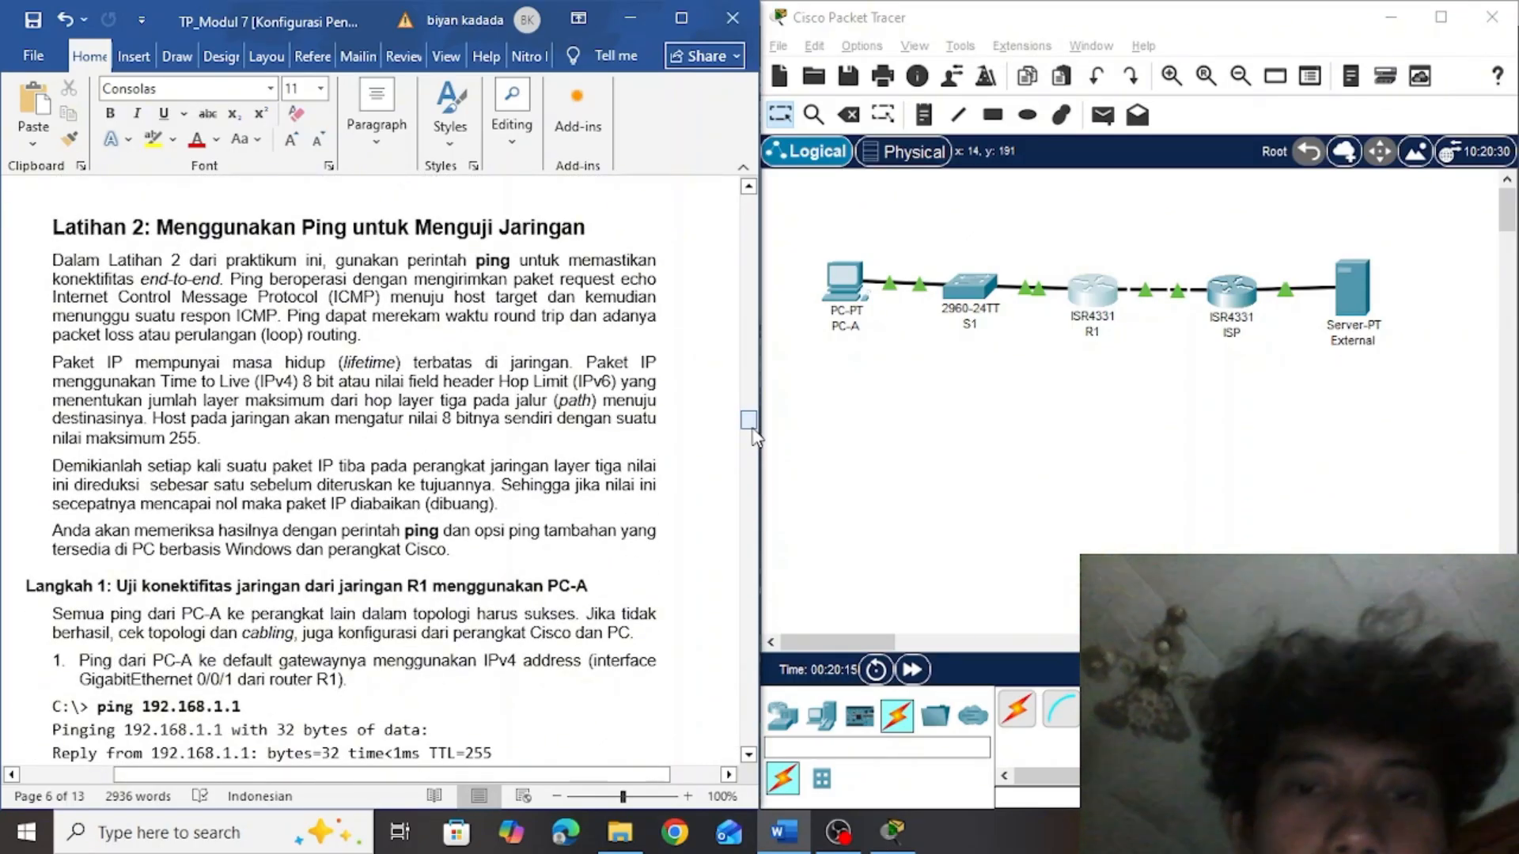
scroll(753, 438, down, 3)
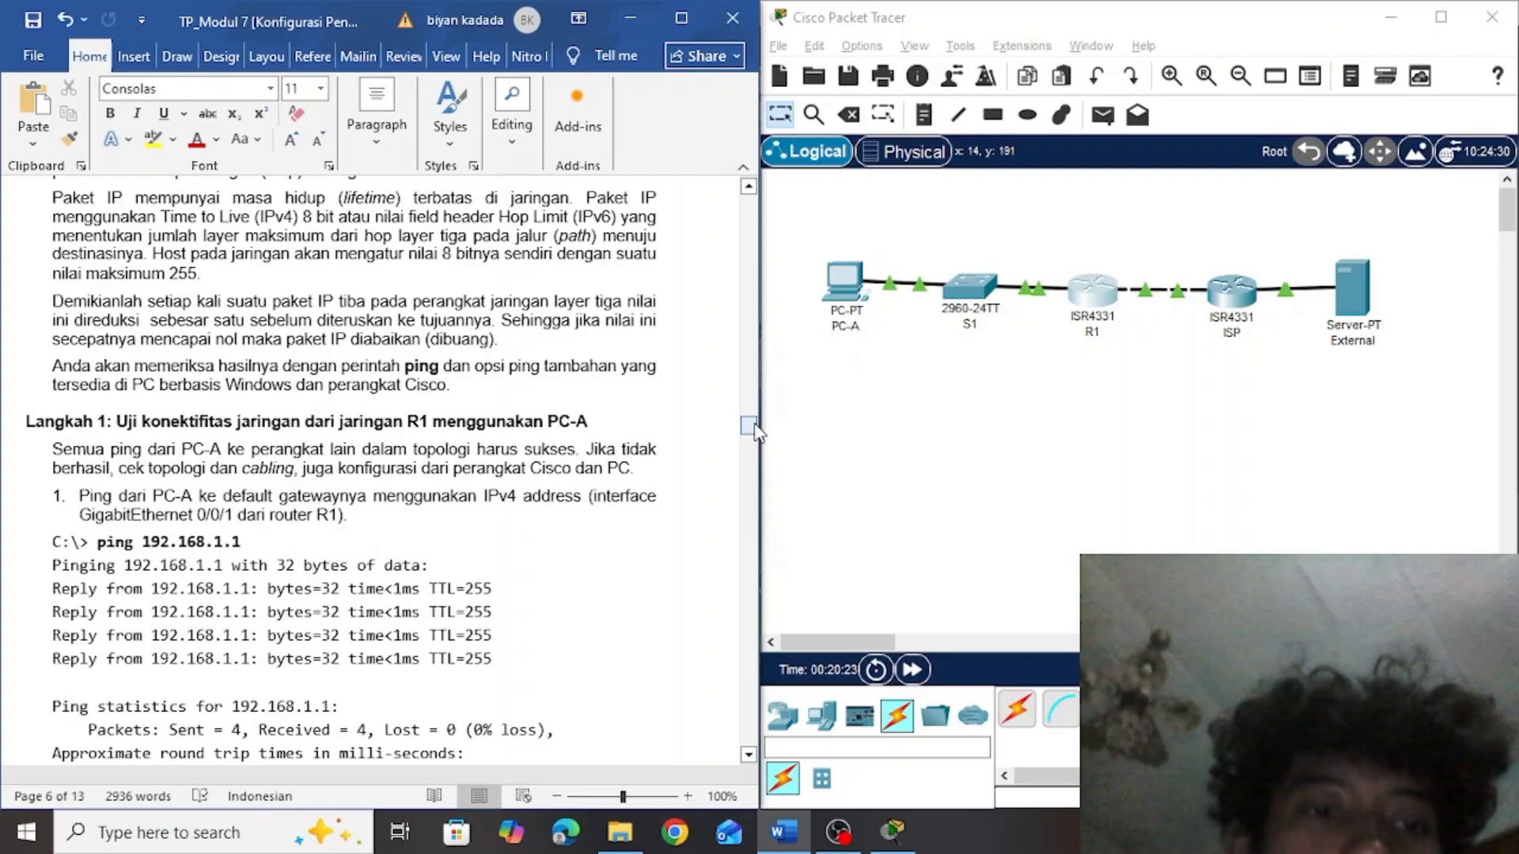
click(857, 410)
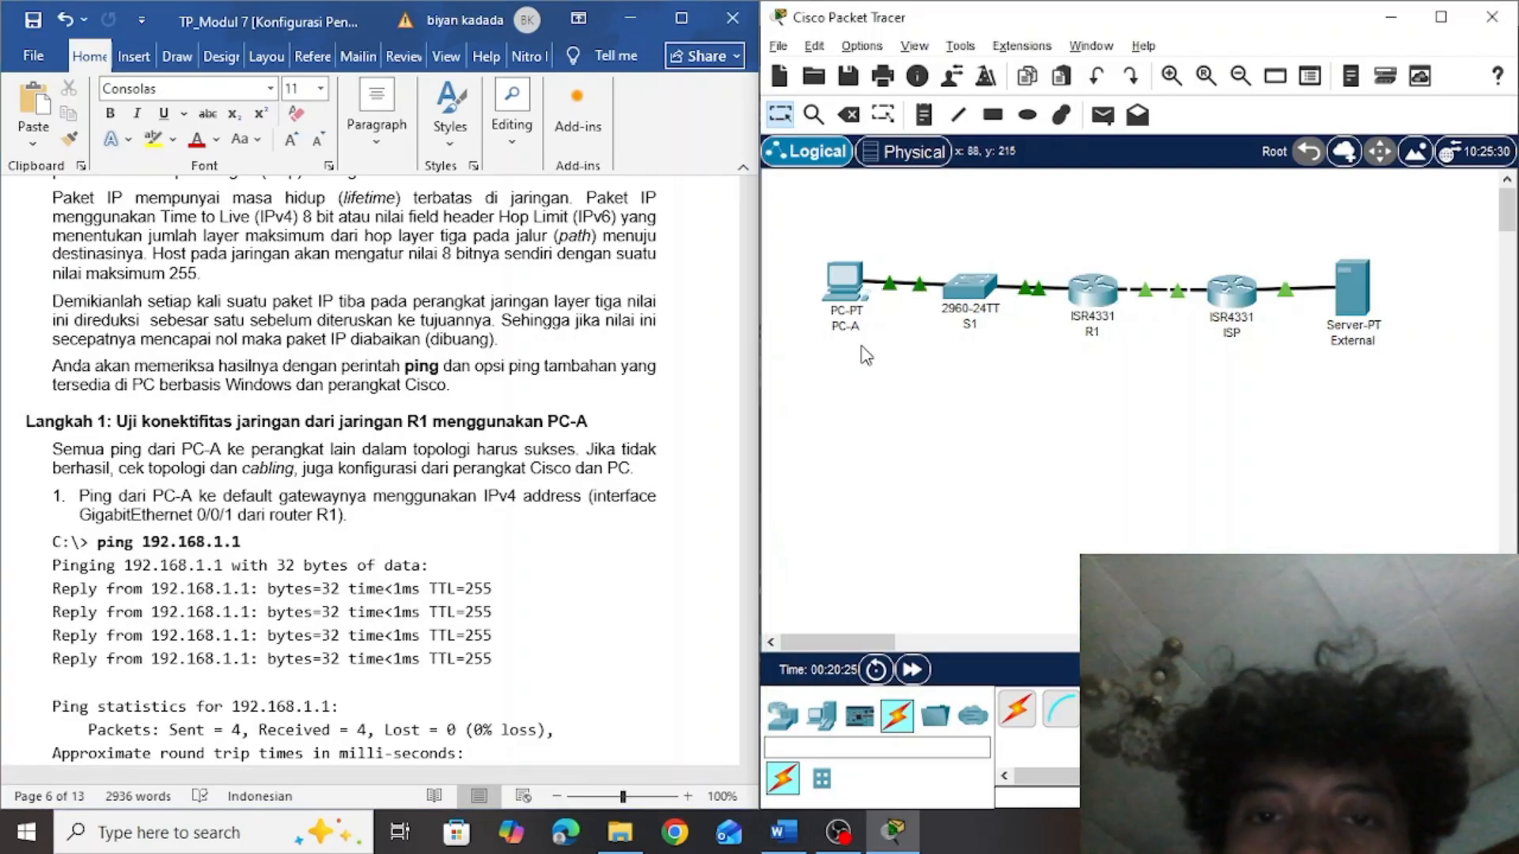
click(859, 309)
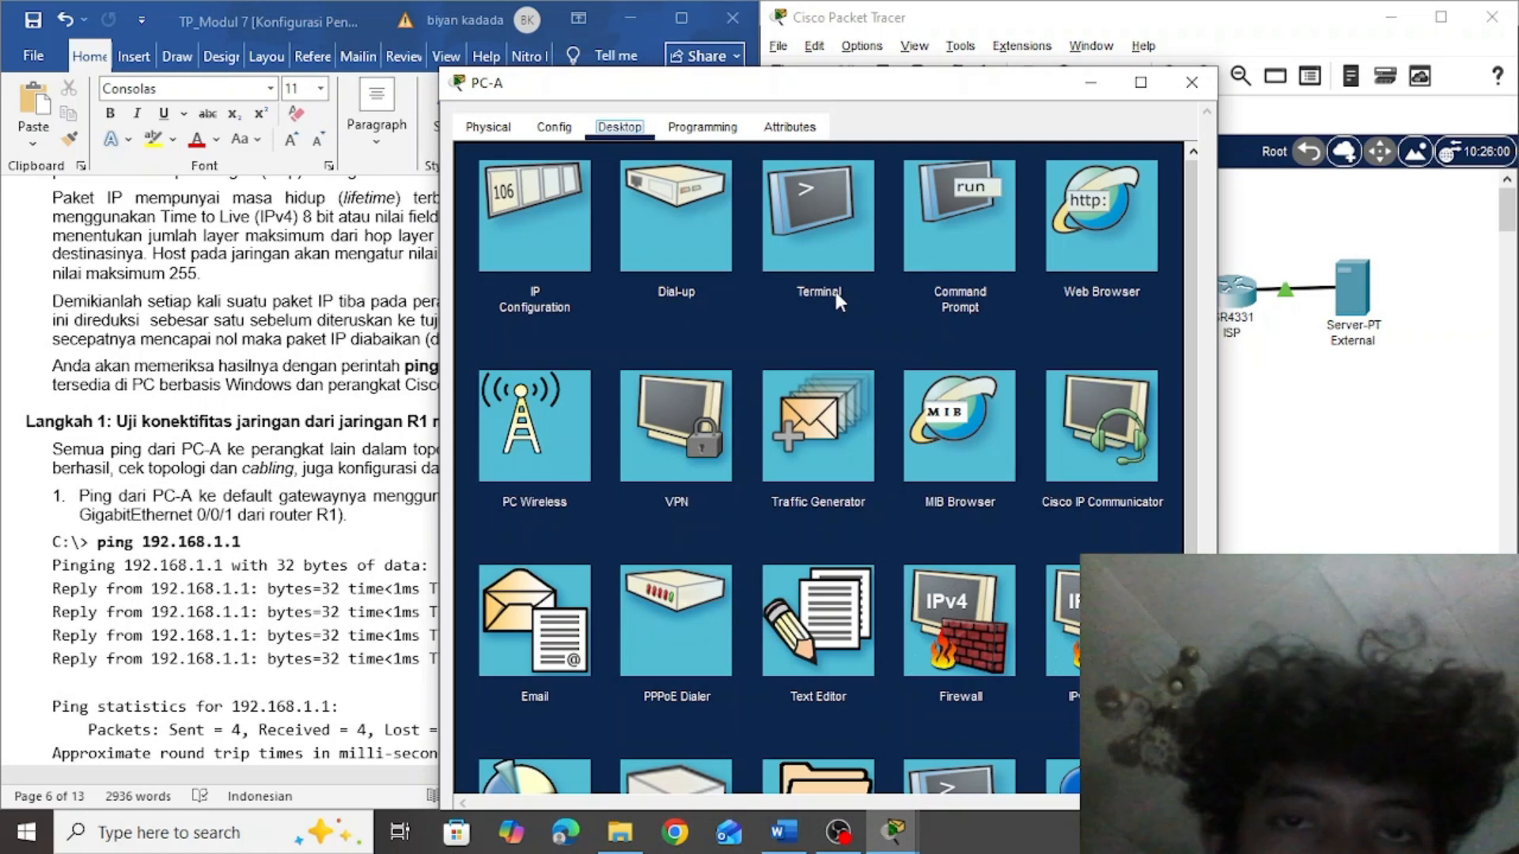
click(961, 235)
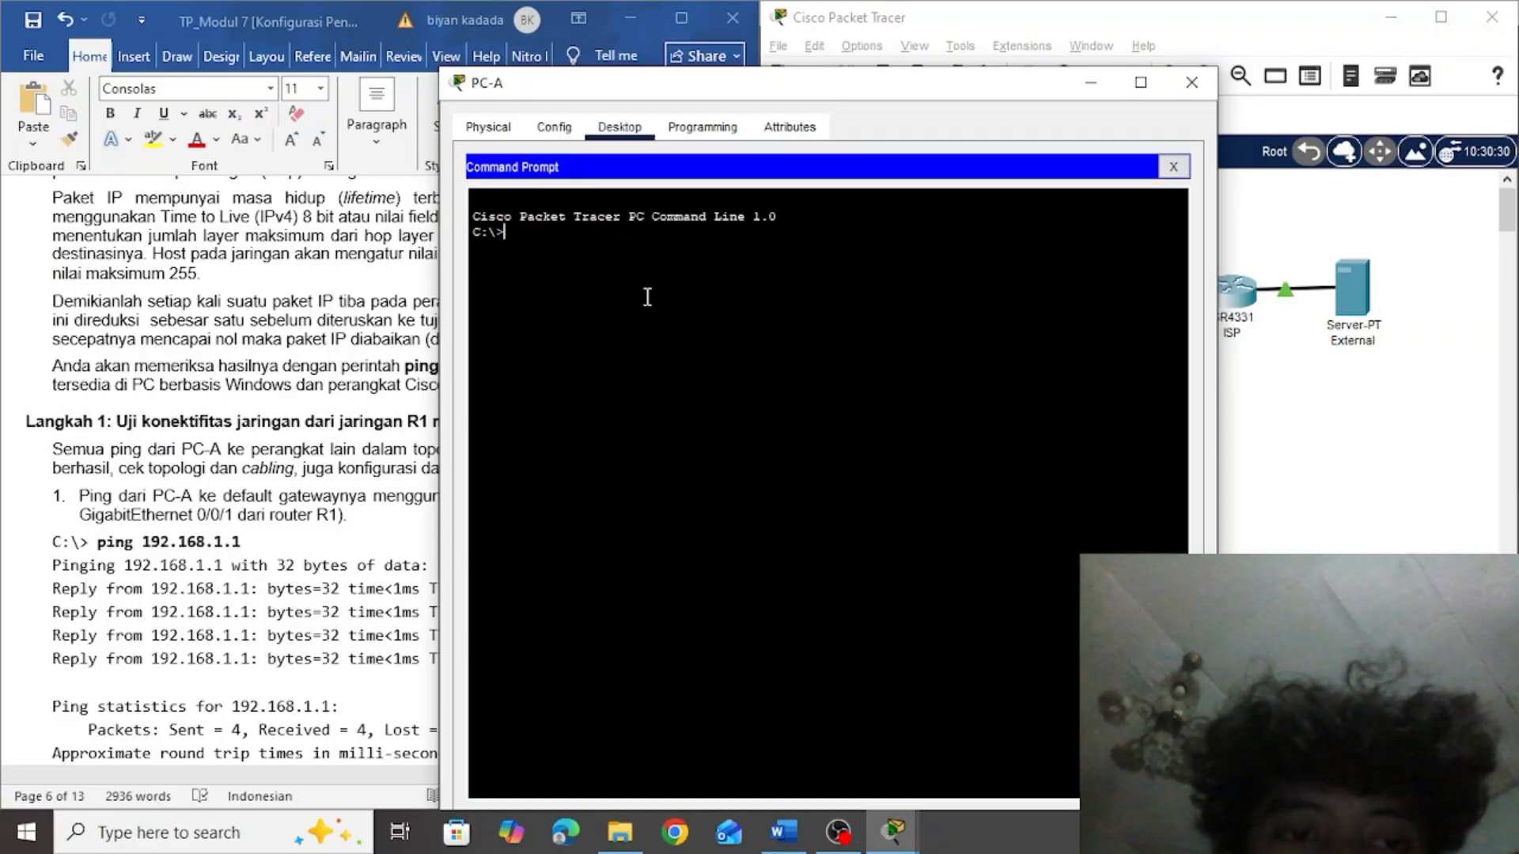
drag(758, 98, 964, 104)
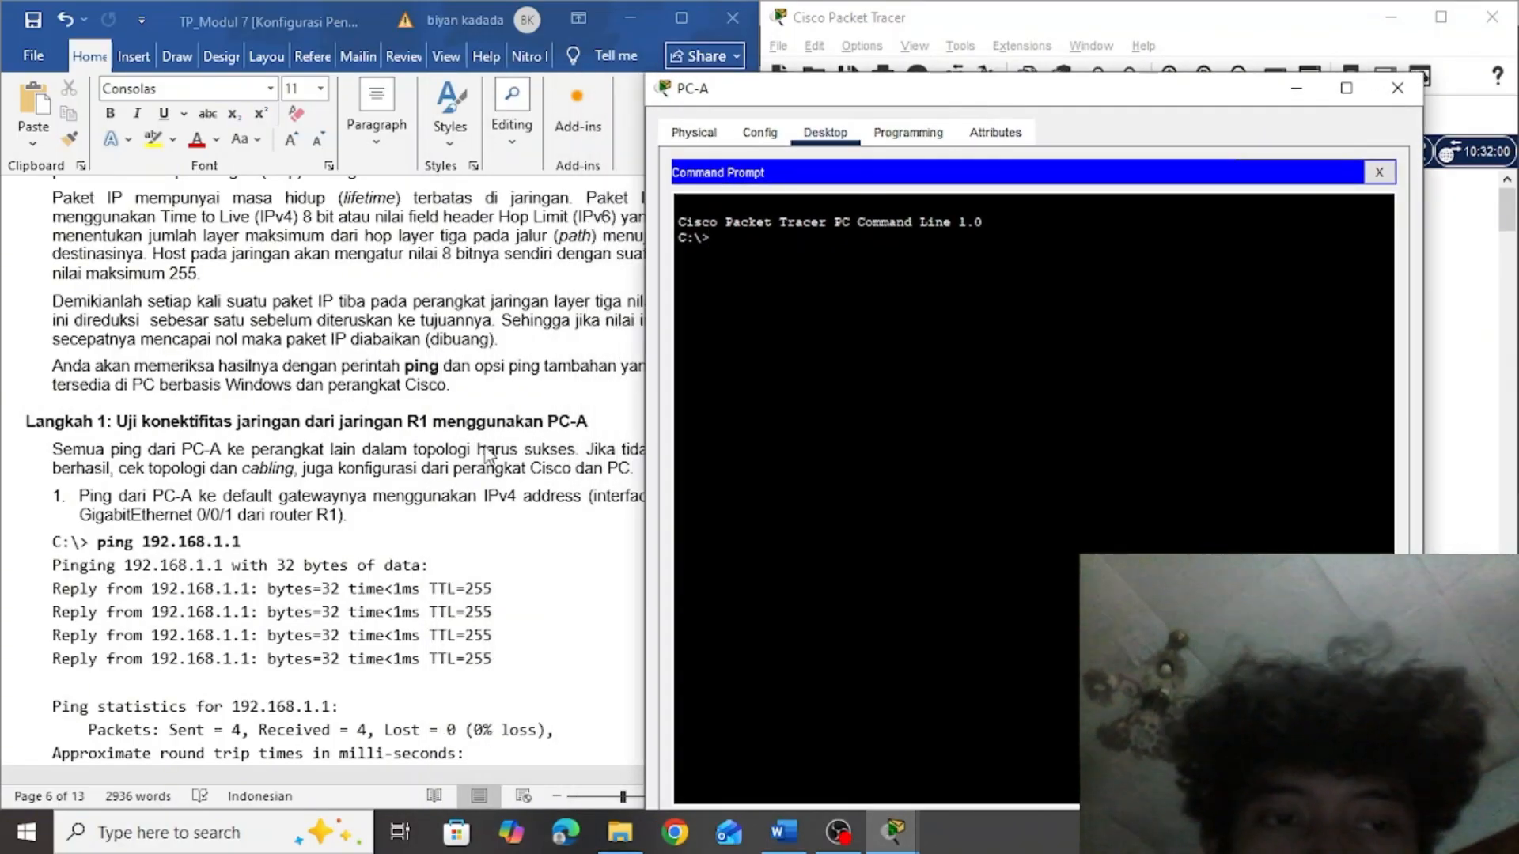
Copy the command ping 192.168.1.1 from the assignment into PC-A's Command Prompt and run it
click(250, 546)
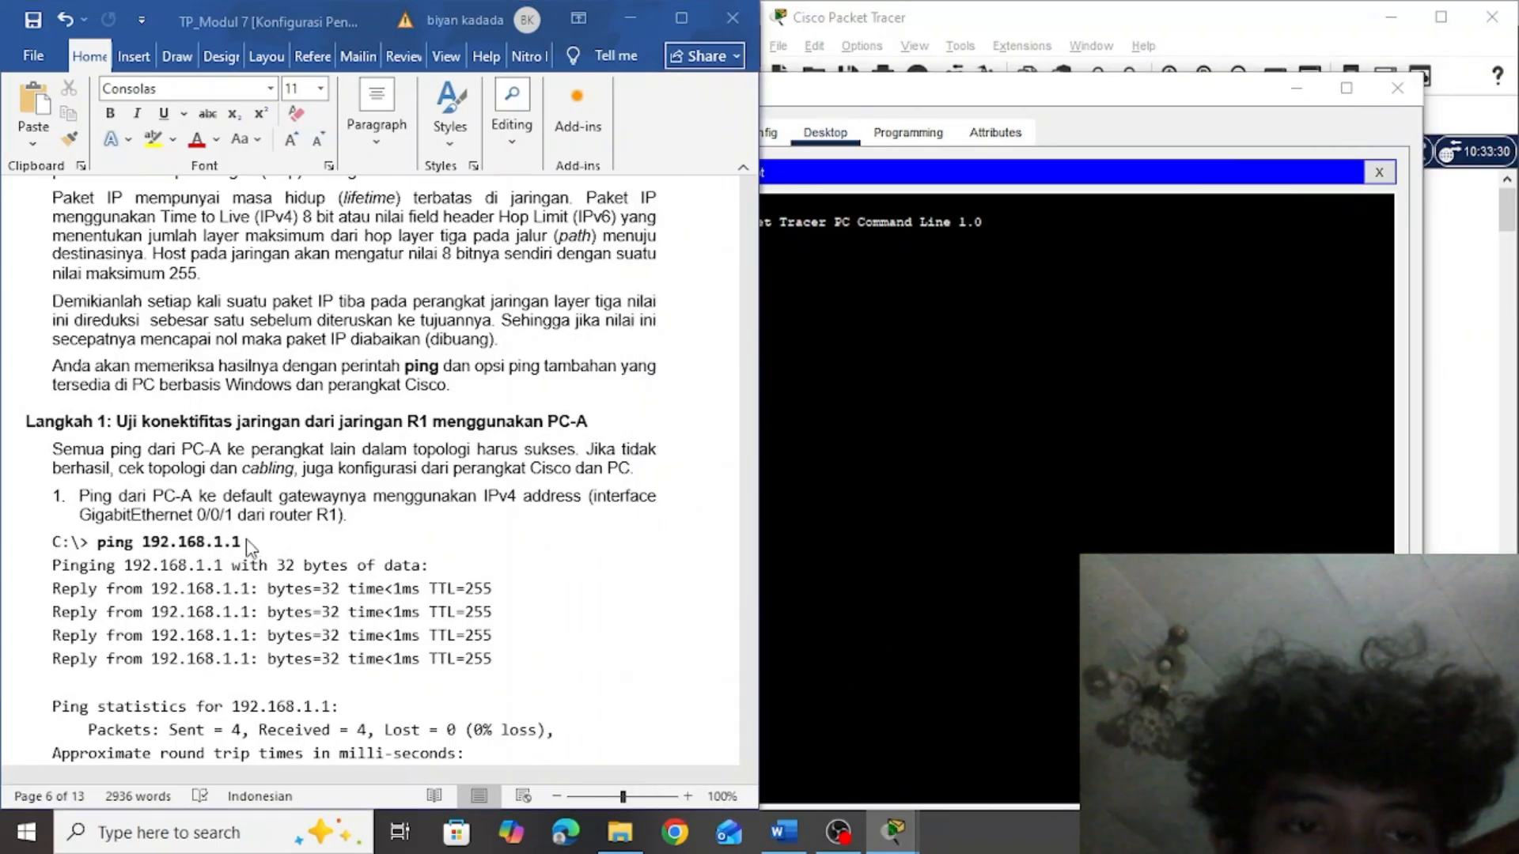
drag(246, 544, 103, 541)
click(824, 329)
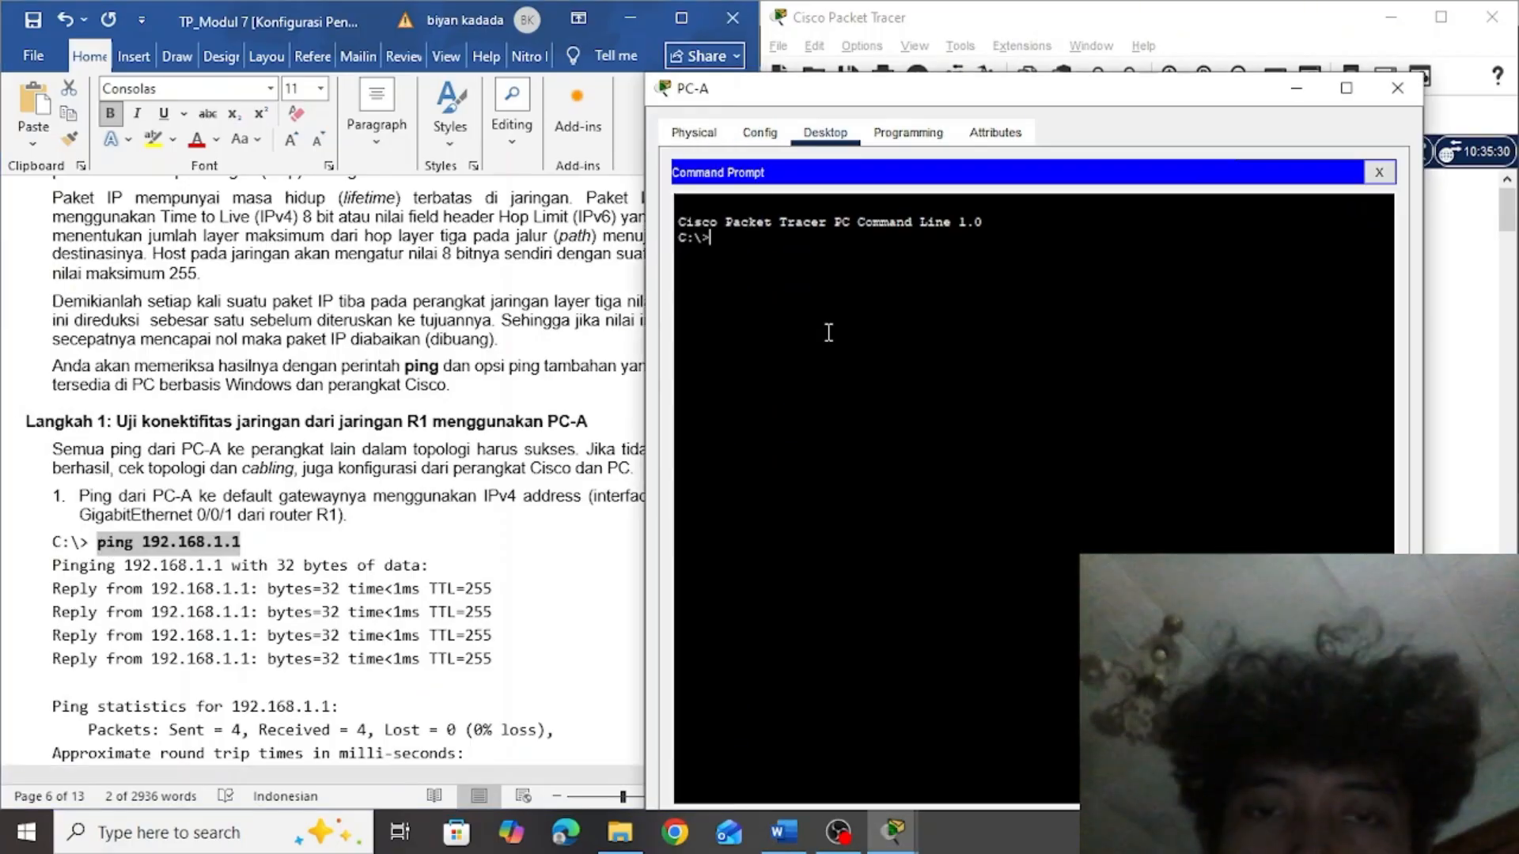
right_click(746, 246)
click(772, 291)
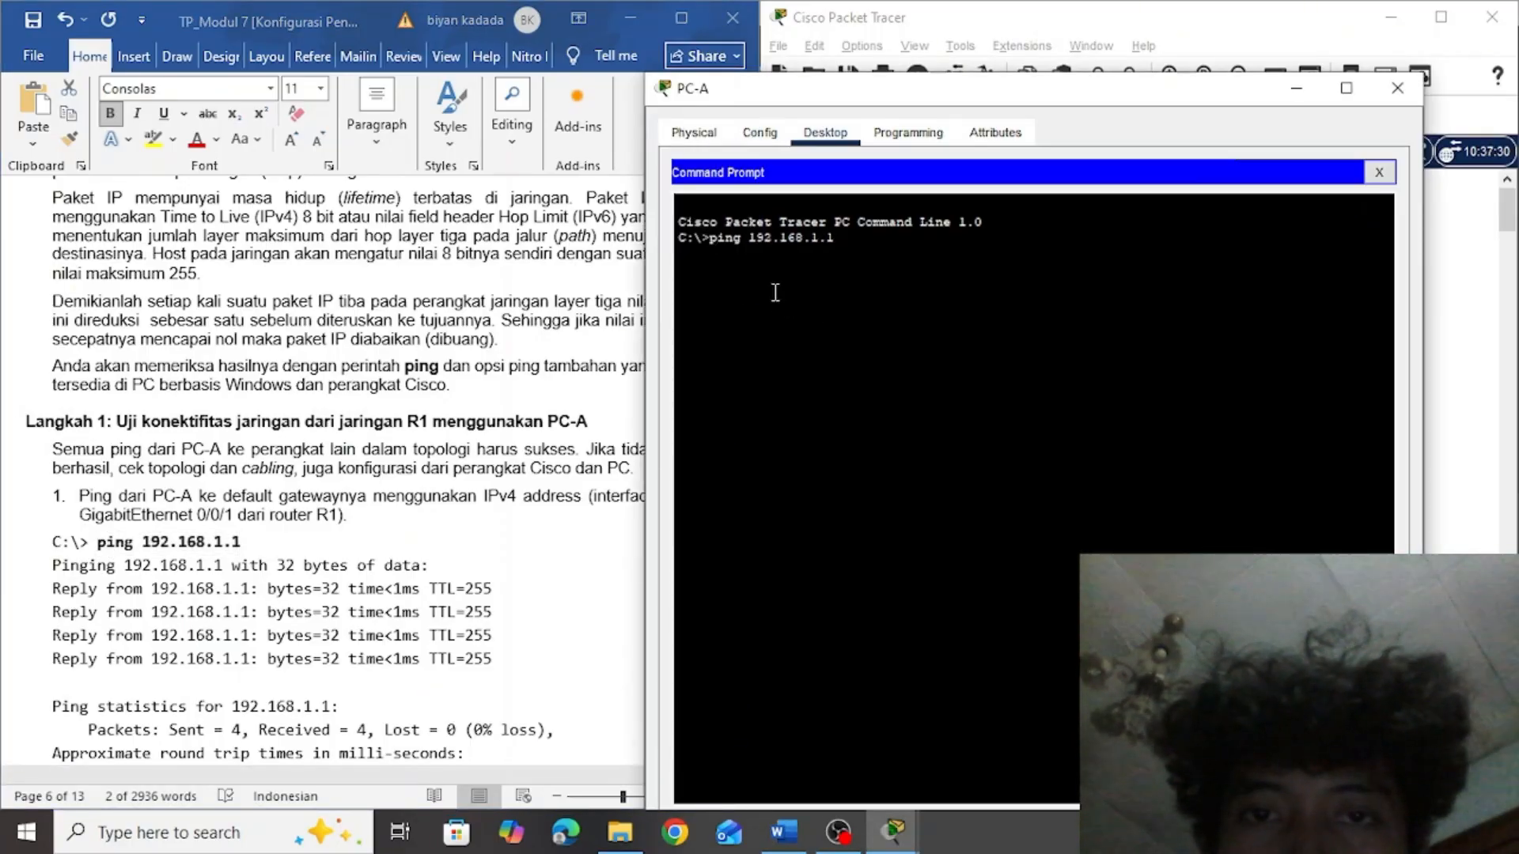
key(Return)
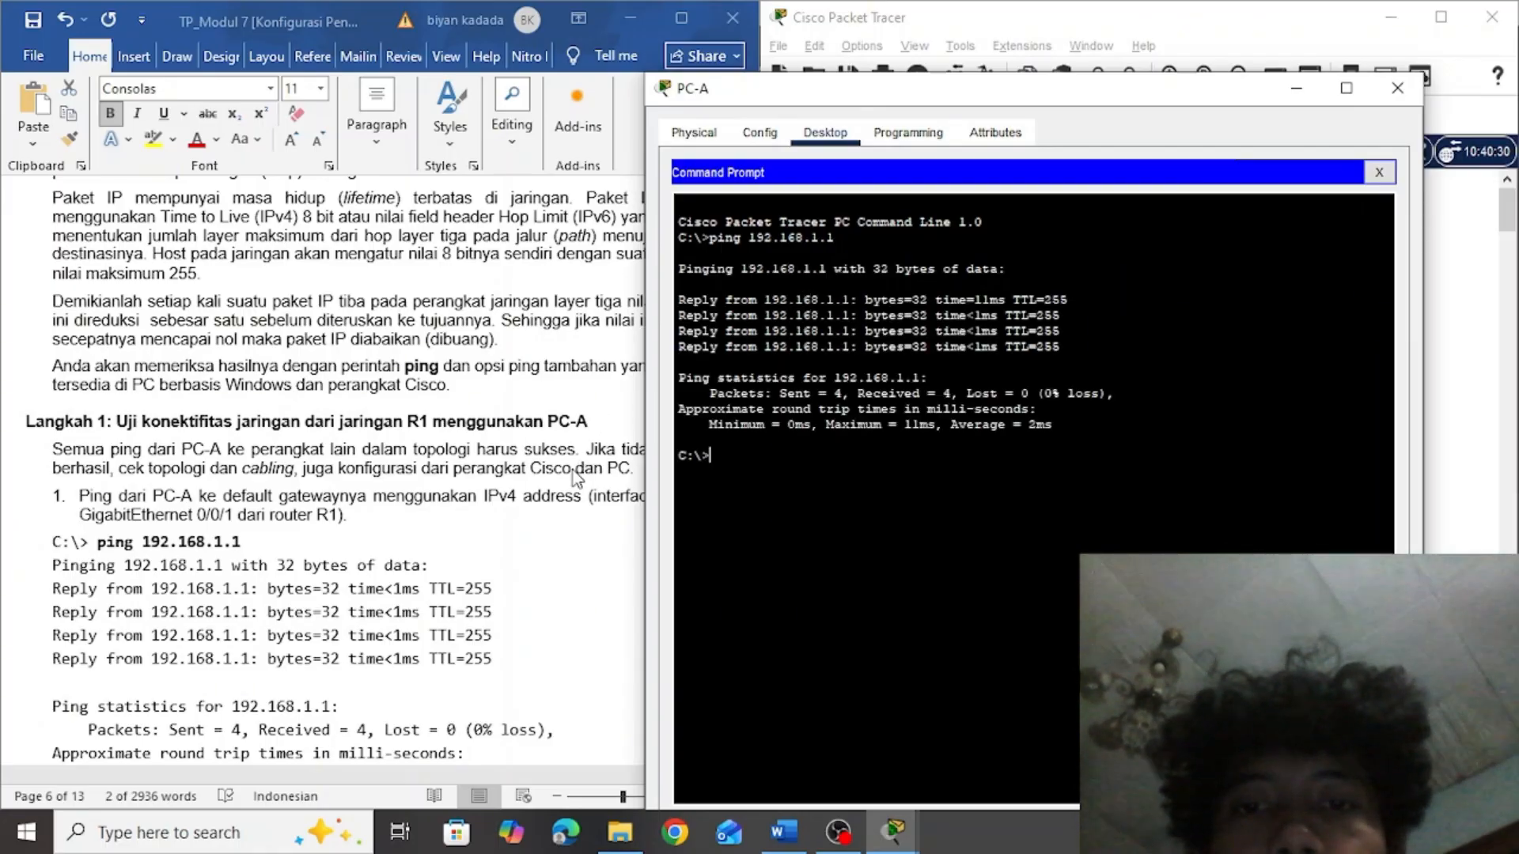
Copy the IPv6 test command ping 2001:db8:acad:1::1 from the assignment into PC-A's Command Prompt and run it
click(507, 465)
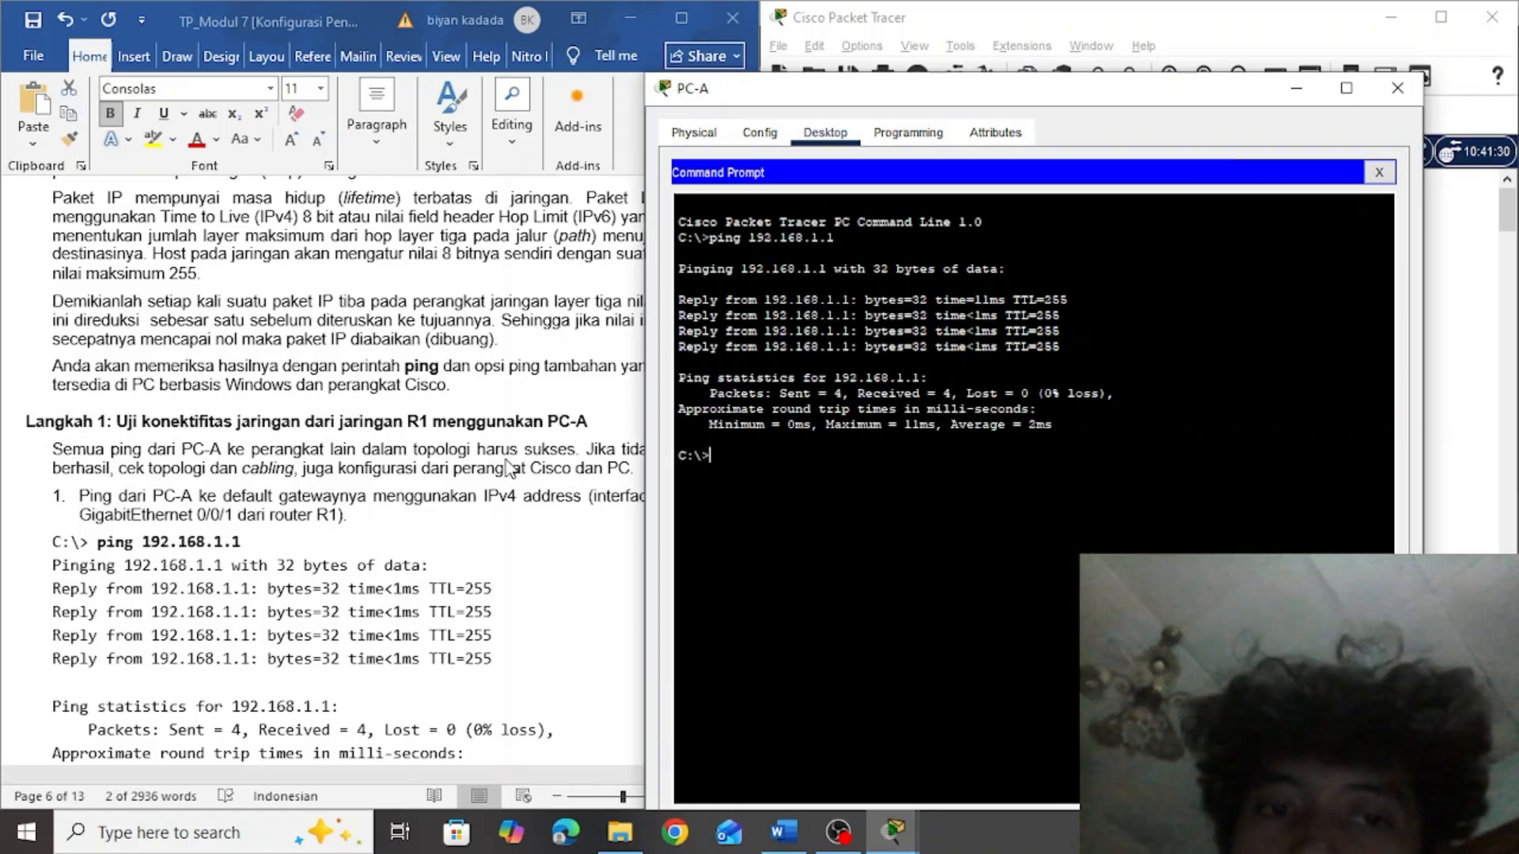
click(708, 428)
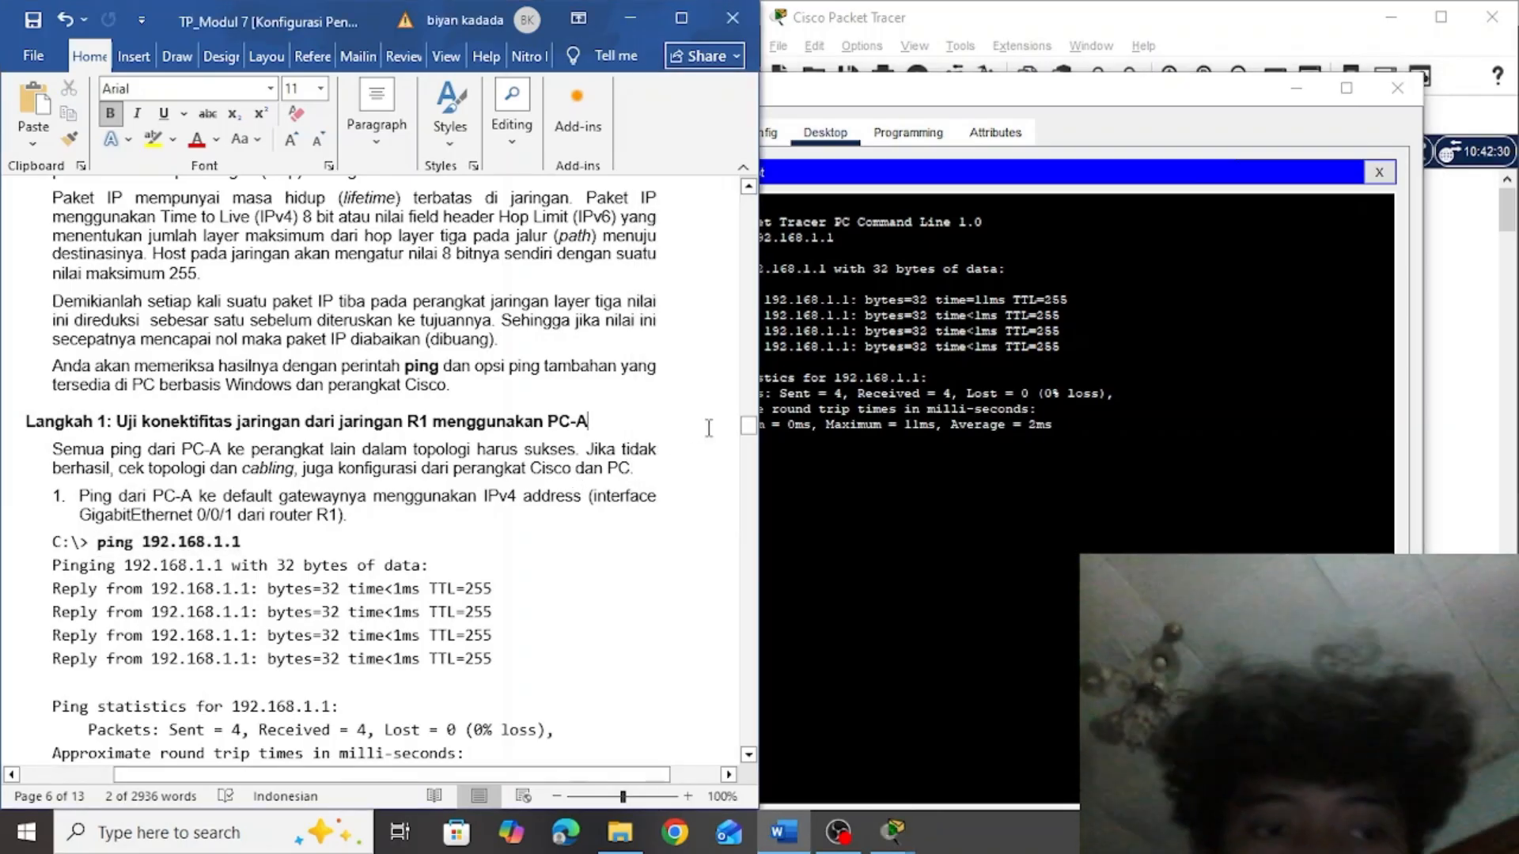
drag(749, 431, 752, 450)
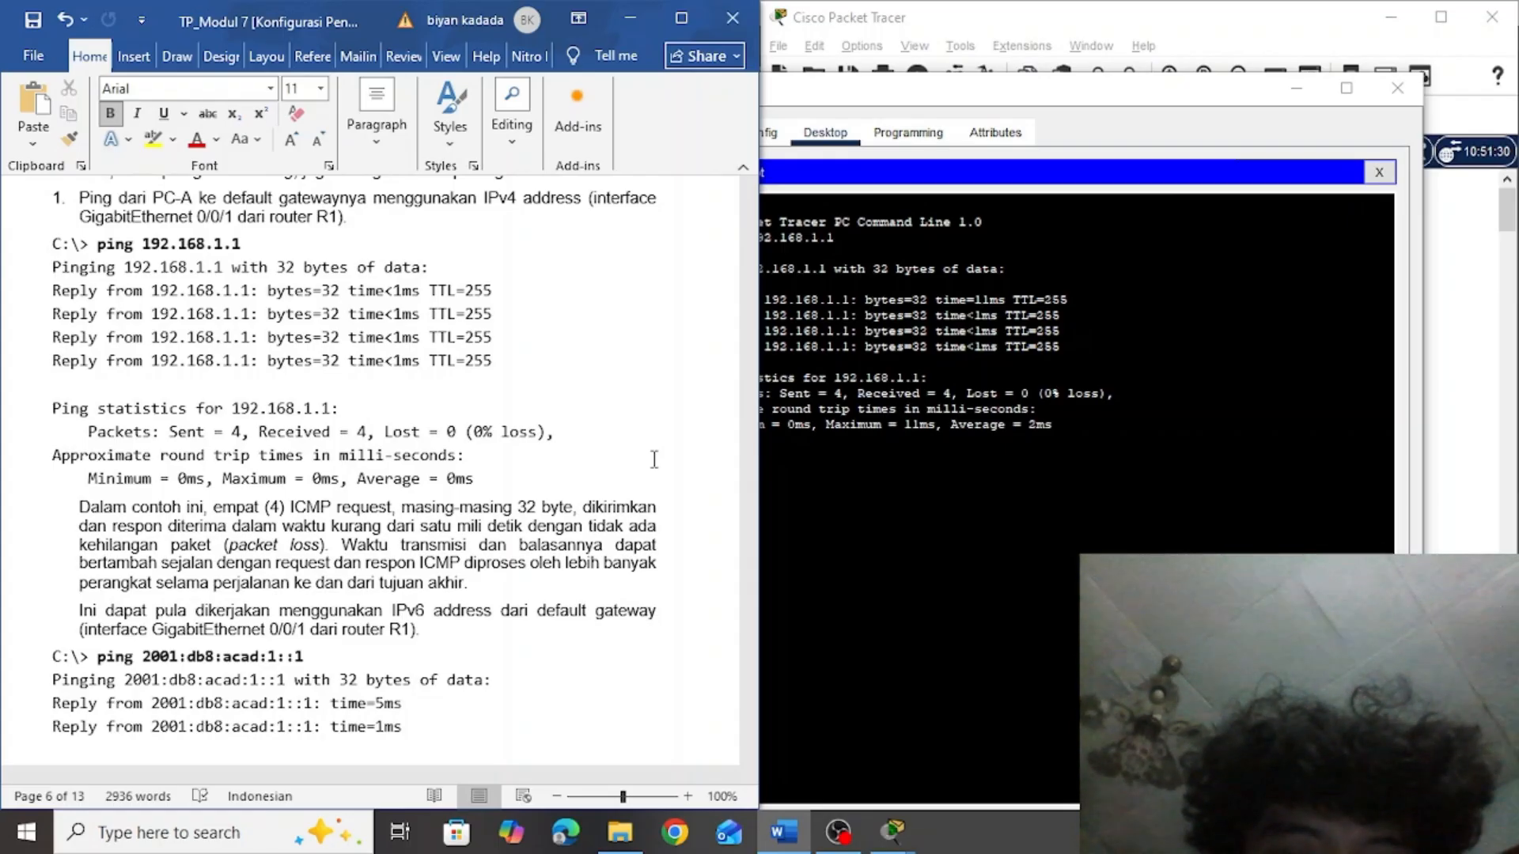
click(307, 657)
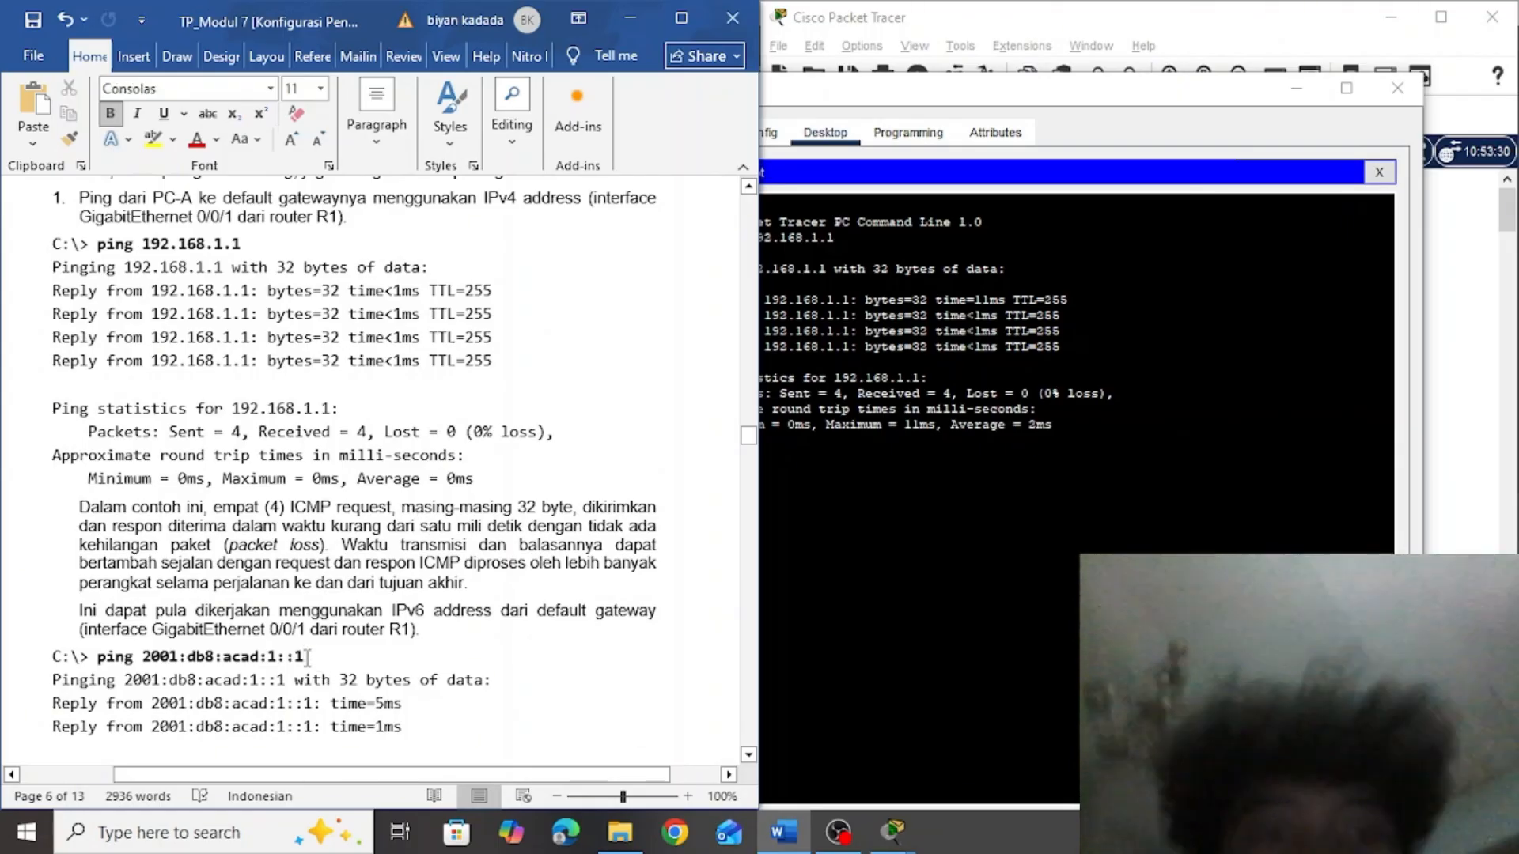
drag(307, 658, 118, 668)
key(ctrl+c)
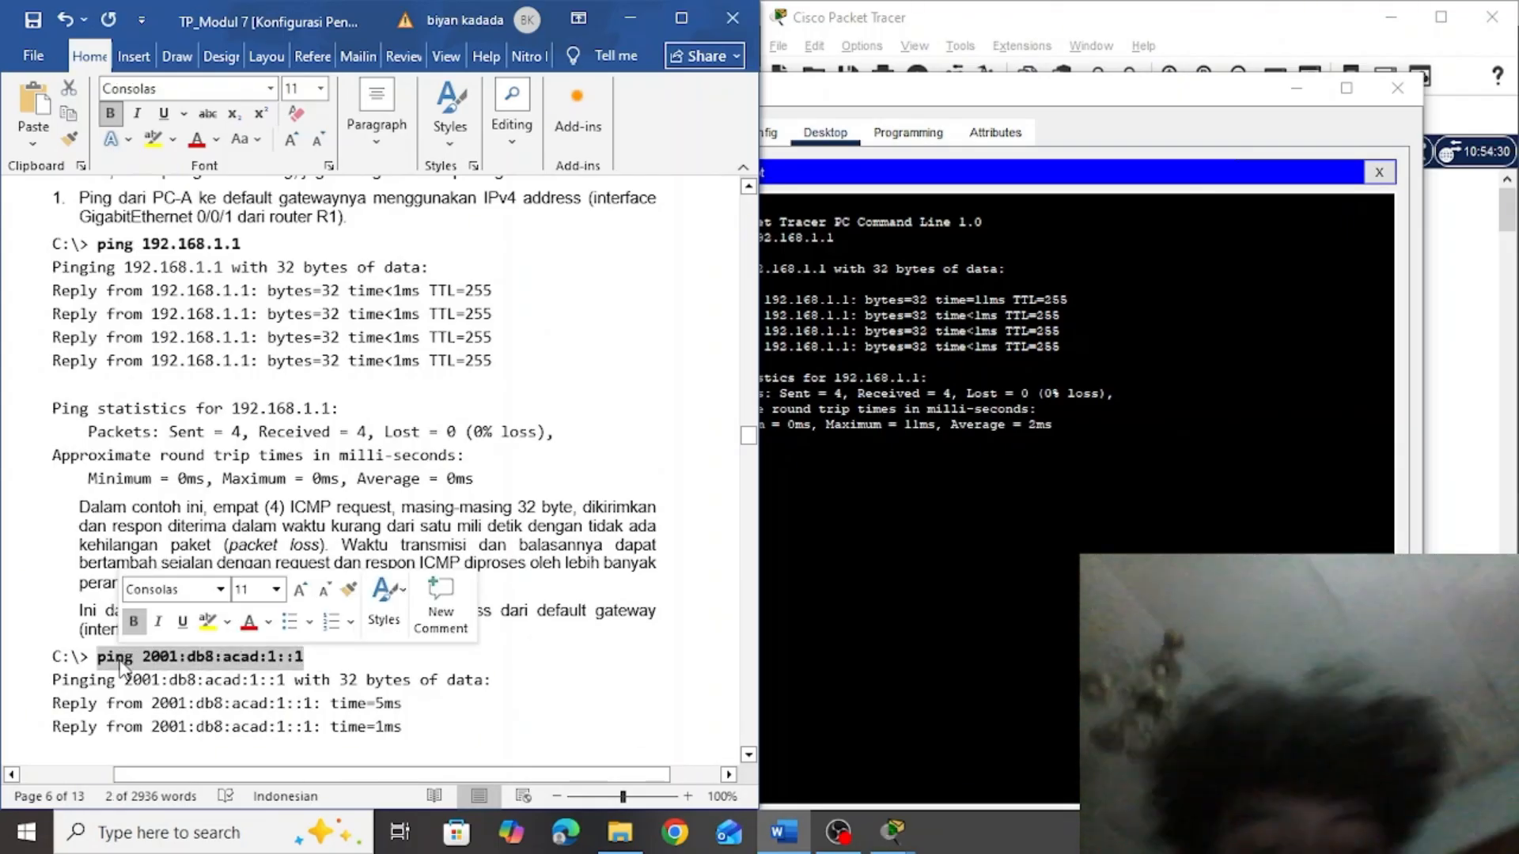
click(865, 548)
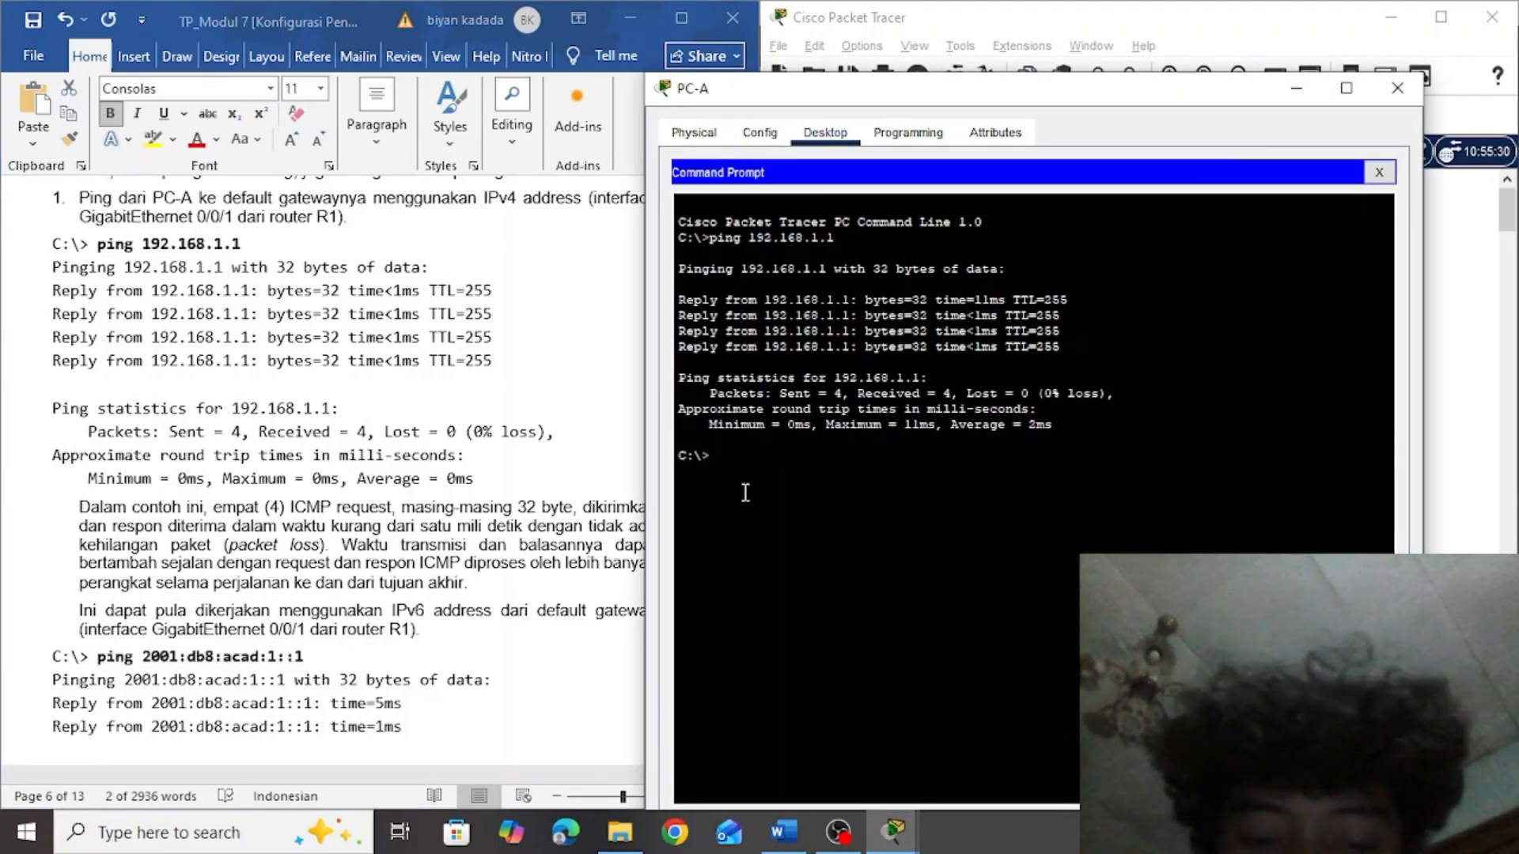
right_click(738, 466)
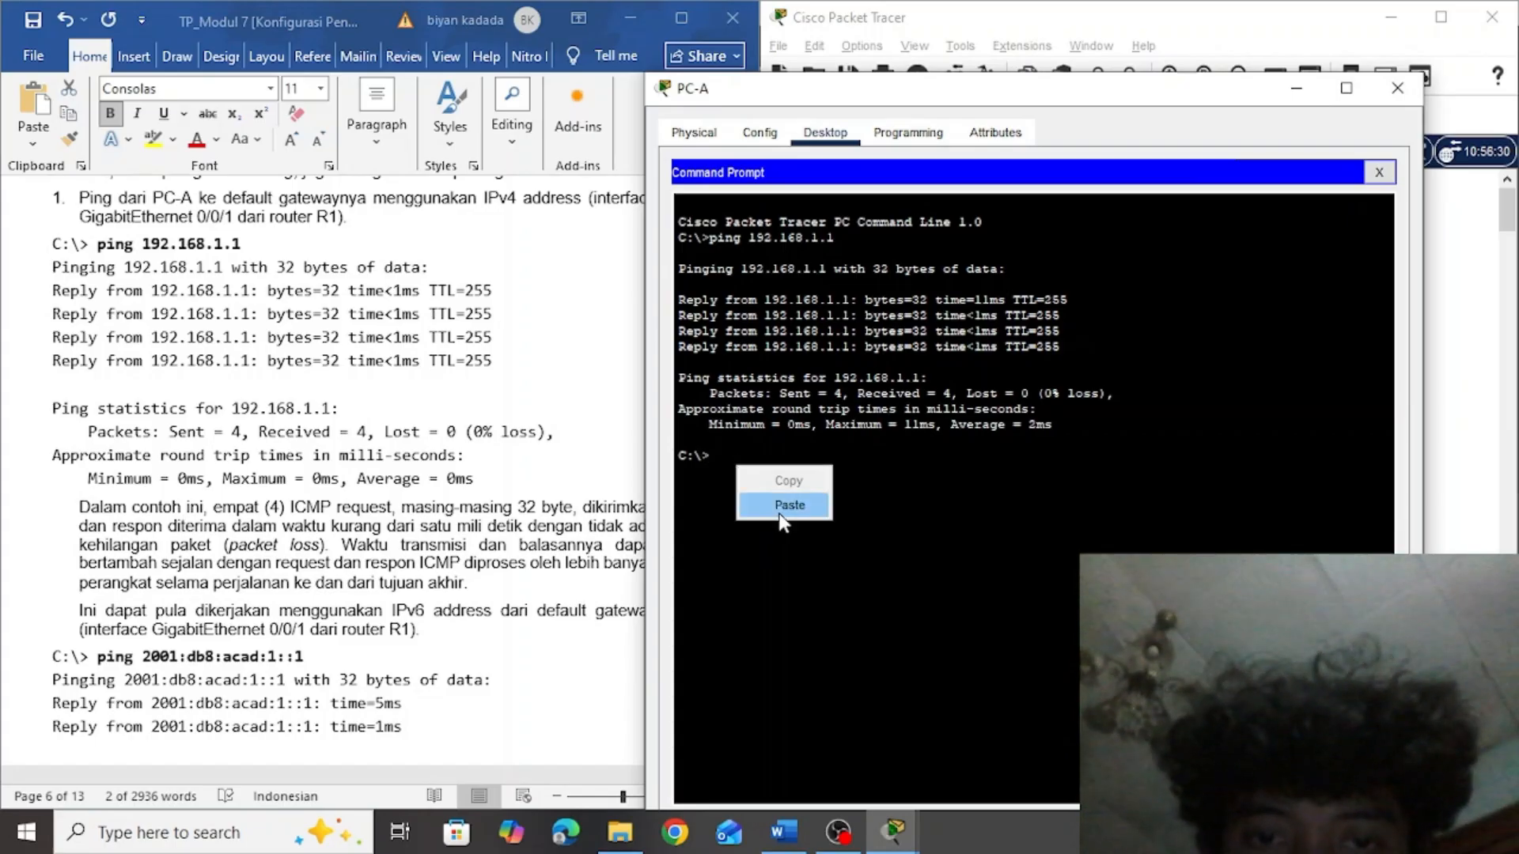
click(780, 513)
key(Return)
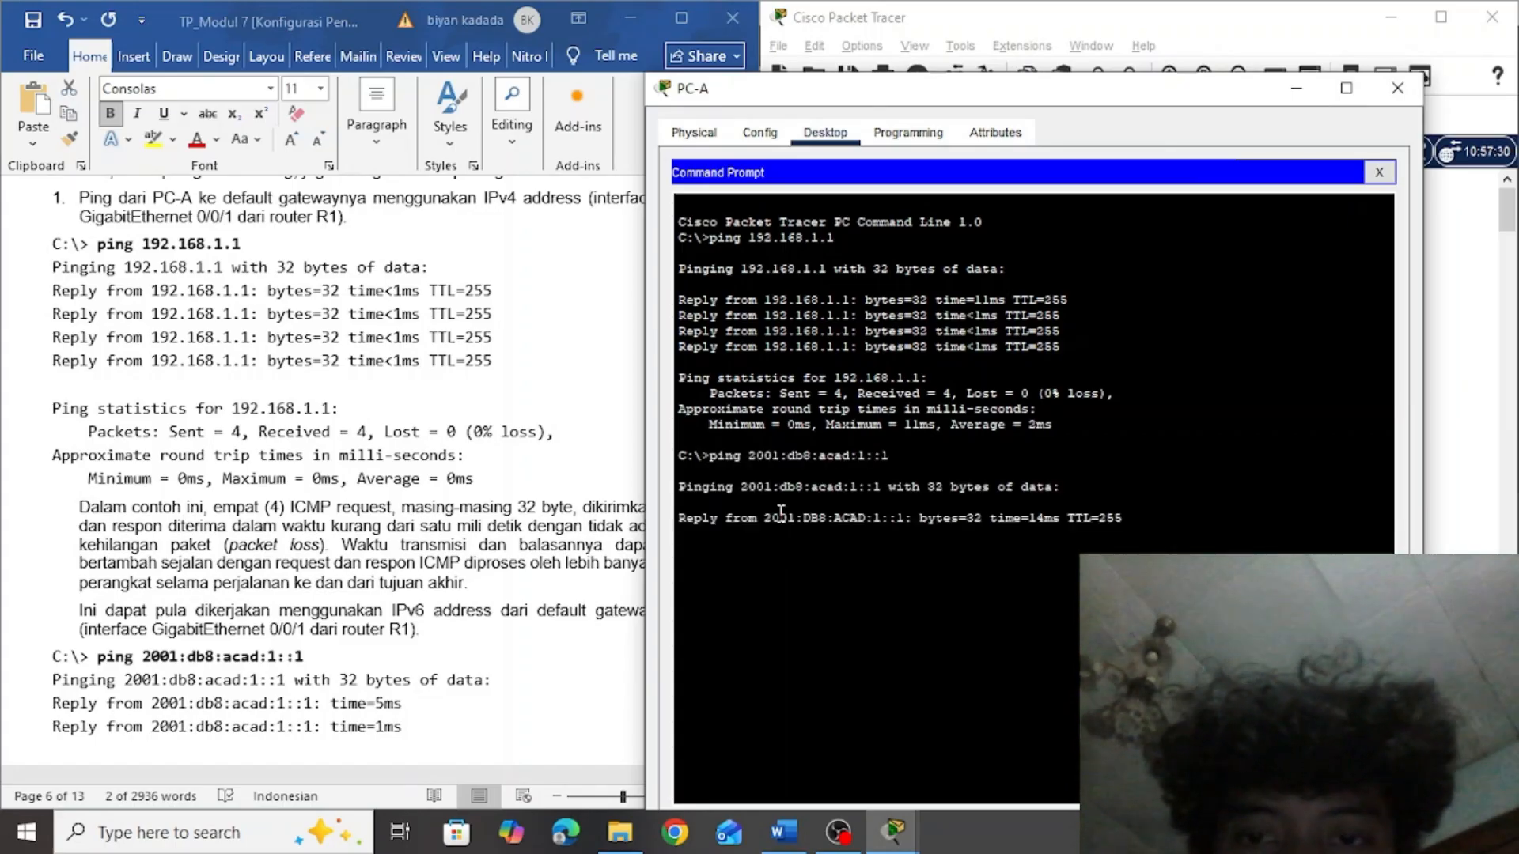
Find the ping destination table in the assignment and move PC-A's window aside so it no longer covers the table
click(565, 493)
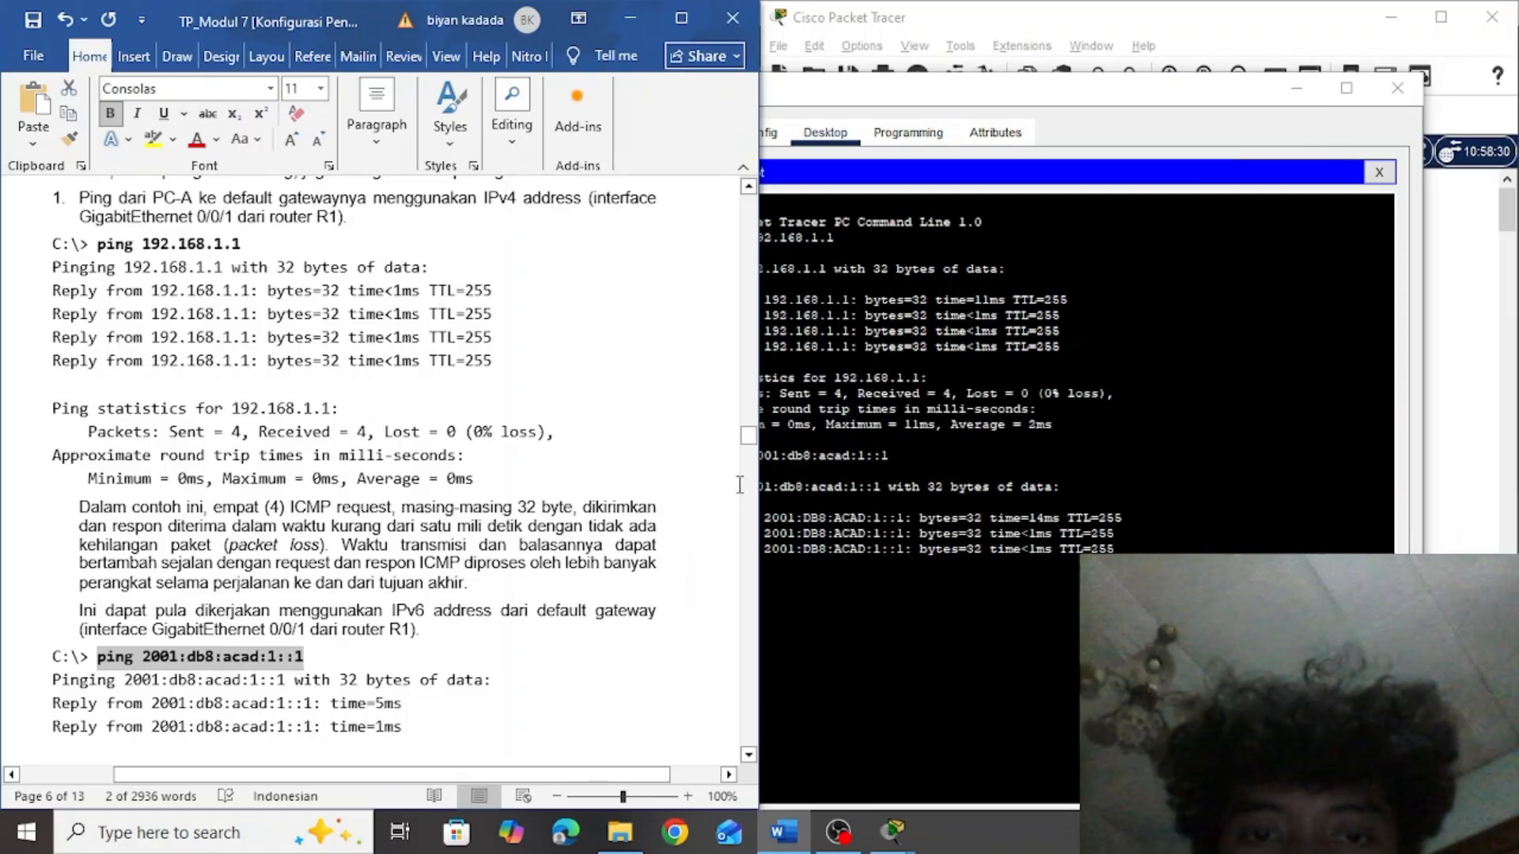
drag(748, 437, 752, 468)
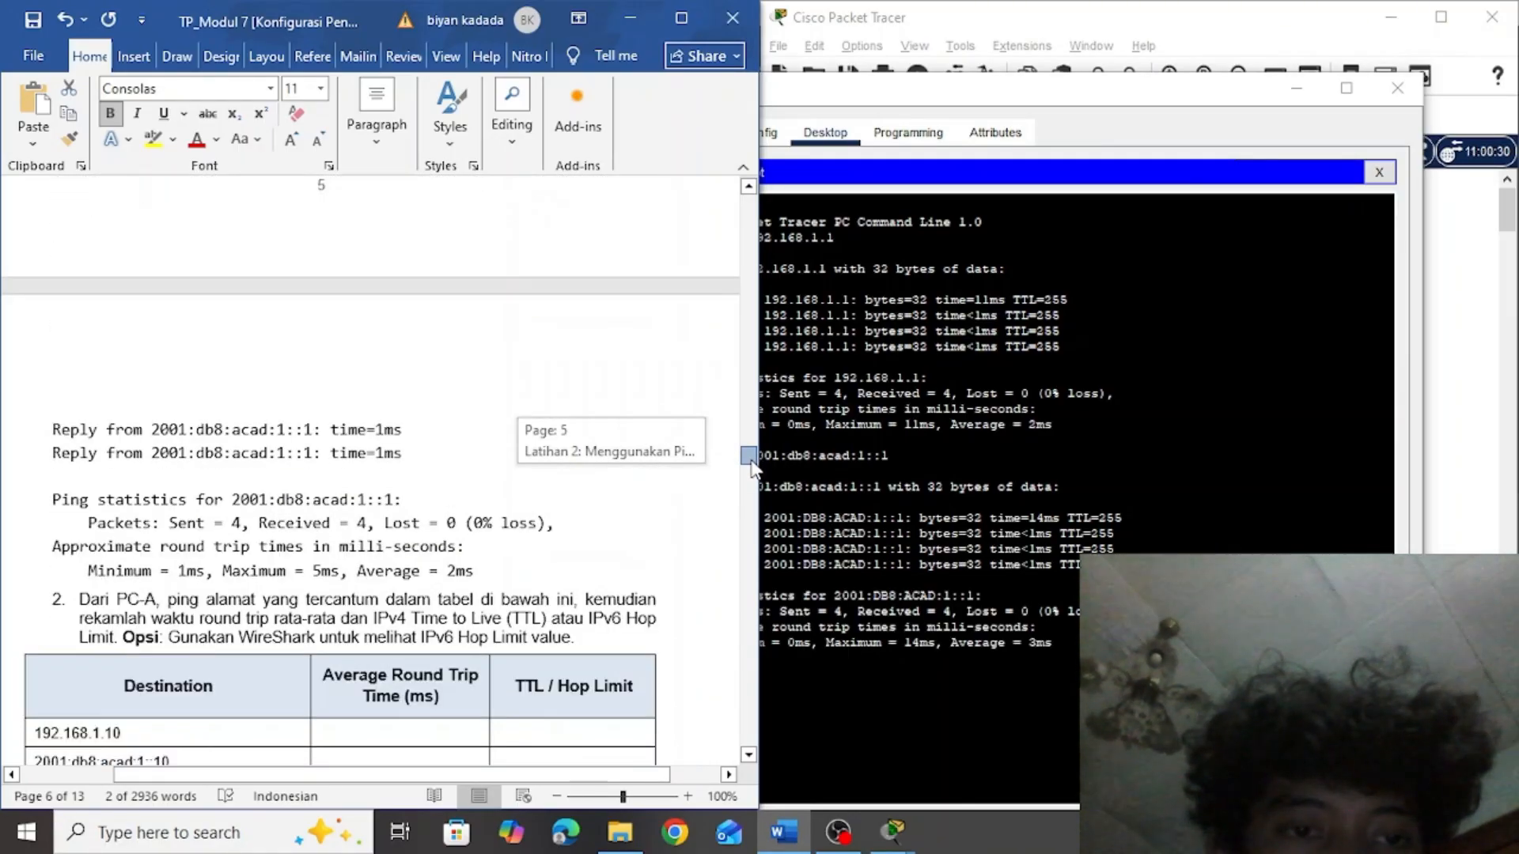
drag(751, 463, 750, 461)
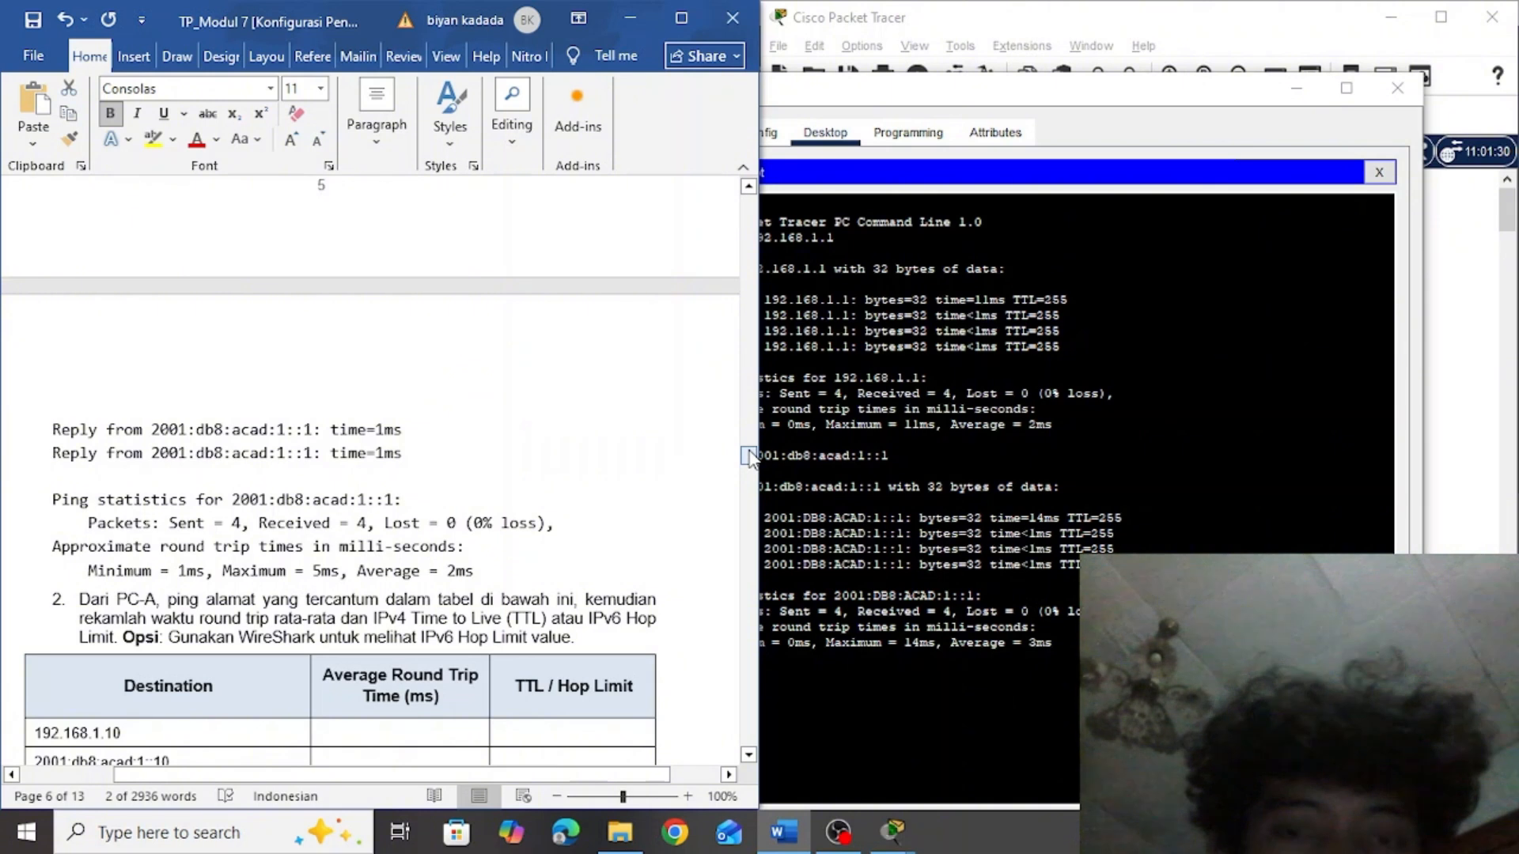
scroll(750, 458, down, 2)
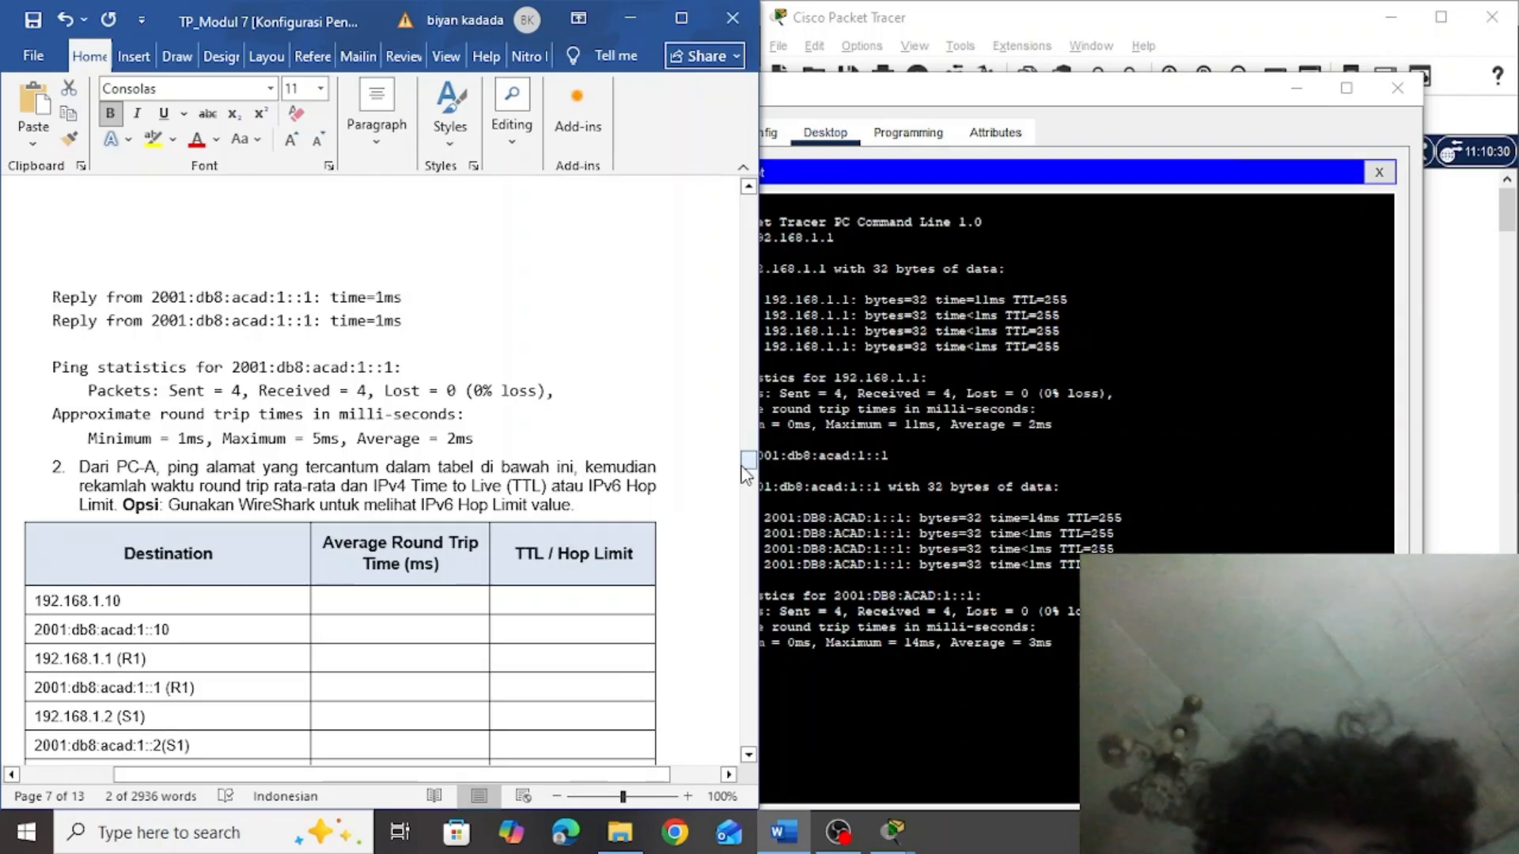
click(1068, 301)
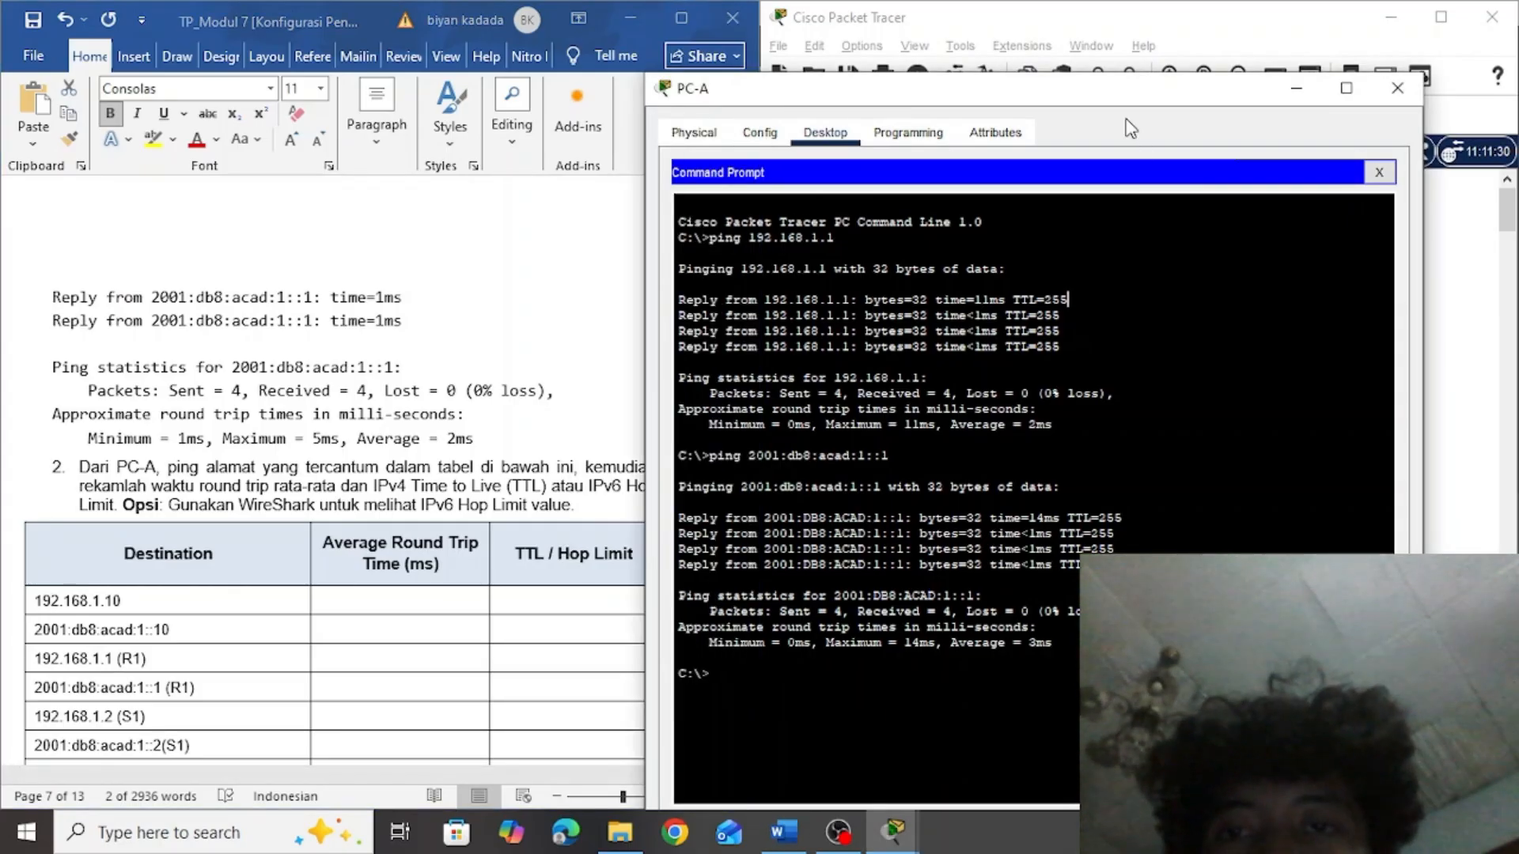
drag(1100, 99, 1200, 41)
click(637, 275)
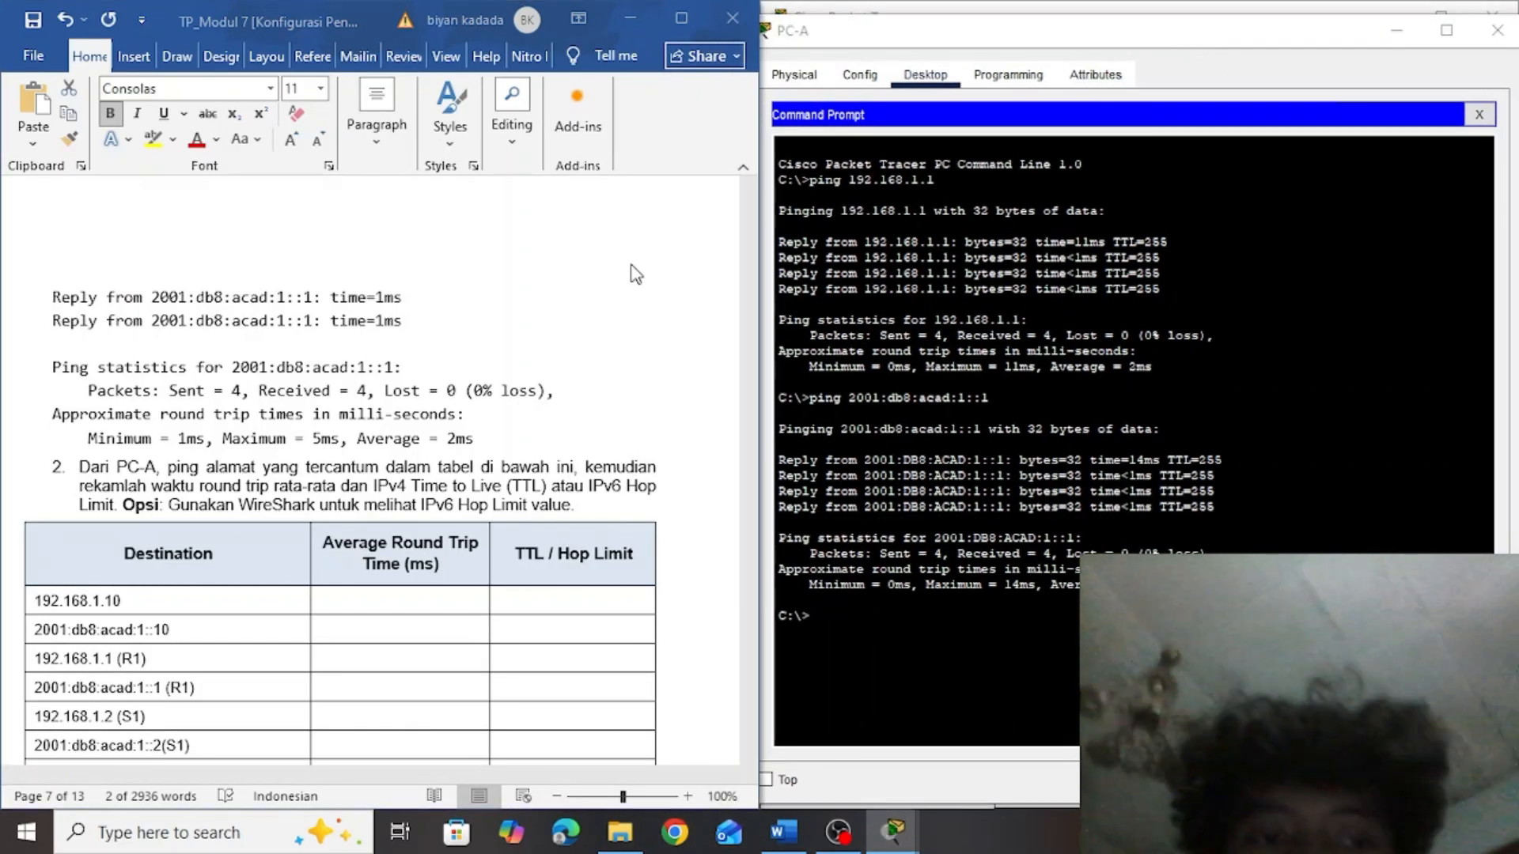
drag(748, 466, 748, 475)
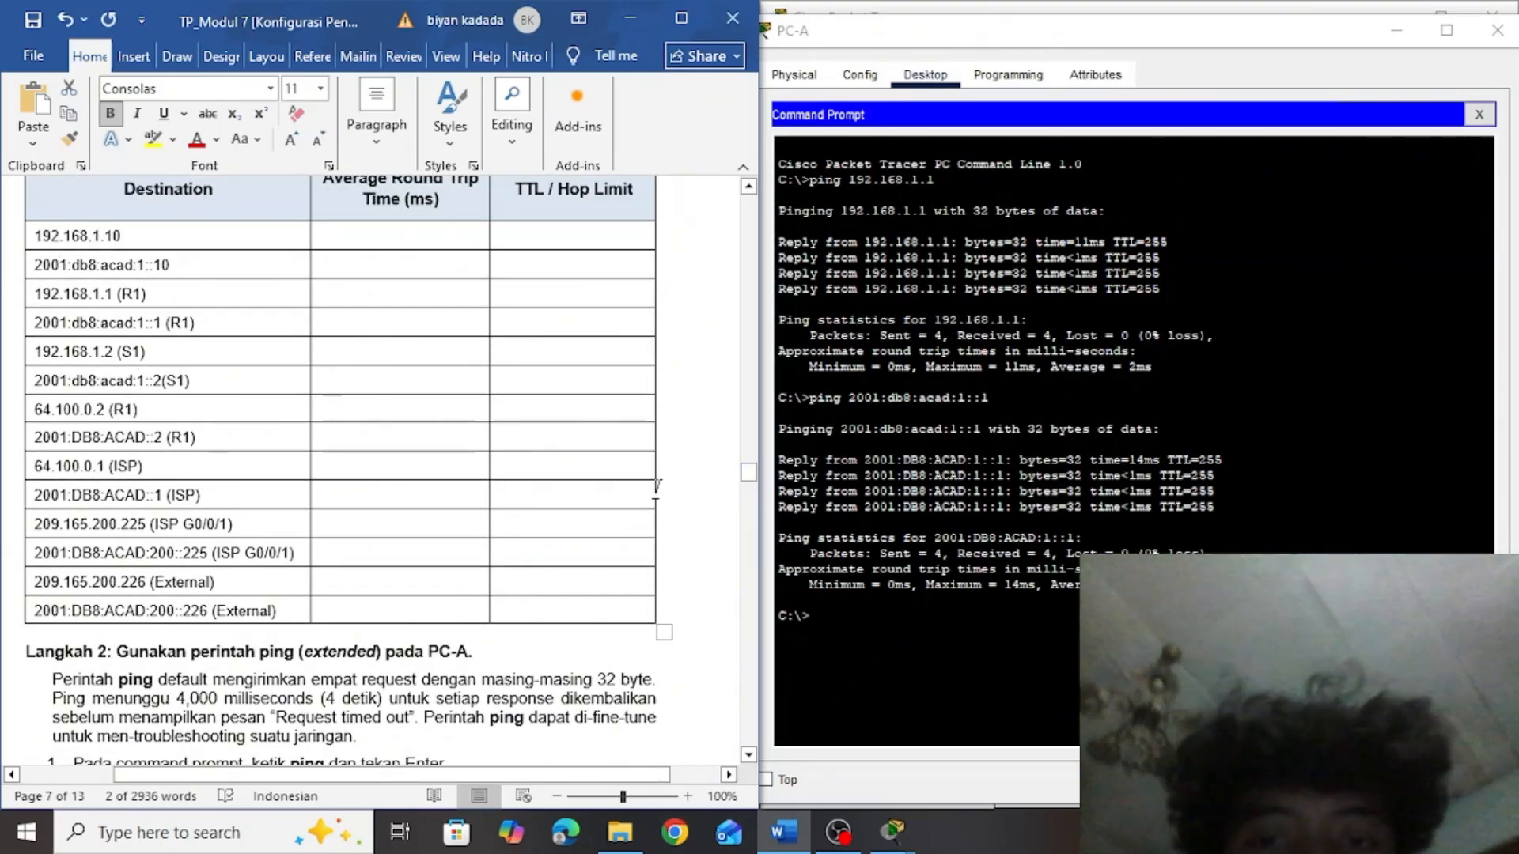
Copy the first destination, 192.168.1.10, from the table into PC-A's Command Prompt and run ping 192.168.1.10
click(881, 613)
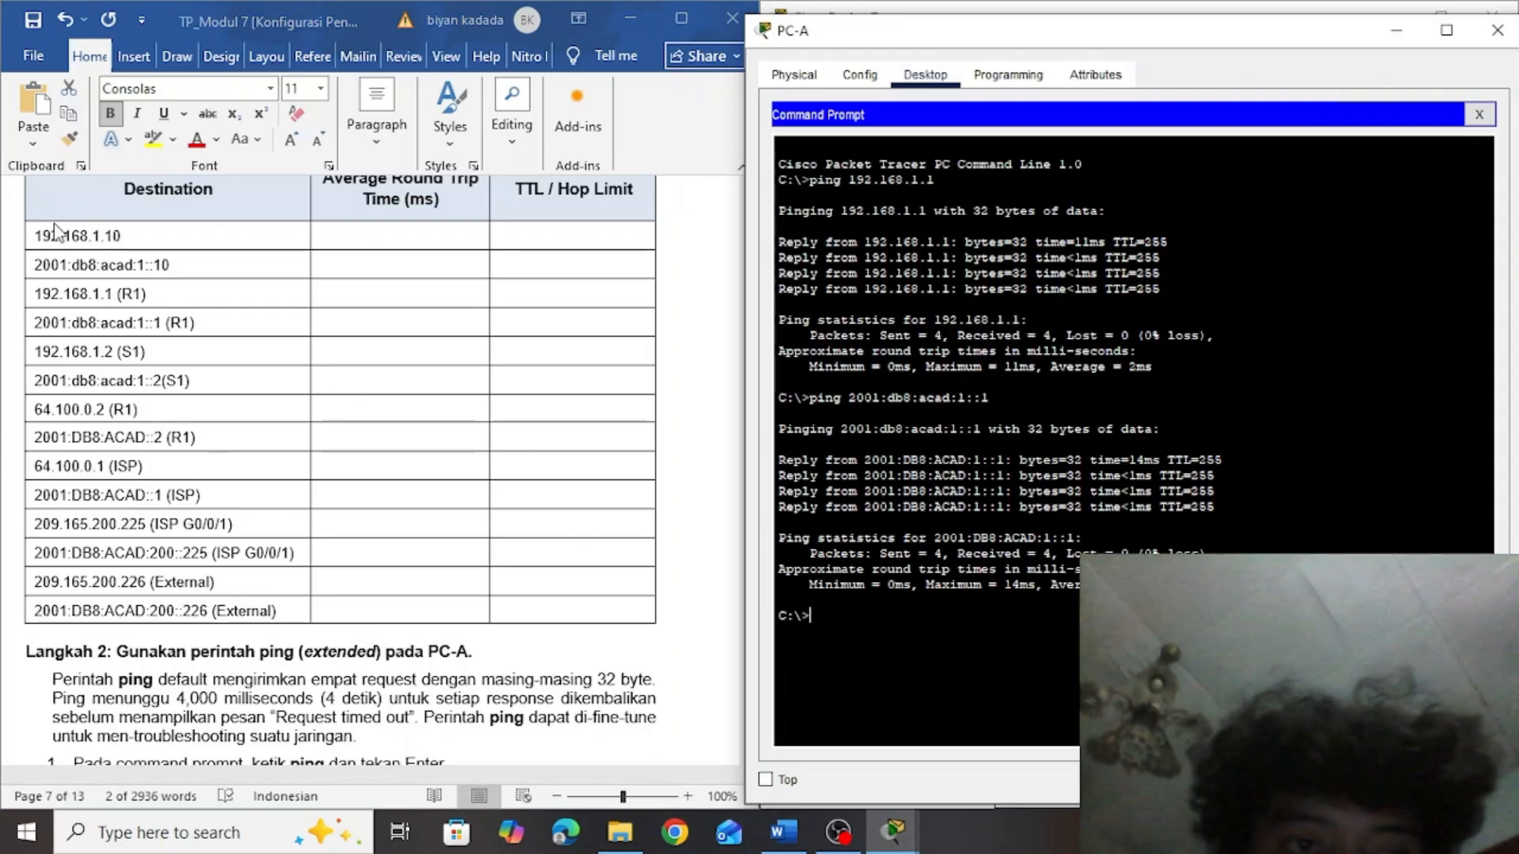
click(129, 236)
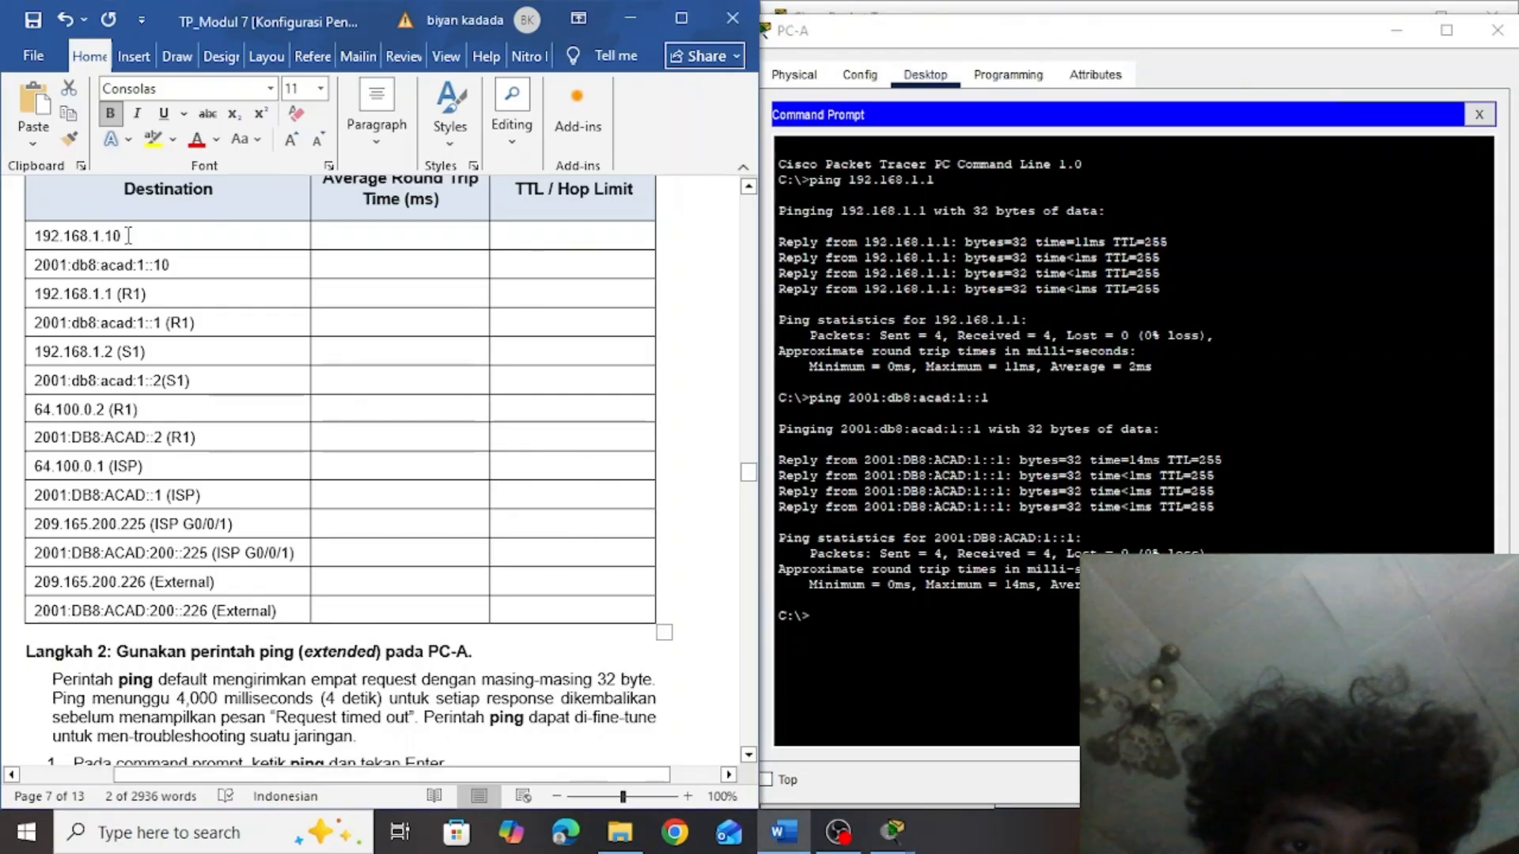
drag(128, 236, 37, 238)
key(ctrl+c)
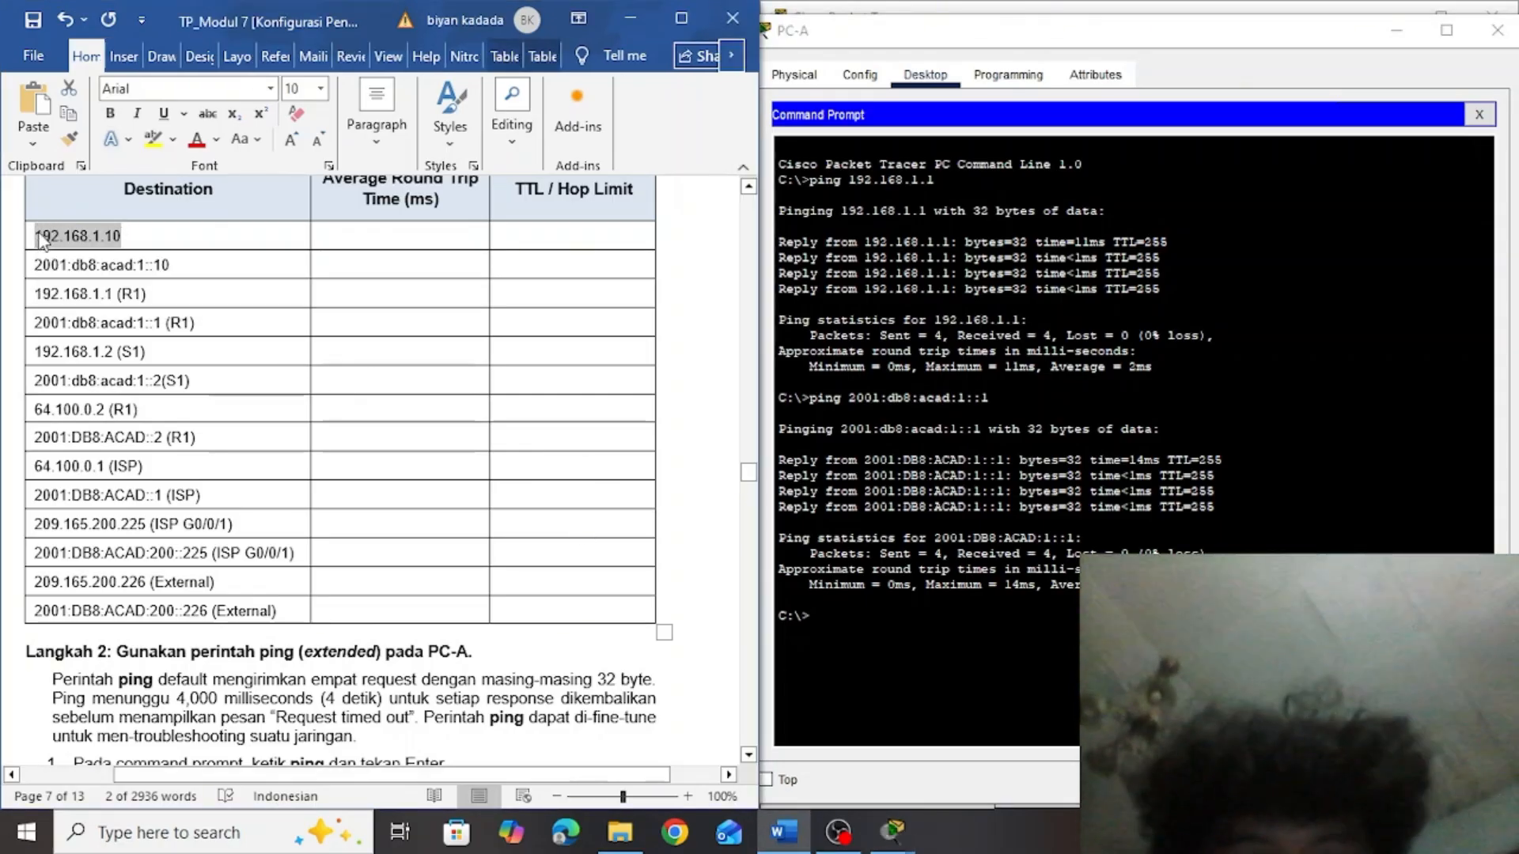
click(846, 616)
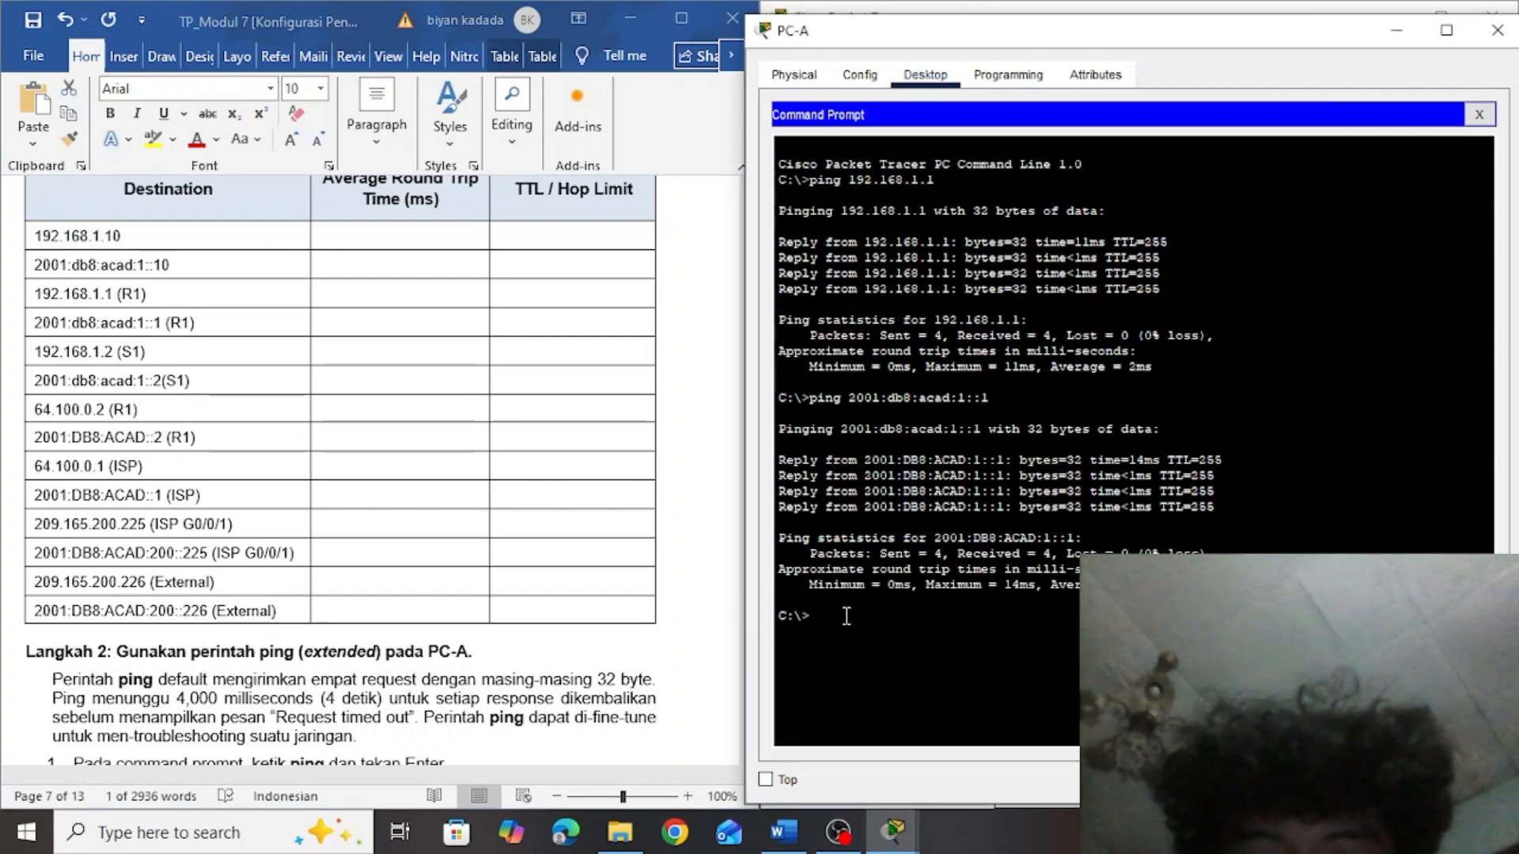
right_click(846, 616)
click(891, 652)
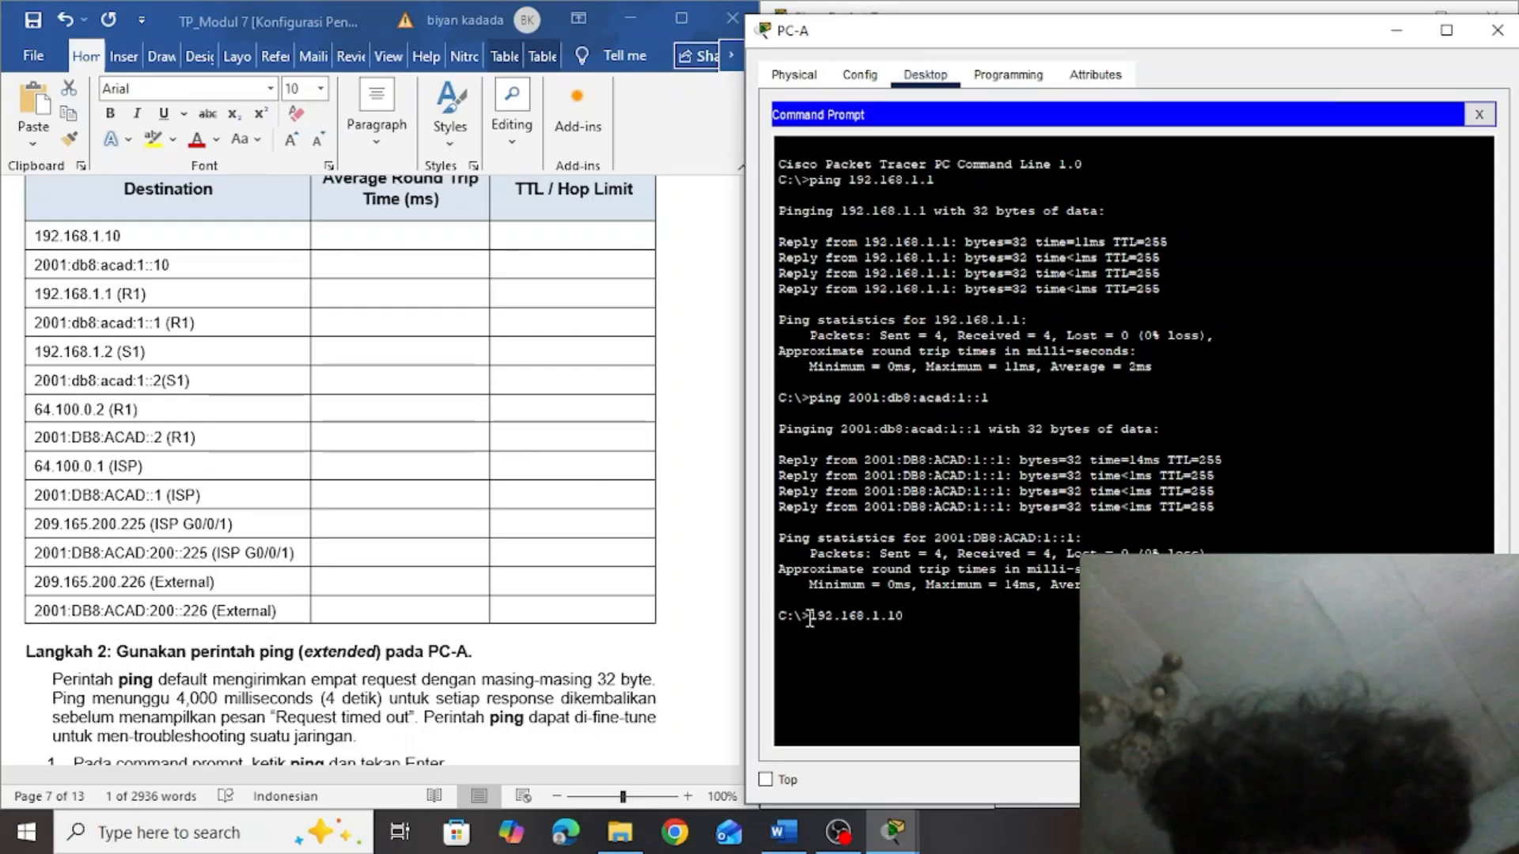
text(ping)
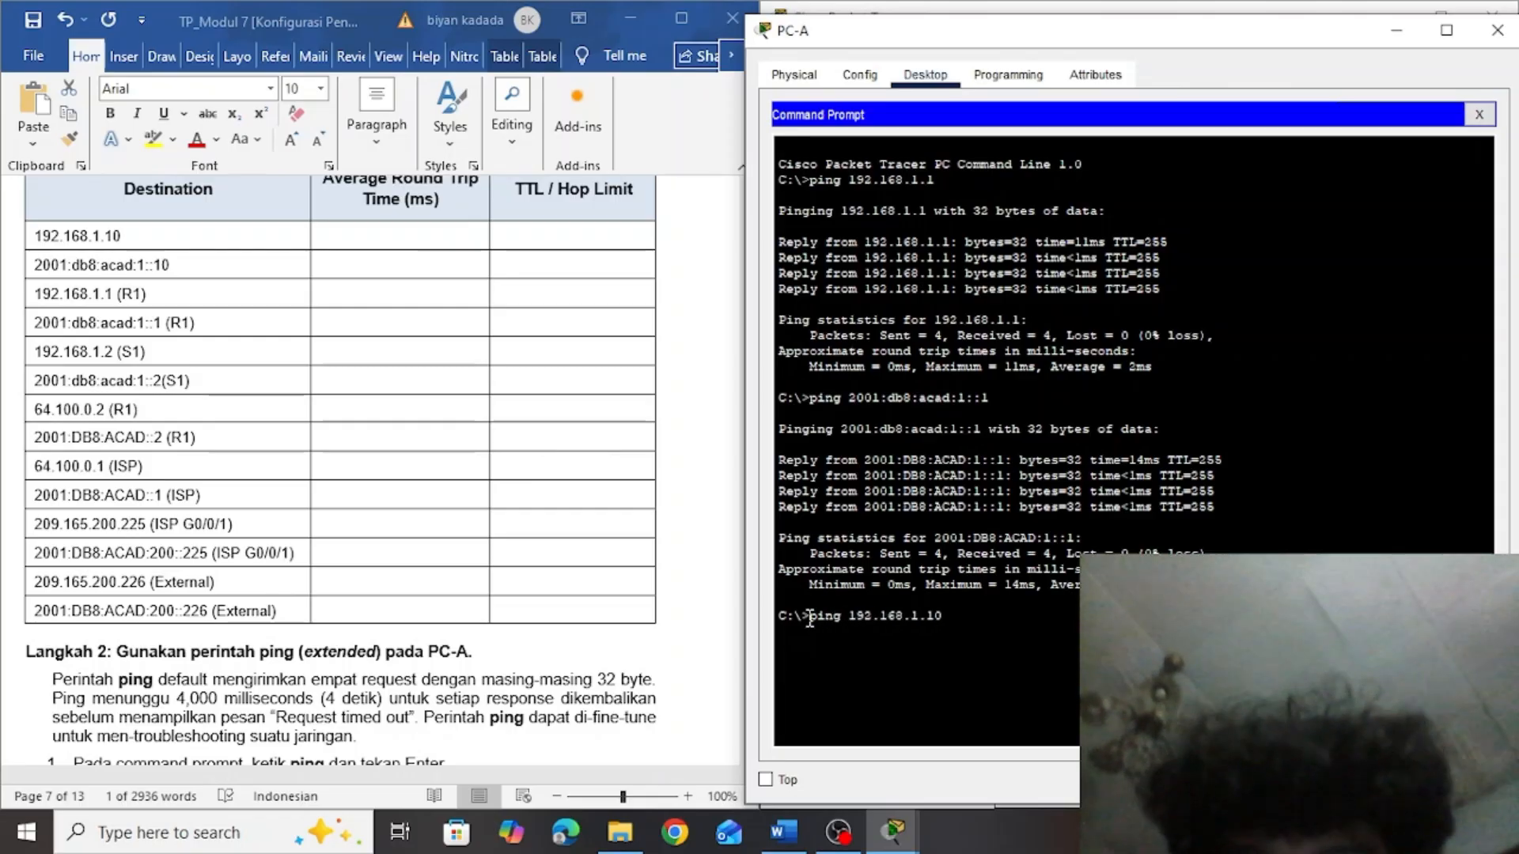
key(Return)
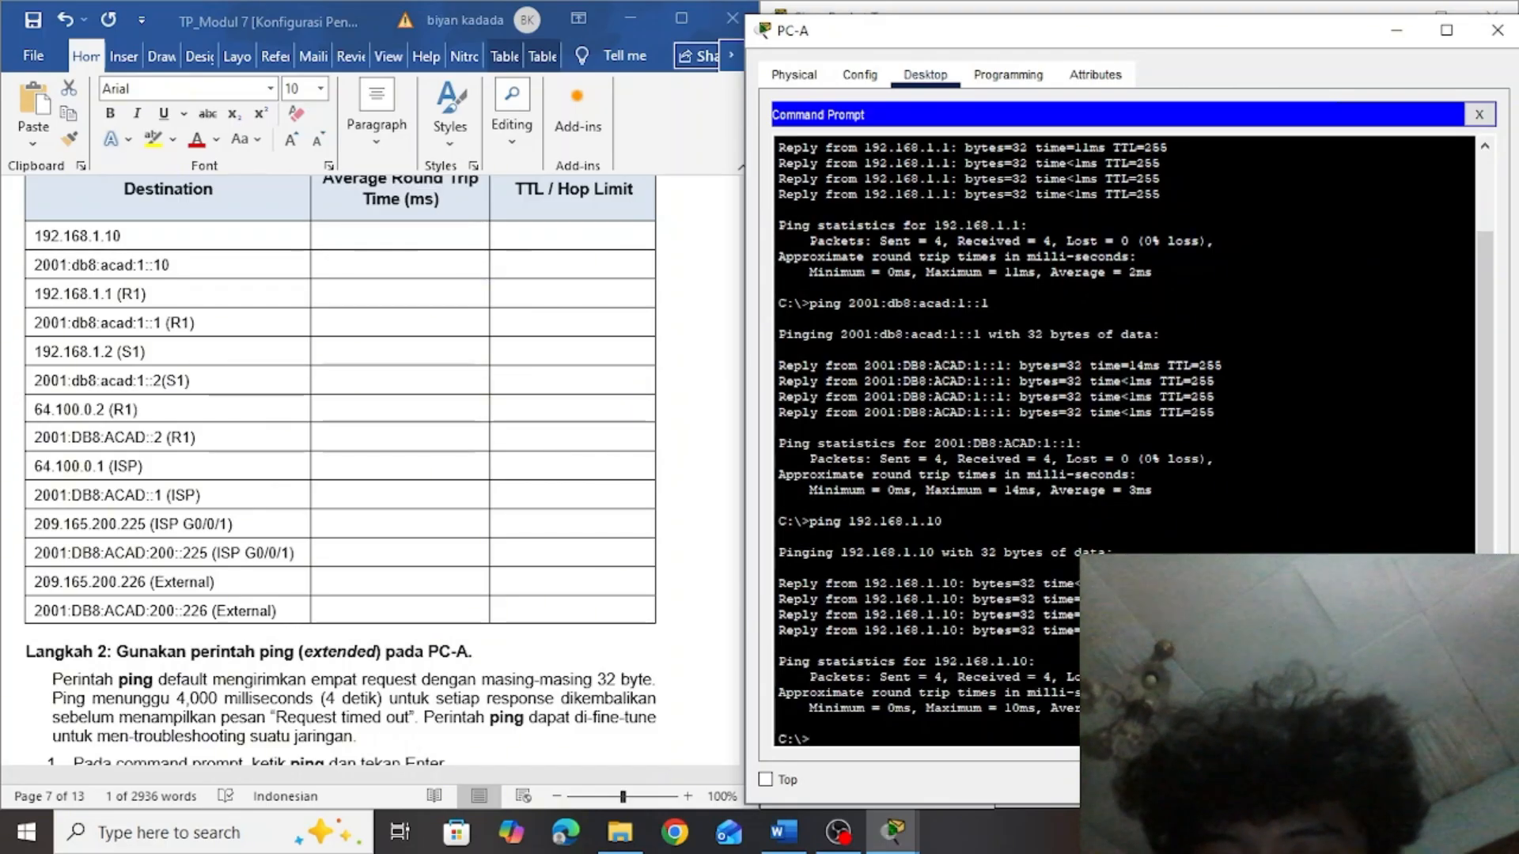
Fill in the table's 192.168.1.10 row with an average round trip time of 3 ms and a TTL of 128
click(382, 235)
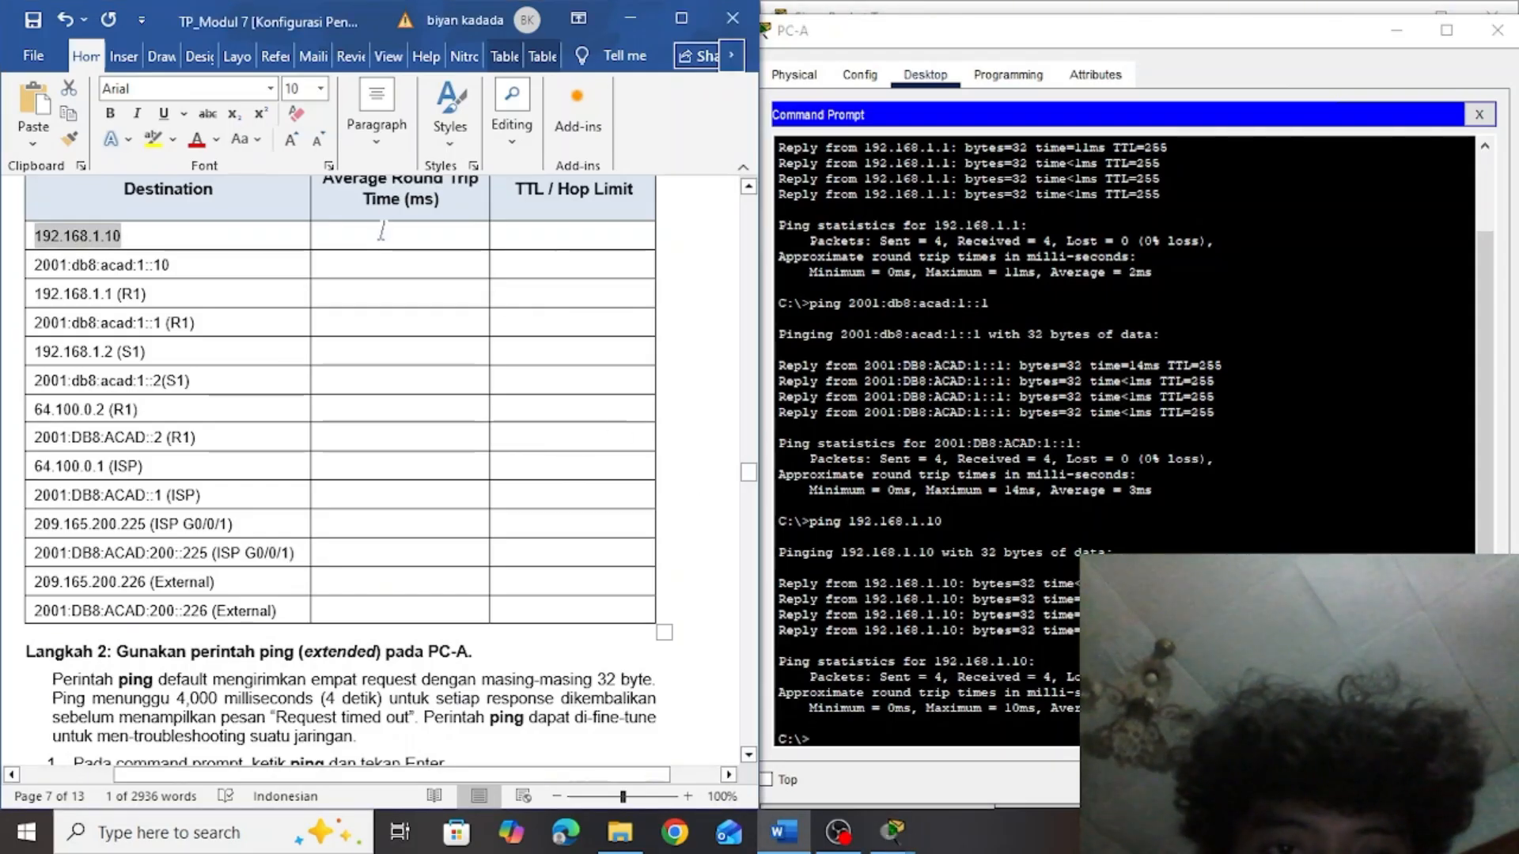
text(3 ms)
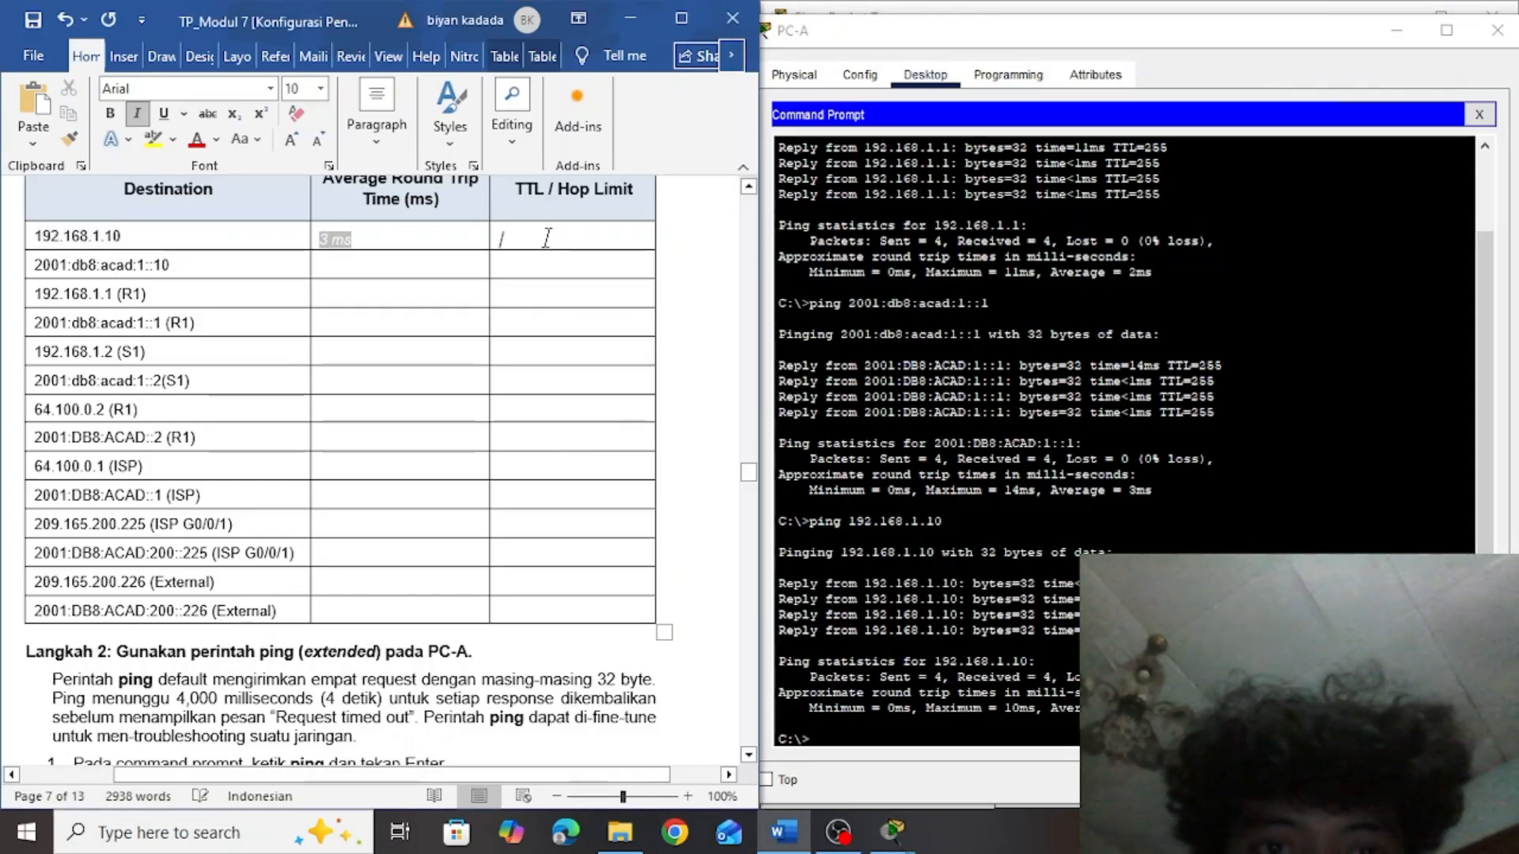
click(949, 490)
click(533, 235)
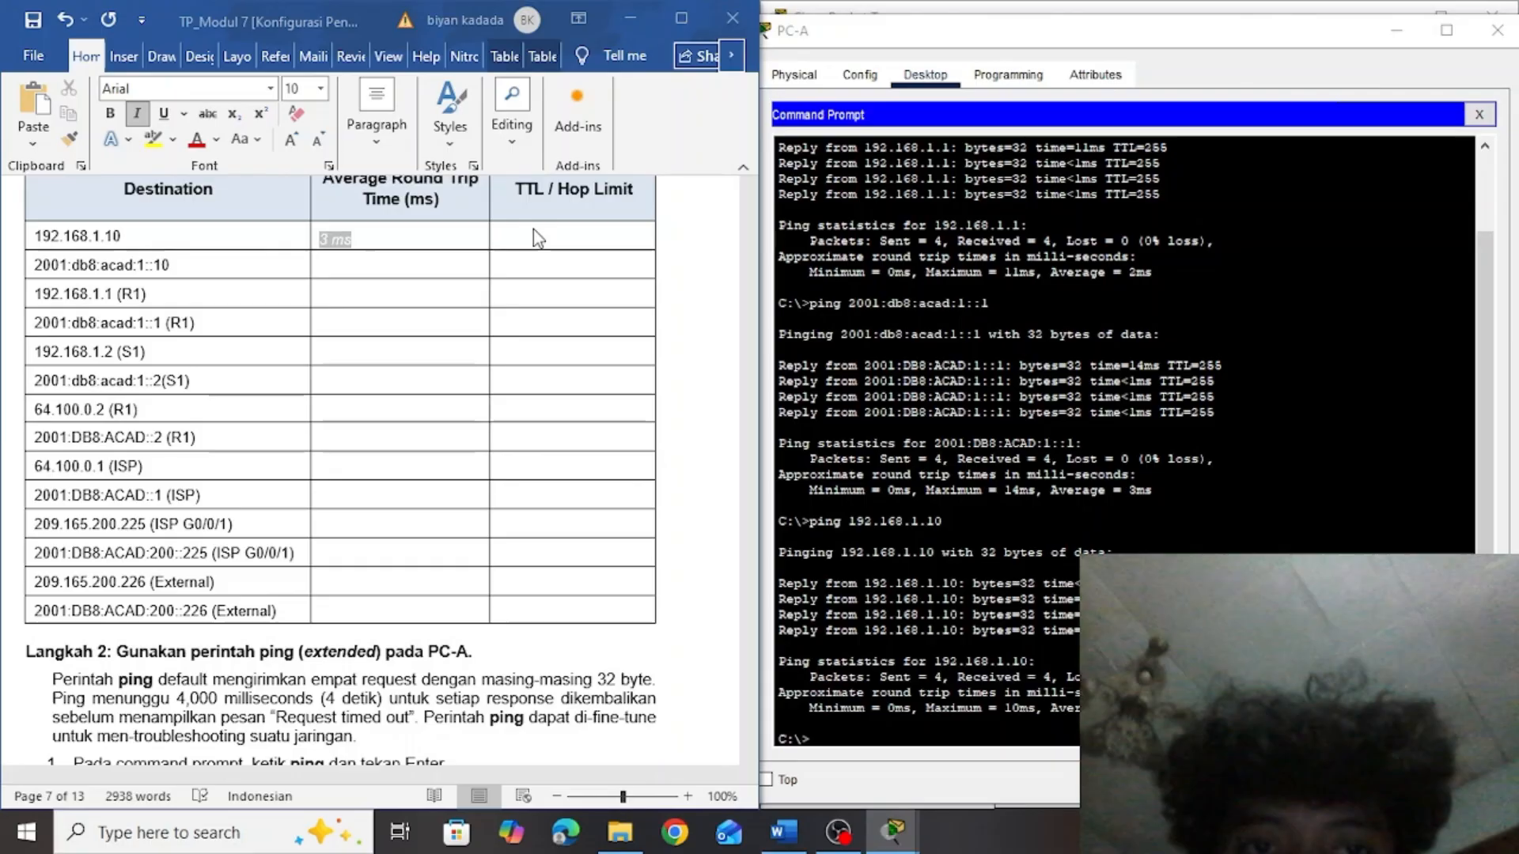
text(128)
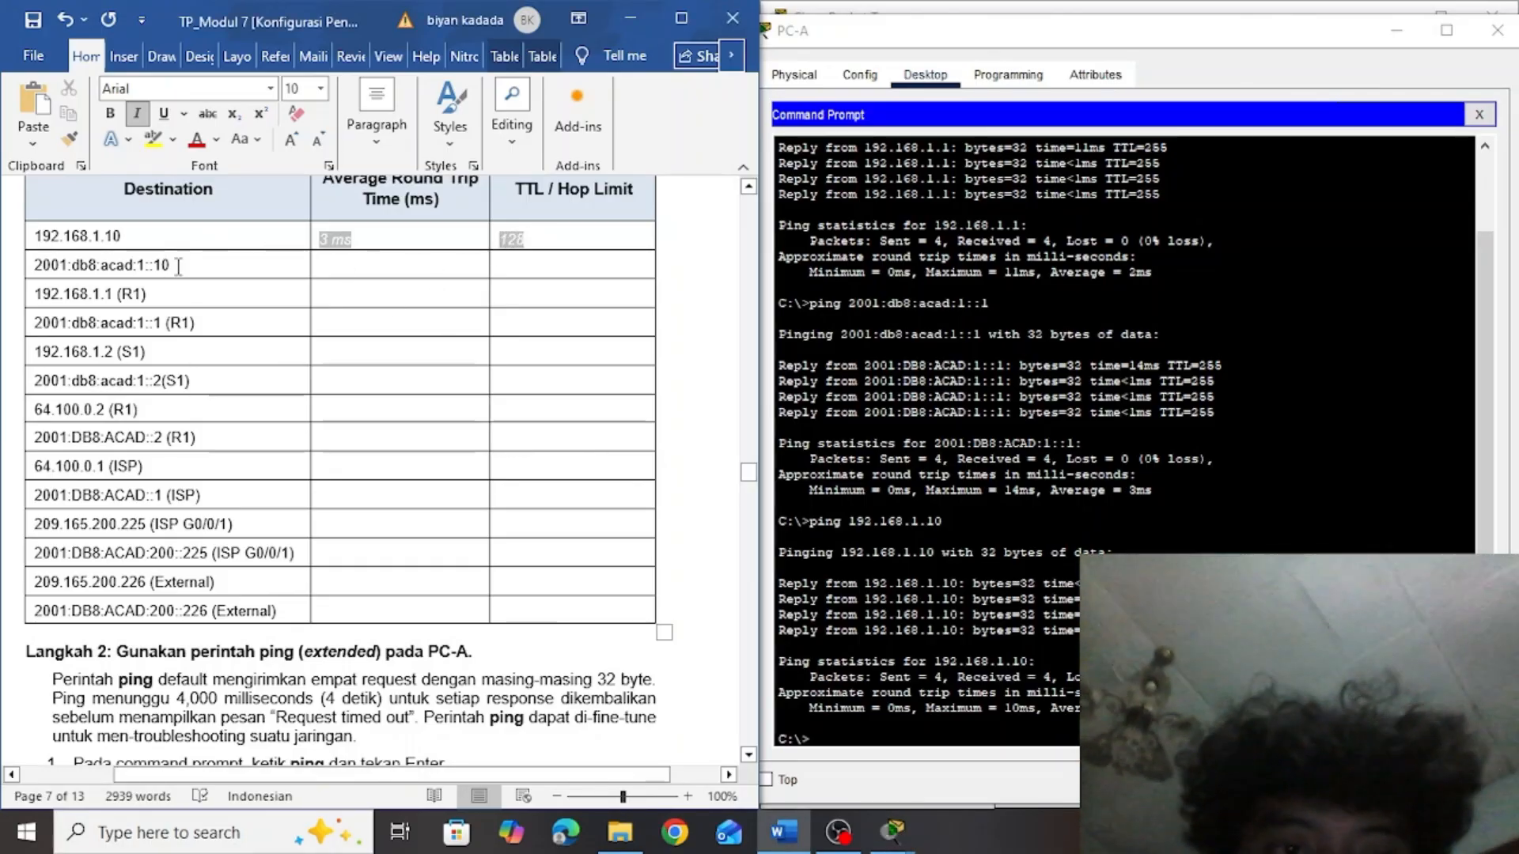
Copy the second destination, 2001:db8:acad:1::10, from the table and run ping 2001:db8:acad:1::10 in PC-A's Command Prompt
drag(167, 266, 49, 272)
click(845, 738)
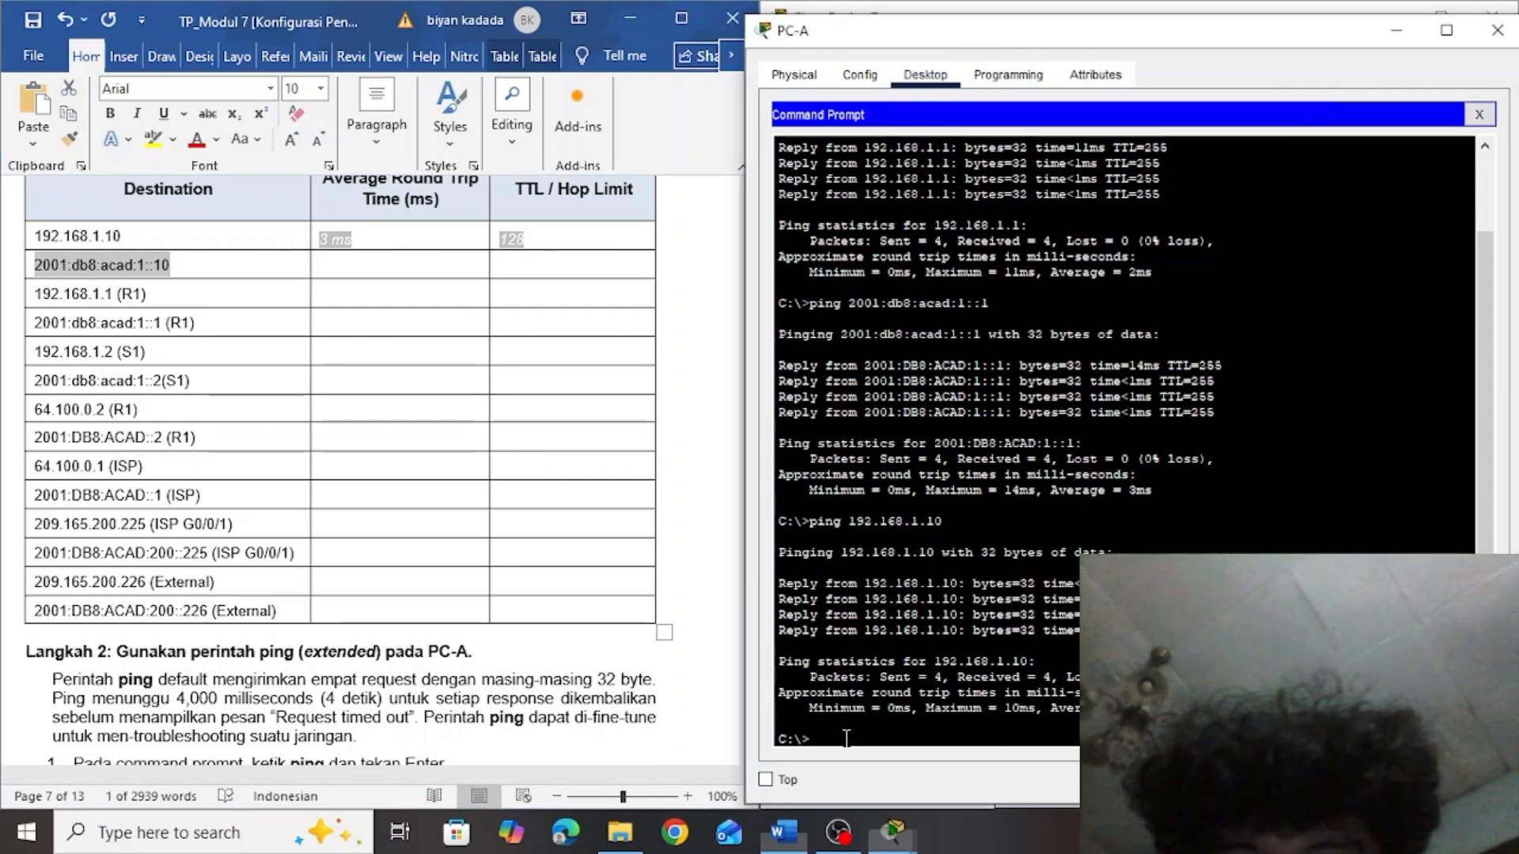
text(ping)
click(897, 778)
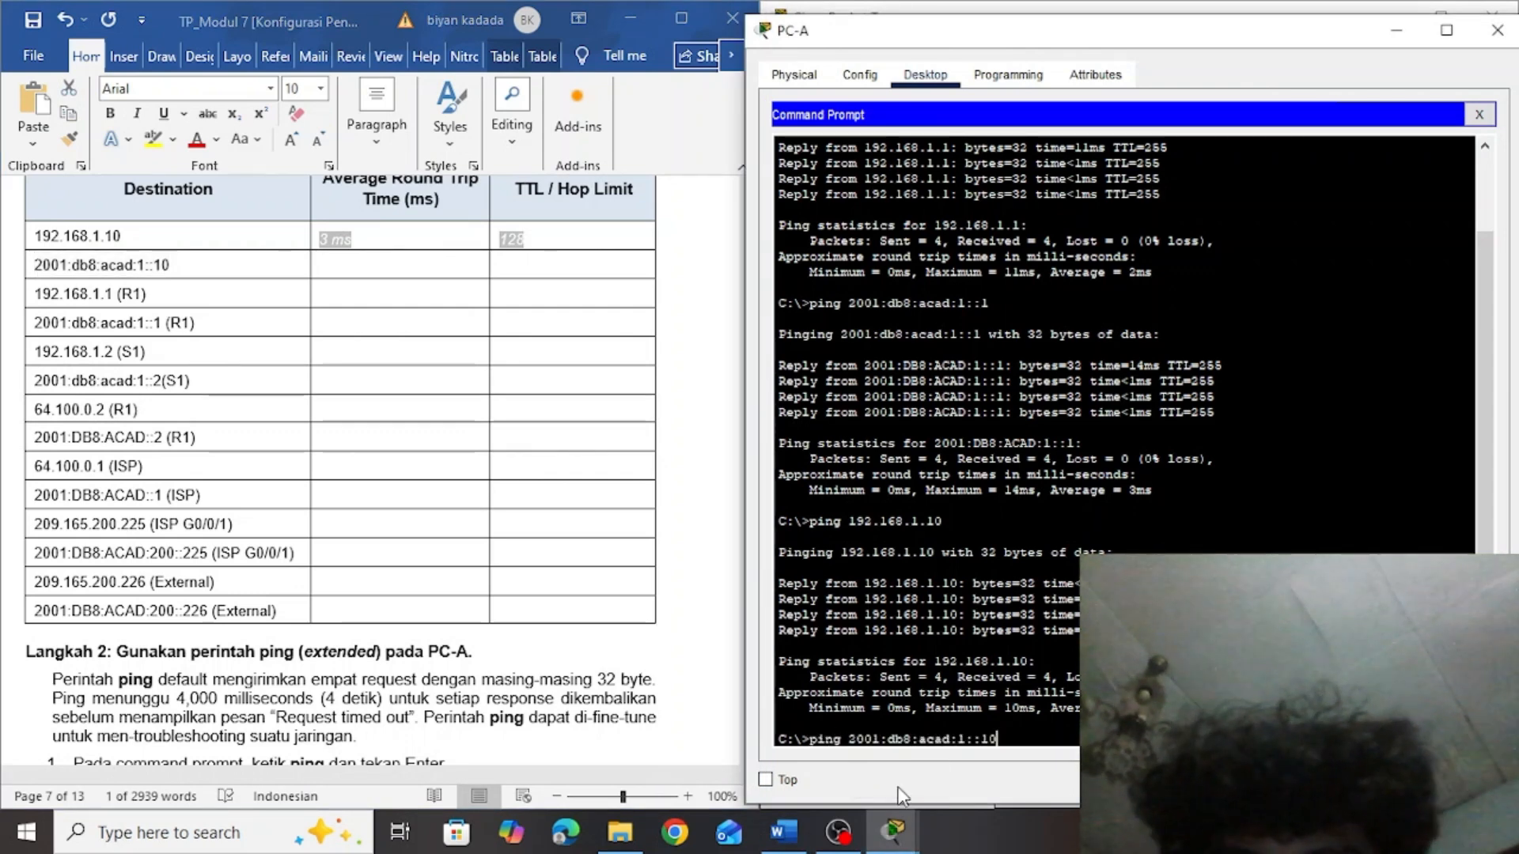
key(Return)
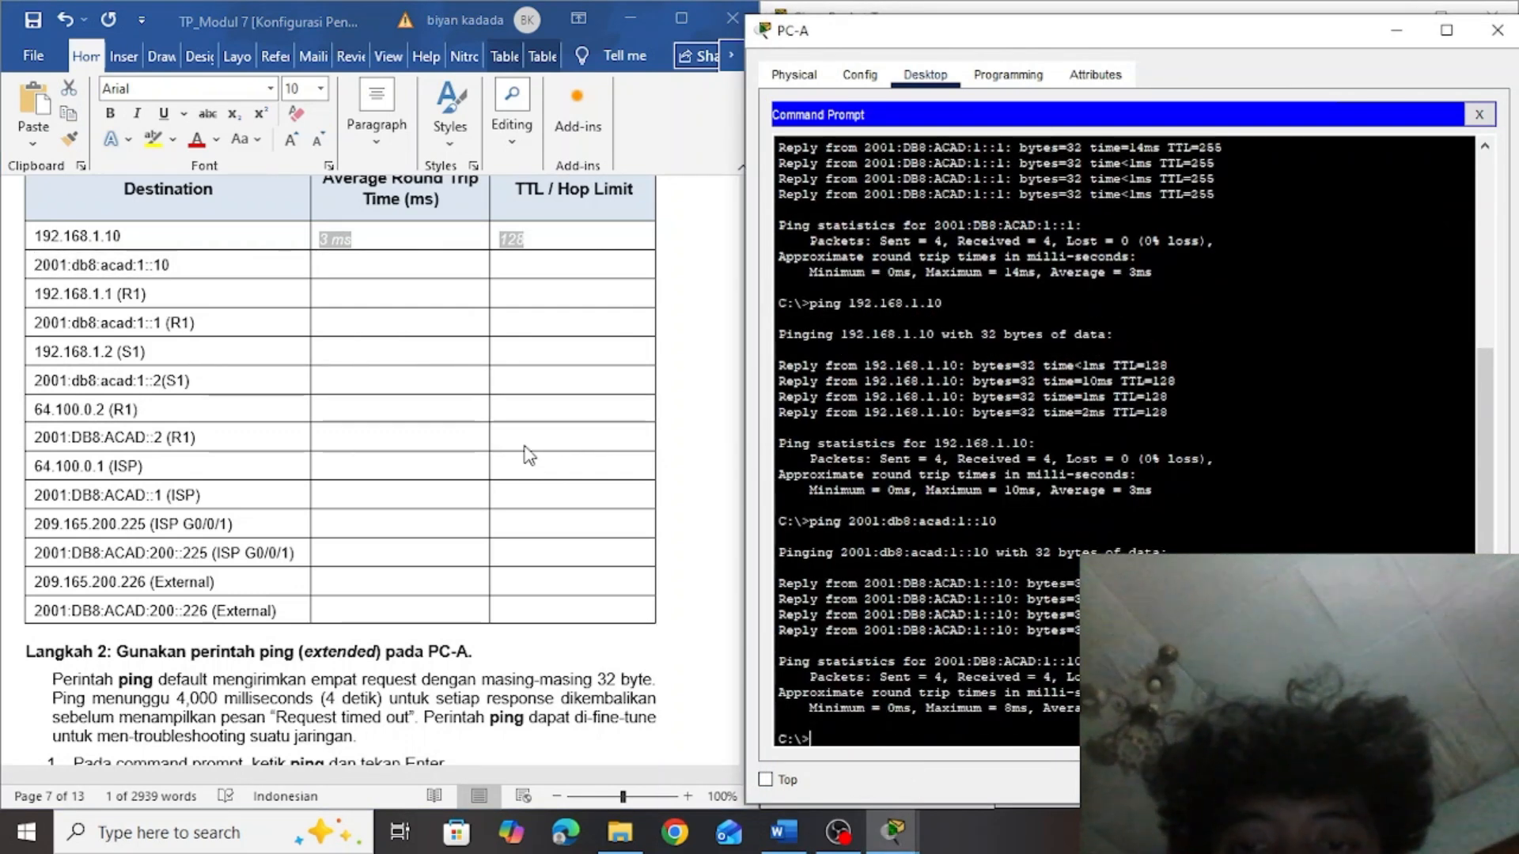
Fill in the table's 2001:db8:acad:1::10 row with an average round trip time of 3 ms and a hop limit of 128
click(359, 272)
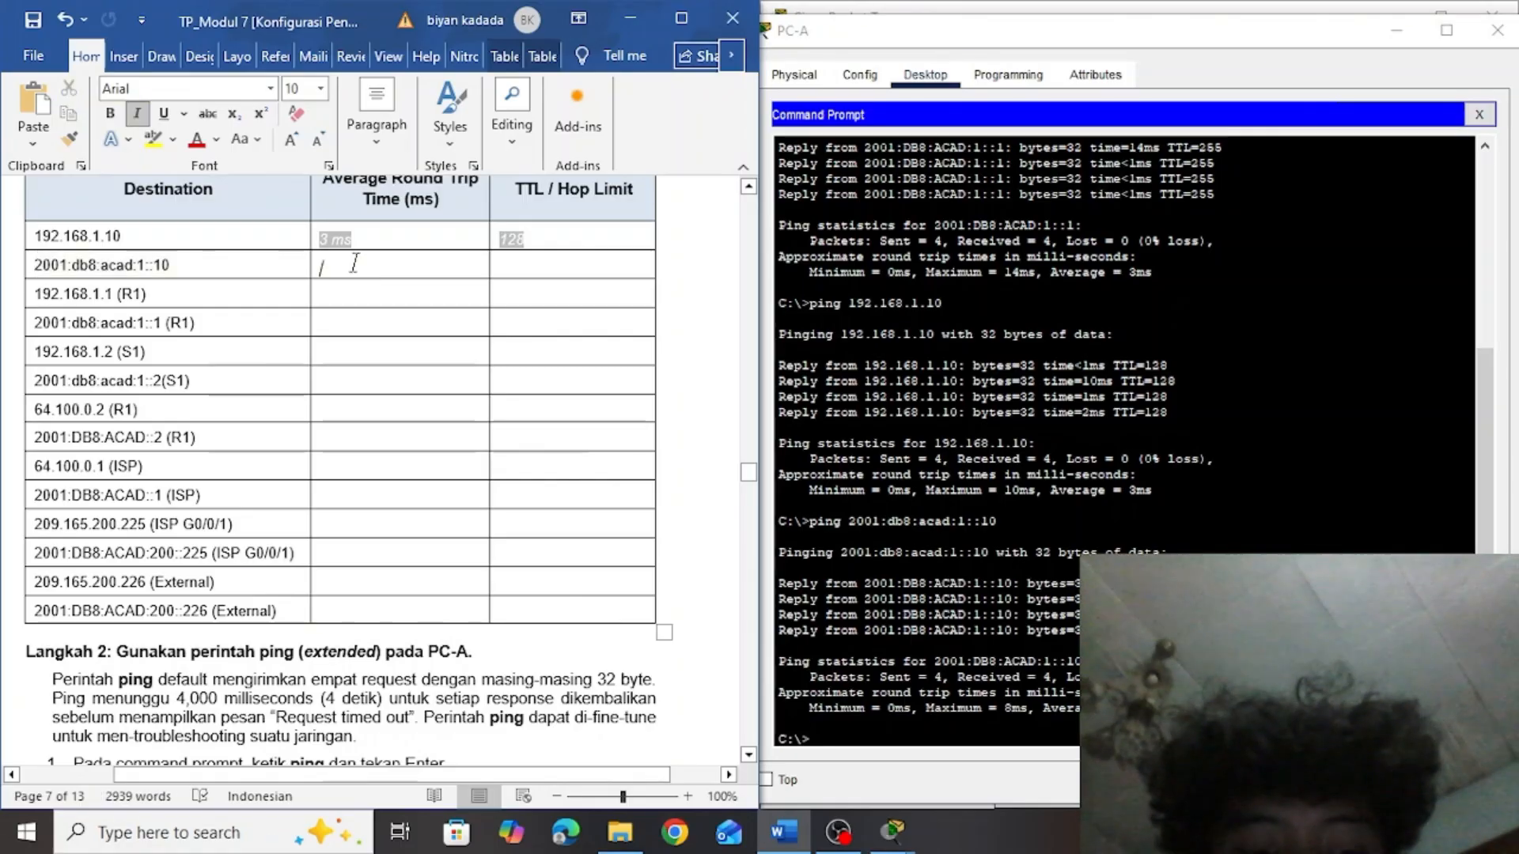
text(3 ms)
click(583, 272)
text(128)
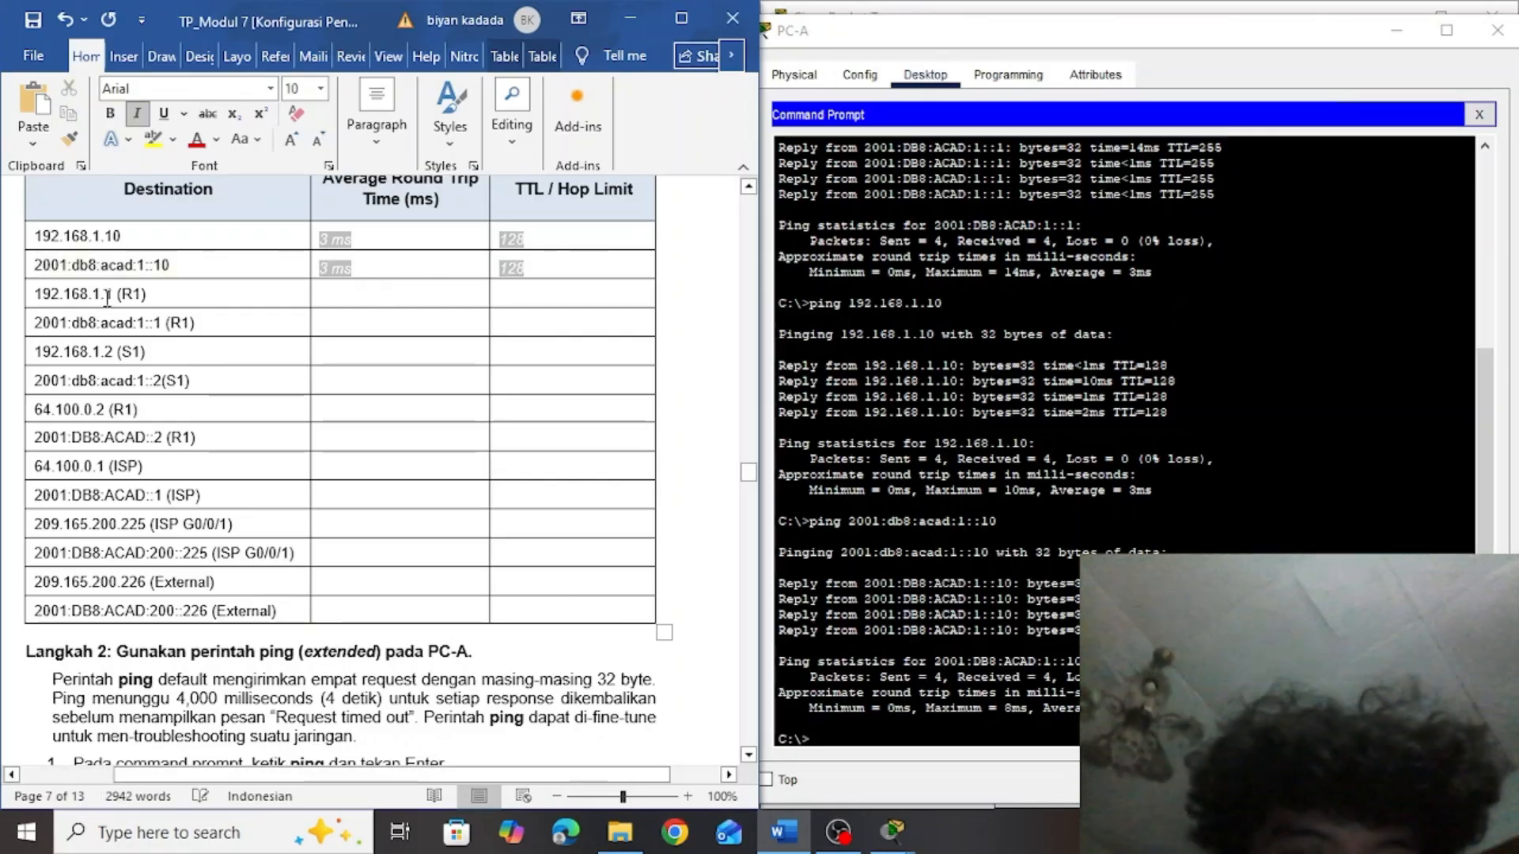
Copy R1's address 192.168.1.1 from the table and run ping 192.168.1.1 in PC-A's Command Prompt
drag(117, 294, 38, 298)
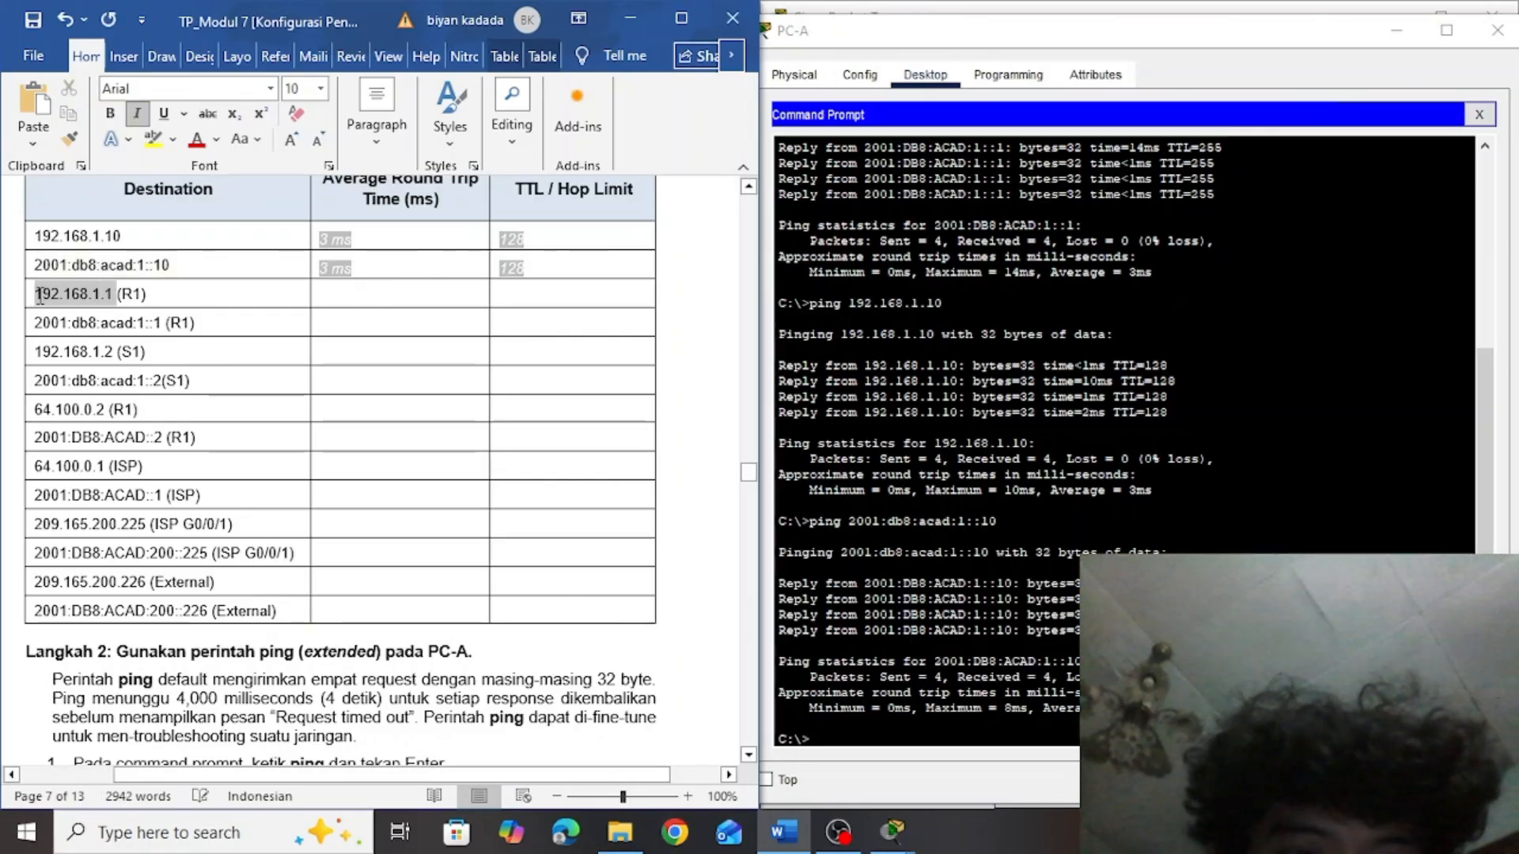
click(859, 737)
text(pi)
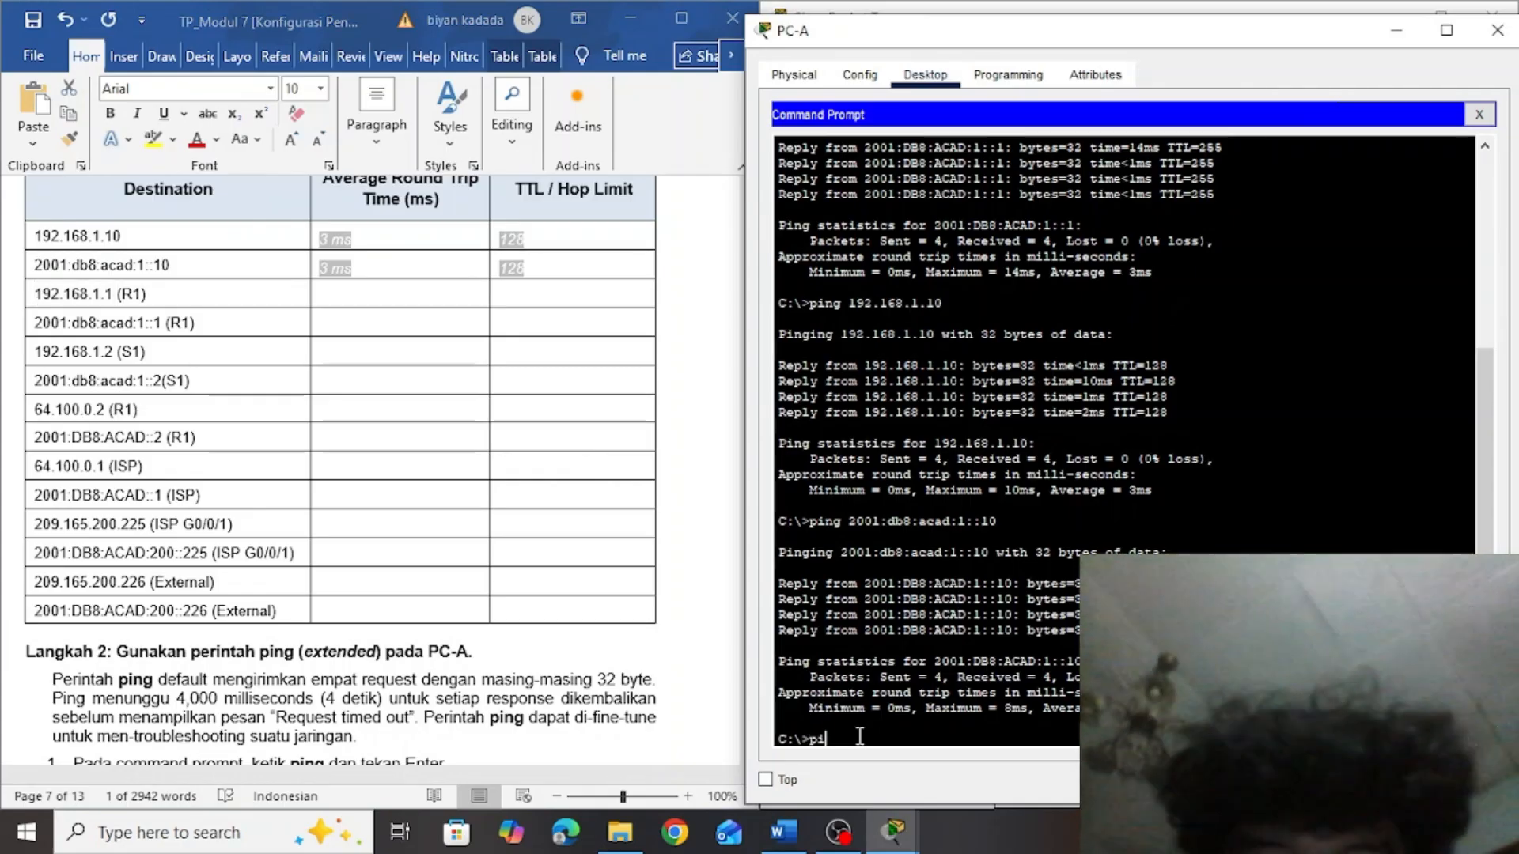
text(ng 192.168.1.1)
key(Return)
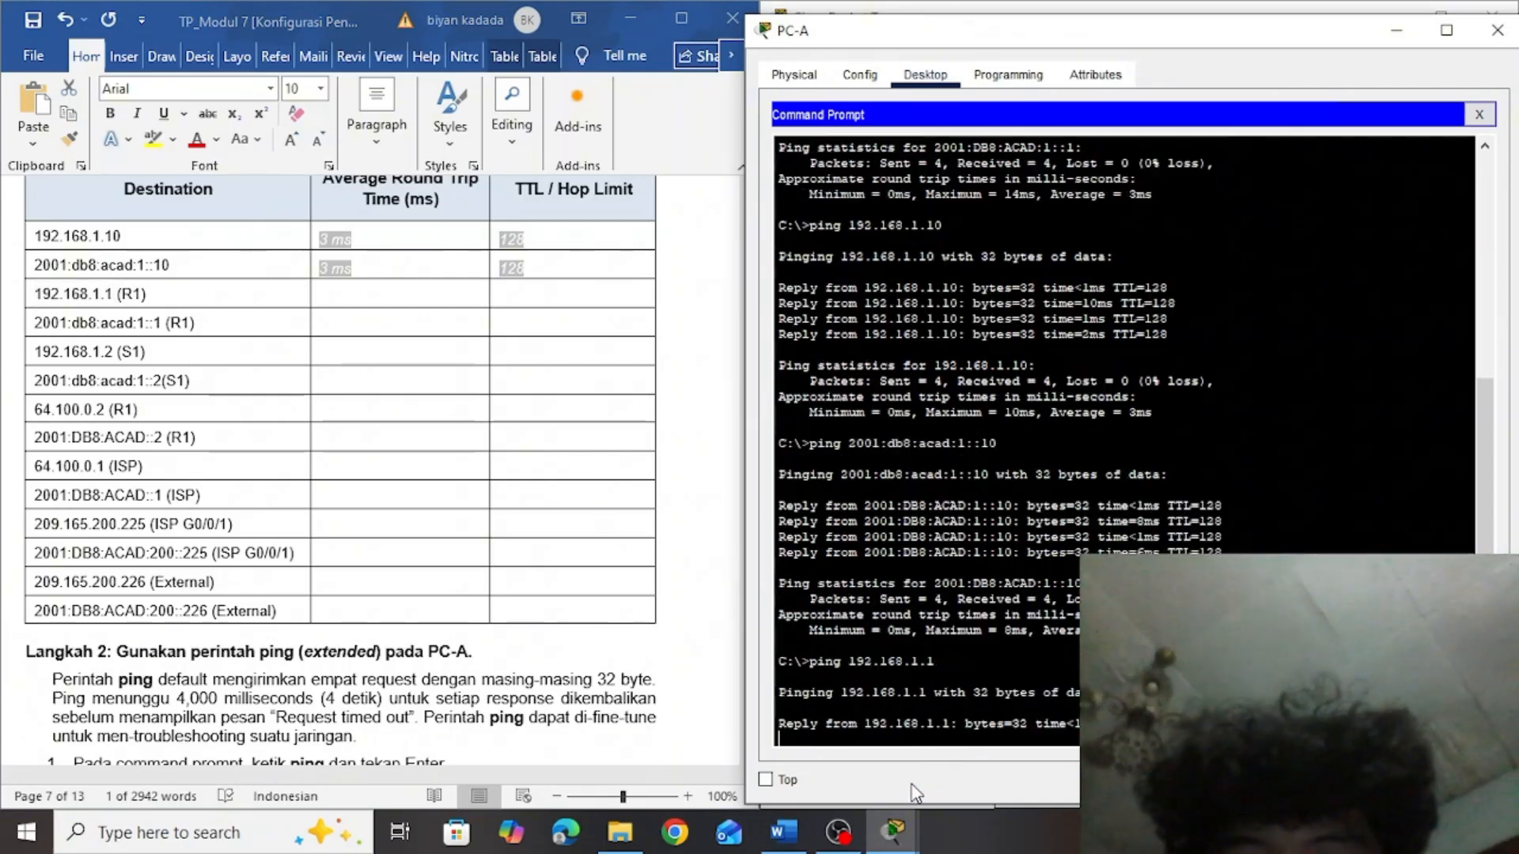
Fill in the table's 192.168.1.1 (R1) row with an average round trip time of 0 ms and a TTL of 255
click(349, 298)
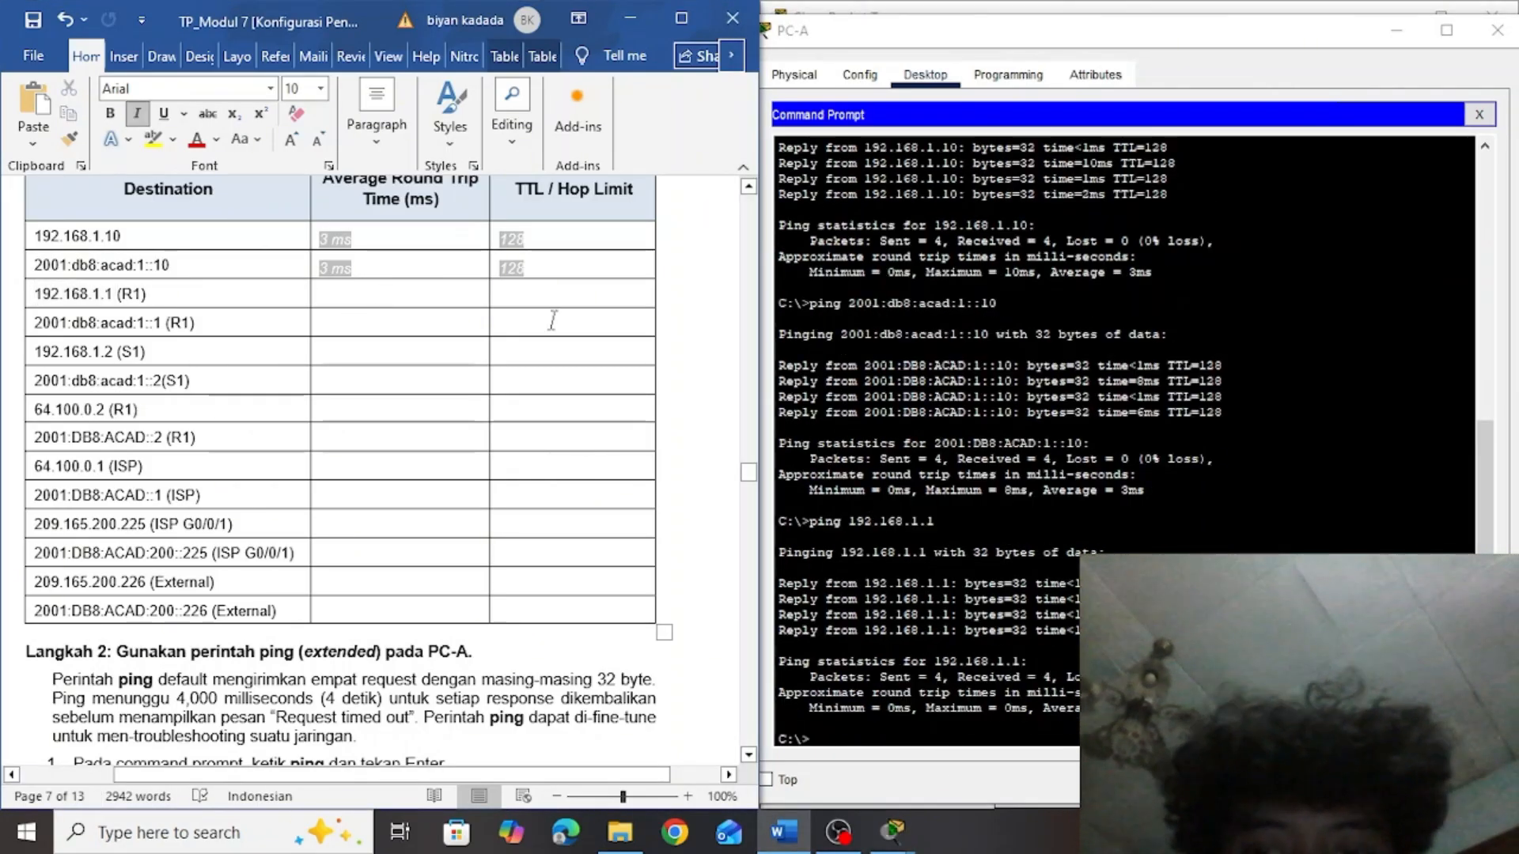
text(255)
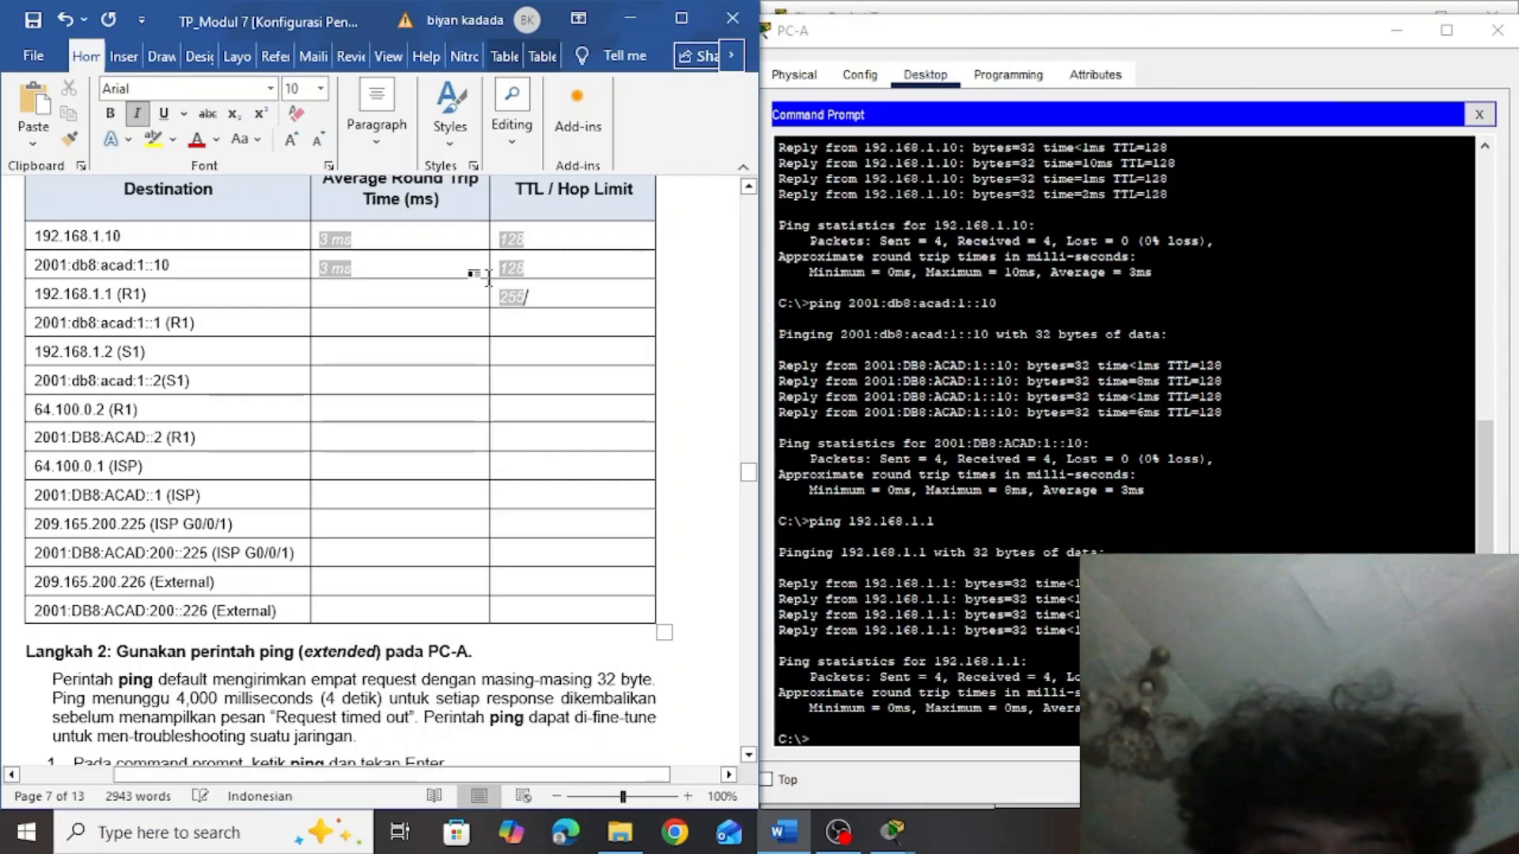
click(418, 294)
text(0 ms)
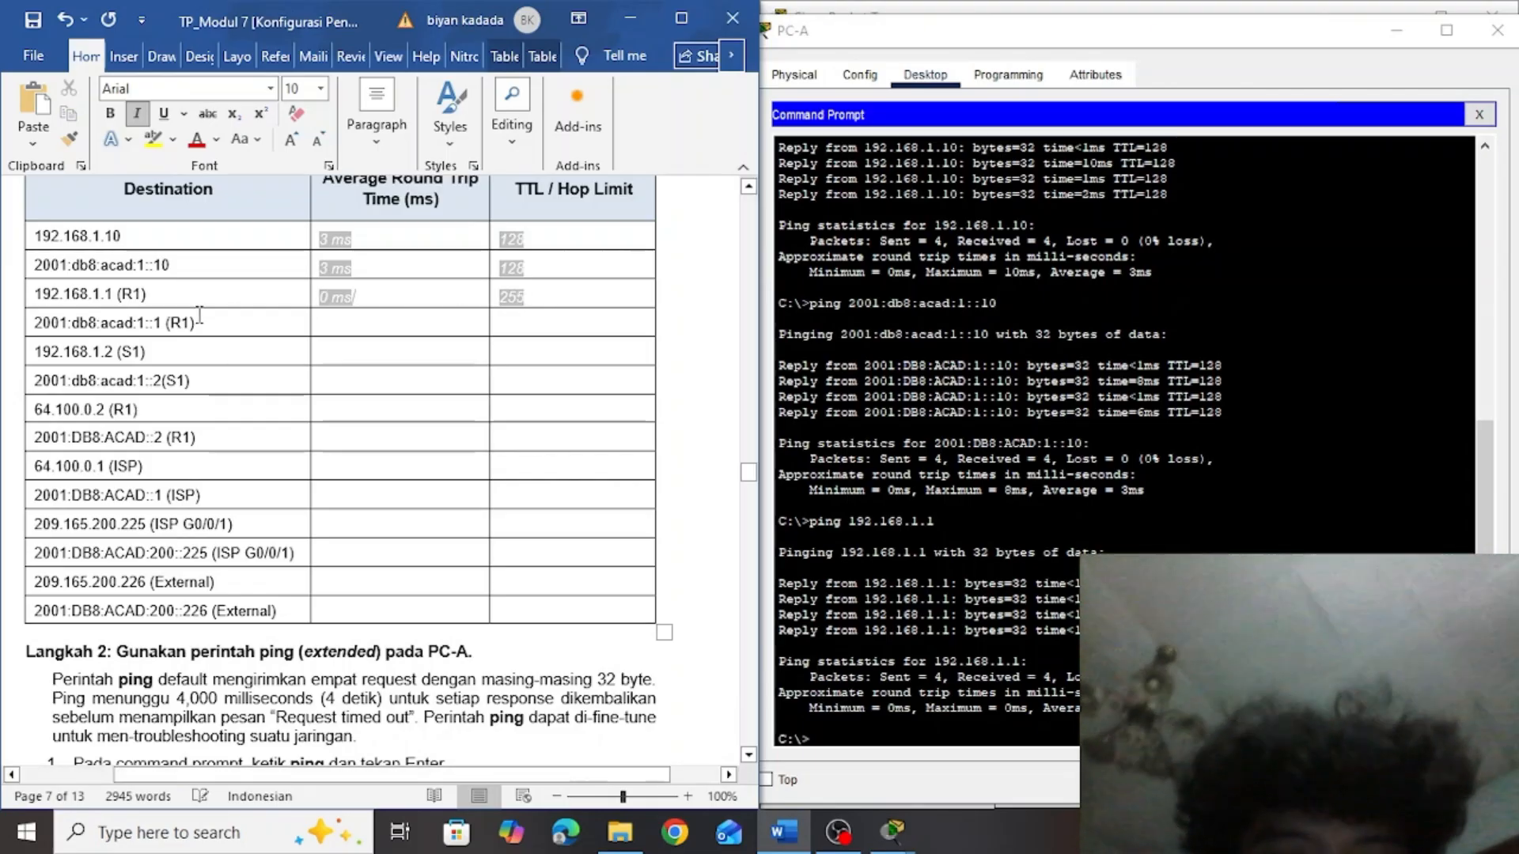
Copy R1's IPv6 address 2001:db8:acad:1::1 from the table and run ping 2001:db8:acad:1::1 in PC-A's Command Prompt
drag(161, 322, 34, 322)
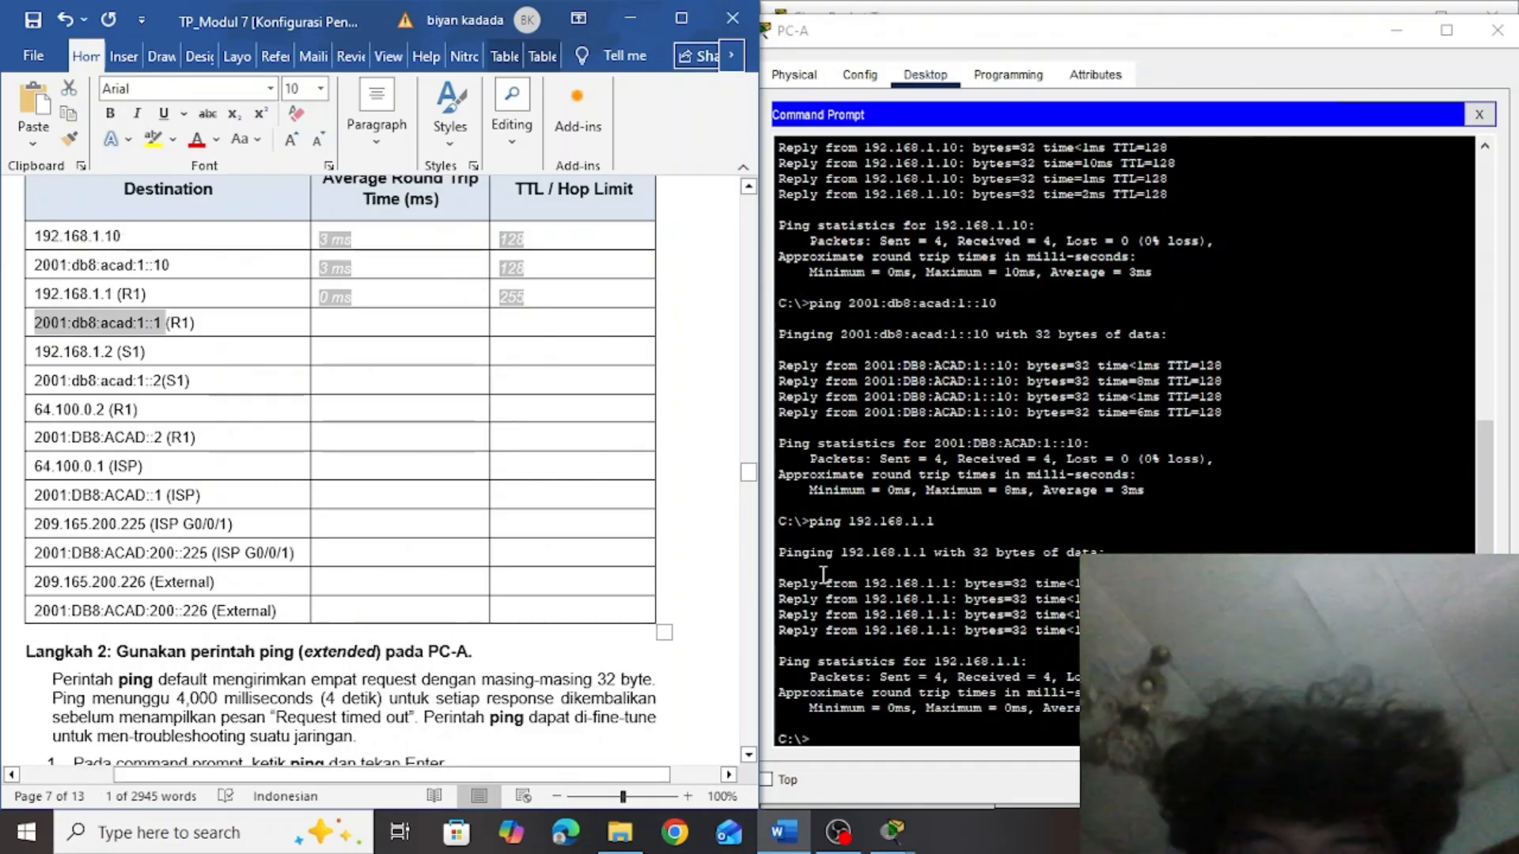
click(821, 739)
text(ping)
right_click(861, 733)
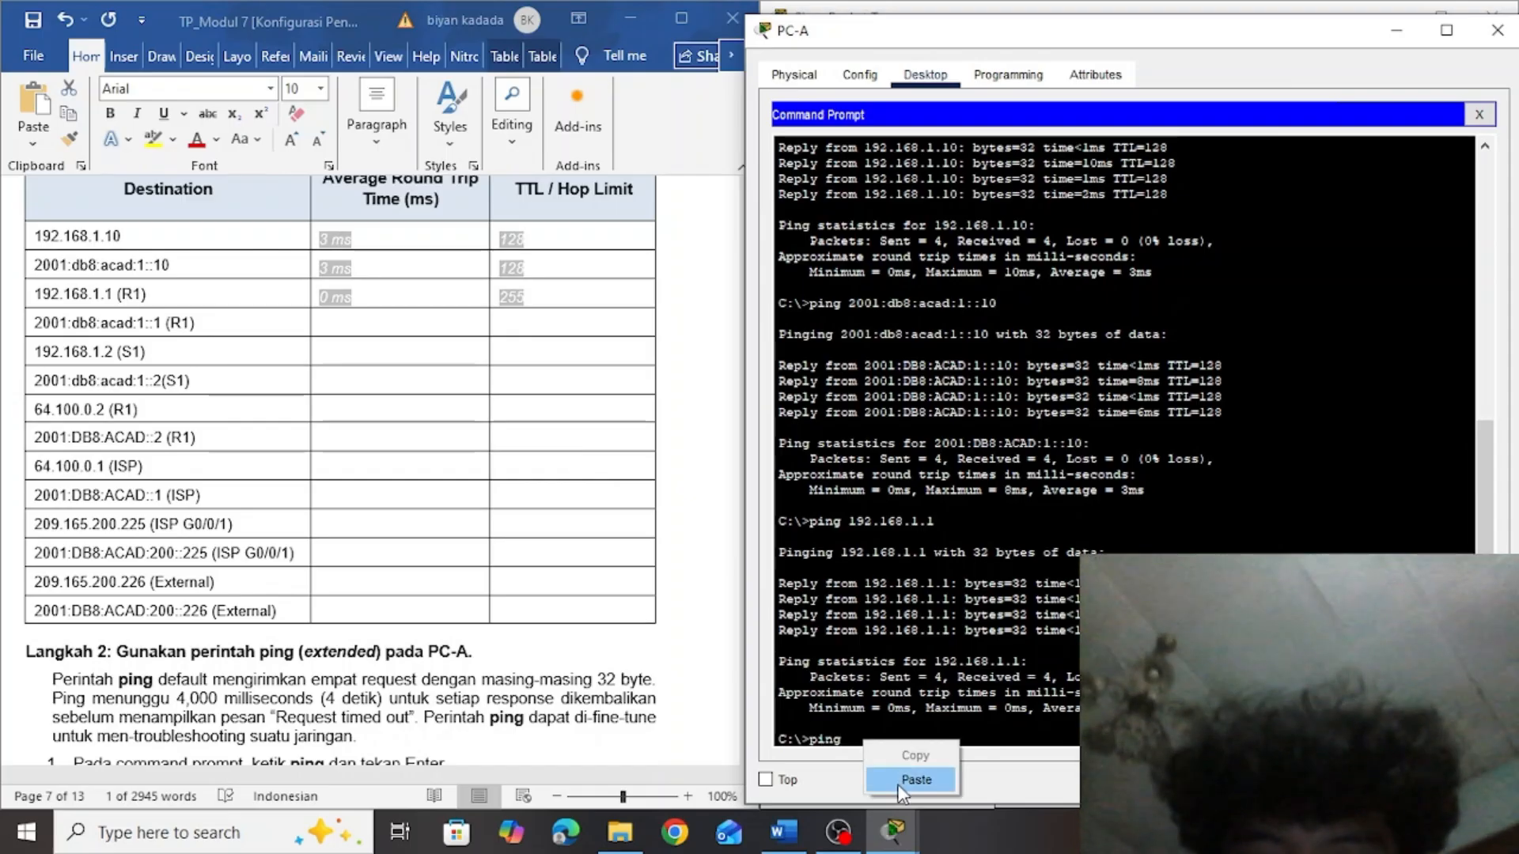
click(900, 791)
key(Return)
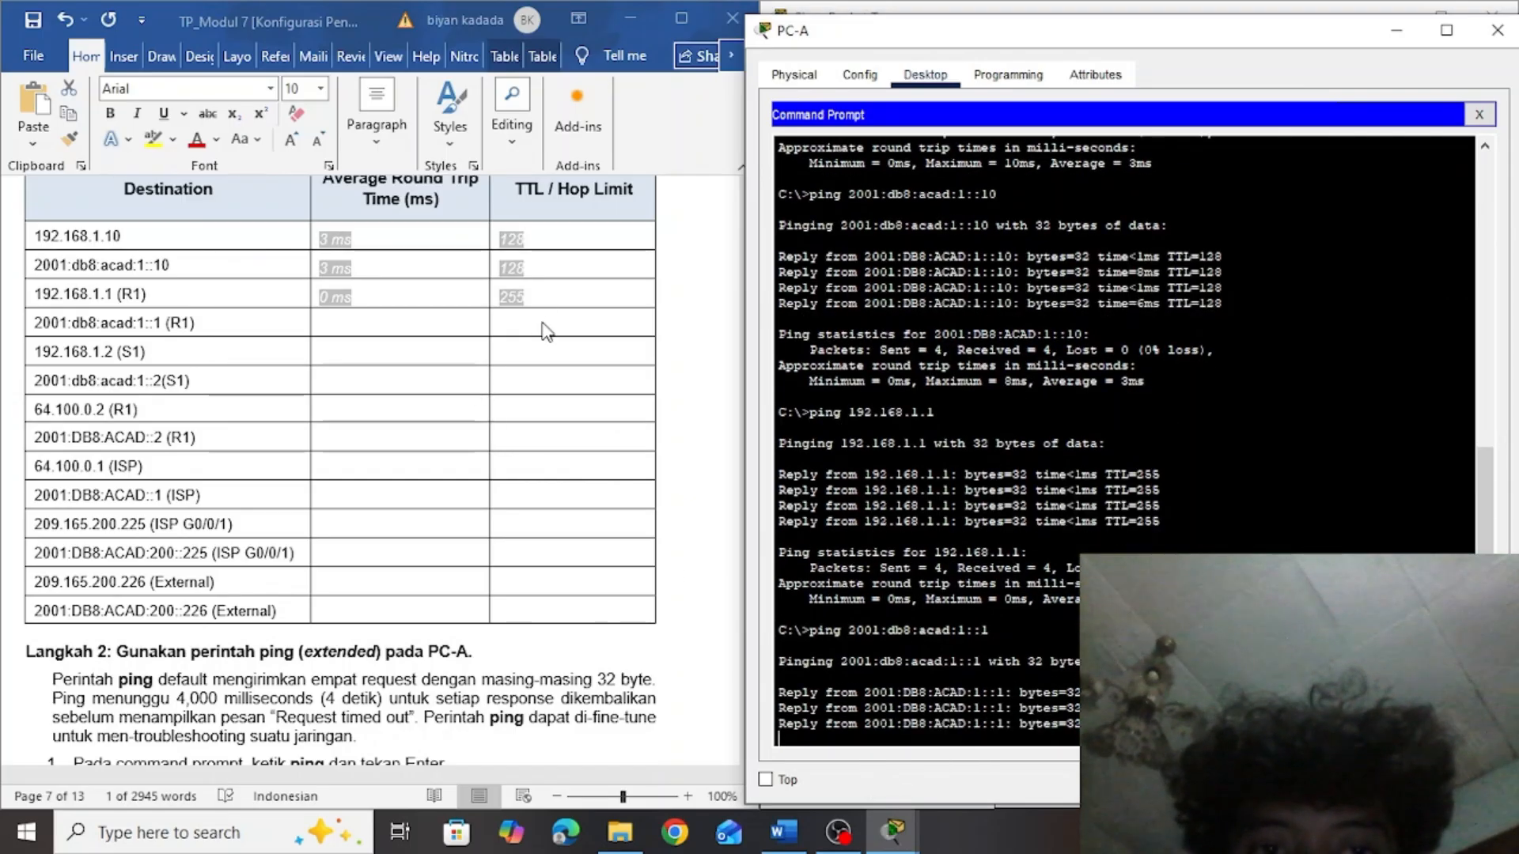
Fill in the table's 2001:db8:acad:1::1 (R1) row with an average round trip time of 0 ms and a hop limit of 255
click(546, 330)
text(255)
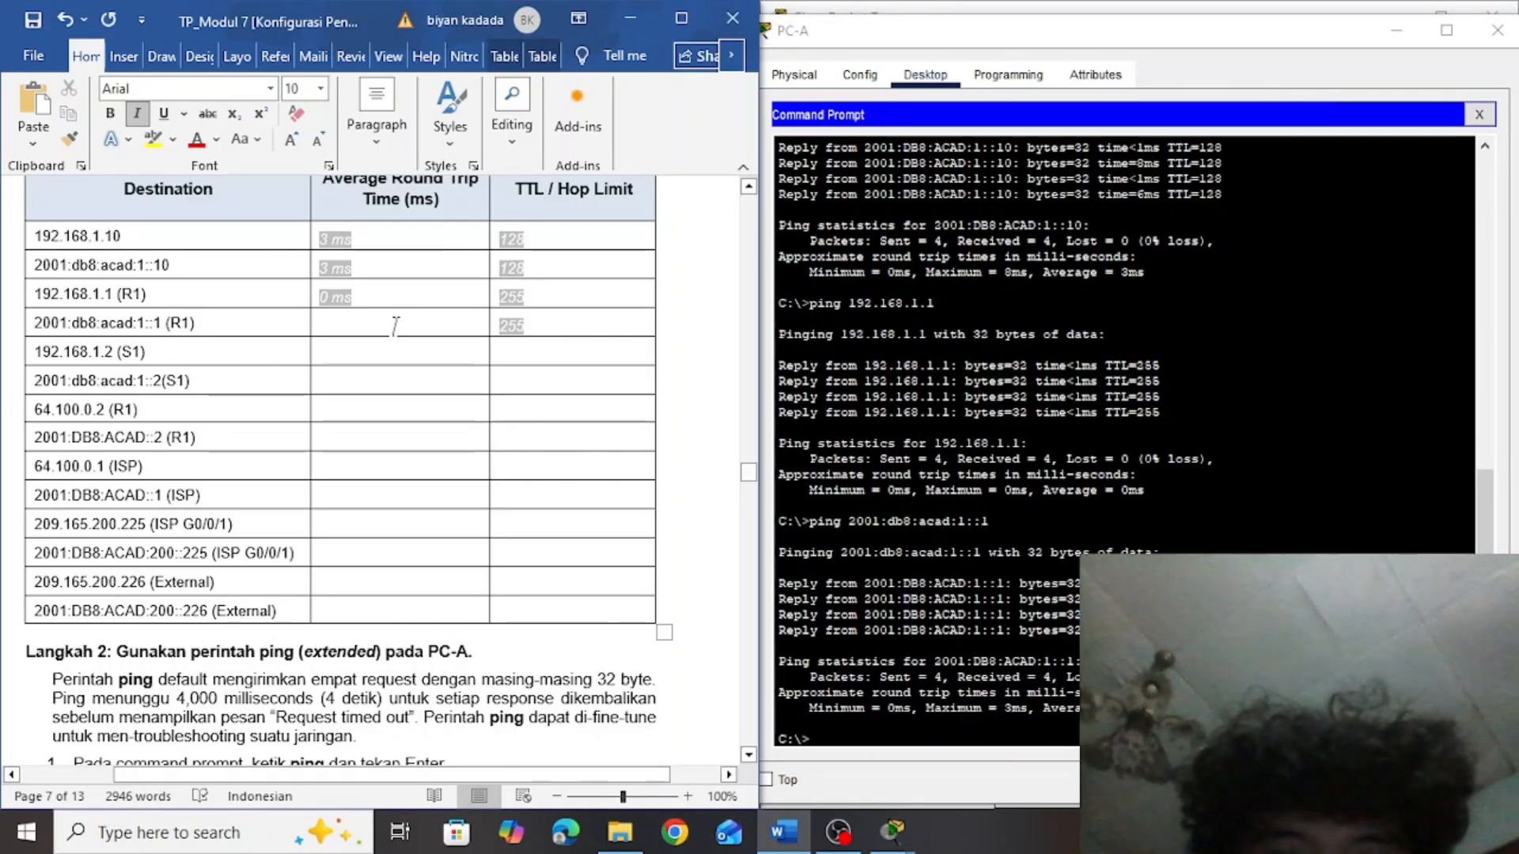
click(359, 327)
text(0 ms)
click(342, 357)
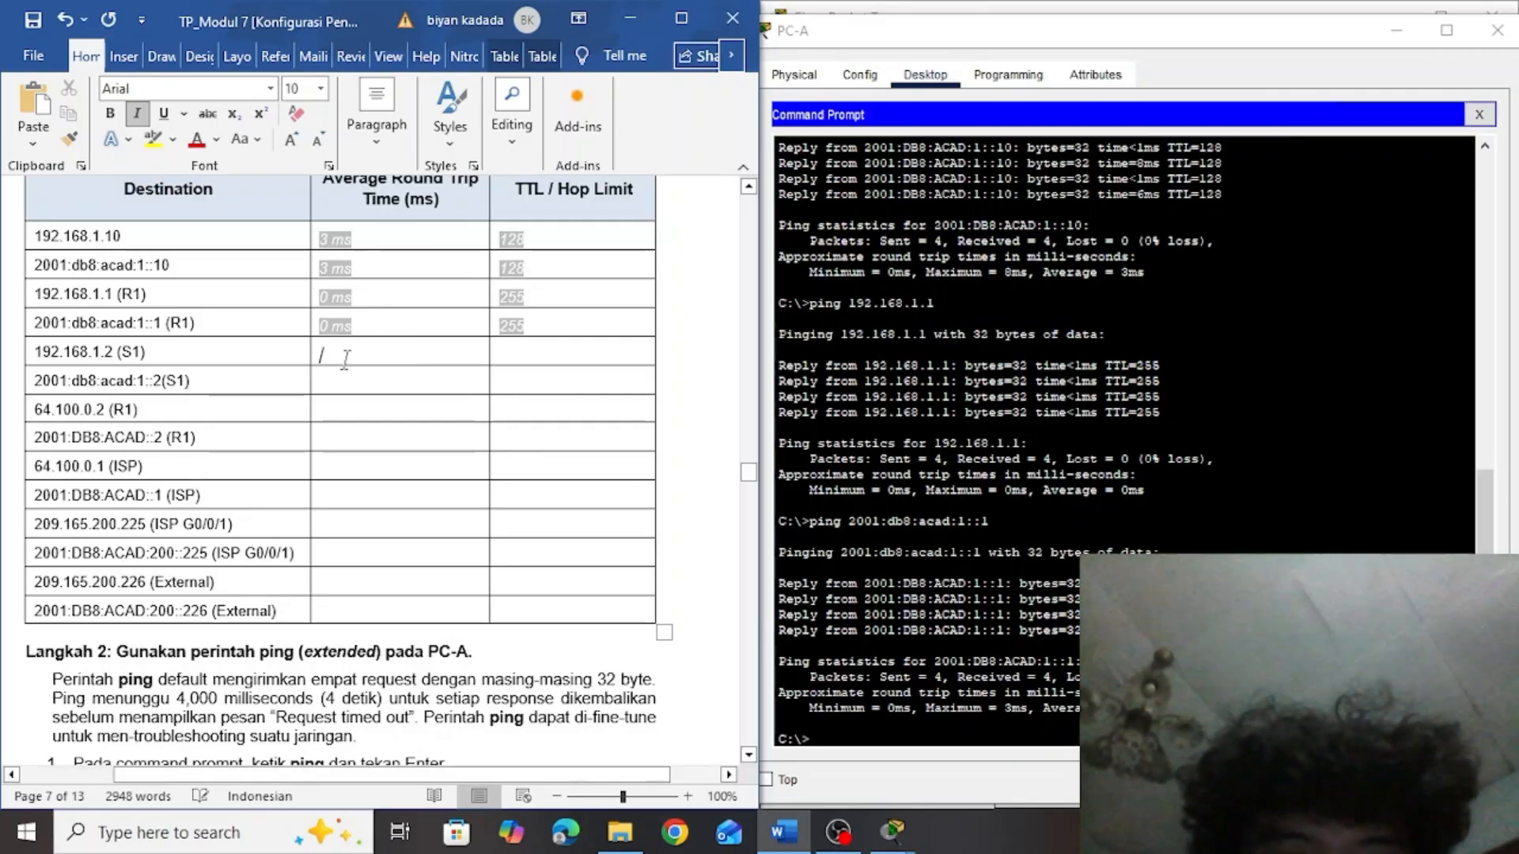
Copy S1's address 192.168.1.2 from the table and run ping 192.168.1.2 in PC-A's Command Prompt
double_click(107, 352)
click(893, 724)
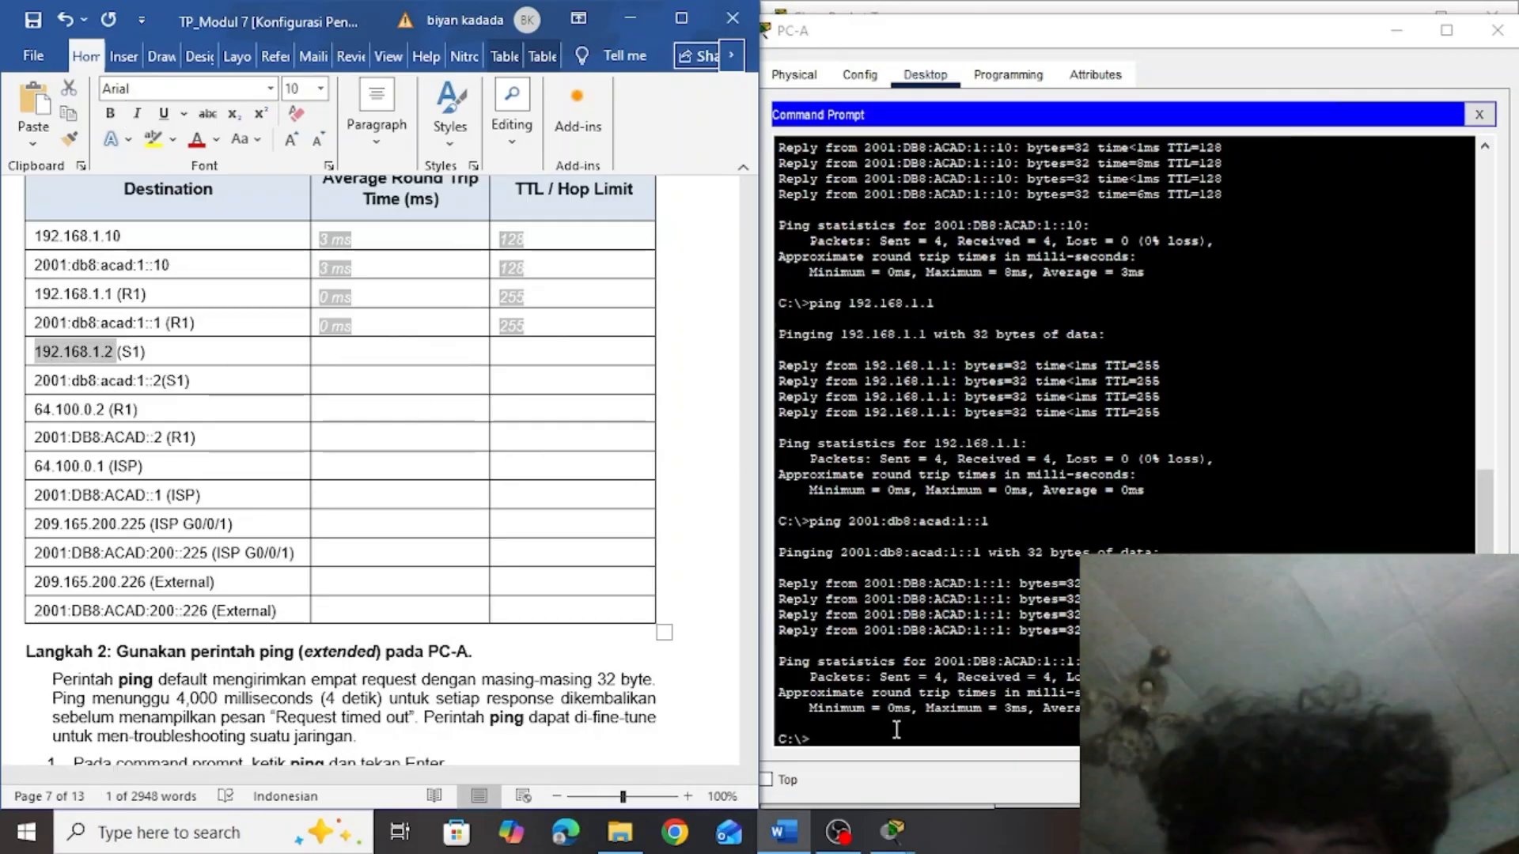
text(ping)
right_click(854, 740)
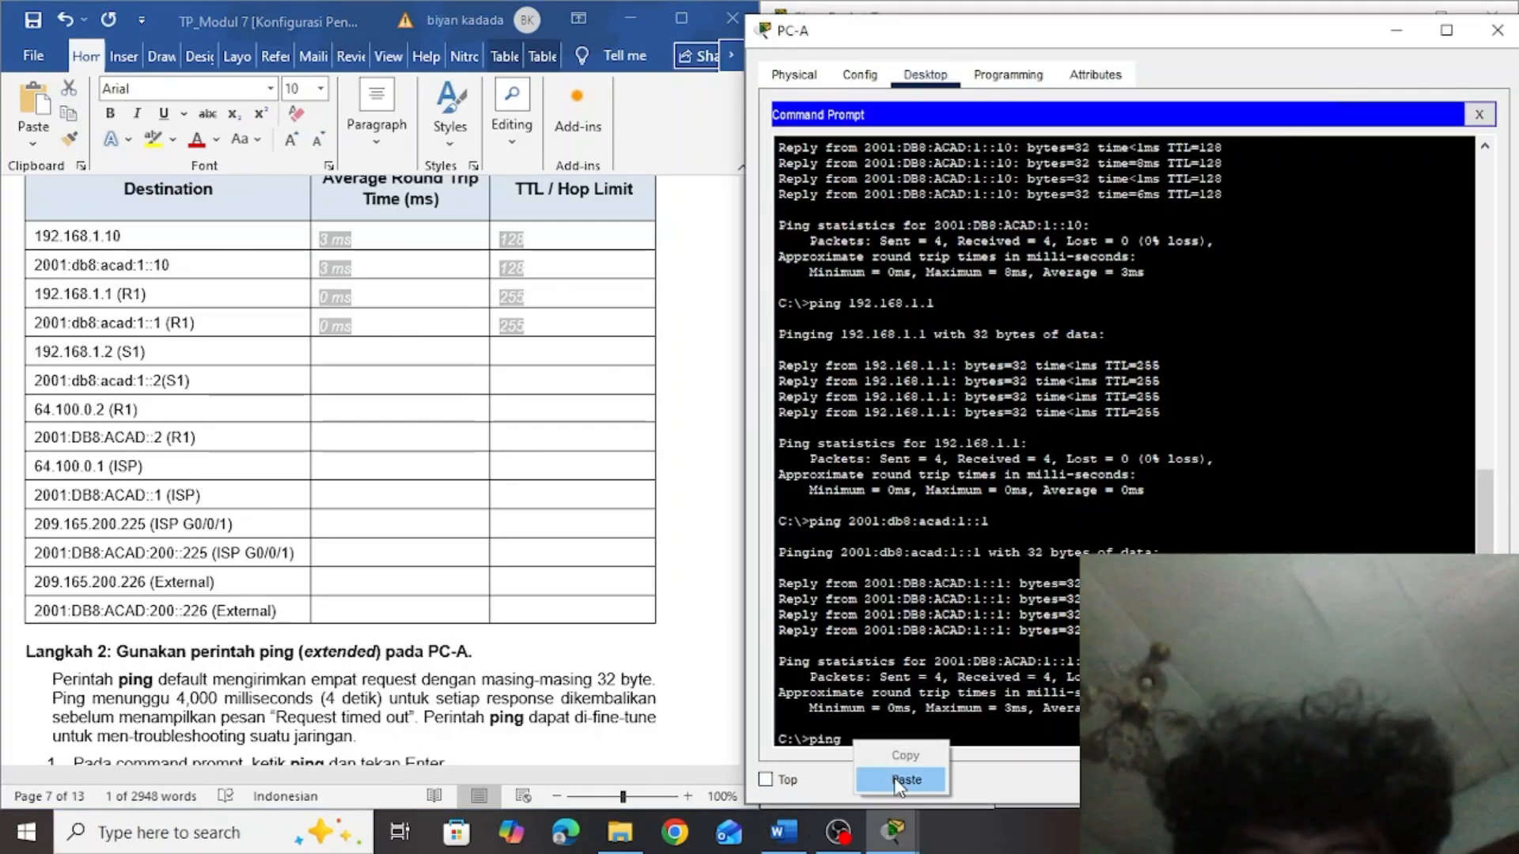
click(899, 785)
key(Return)
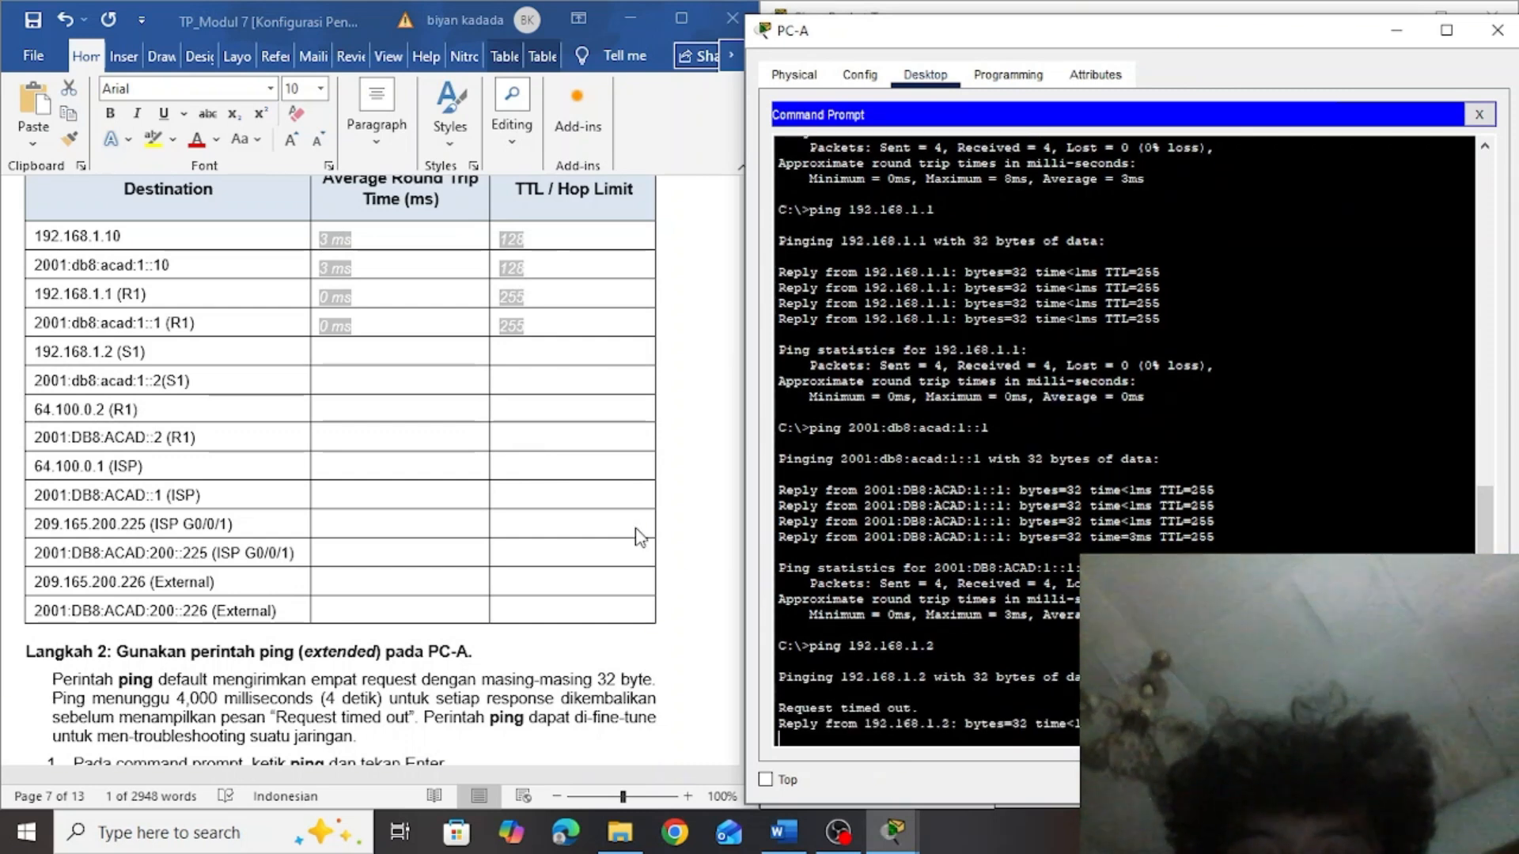
Fill in the table's 192.168.1.2 (S1) row with an average round trip time of 0 ms and a TTL of 255
click(518, 353)
click(518, 353)
text(255)
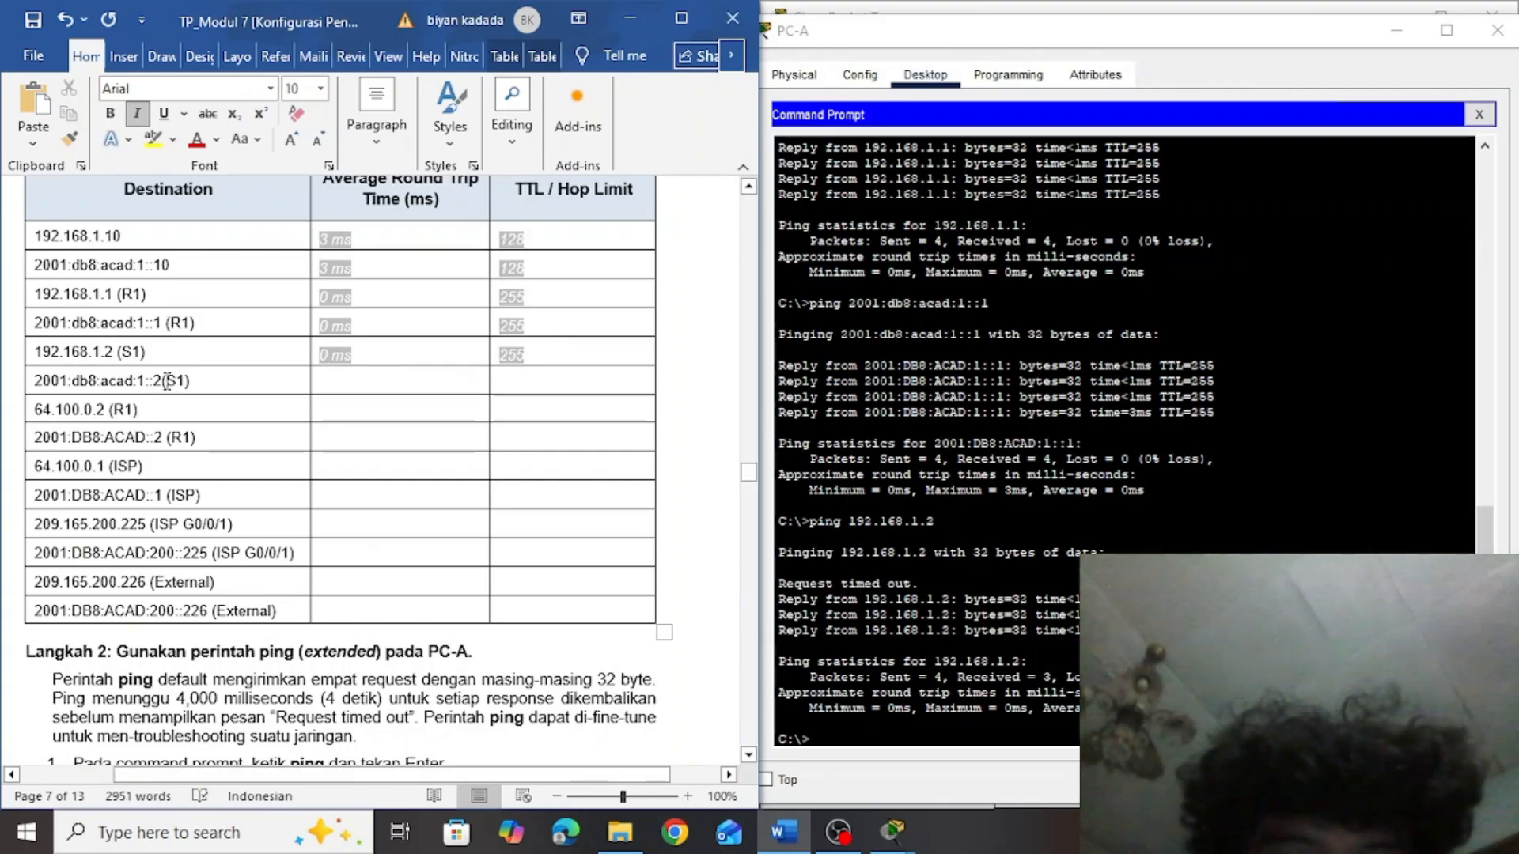
Copy S1's IPv6 address 2001:db8:acad:1::2 from the table and run ping 2001:db8:acad:1::2 in PC-A's Command Prompt
drag(168, 381, 62, 395)
key(ctrl+c)
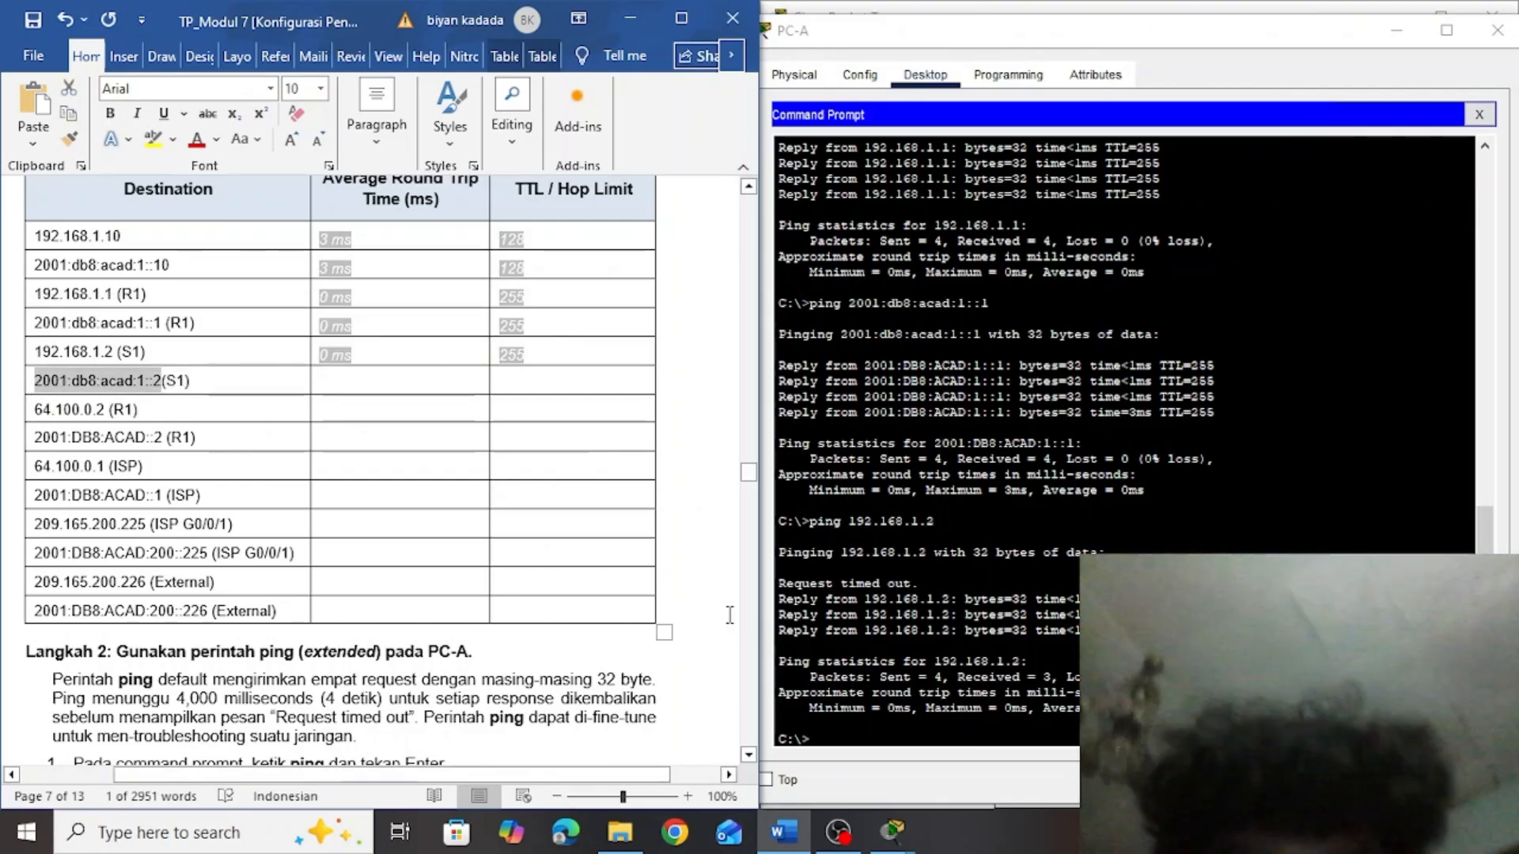
click(866, 724)
text(ping)
right_click(853, 741)
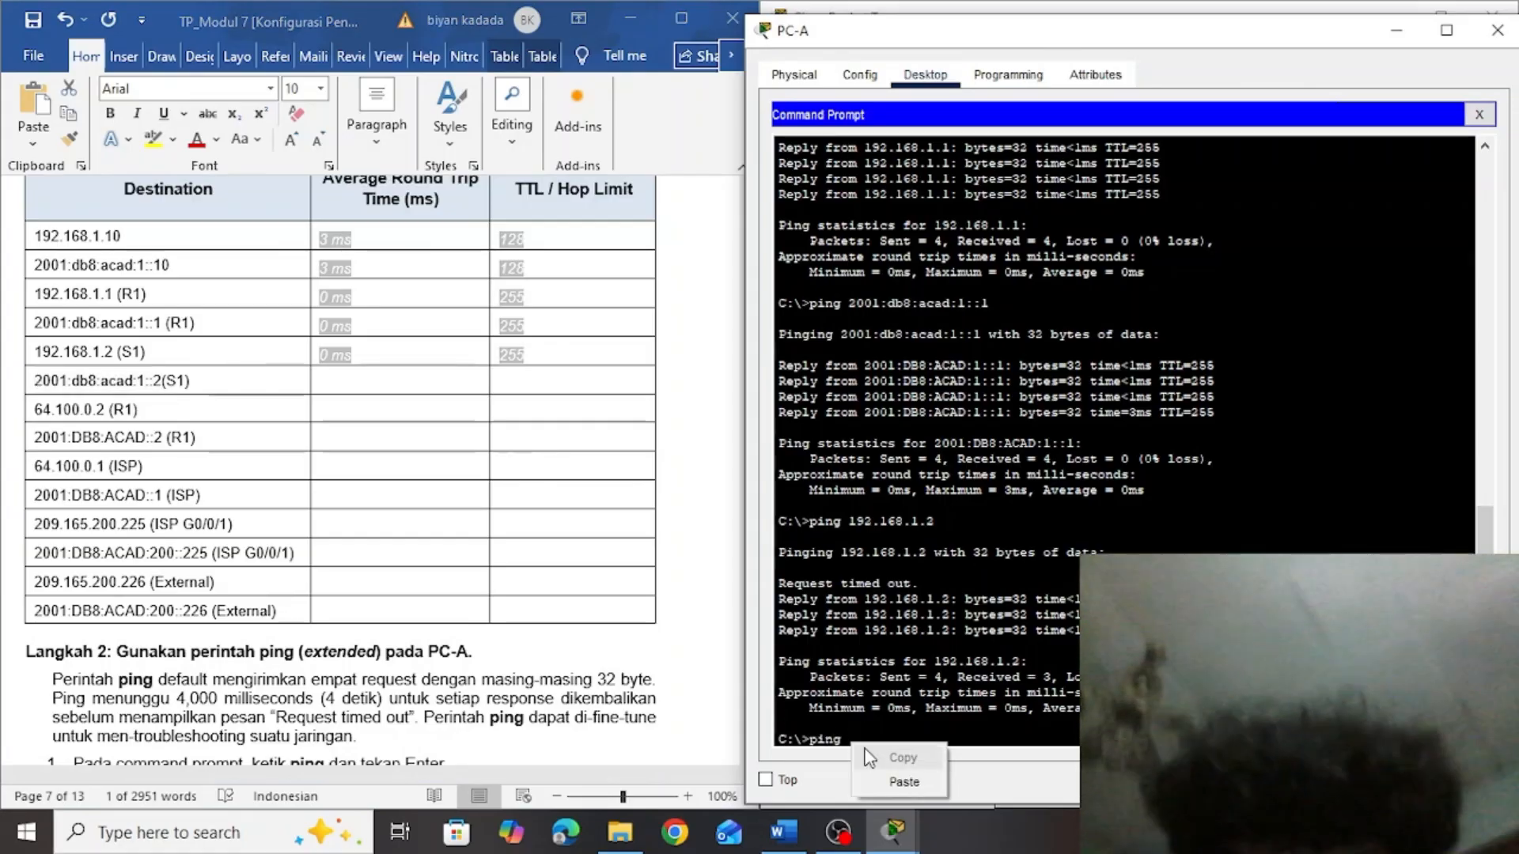
click(878, 779)
key(Return)
Enter an average round trip time of 0 ms in the table's 2001:db8:acad:1::2 (S1) row
click(542, 381)
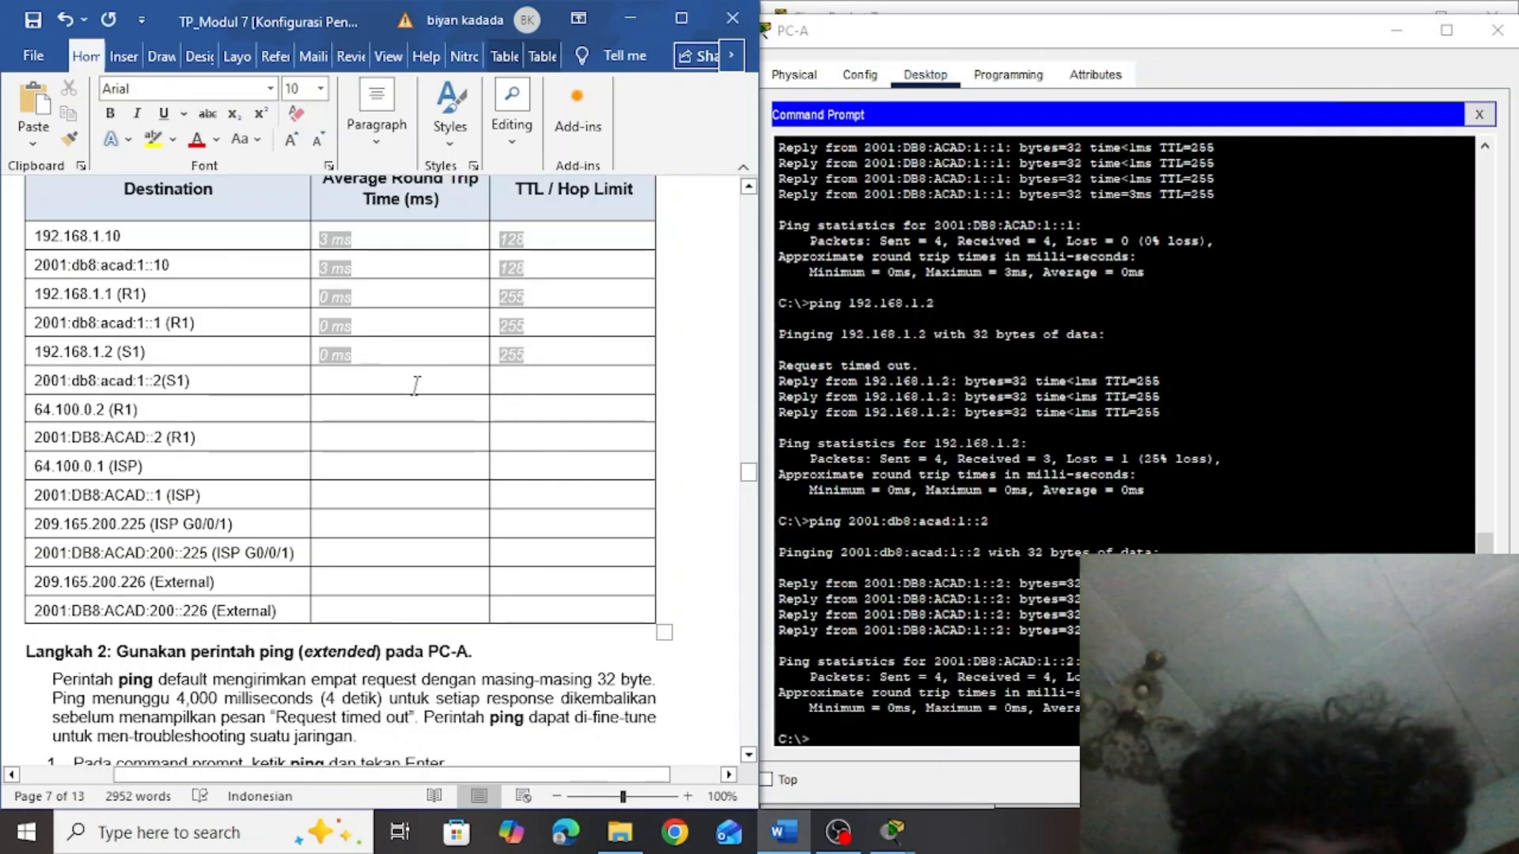
click(332, 384)
text(0 ms)
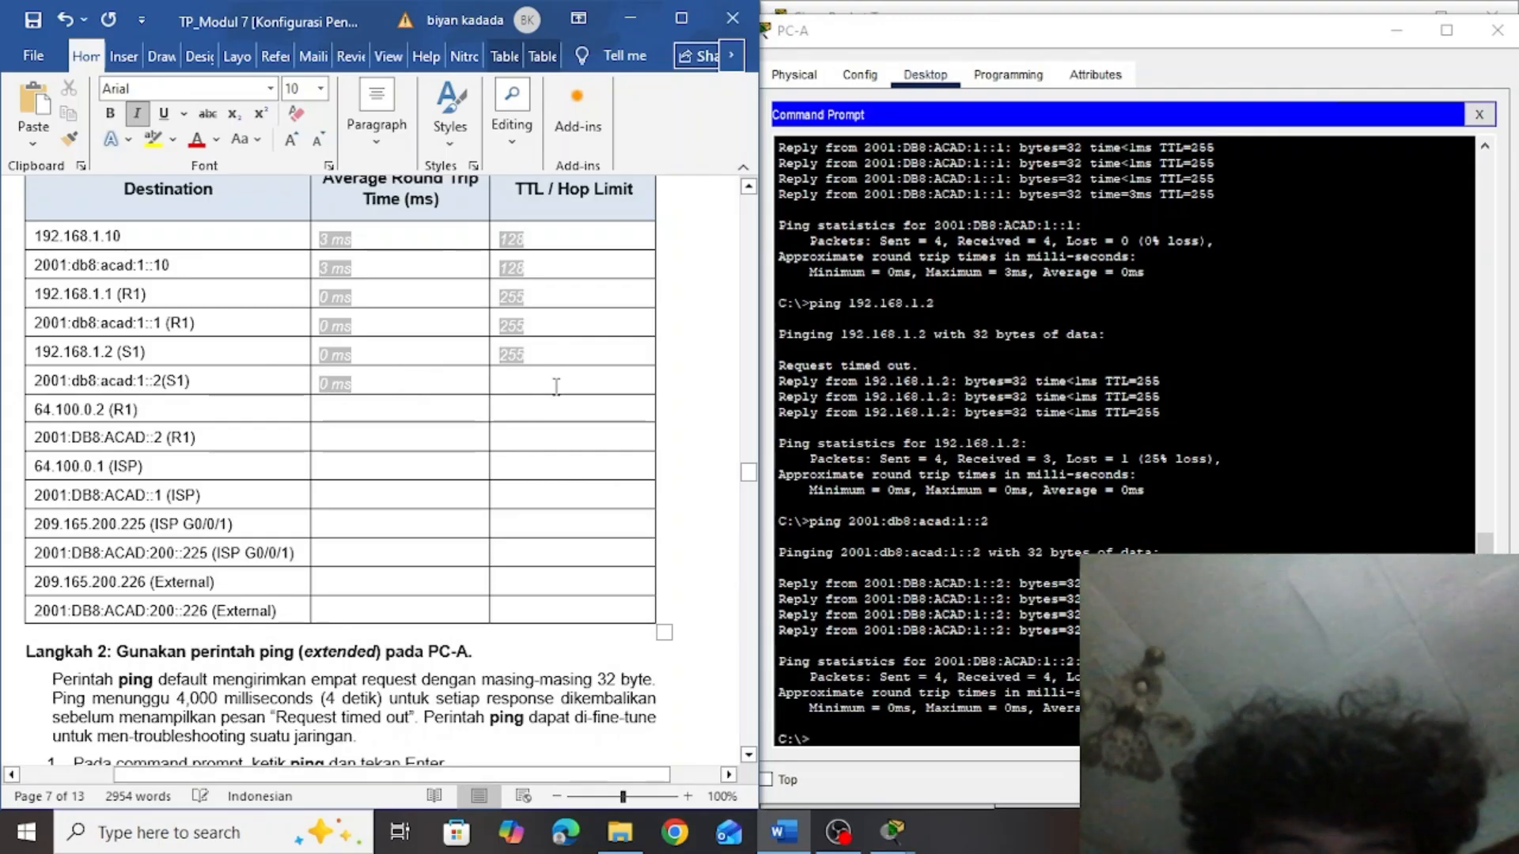
click(518, 383)
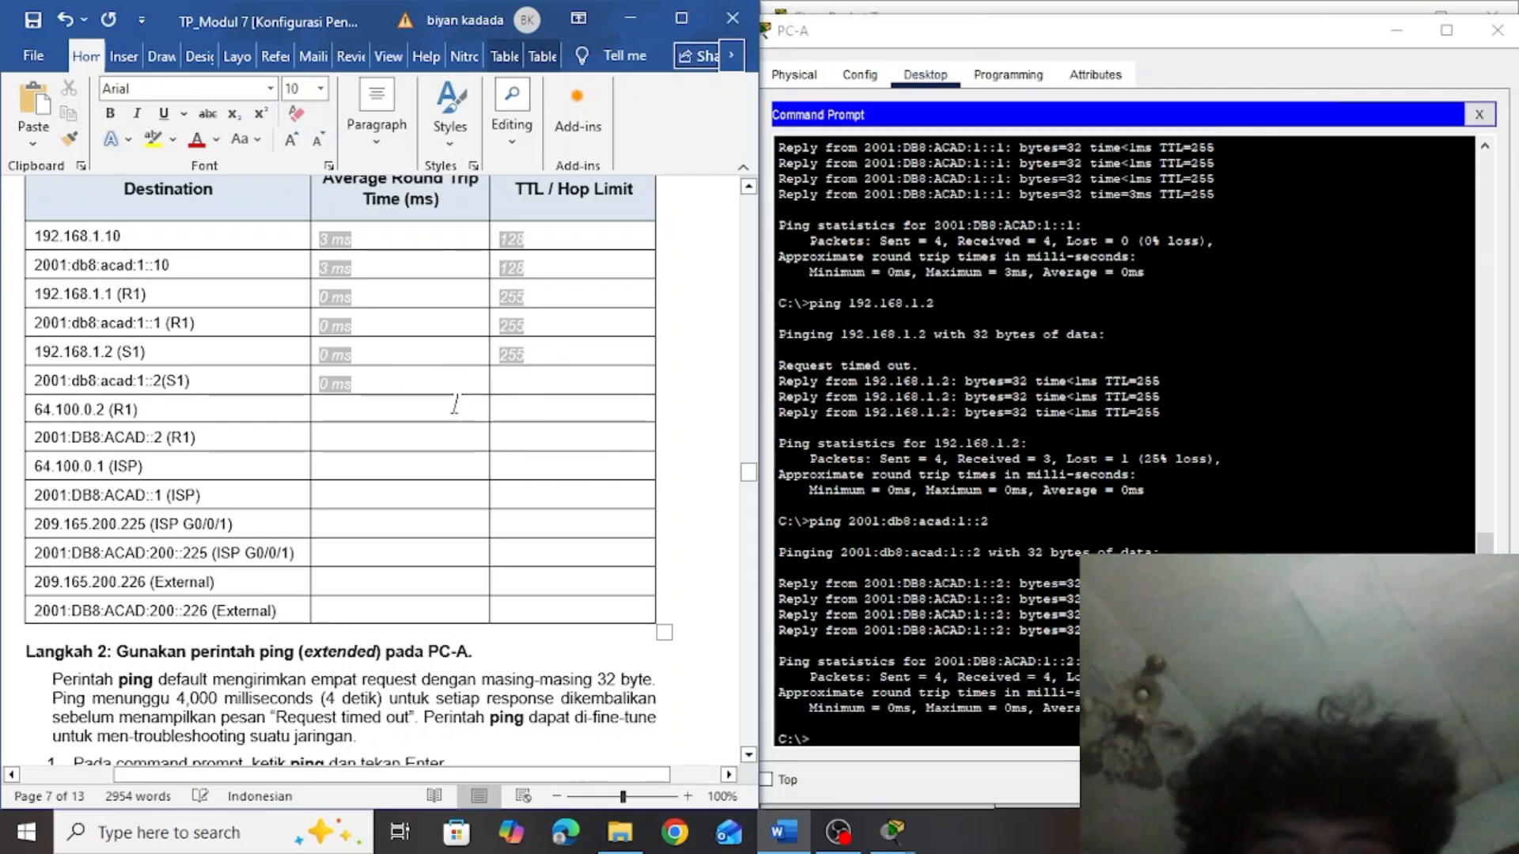
click(334, 405)
Copy R1's address 64.100.0.2 from the table and run ping 64.100.0.2 in PC-A's Command Prompt
double_click(100, 414)
key(ctrl+c)
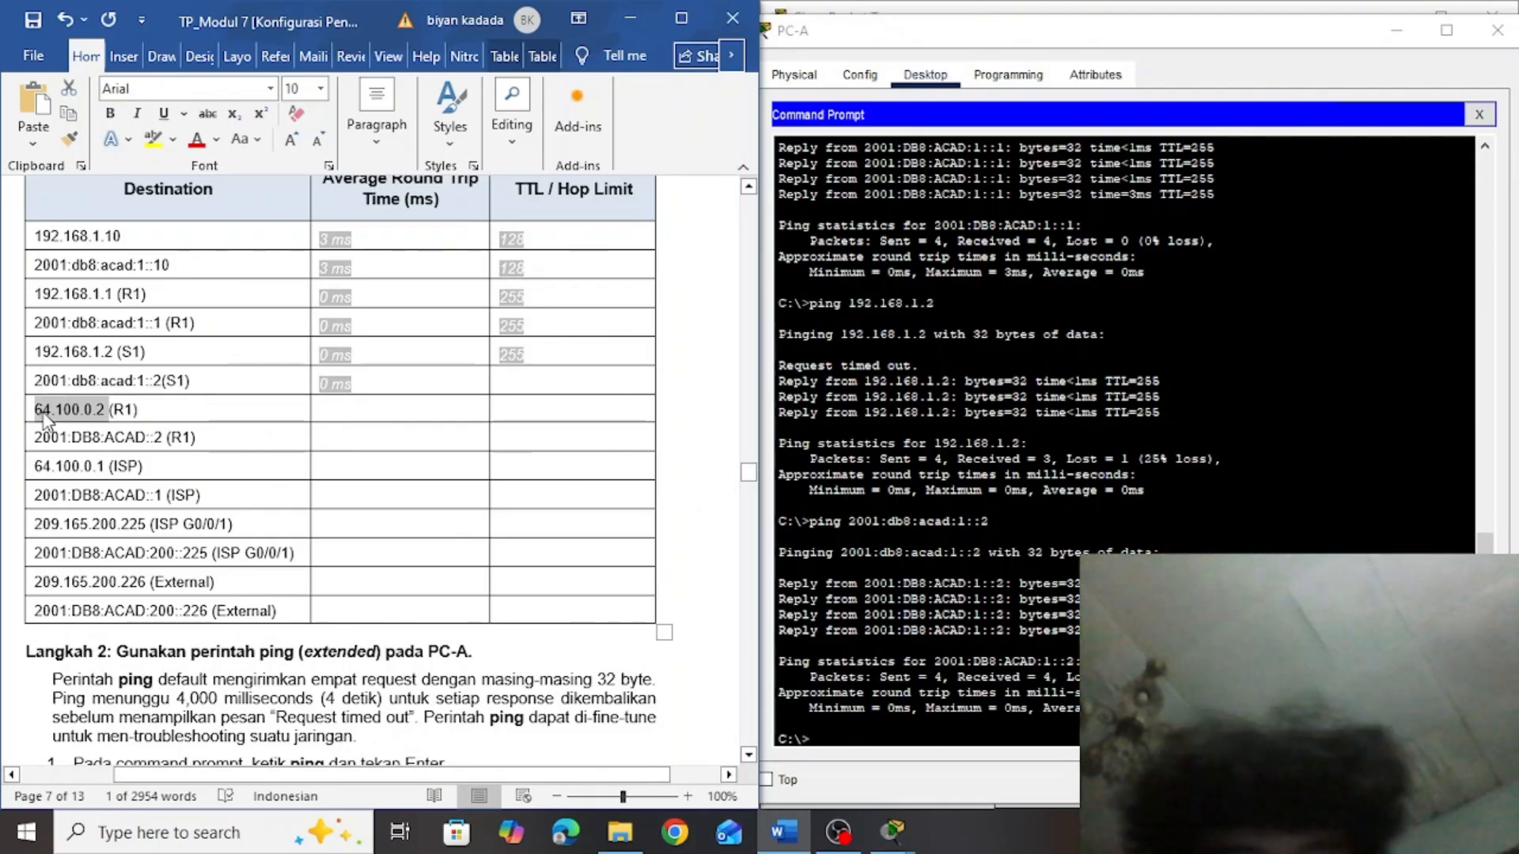
click(844, 737)
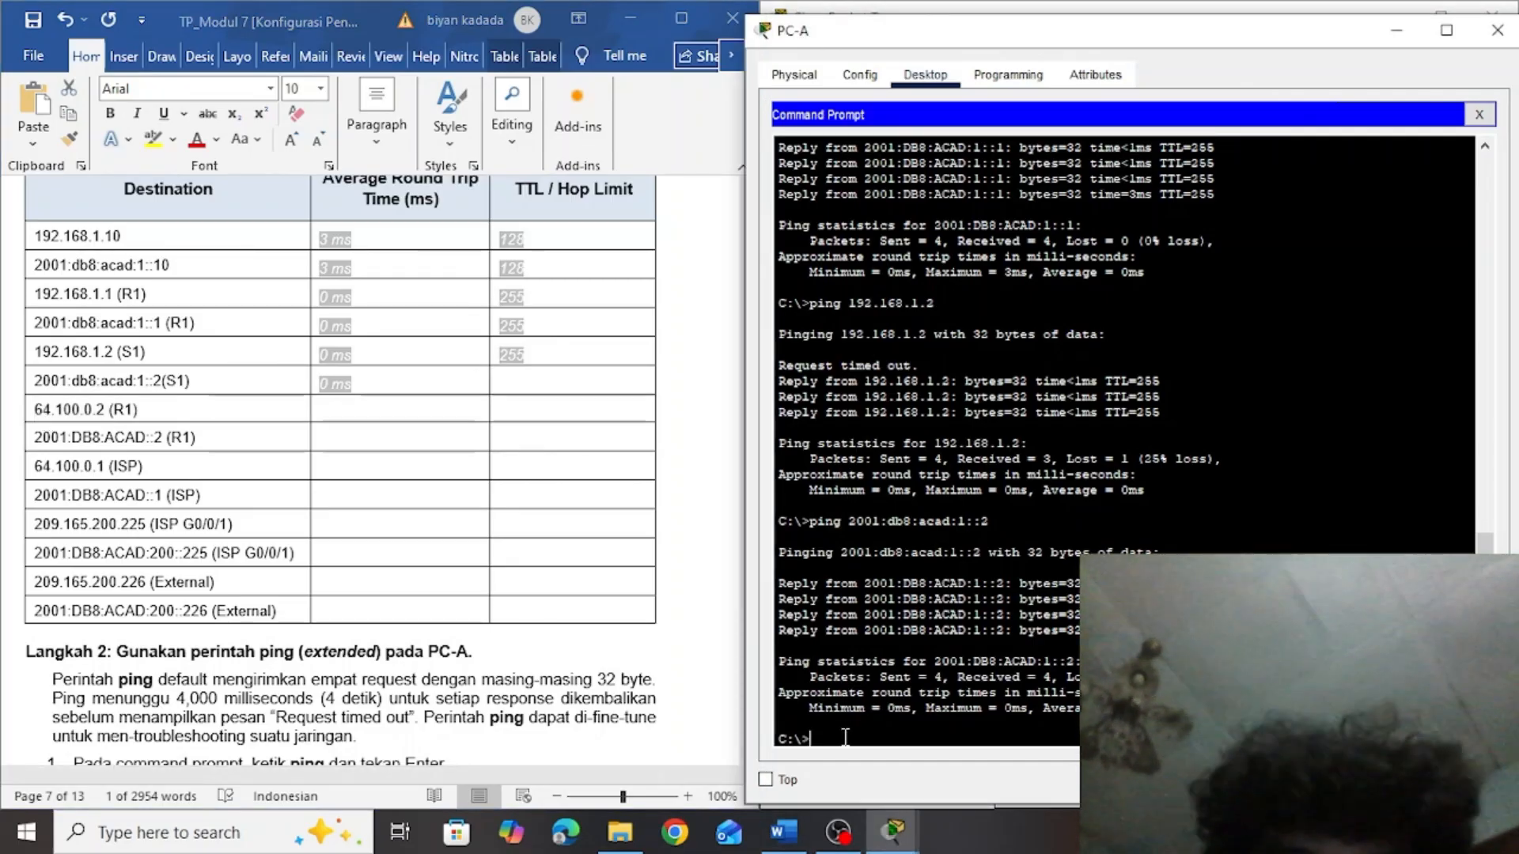
text(ping)
right_click(845, 738)
click(889, 777)
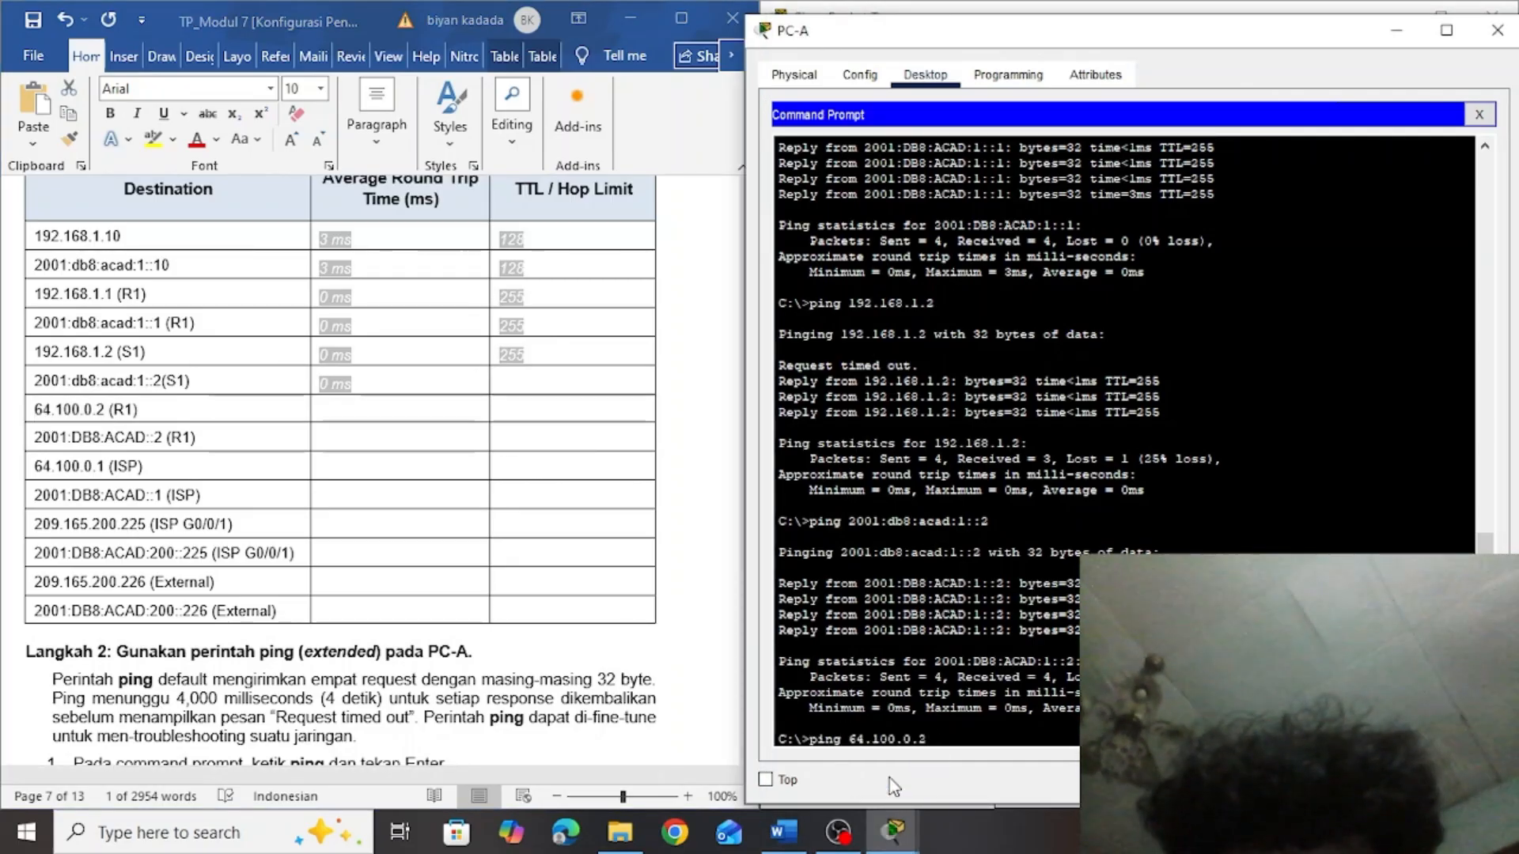
key(Return)
Fill in the table's 64.100.0.2 (R1) row with an average round trip time of 6 ms and a TTL of 255
click(518, 375)
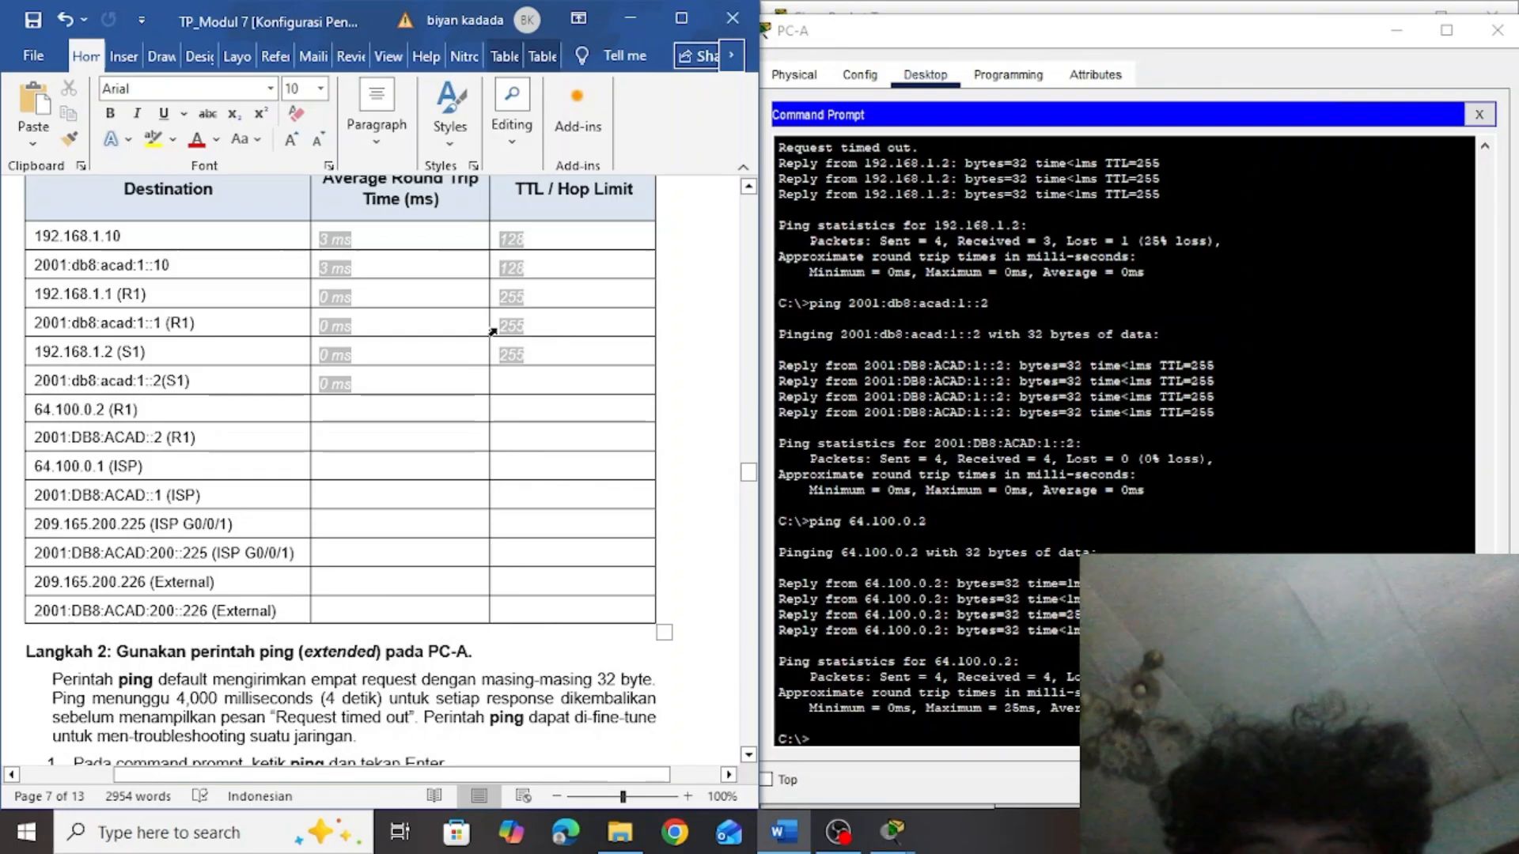
click(329, 411)
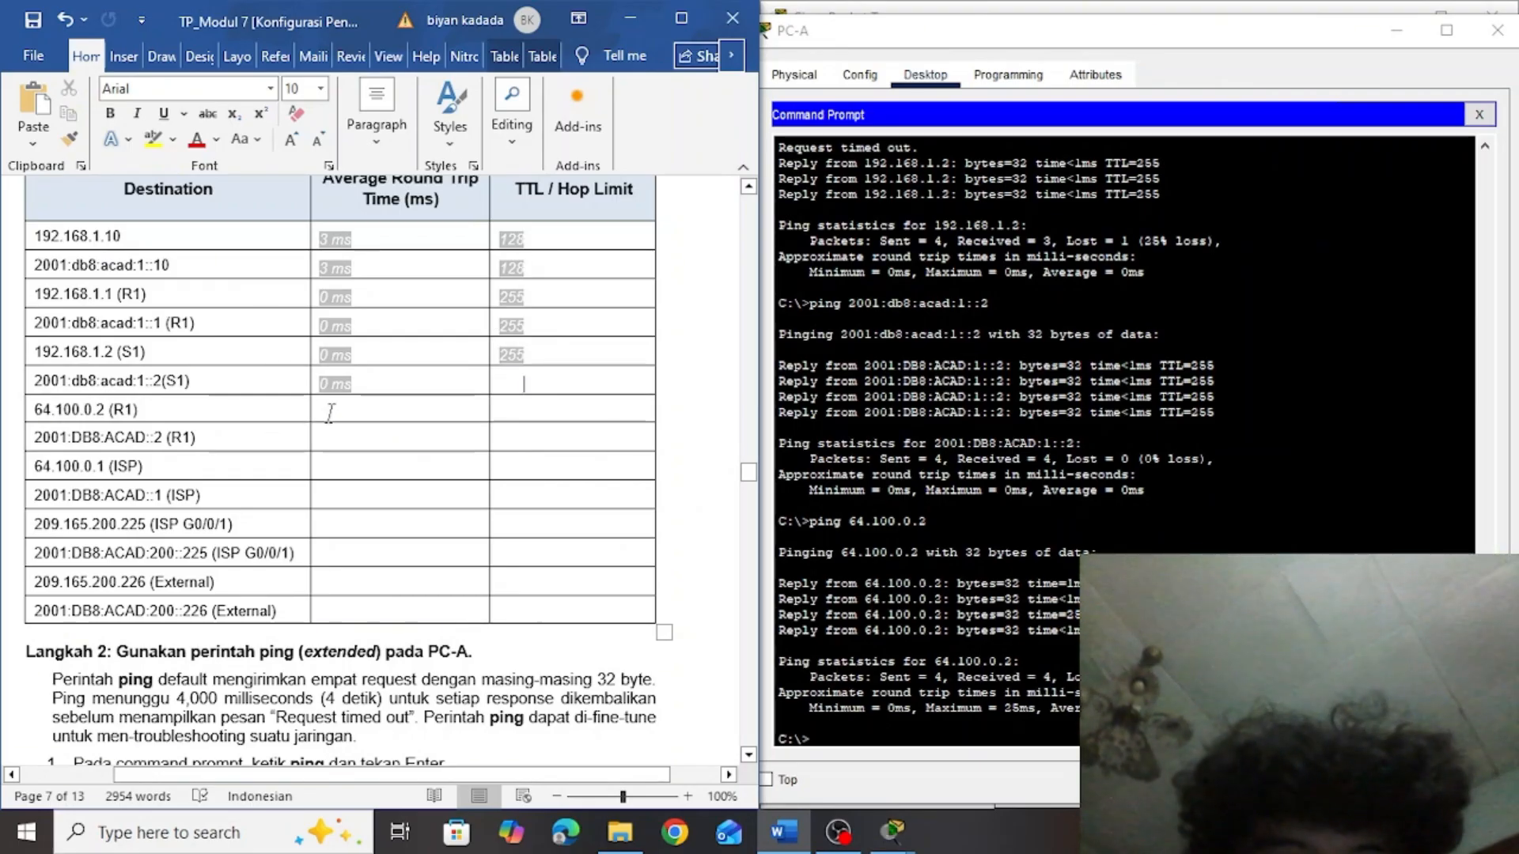
text(6 ms)
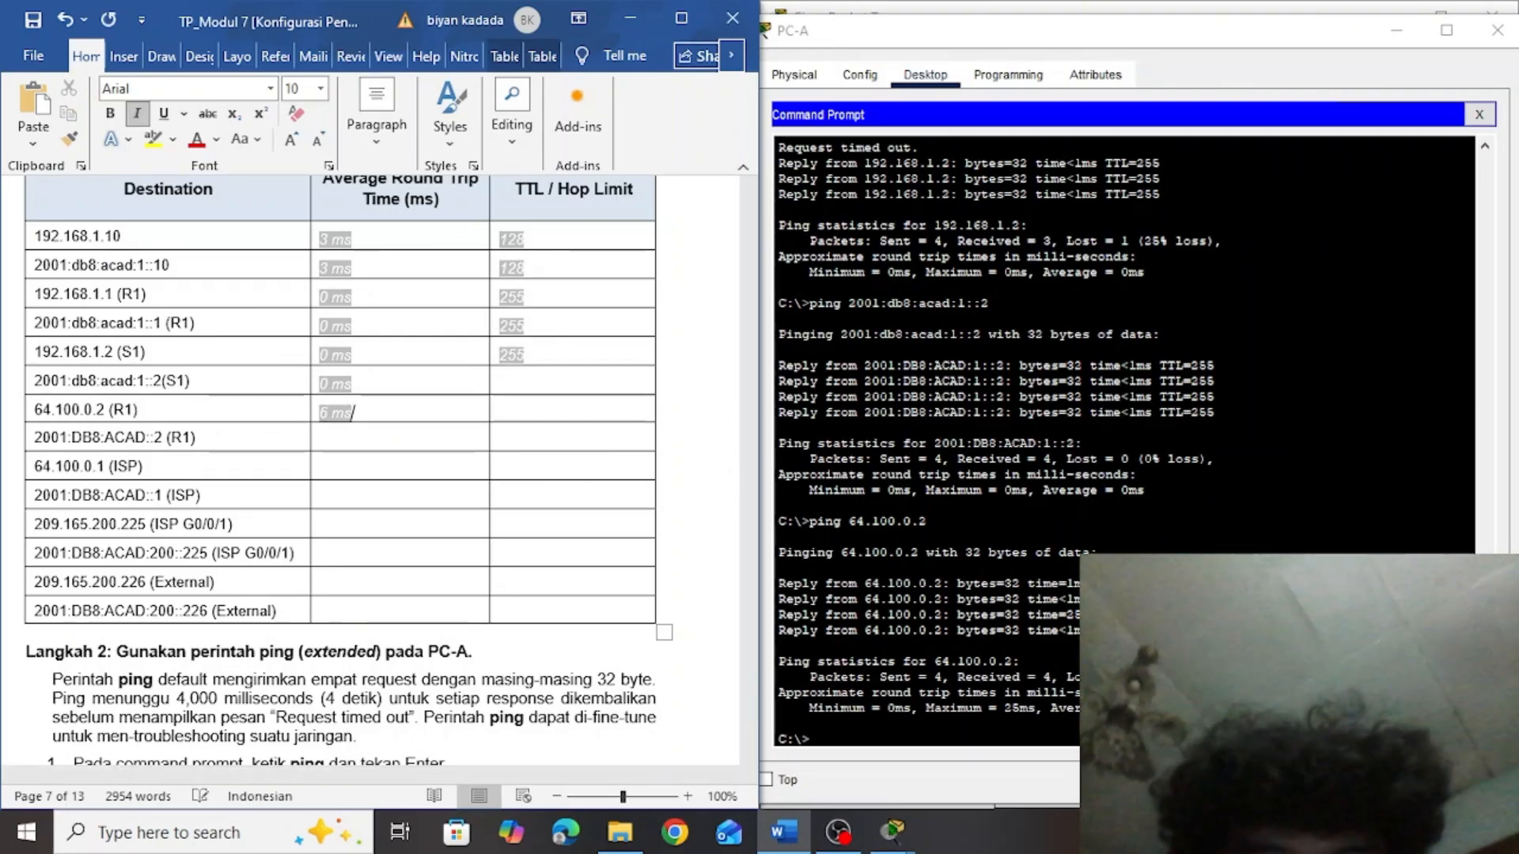
click(505, 411)
text(255)
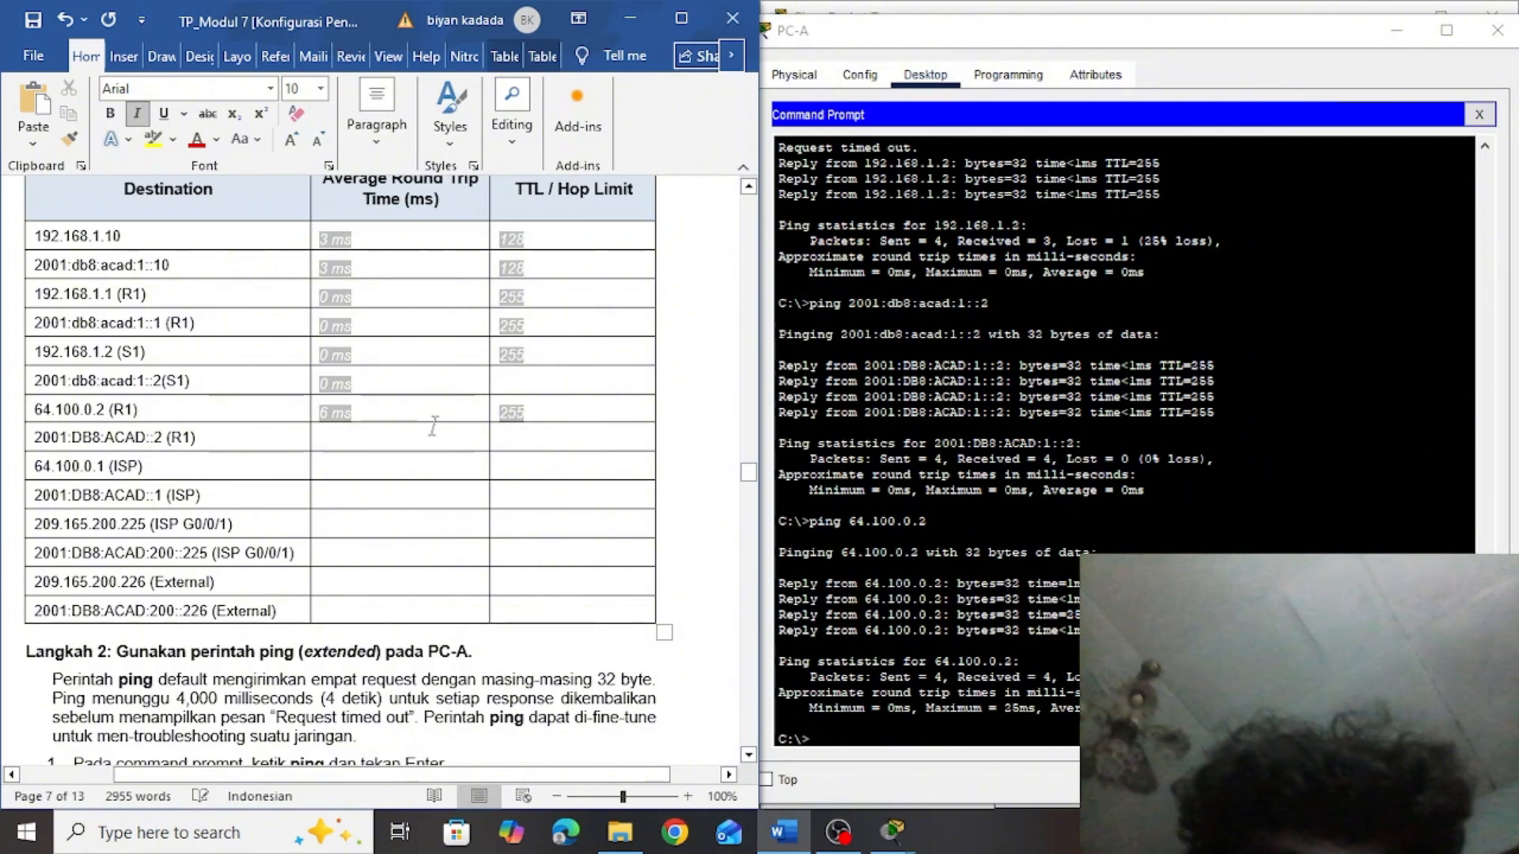
Copy R1's IPv6 address 2001:DB8:ACAD::2 from the table and run ping 2001:DB8:ACAD::2 in PC-A's Command Prompt
drag(166, 437, 49, 444)
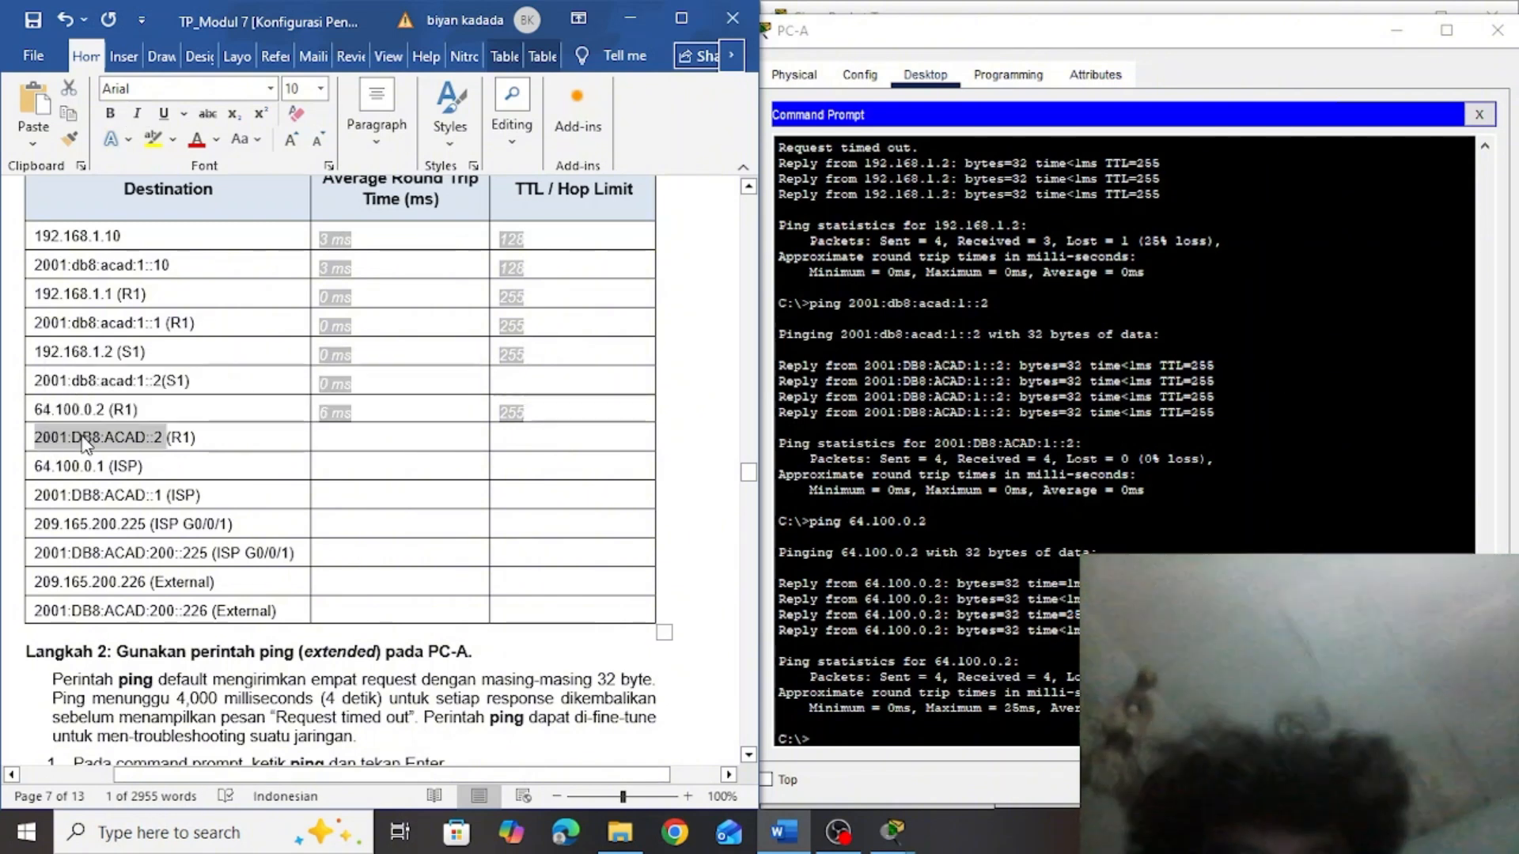
click(841, 735)
text(ping)
right_click(844, 741)
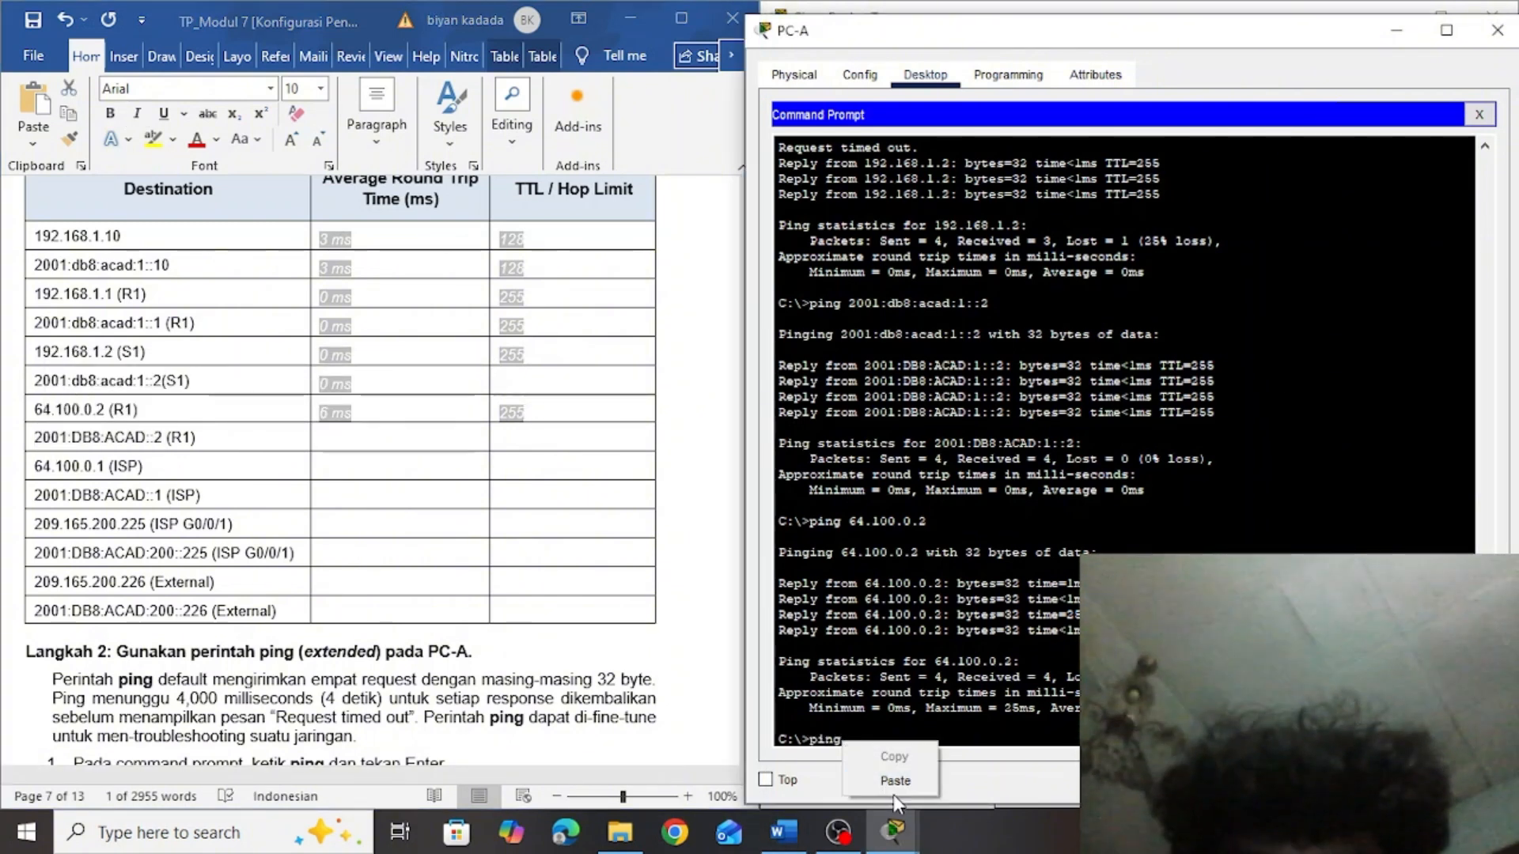
right_click(870, 760)
click(880, 772)
key(Return)
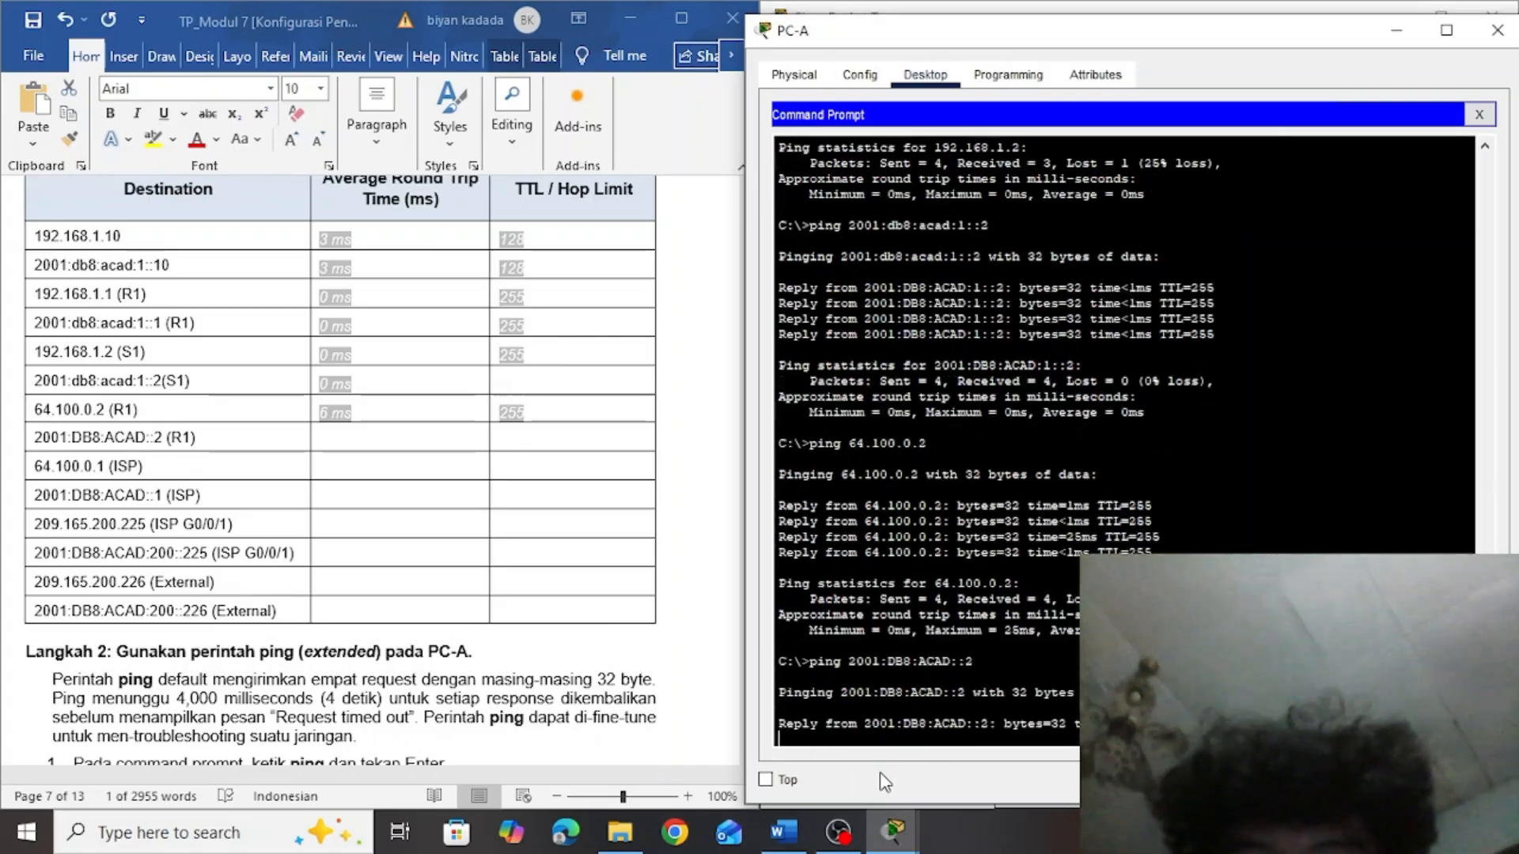
Fill in the table's 2001:DB8:ACAD::2 (R1) row with an average round trip time of 9 ms and a hop limit of 255
click(514, 438)
text(255)
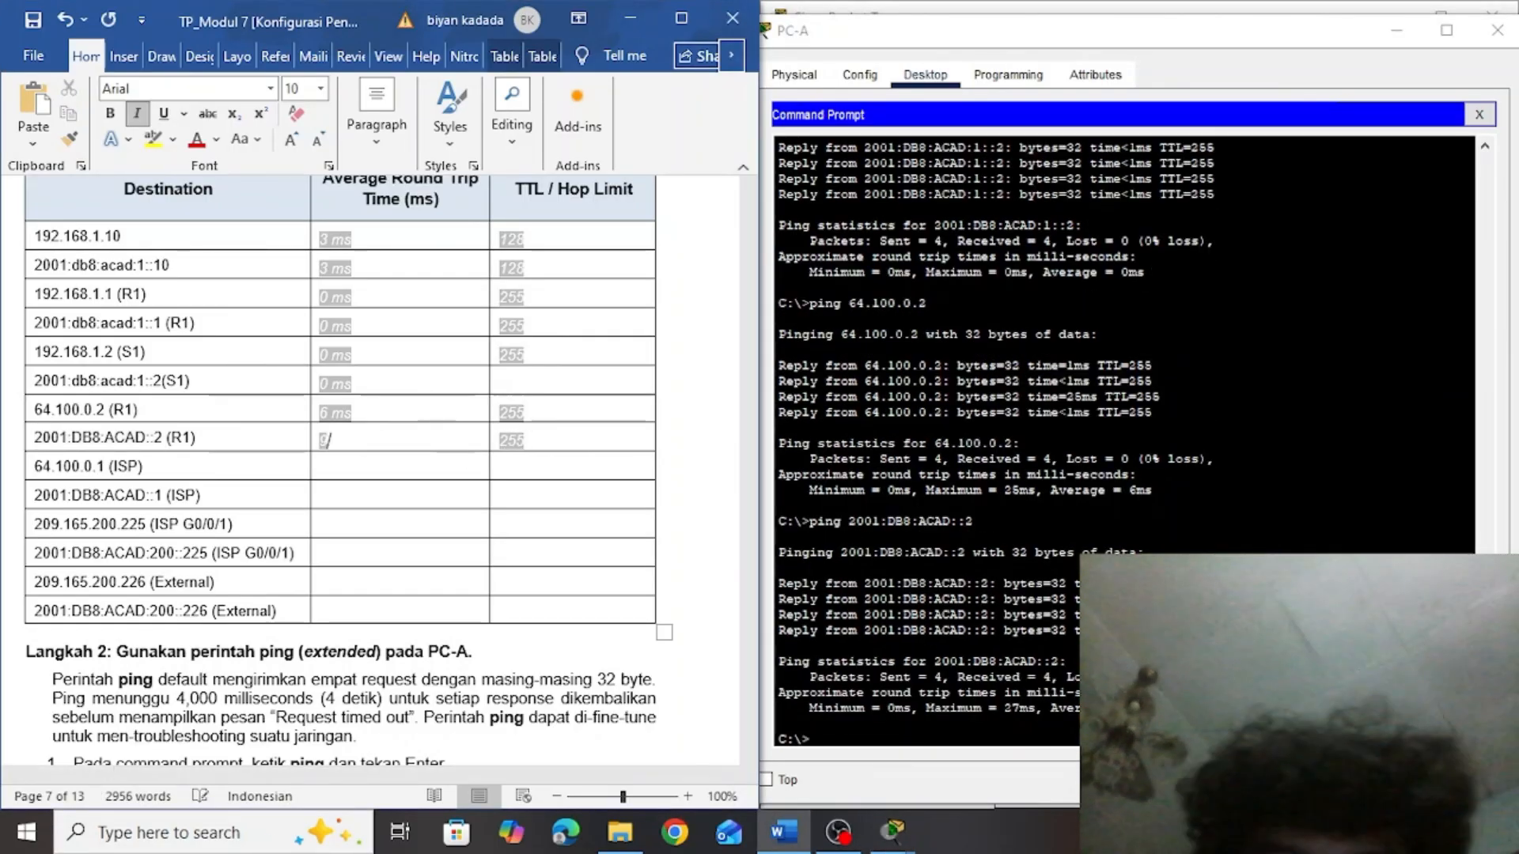
text(9 ms)
click(344, 468)
Copy the ISP address 64.100.0.1 from the table and run ping 64.100.0.1 in PC-A's Command Prompt
drag(110, 467, 37, 475)
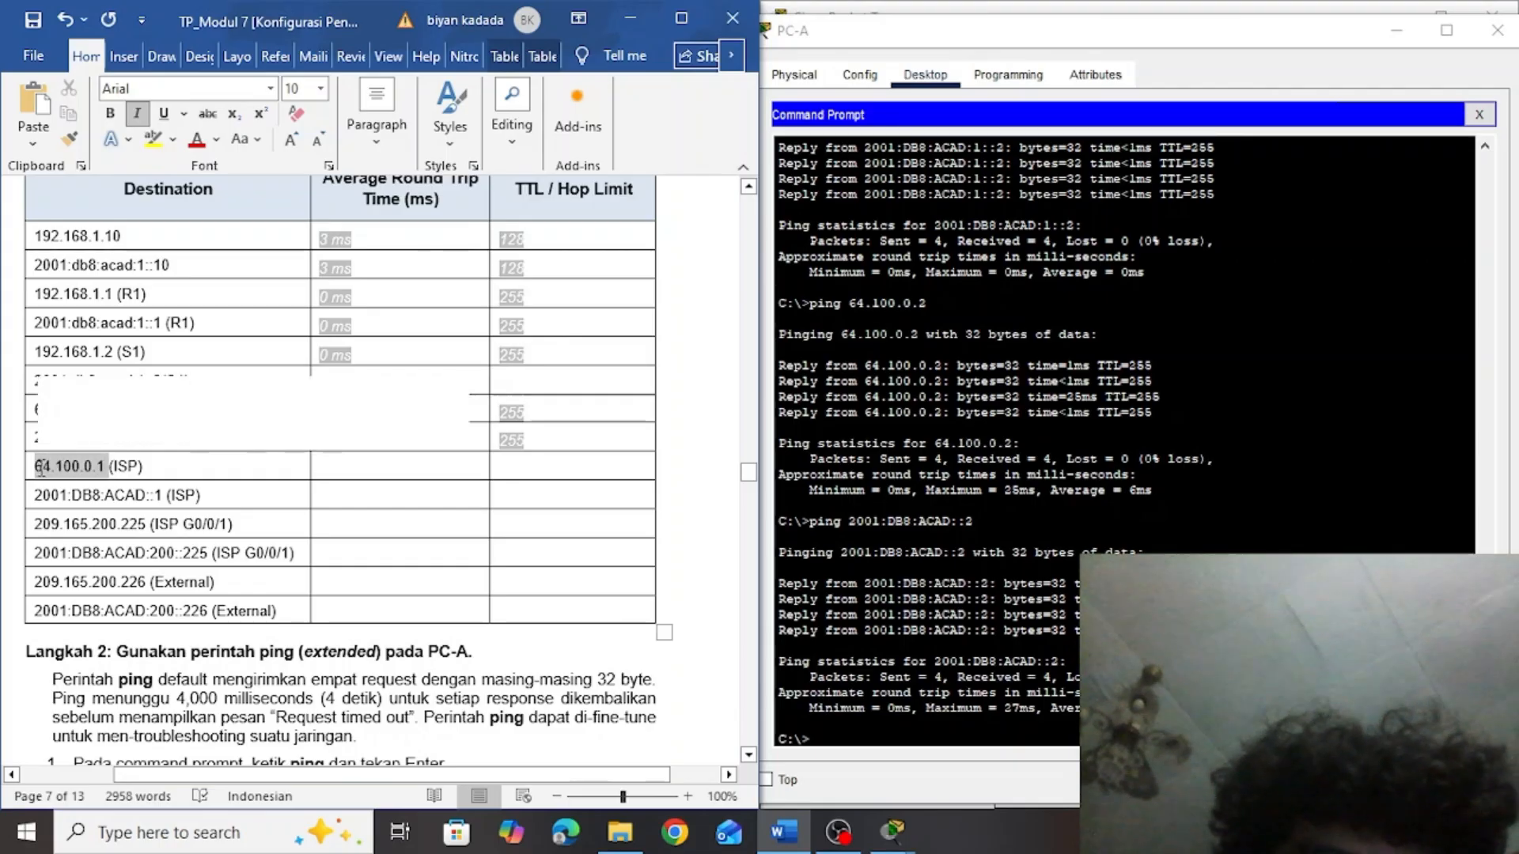
key(ctrl+c)
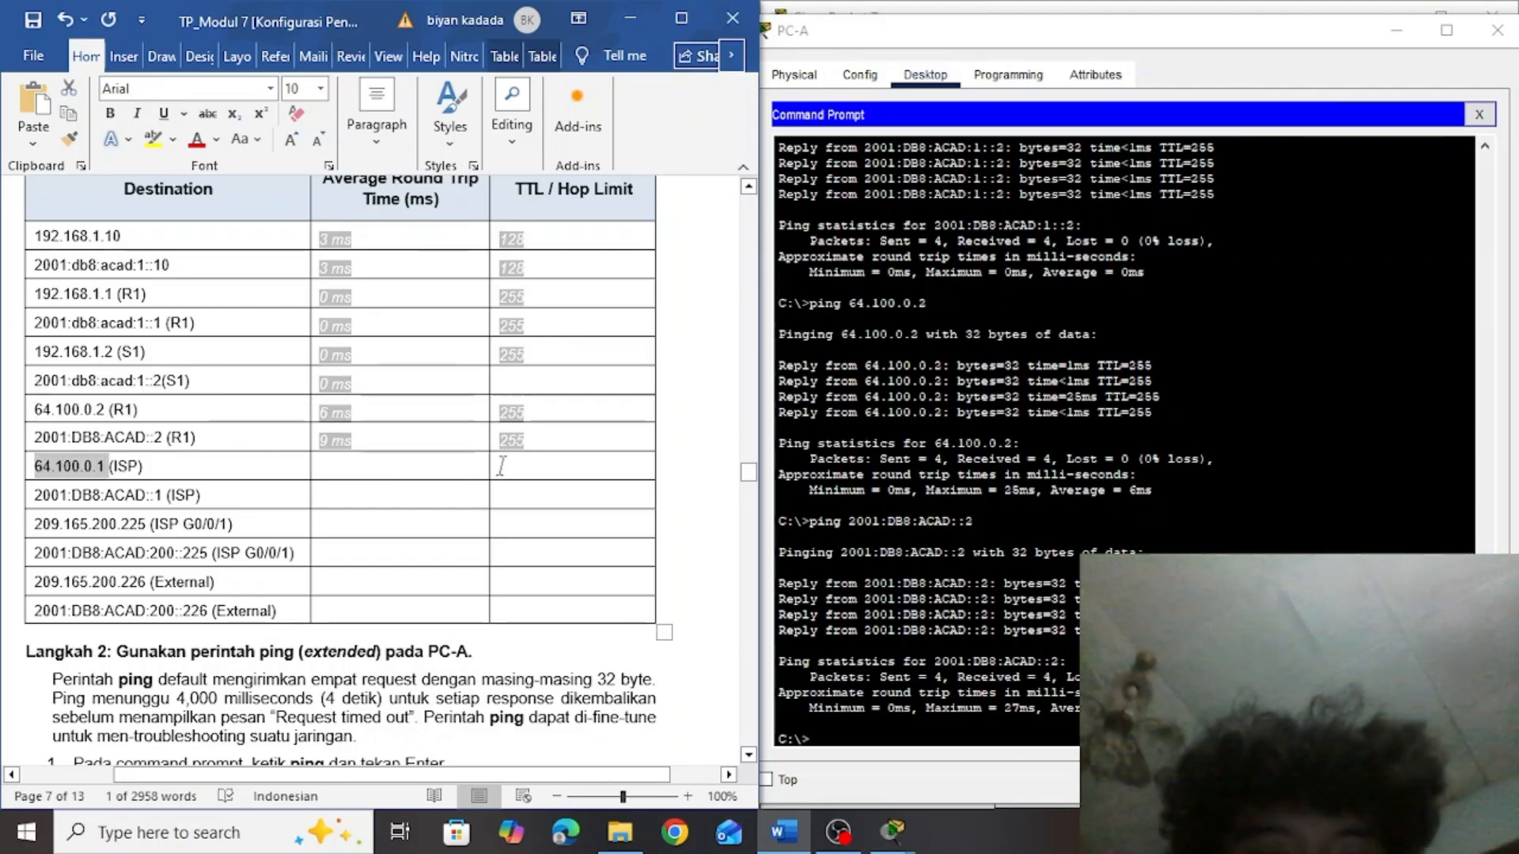
click(897, 743)
text(ping)
right_click(897, 748)
click(947, 783)
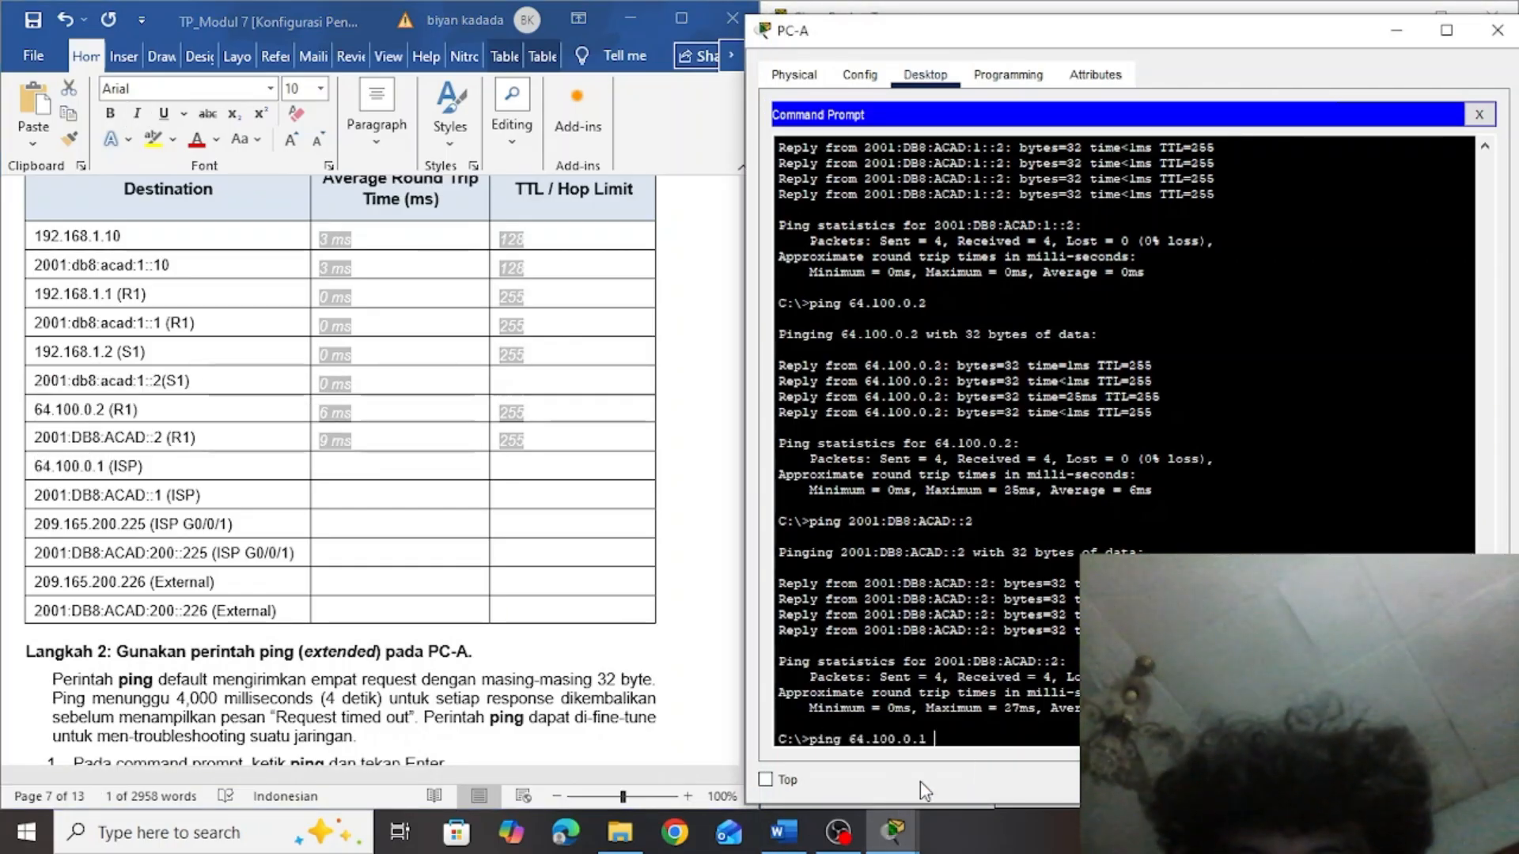
key(Return)
Fill in the table's 64.100.0.1 (ISP) row with an average round trip time of 8 ms and a TTL of 254
click(573, 480)
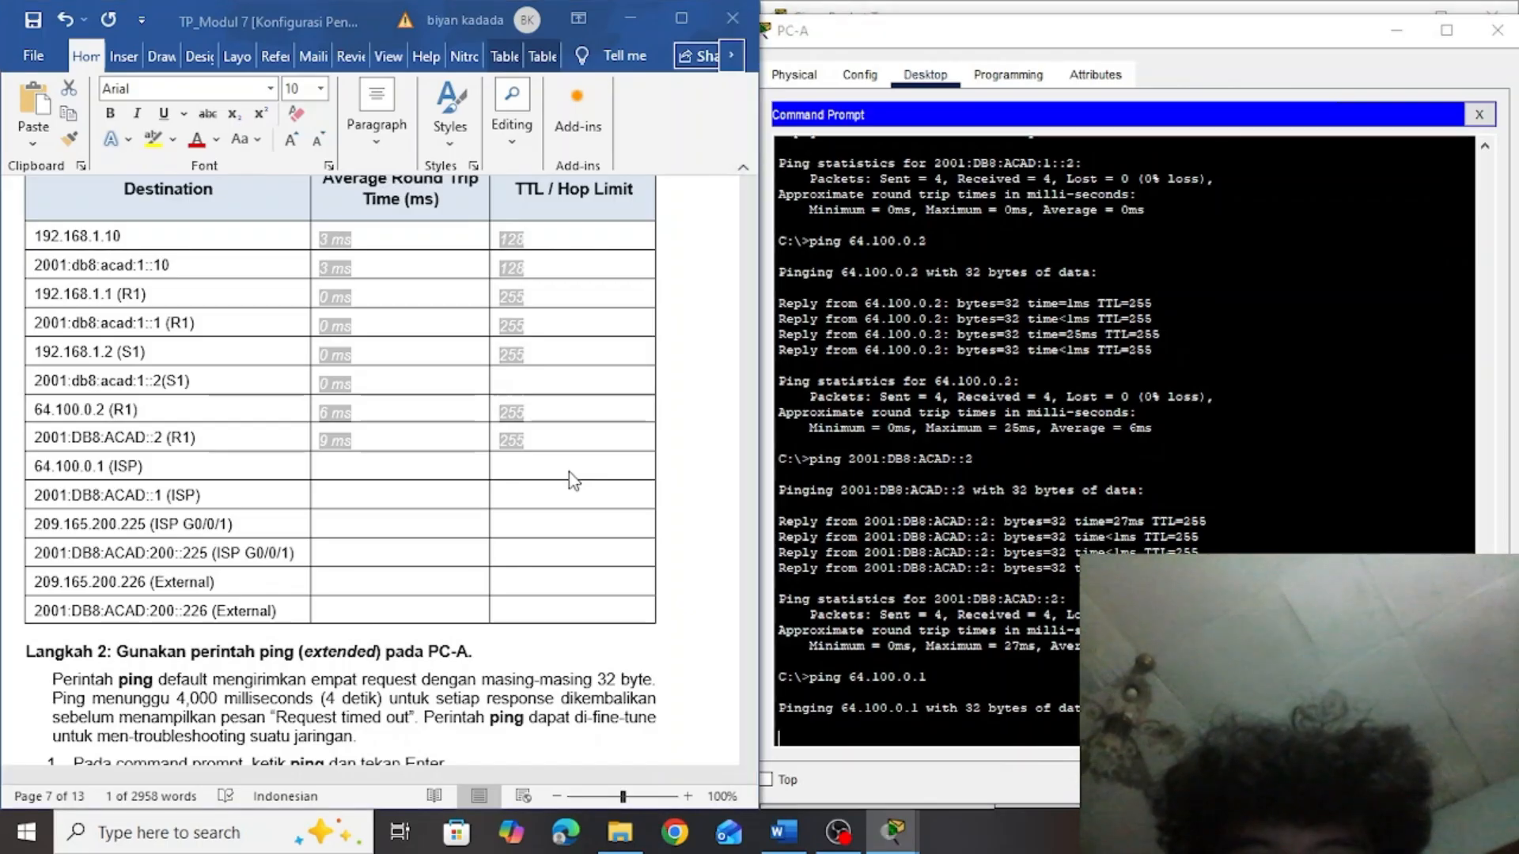
click(512, 469)
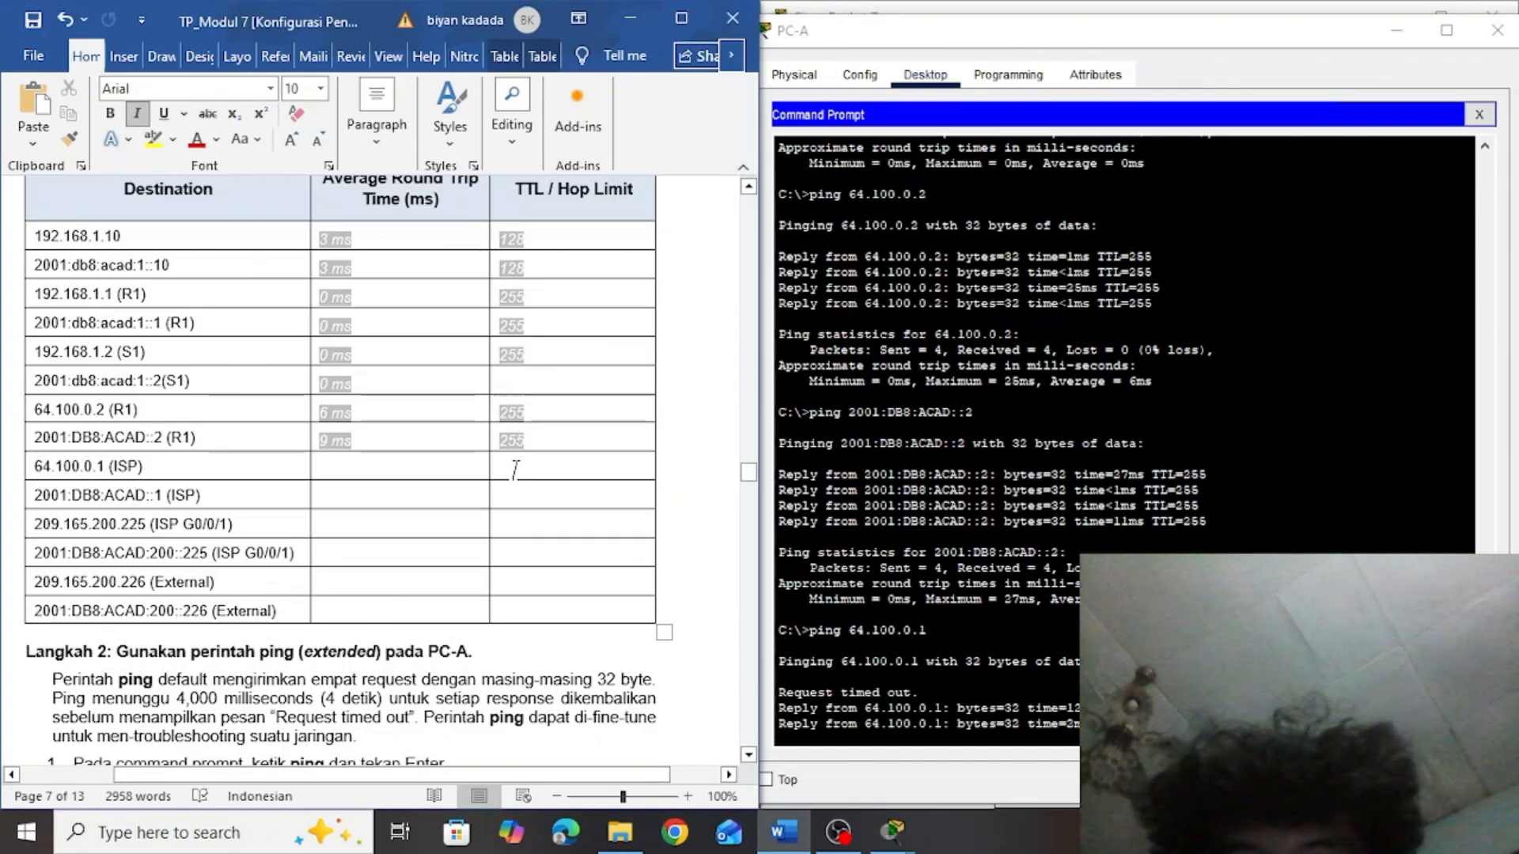
text(254)
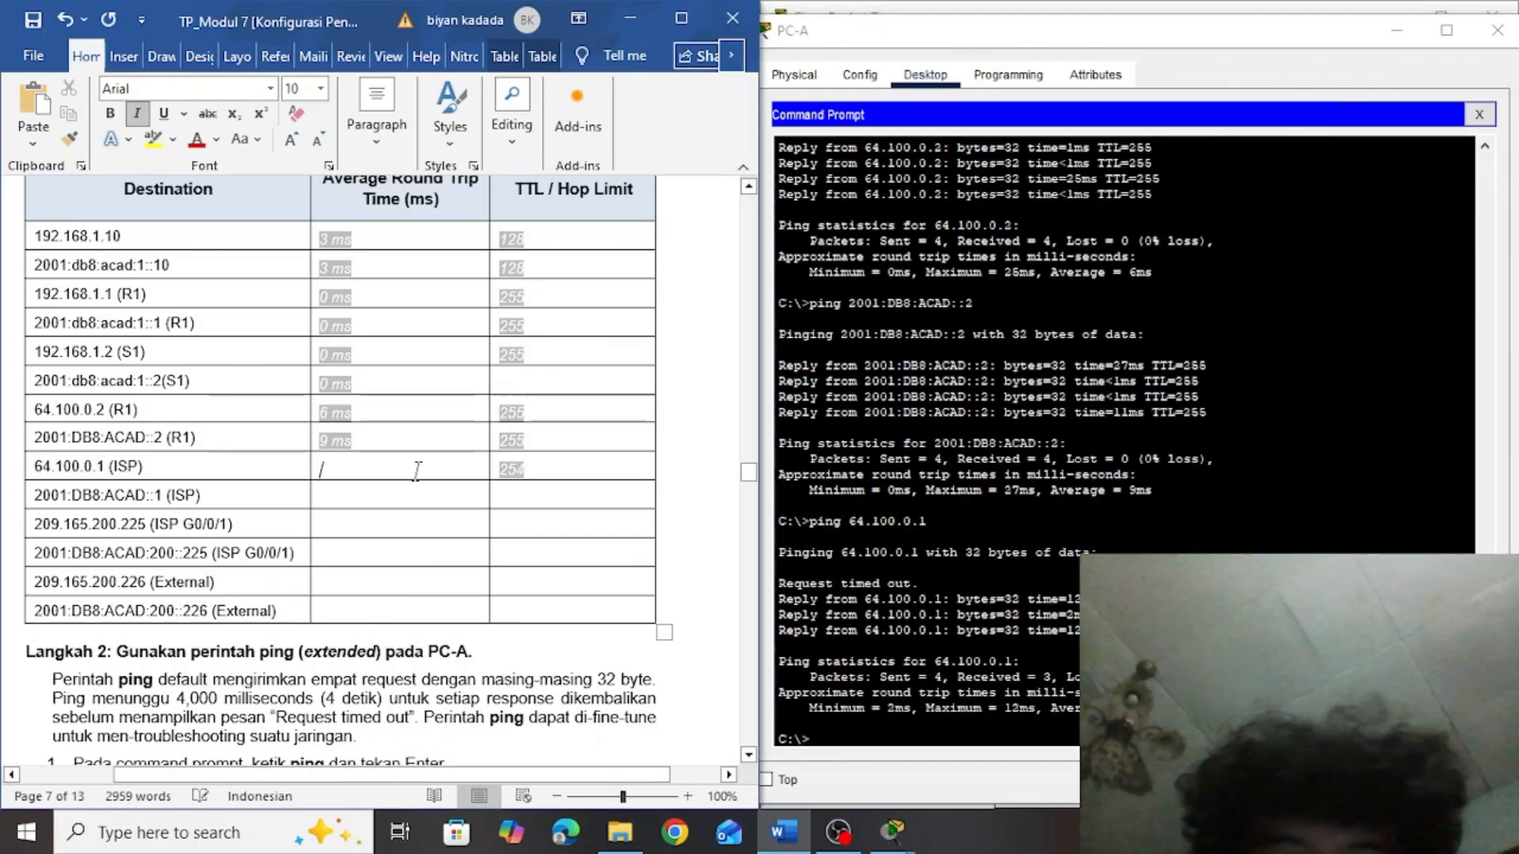
text(8 ms)
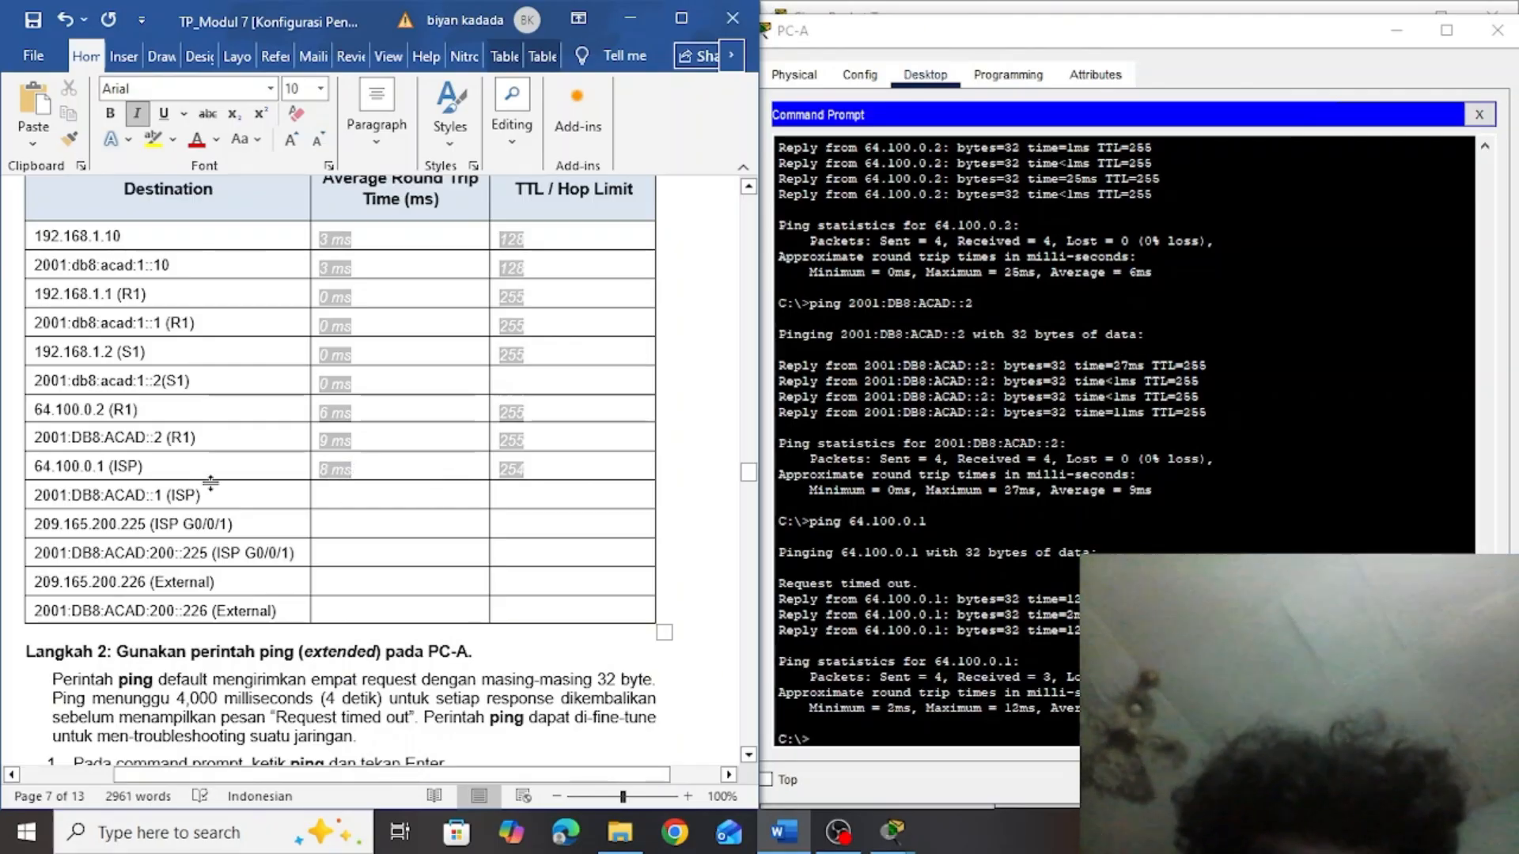
Copy the ISP's IPv6 address 2001:DB8:ACAD::1 from the table and run ping 2001:DB8:ACAD::1 in PC-A's Command Prompt
drag(162, 494, 33, 495)
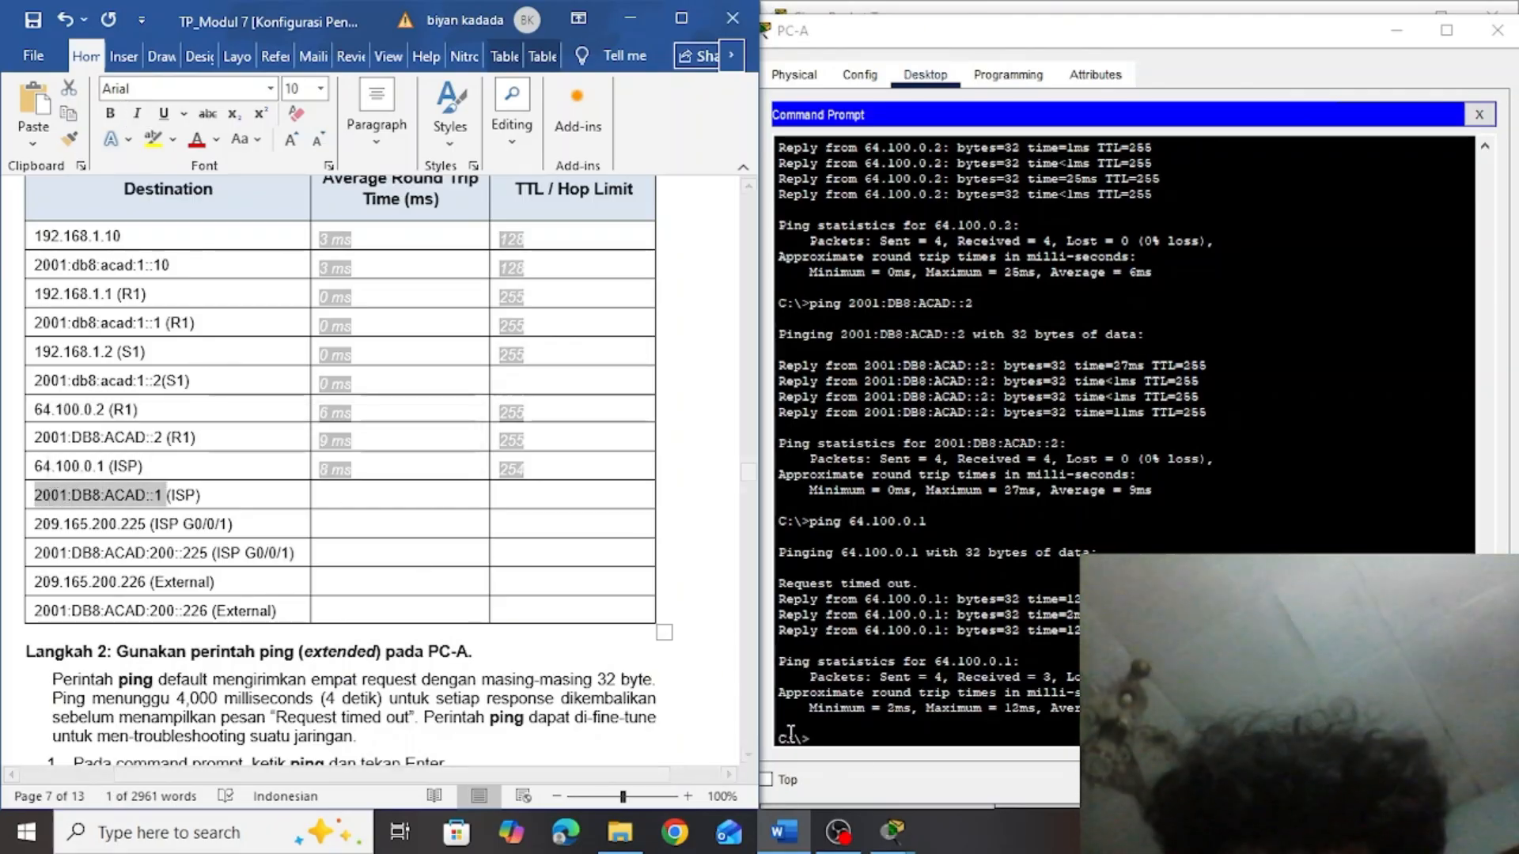
click(850, 739)
text(ping)
right_click(850, 739)
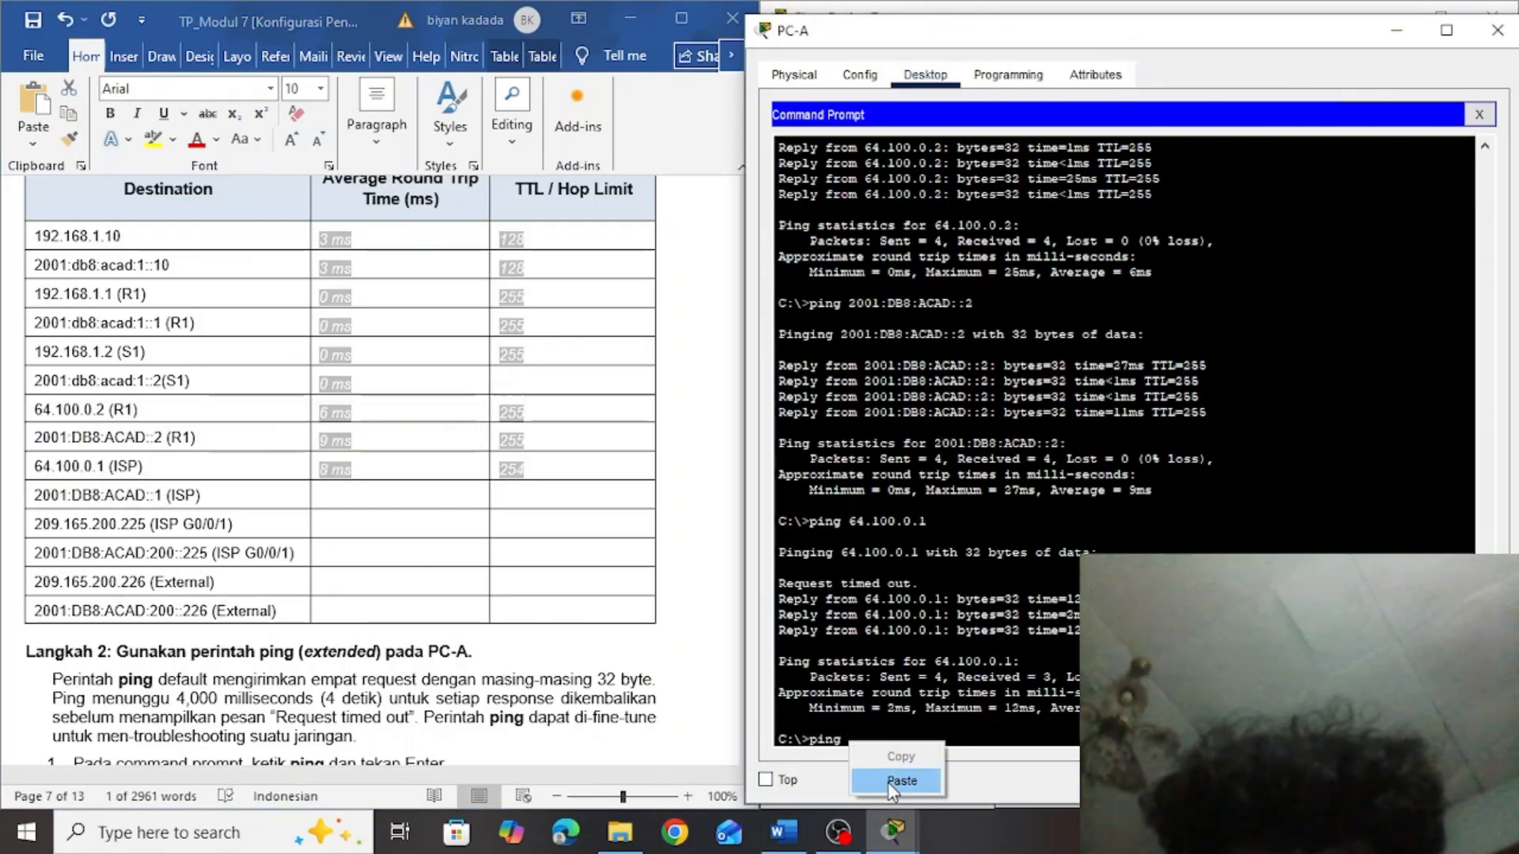
click(889, 784)
key(Return)
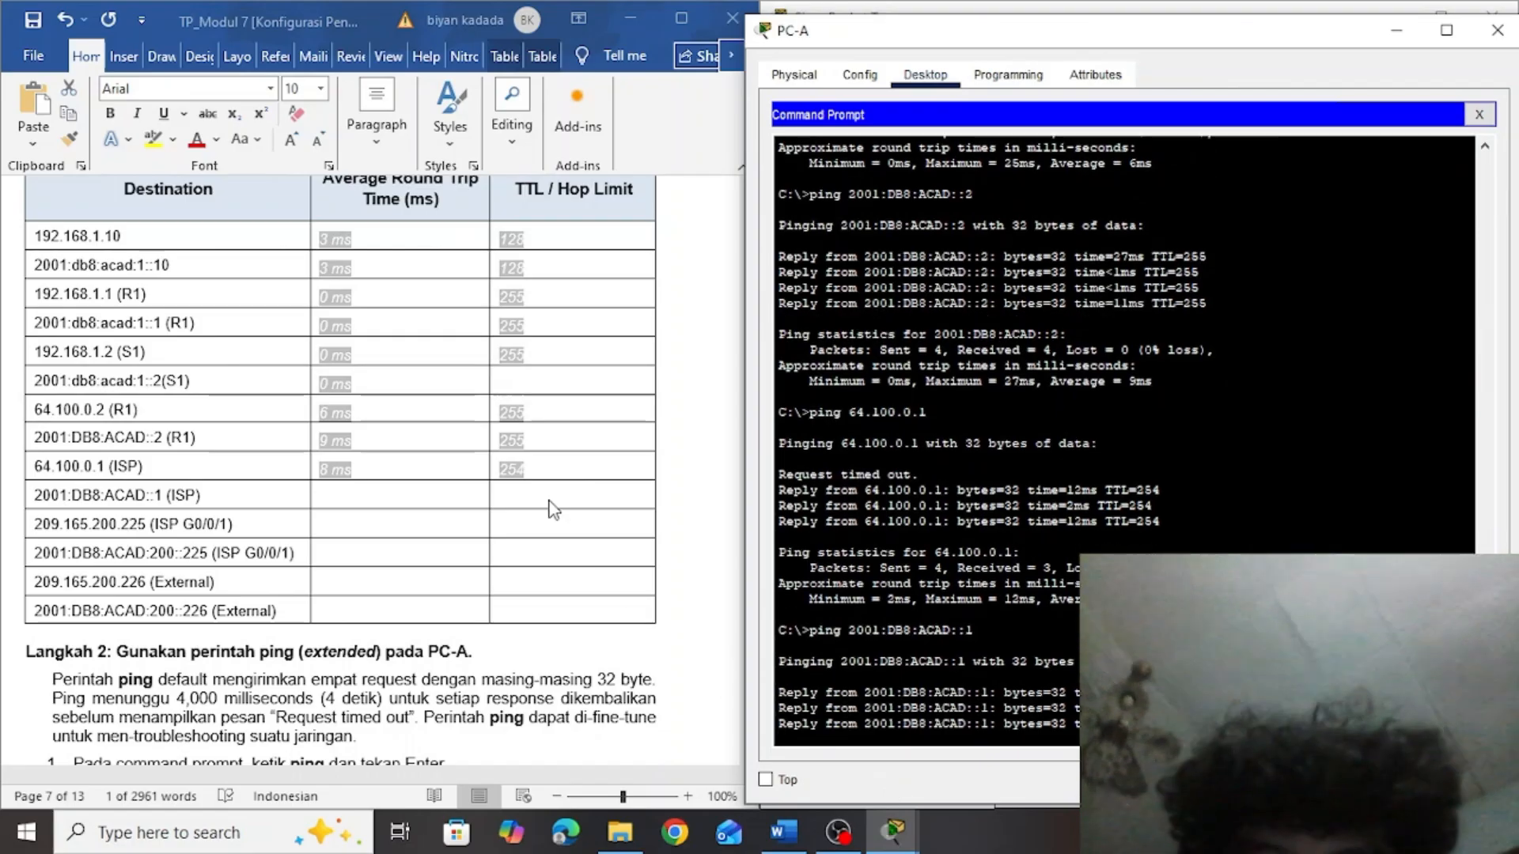
Fill in the table's 2001:DB8:ACAD::1 (ISP) row with an average round trip time of 14 ms and a hop limit of 254
click(538, 500)
text(254)
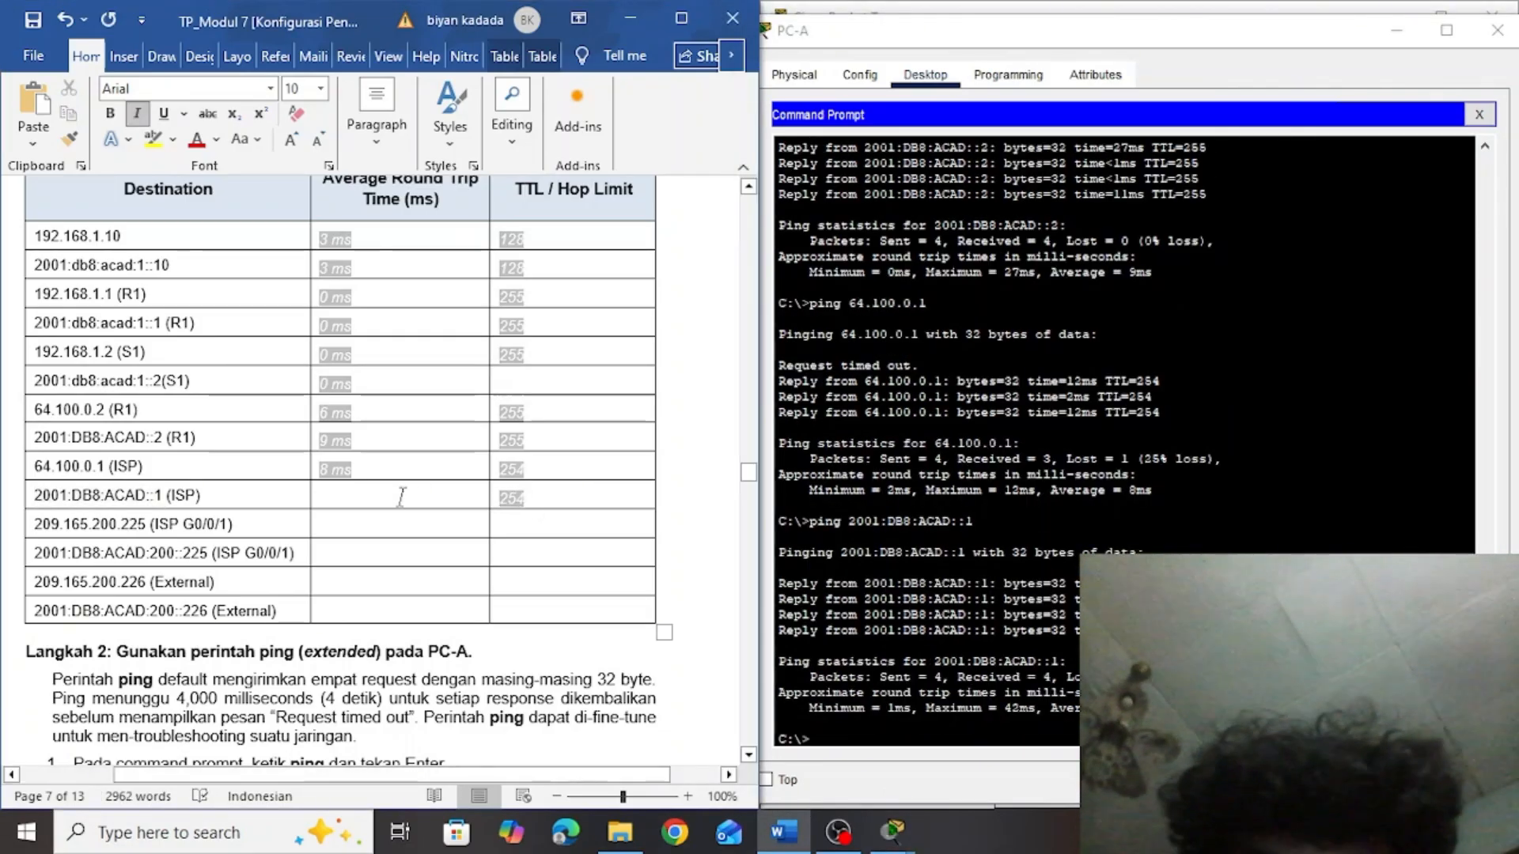
text(14 ms)
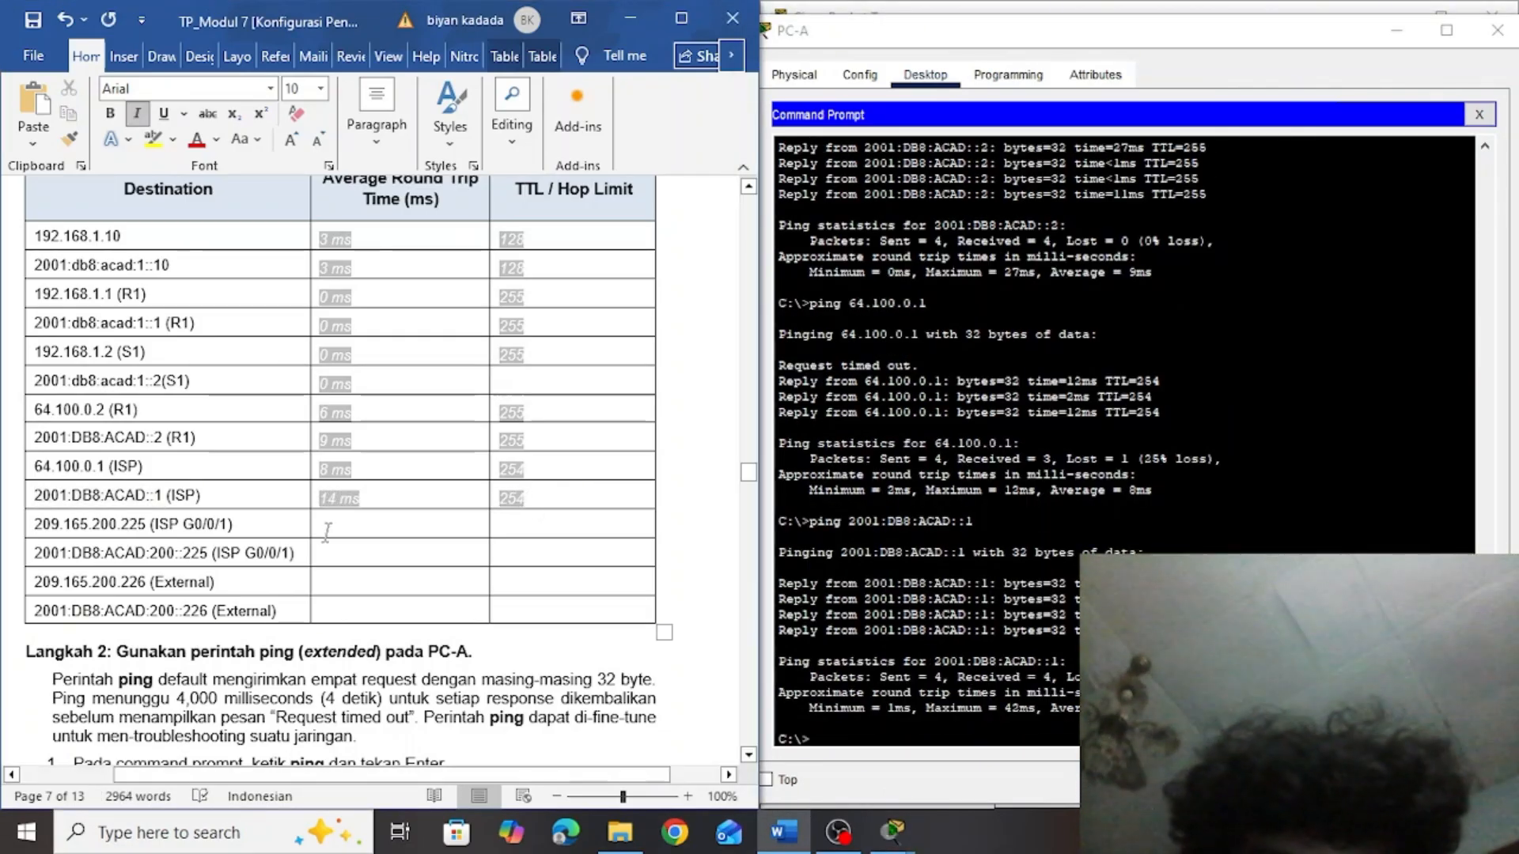
Copy the ISP G0/0/1 address 209.165.200.225 from the table and run ping 209.165.200.225 in PC-A's Command Prompt
double_click(147, 524)
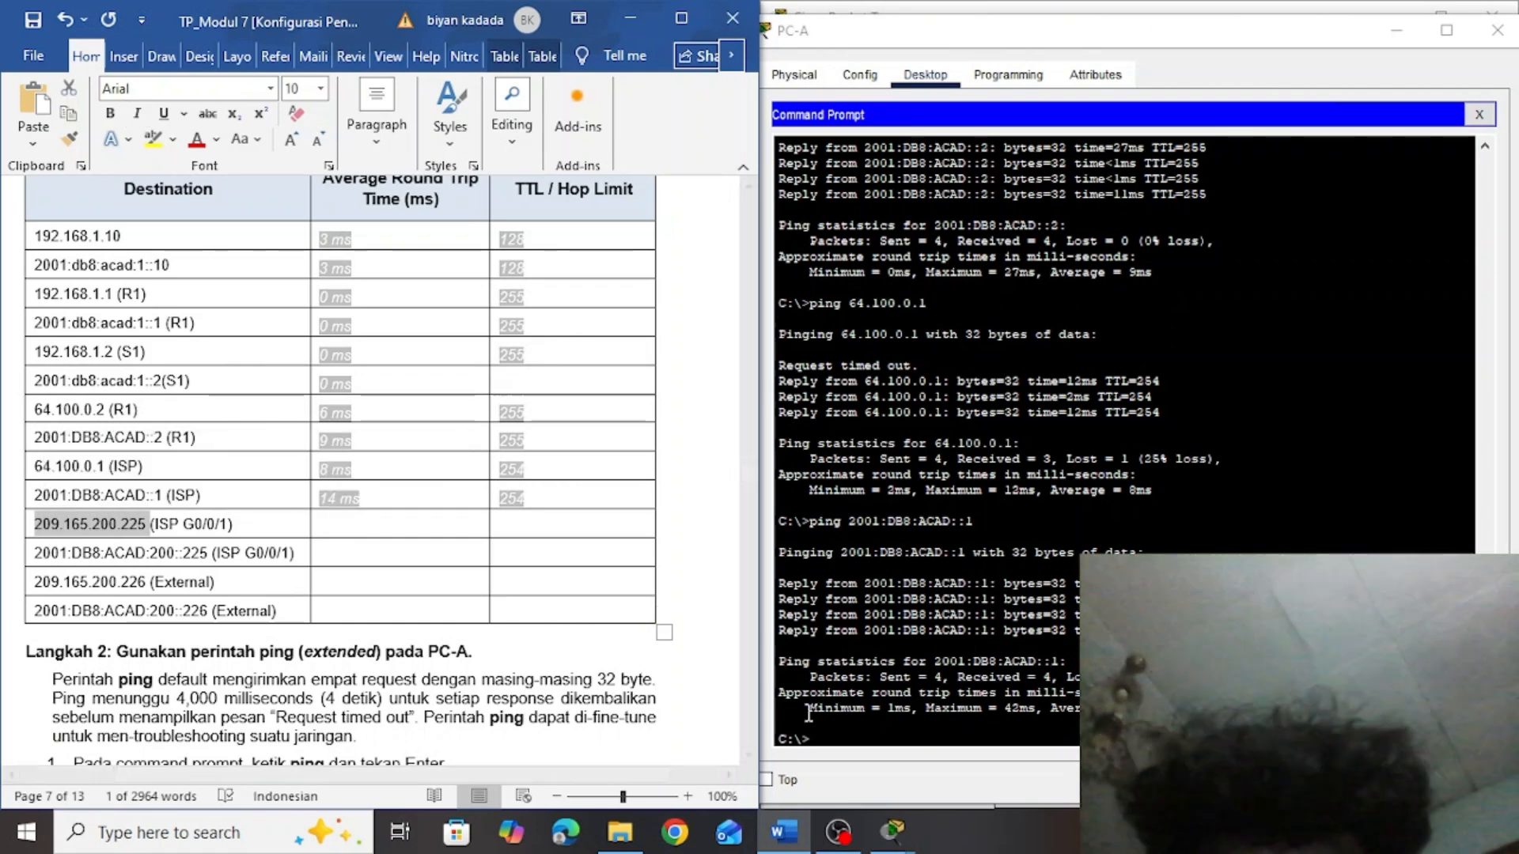
click(831, 738)
text(ping)
right_click(849, 737)
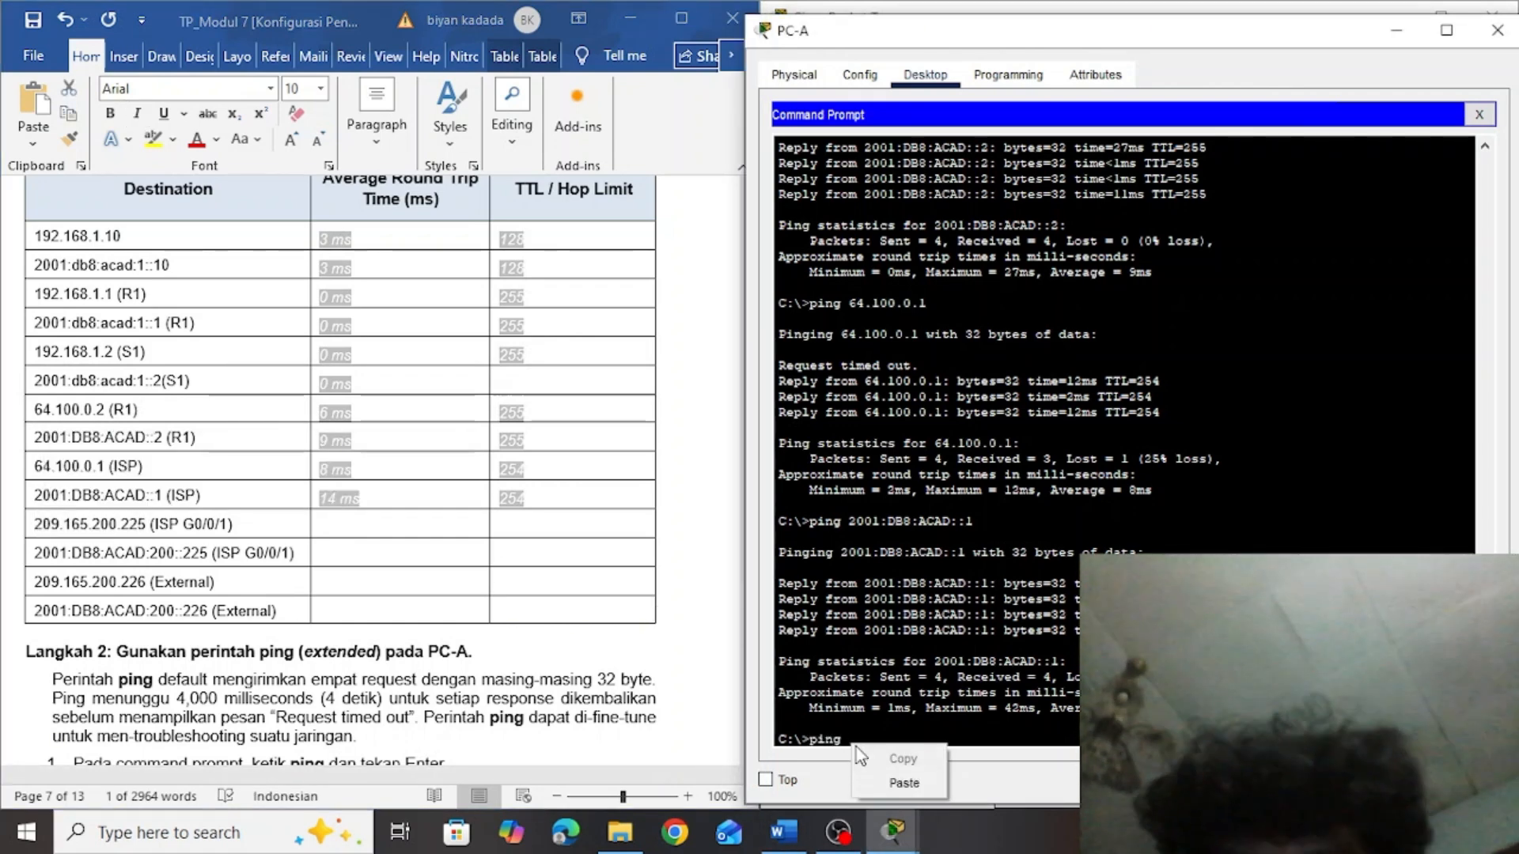
click(892, 786)
key(Return)
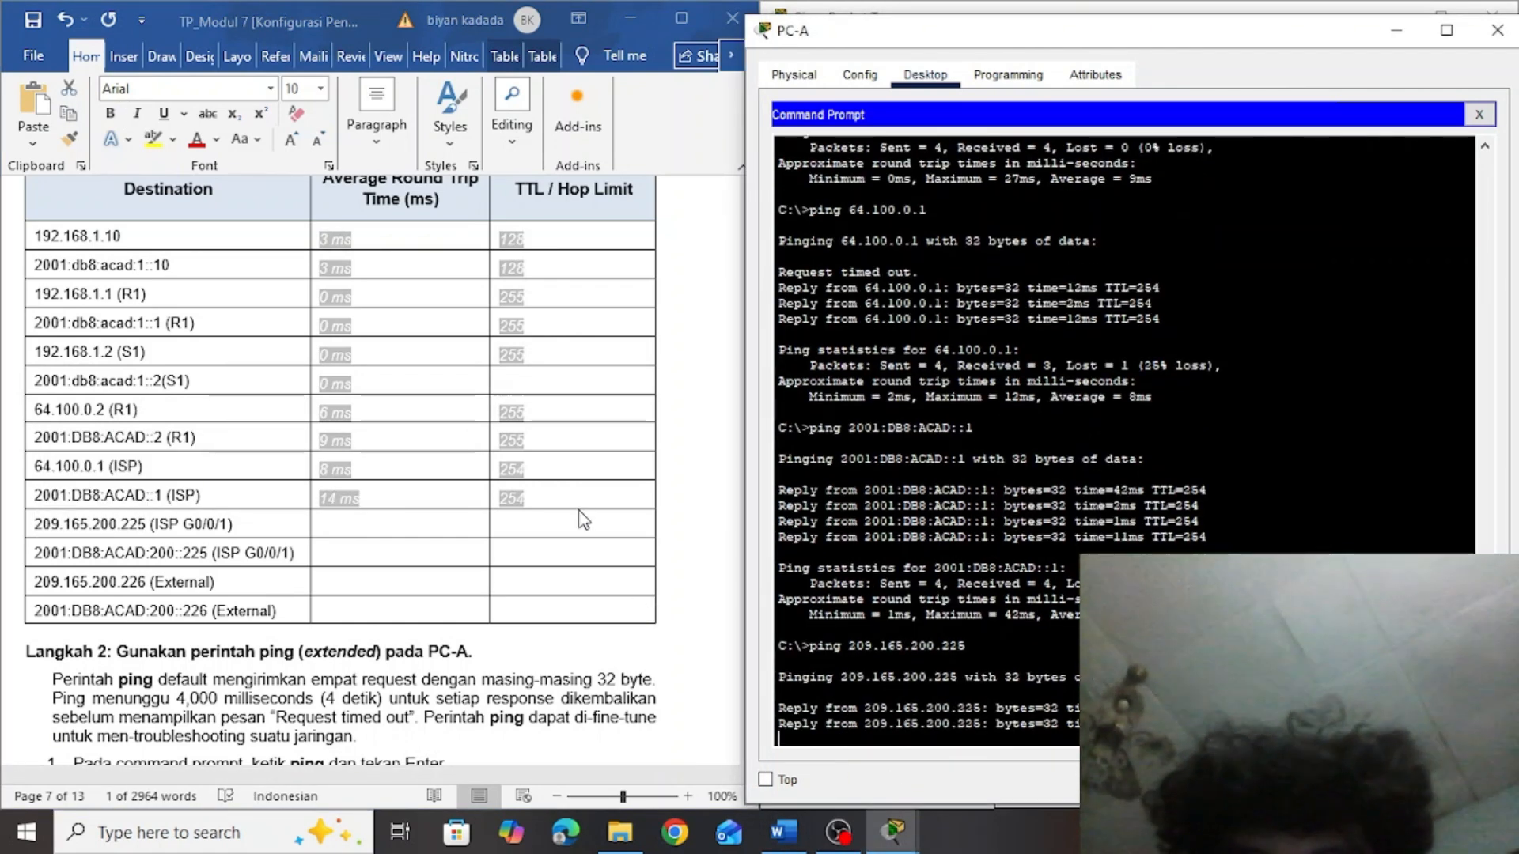
Fill in the table's 209.165.200.225 (ISP G0/0/1) row with an average round trip time of 9 ms and a TTL of 254
click(515, 541)
click(515, 525)
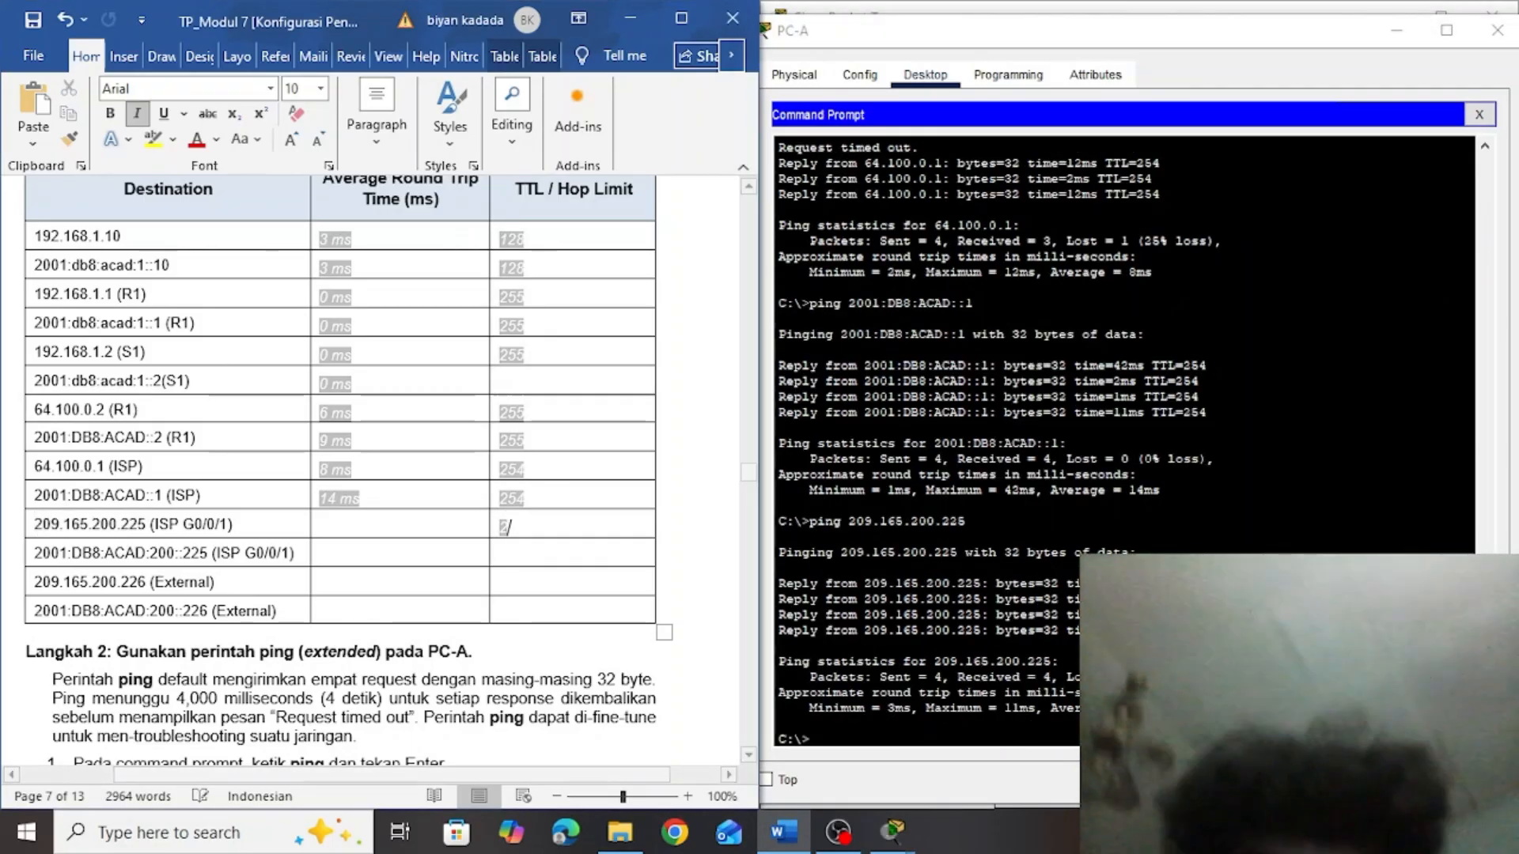
text(254)
click(401, 527)
text(9 ms)
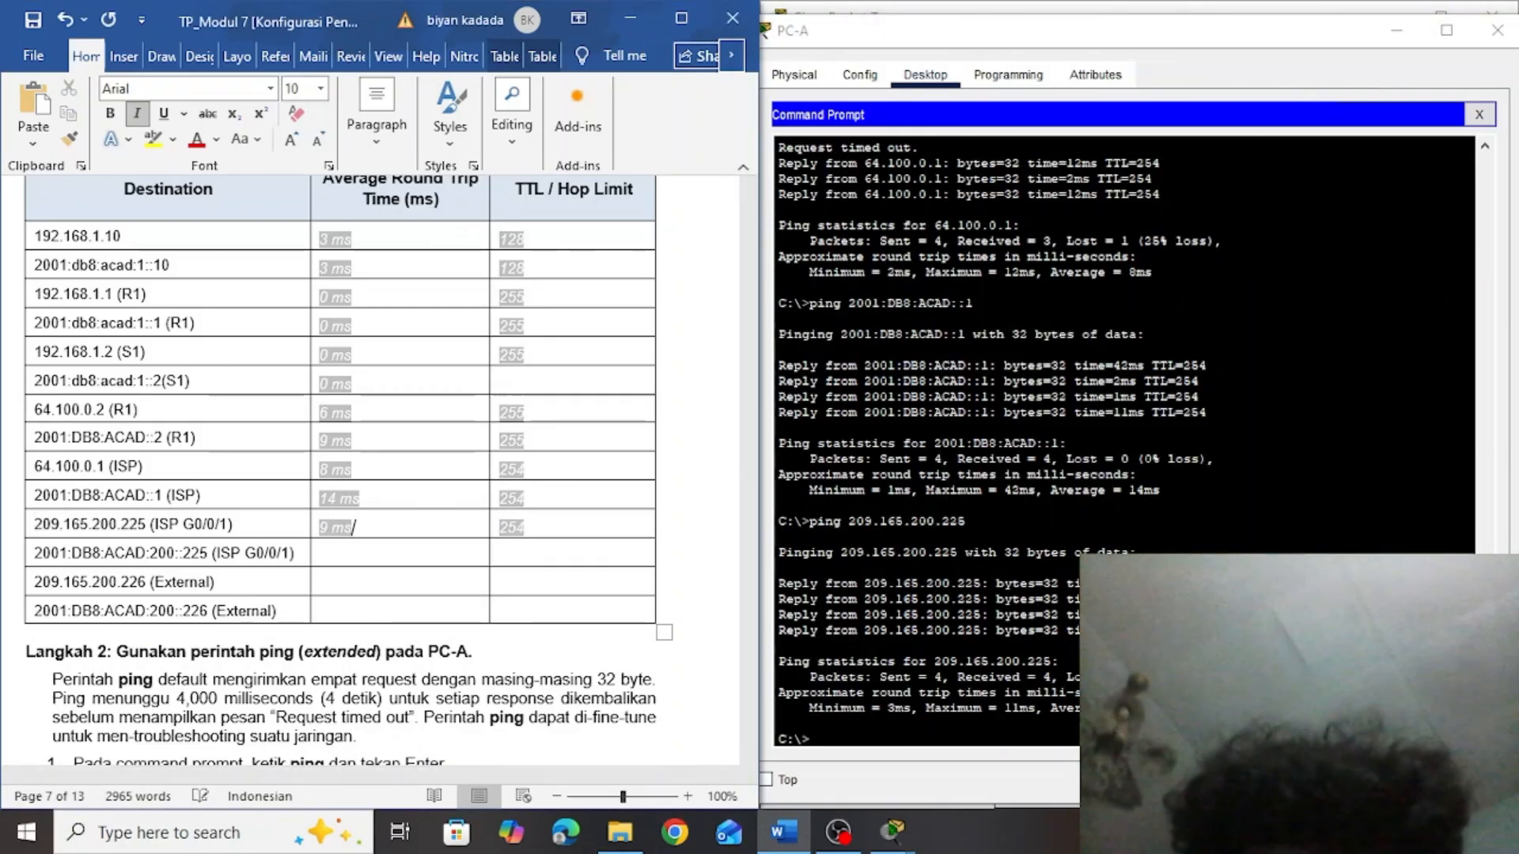
Copy the ISP G0/0/1 IPv6 address 2001:DB8:ACAD:200::225 from the table and ping it from PC-A's Command Prompt
drag(208, 553, 34, 553)
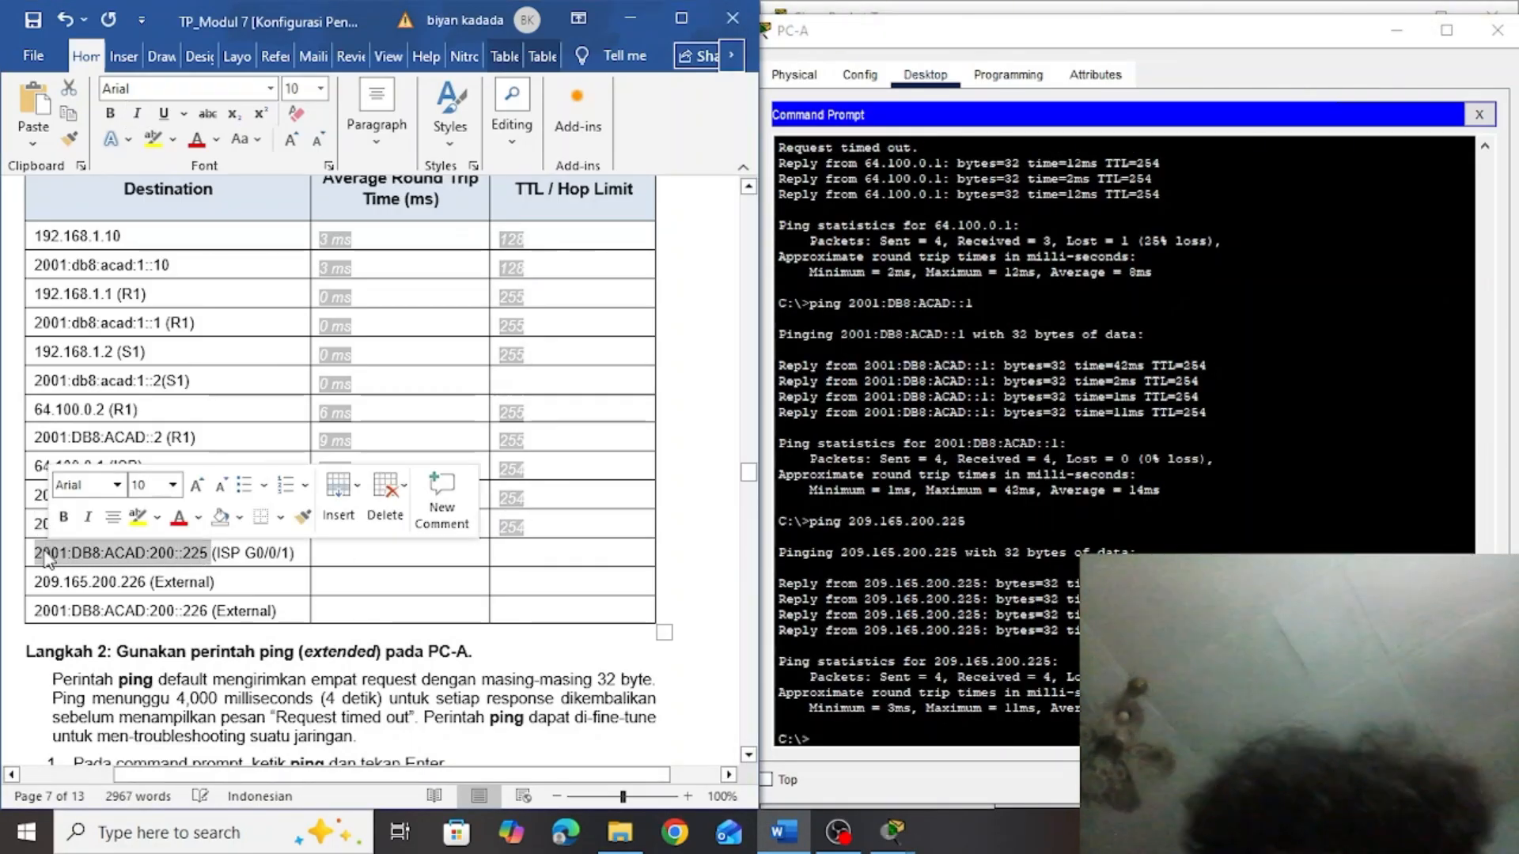
click(874, 744)
text(ping)
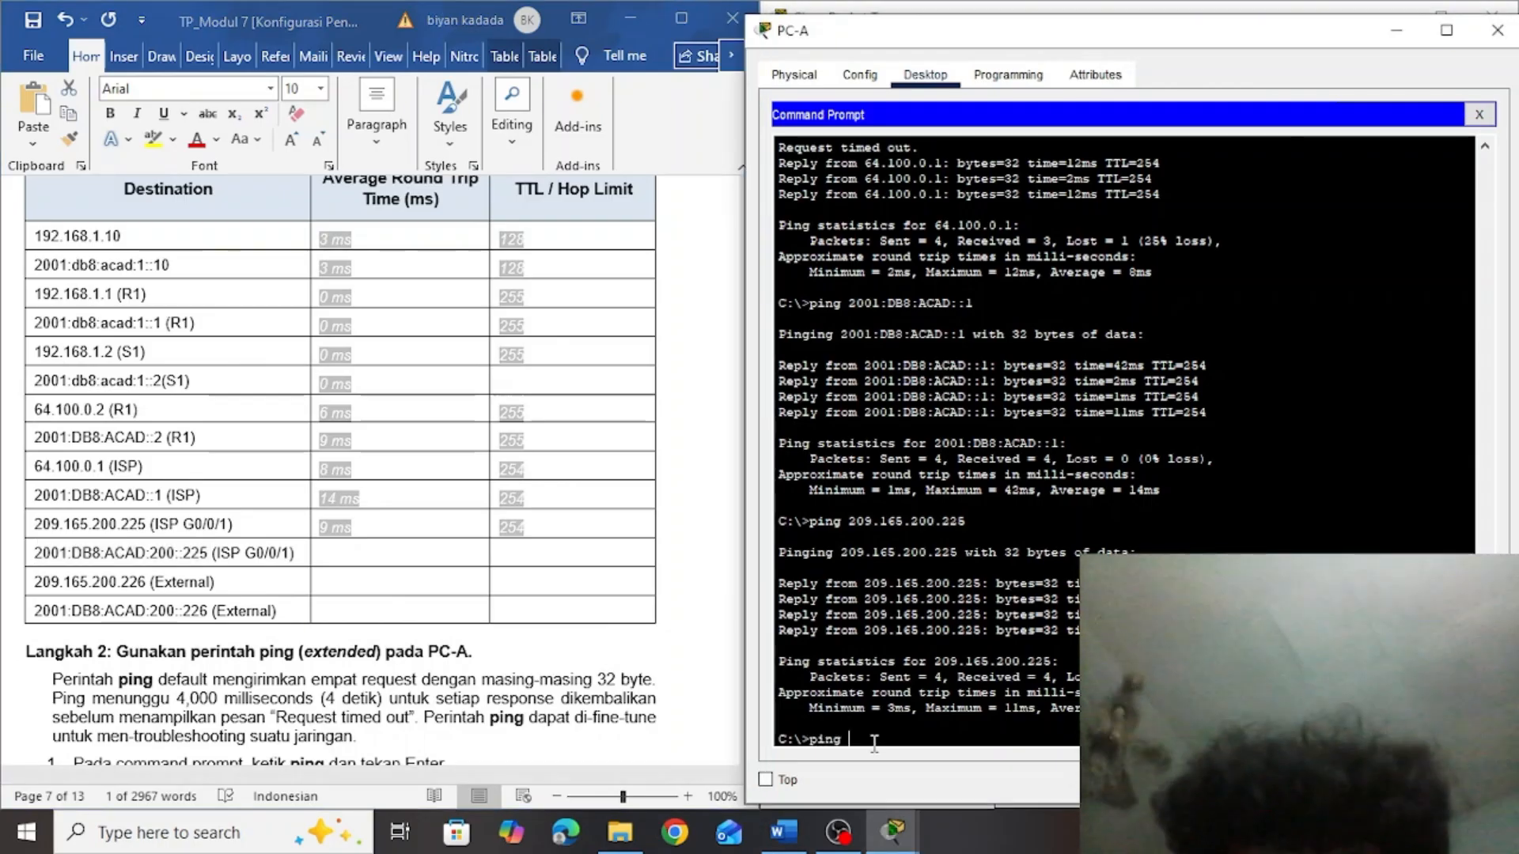
right_click(874, 744)
click(929, 787)
key(Return)
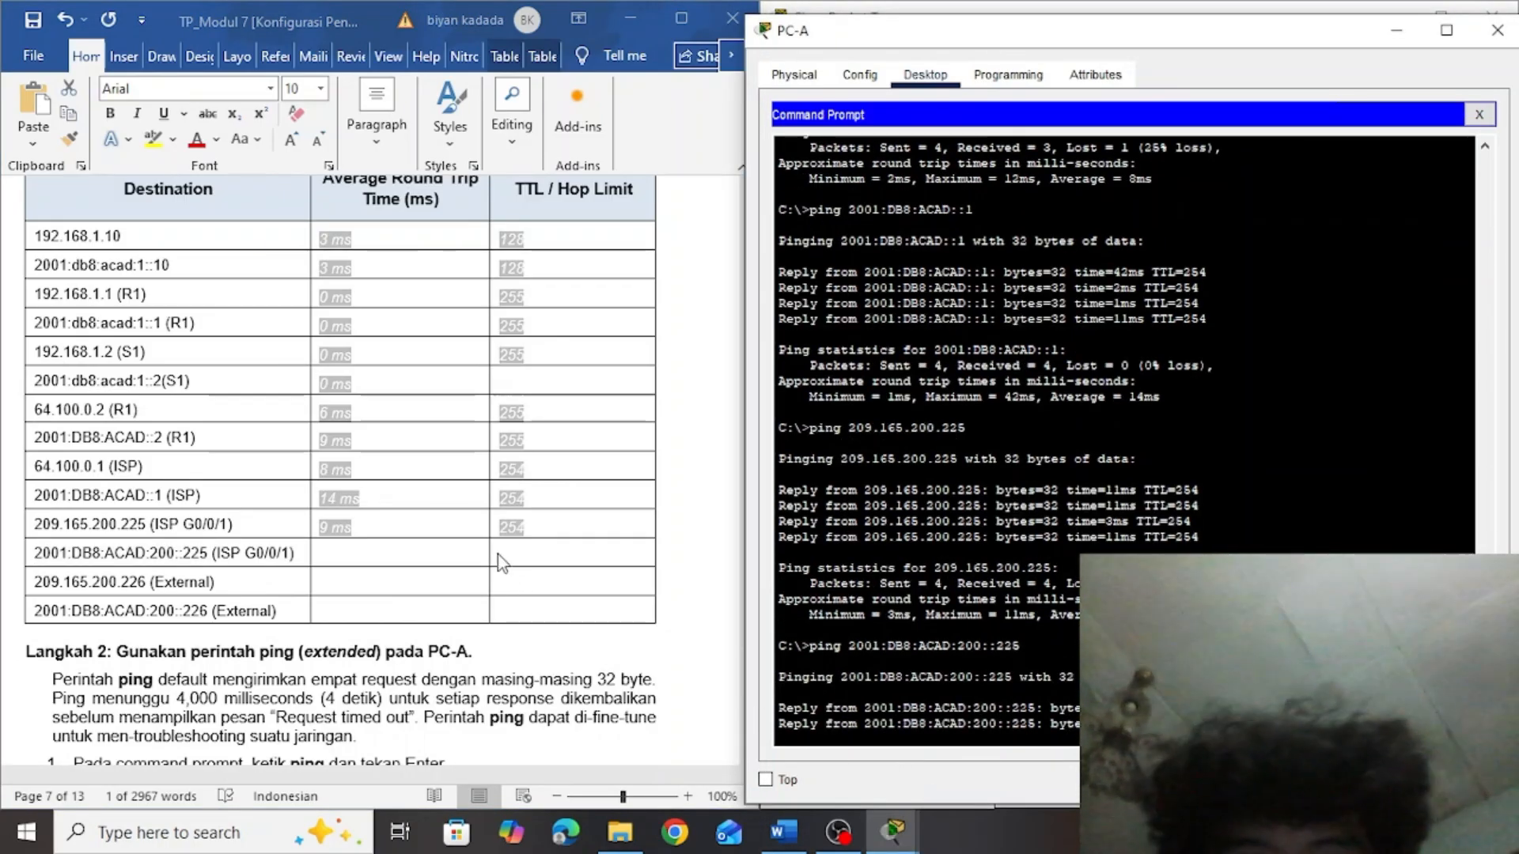
Fill in the table's 2001:DB8:ACAD:200::225 (ISP G0/0/1) row with an average round trip time of 10 ms and a hop limit of 254
click(500, 553)
text(254)
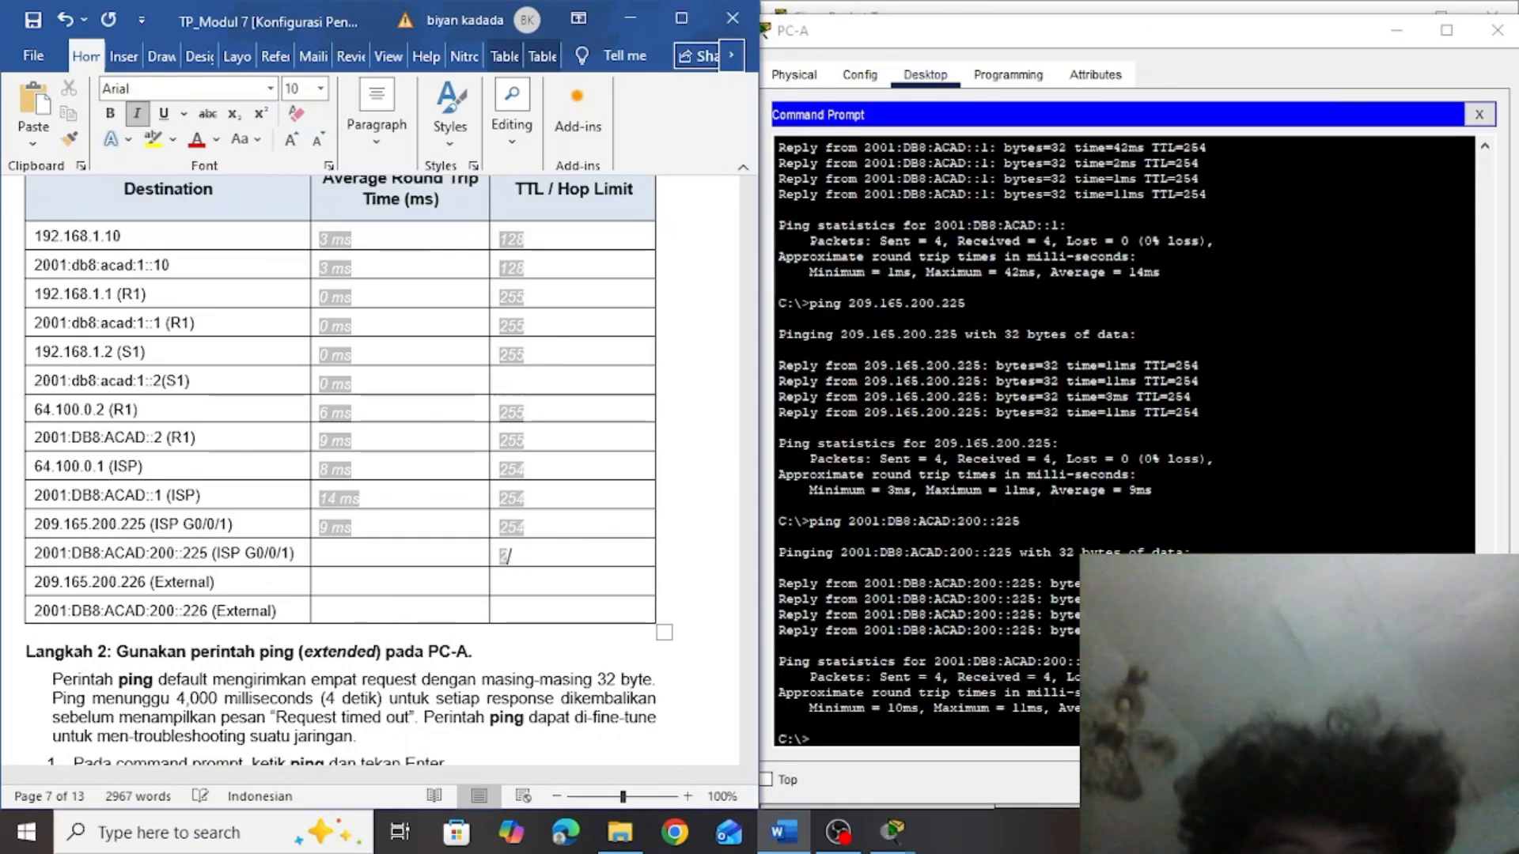
click(390, 557)
text(10 ms)
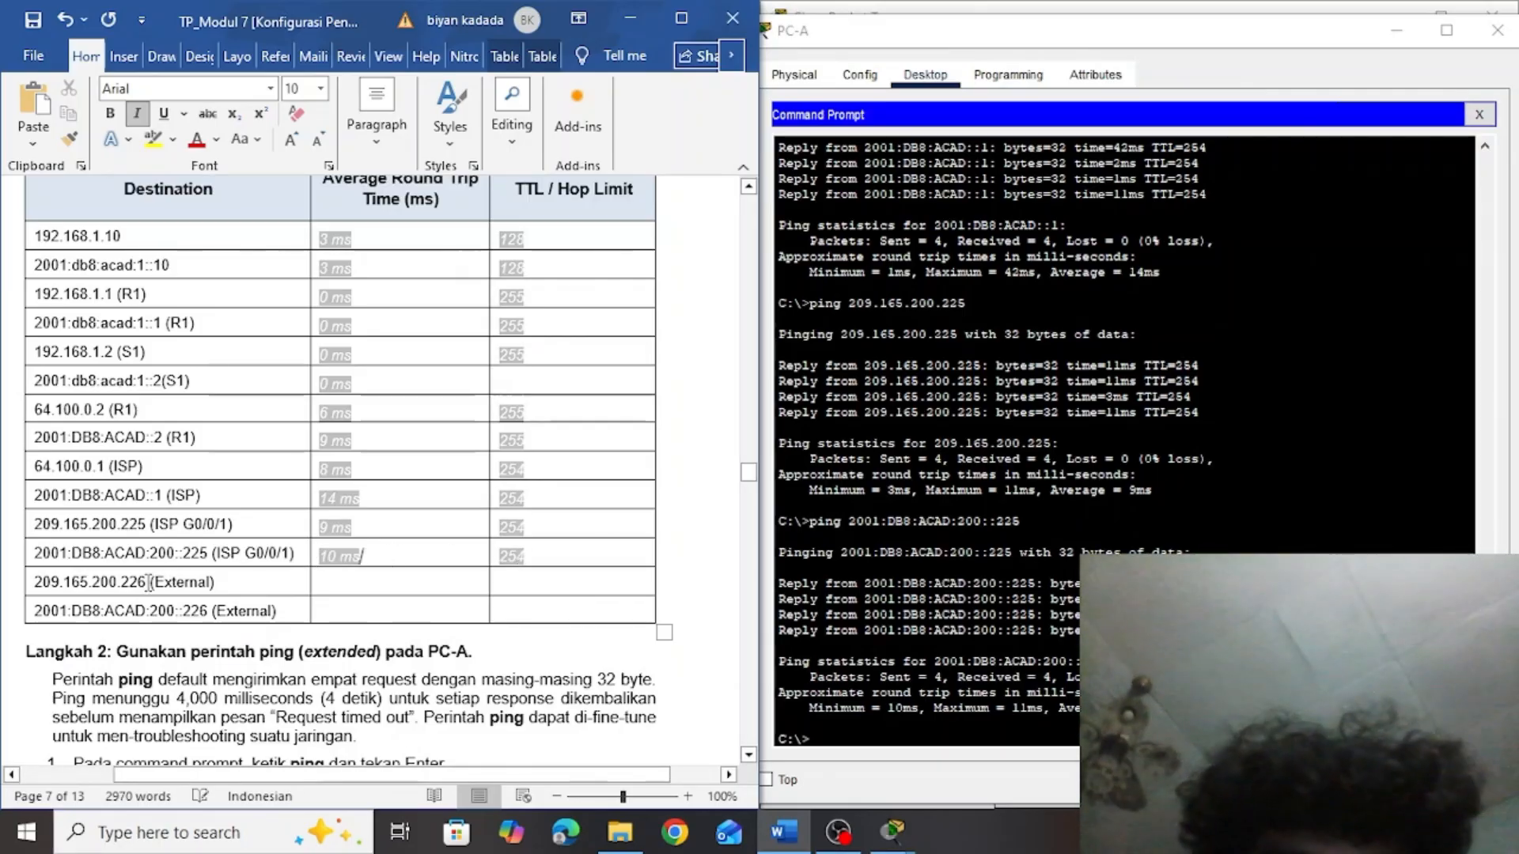
Copy the External address 209.165.200.226 from the table and run ping 209.165.200.226 in PC-A's Command Prompt
drag(149, 585, 49, 583)
click(834, 741)
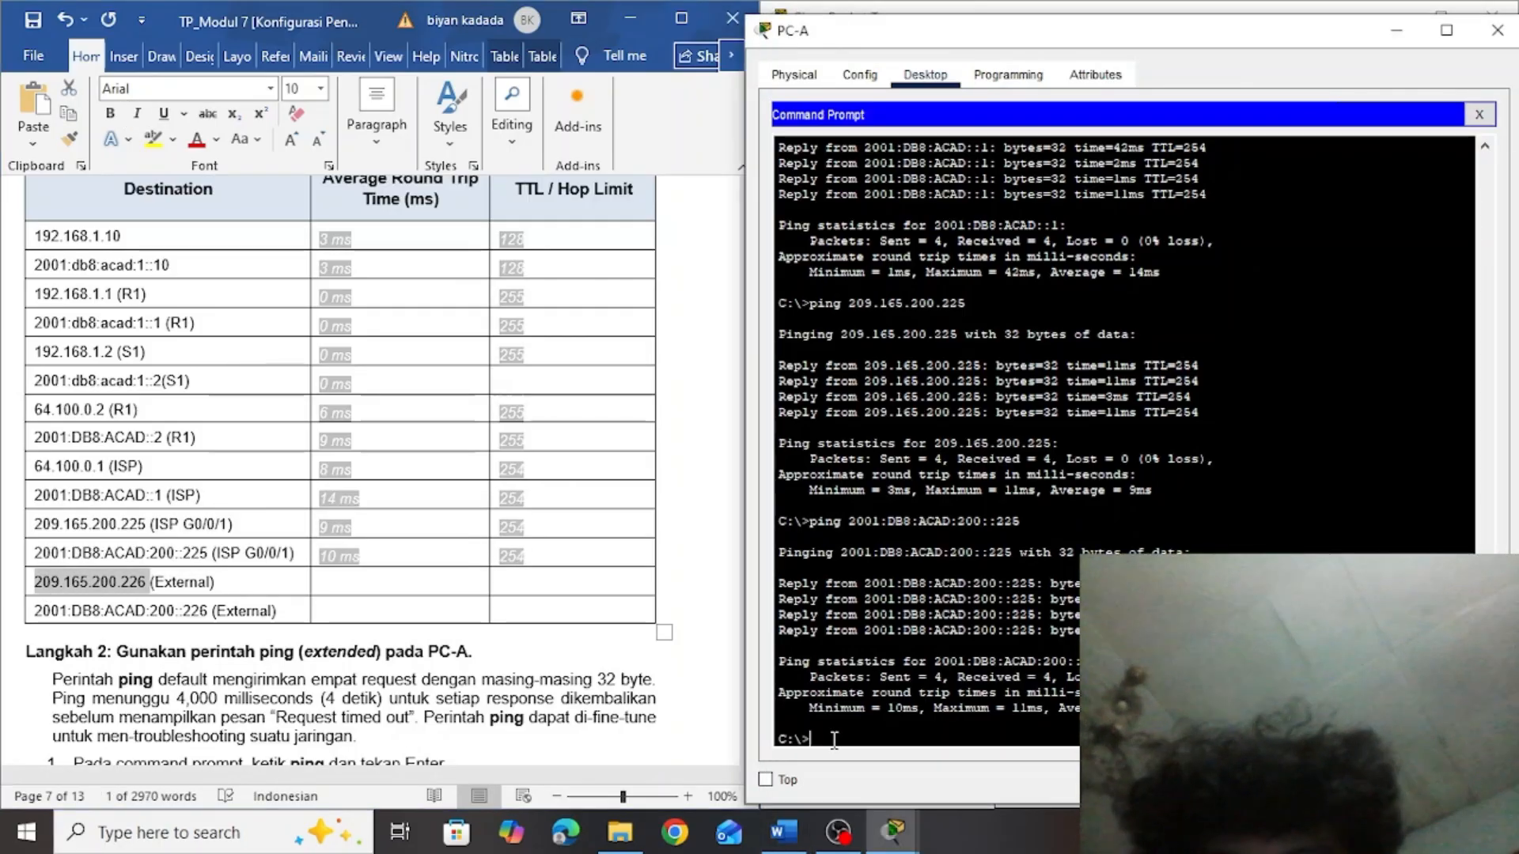
text(ping)
right_click(858, 740)
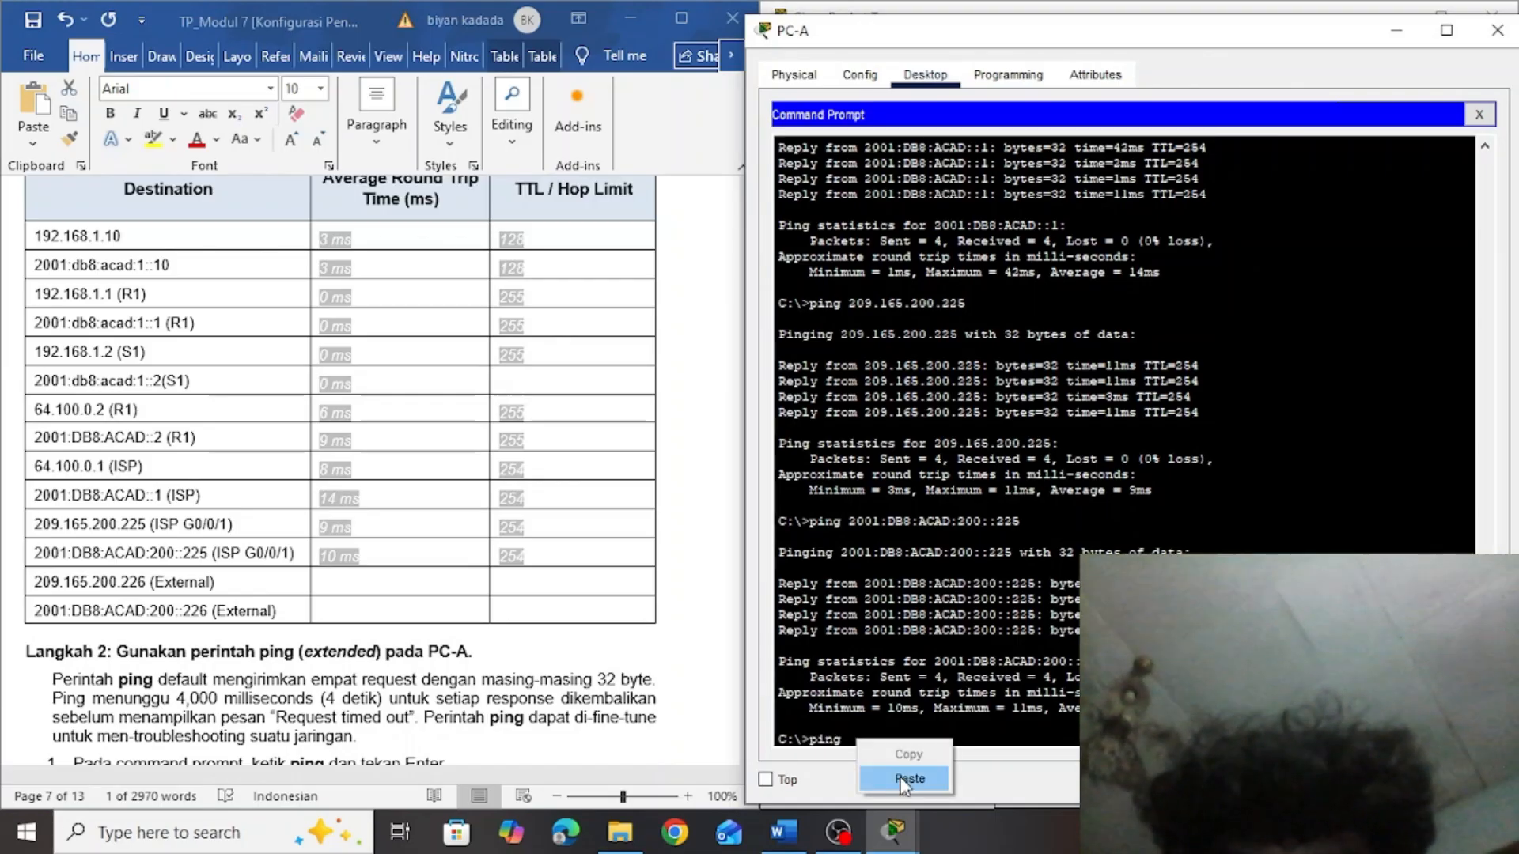
click(901, 779)
key(Return)
Fill in the table's 209.165.200.226 (External) row with an average round trip time of 14 ms and a TTL of 126
click(543, 581)
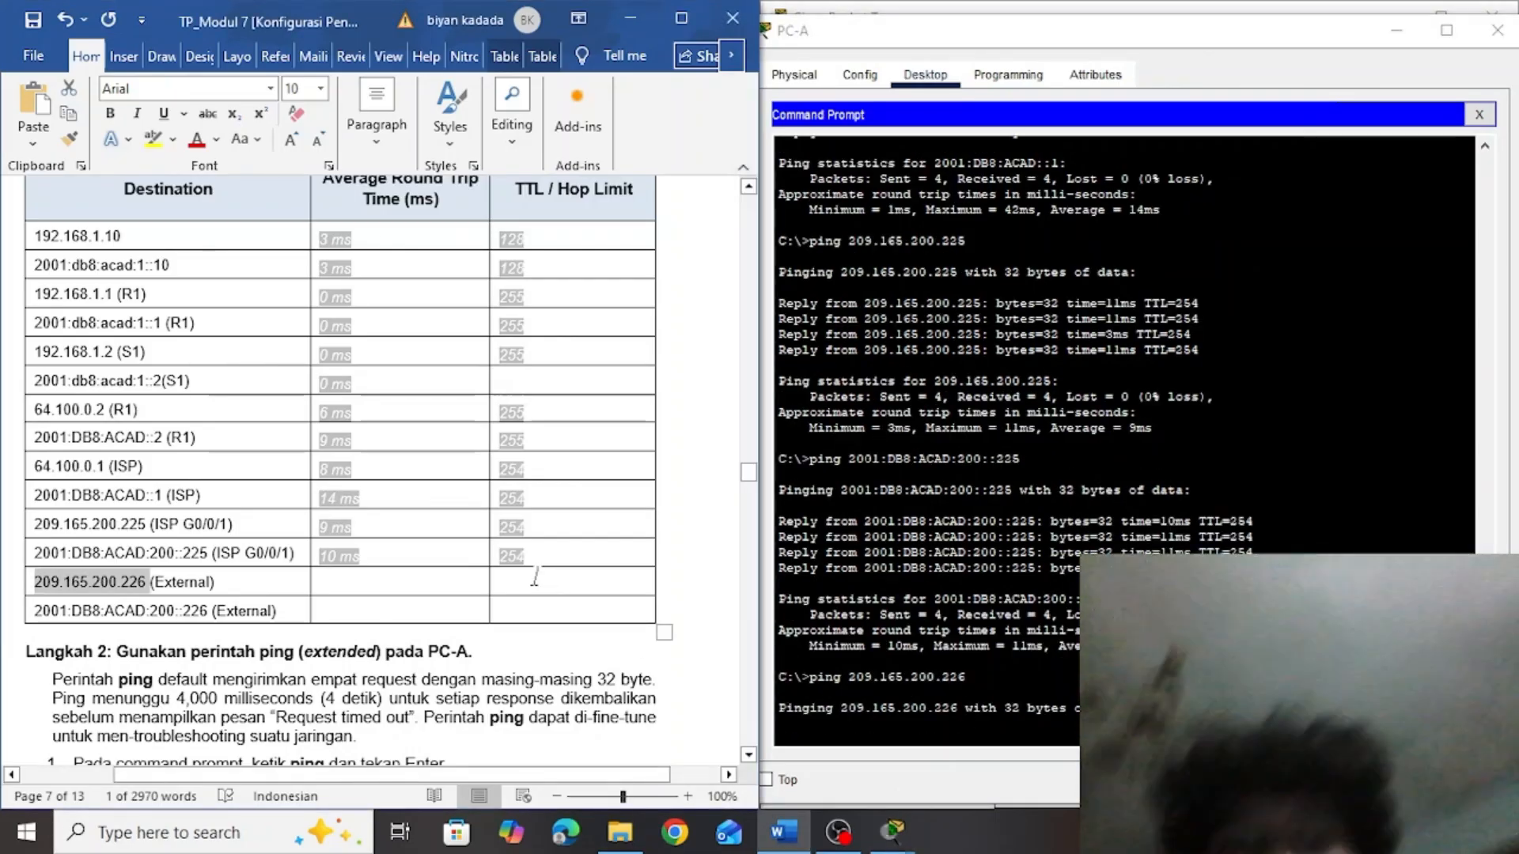
click(520, 579)
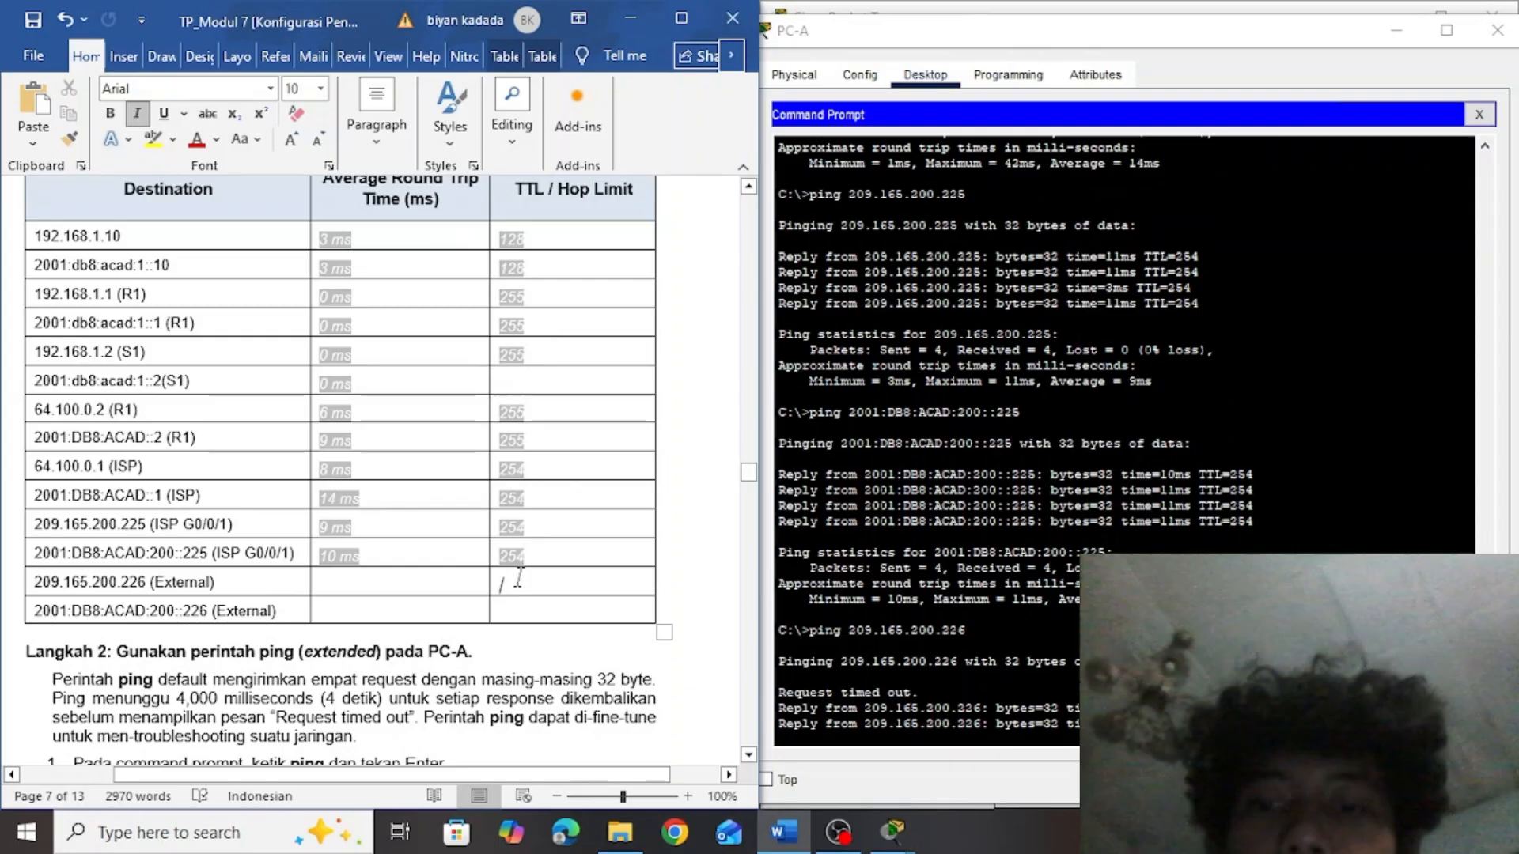
text(126)
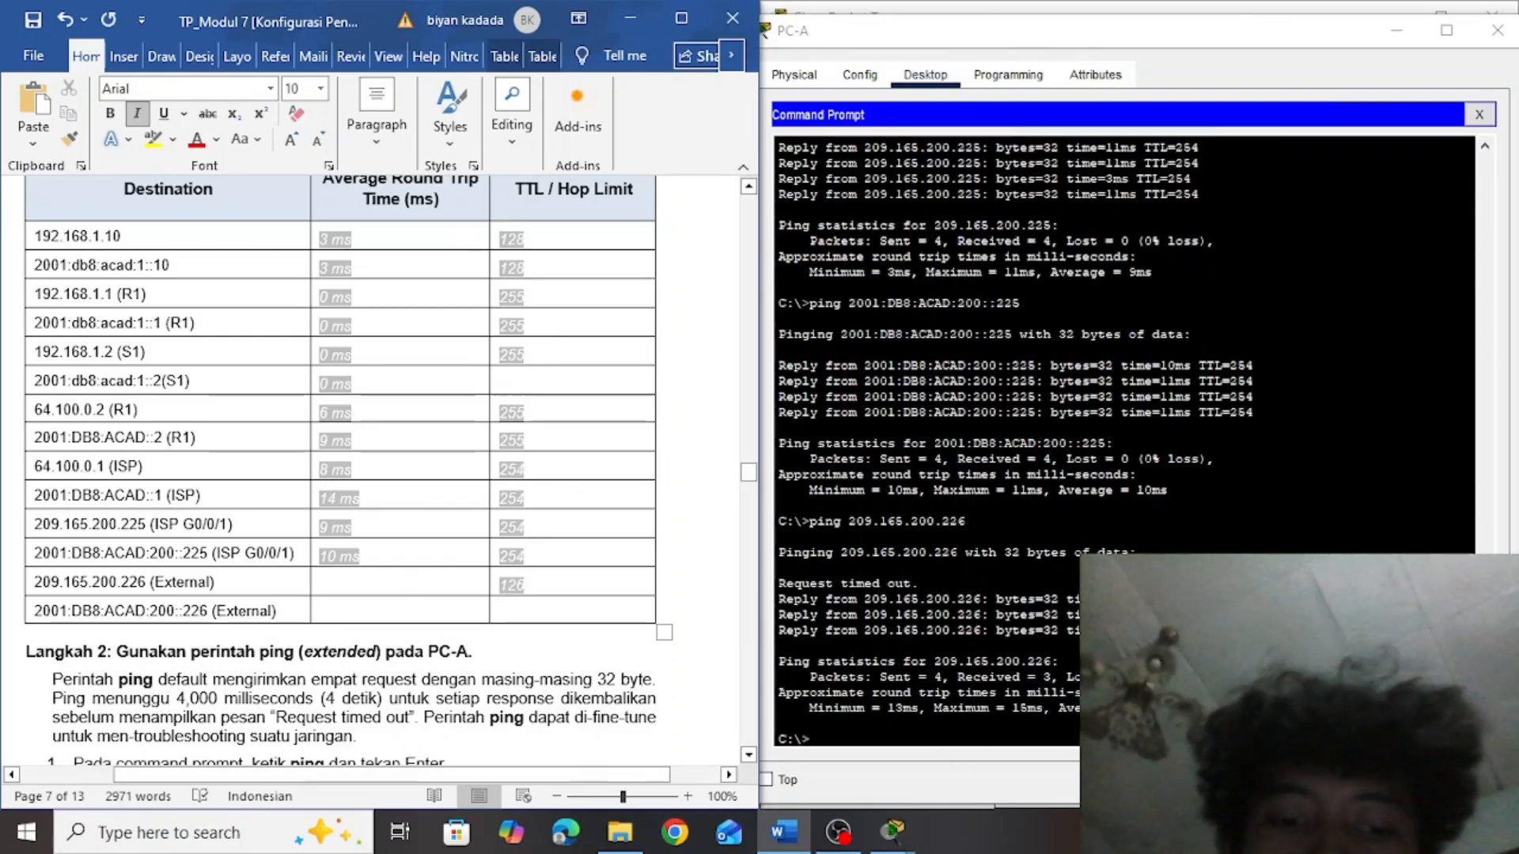
click(339, 585)
text(14 ms)
Copy the External IPv6 address 2001:DB8:ACAD:200::226 from the table and ping it from PC-A's Command Prompt
drag(209, 612, 27, 613)
key(ctrl+c)
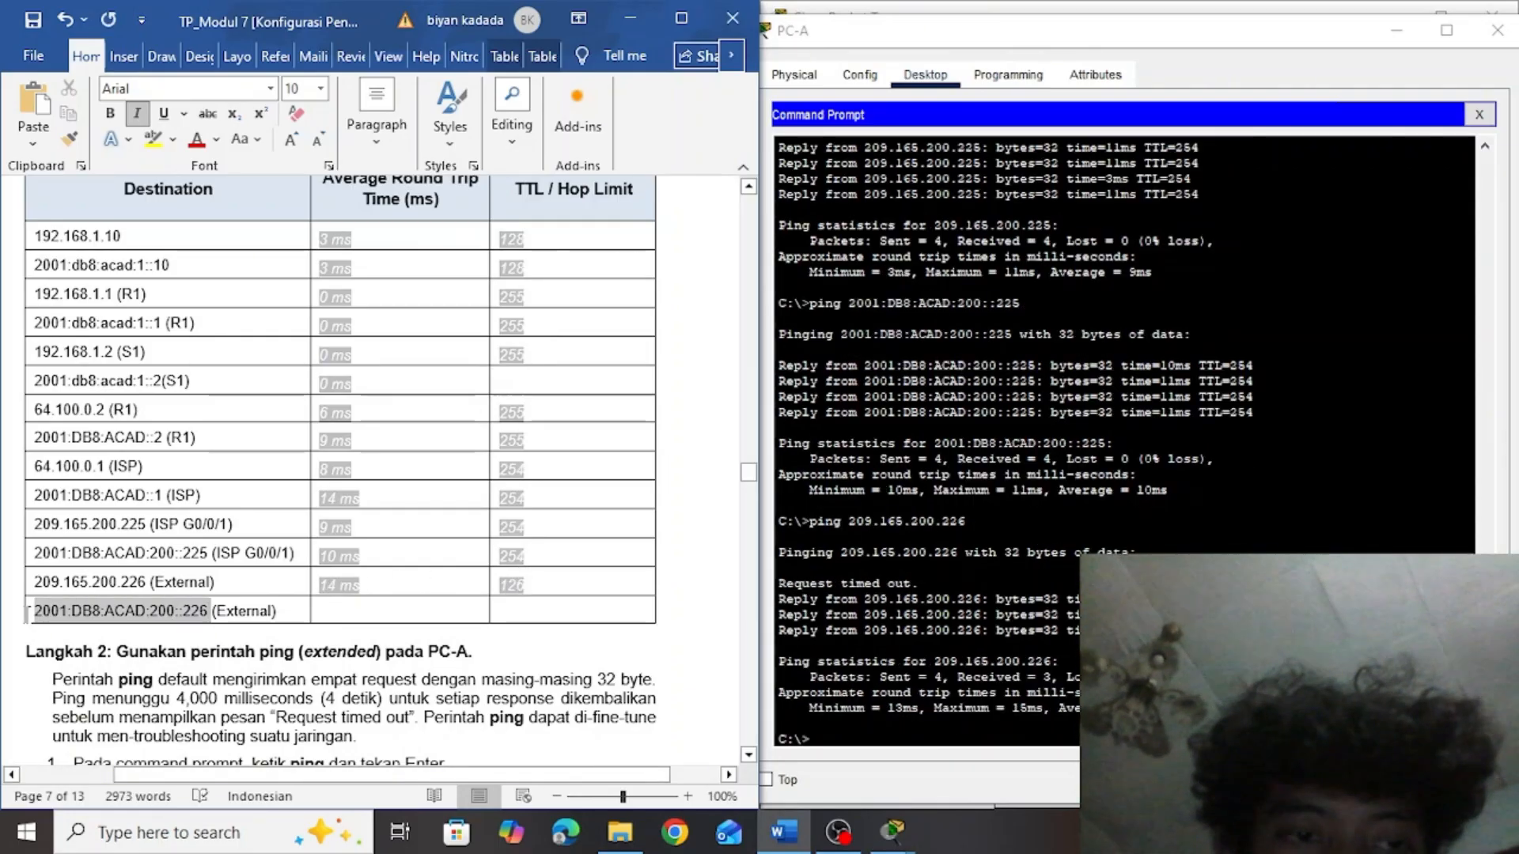
click(852, 745)
text(pi)
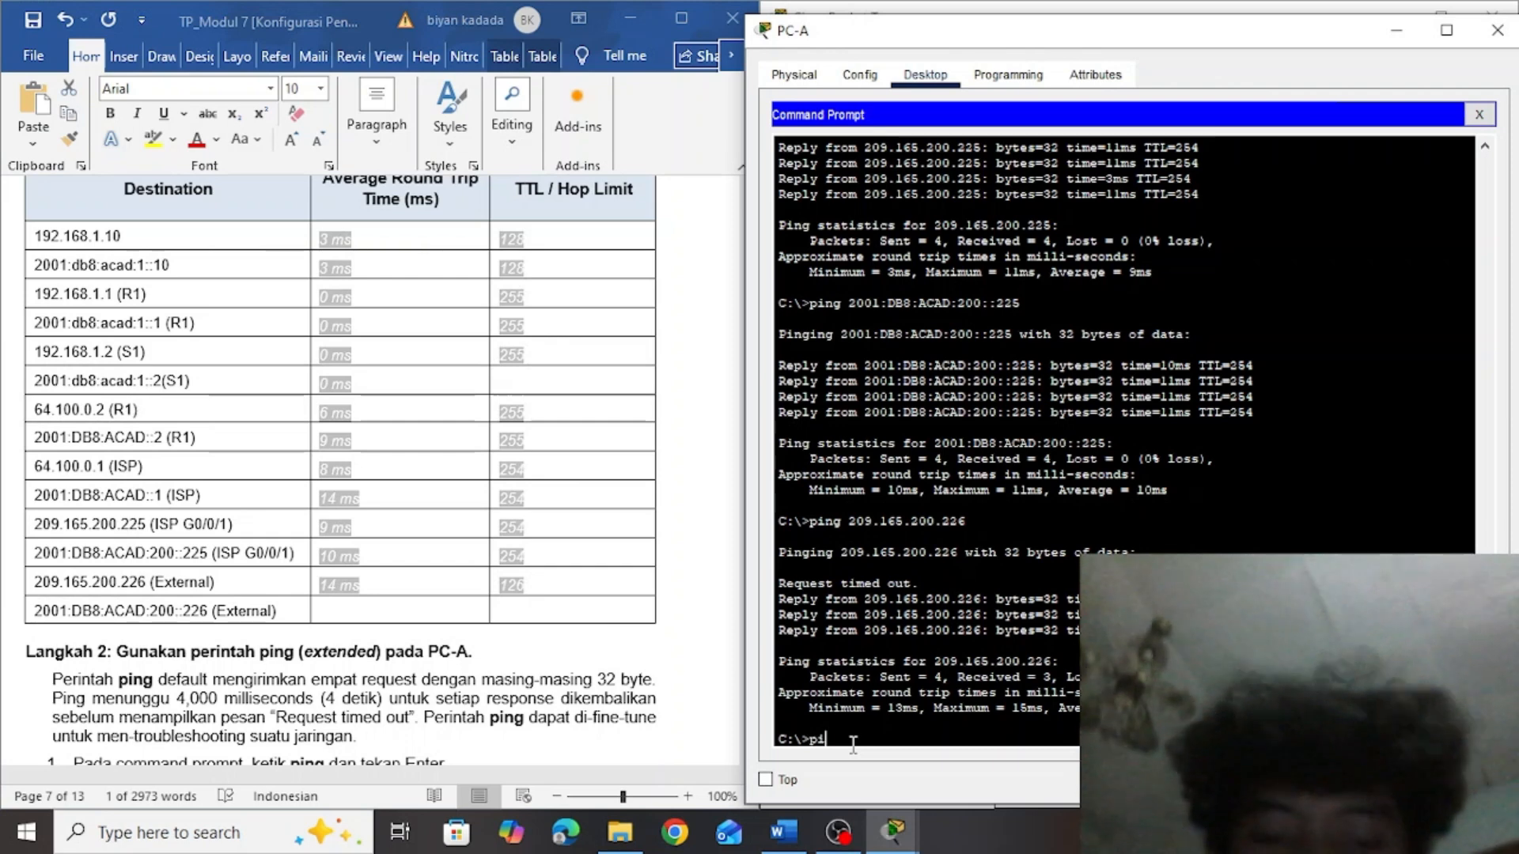
text(ng)
right_click(852, 744)
click(886, 777)
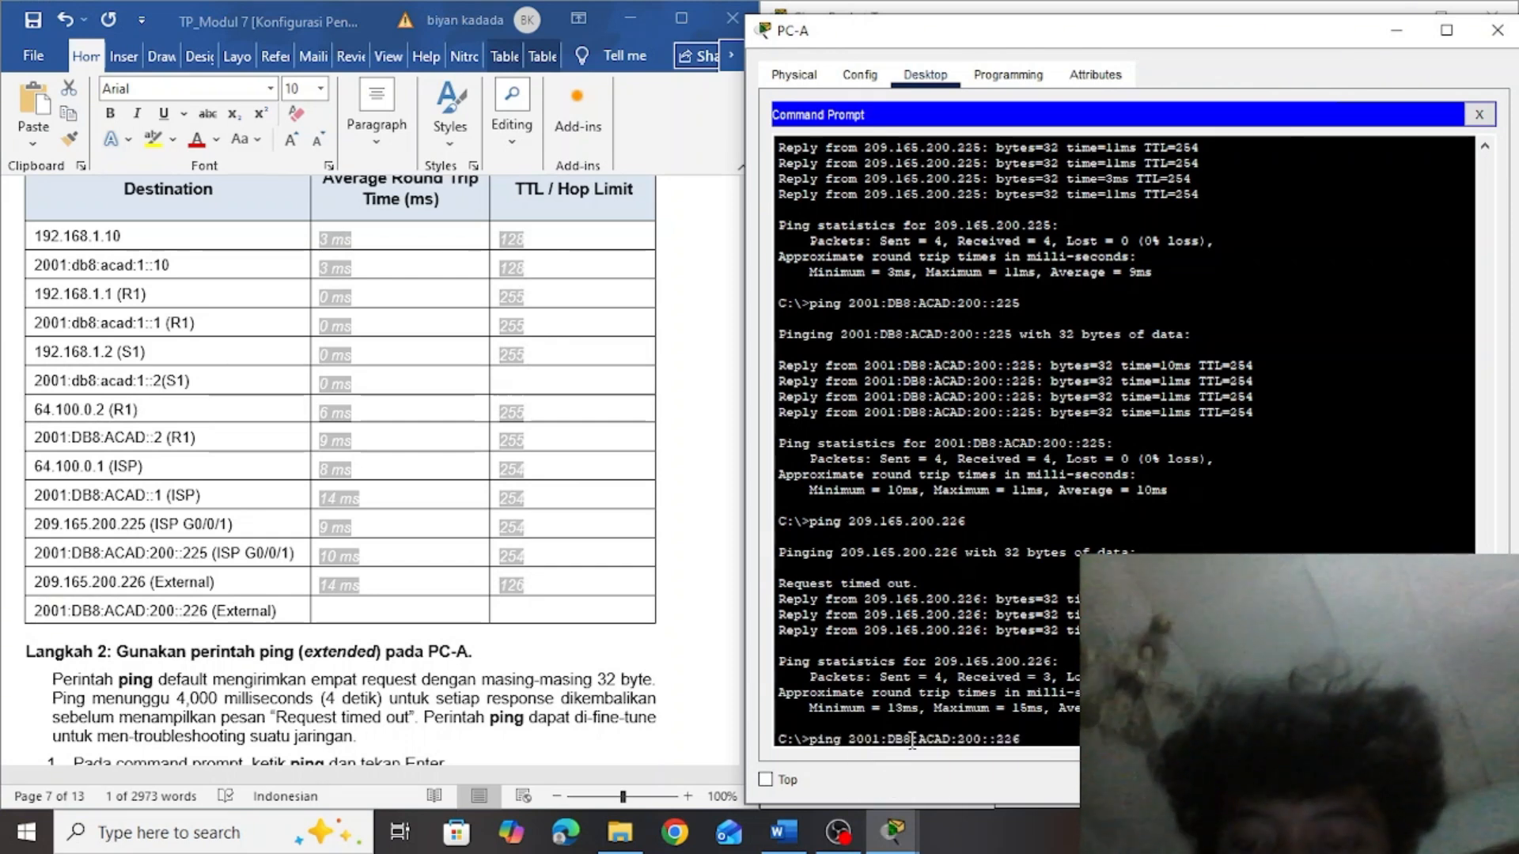
key(Return)
Fill in the table's 2001:DB8:ACAD:200::226 (External) row with an average round trip time of 20 ms and a hop limit of 126
click(511, 612)
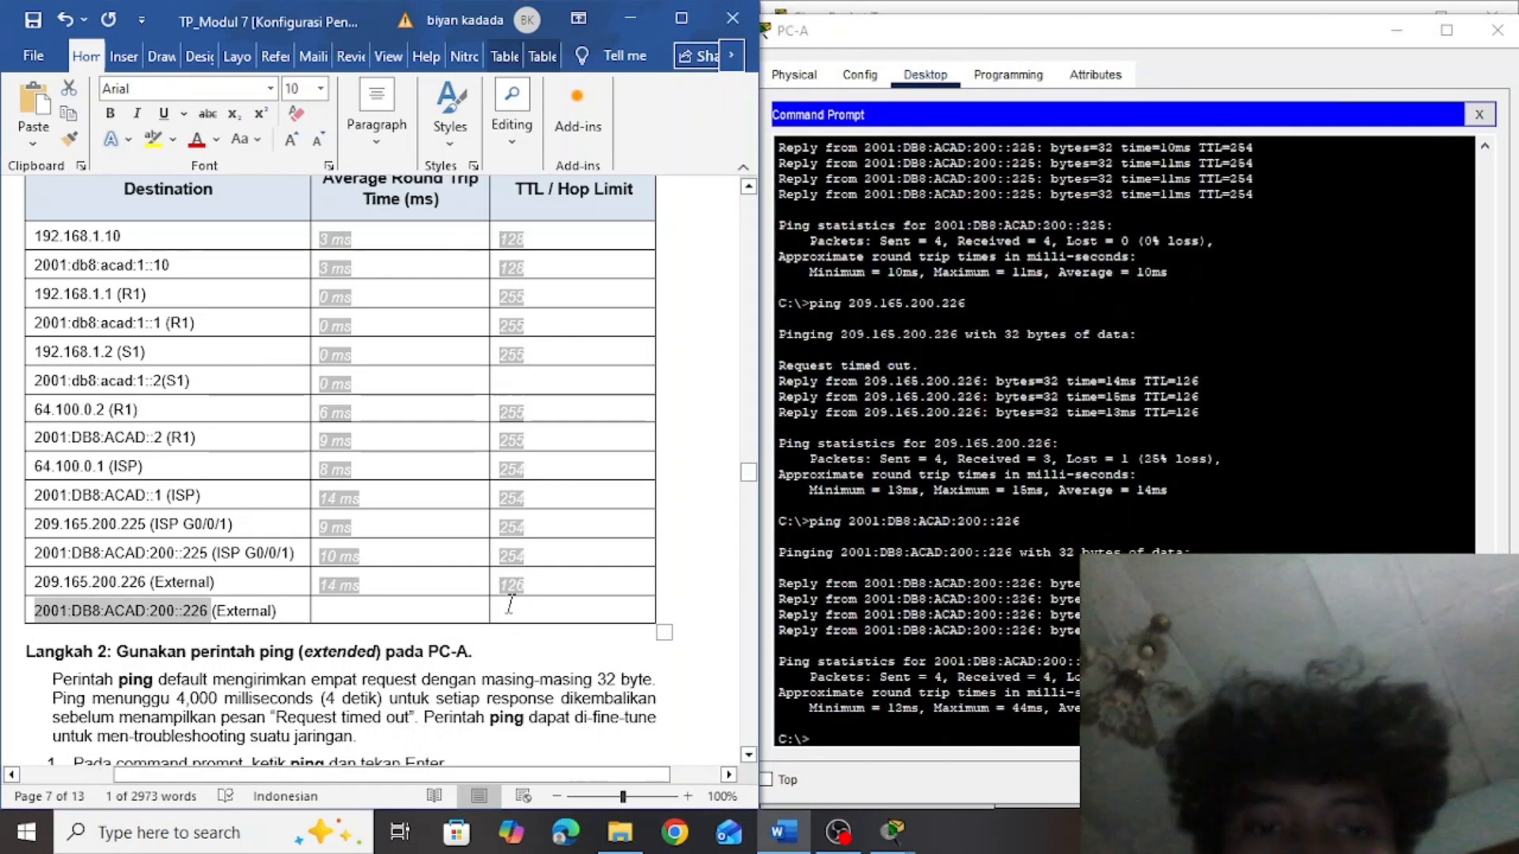
text(126)
click(340, 613)
text(20)
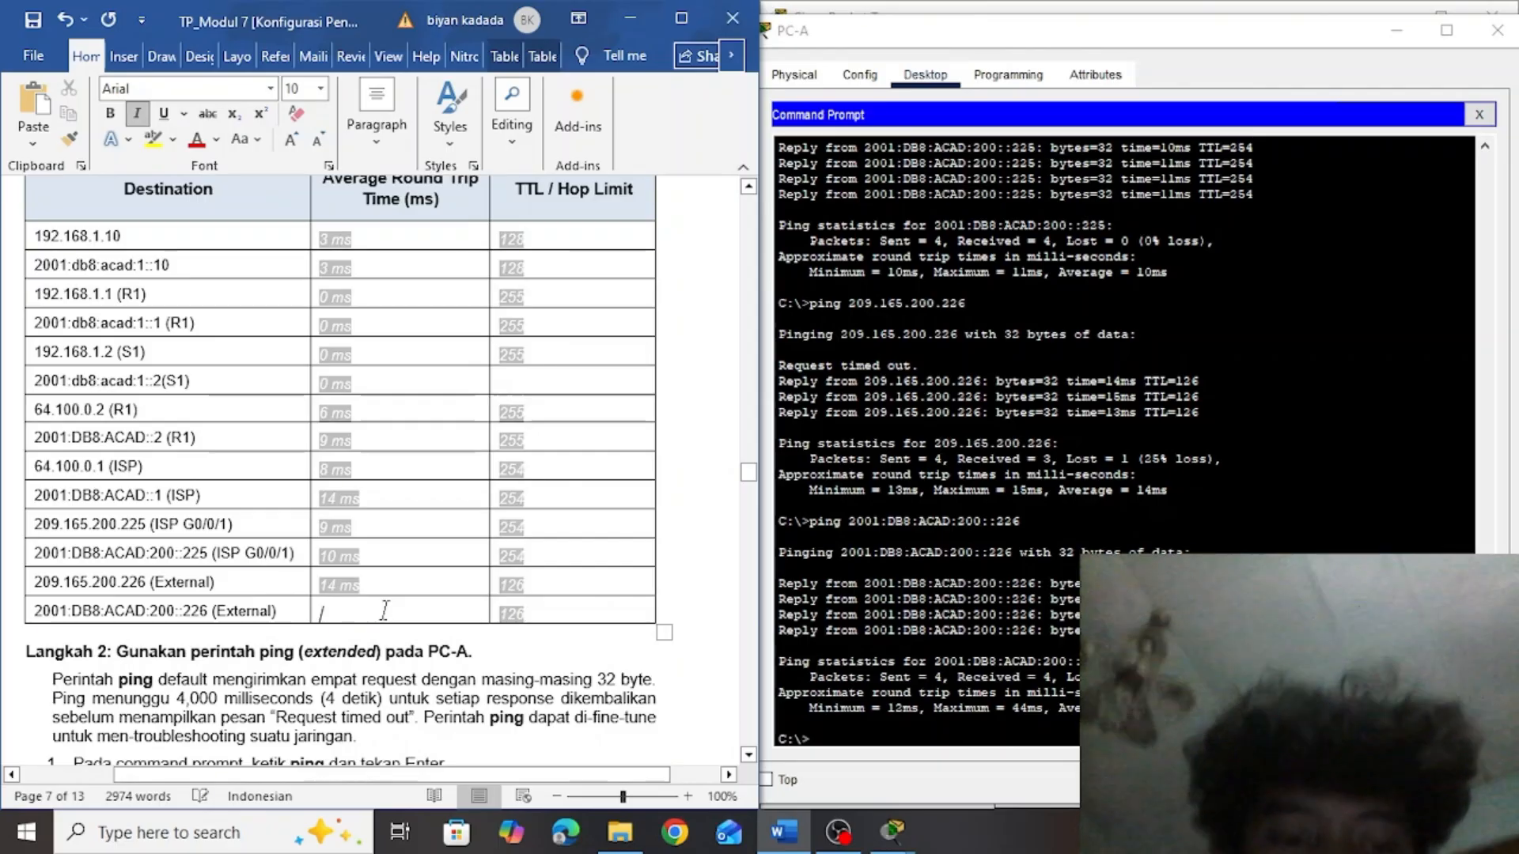
text( ms)
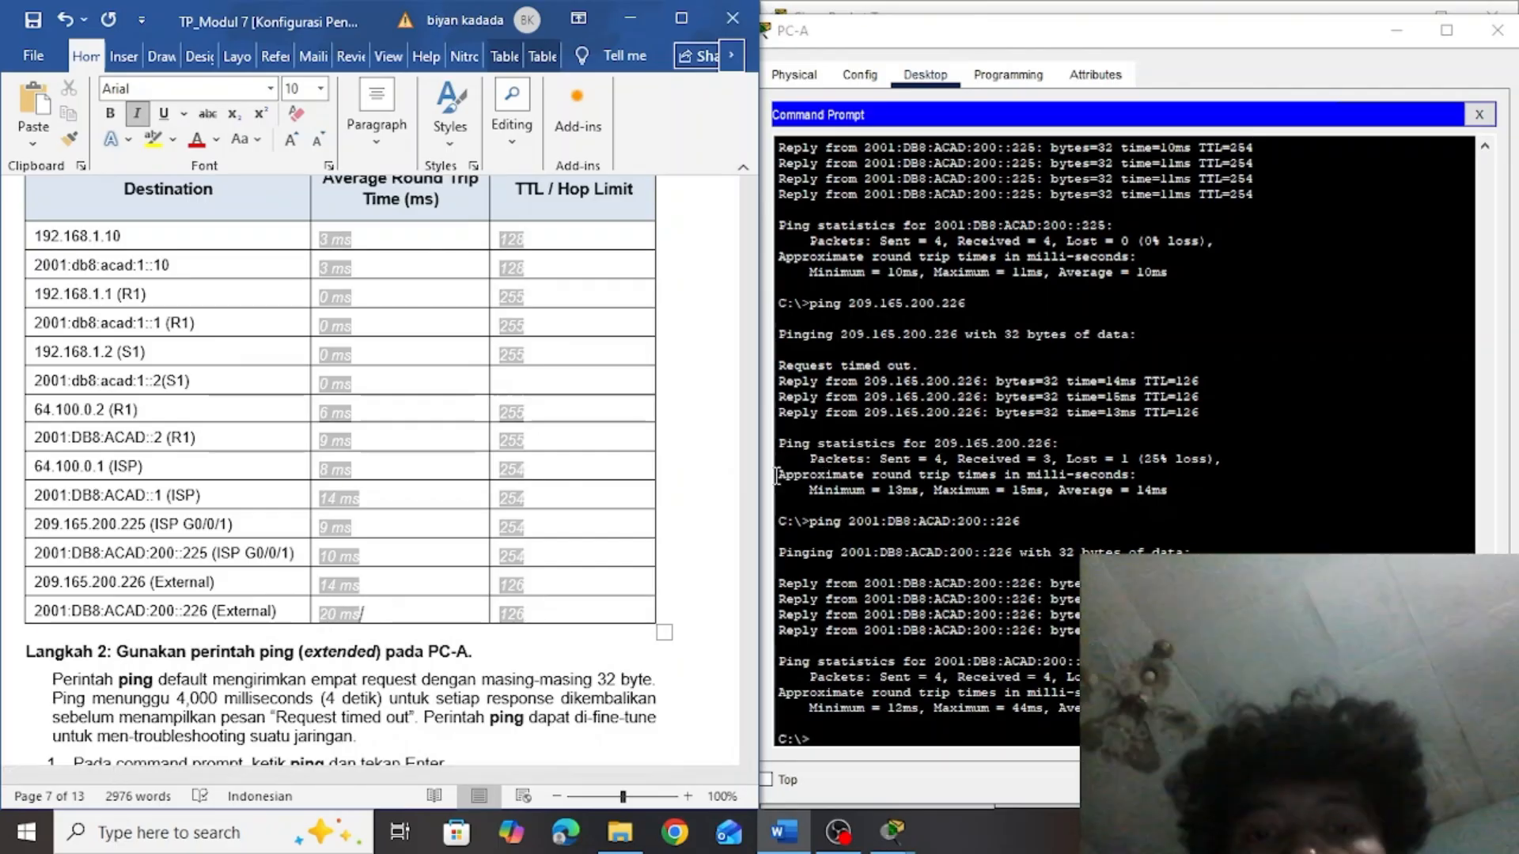
drag(751, 481, 751, 491)
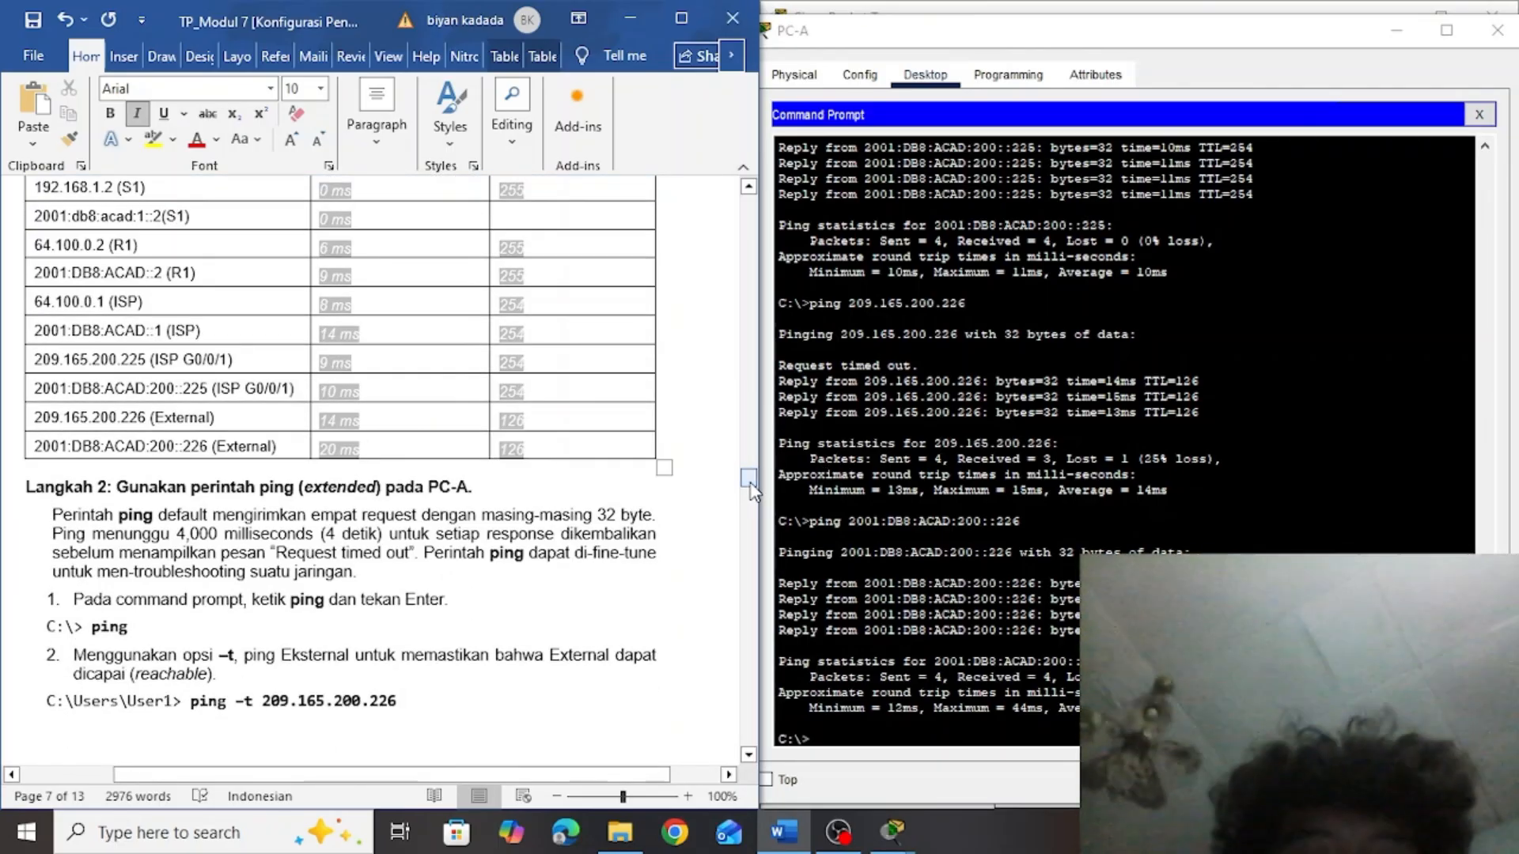
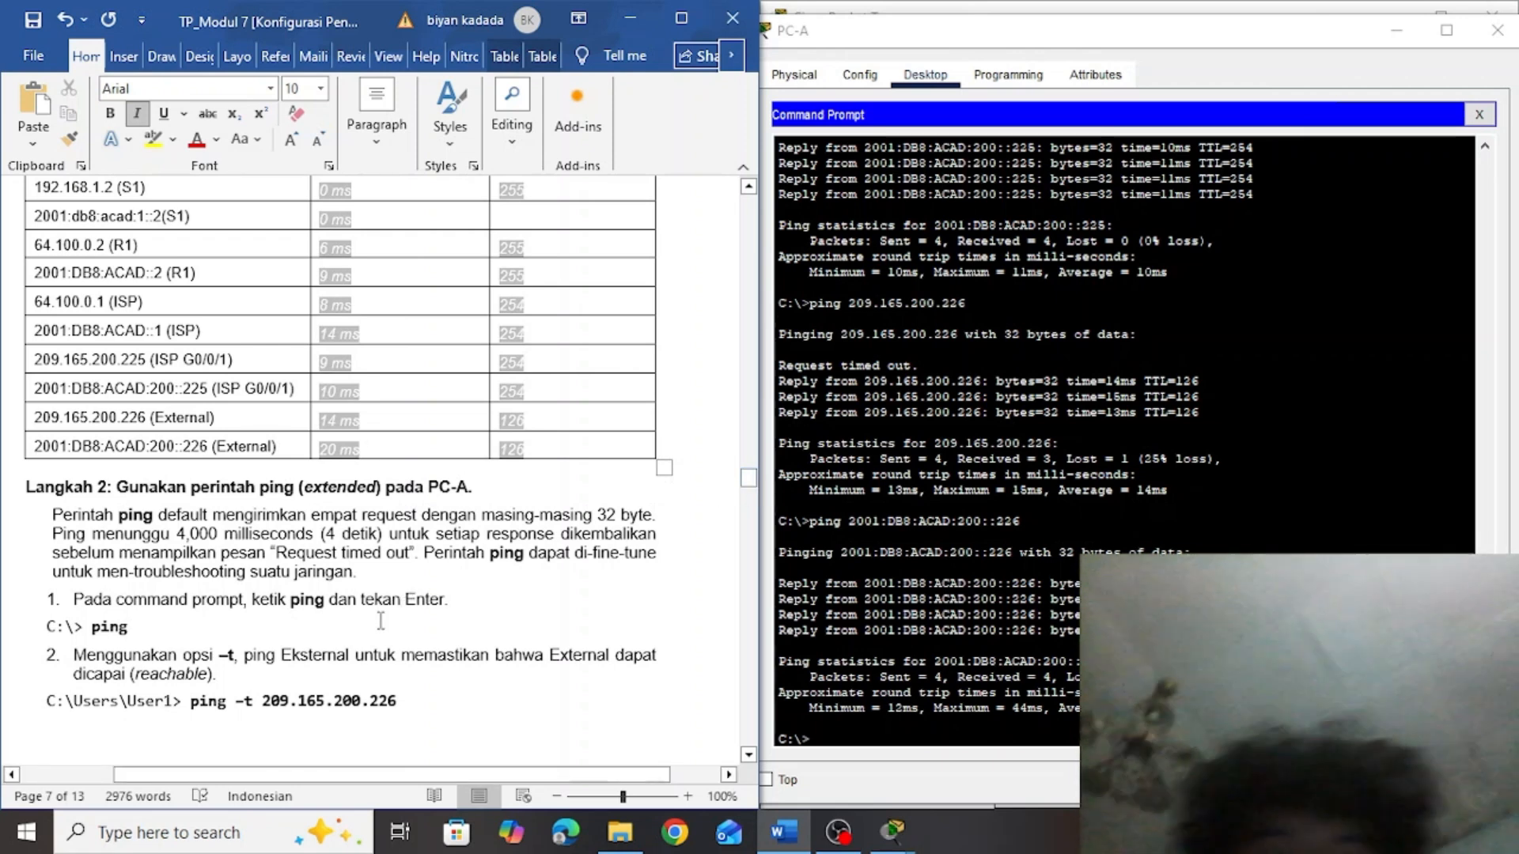
In PC-A's Command Prompt, run ping without arguments, and start the continuous ping -t 209.165.200.226 copied from the lab document
click(875, 742)
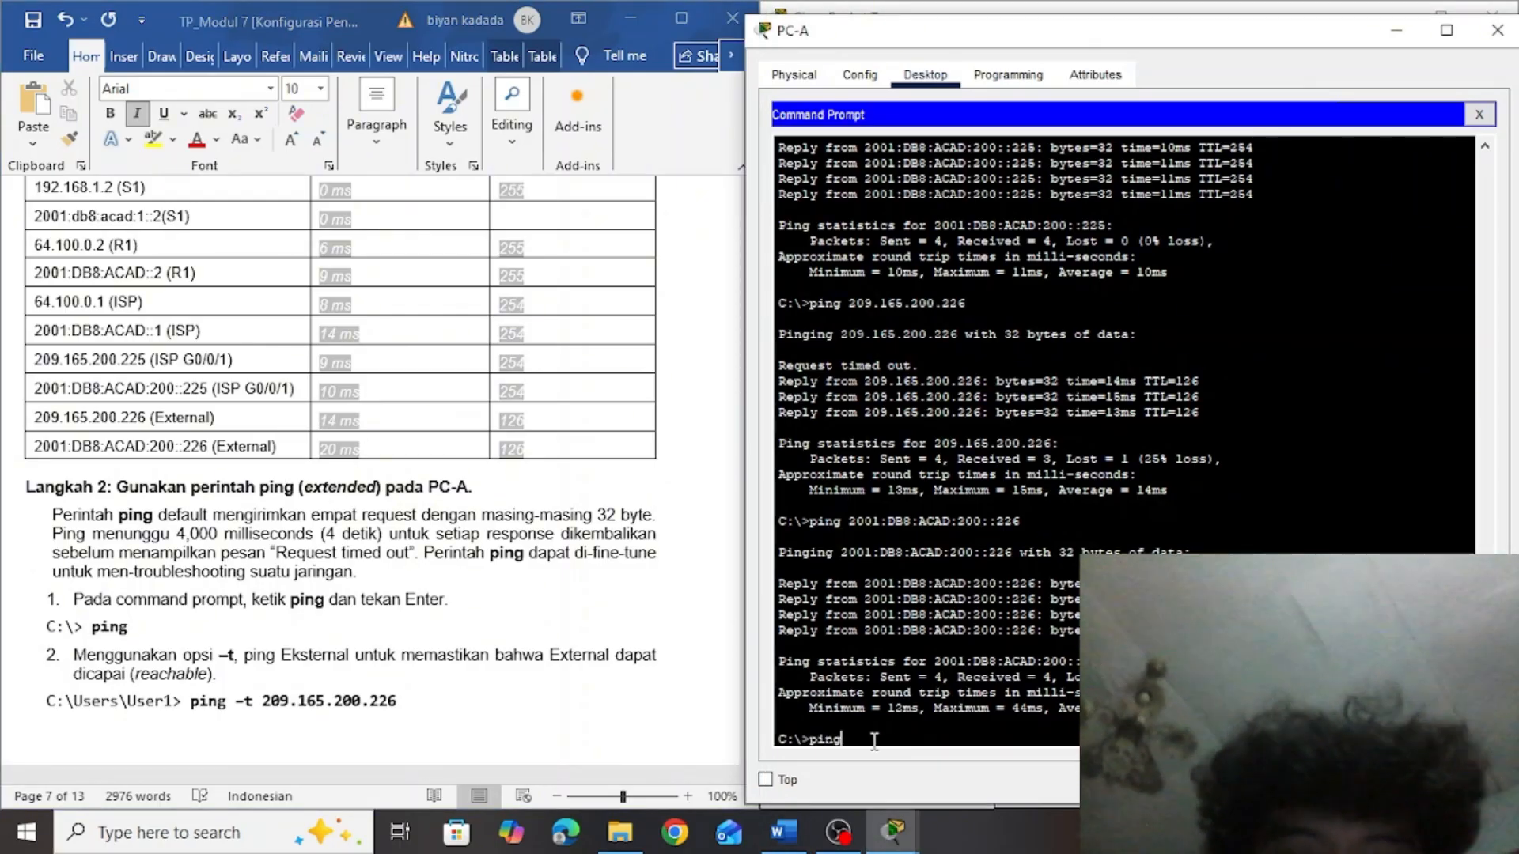
key(Return)
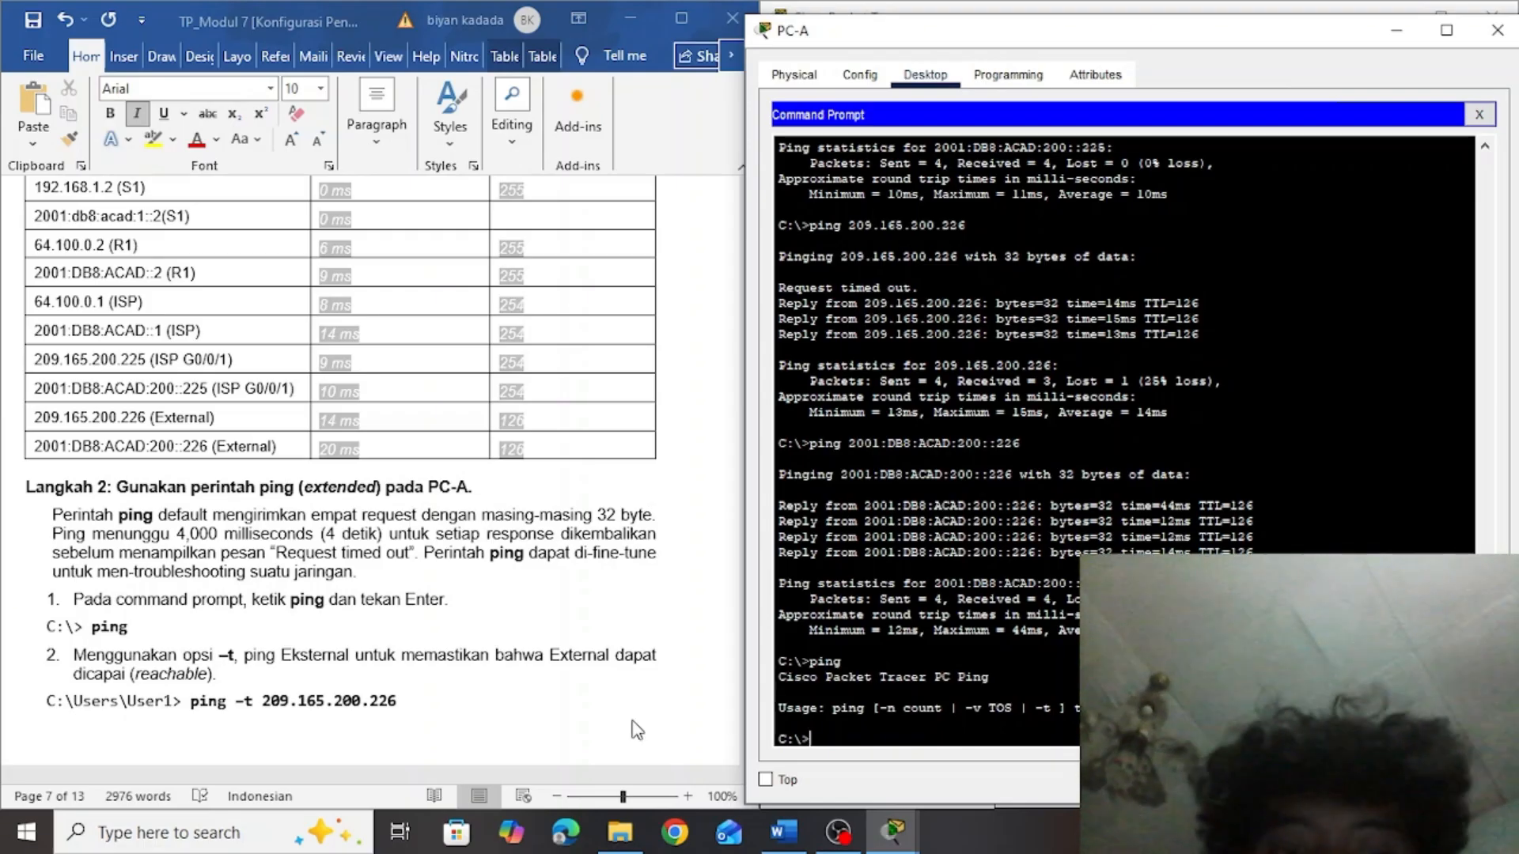
click(395, 701)
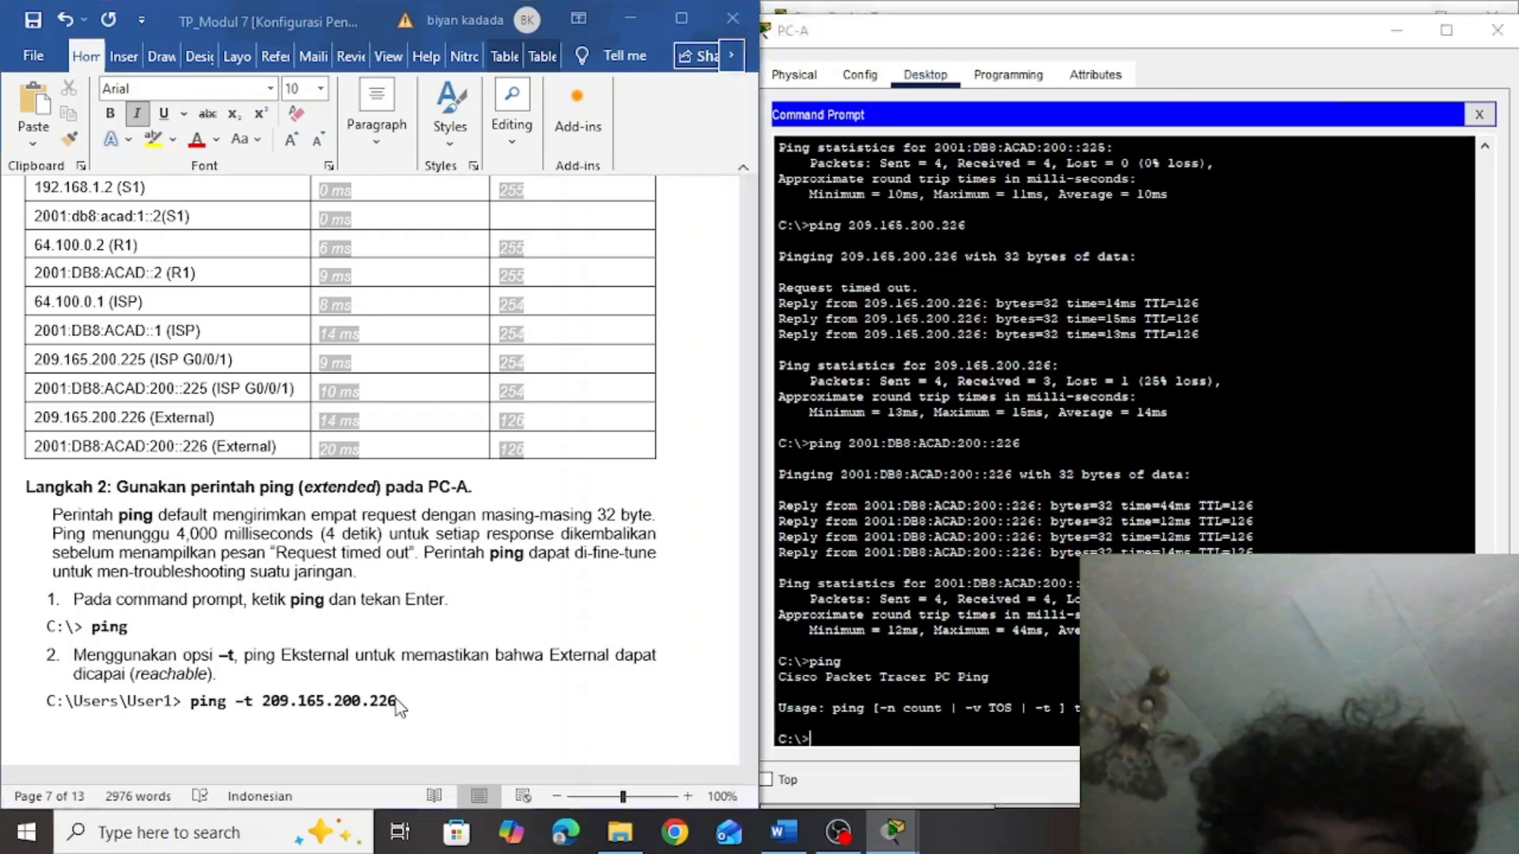
drag(409, 701, 208, 707)
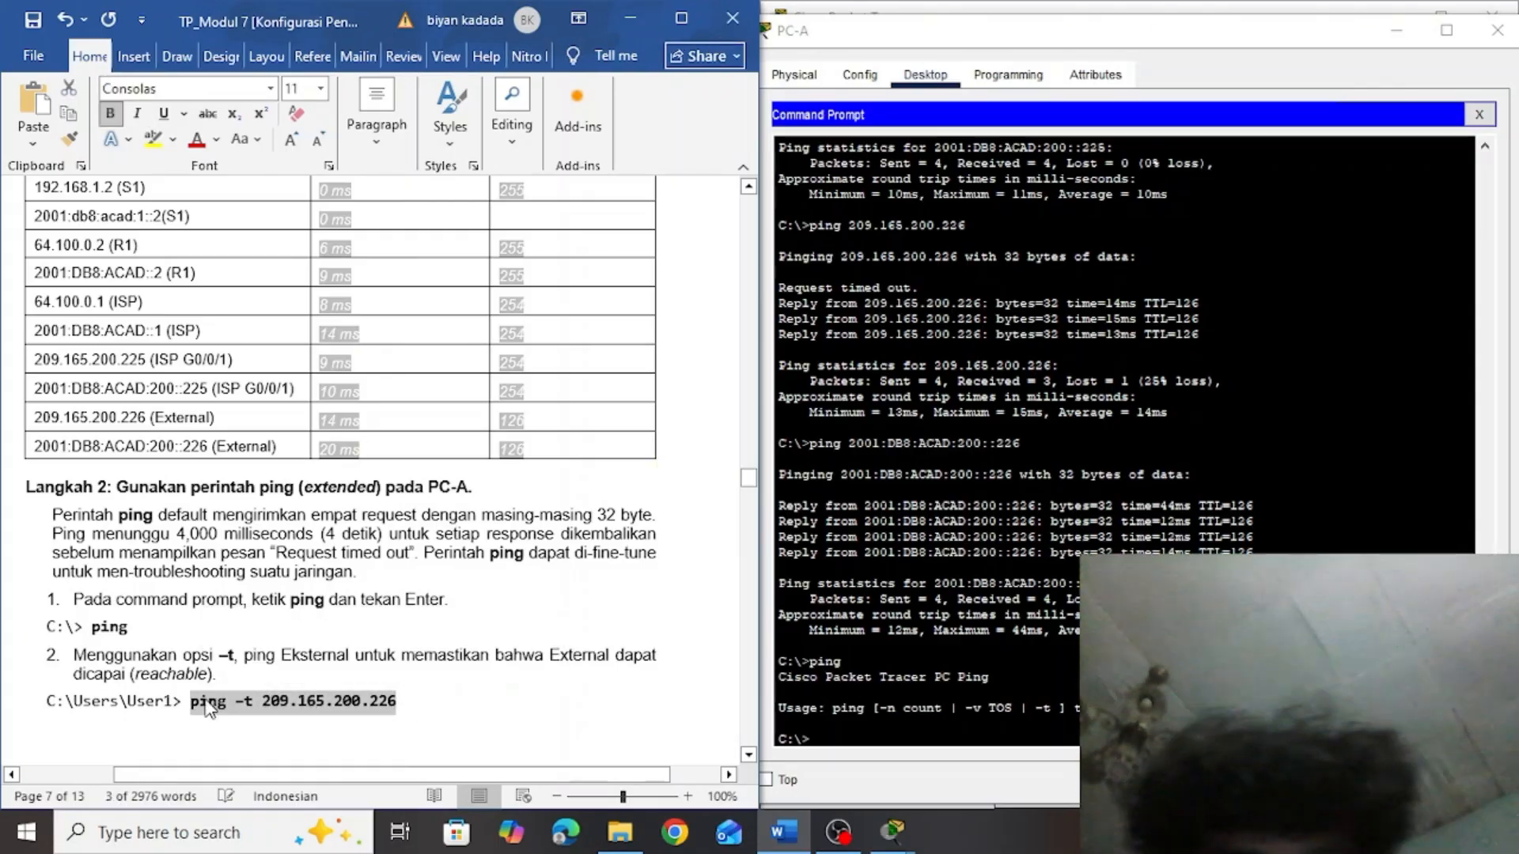
click(842, 739)
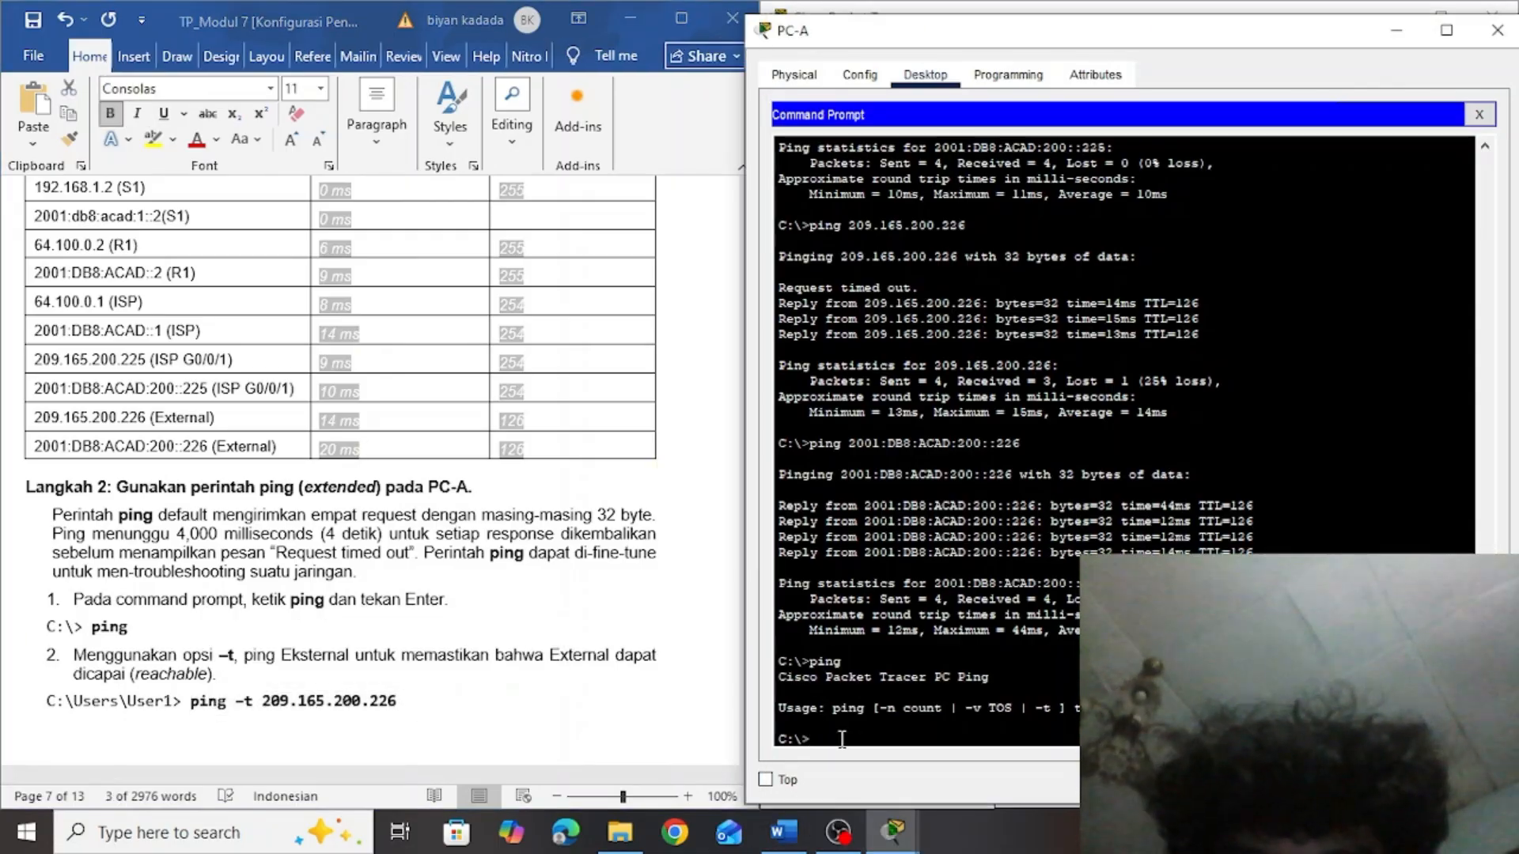
right_click(842, 739)
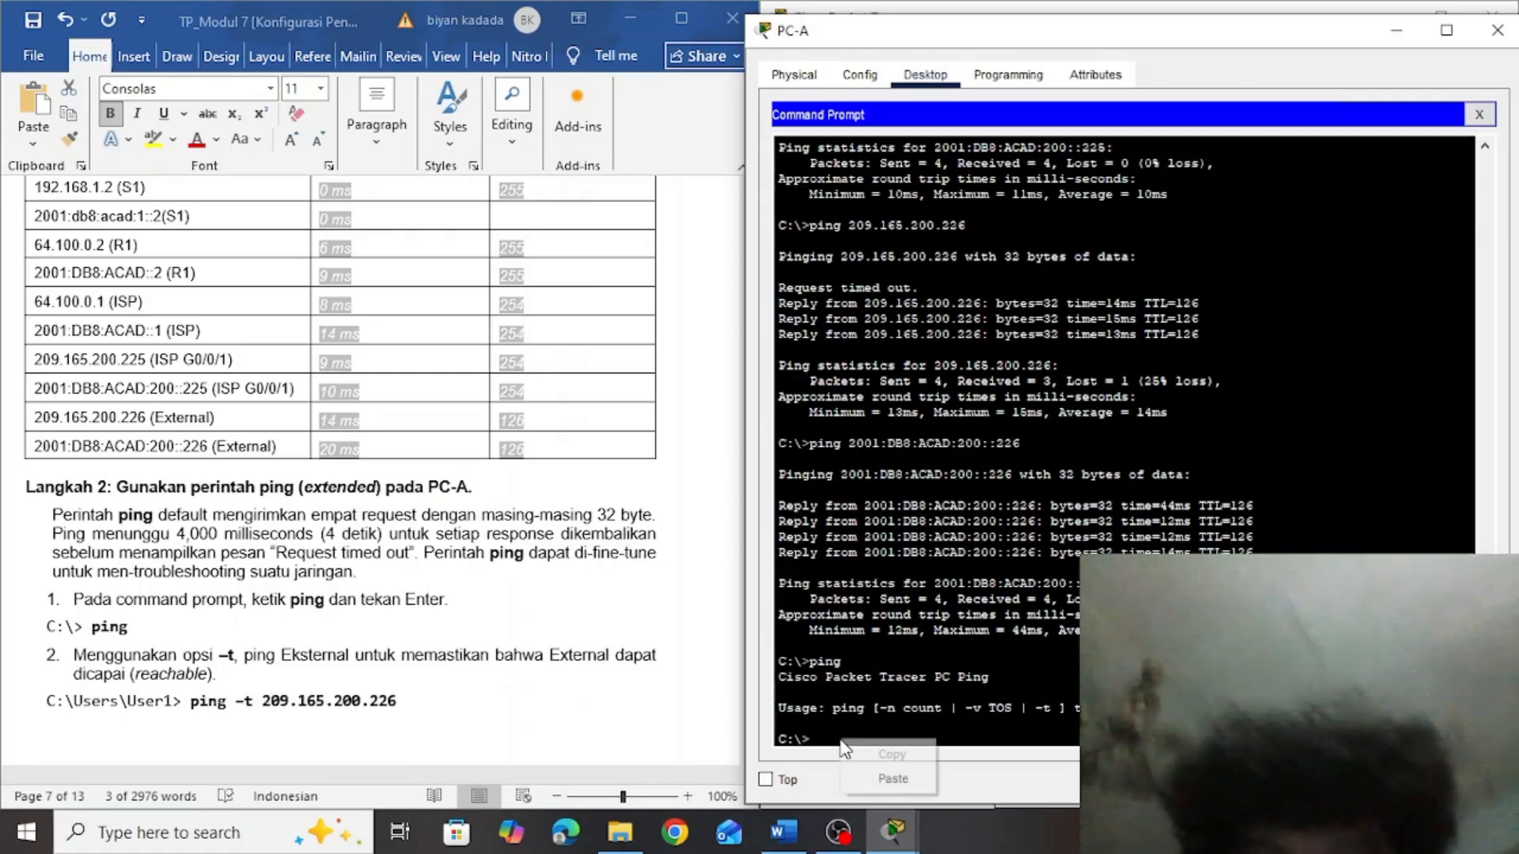
click(884, 791)
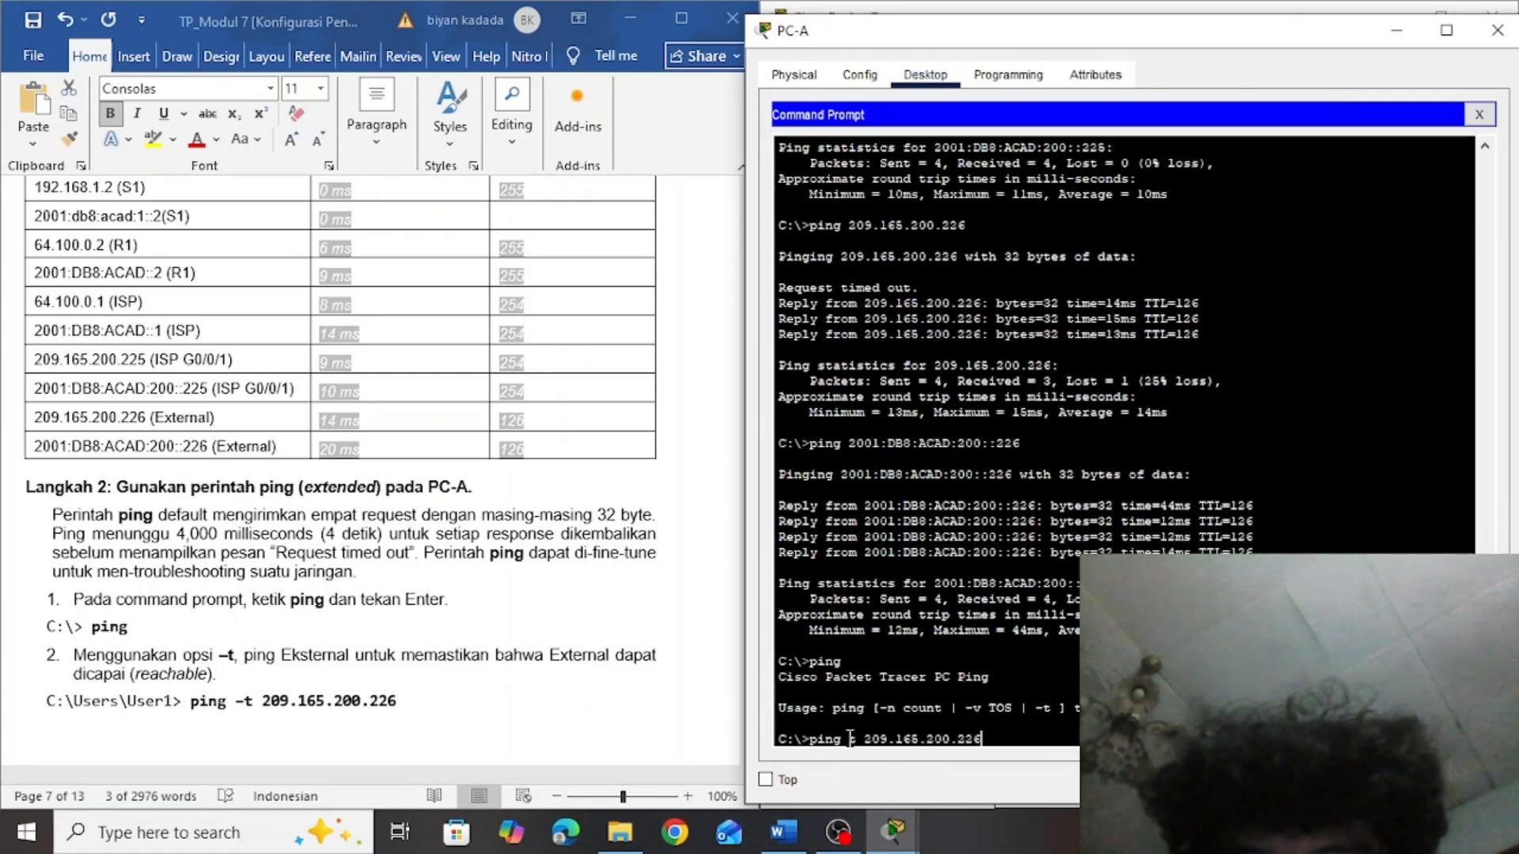
text(-)
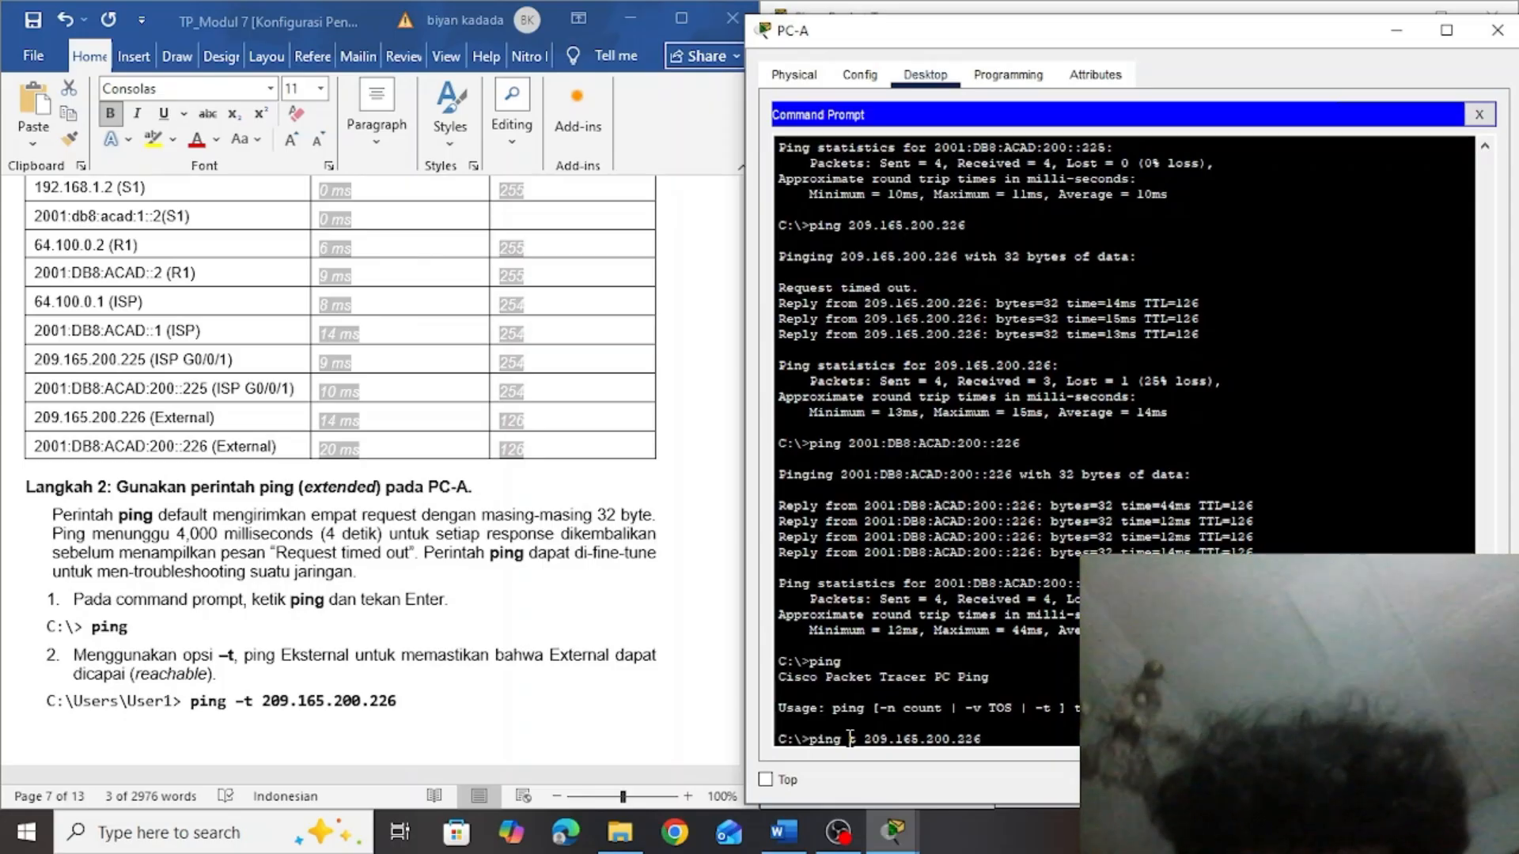
text(-)
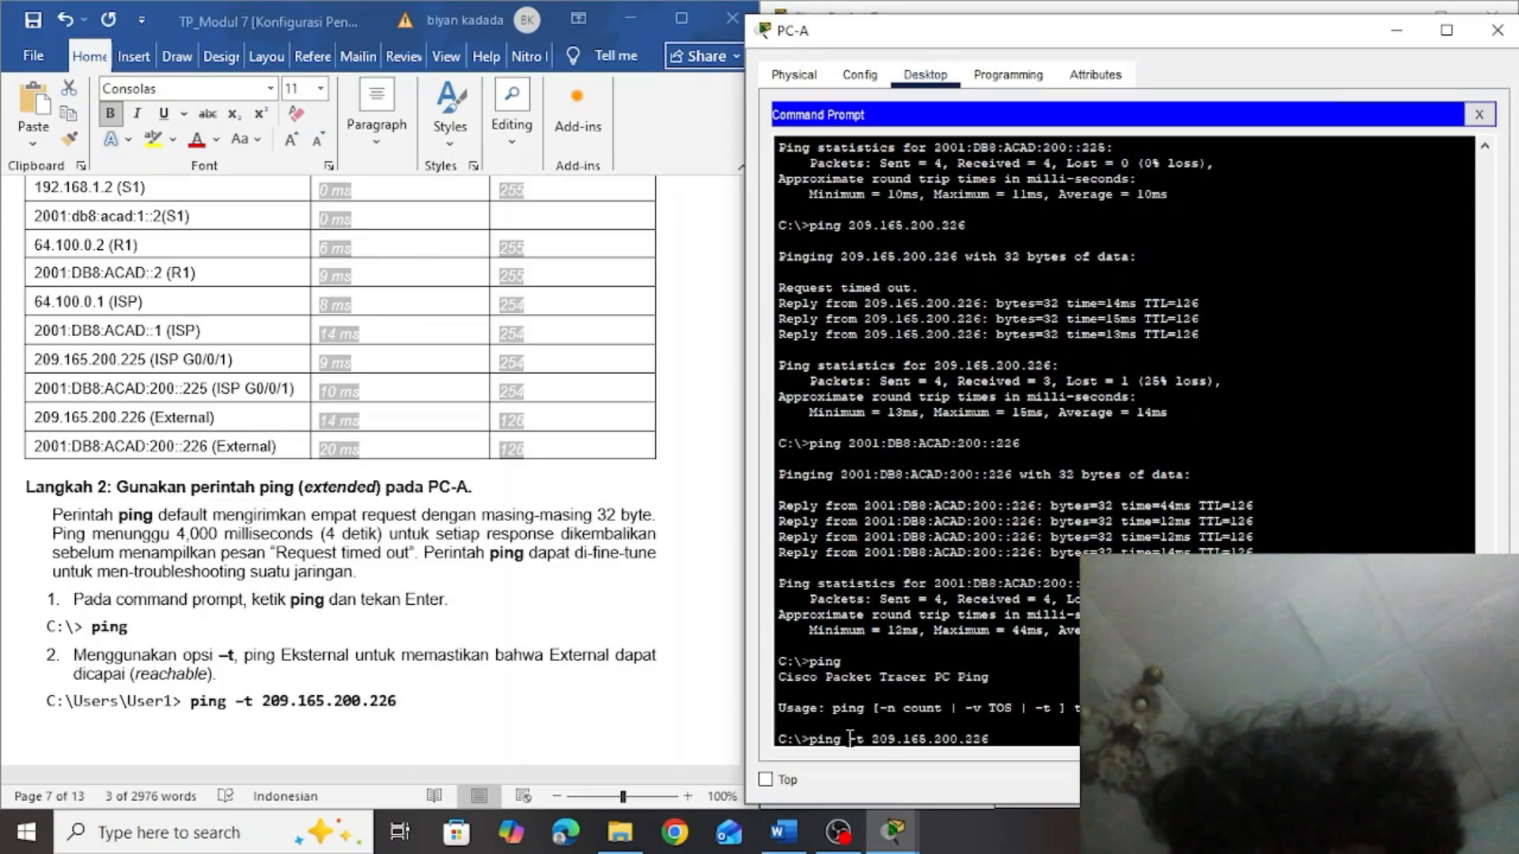
key(Return)
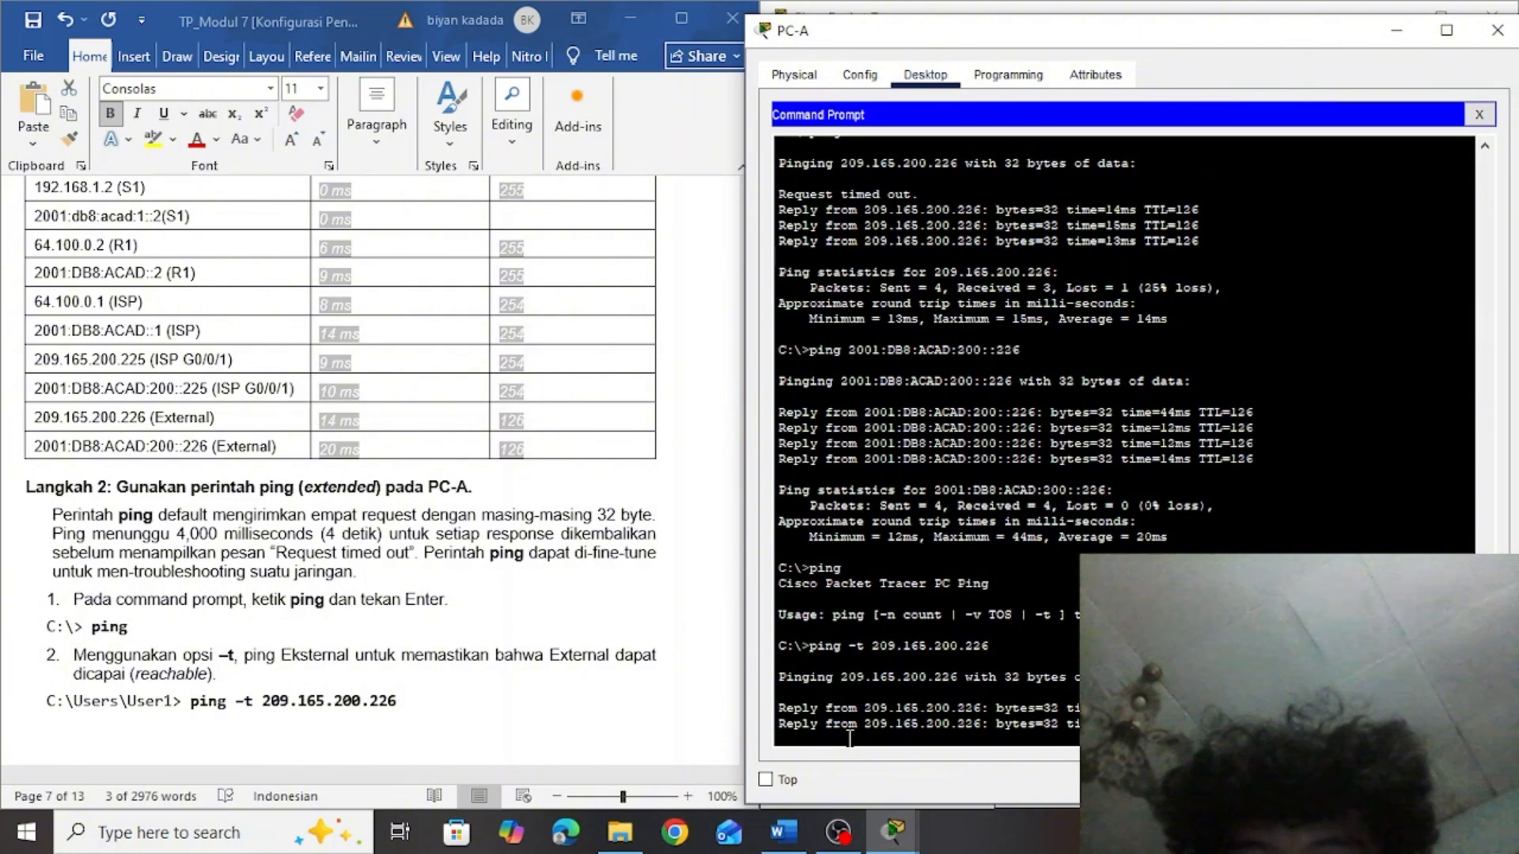
Open the ISP router's command line from the topology and enter global configuration mode with en and conf t
click(683, 620)
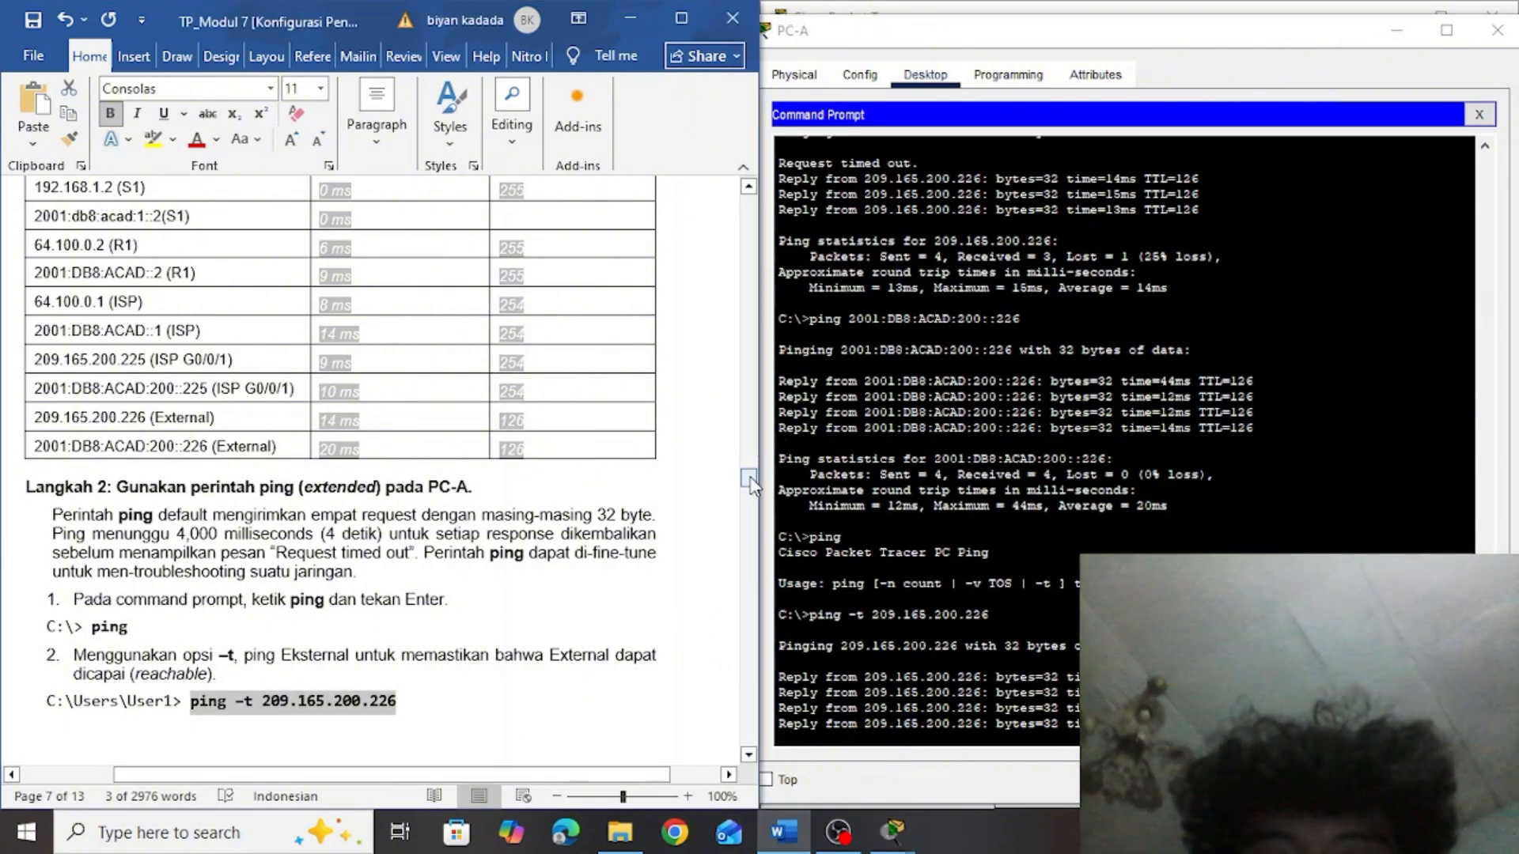
drag(749, 480, 754, 506)
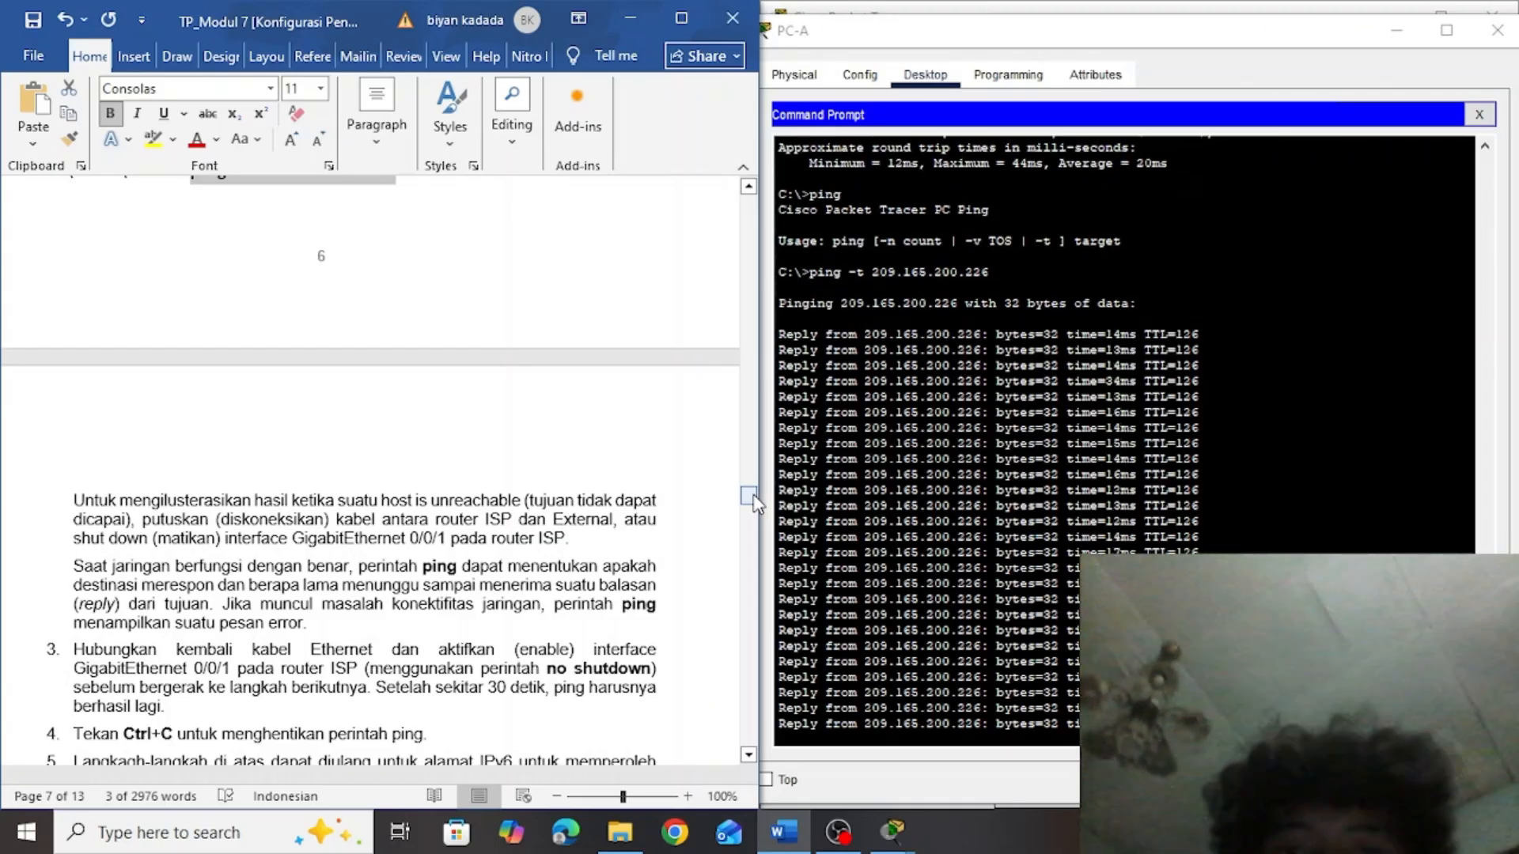
click(865, 808)
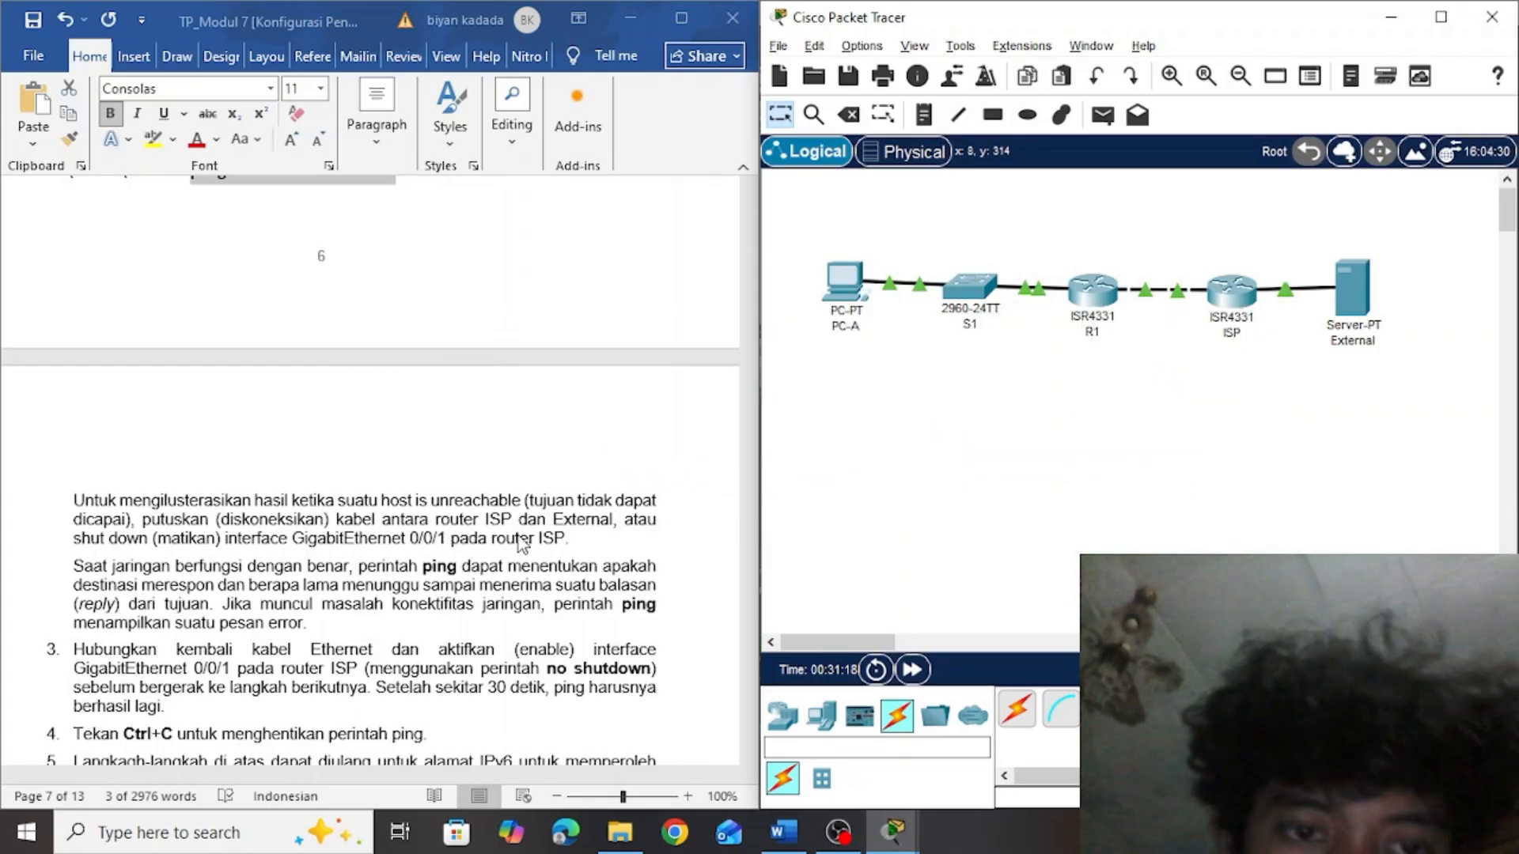
click(1248, 301)
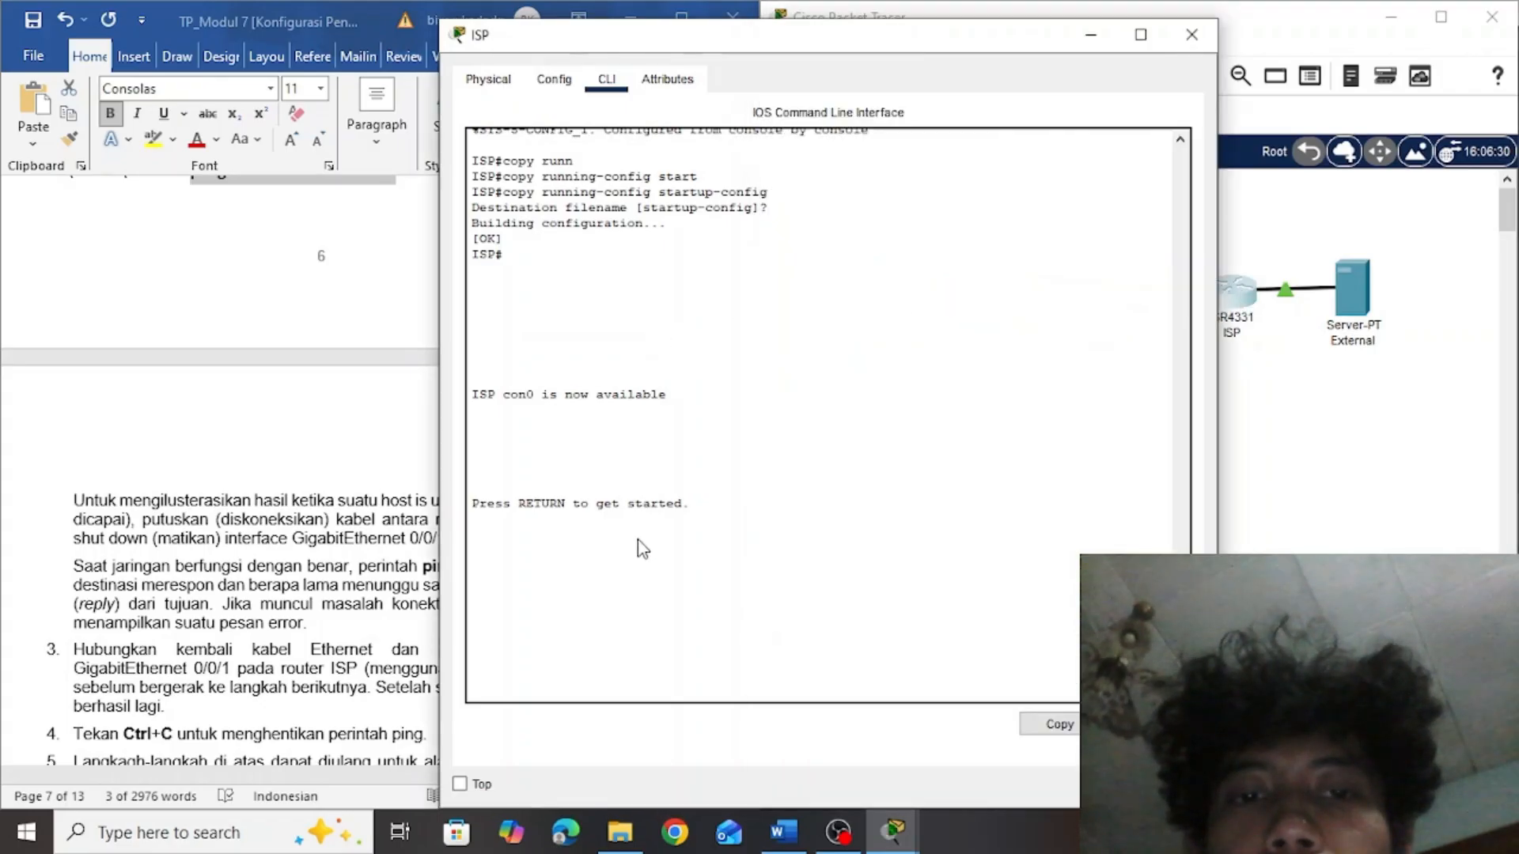
click(643, 636)
key(Return)
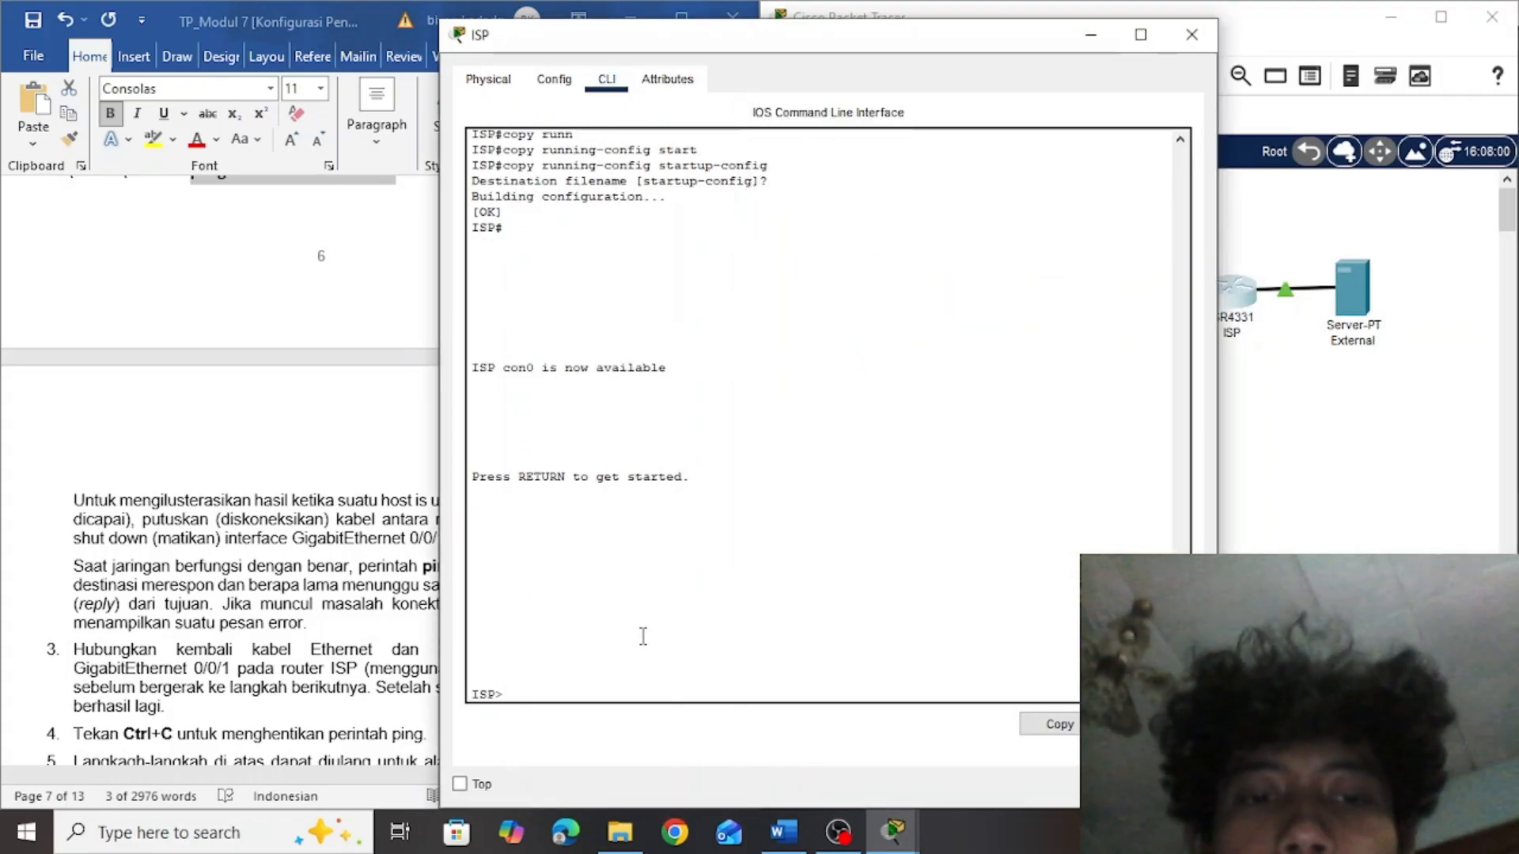
text(en)
key(Return)
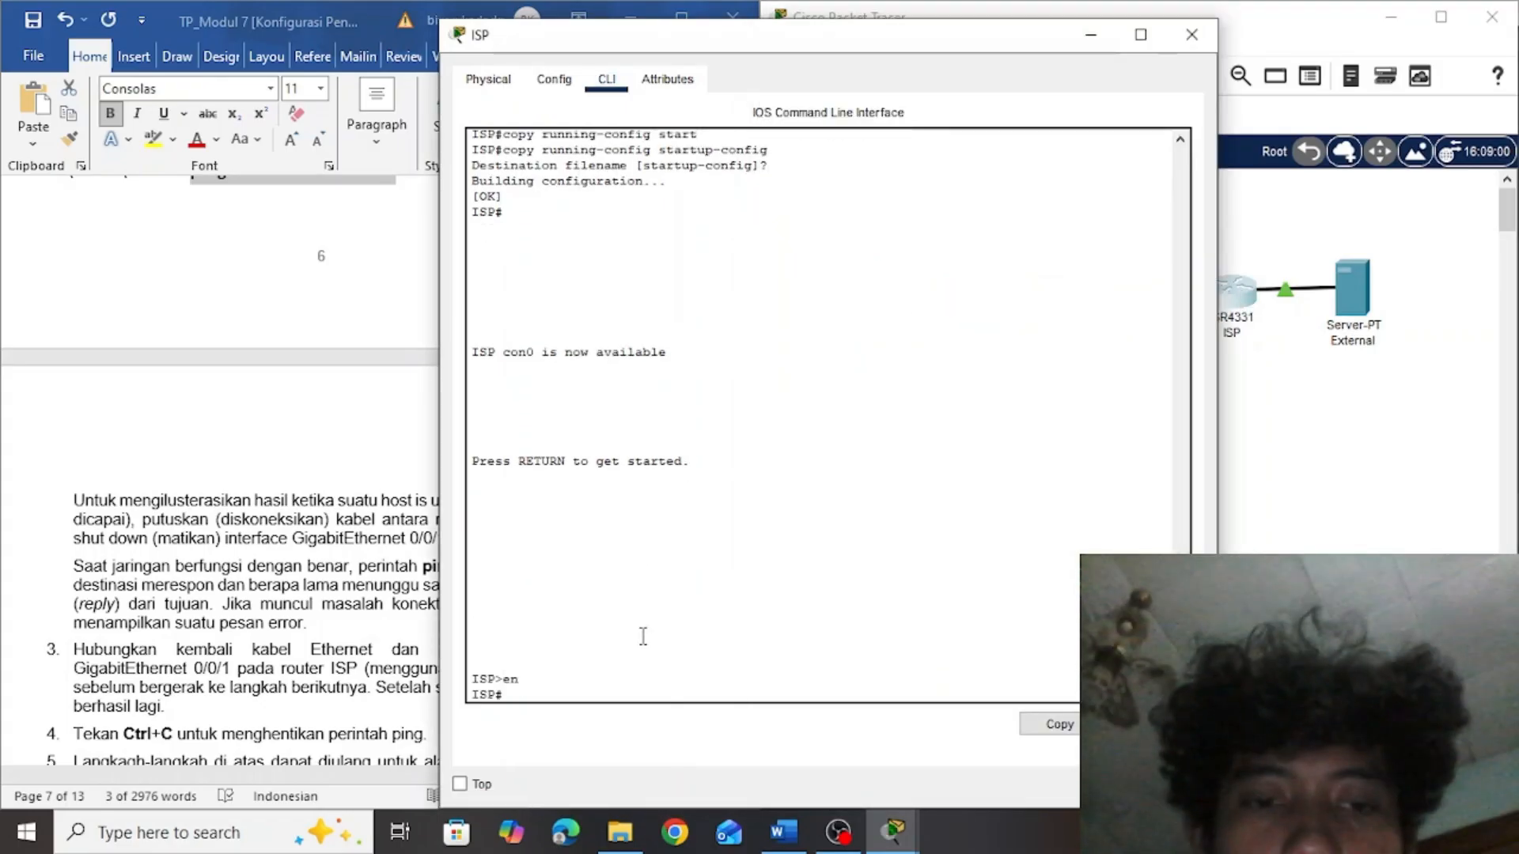
text(conf t)
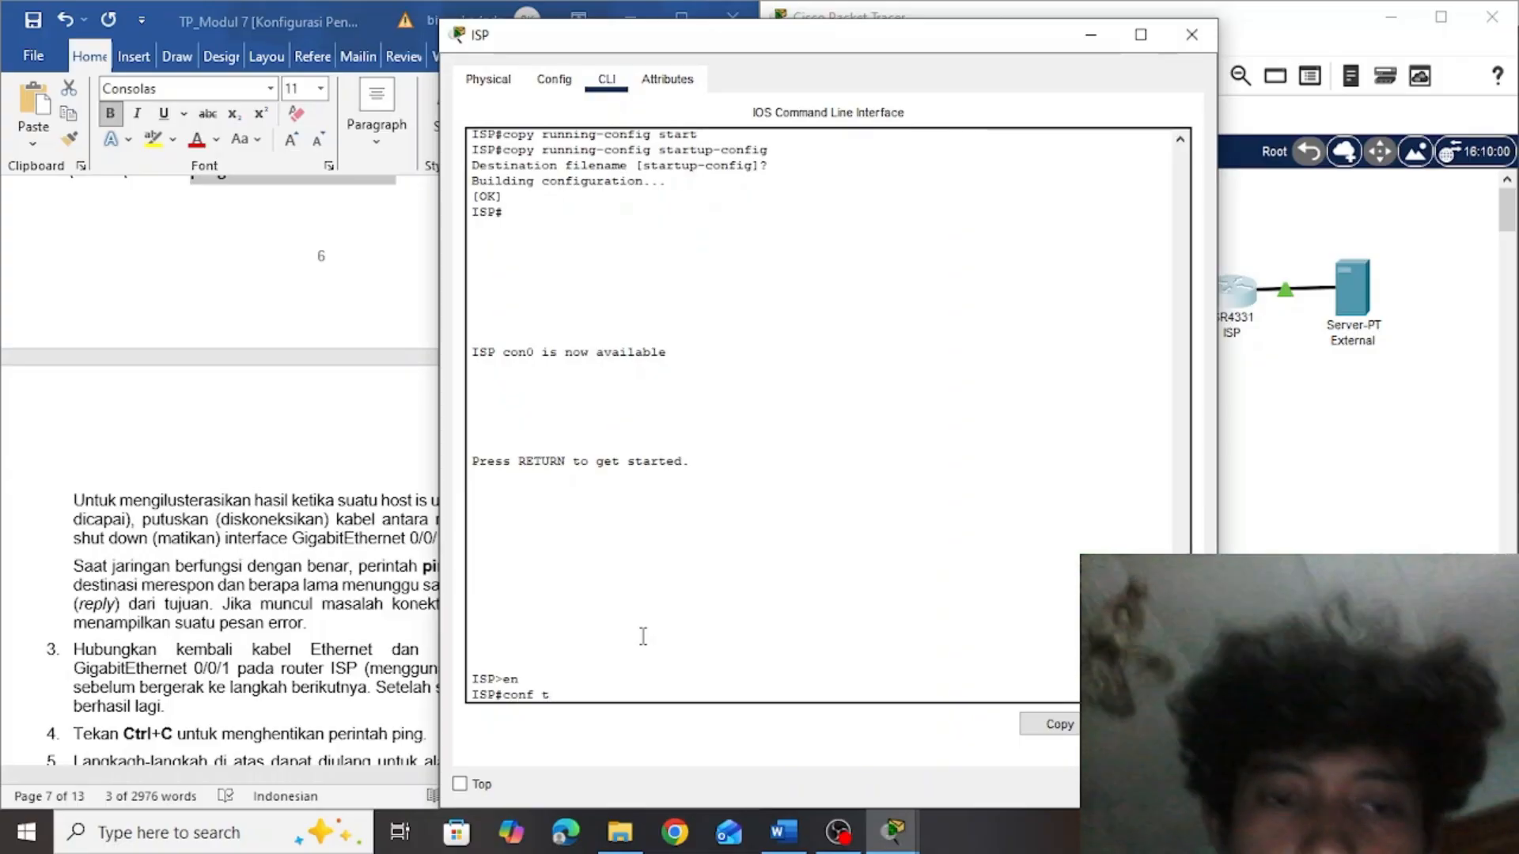
key(Return)
Enter interface configuration mode on the ISP router with interface GigabitEthernet0/0/1
text(int)
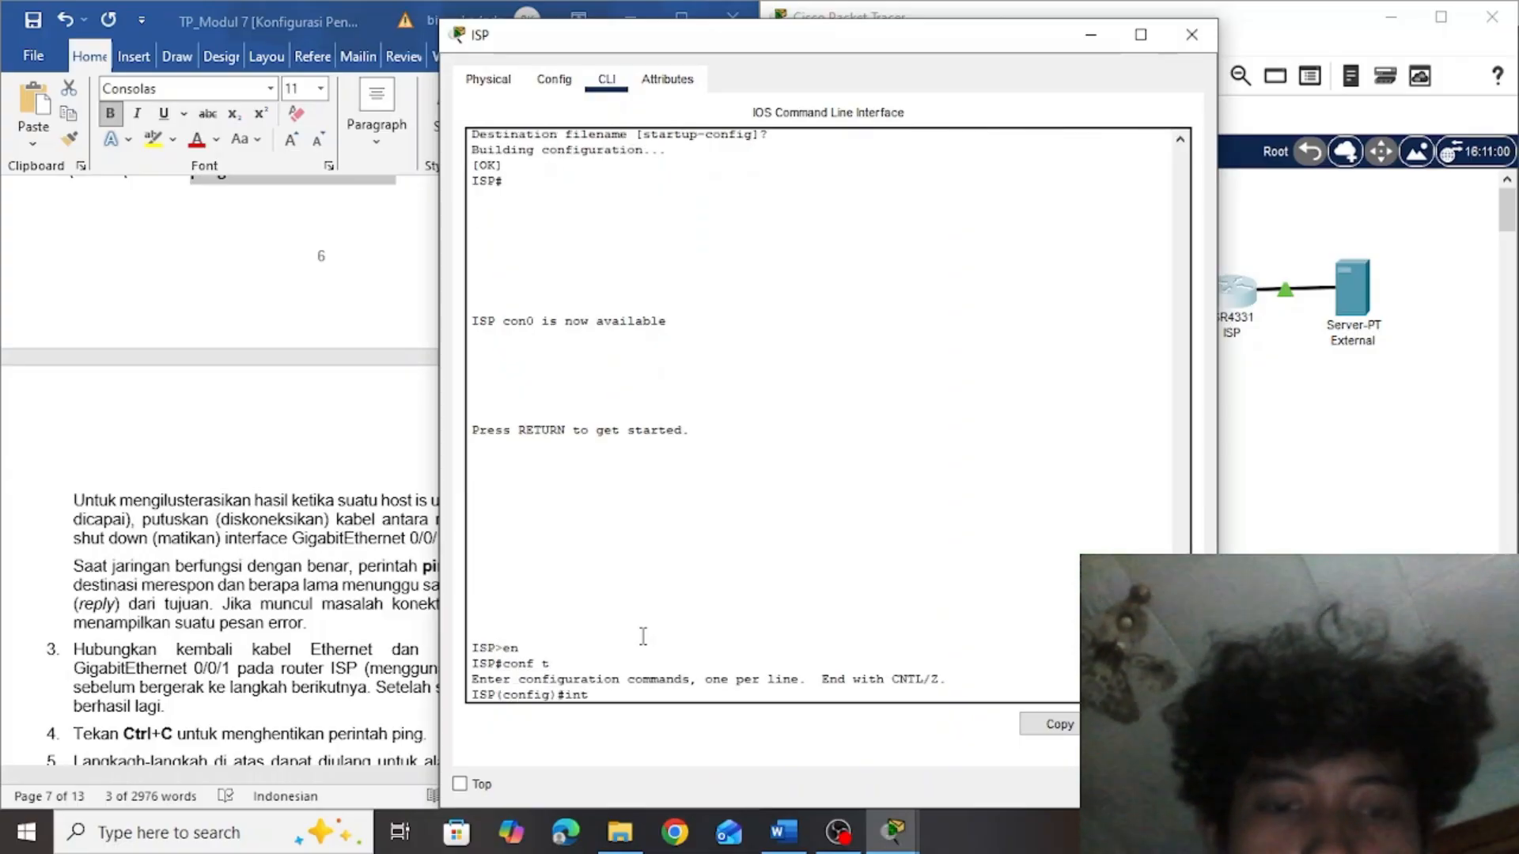
key(Tab)
click(267, 510)
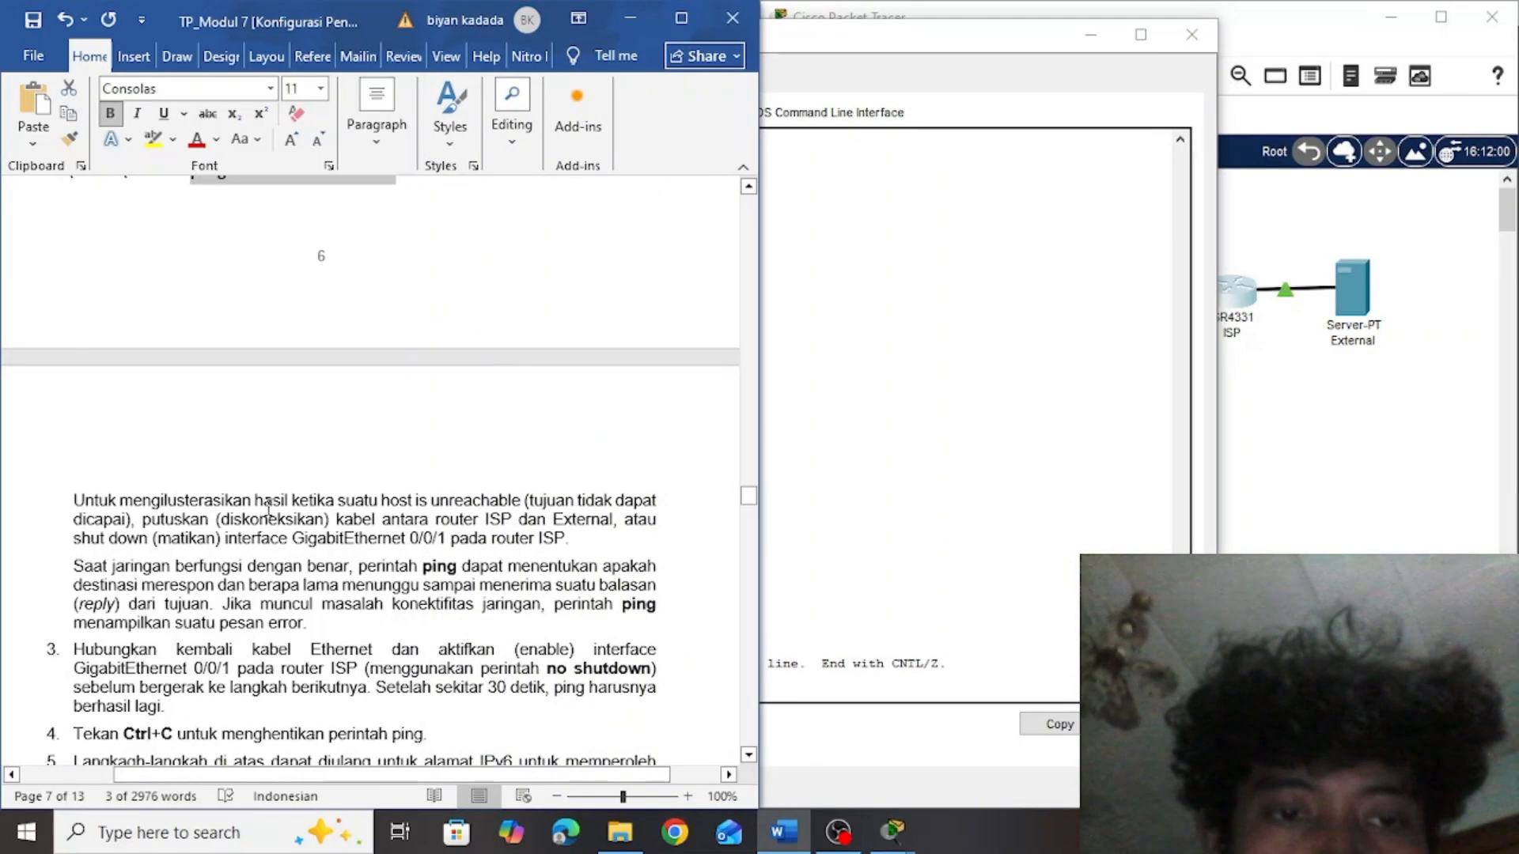
click(804, 662)
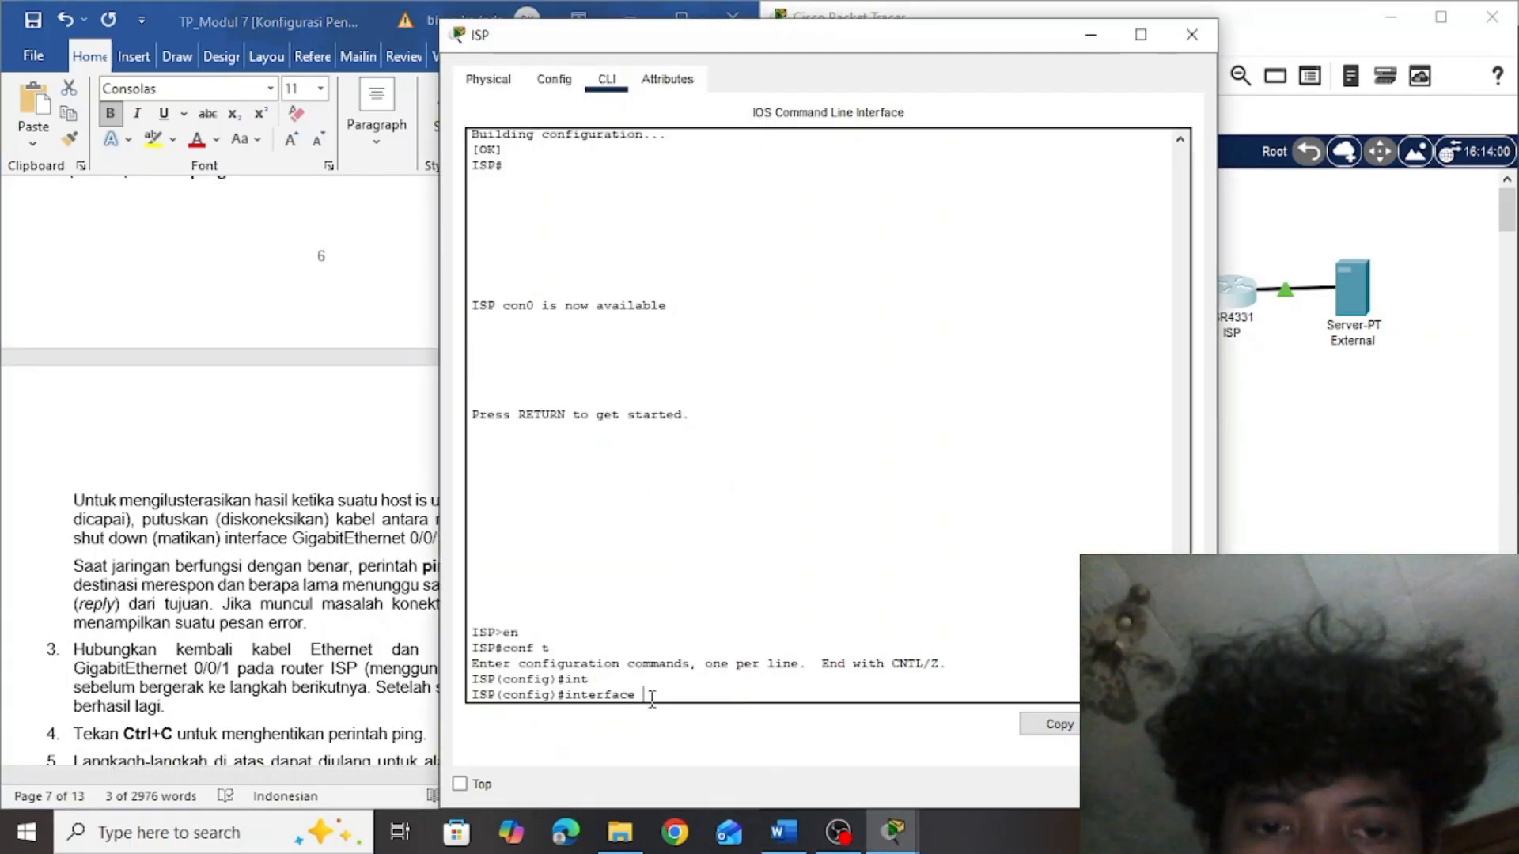
text(Gi)
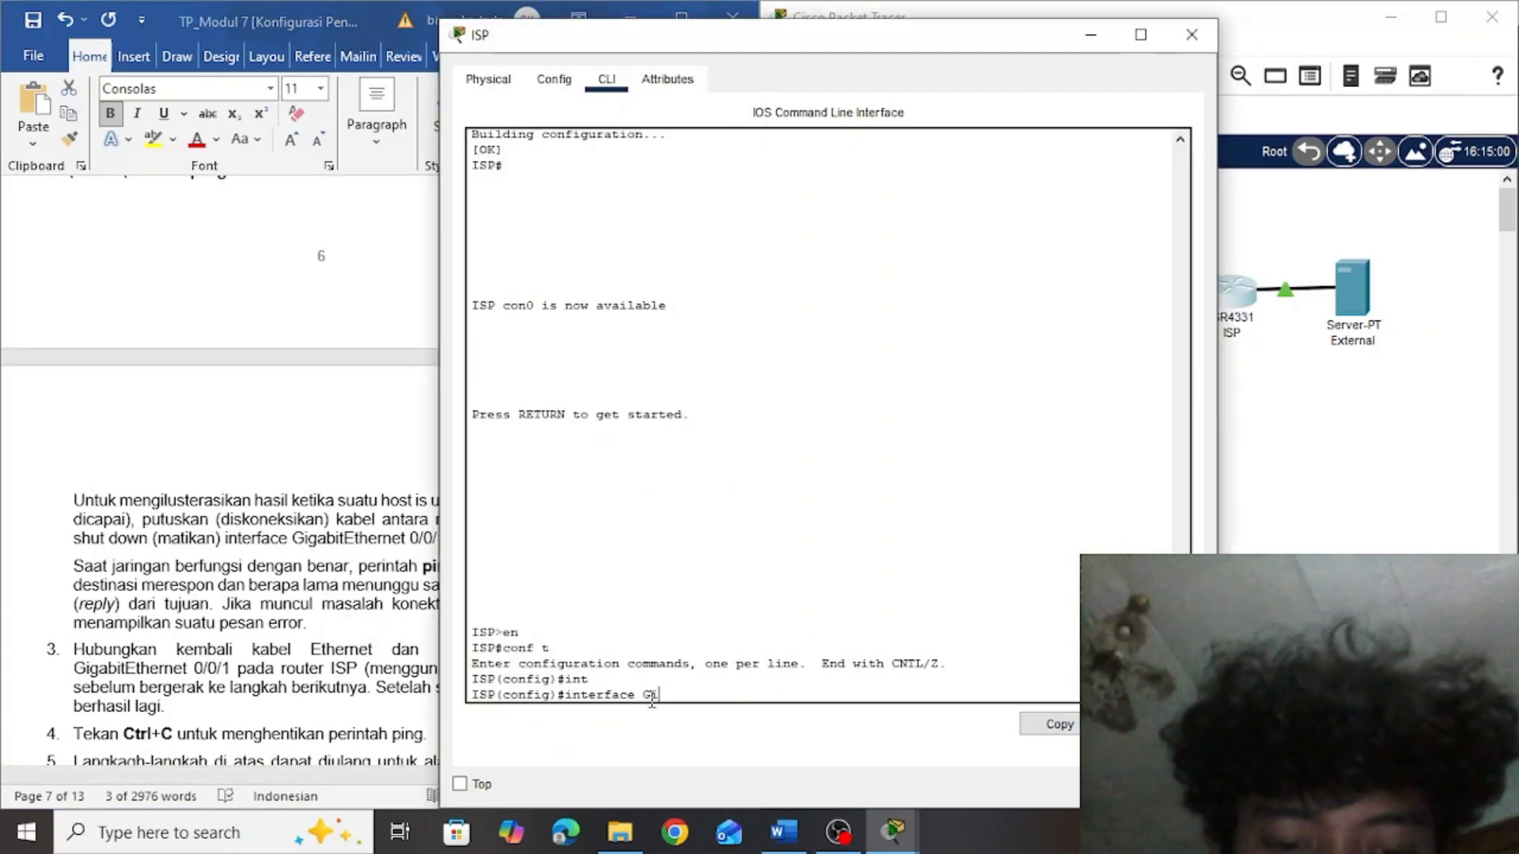
text(gabit )
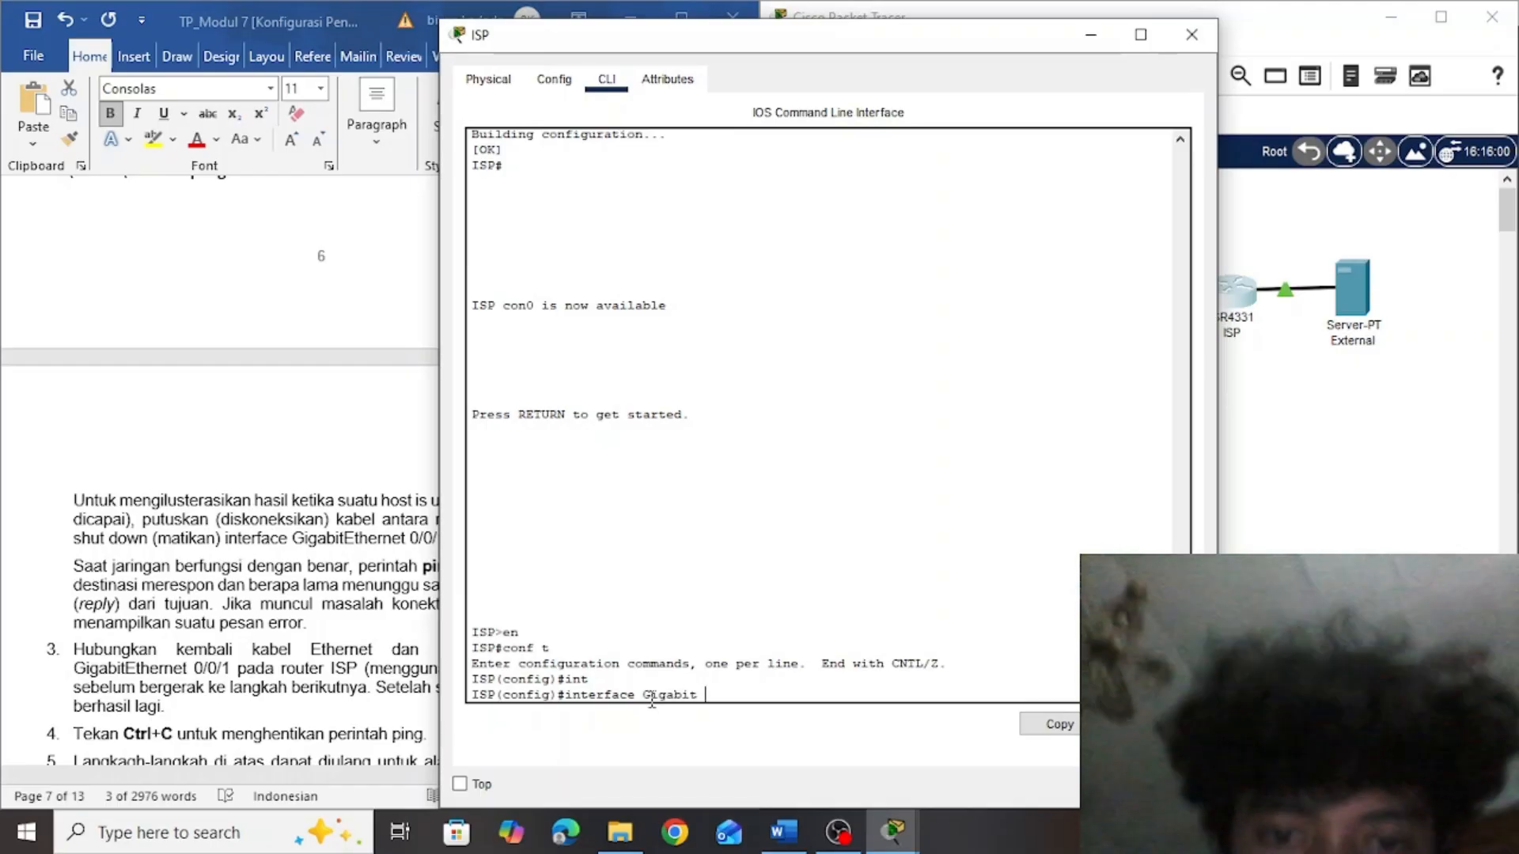
text(Eth)
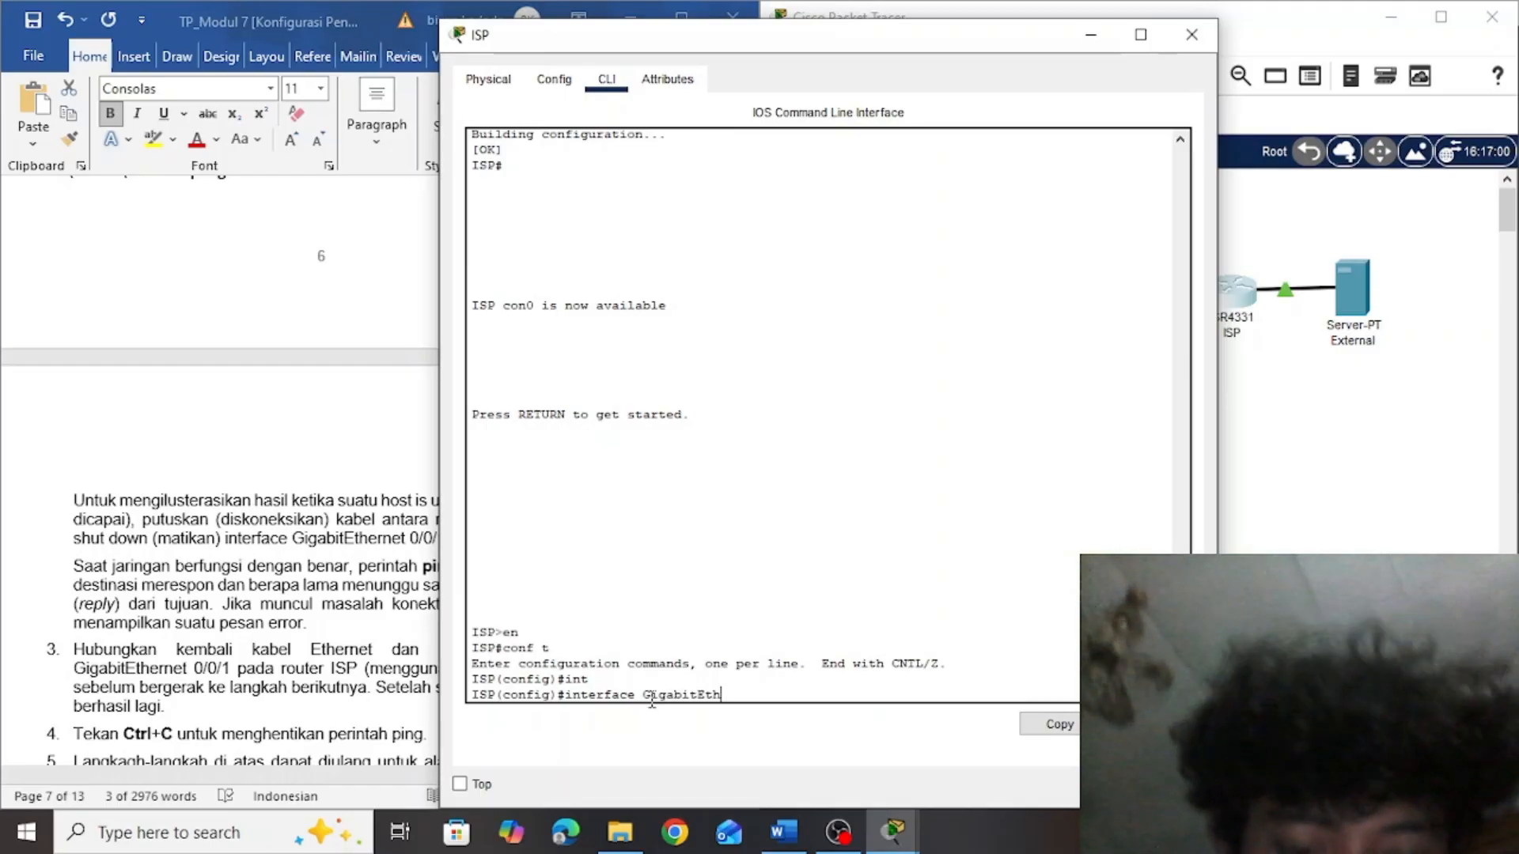
text(erne)
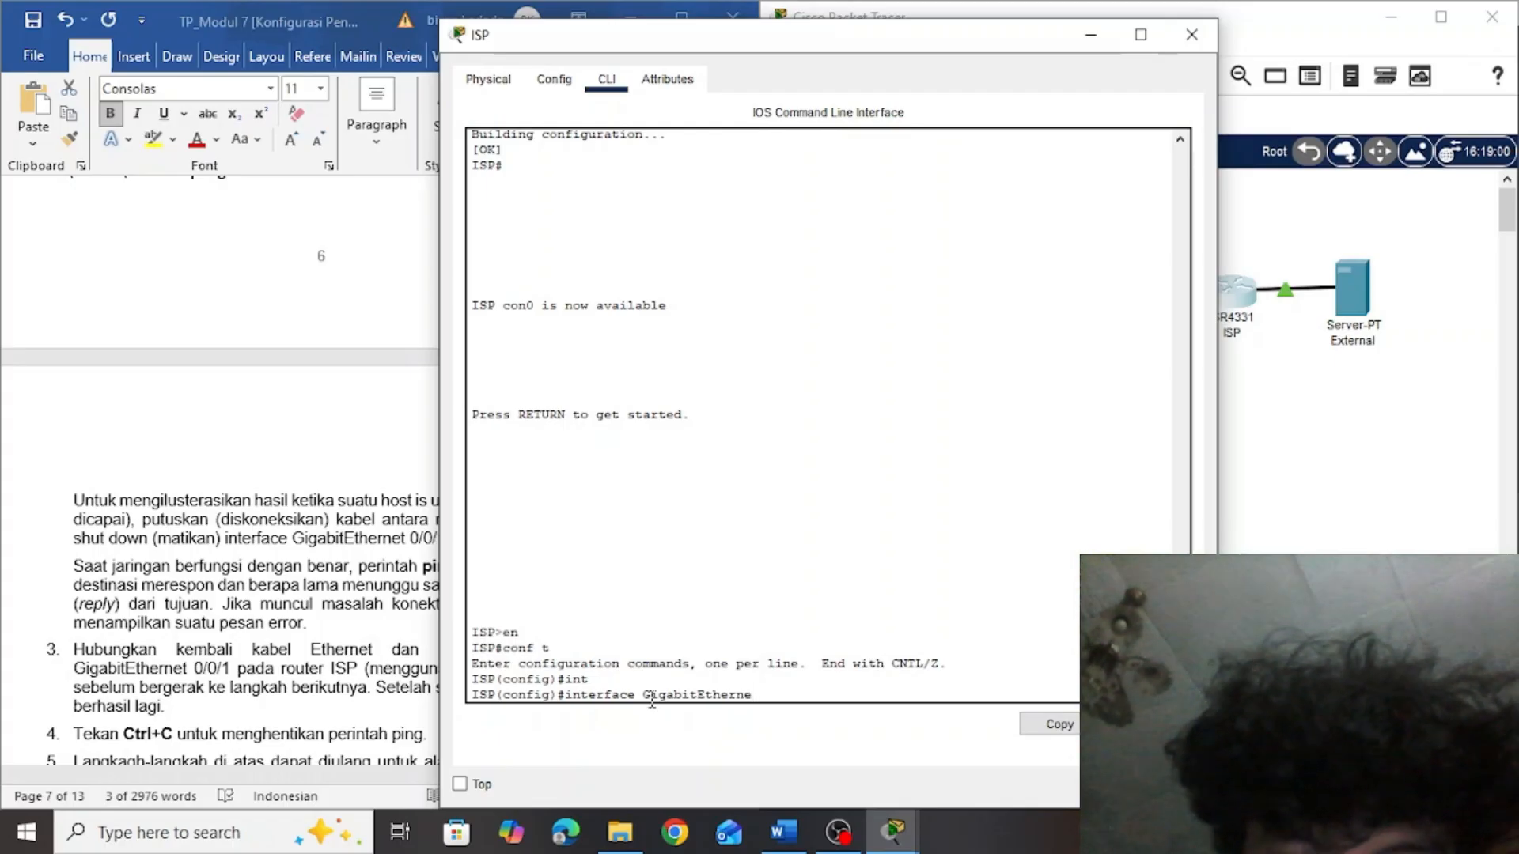
text(t)
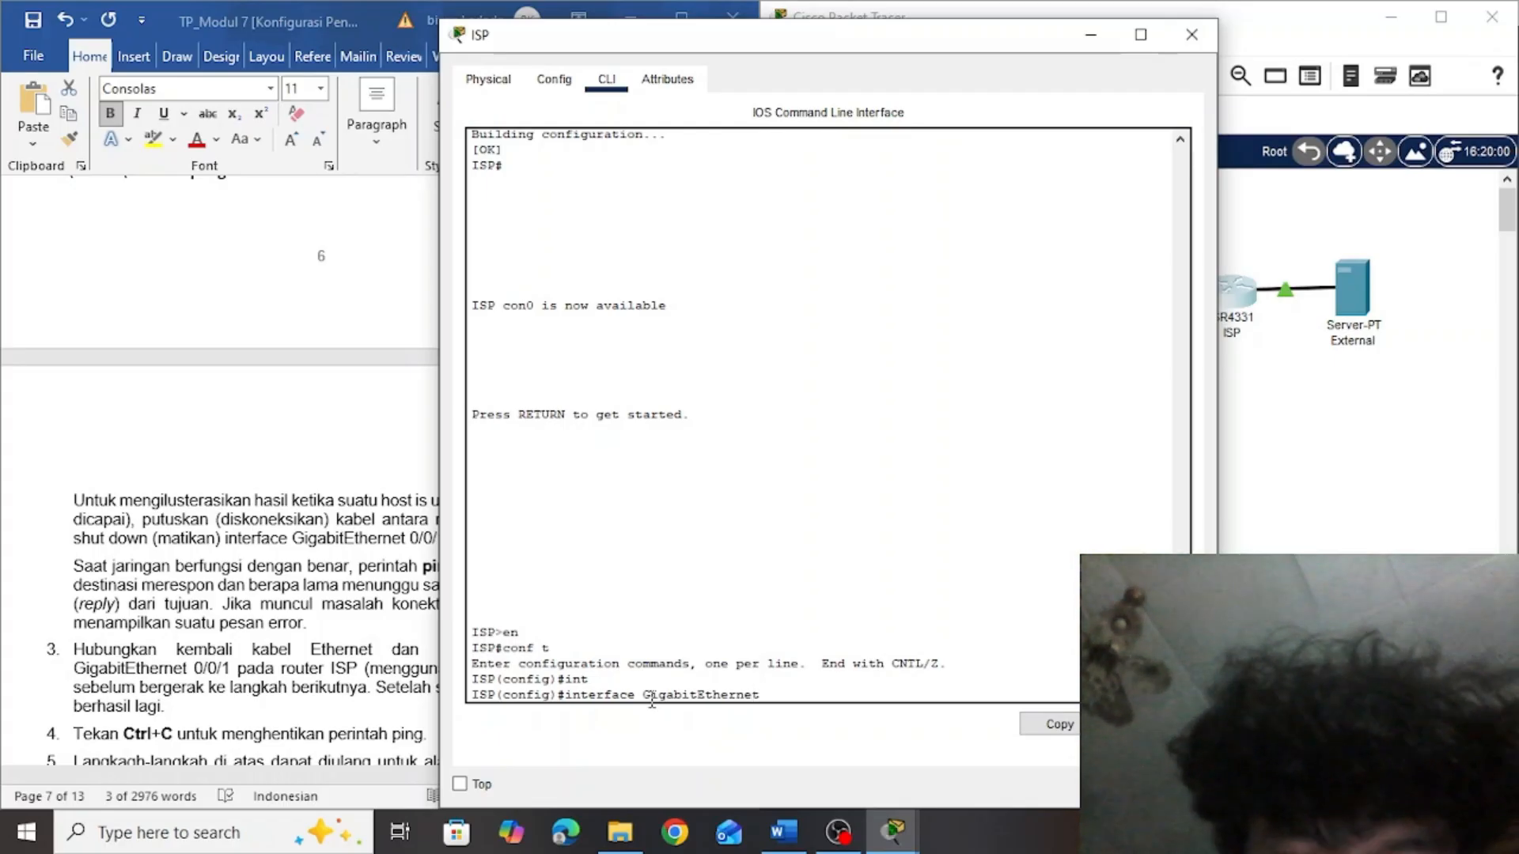
text( 0)
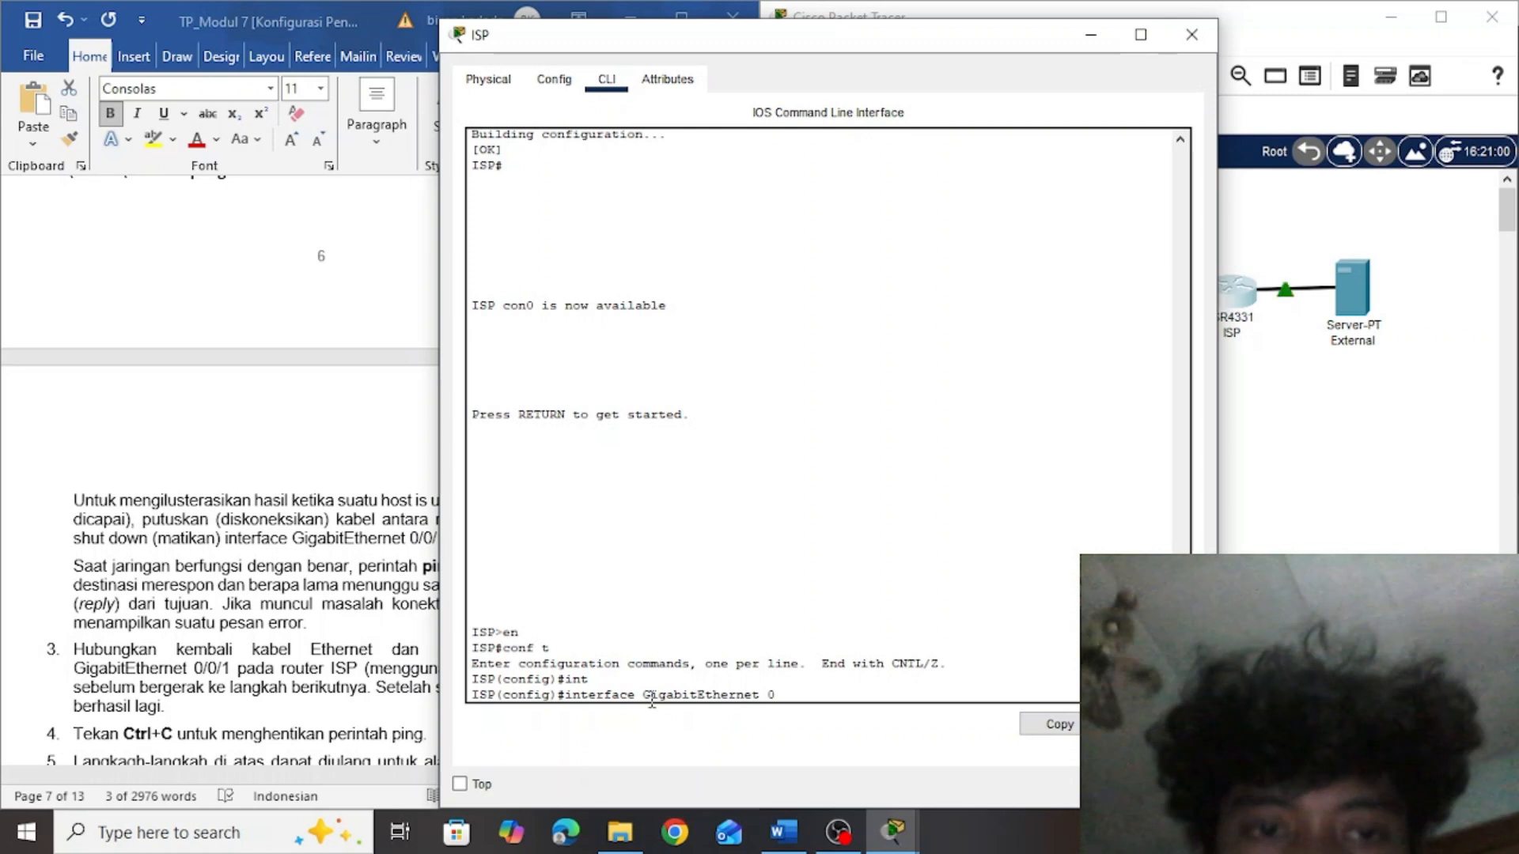
key(BackSpace)
key(BackSpace)
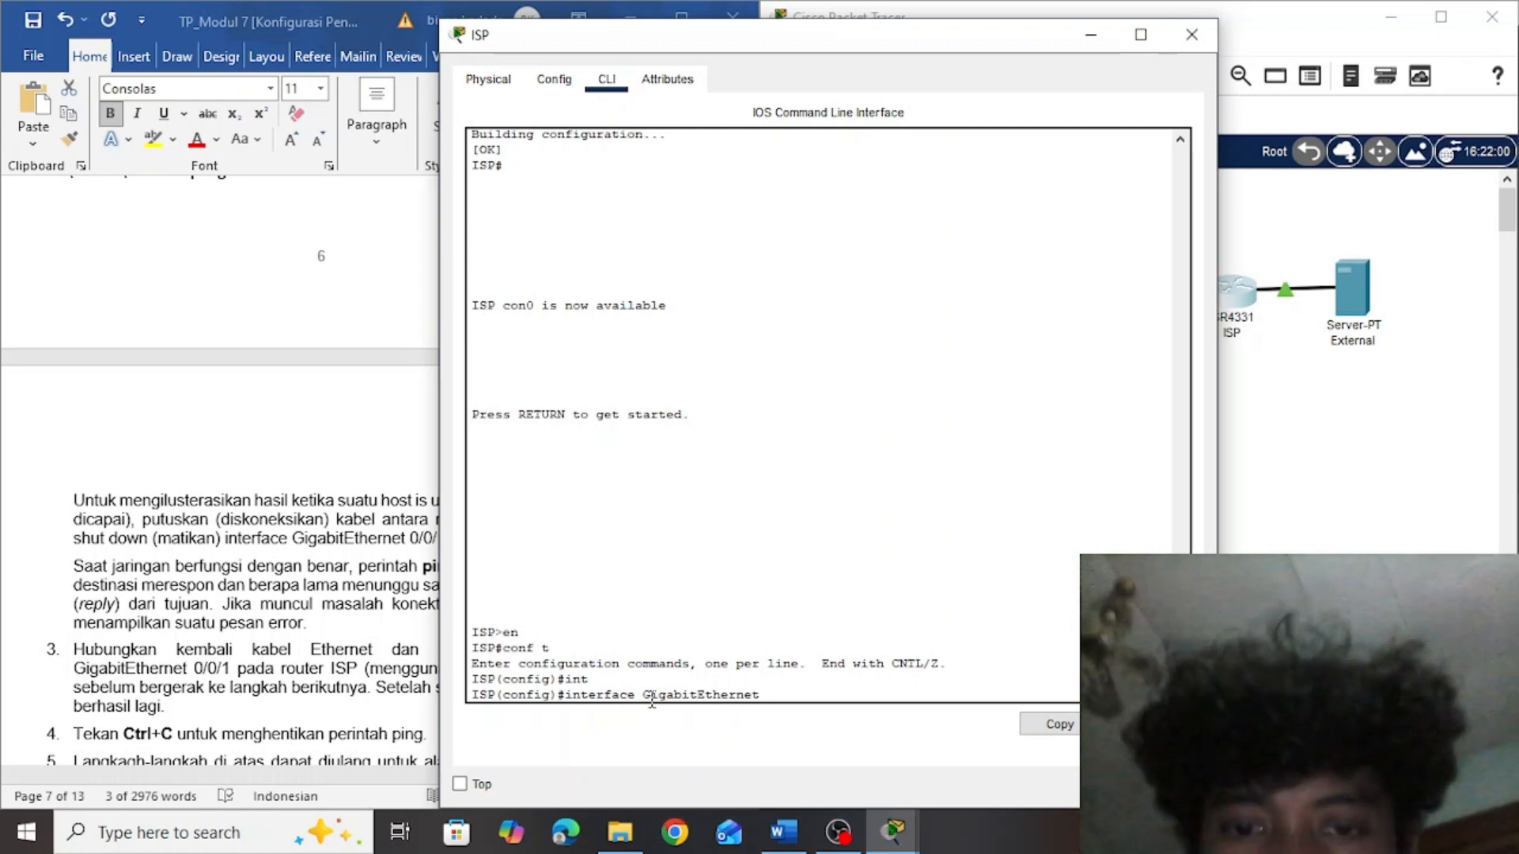
key(BackSpace)
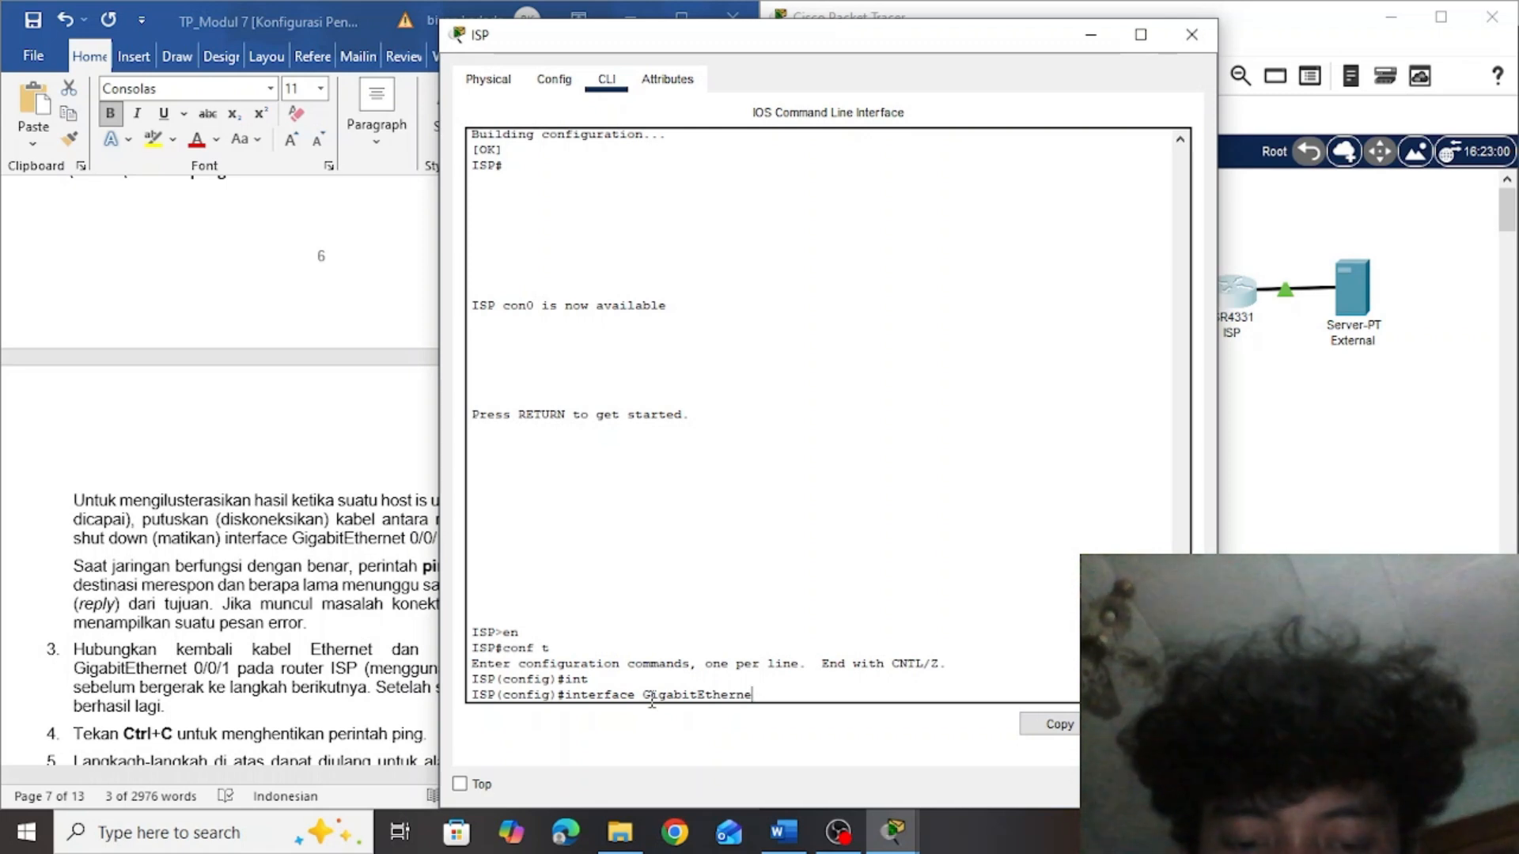
text(0/0/1)
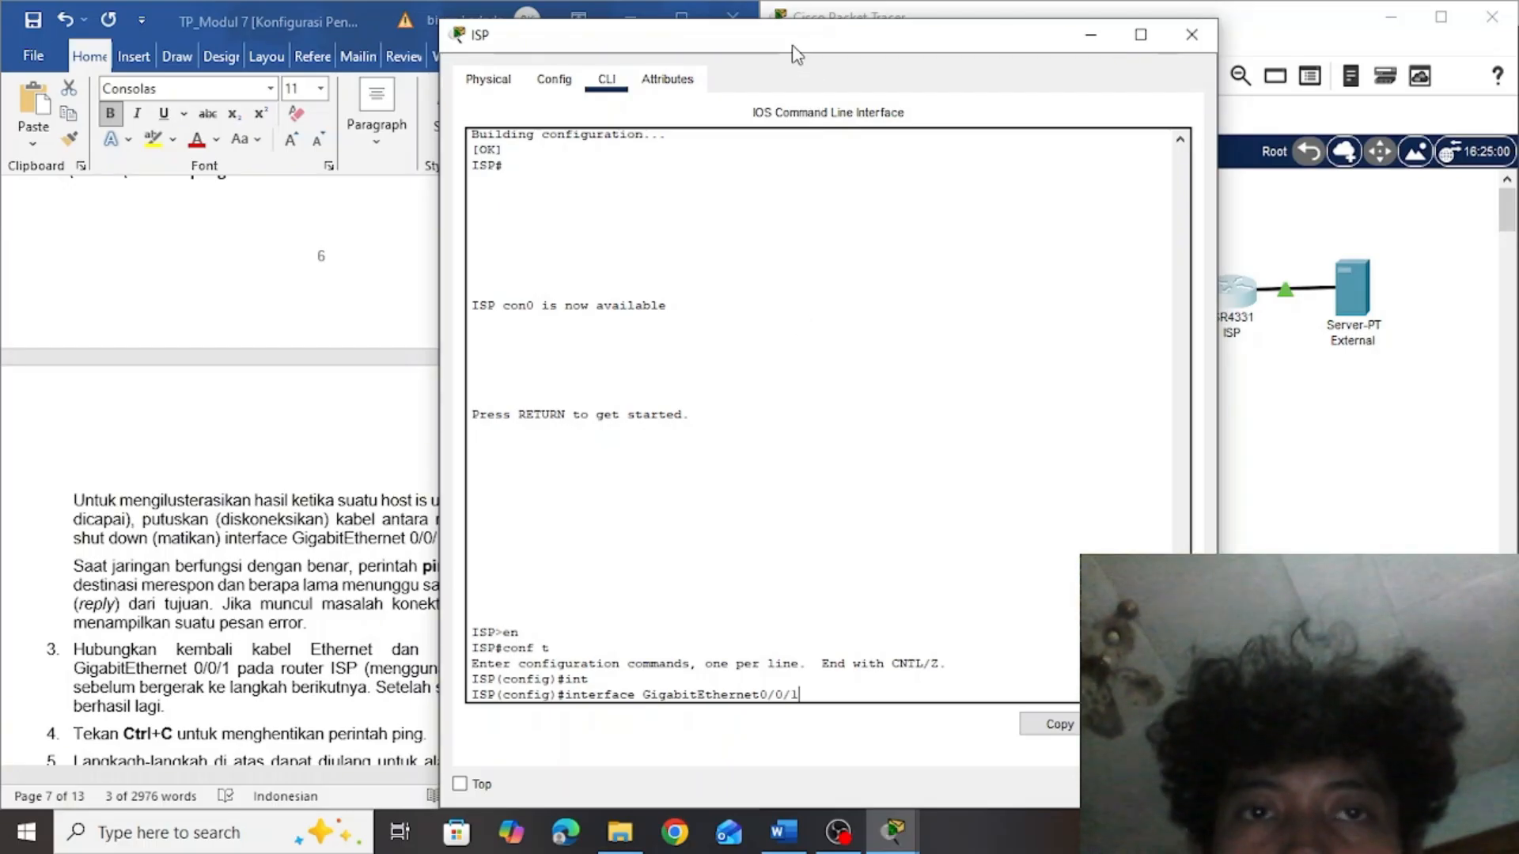
drag(796, 50, 1062, 47)
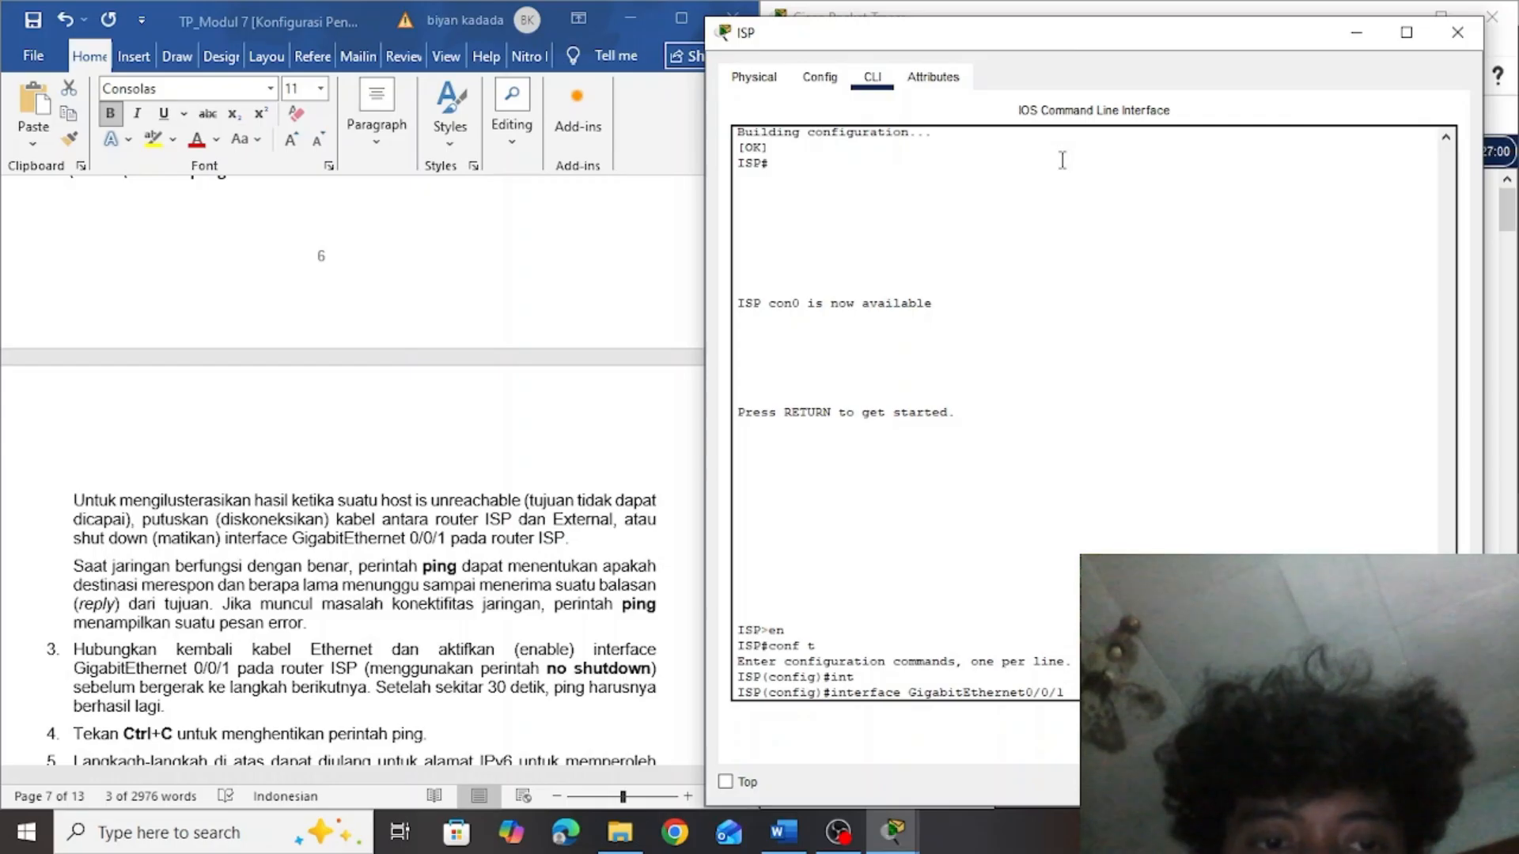
key(Return)
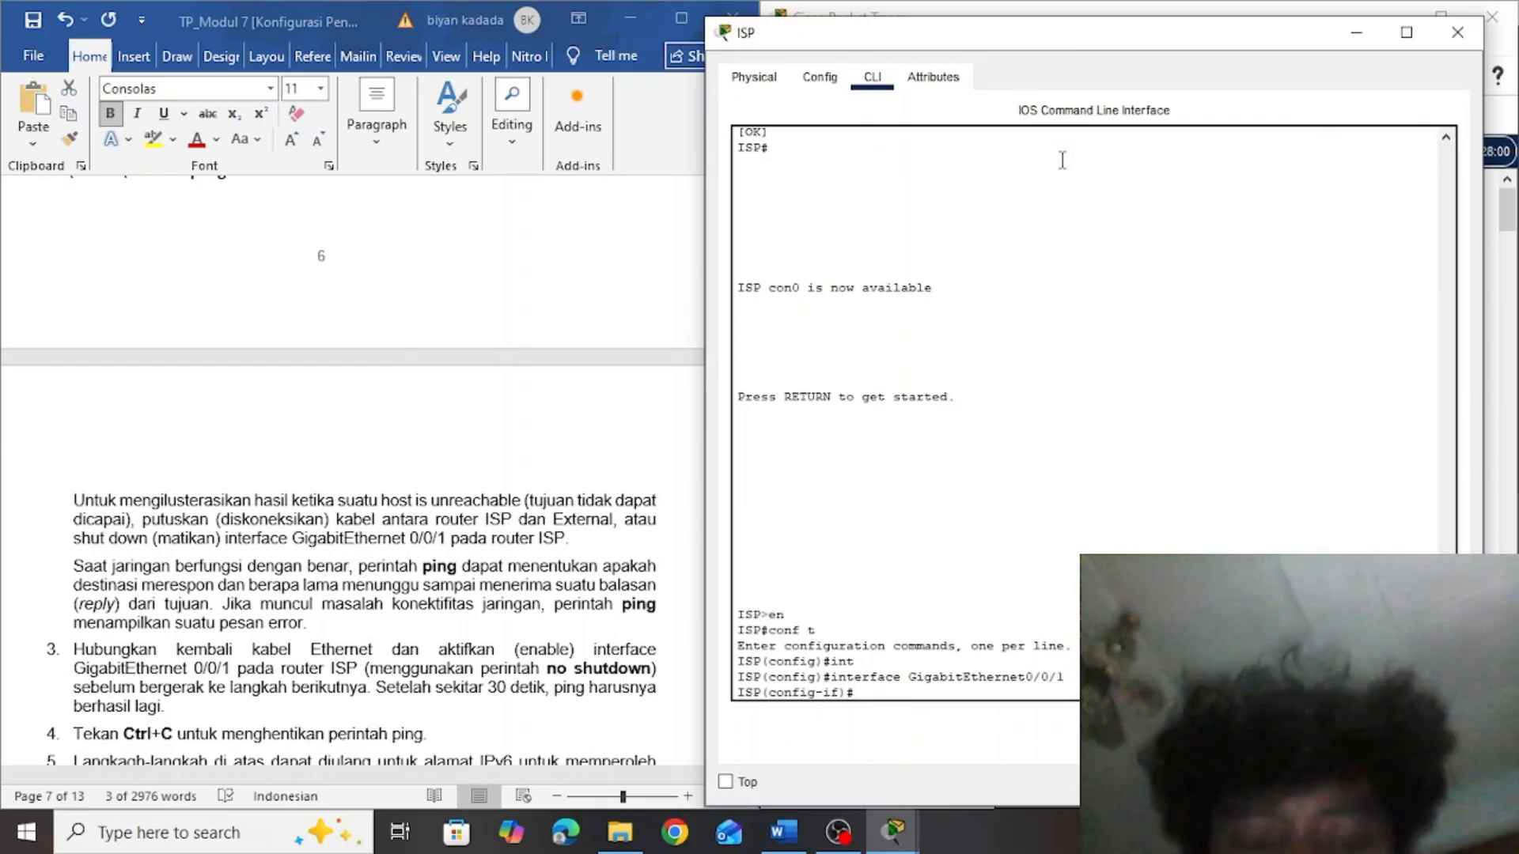
Disable the ISP router's GigabitEthernet0/0/1 interface with the shutdown command
text(sho)
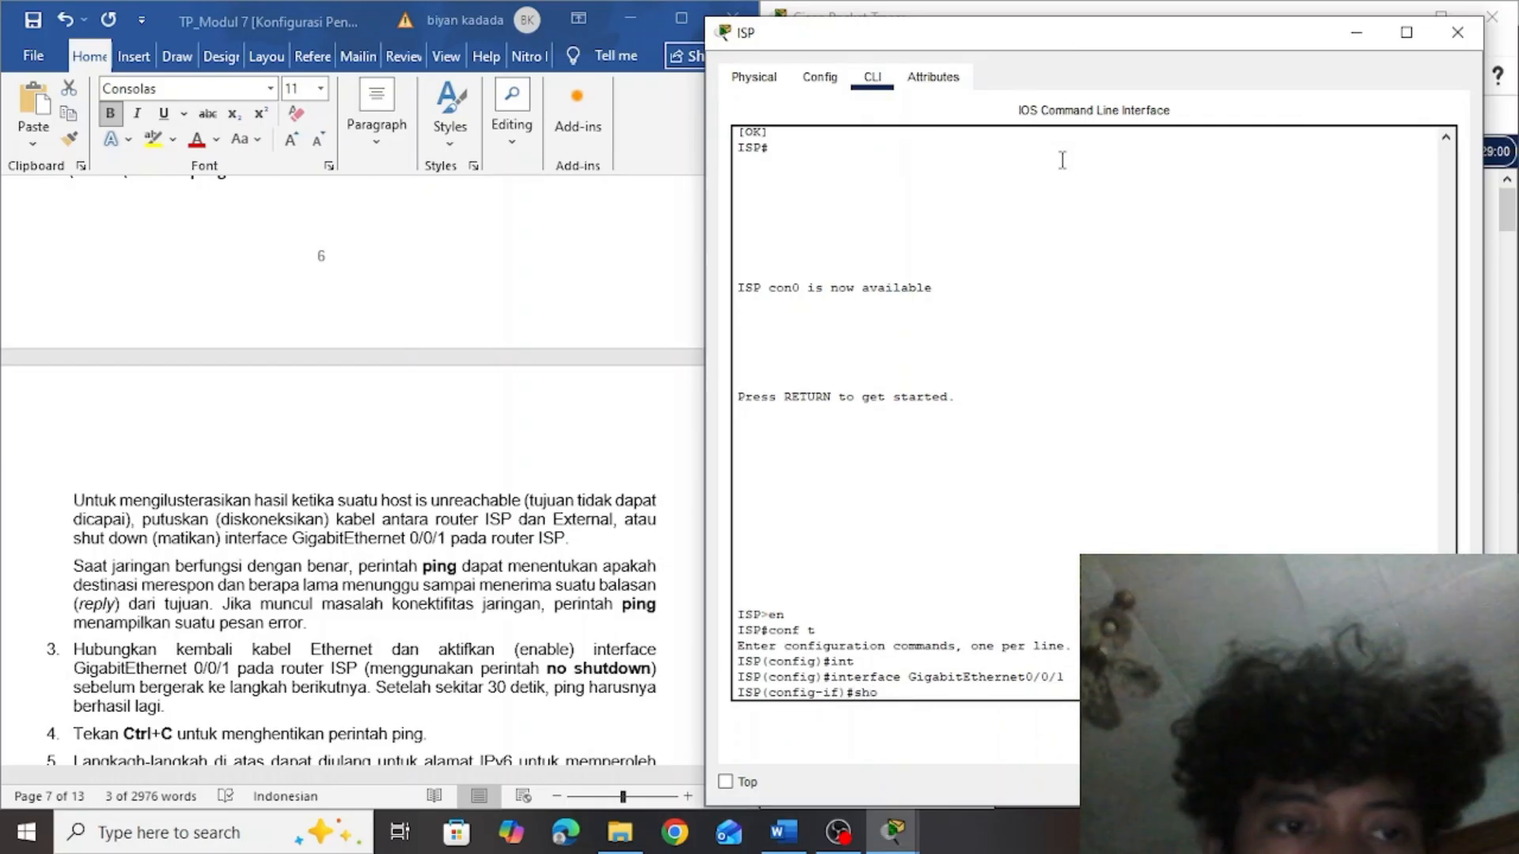
key(BackSpace)
text(ut)
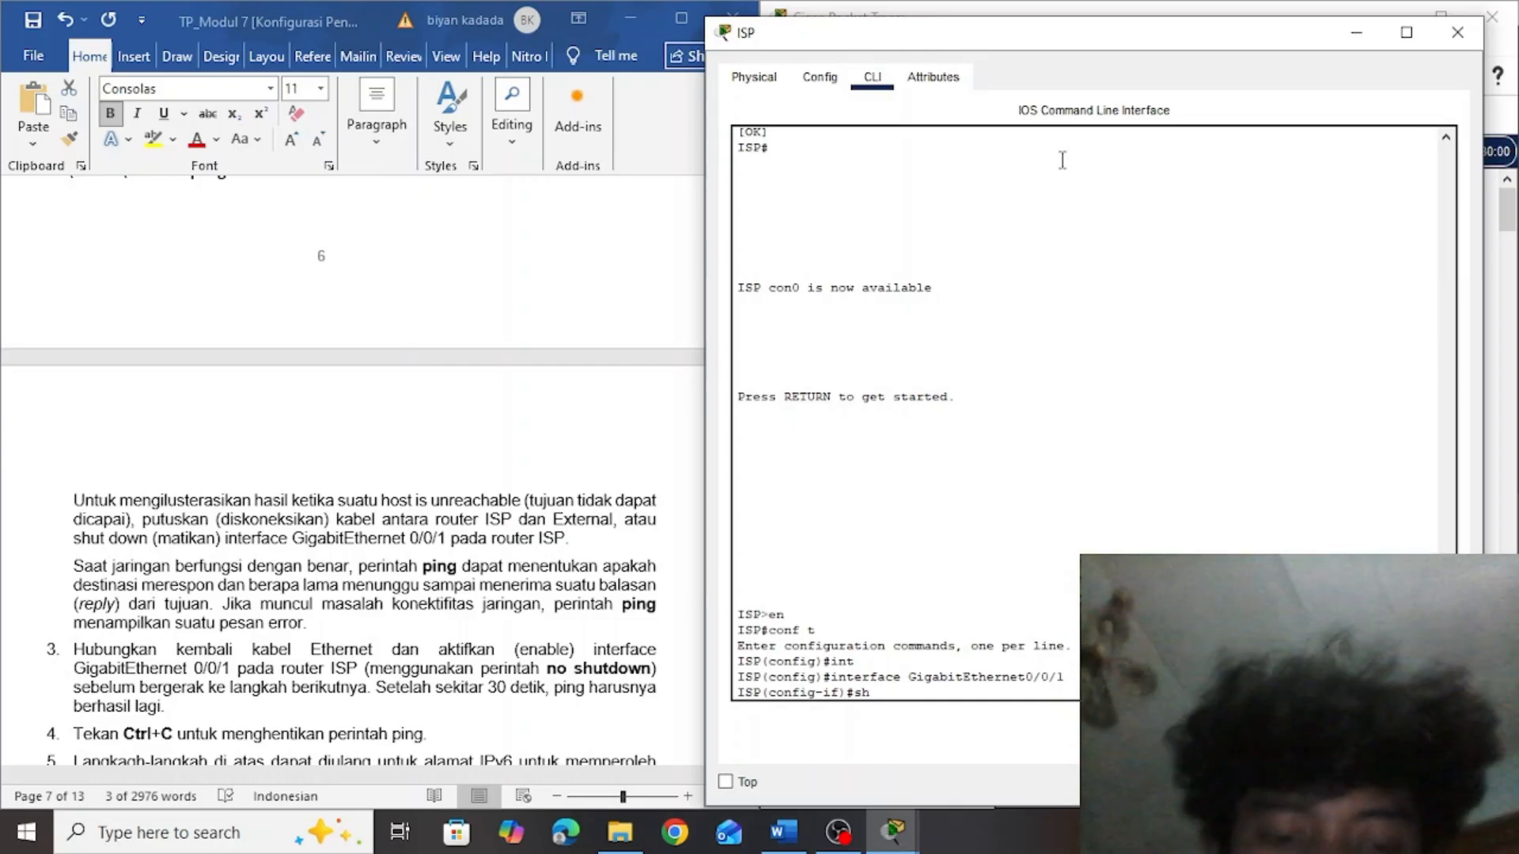
text(down)
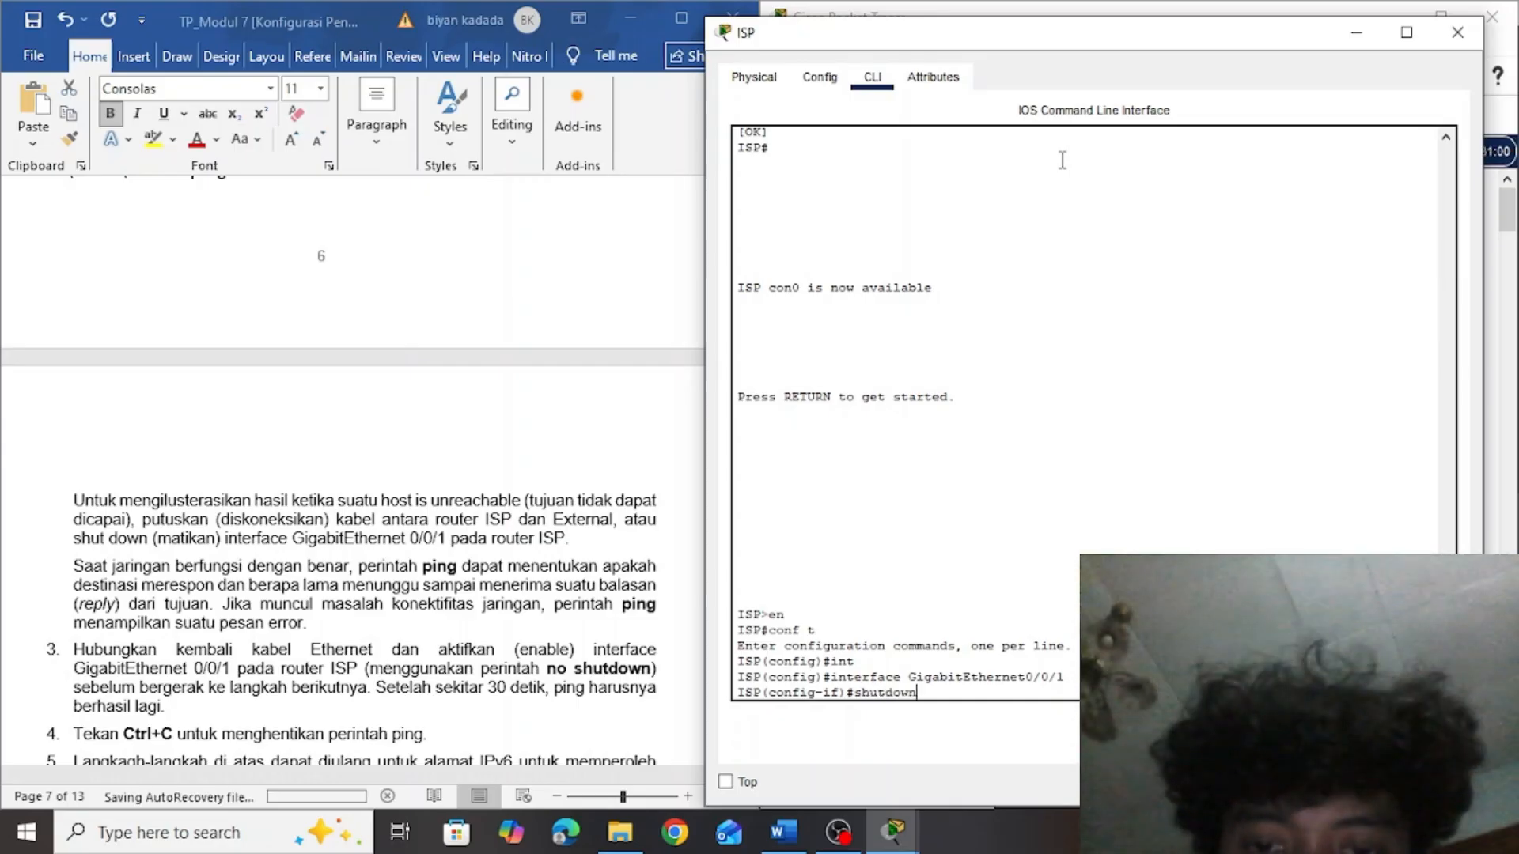
key(Return)
key(Return)
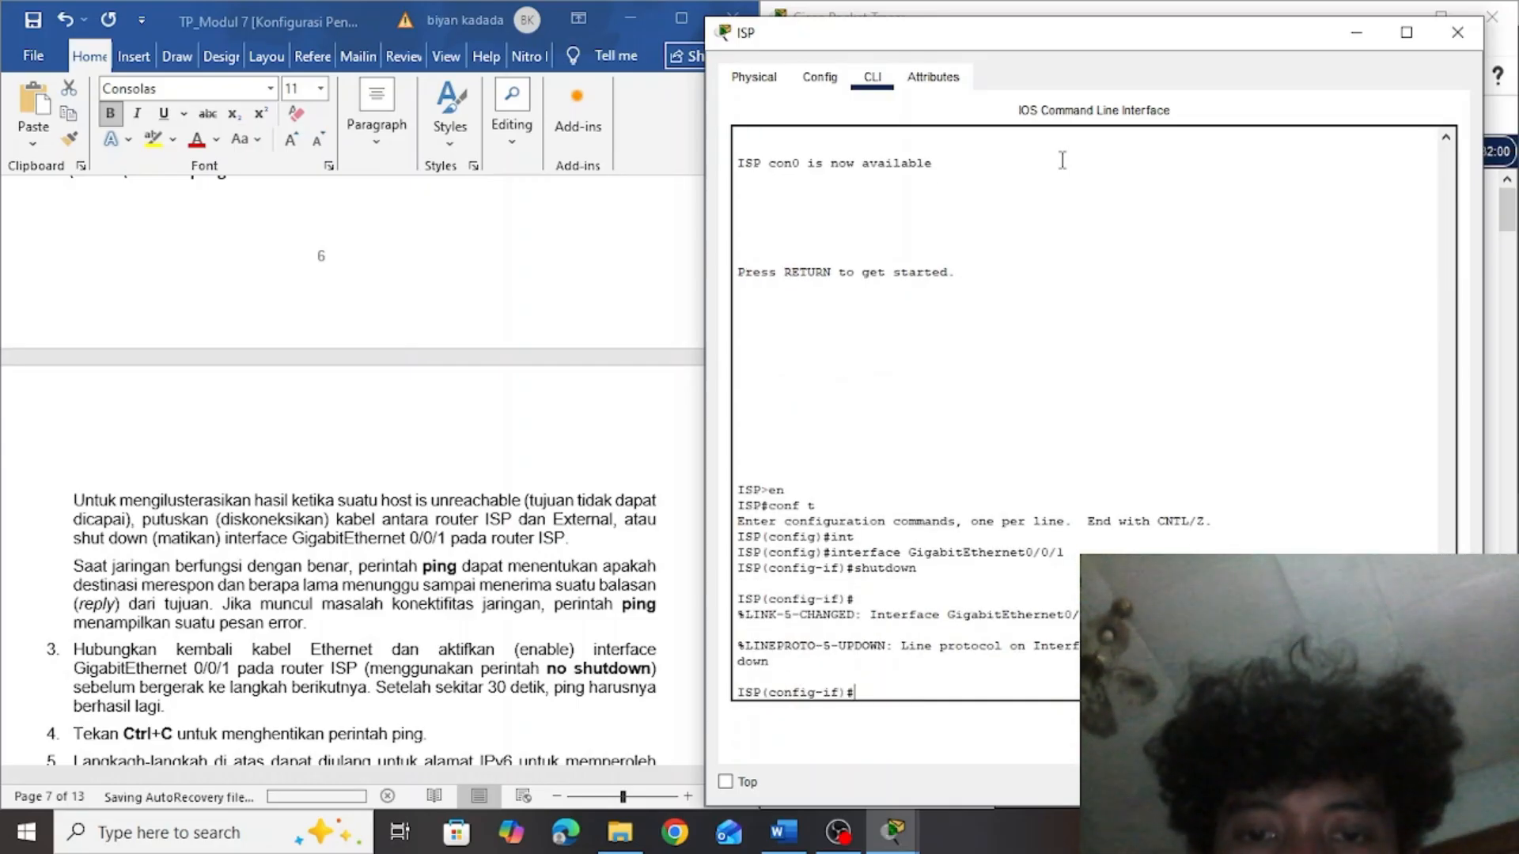
Switch to PC-A's Command Prompt to examine the continuous ping replies while the ISP interface is shut down, and consult the lab document
key(alt+Tab)
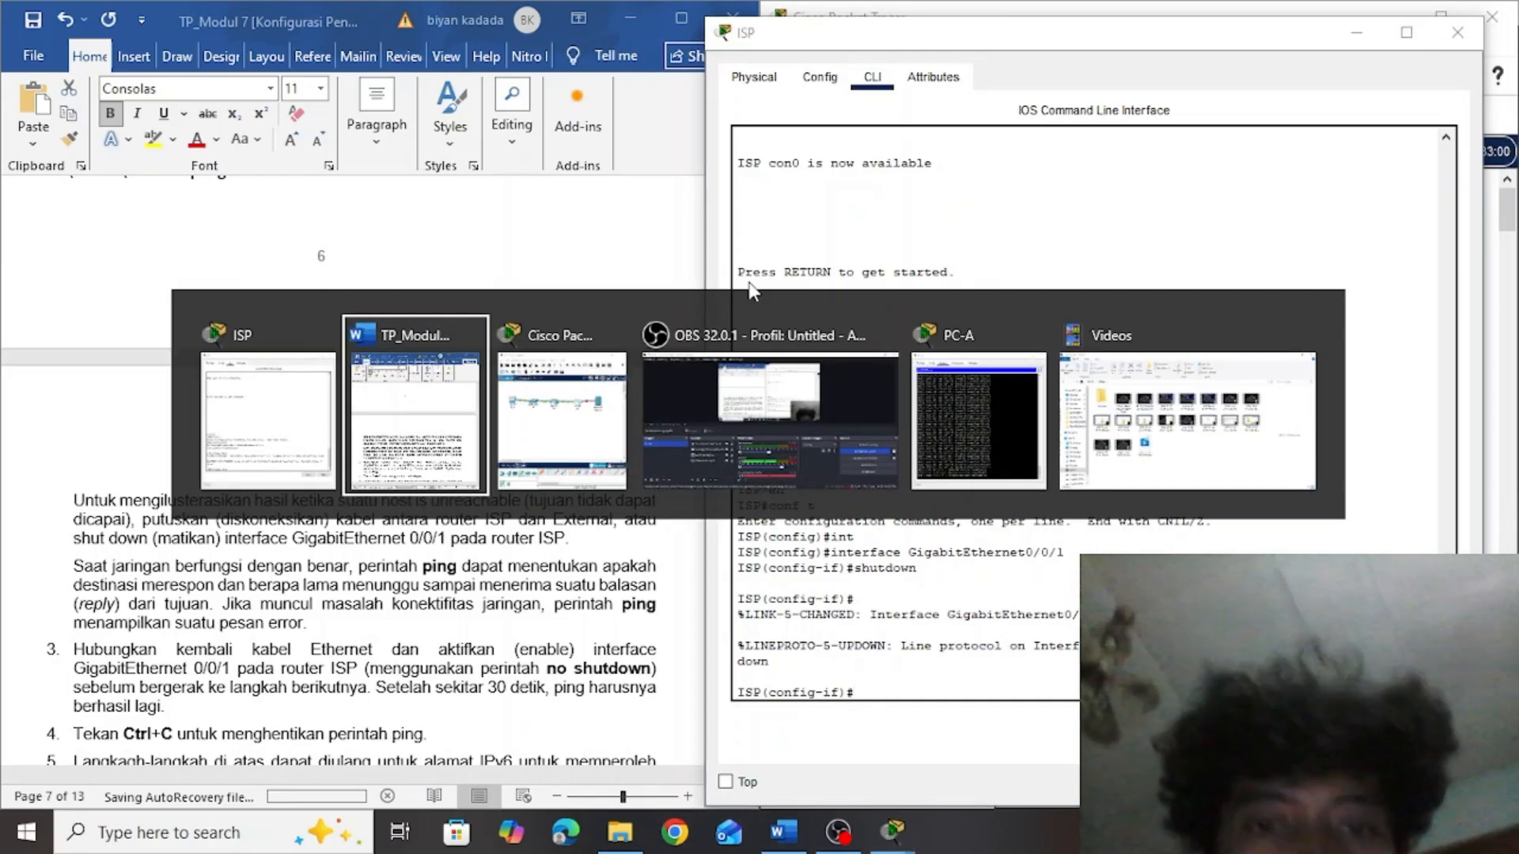
key(alt+Tab)
key(alt+Tab)
key(alt+Tab)
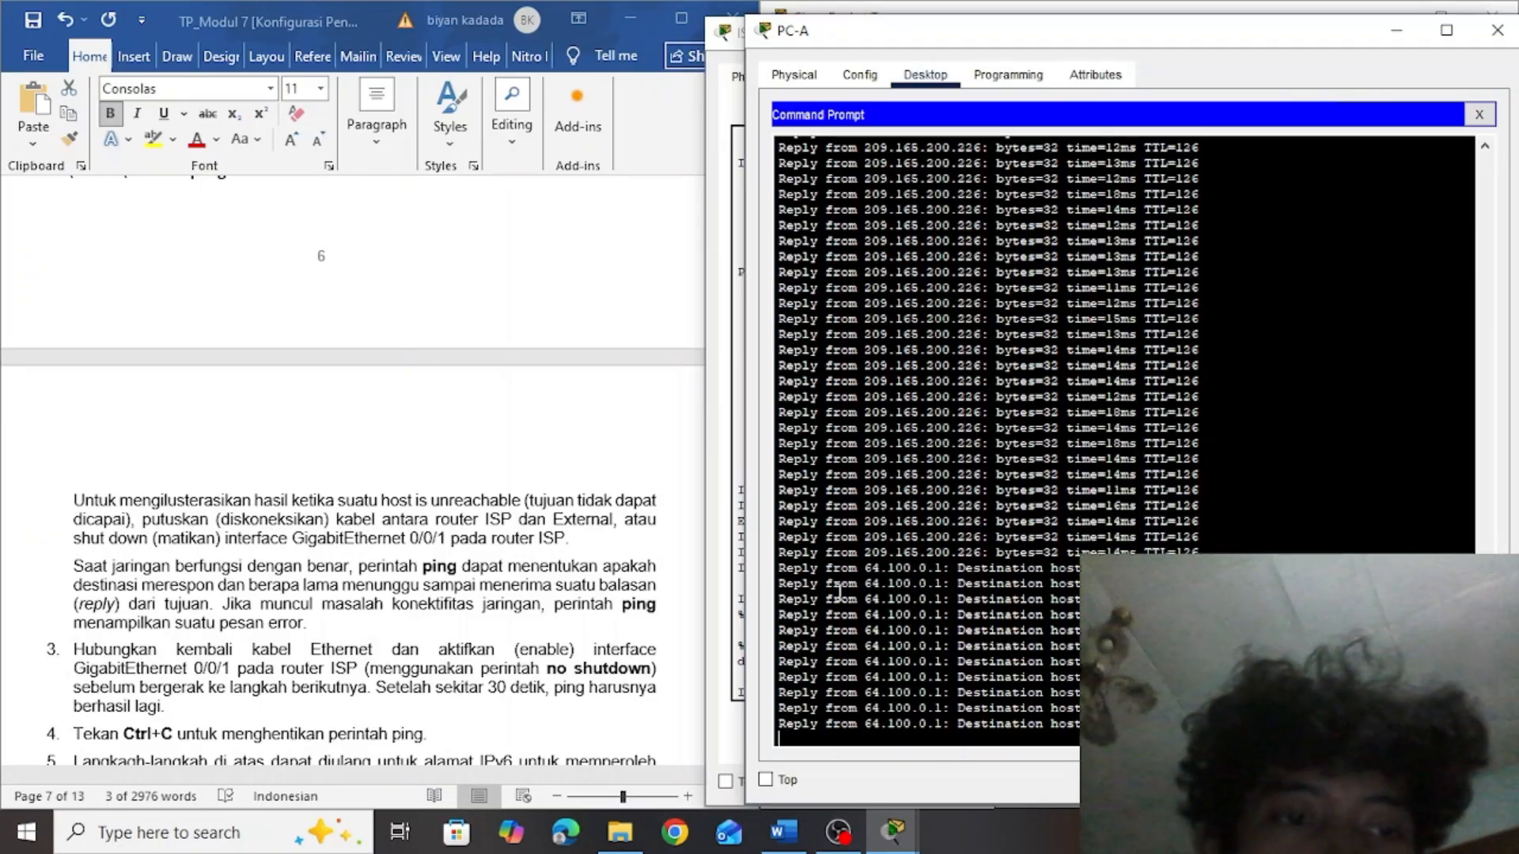
click(573, 581)
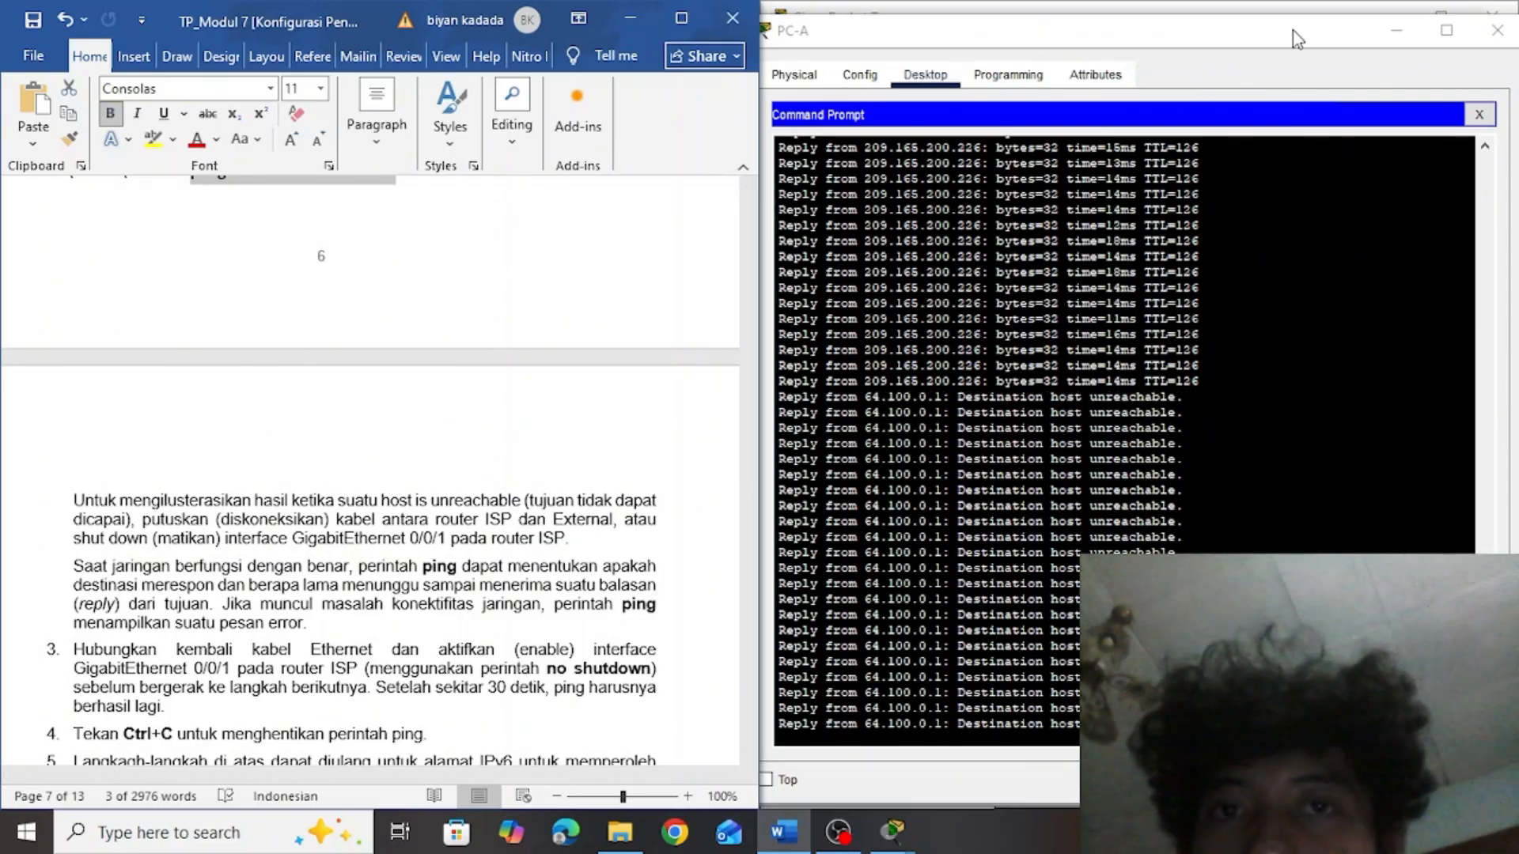
Re-enable the ISP router's GigabitEthernet0/0/1 interface with the no sh command
click(1386, 33)
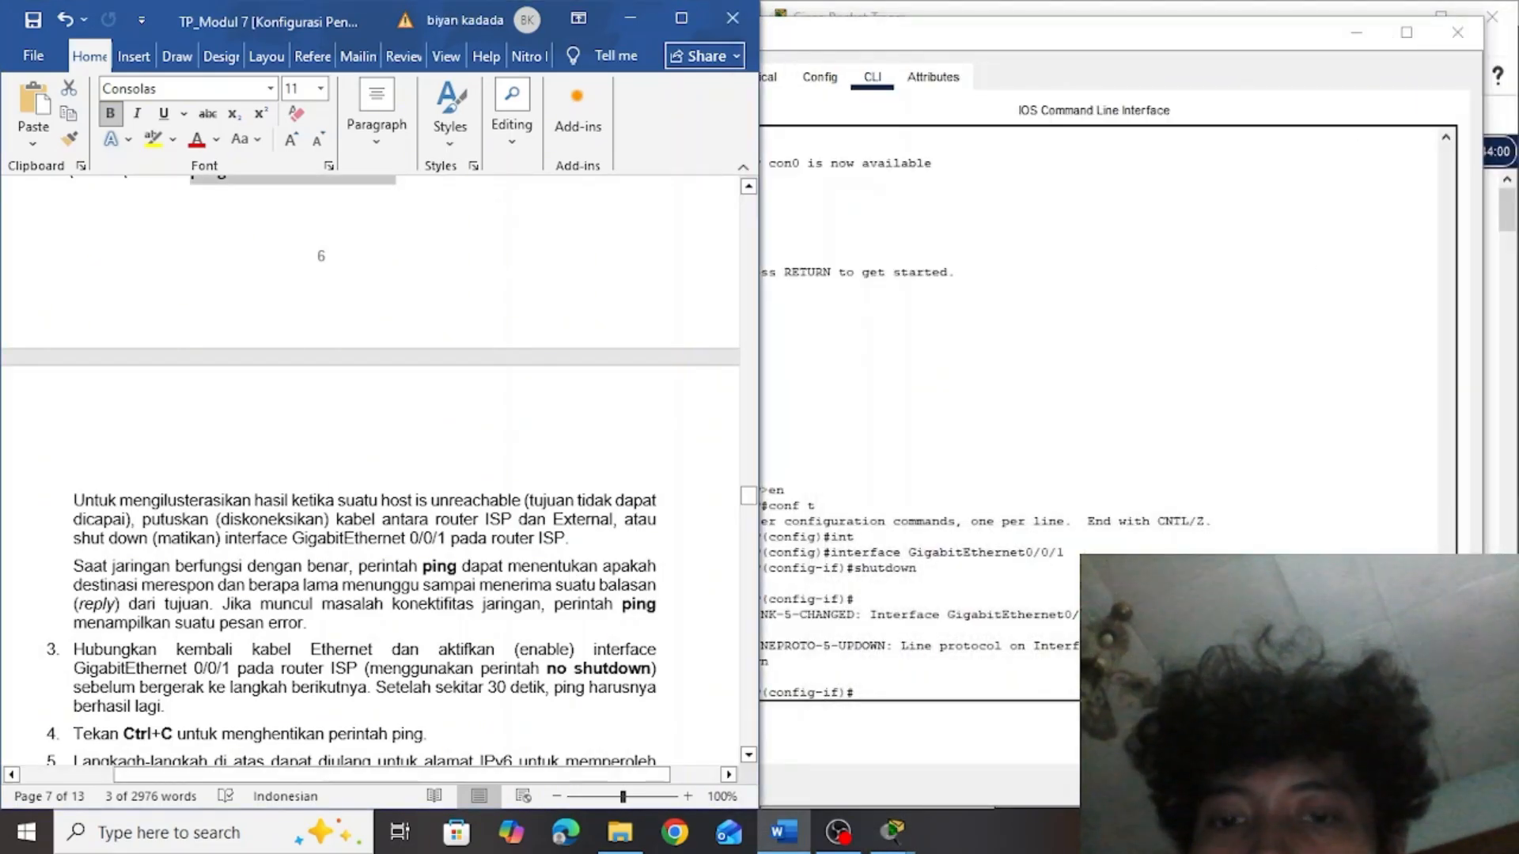
click(1017, 691)
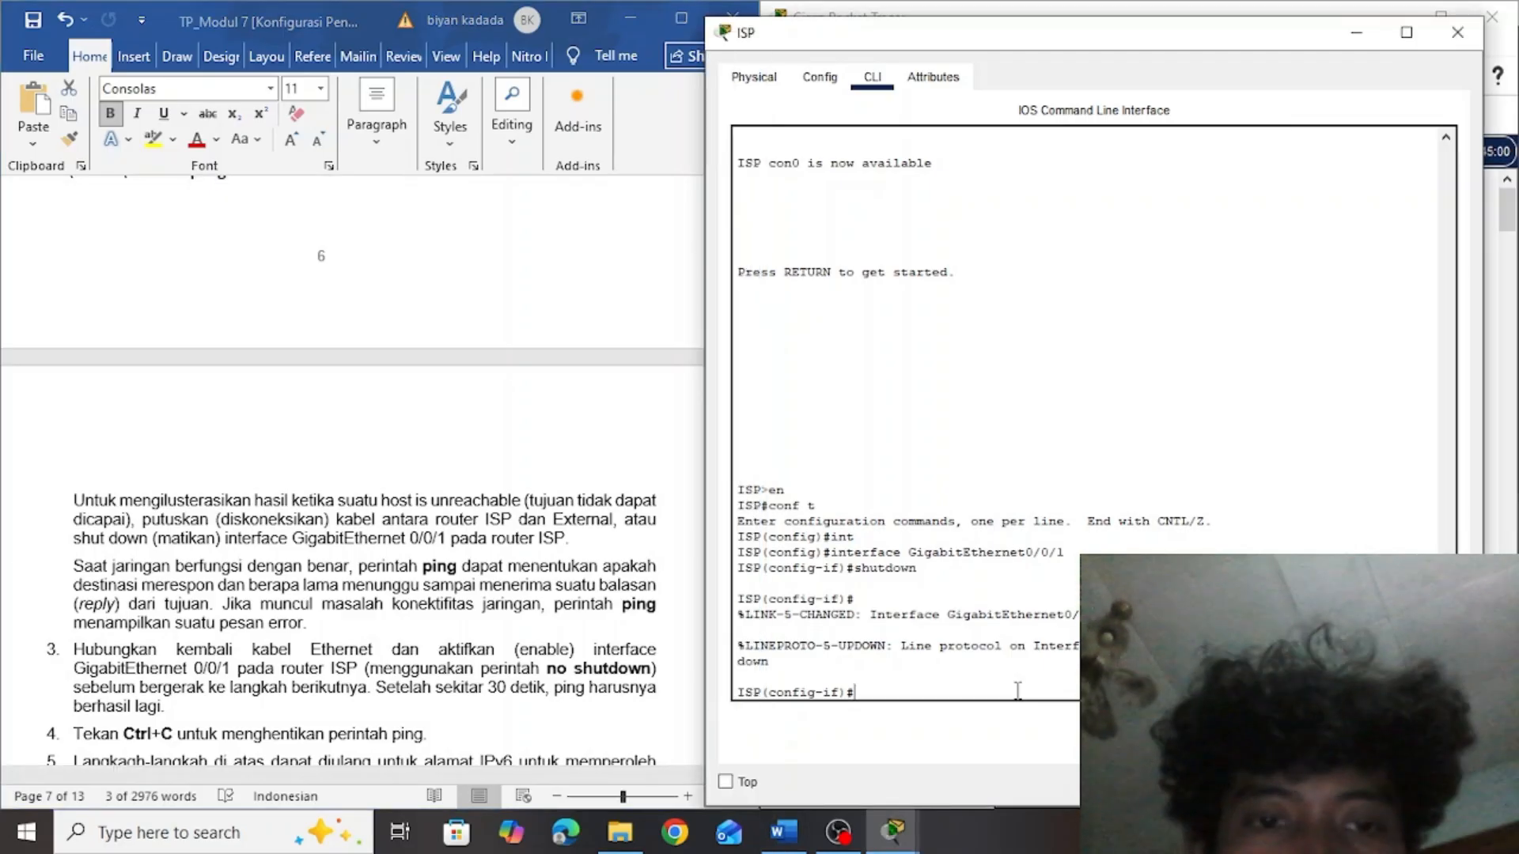
text(no)
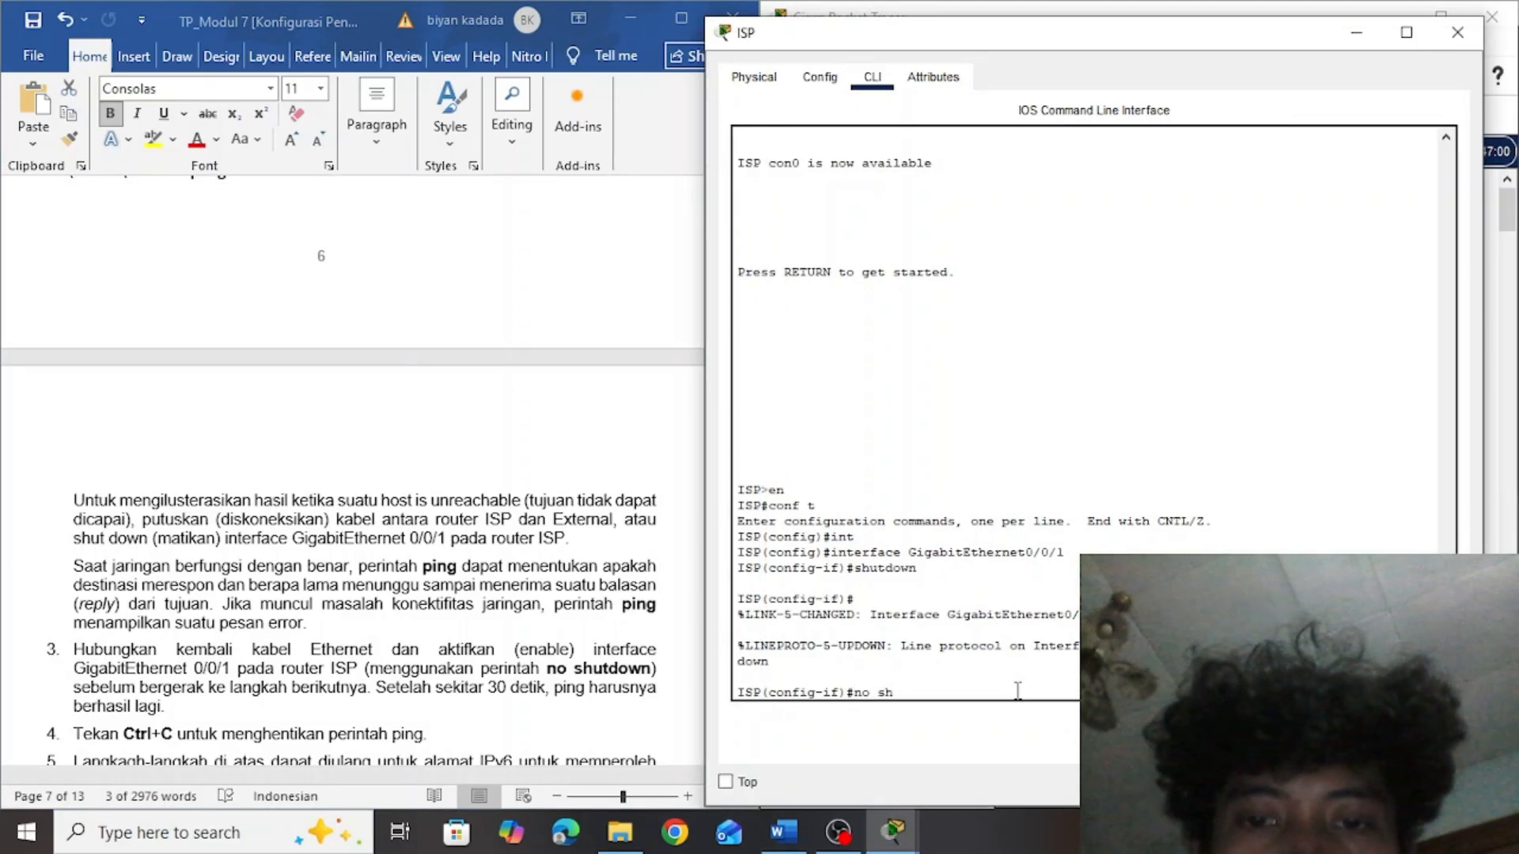
text( sh)
key(Return)
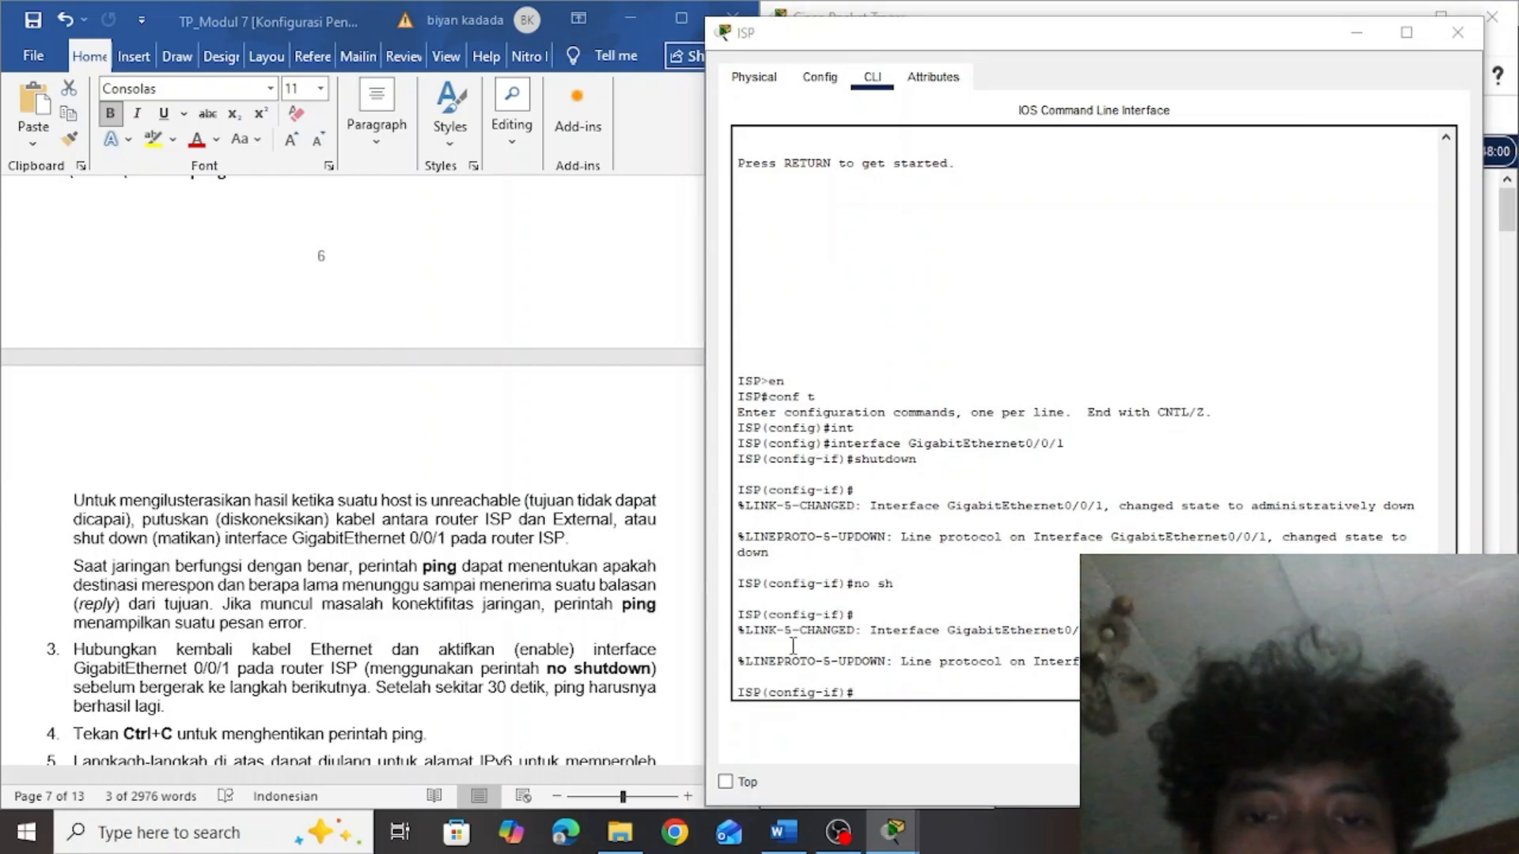
Return to PC-A's Command Prompt, stop the continuous ping to 209.165.200.226, and review its earlier output
key(alt+Tab)
key(Tab)
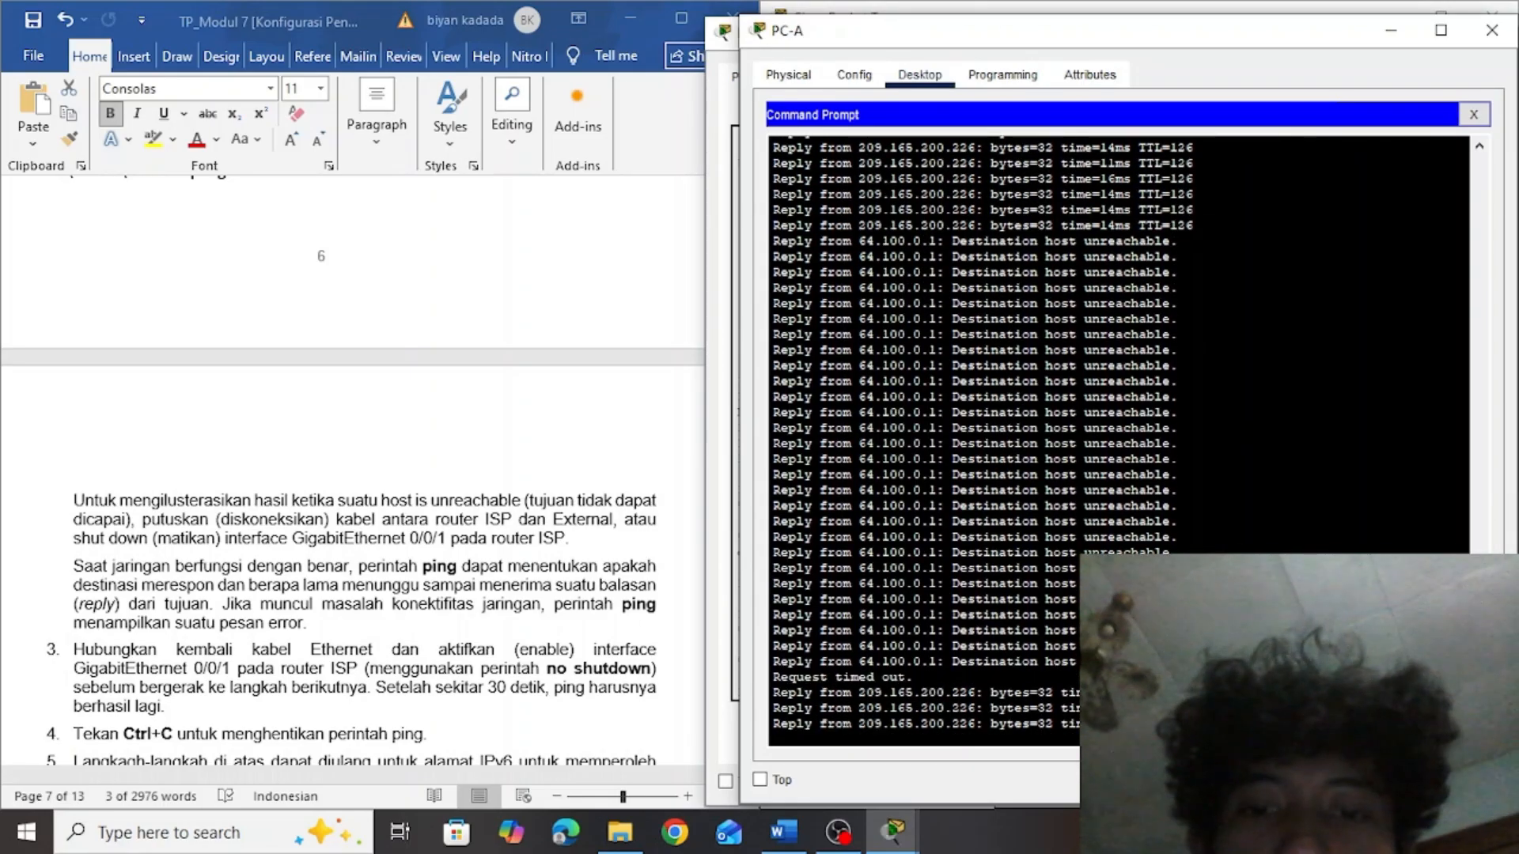
click(517, 441)
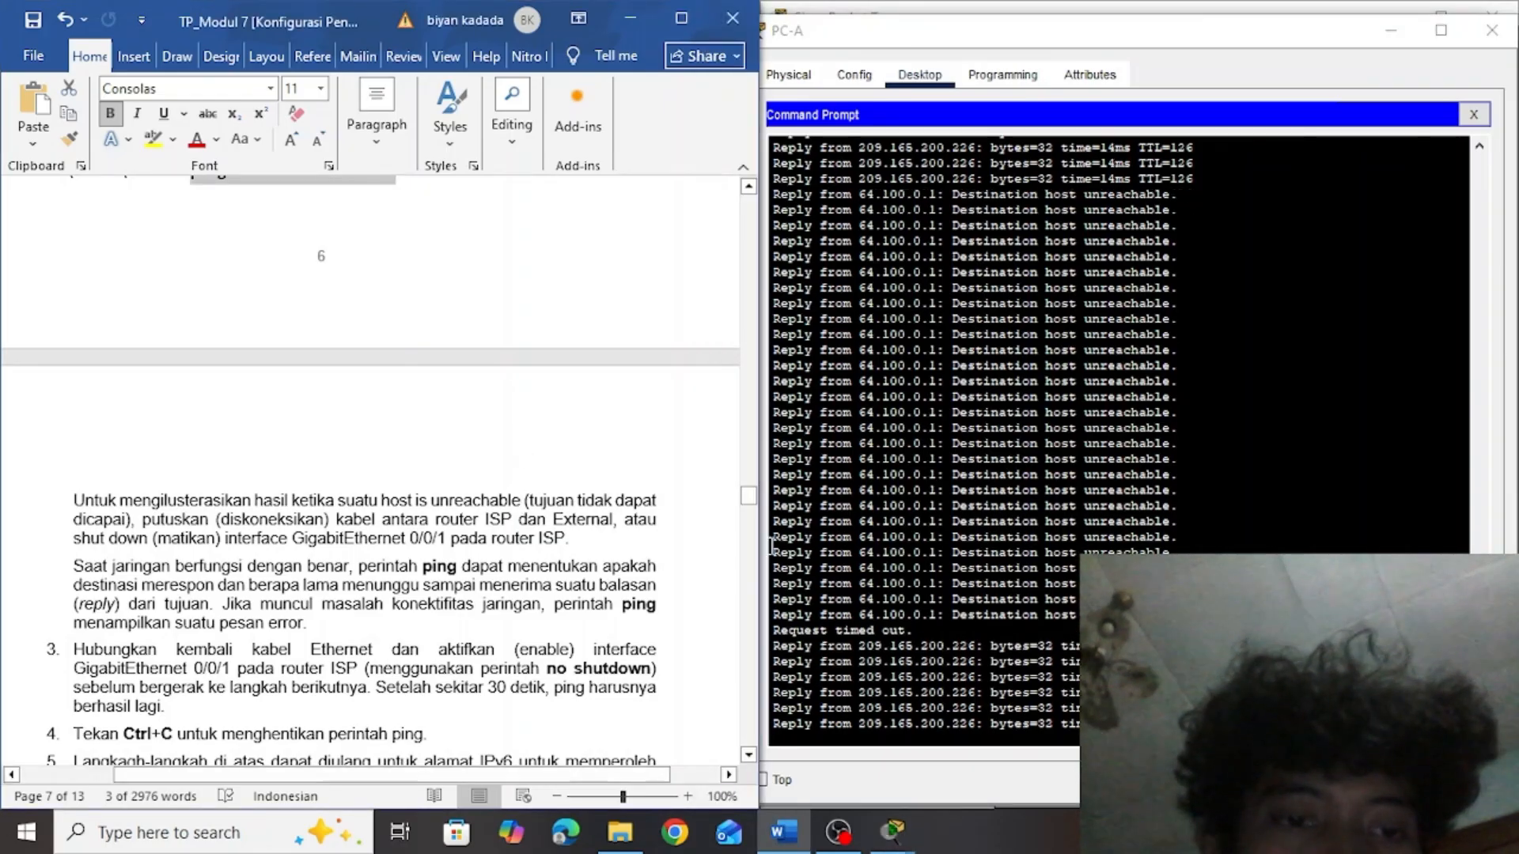
click(1048, 647)
key(ctrl+c)
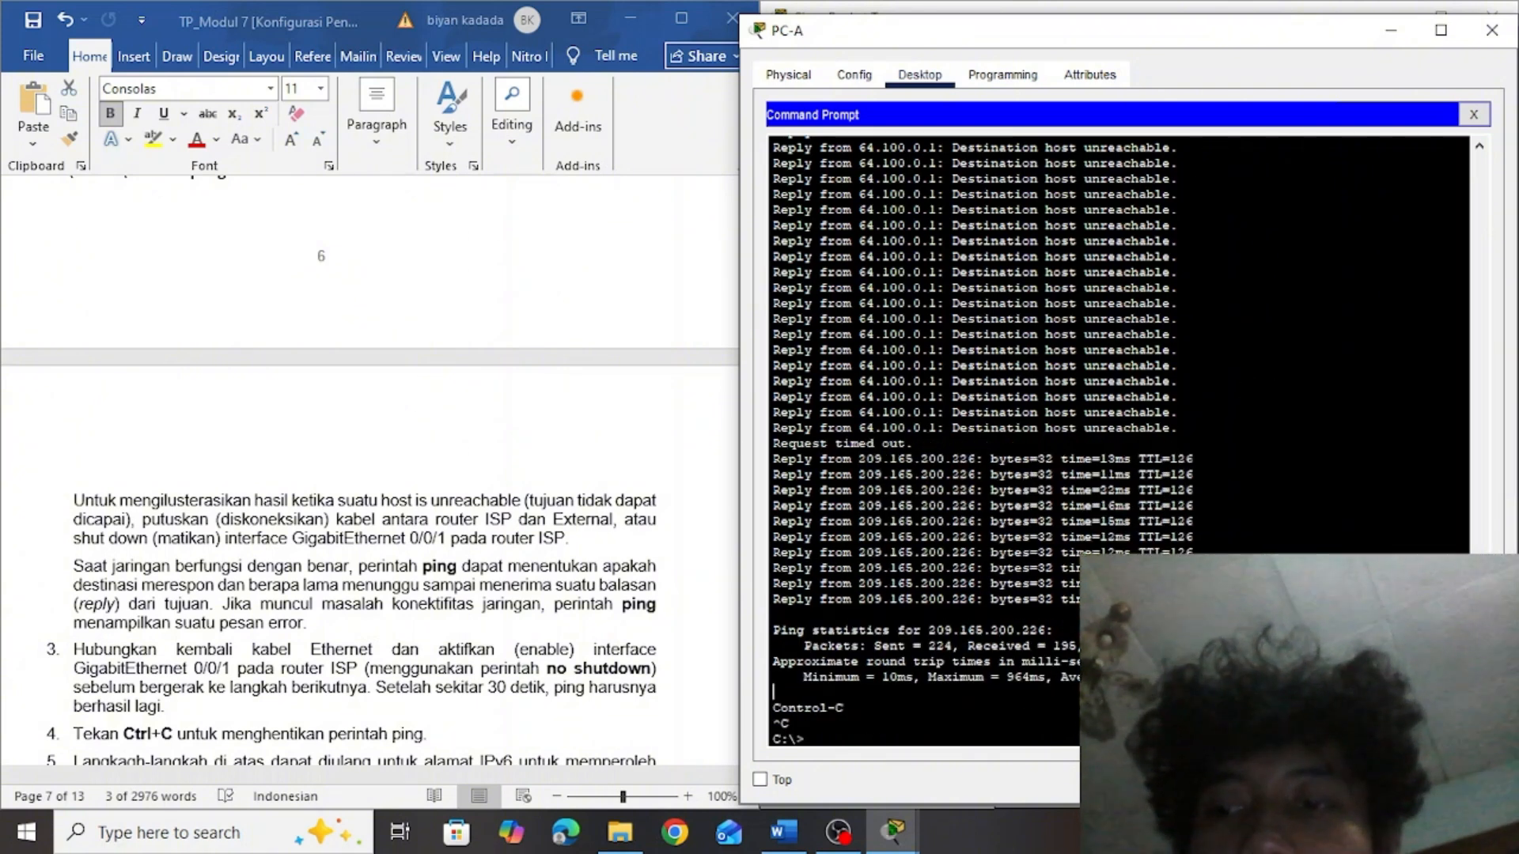
scroll(949, 395, up, 10)
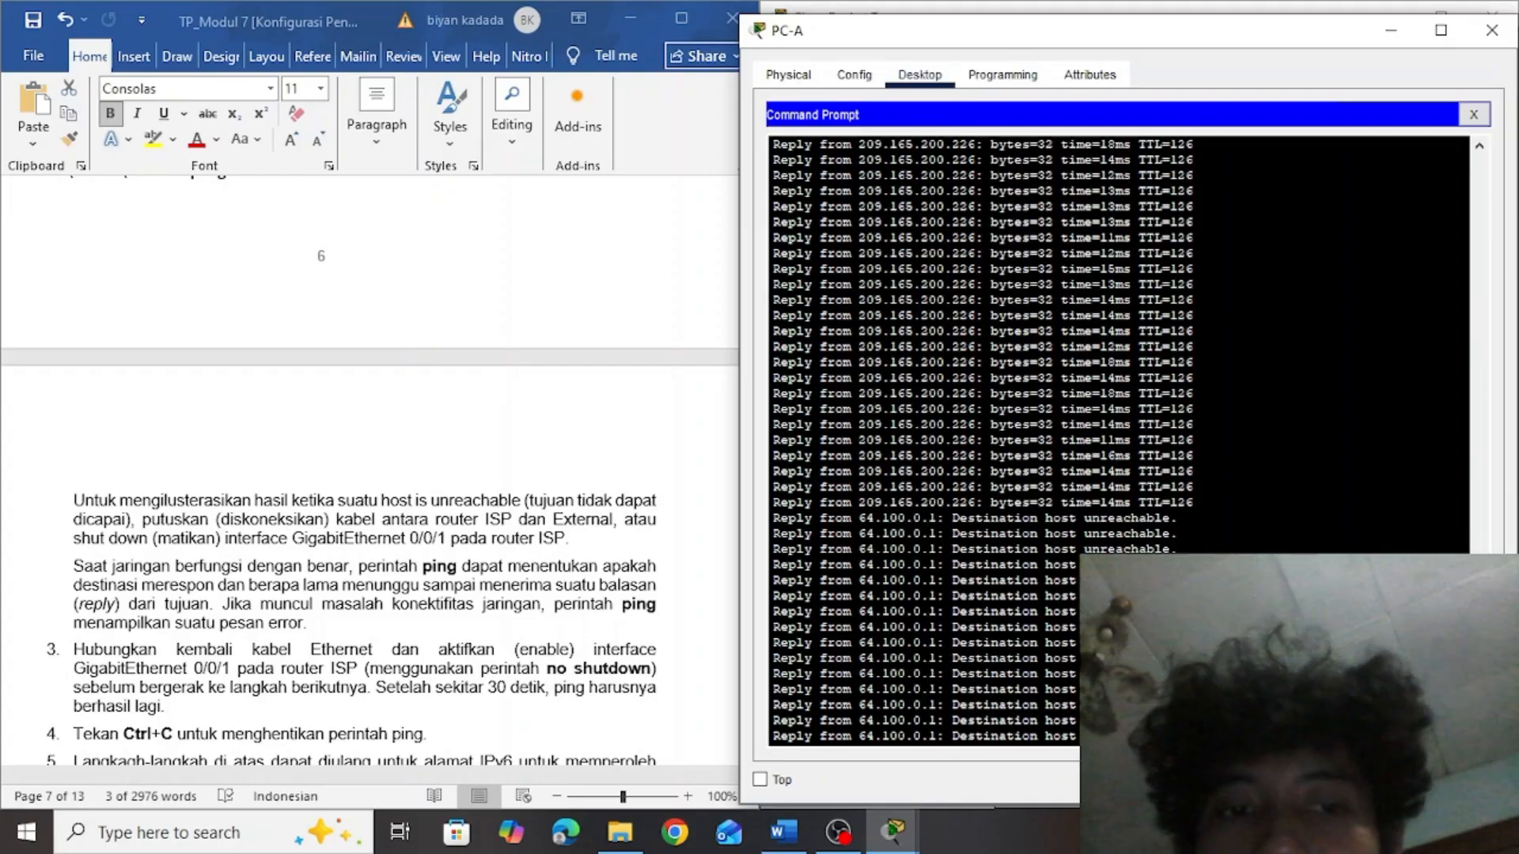
Read lab document items 3 to 6 and the start of Langkah 3, checking the instructions against the PC-A and ISP output
click(585, 513)
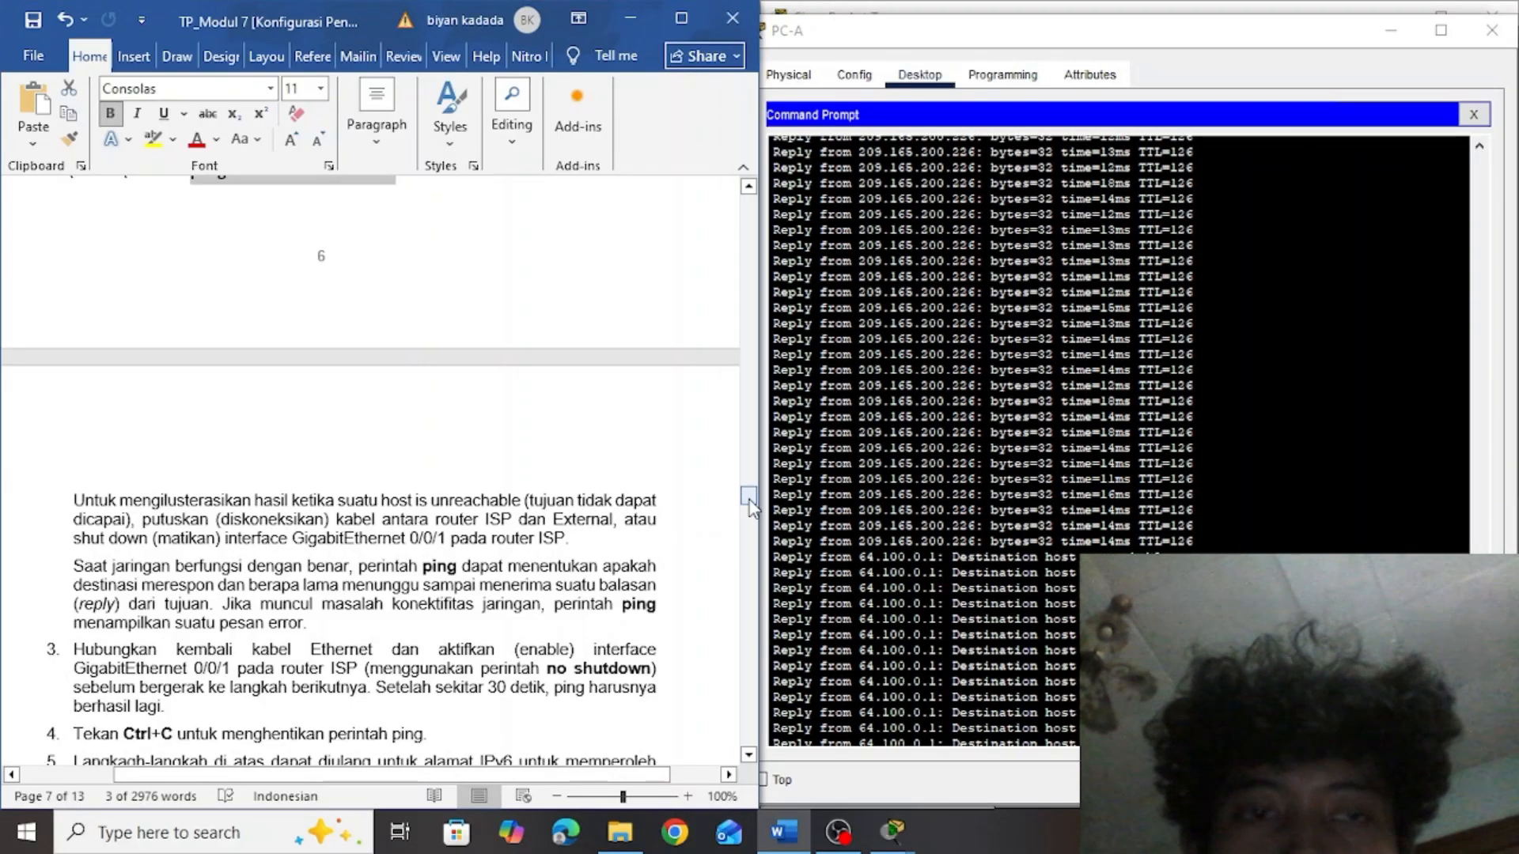
mouse_move(749, 508)
mouse_down()
mouse_move(751, 493)
mouse_move(751, 507)
mouse_up()
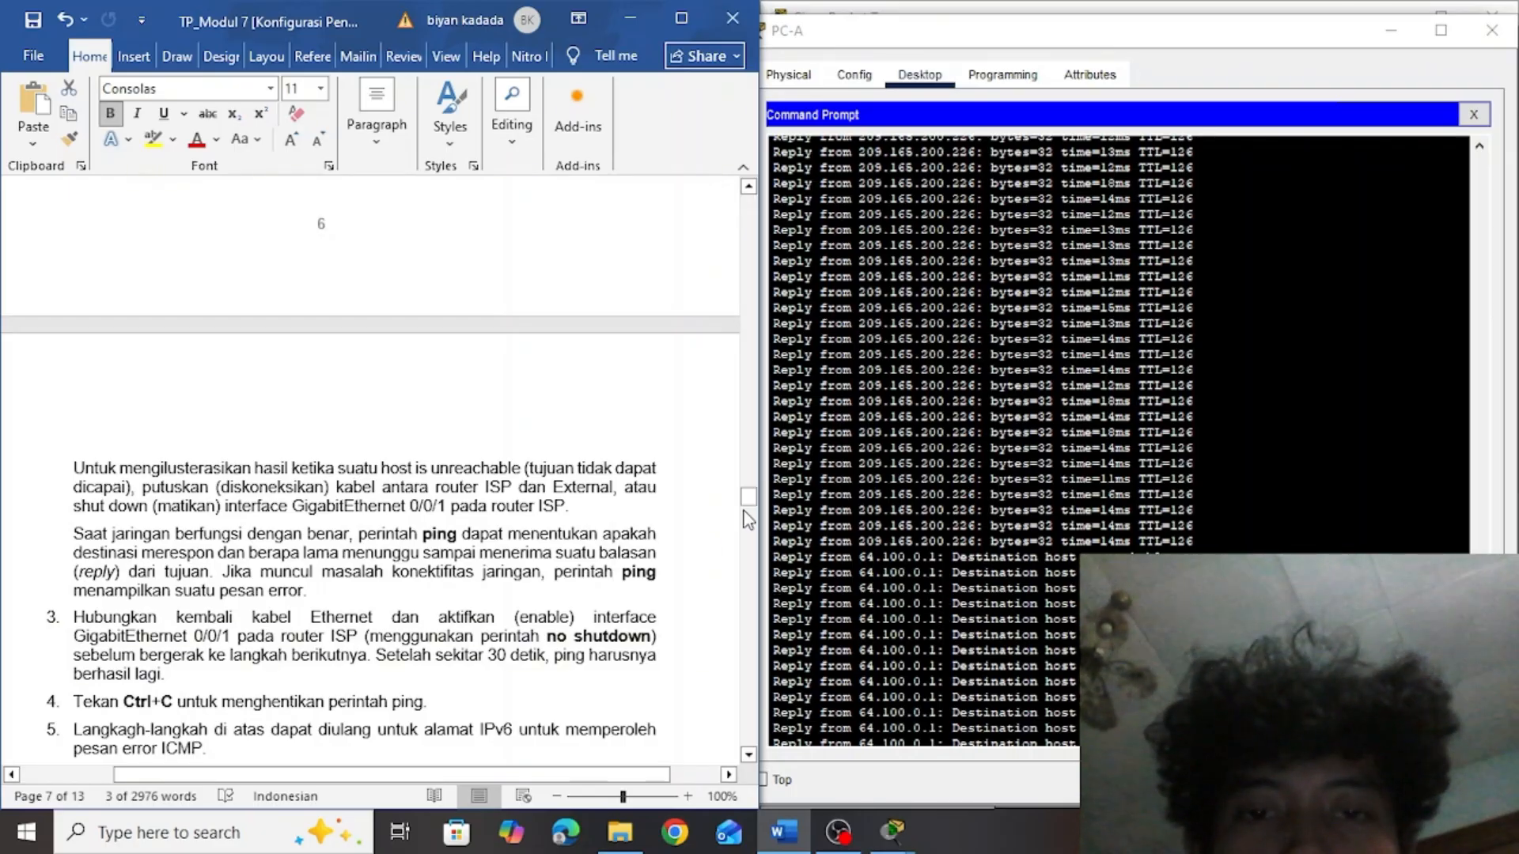
drag(749, 507, 751, 518)
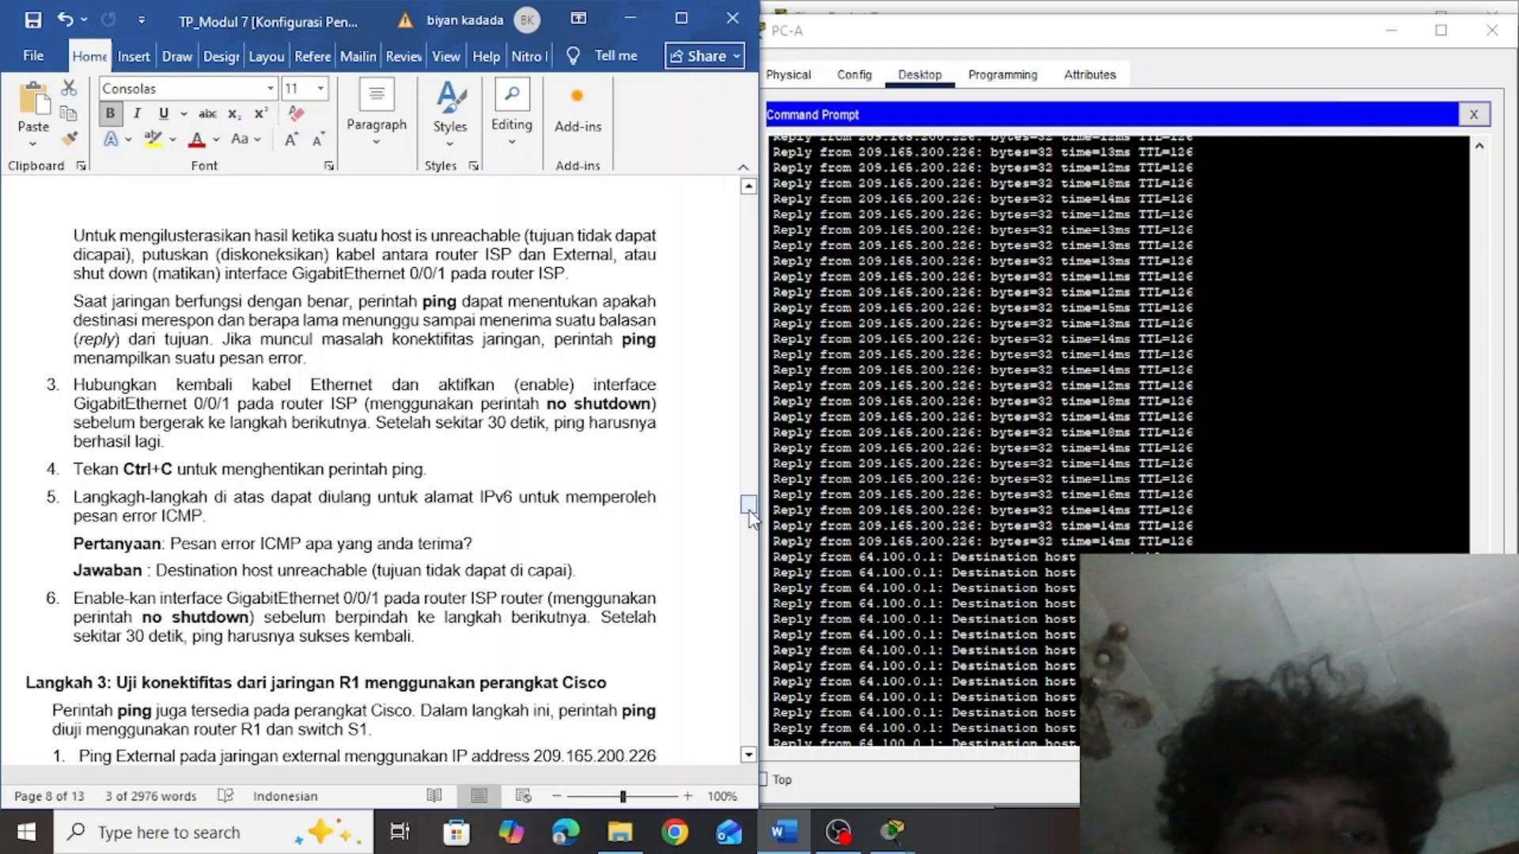
click(1107, 522)
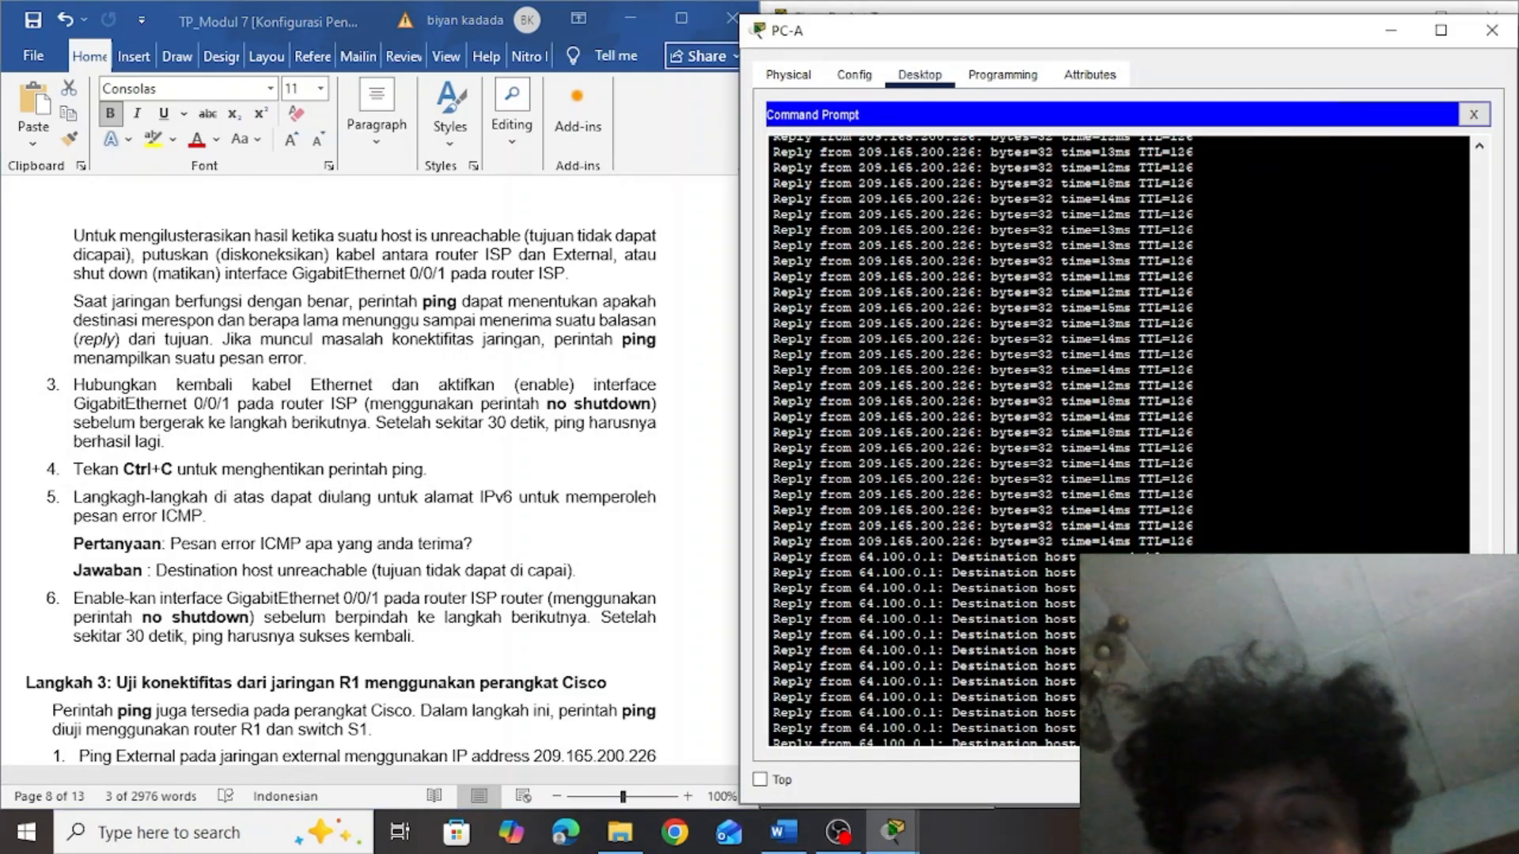
click(730, 518)
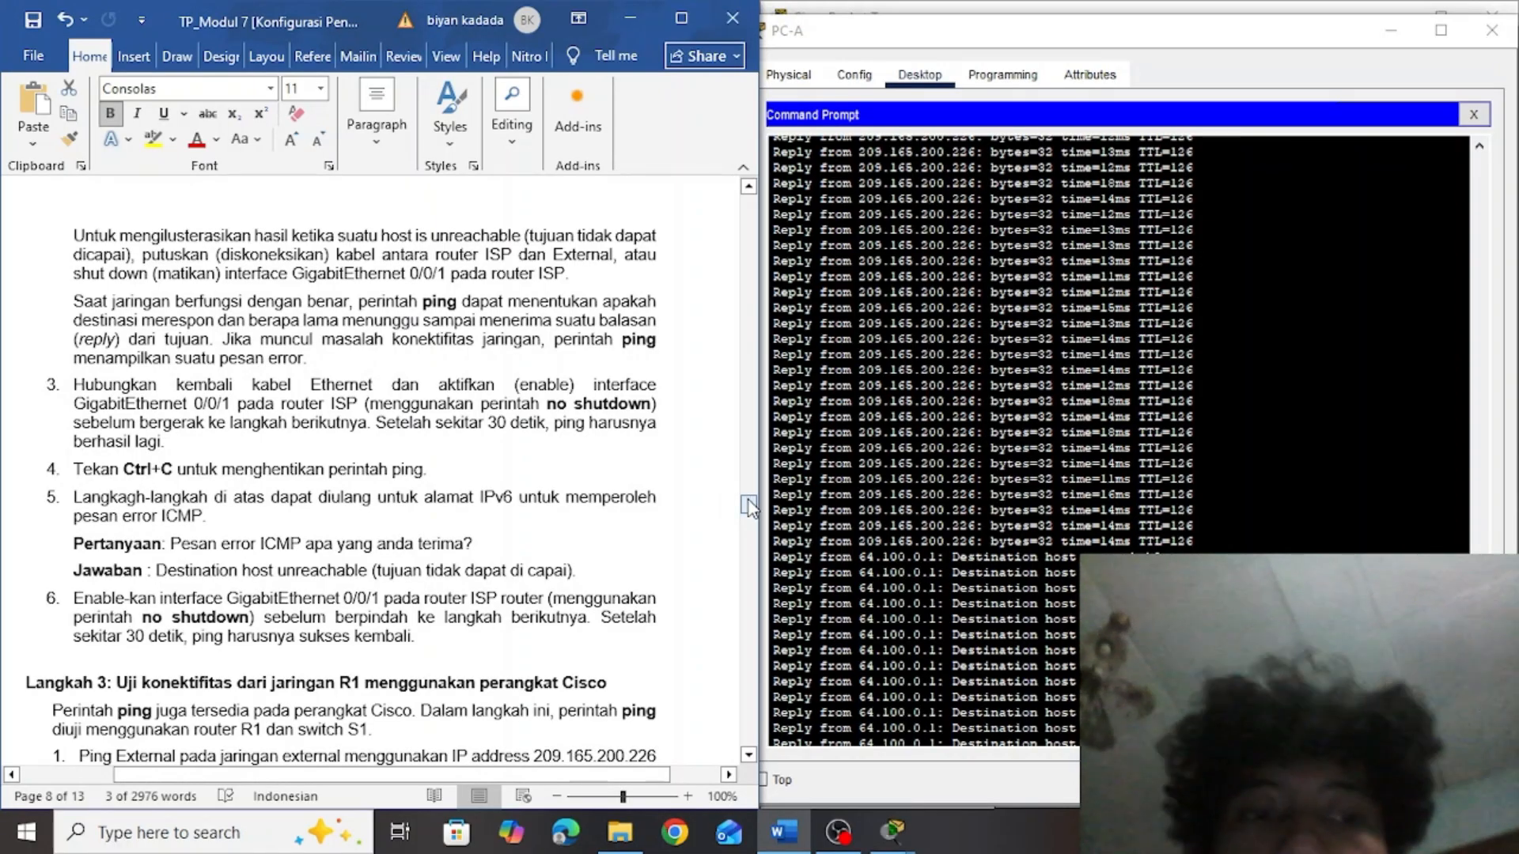
drag(749, 504, 749, 507)
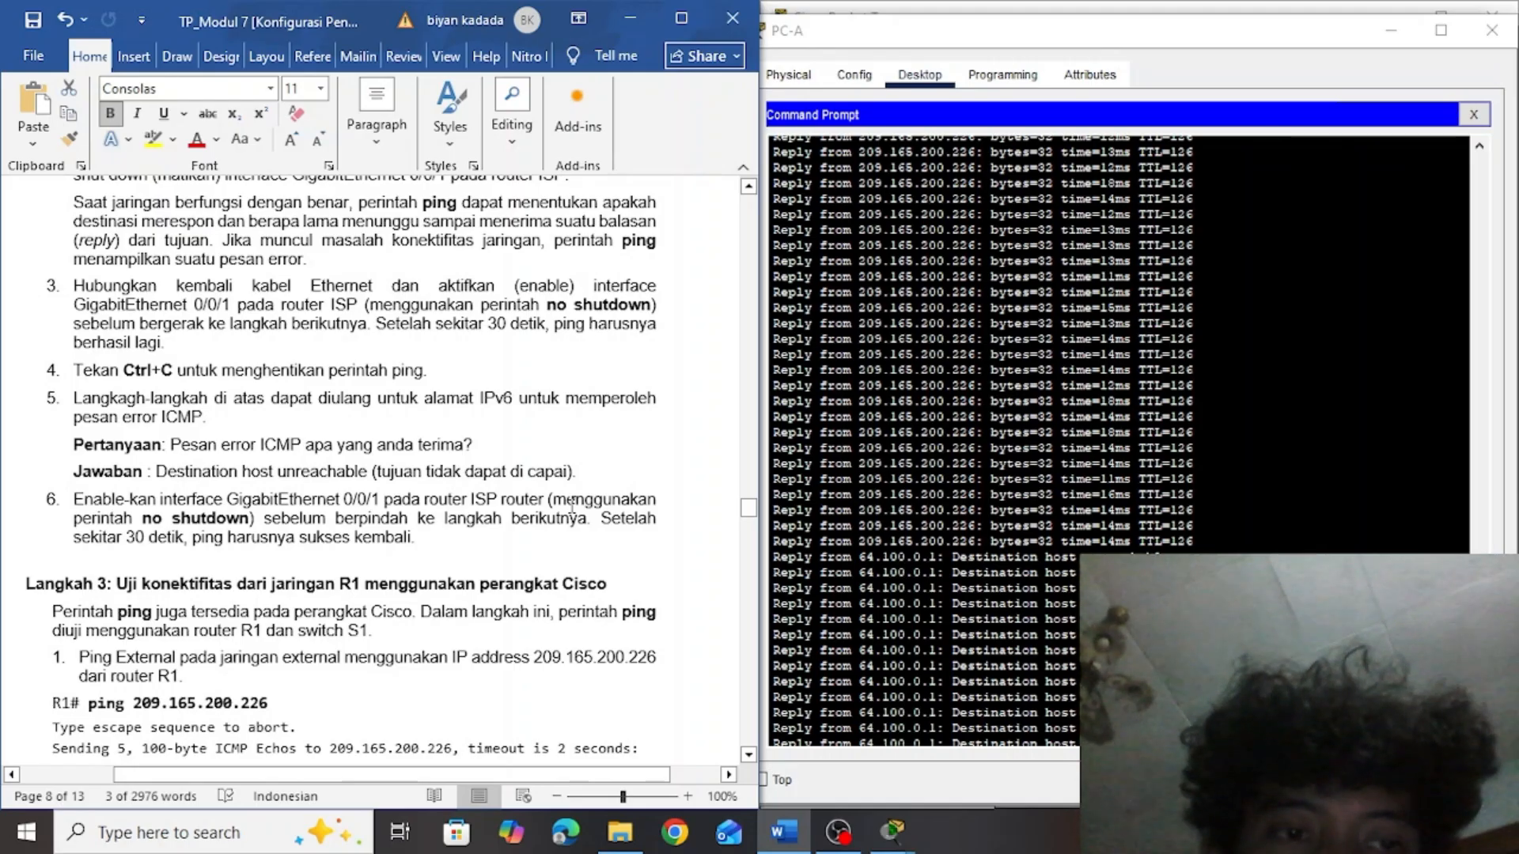
click(420, 530)
key(alt+Tab)
key(Tab)
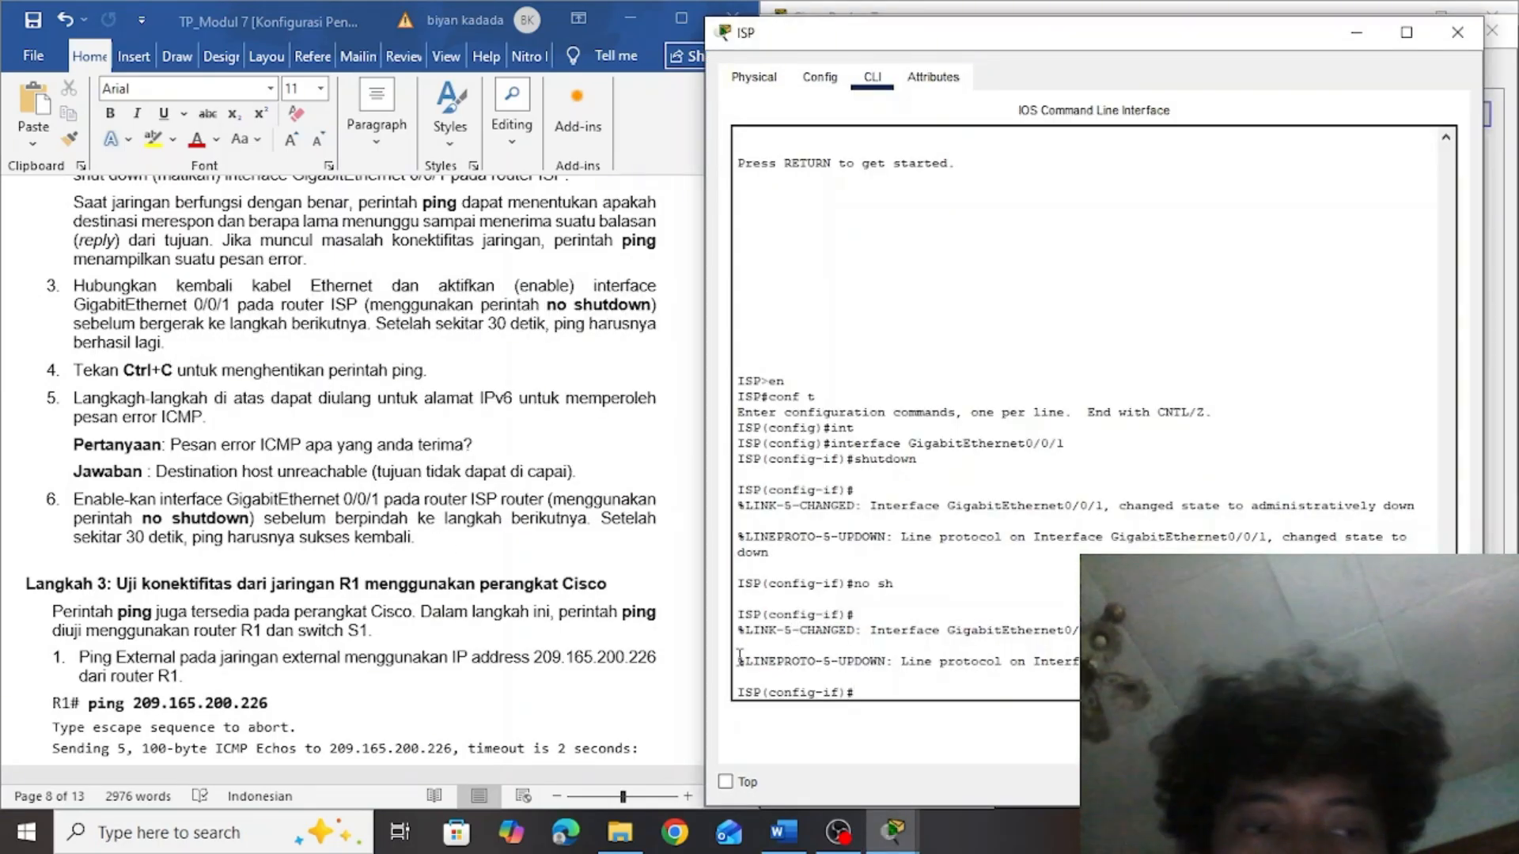
click(566, 563)
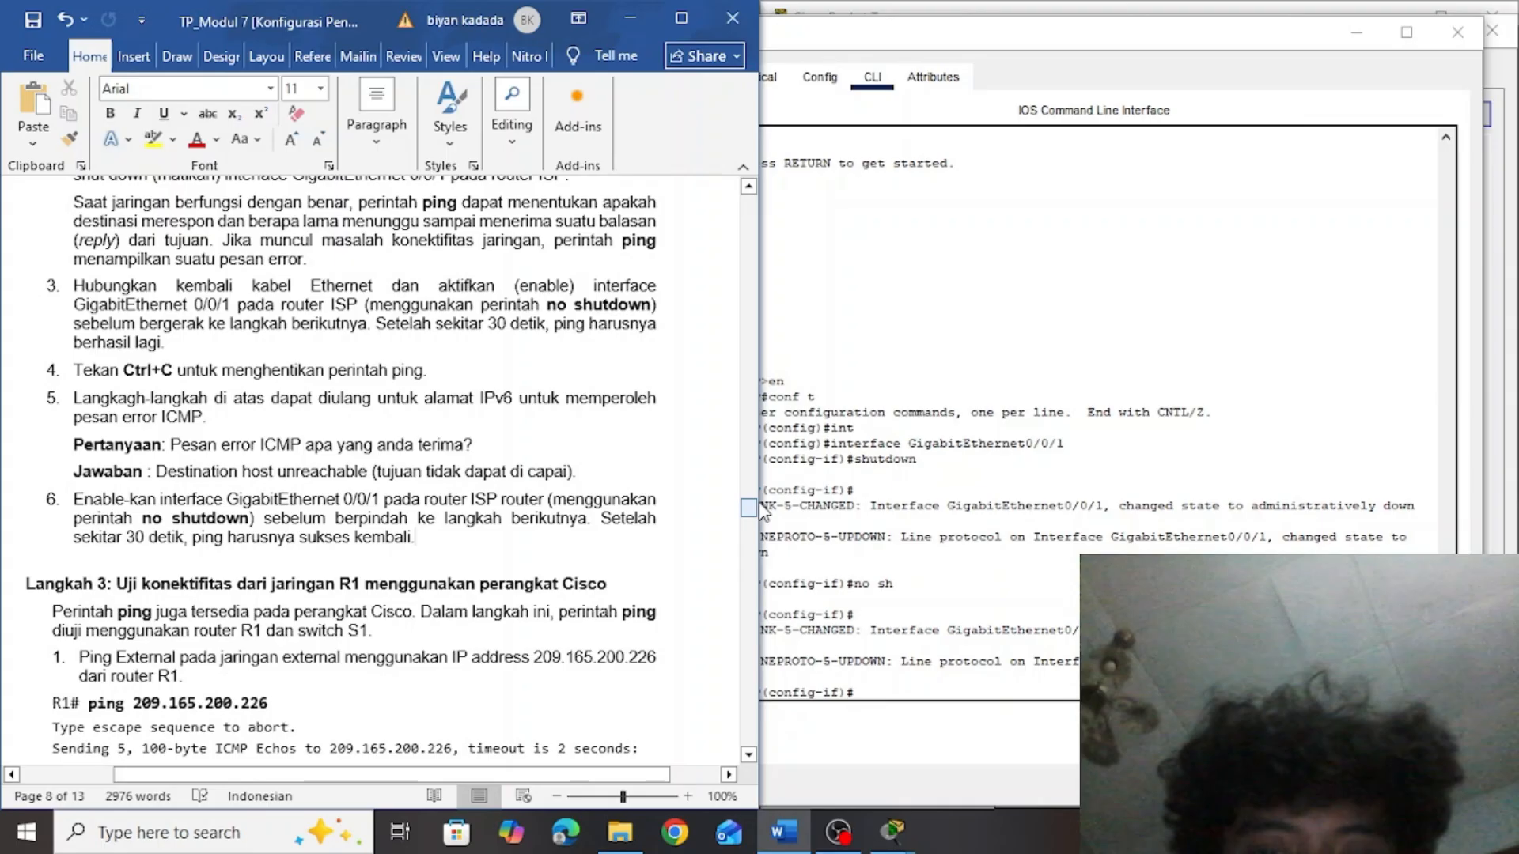
drag(748, 507, 750, 524)
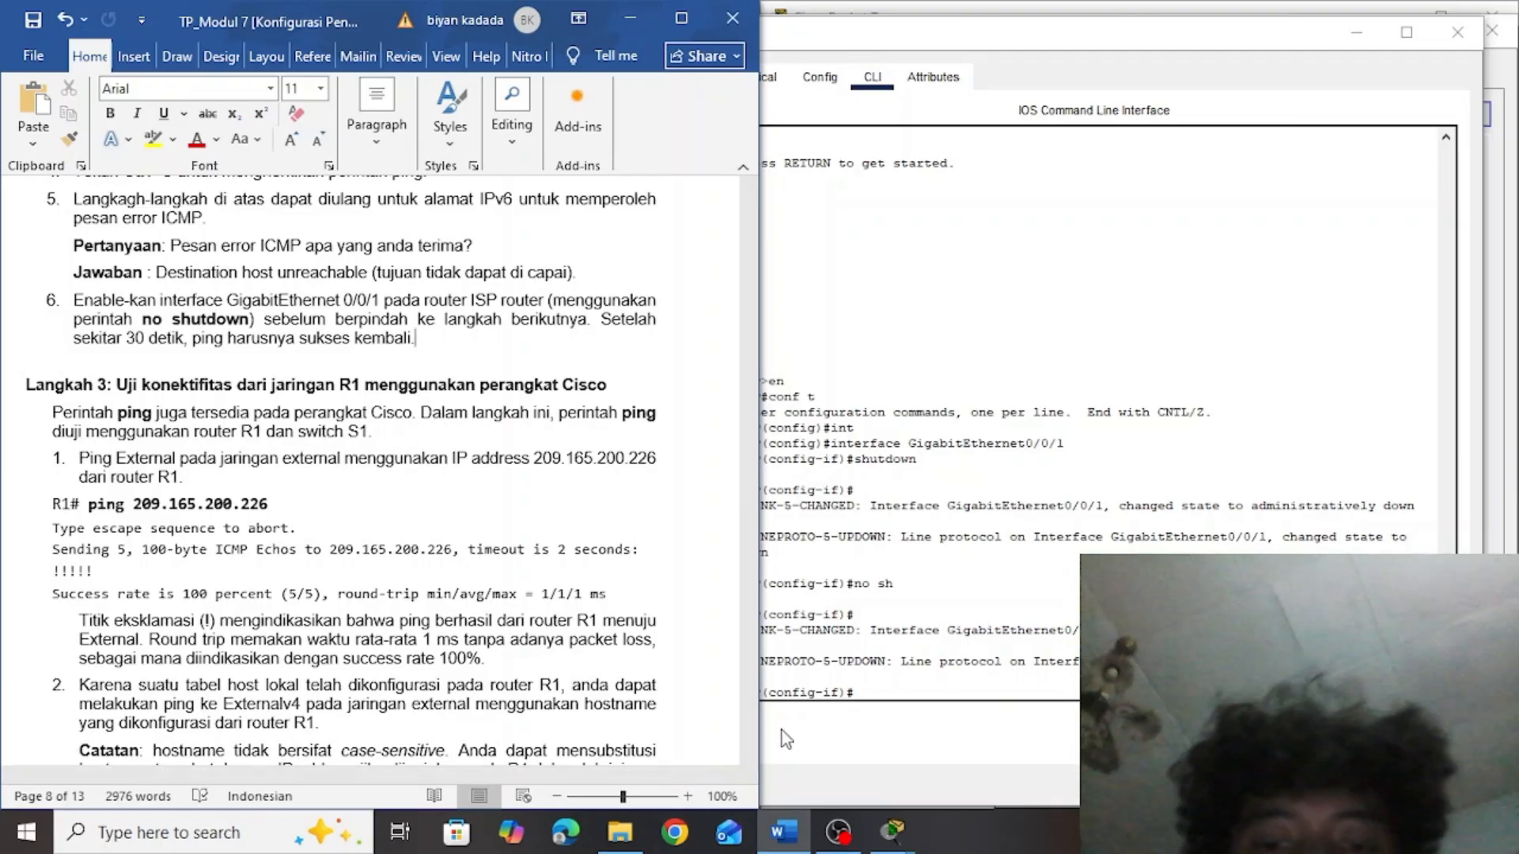
Open router R1's command line from the topology and enter privileged EXEC mode with en
click(838, 830)
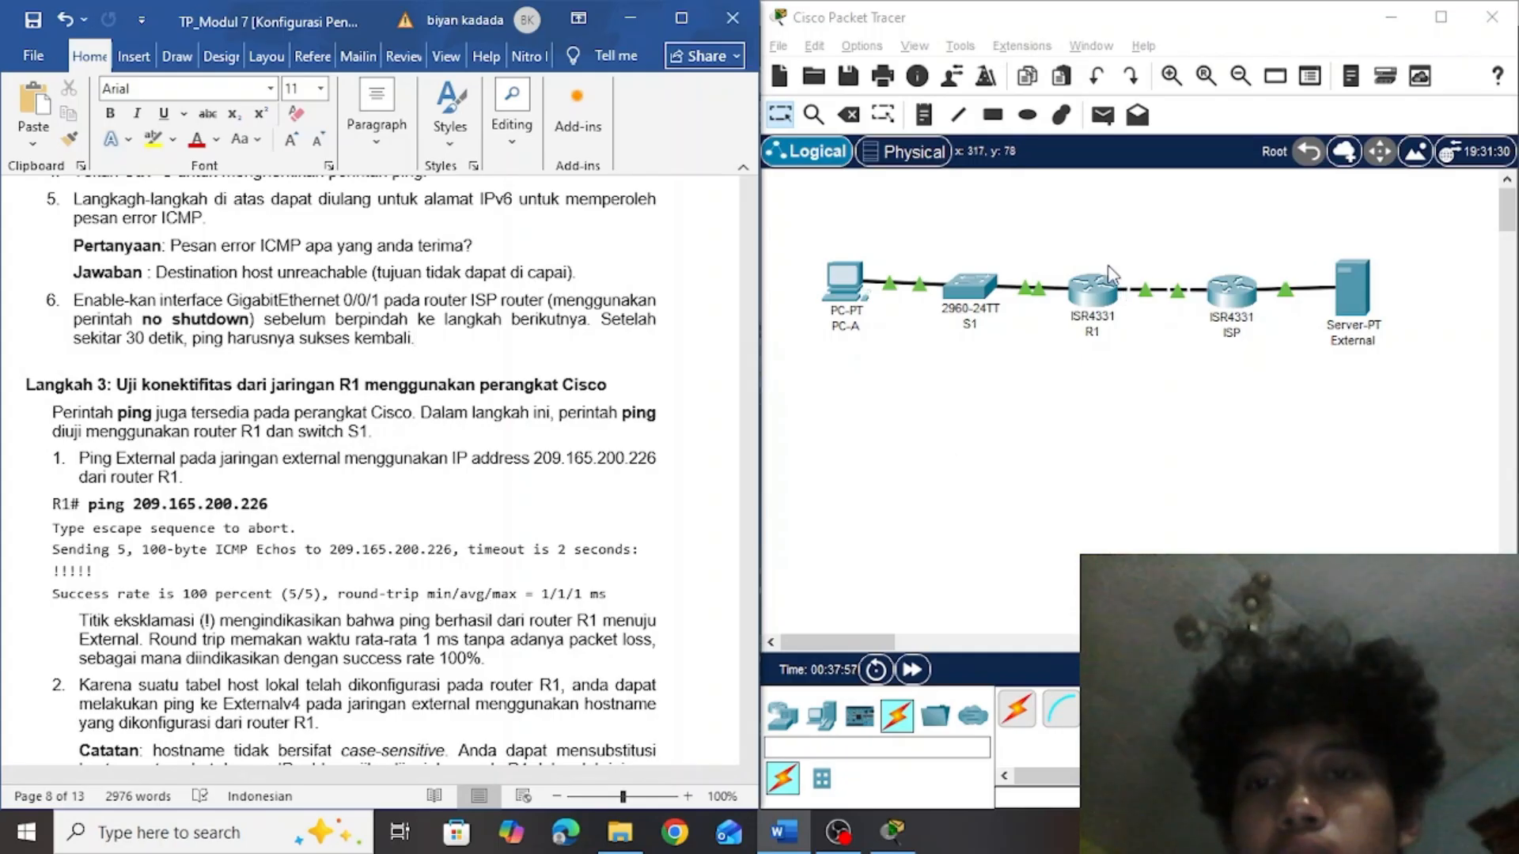
click(1091, 286)
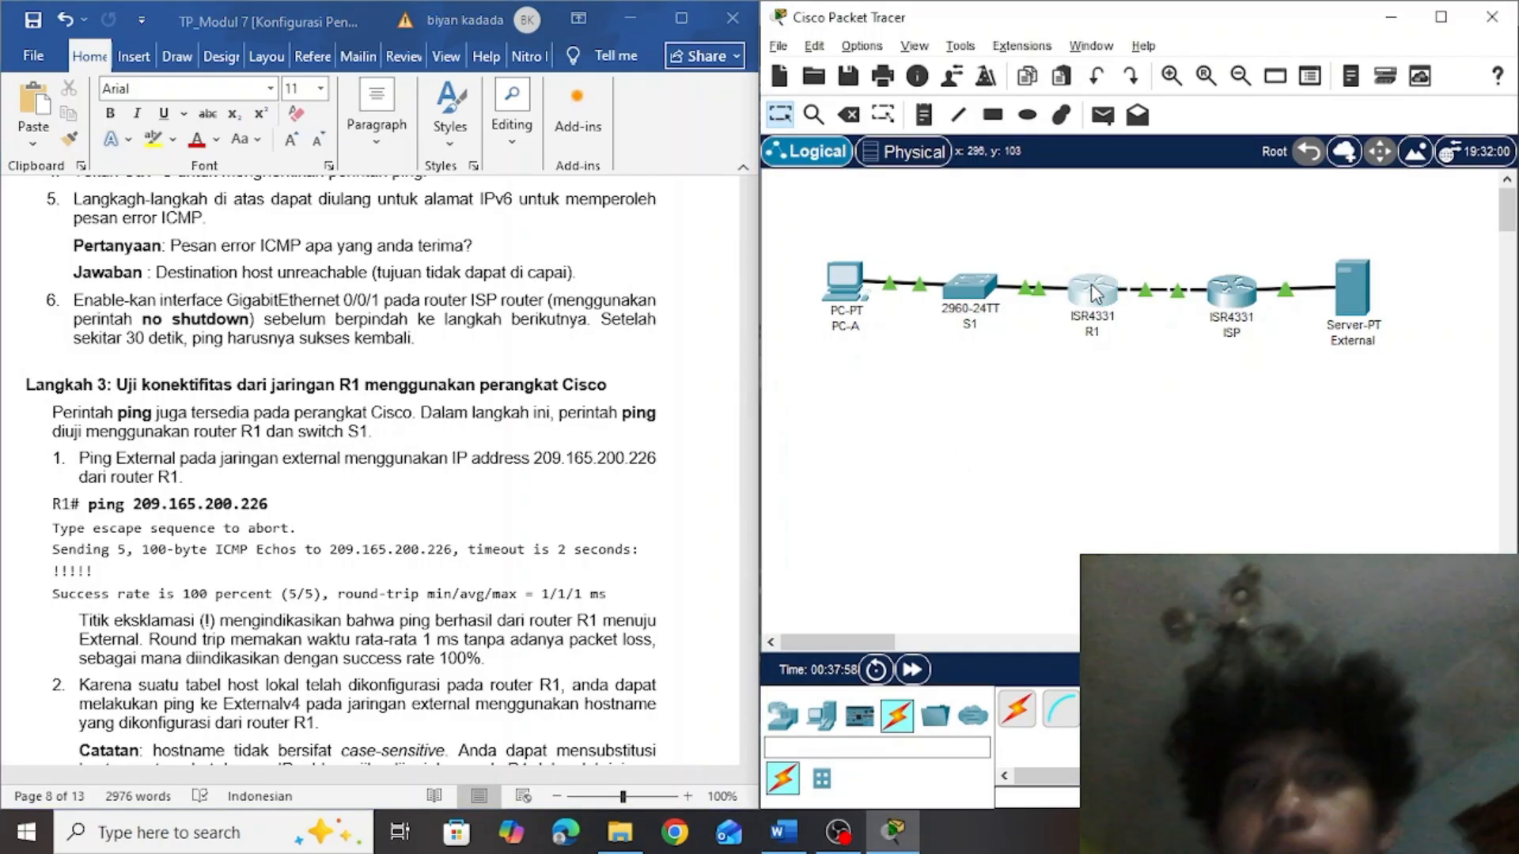
click(1096, 293)
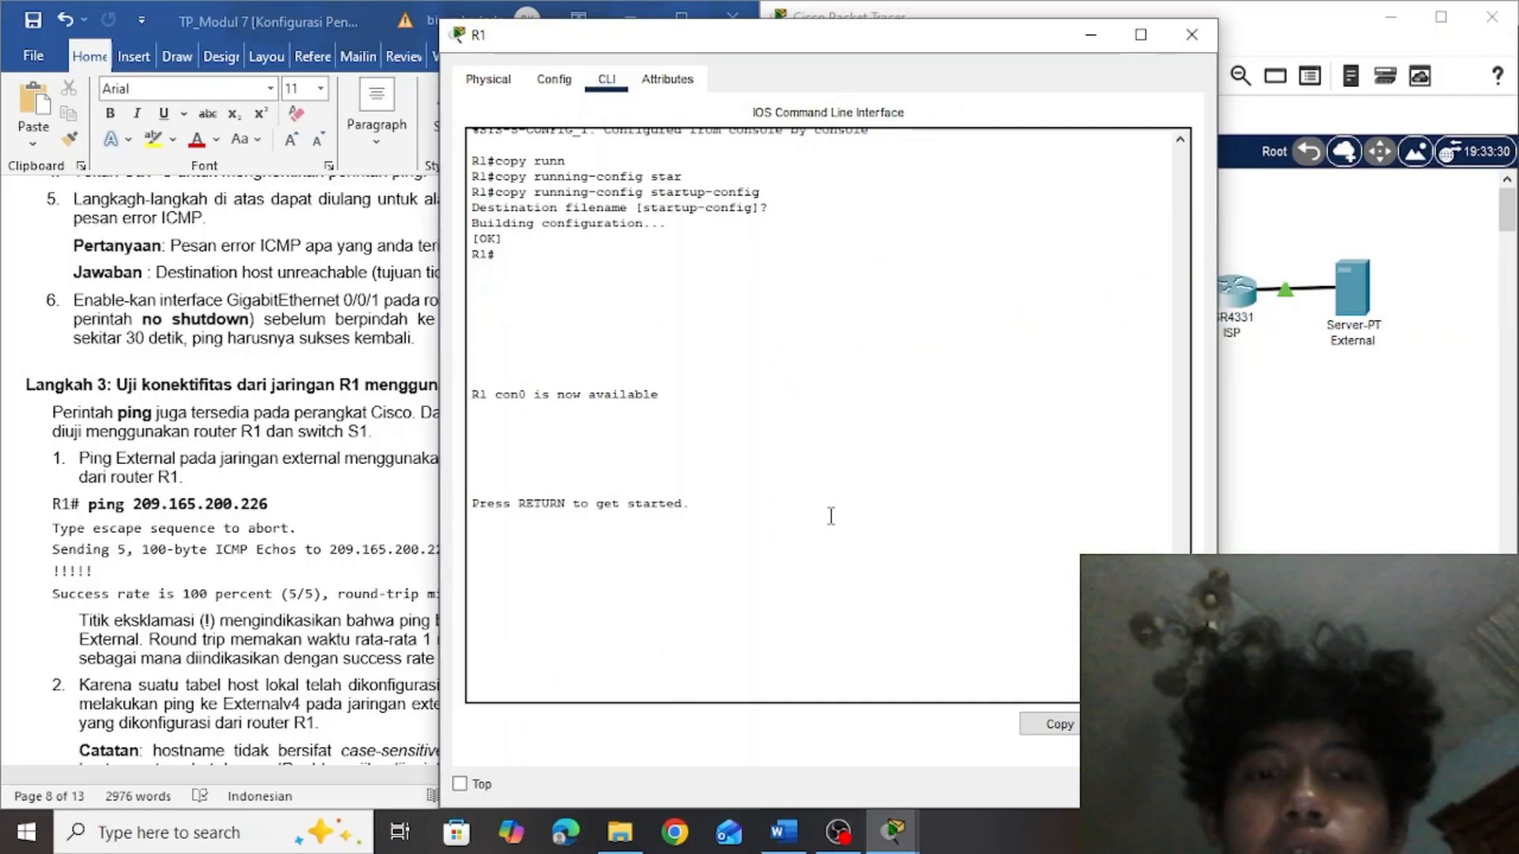
key(Return)
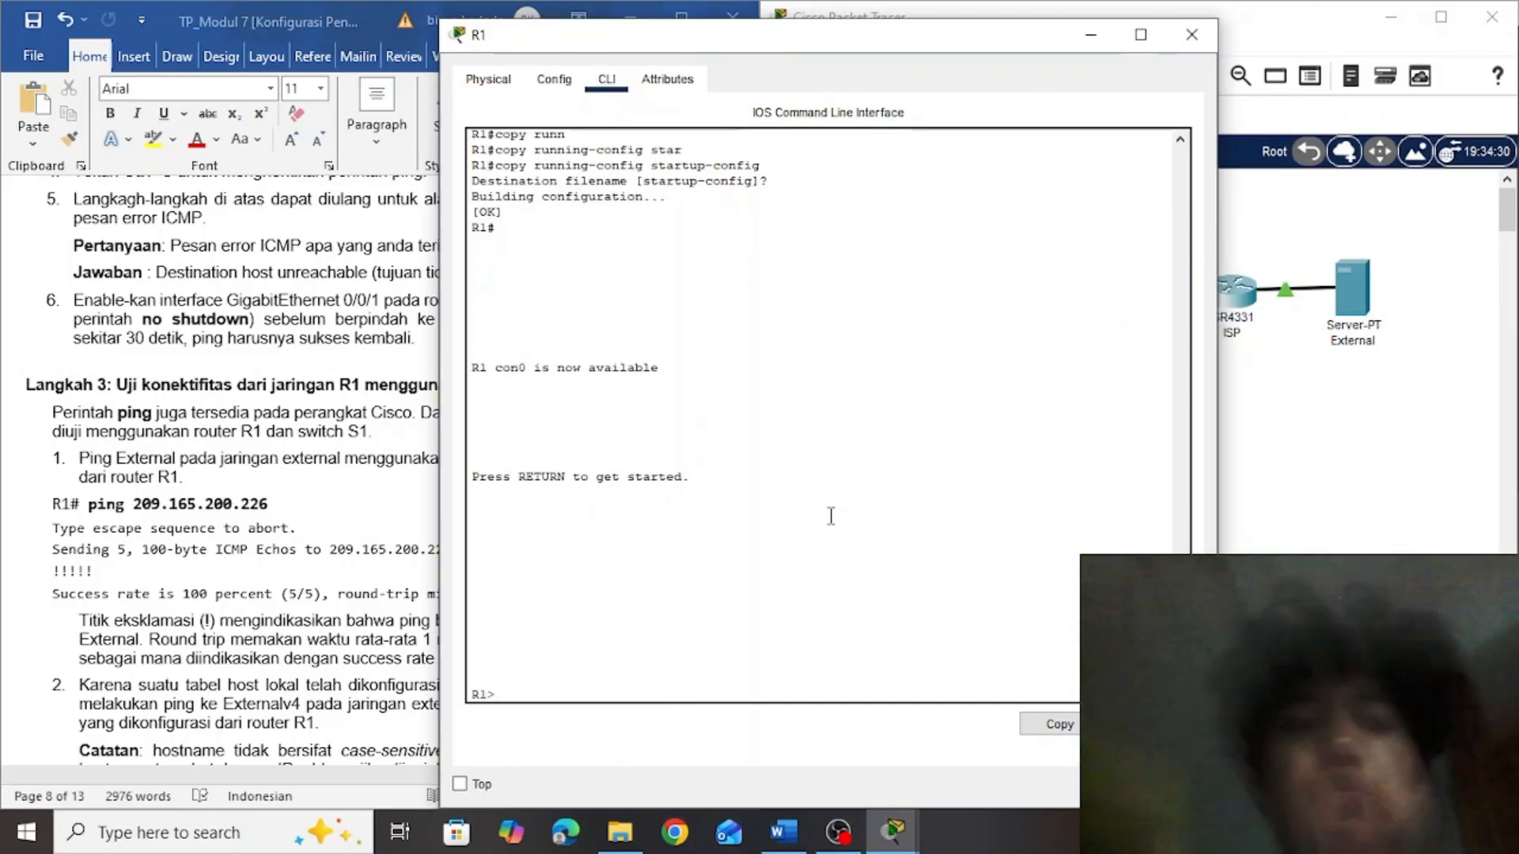
text(en)
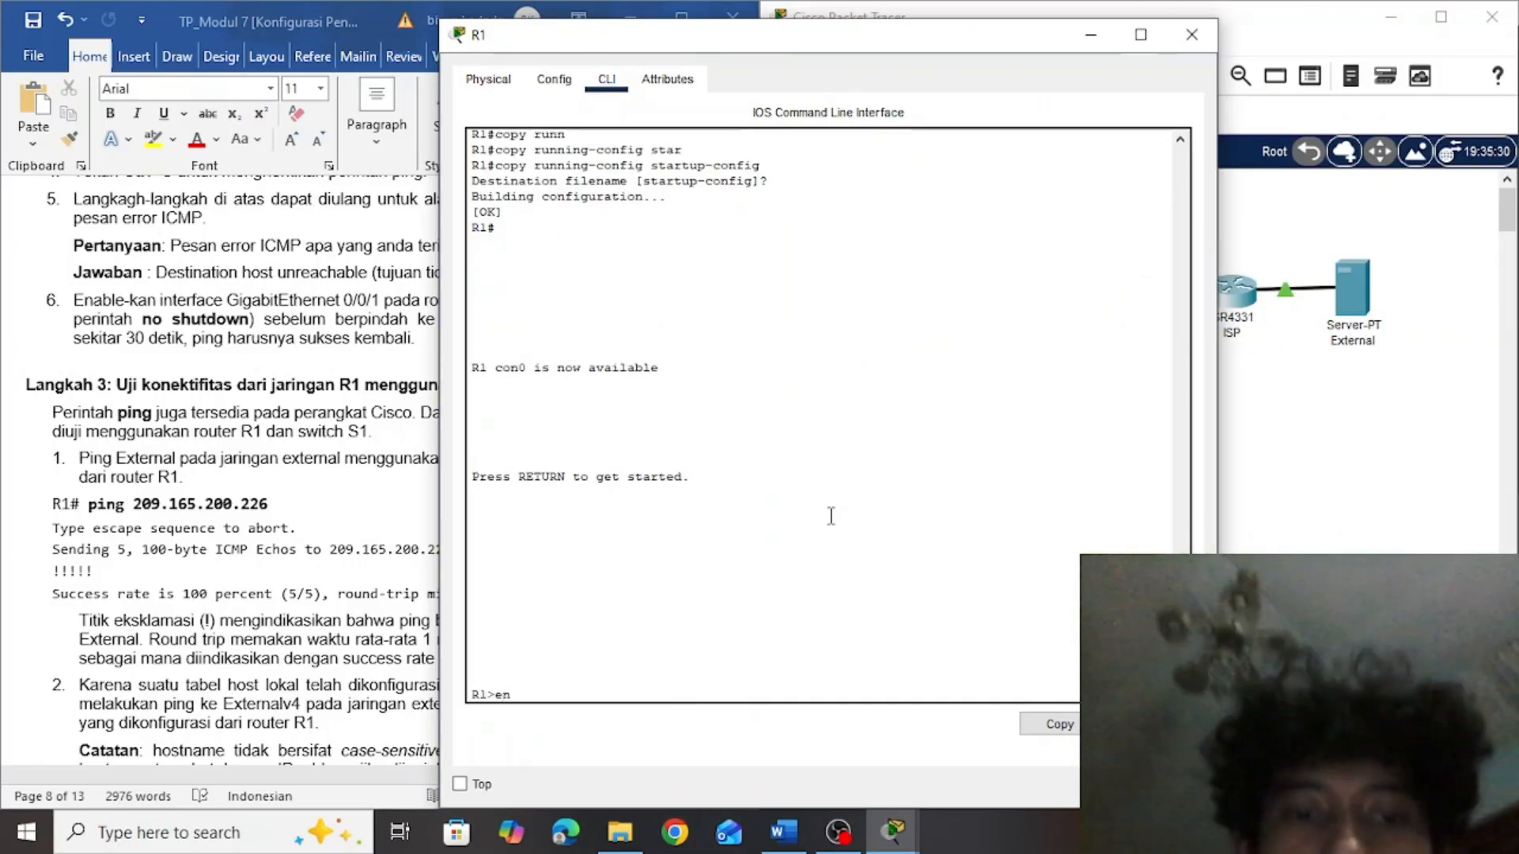
key(Return)
Run ping 209.165.200.226 on router R1, using the command copied from the lab document
click(283, 570)
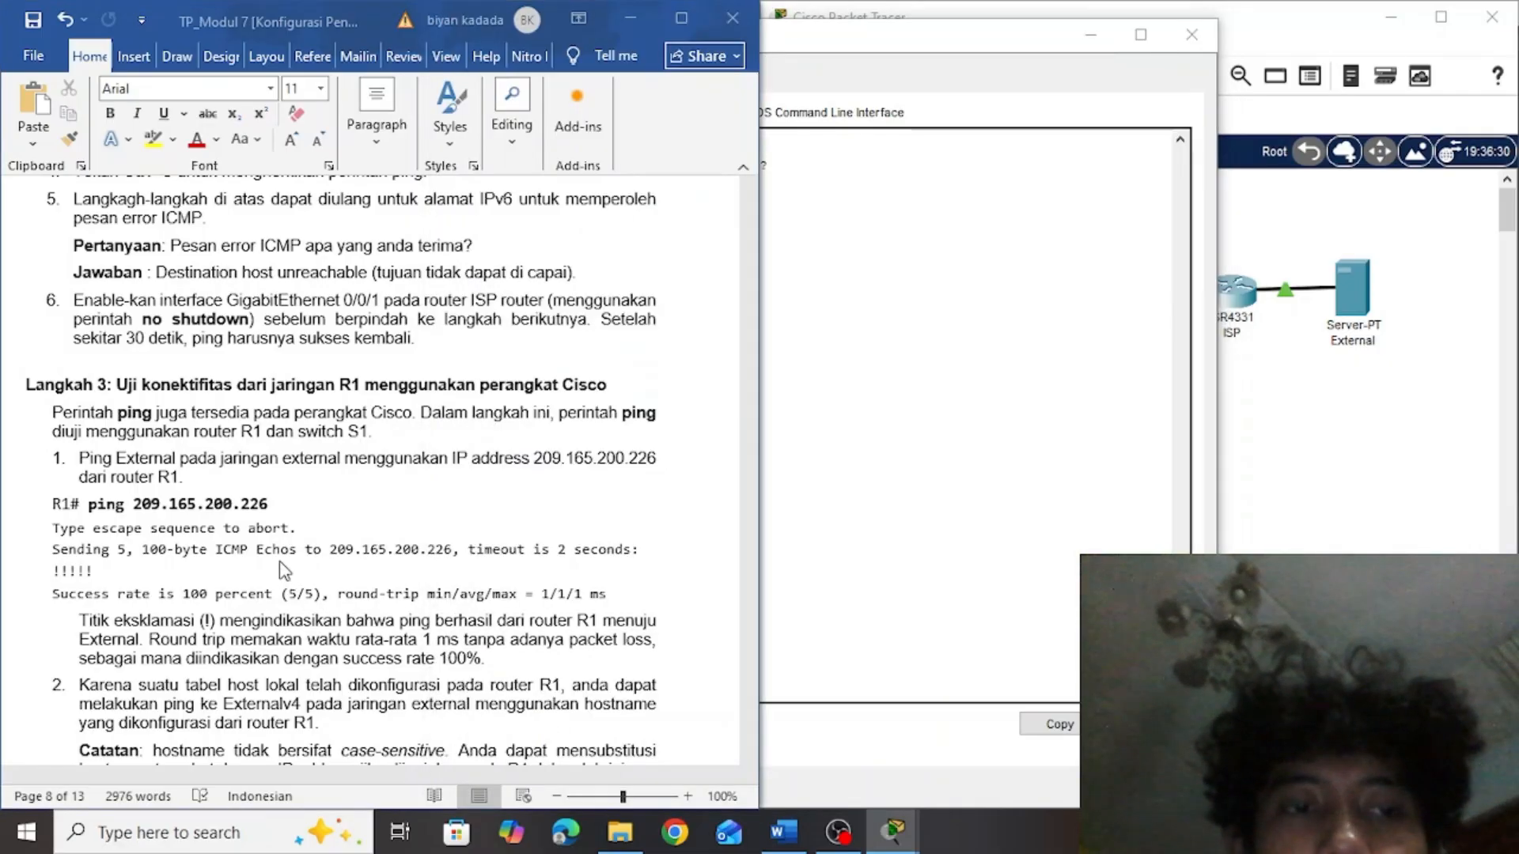
drag(270, 504, 114, 503)
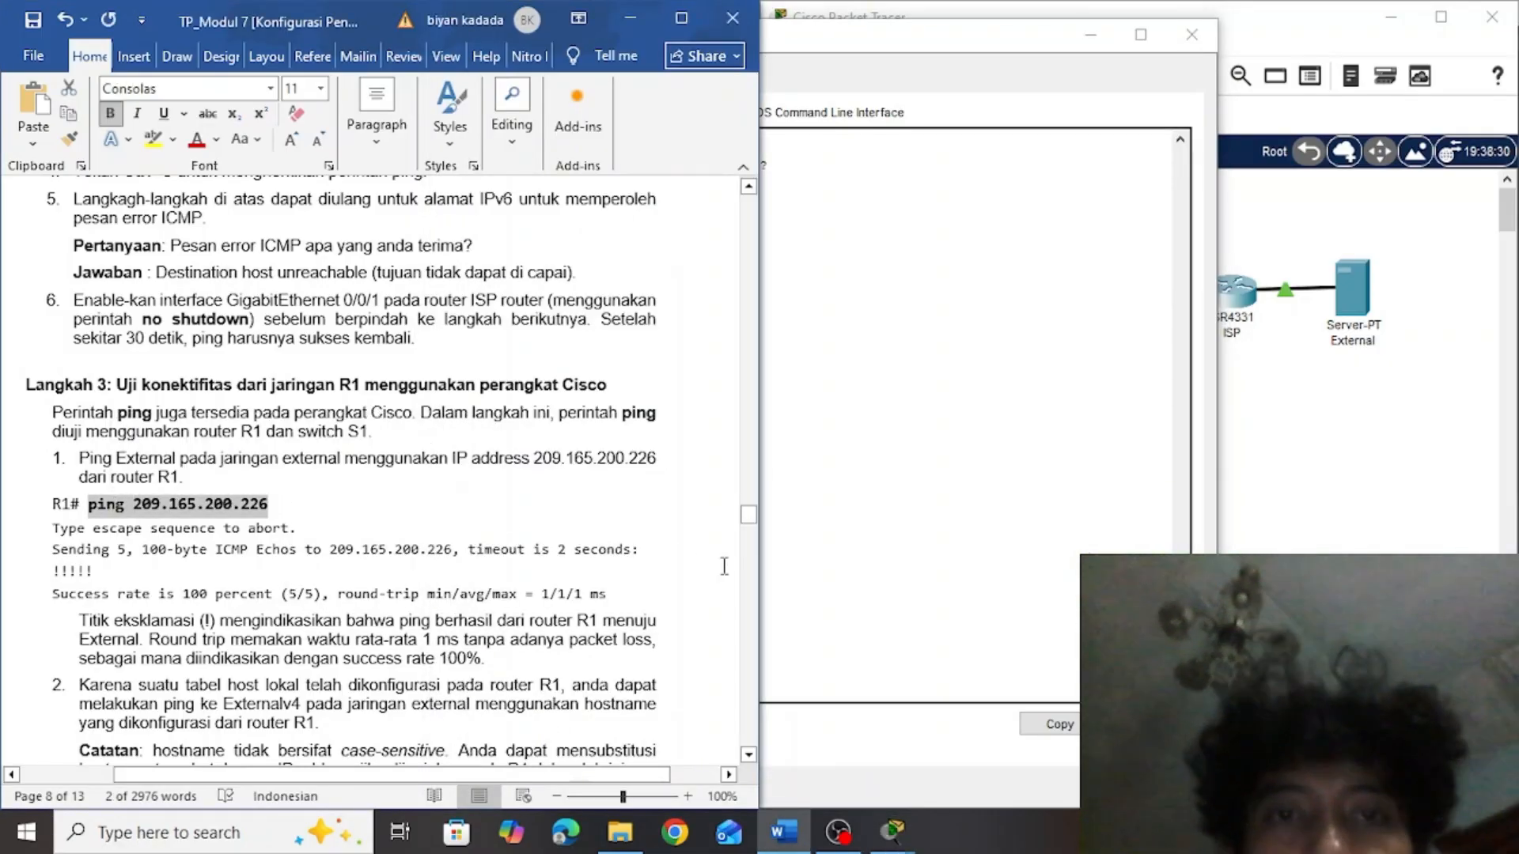
click(822, 568)
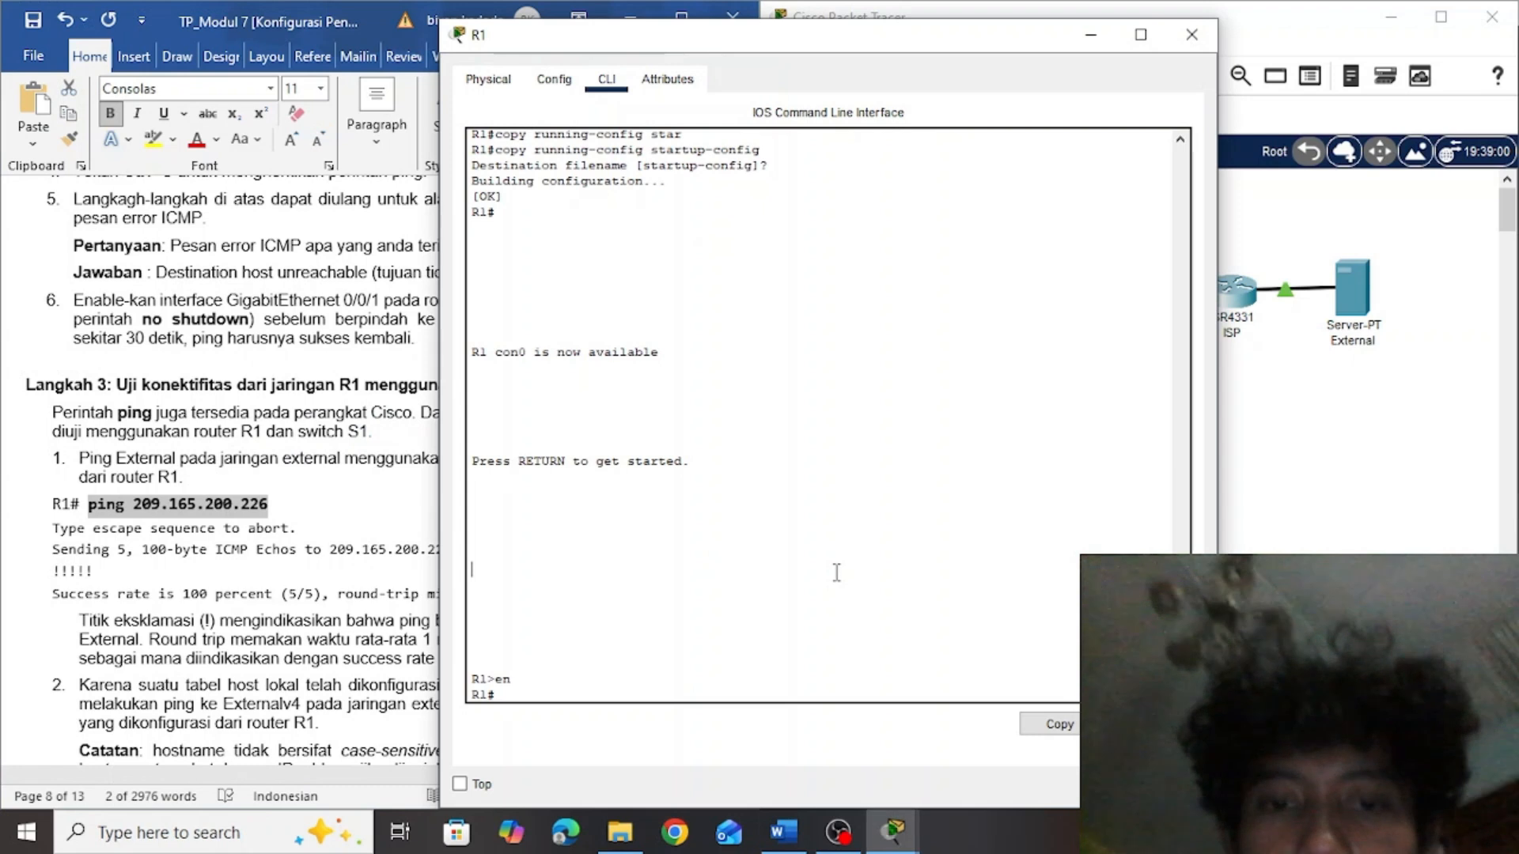
right_click(557, 692)
click(613, 725)
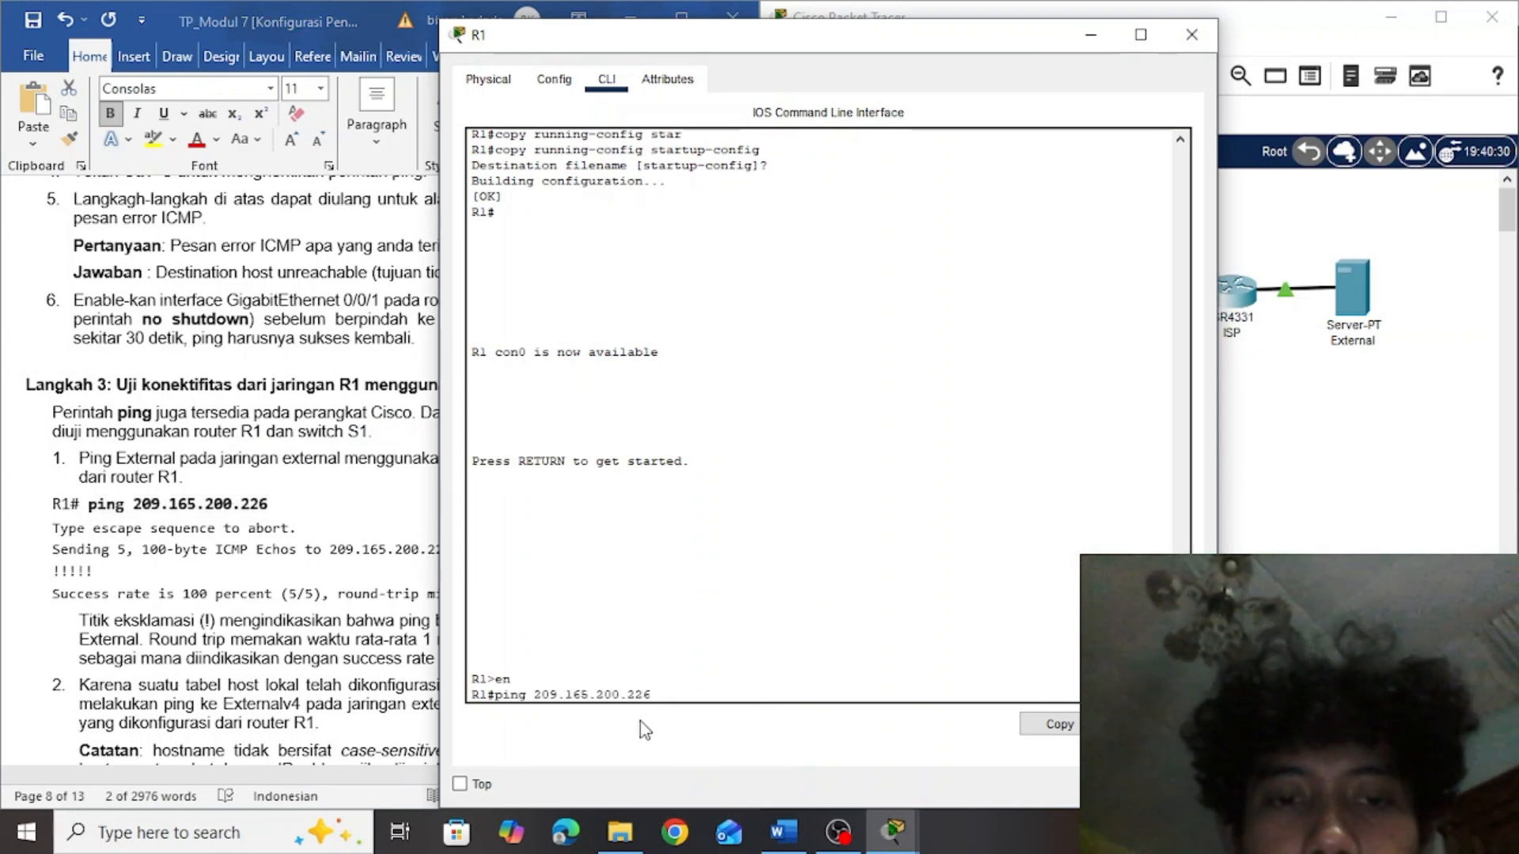
key(Return)
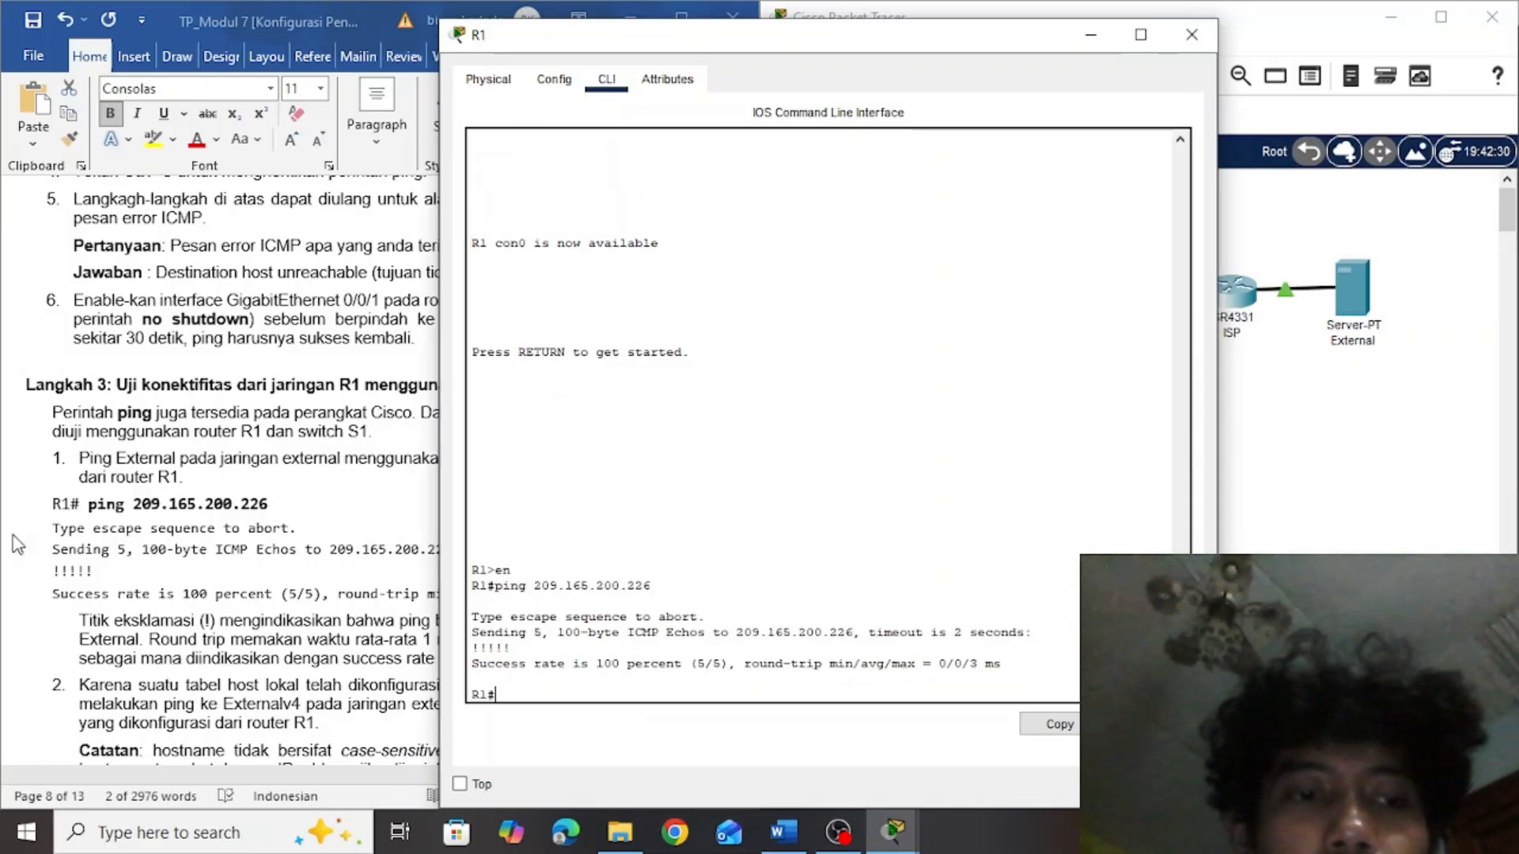
Compare R1's ping output with the lab document's sample, read the ping external task, and return to R1's command line
click(137, 548)
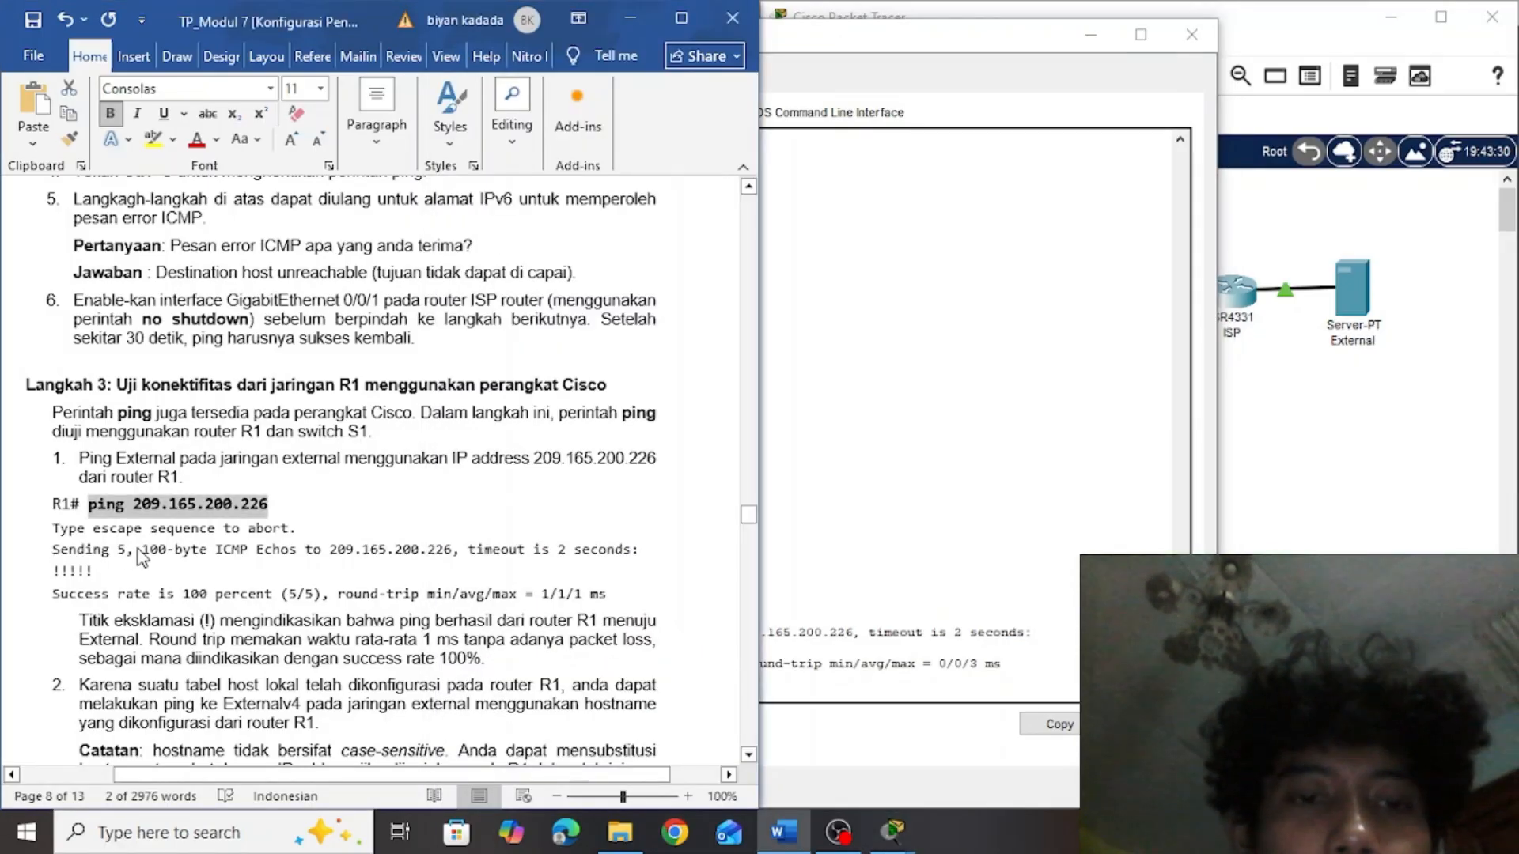
click(828, 548)
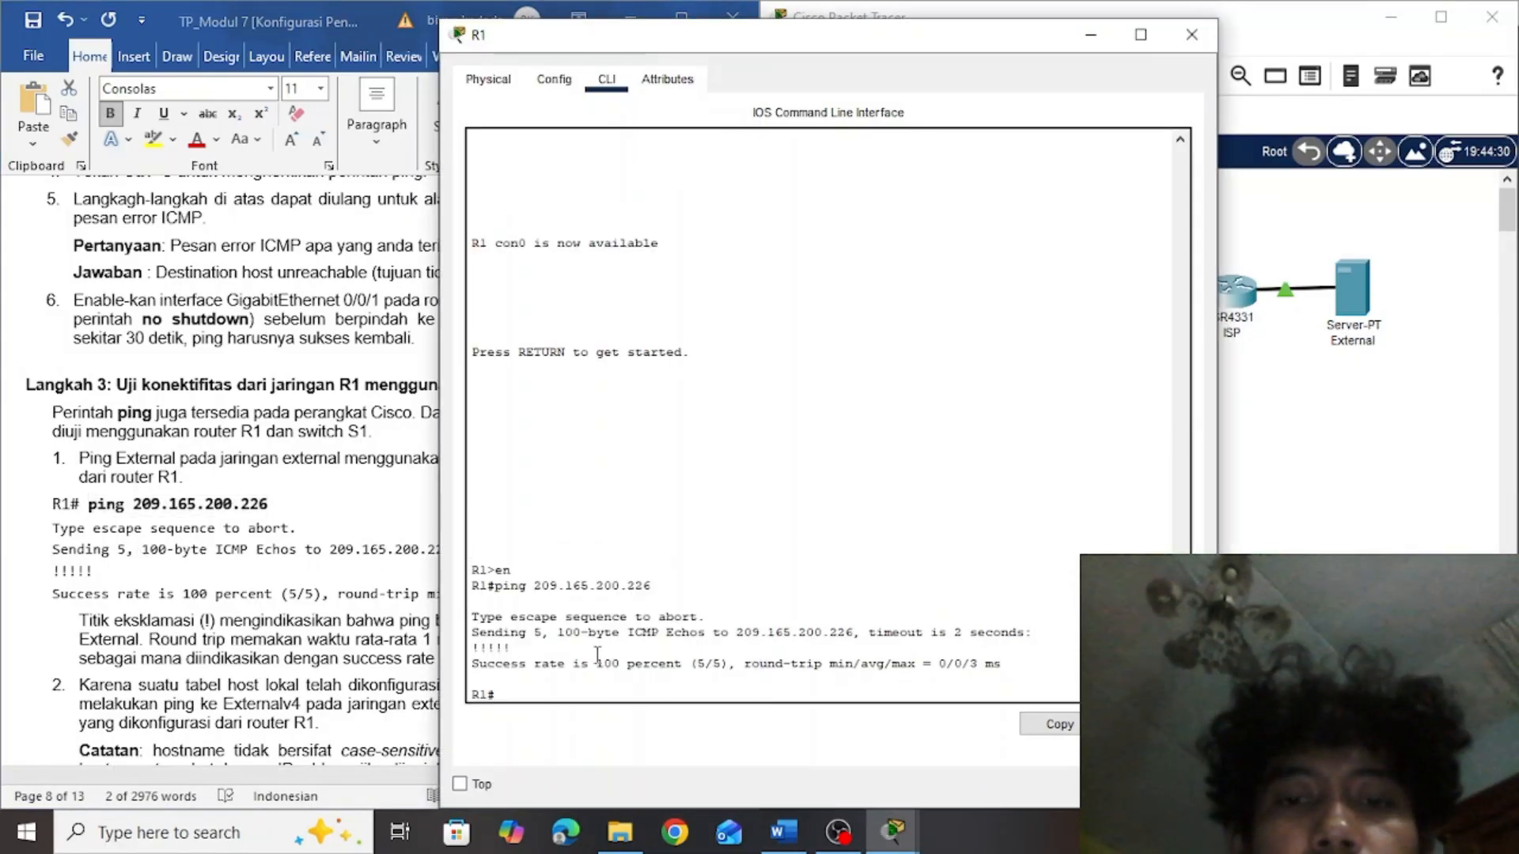
click(322, 617)
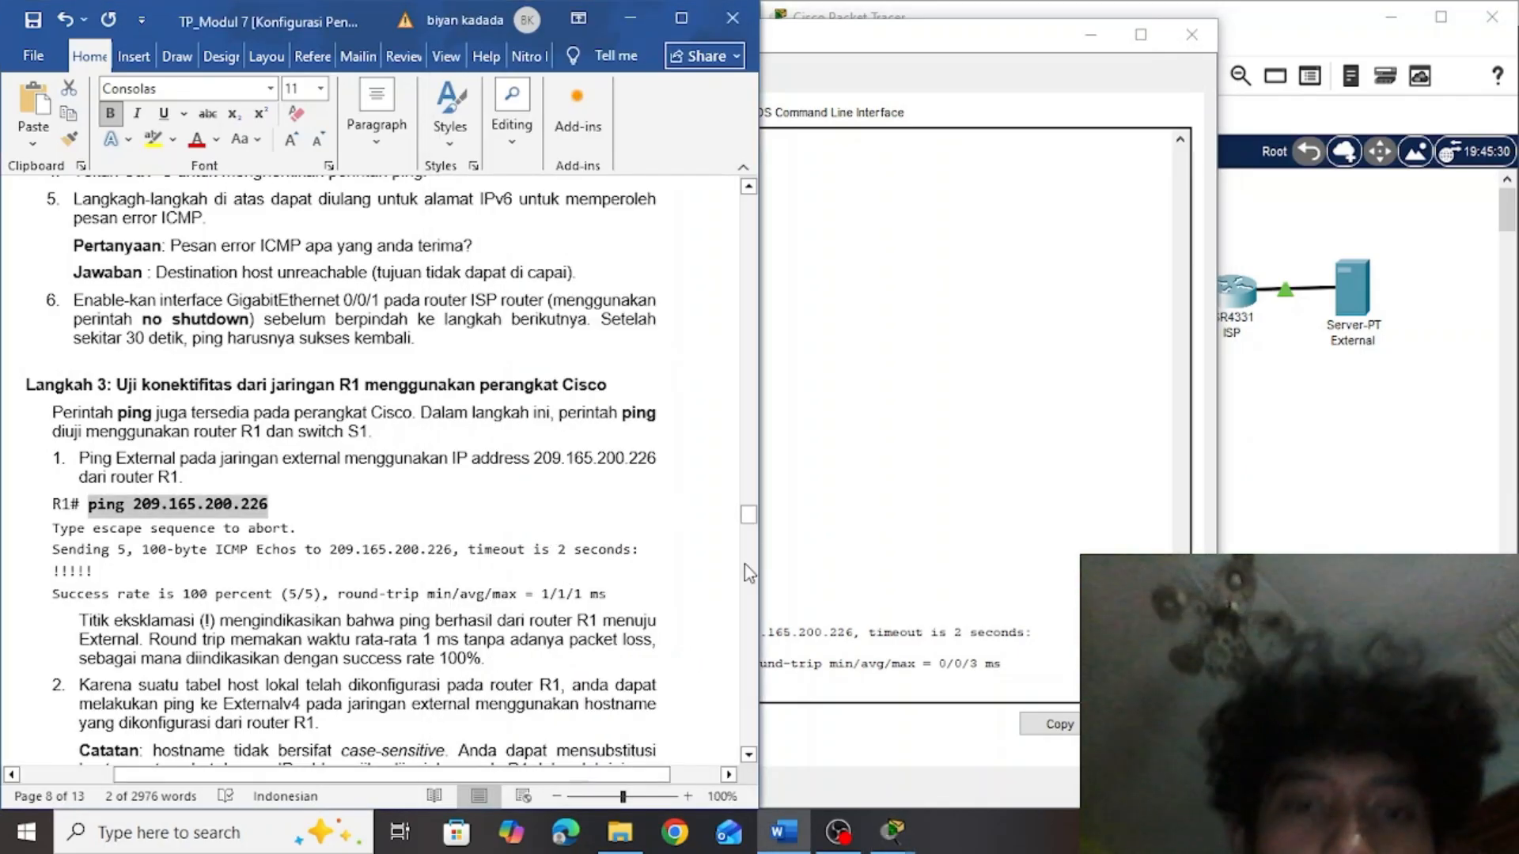
drag(748, 514, 750, 522)
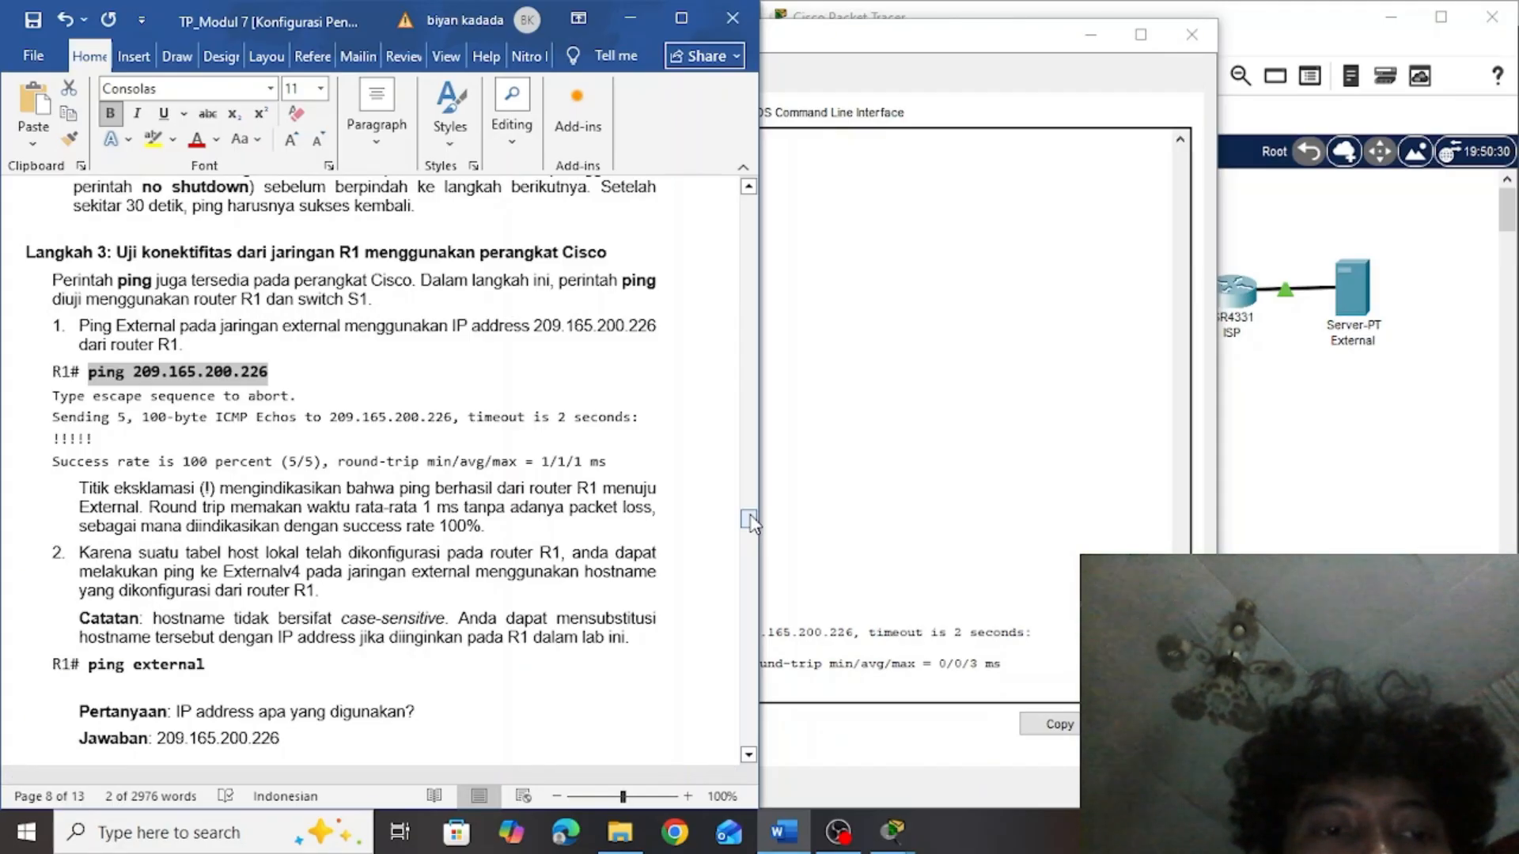
click(867, 522)
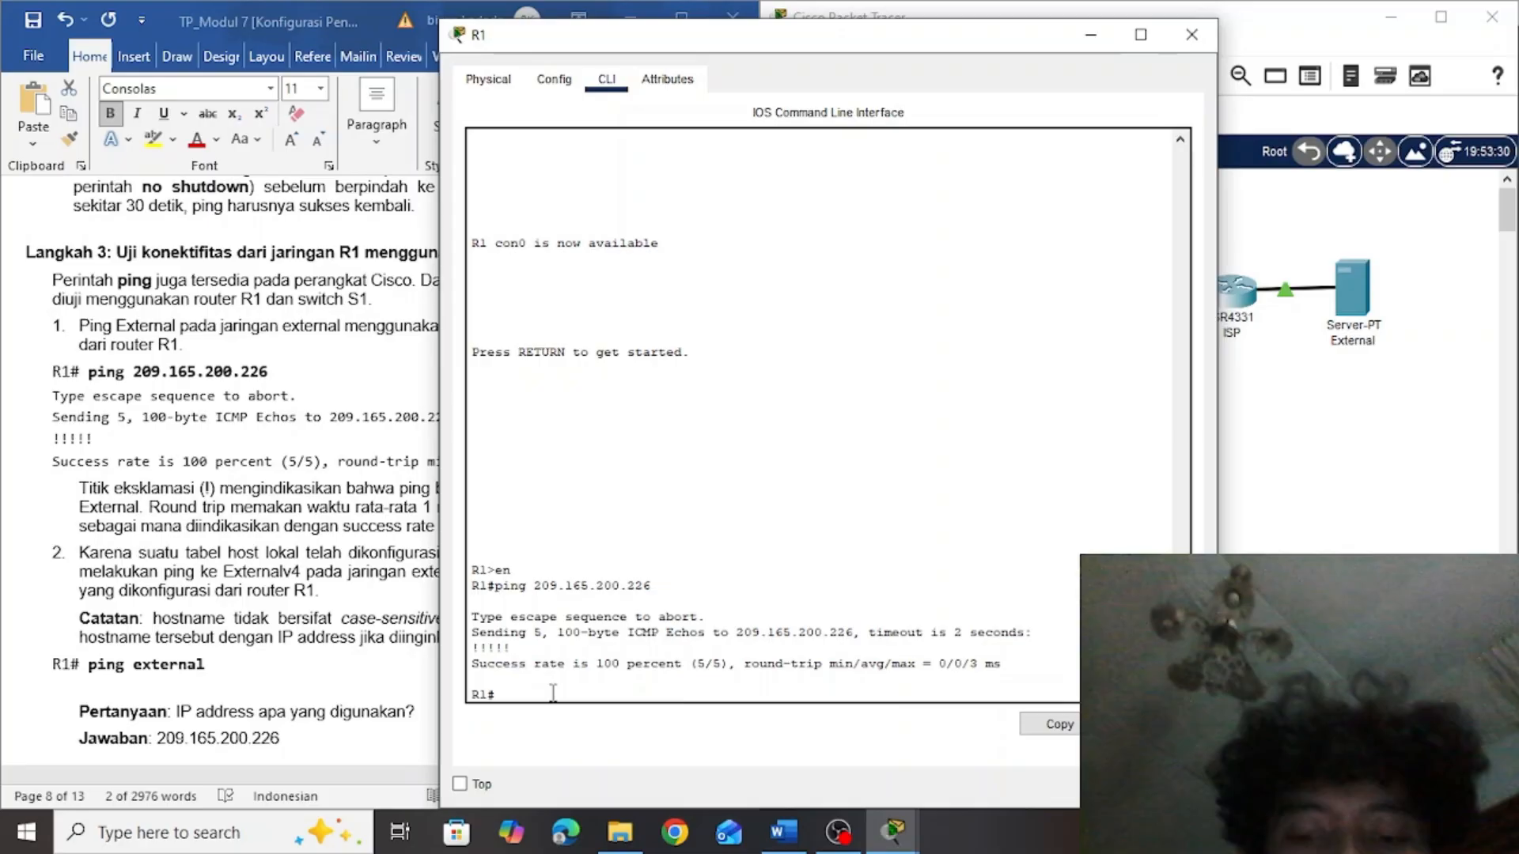
Run ping Externalv4 on router R1 to test the external server by its configured hostname
text(ping)
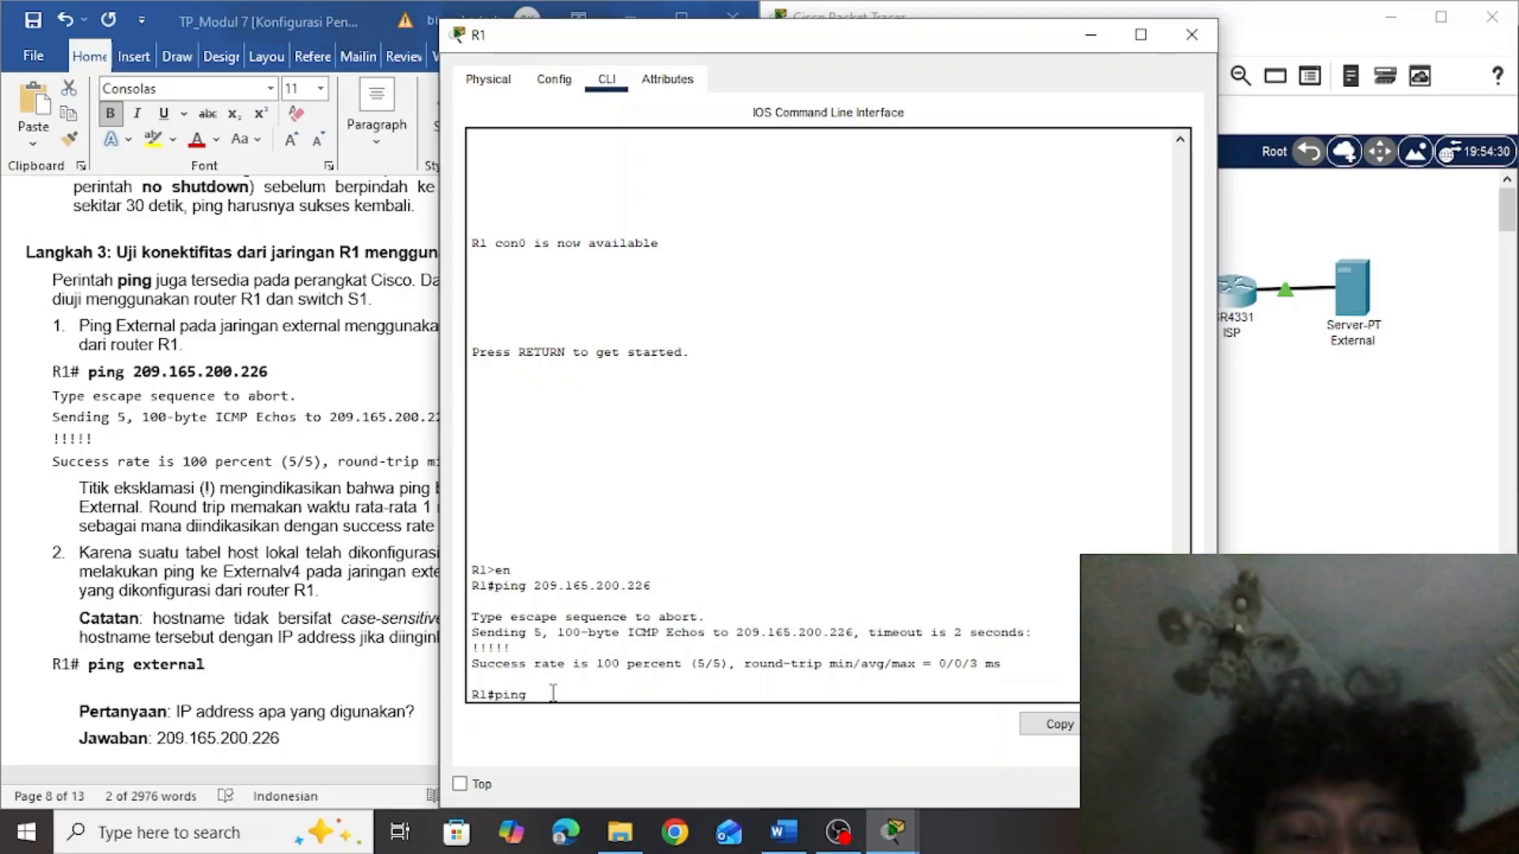
text( E)
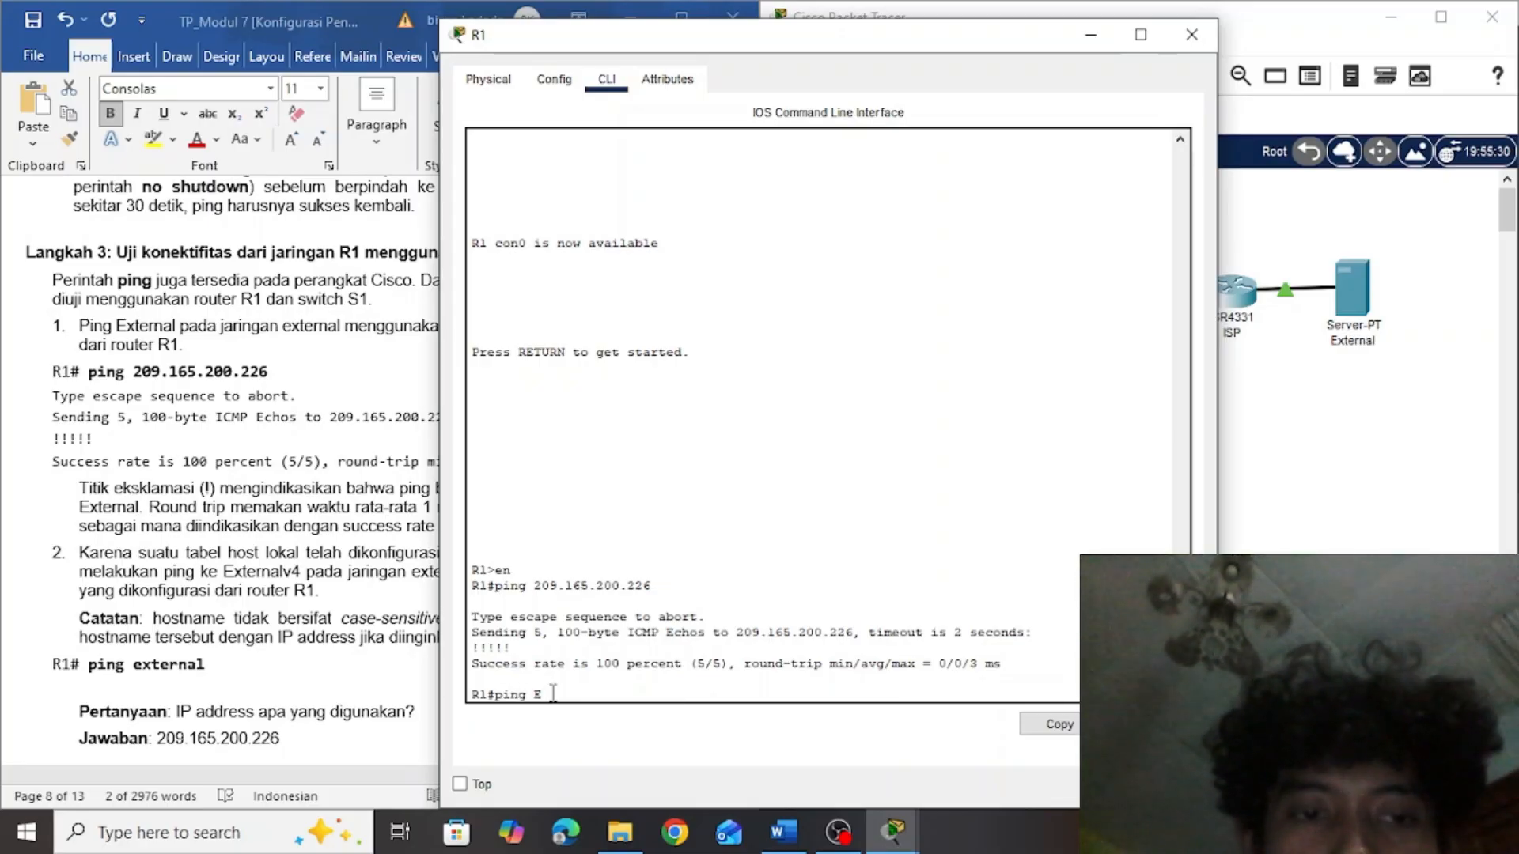
text(x)
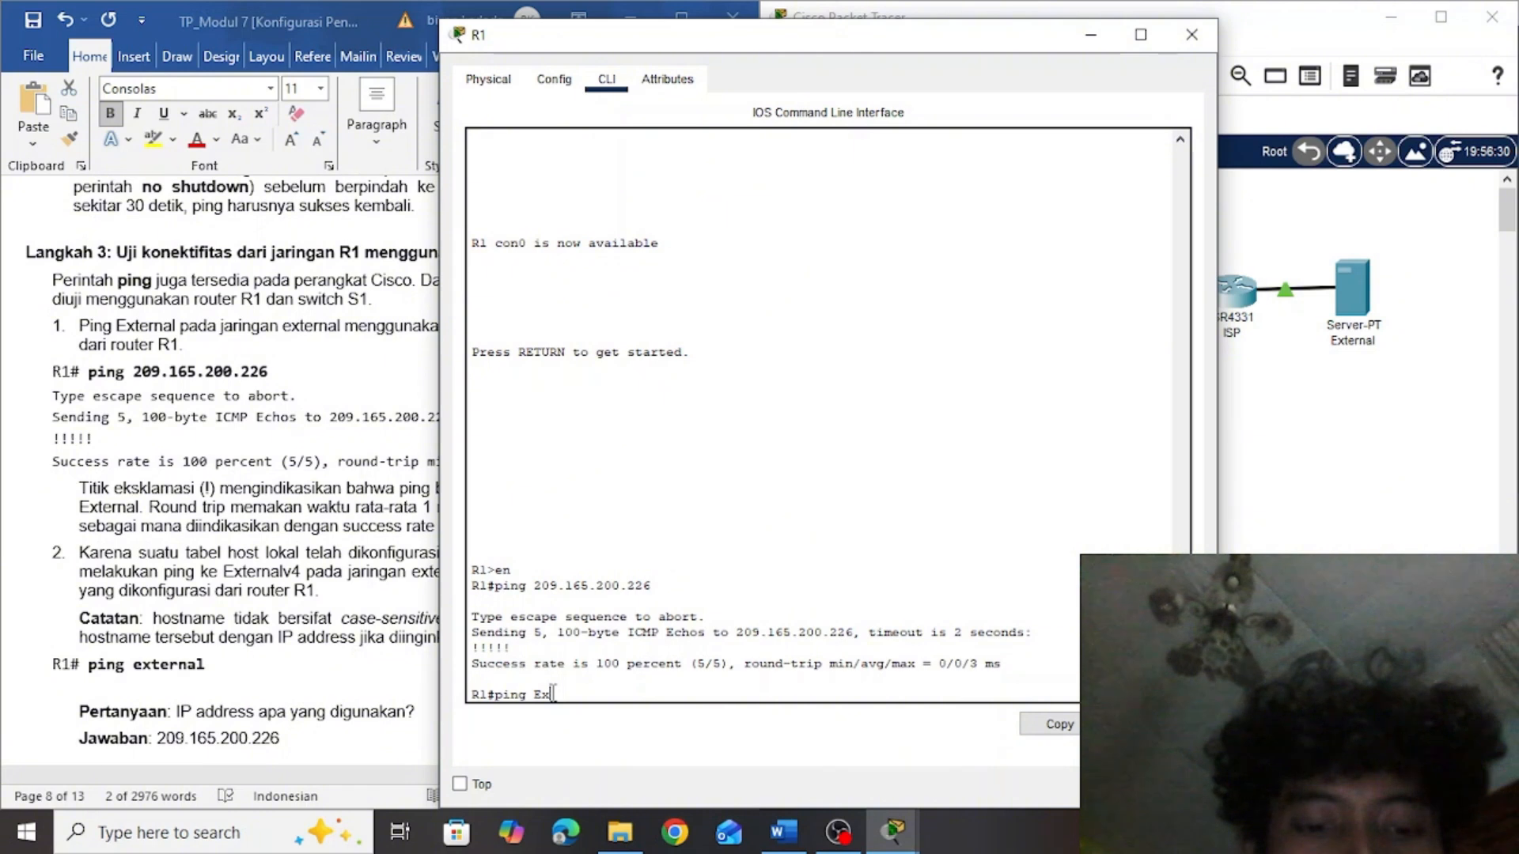
text(ter)
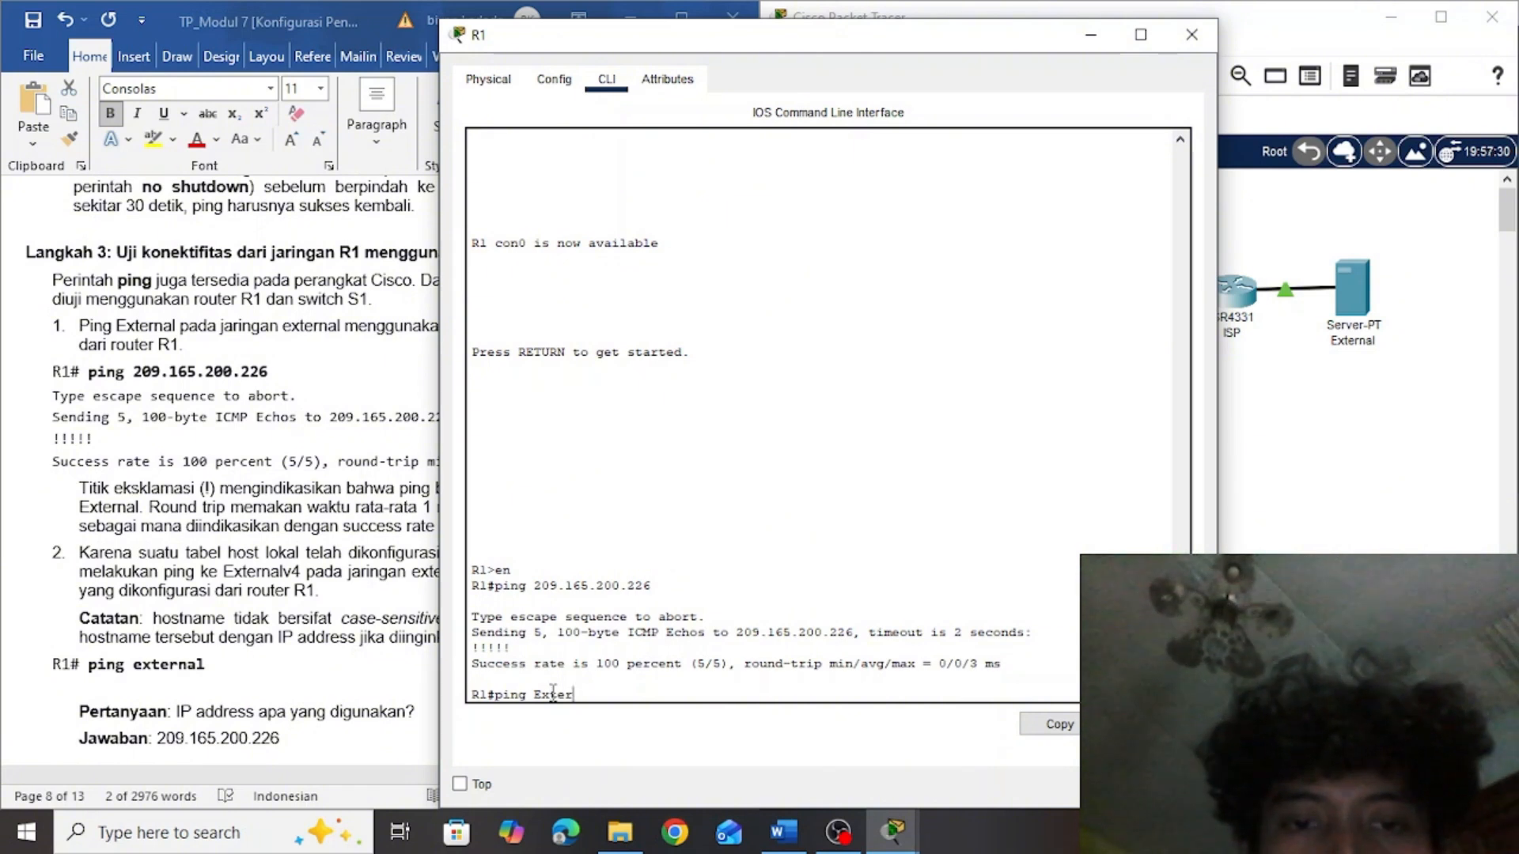
text(nalv4)
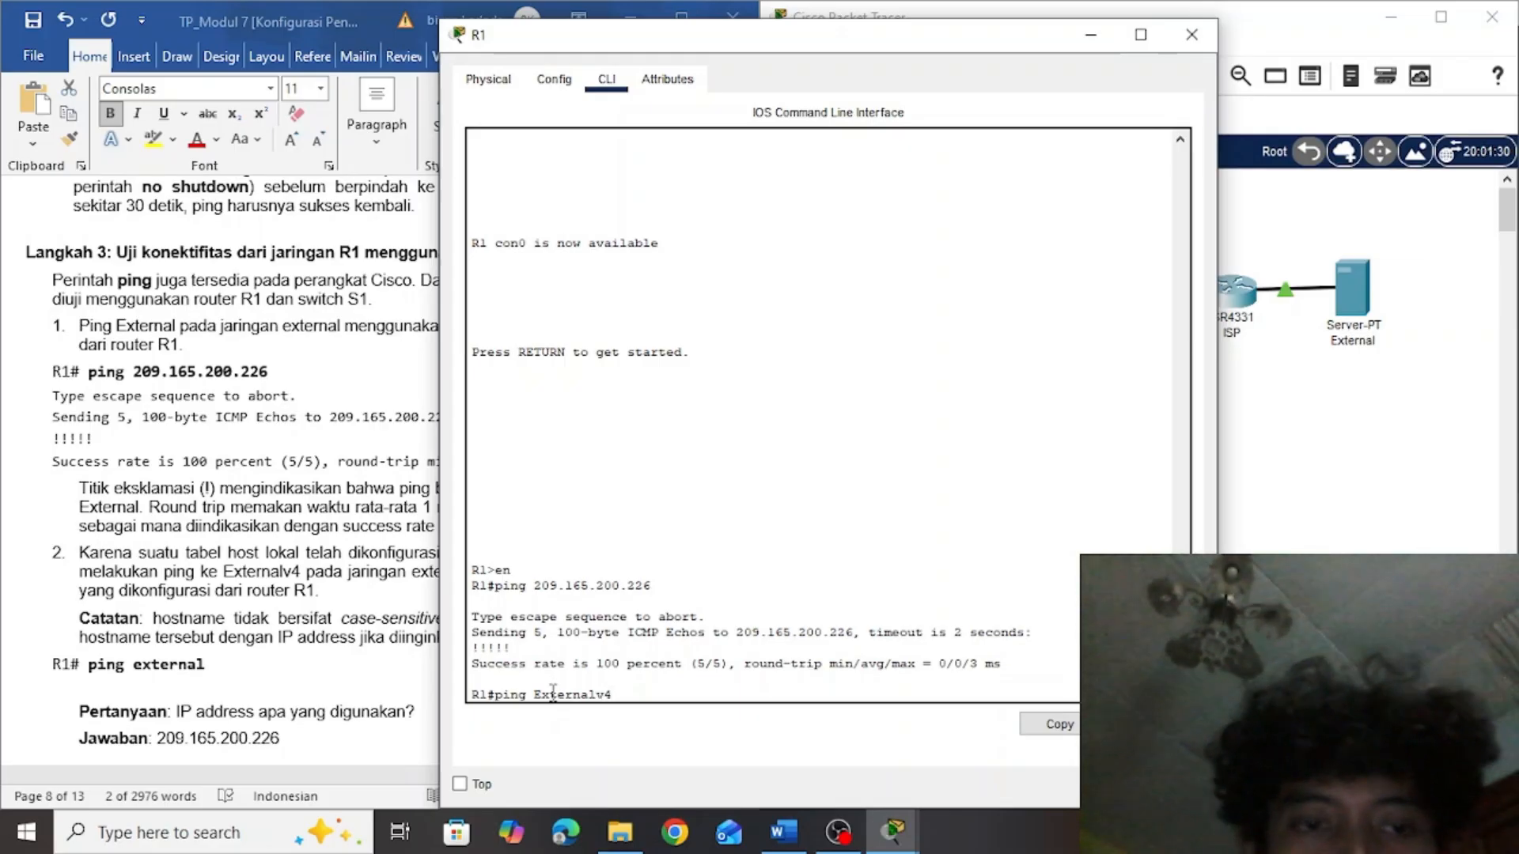
key(Return)
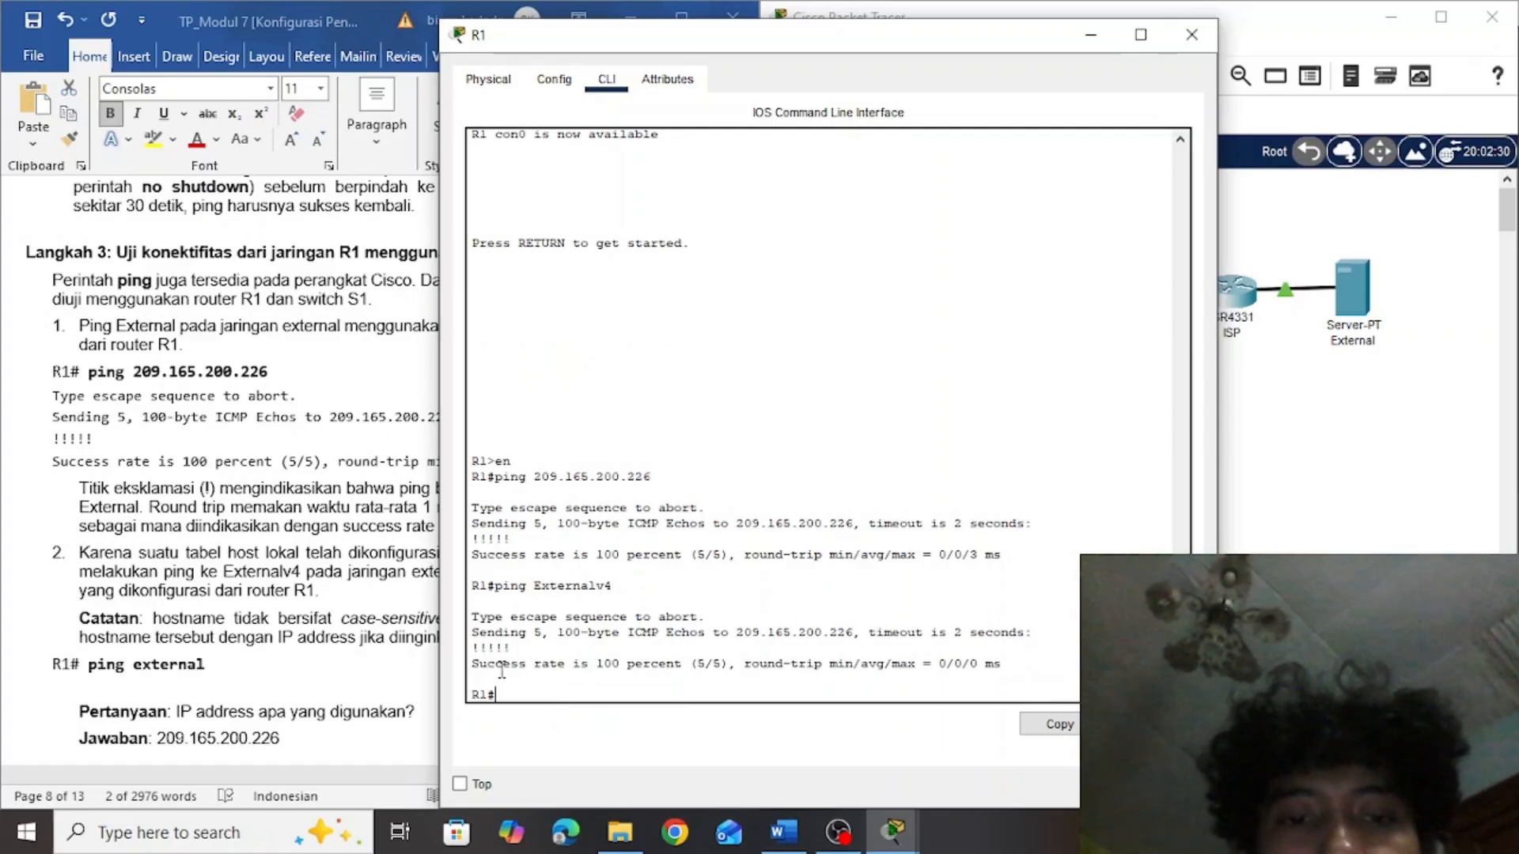
Check the IP address in R1's hostname ping output against the lab document's answer, and read item 3 of the instructions
click(382, 624)
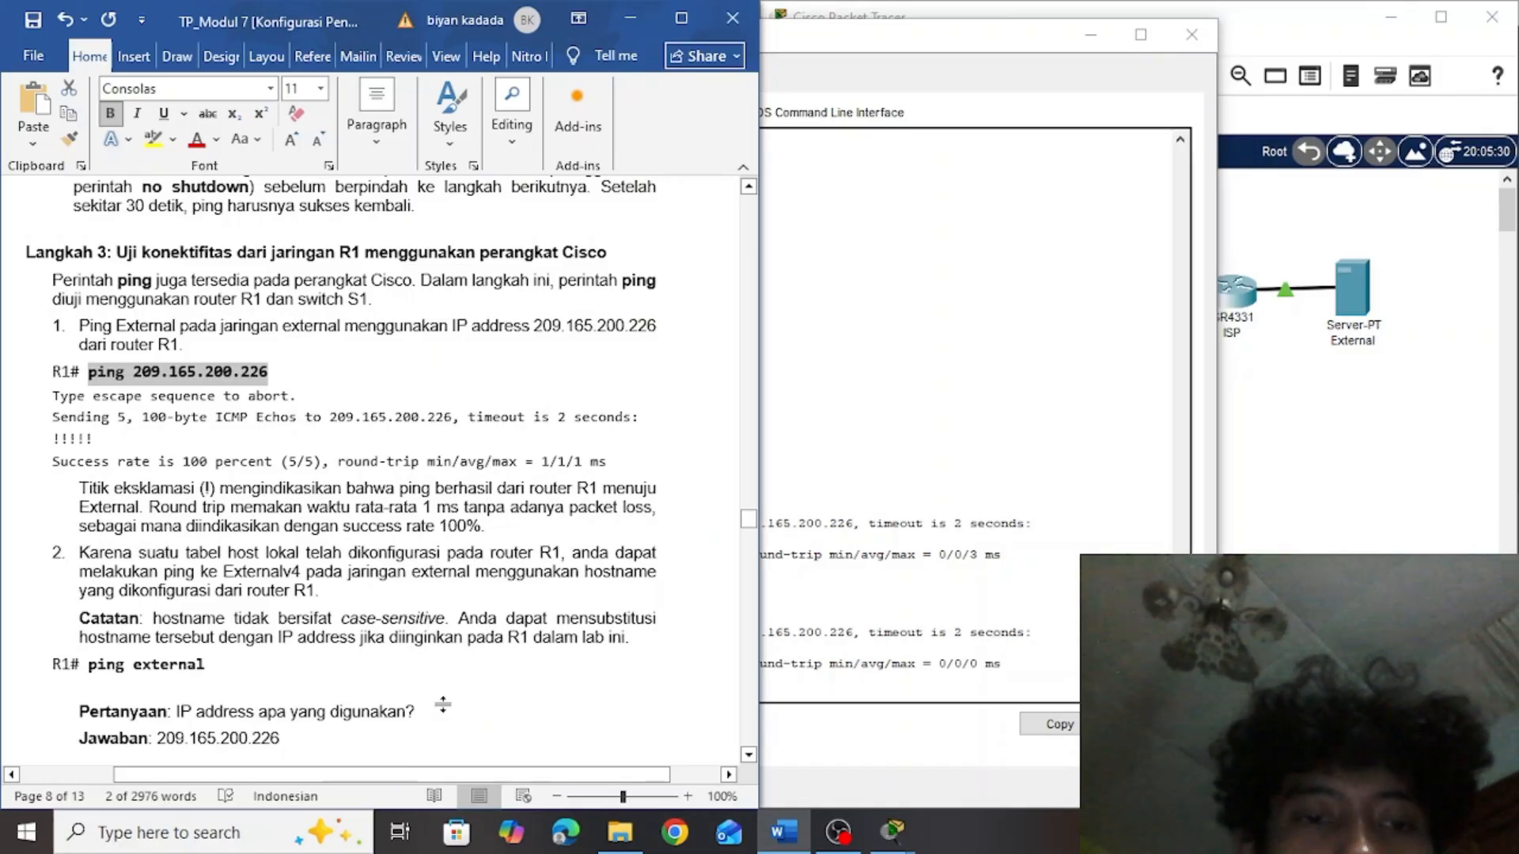
click(779, 662)
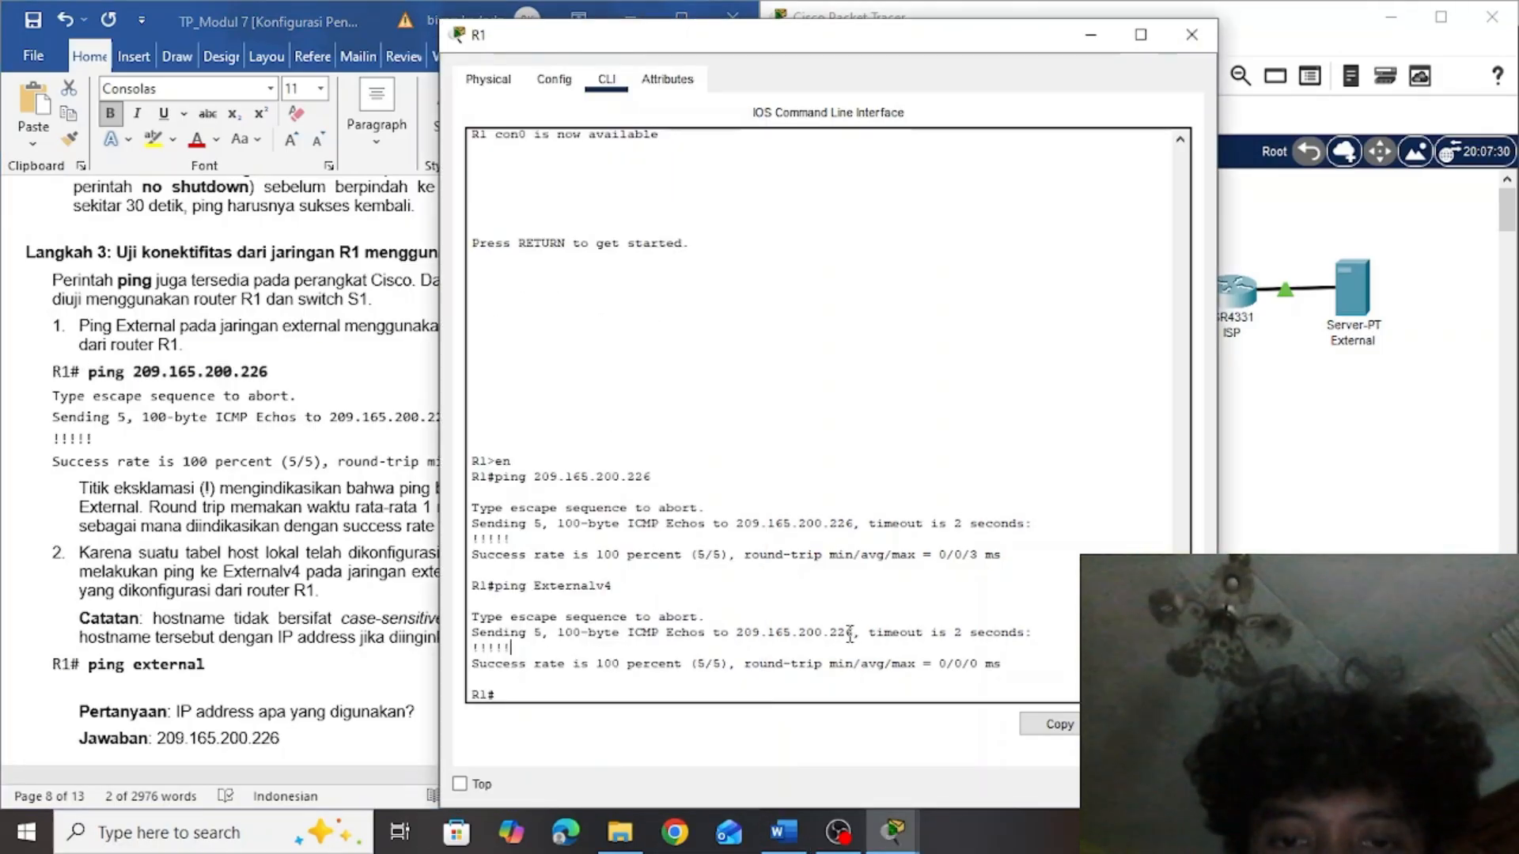
drag(855, 632, 739, 637)
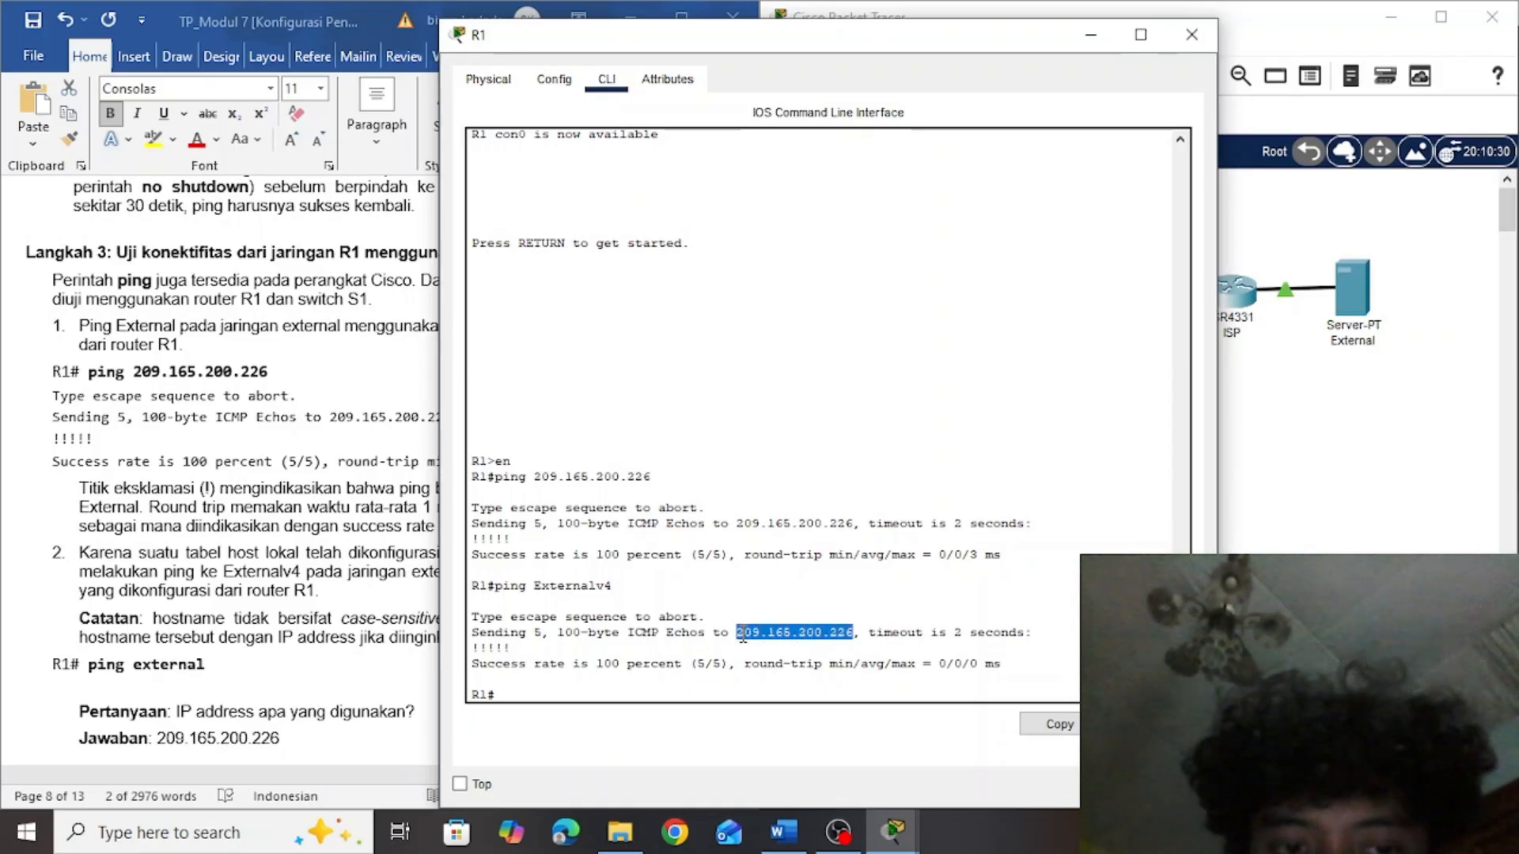
click(348, 651)
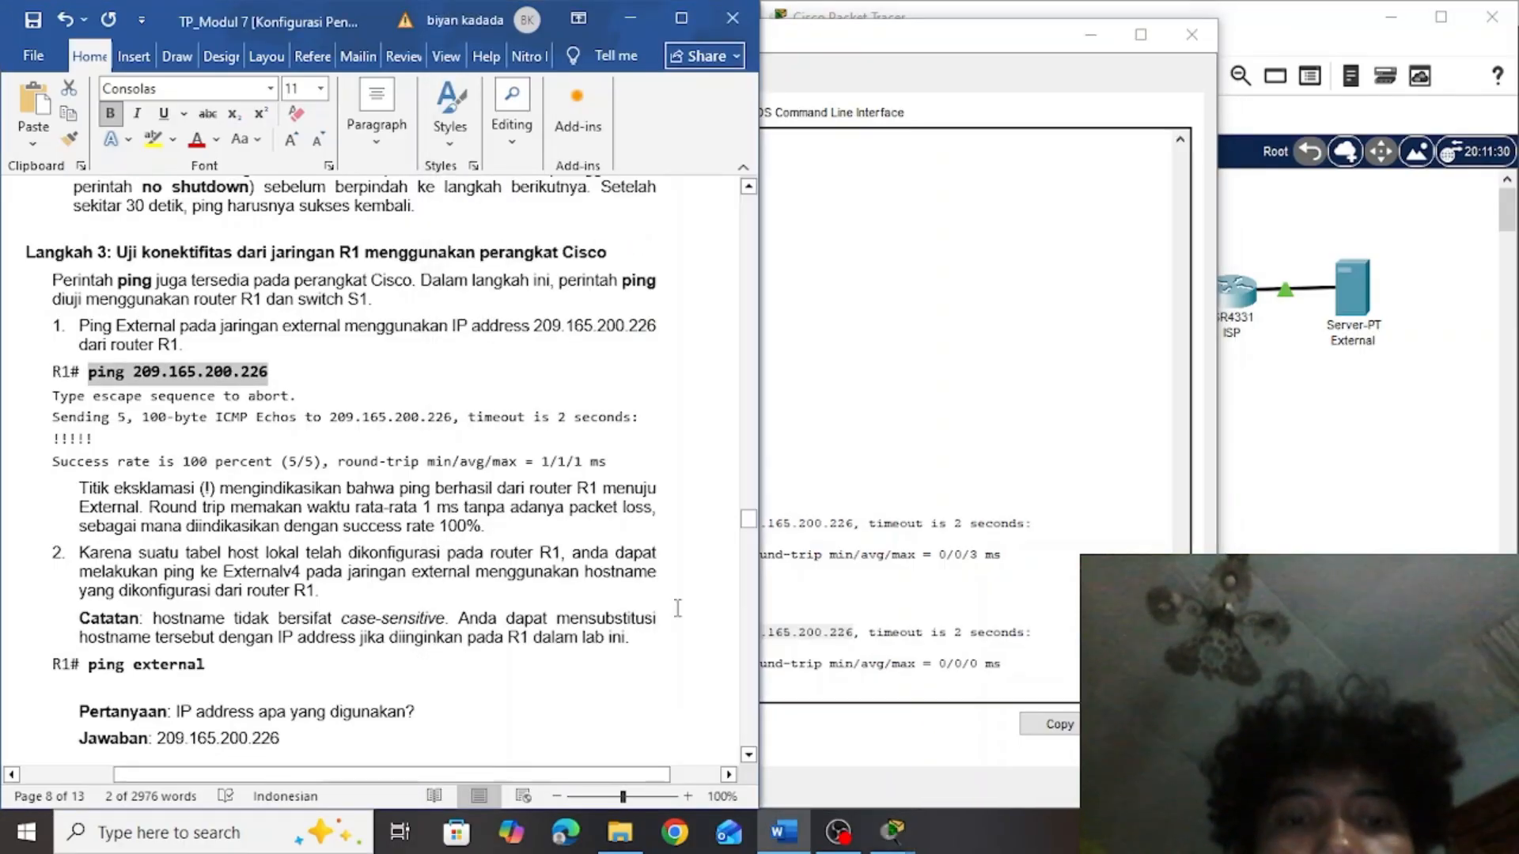
drag(747, 524, 748, 551)
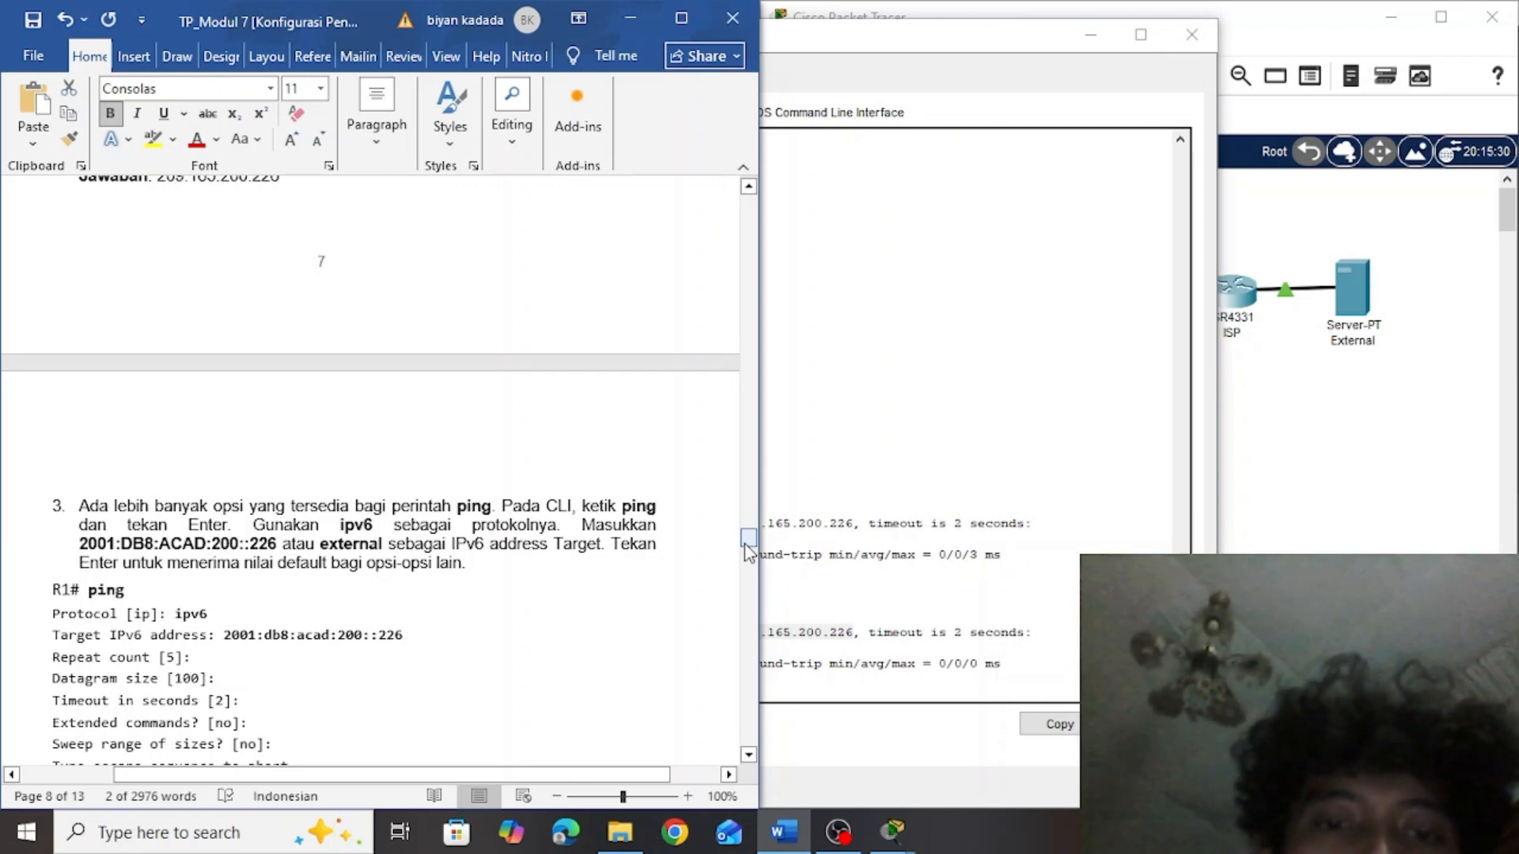
Start an extended ping on router R1 and set its protocol to ipv6
click(900, 621)
key(Return)
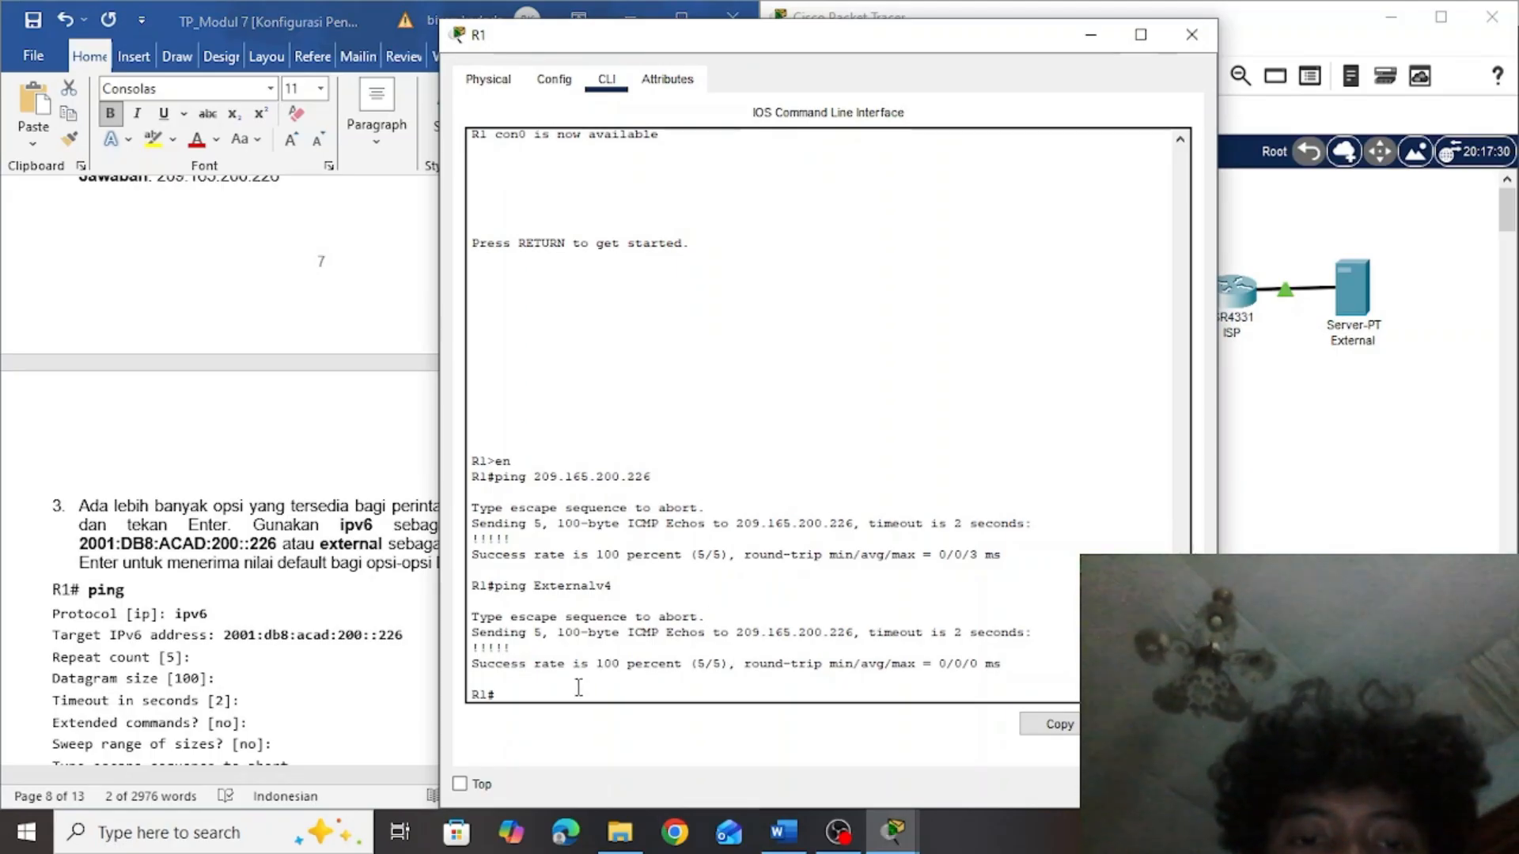
text(ping)
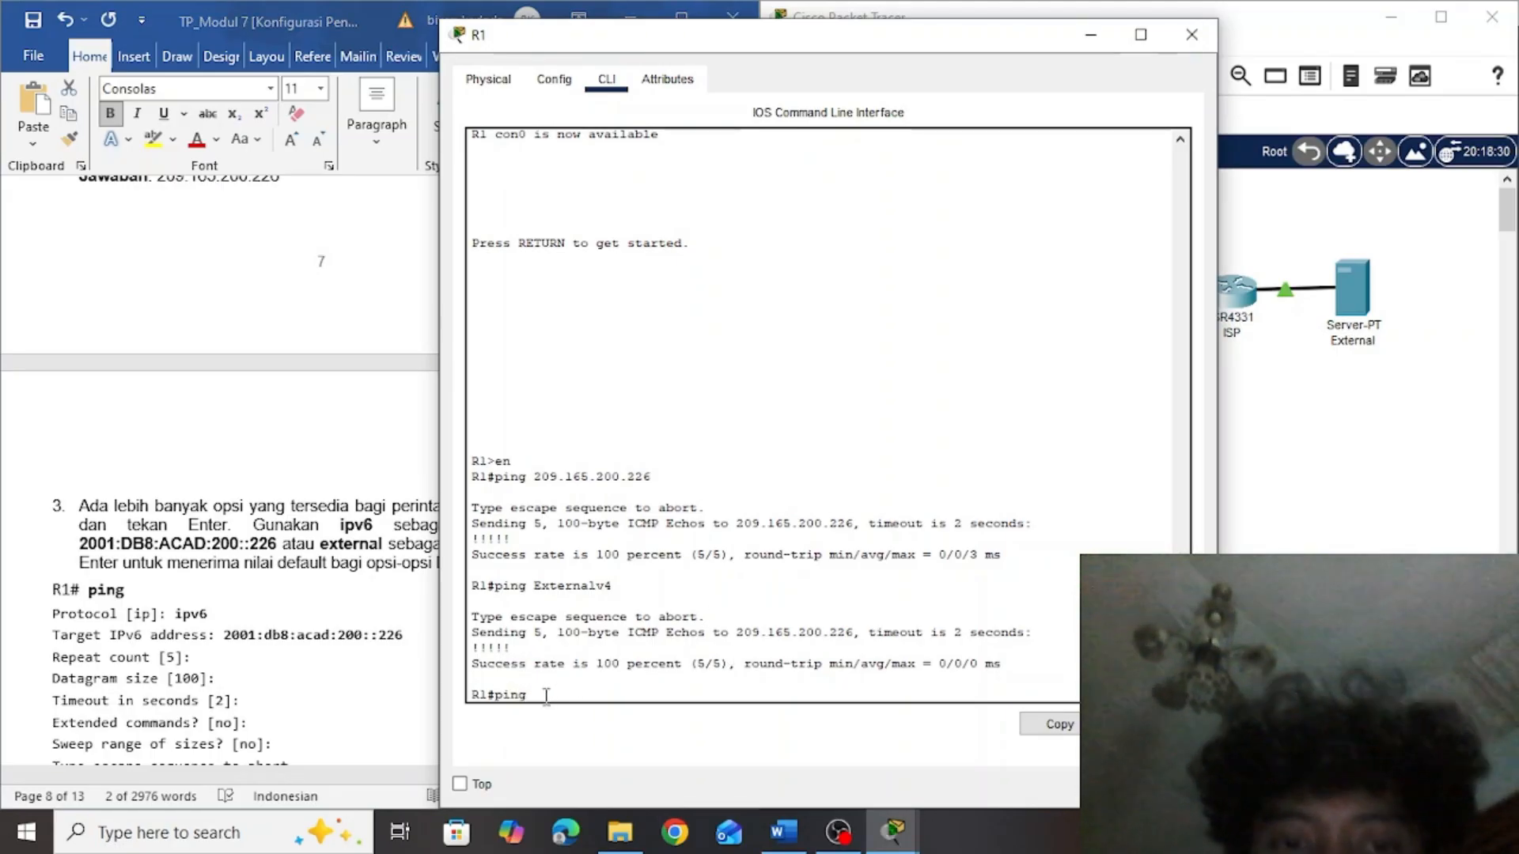
key(Return)
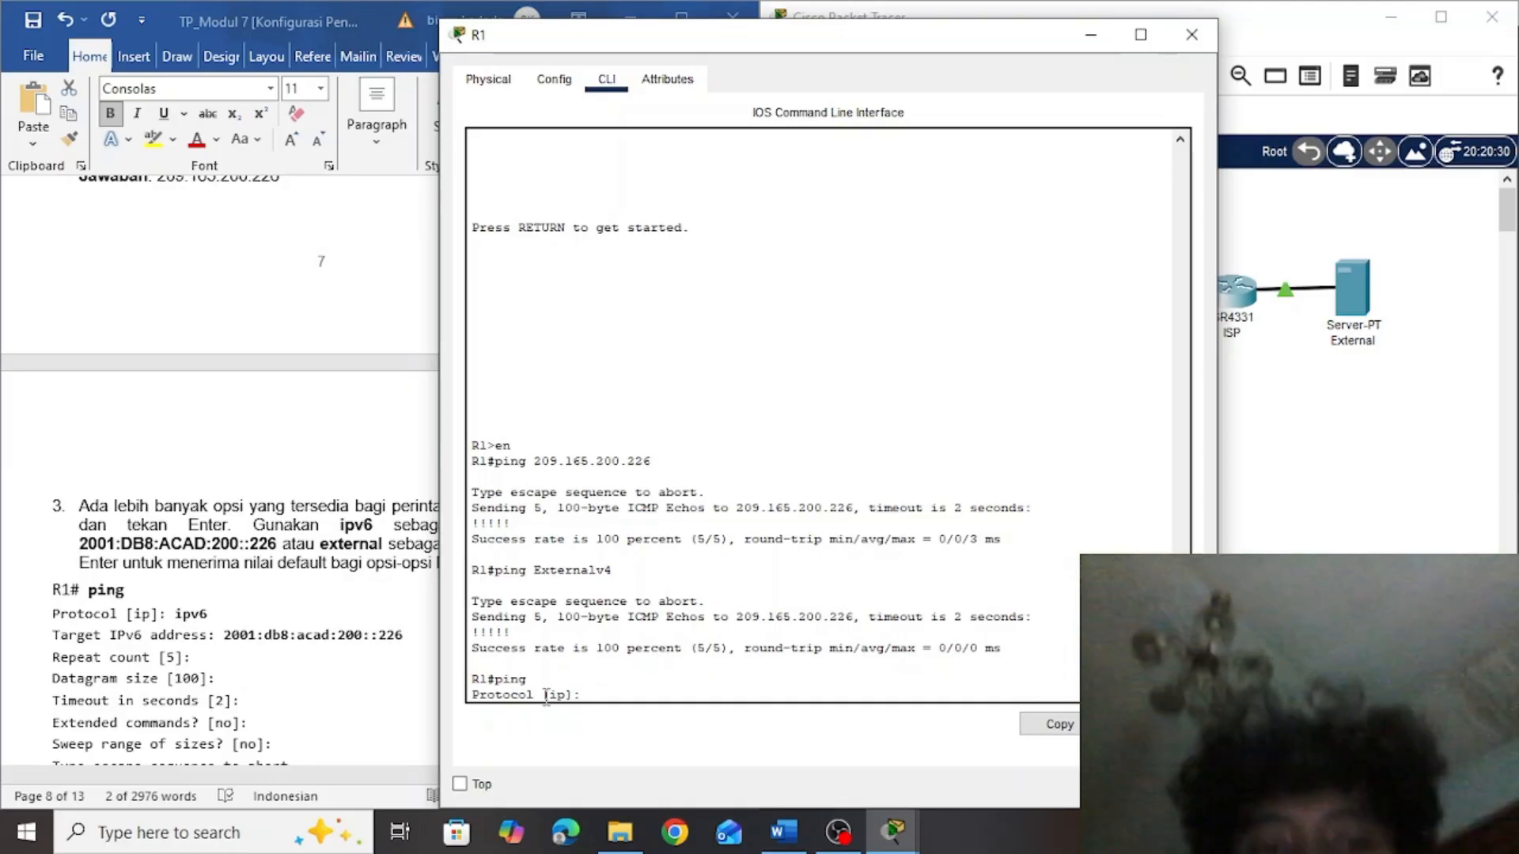
drag(544, 696, 584, 695)
click(585, 695)
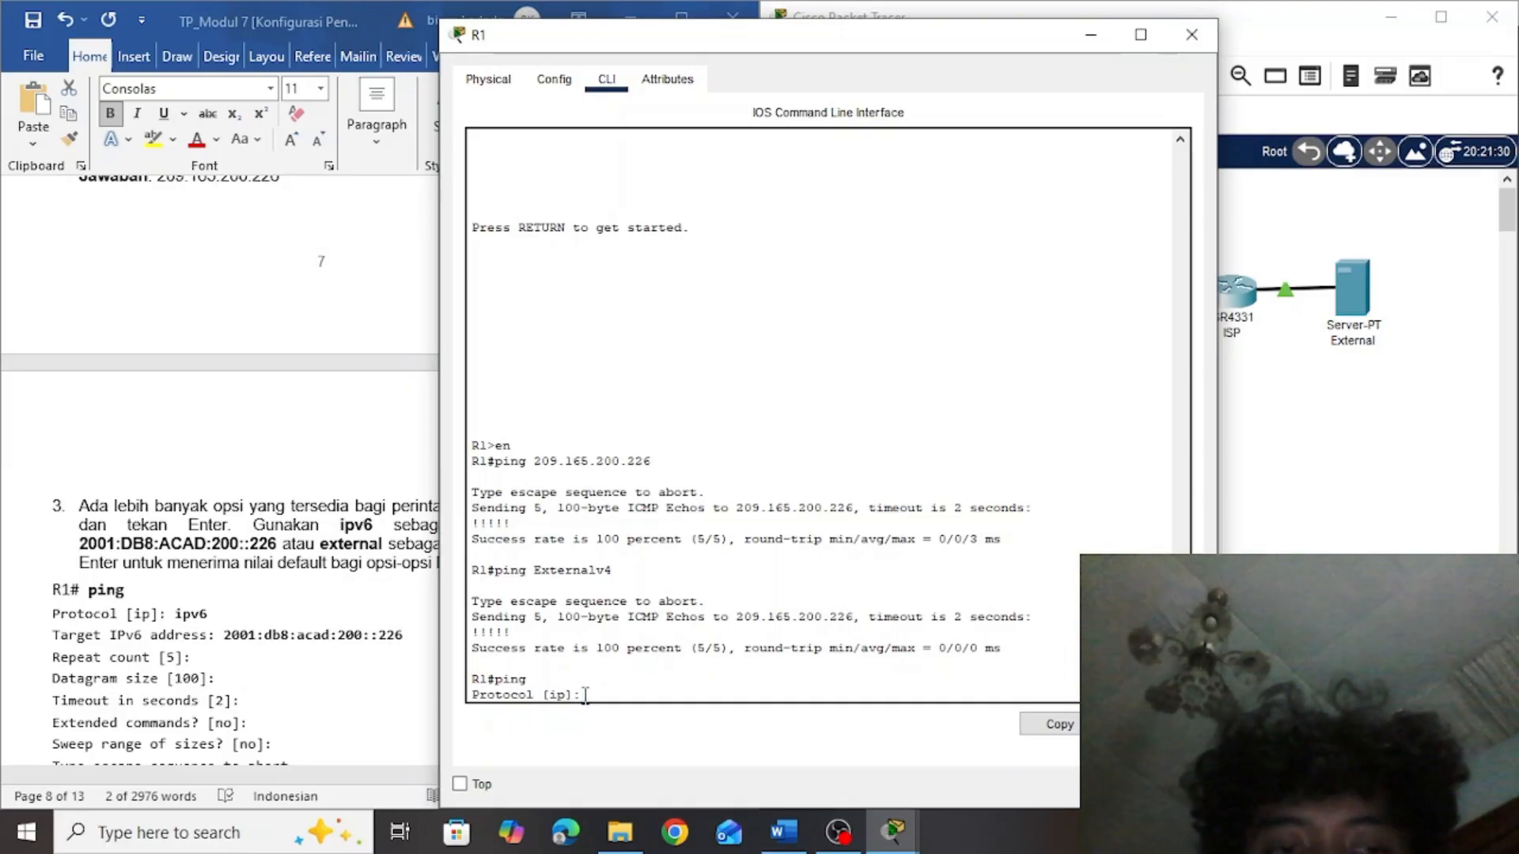
text(ip)
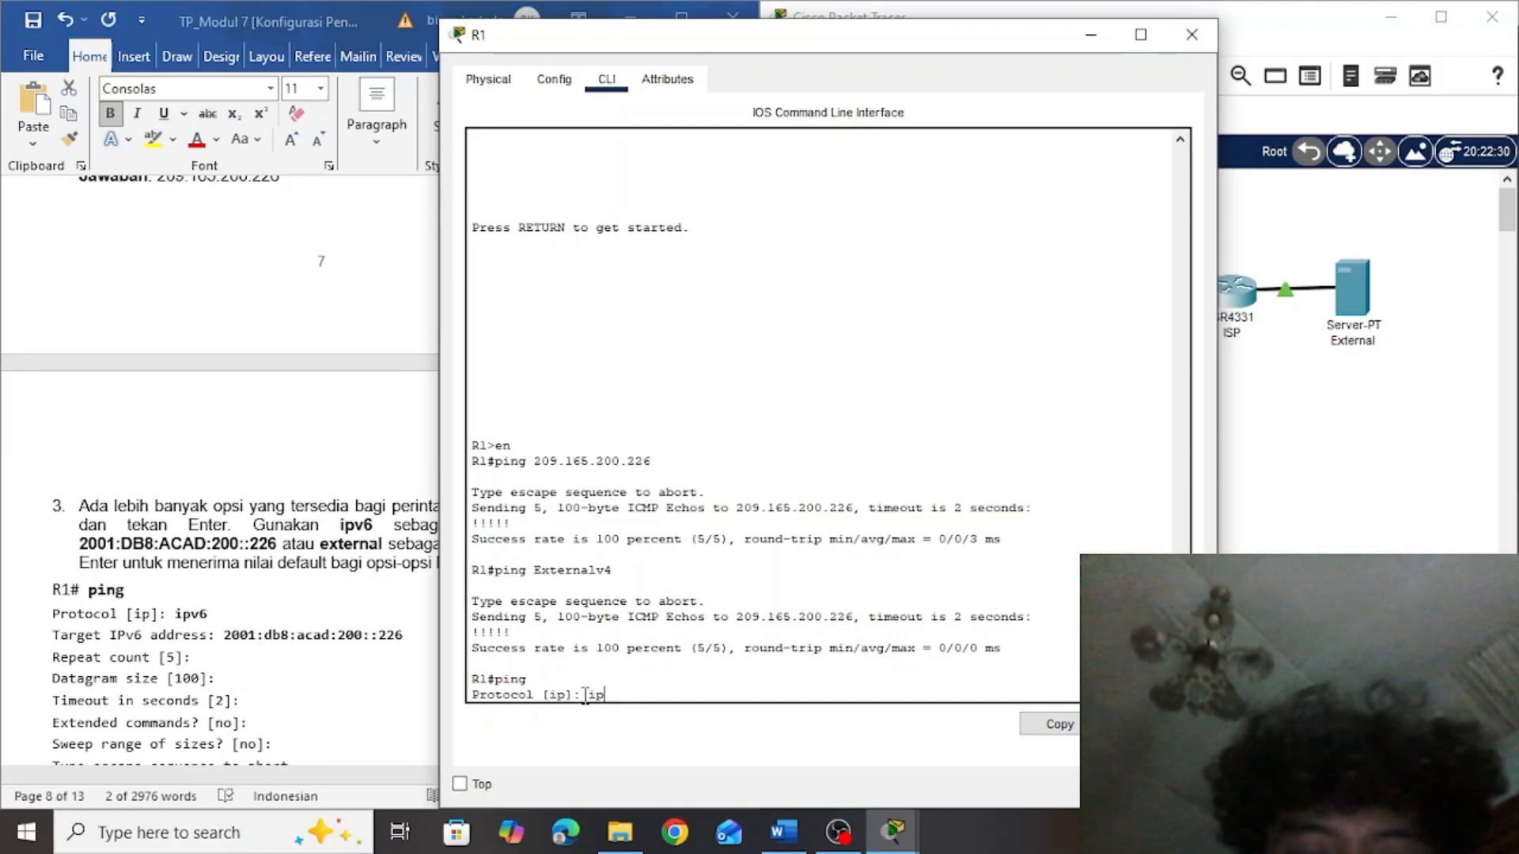
text(v6)
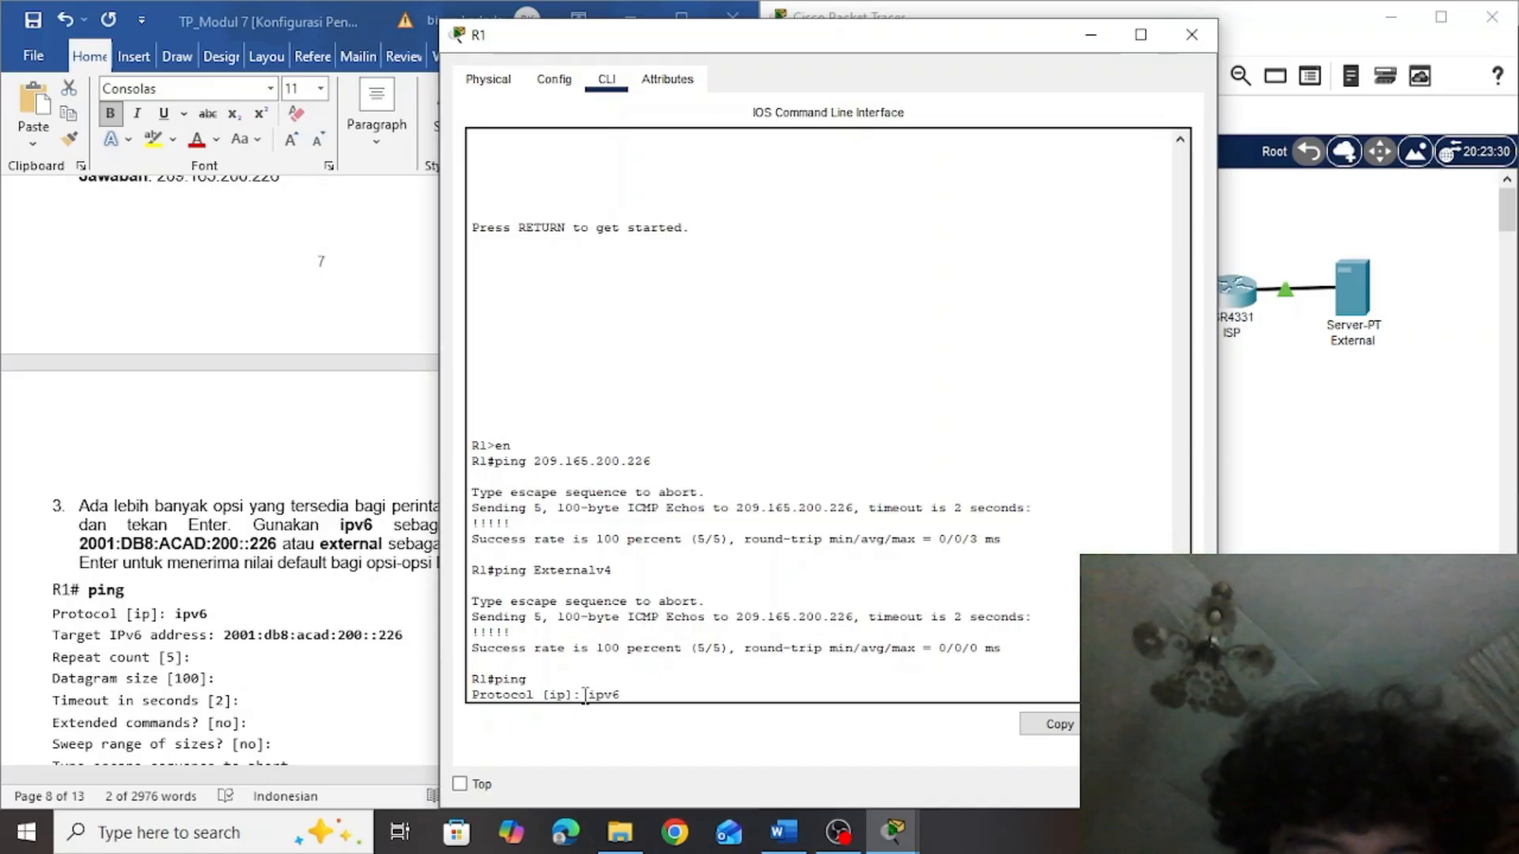
key(Return)
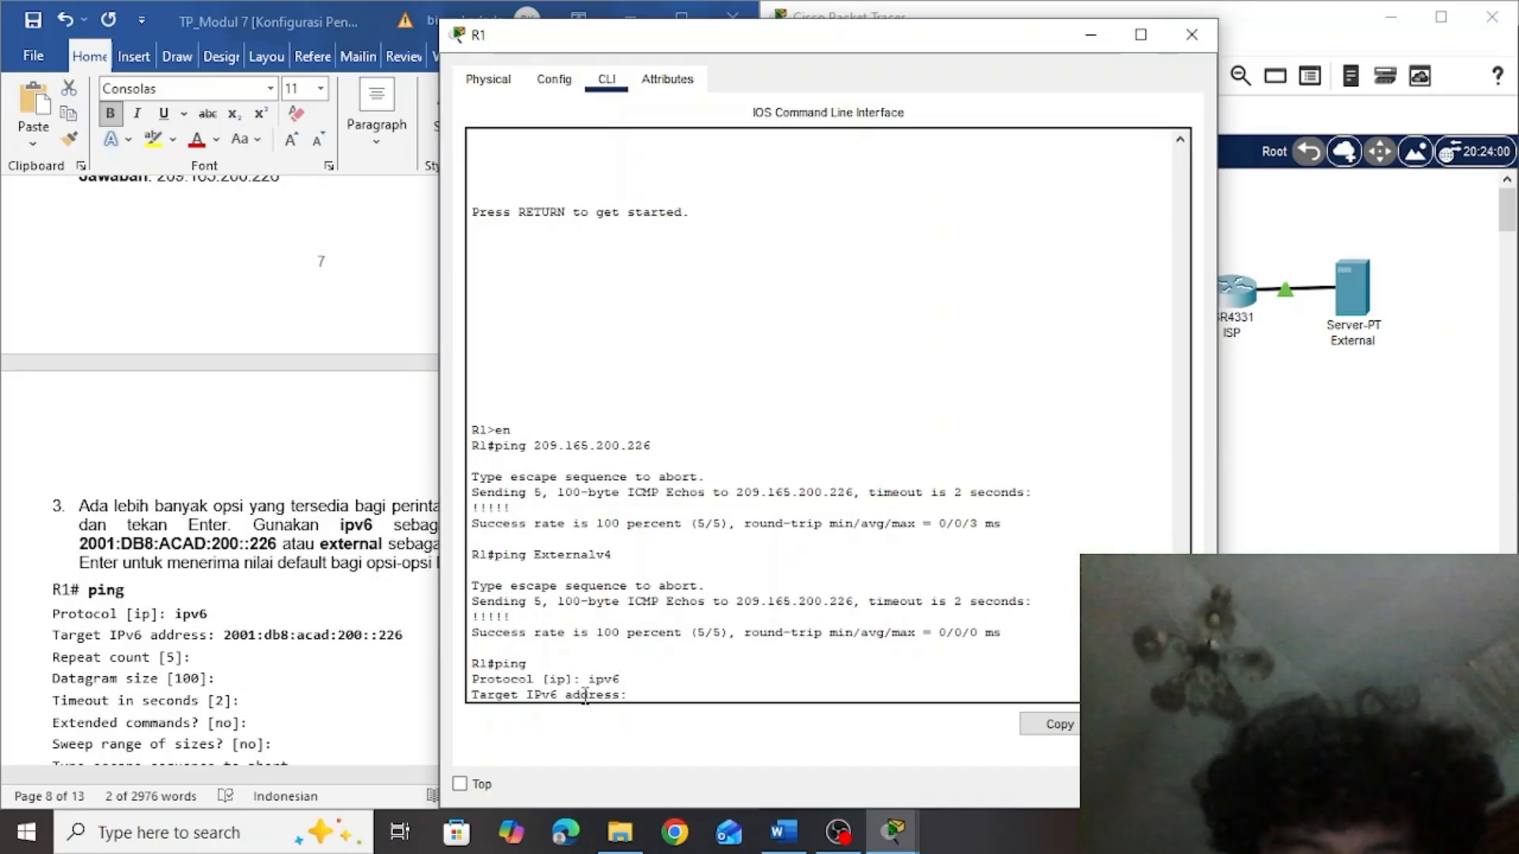
Set the extended ping's target IPv6 address to 2001:db8:acad:200::226, copied from the lab document
click(394, 647)
drag(408, 635, 241, 624)
key(ctrl+c)
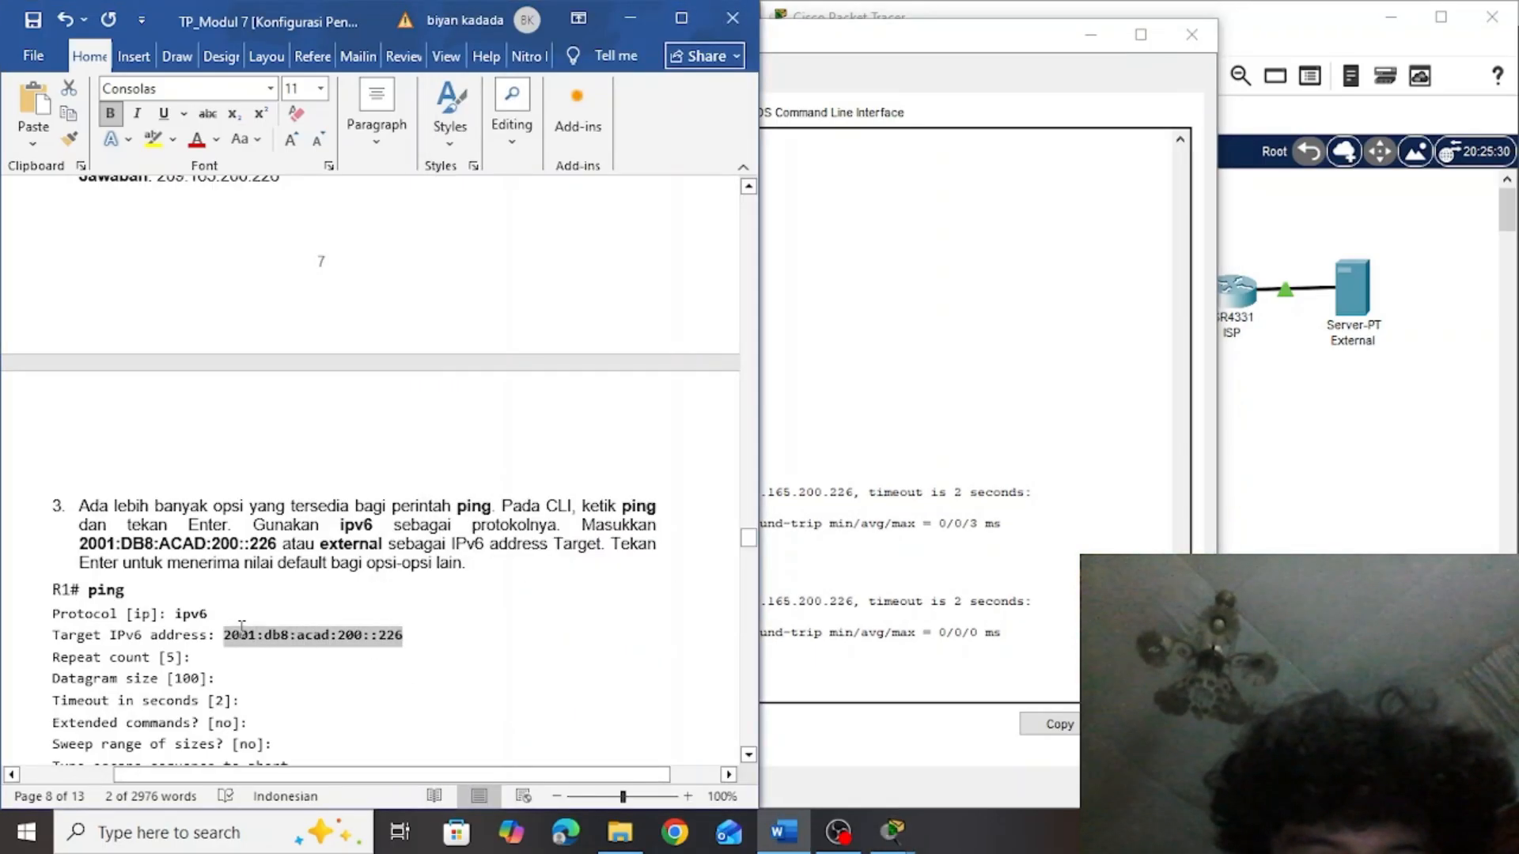
click(954, 624)
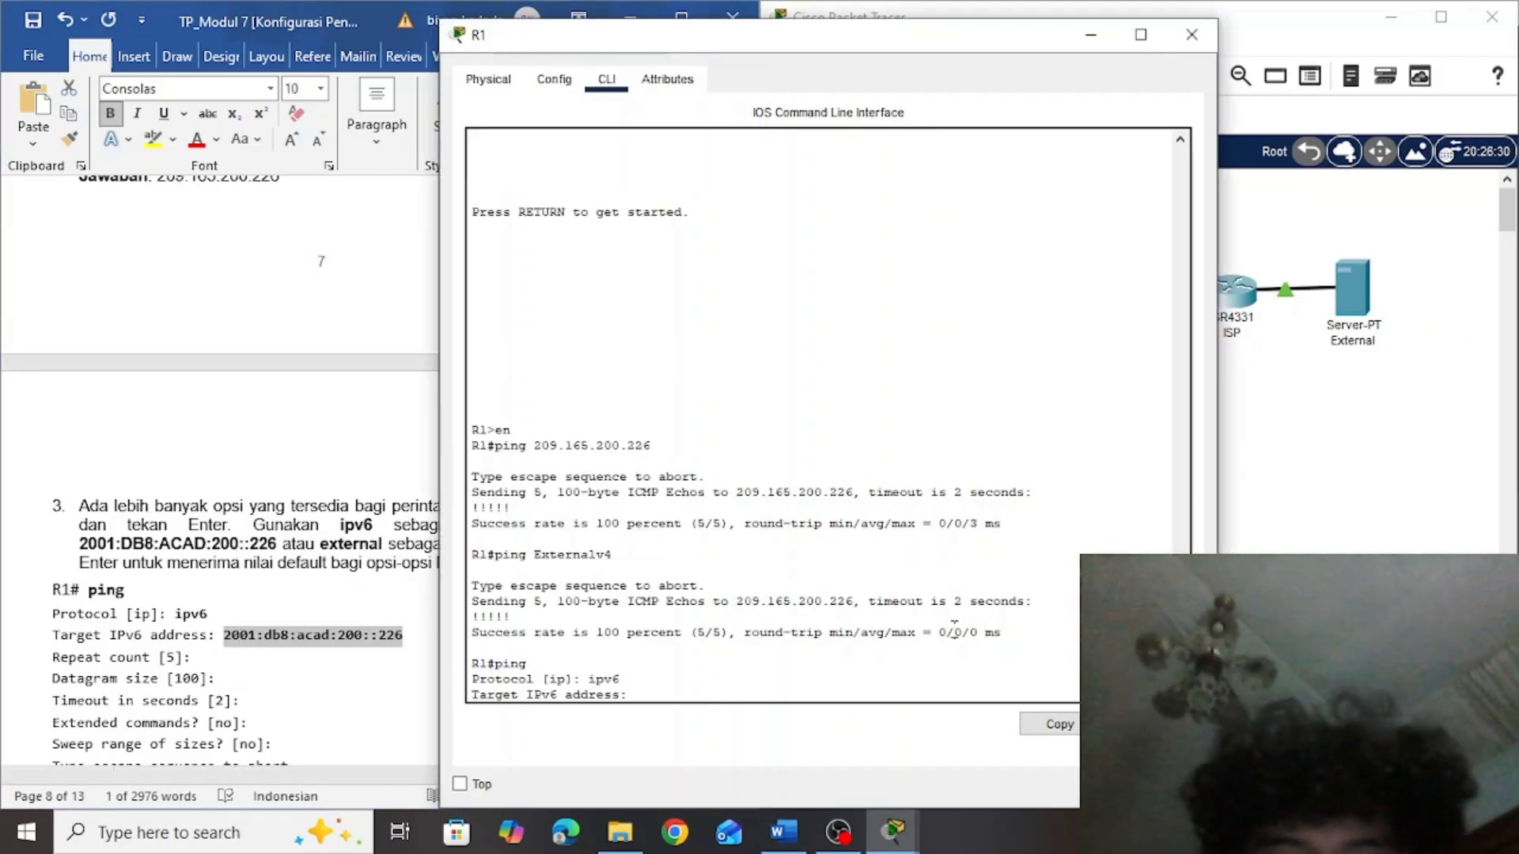
click(662, 694)
right_click(663, 694)
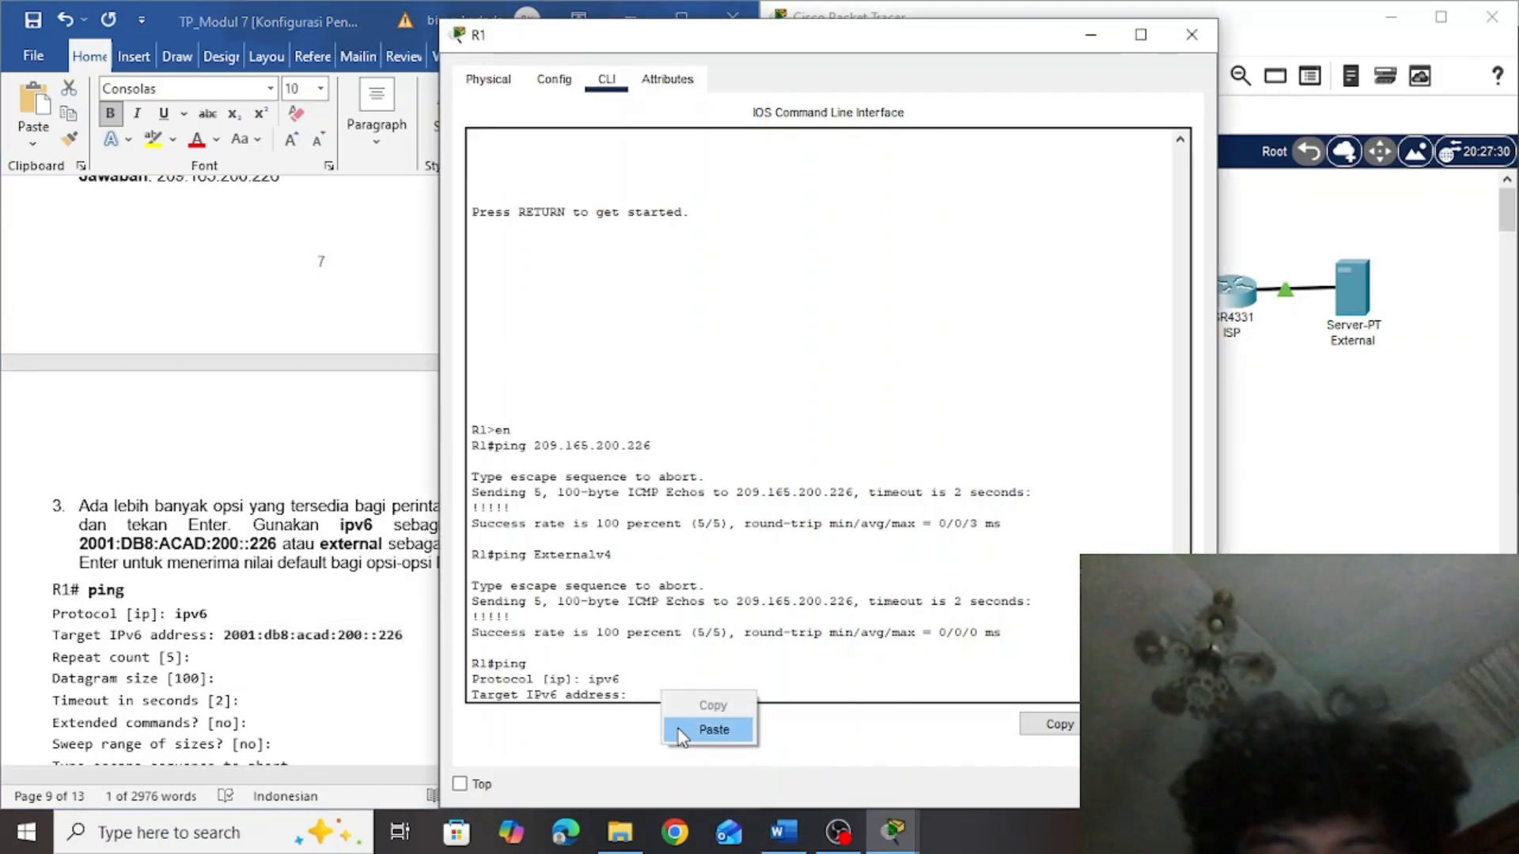
click(677, 729)
key(Return)
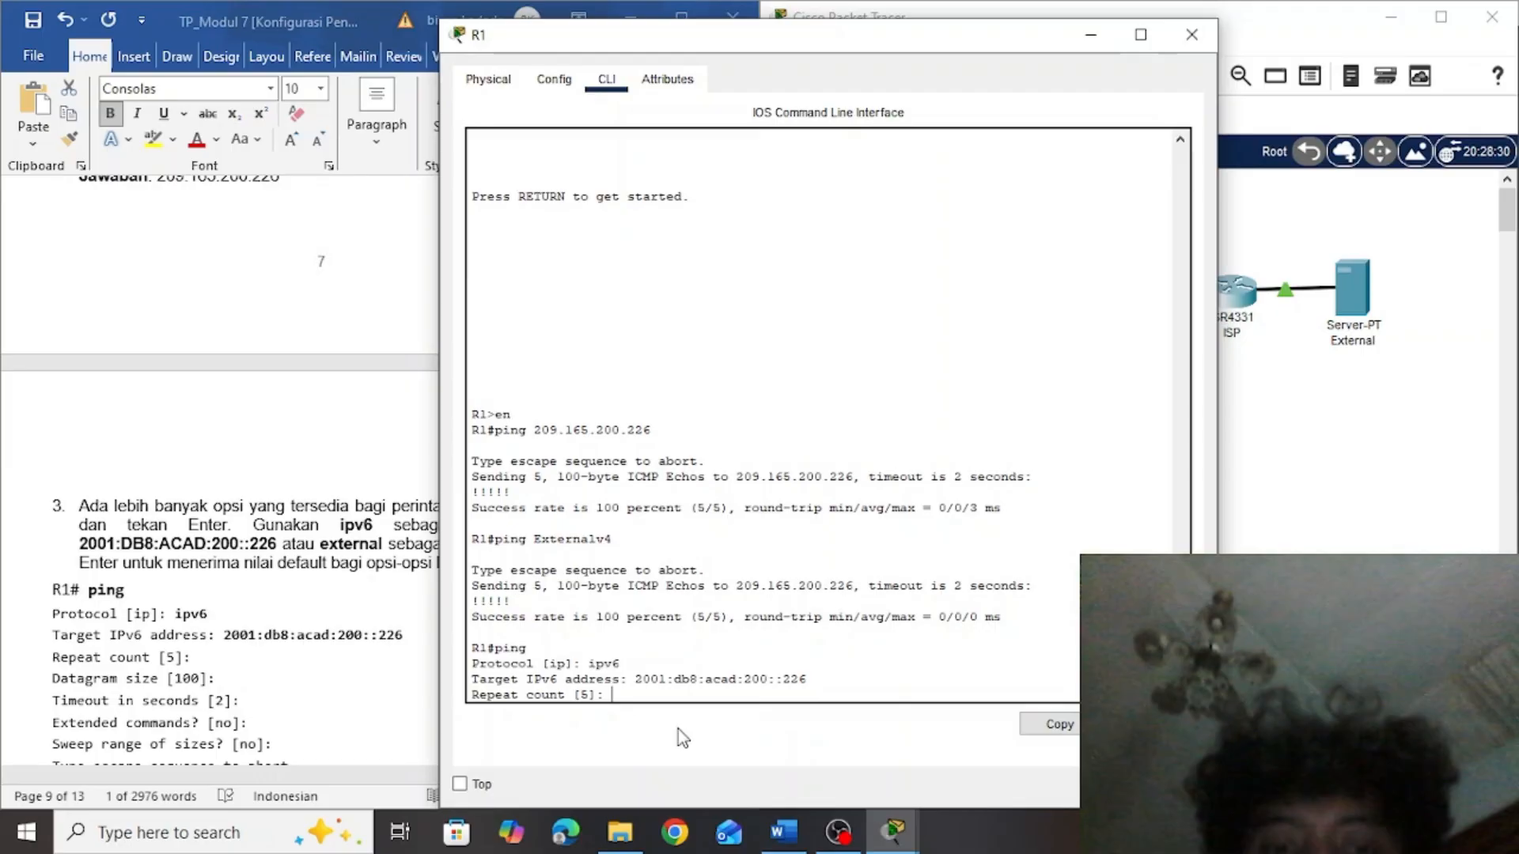
Accept the defaults for the remaining IPv6 ping options and run it, checking the prompts against the lab document's sample
key(Return)
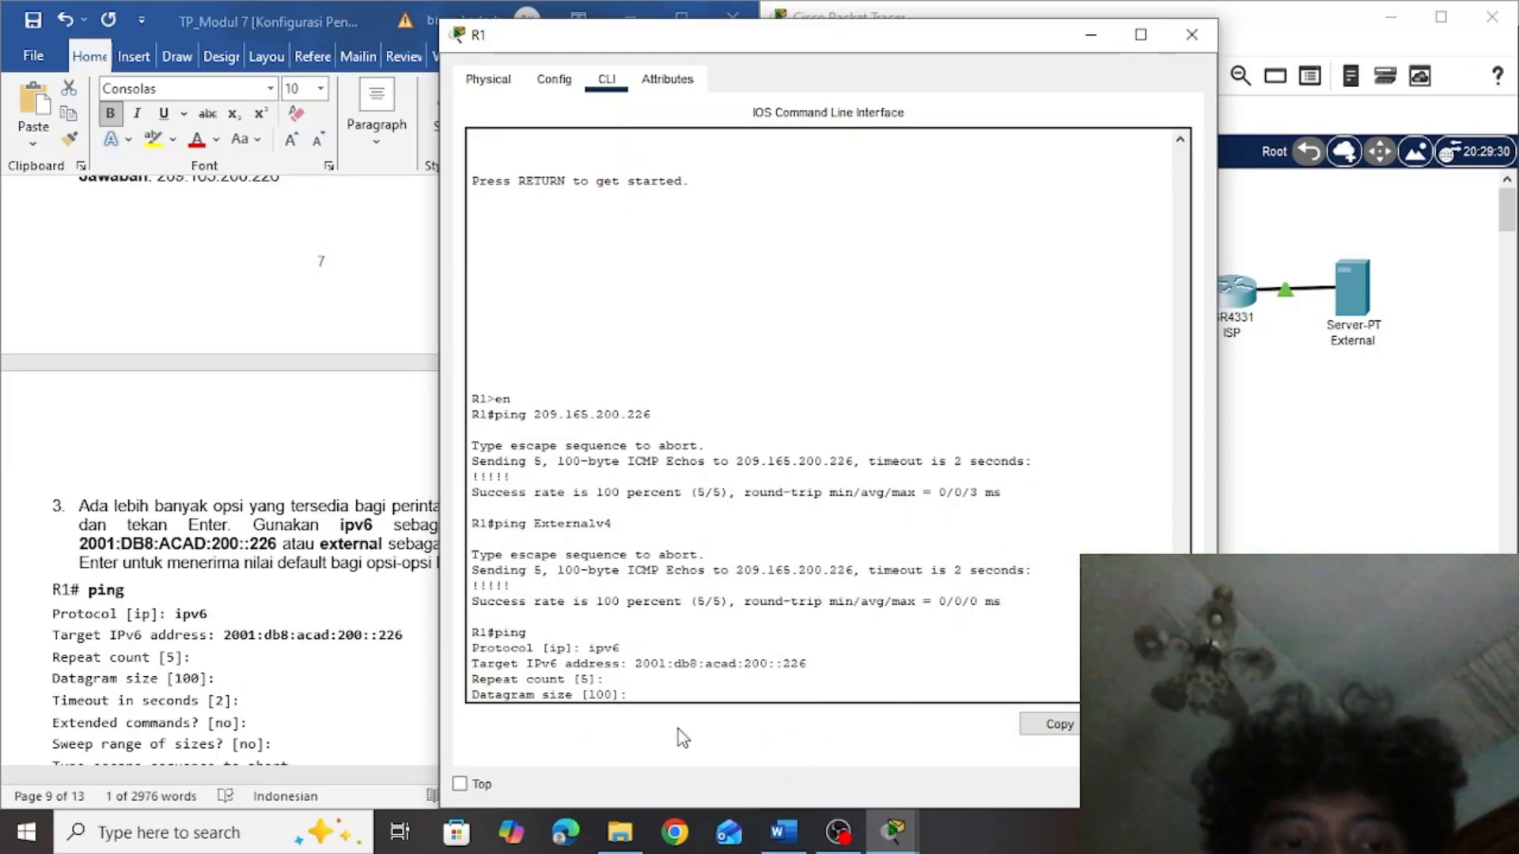
key(Return)
key(Return)
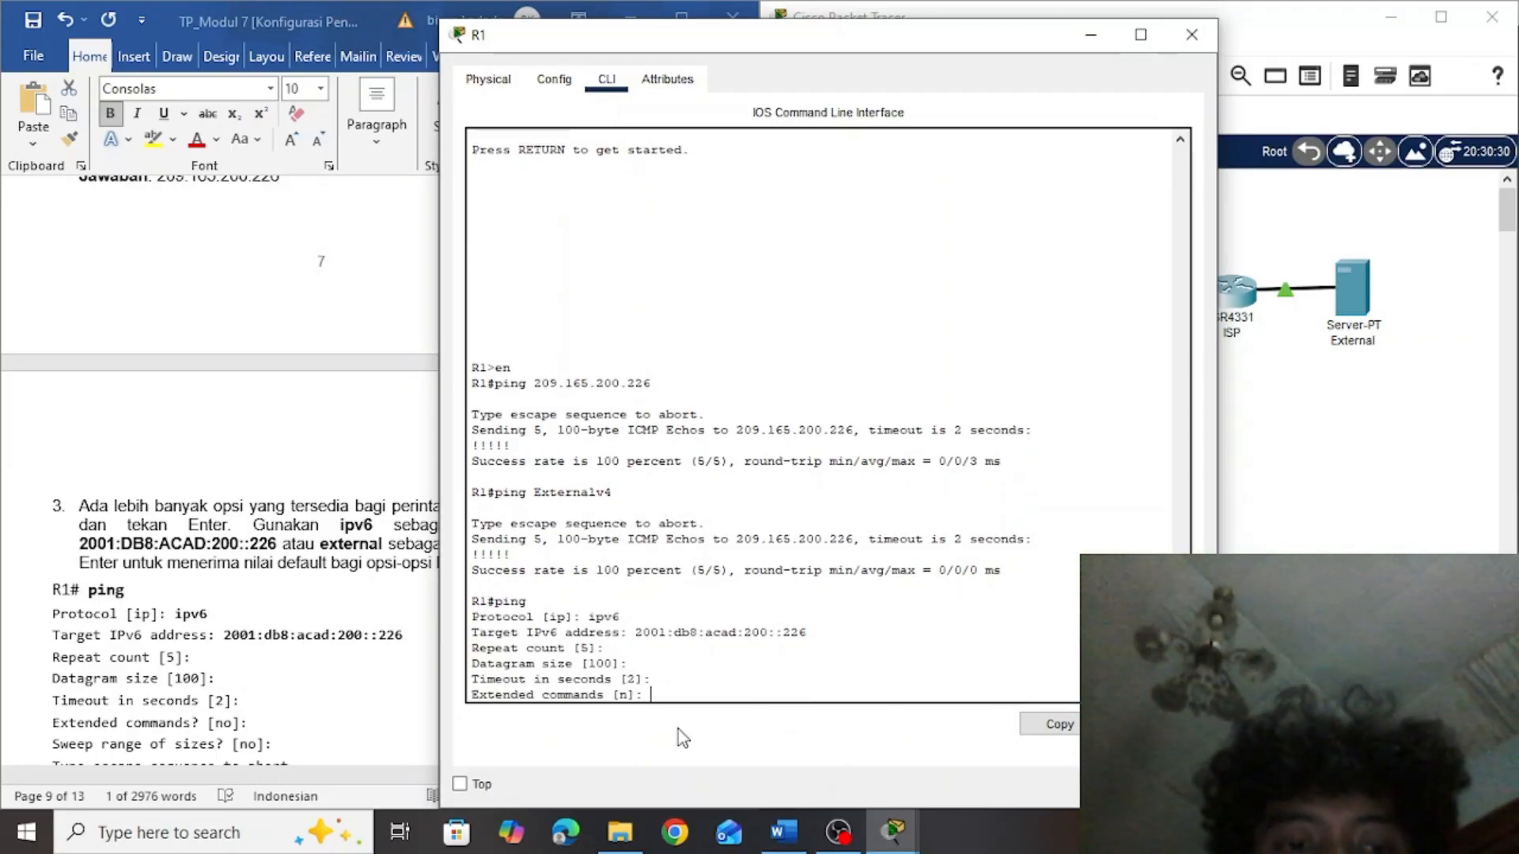
key(Return)
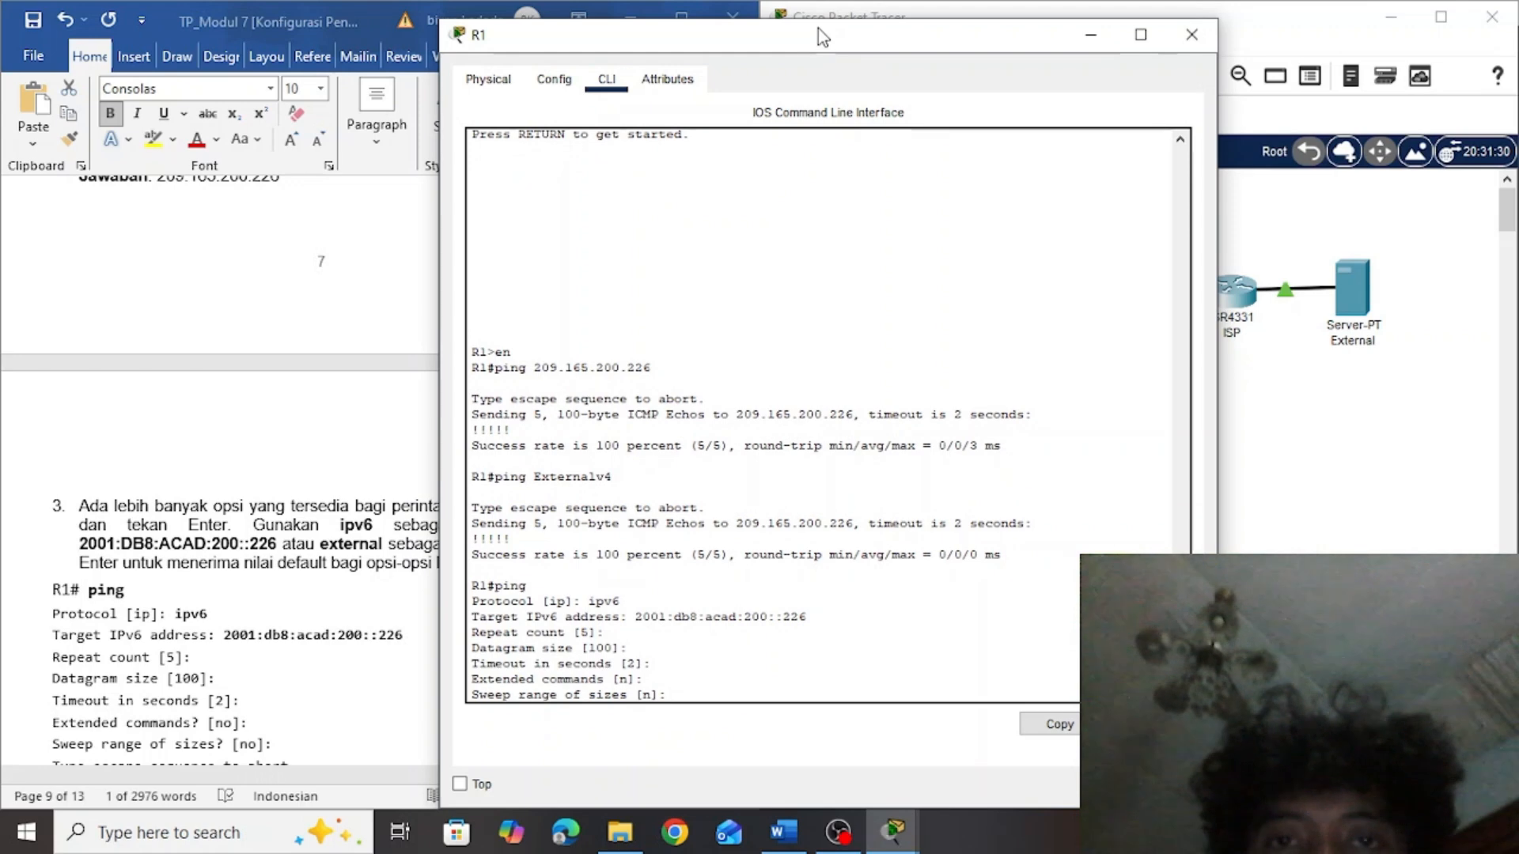
drag(834, 39, 1074, 43)
click(527, 332)
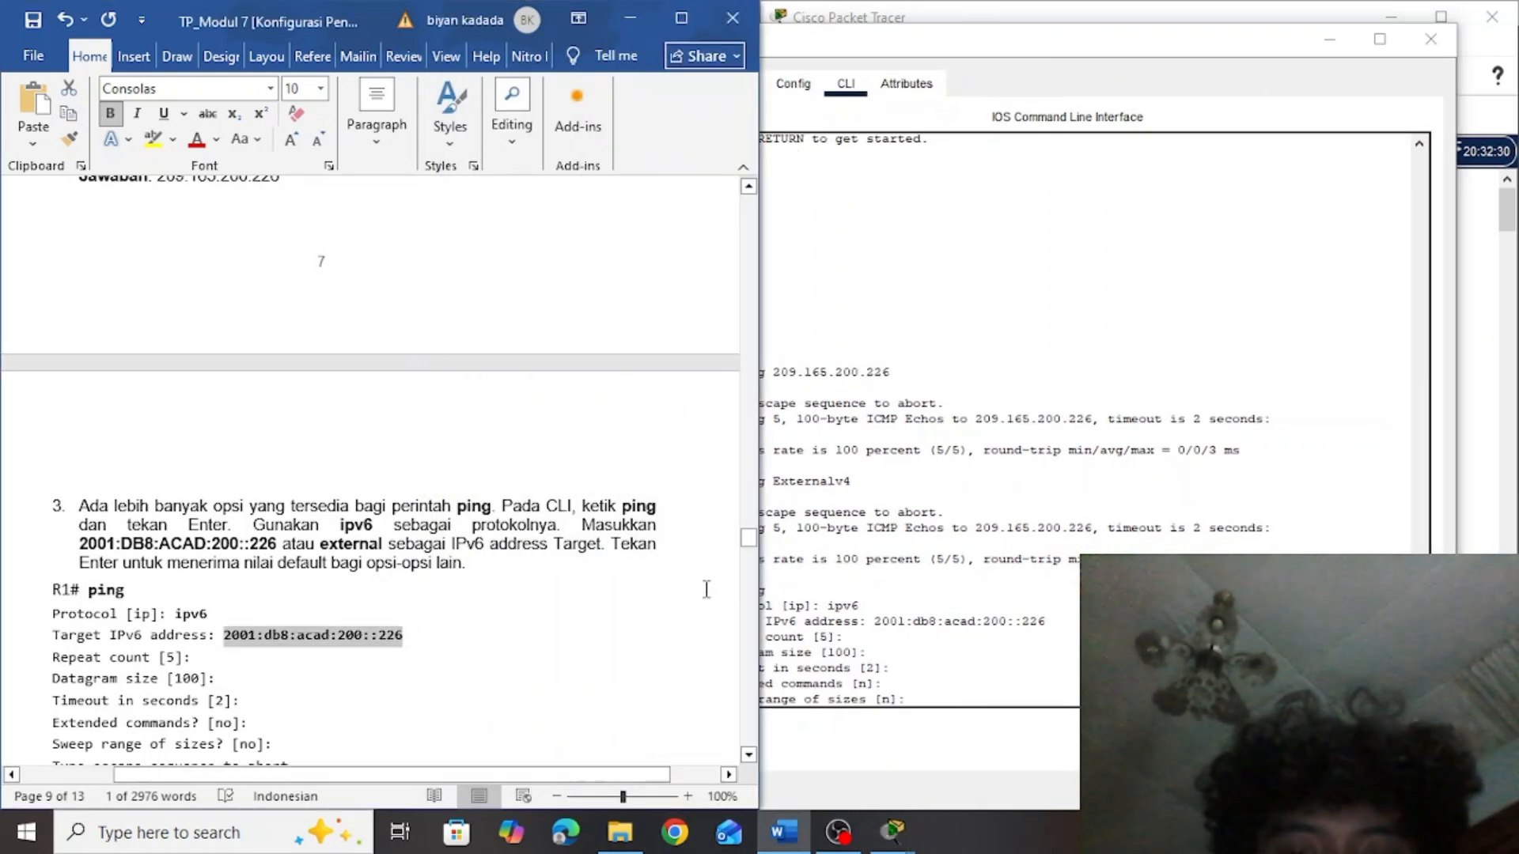
drag(753, 539, 753, 562)
click(900, 667)
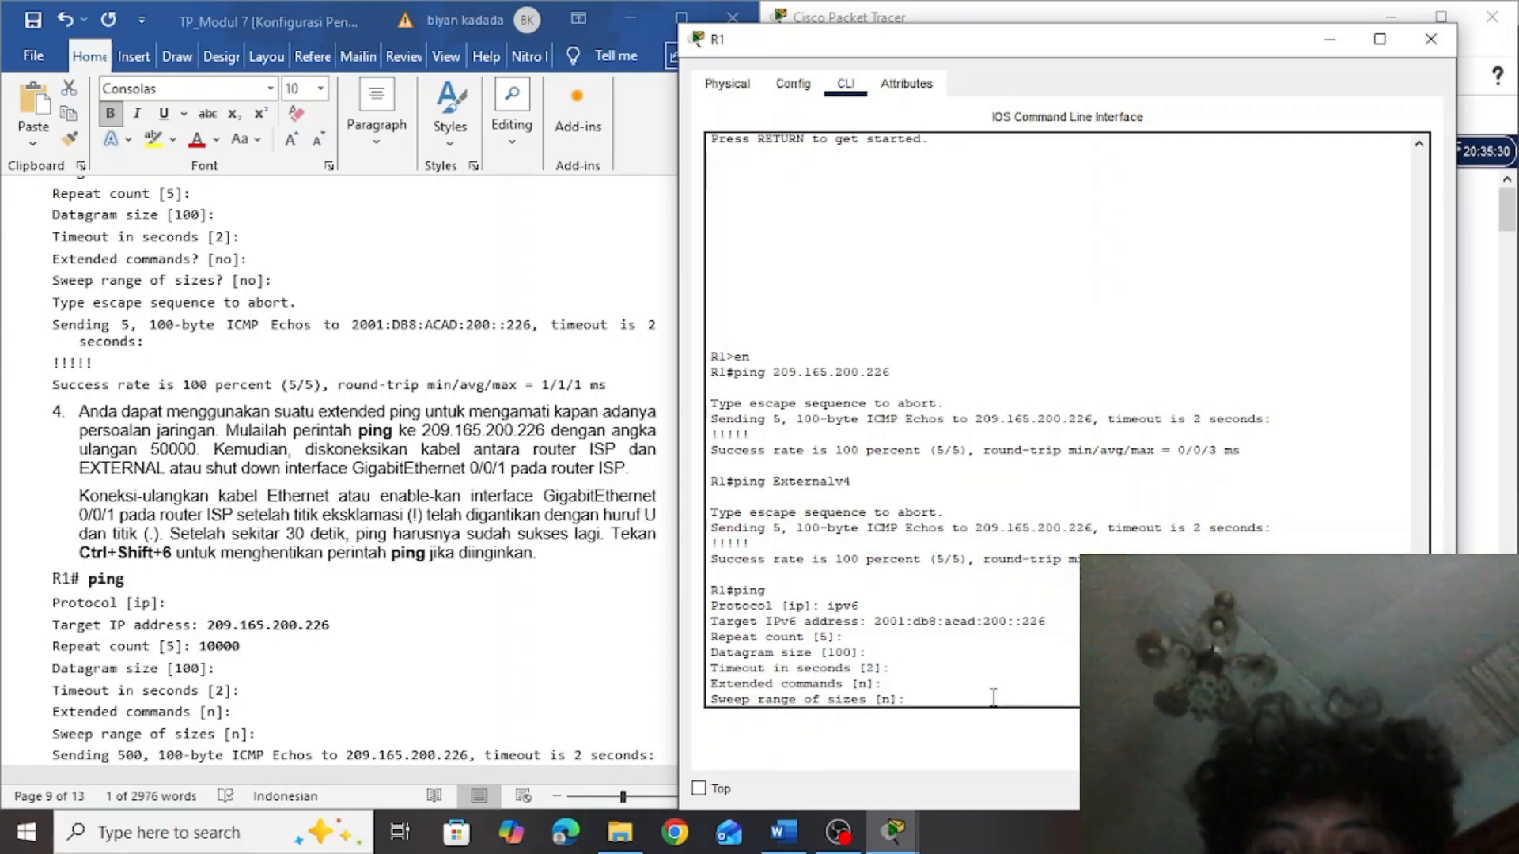
key(Return)
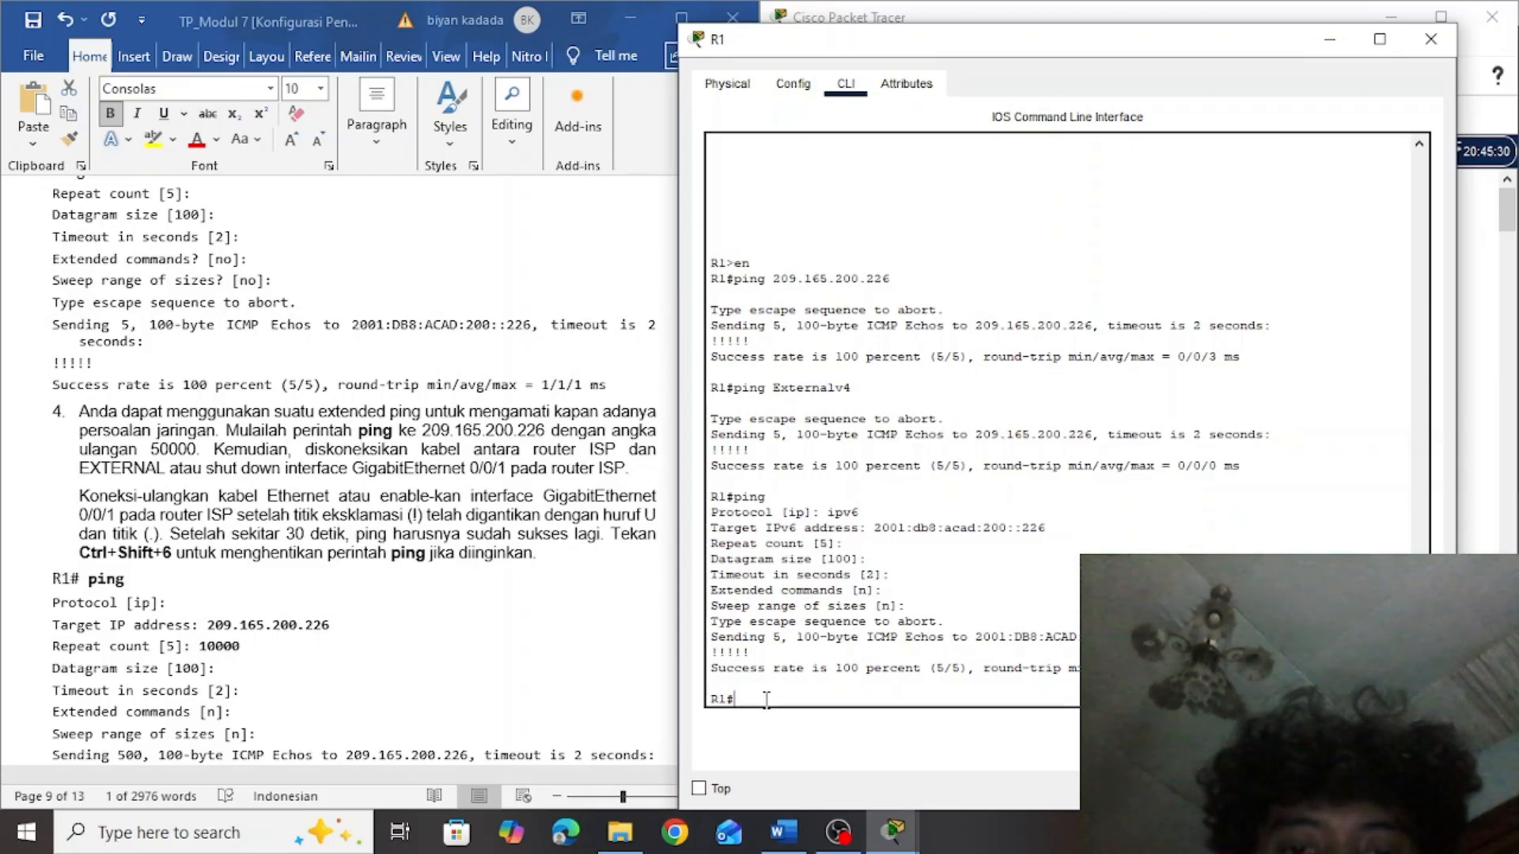
Start an extended ping on router R1 with the default protocol and target 209.165.200.226, copied from the lab document
text(pi)
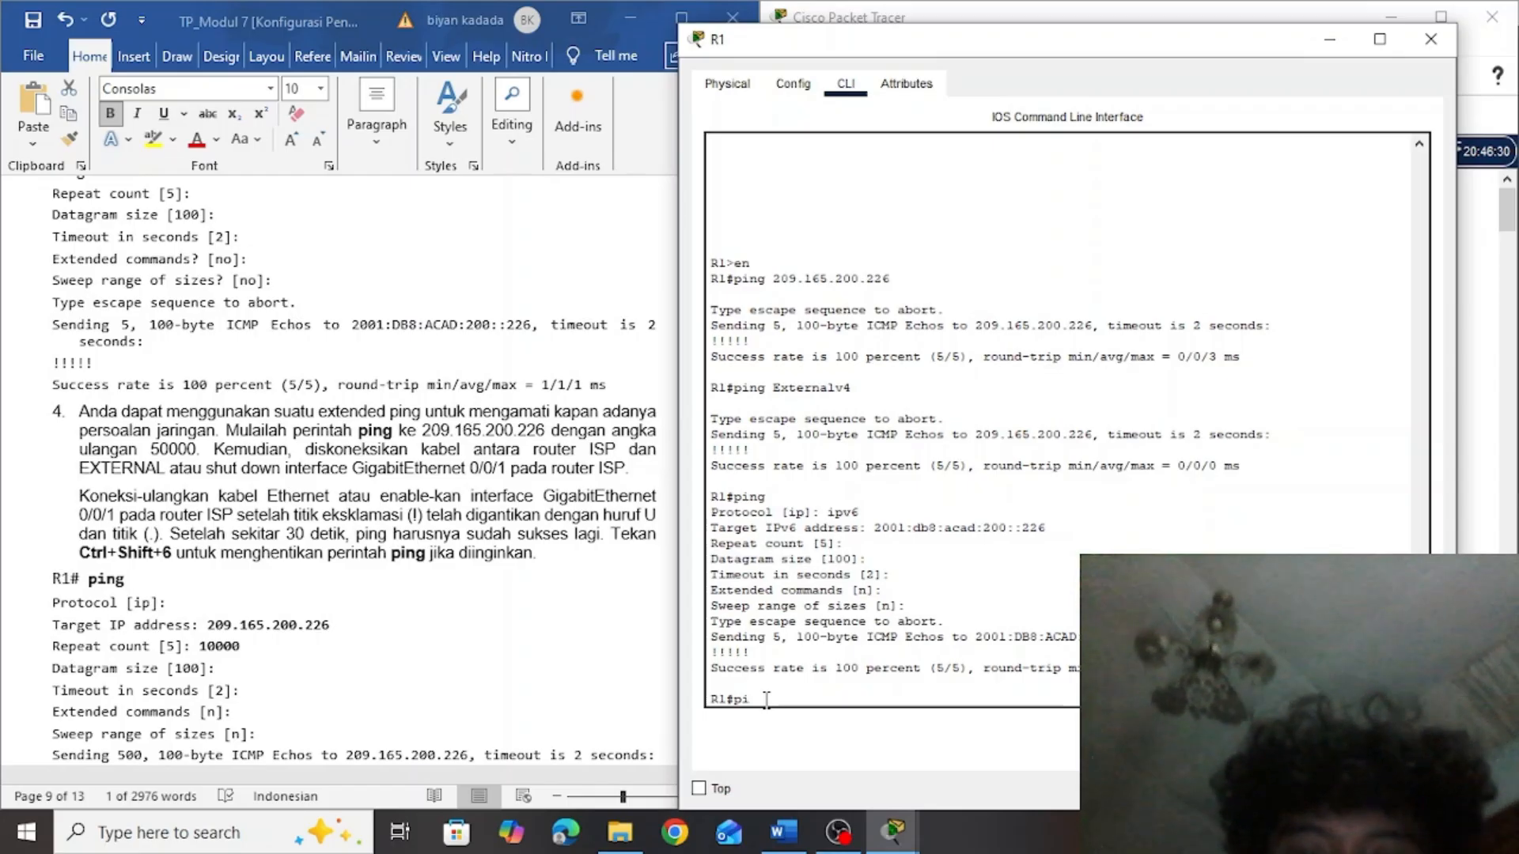
text(ng)
key(Return)
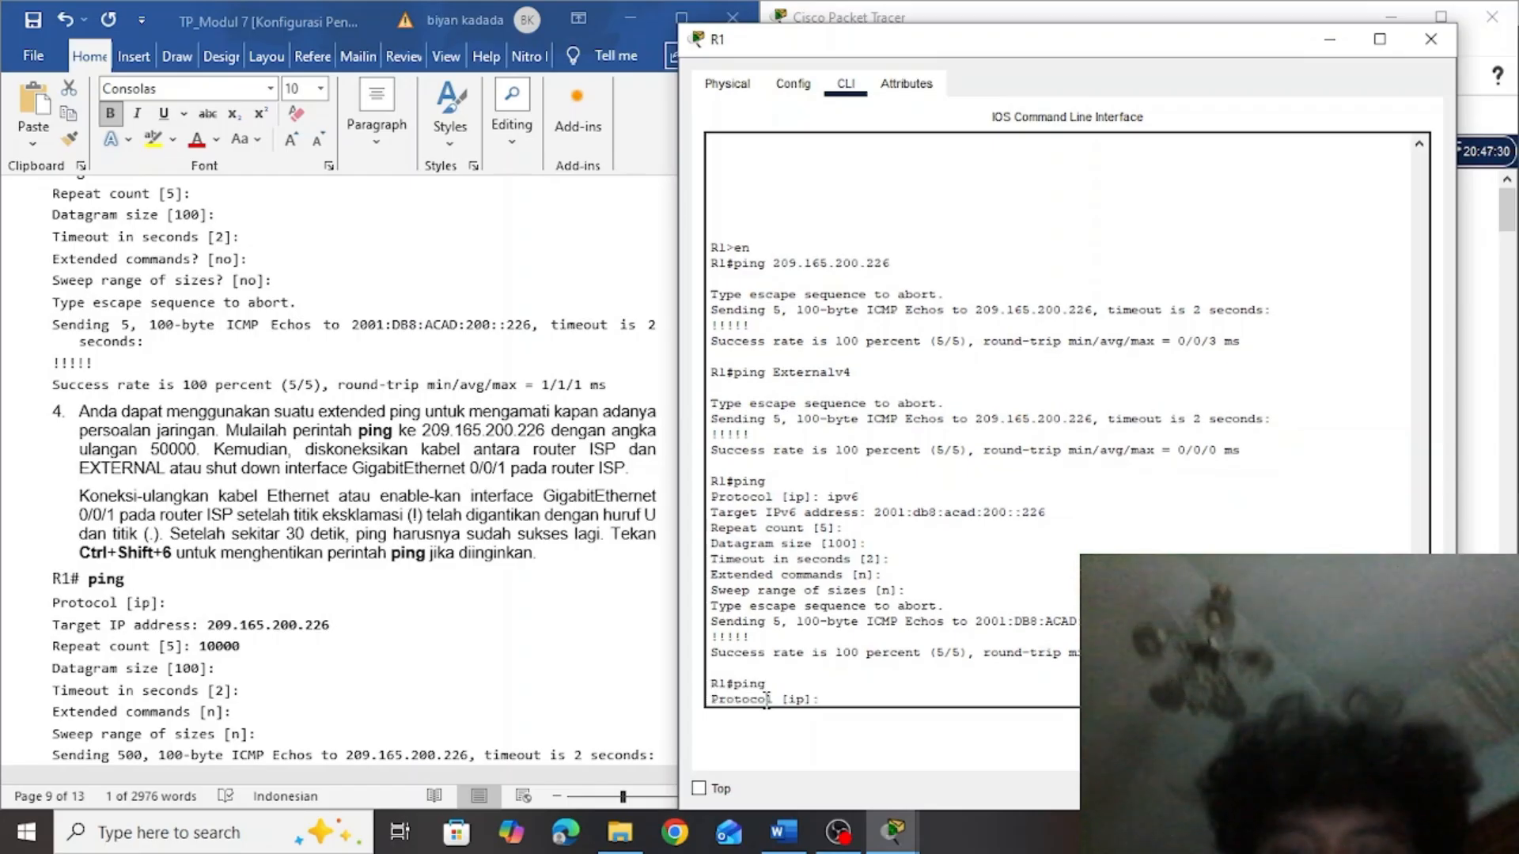
click(349, 625)
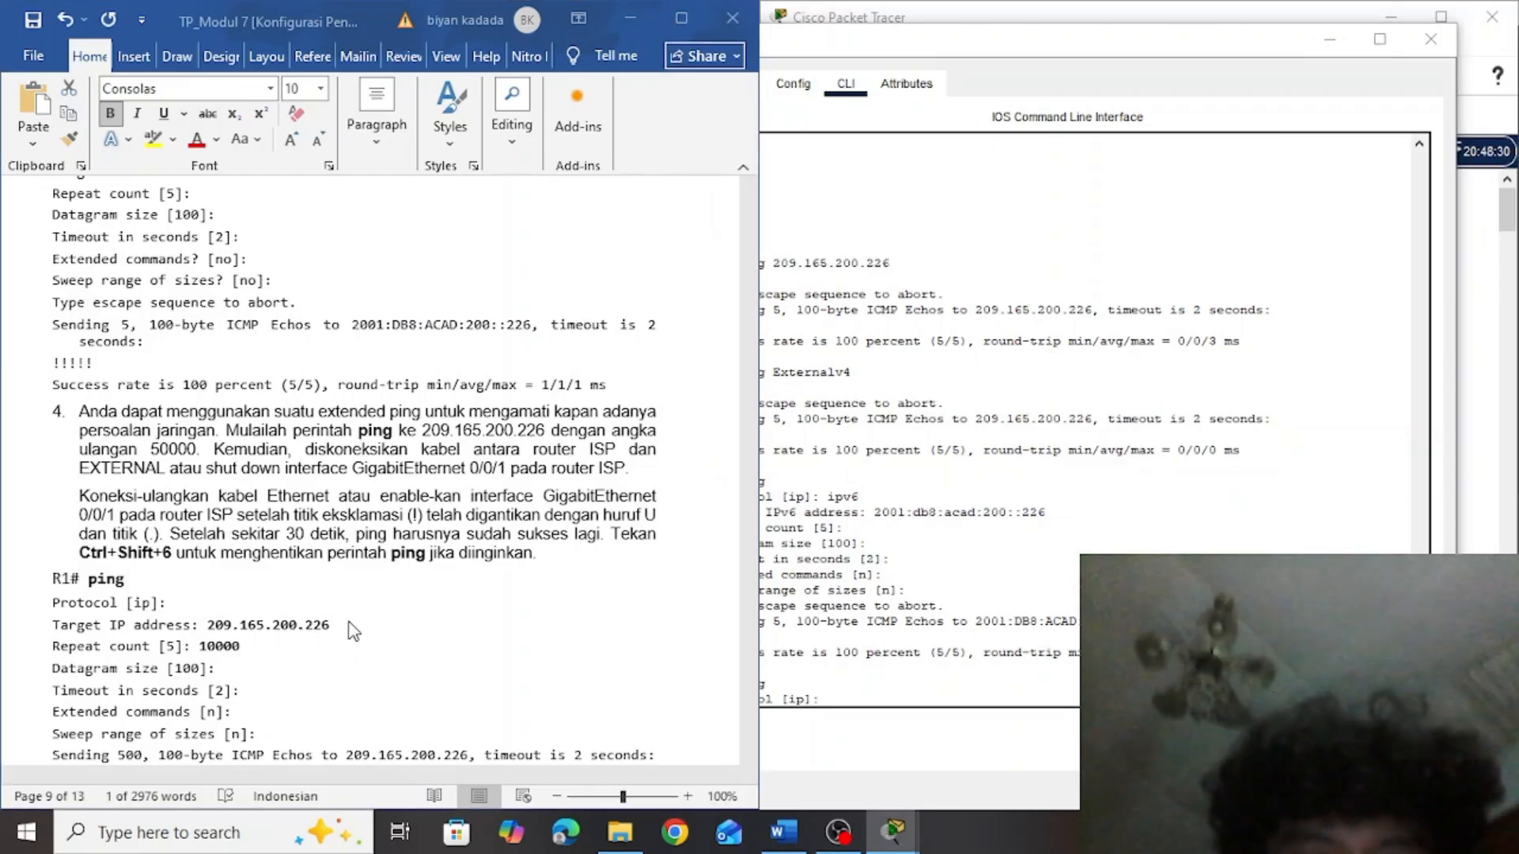
drag(330, 625, 221, 625)
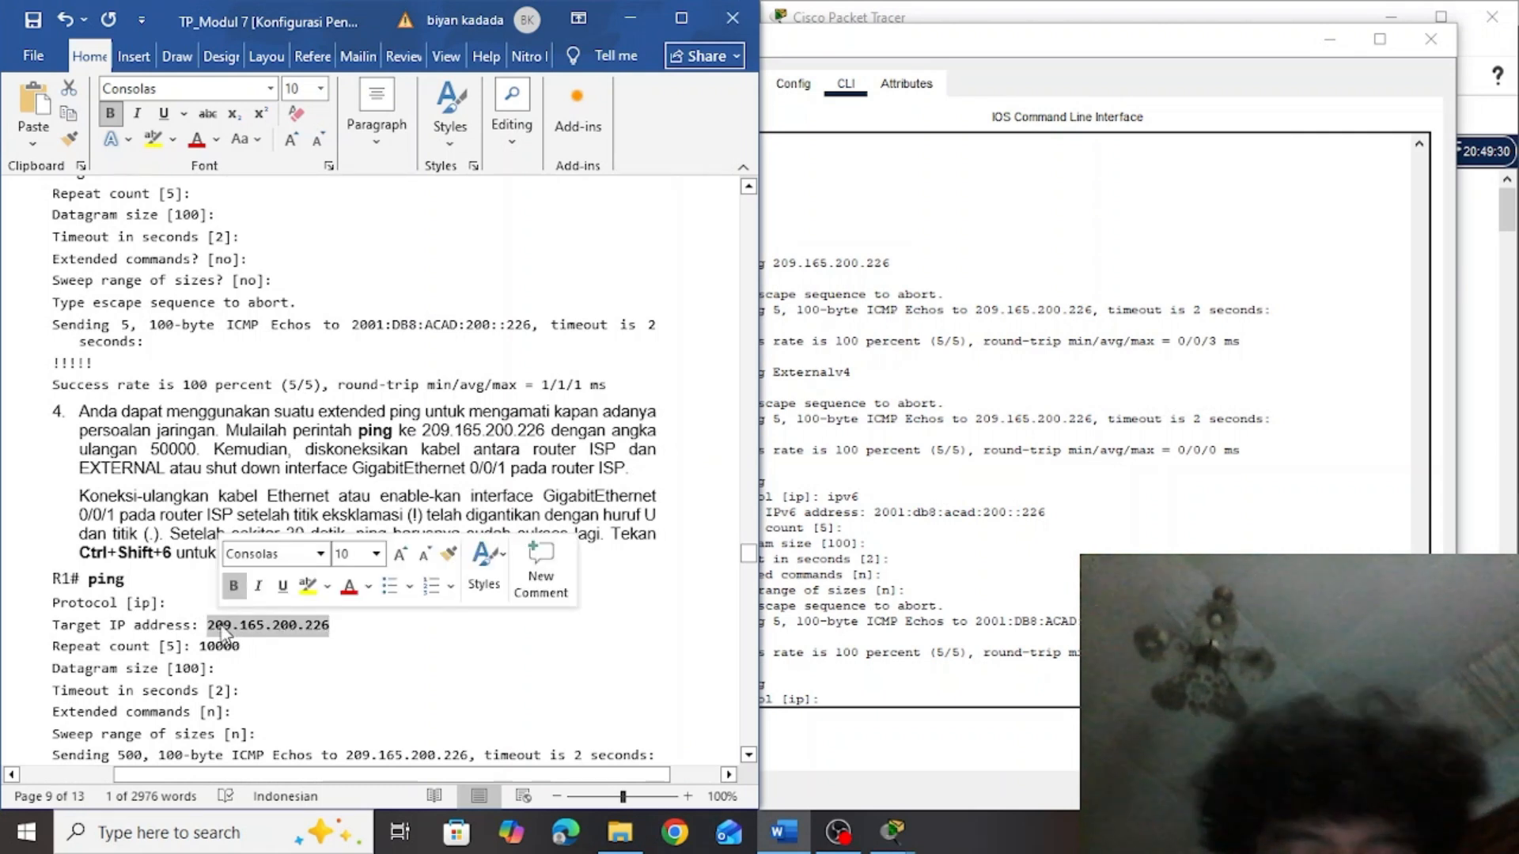
key(ctrl+c)
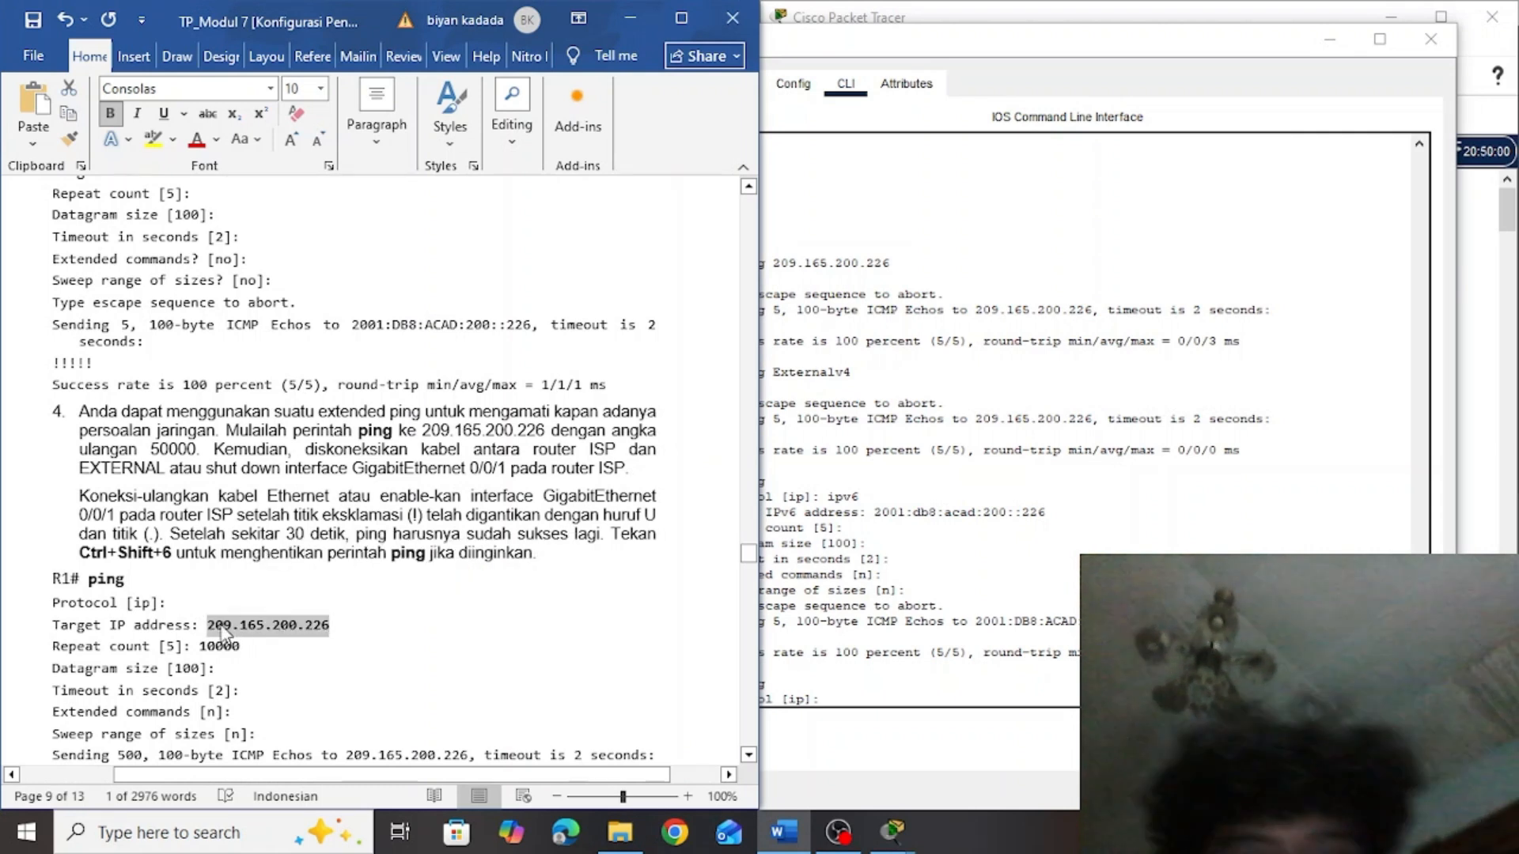
click(835, 689)
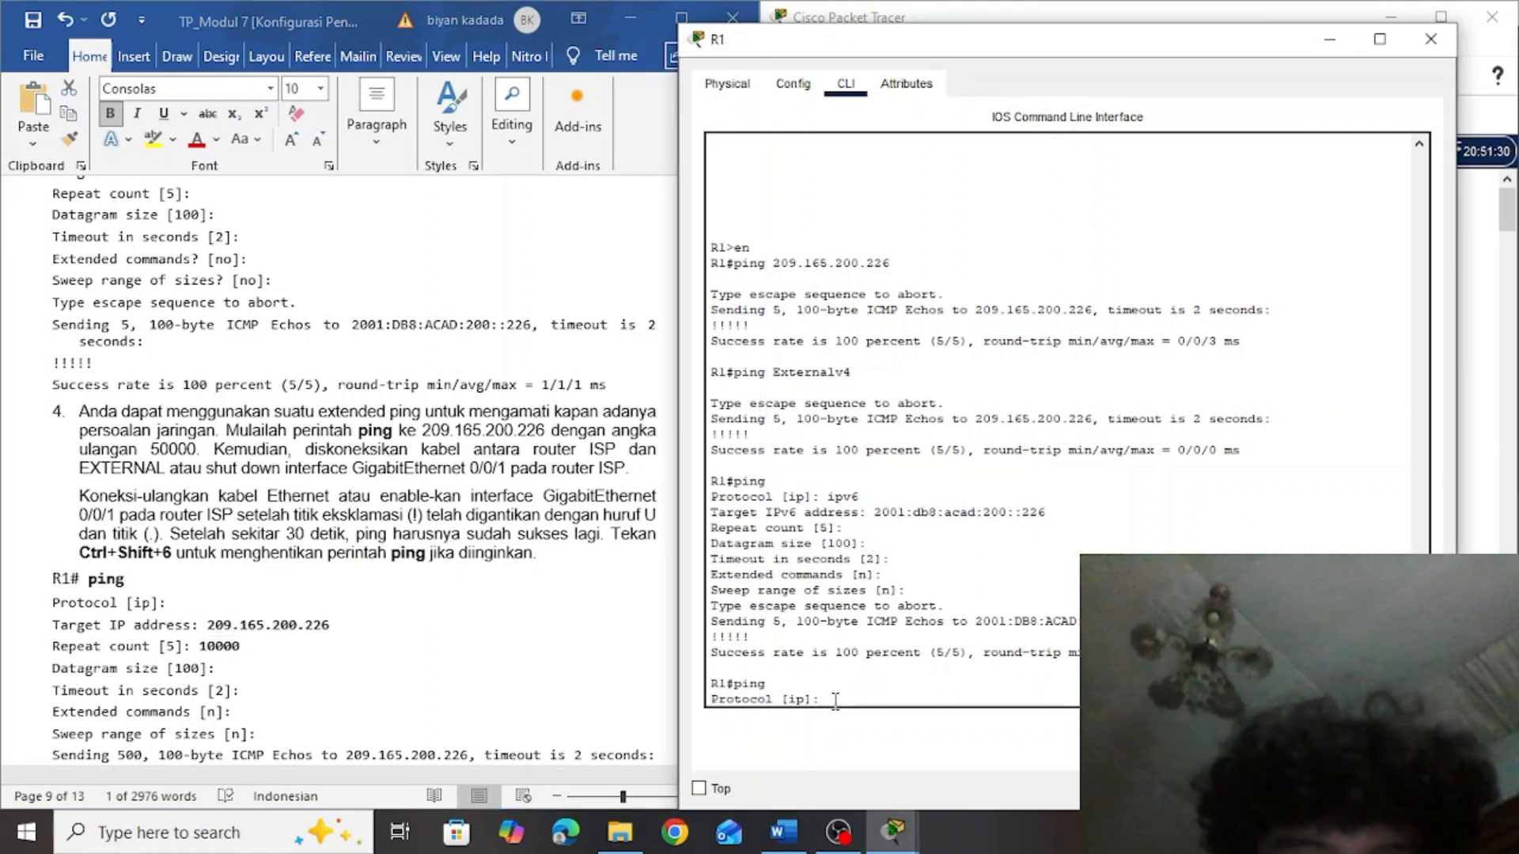
key(Return)
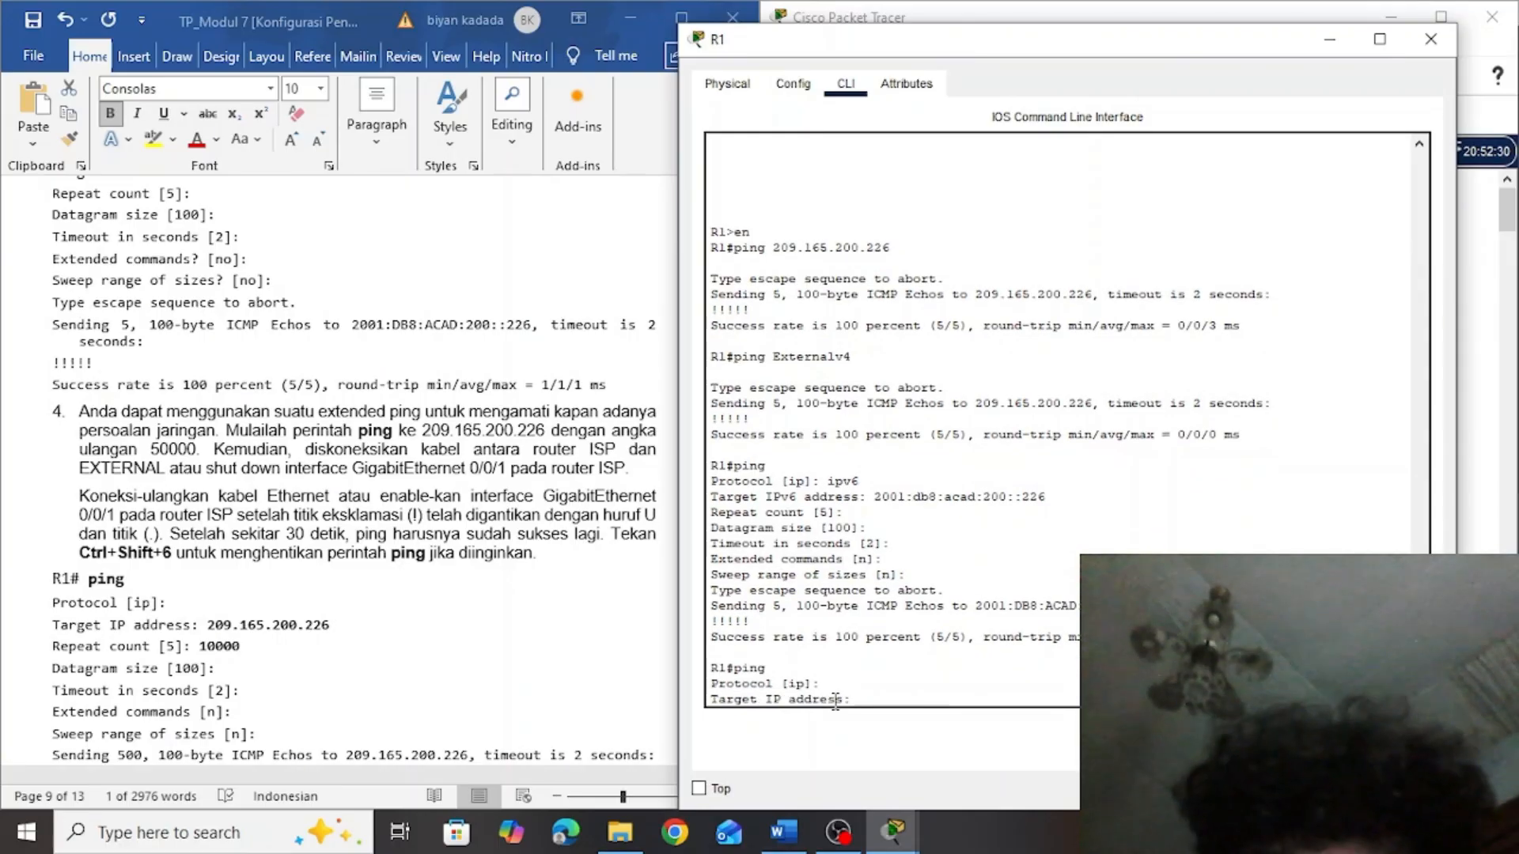
right_click(859, 703)
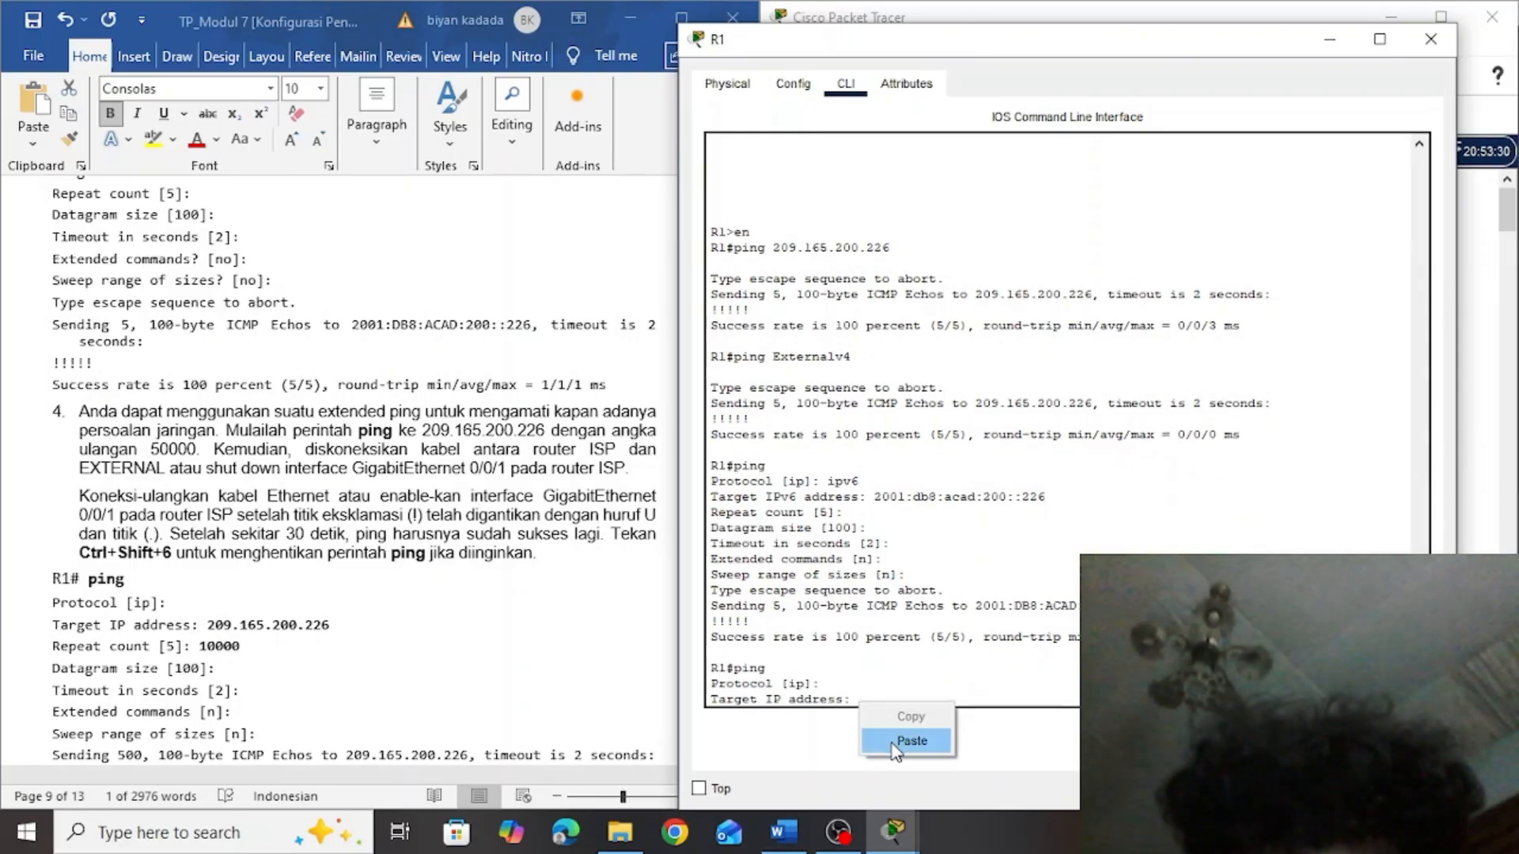
click(892, 741)
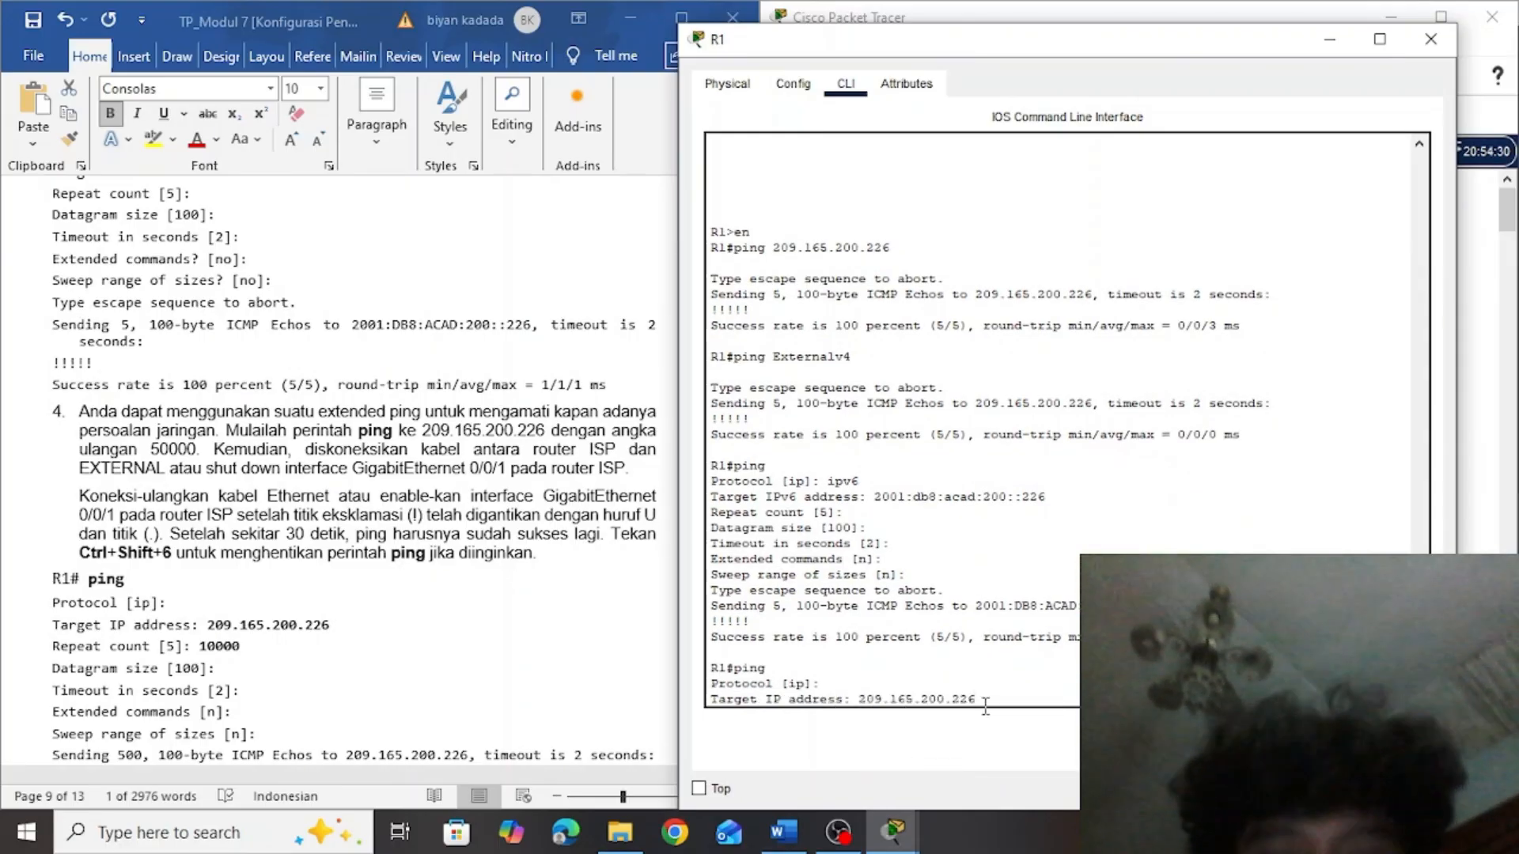
key(Return)
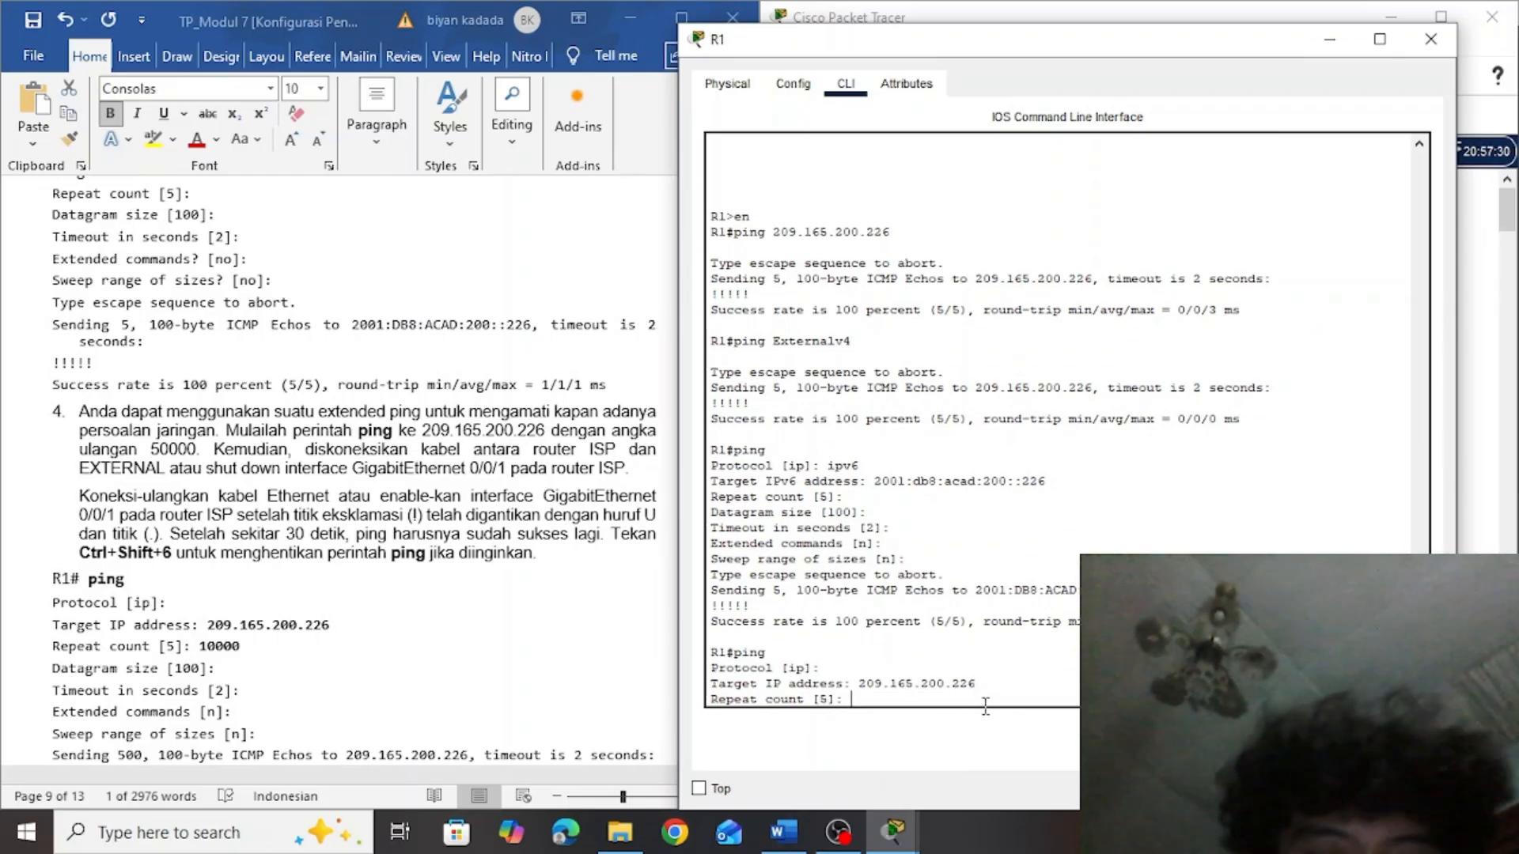
Set the extended ping's repeat count to 50000, accept the defaults for the remaining options and run it
text(5000)
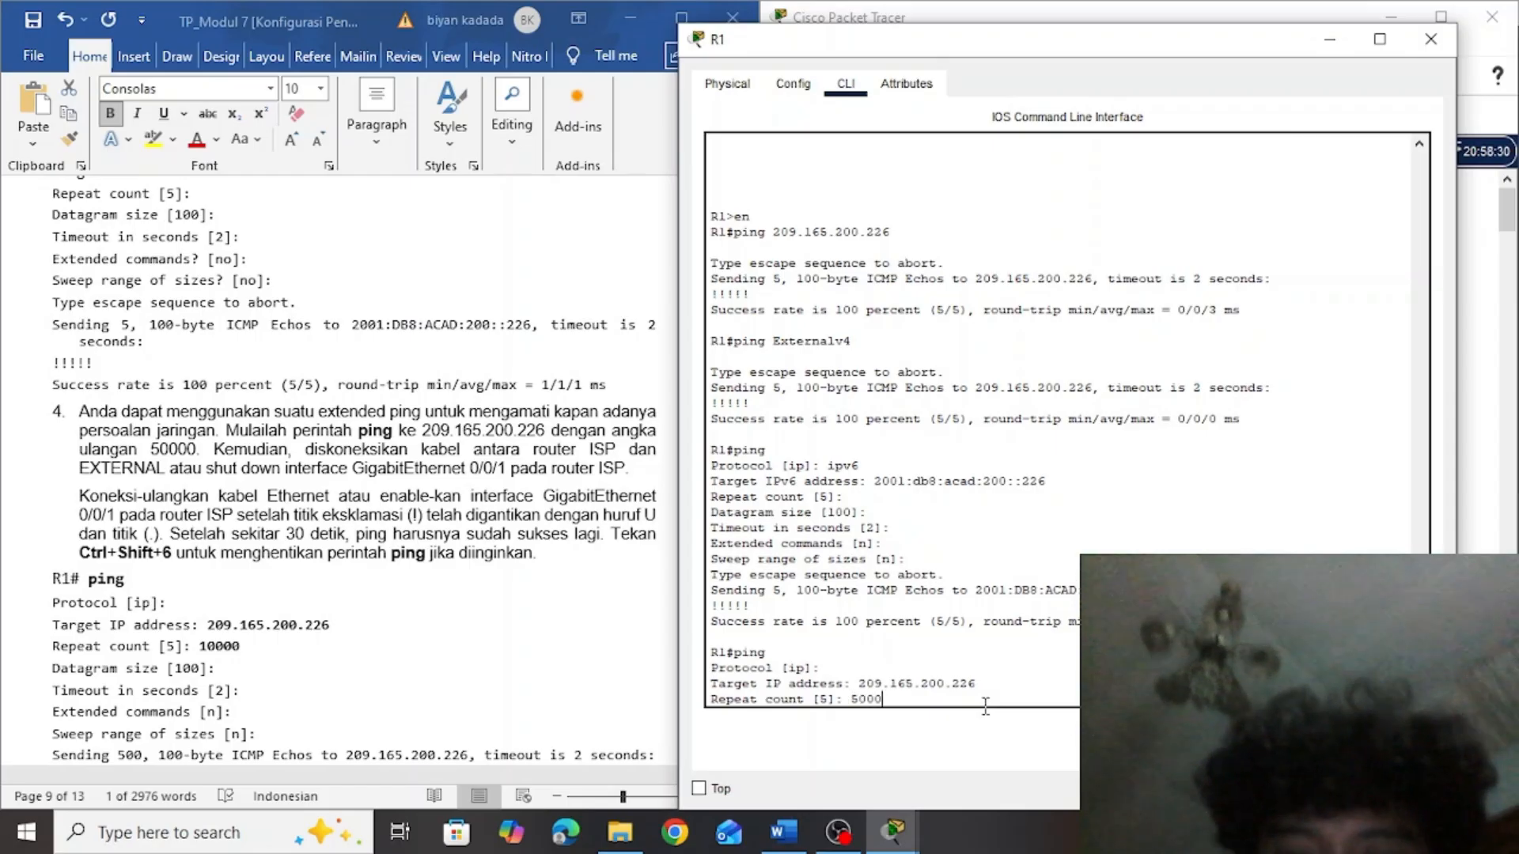
text(0)
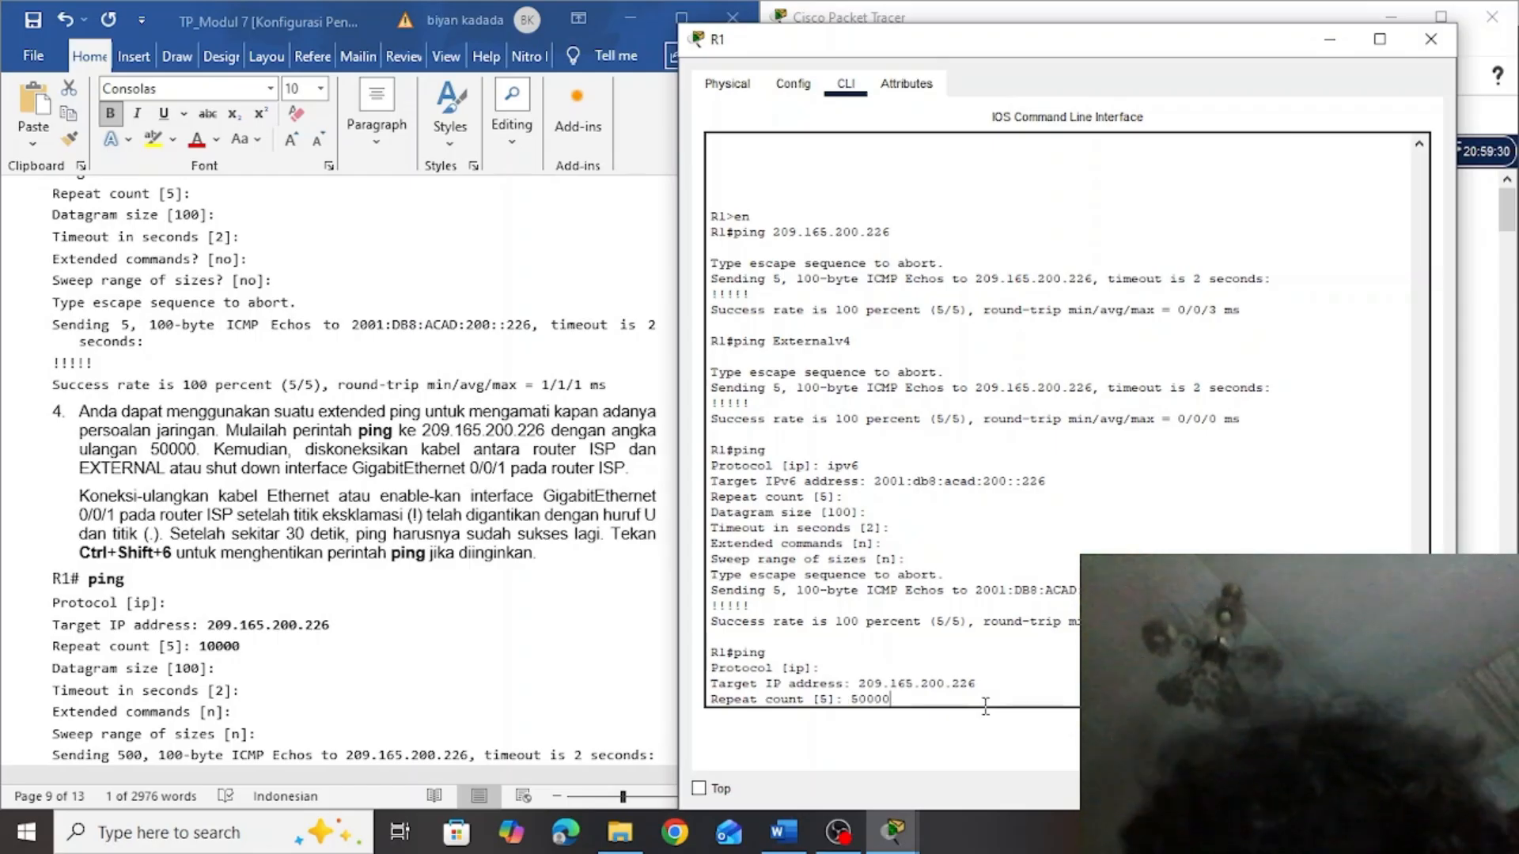
key(Return)
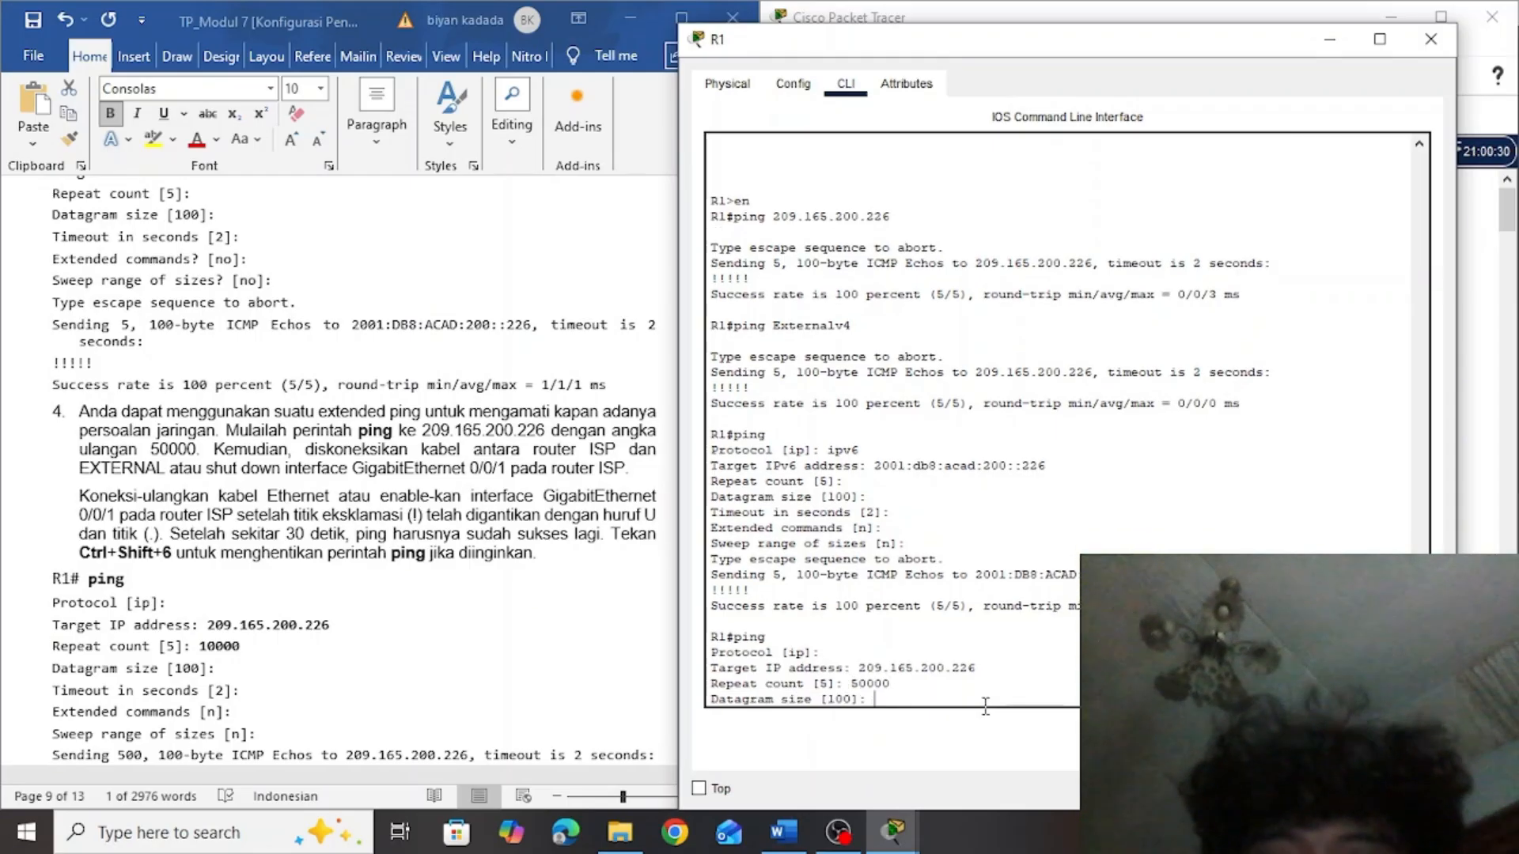
key(Return)
key(Return)
key(Return)
key(Return)
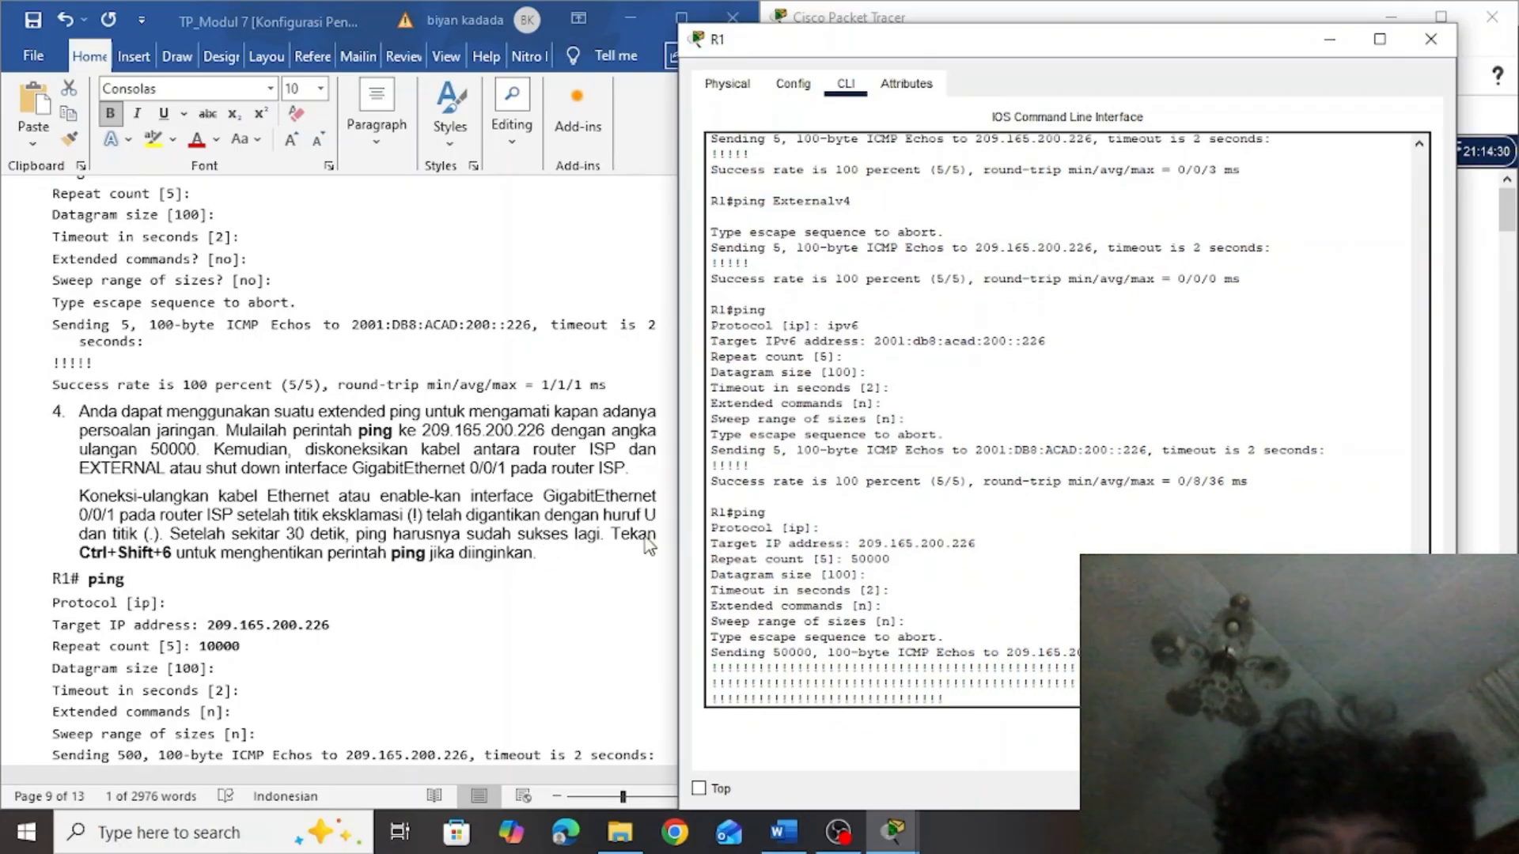
Bring the Packet Tracer topology to the front beside the lab document, with R1's window out of the way
click(1331, 41)
key(alt+Tab)
key(alt+Tab)
key(alt+Tab)
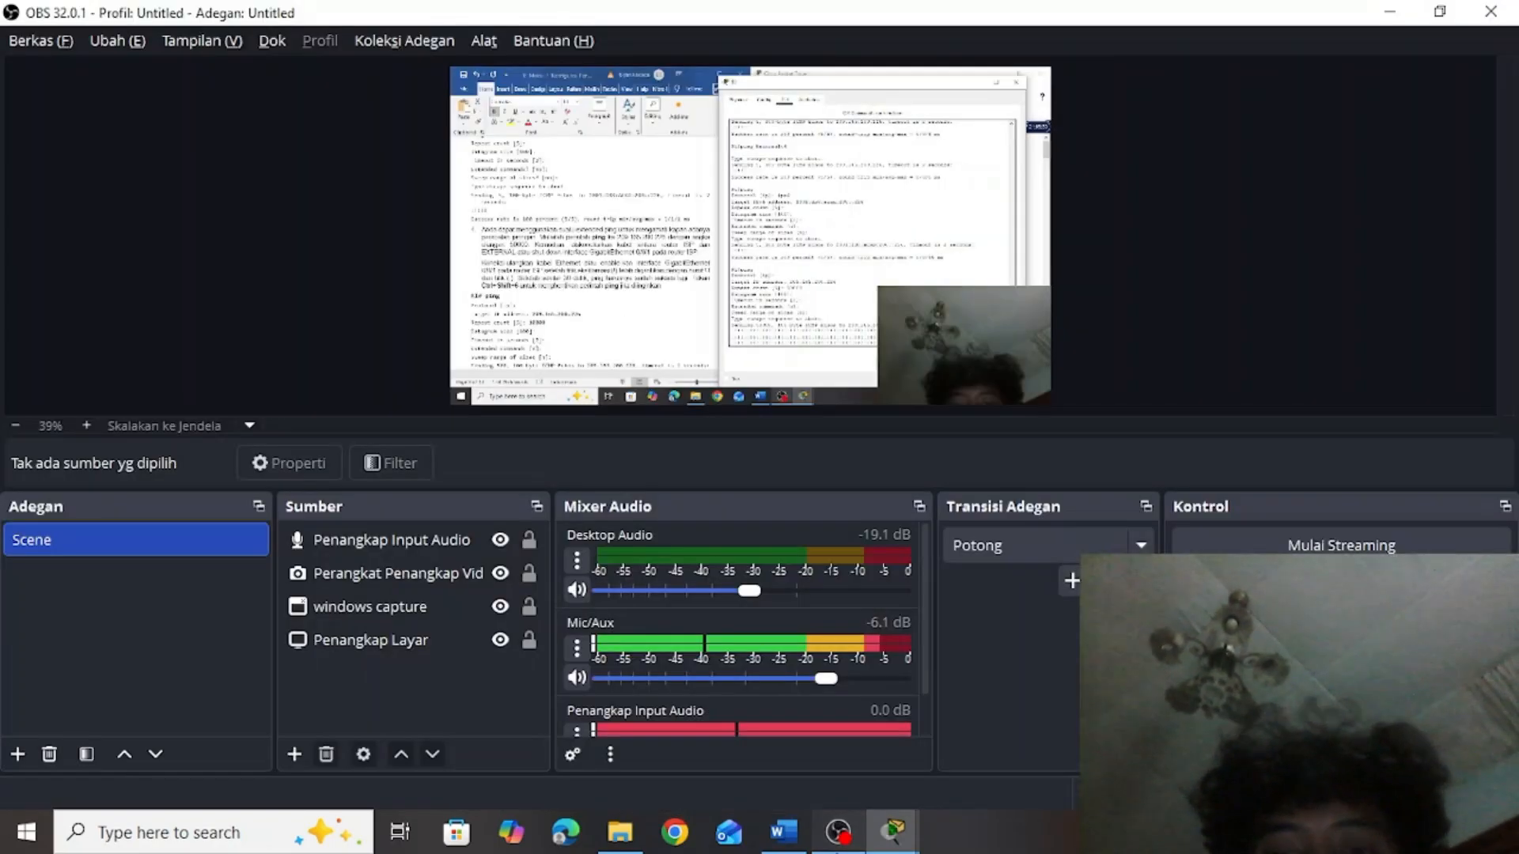
key(alt+Tab)
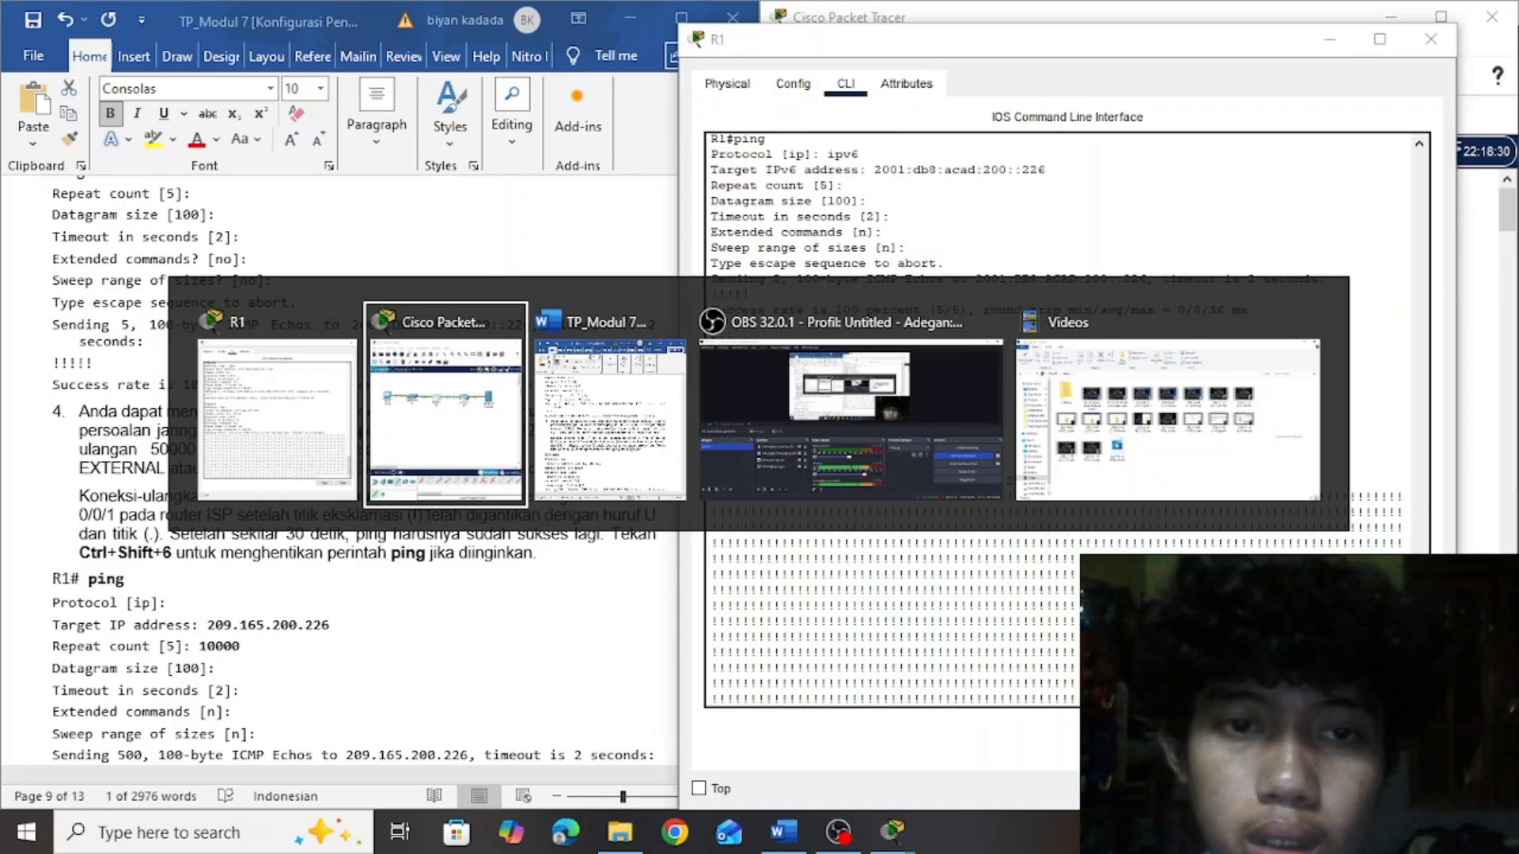
key(alt+Tab)
key(alt+Tab)
key(alt+Tab)
key(alt+Tab)
key(alt+Tab)
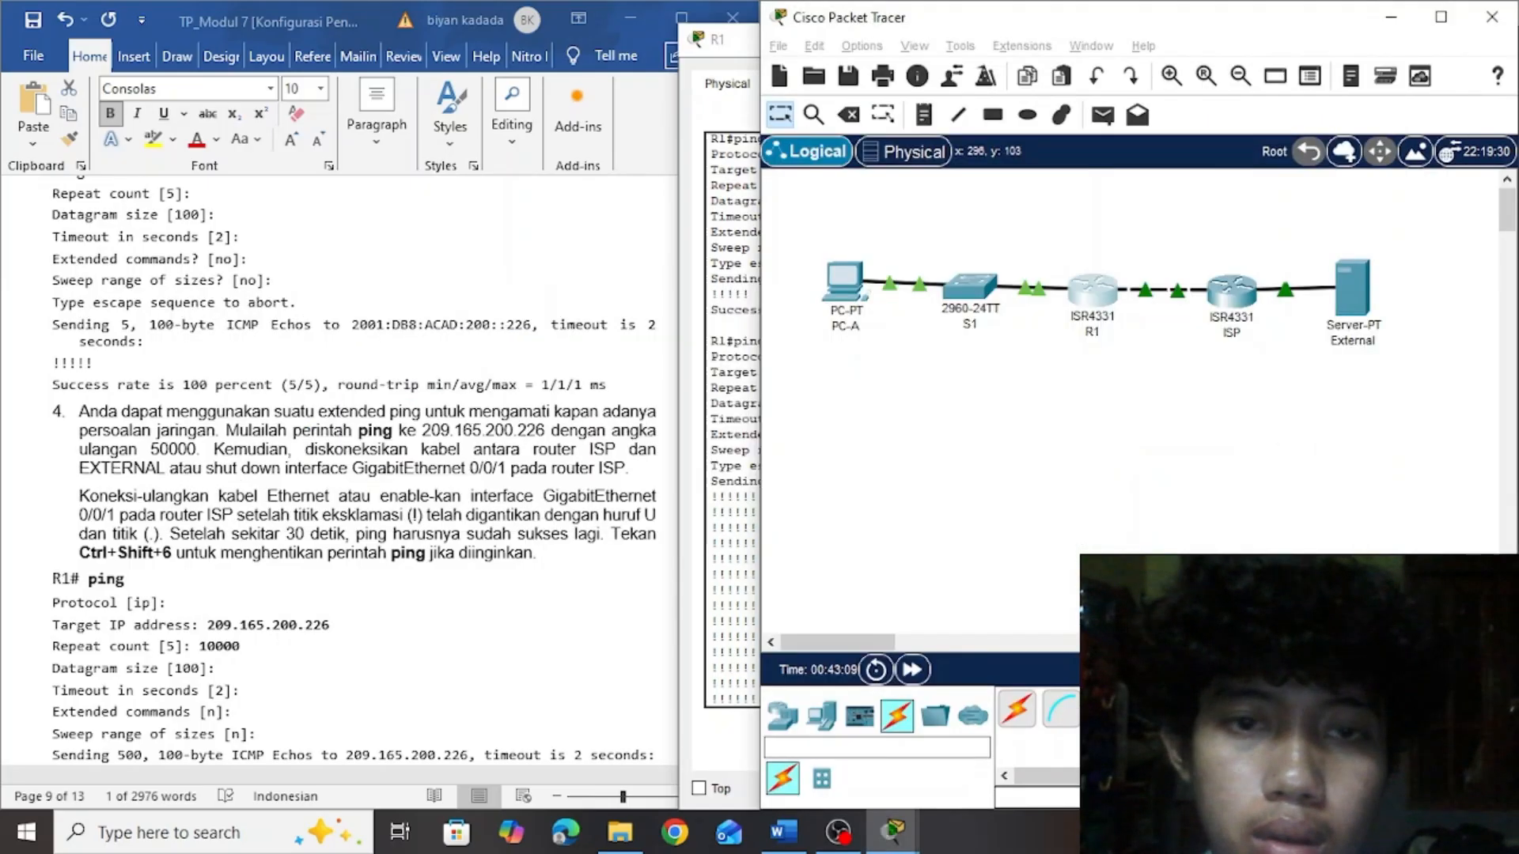
key(alt+Tab)
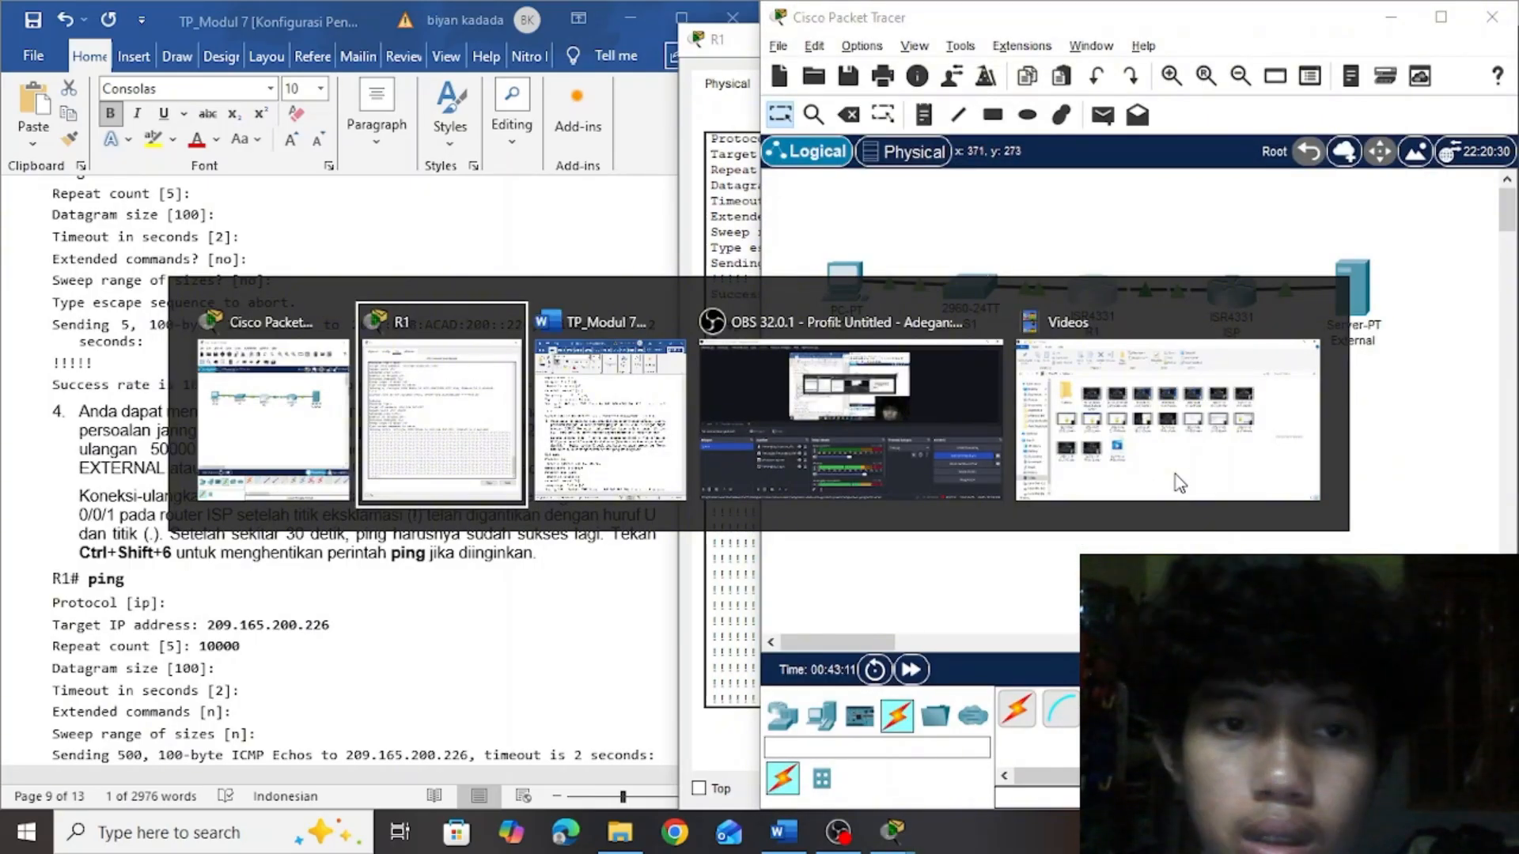
key(alt+Tab)
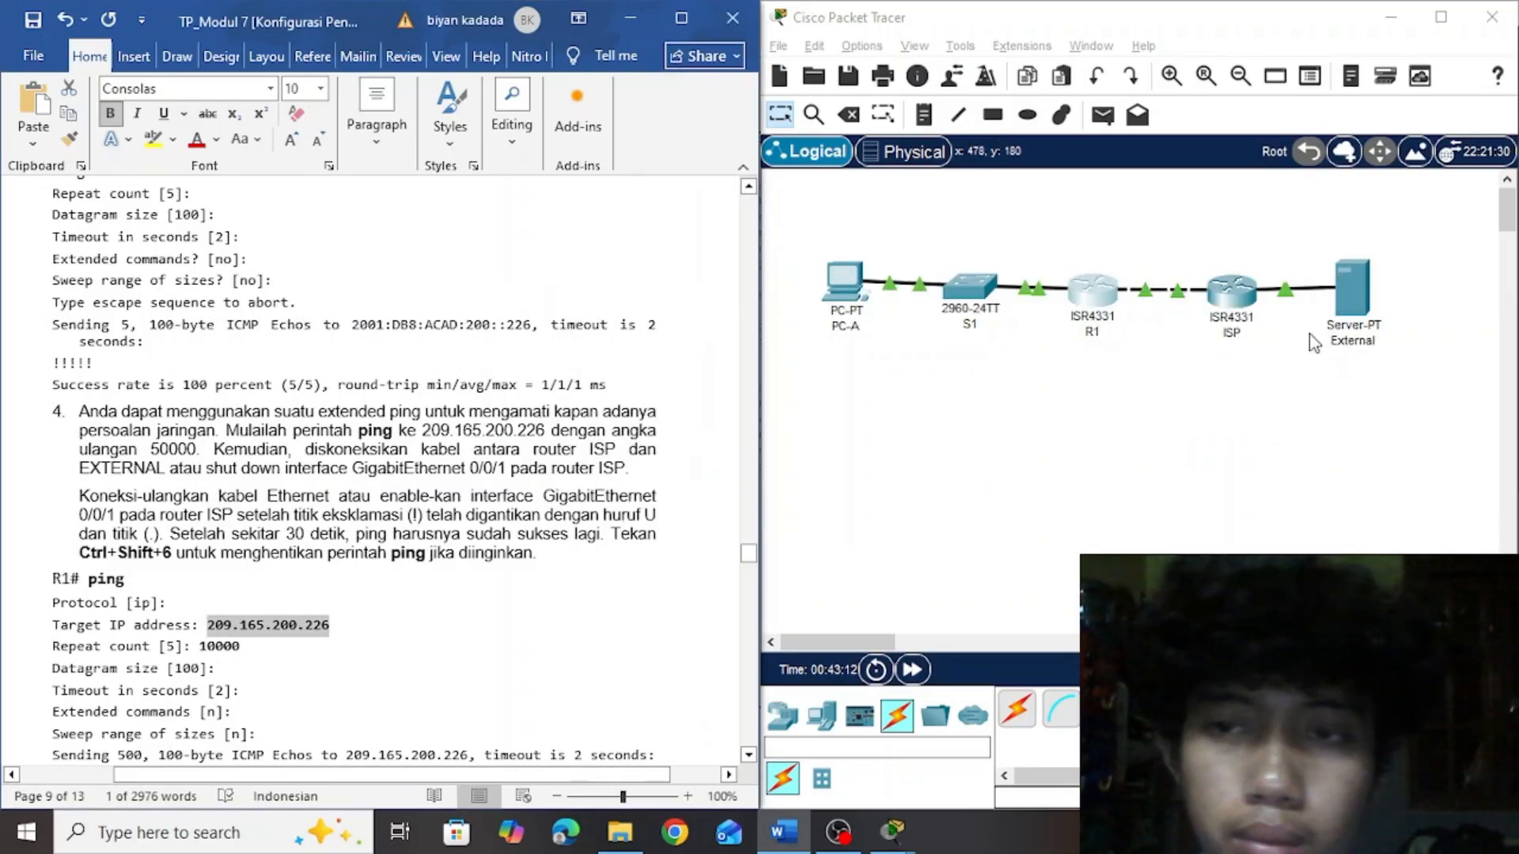
Open router ISP's command line and enter privileged mode followed by global configuration mode with en and conf t
click(1232, 314)
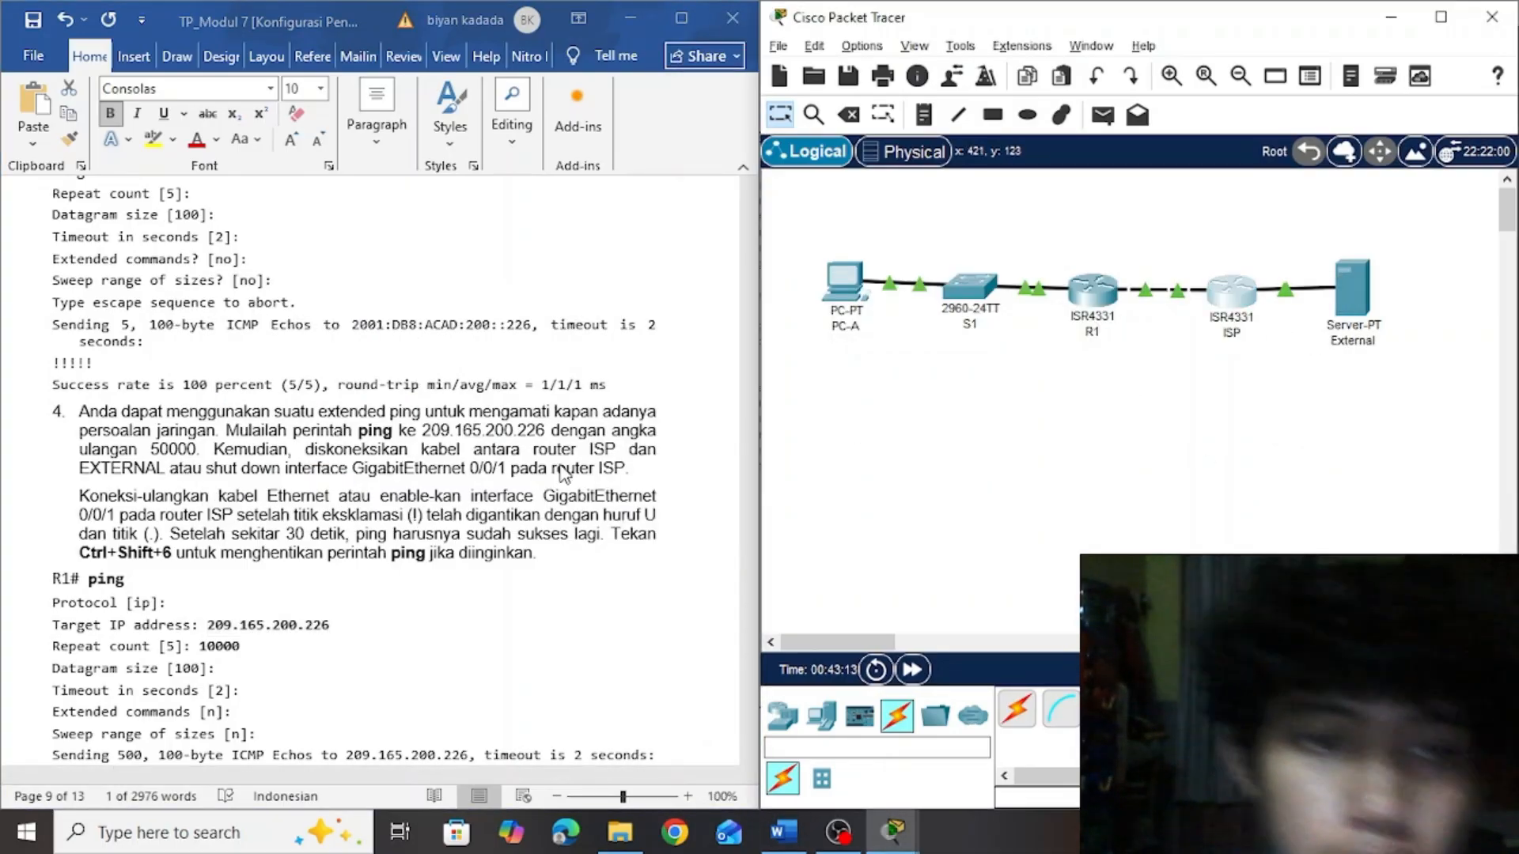
key(alt+Tab)
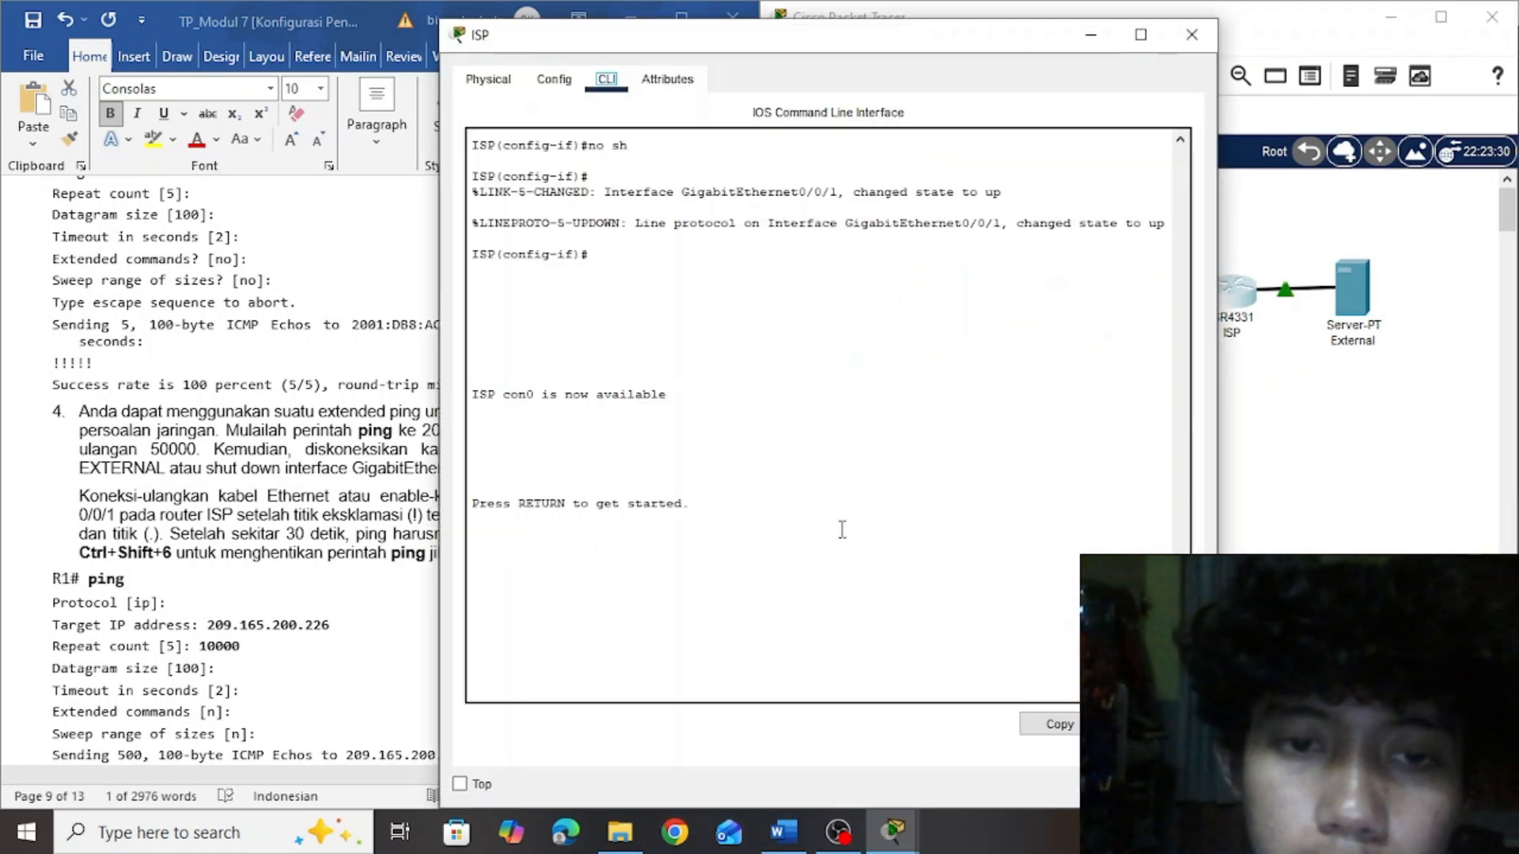
click(844, 576)
key(Return)
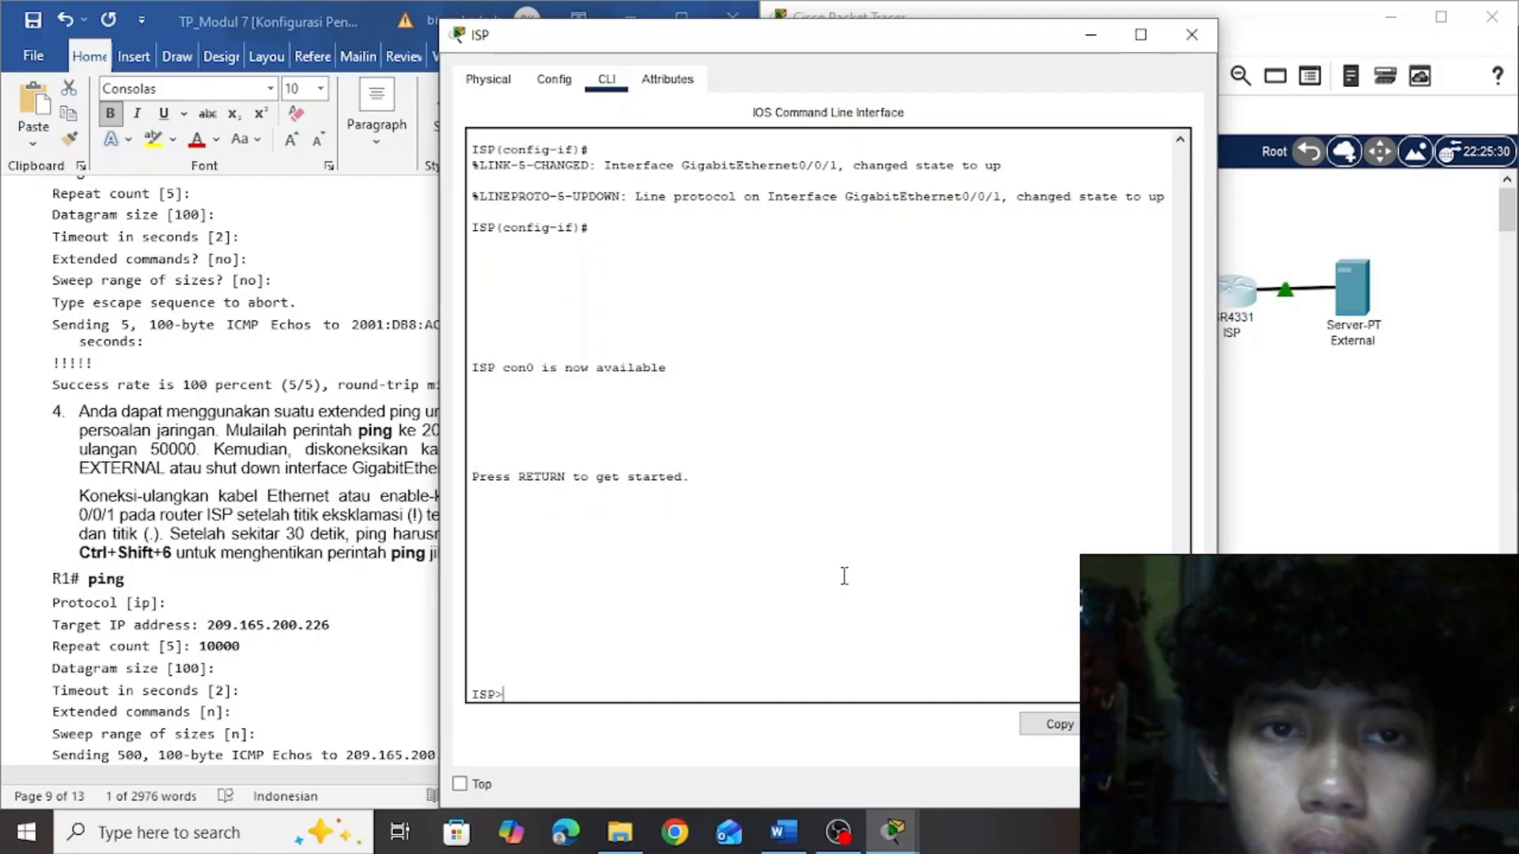
text(en)
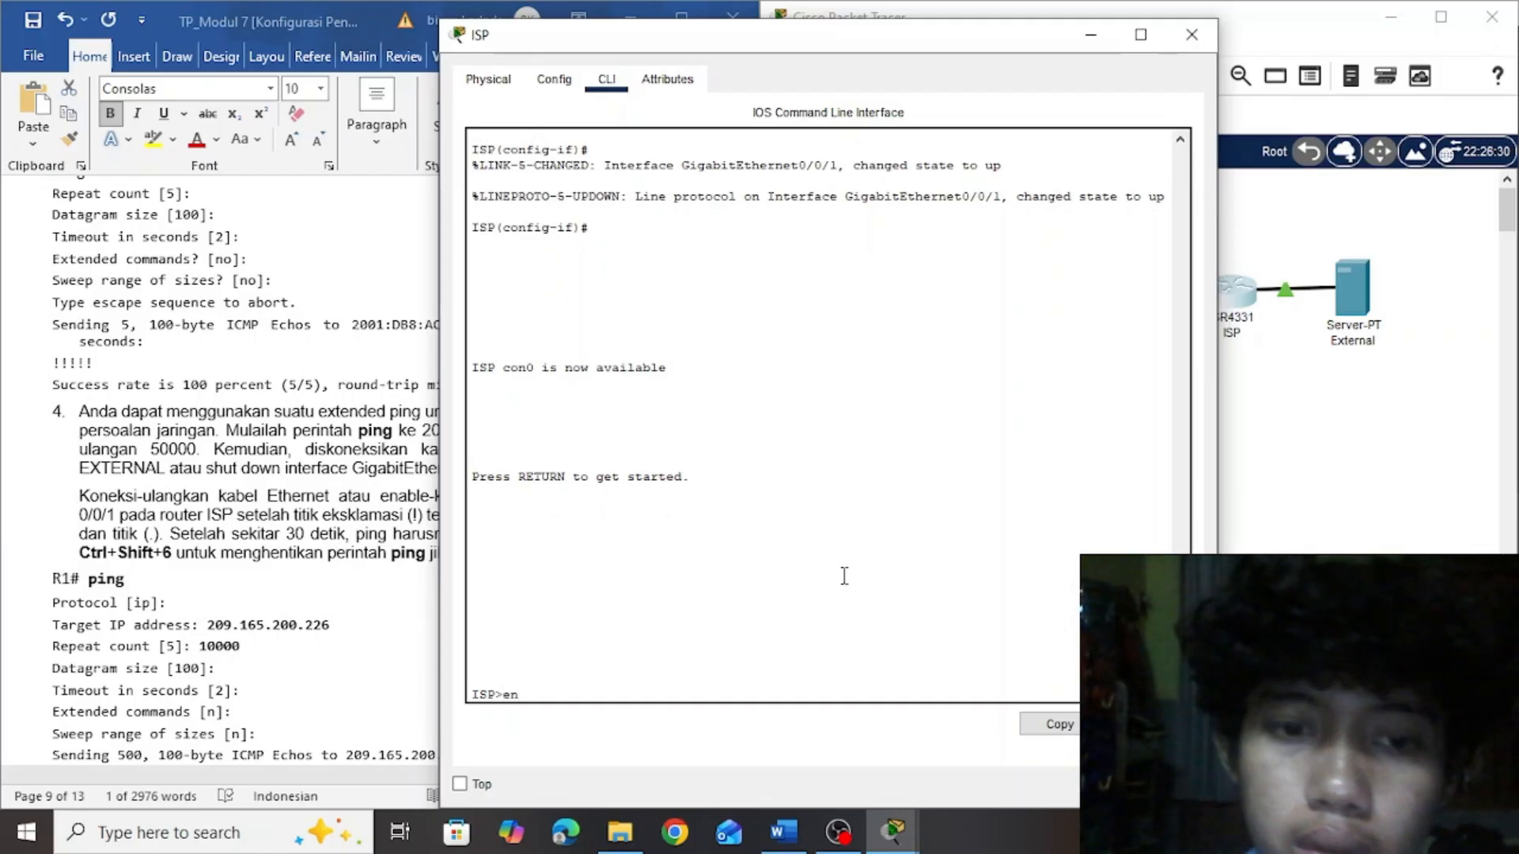
key(Return)
text(co)
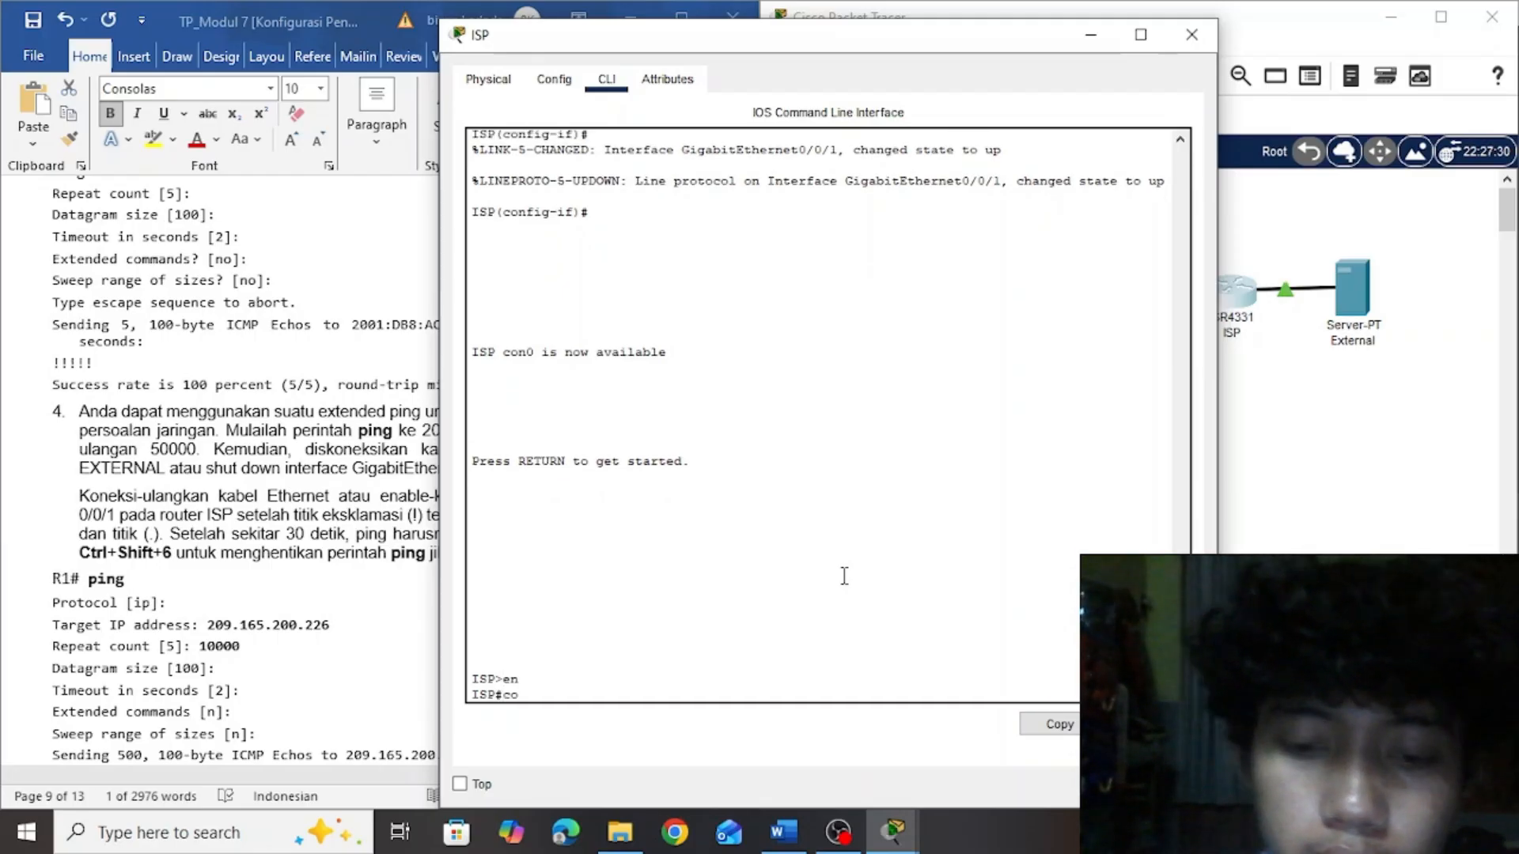
text(nf t)
key(Return)
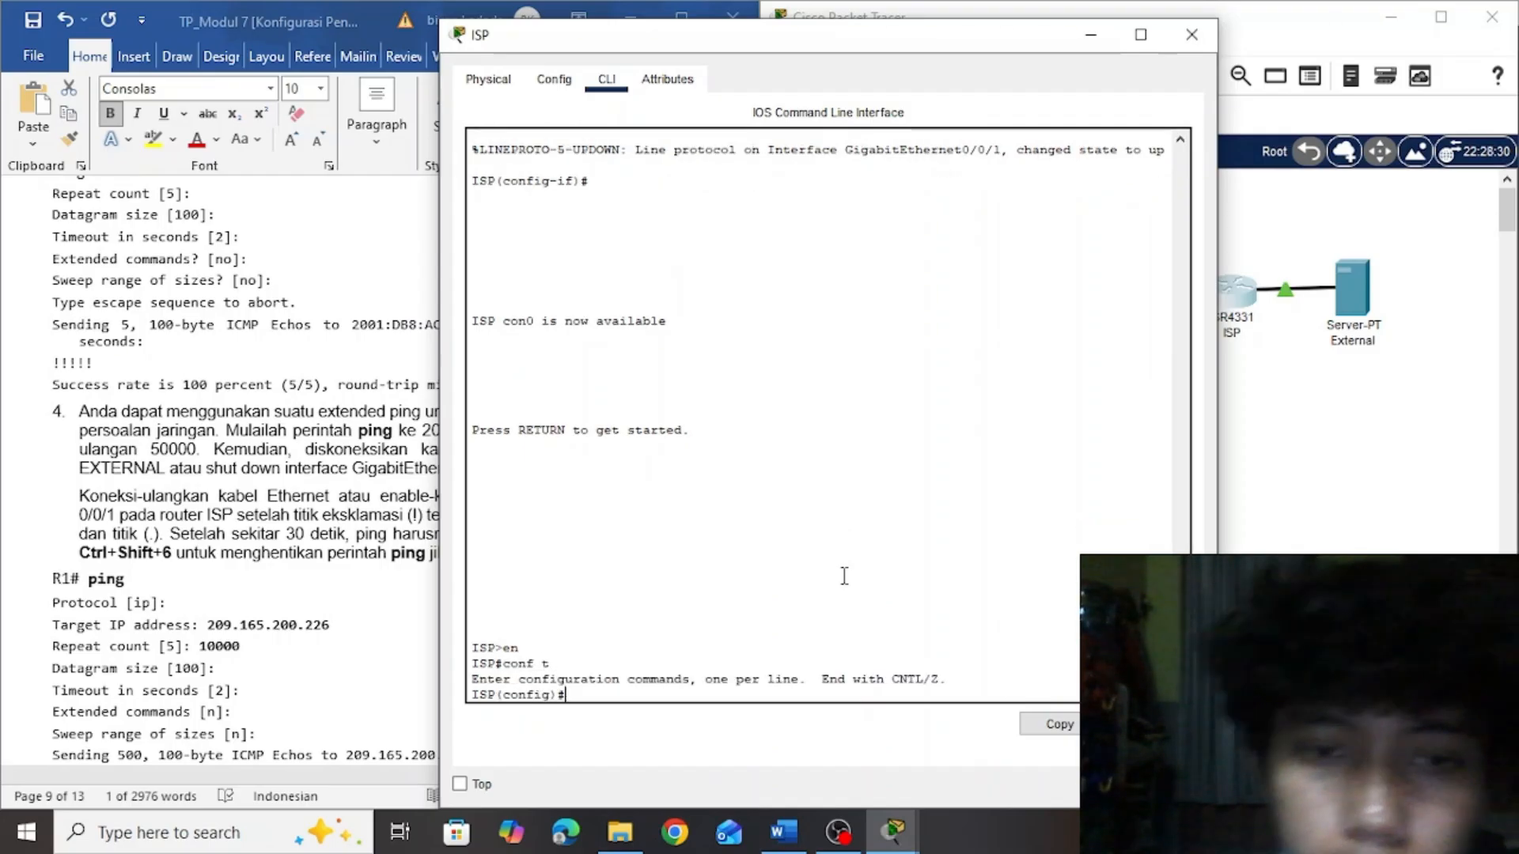
Move the ISP window clear of the lab instructions and enter configuration mode for interface GigabitEthernet0/0/1
drag(775, 53, 1005, 68)
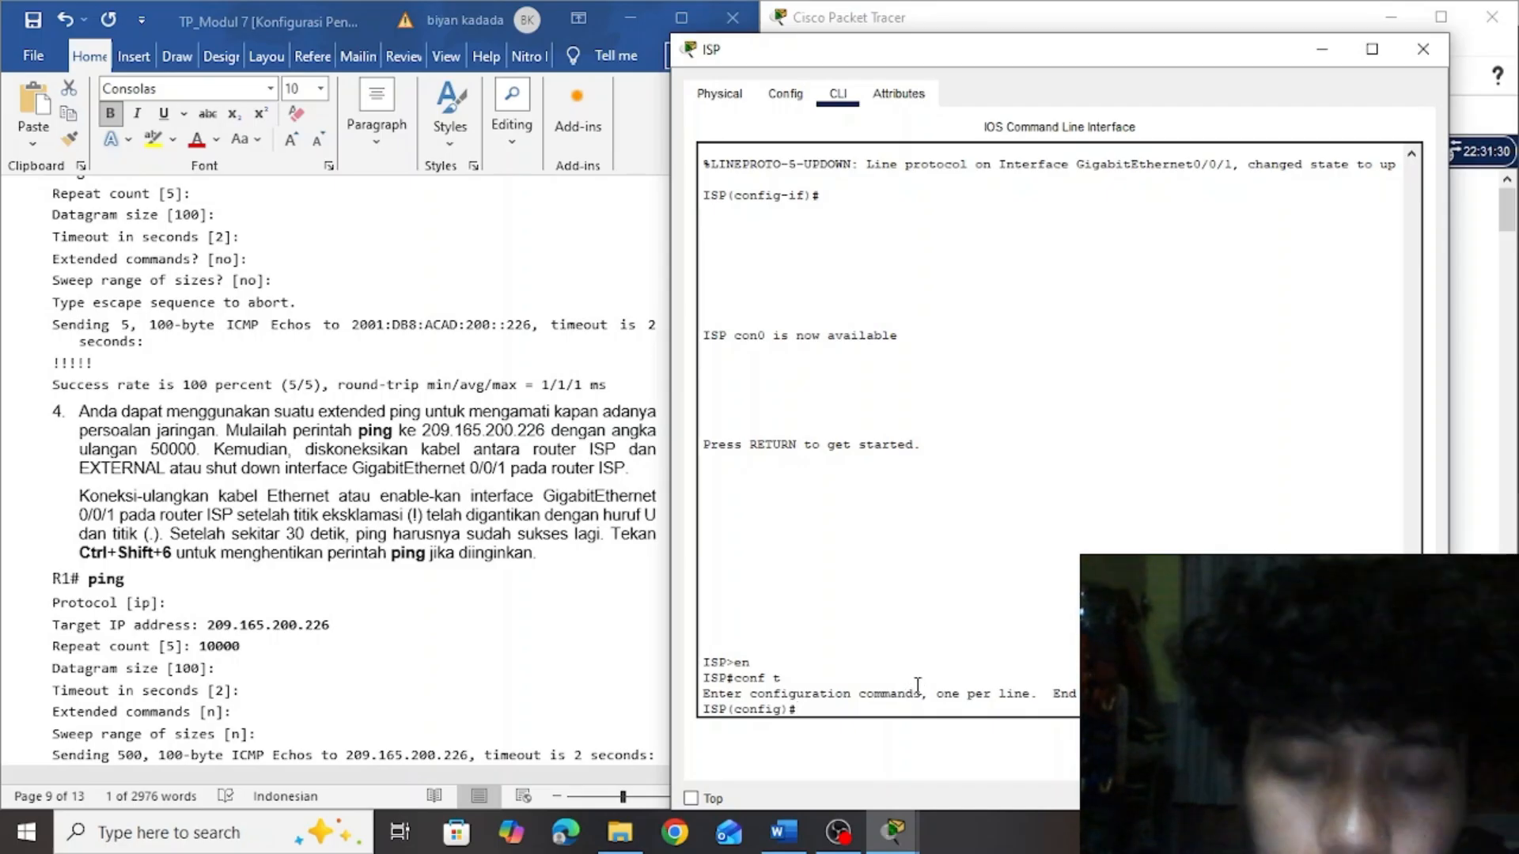
text(int)
key(Tab)
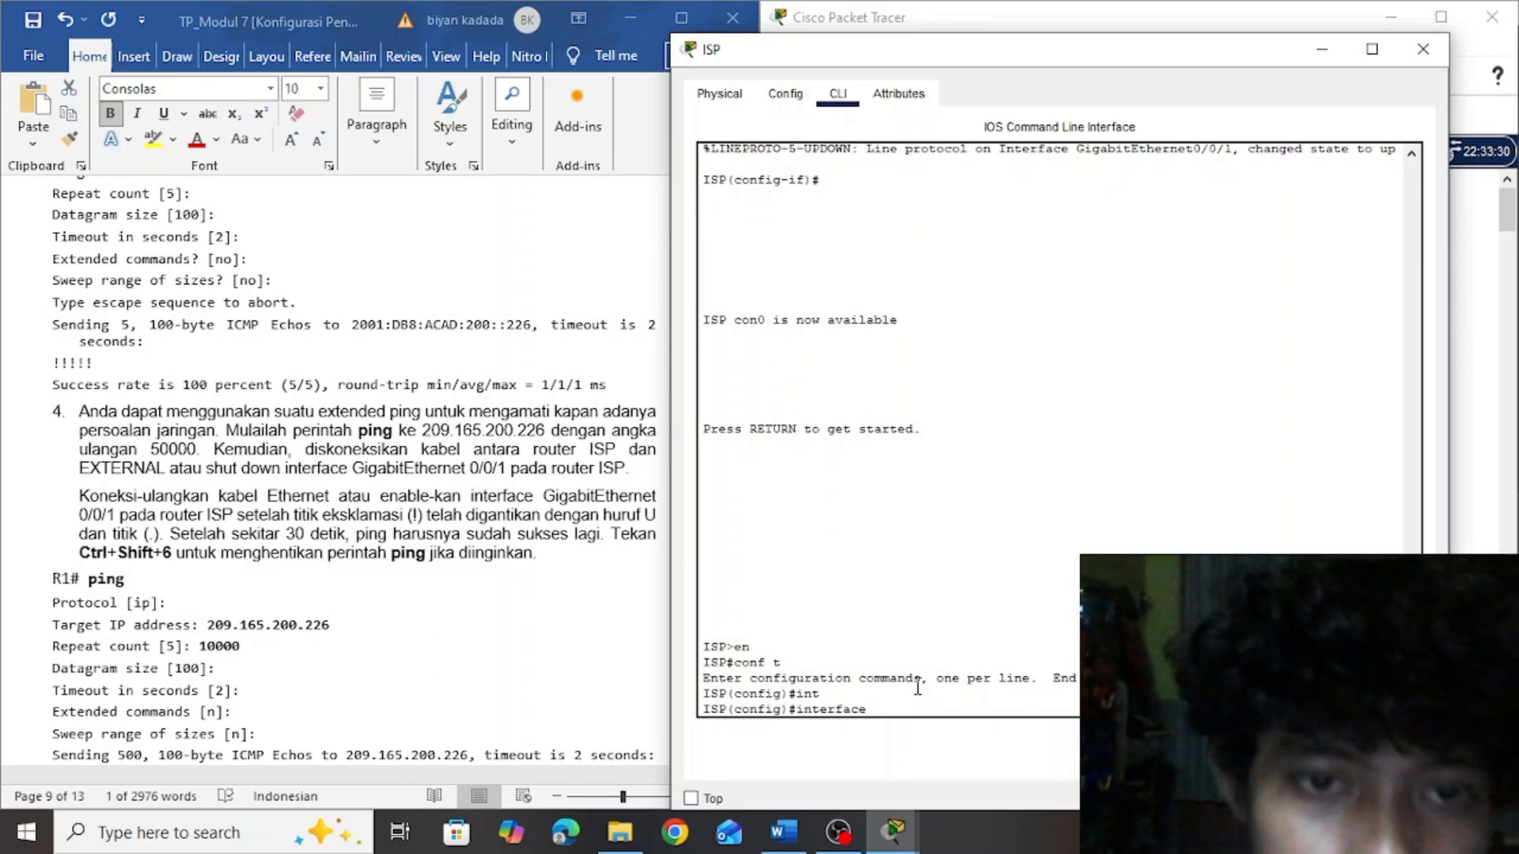
text(Gigab)
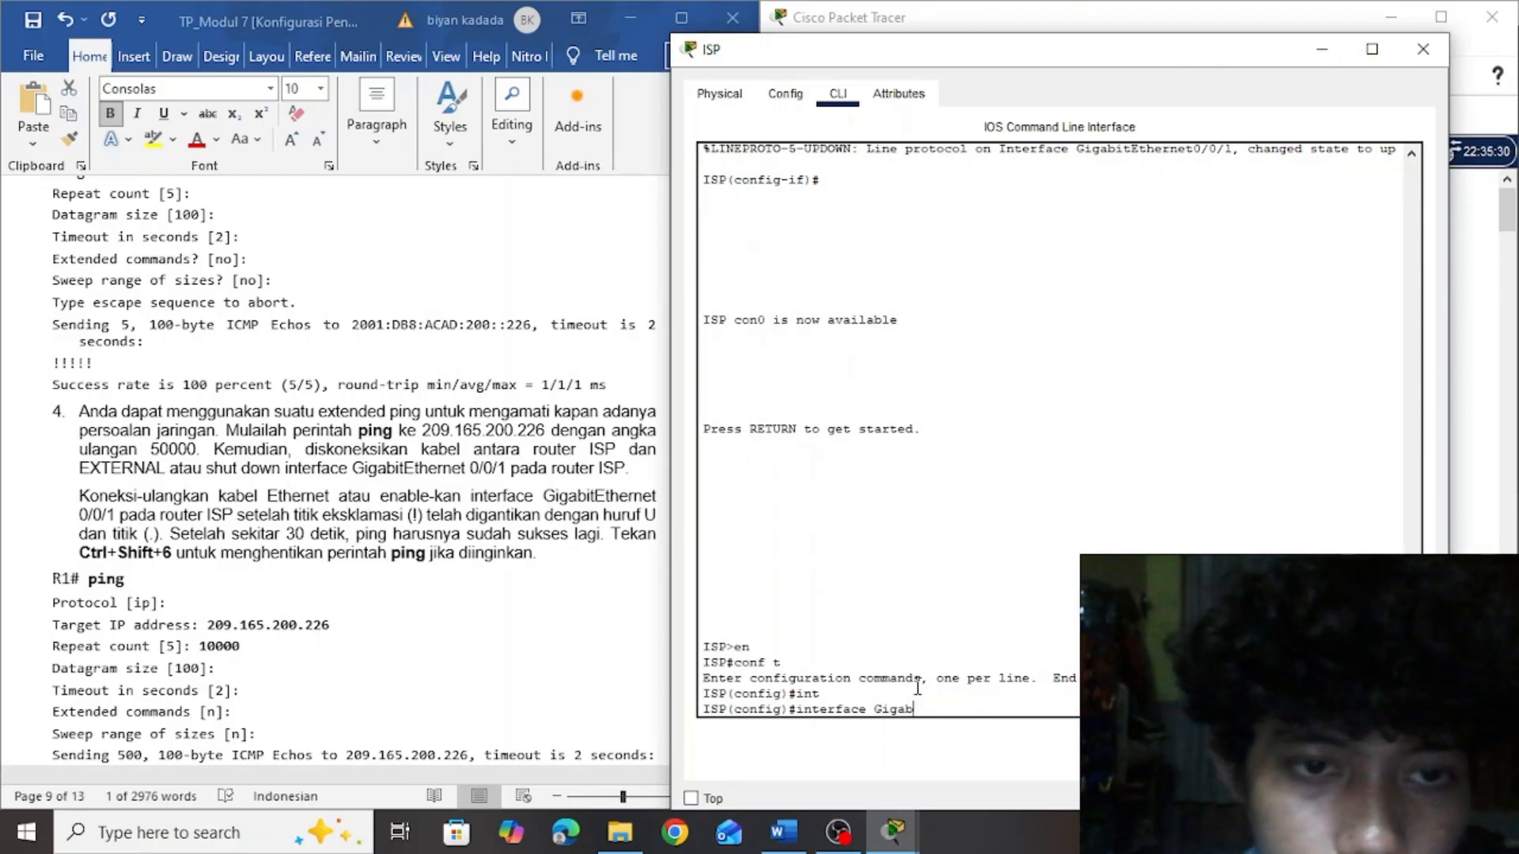
text(it)
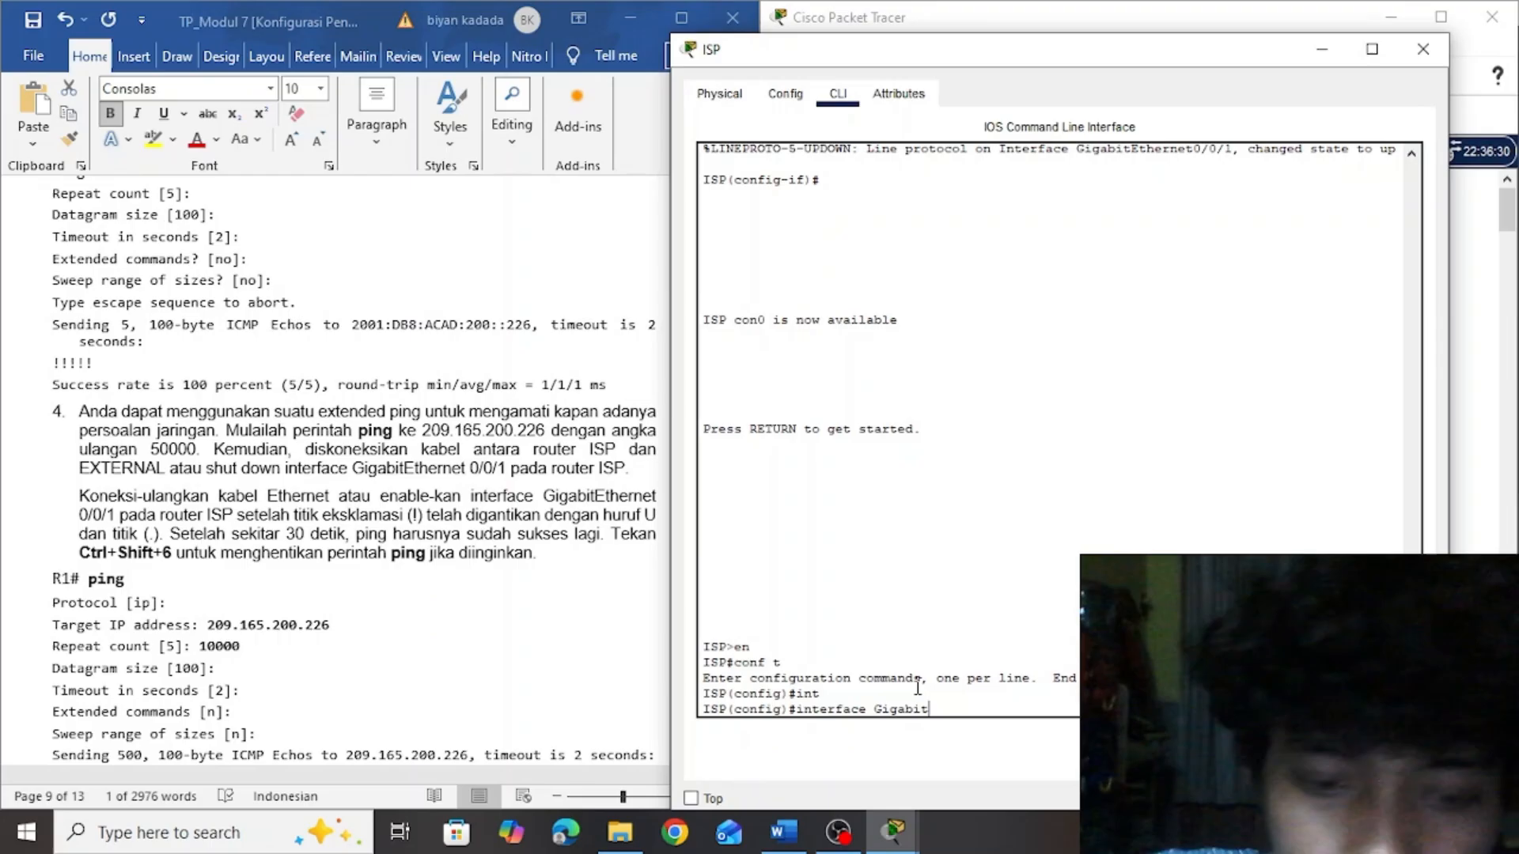
text(Eth)
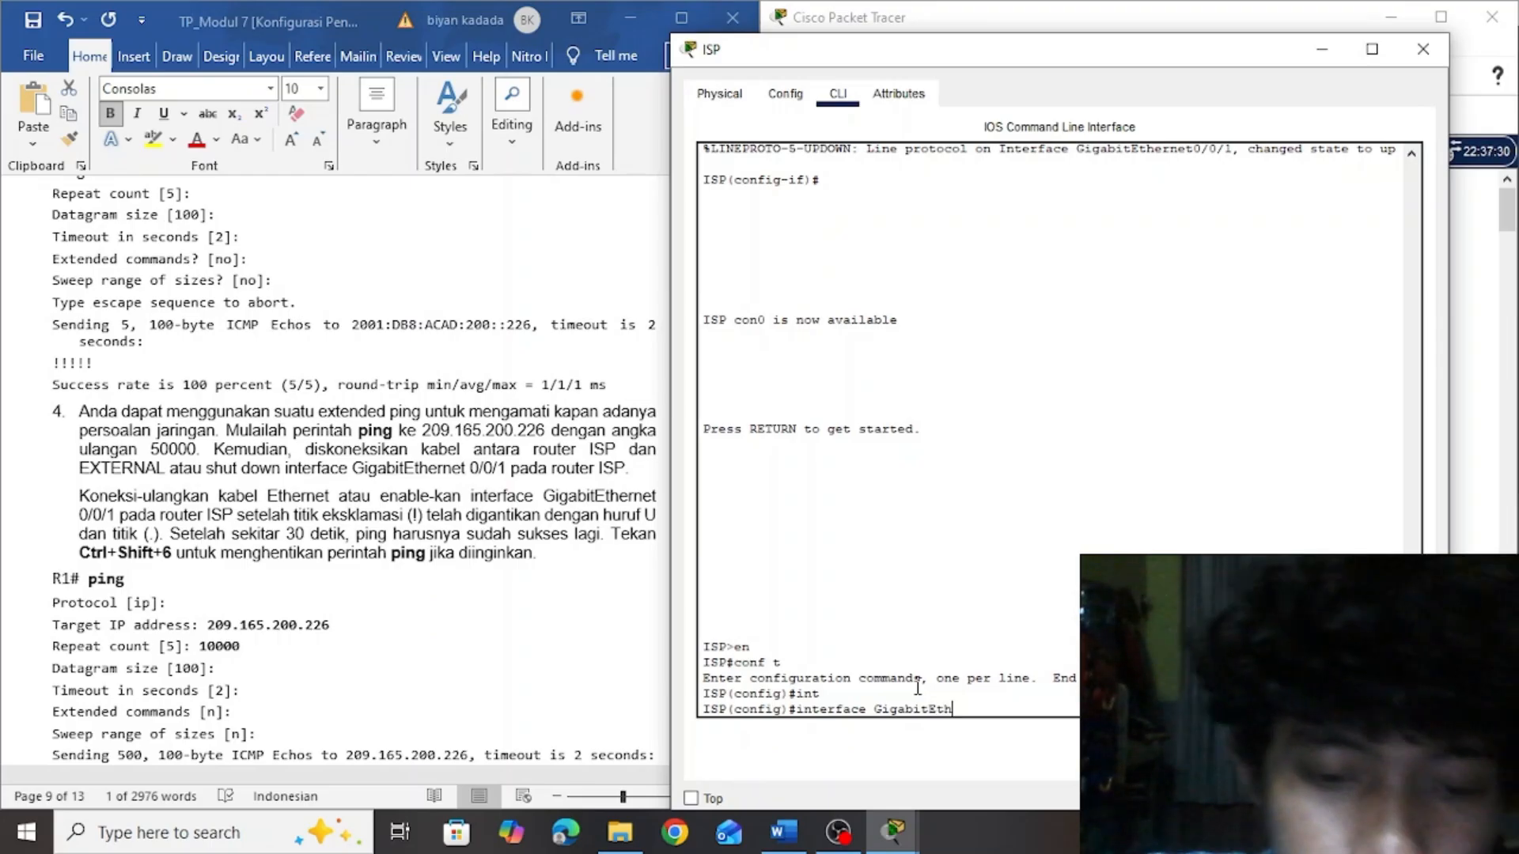
text(ernet)
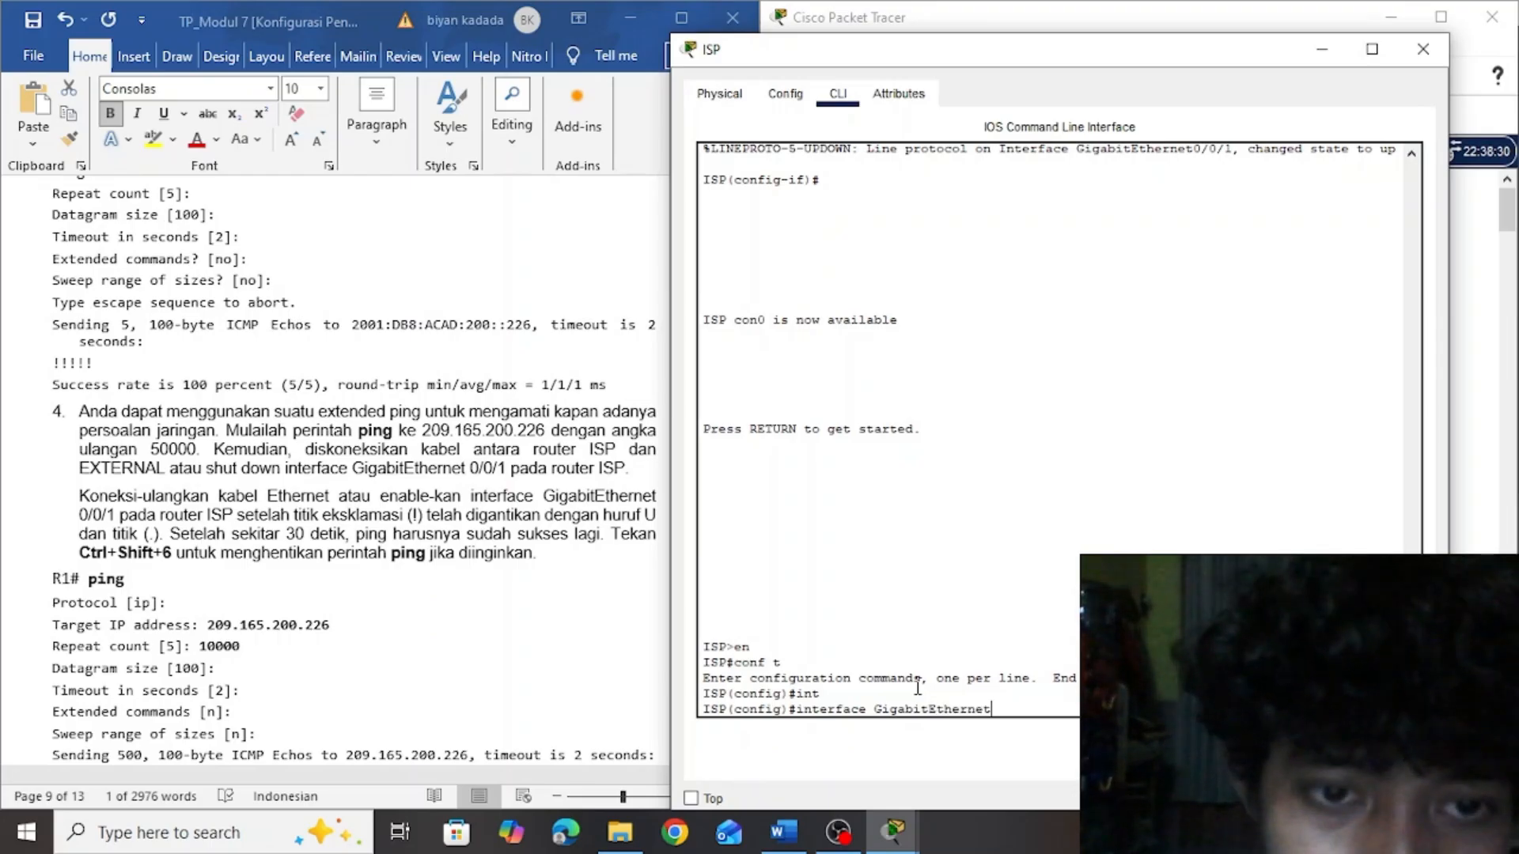
text(0/0/)
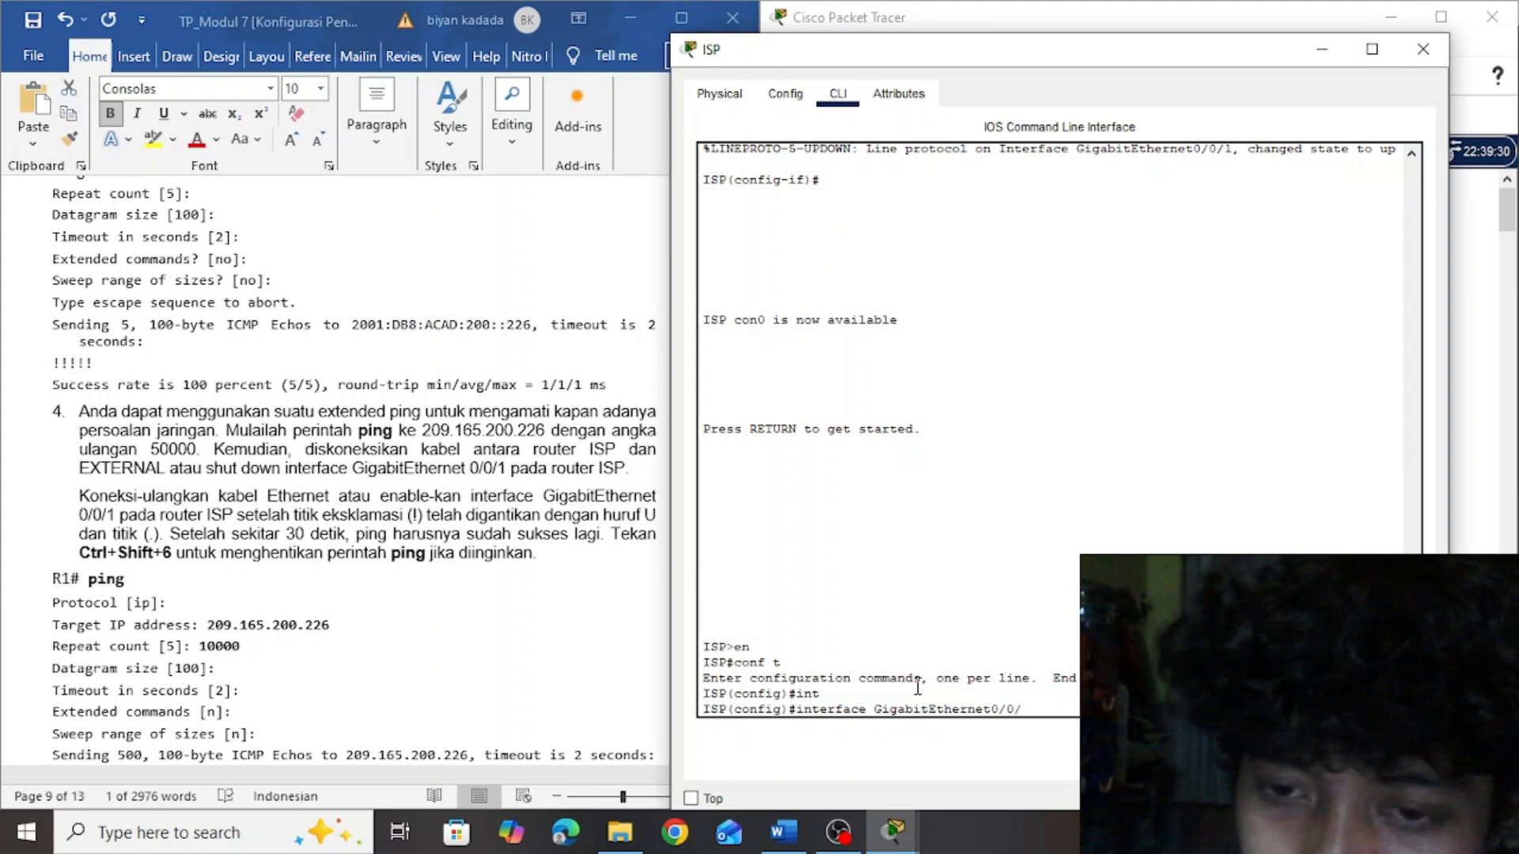
text(1)
key(Return)
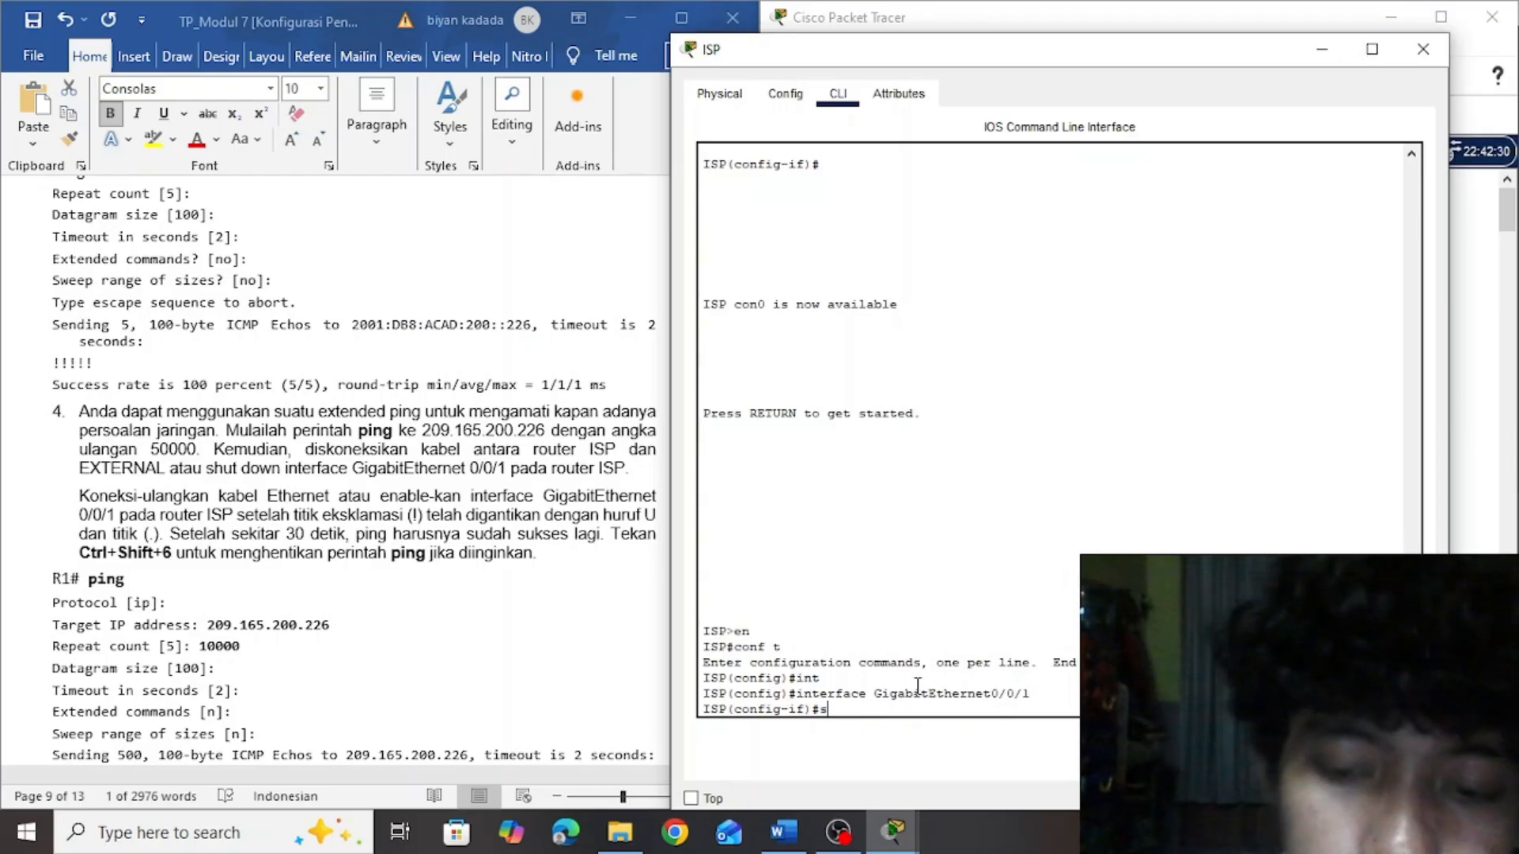
Shut down interface GigabitEthernet0/0/1 on router ISP
text(shutd)
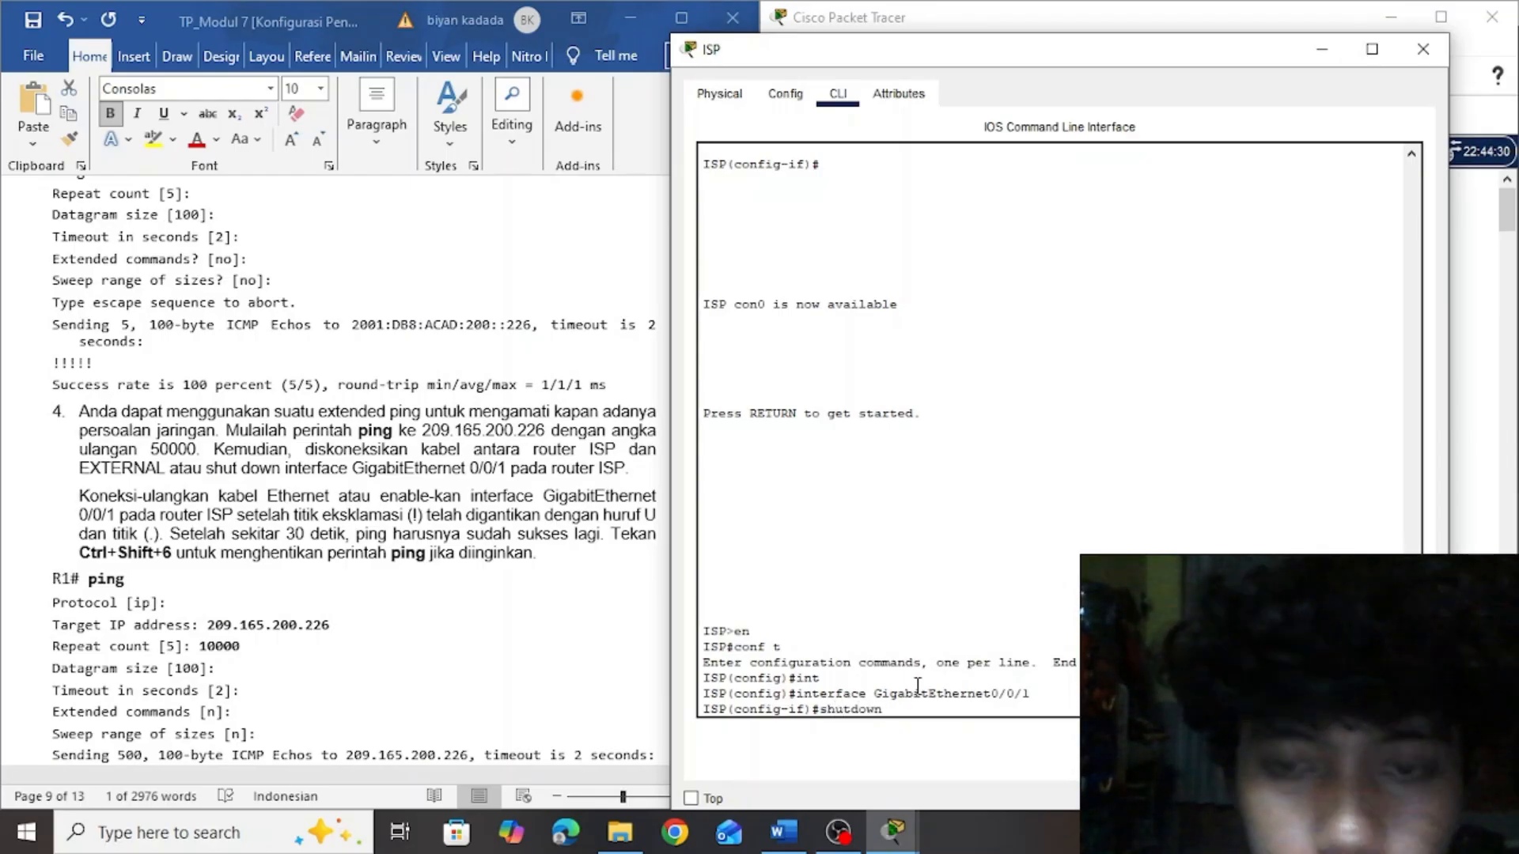
text(own)
key(Return)
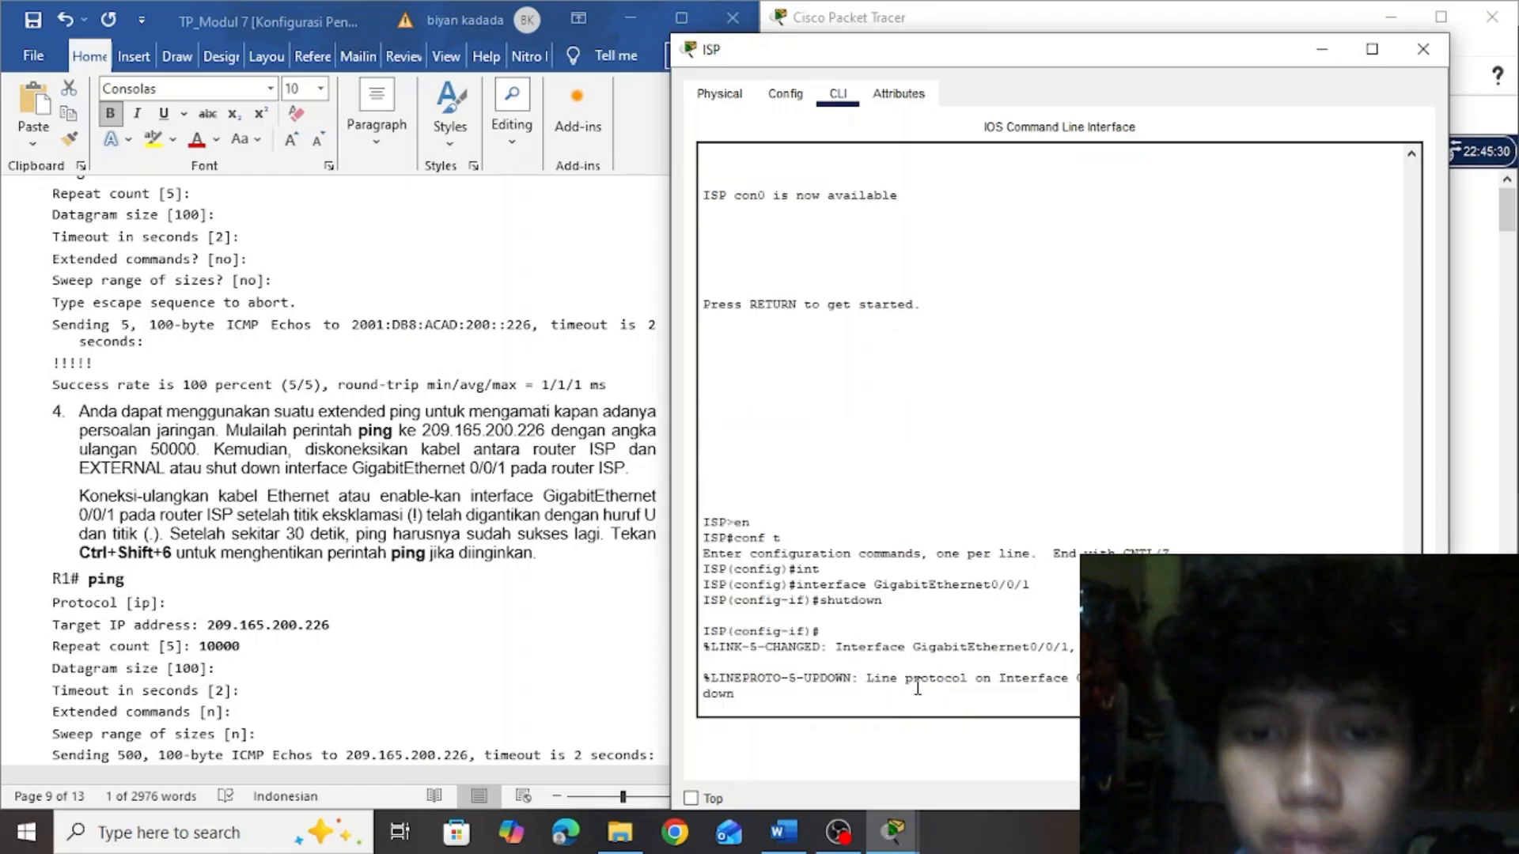
Return to R1's command line and stop the running extended ping to 209.165.200.226
key(Return)
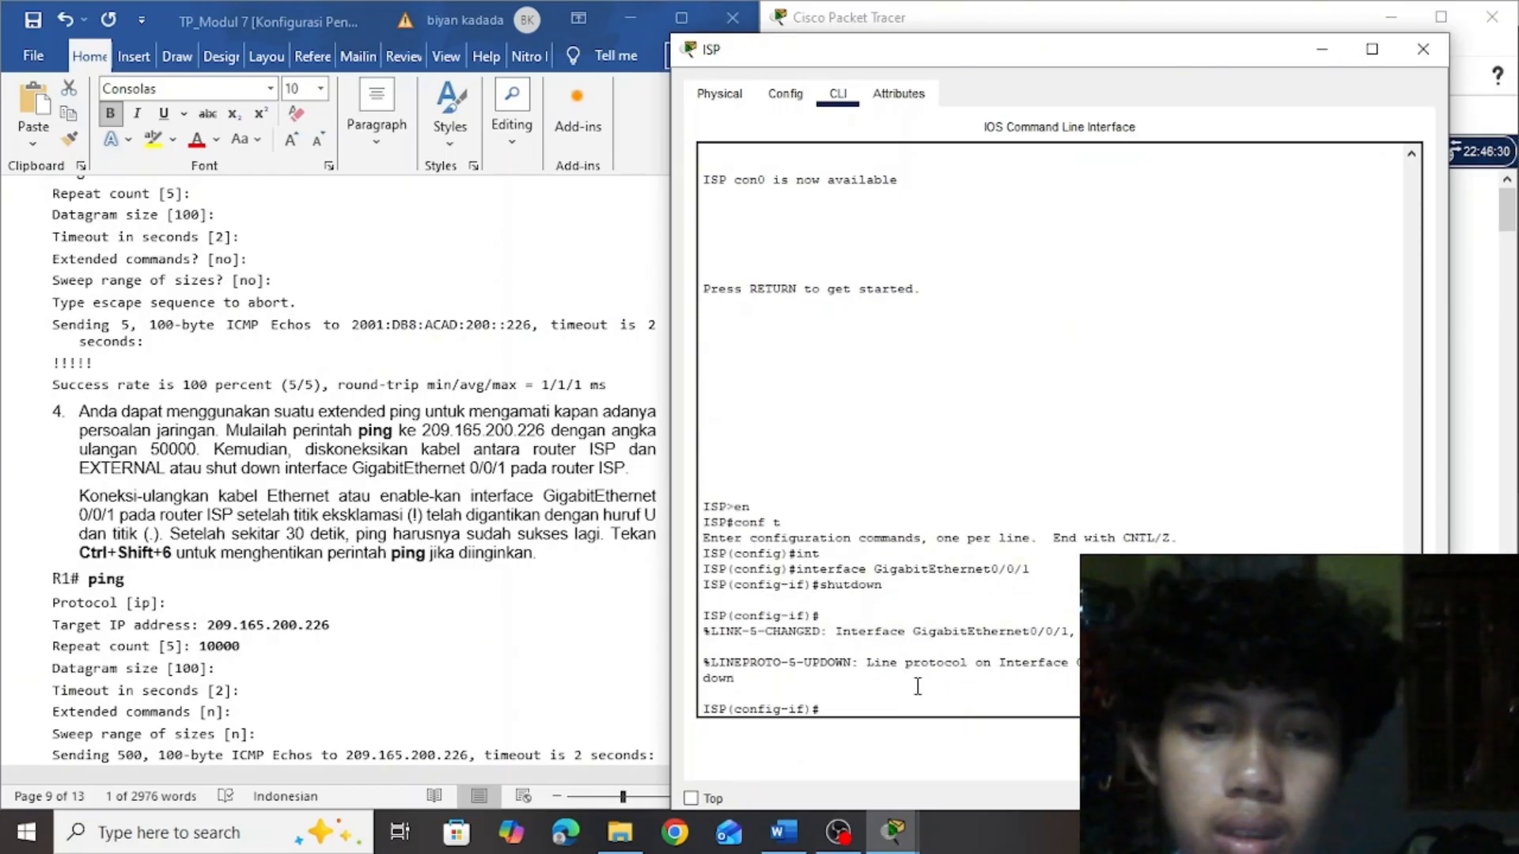
key(alt+Tab)
key(alt+Tab)
key(alt+Tab)
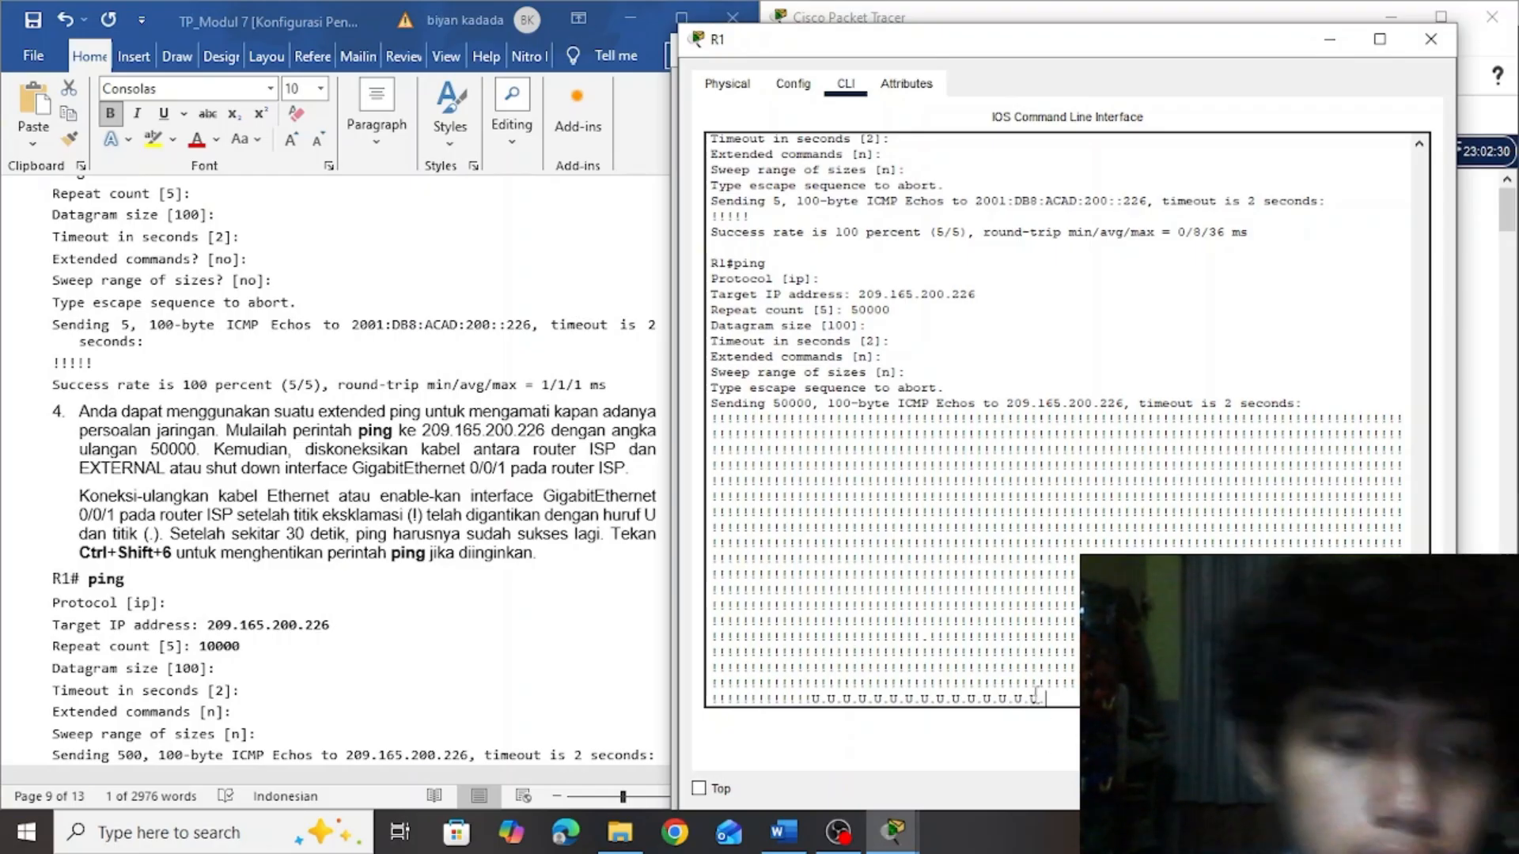
key(ctrl+shift+6)
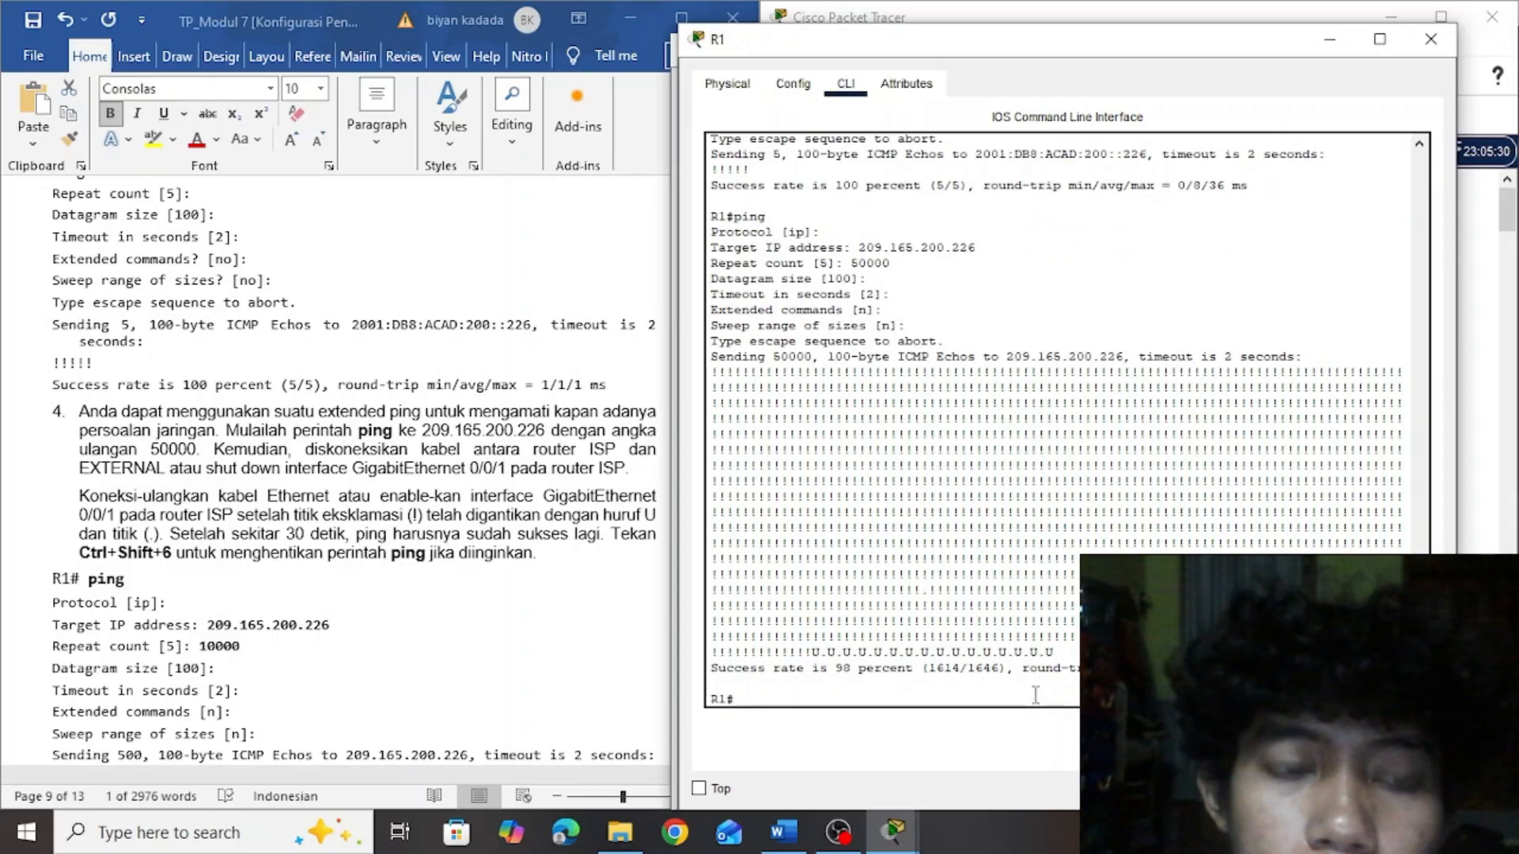
Review the Latihan 3 instructions in the lab document on tracing routes from PC-A and R1 to EXTERNAL
click(492, 513)
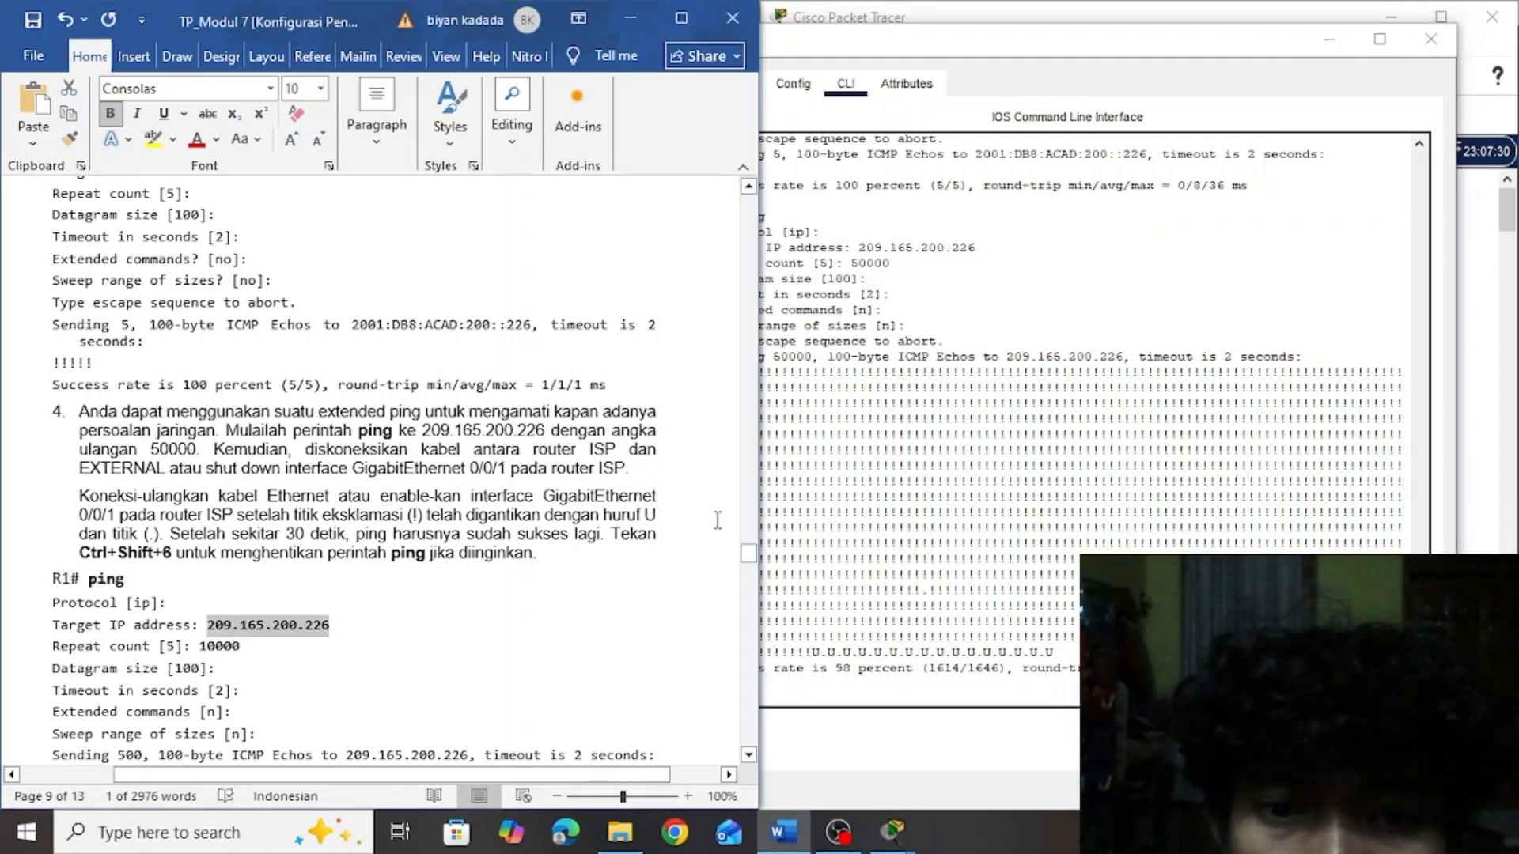
key(BackSpace)
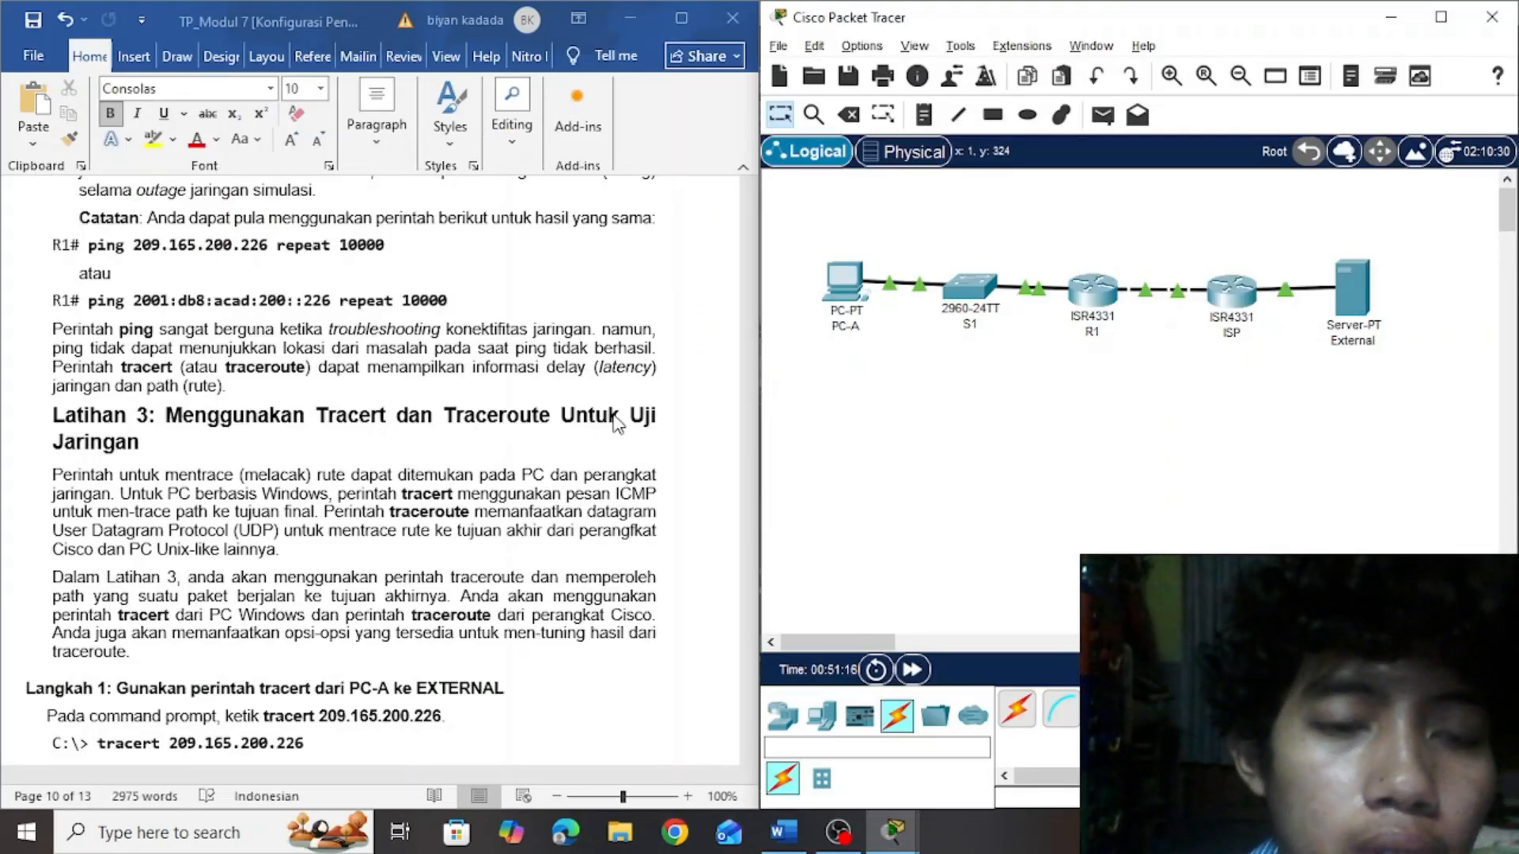
click(700, 333)
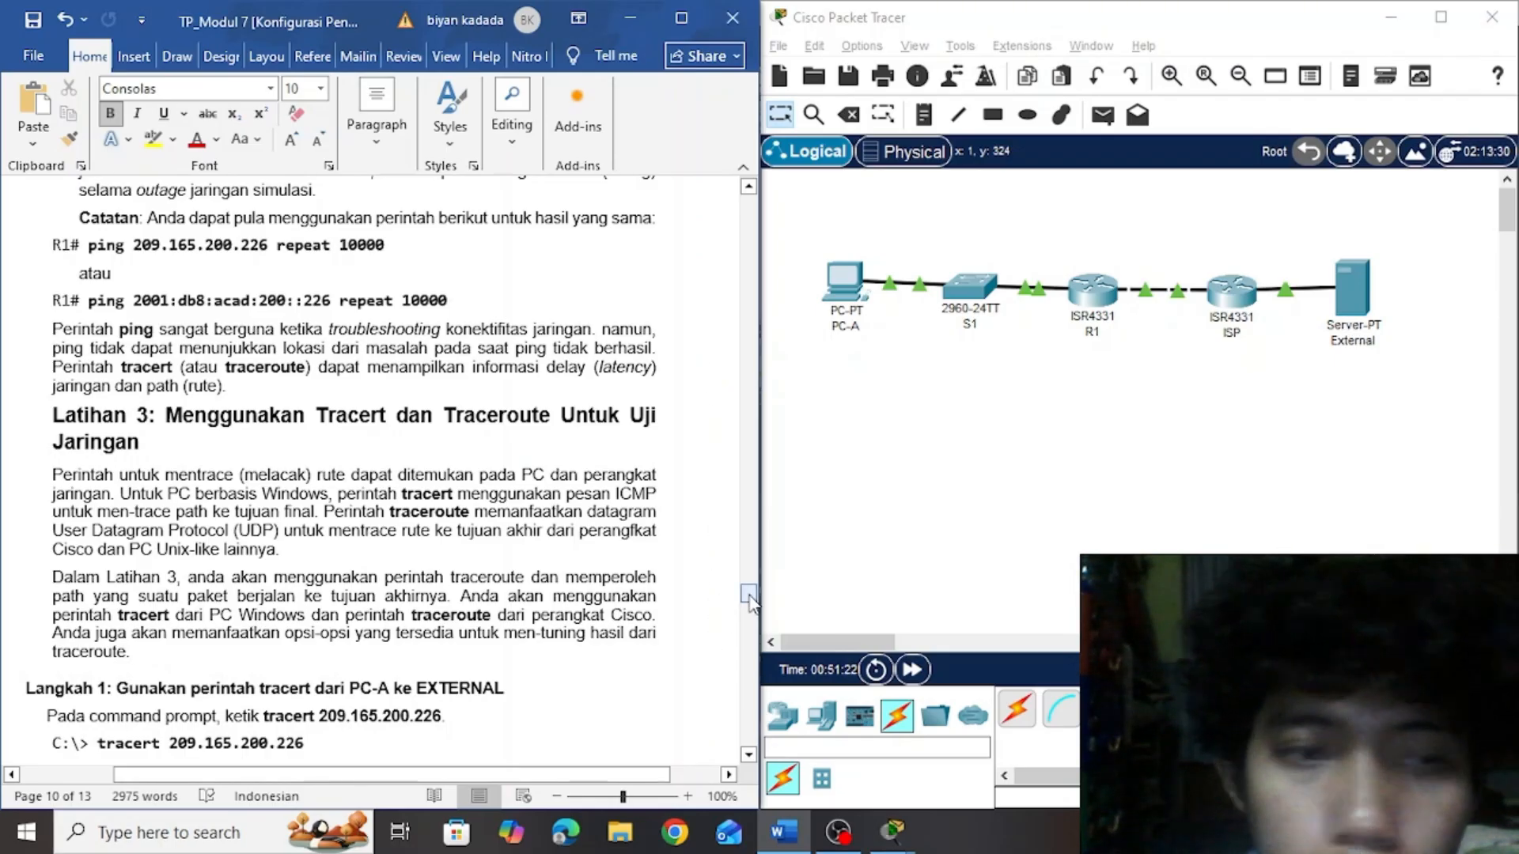
drag(748, 599, 750, 613)
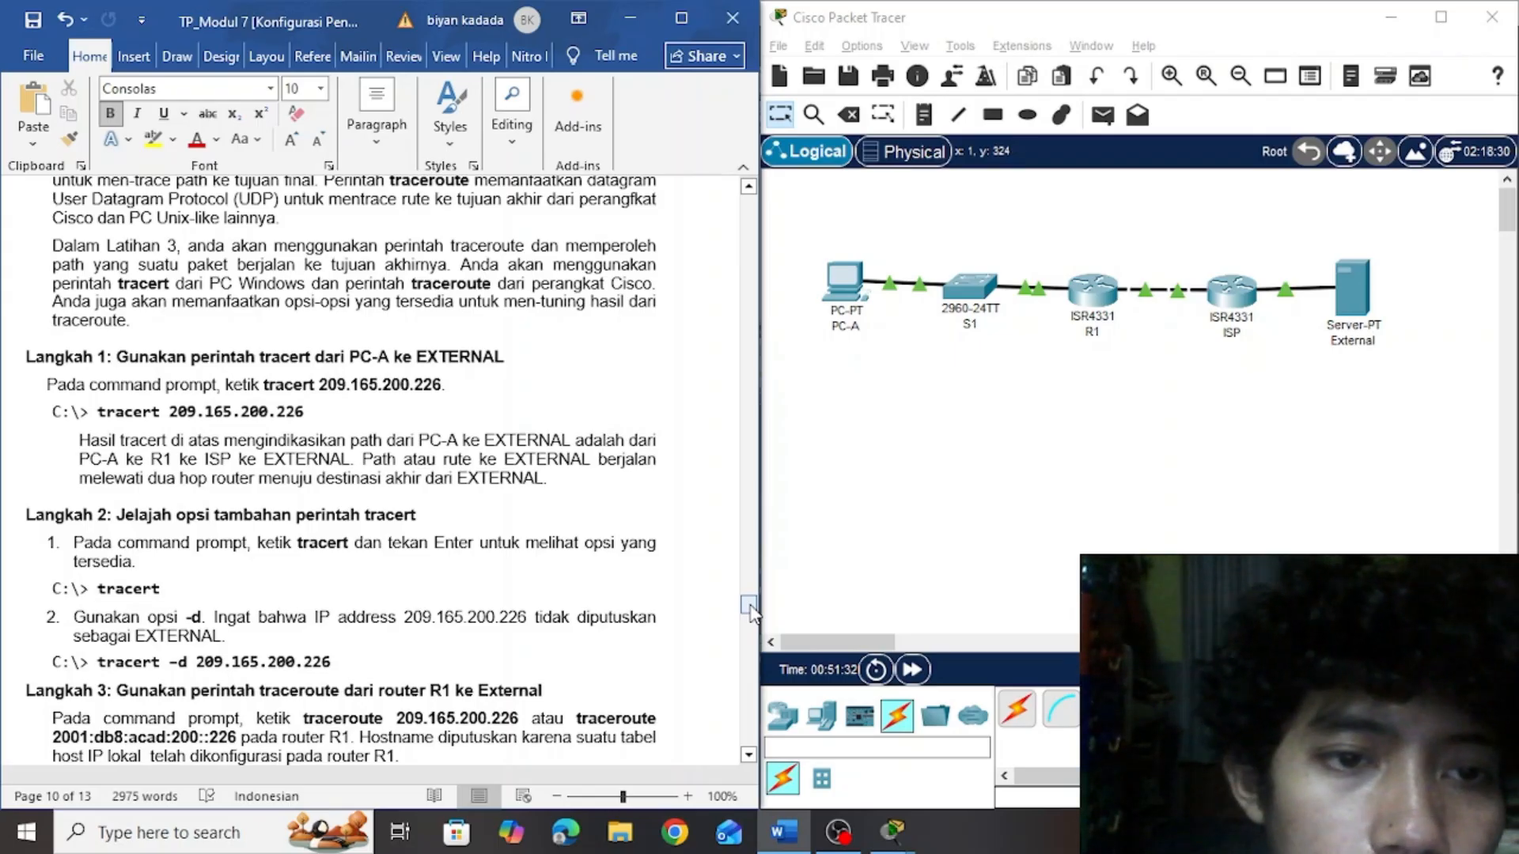
click(931, 410)
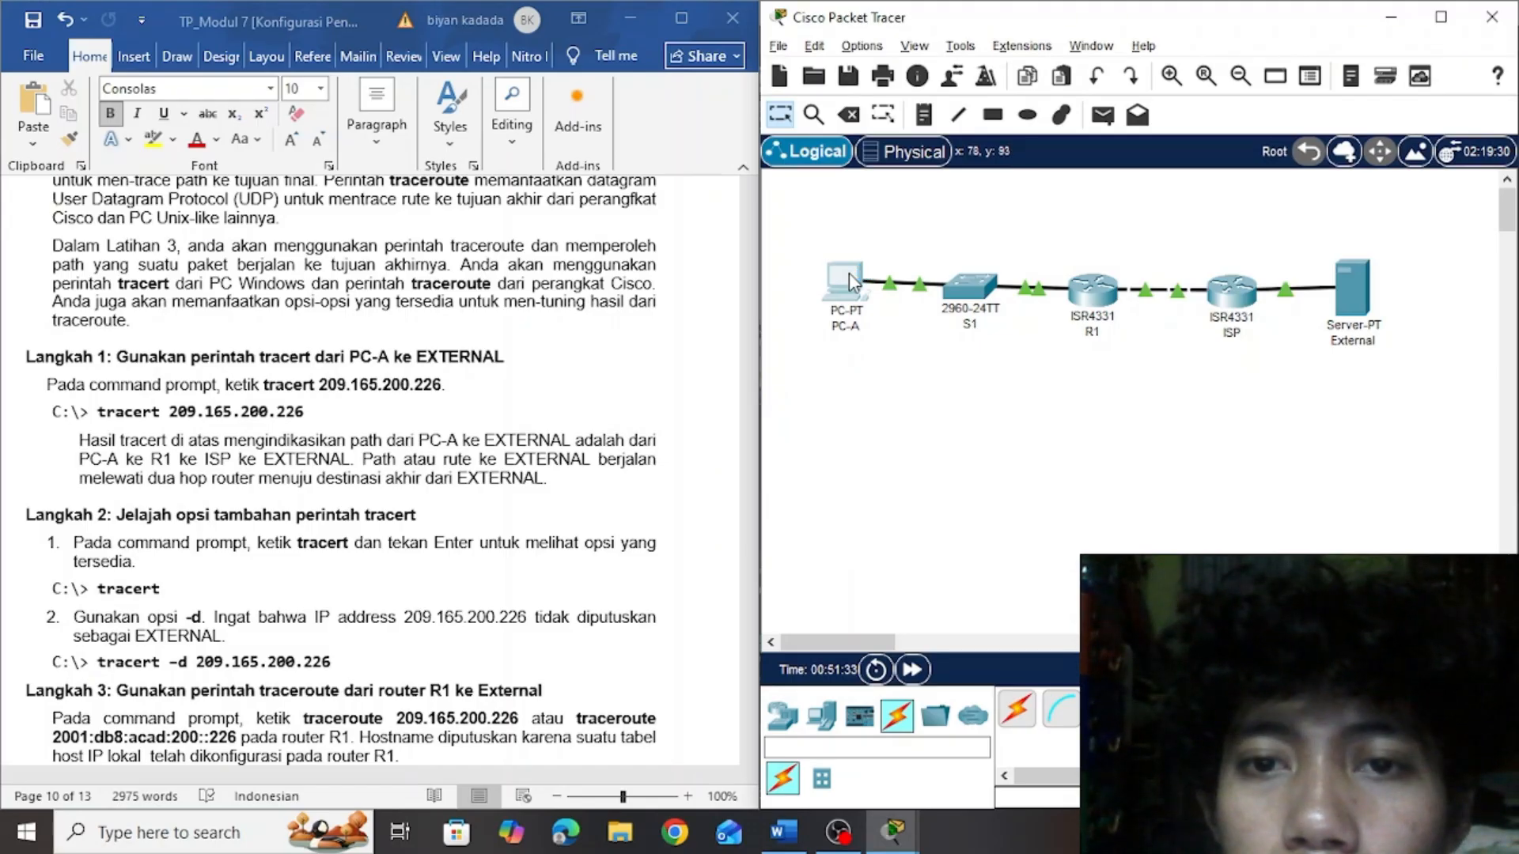
Open PC-A's Command Prompt and stop the continuous ping still running there
click(848, 273)
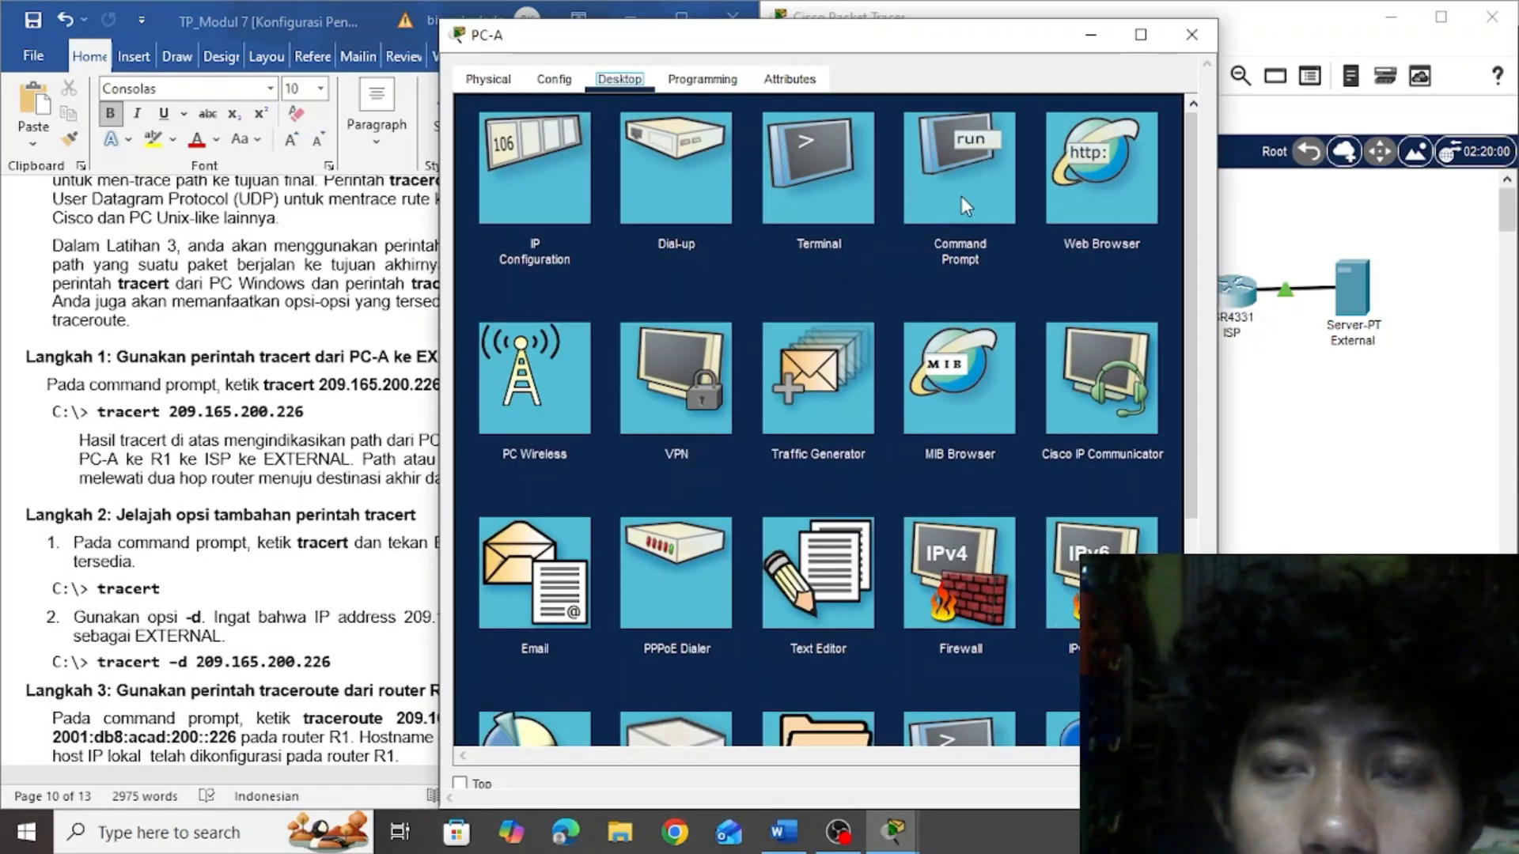
click(818, 174)
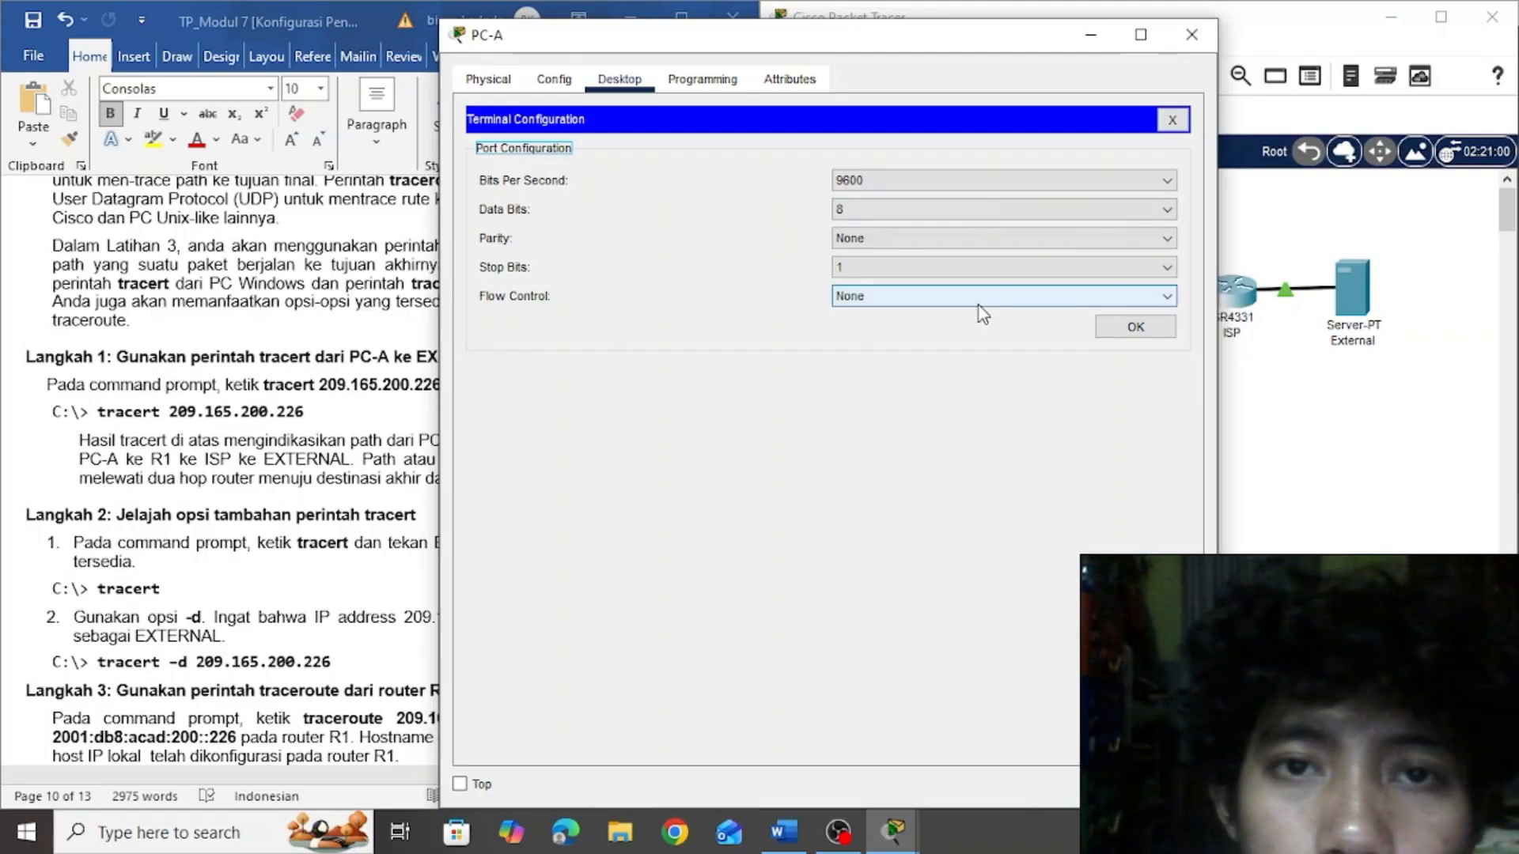
click(1171, 120)
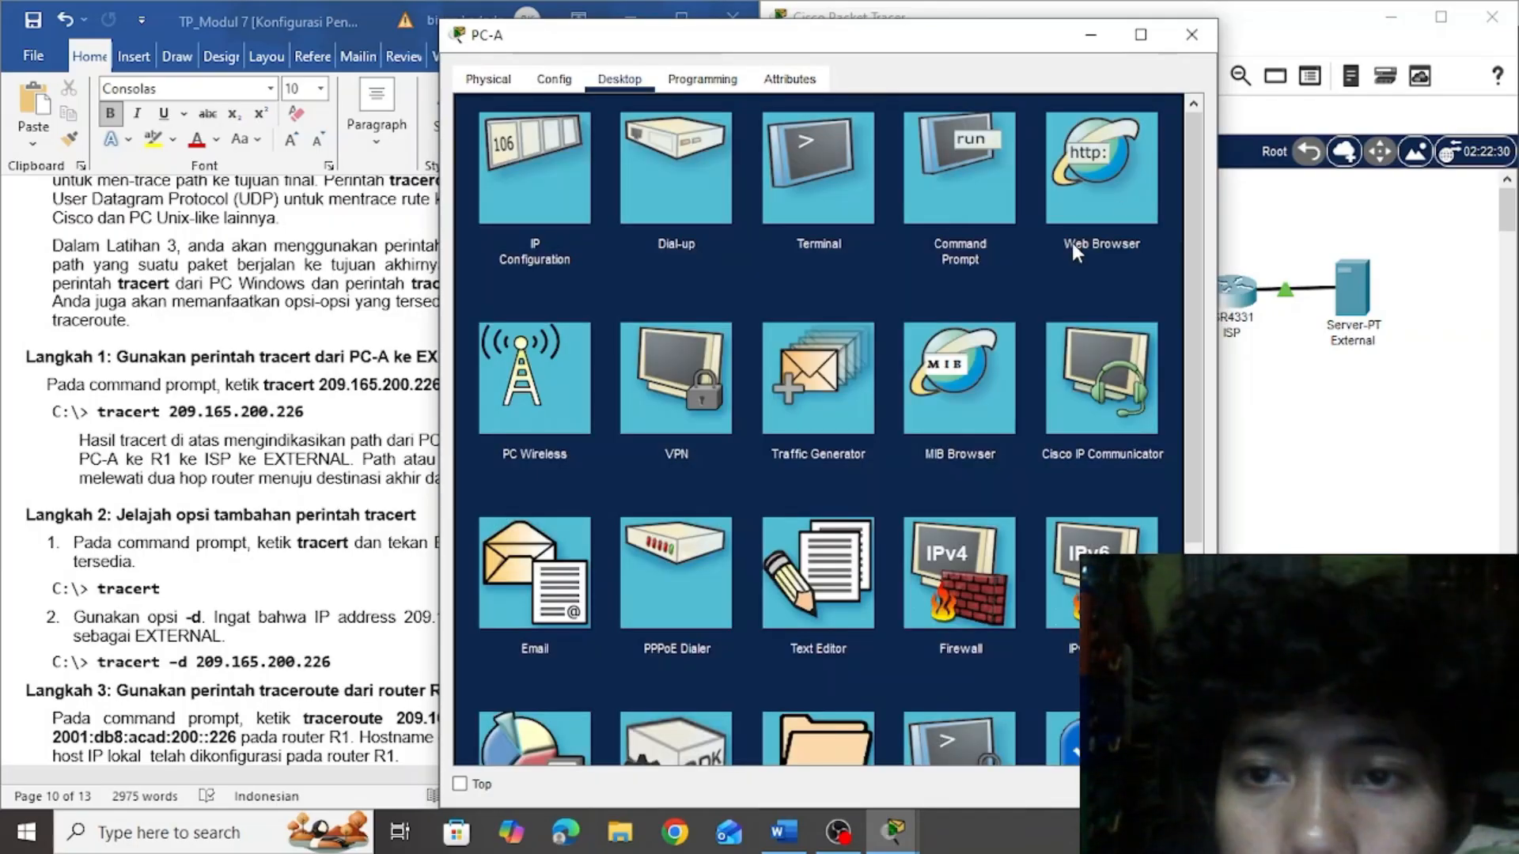
click(946, 192)
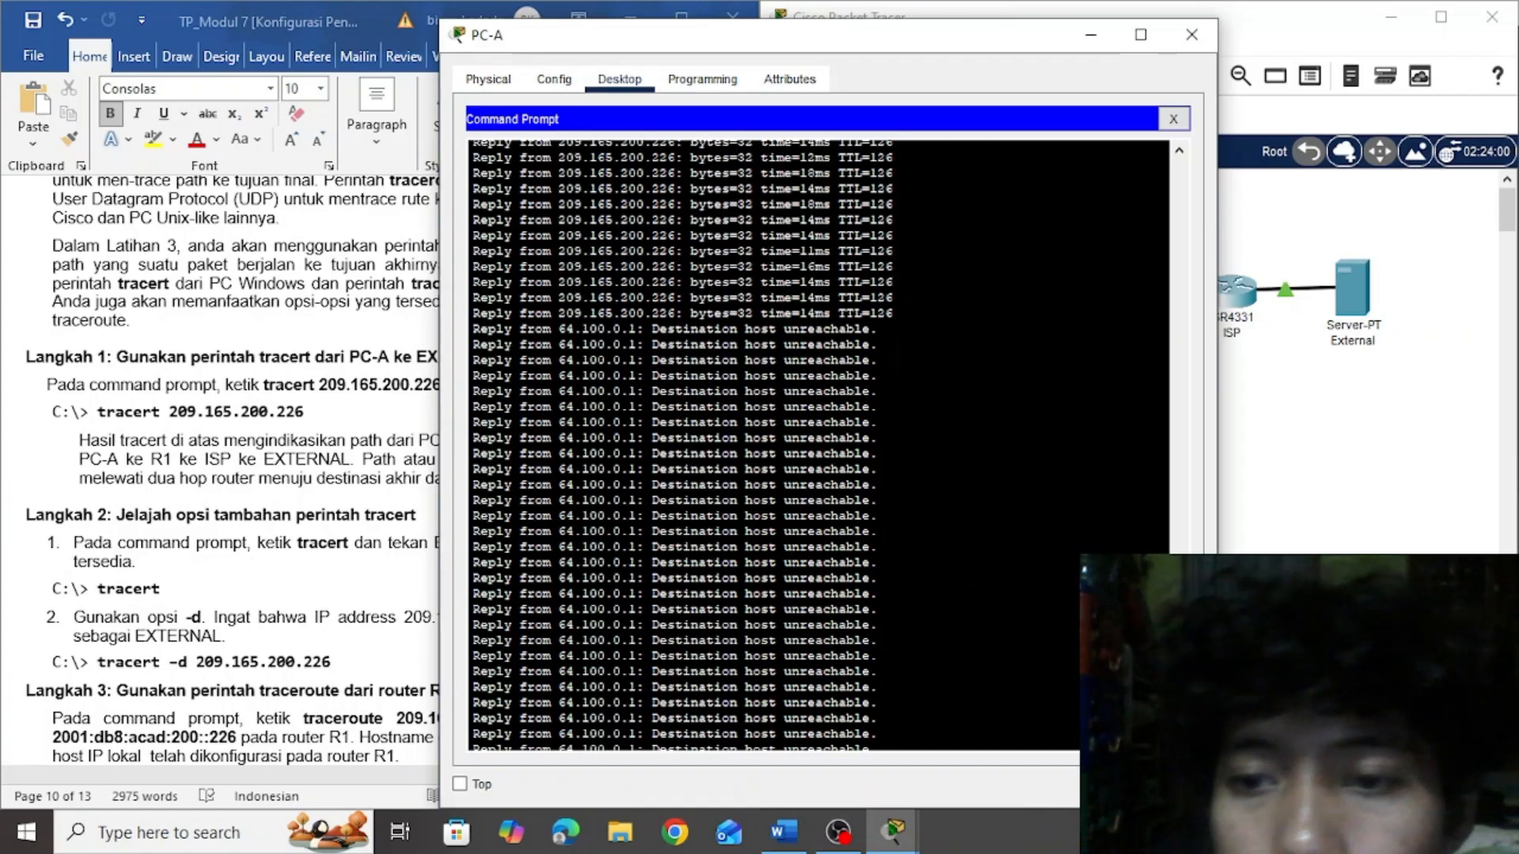
key(ctrl+c)
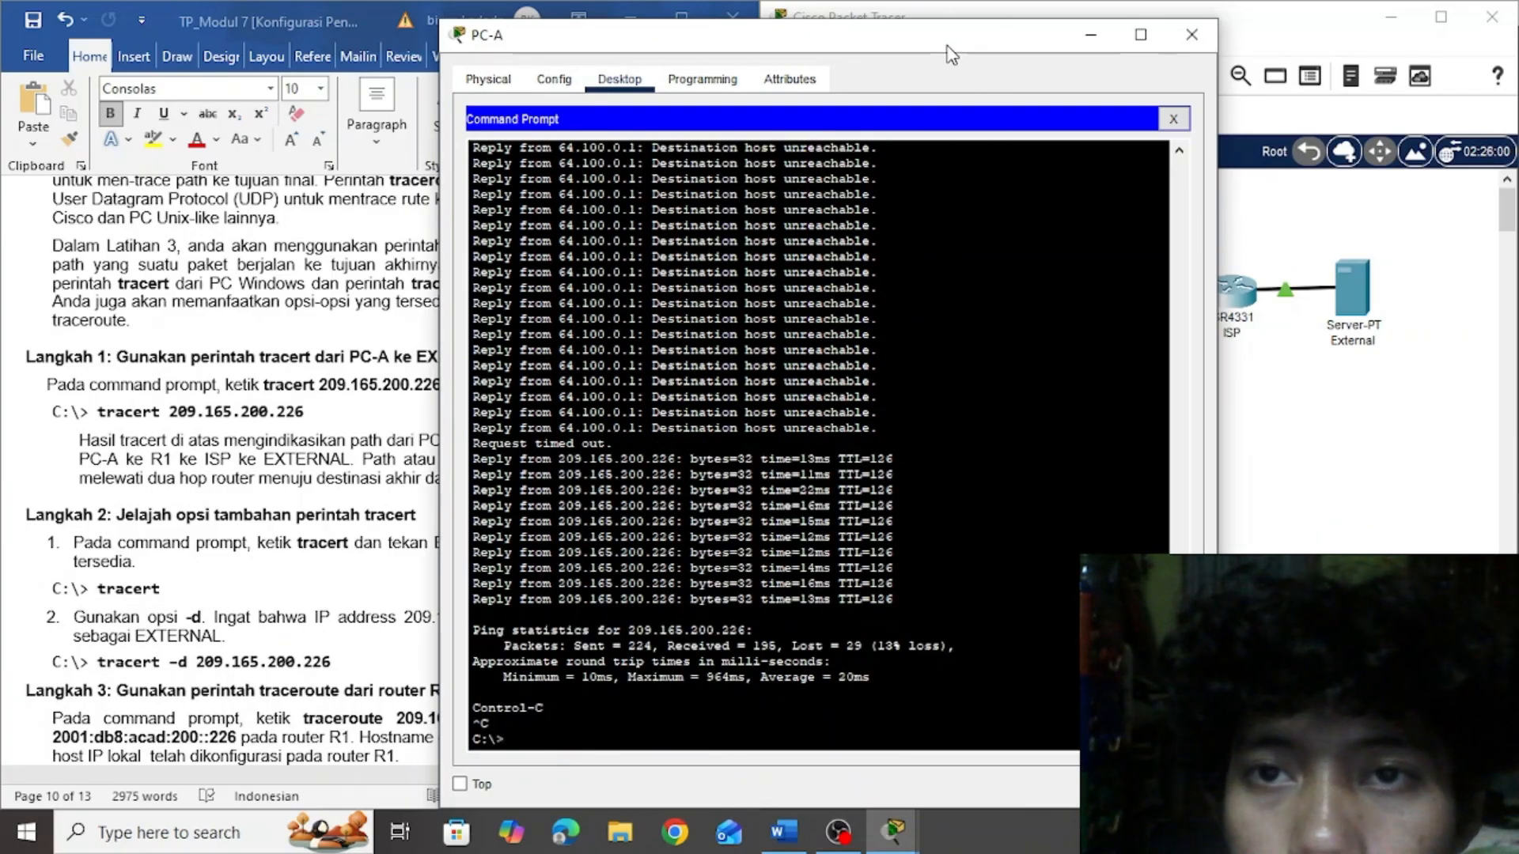
Place the PC-A window beside the lab document, rerun ping -t 209.165.200.226 and stop it after a few replies
drag(948, 46, 1290, 11)
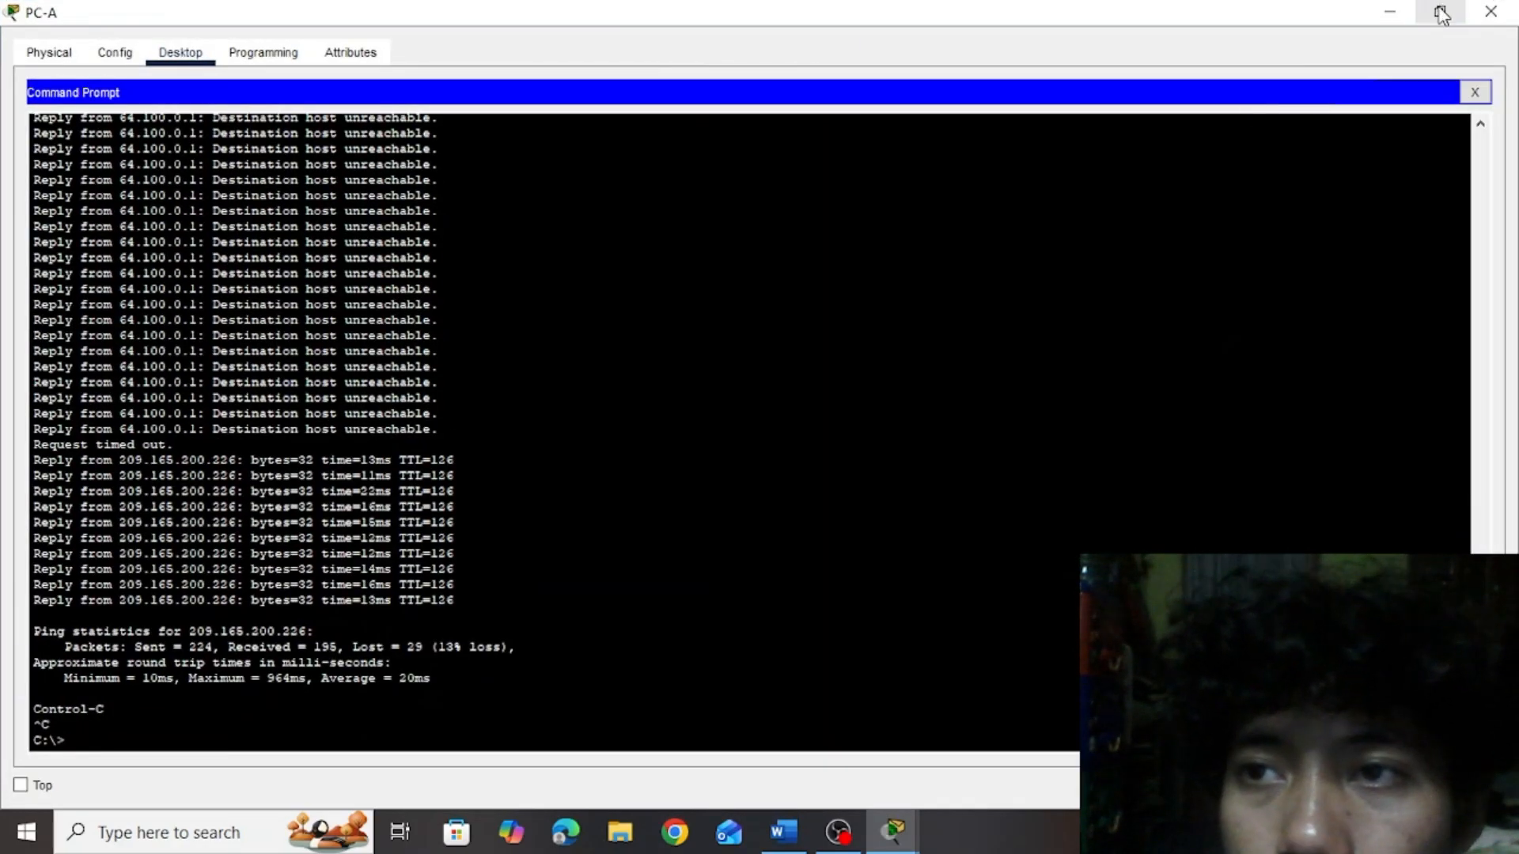
click(1438, 19)
drag(956, 36, 1367, 39)
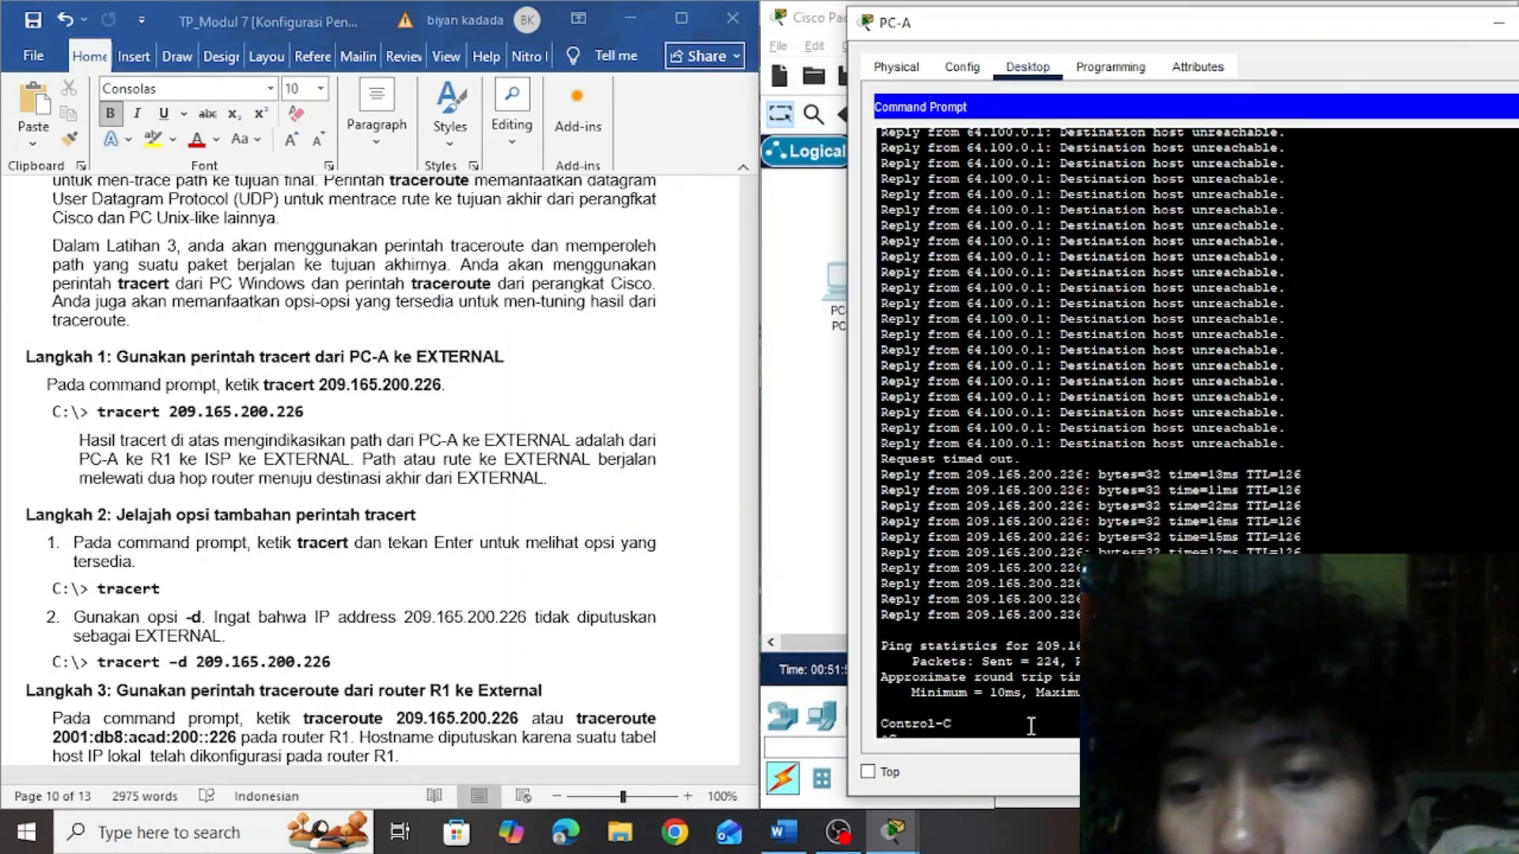
key(Up)
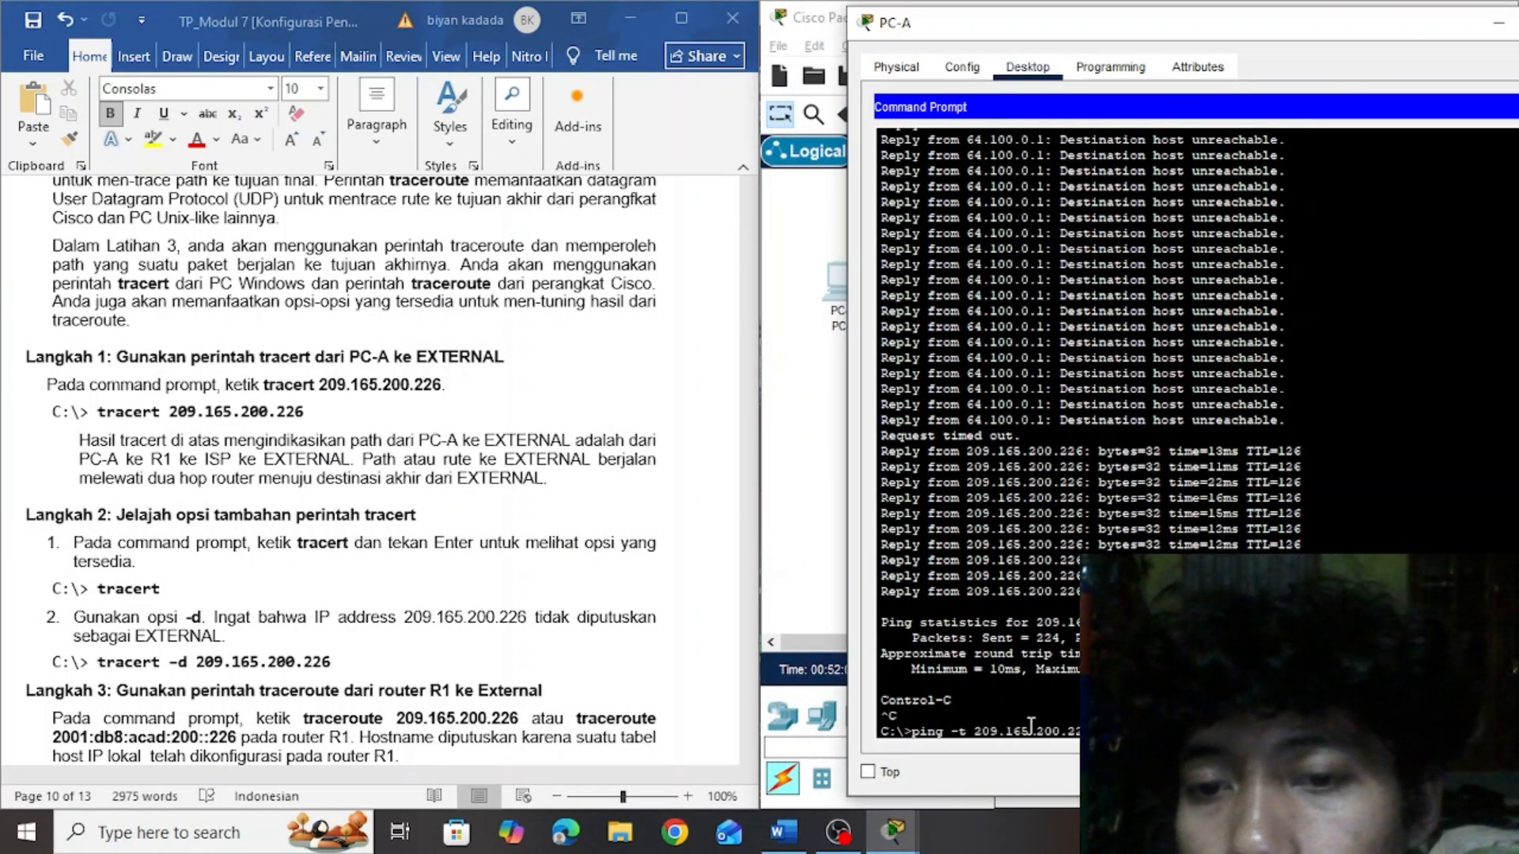
key(Return)
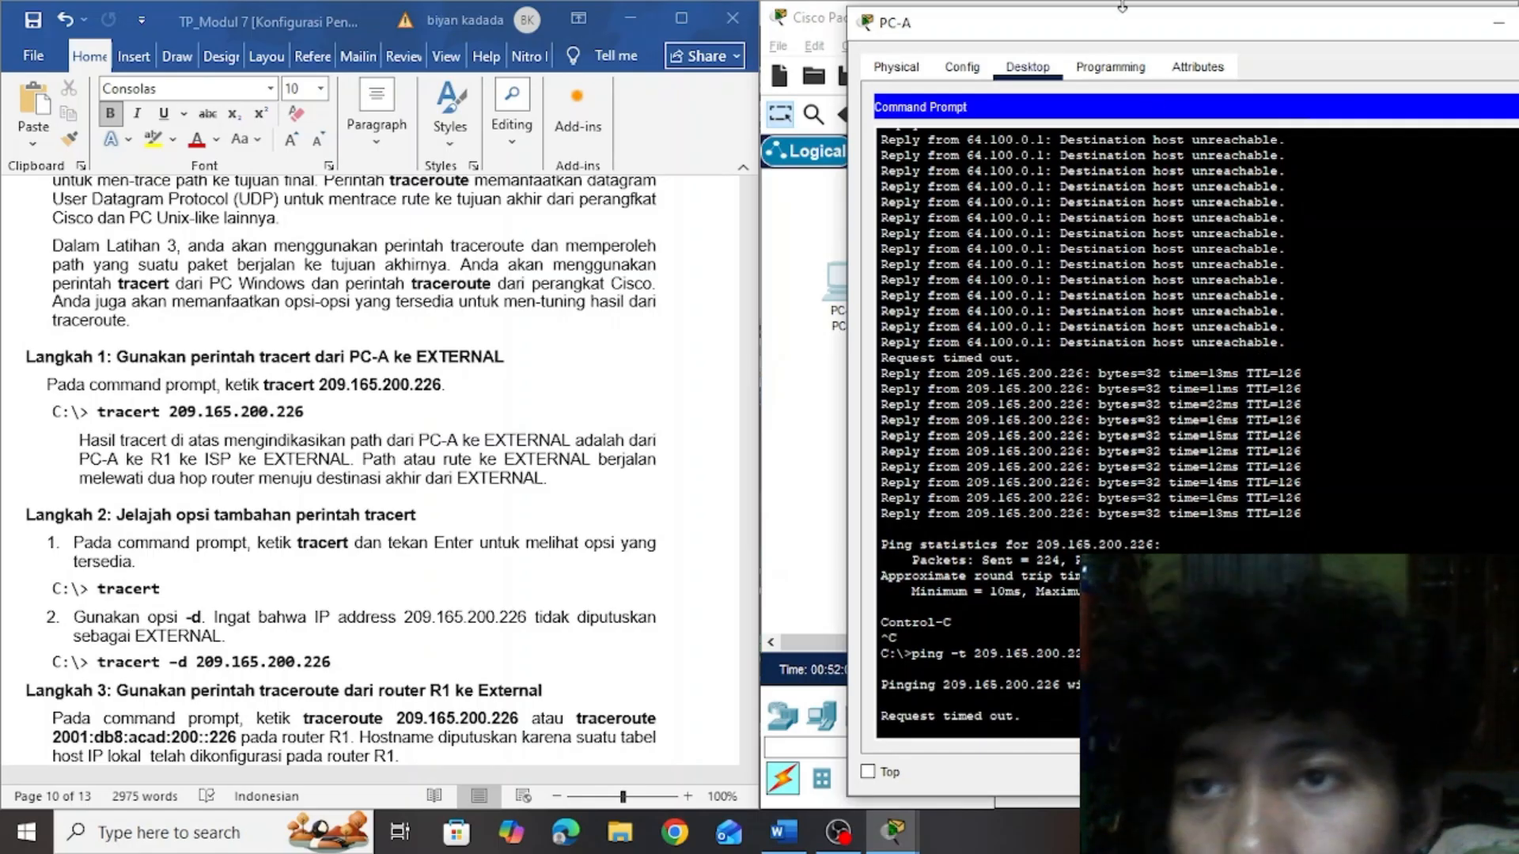
drag(1124, 34, 1016, 6)
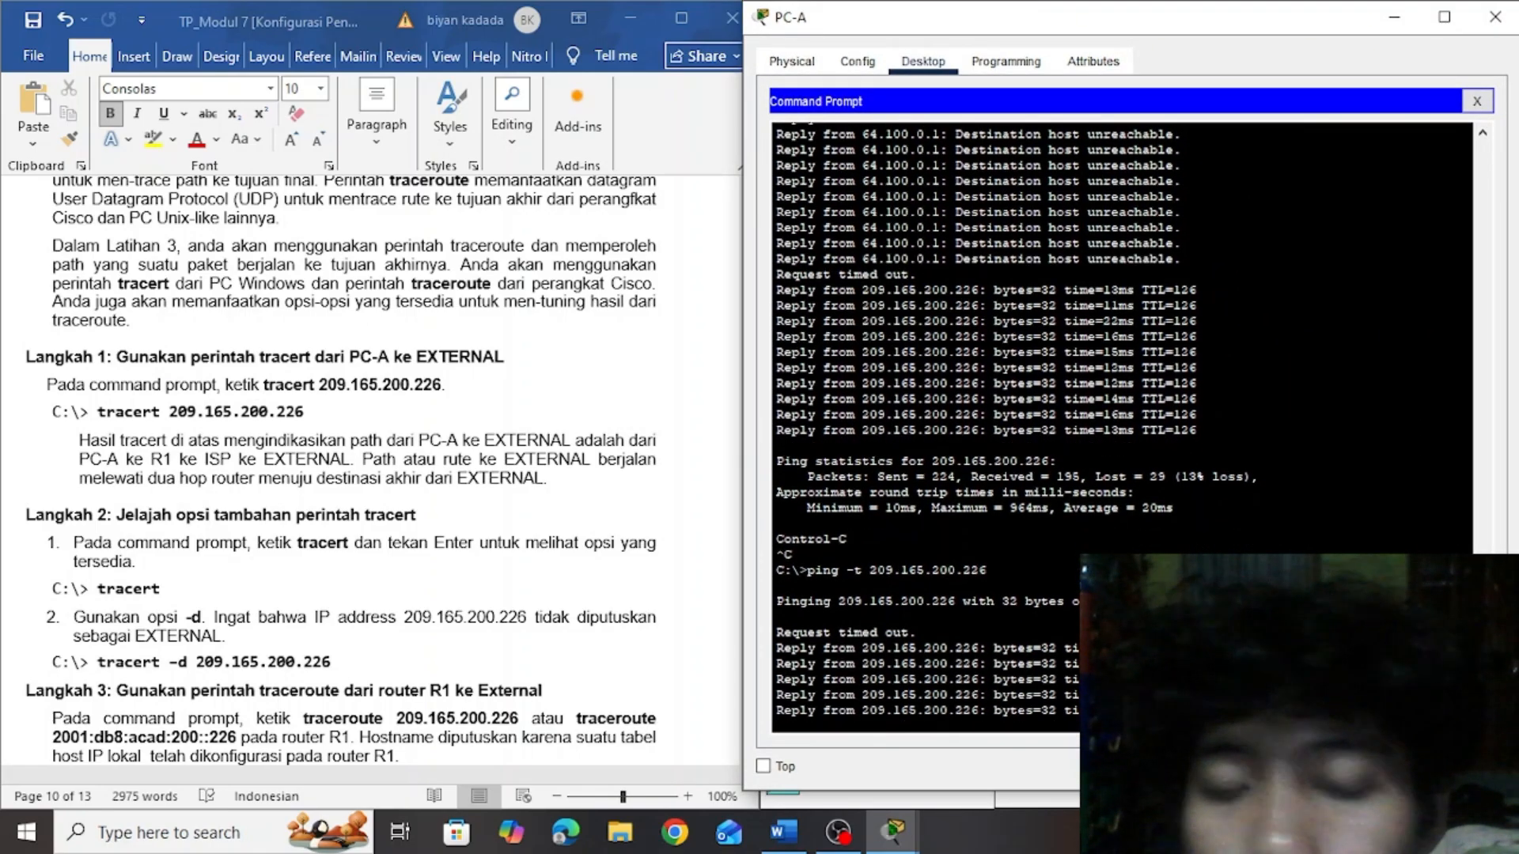
key(ctrl+c)
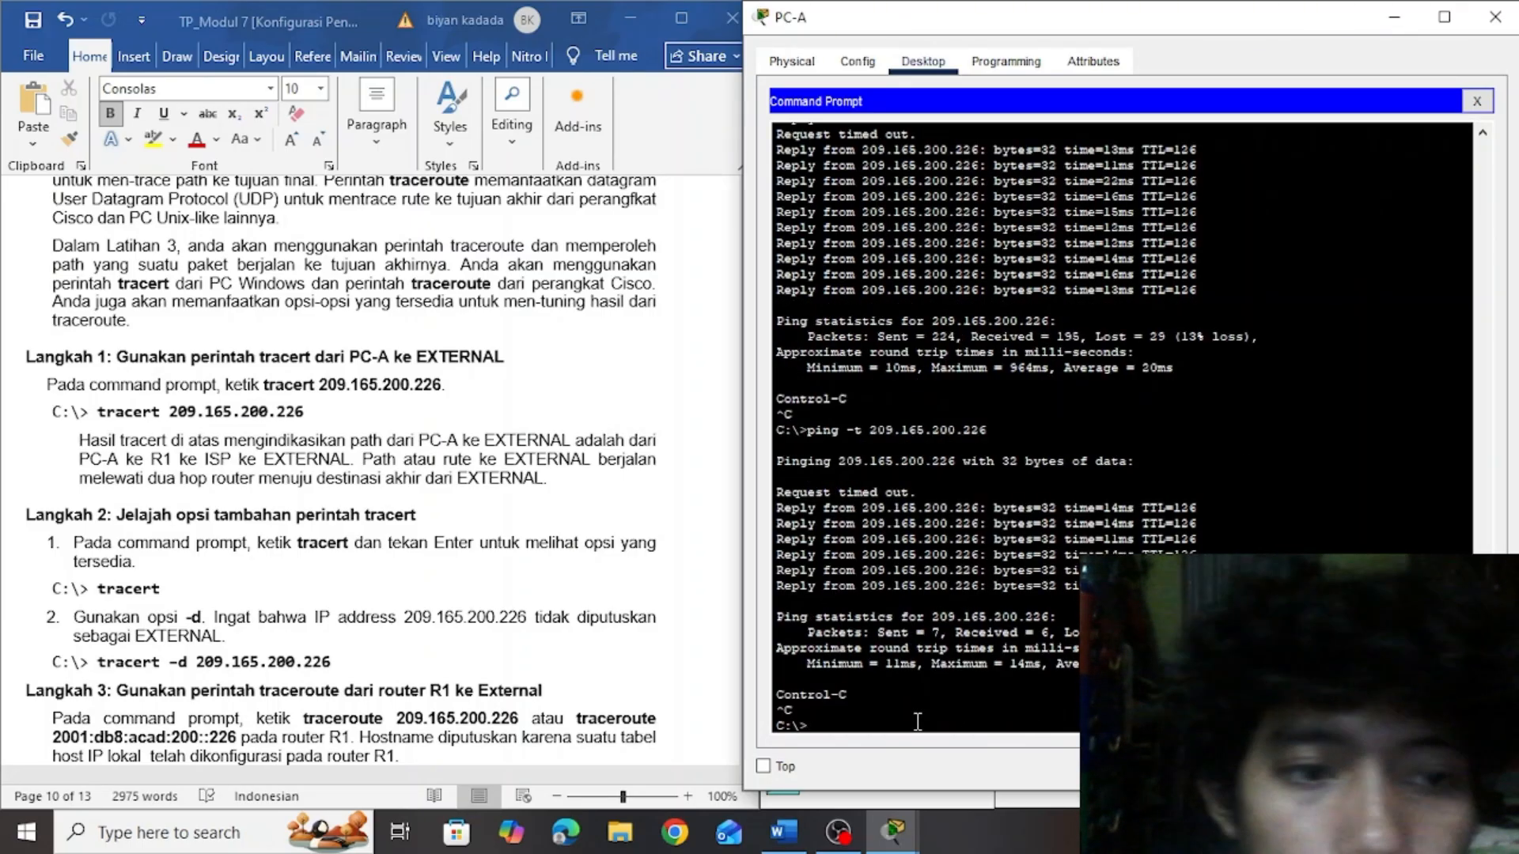
Copy tracert 209.165.200.226 from Langkah 1 of the lab document and run it in PC-A's Command Prompt
click(305, 415)
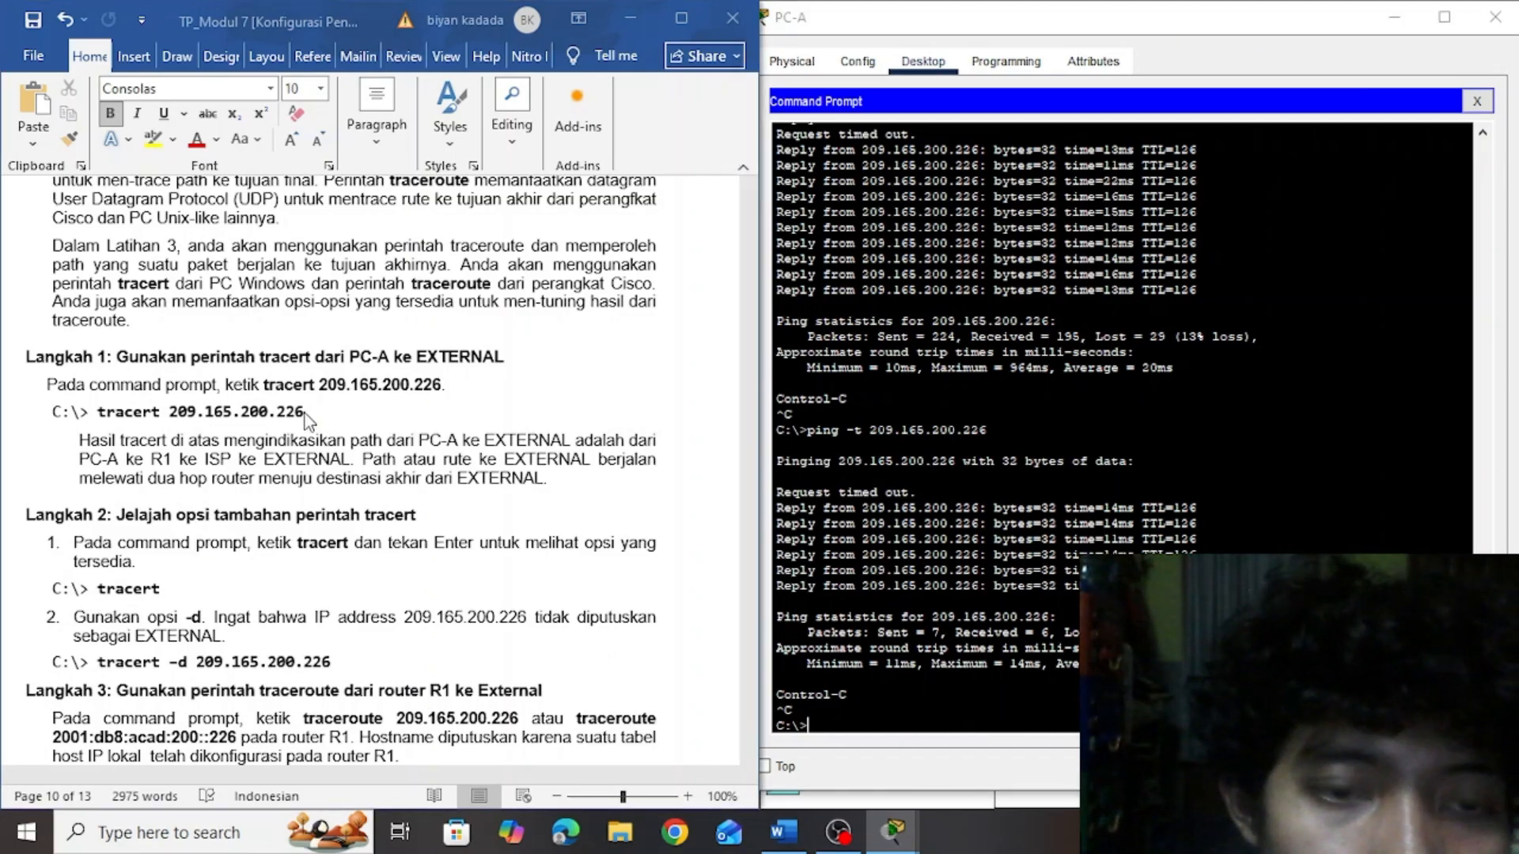
drag(306, 412, 105, 409)
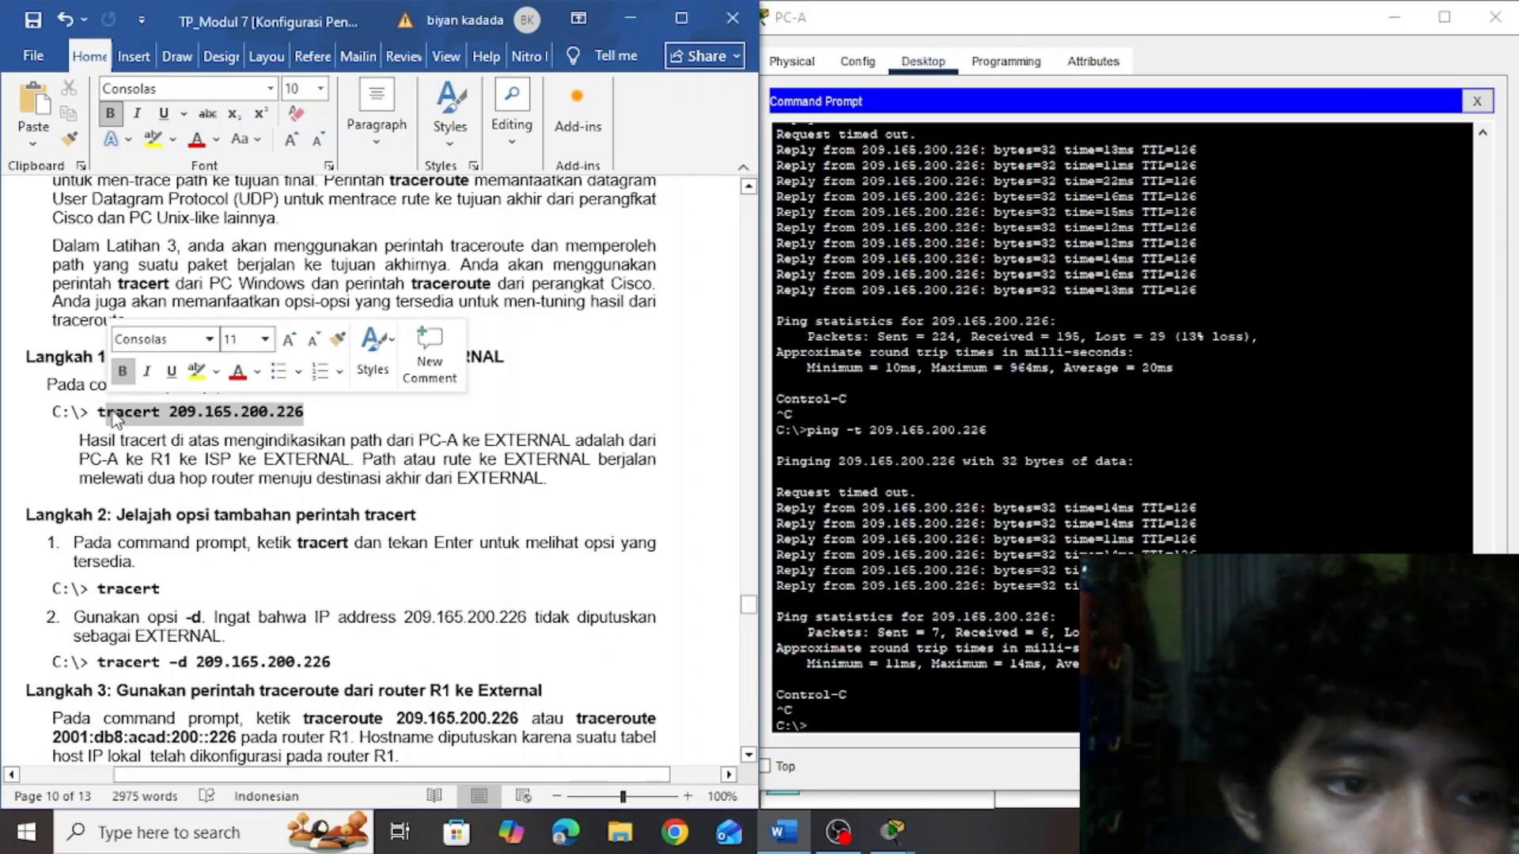
click(315, 415)
drag(316, 414, 125, 415)
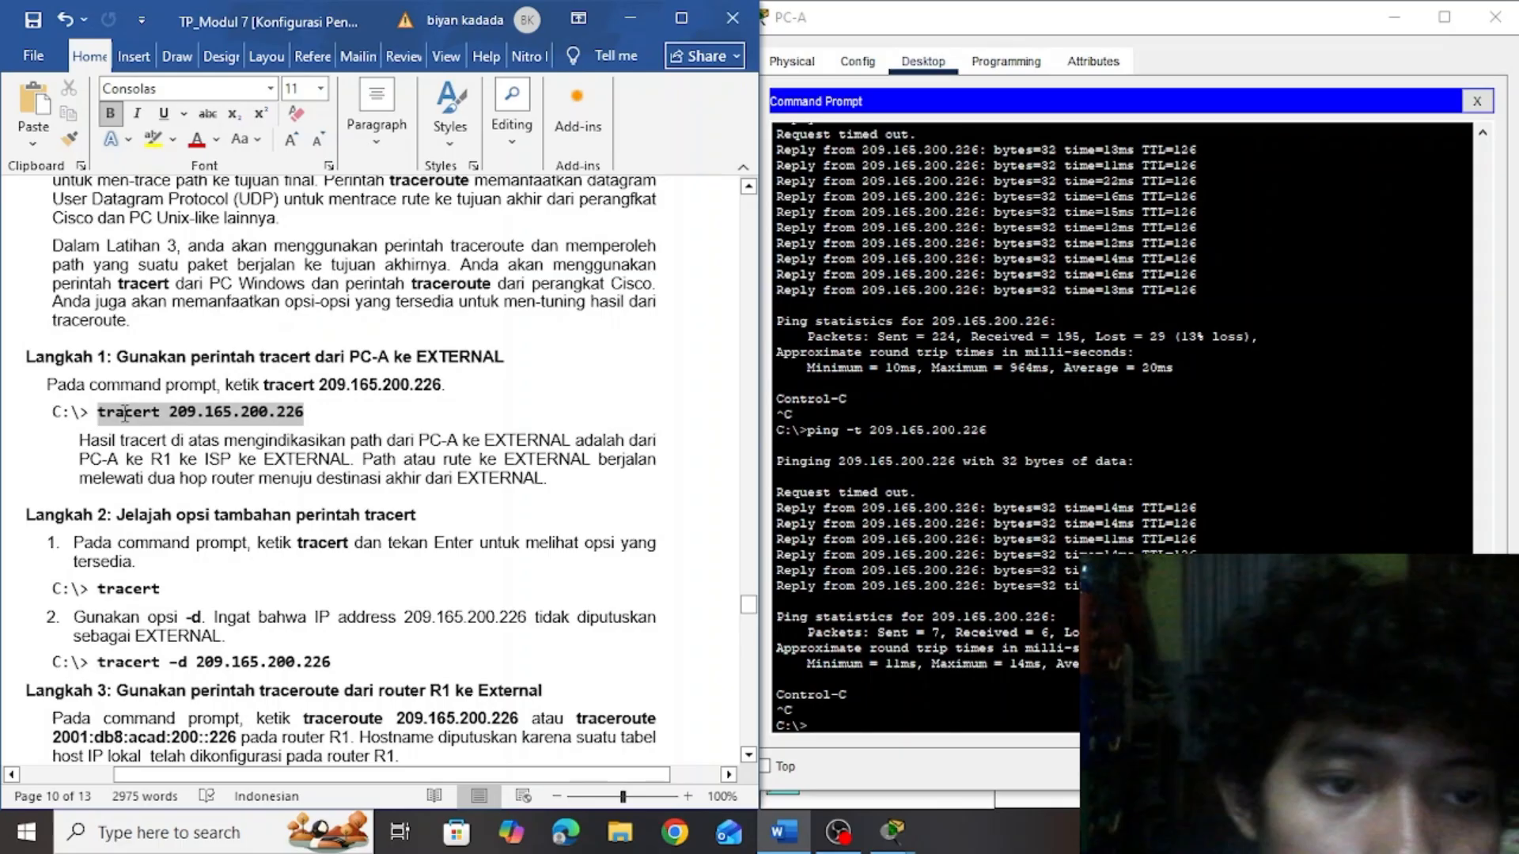
key(ctrl+c)
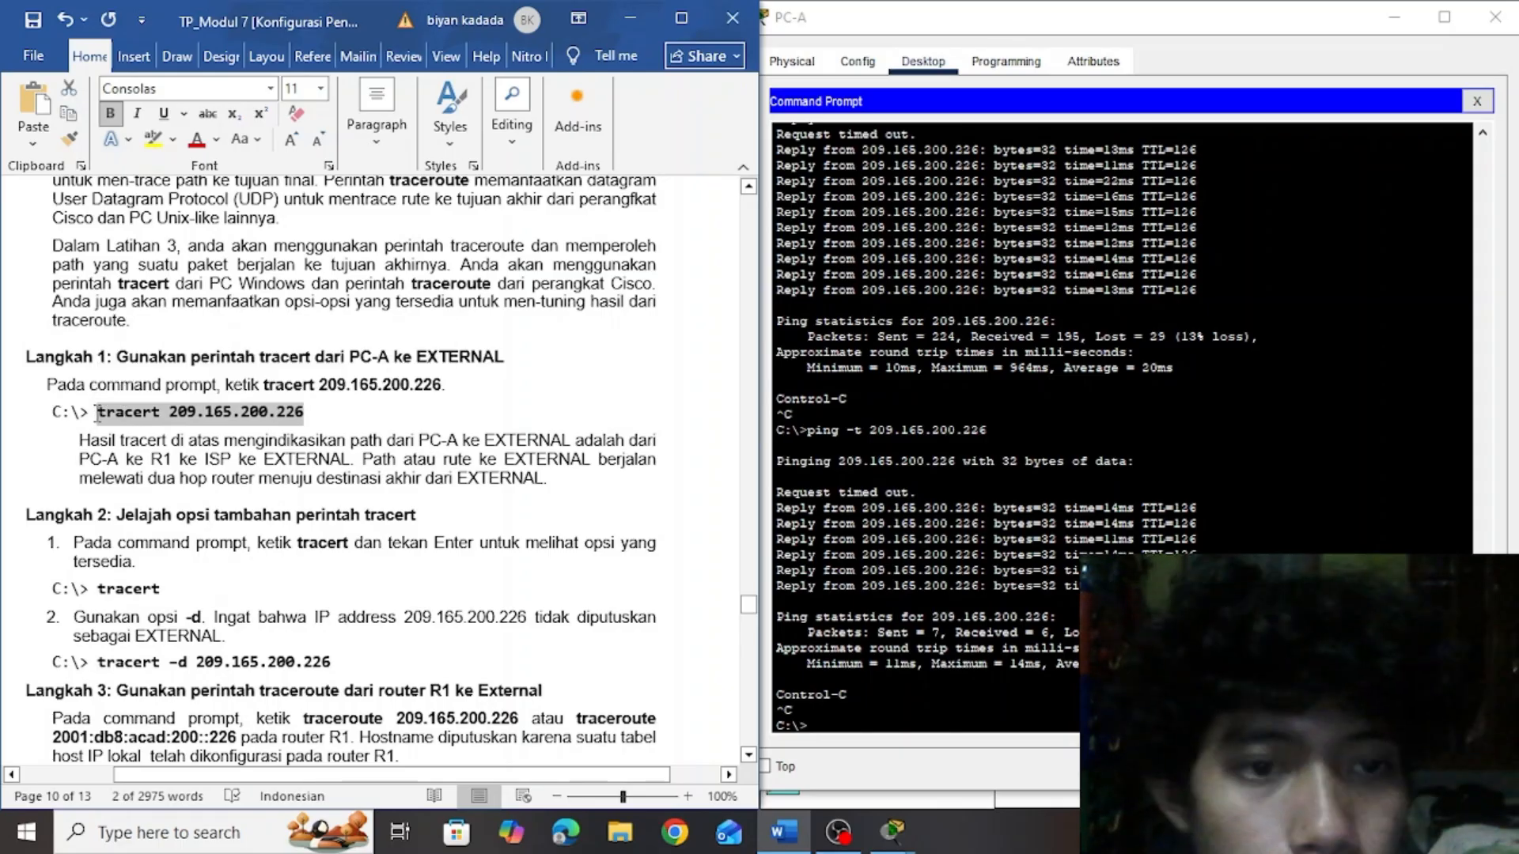
click(855, 721)
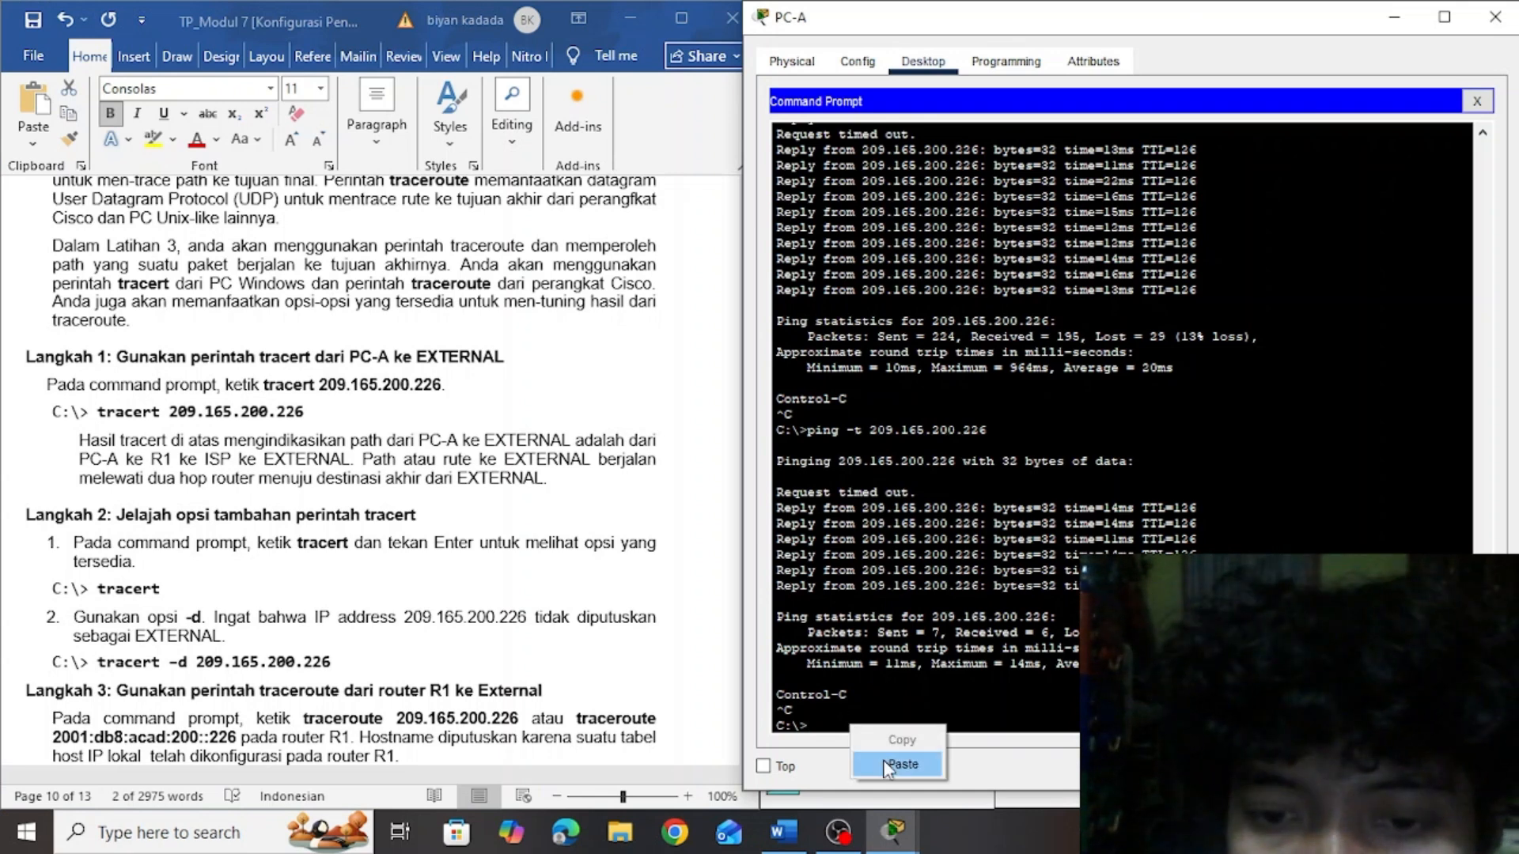
click(886, 764)
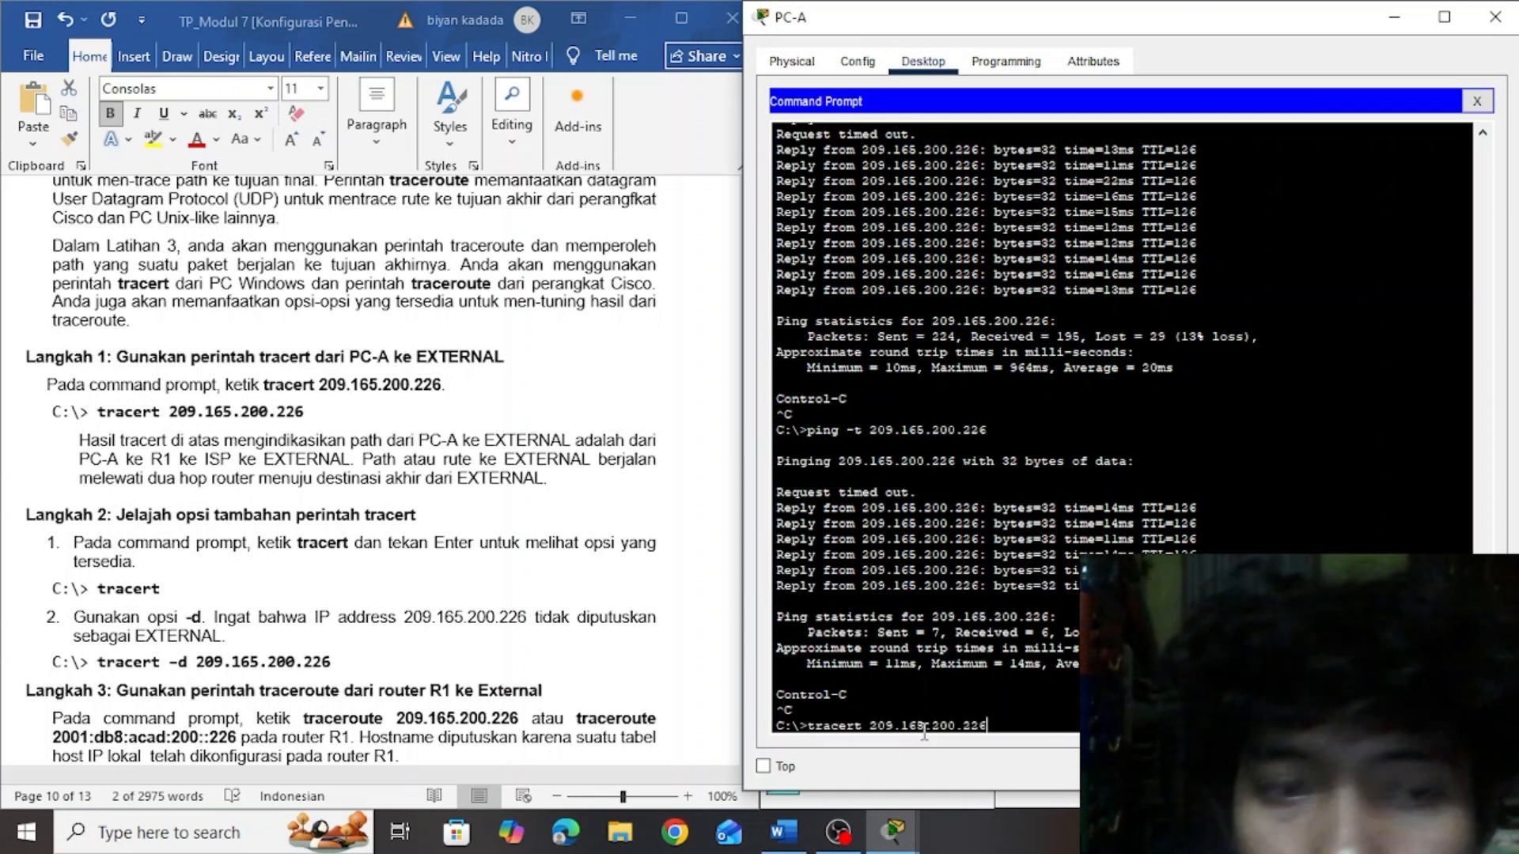
key(Return)
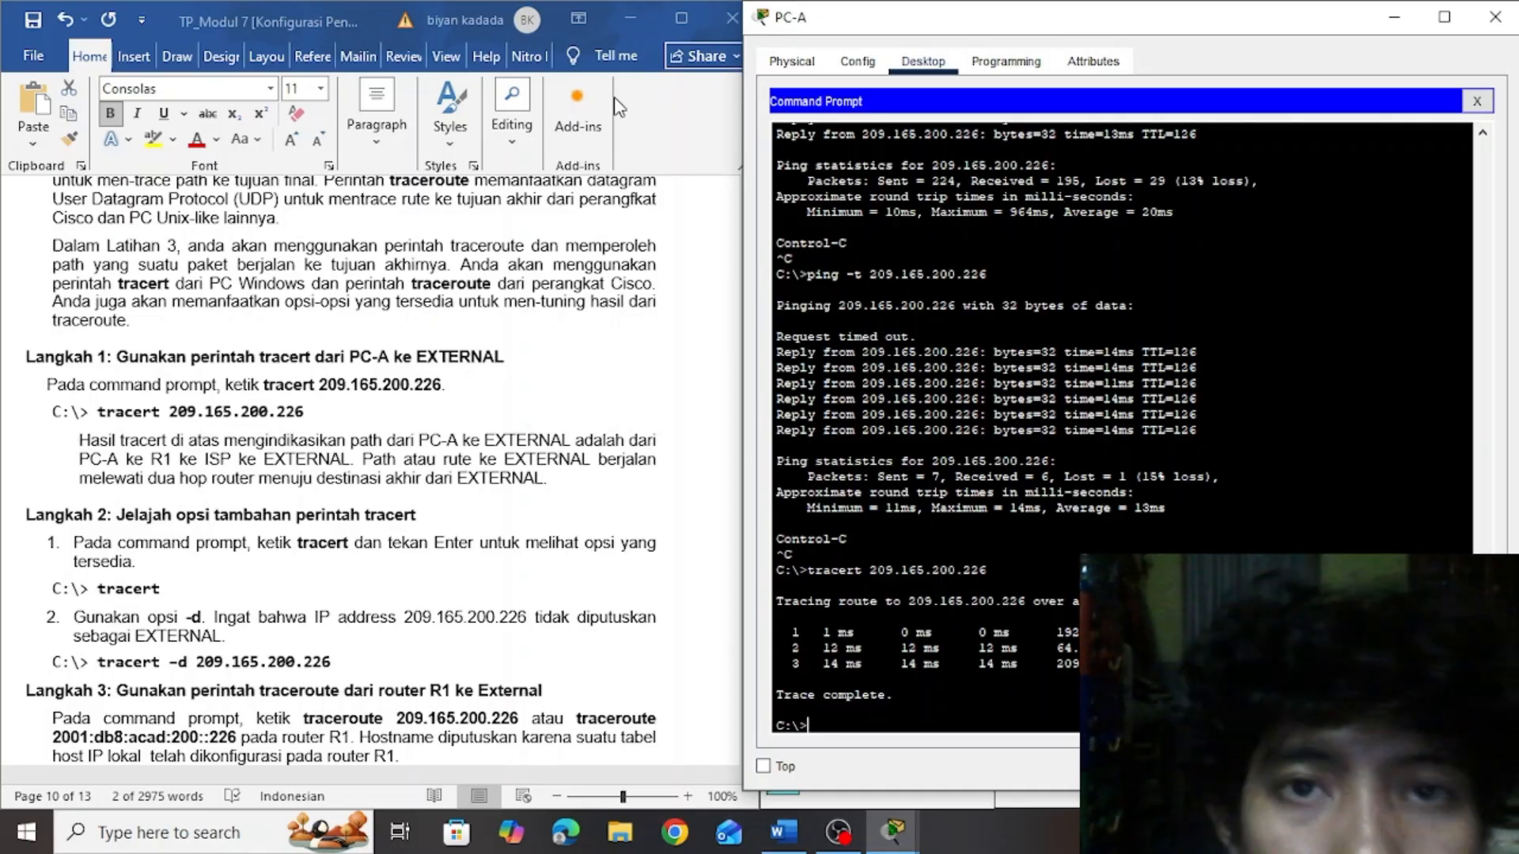
Run tracert without a target in PC-A's Command Prompt to list its available options, as Langkah 2 asks
click(716, 384)
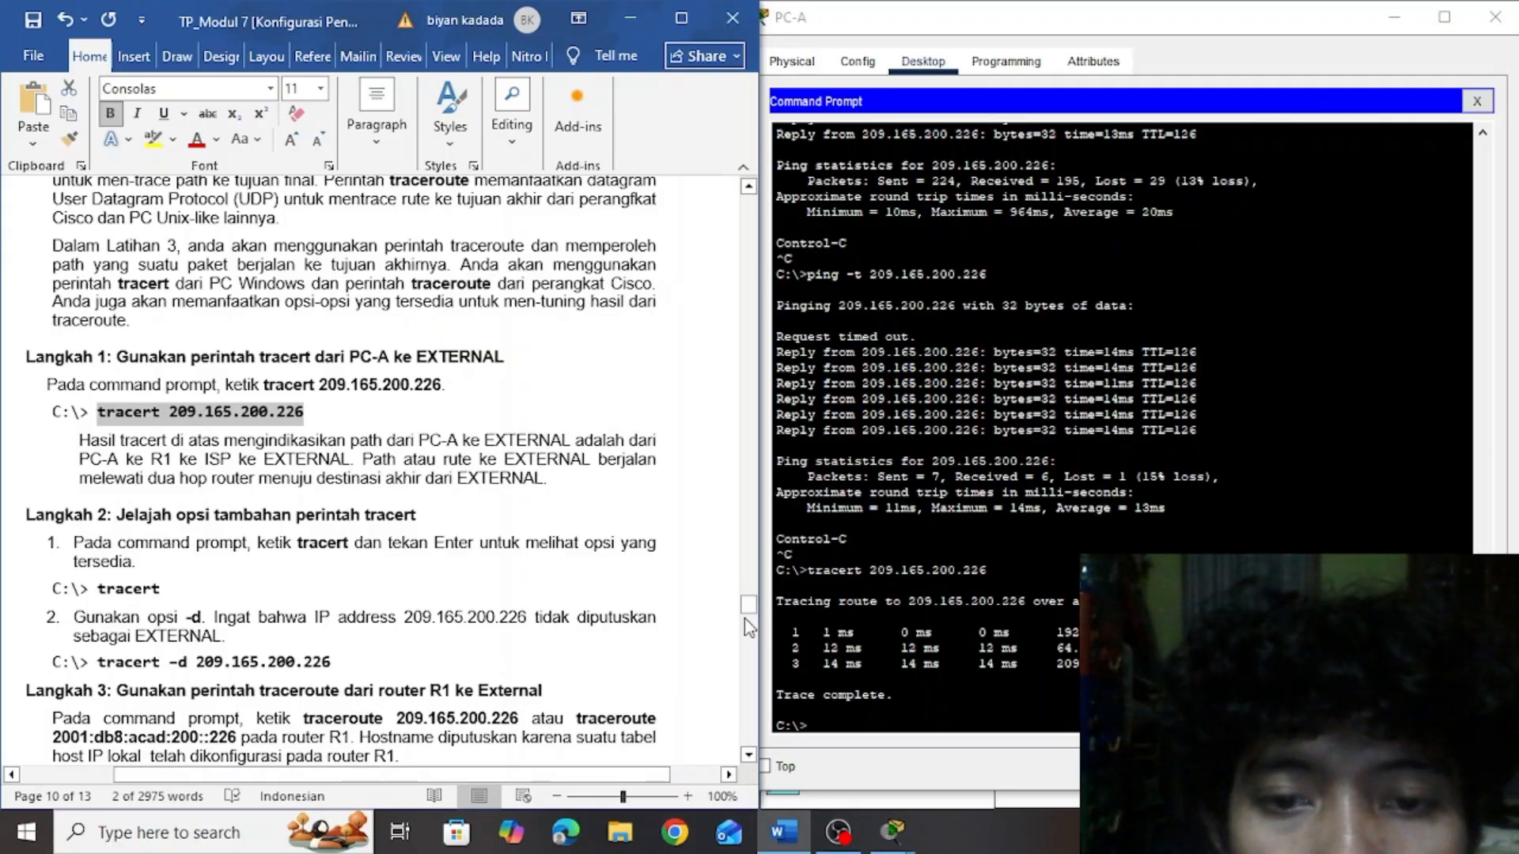
drag(747, 606, 750, 625)
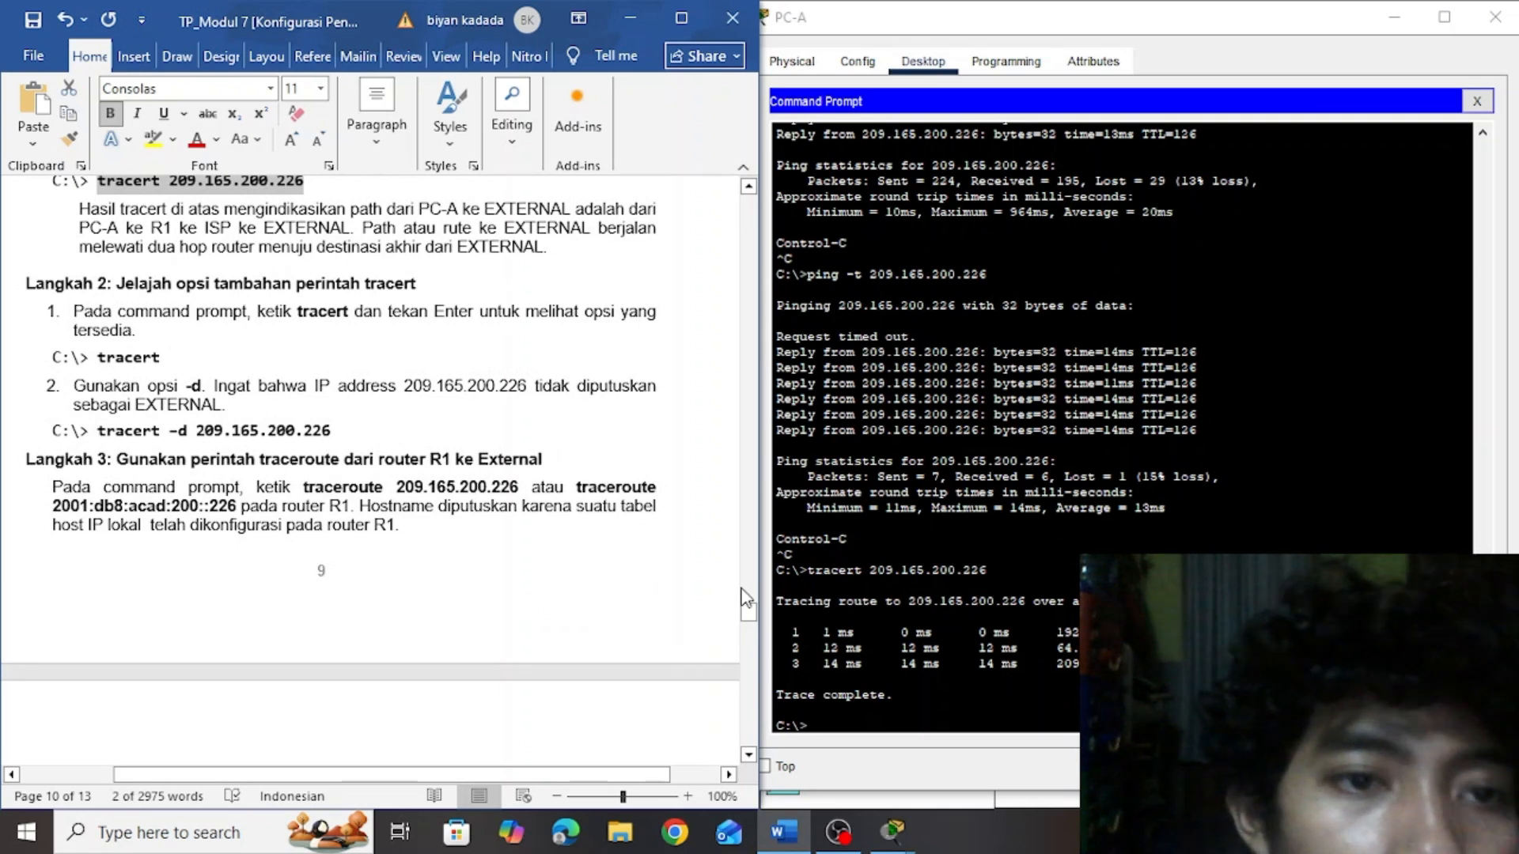
click(828, 721)
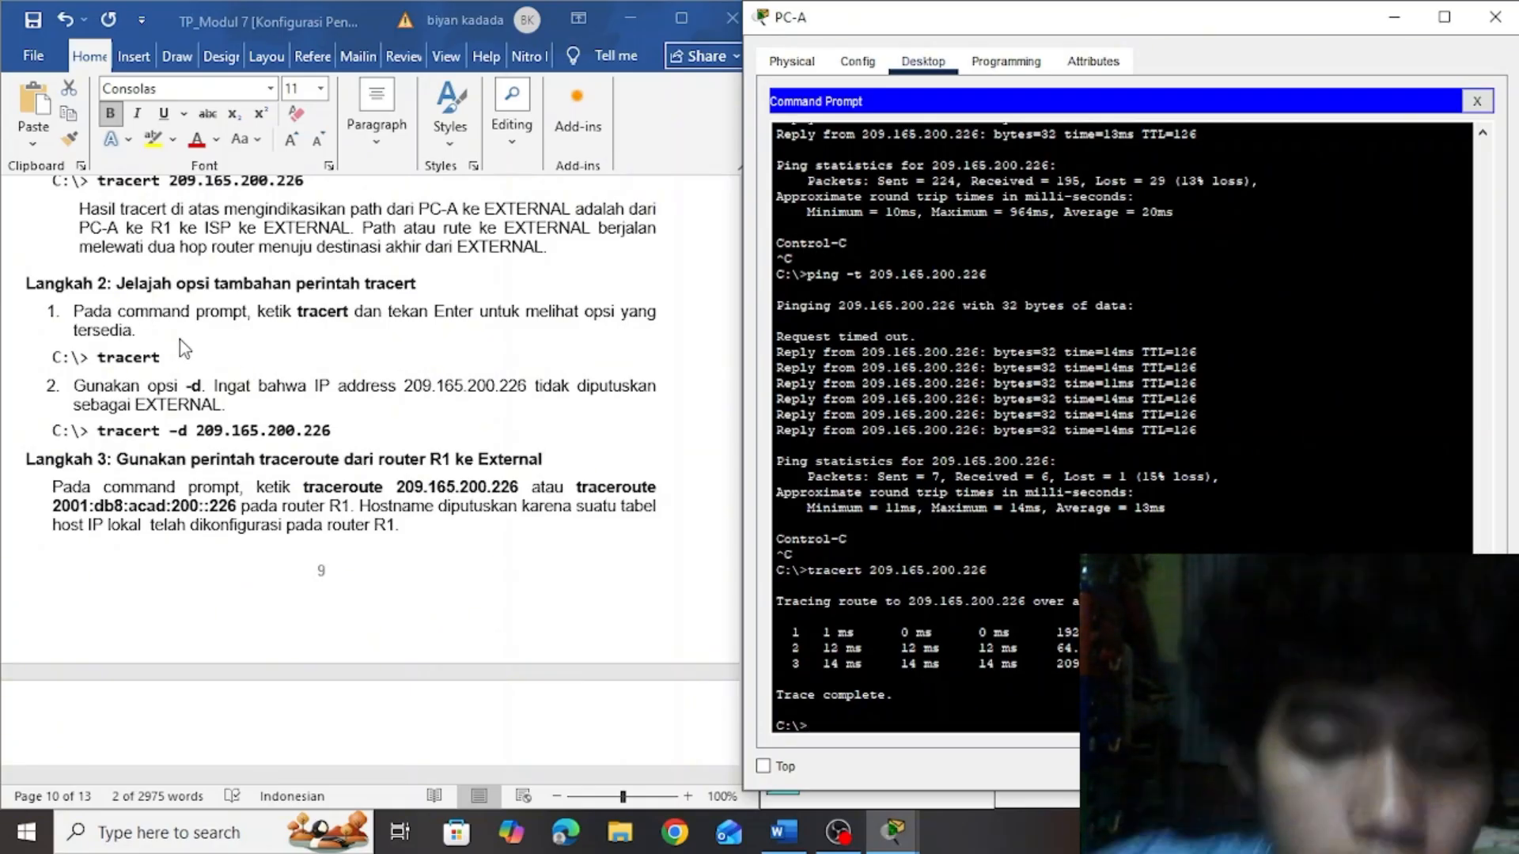
text(tra)
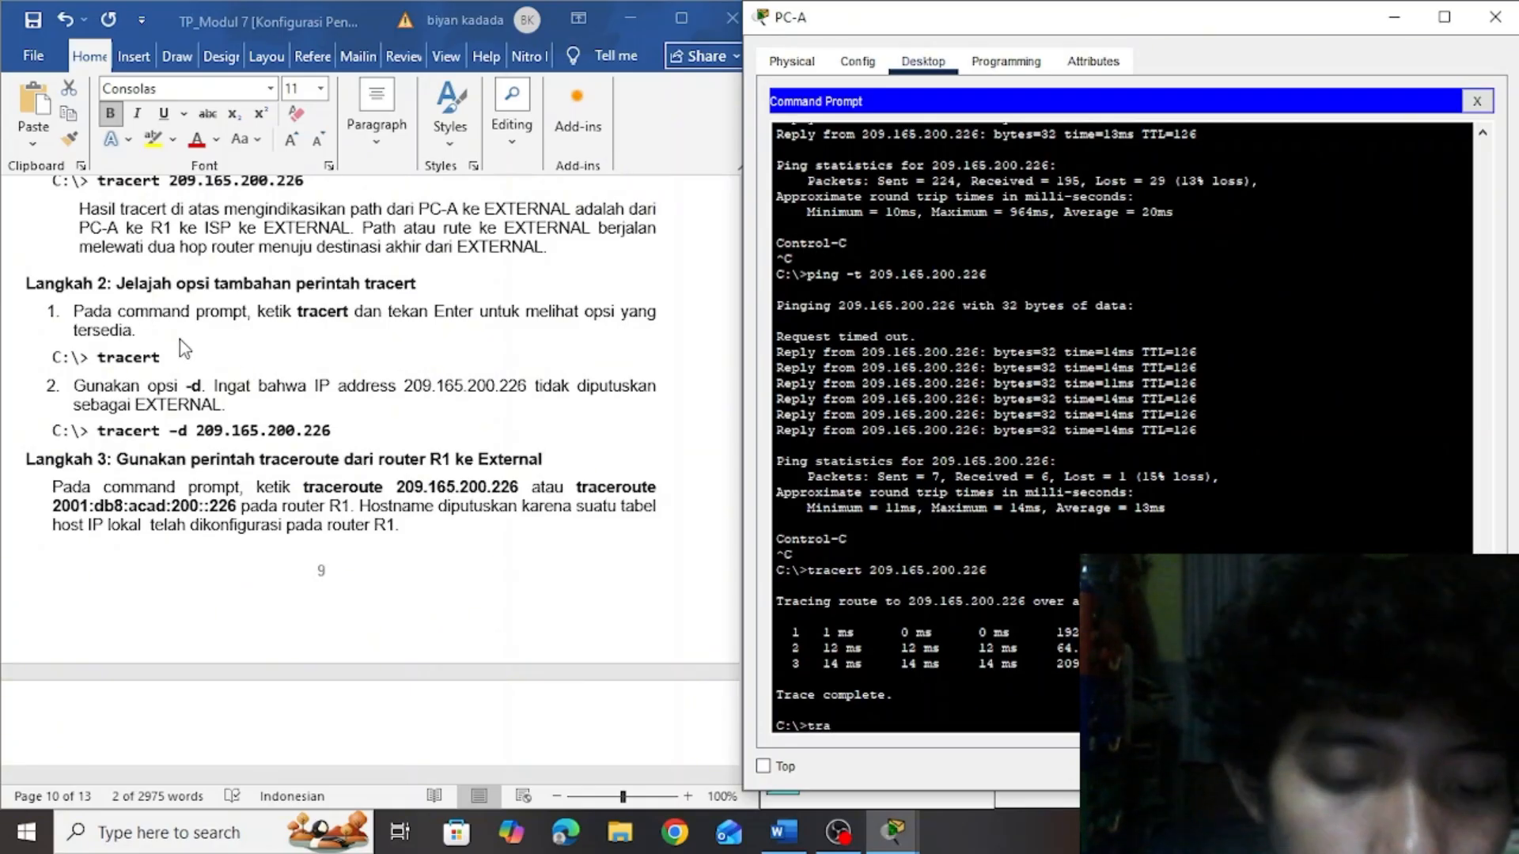
text(cert)
key(Return)
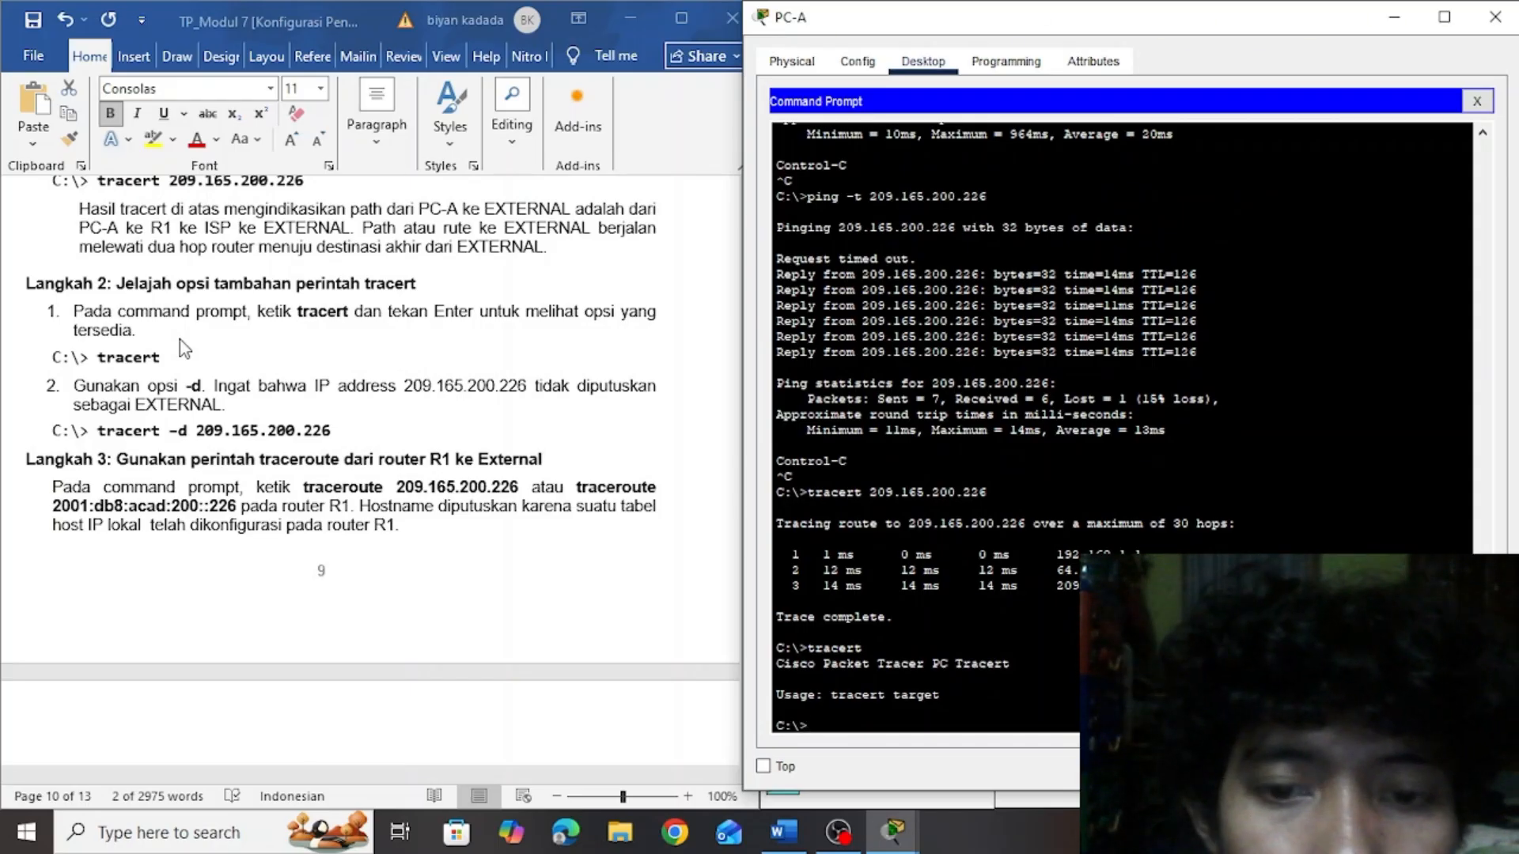
Copy tracert -d 209.165.200.226 from Langkah 2 of the lab document and try it in PC-A's Command Prompt
click(336, 429)
drag(336, 429, 131, 439)
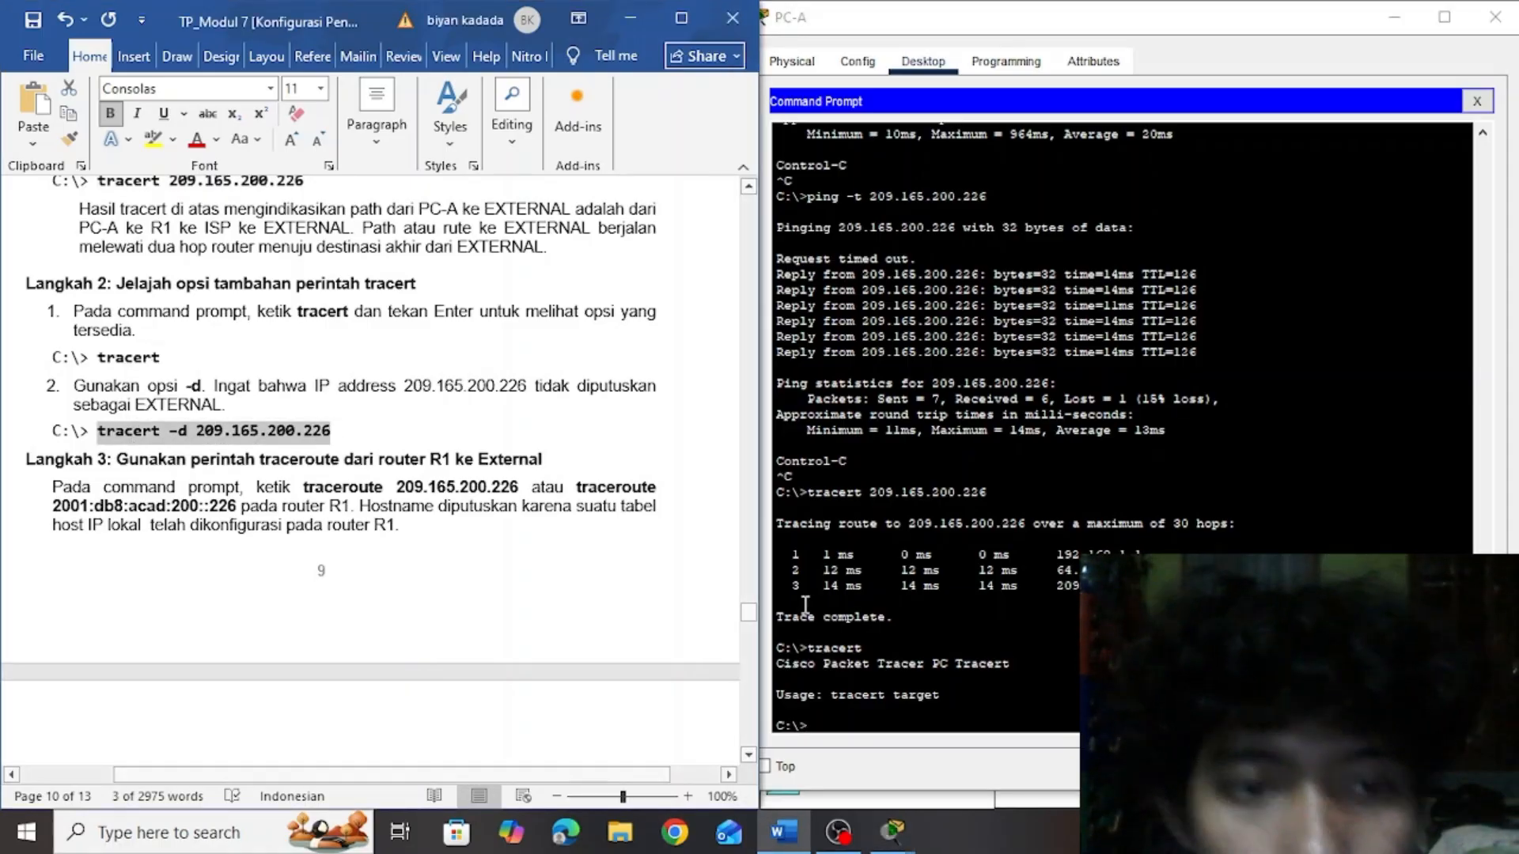
click(833, 724)
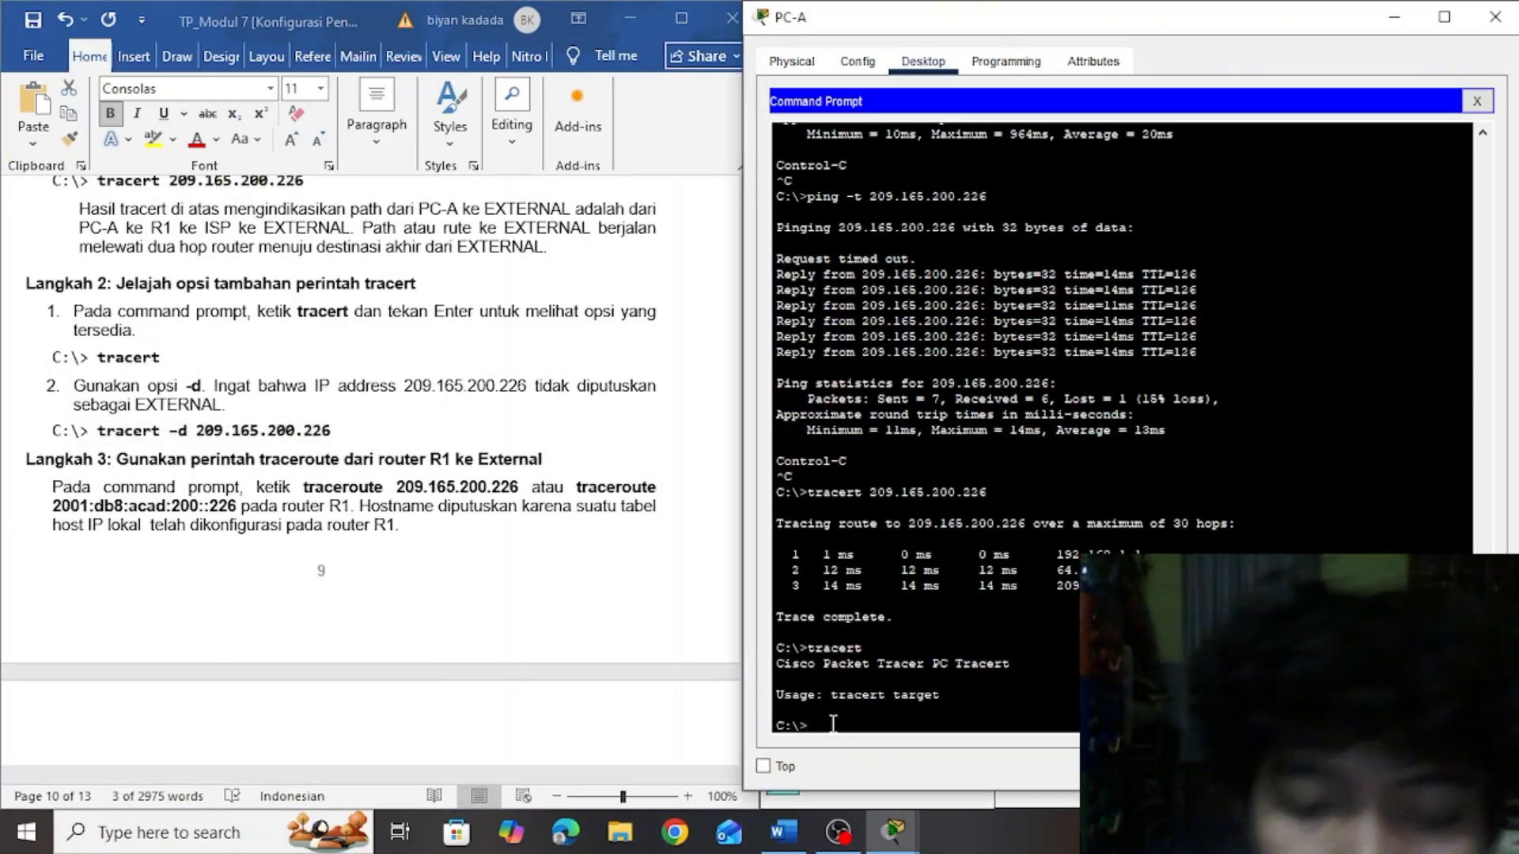
right_click(833, 724)
click(872, 764)
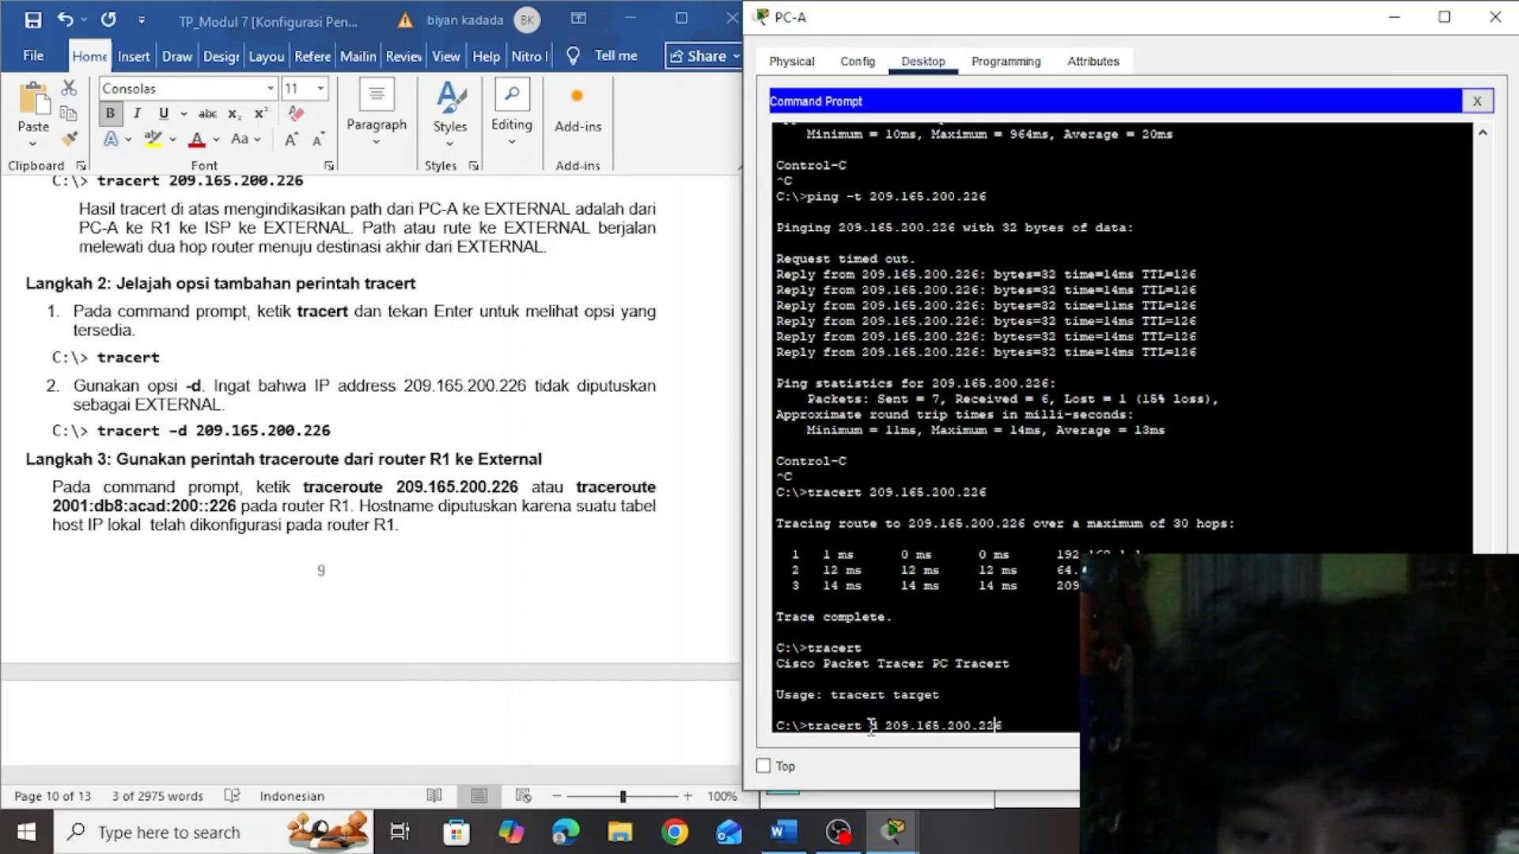
key(Left)
key(Left)
key(Left)
key(Left)
key(Left)
key(Left)
key(Left)
key(Left)
key(Left)
key(Left)
key(Left)
key(Left)
key(Left)
key(Left)
key(Left)
key(Left)
key(Left)
key(Left)
key(Left)
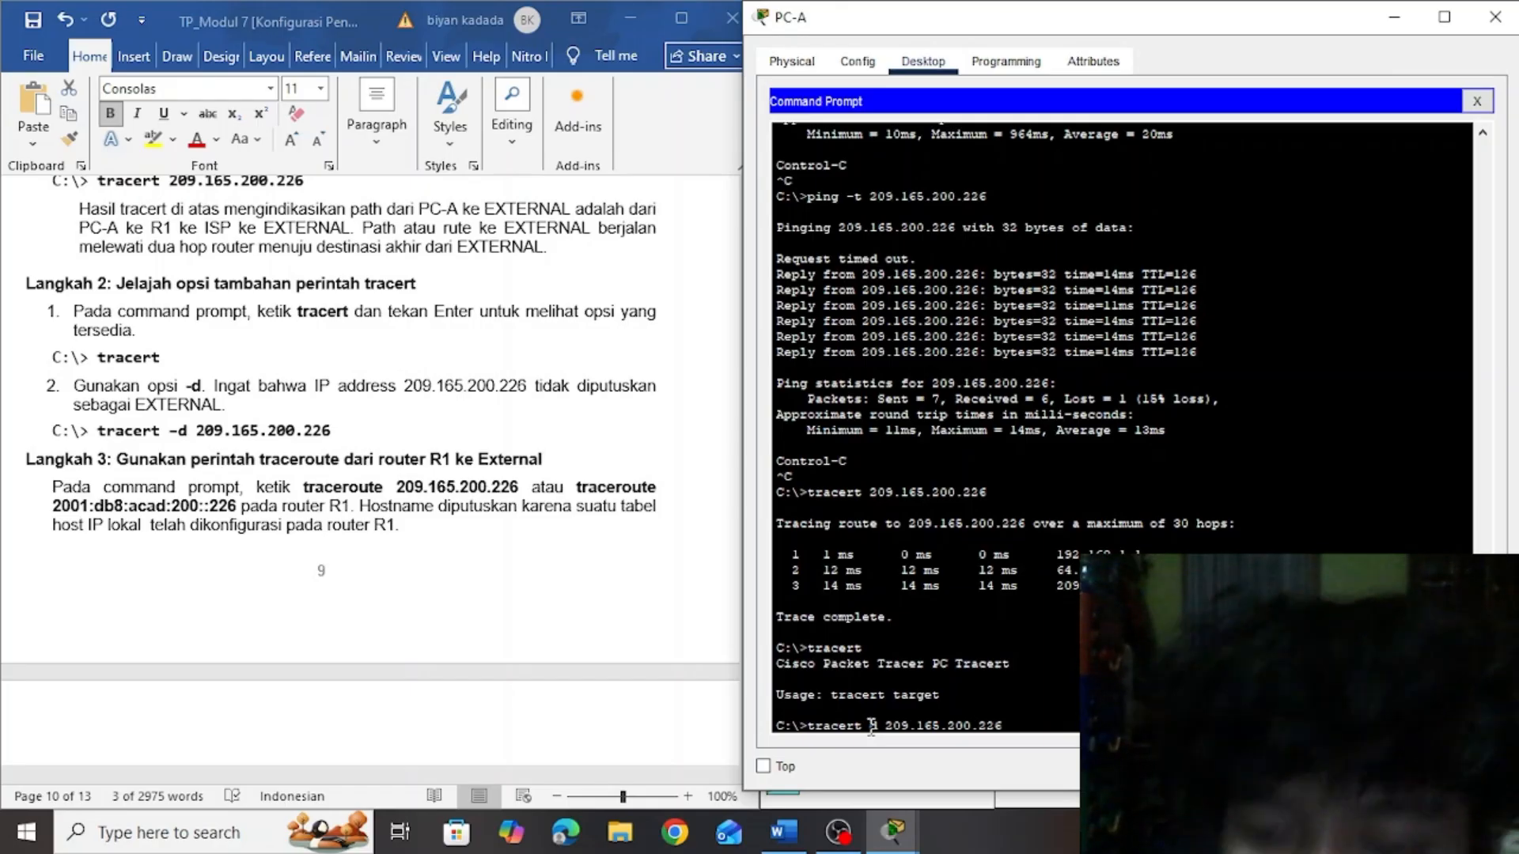
key(Return)
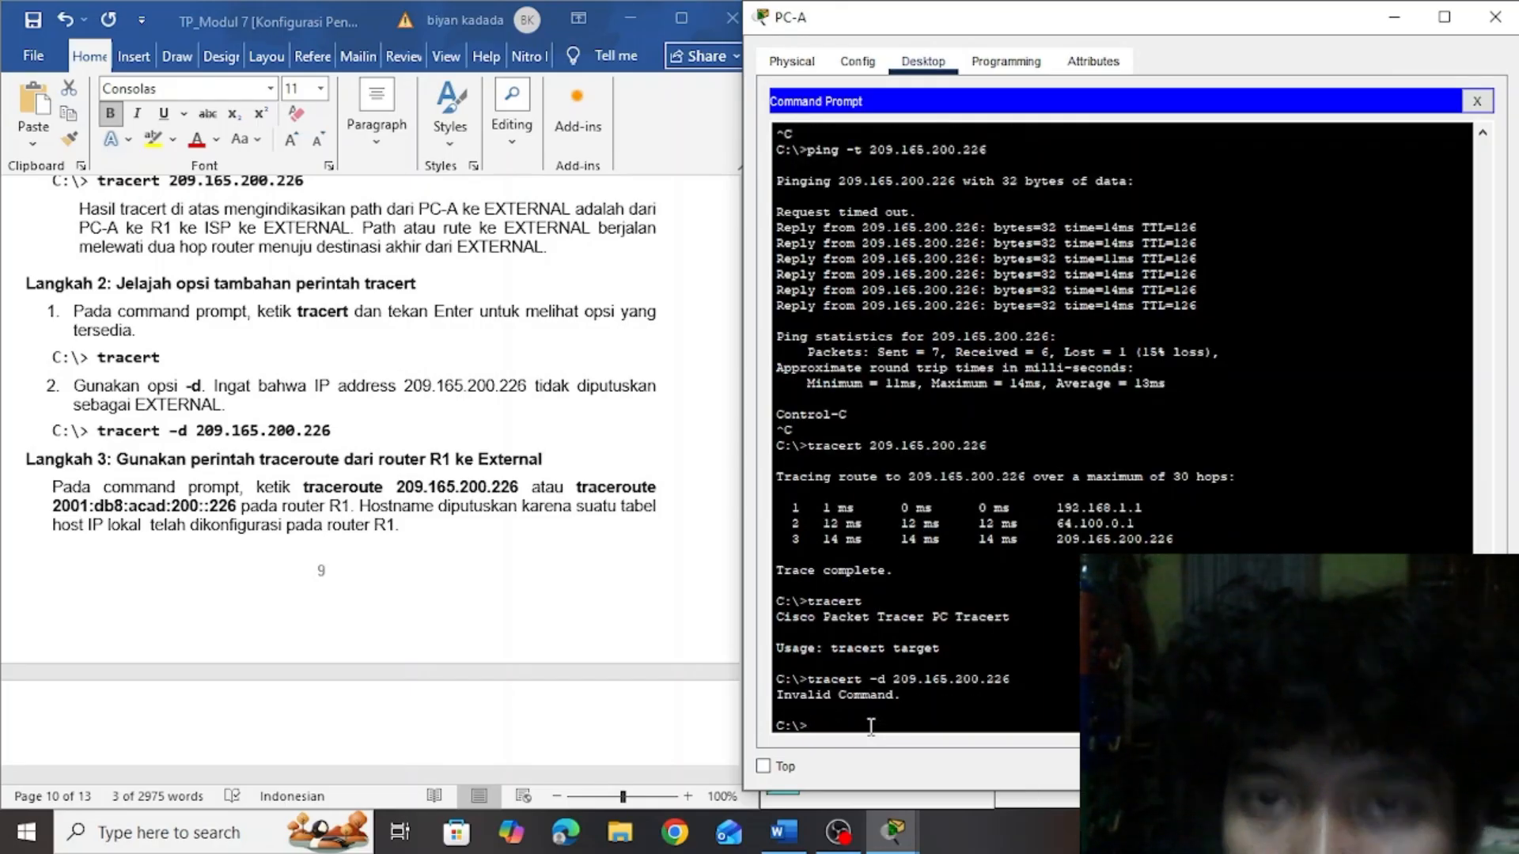
Bring up the Packet Tracer topology beside the Langkah 3 instructions in the lab document
click(474, 484)
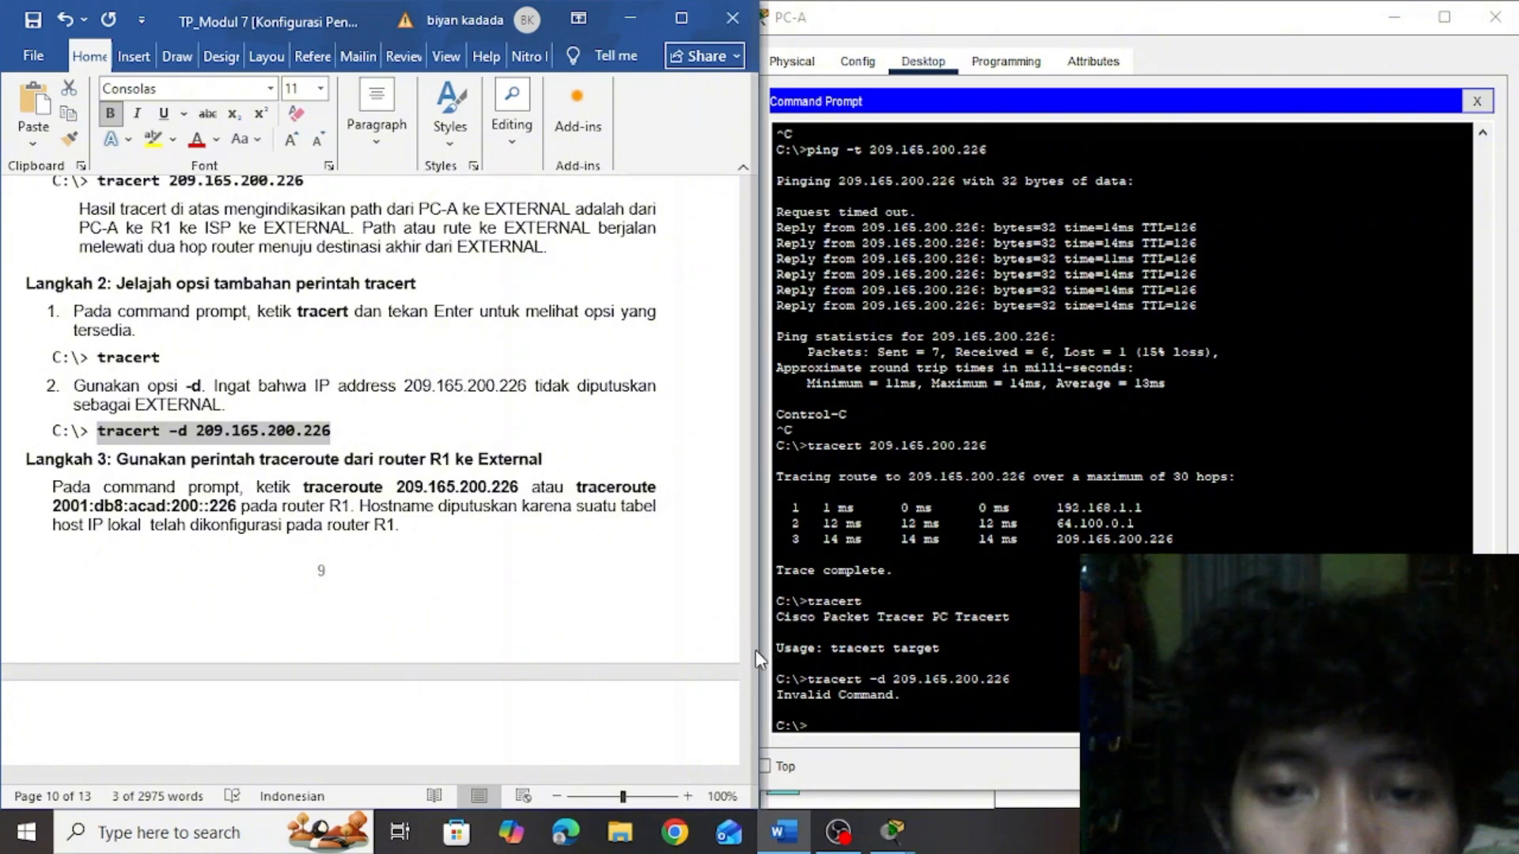
mouse_move(751, 621)
mouse_down()
mouse_move(749, 639)
mouse_move(749, 625)
mouse_up()
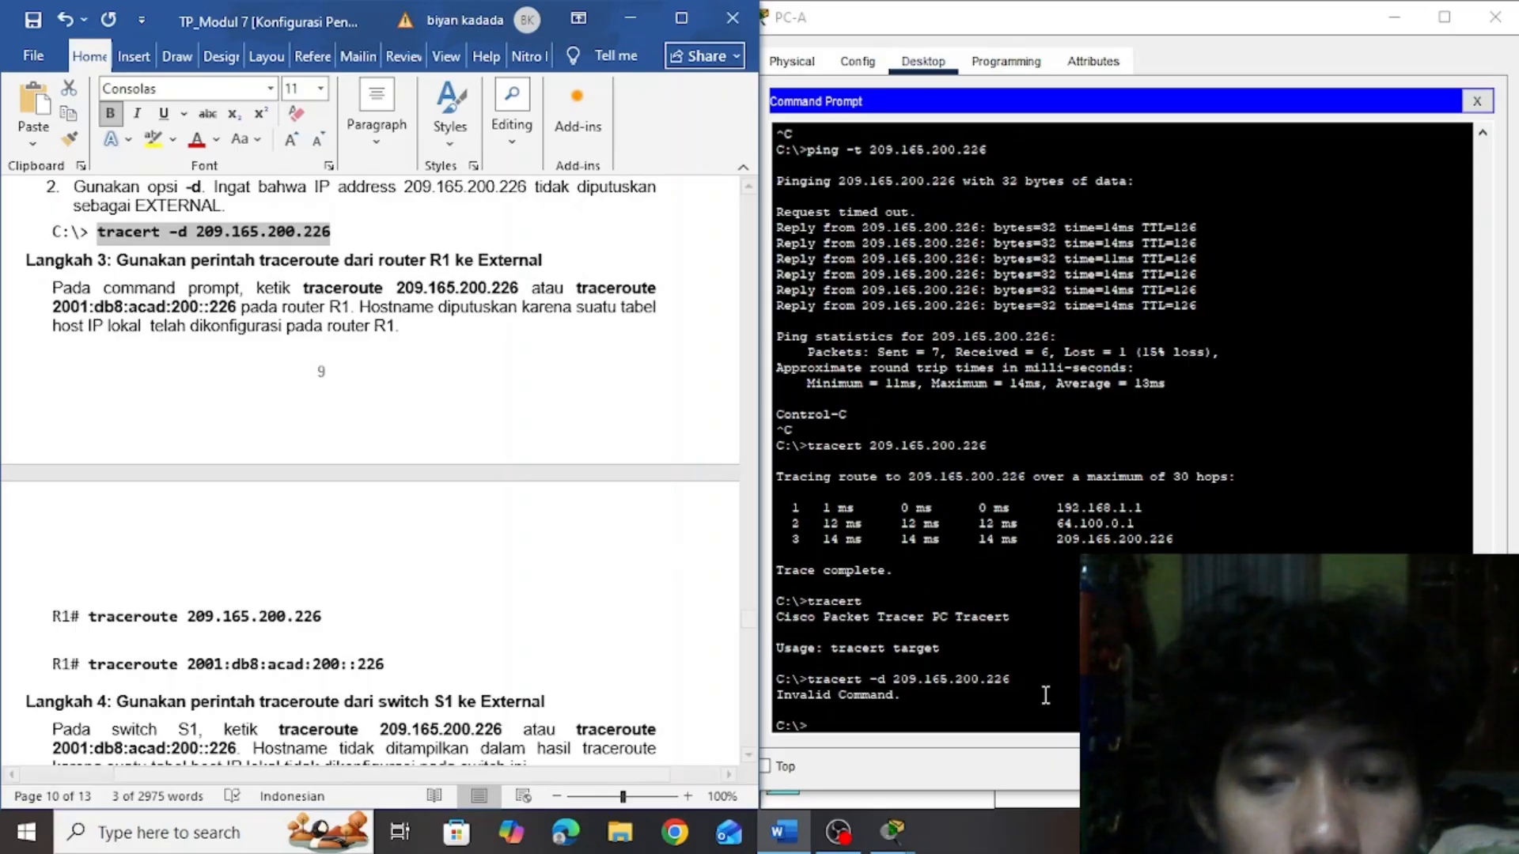
click(838, 830)
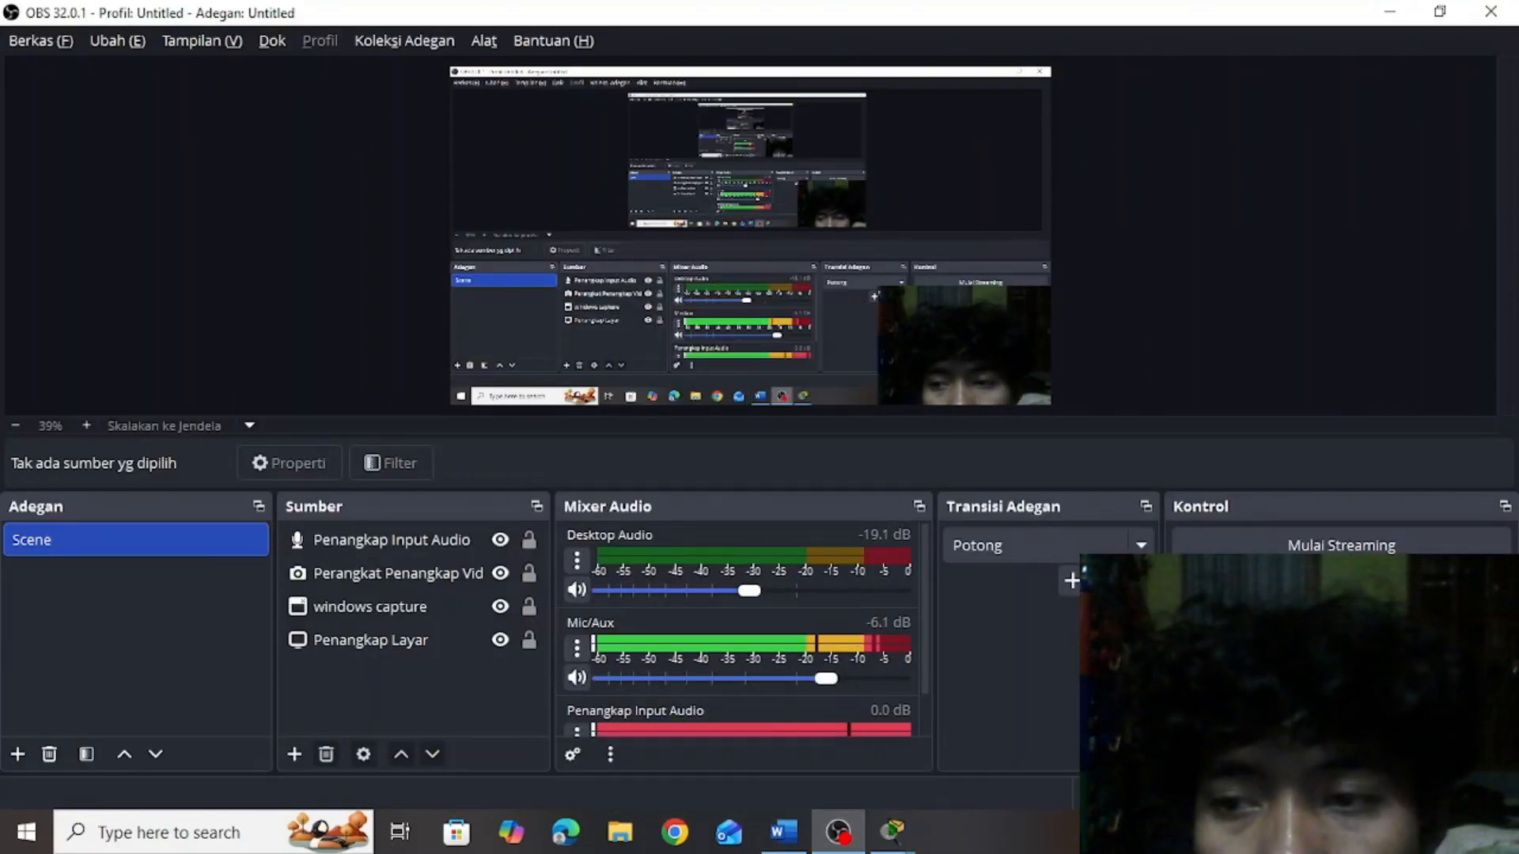
key(alt+Tab)
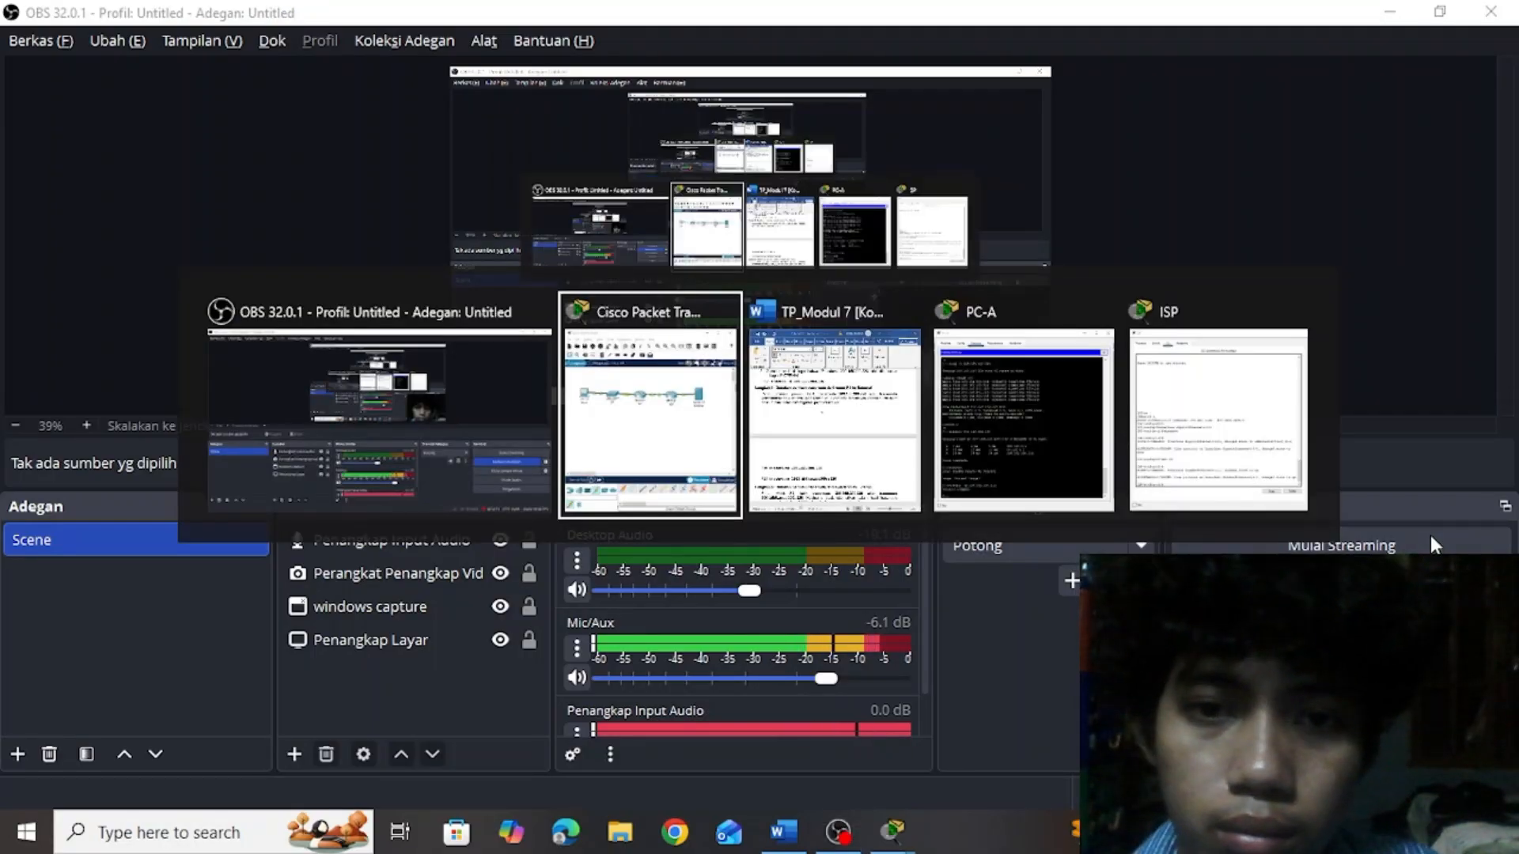
key(alt+Tab)
key(alt+Tab)
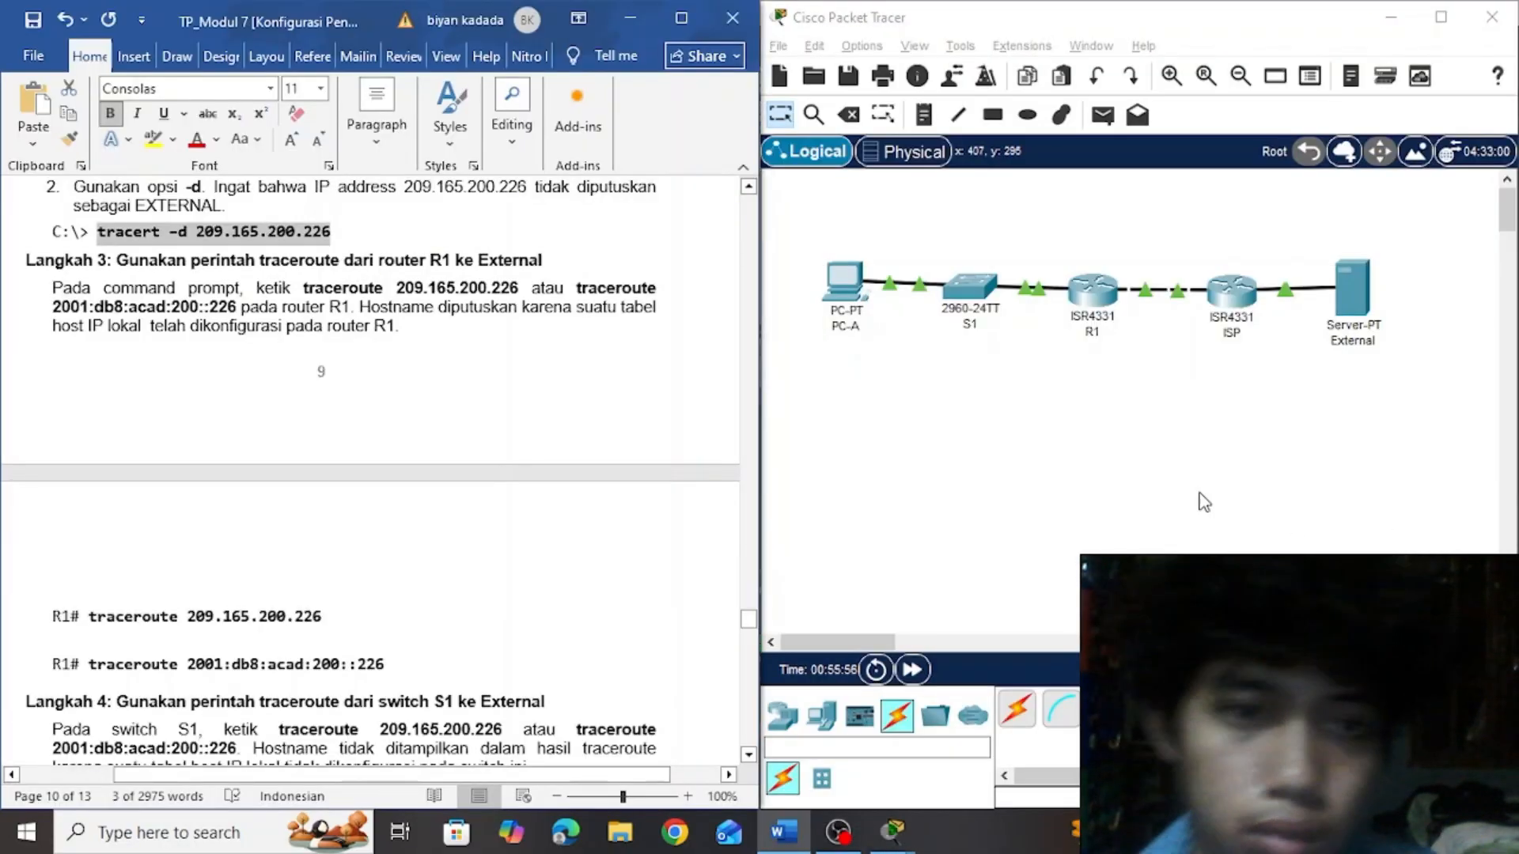
click(663, 405)
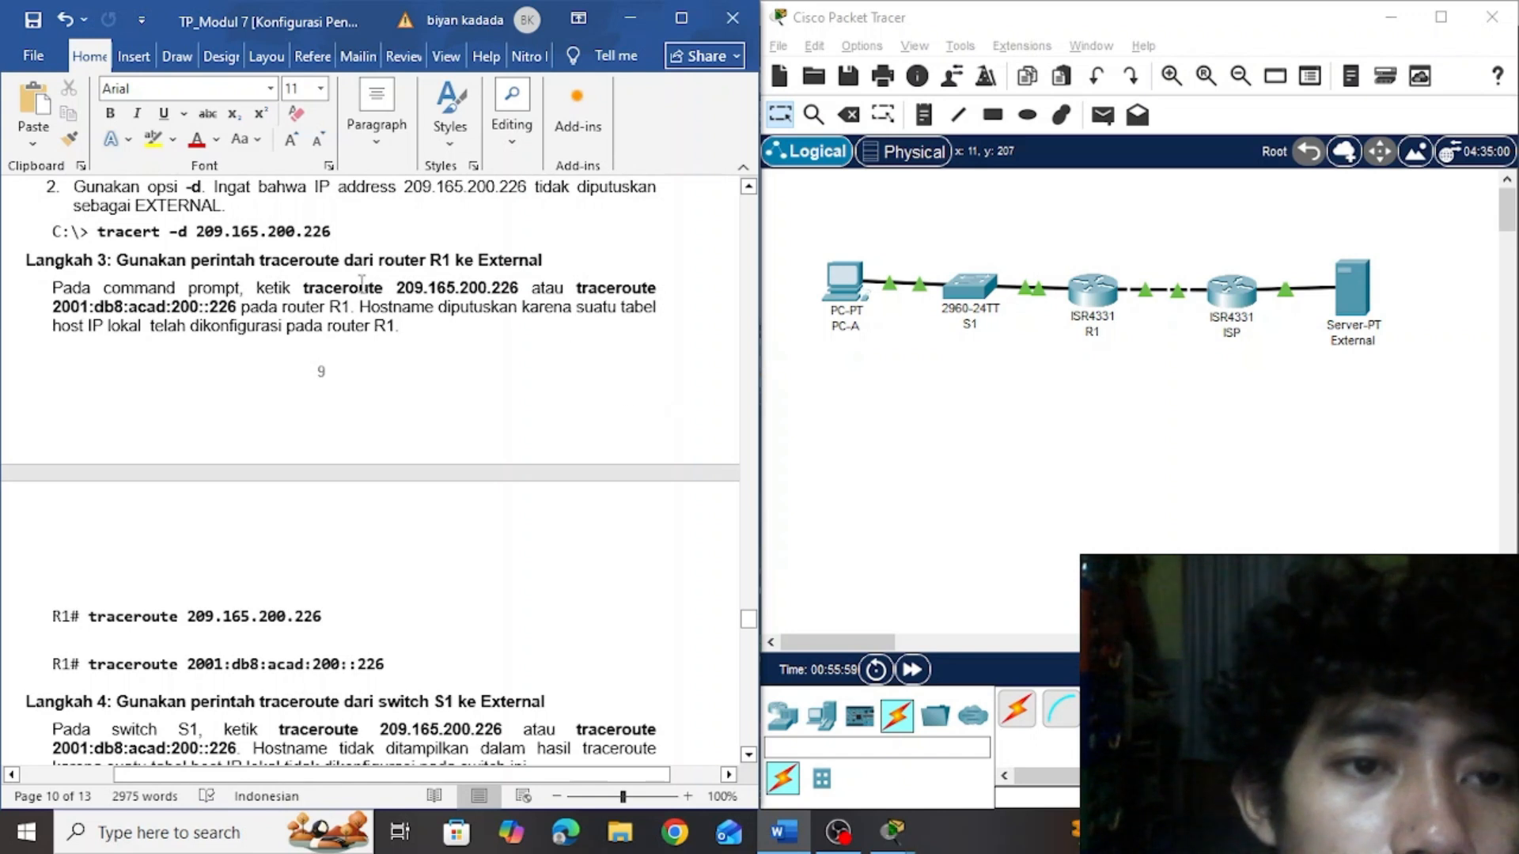
click(431, 328)
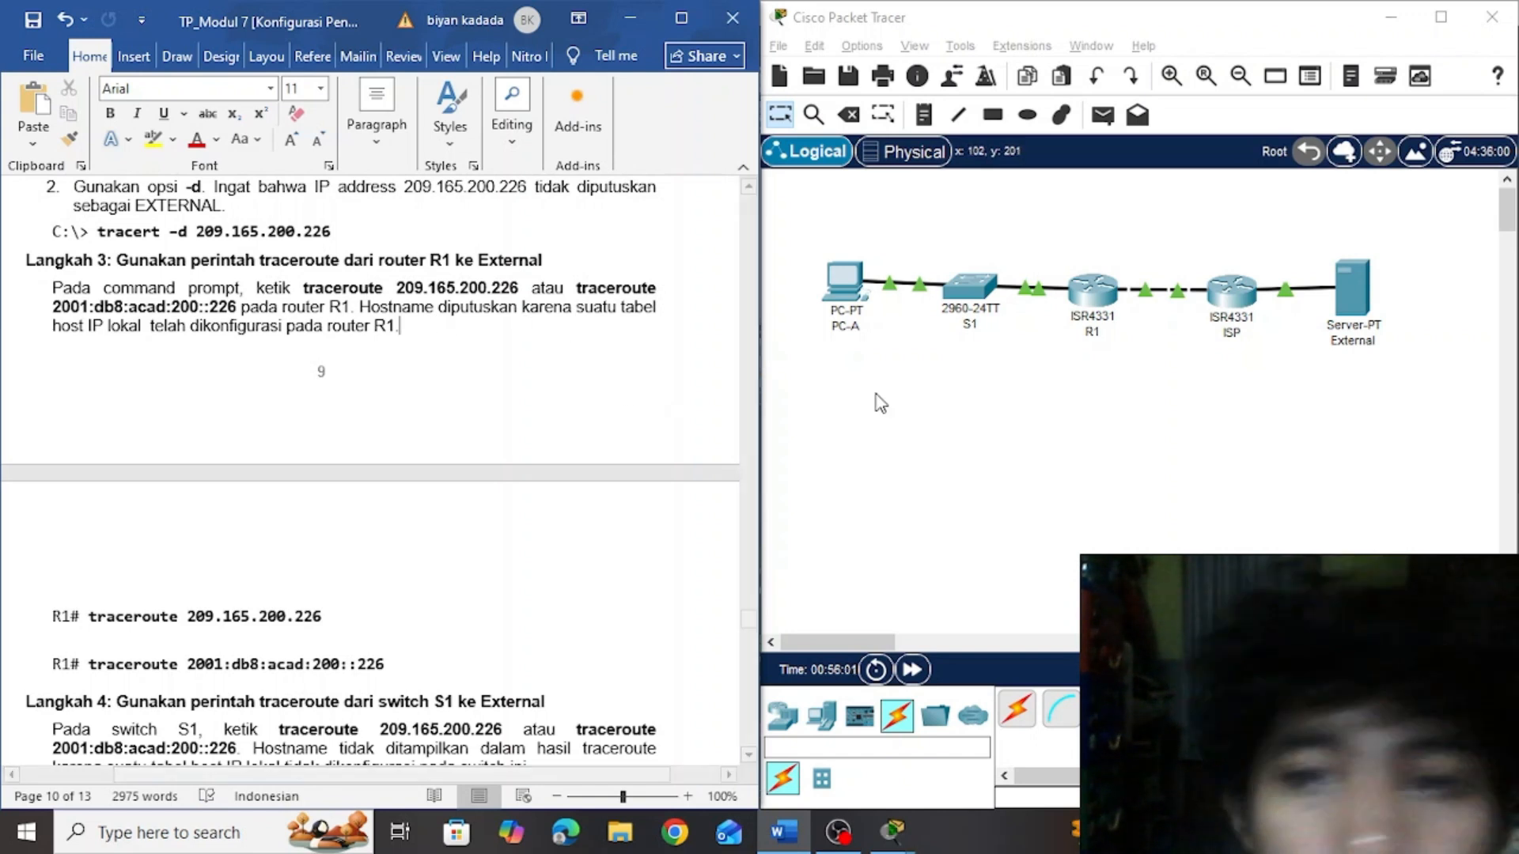
Open router R1's CLI and enter privileged EXEC mode with en
click(1105, 285)
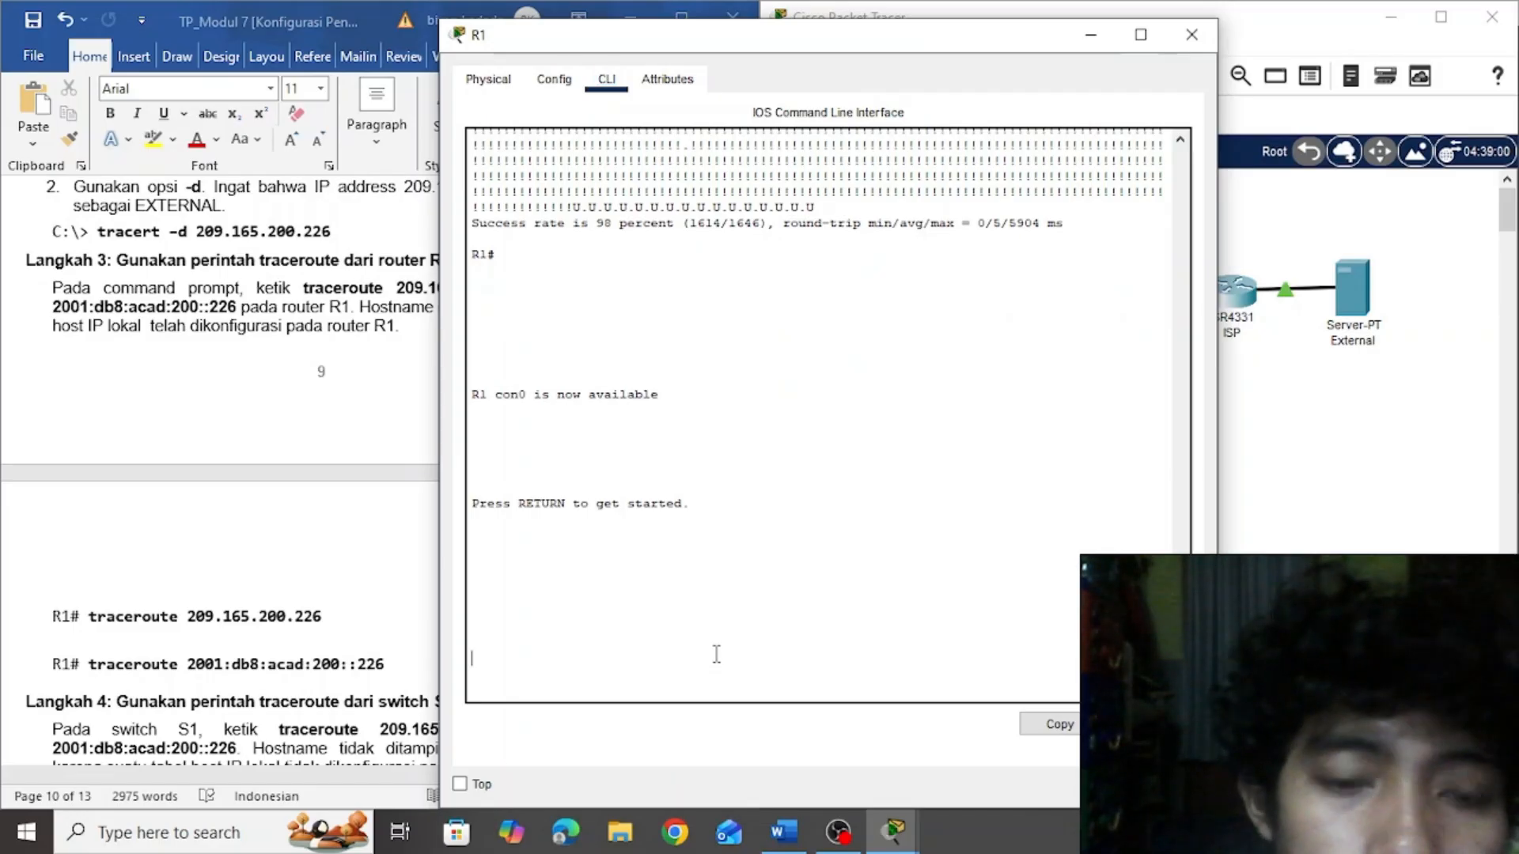
key(Return)
text(en)
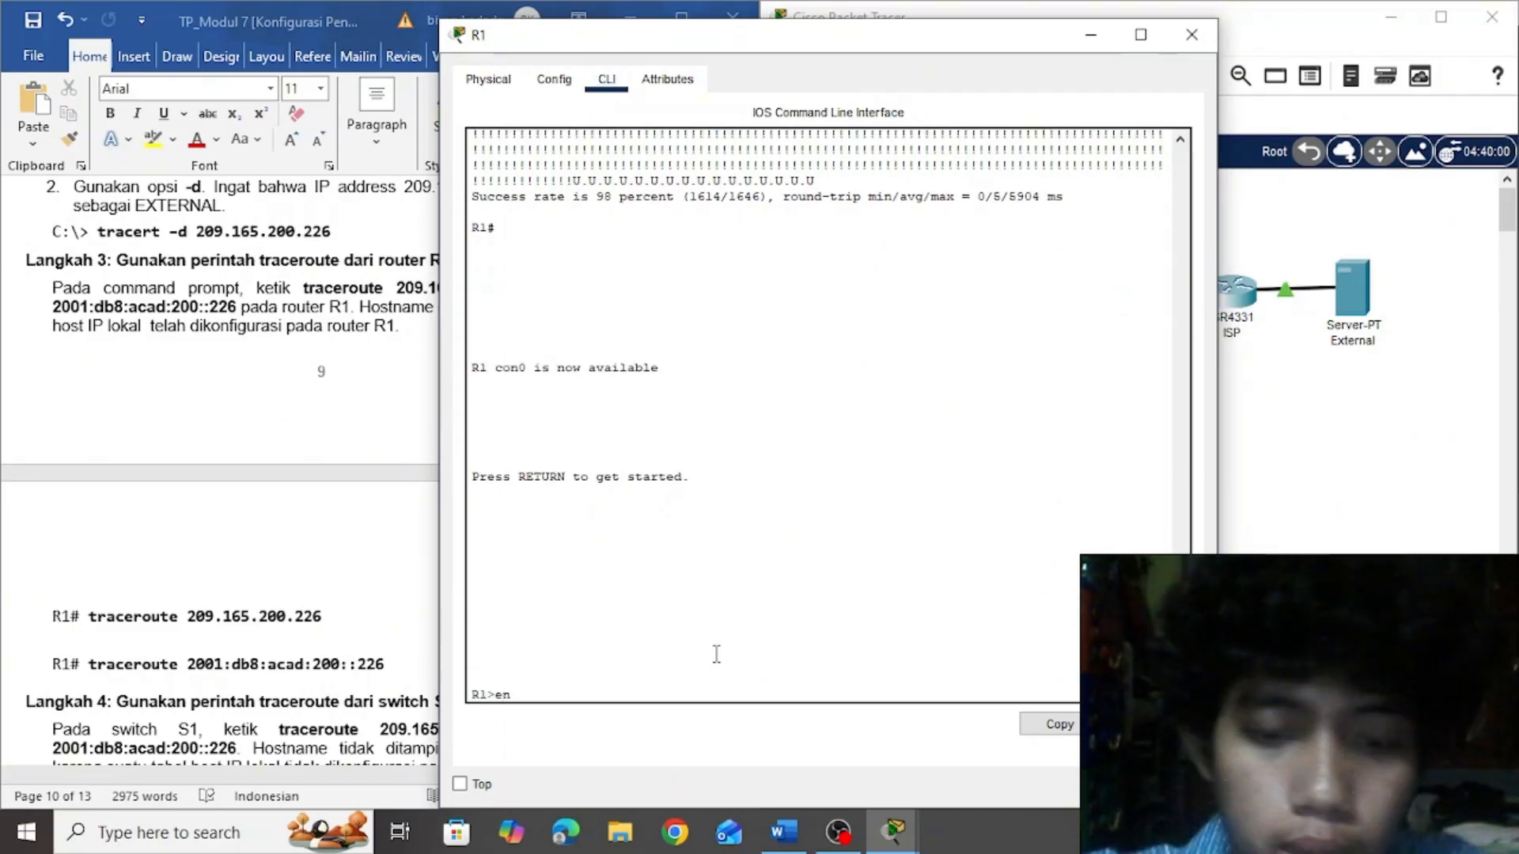
key(Return)
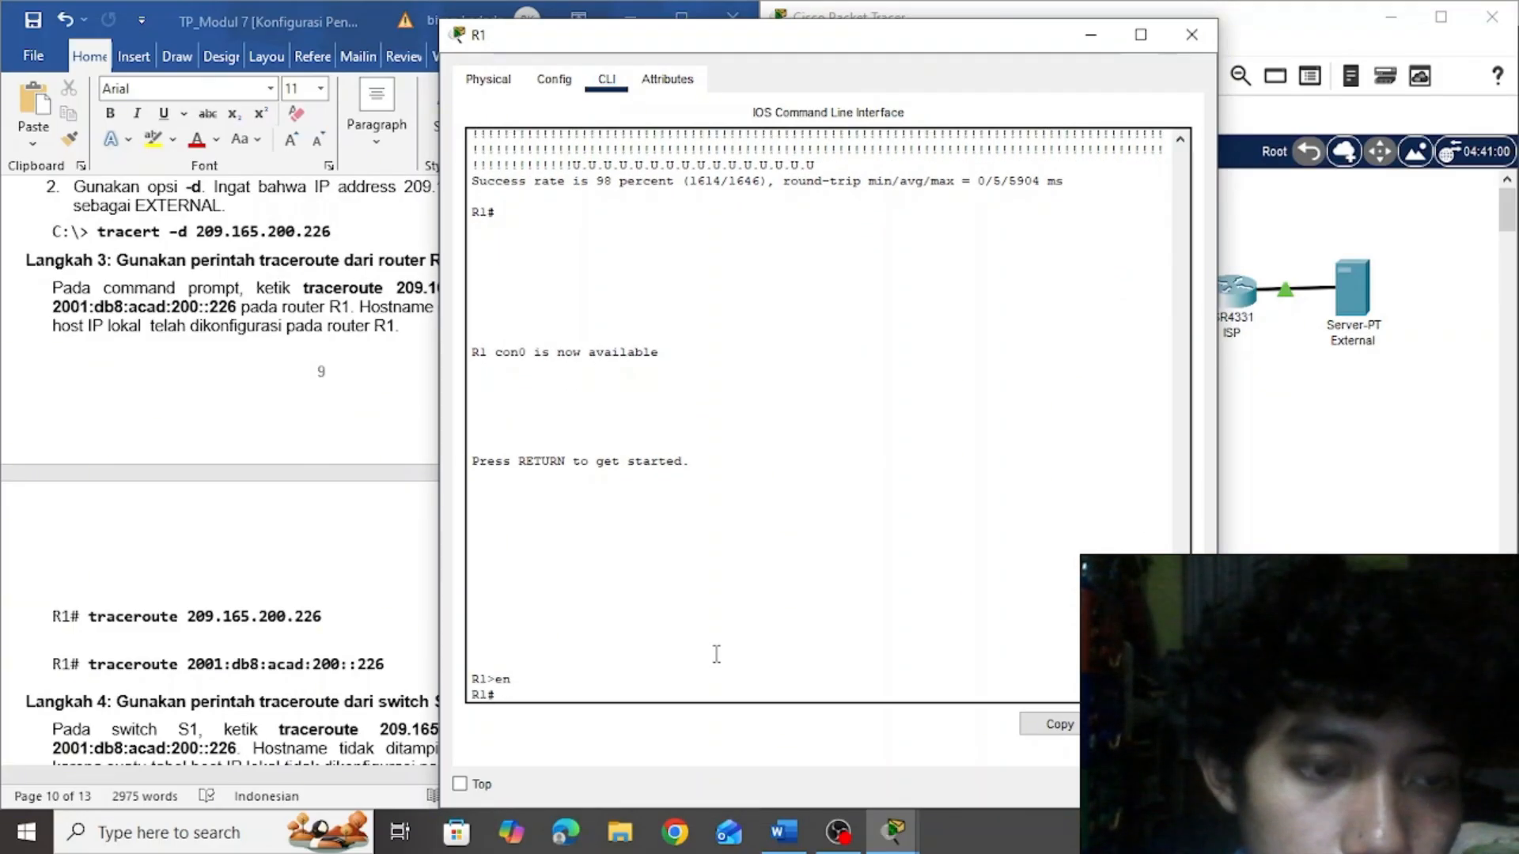
Copy traceroute 209.165.200.226 from Langkah 3 of the lab document, run it in R1's CLI and minimize the R1 window
click(328, 623)
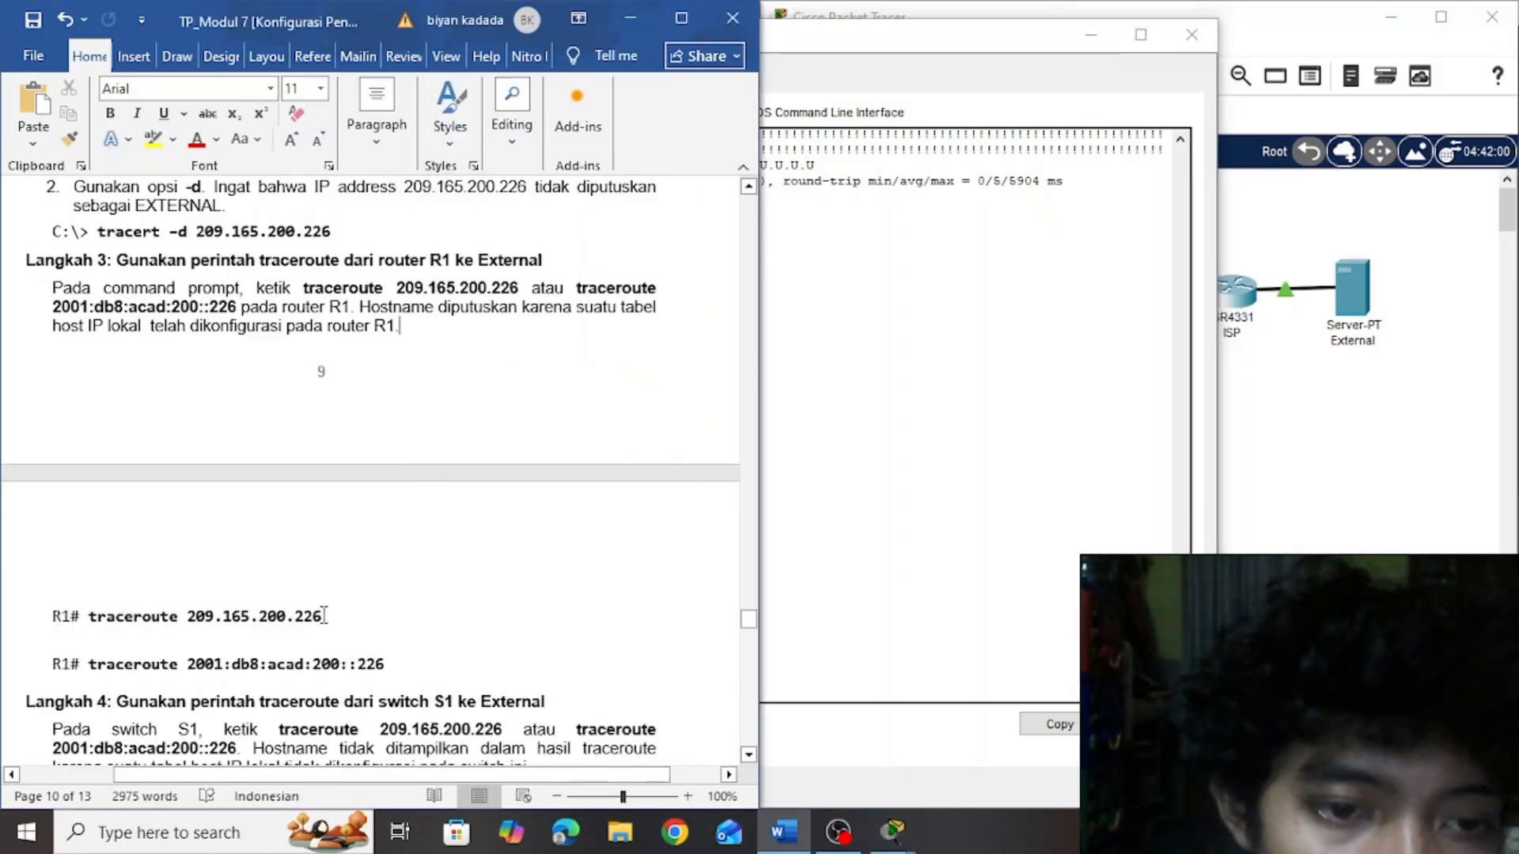
drag(322, 617, 136, 617)
key(ctrl+c)
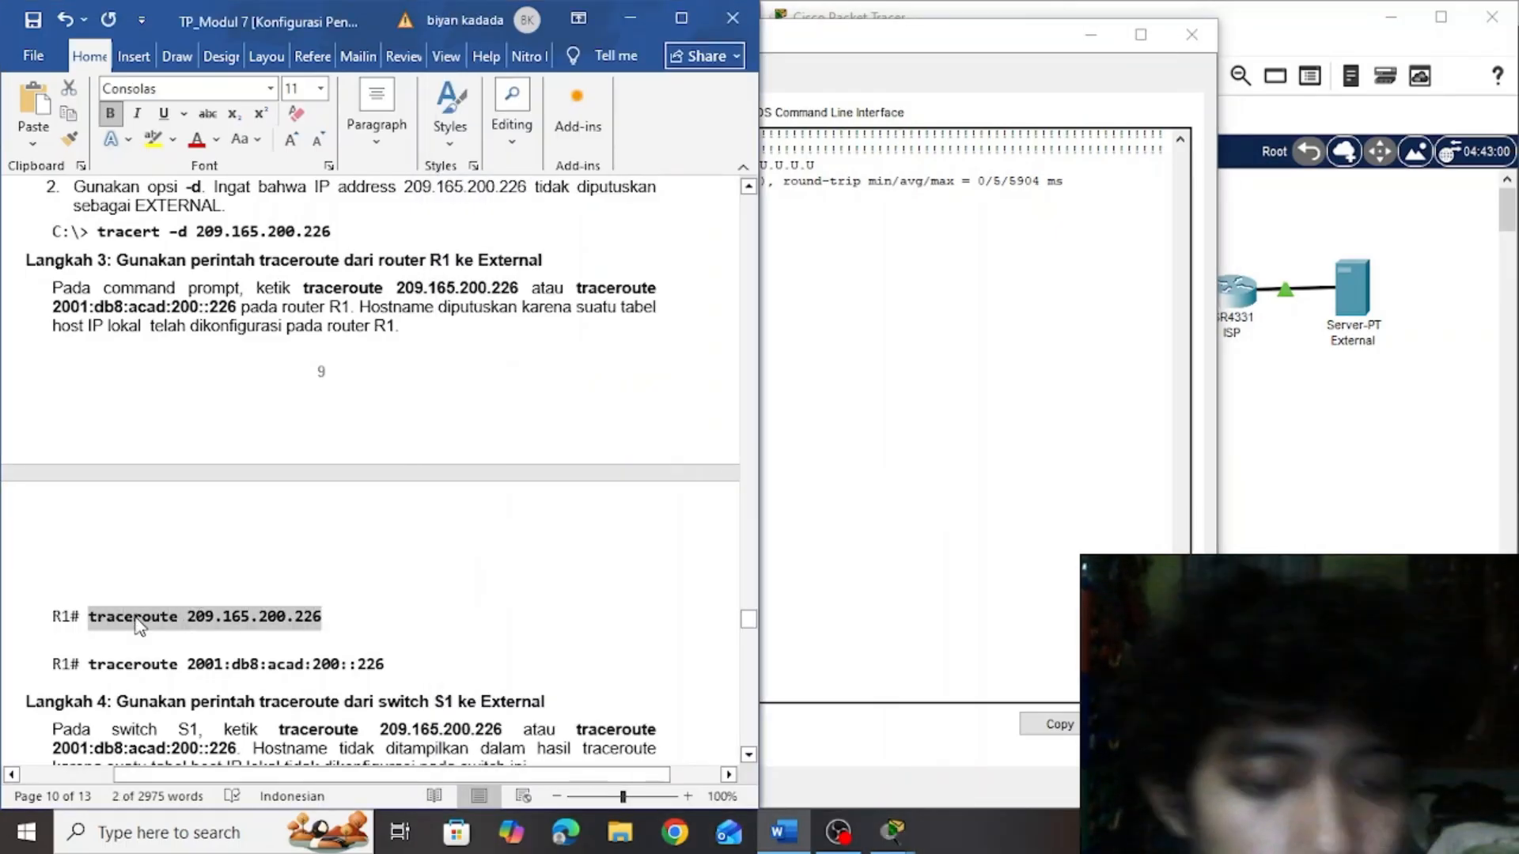
click(814, 627)
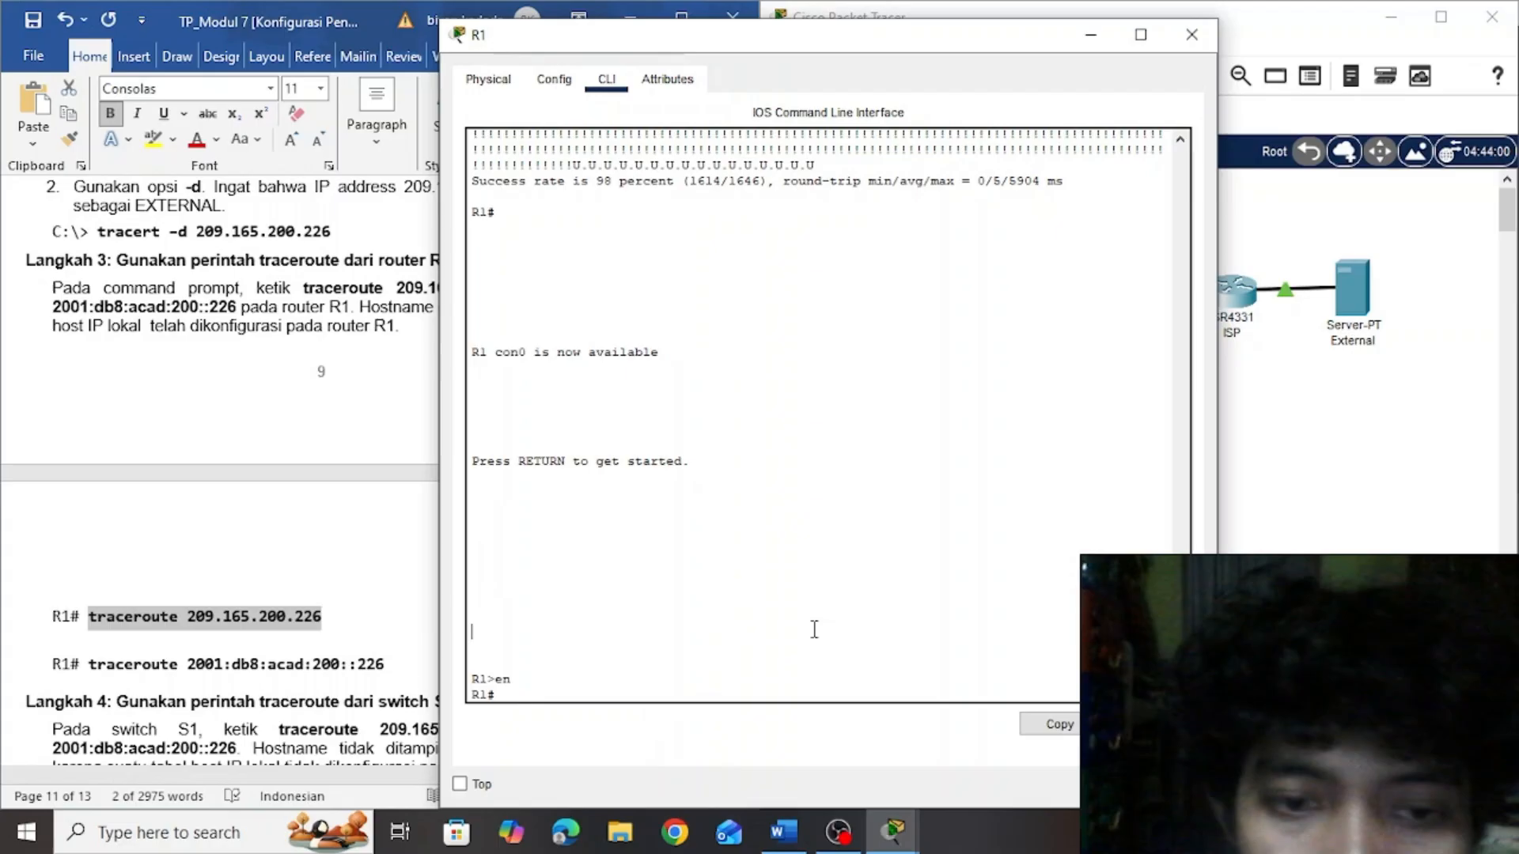
right_click(525, 694)
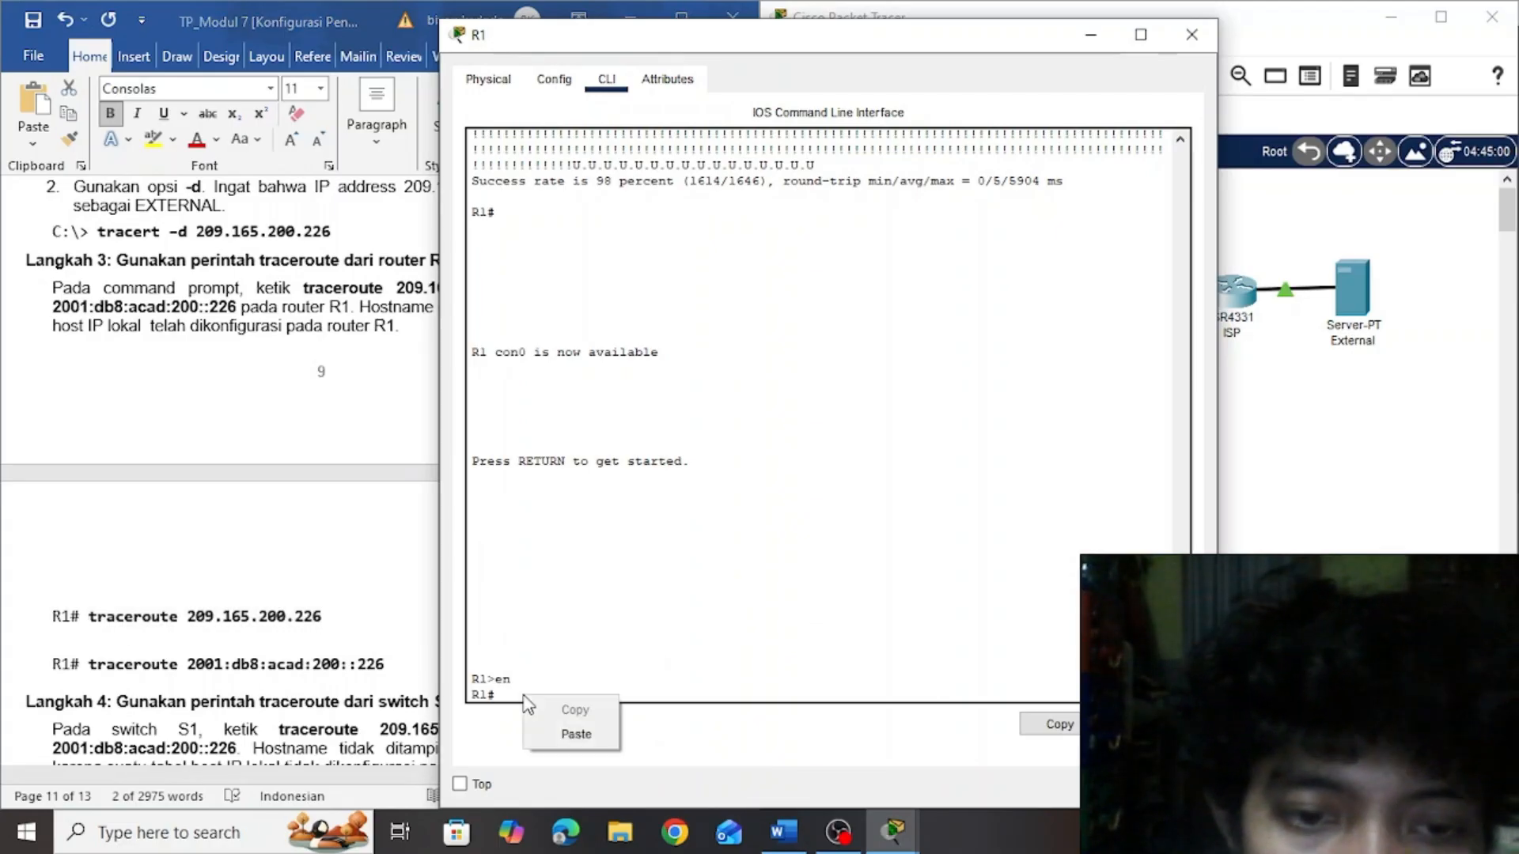
click(563, 732)
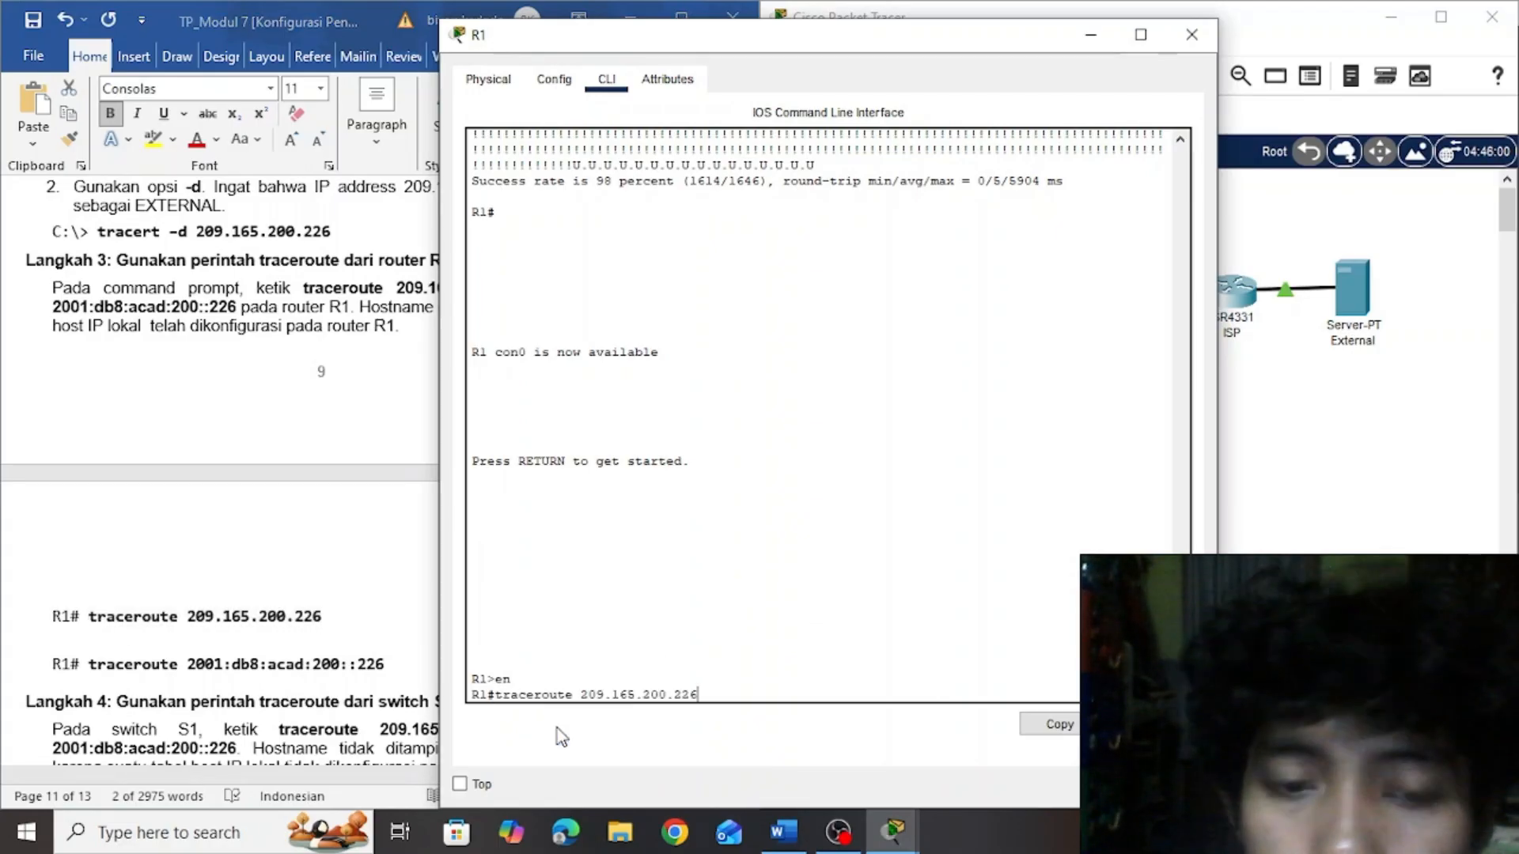
key(Return)
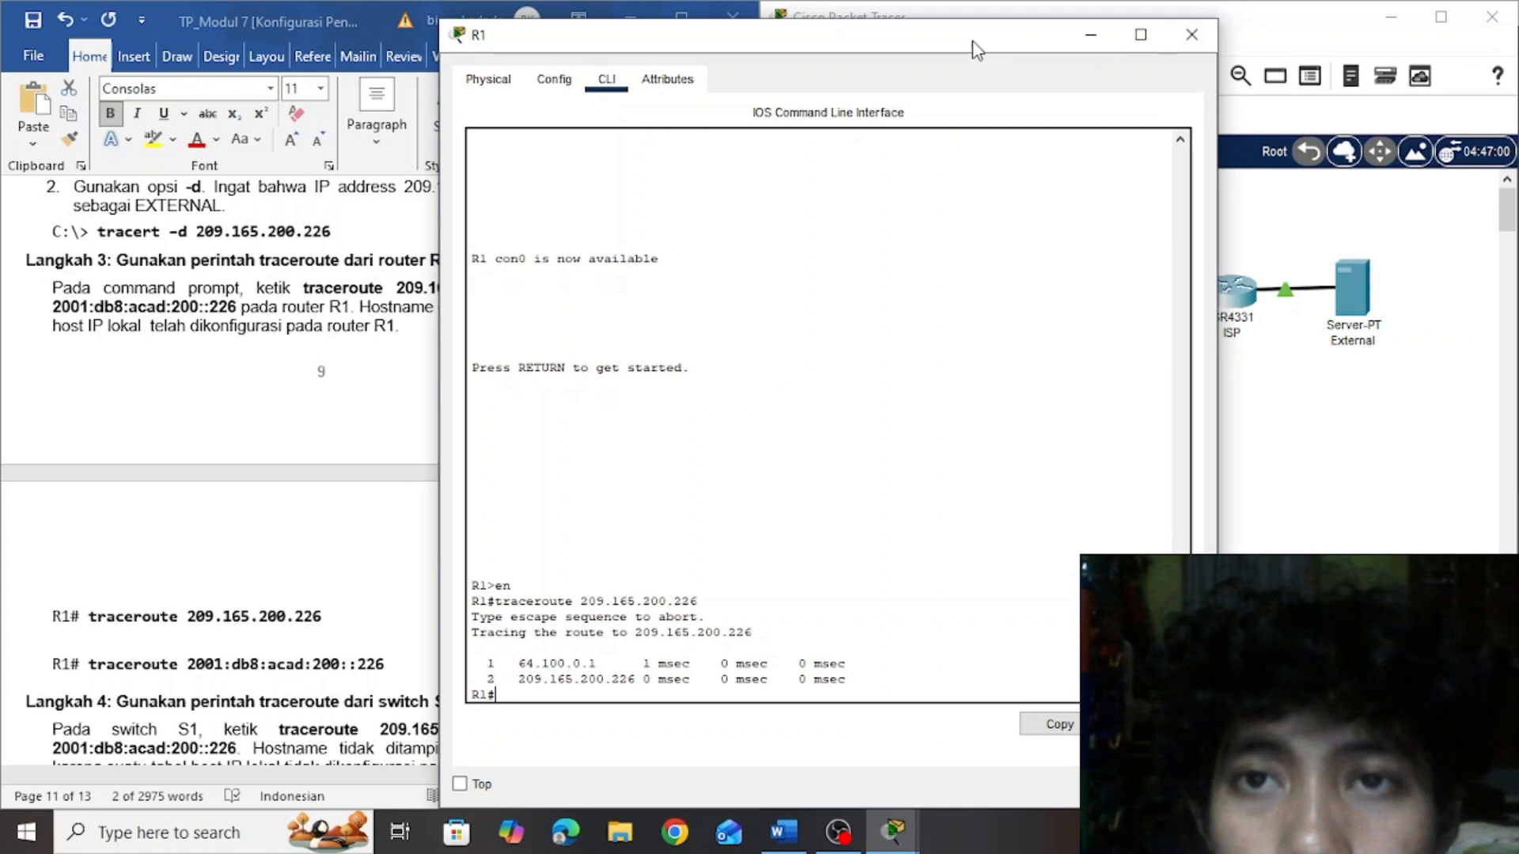
drag(978, 49, 1229, 54)
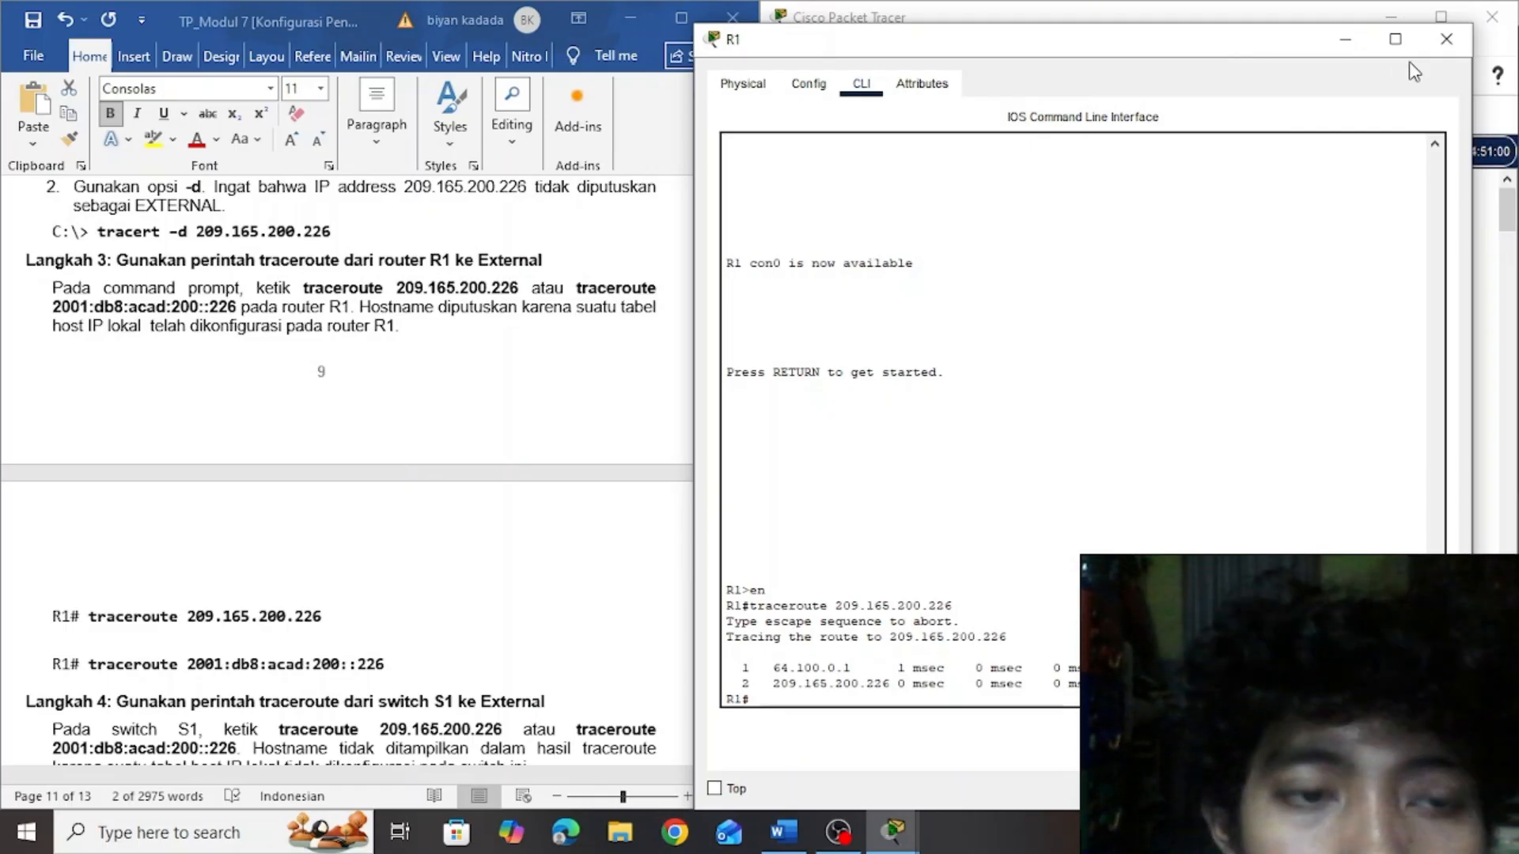
click(1352, 47)
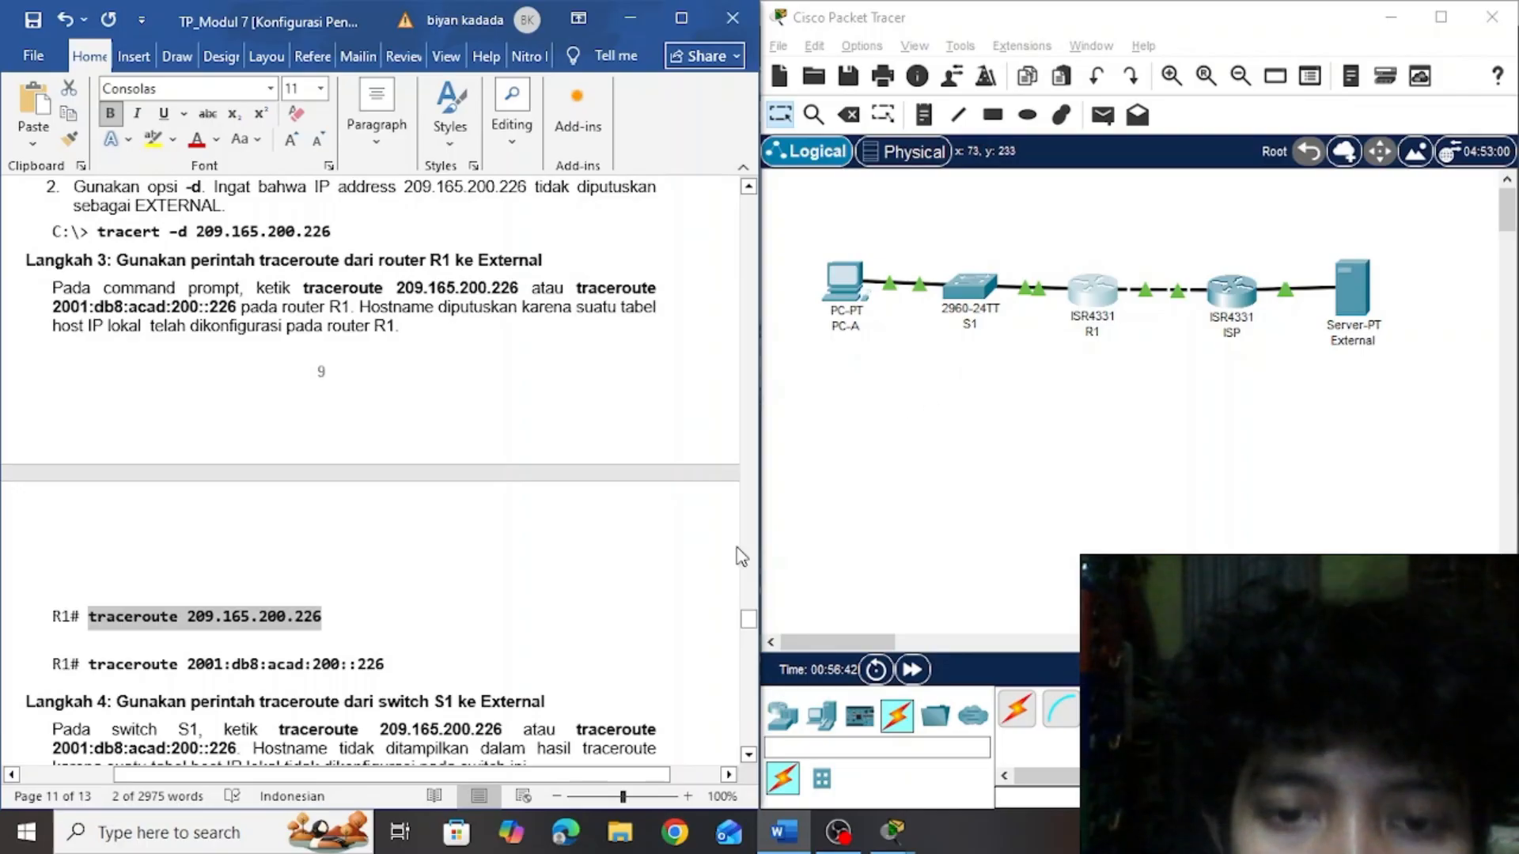
Following Langkah 4, open switch S1's CLI and enter privileged EXEC mode with en
drag(750, 619, 751, 627)
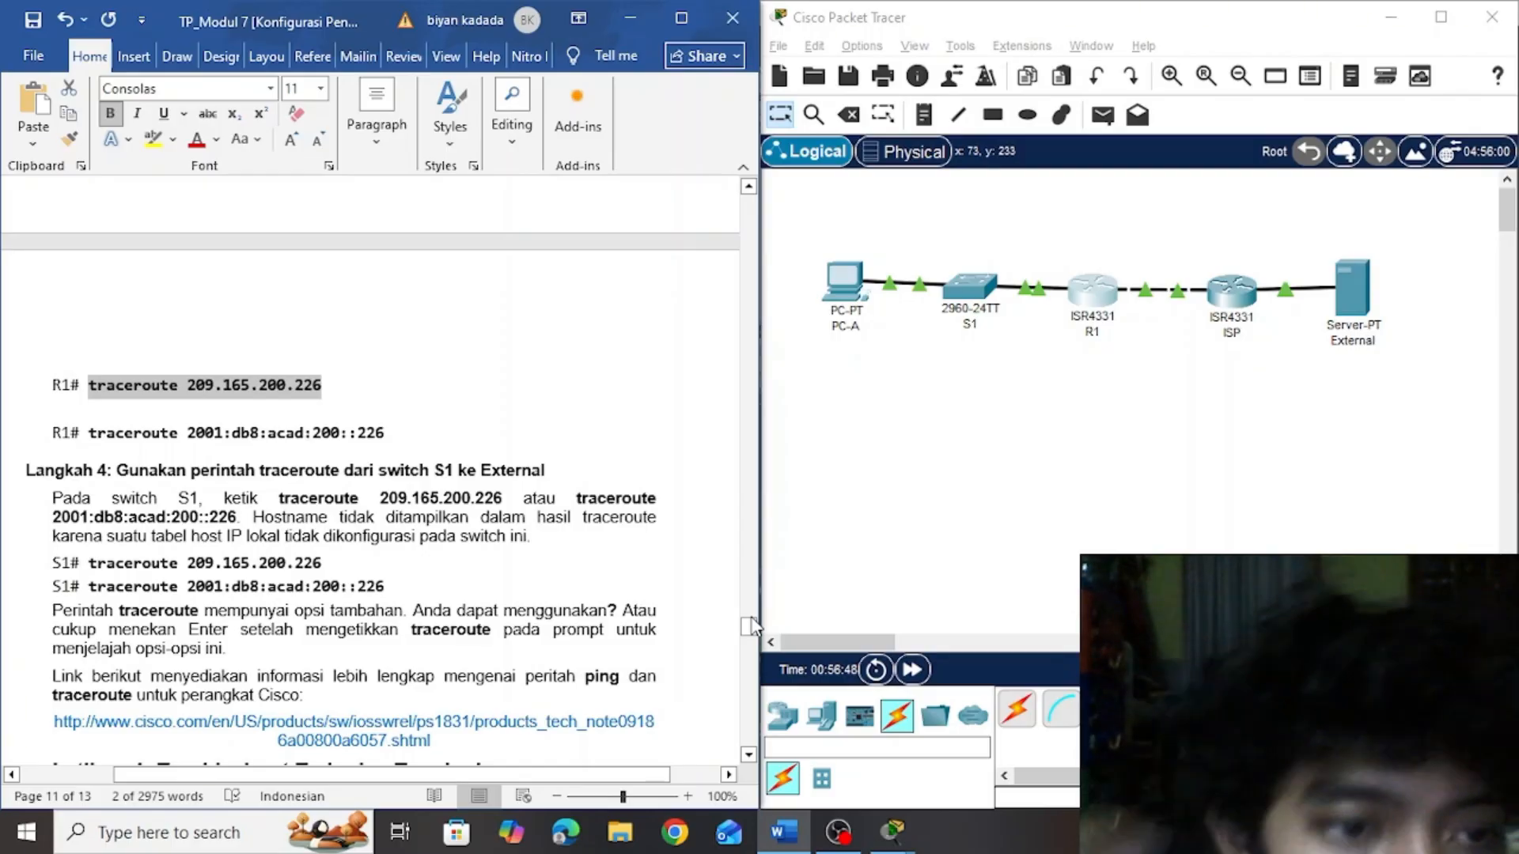
click(972, 286)
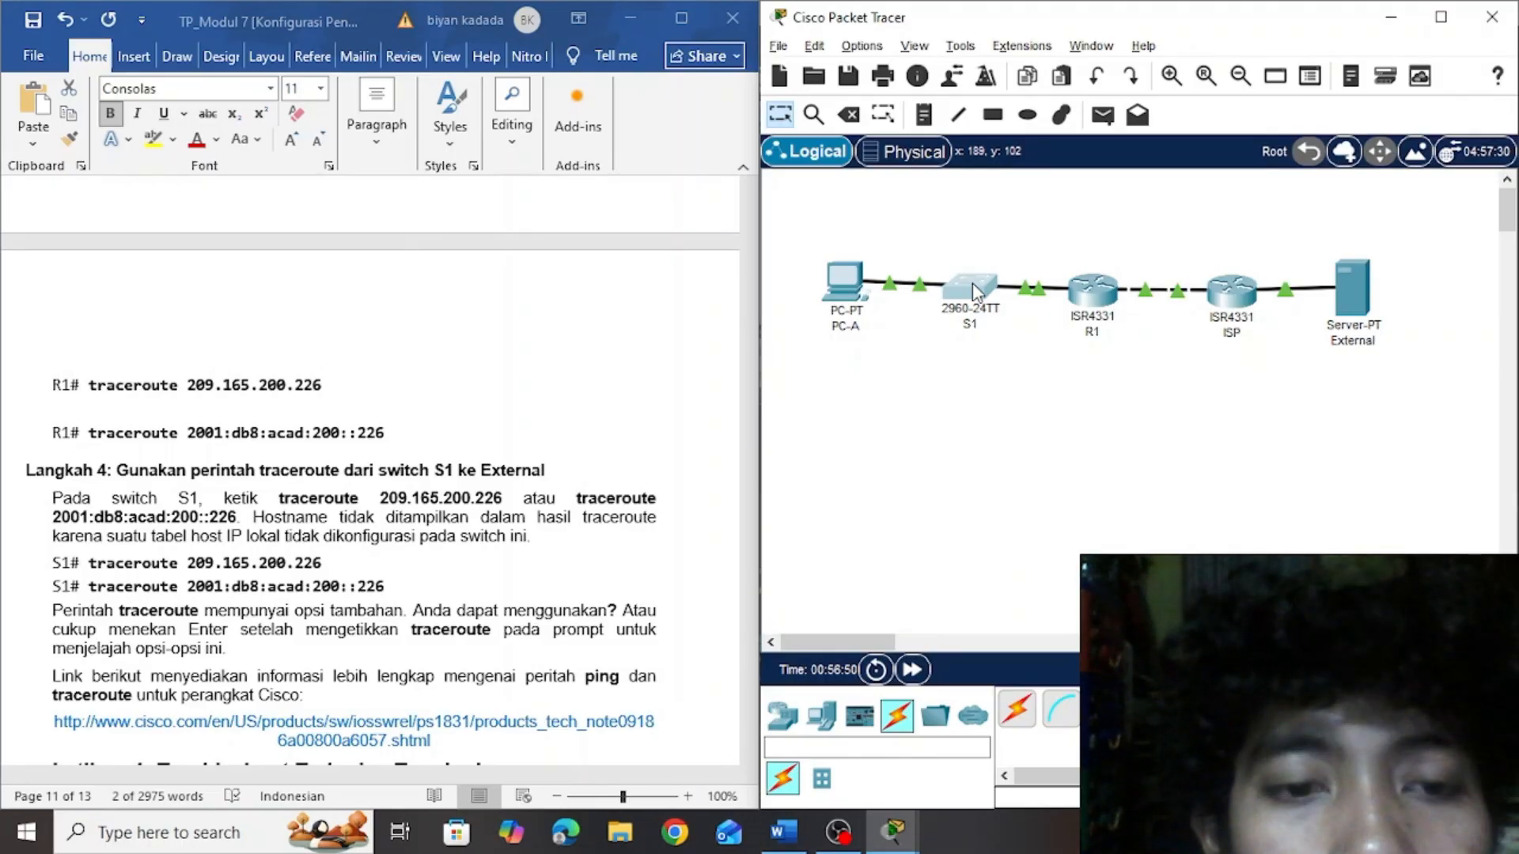
click(973, 290)
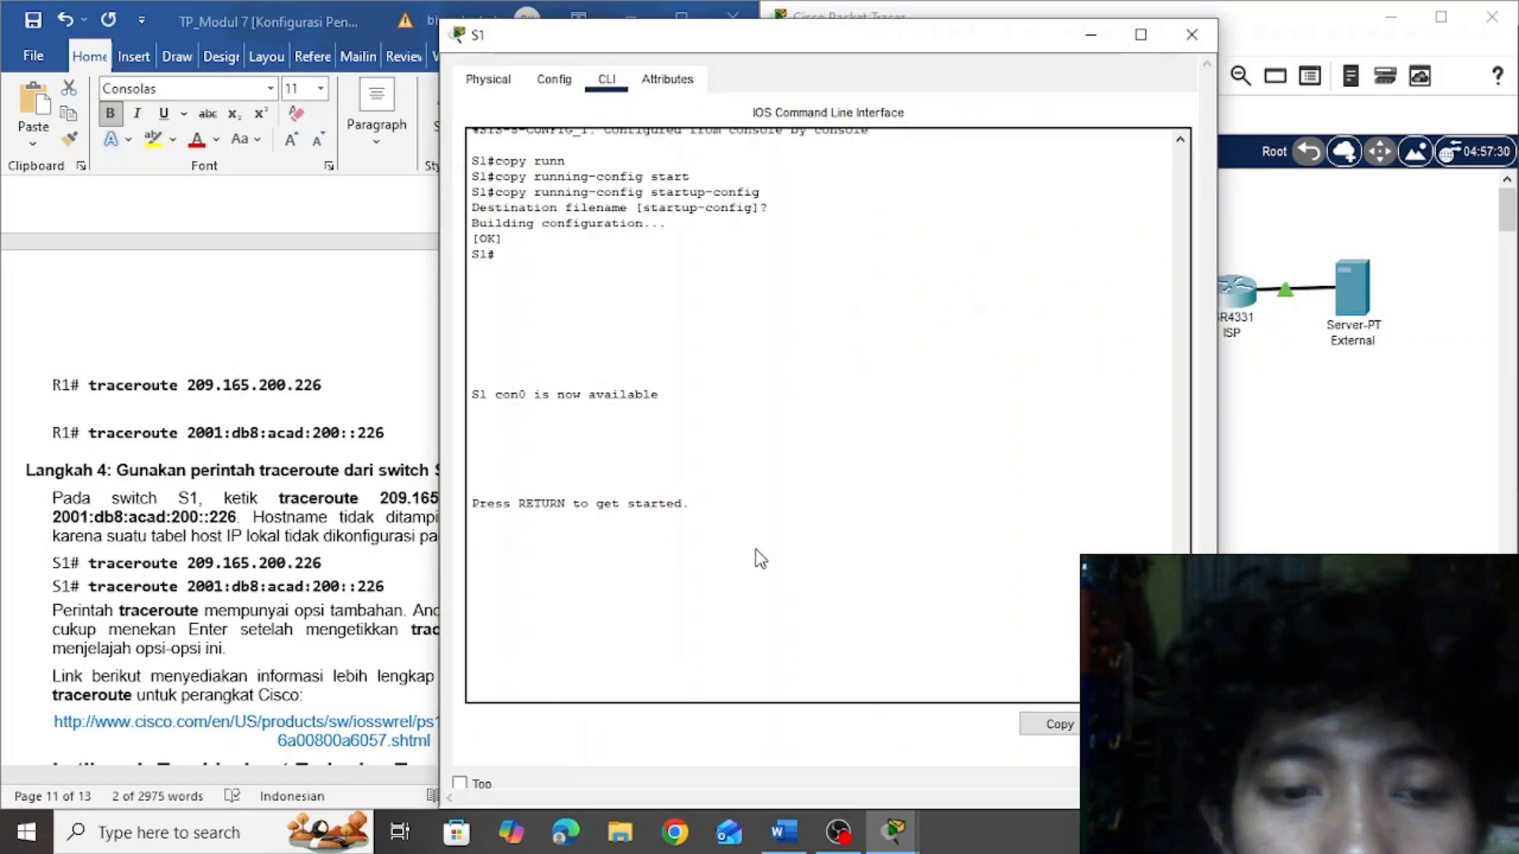
click(608, 669)
key(Return)
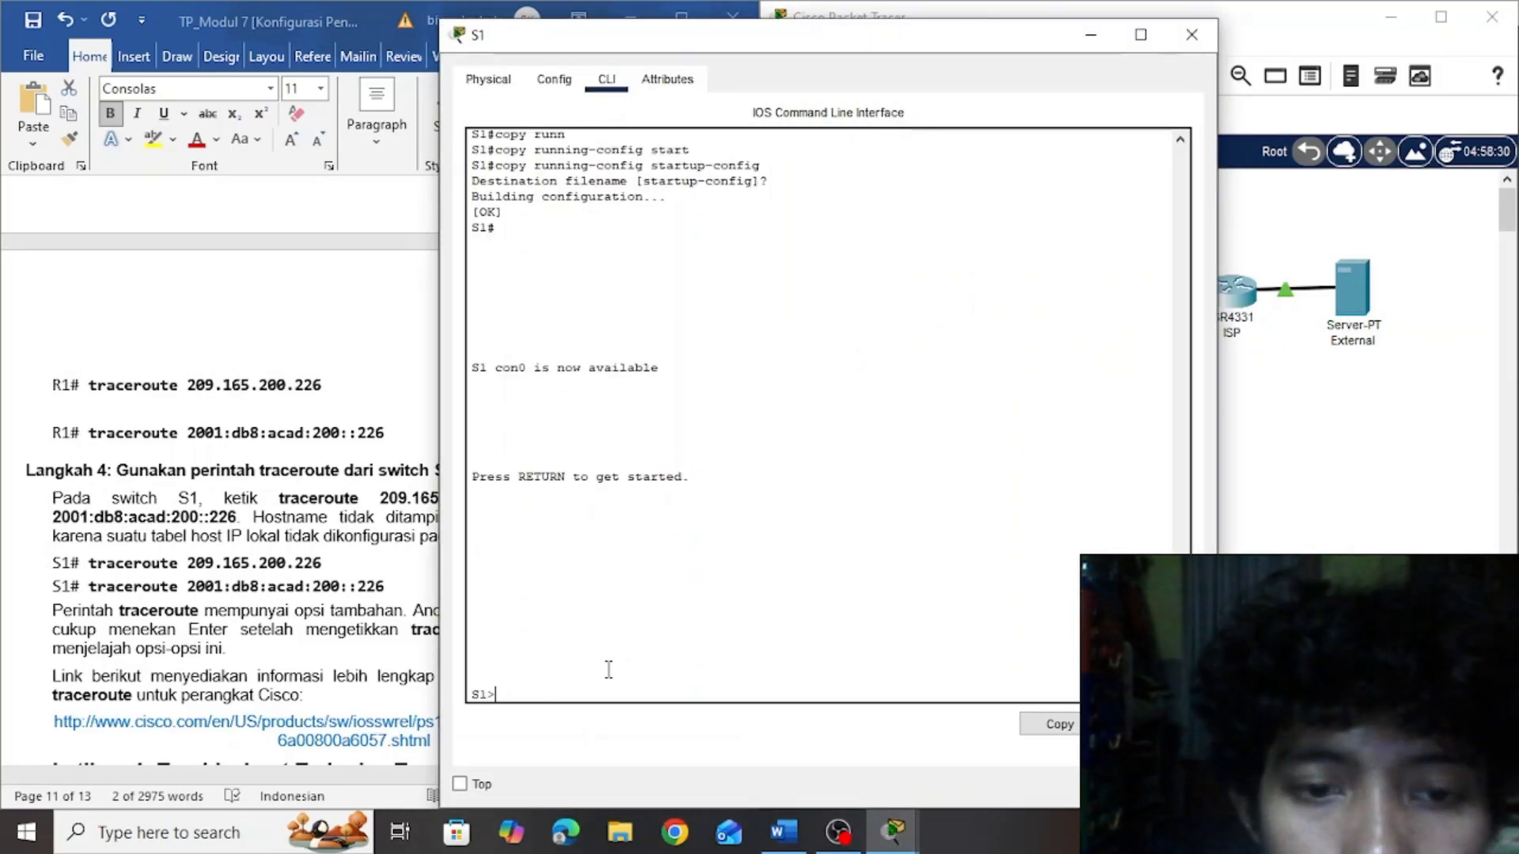
text(en)
key(Return)
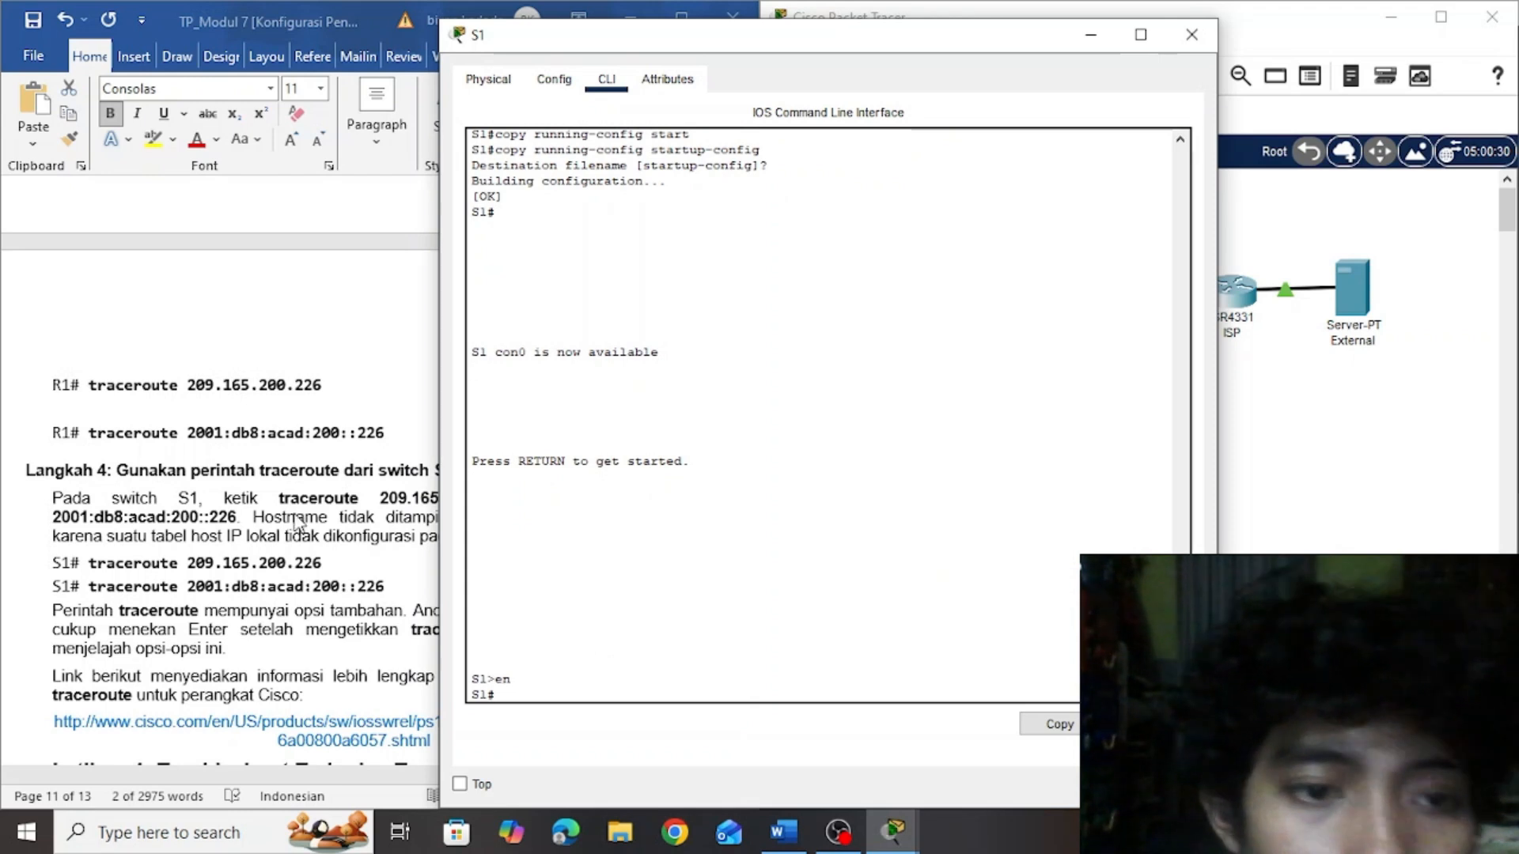
Copy traceroute 209.165.200.226 from Langkah 4 of the lab document, run it in S1's CLI and minimize the S1 window
key(alt+Tab)
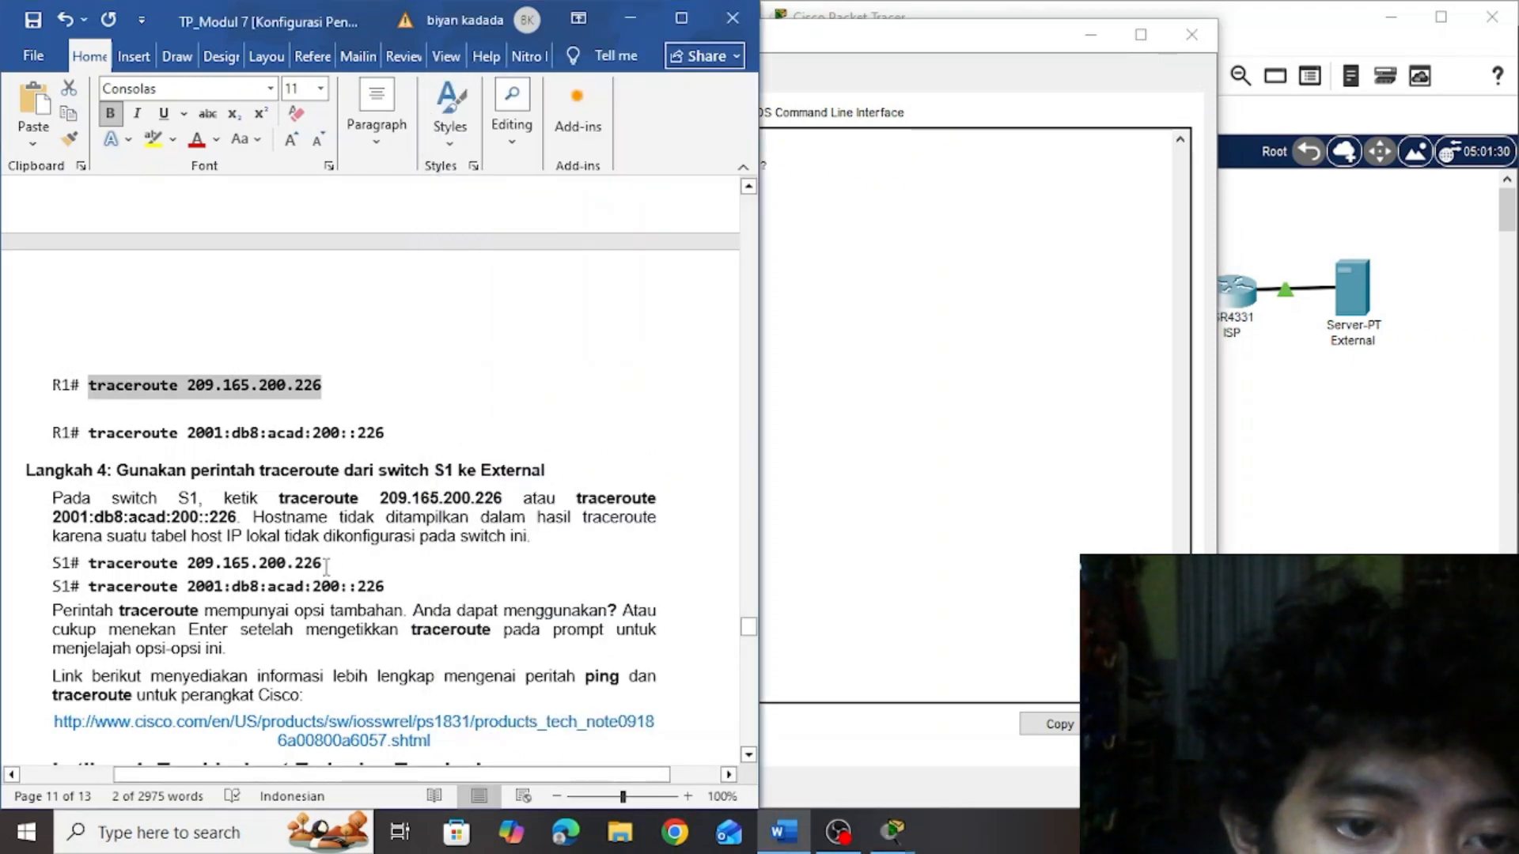
drag(325, 564, 112, 571)
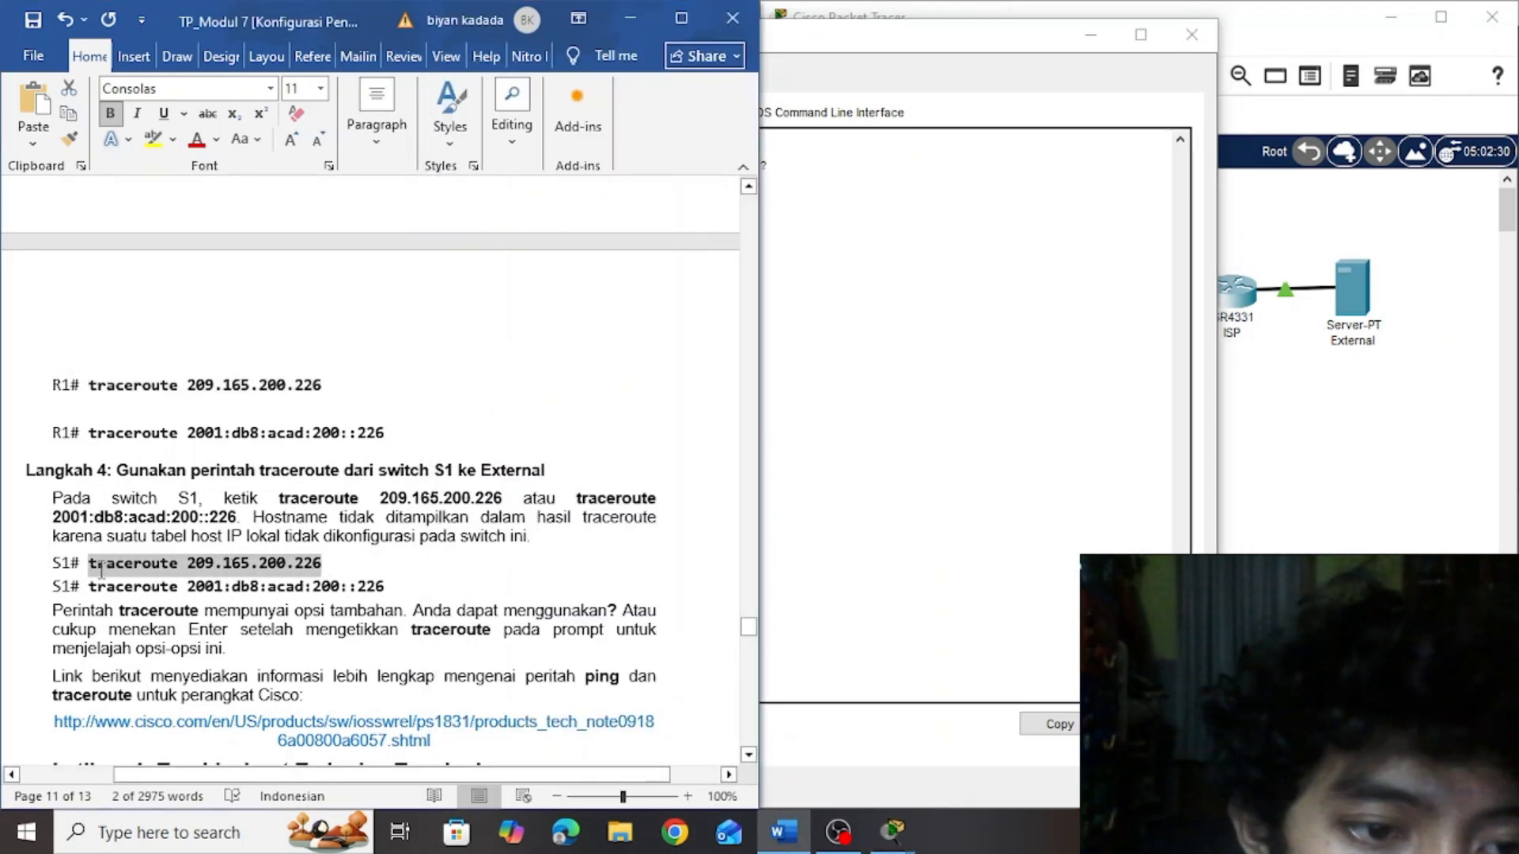
key(ctrl+c)
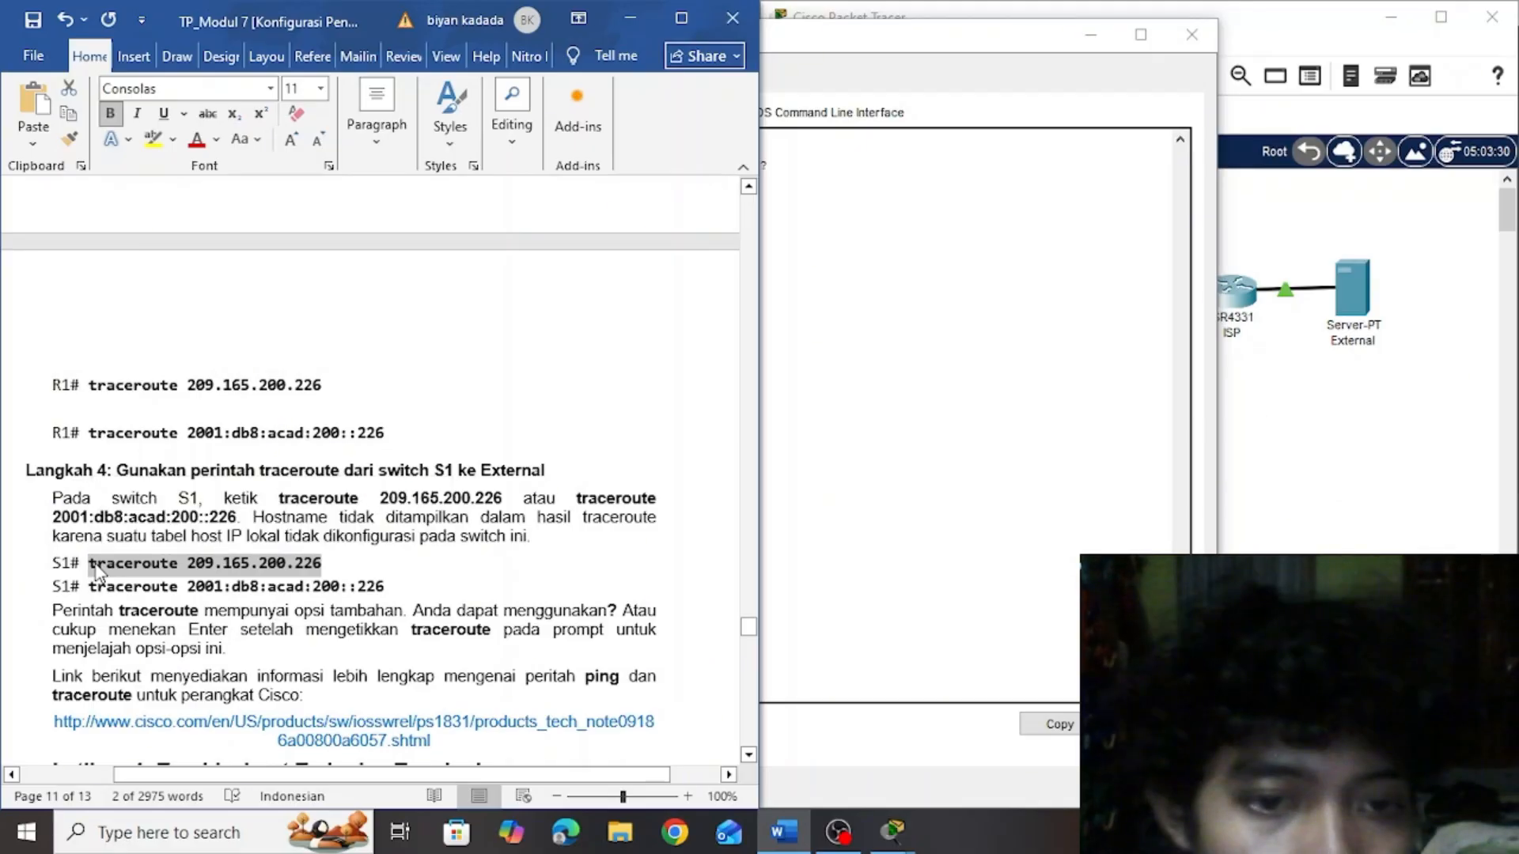
click(849, 502)
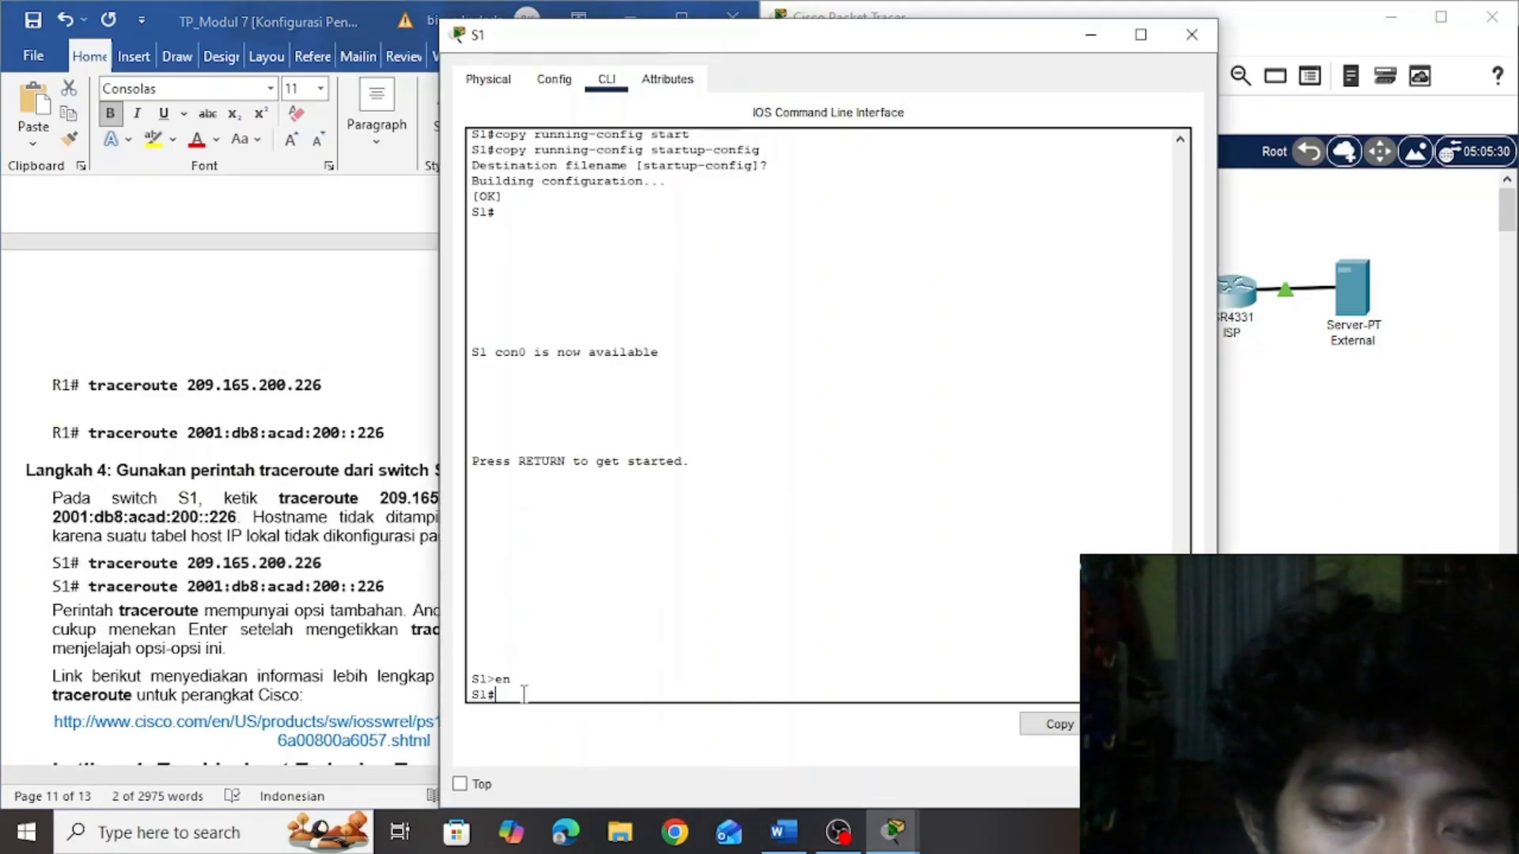
right_click(522, 688)
click(552, 730)
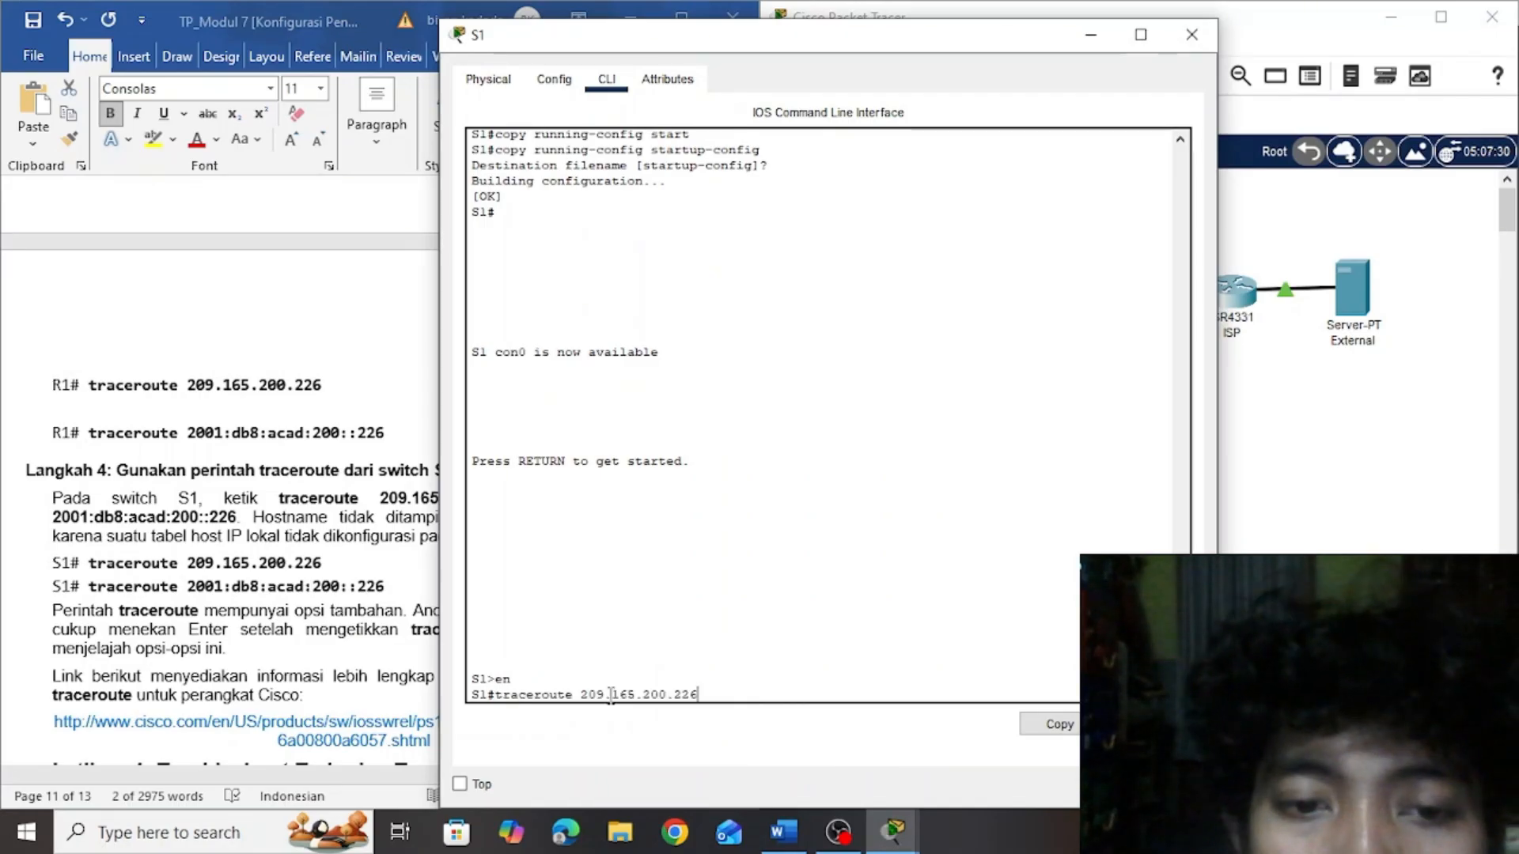
key(Return)
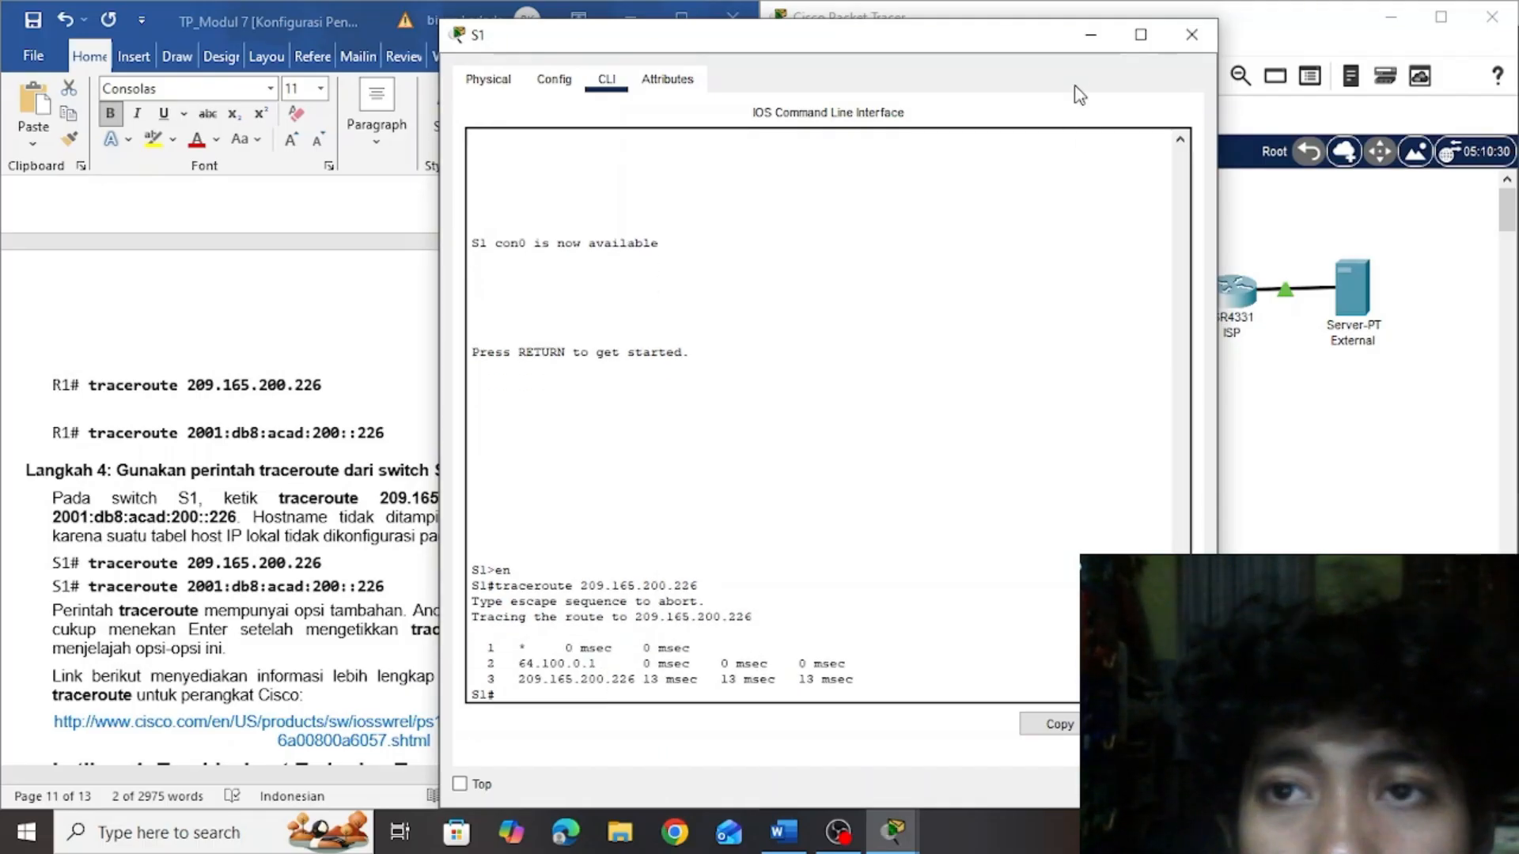
click(1080, 46)
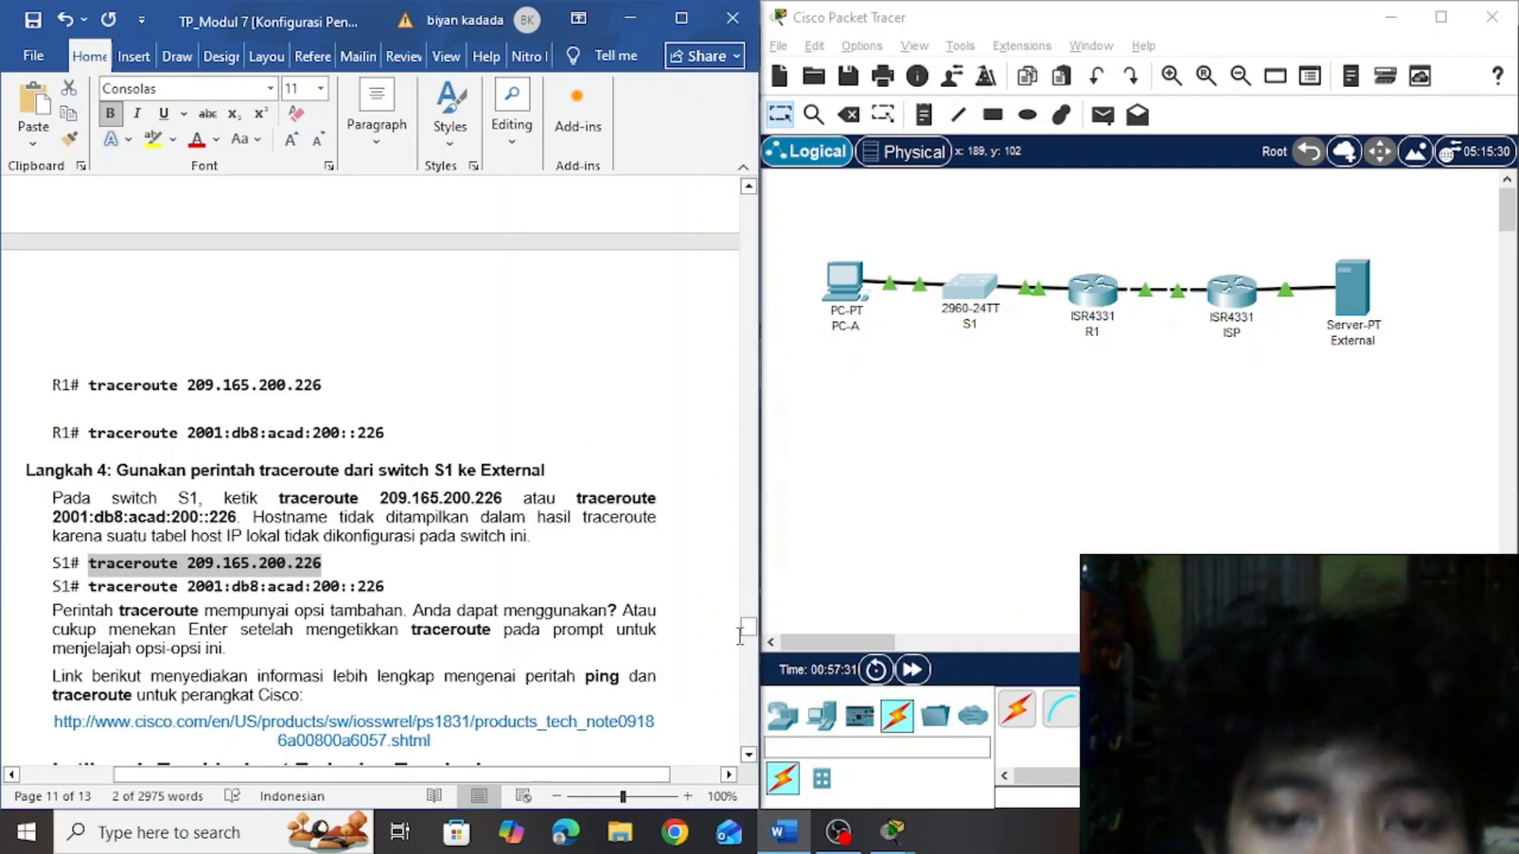
For Latihan 4, open router ISP's CLI and enter global configuration mode with en and conf t
drag(748, 642, 745, 647)
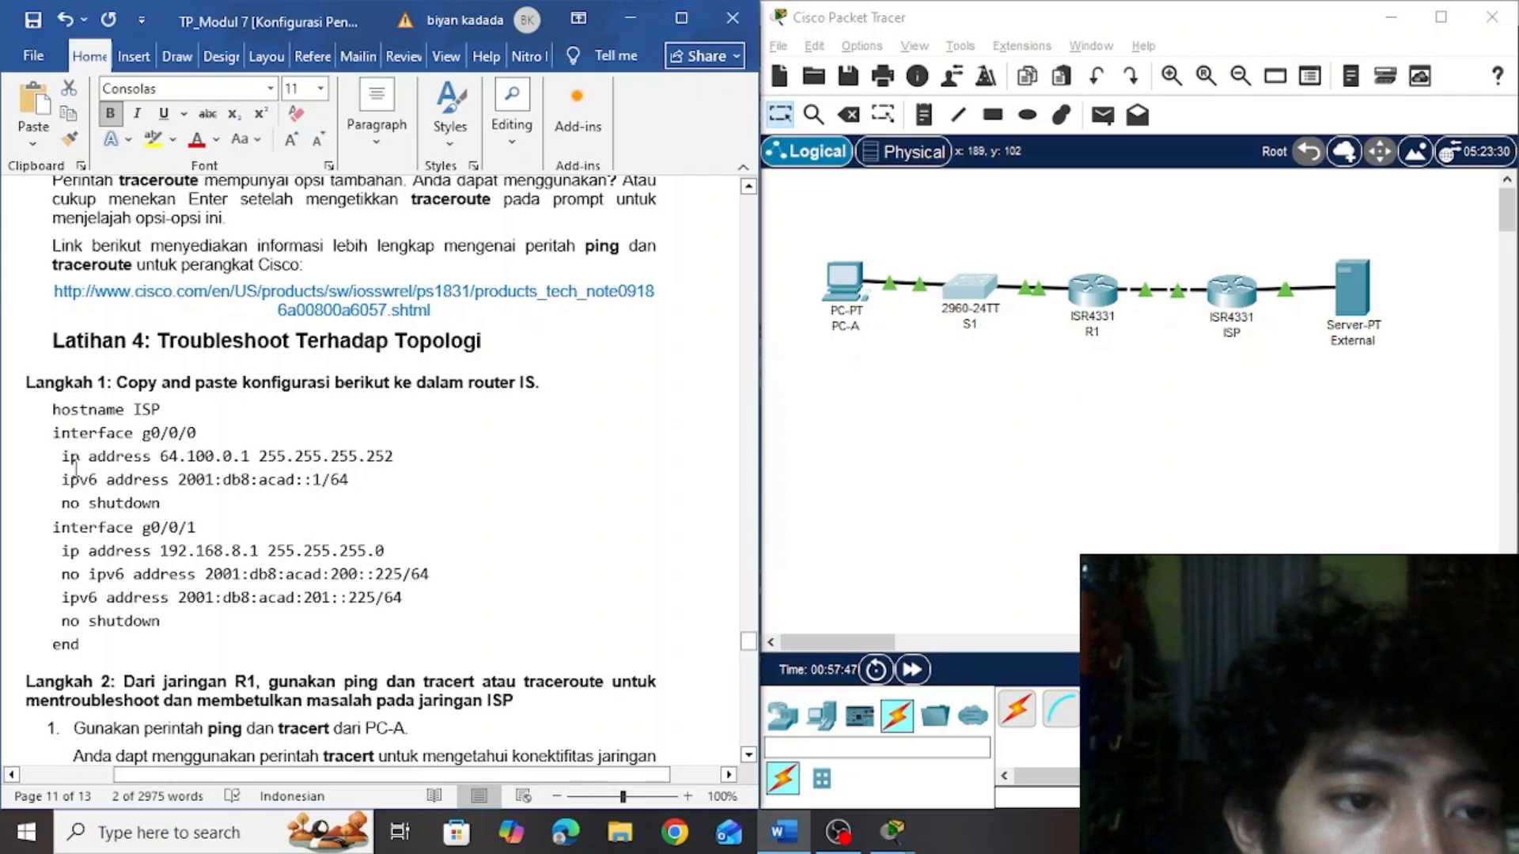
click(835, 830)
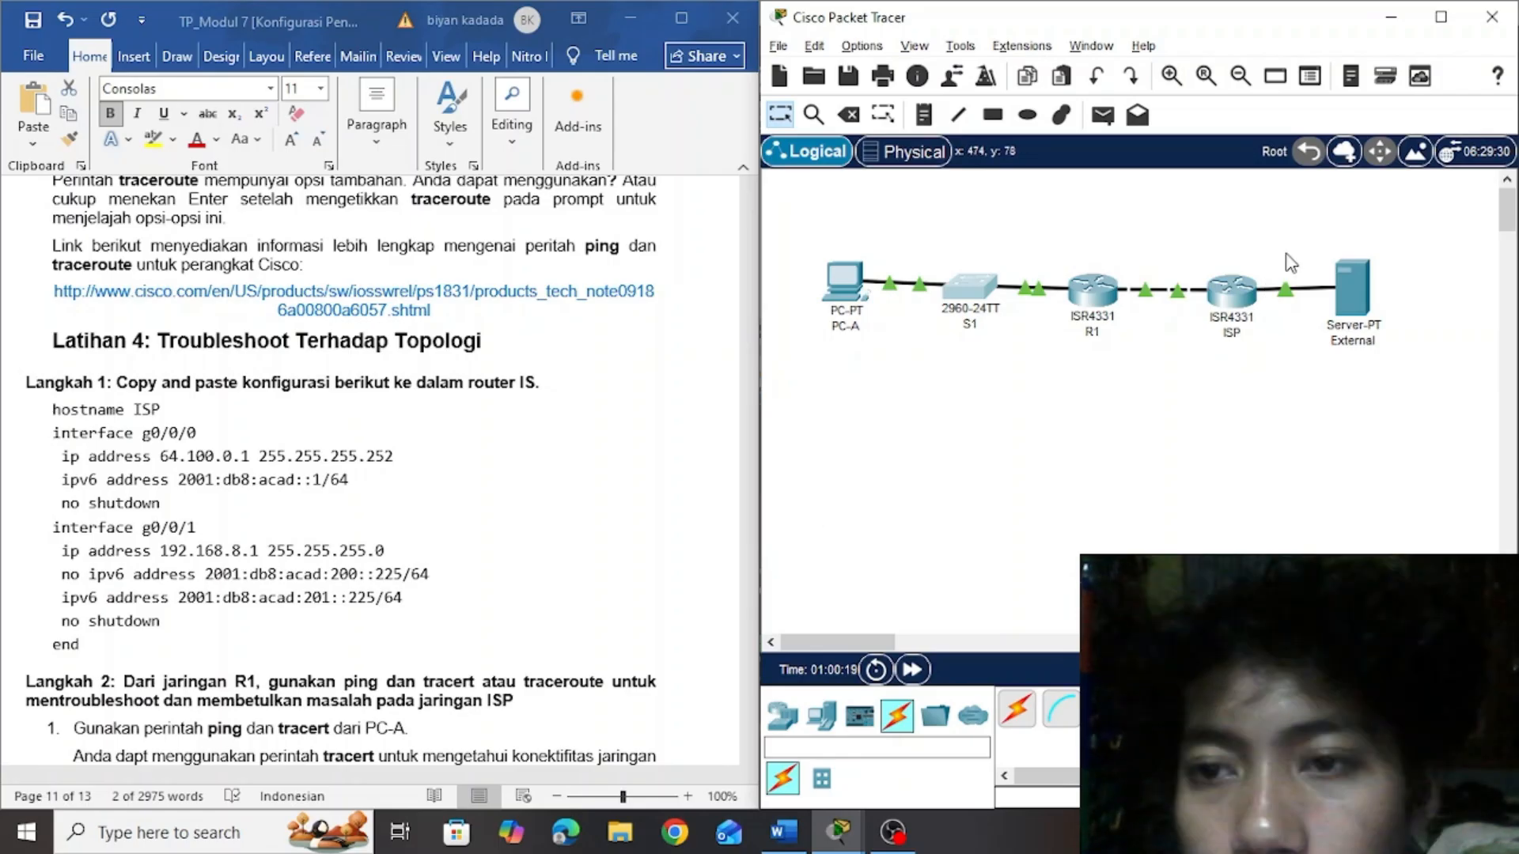
click(1232, 306)
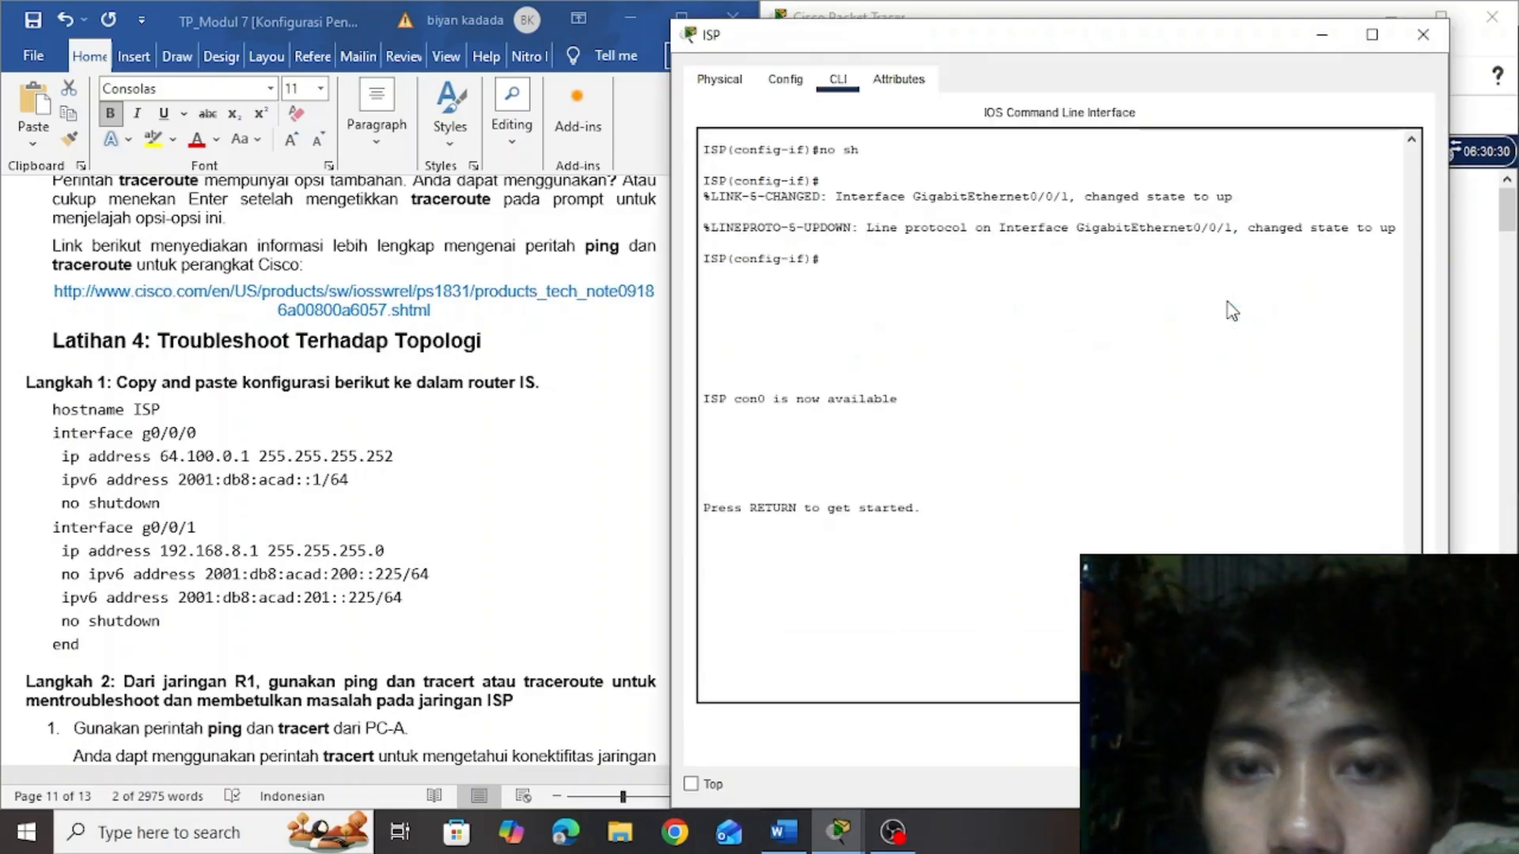
key(Return)
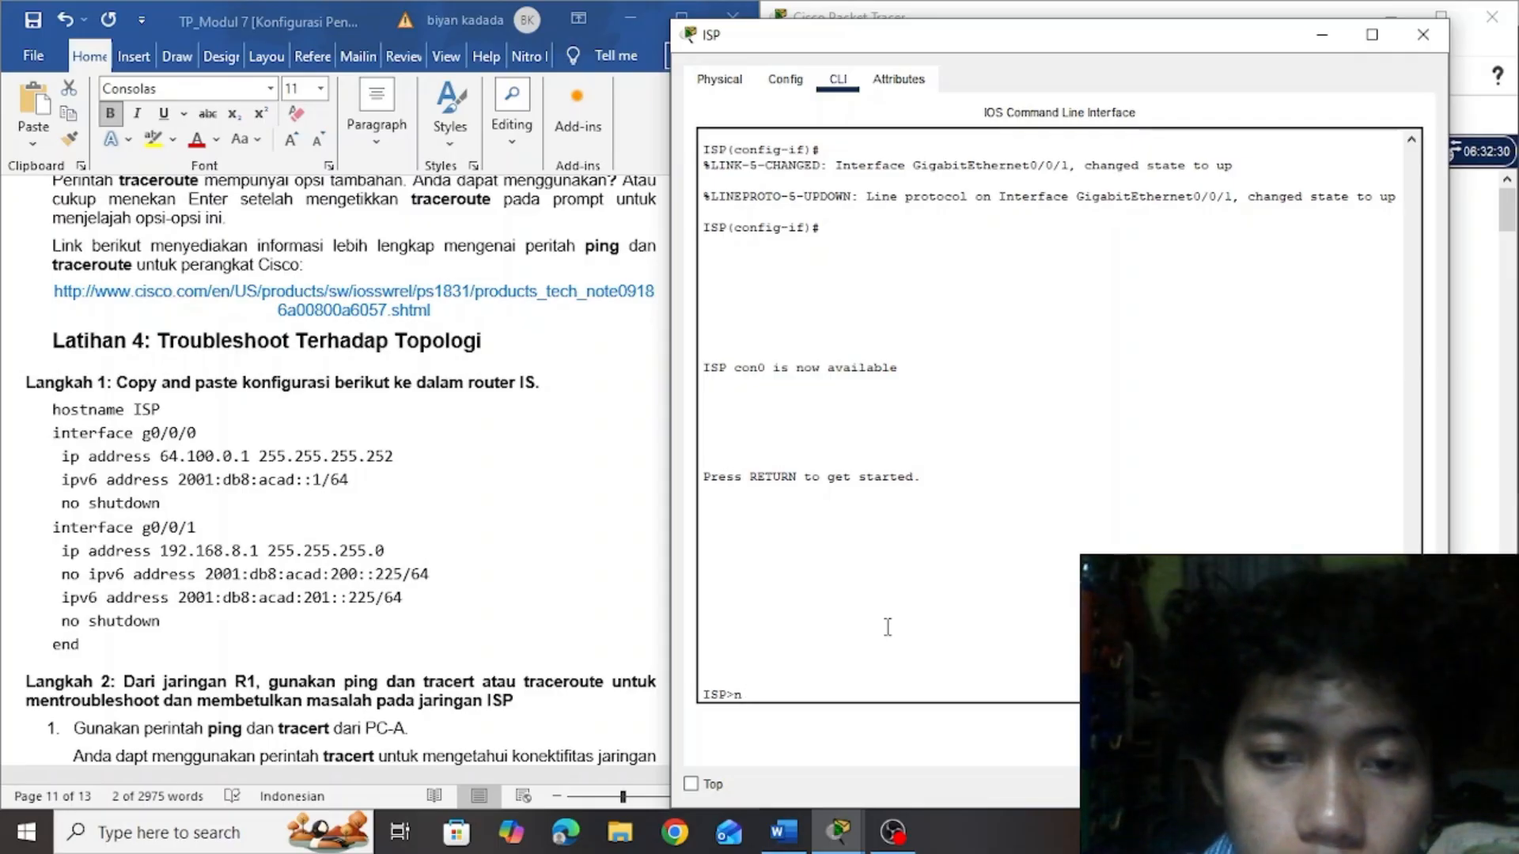
text(en)
key(Return)
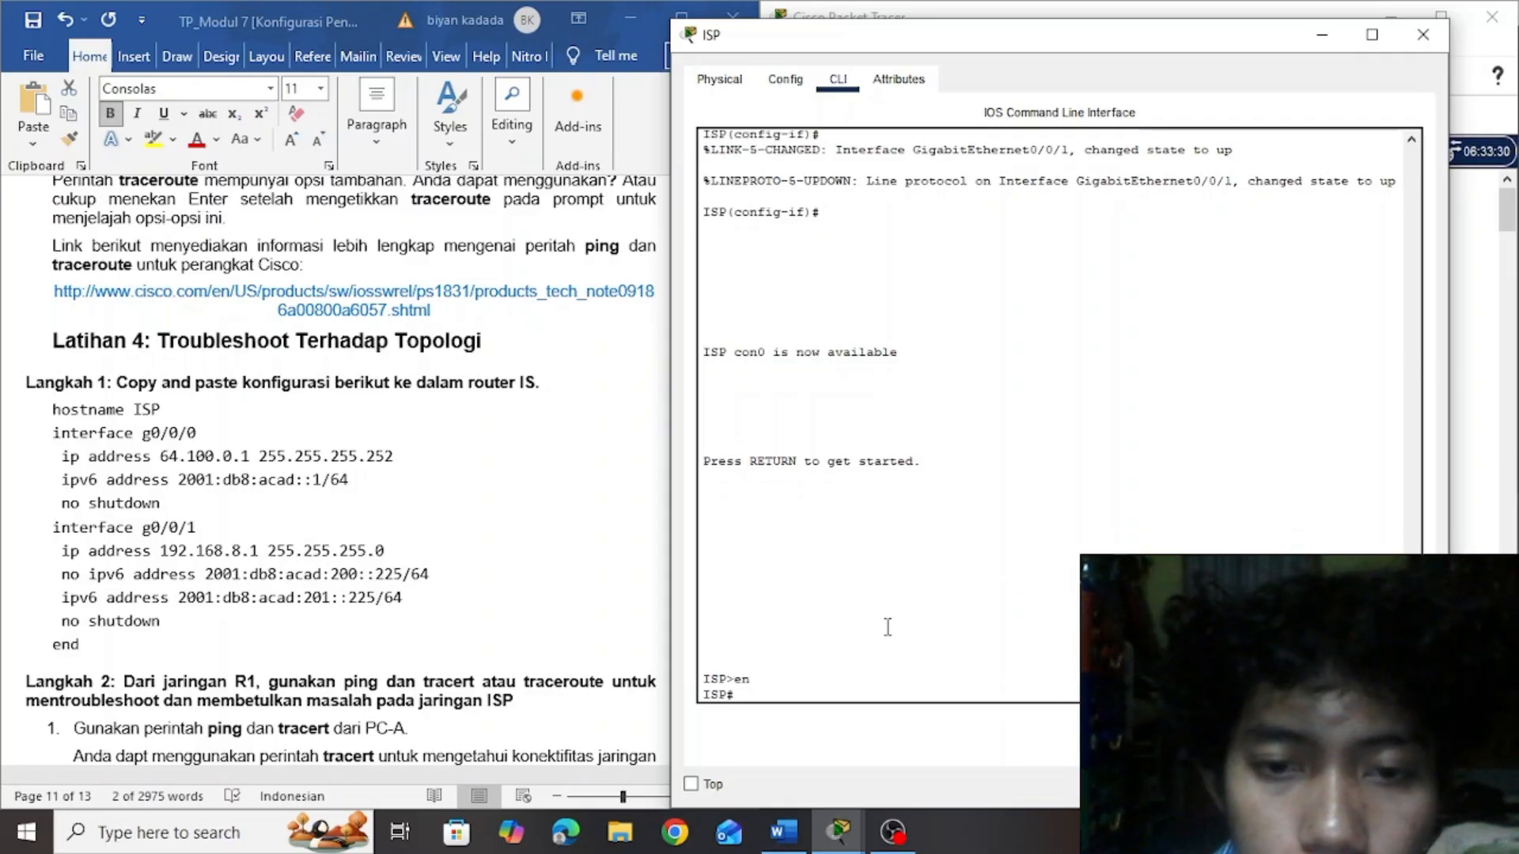
text(conf)
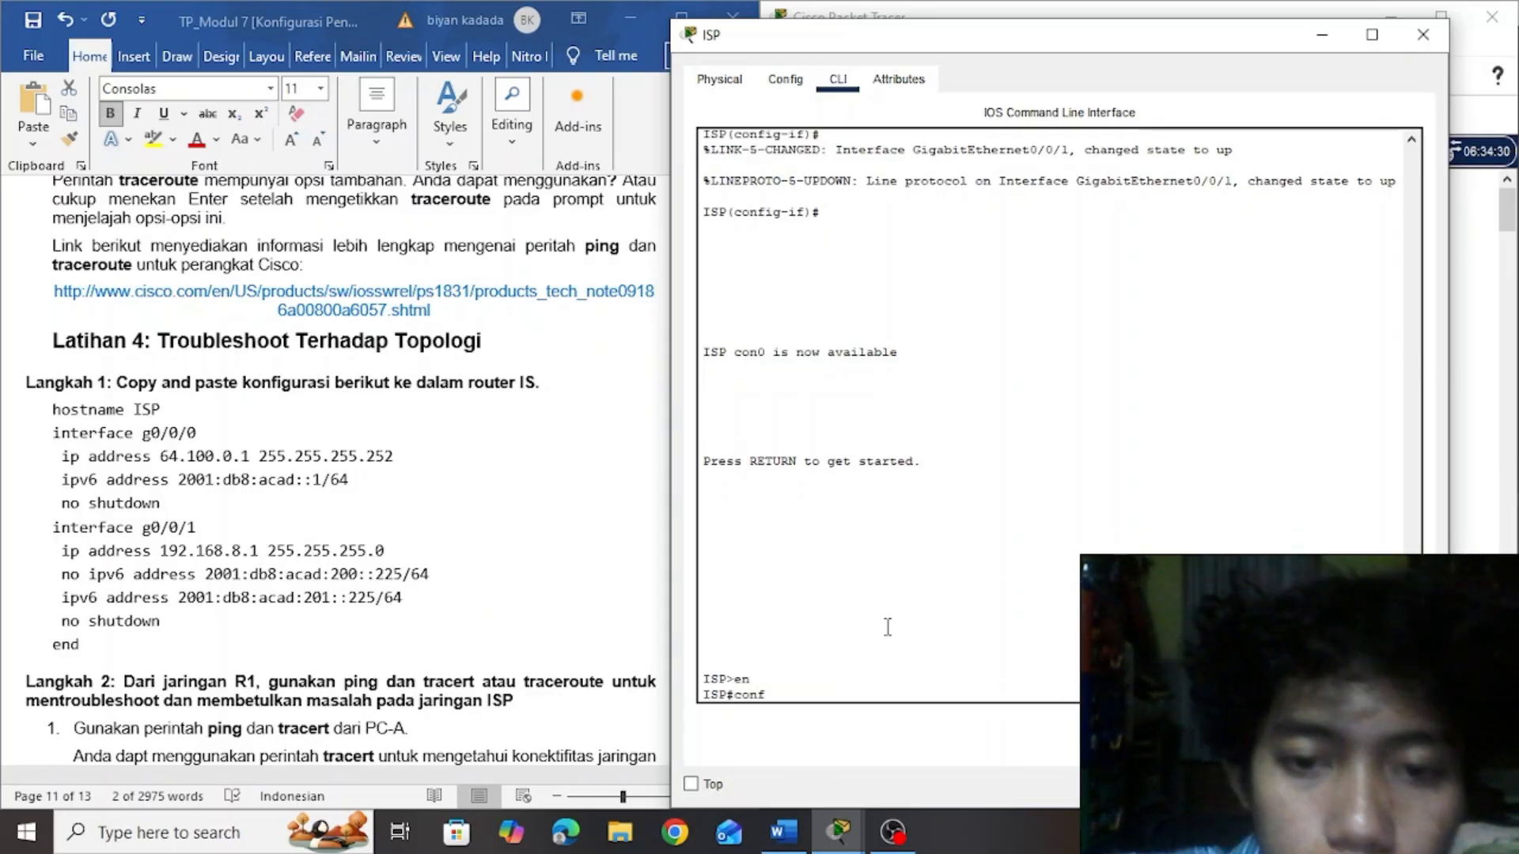
text( t)
key(Return)
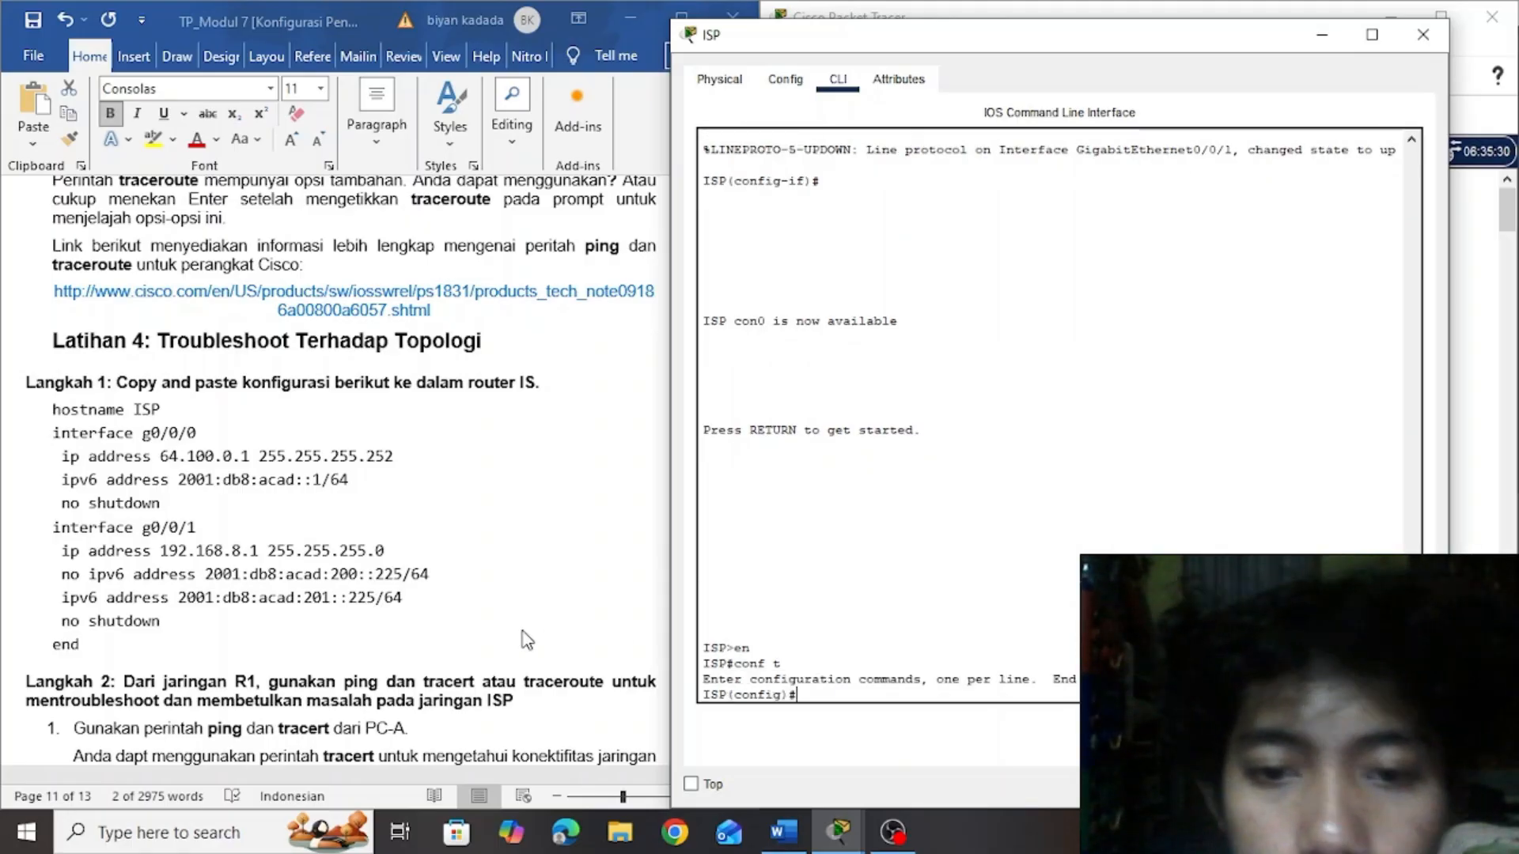
Copy the full configuration block from Latihan 4 Langkah 1, hostname ISP through end, and paste it into ISP's CLI
click(52, 415)
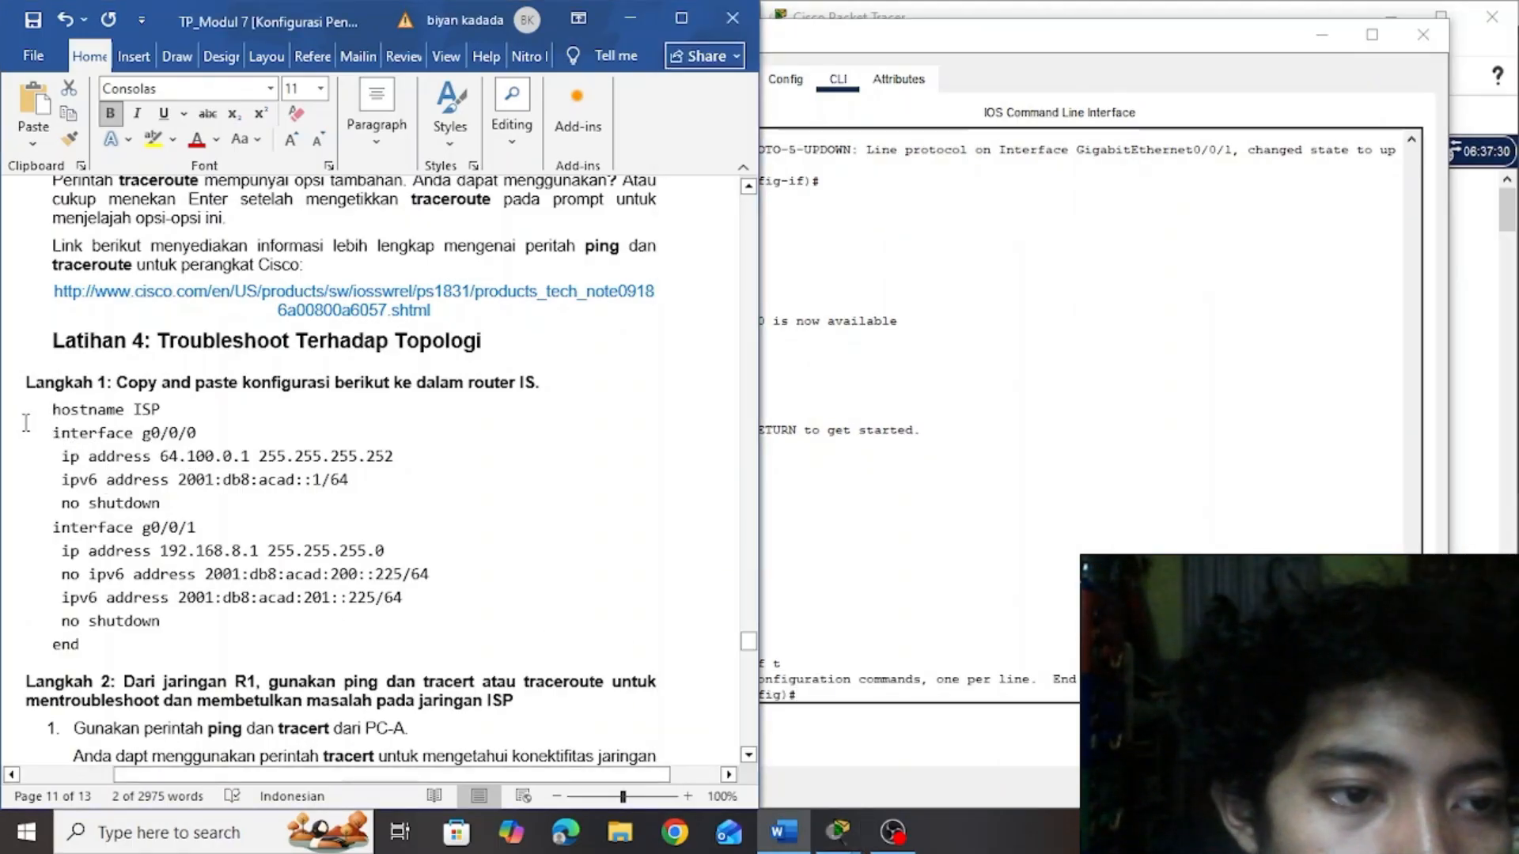
drag(30, 410, 280, 653)
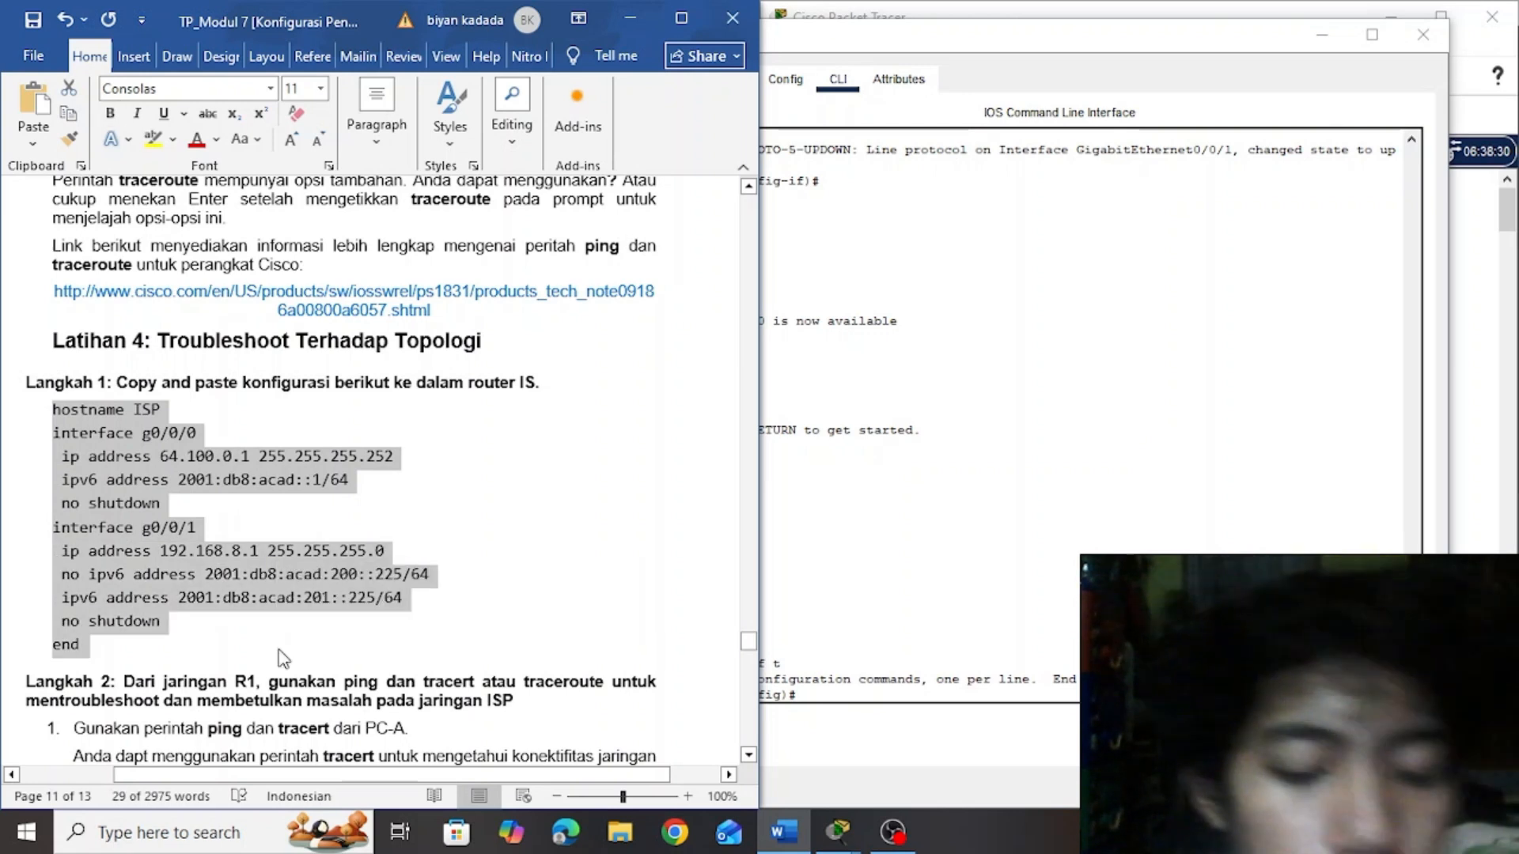
click(813, 692)
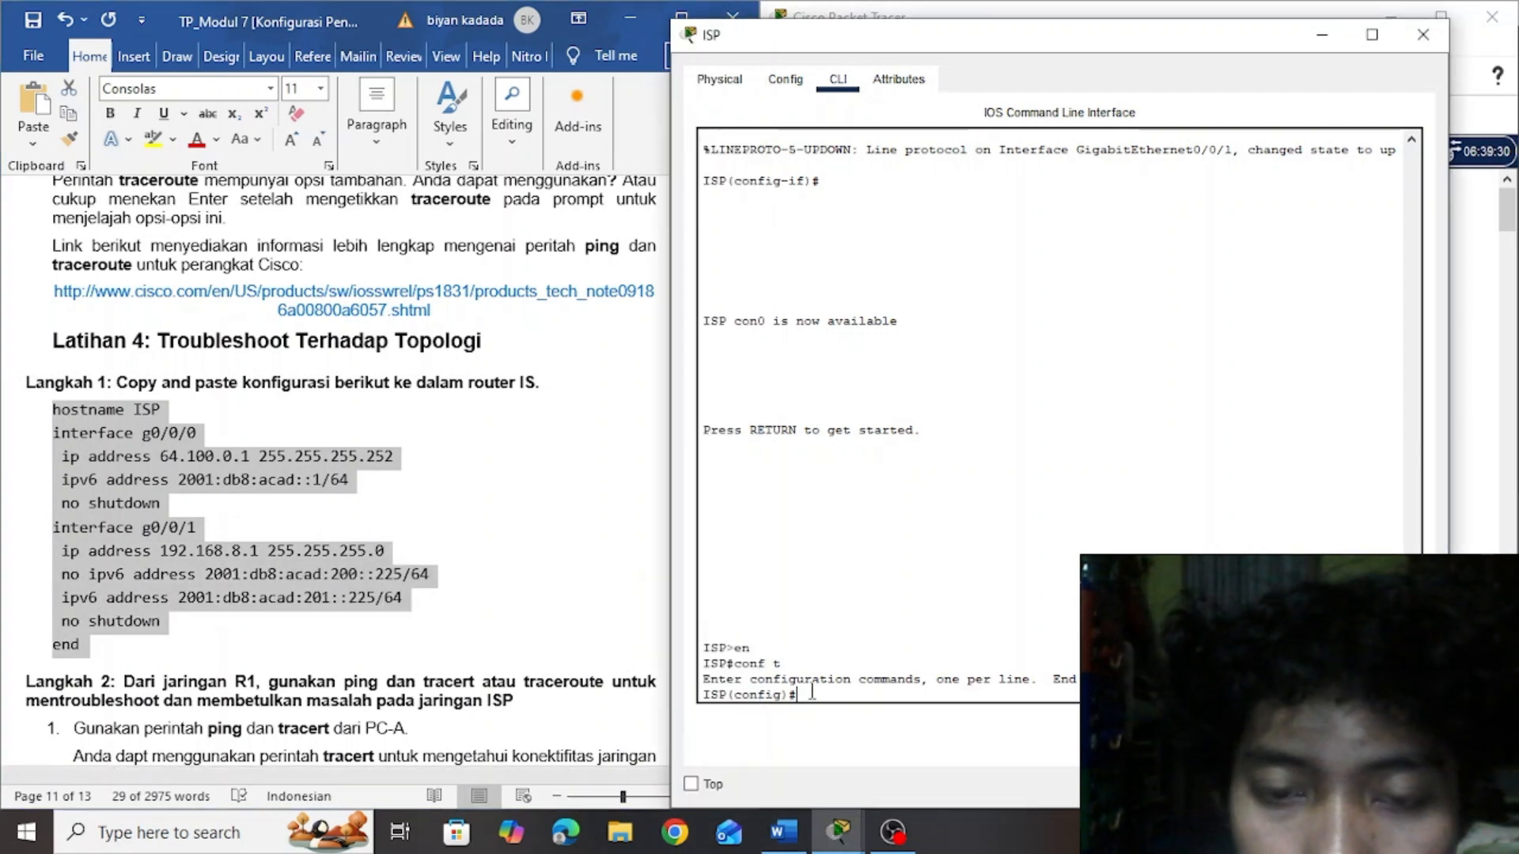
right_click(812, 692)
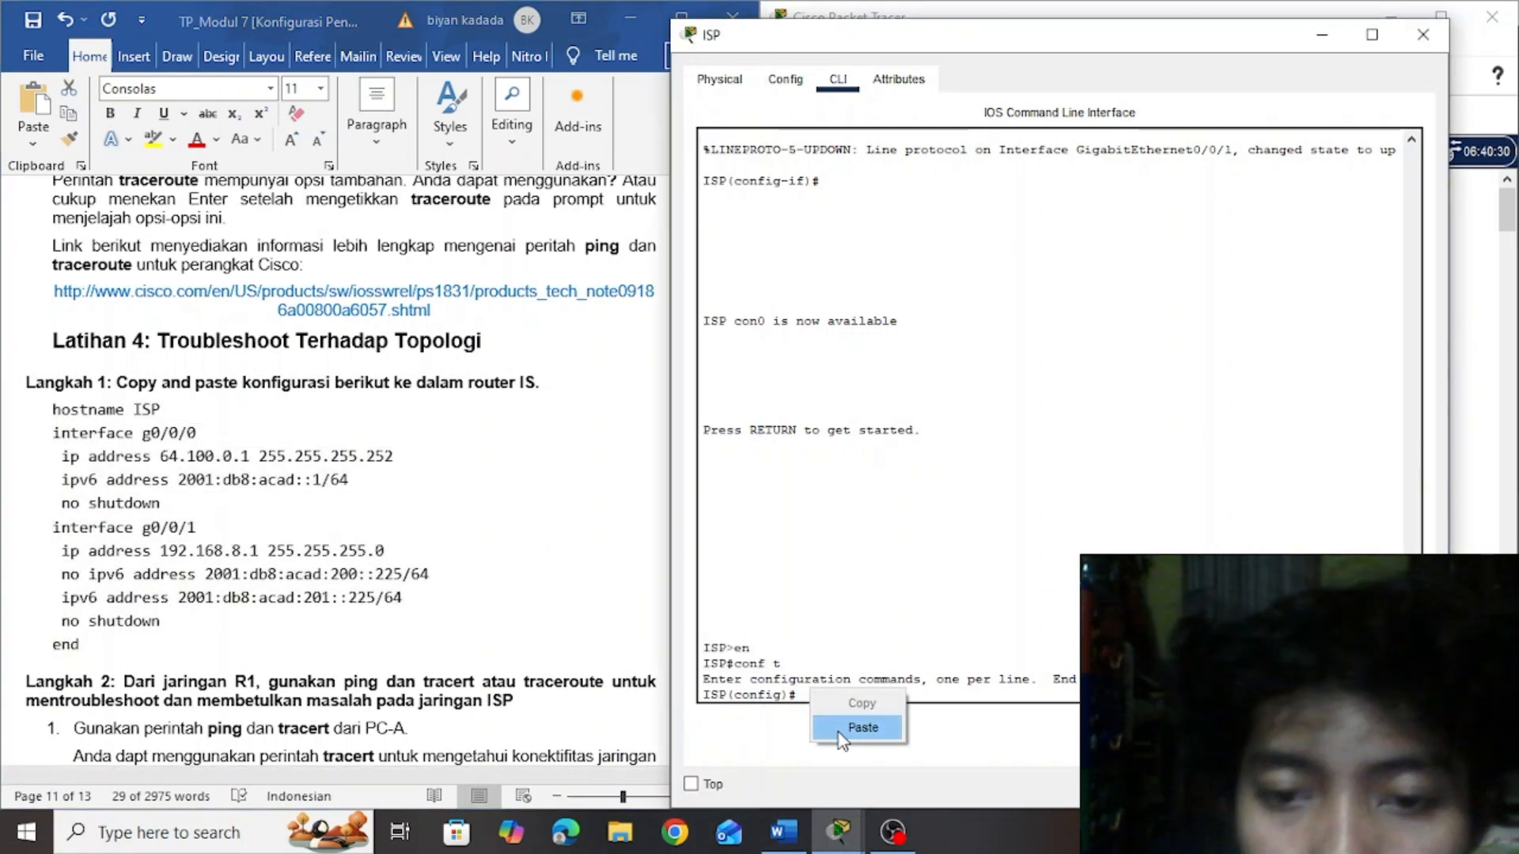
click(864, 725)
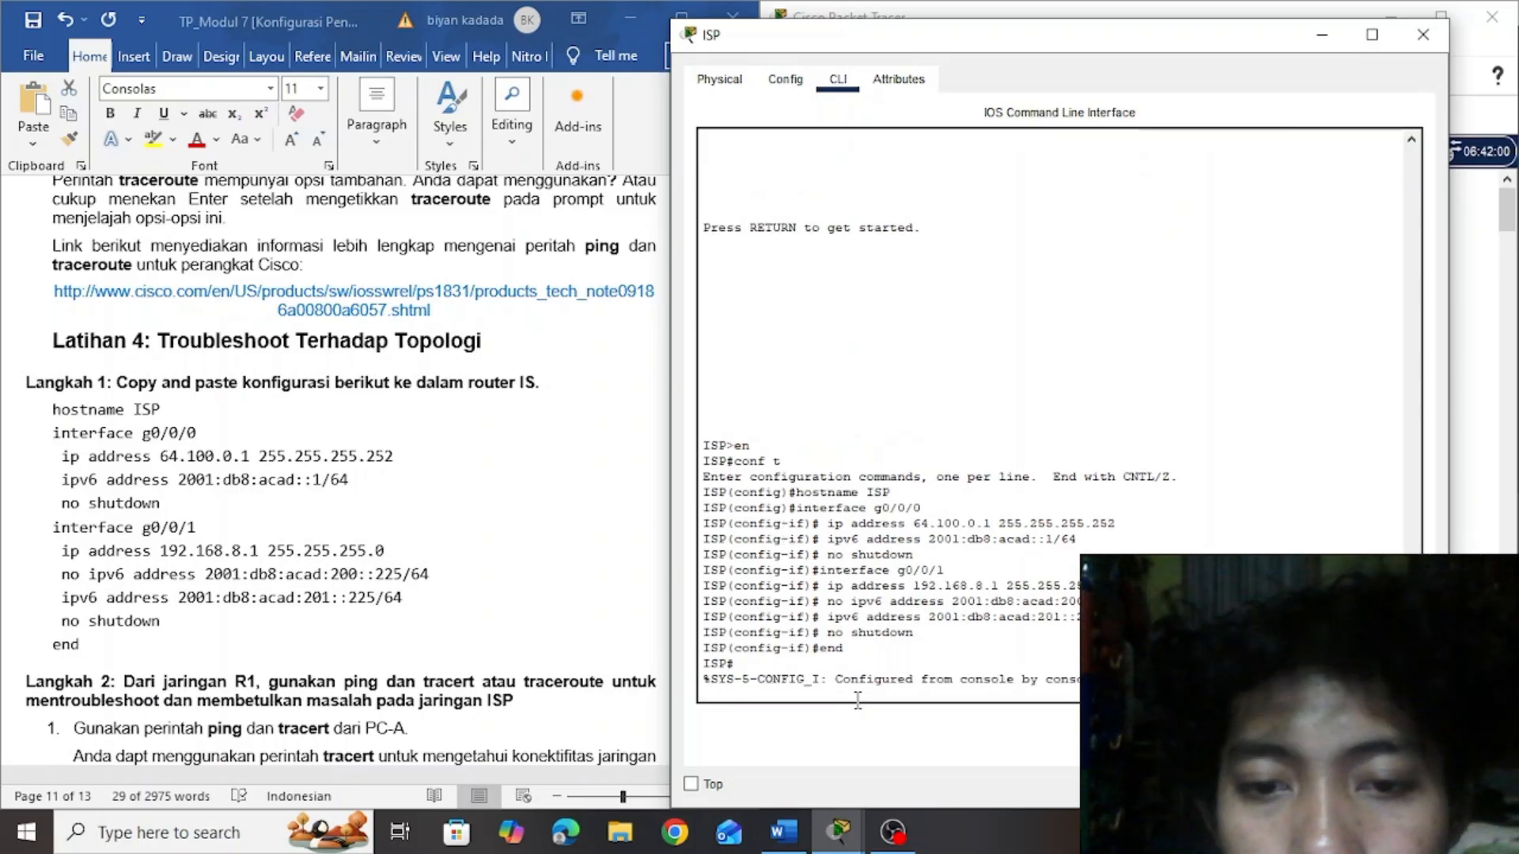
key(Return)
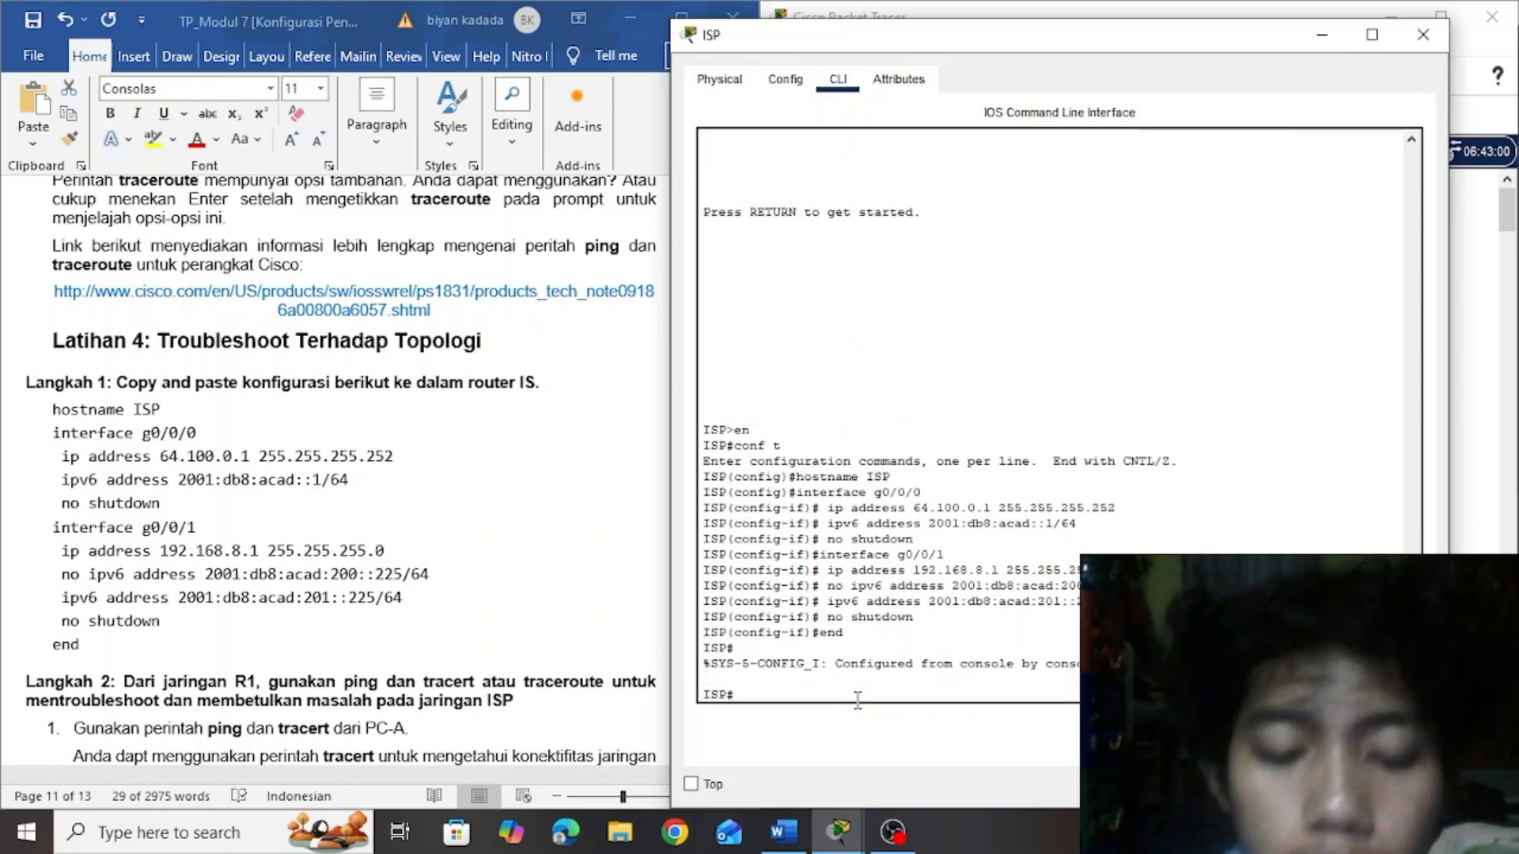
Save ISP's configuration with copy running-config startup-config, accept the default destination filename and minimize the ISP window
text(copy runn)
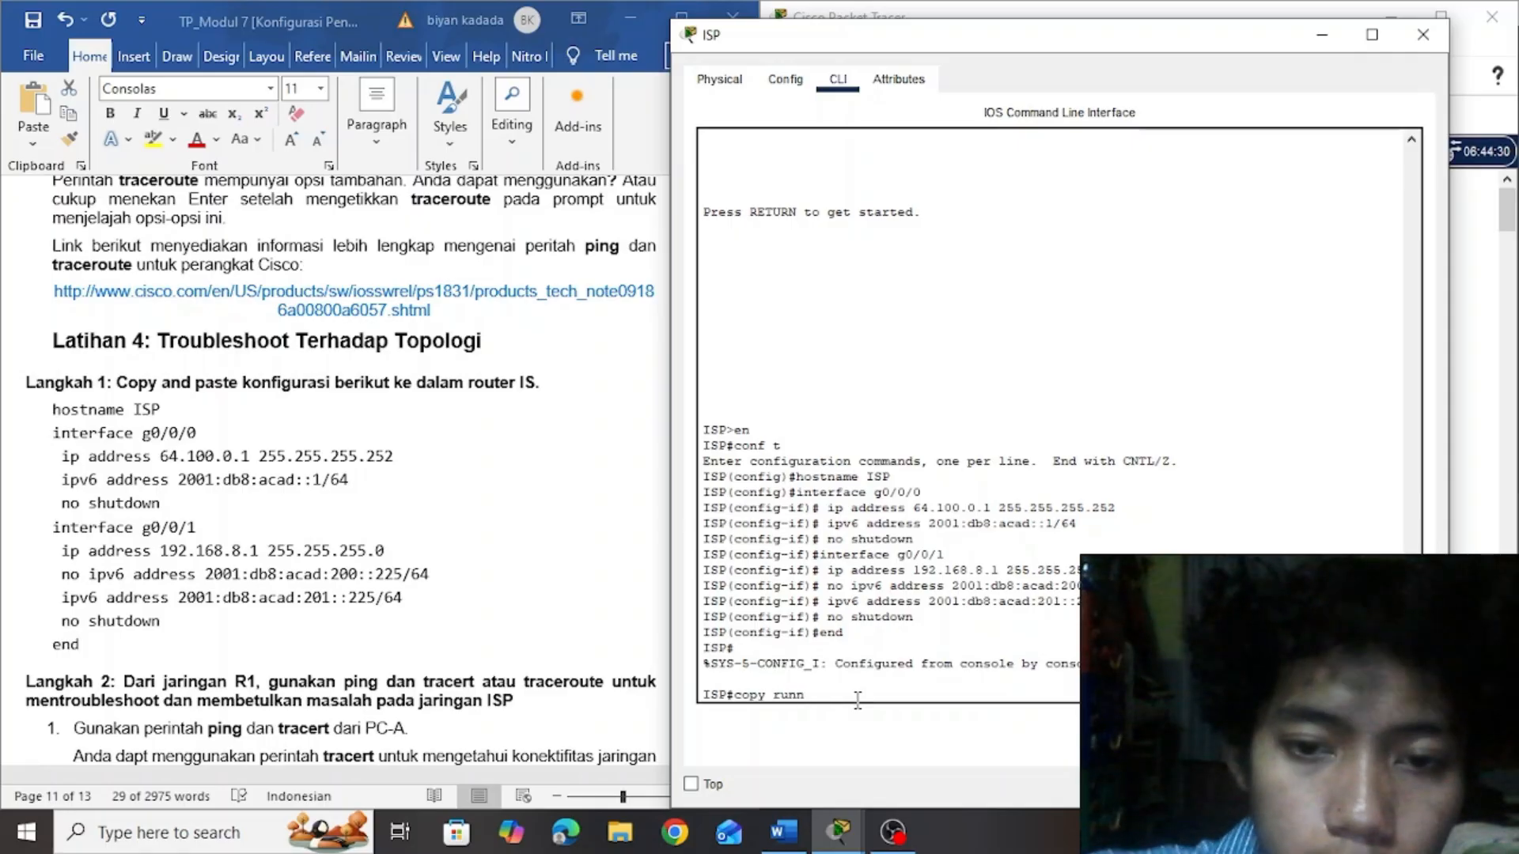
key(Tab)
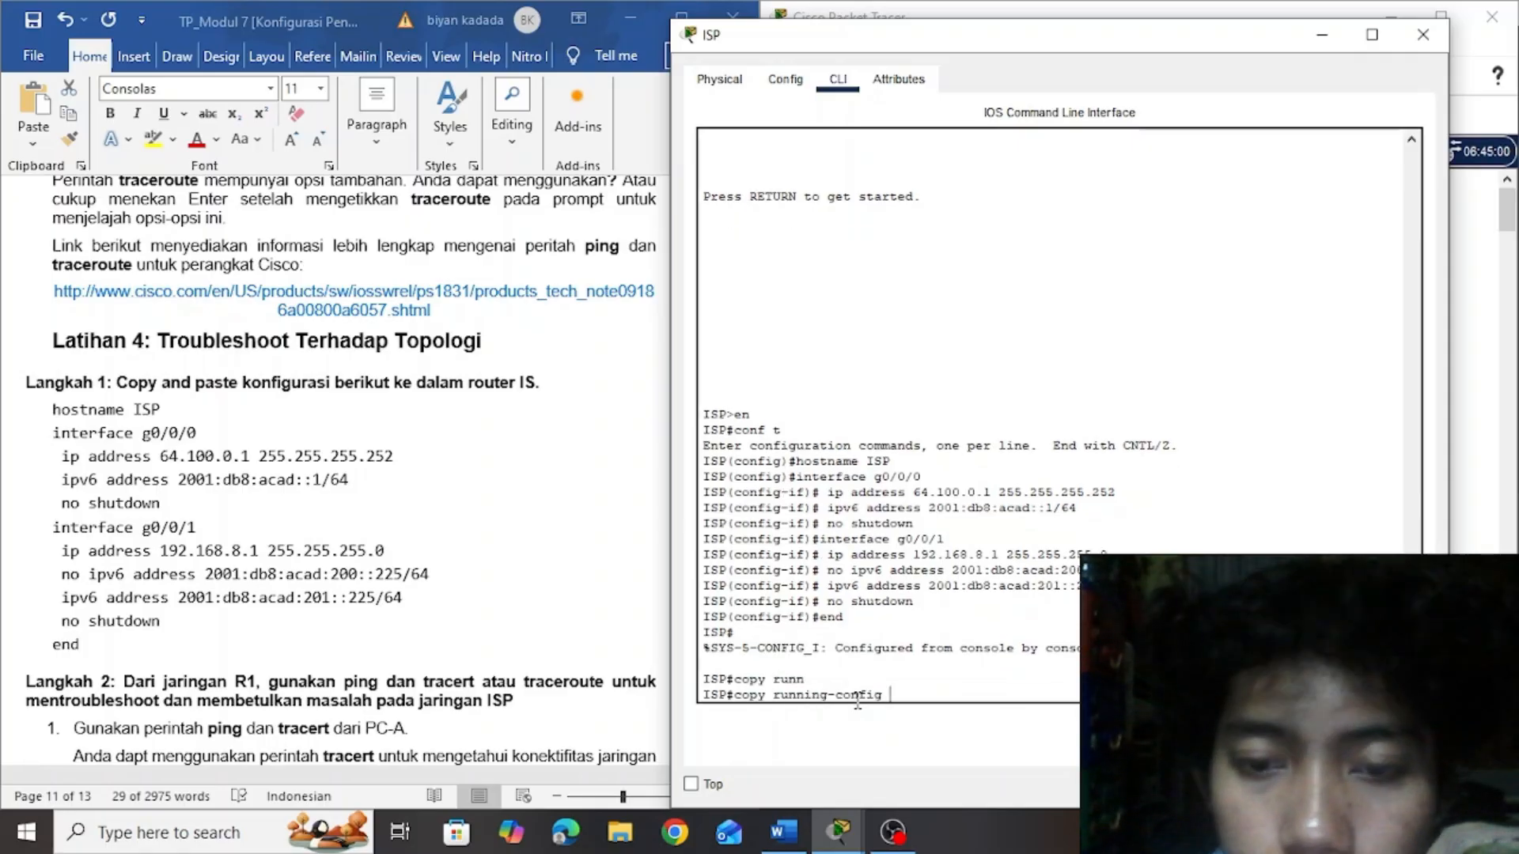
text(start)
key(Tab)
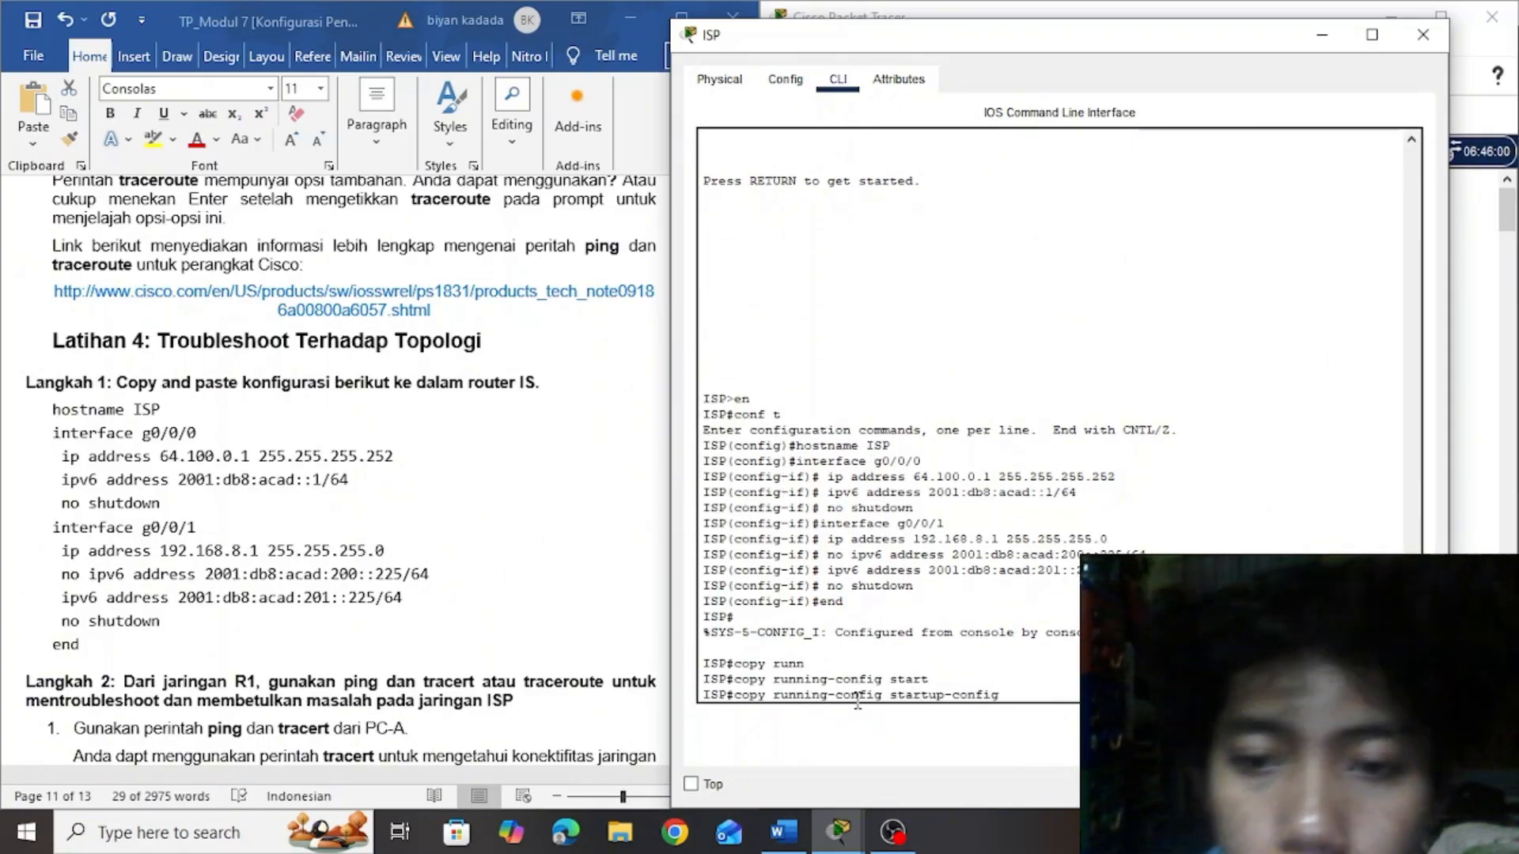
key(Return)
key(Return)
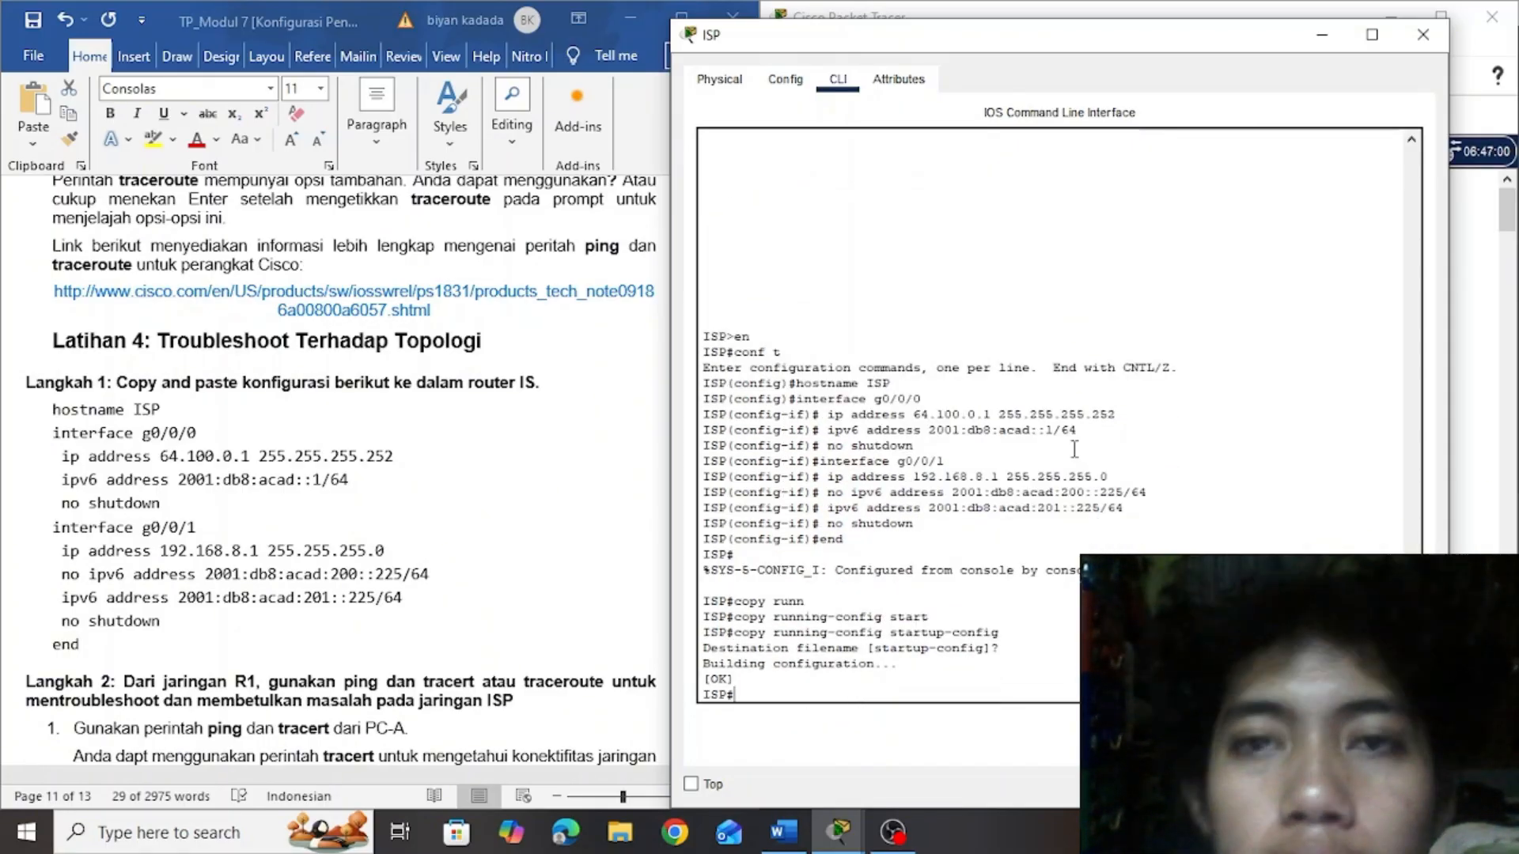
click(1318, 45)
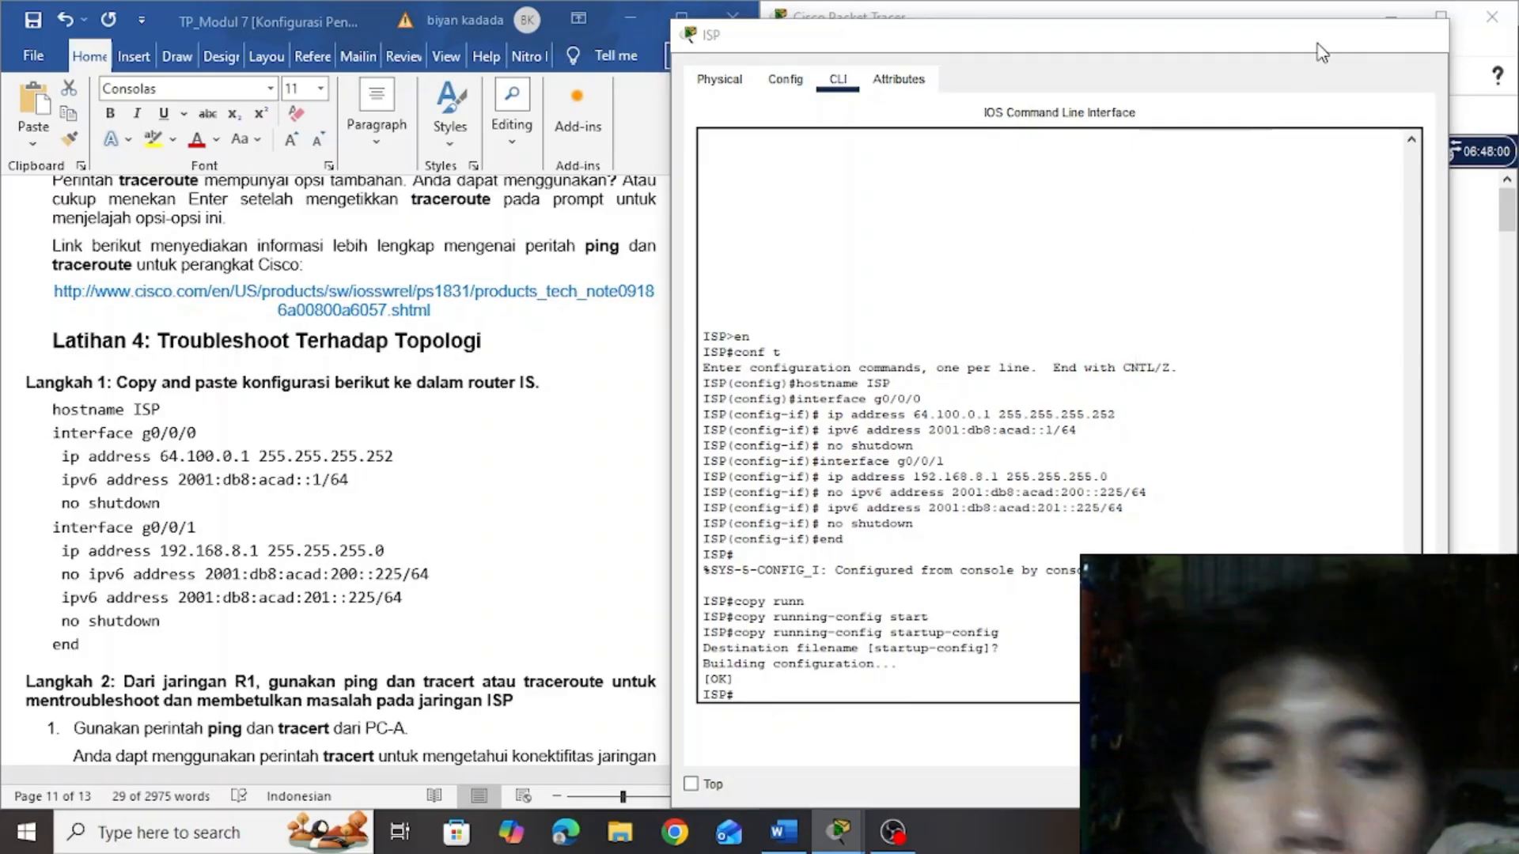
Go to Langkah 2 of Latihan 4 in the lab document and open PC-A's Command Prompt
click(622, 482)
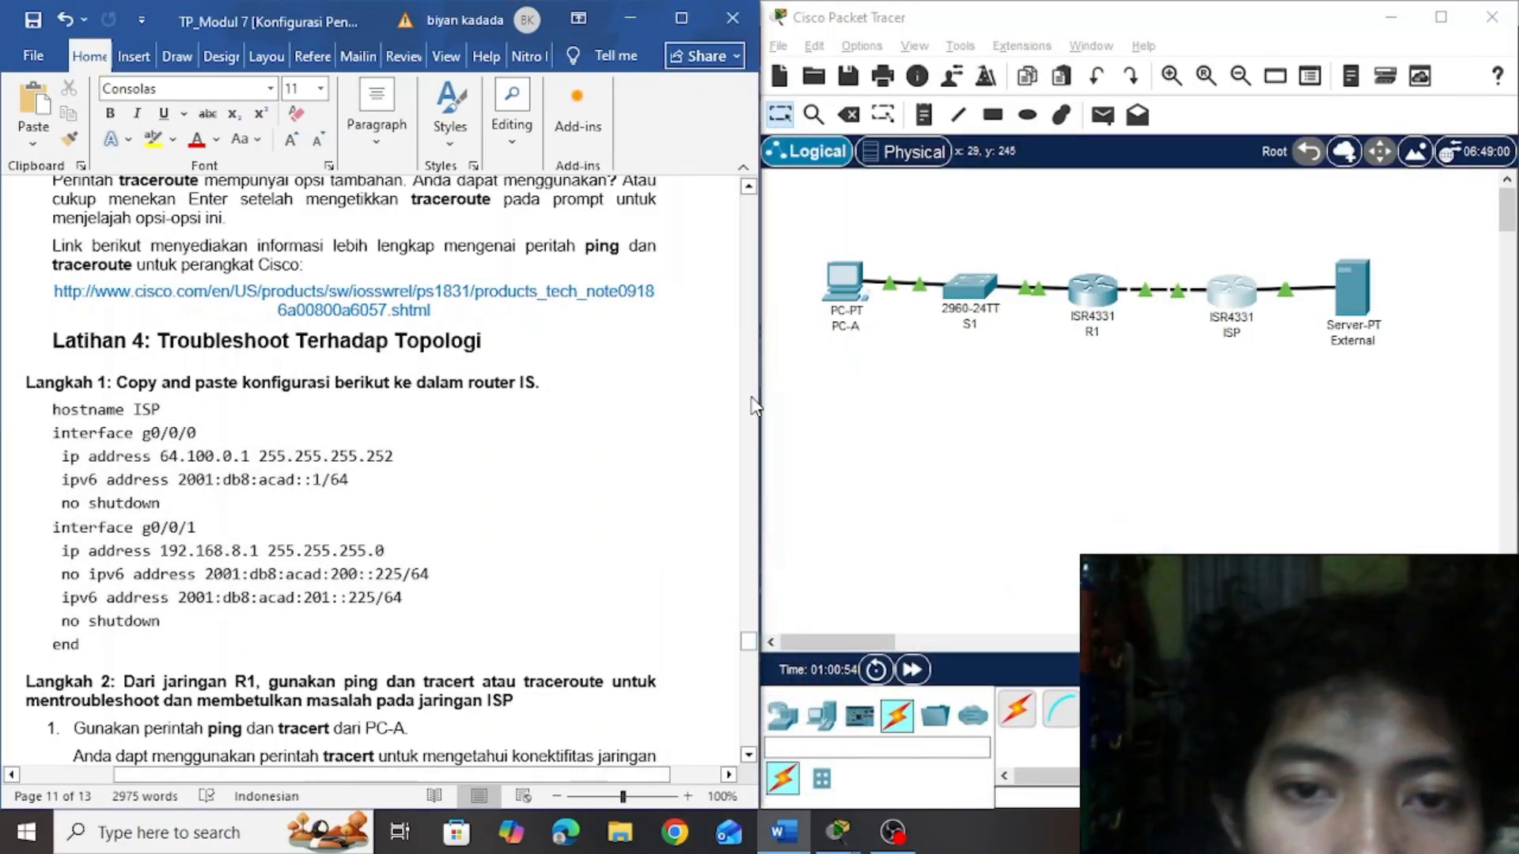
drag(748, 643, 751, 662)
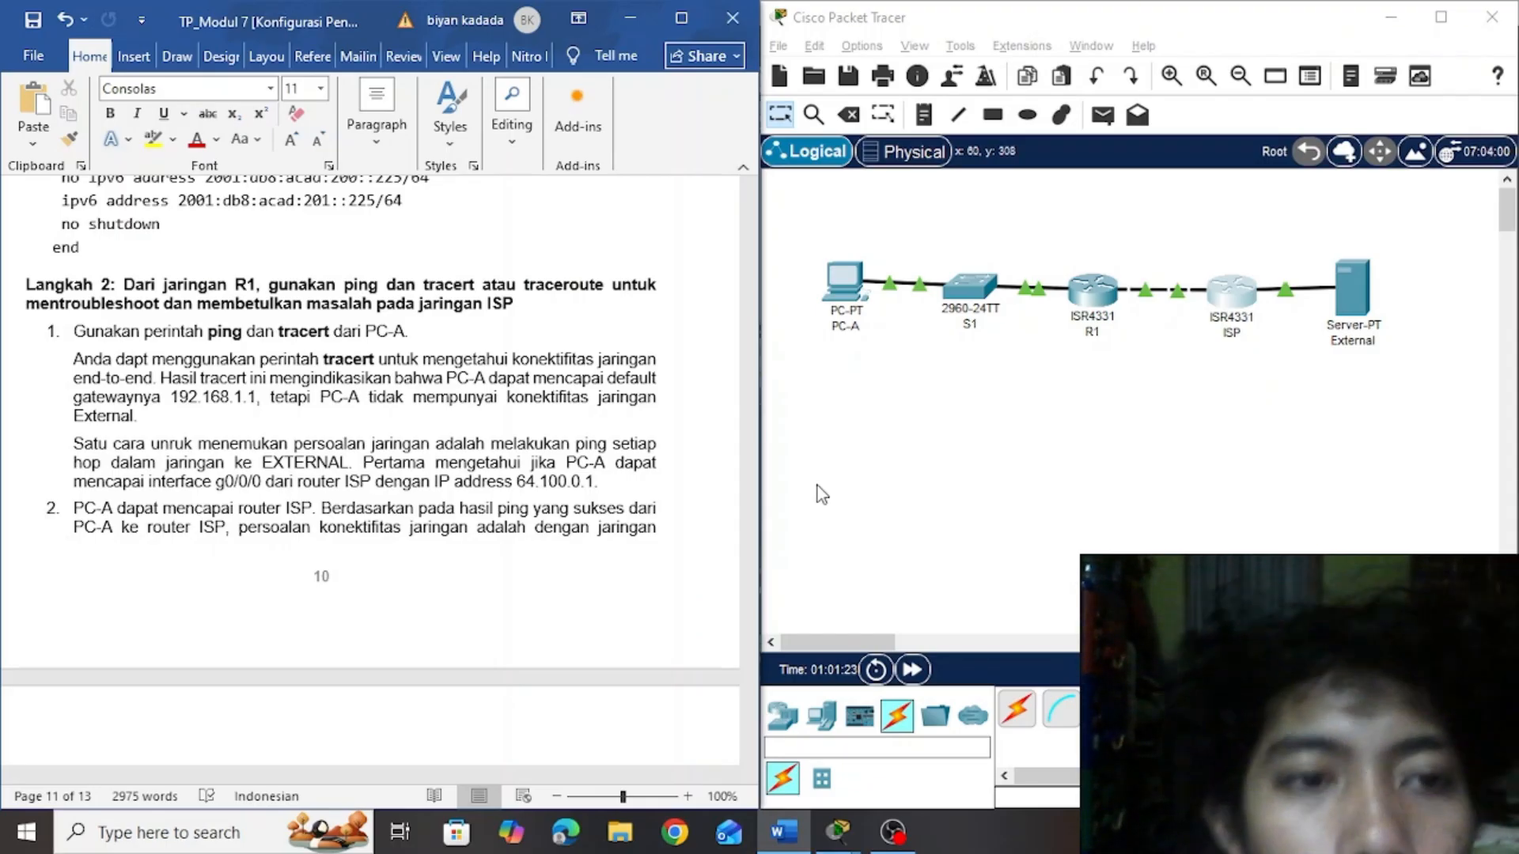
click(855, 296)
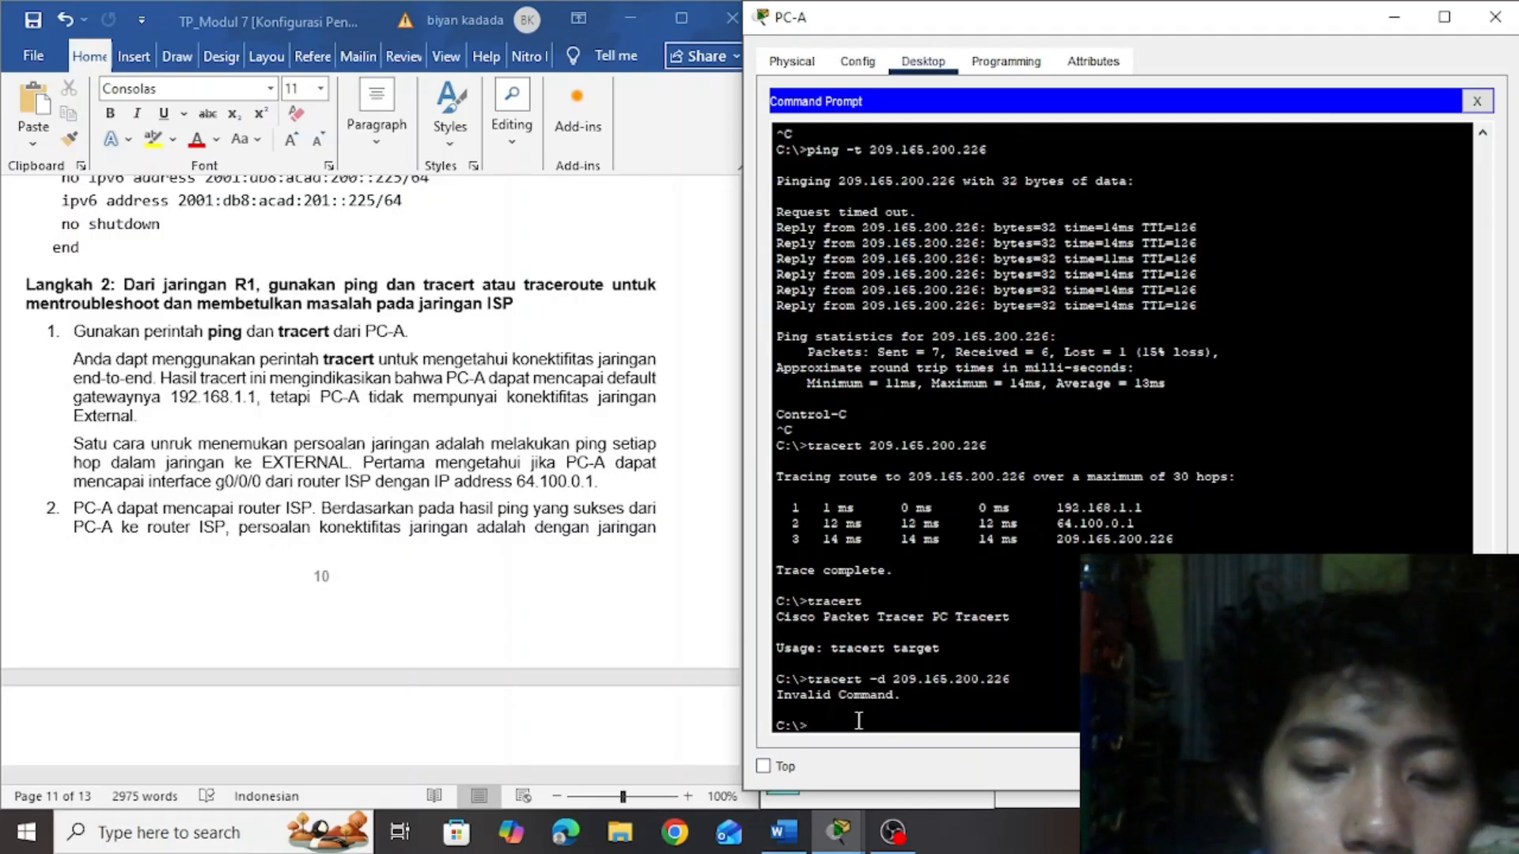
text(tra)
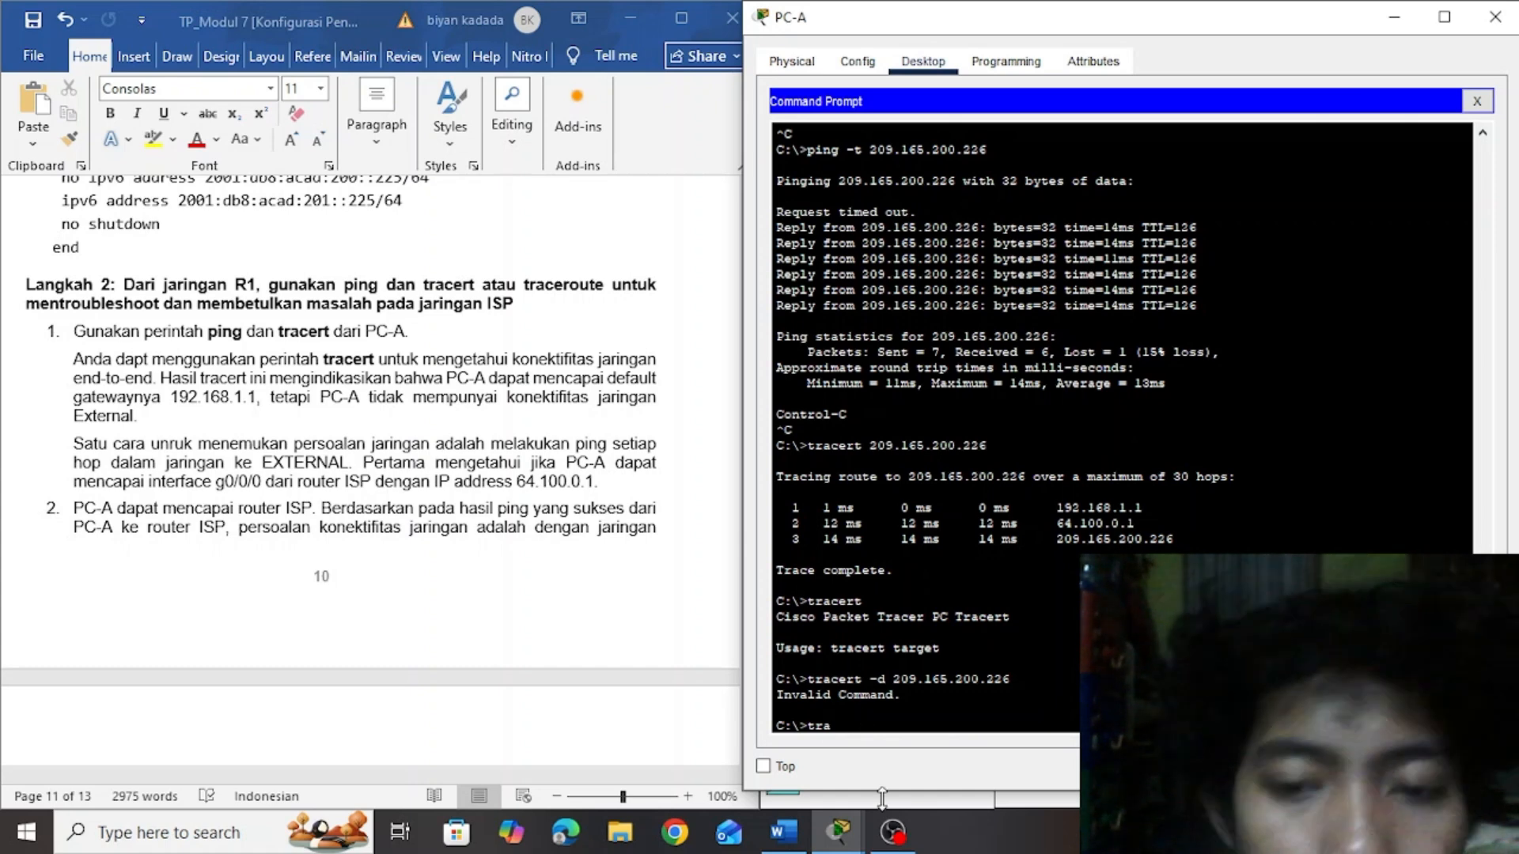
key(alt+Tab)
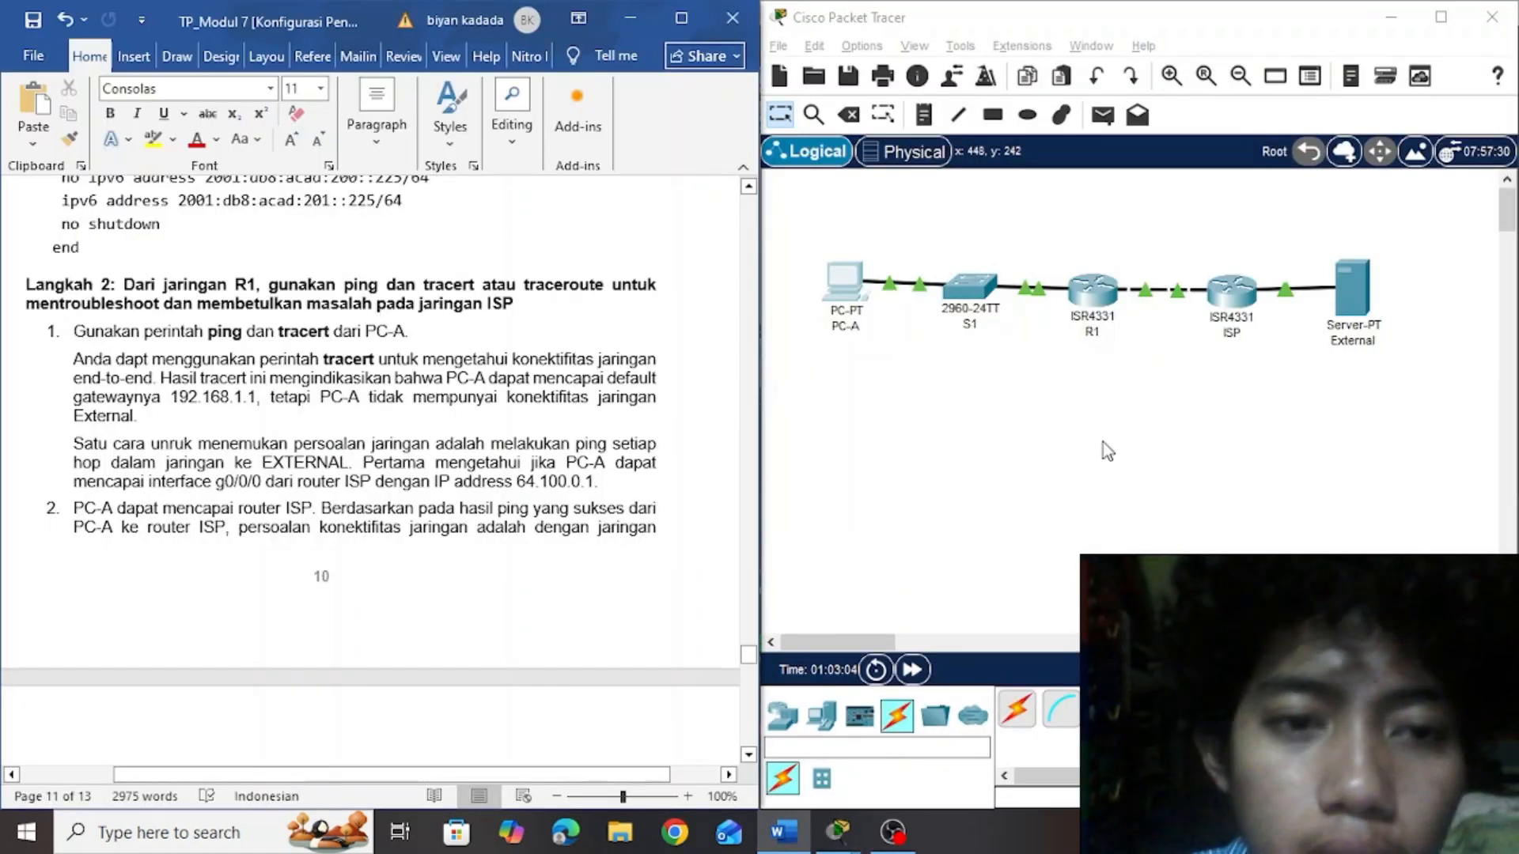
click(946, 393)
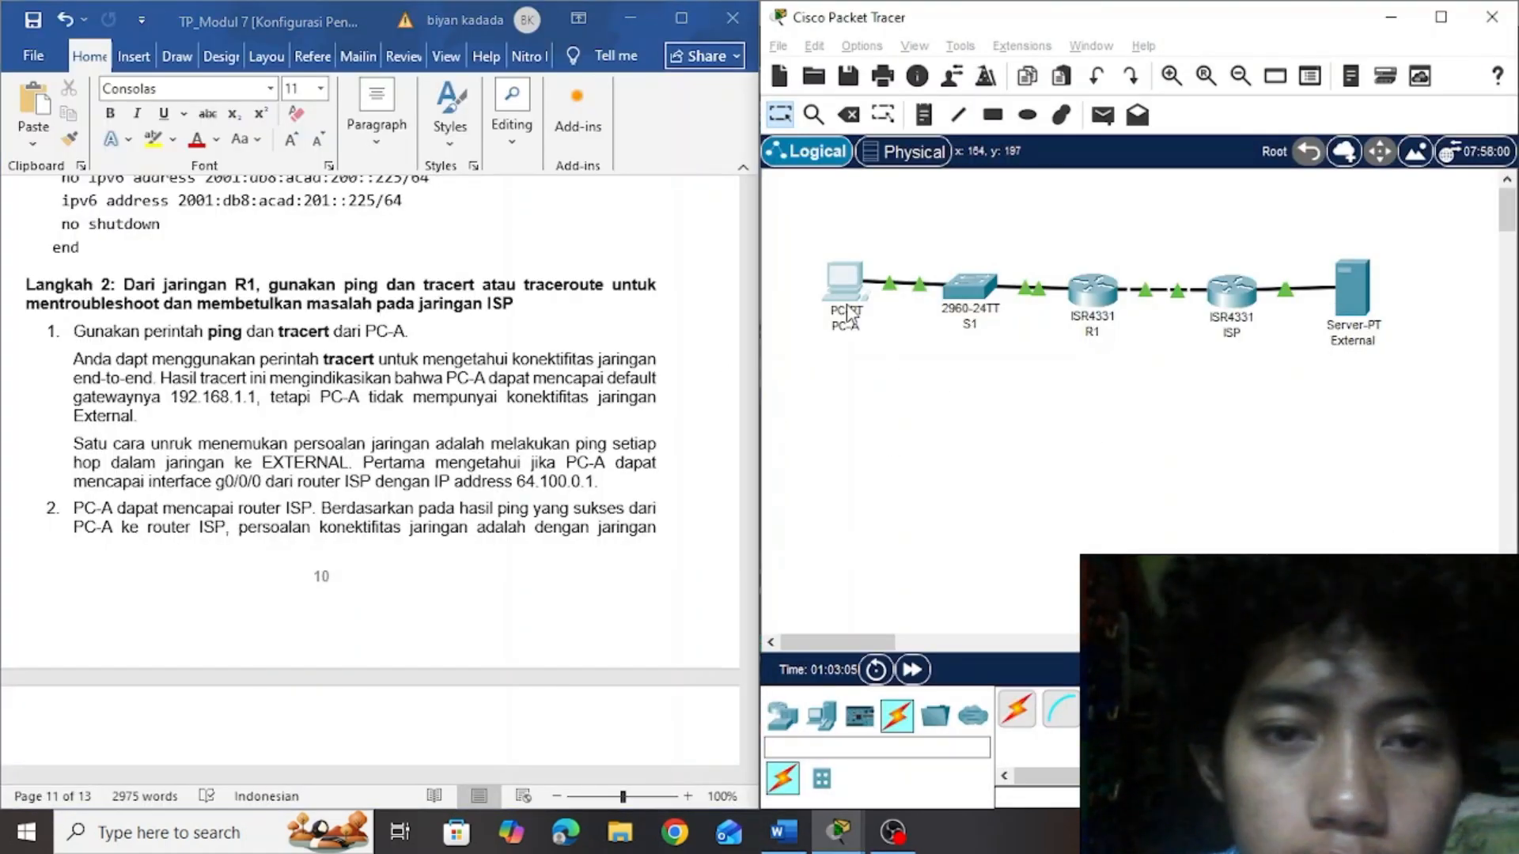
mouse_move(846, 286)
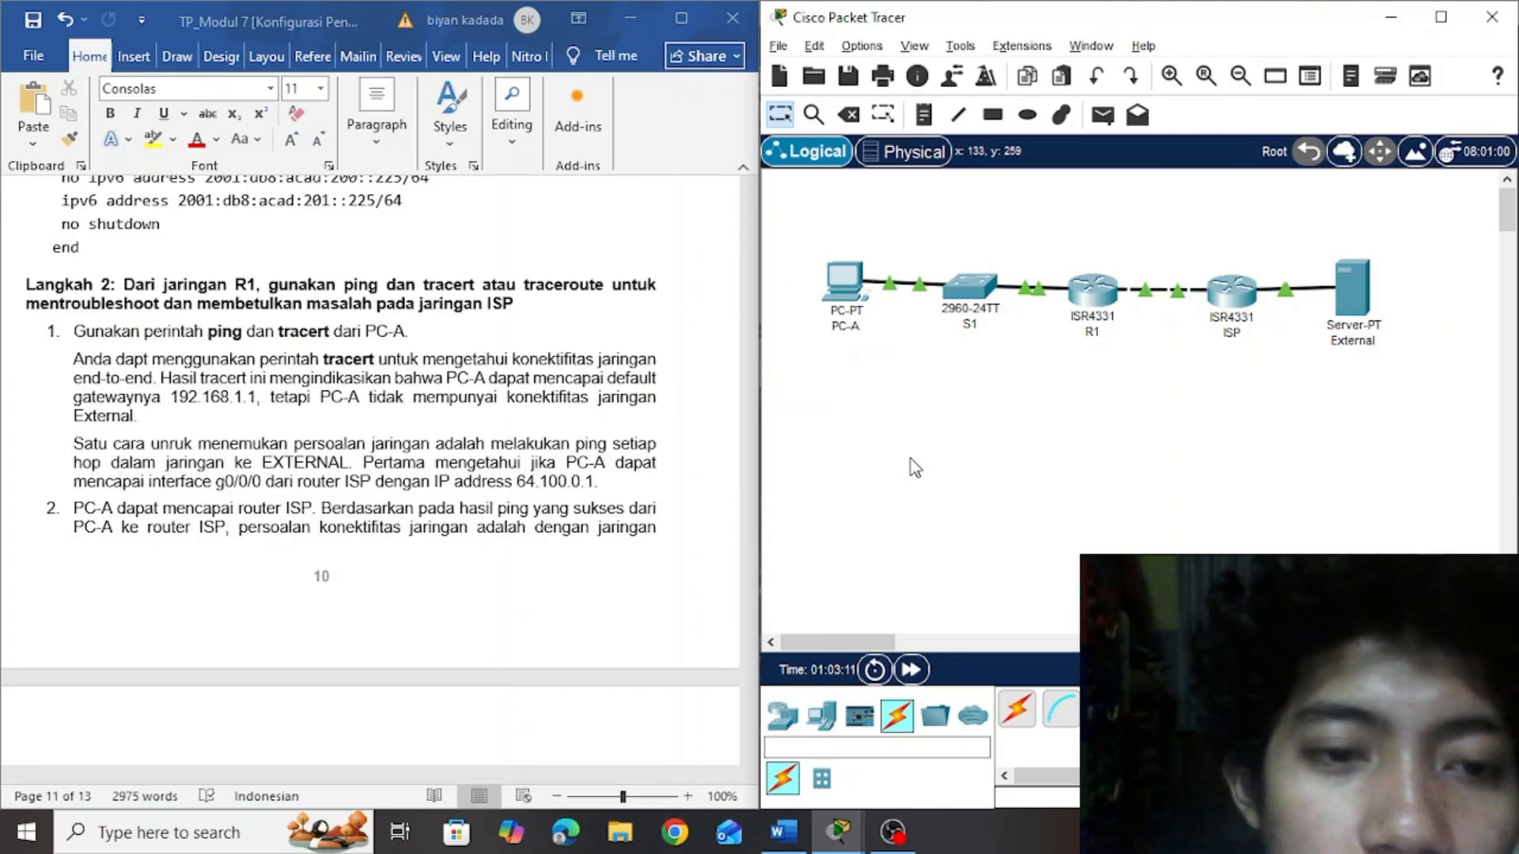
click(848, 299)
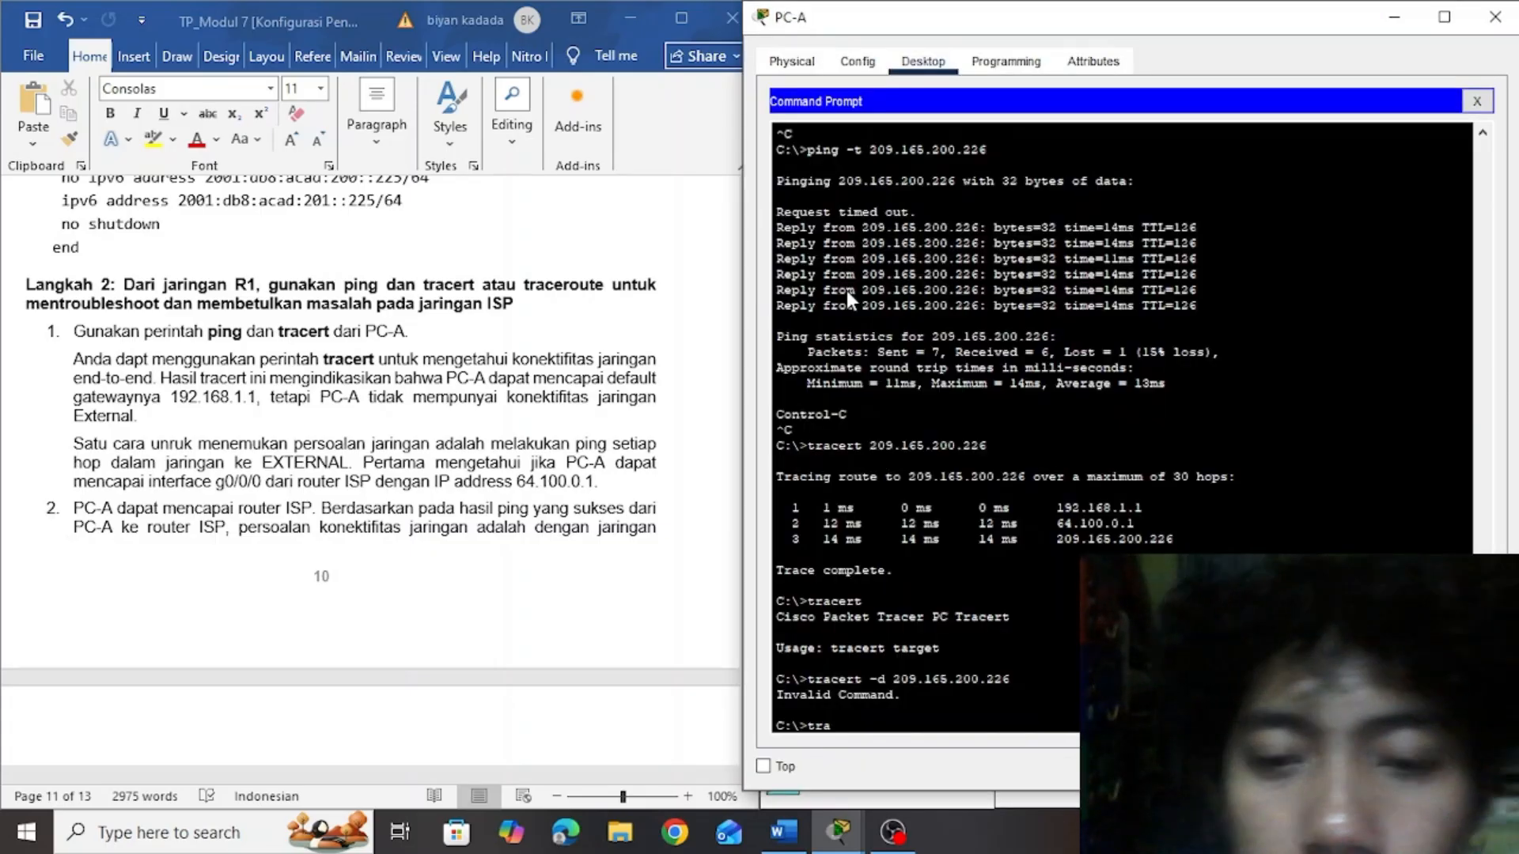
key(BackSpace)
key(BackSpace)
key(BackSpace)
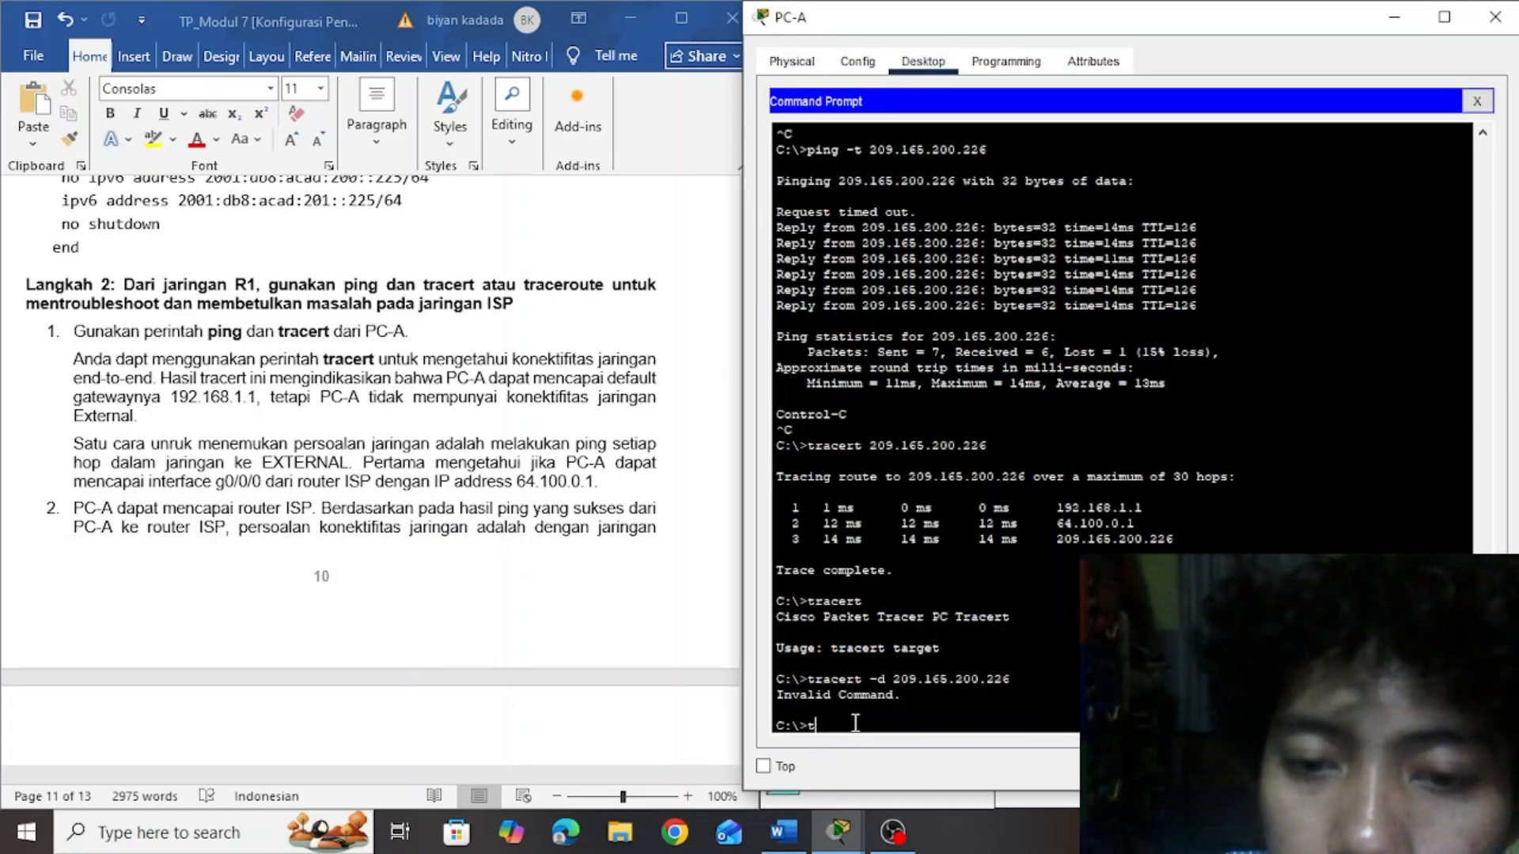
Begin a ping command in PC-A's Command Prompt and move its window over the lab document so the network topology is uncovered
text(ping)
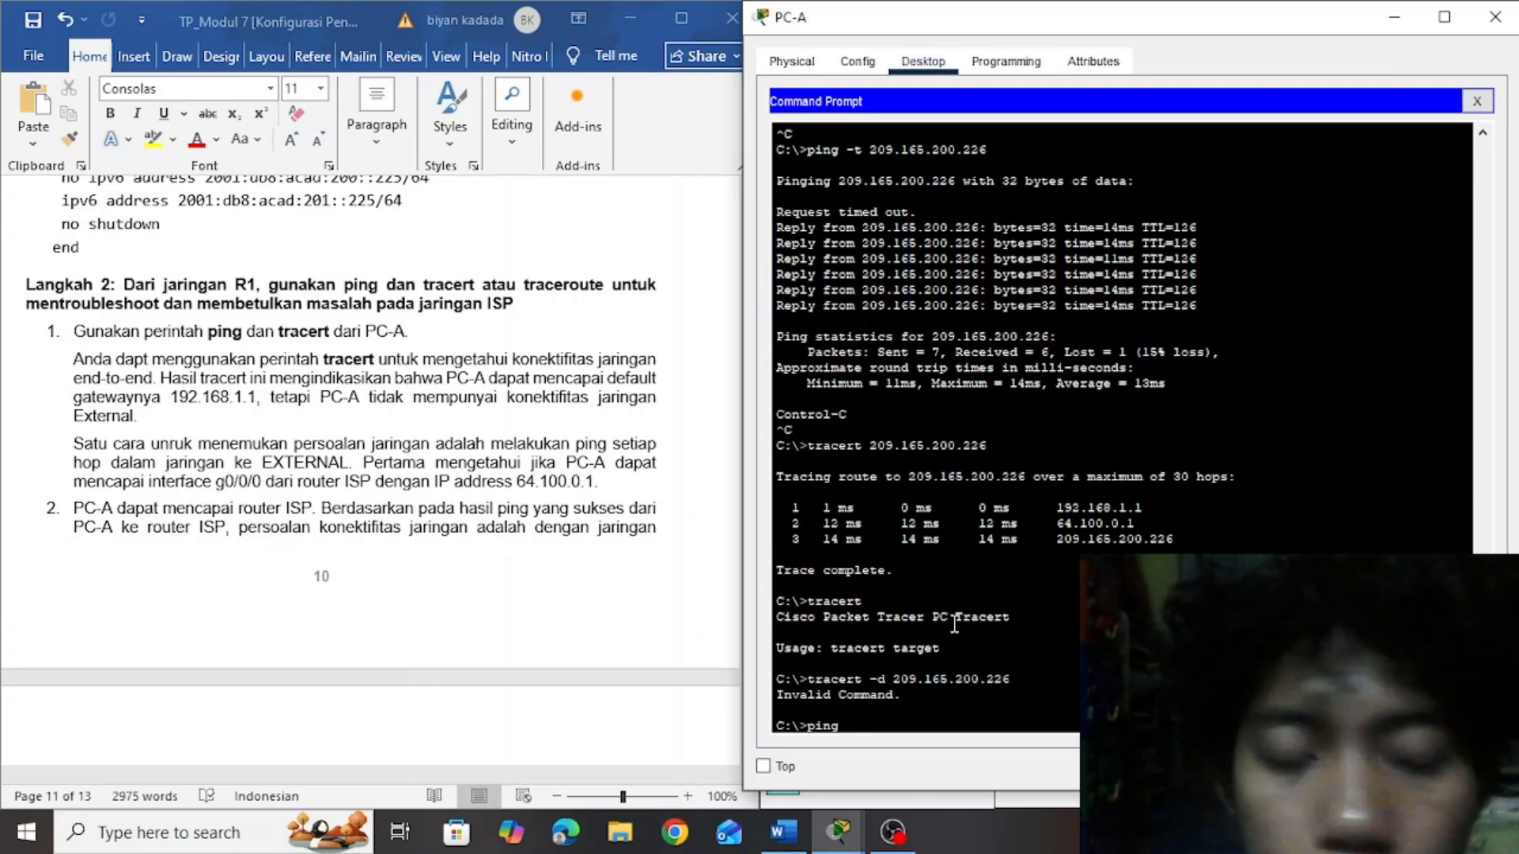
key(super)
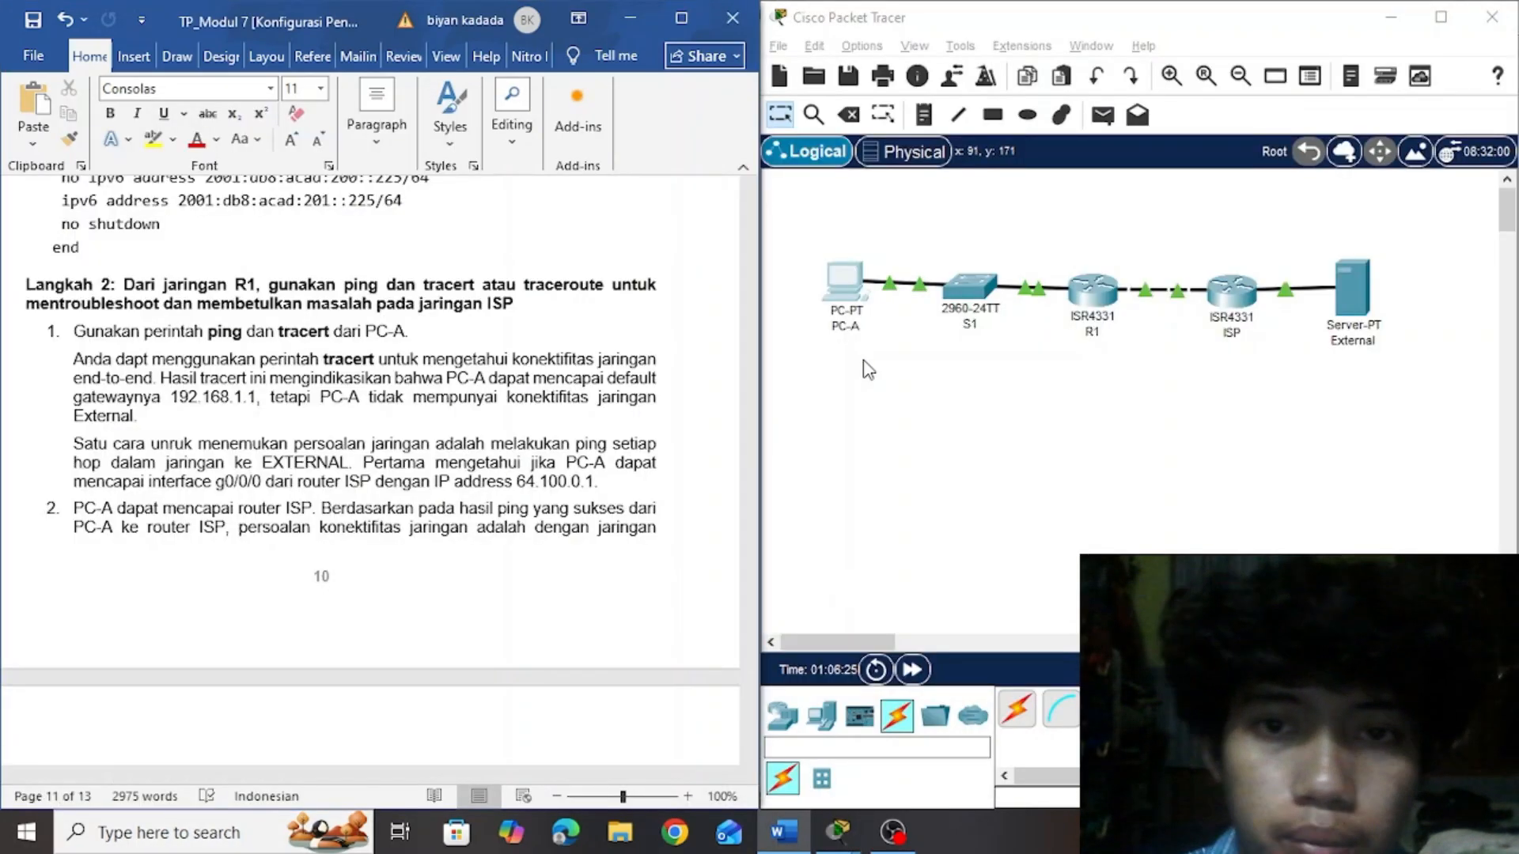
click(870, 380)
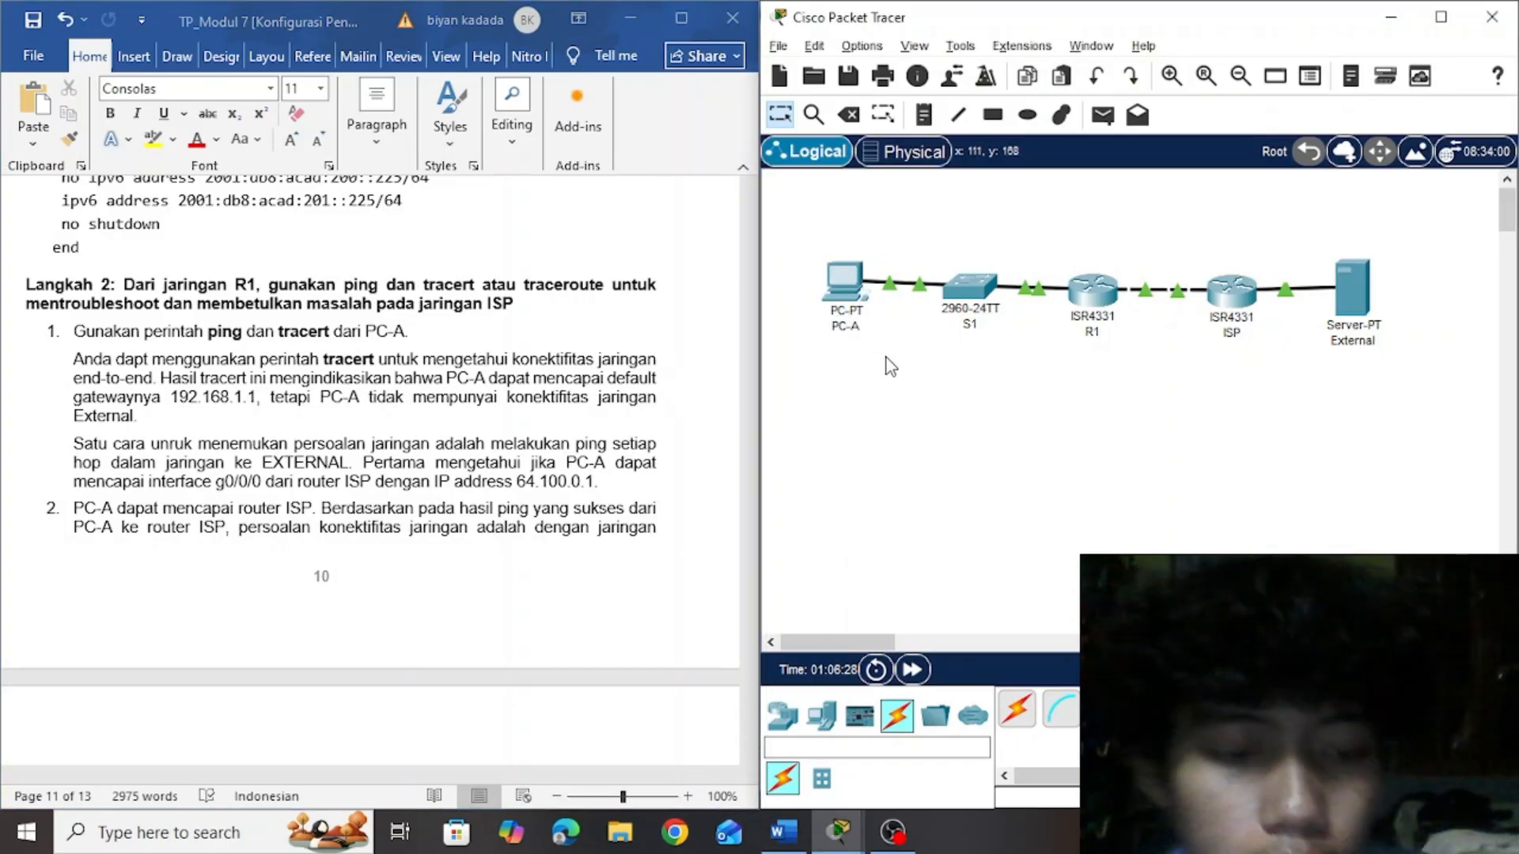
key(alt+Tab)
key(alt+Tab)
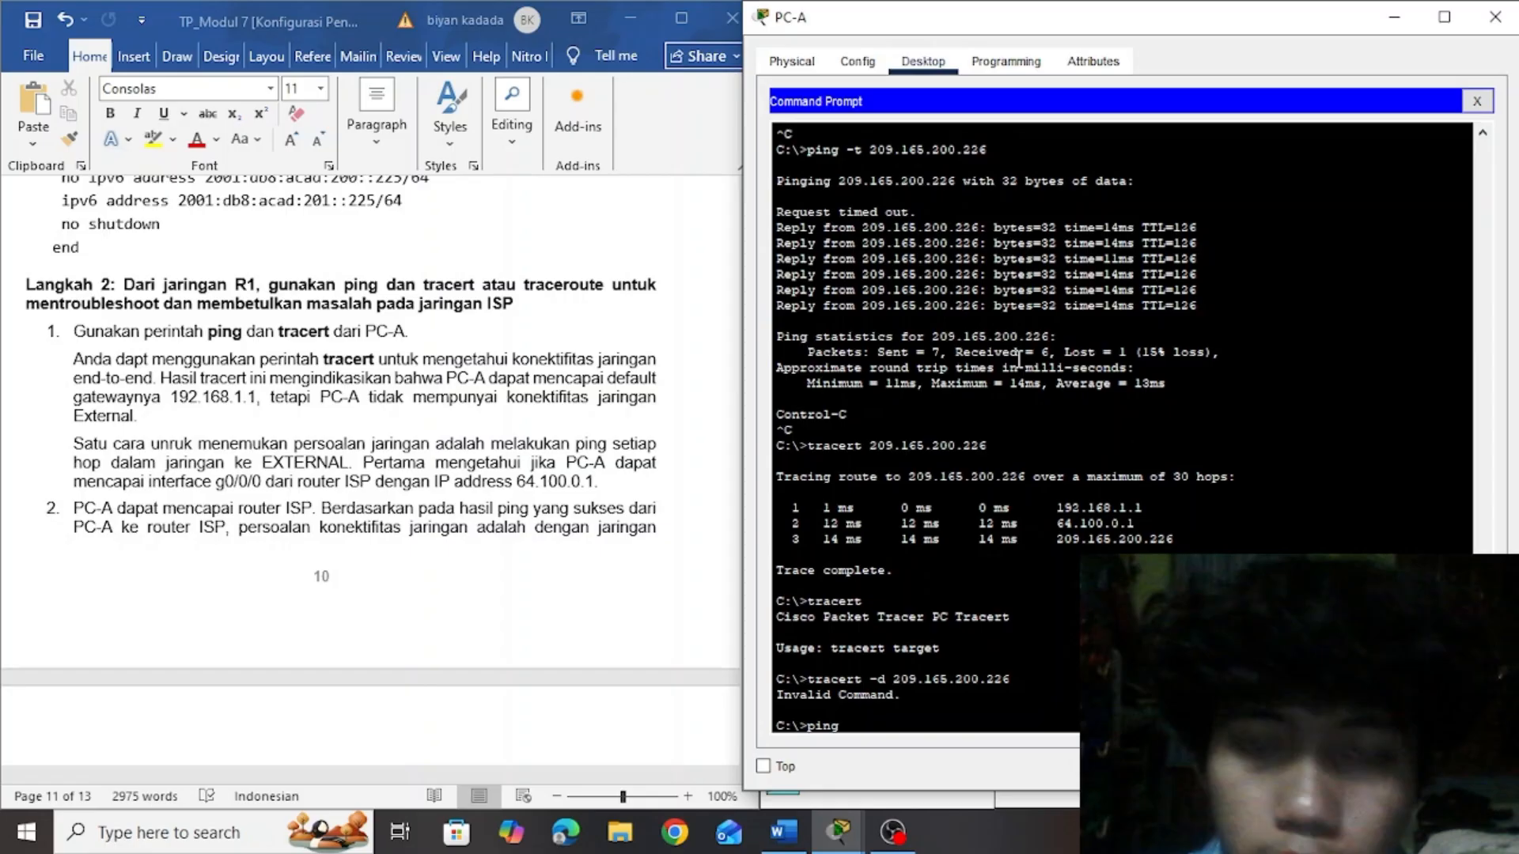
drag(1042, 24, 288, 68)
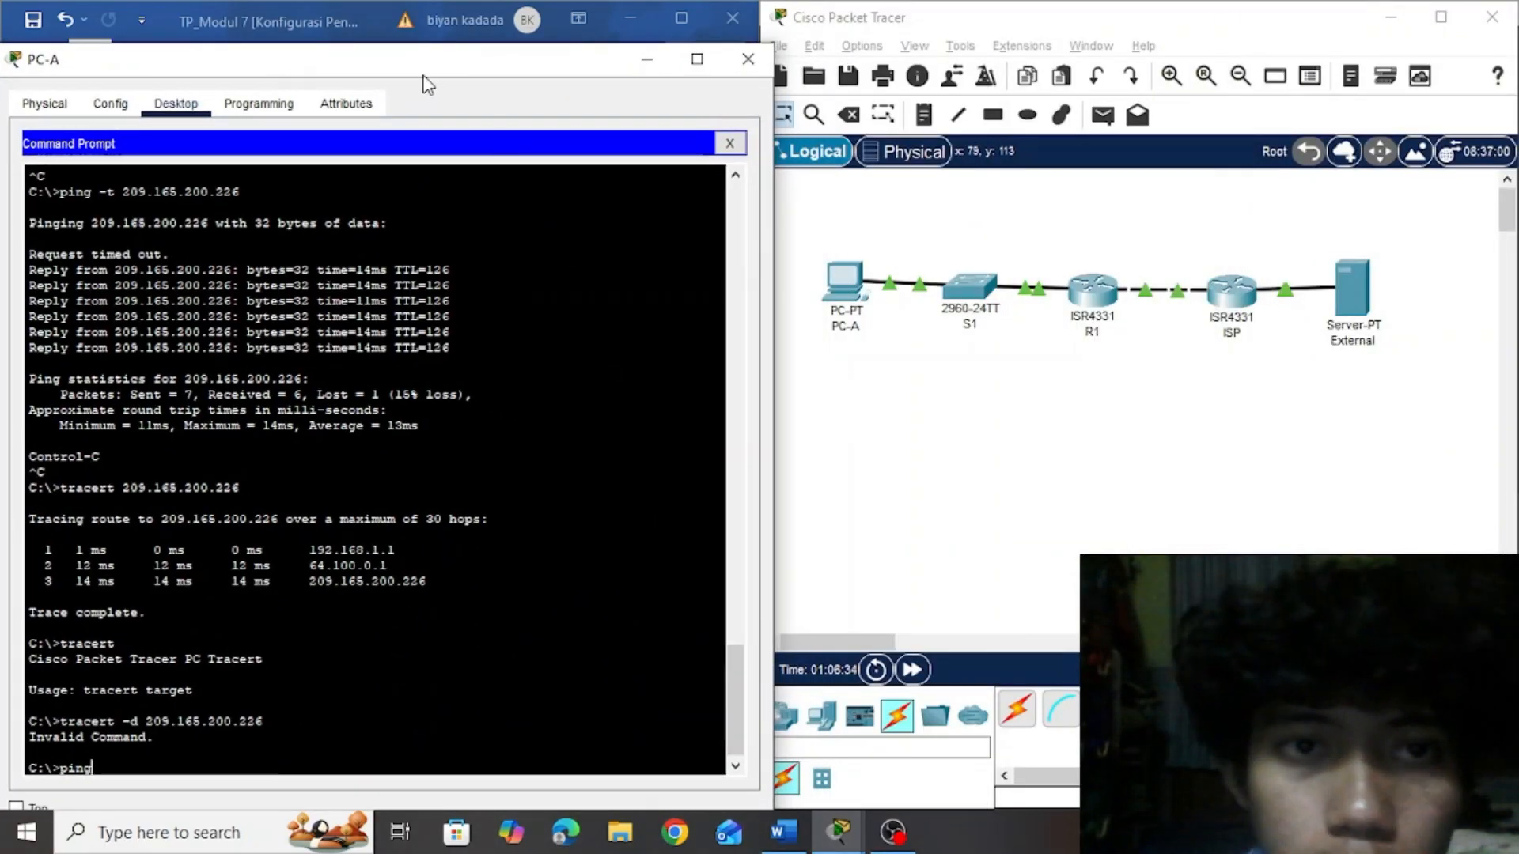
drag(421, 64, 1151, 153)
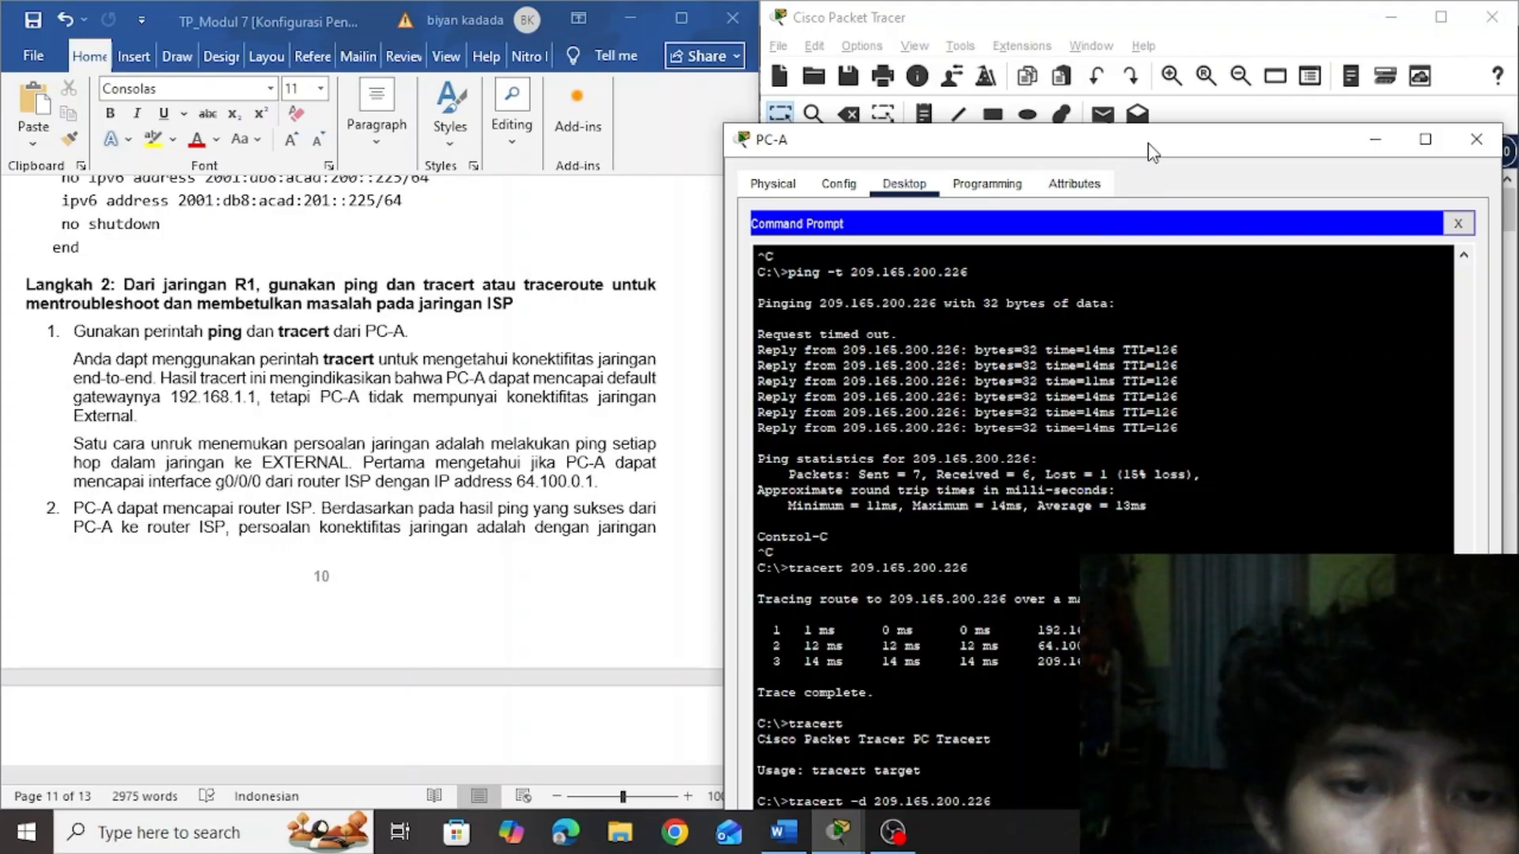
drag(1151, 152, 519, 78)
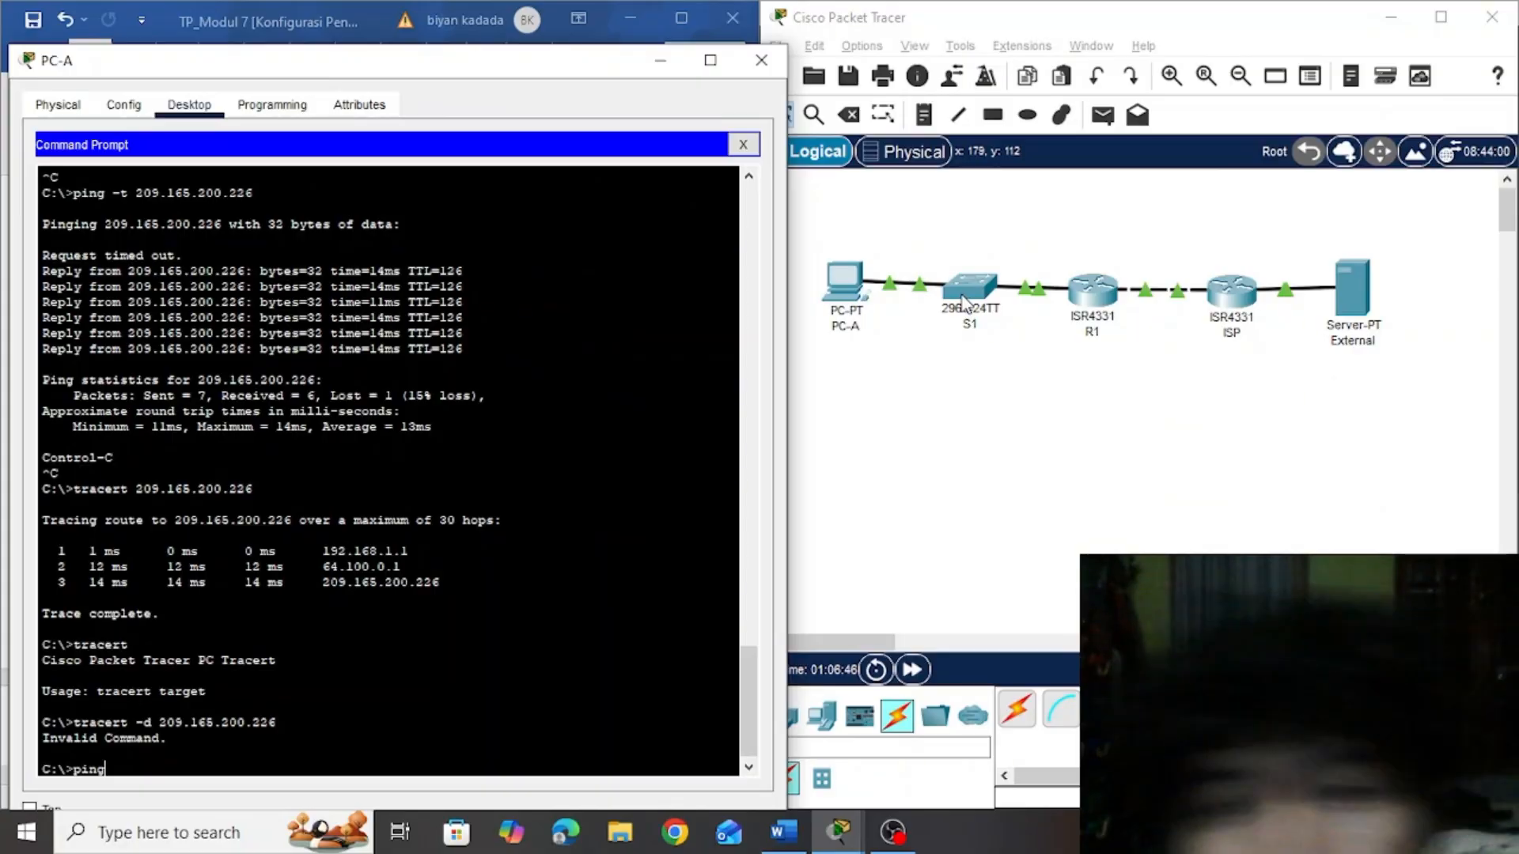
Check switch S1's address in the topology and ping 192.168.1.2 from PC-A
click(962, 383)
mouse_move(968, 287)
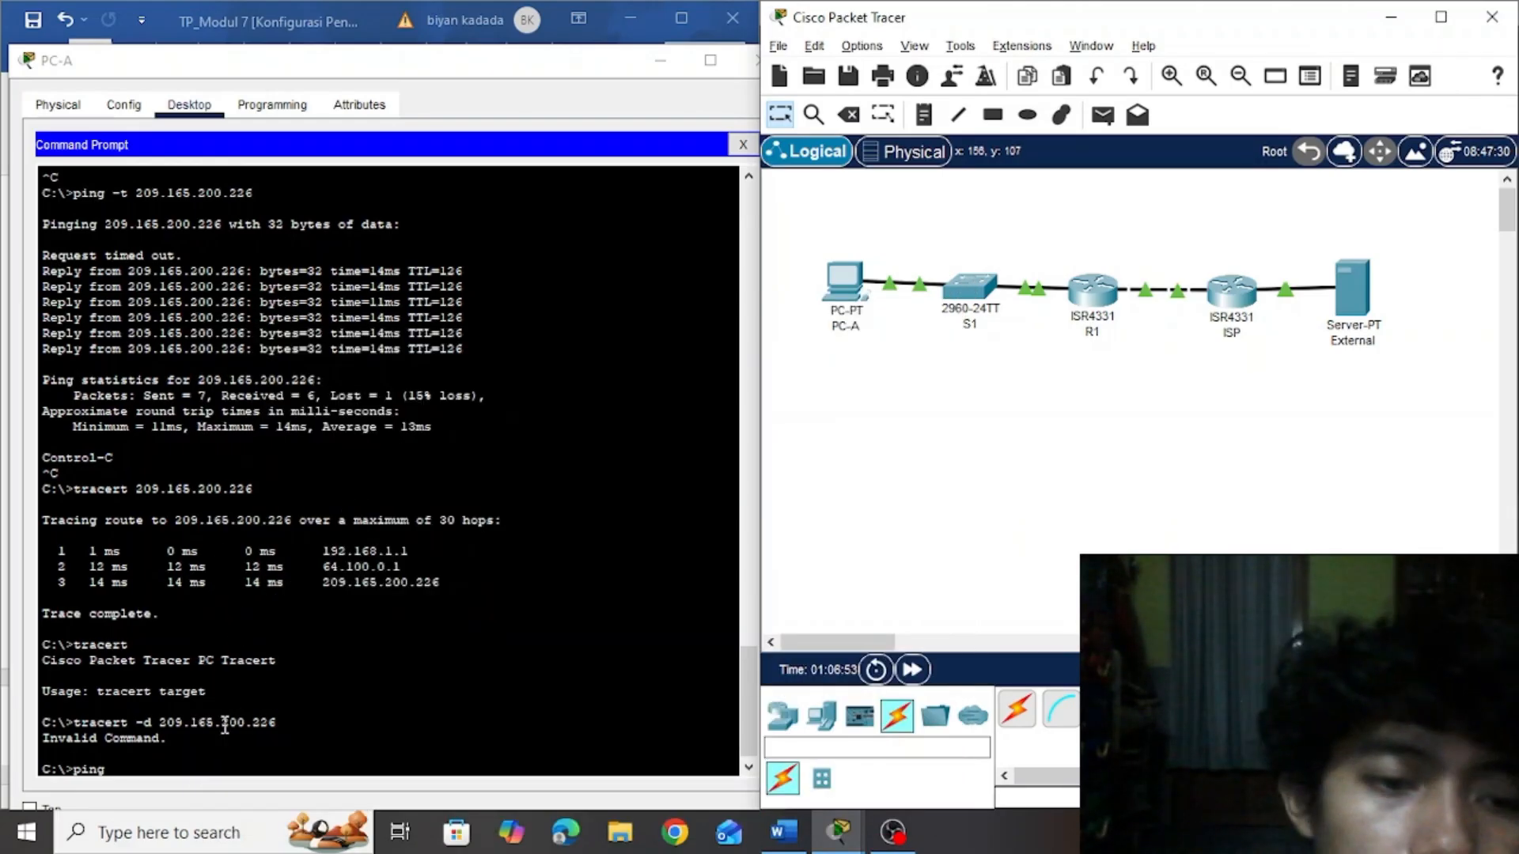
click(180, 771)
text(192)
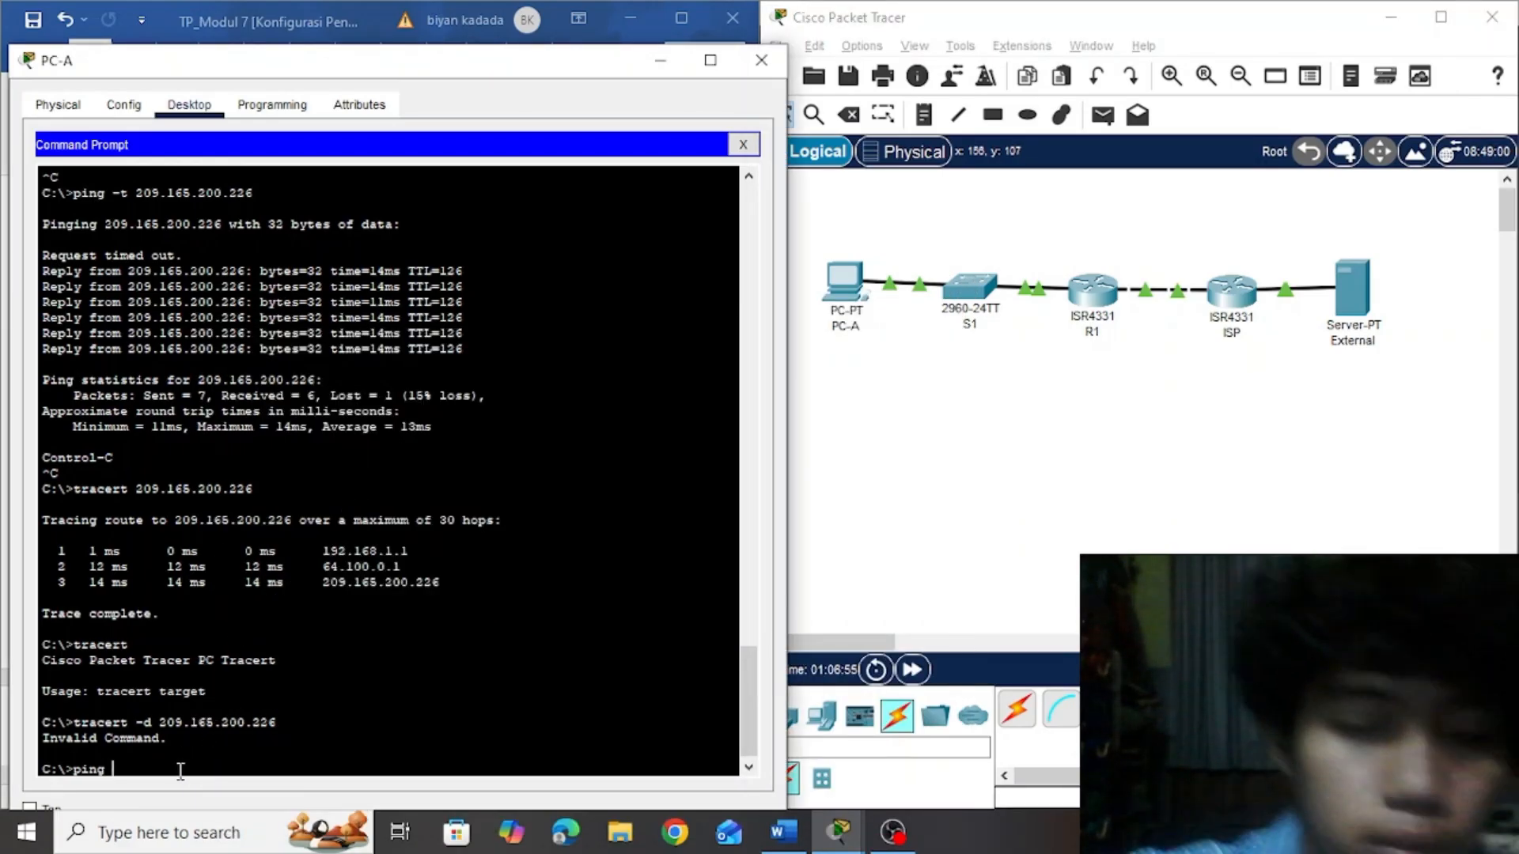
text(.168.1.)
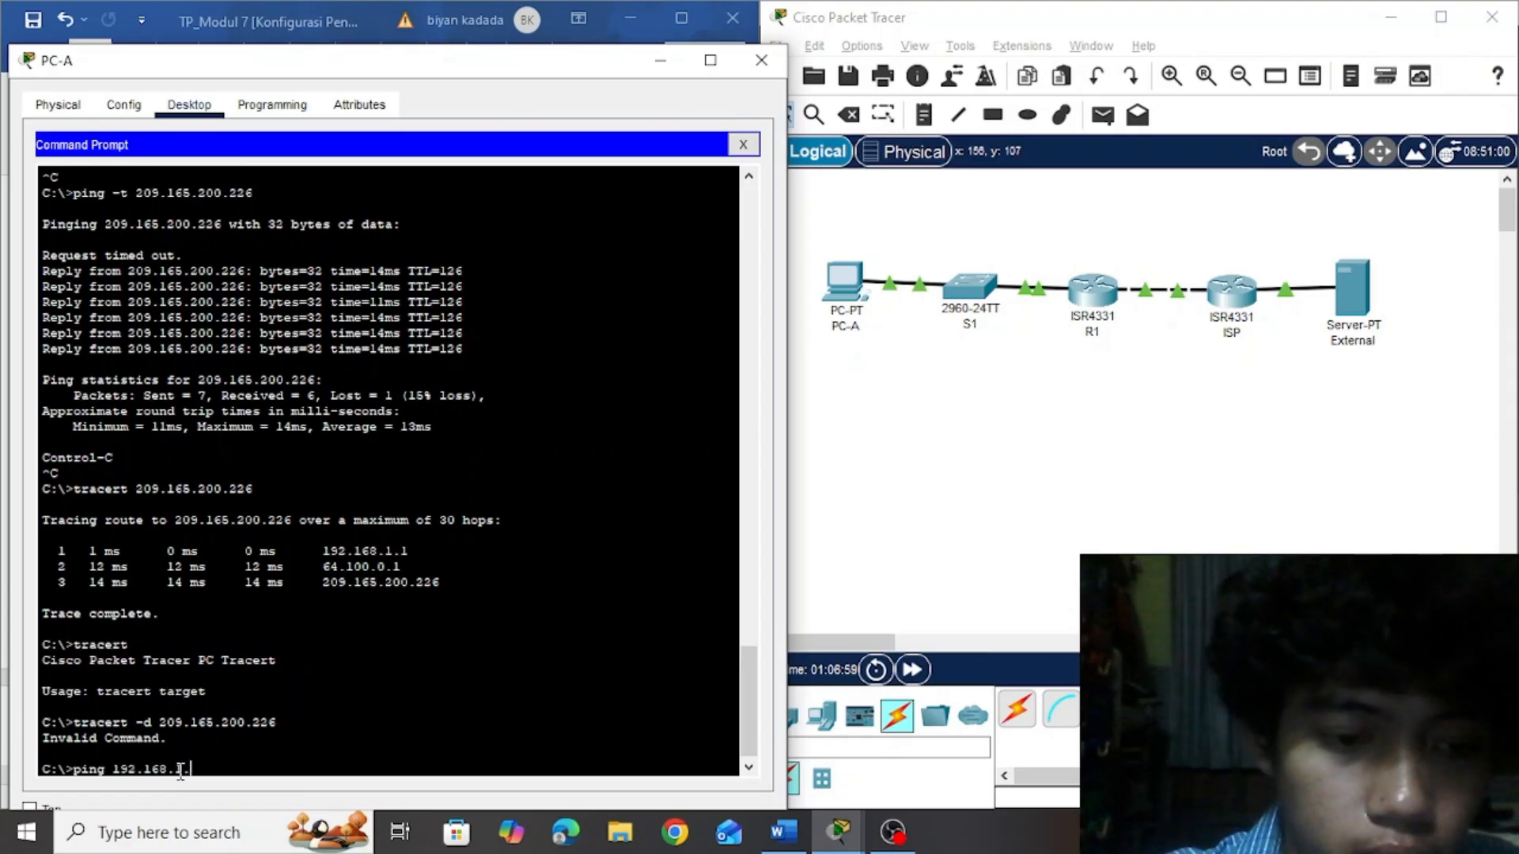
text(2)
key(Return)
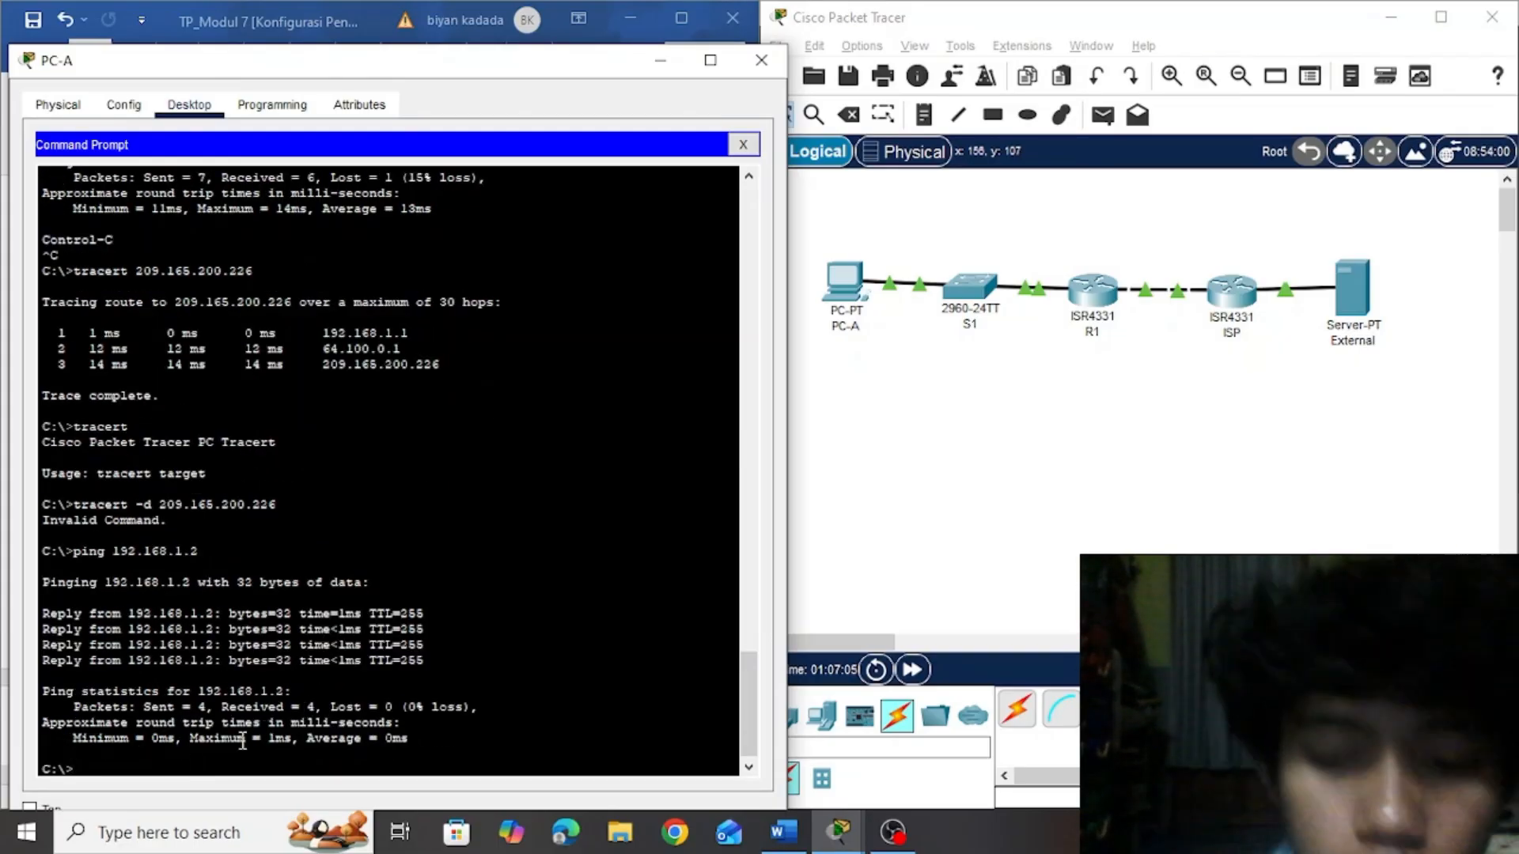
Check router R1's interface addresses in the topology and ping 64.100.0.2 from PC-A
click(987, 453)
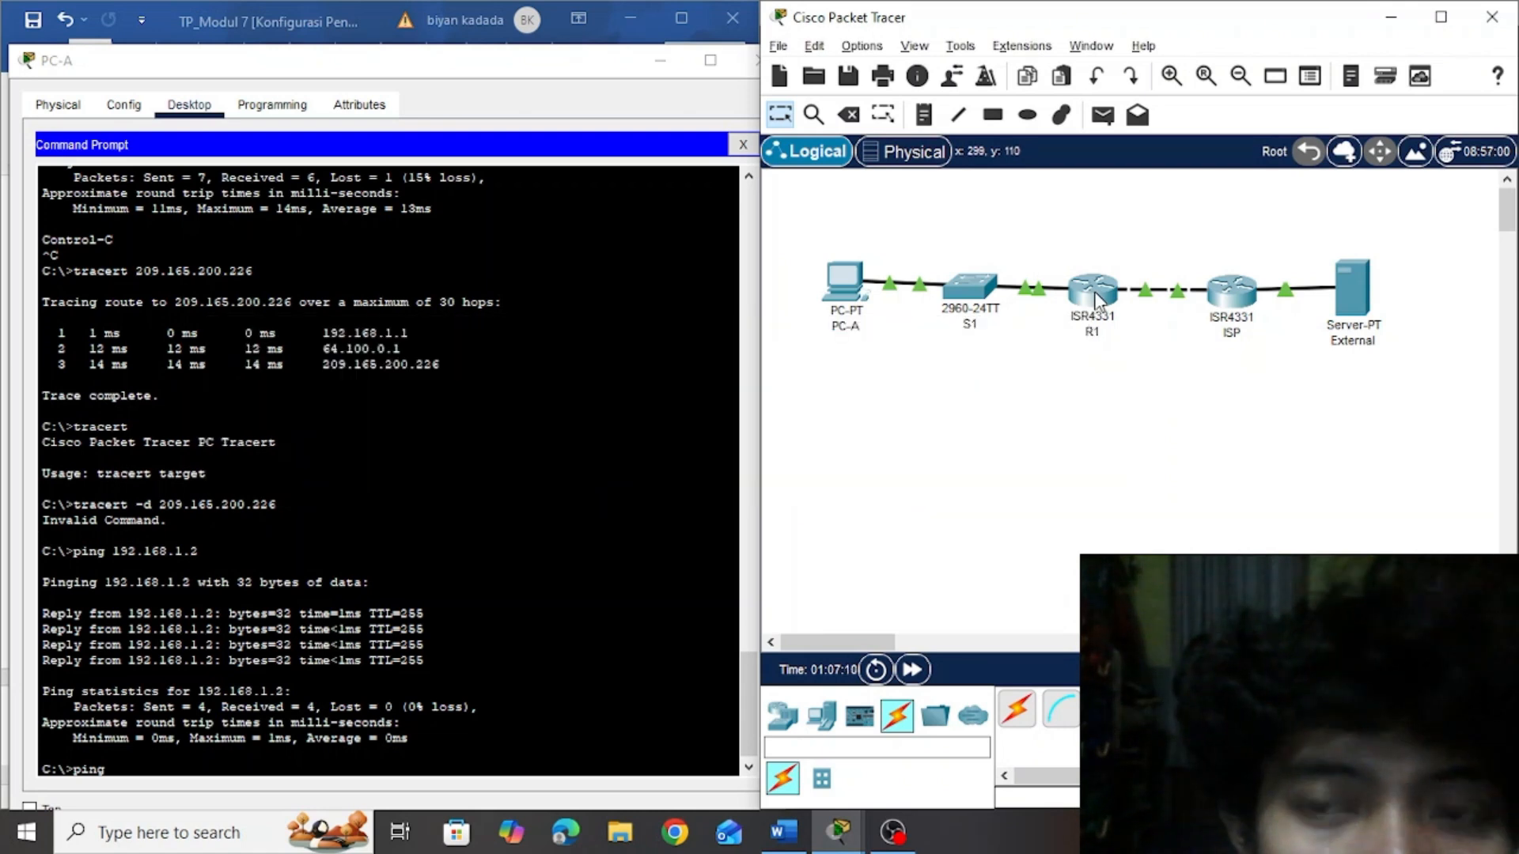
mouse_move(1090, 300)
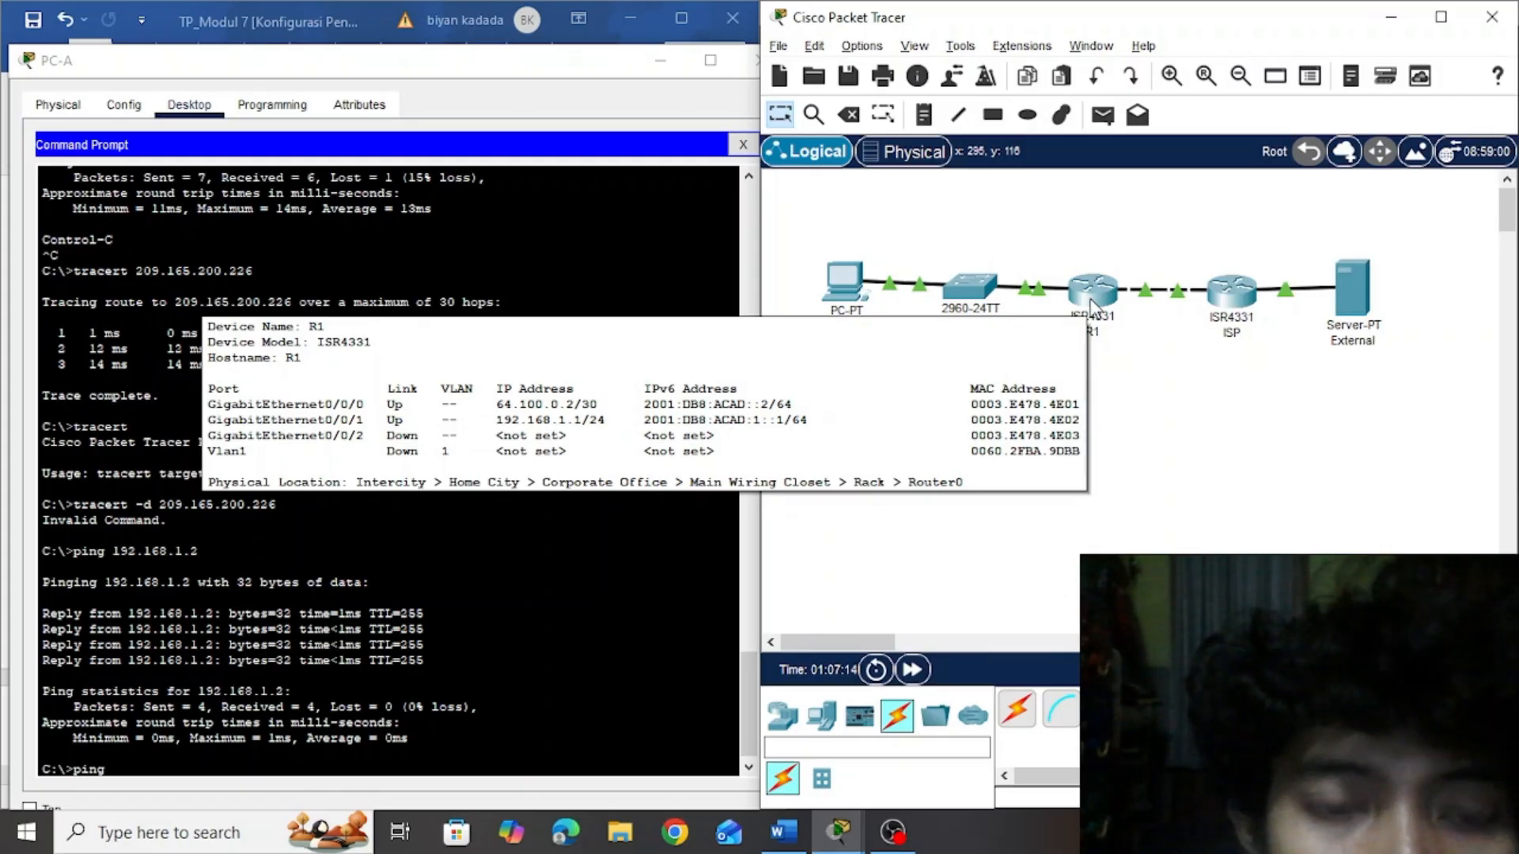
click(140, 770)
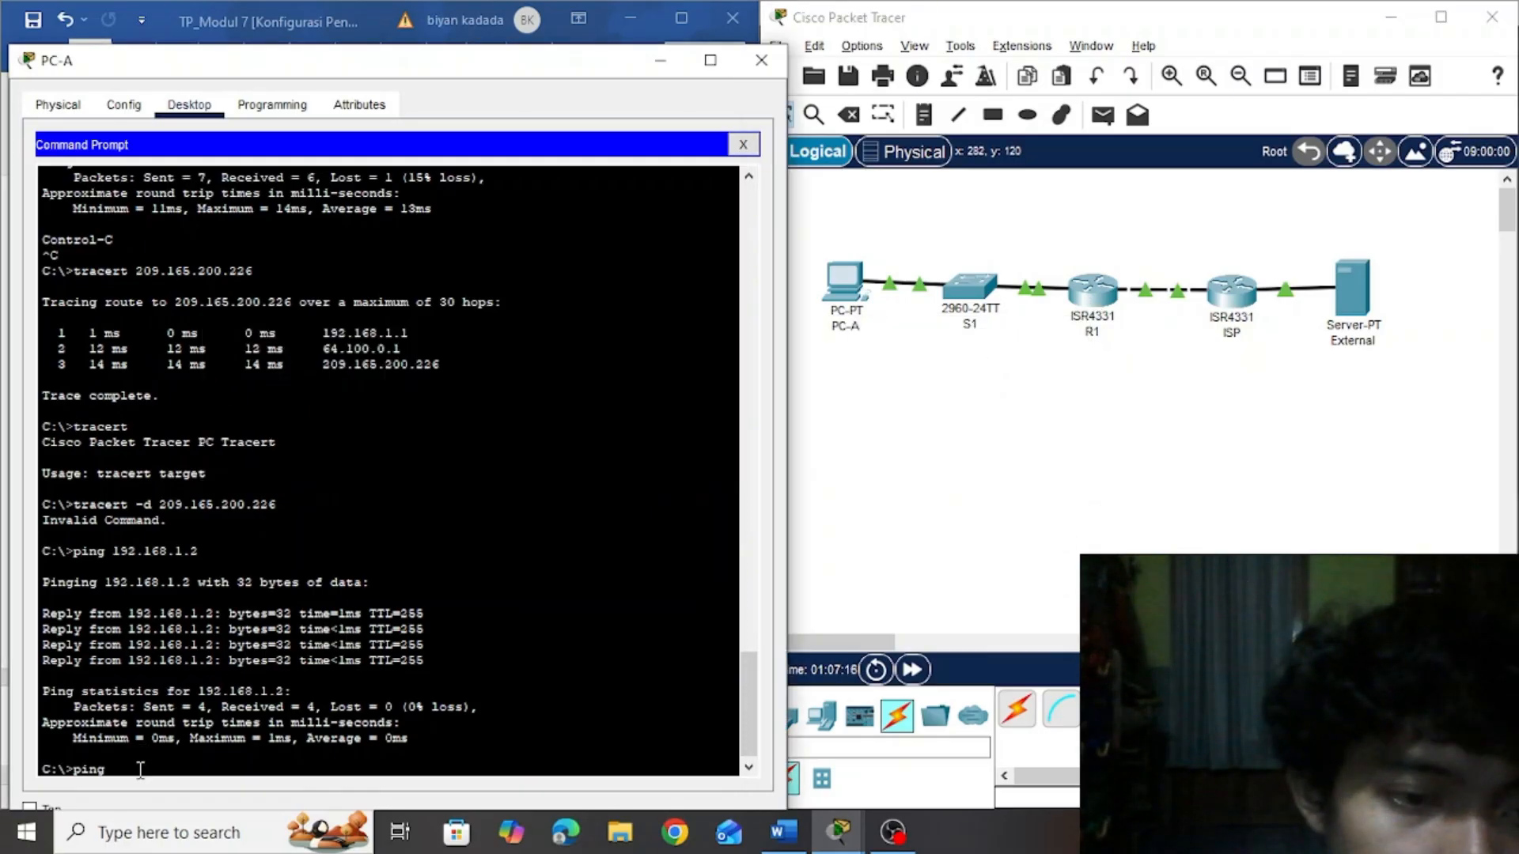
text(ping )
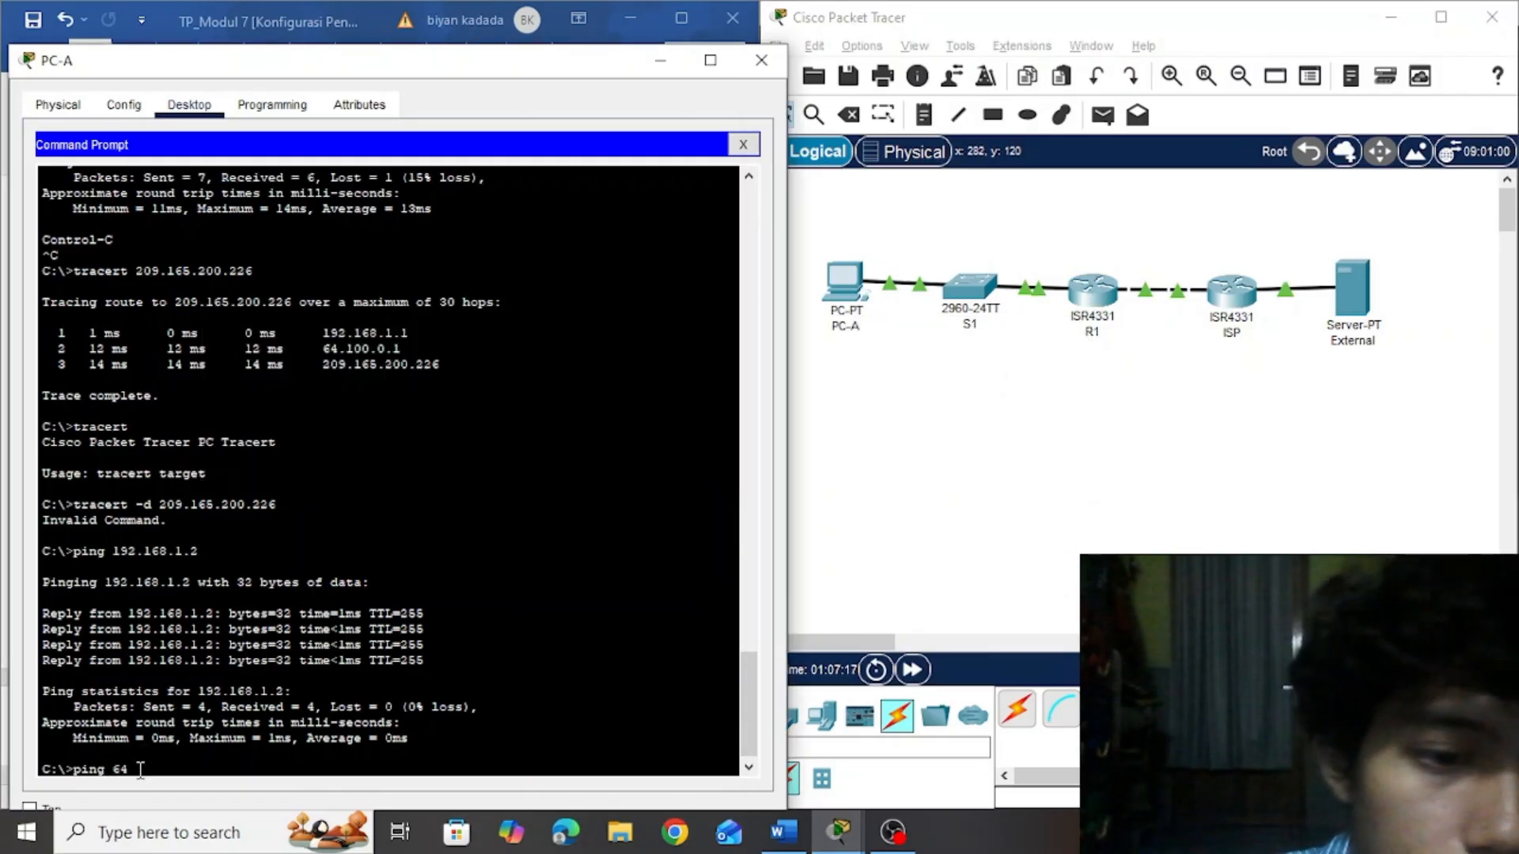
text(64.100.0.)
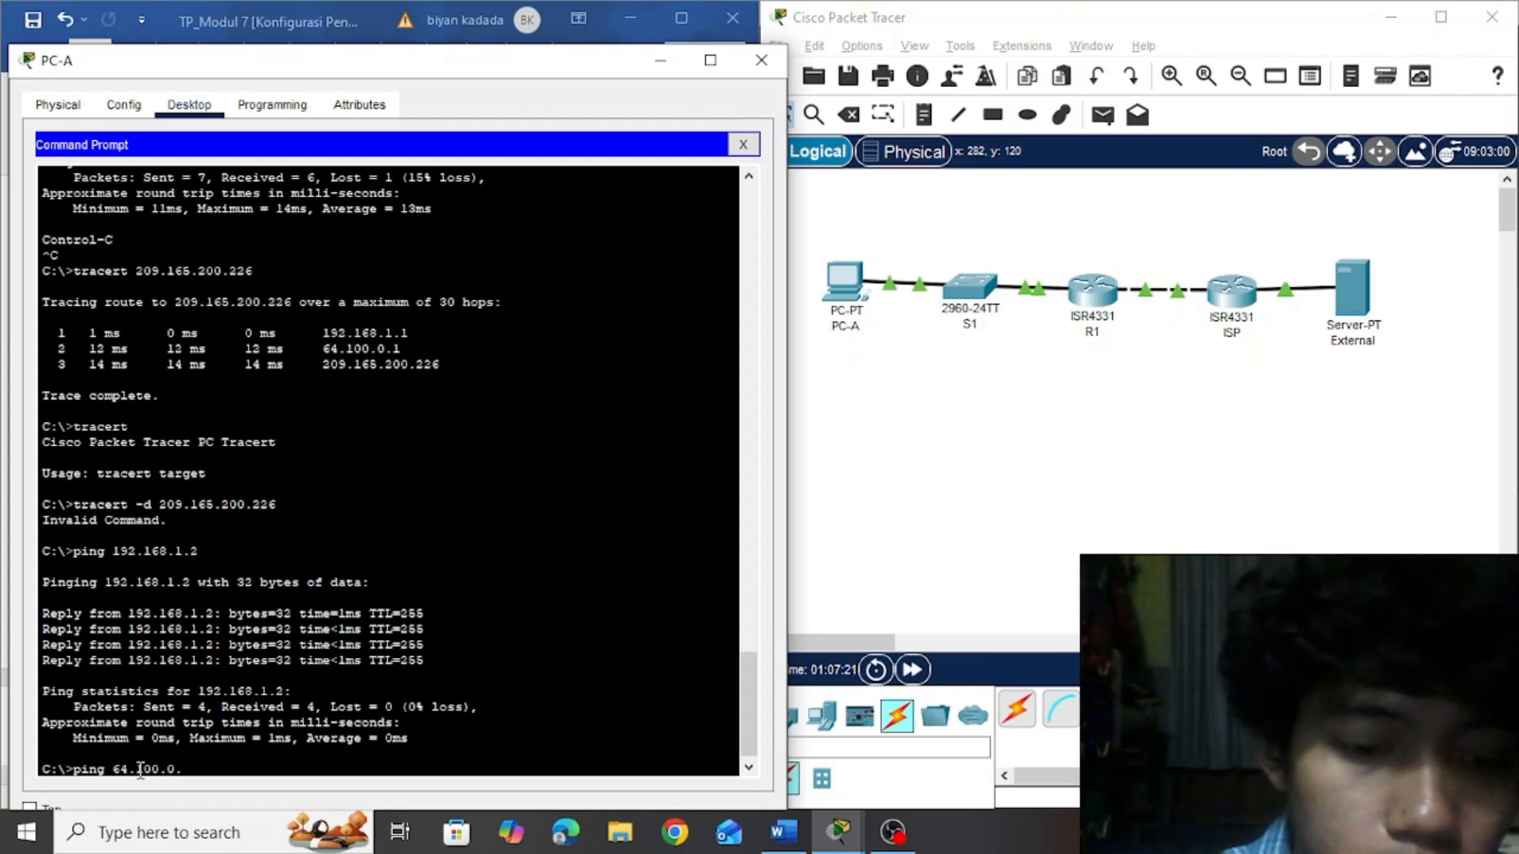
text(2)
key(Return)
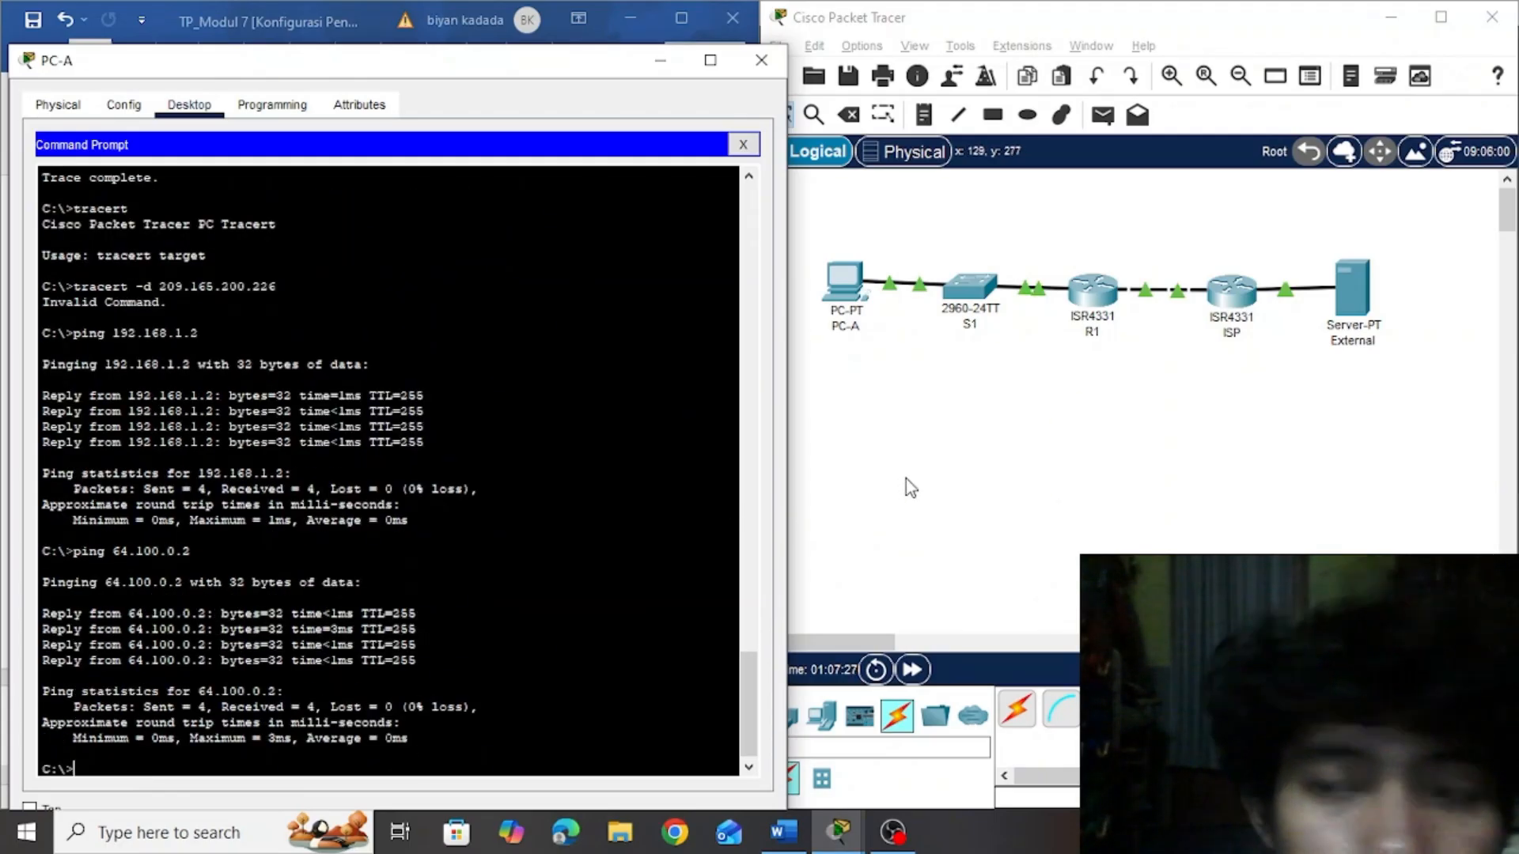
Check router ISP's interface addresses in the topology and ping 192.168.8.1 from PC-A
click(1060, 407)
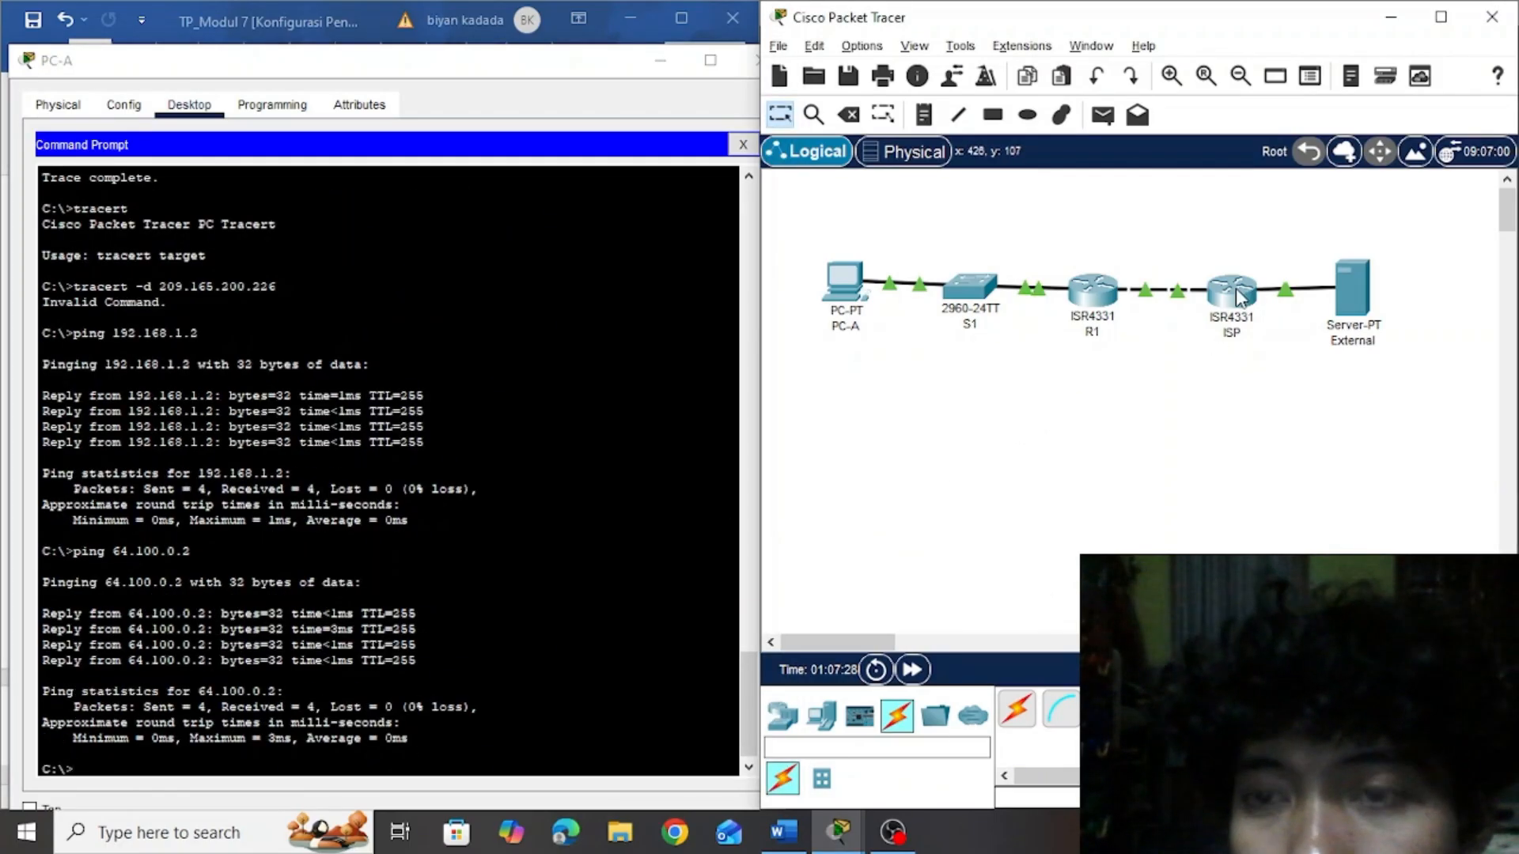
mouse_move(1238, 297)
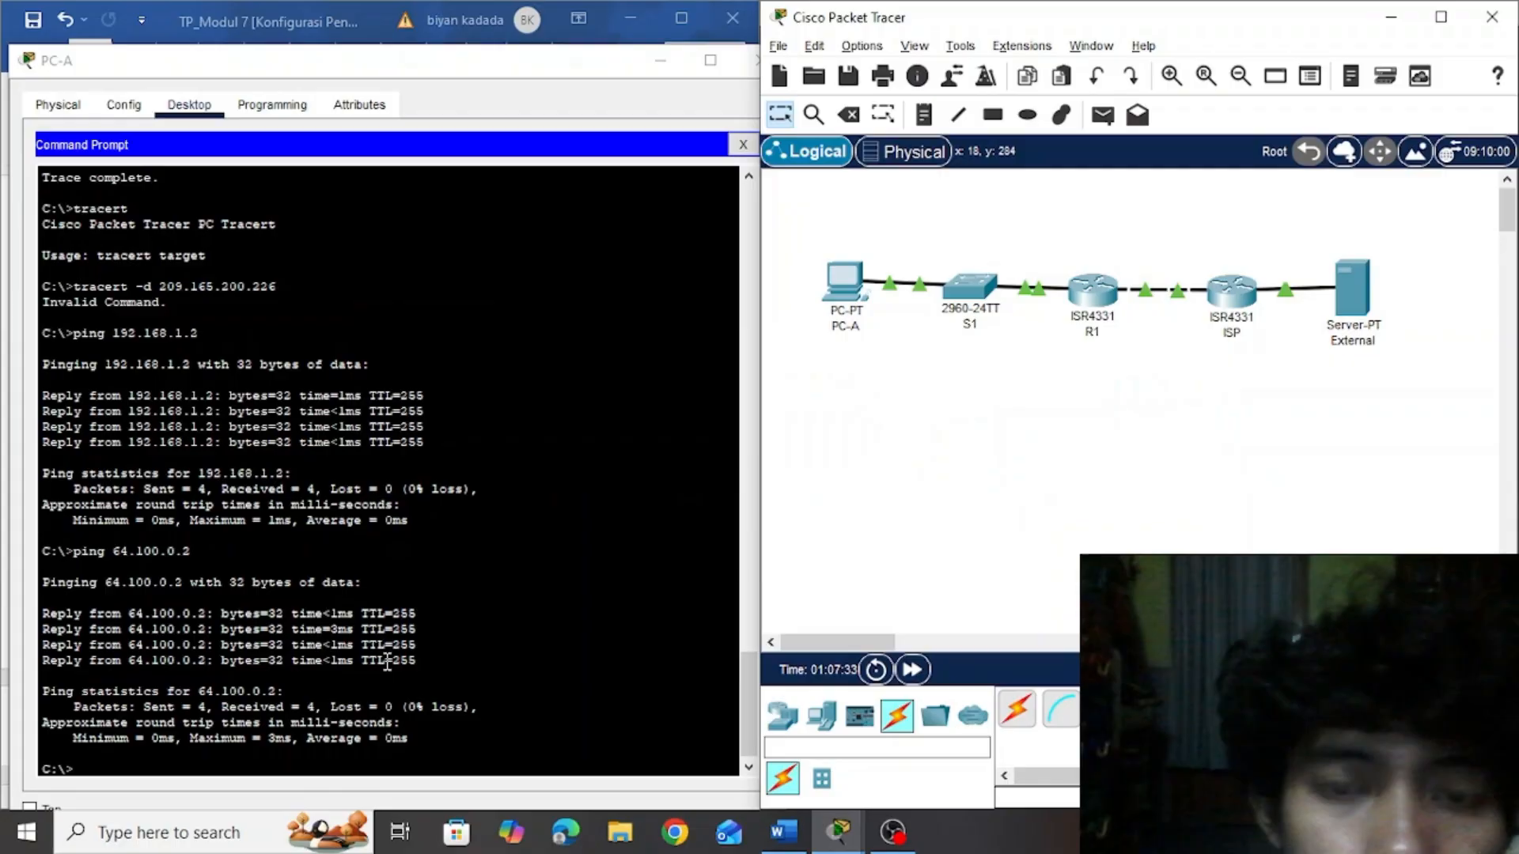
click(204, 767)
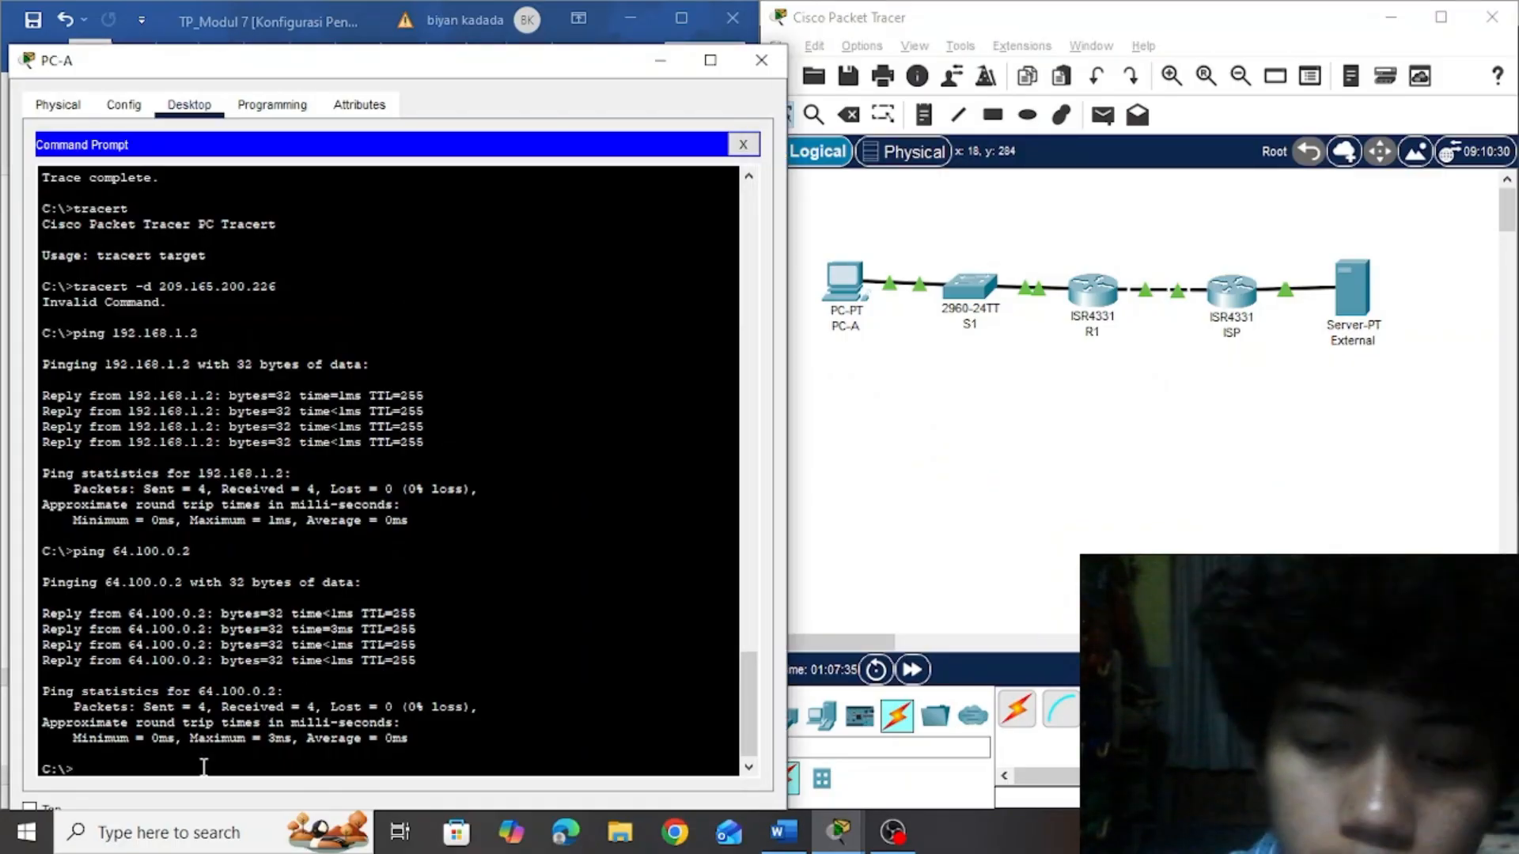
text(ping )
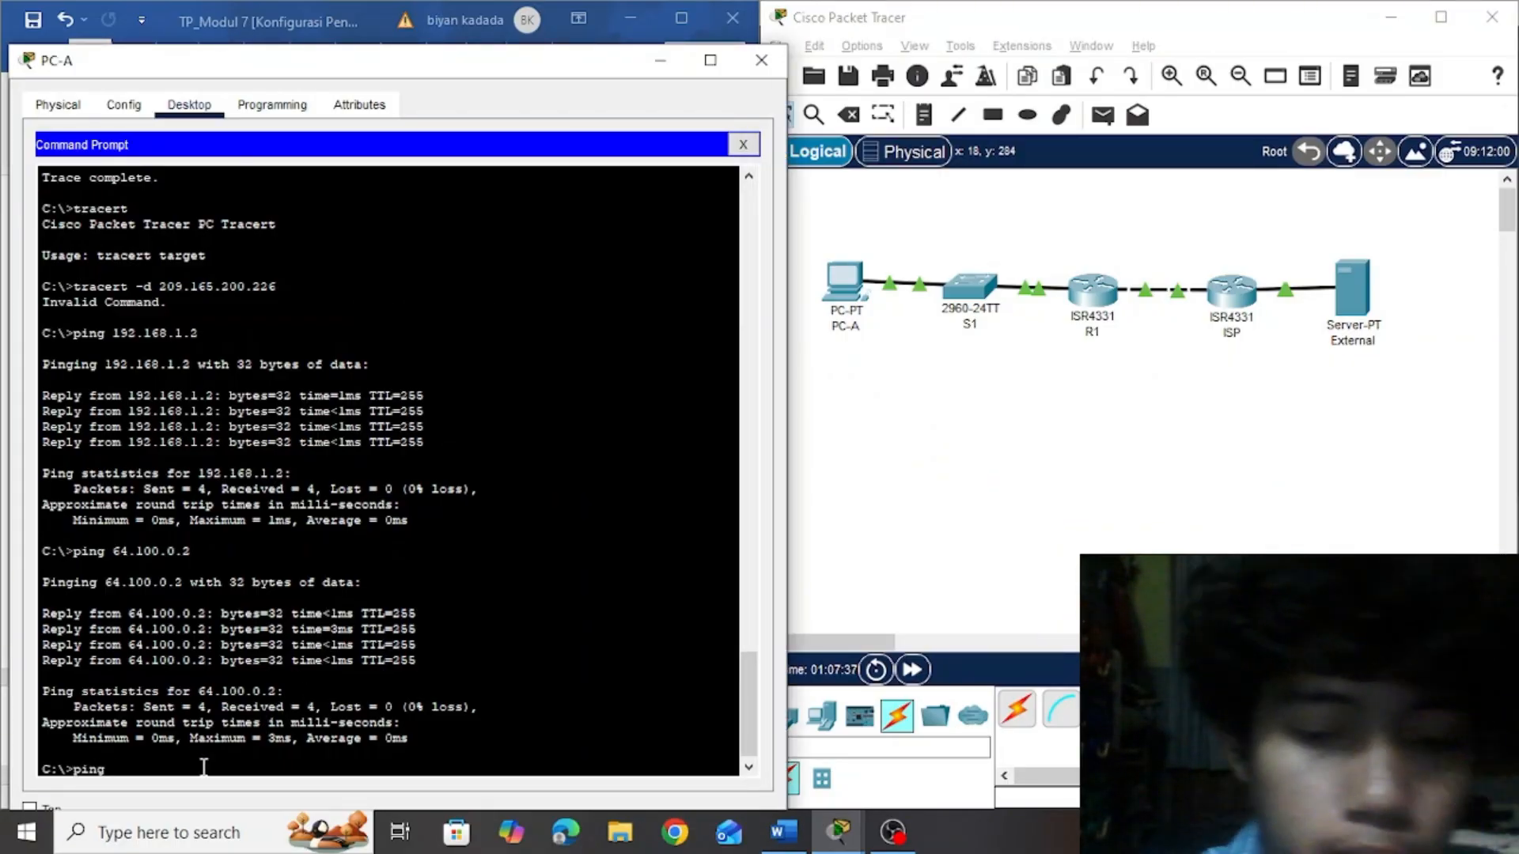
text(192.)
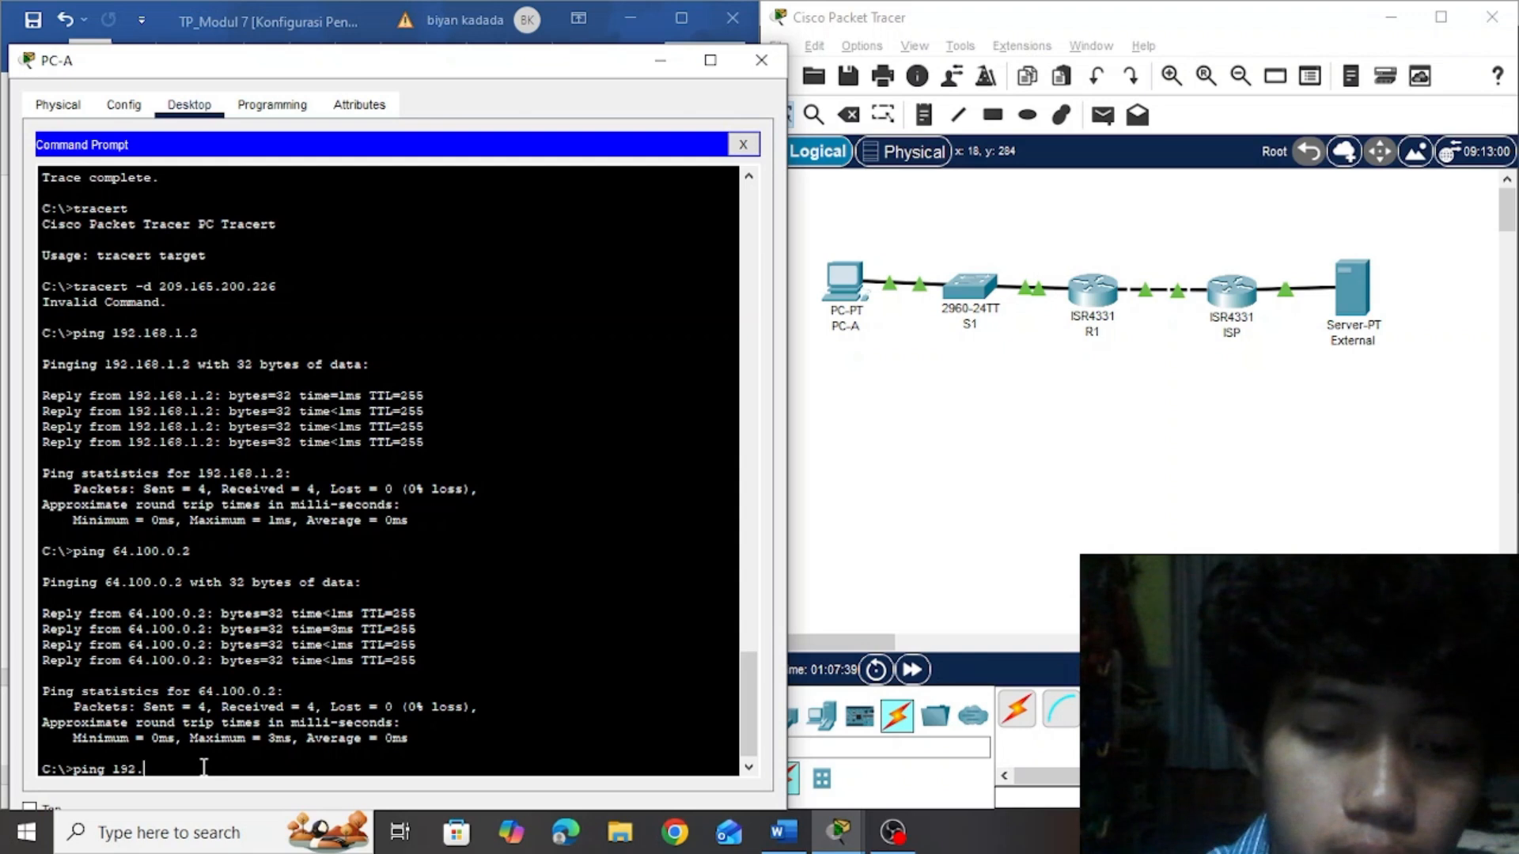
text(168.8.1)
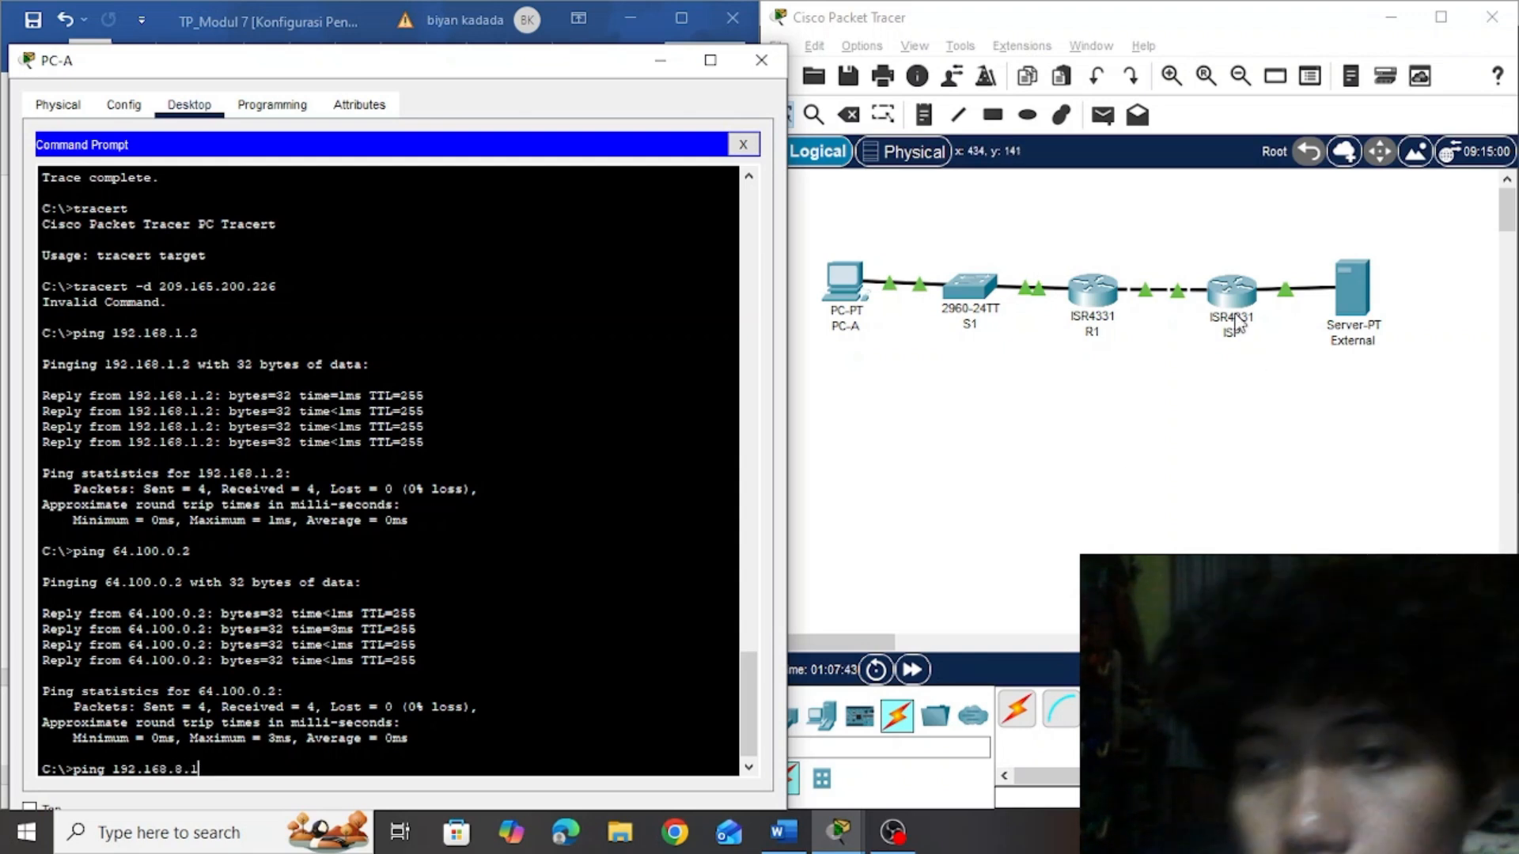
click(1232, 426)
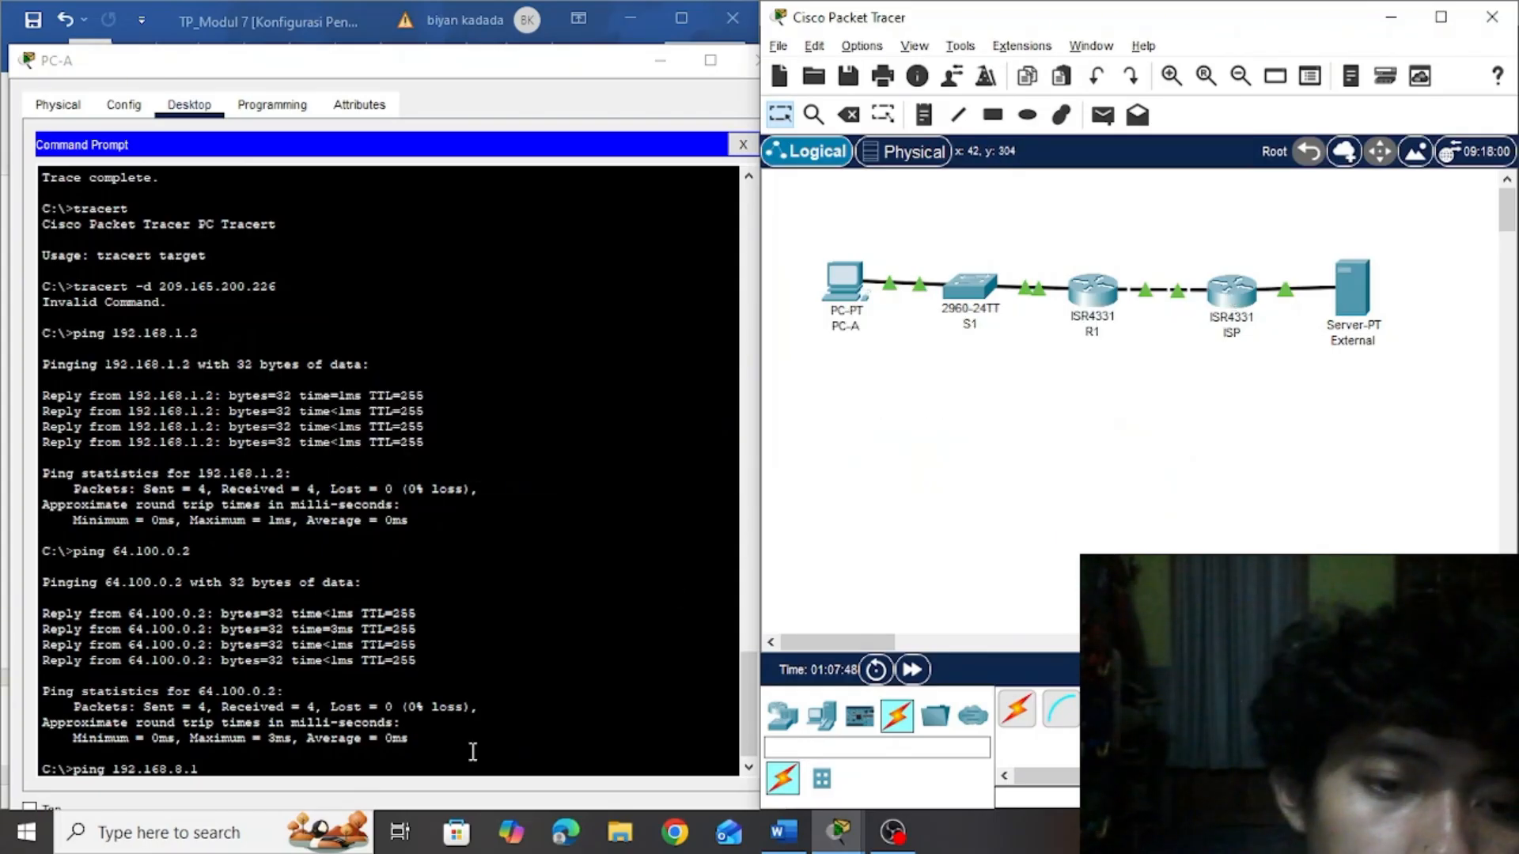
click(469, 753)
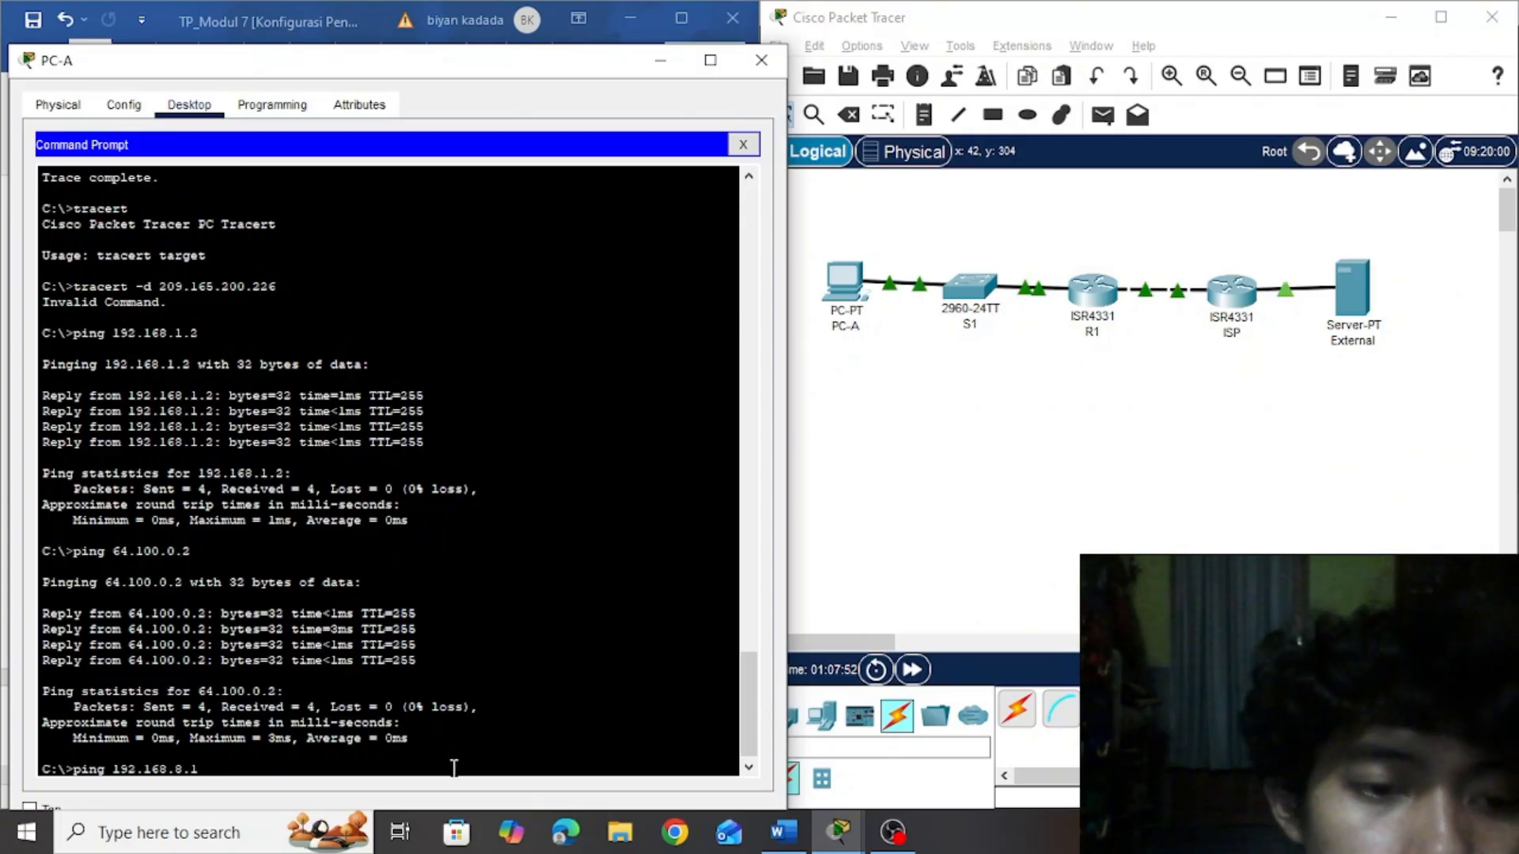
key(Return)
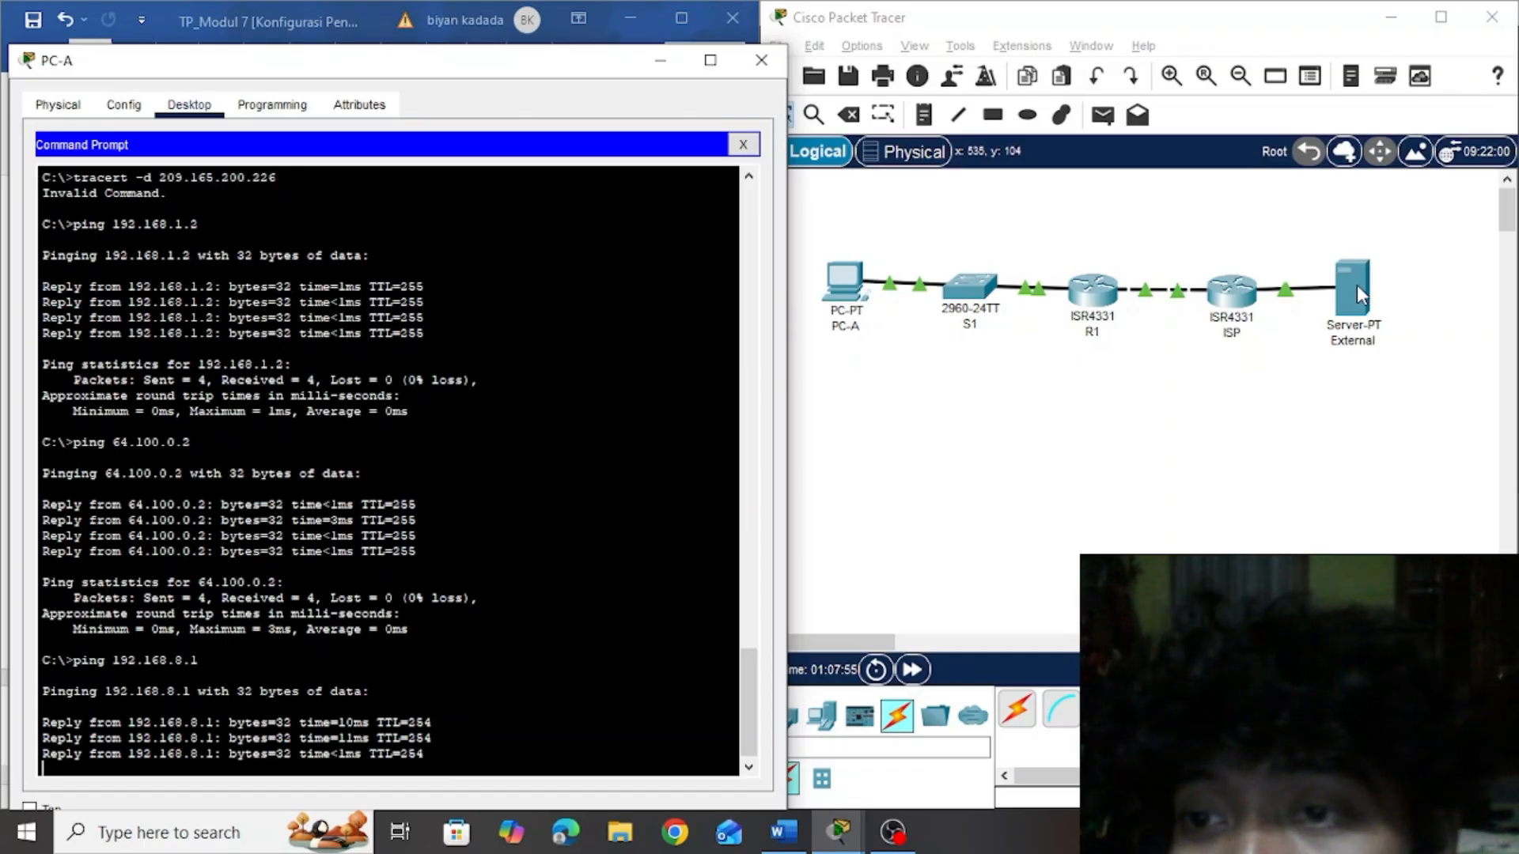
Check the External server's address in the topology and ping 209.165.200.226 from PC-A
text(pin)
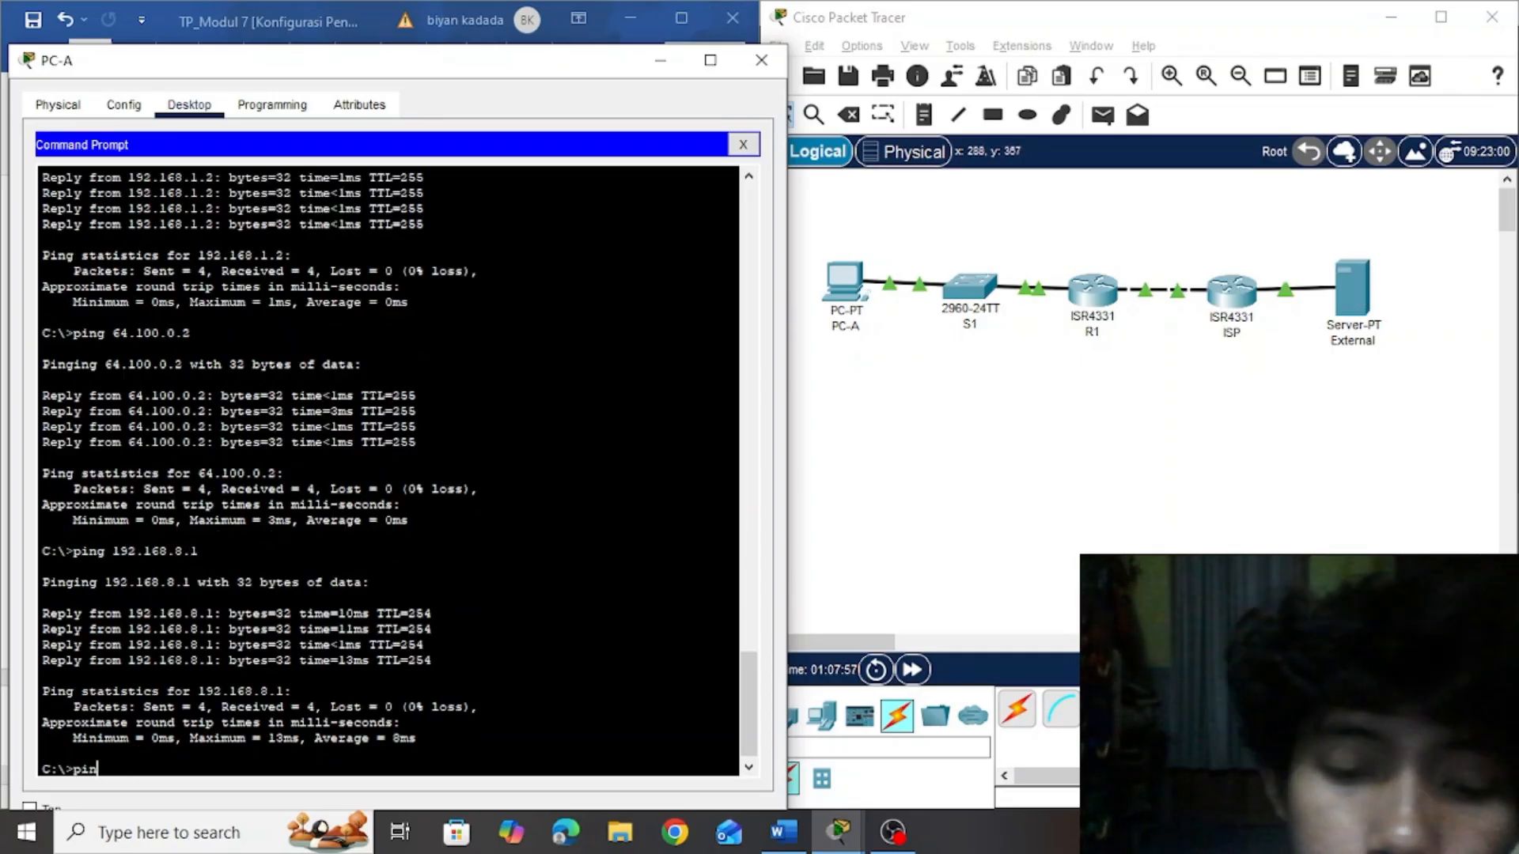
text(g)
click(1387, 482)
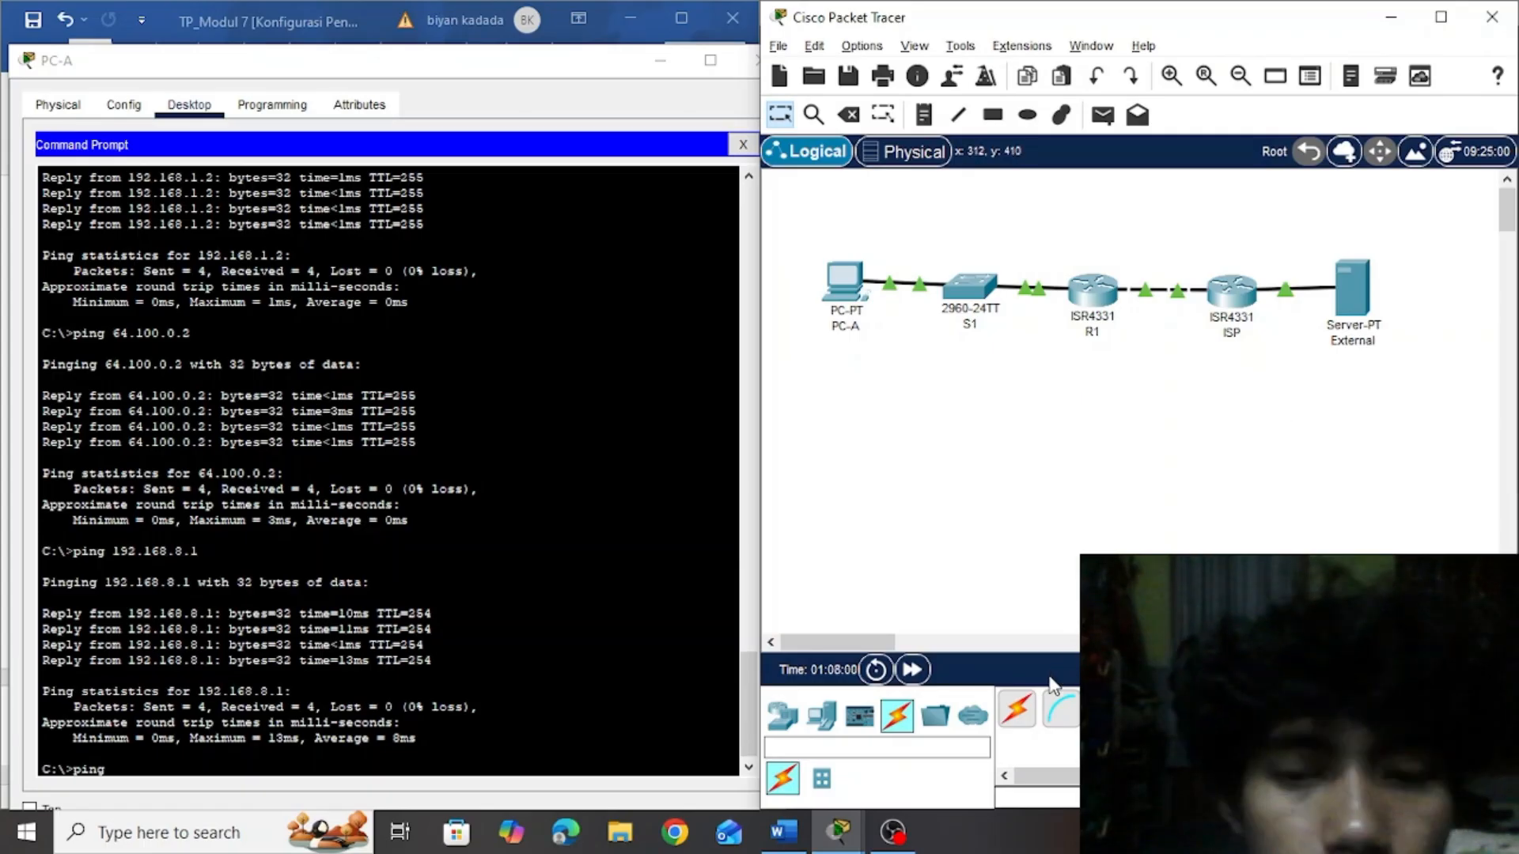
click(617, 735)
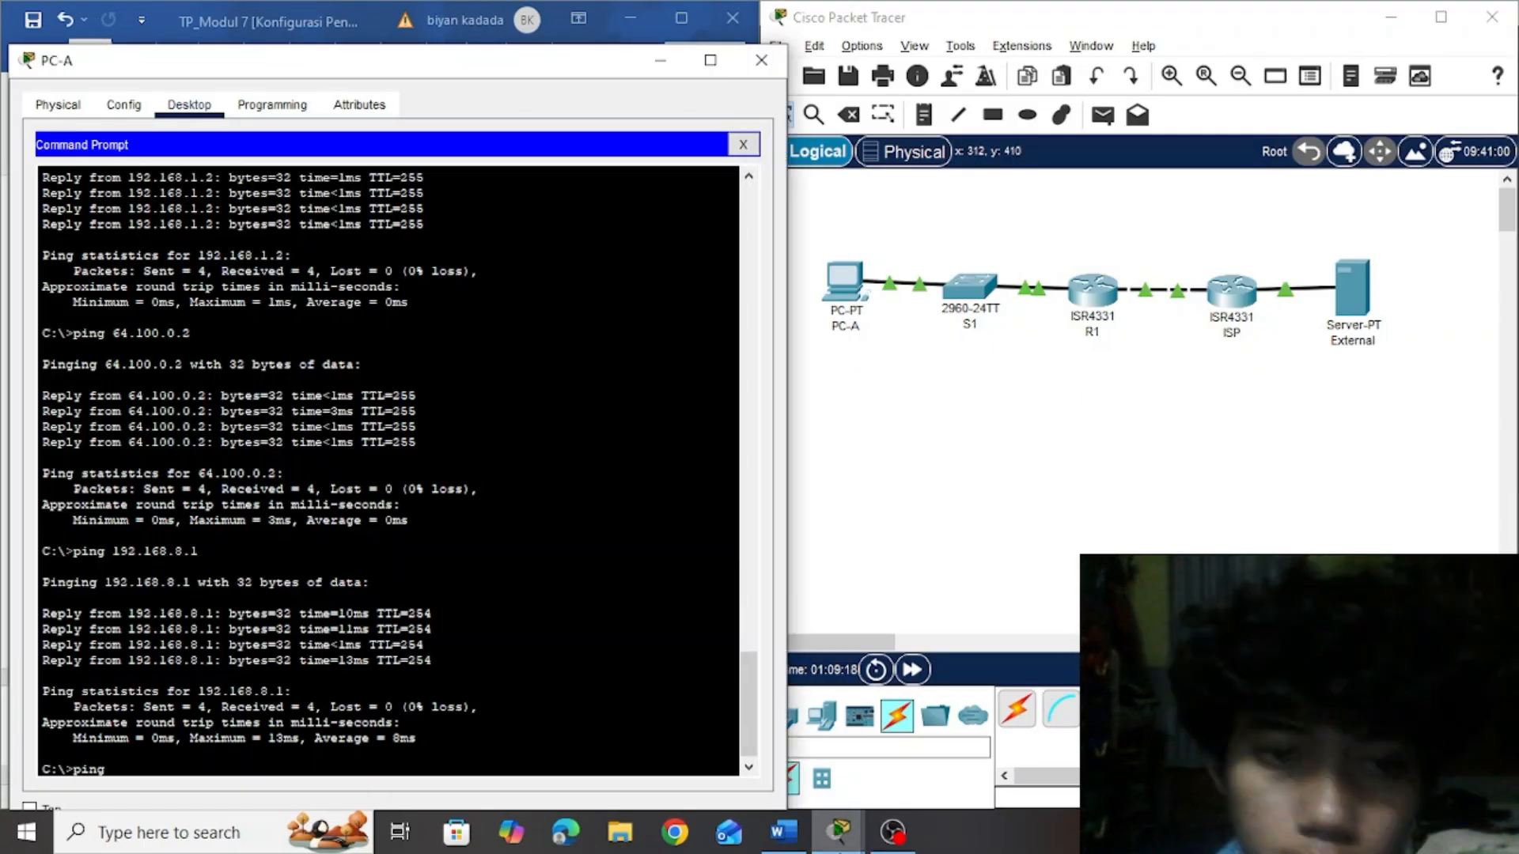
click(1119, 430)
mouse_move(1362, 303)
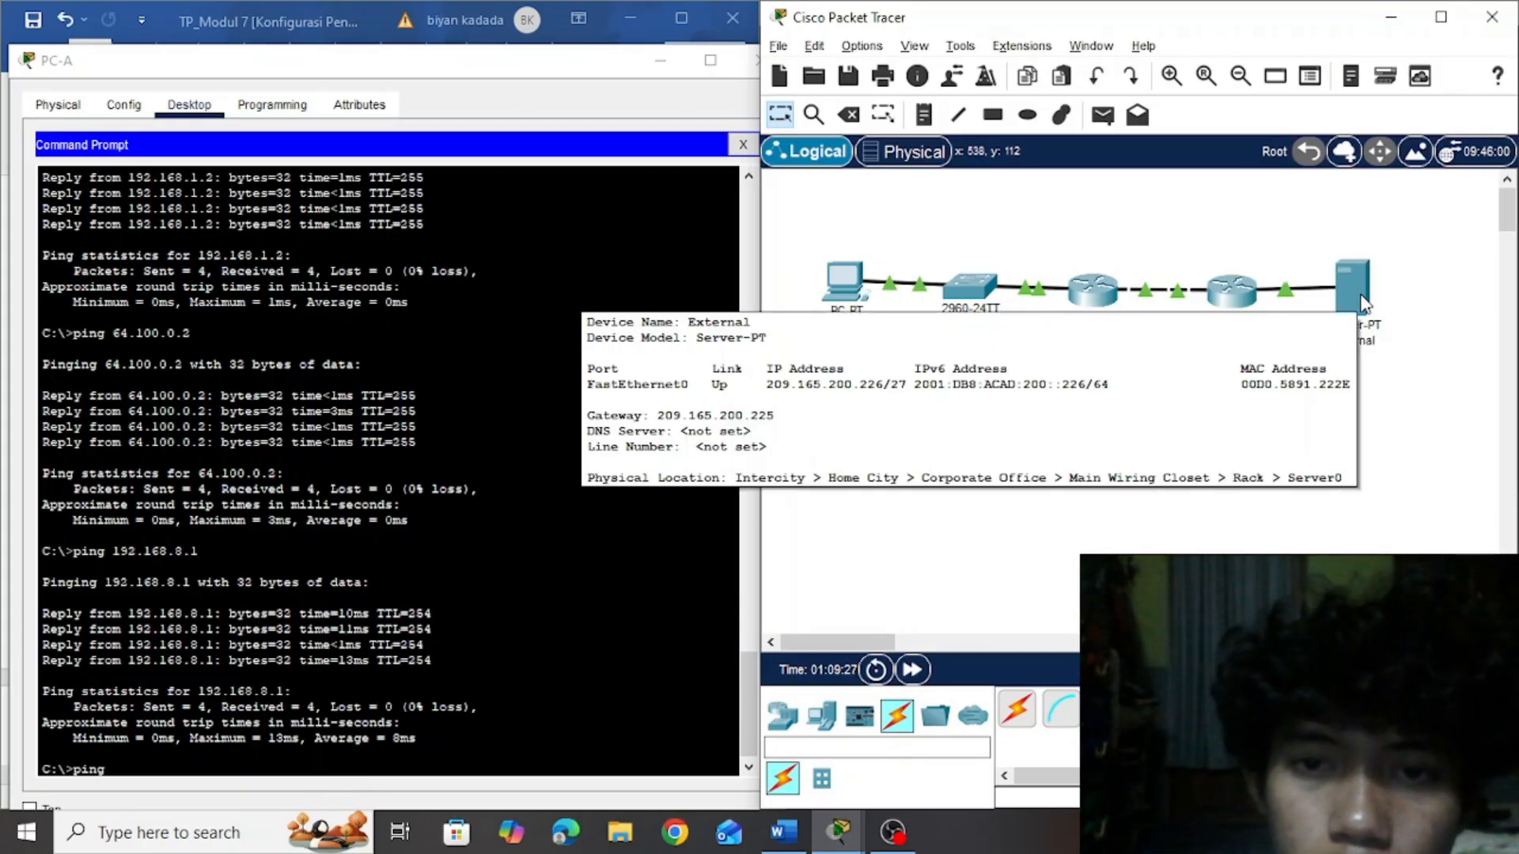
click(137, 771)
text(ping 2)
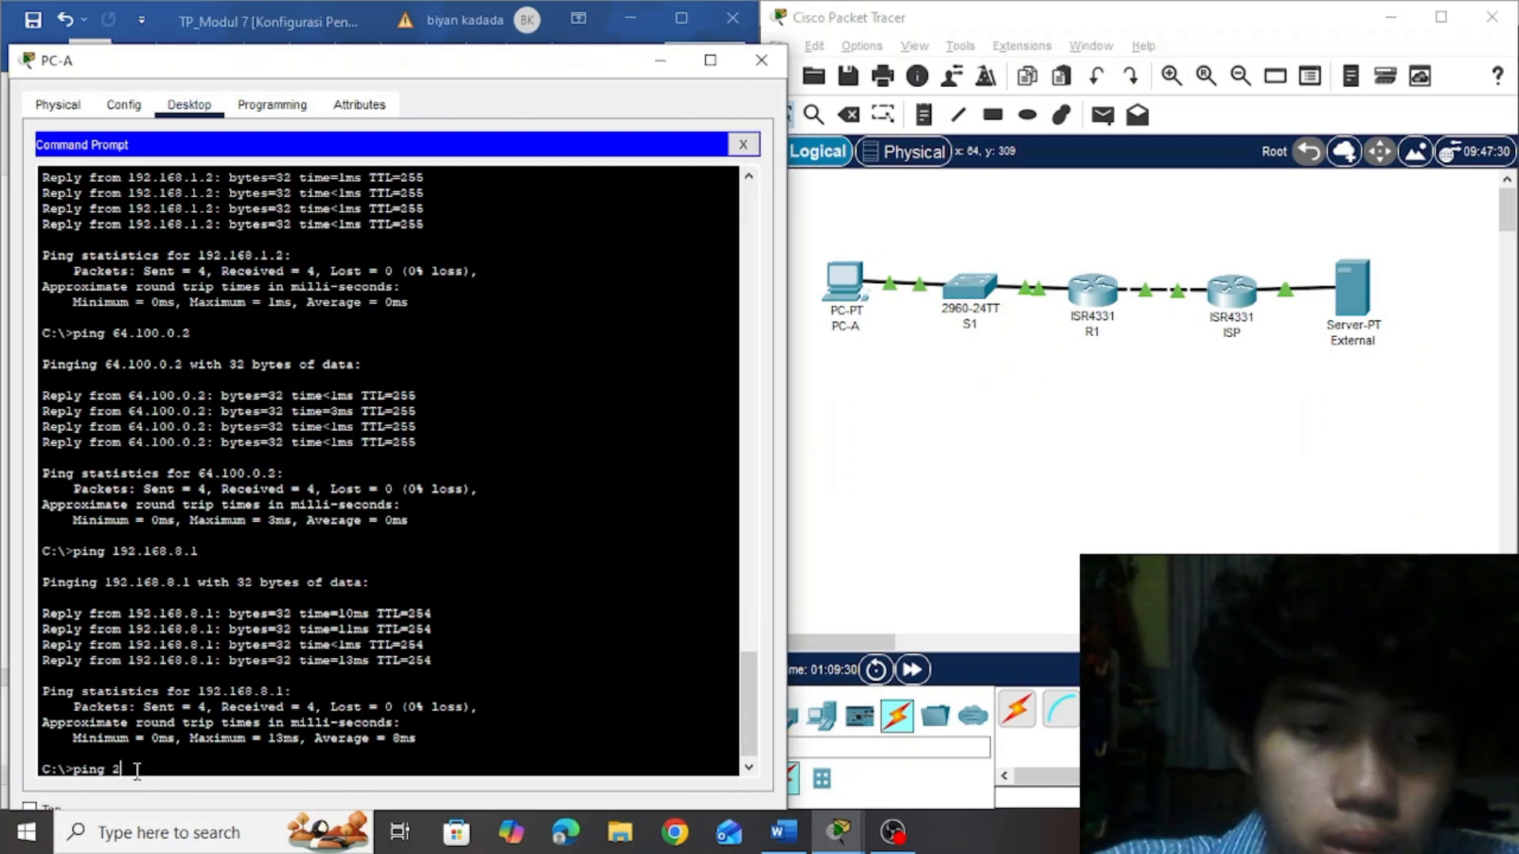
text(09.16)
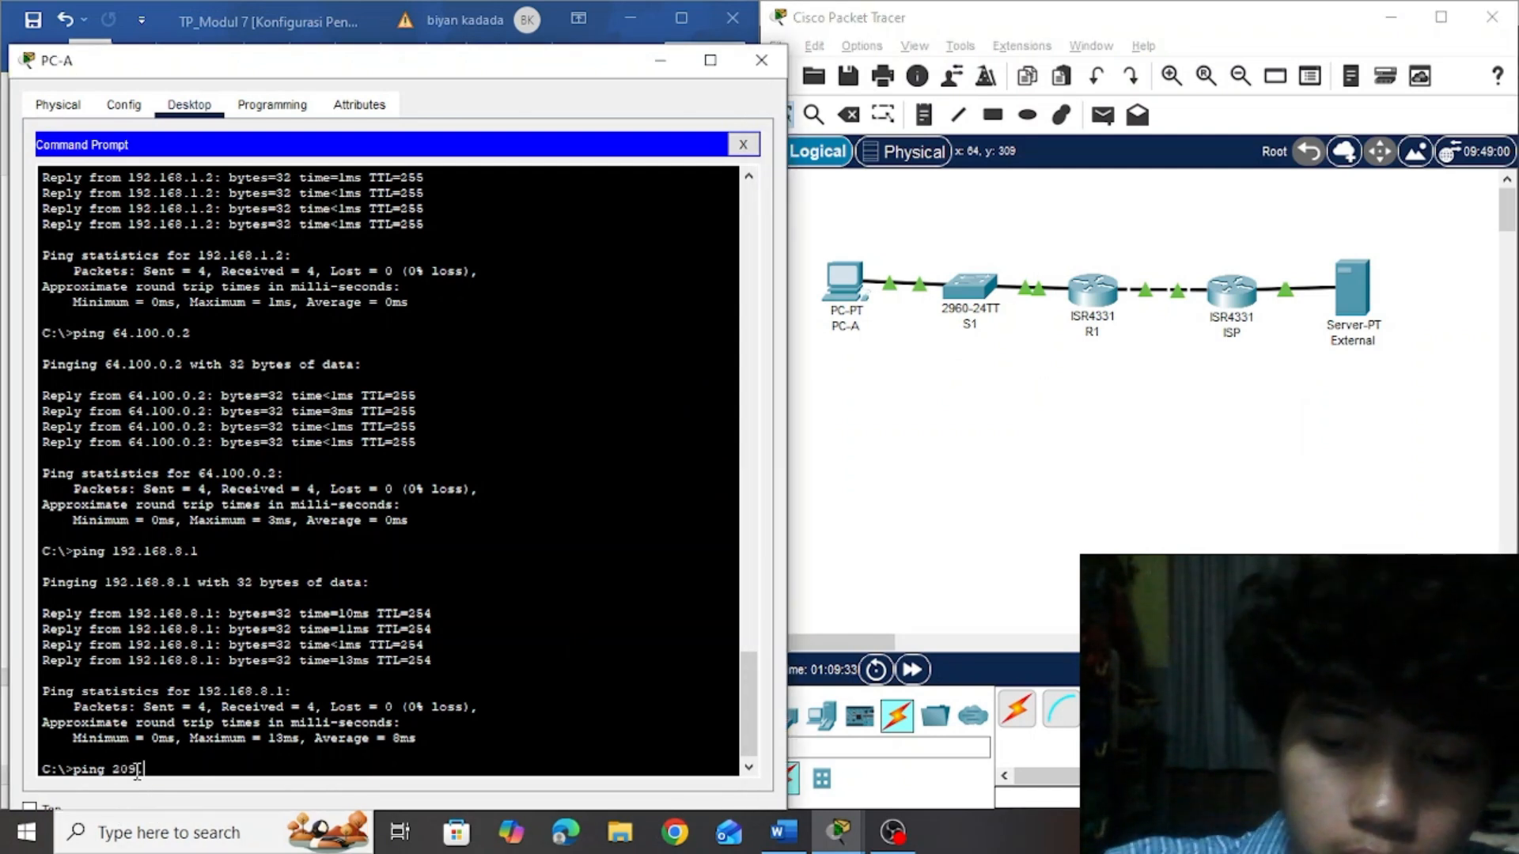
text(5.)
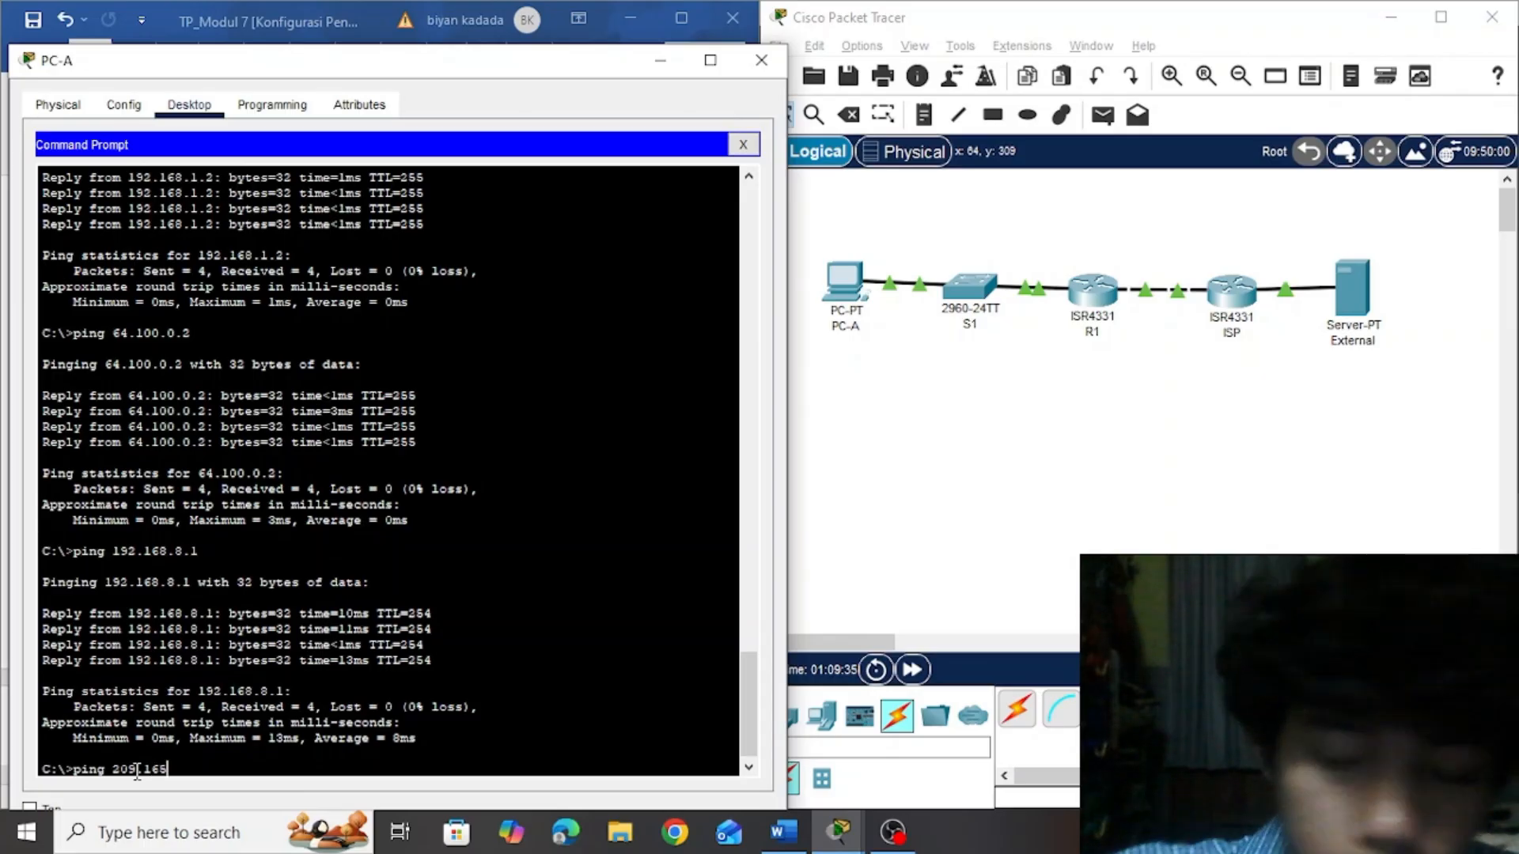
click(971, 545)
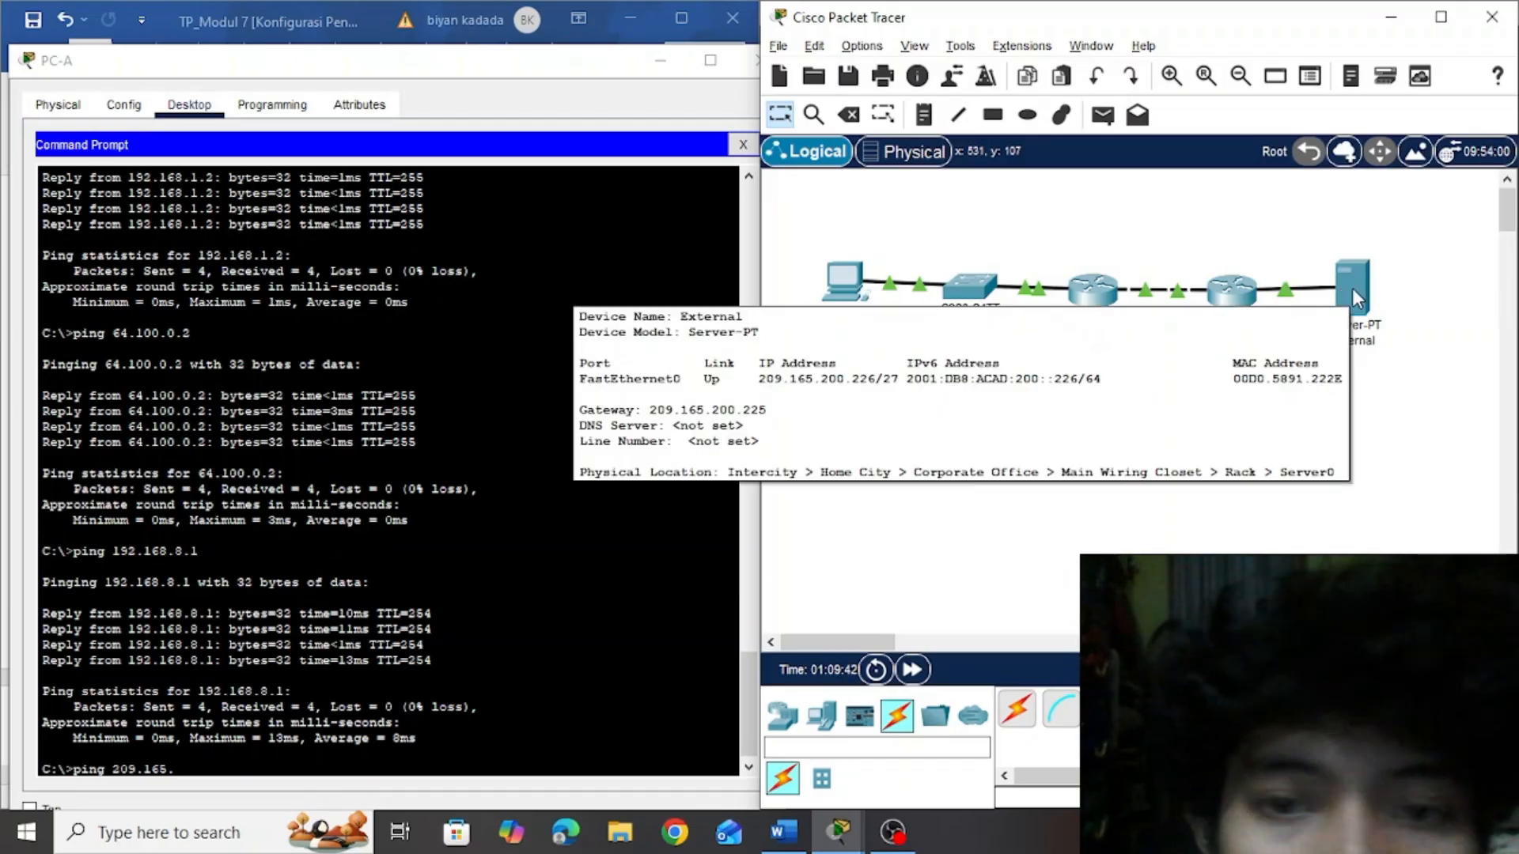
click(218, 768)
text(2)
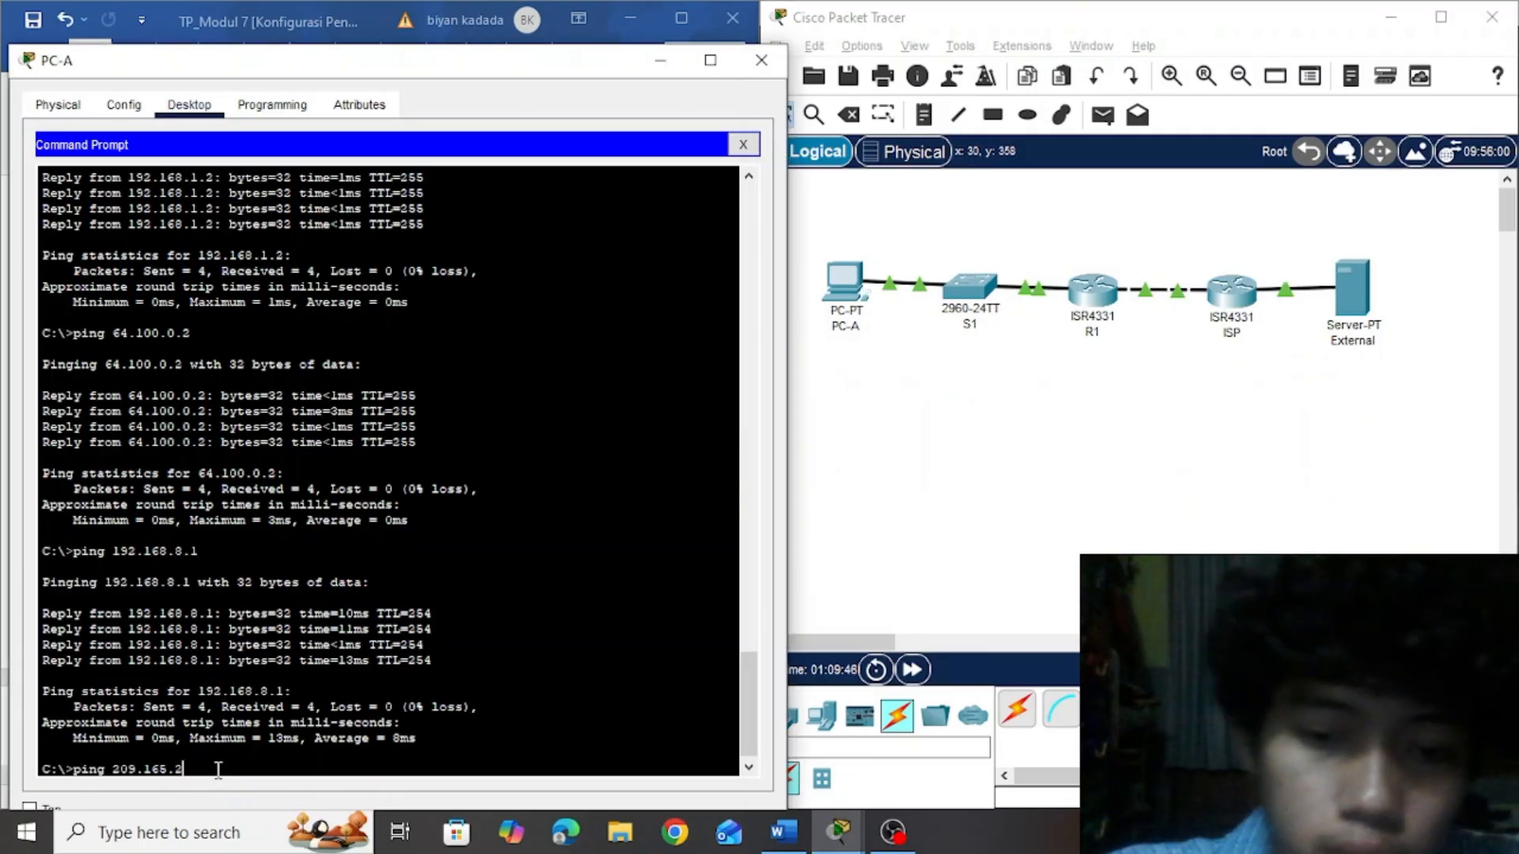
text(00.226)
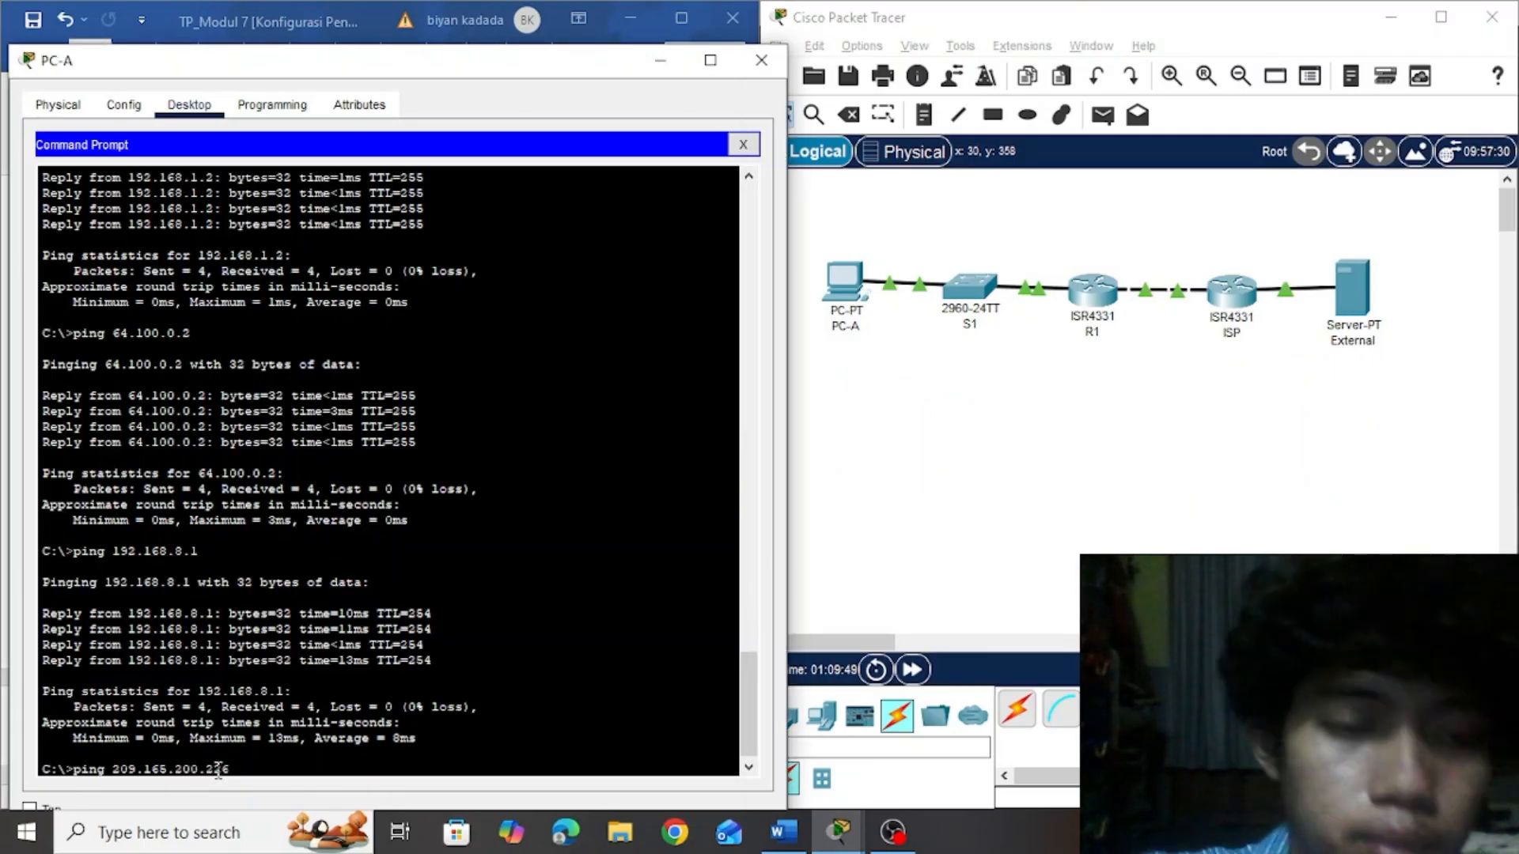
key(Return)
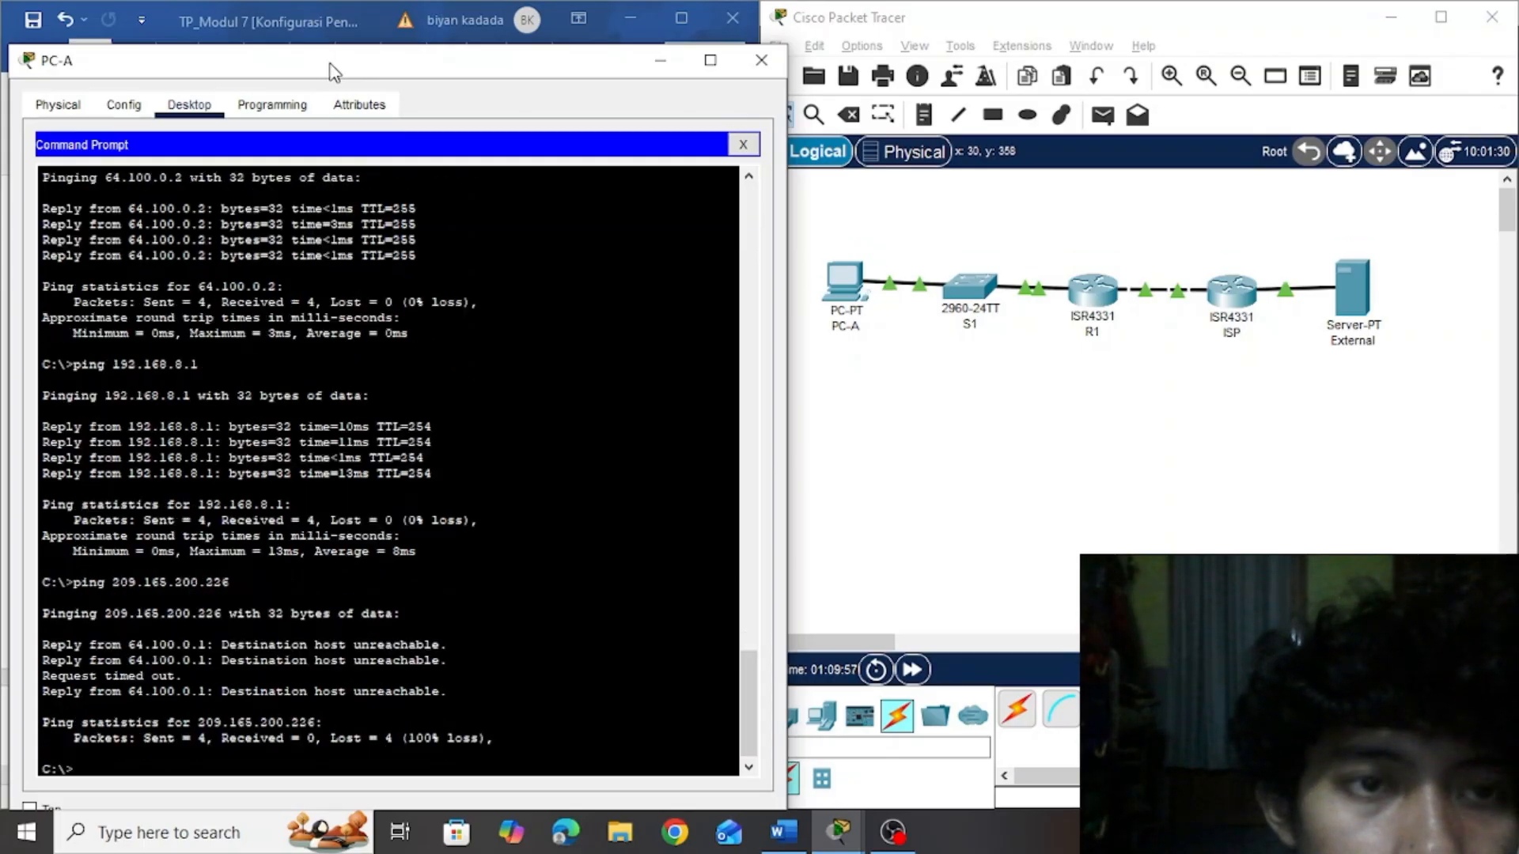
Move PC-A's window off the lab document and read the Langkah 2 instructions on troubleshooting the ISP router's network
drag(329, 63, 1131, 88)
click(681, 457)
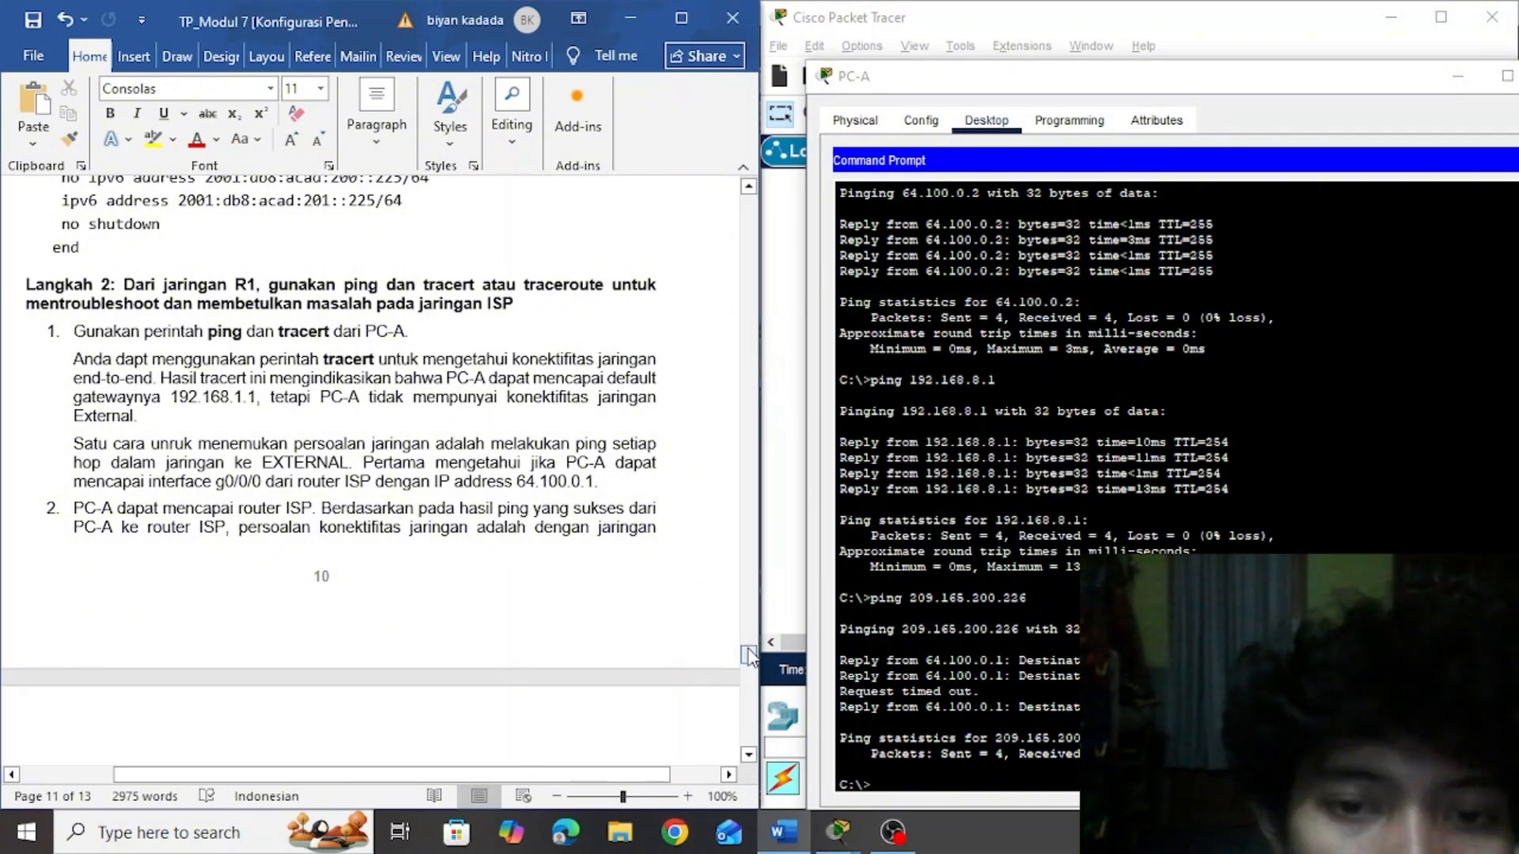
drag(748, 654, 749, 659)
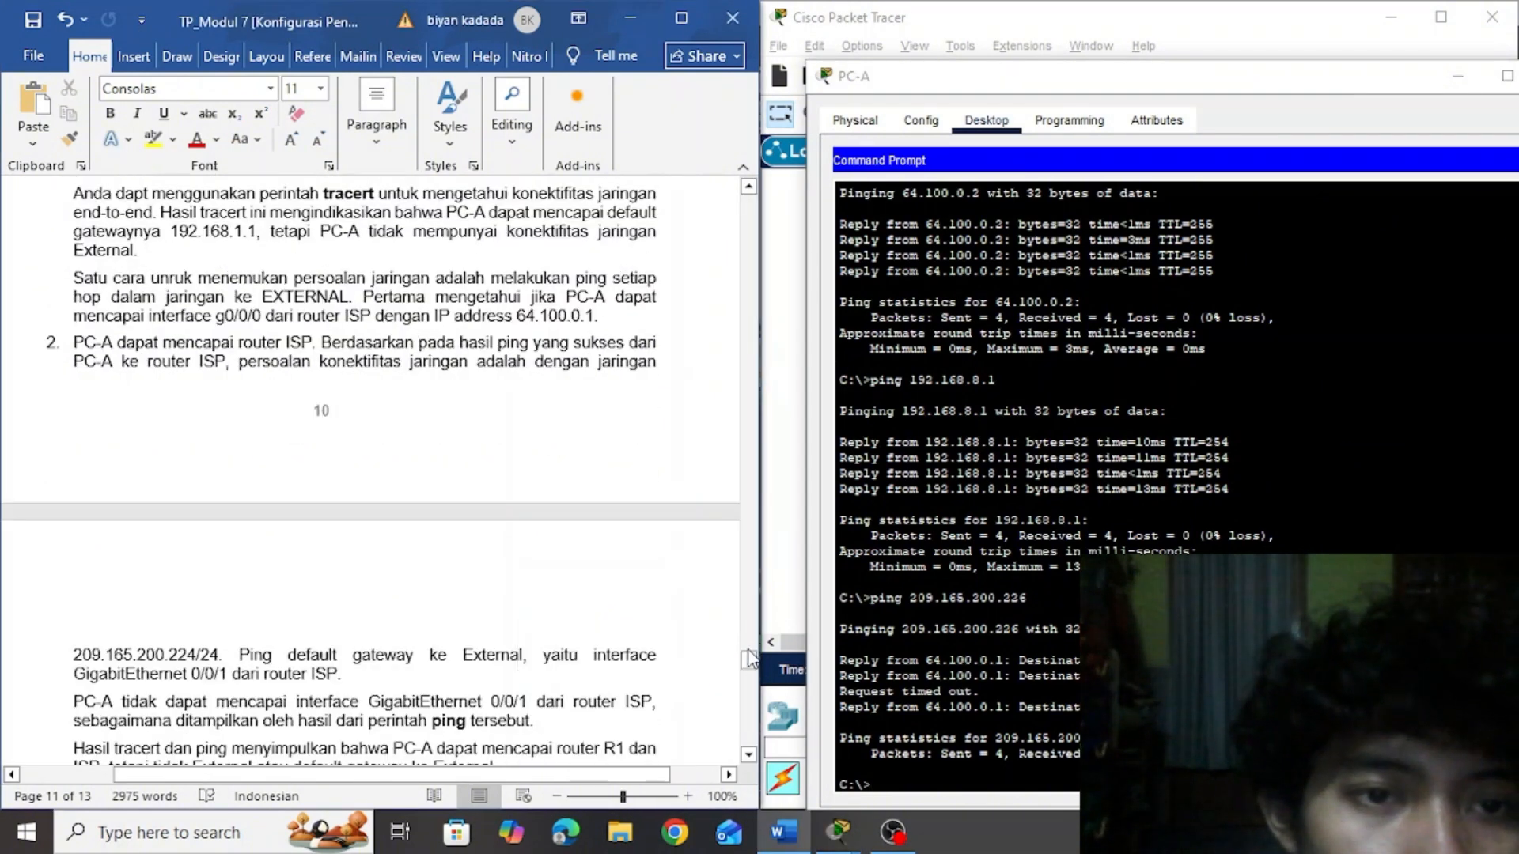
scroll(748, 659, up, 7)
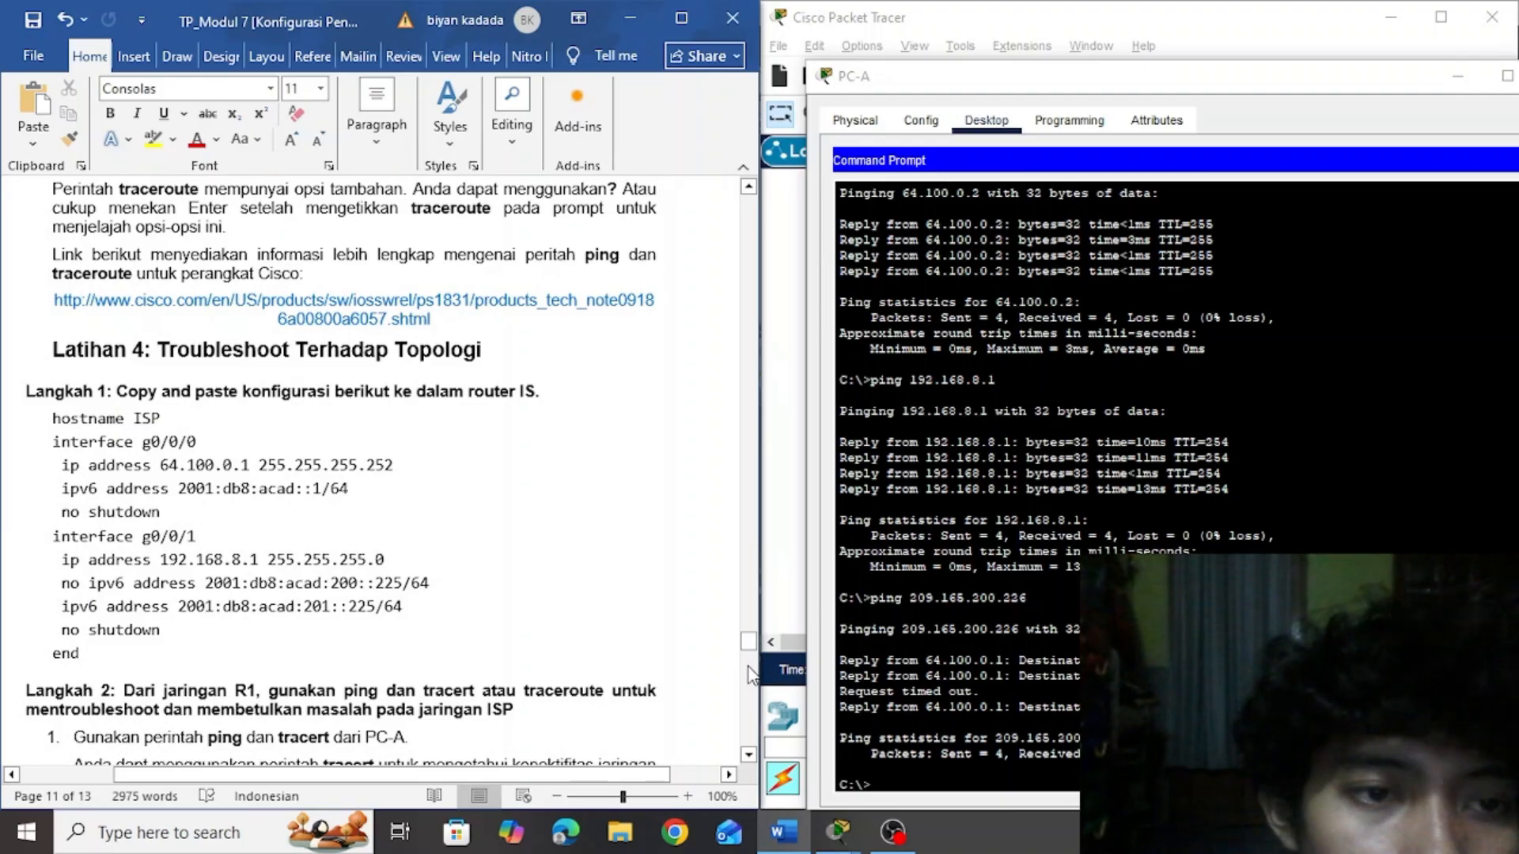
click(643, 643)
scroll(643, 643, down, 15)
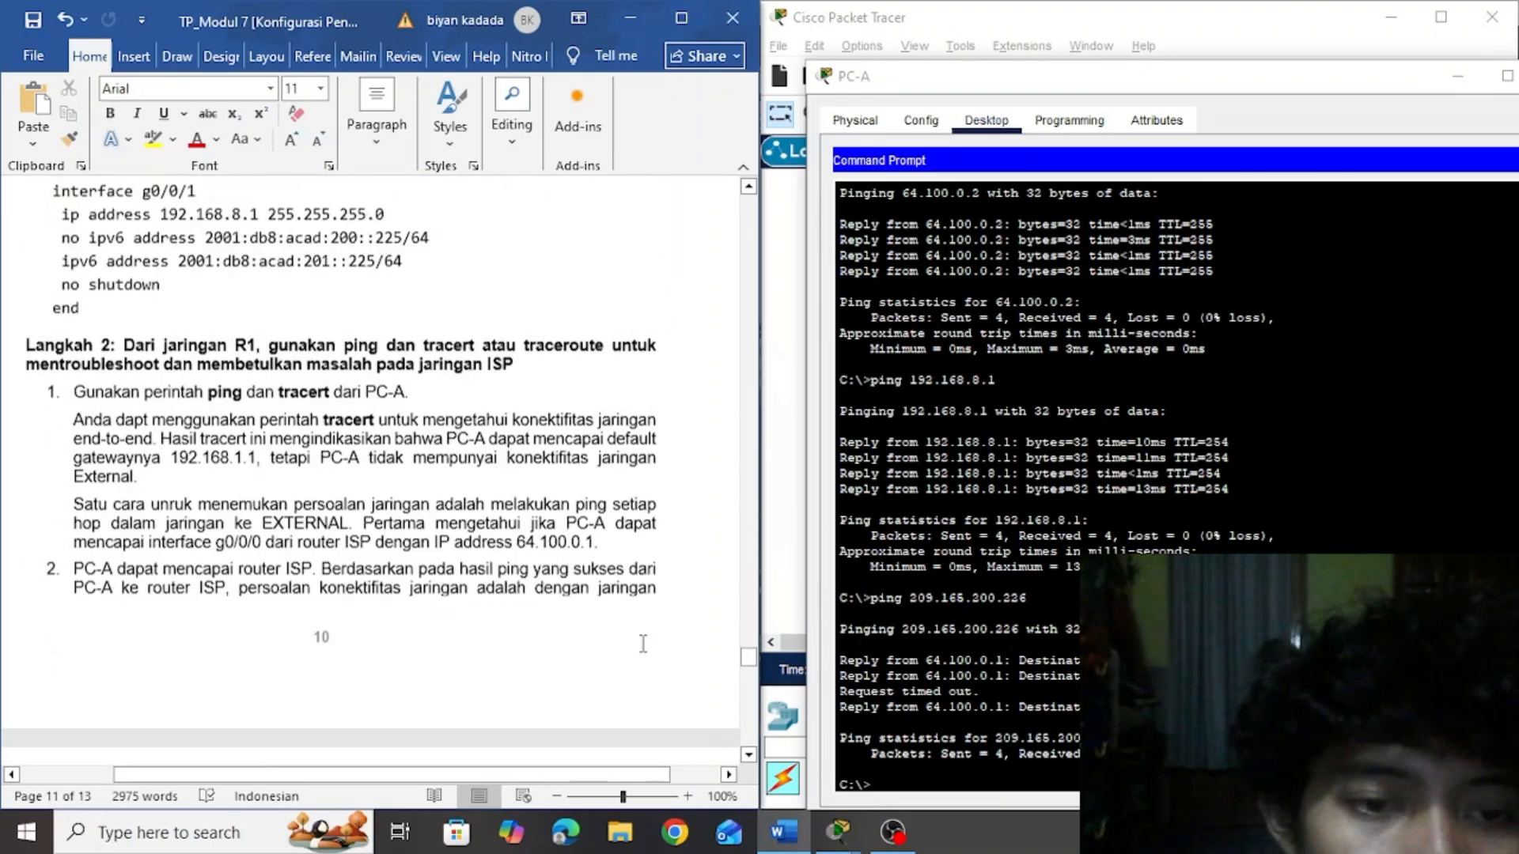
key(Up)
key(Up)
key(Up)
key(Up)
key(Up)
key(Up)
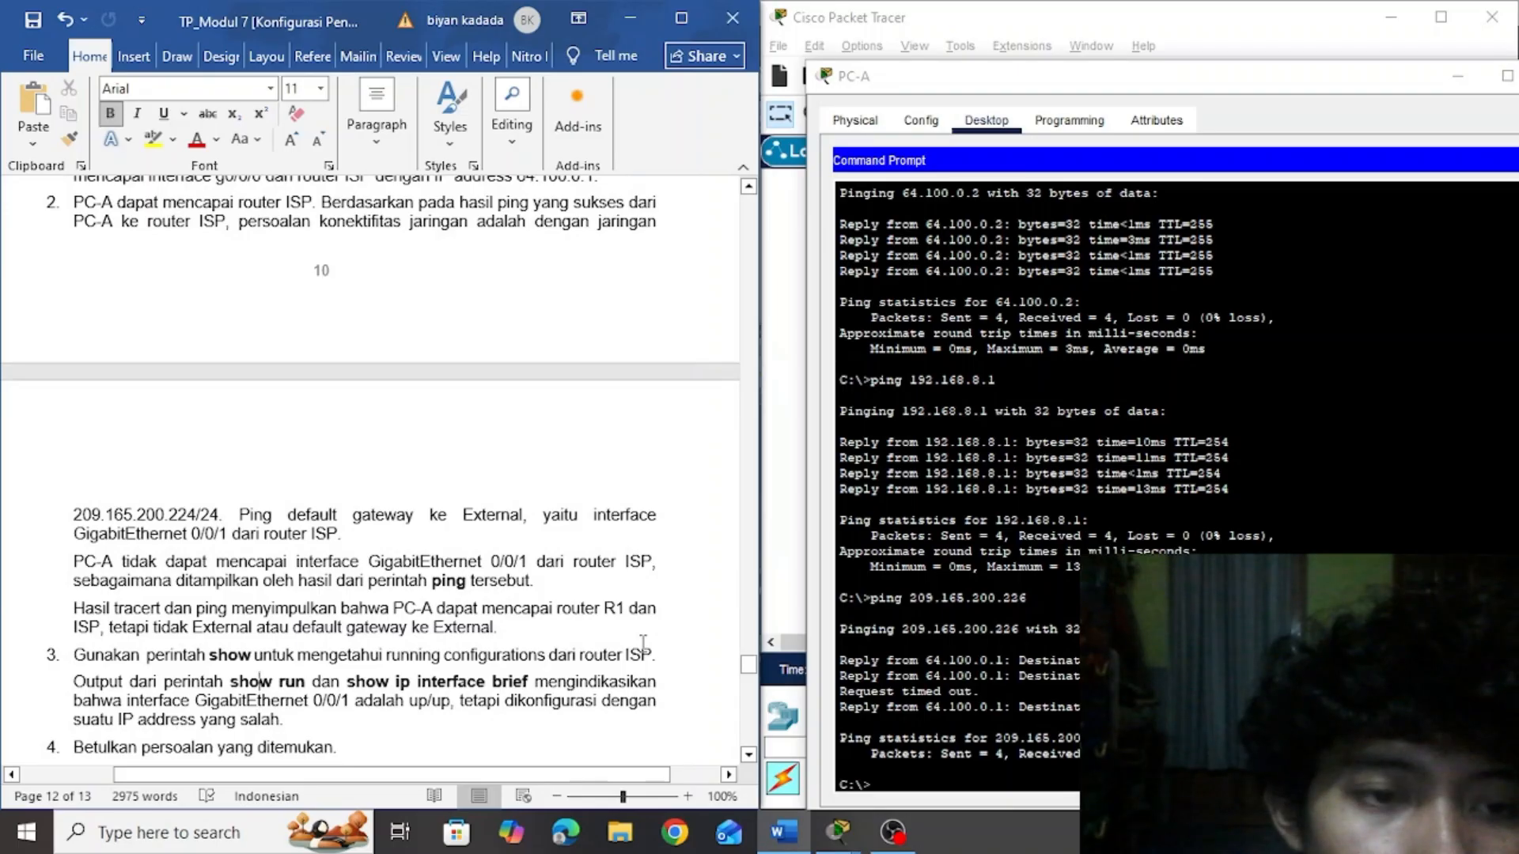
key(Up)
key(Up)
key(Up)
key(Up)
key(Up)
key(Up)
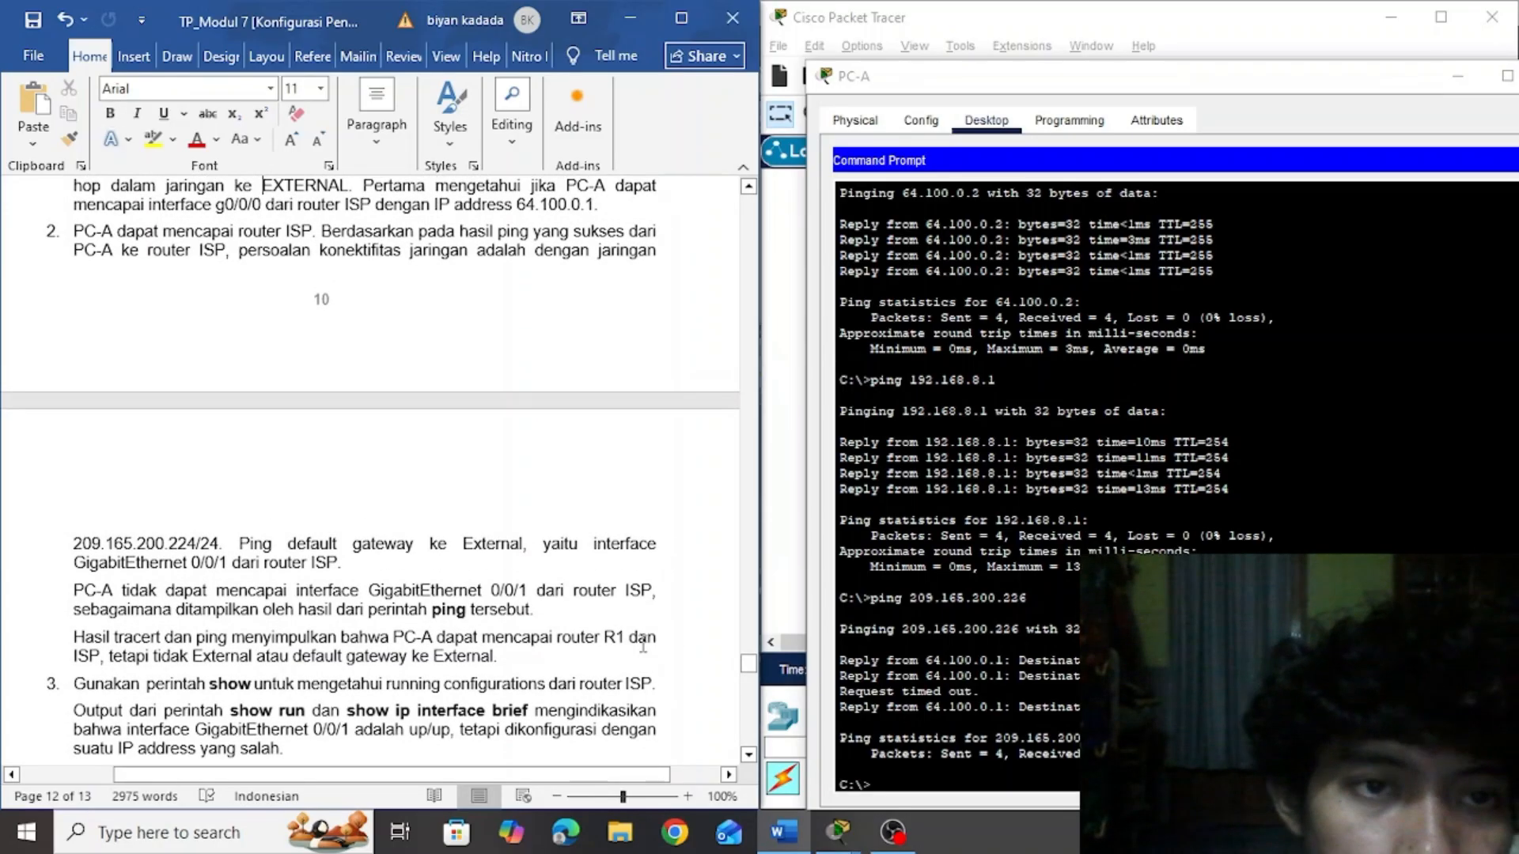
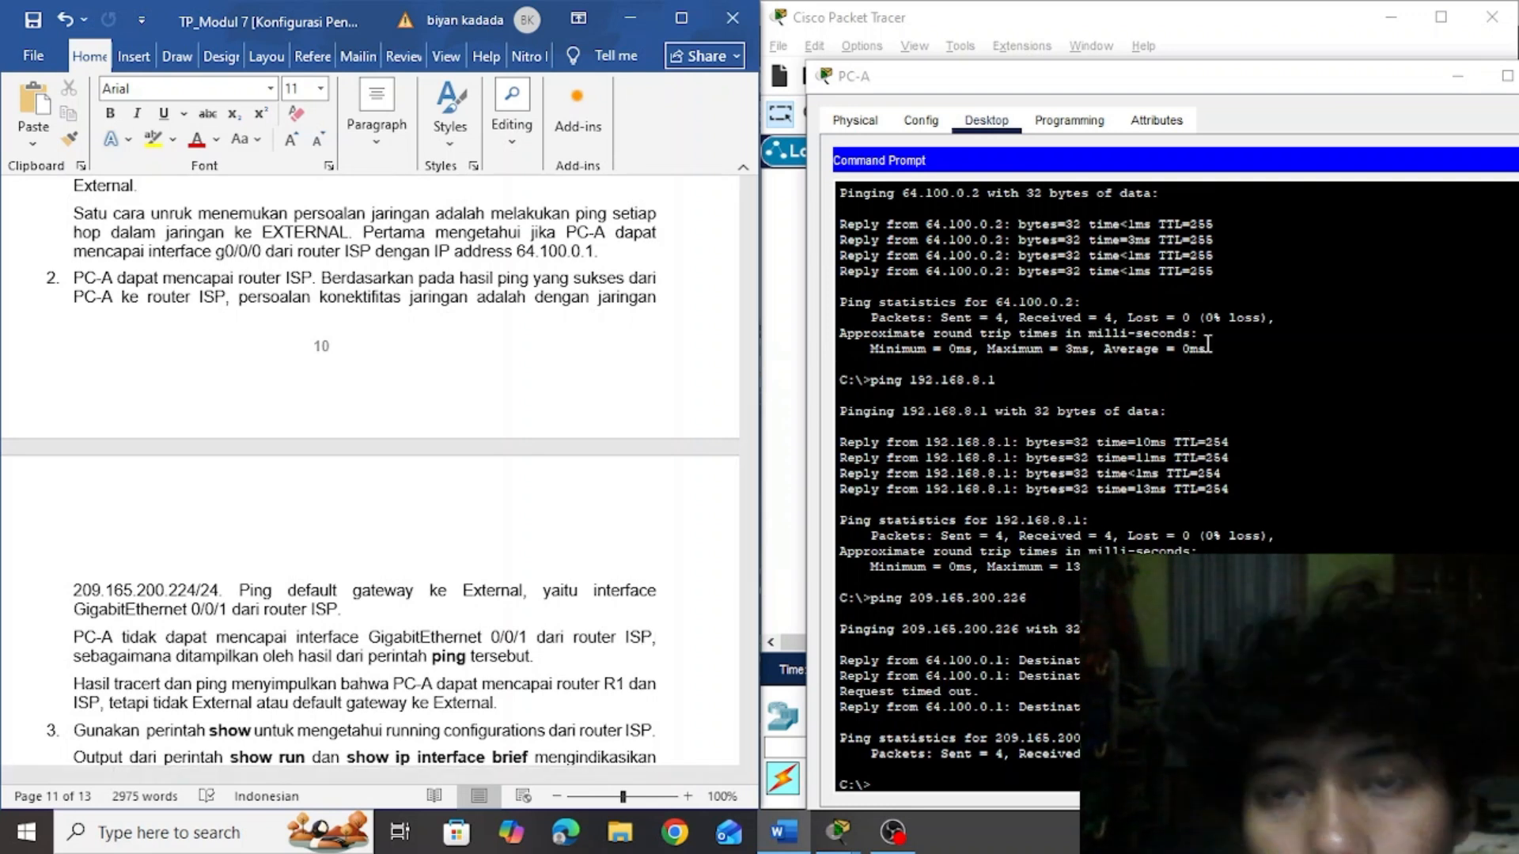
drag(1133, 99, 434, 118)
drag(1091, 318, 1238, 316)
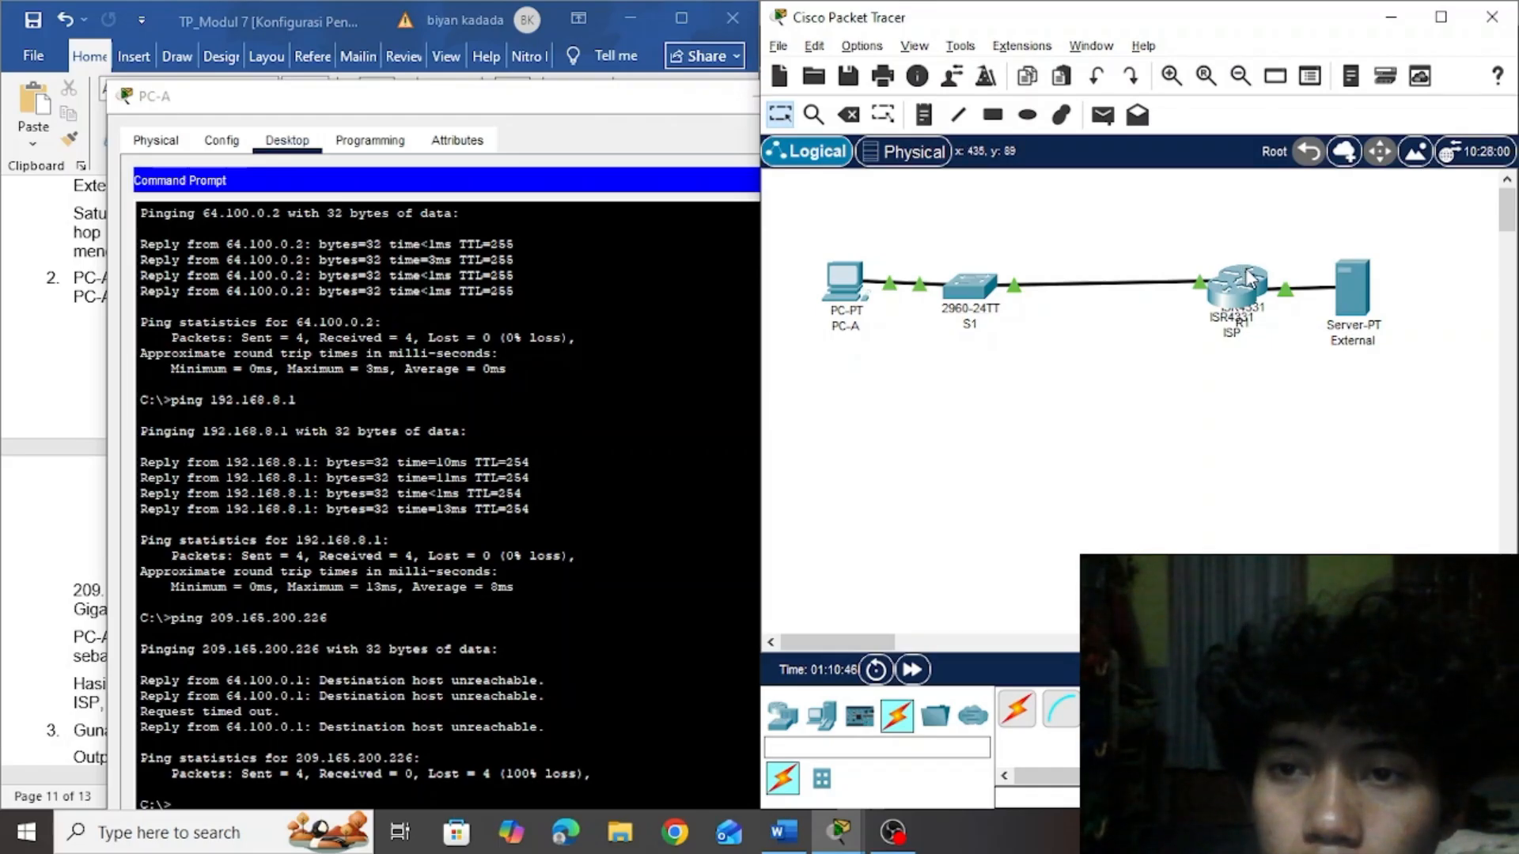
drag(1244, 281, 1103, 294)
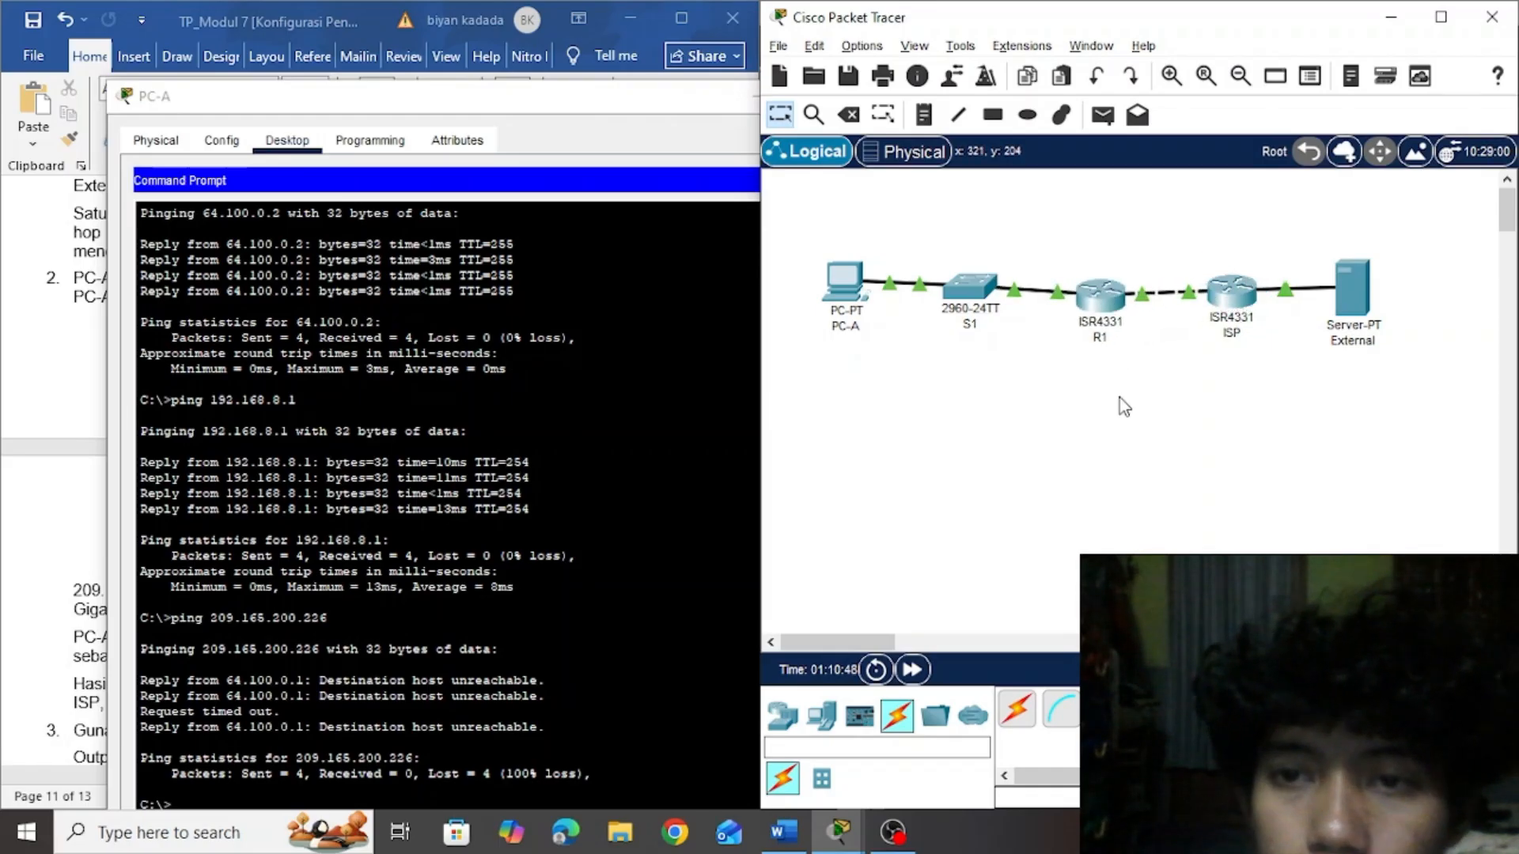
drag(463, 106, 1066, 80)
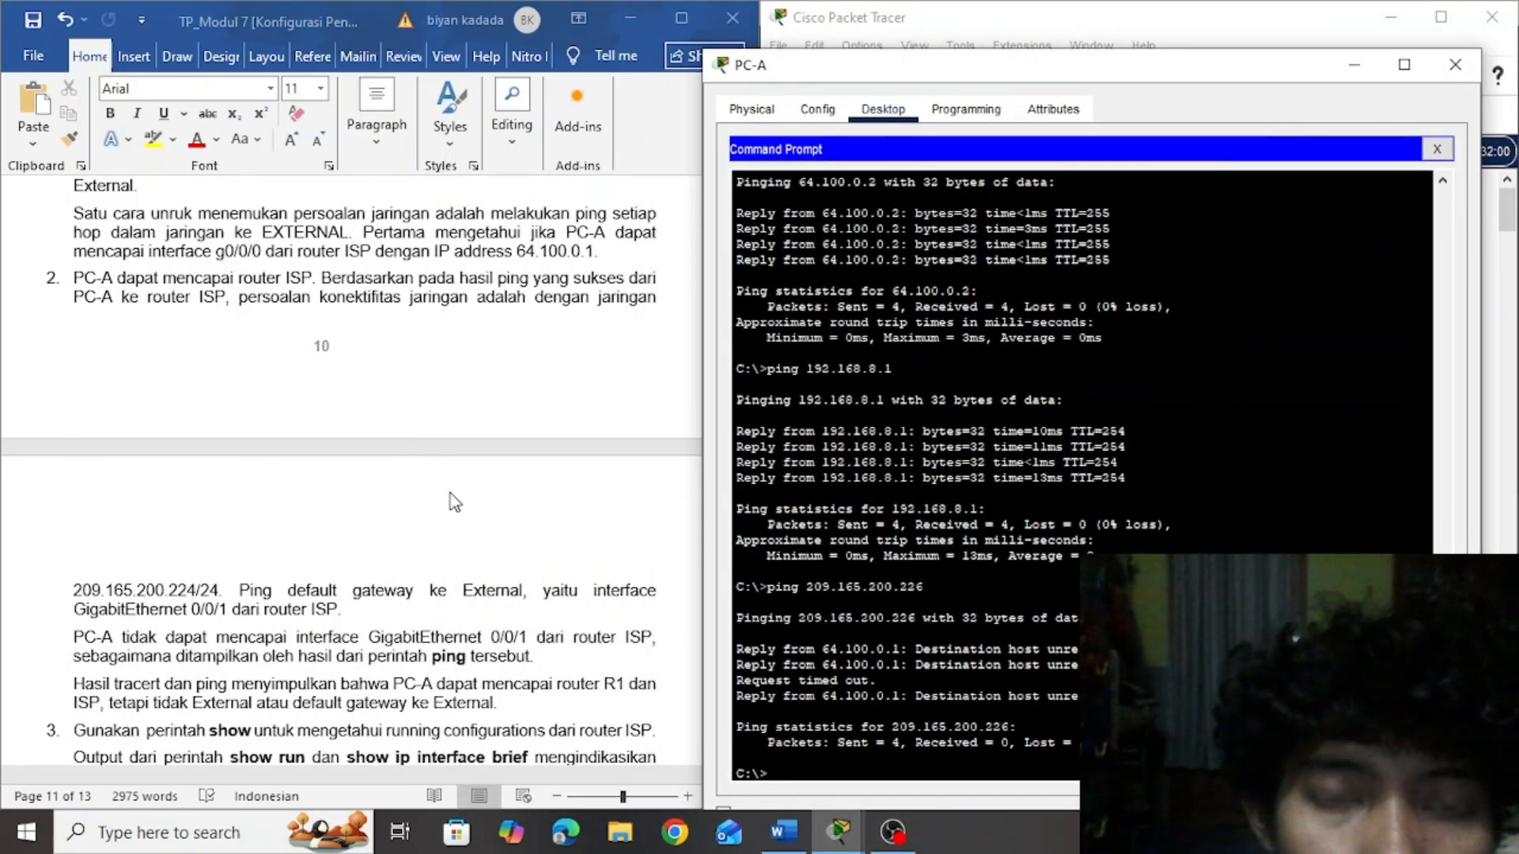
Read Langkah 2 items 3 to 5 on checking and fixing router ISP, put away PC-A's window and open ISP's command line
click(662, 478)
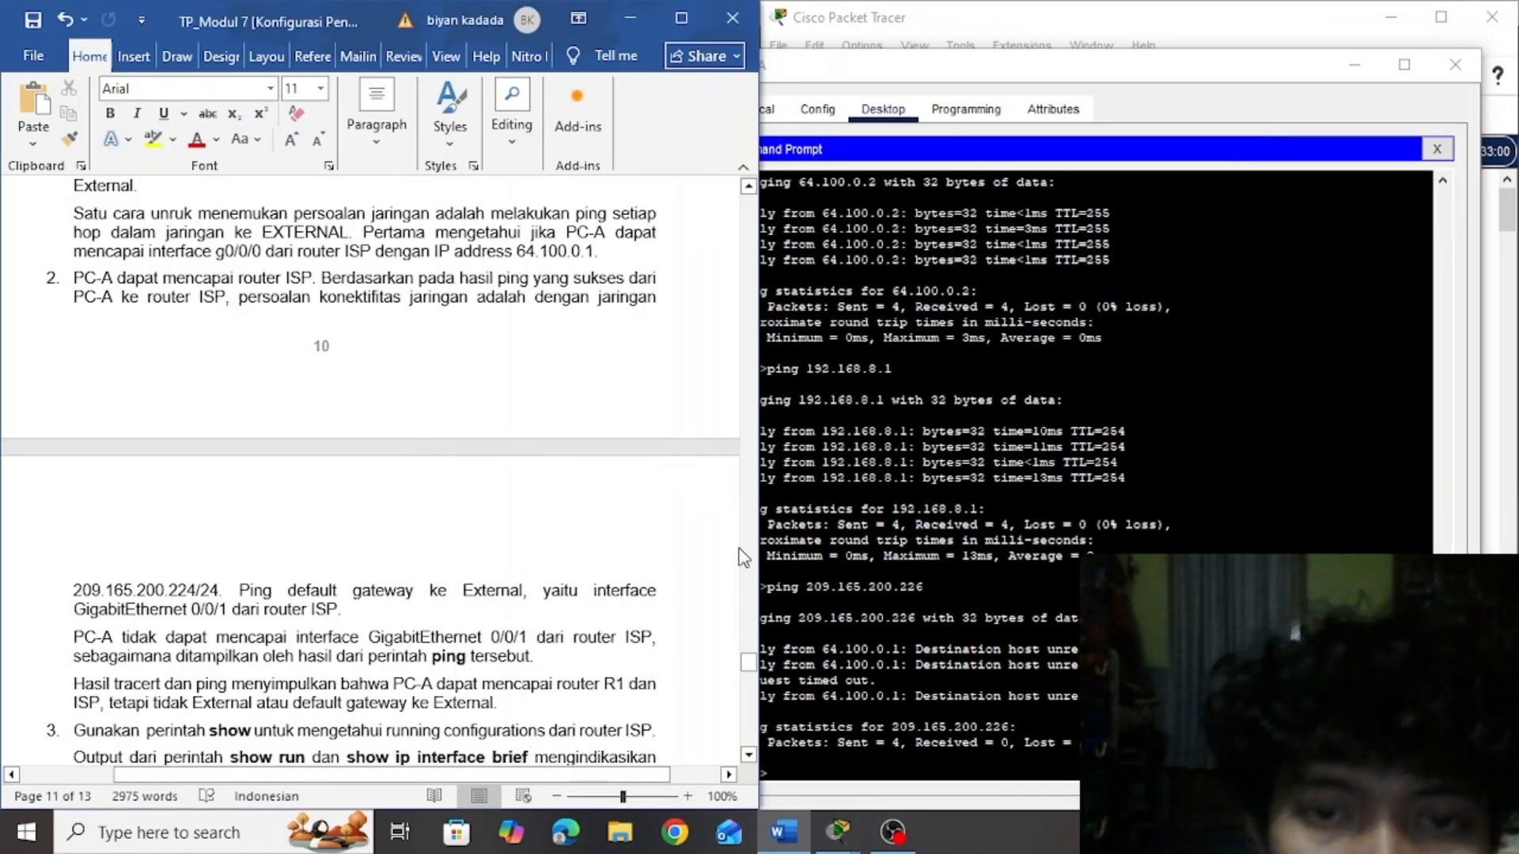
drag(747, 670, 746, 679)
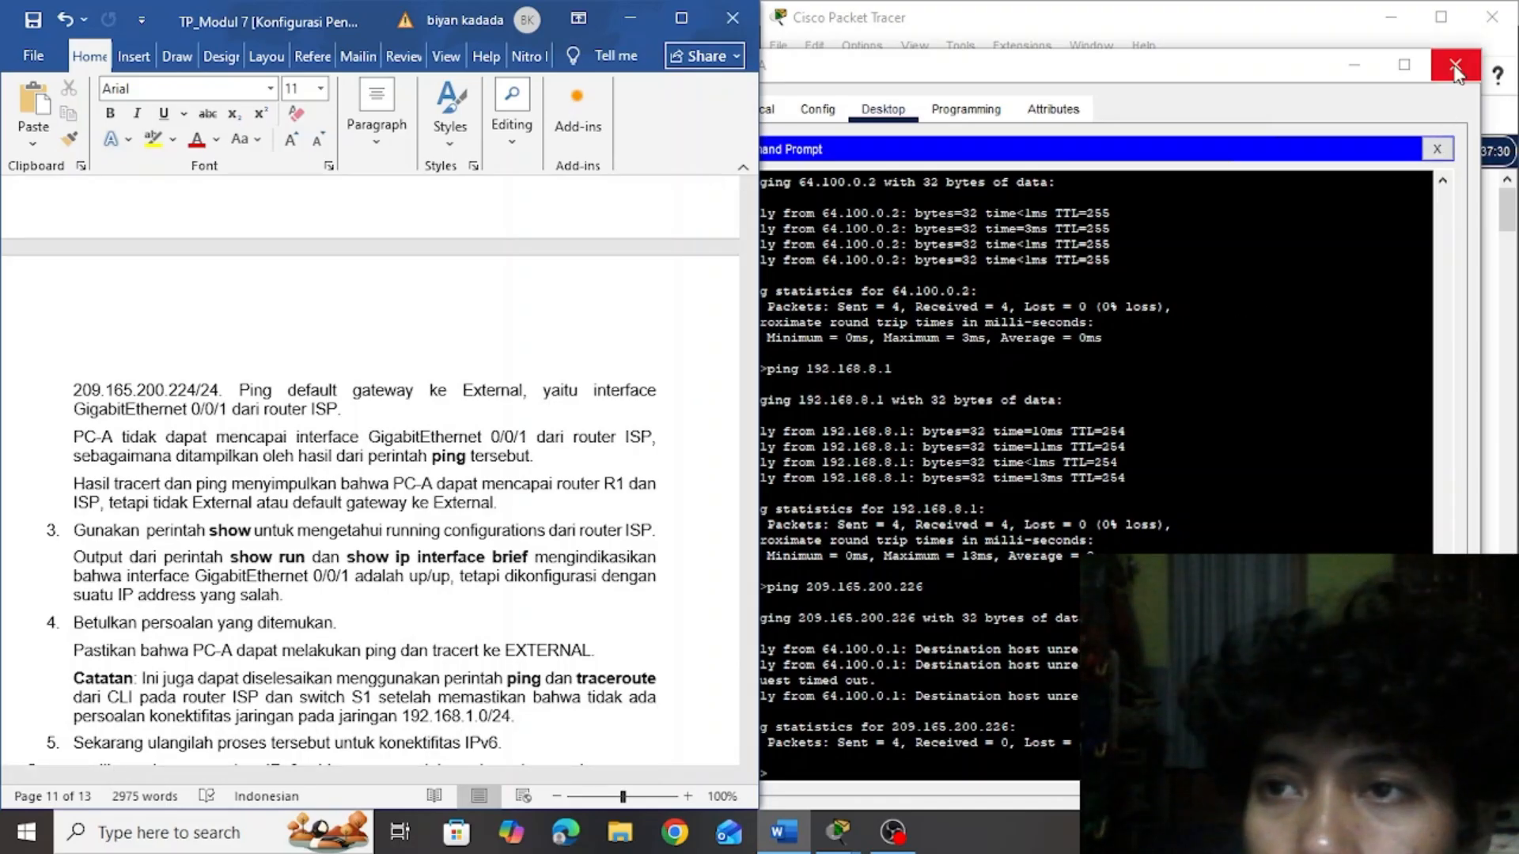
click(1373, 77)
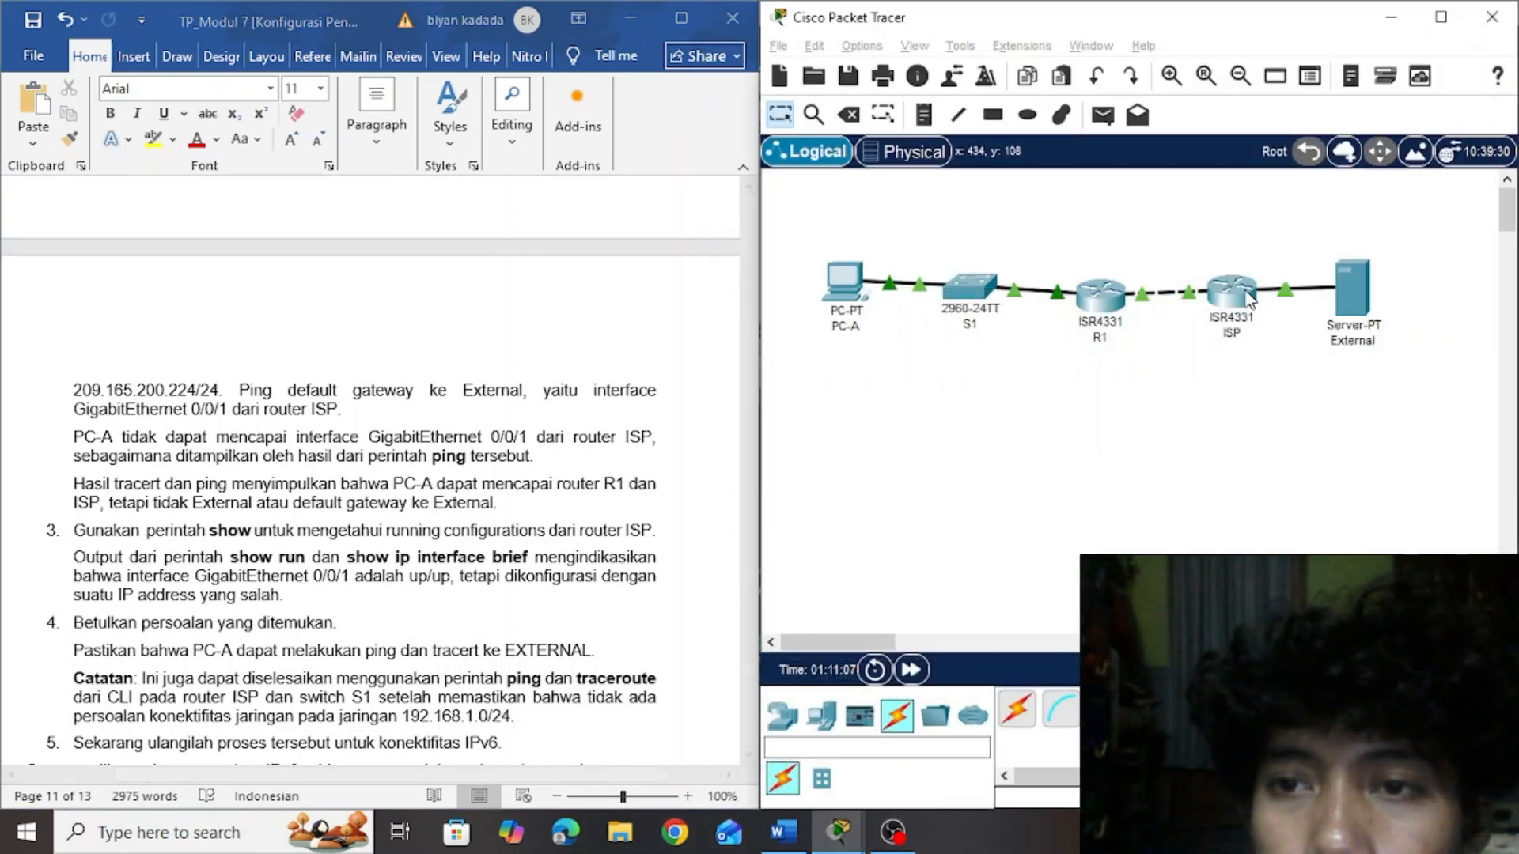
click(1248, 299)
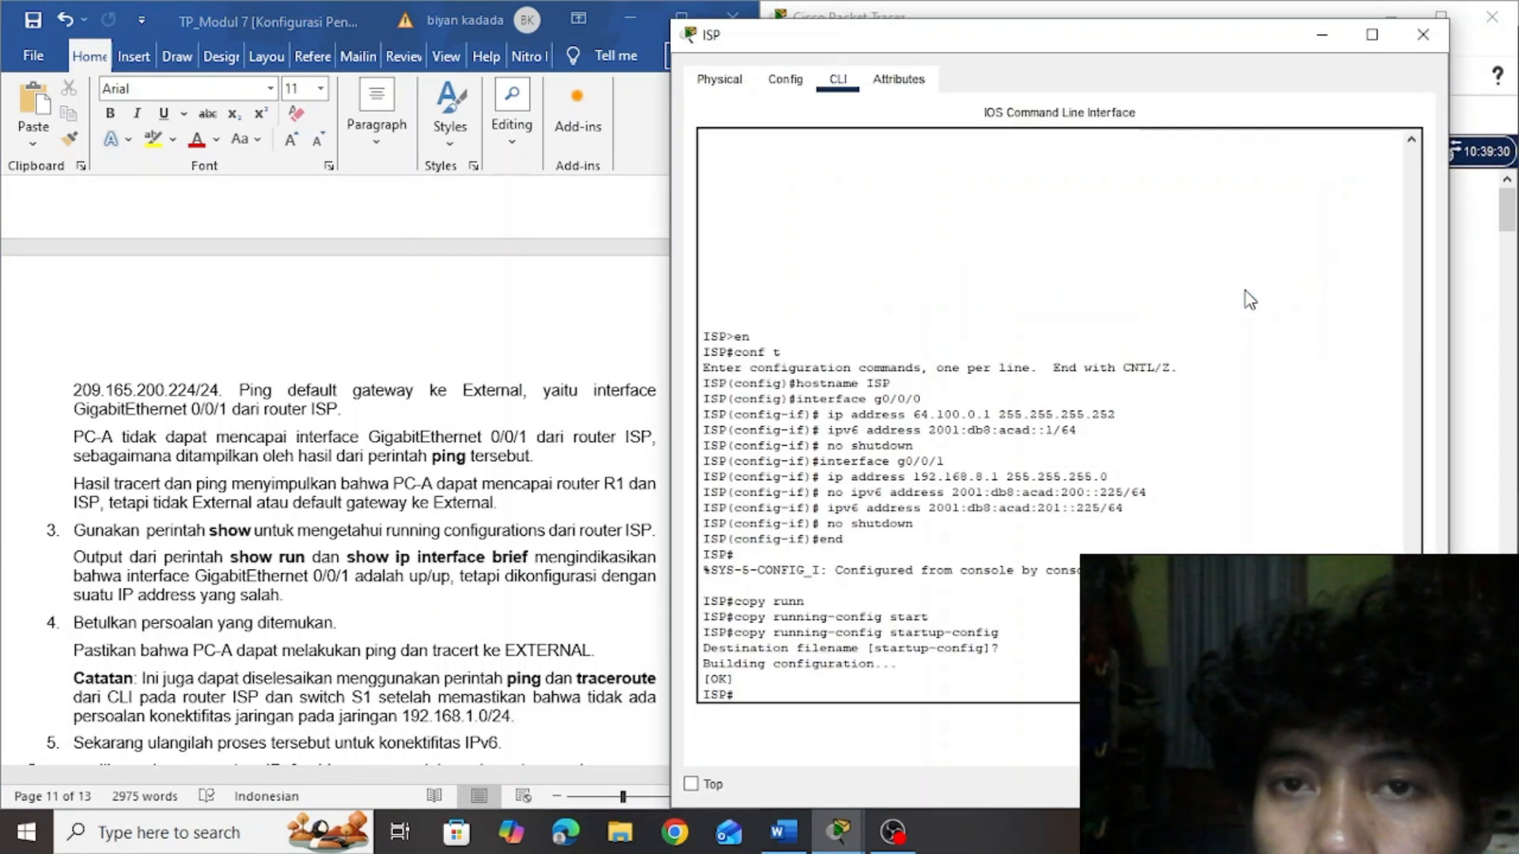
List router ISP's interfaces and IPv4 addresses with show ip interface brief
click(797, 695)
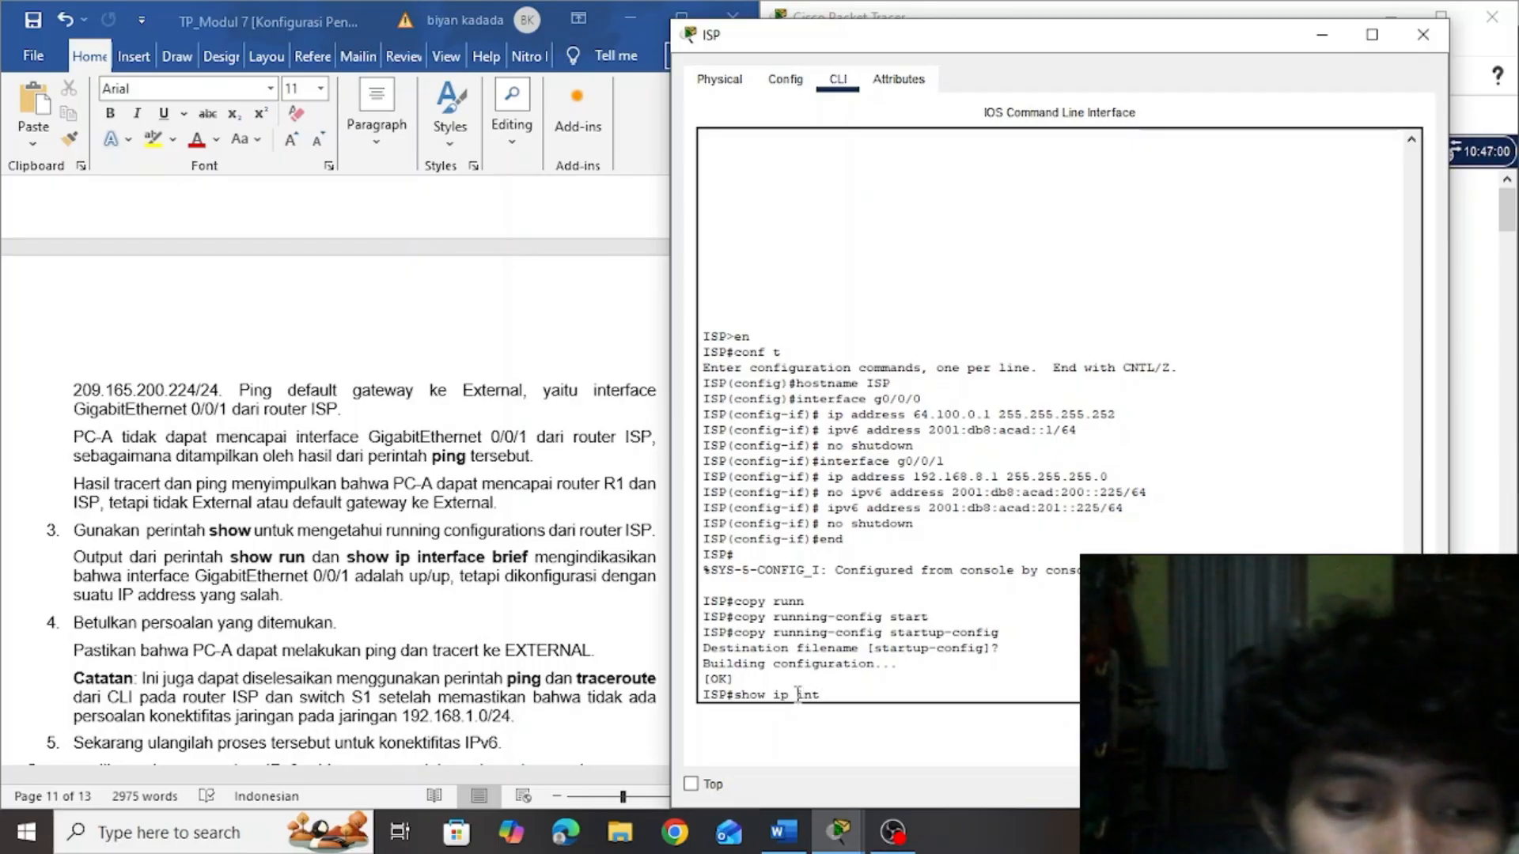
key(Tab)
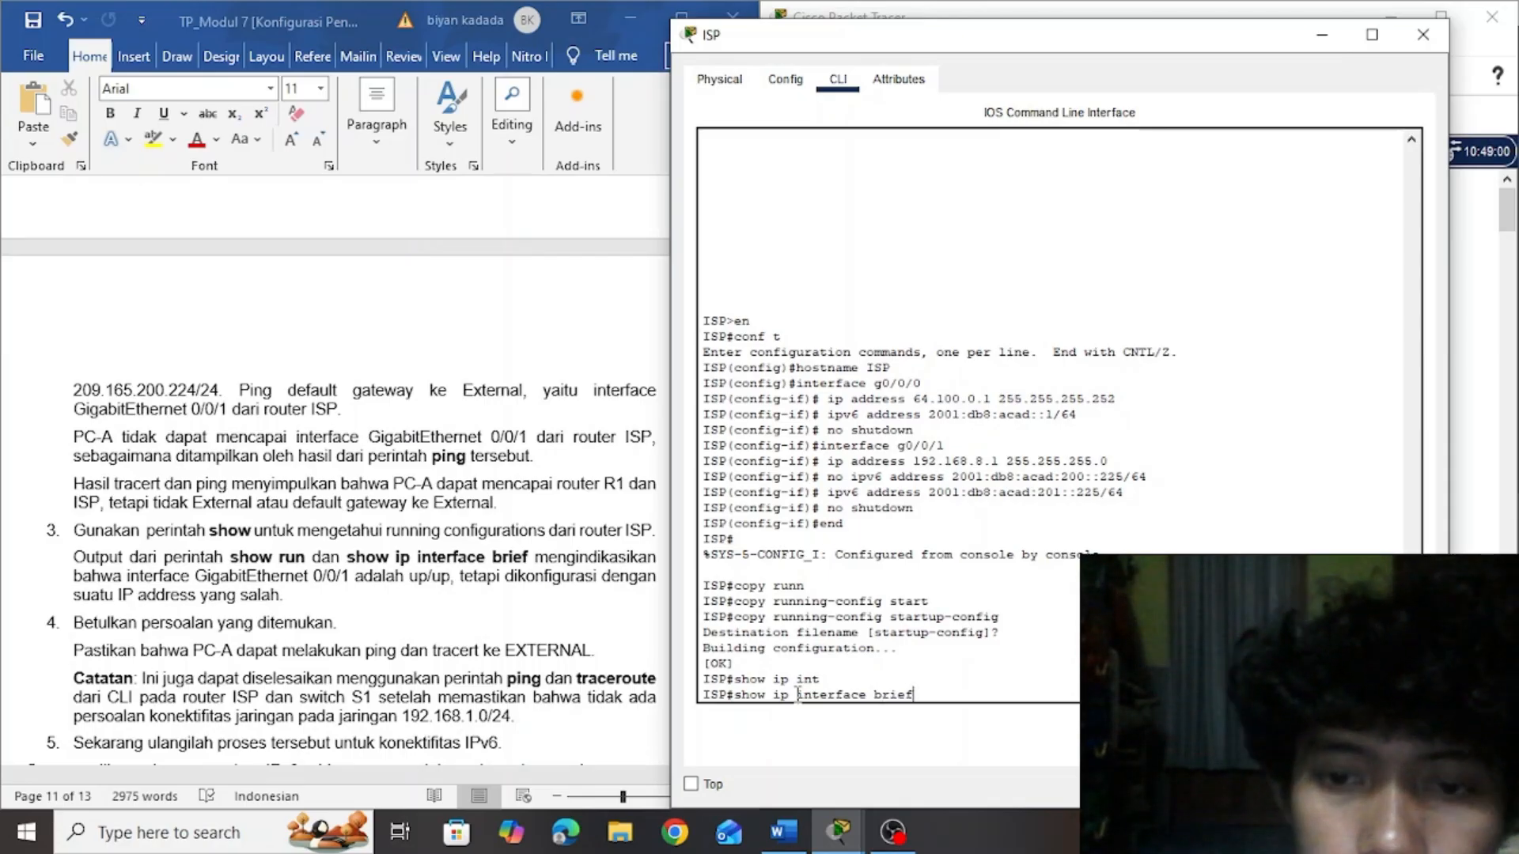
text(brief)
key(Return)
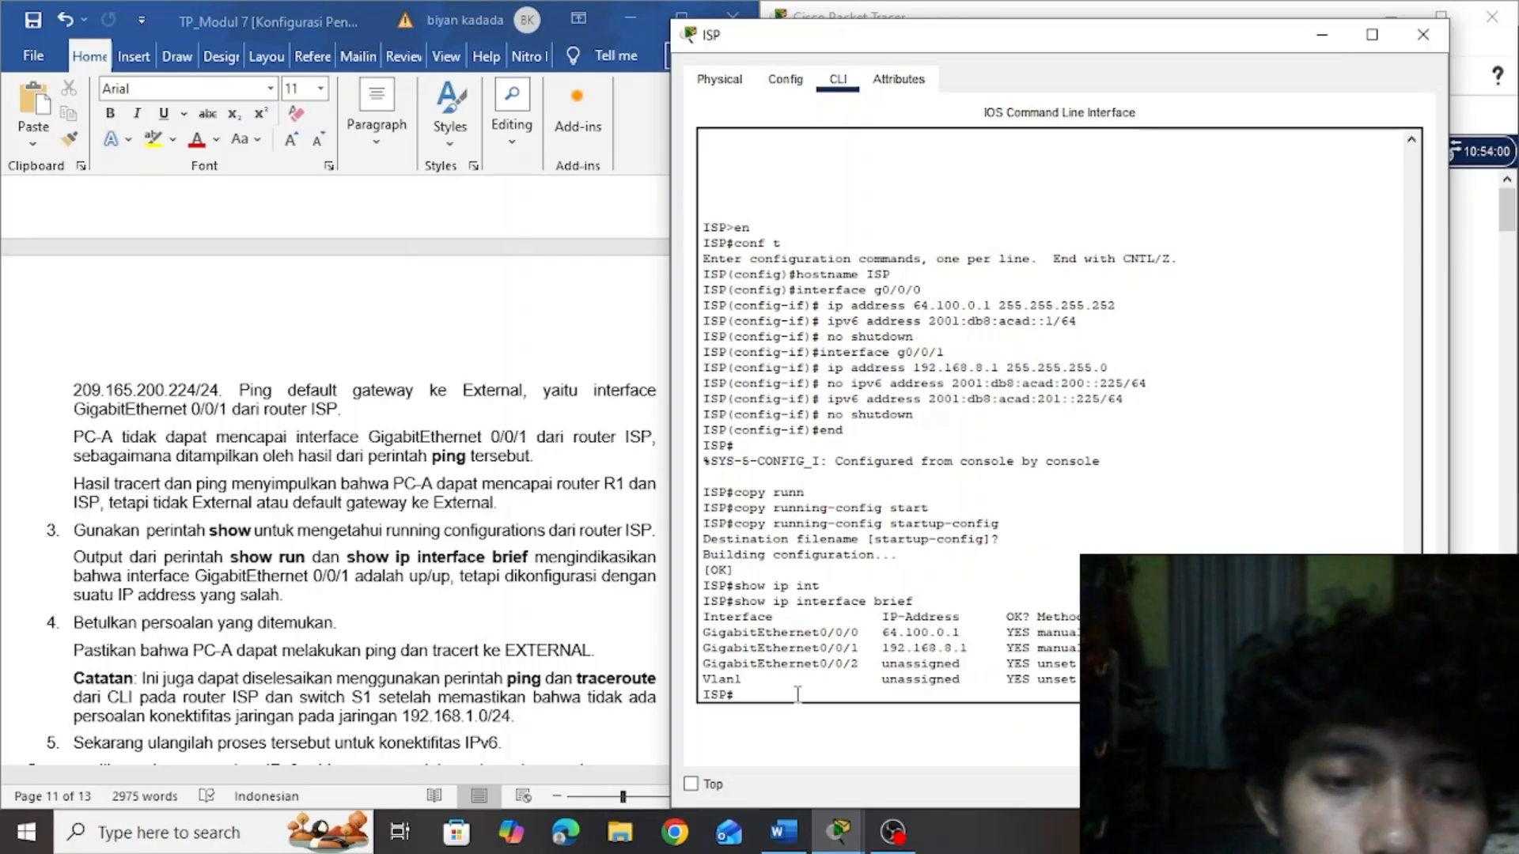
click(892, 831)
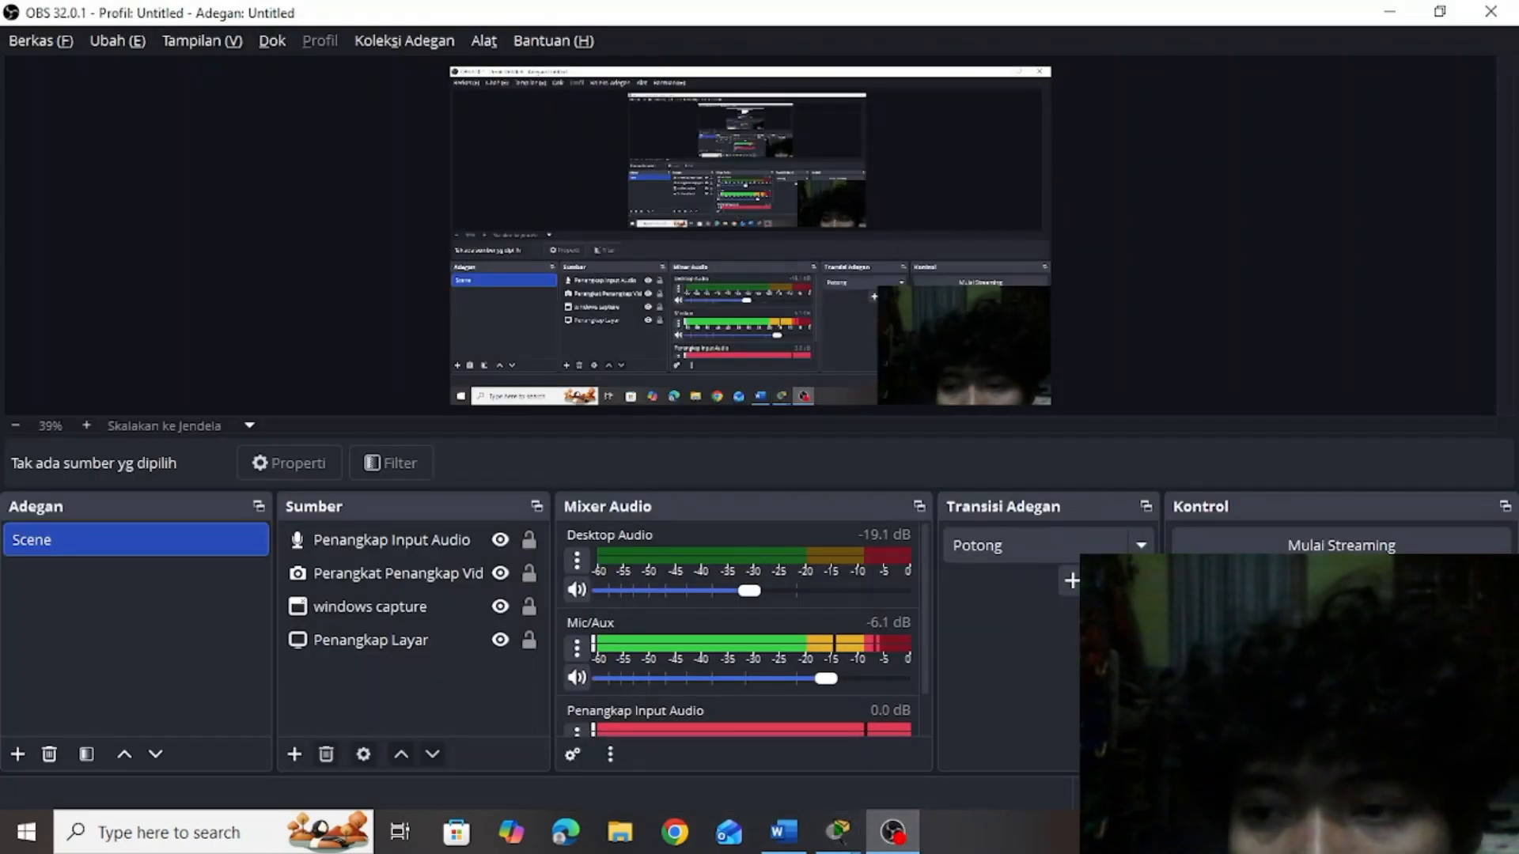
key(alt+Tab)
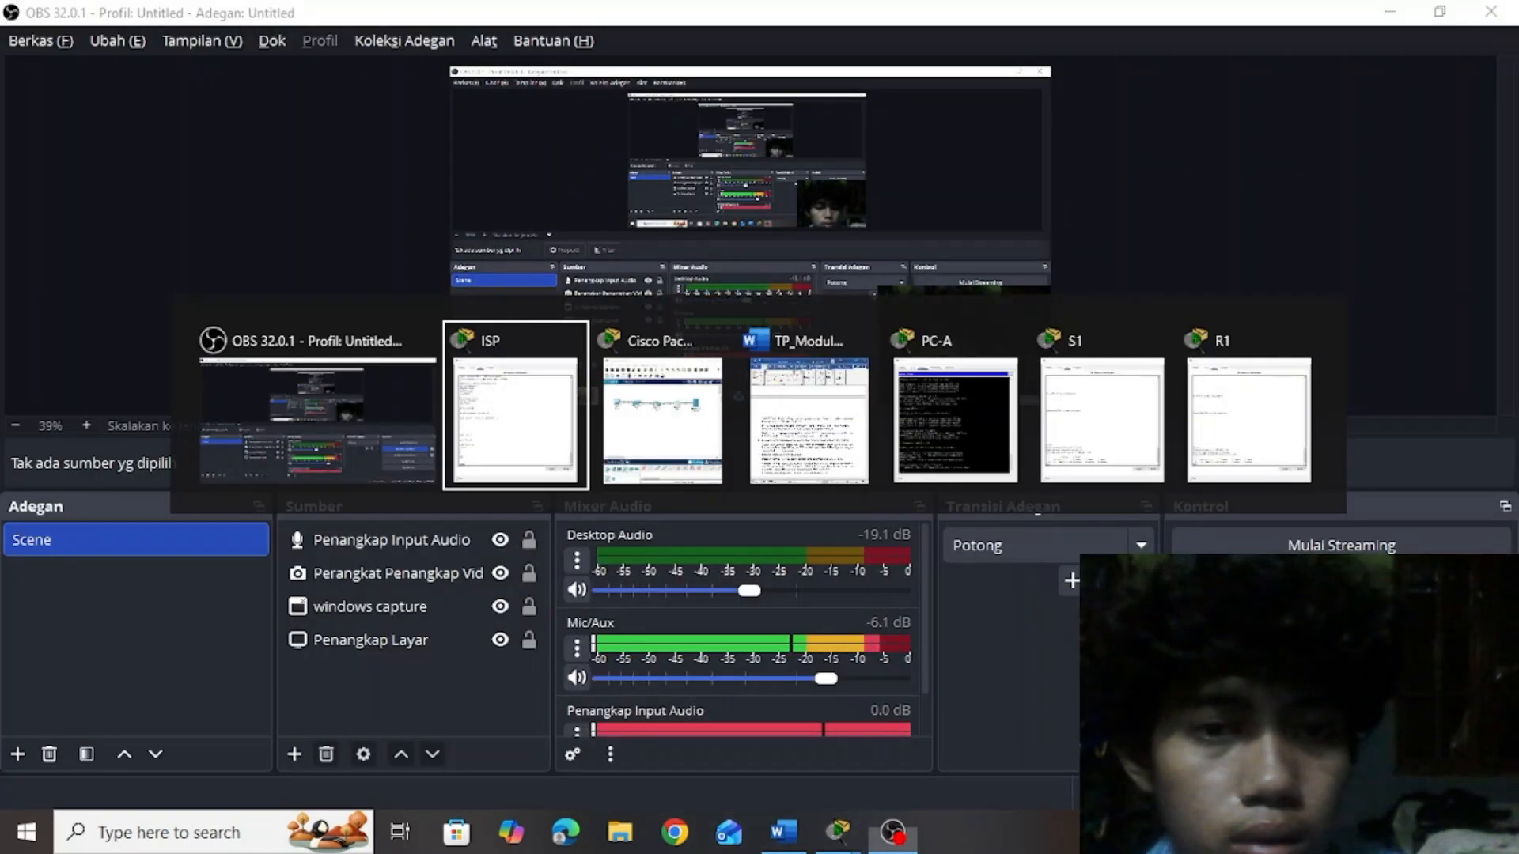
key(alt+Tab)
key(alt+Tab)
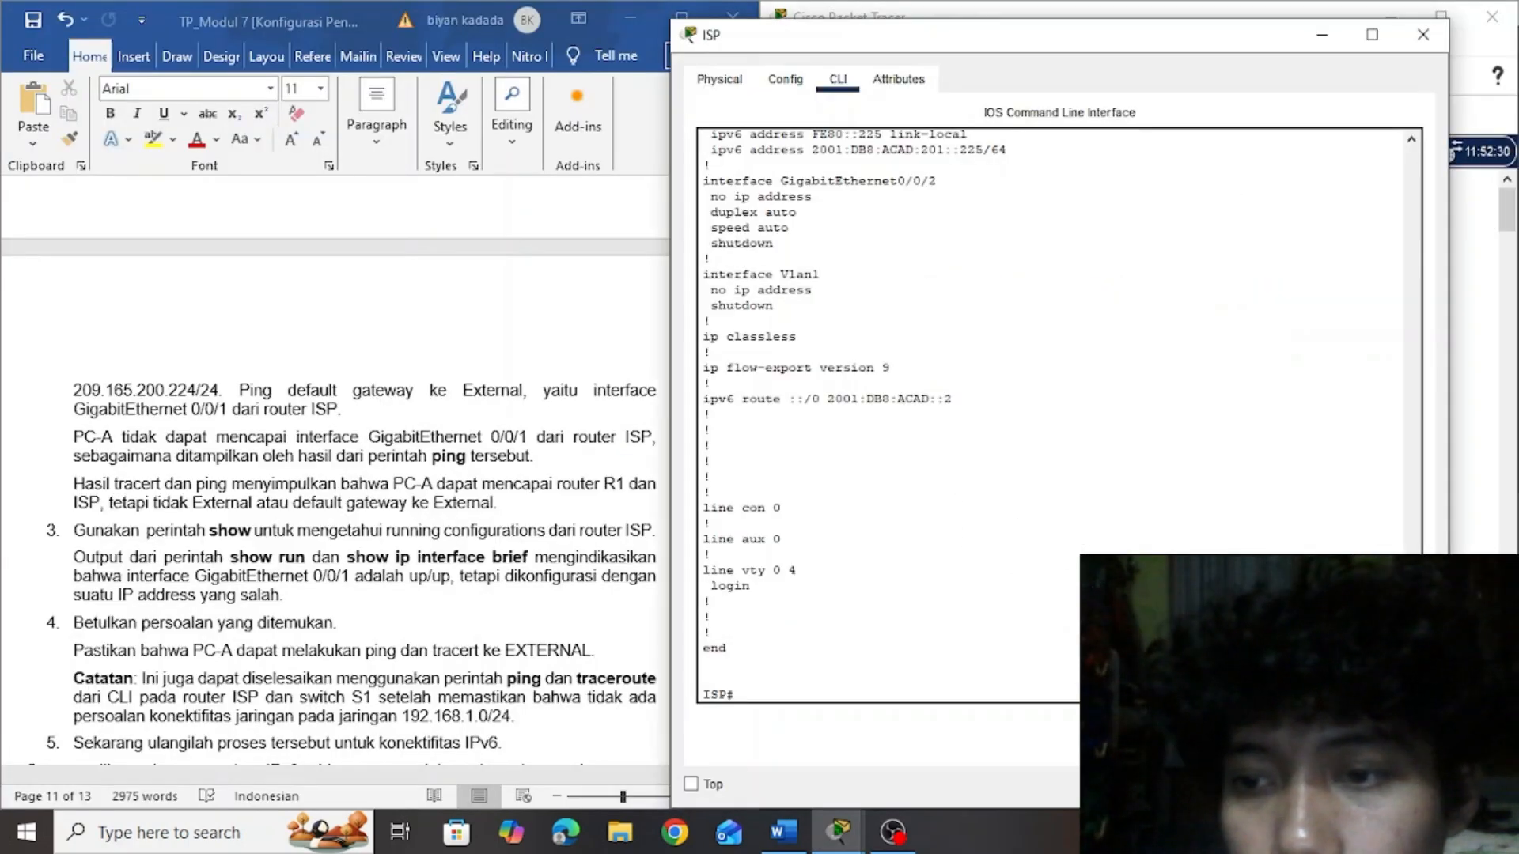
Compare the IPv4 address of GigabitEthernet0/0/1 in ISP's running configuration with the initial ISP configuration in the lab document
scroll(1058, 415, up, 11)
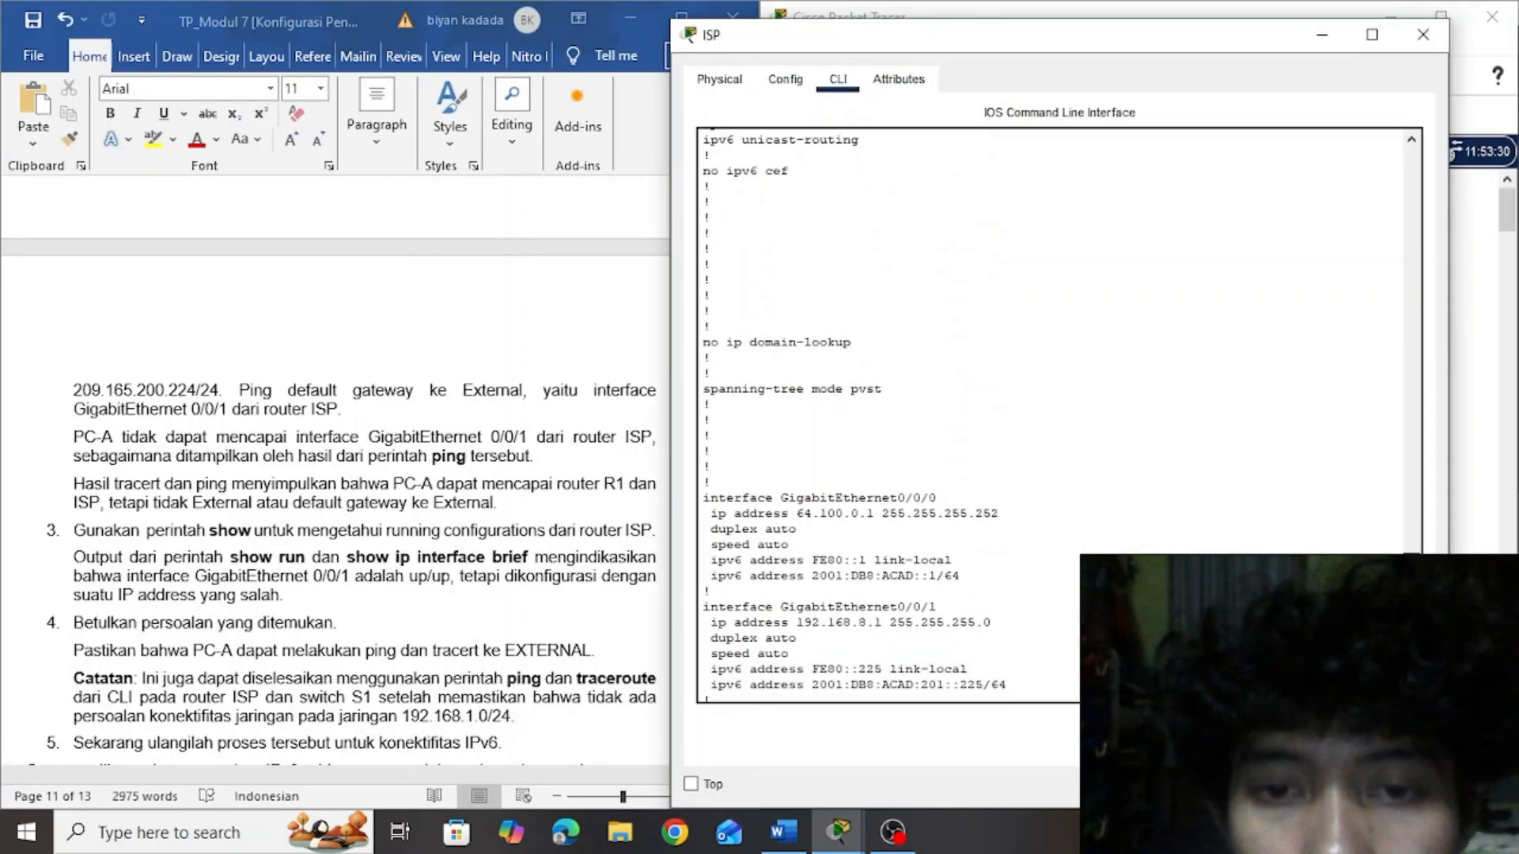
scroll(1058, 415, down, 3)
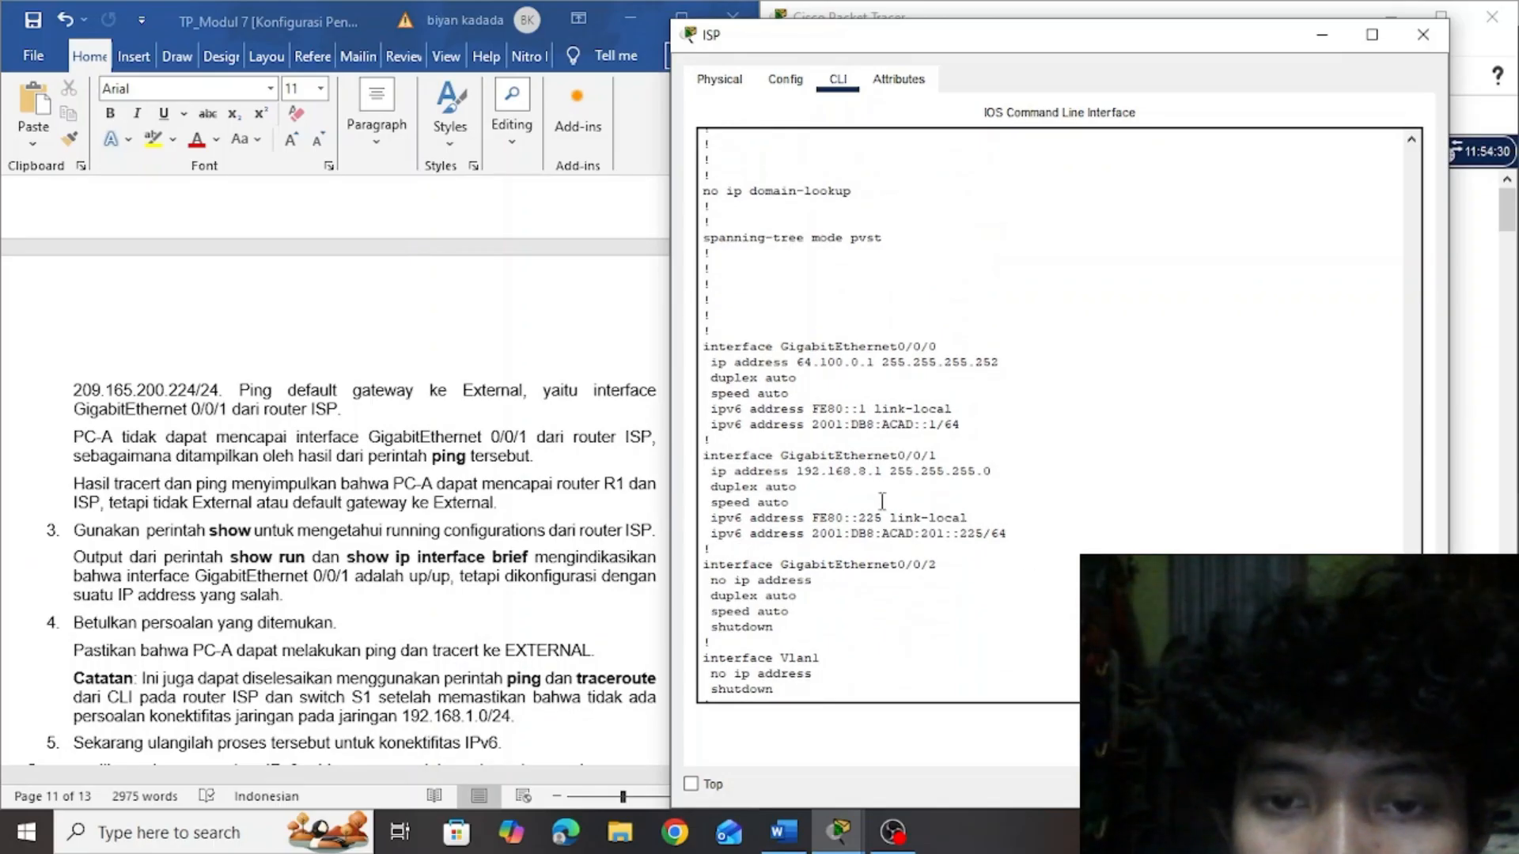
click(592, 479)
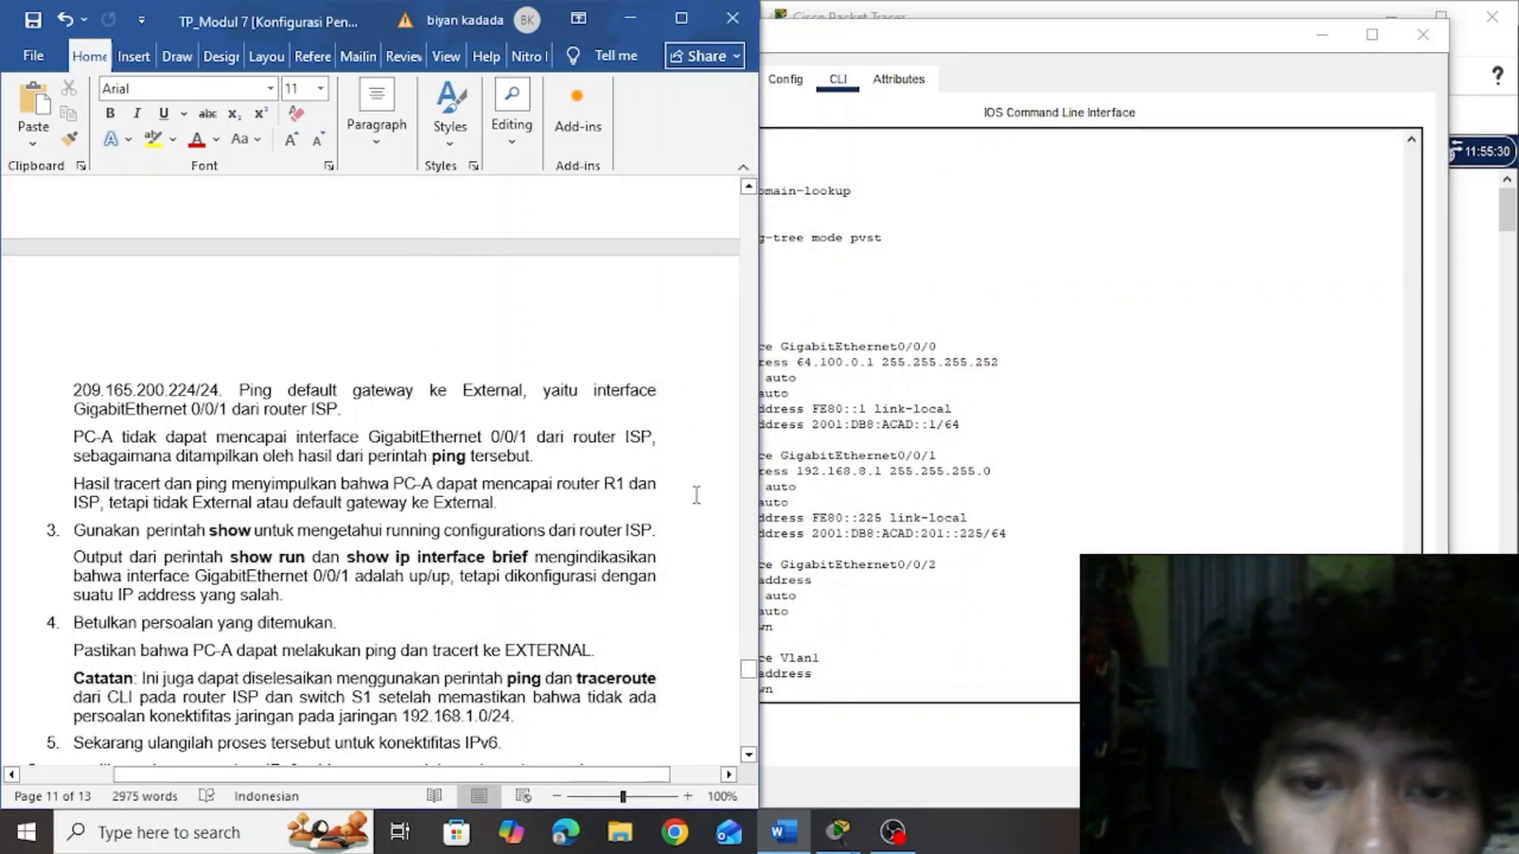
drag(748, 670, 748, 382)
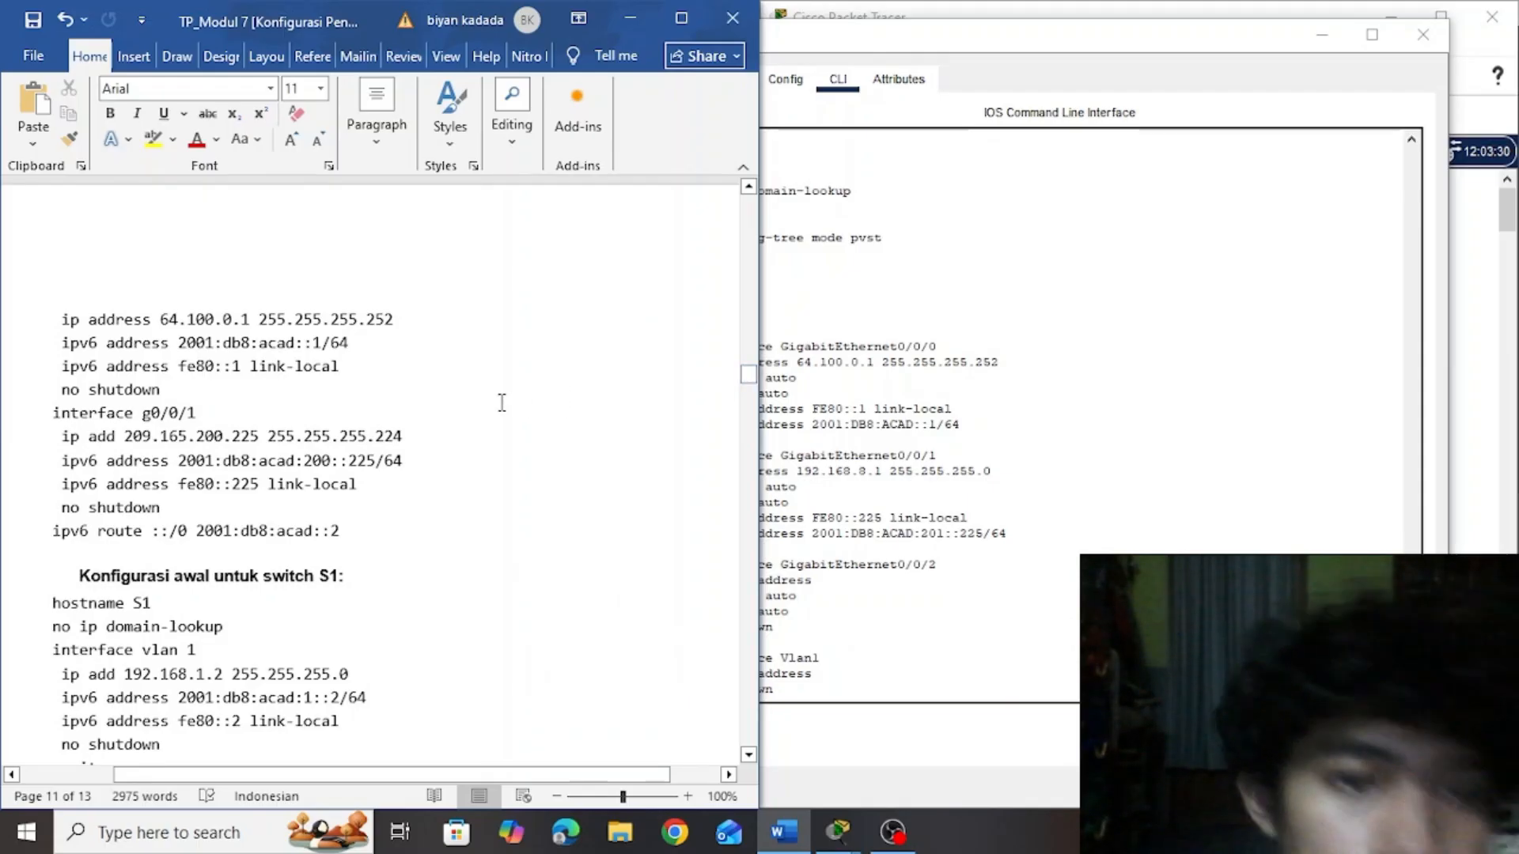
click(979, 478)
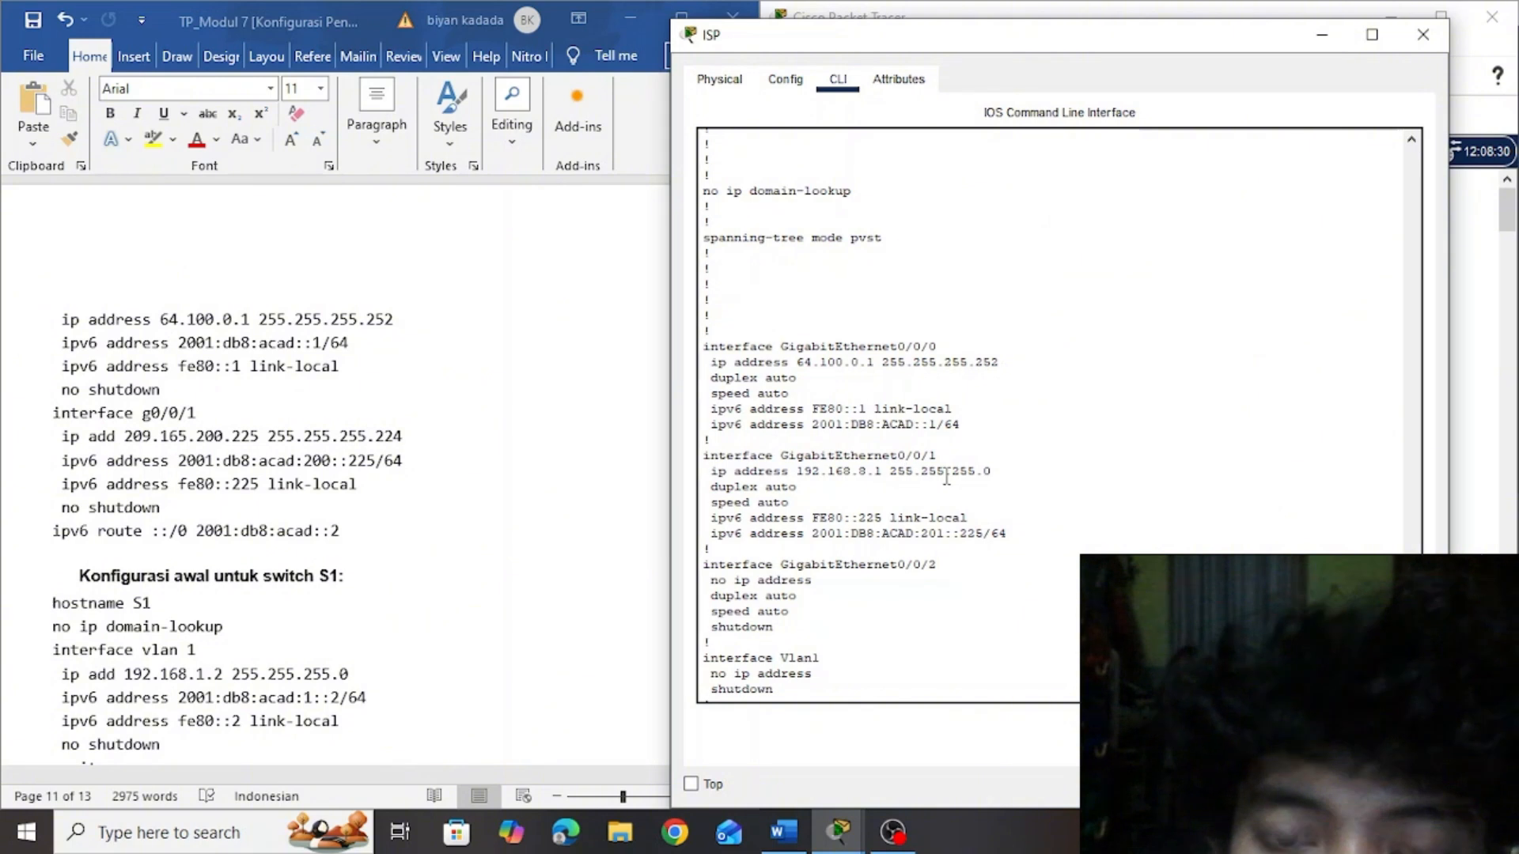
drag(1025, 473, 730, 459)
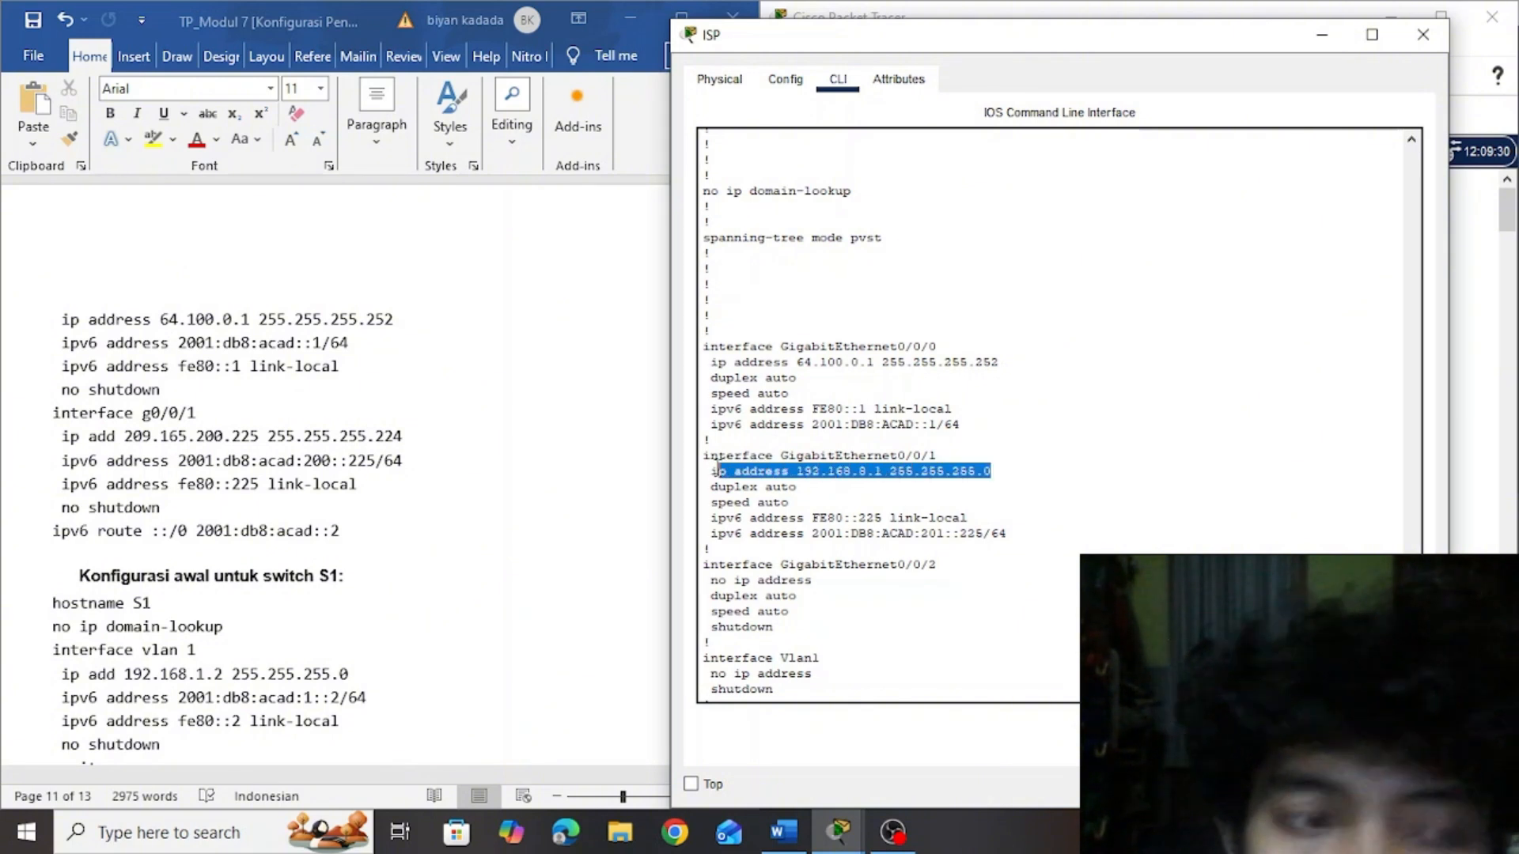
click(129, 420)
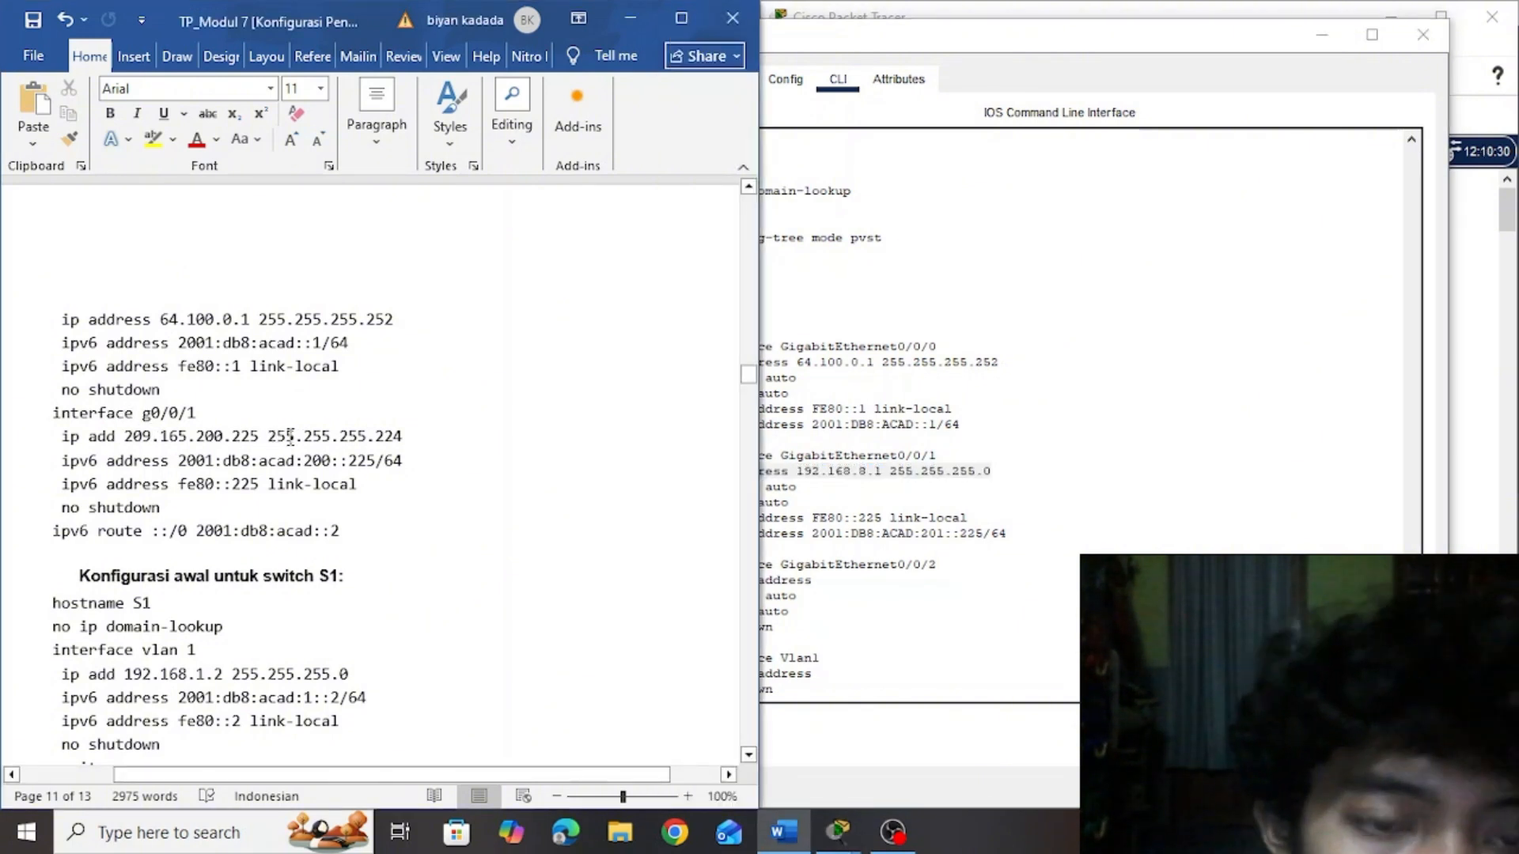
drag(267, 437, 100, 447)
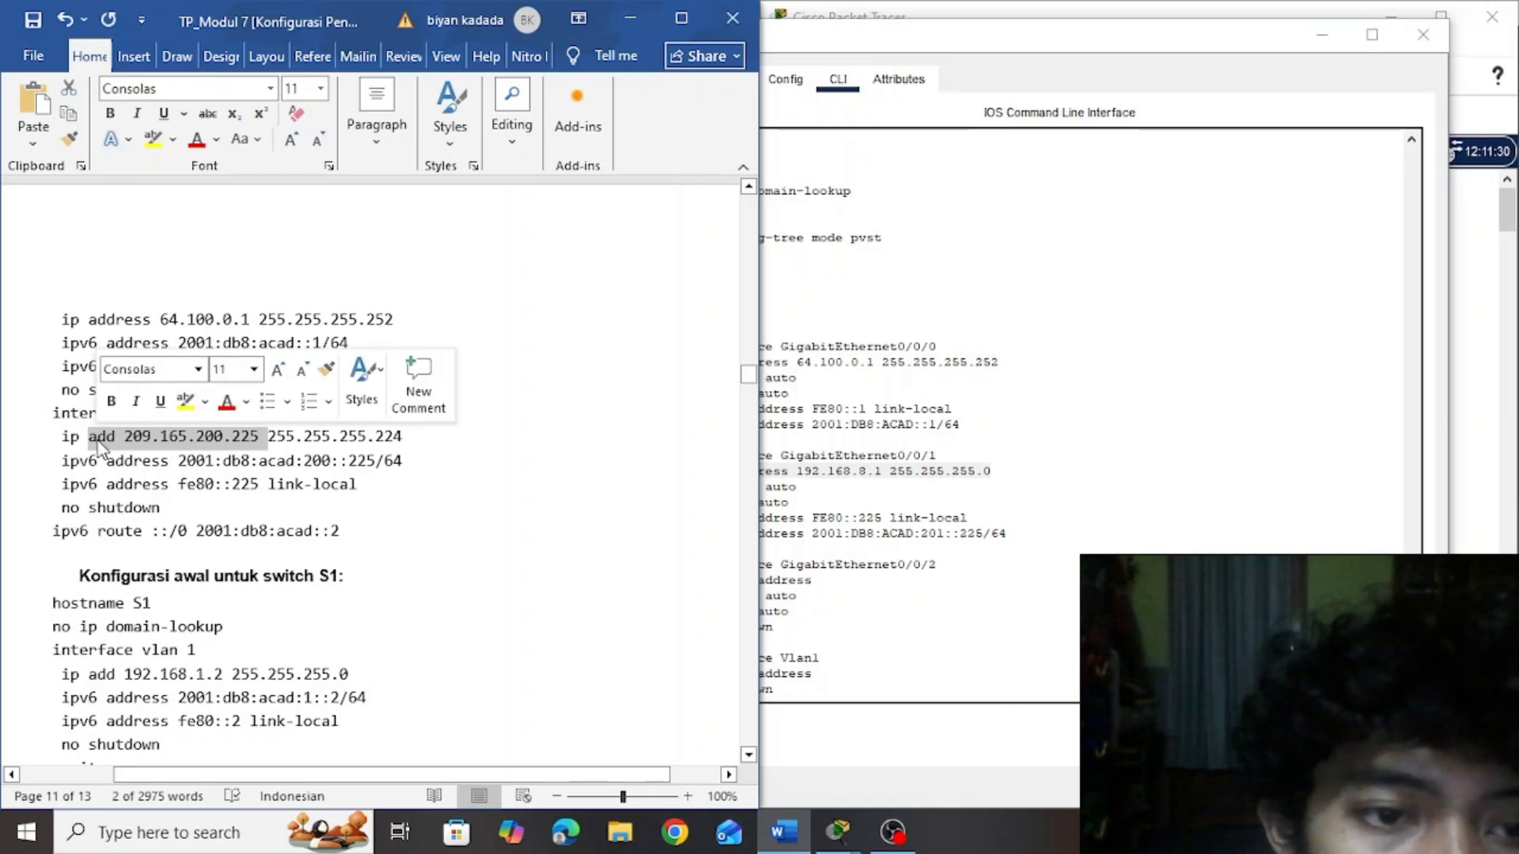
key(ctrl+c)
click(115, 452)
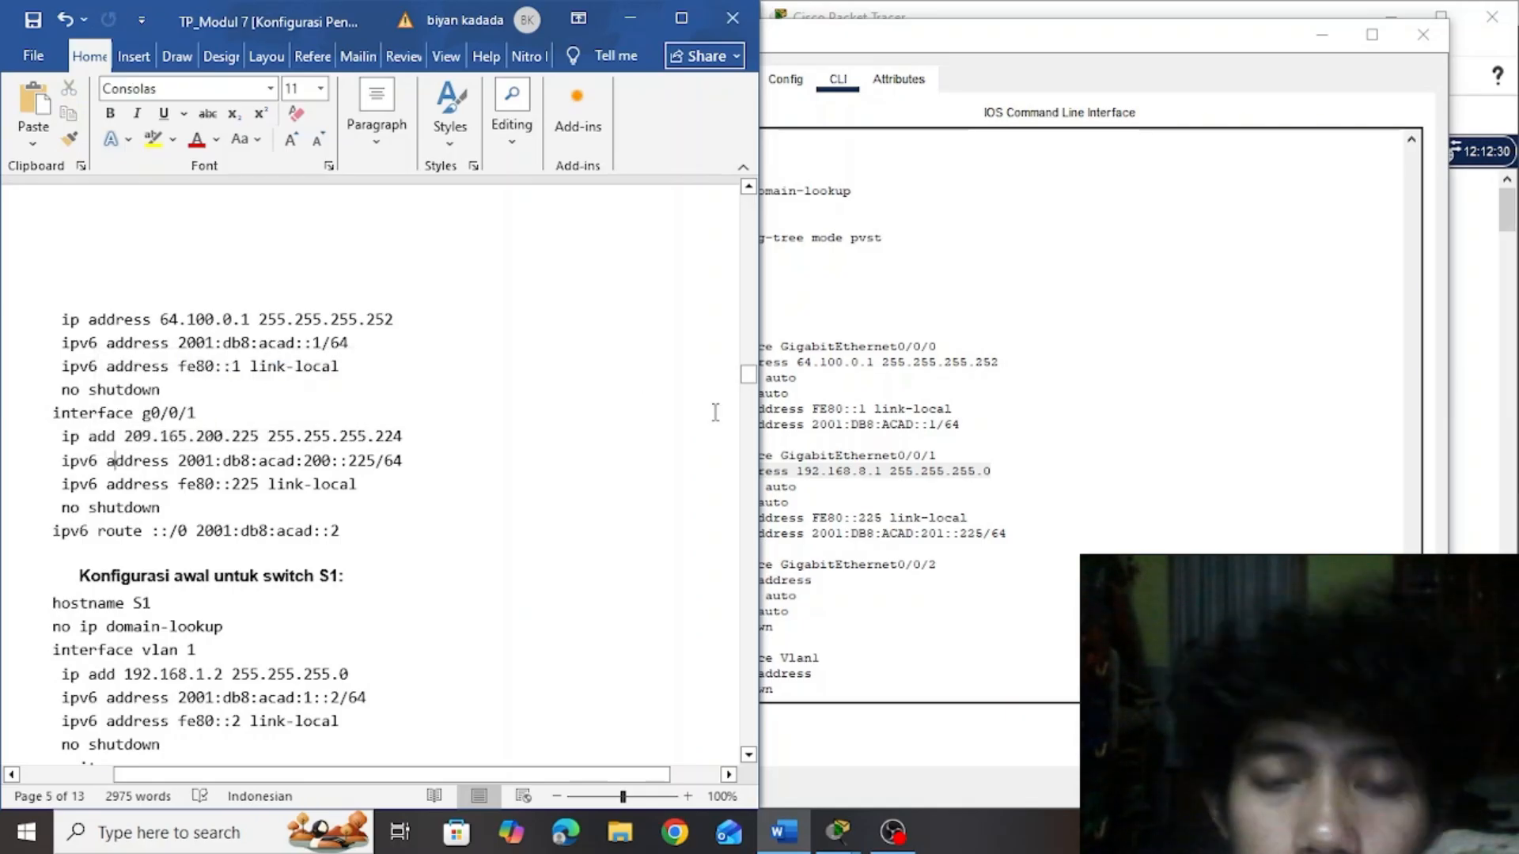
Compare ISP's g0/0/1 IPv6 address with the document's initial configuration and read the Catatan on deleting wrong IPv6 addresses
click(833, 477)
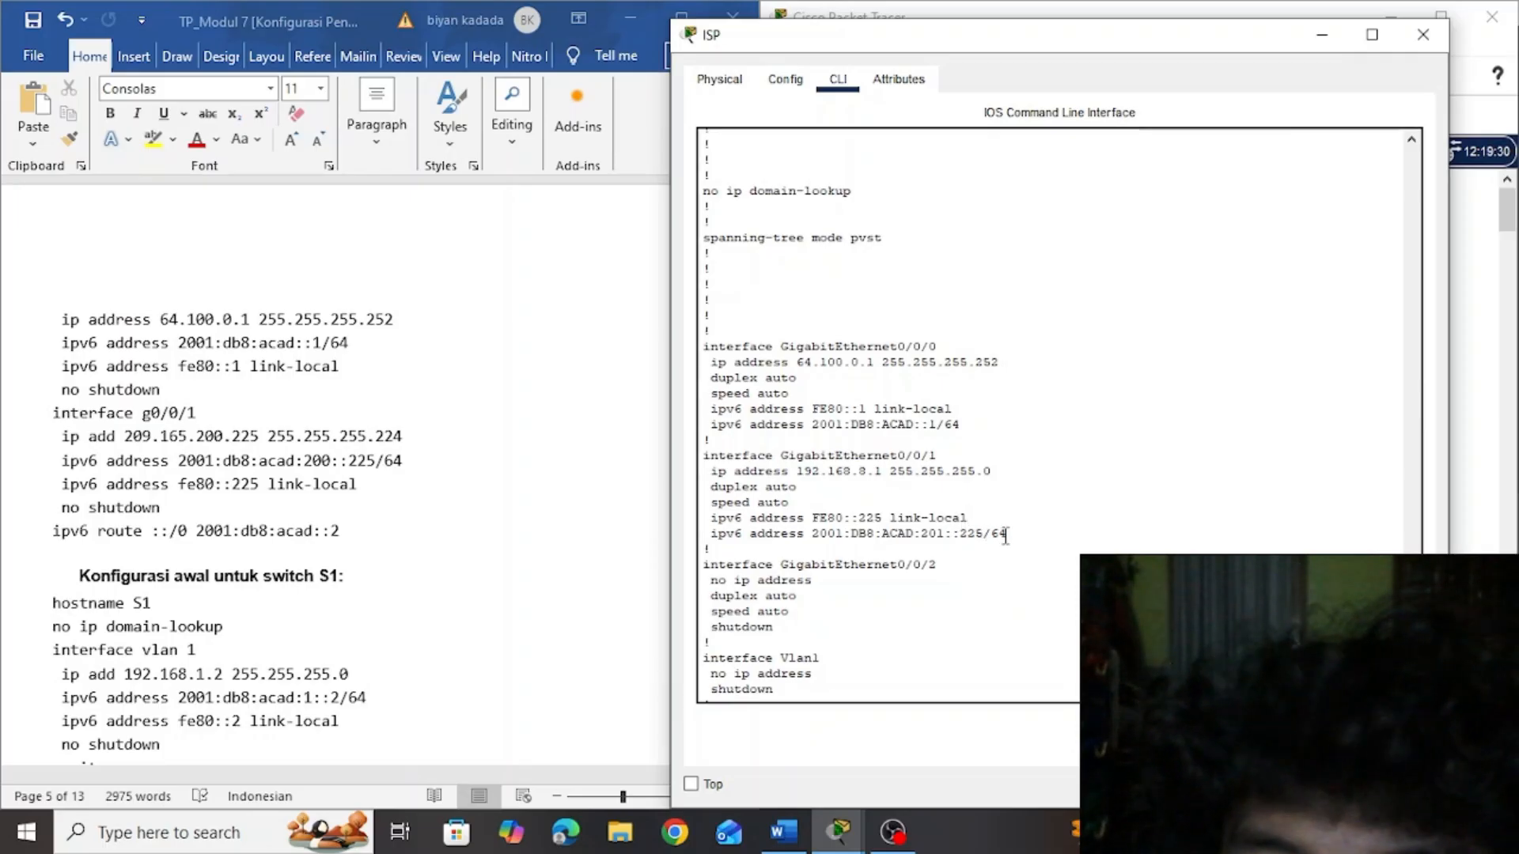
click(346, 474)
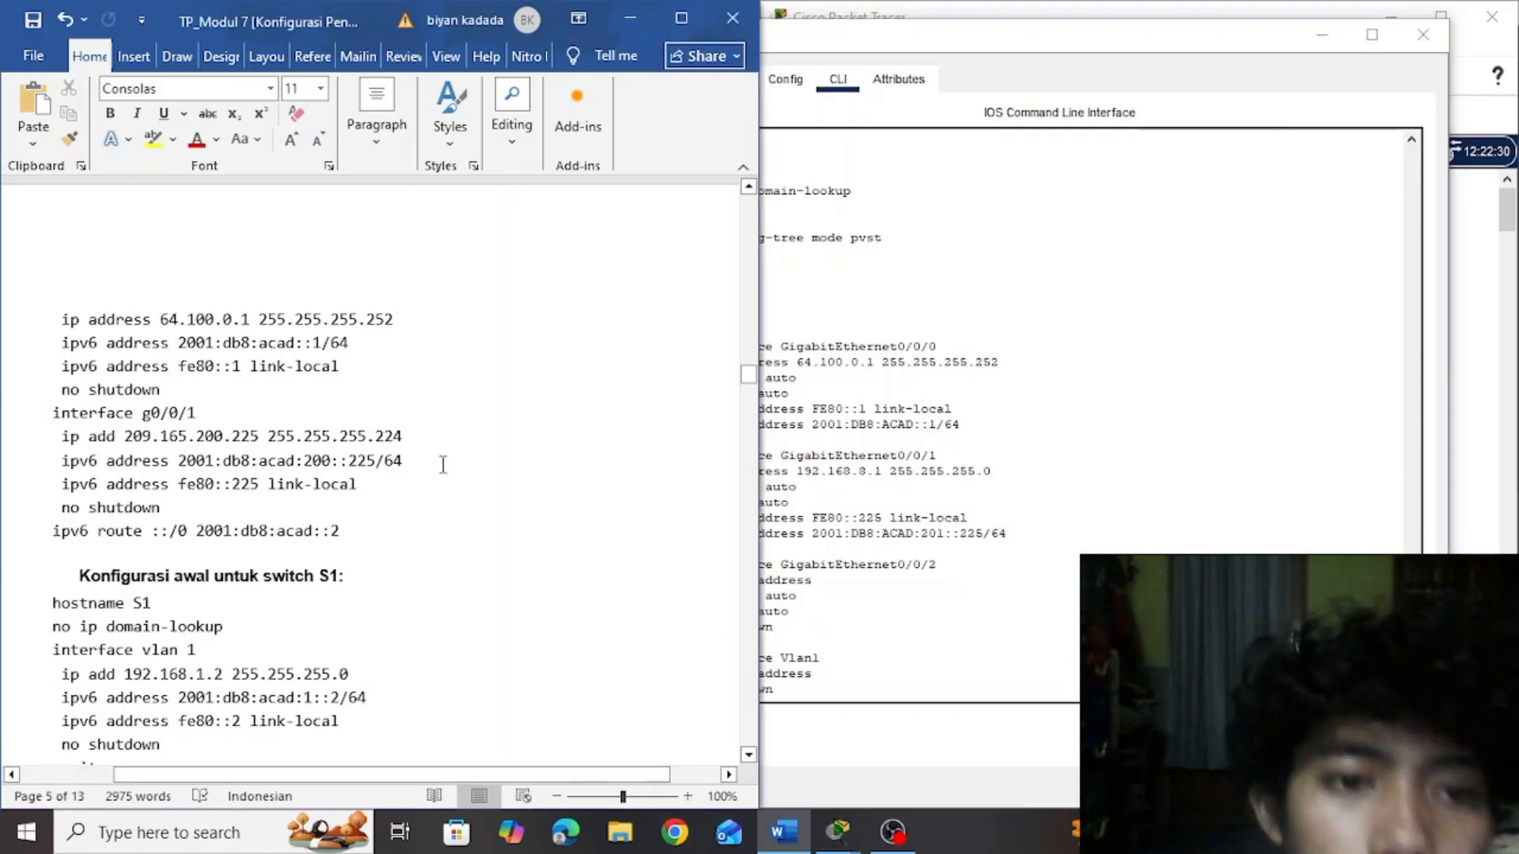
click(854, 490)
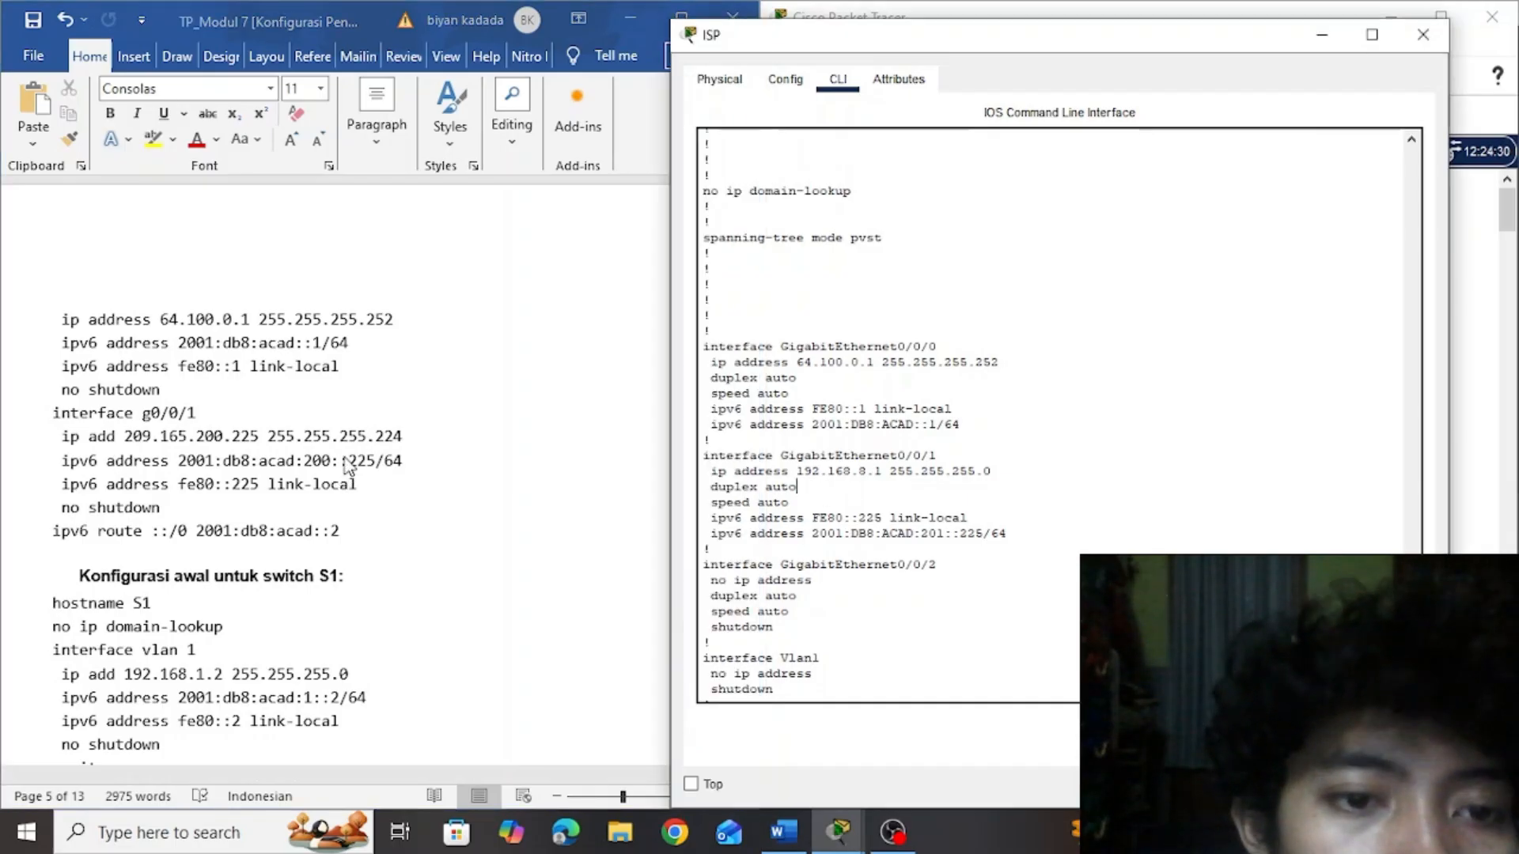
click(583, 280)
drag(749, 379, 755, 686)
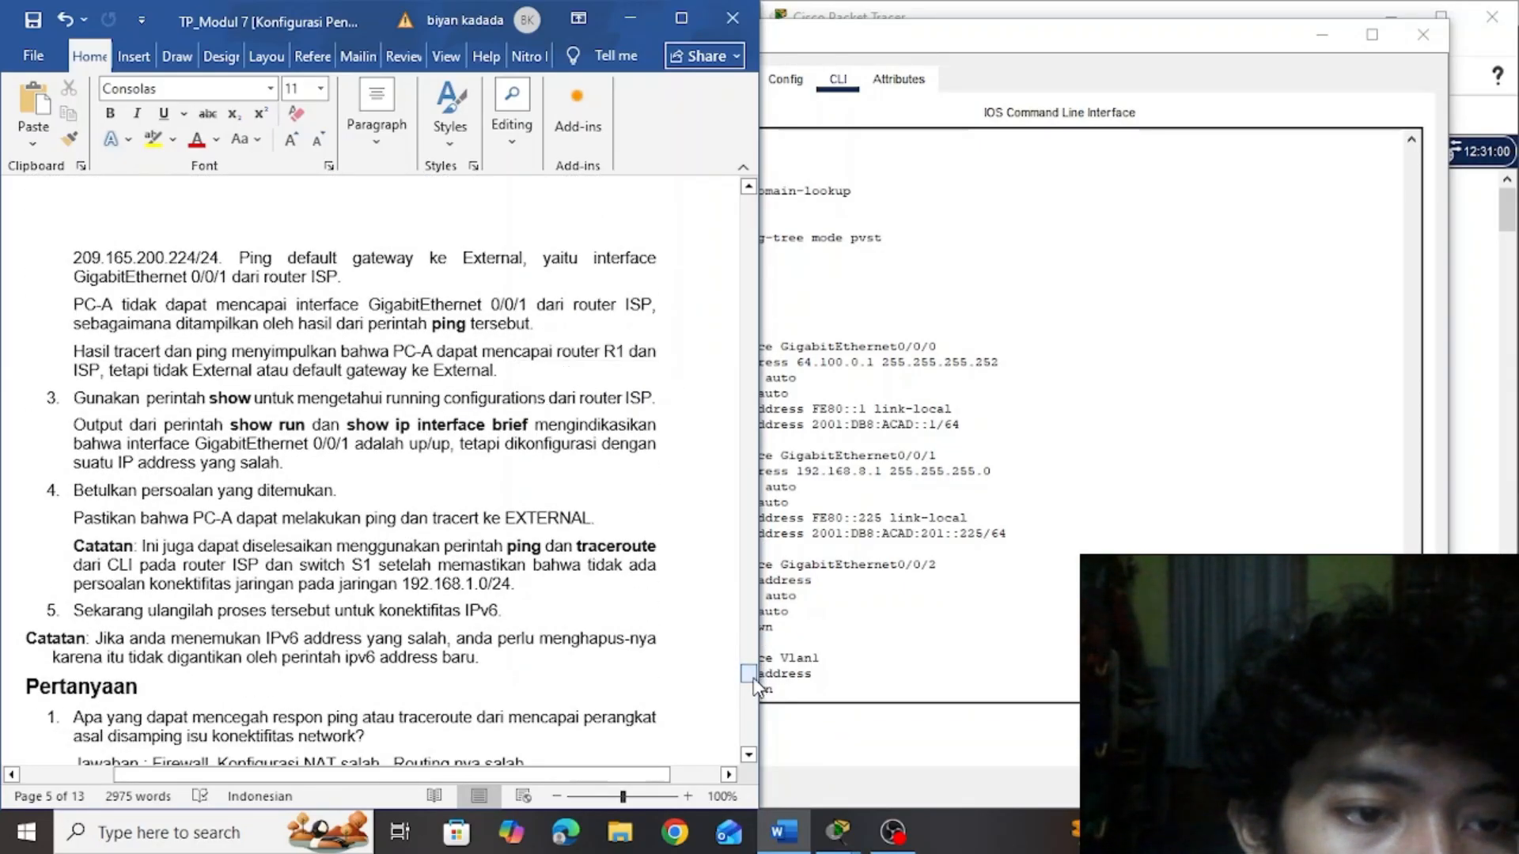
click(625, 639)
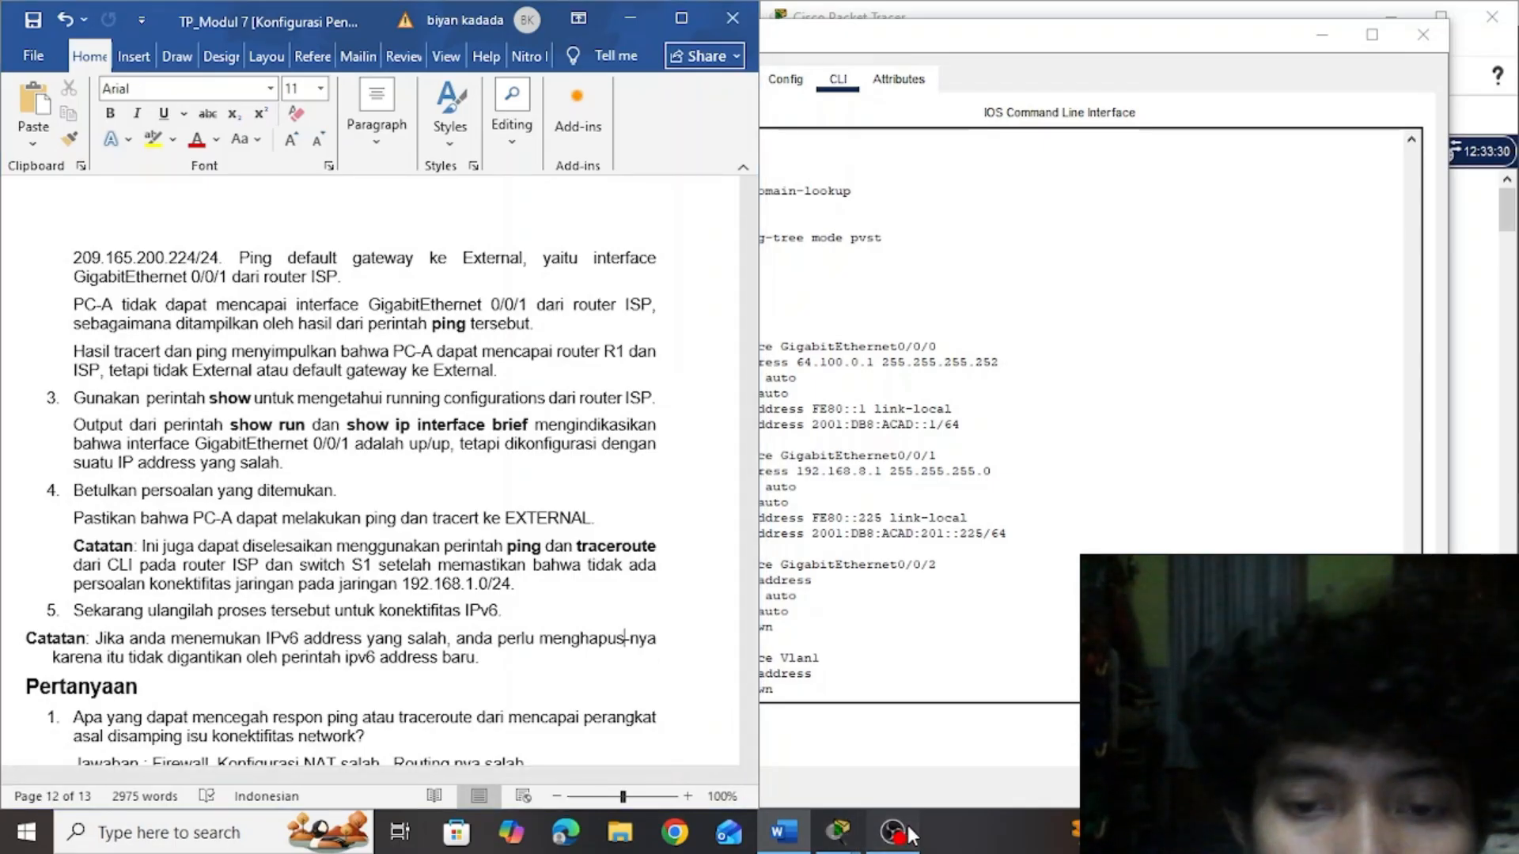
click(906, 833)
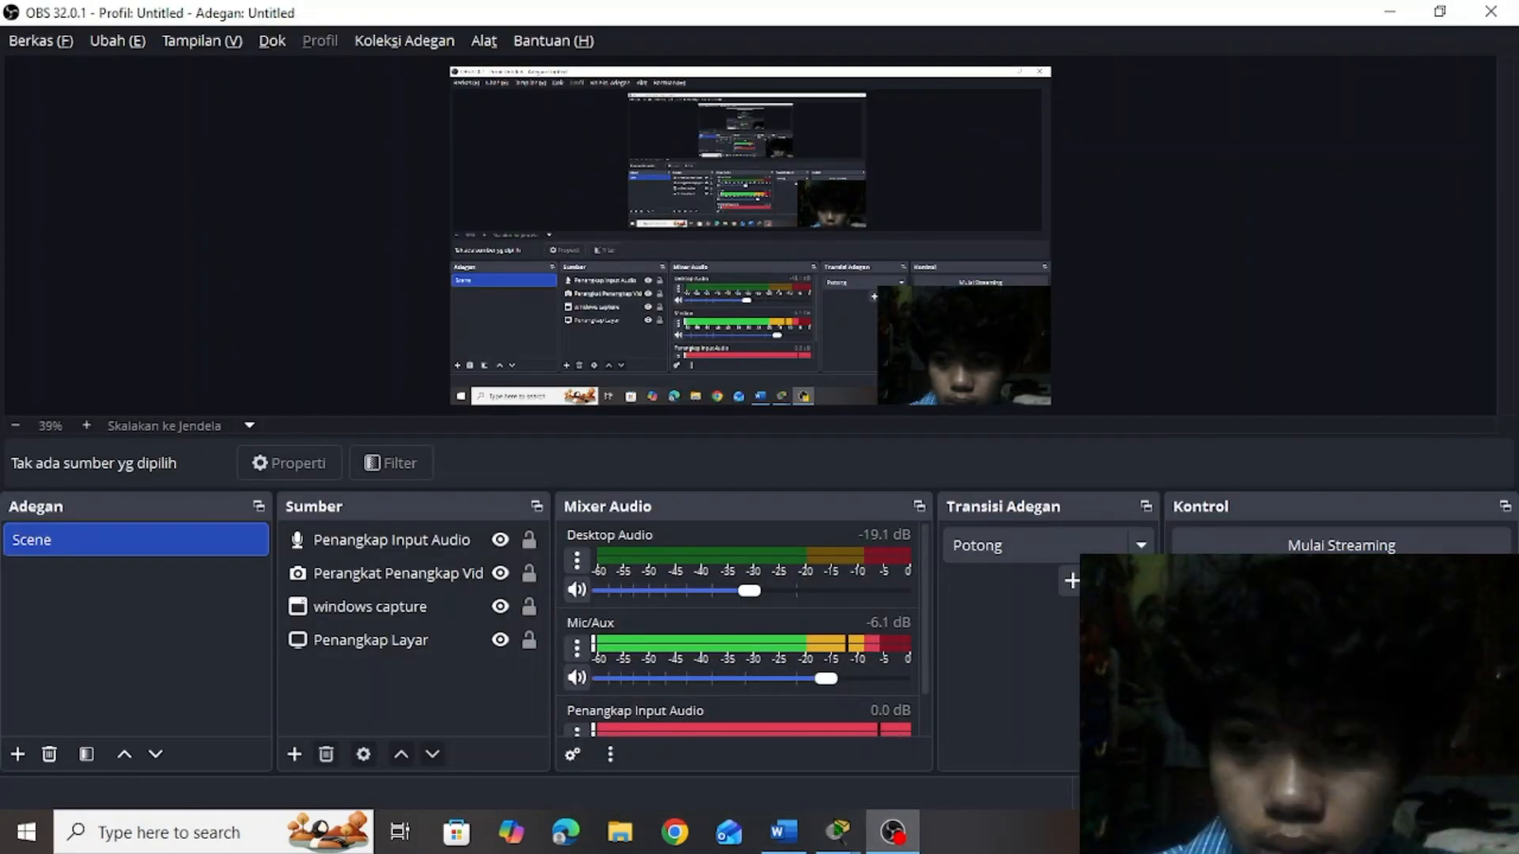
key(alt+Tab)
key(alt+Tab)
key(alt+Tab)
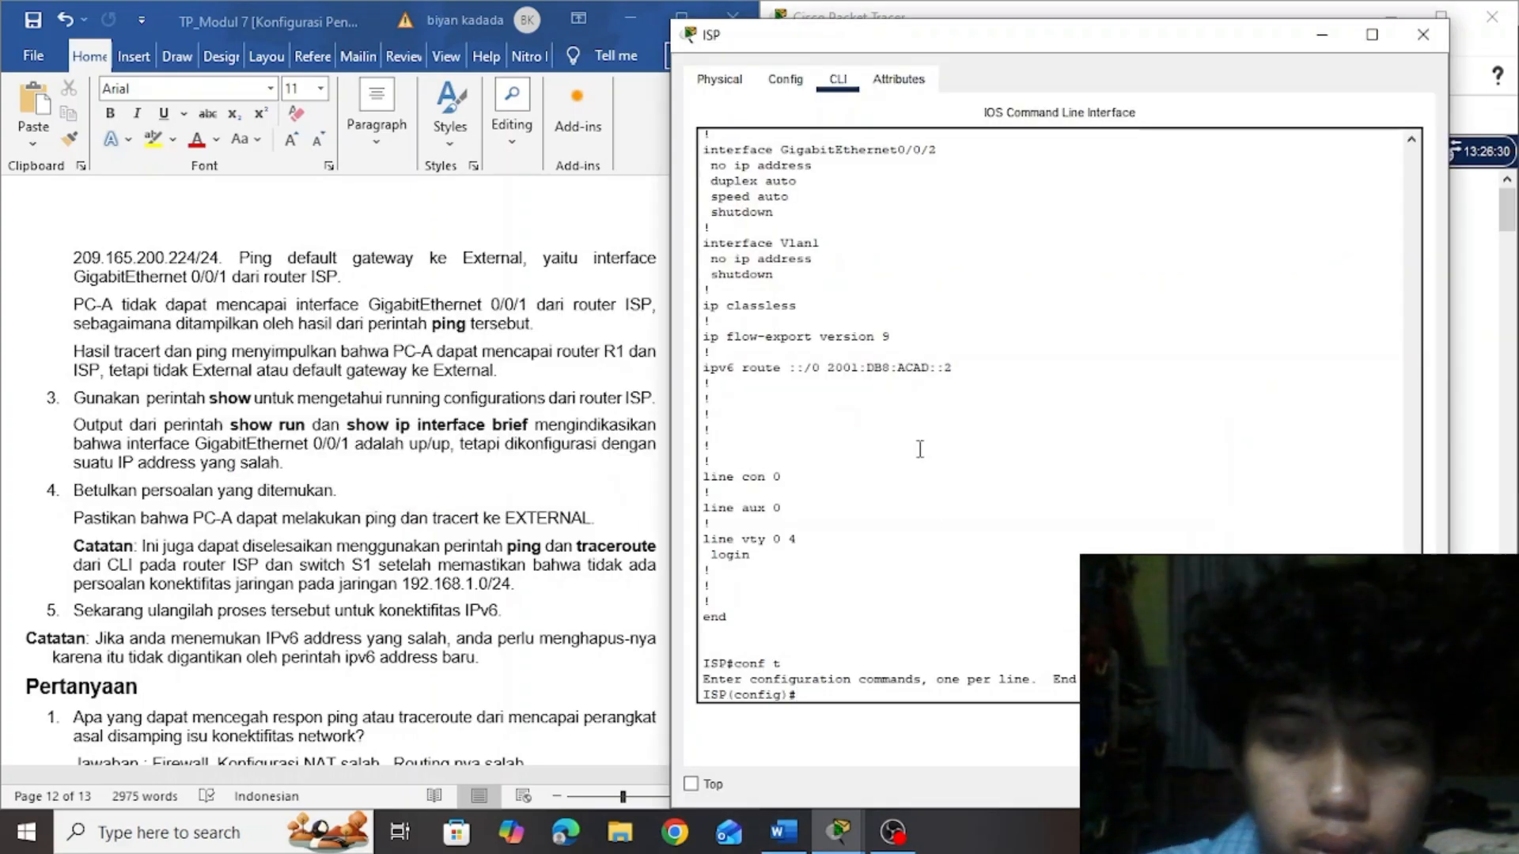
Copy the interface g0/0/1 block, through no shutdown, from the document's initial ISP configuration and paste it into router ISP's configuration mode
click(633, 473)
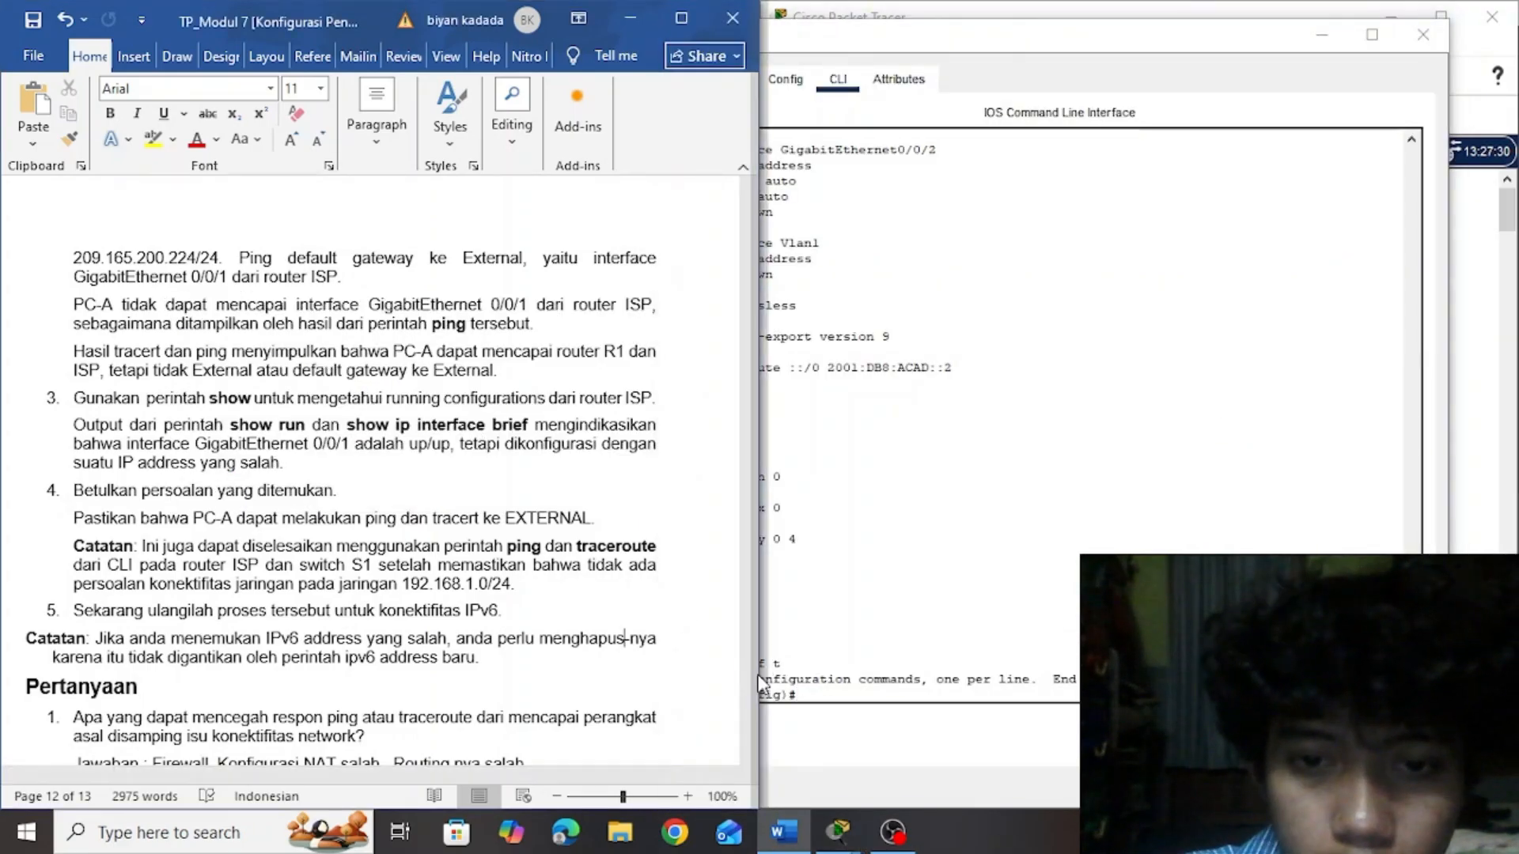
drag(751, 682, 753, 383)
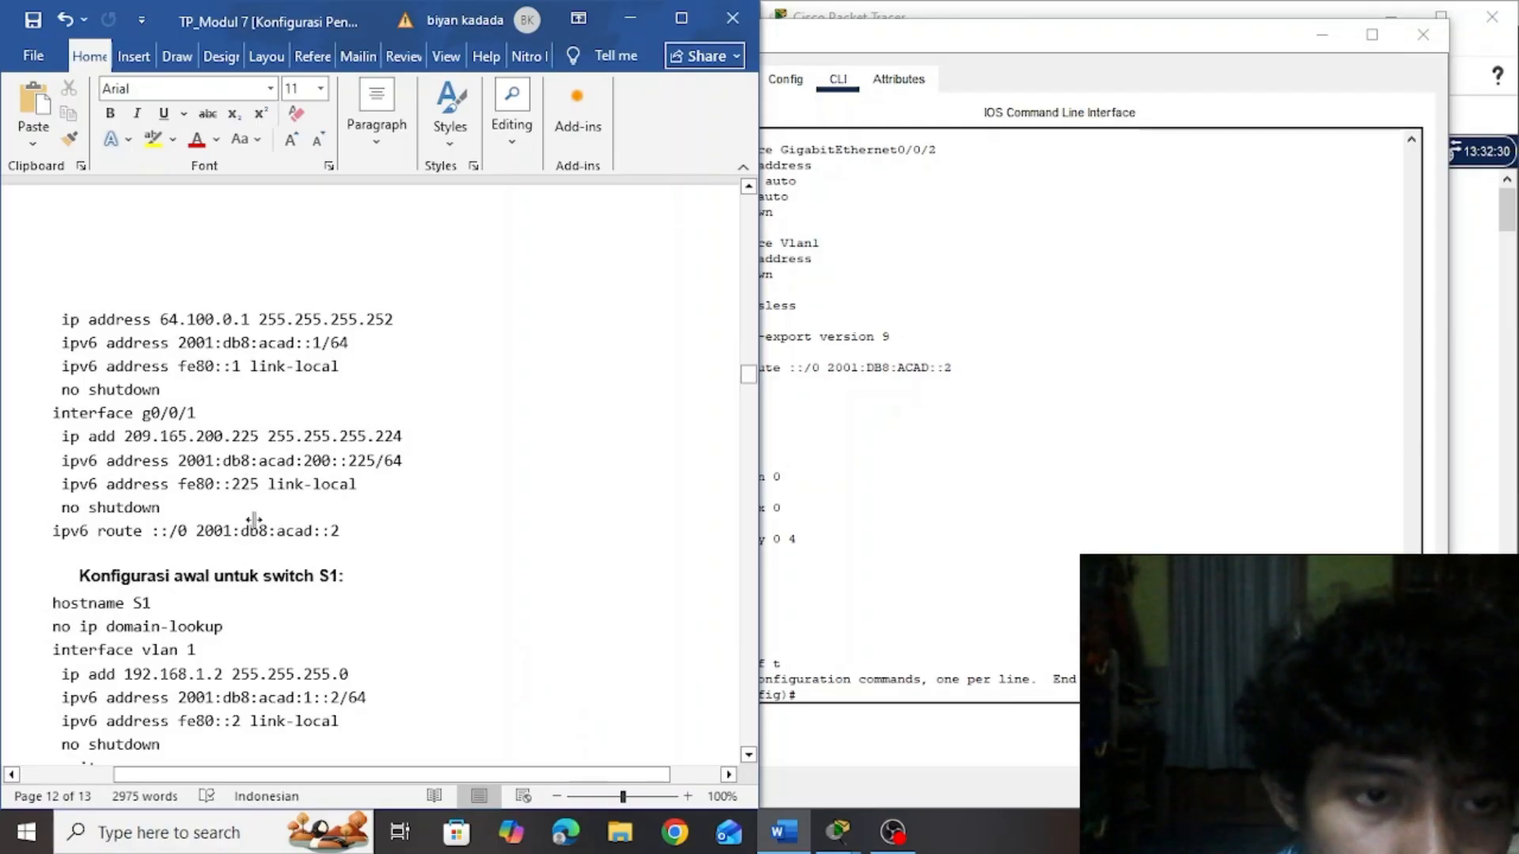
drag(38, 410, 340, 539)
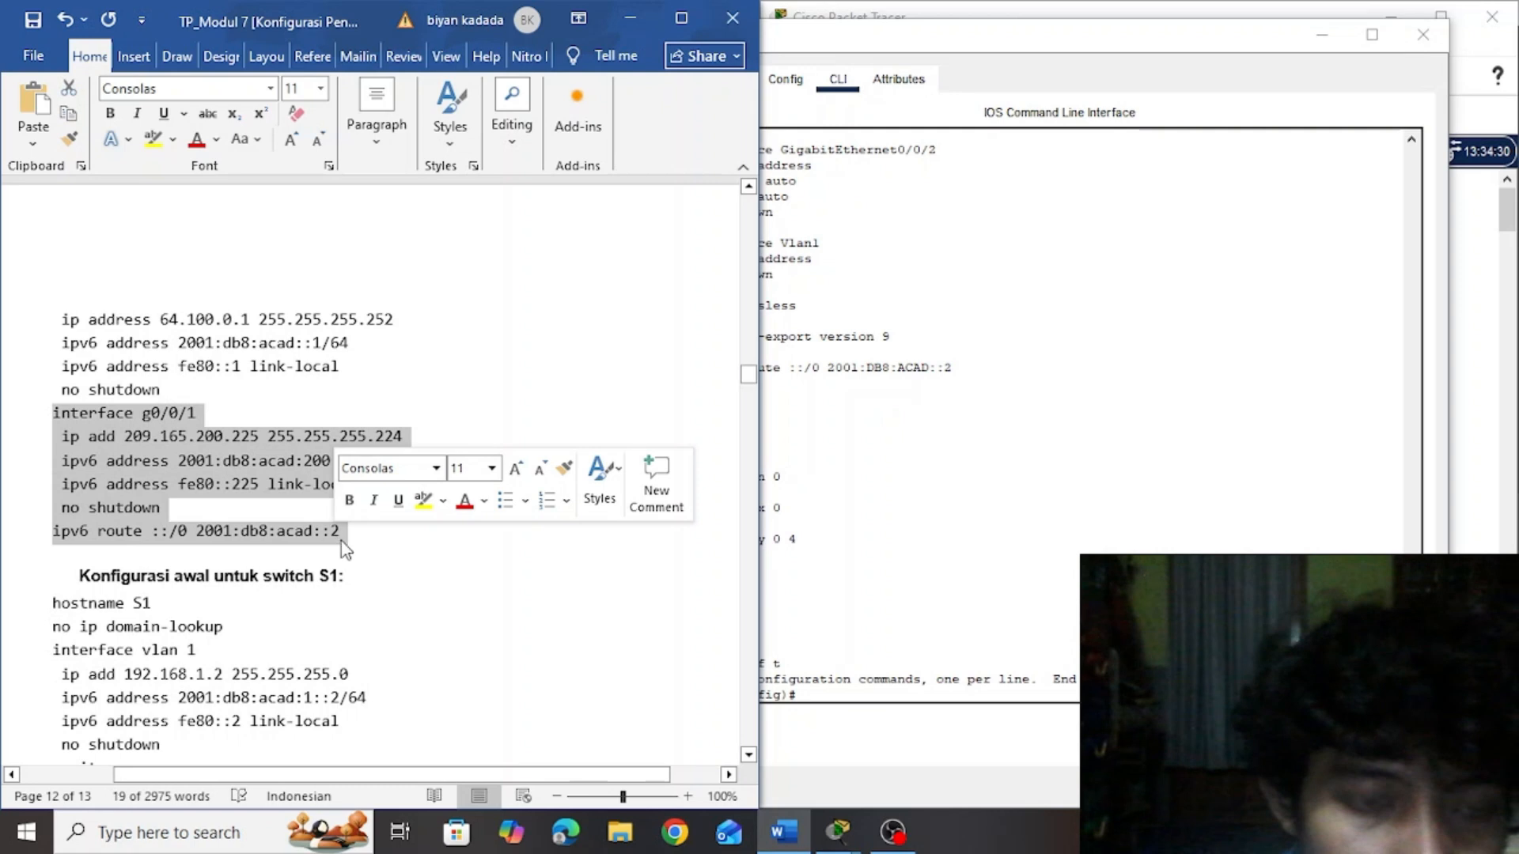
click(252, 528)
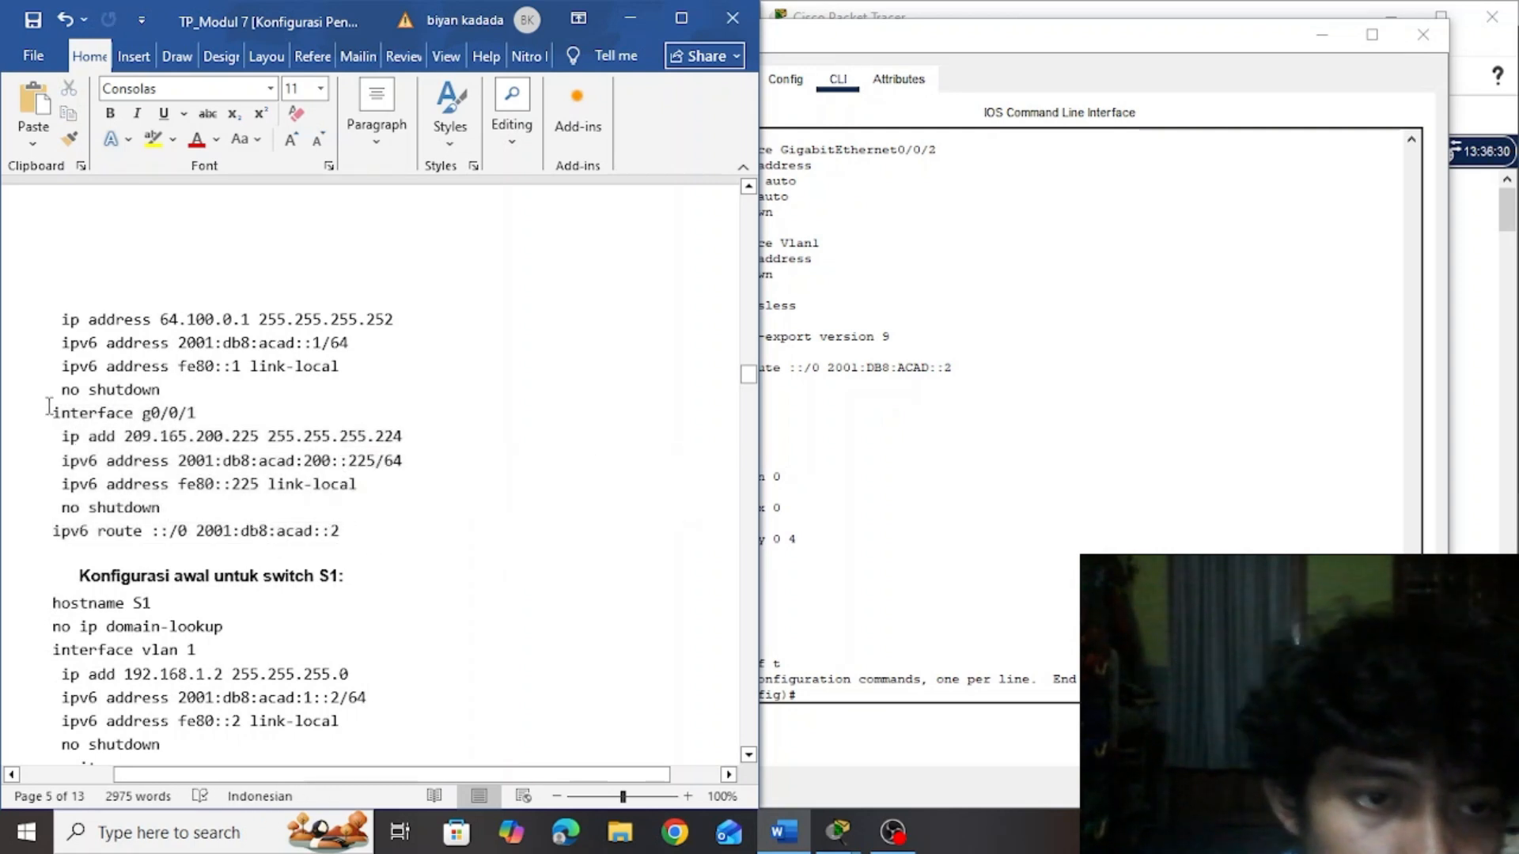
drag(67, 412, 207, 516)
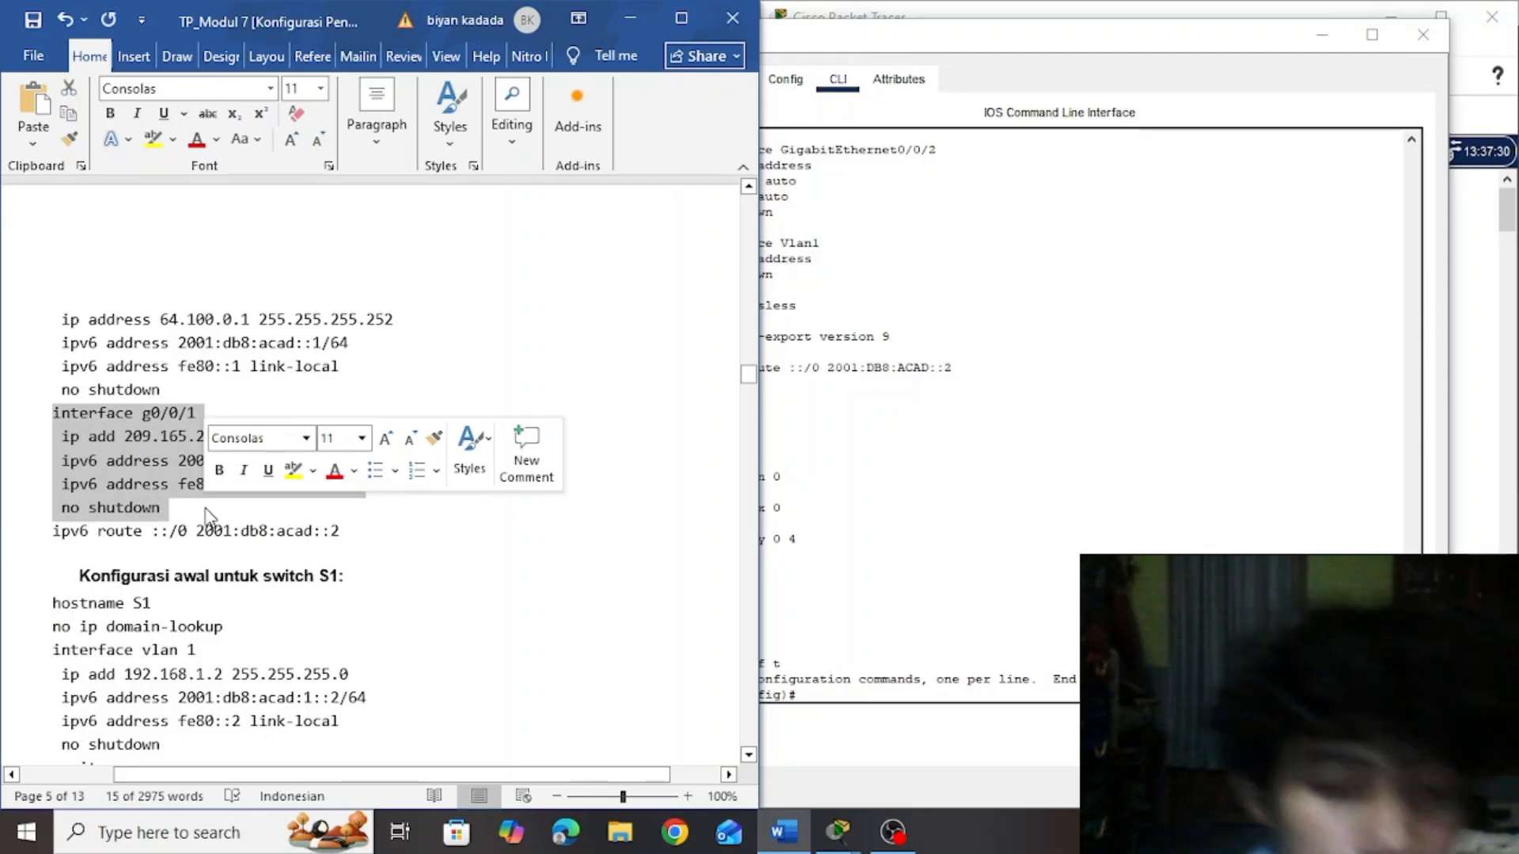
click(960, 695)
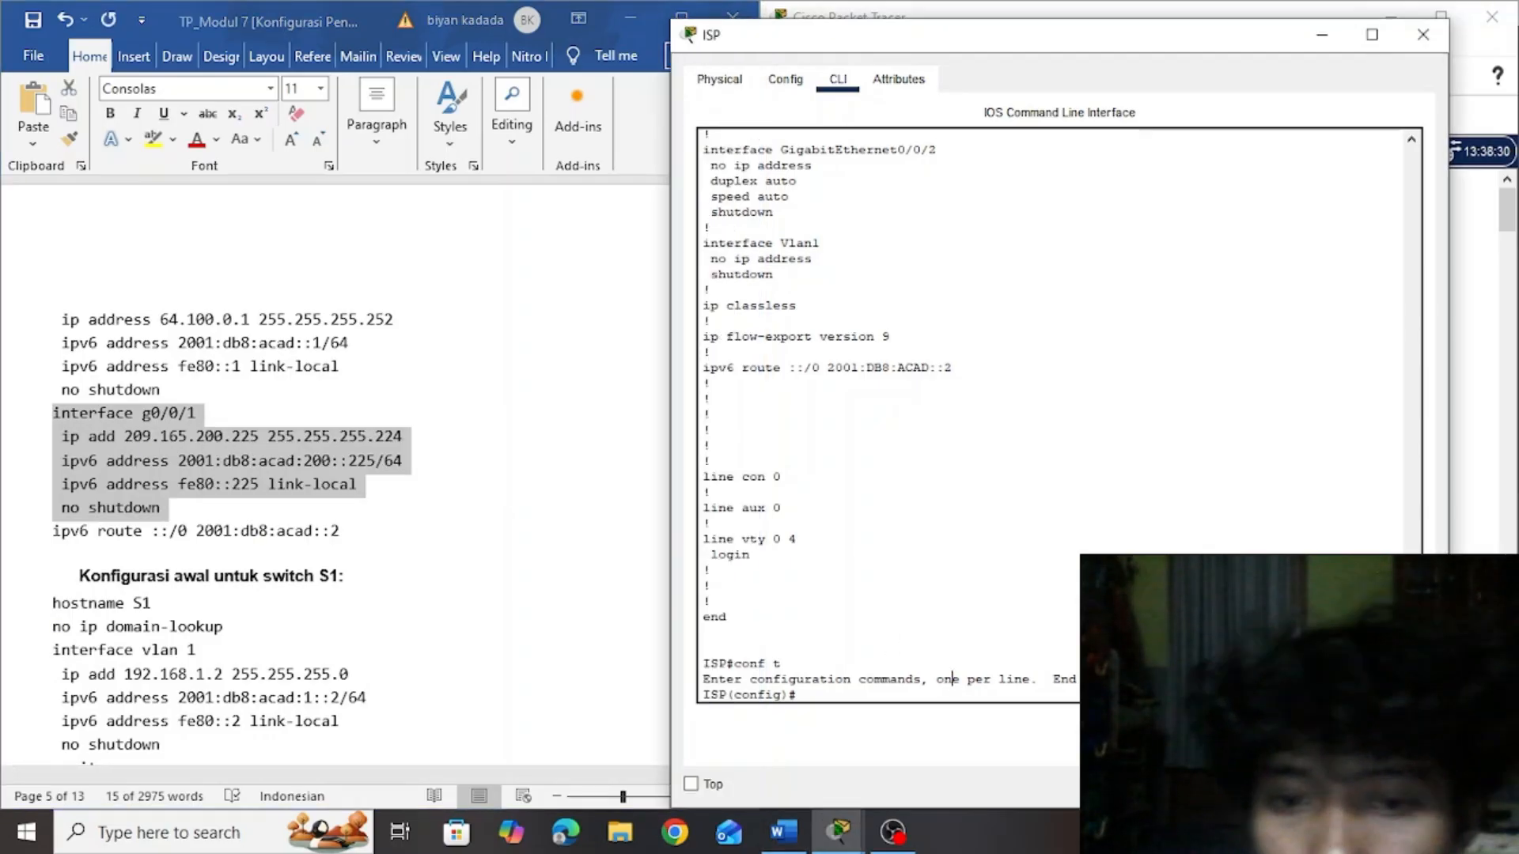
right_click(924, 699)
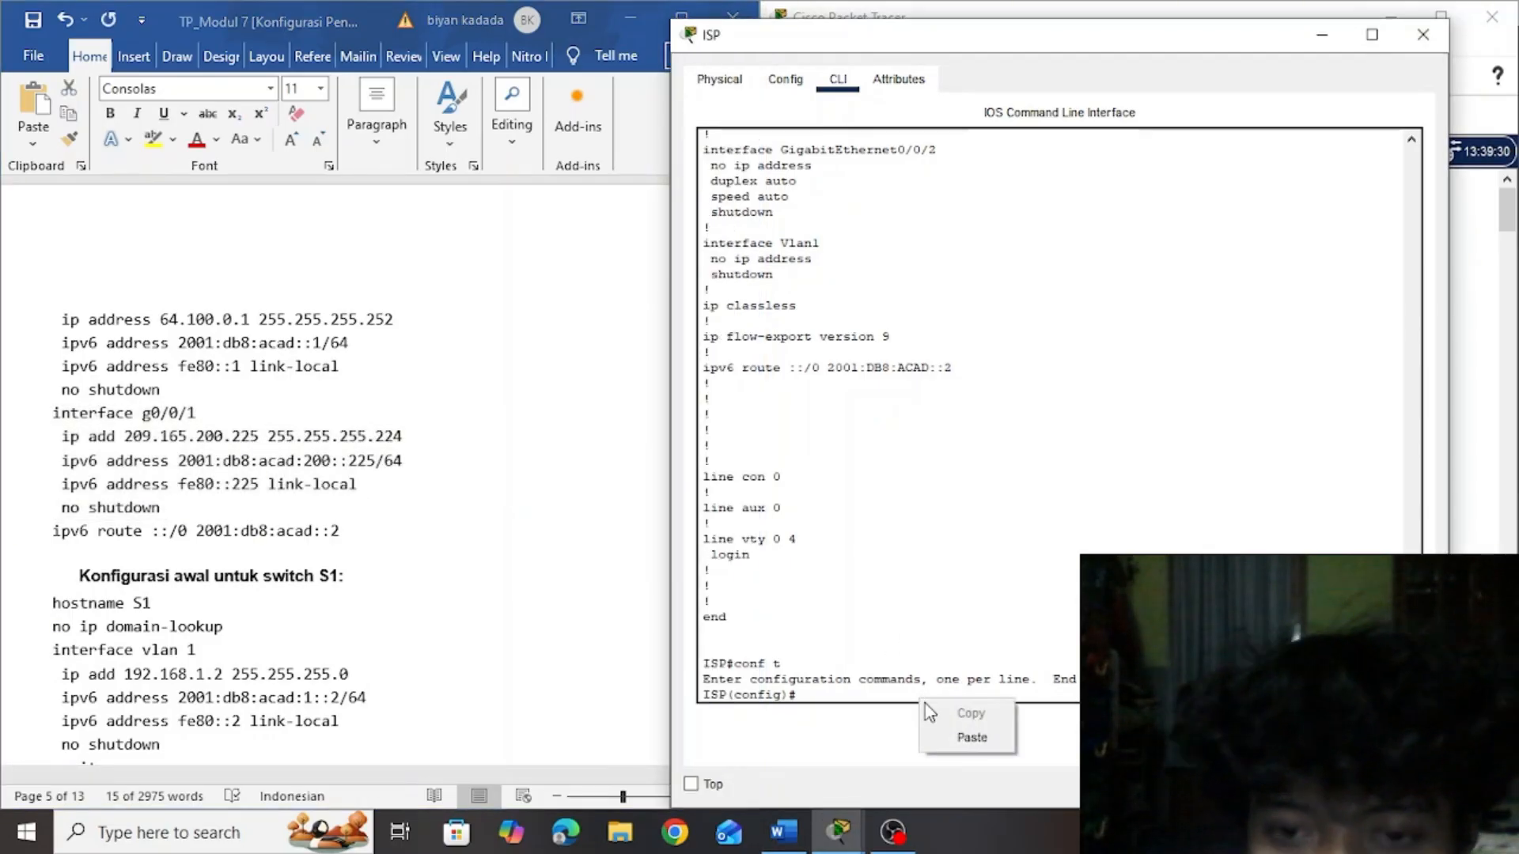
click(968, 740)
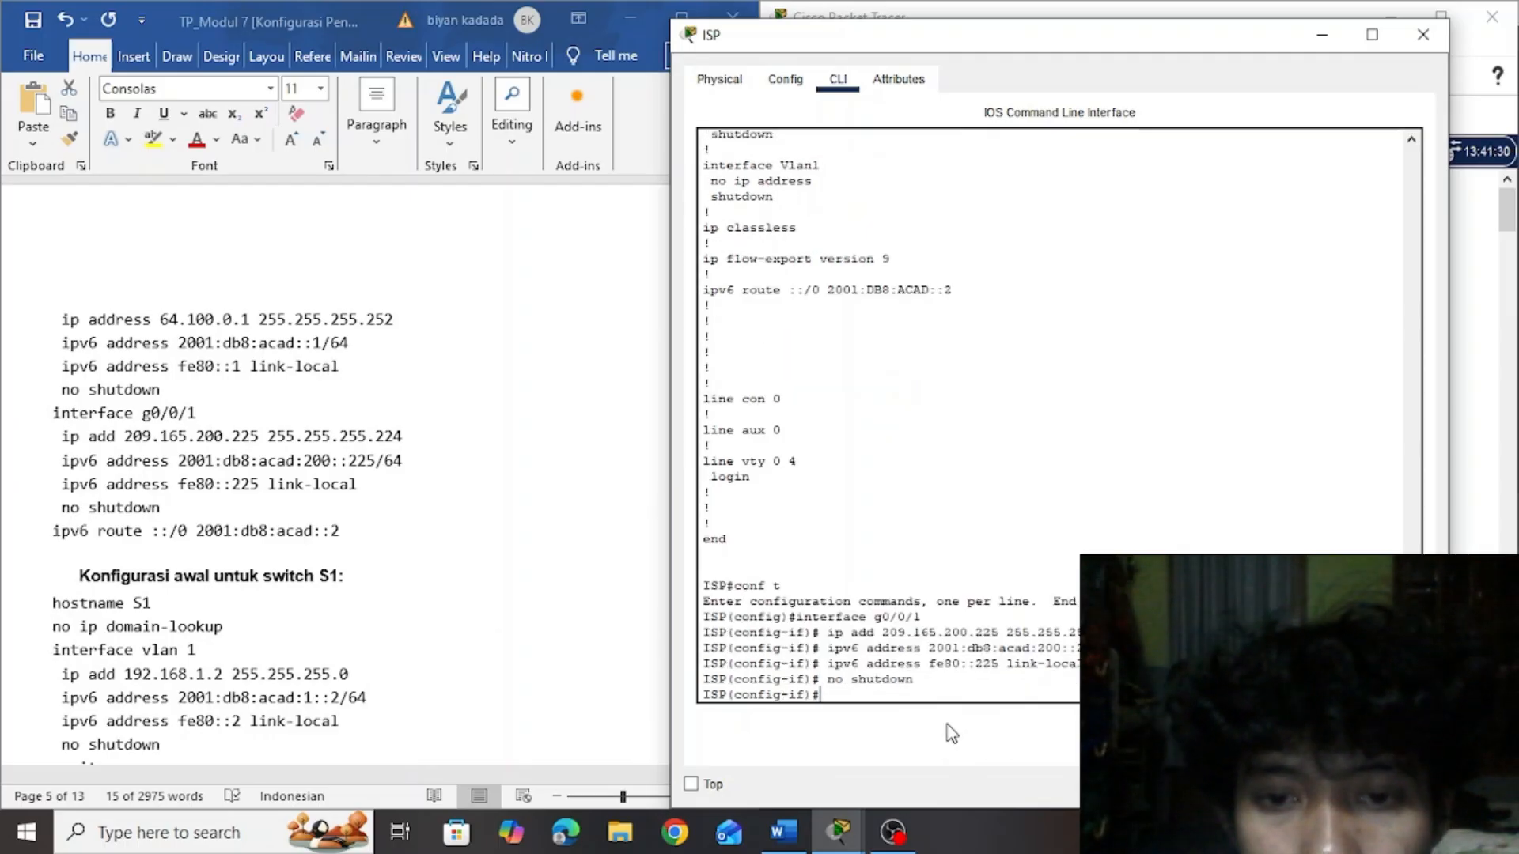
Exit router ISP's interface and global configuration modes back to the privileged prompt
text(exi)
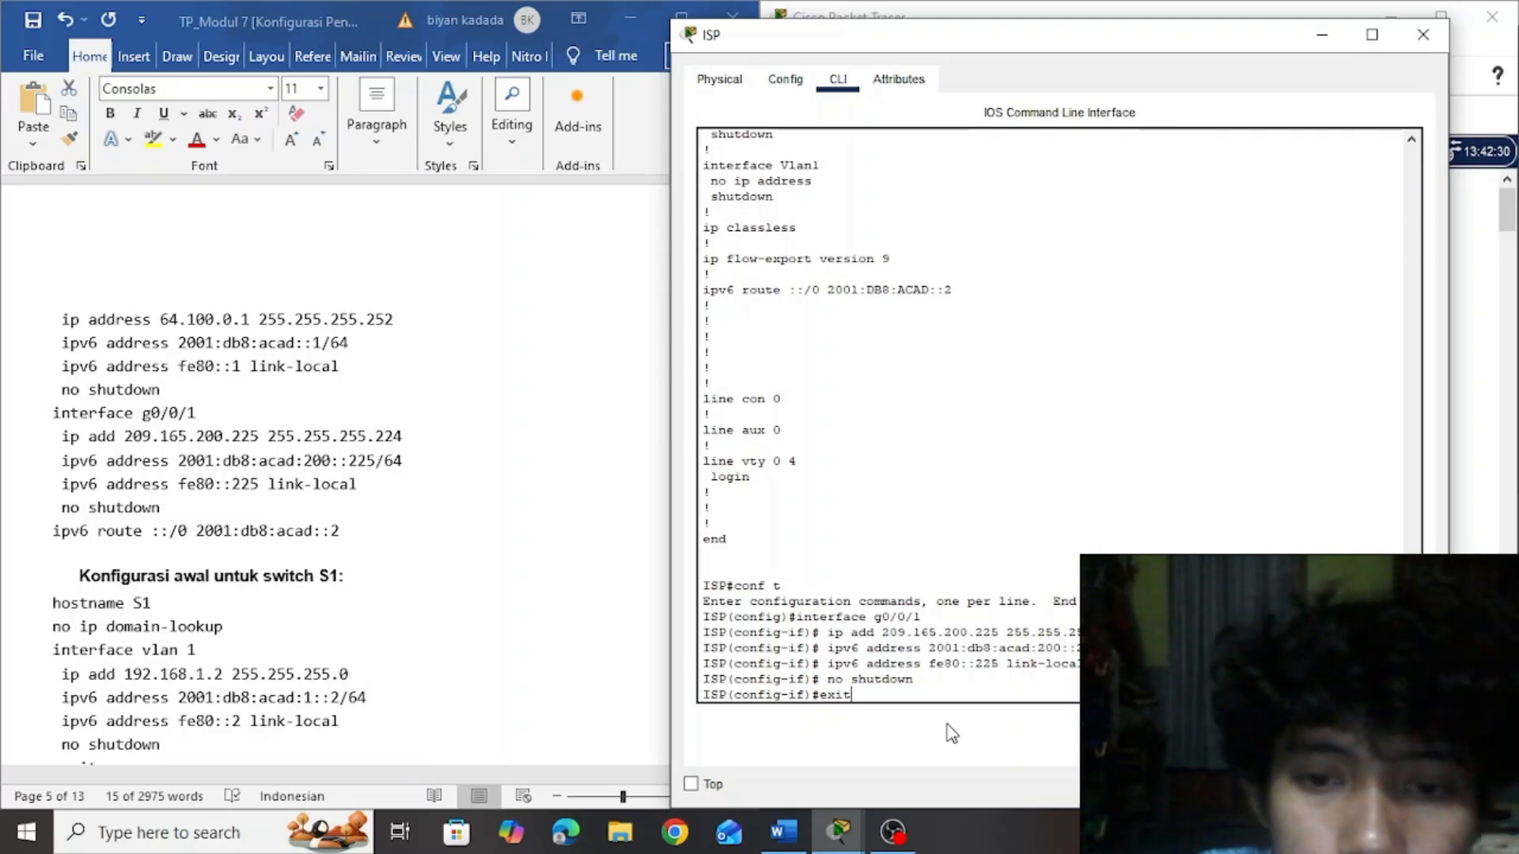
text(t)
key(Return)
text(exi)
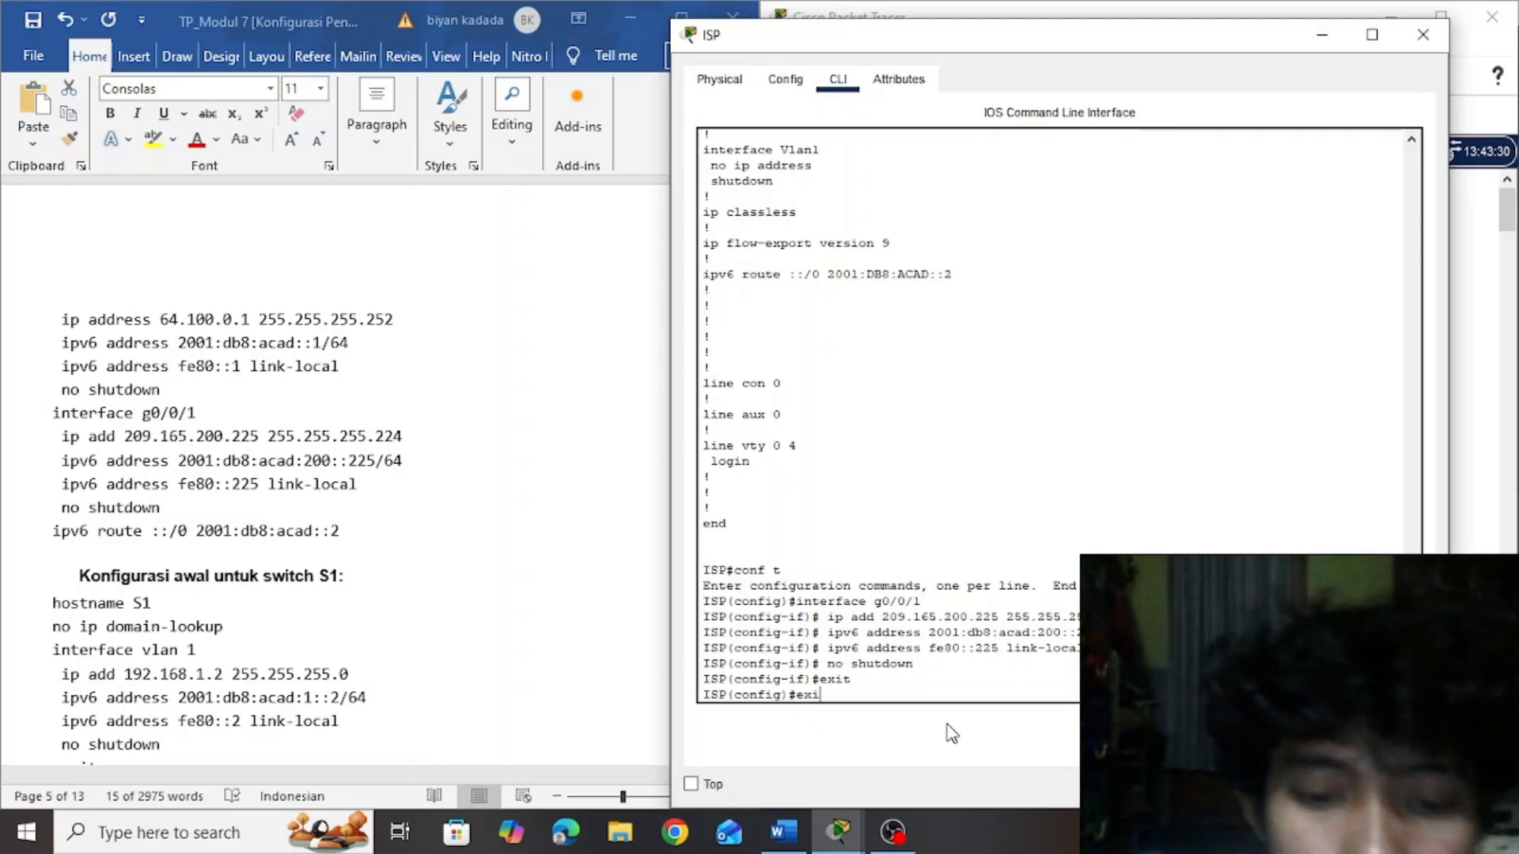
text(t)
key(Return)
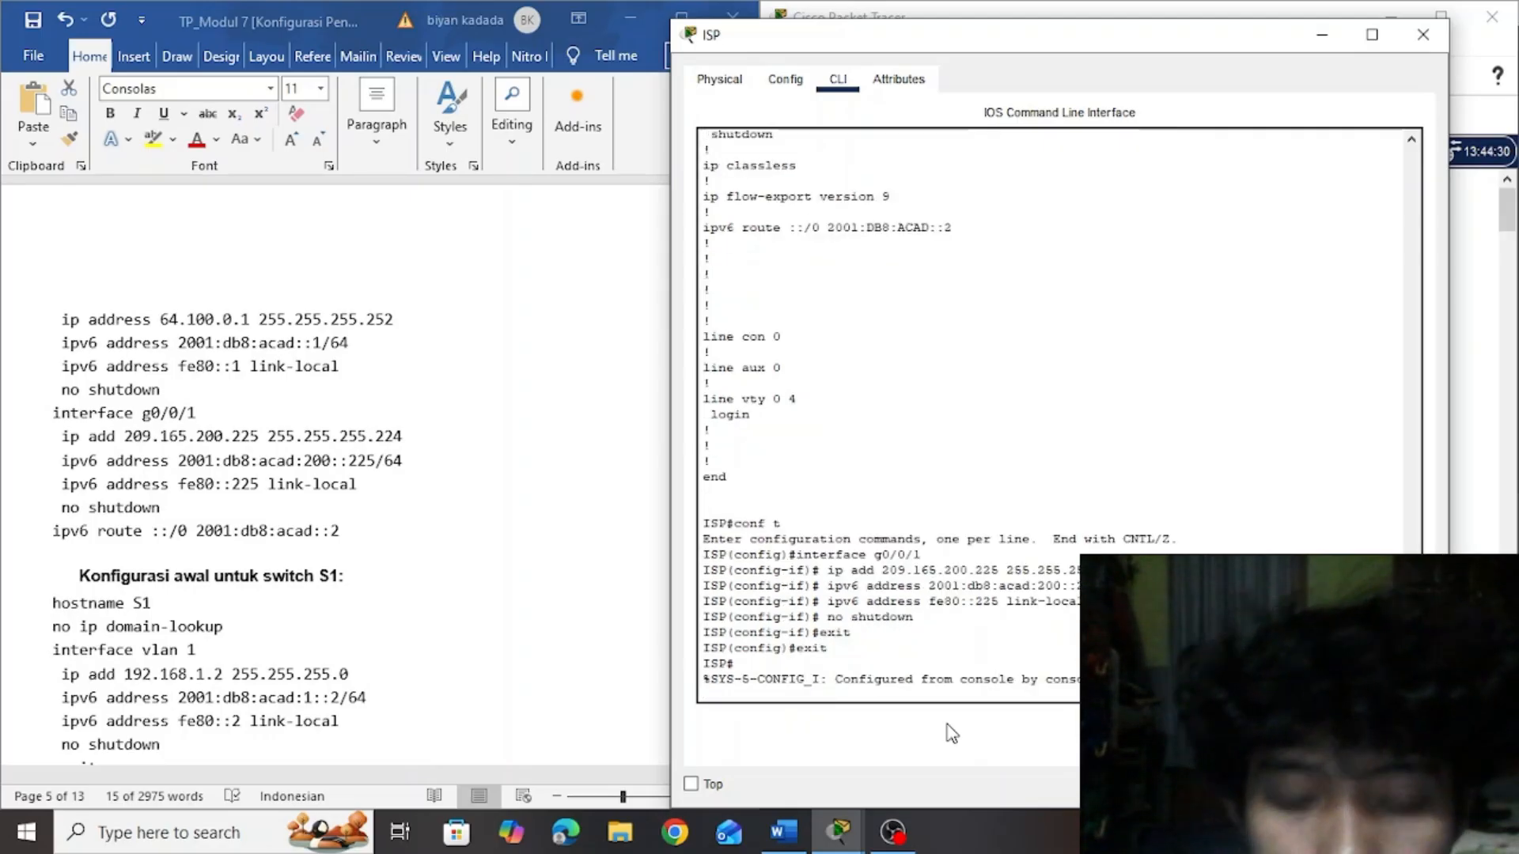
key(Return)
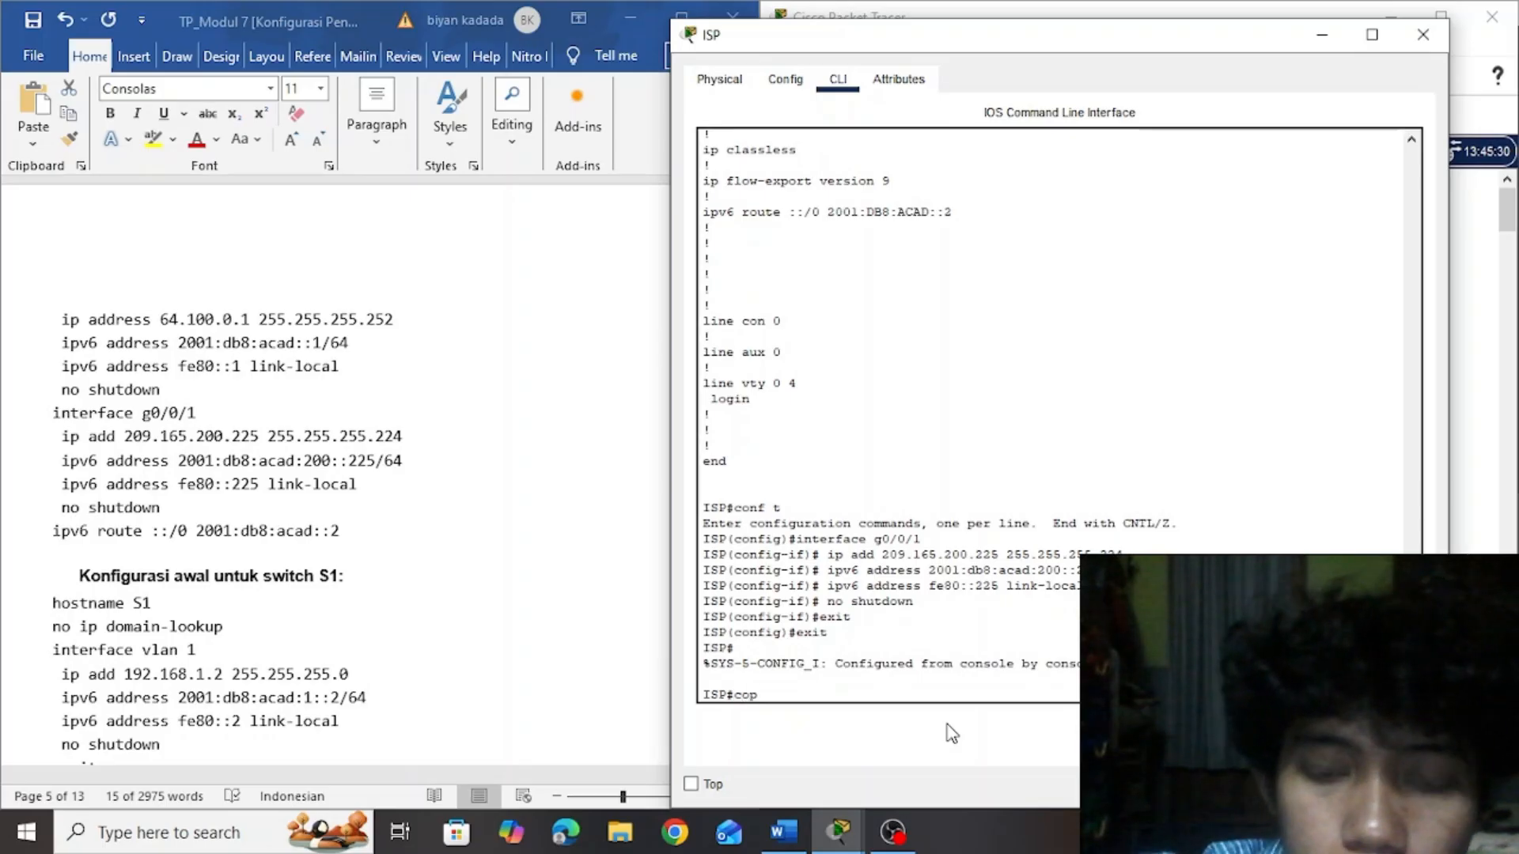
Save router ISP's configuration with copy running-config startup-config, accepting the default destination filename
text(copy ru)
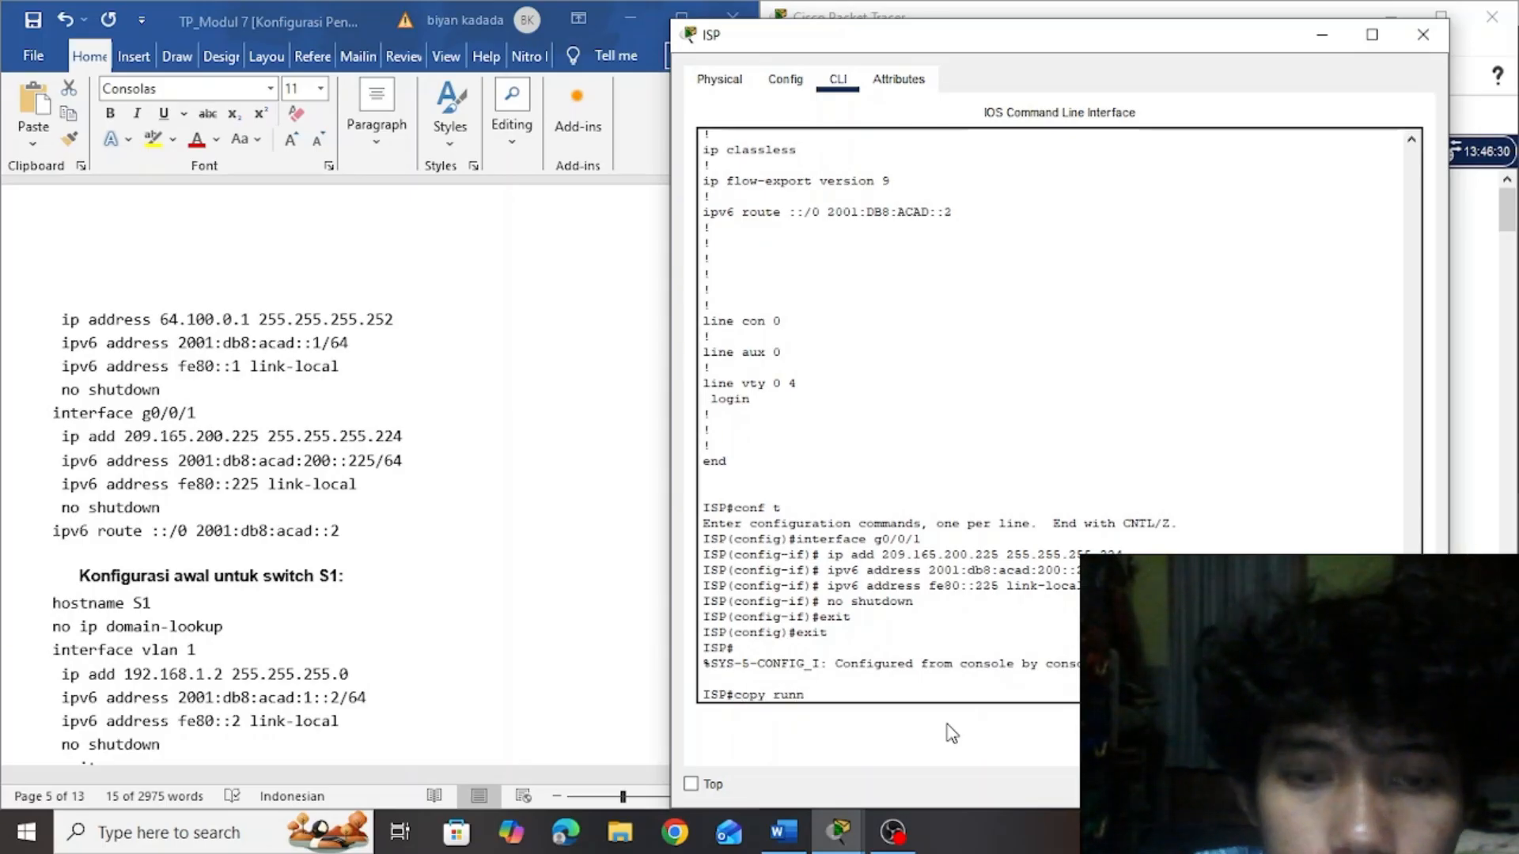
text(nn)
key(Tab)
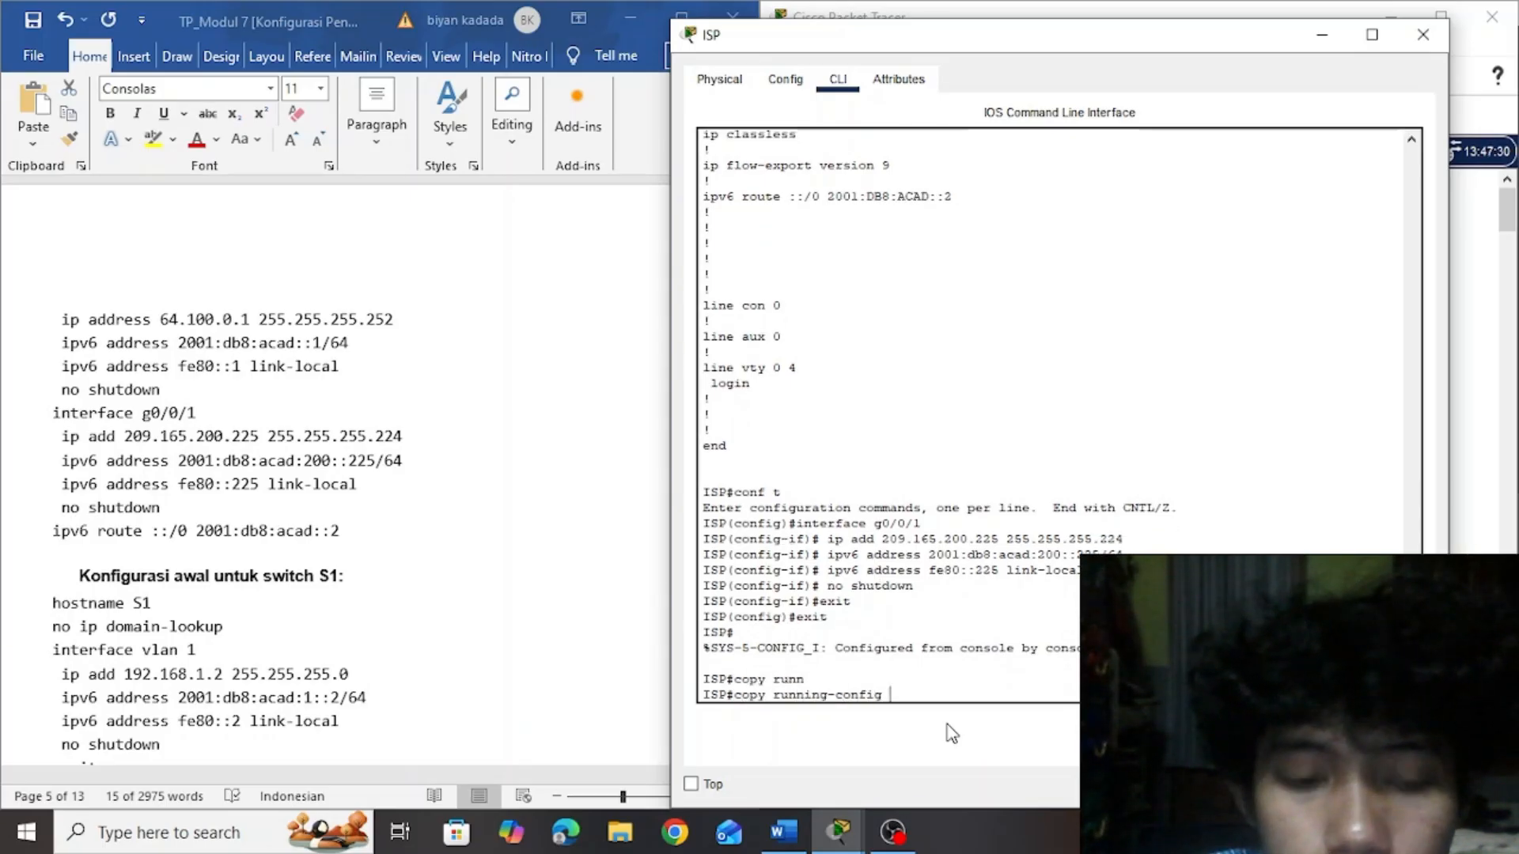
text(start)
key(Tab)
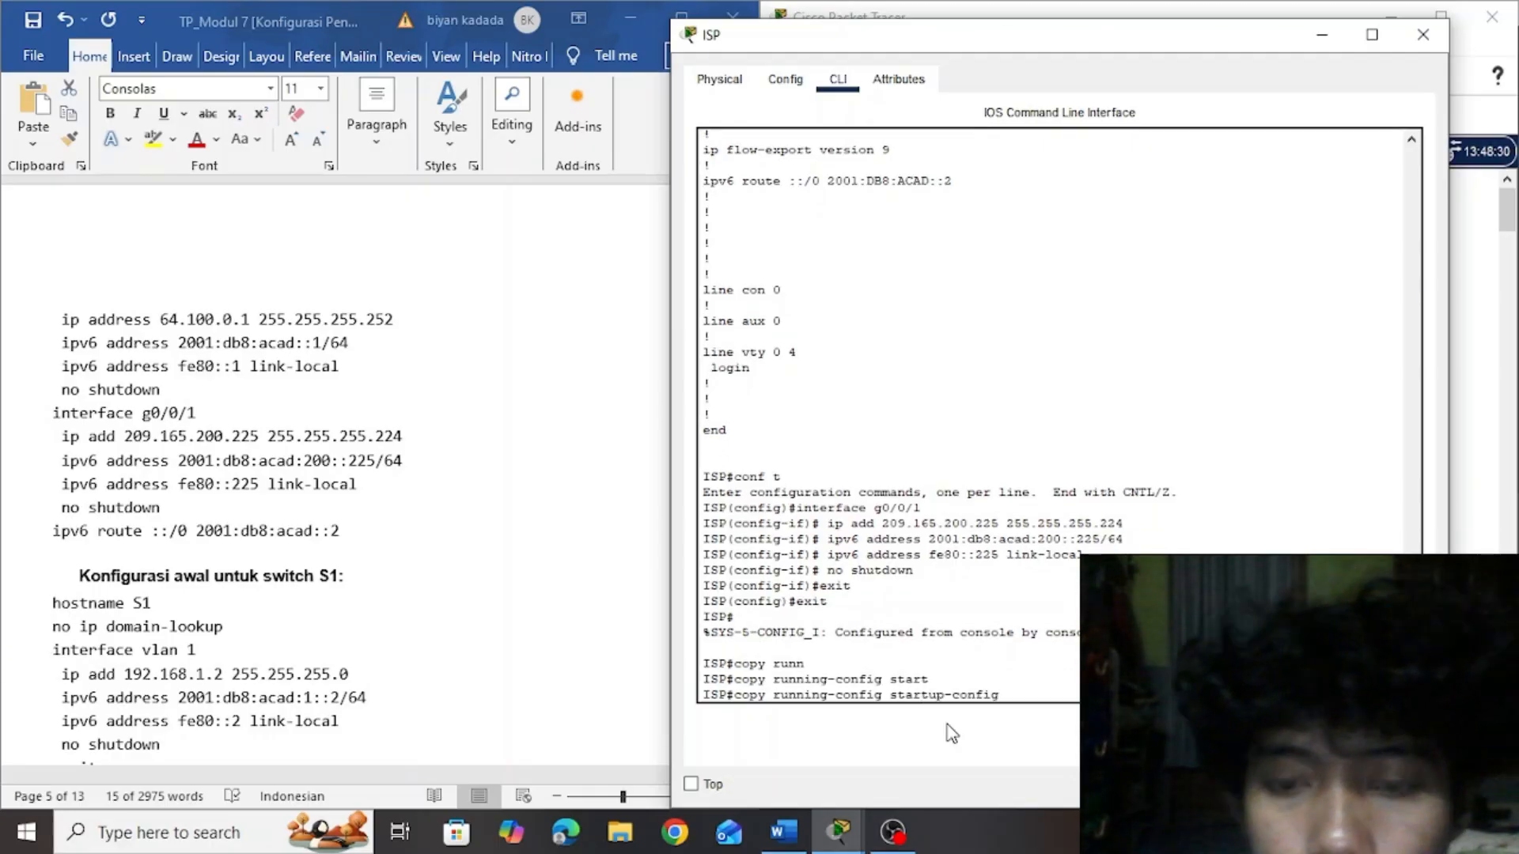
key(Return)
key(Return)
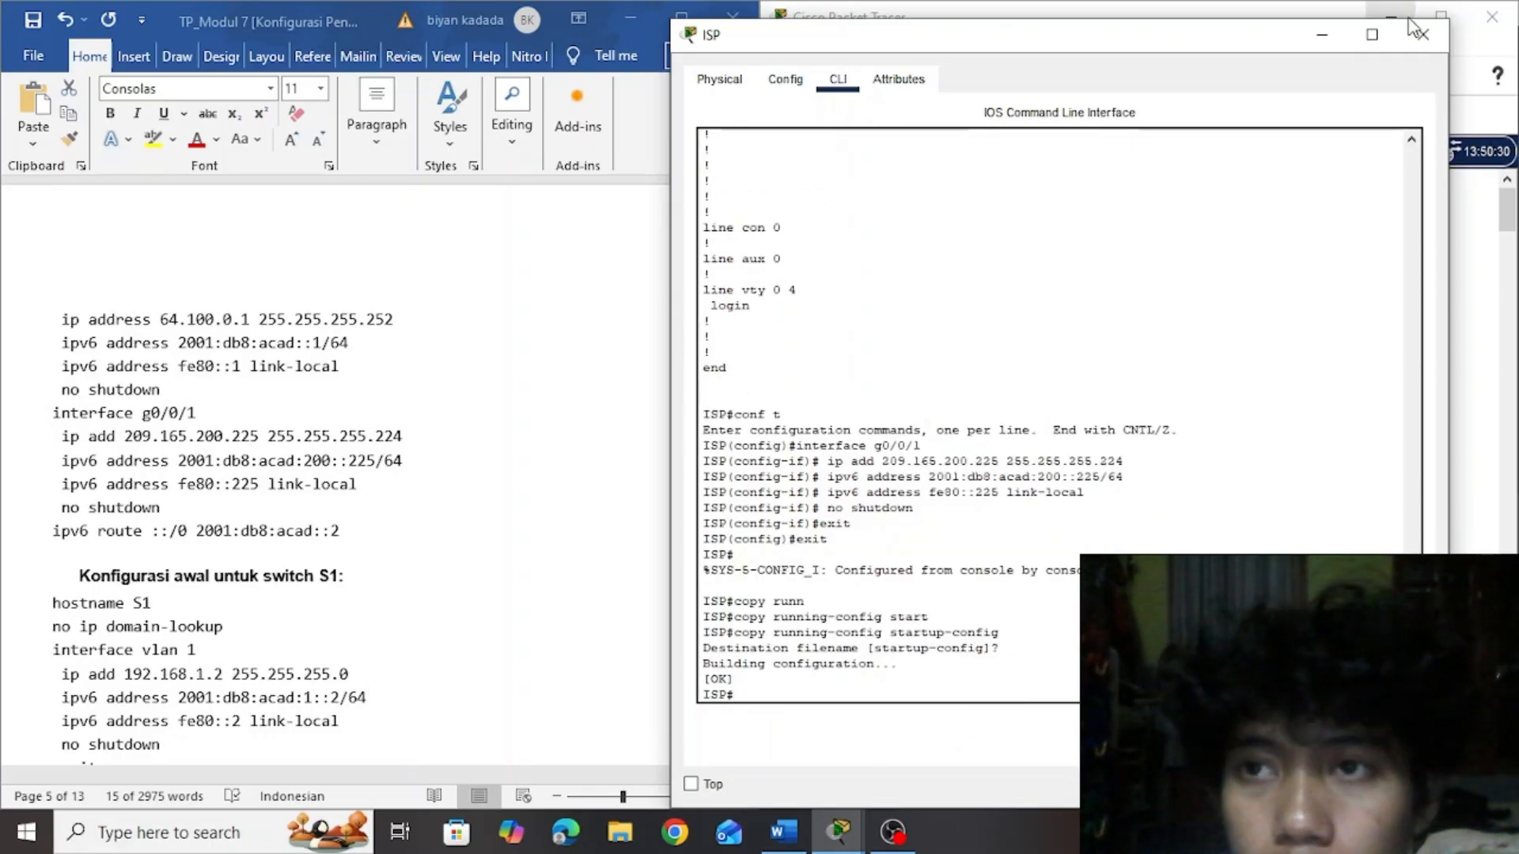
Put away ISP's window and ping the External server at 209.165.200.226 from PC-A's command prompt
click(1311, 41)
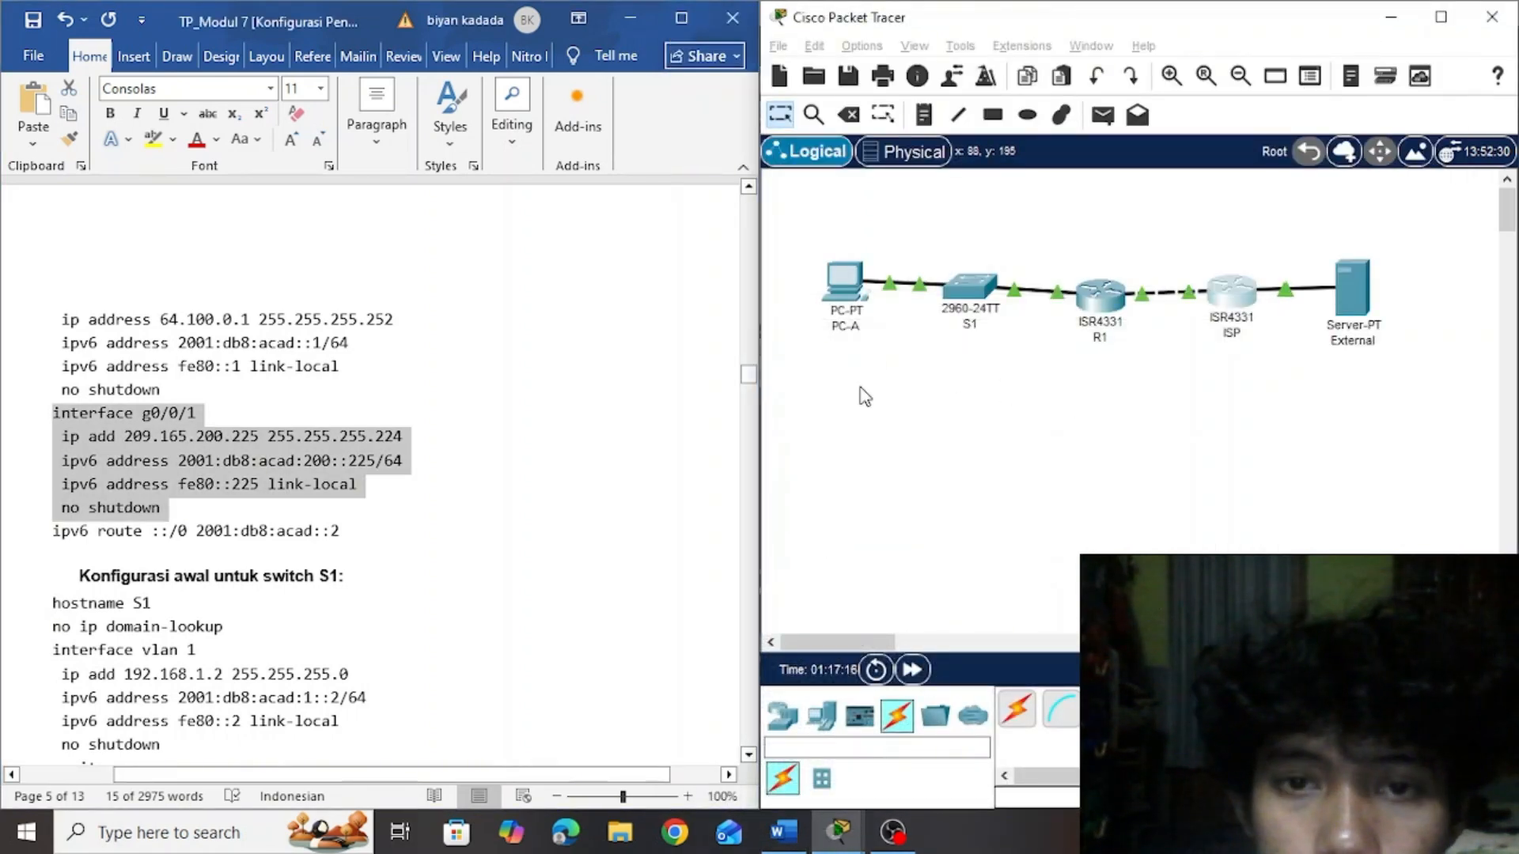
click(843, 287)
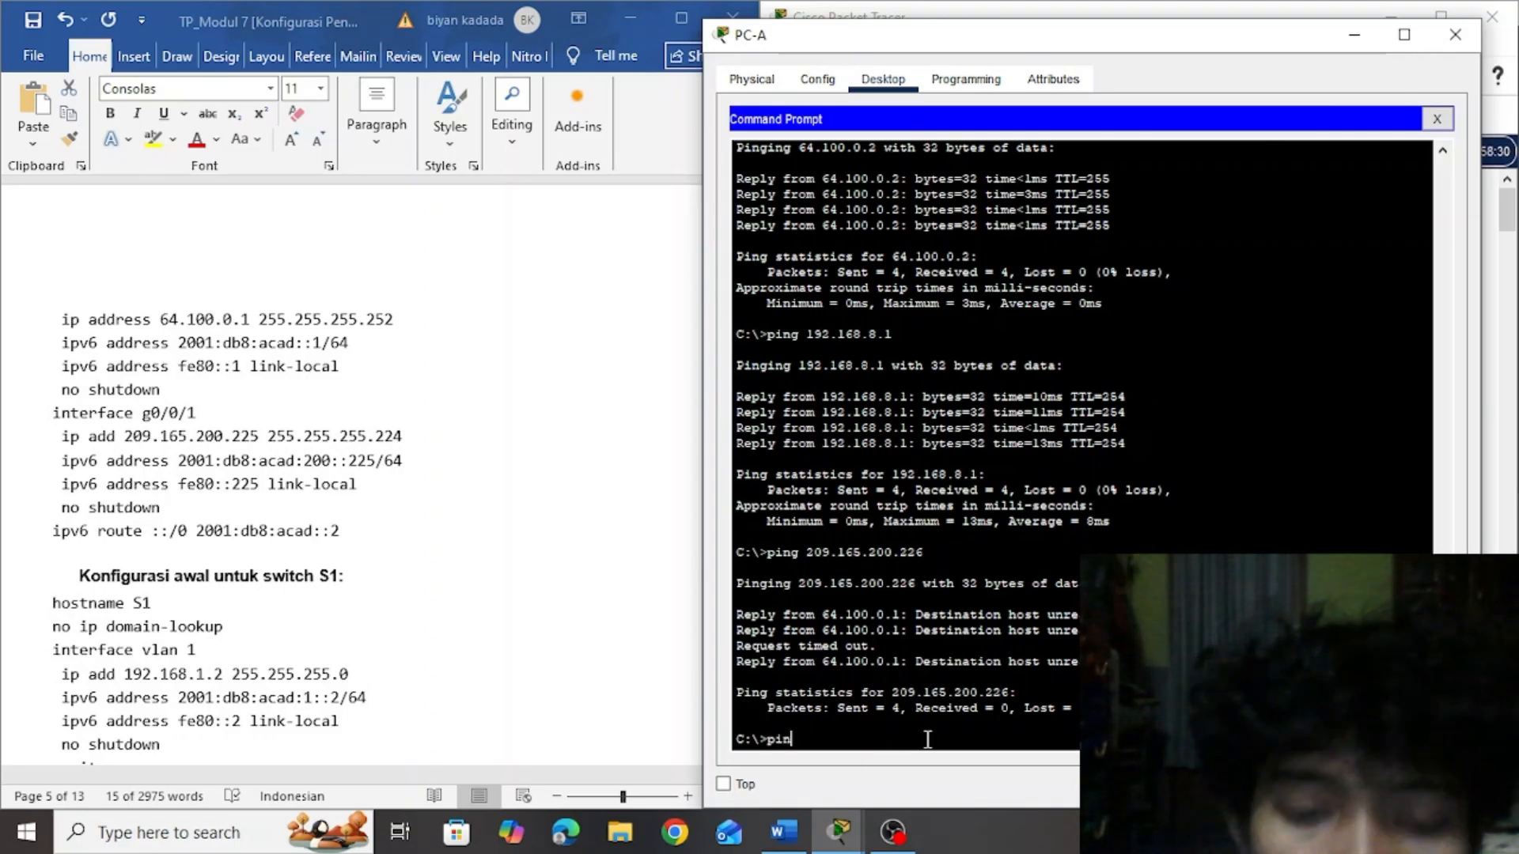
text(g)
key(Up)
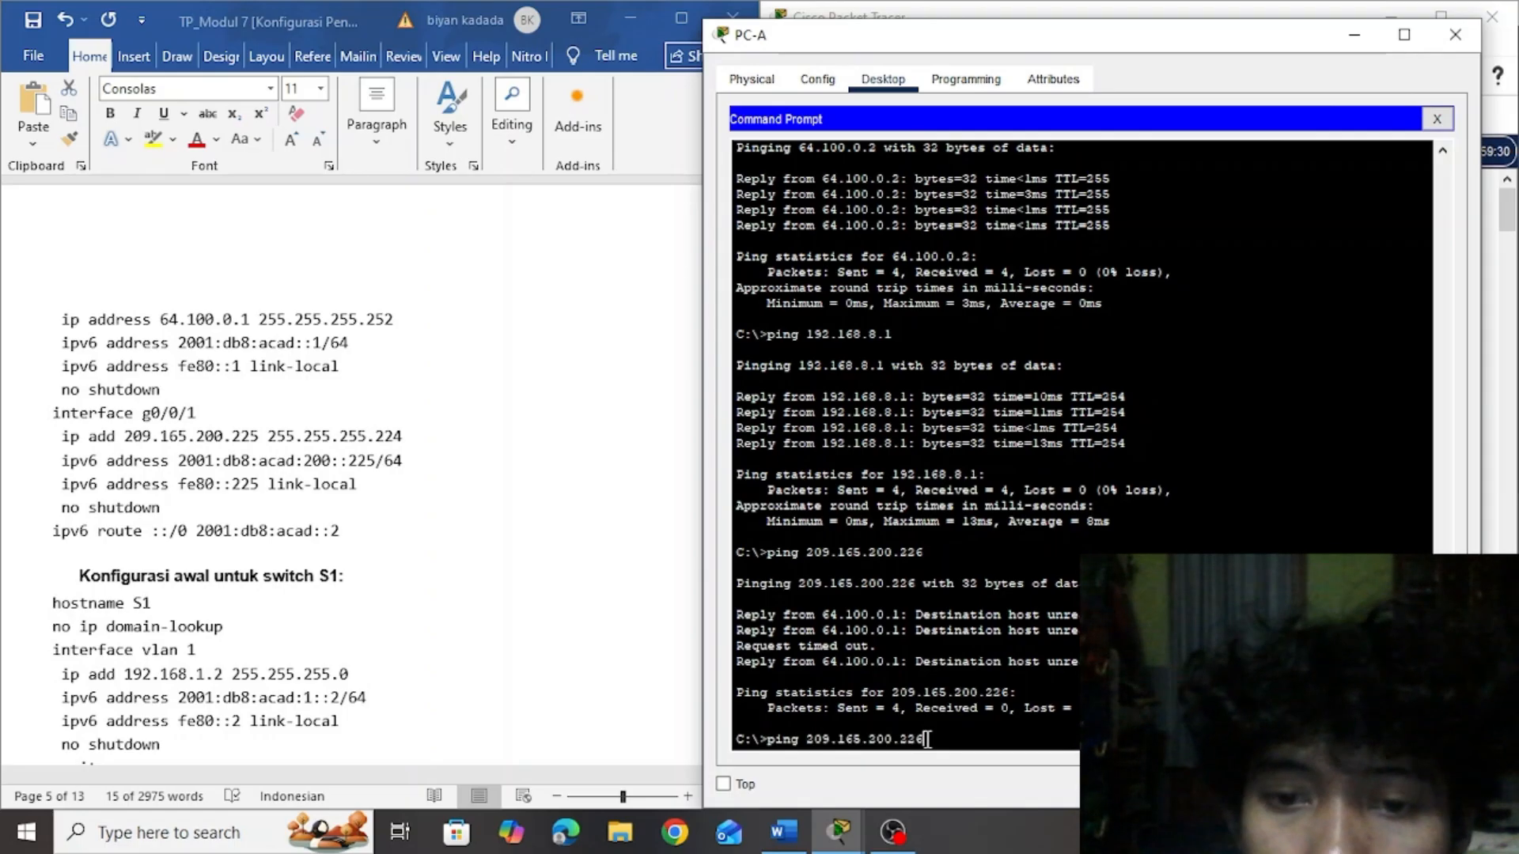
key(Return)
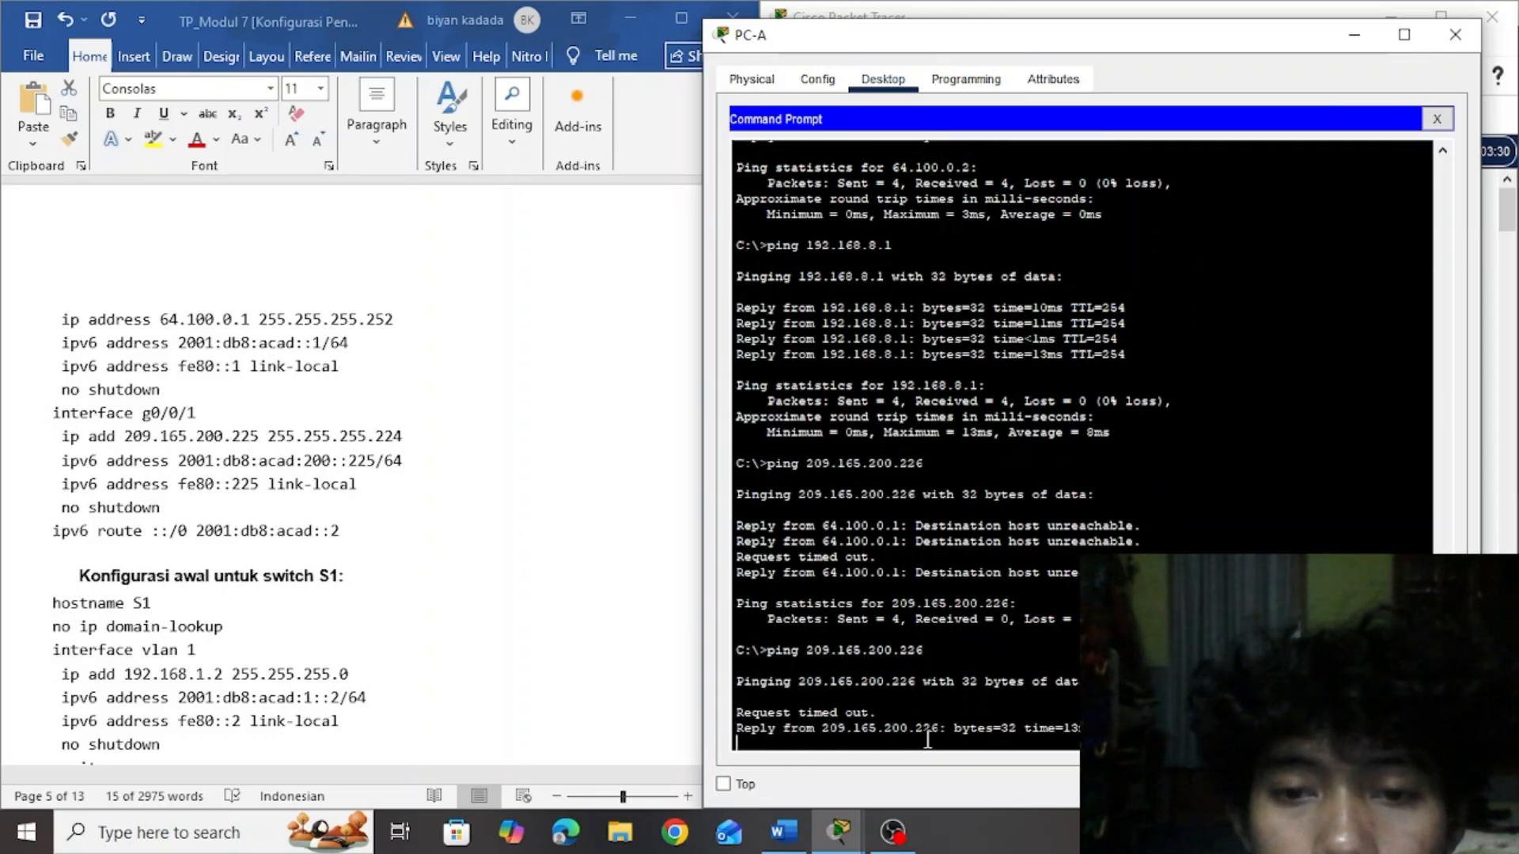
Read Langkah 2 items 4 and 5 and the first Pertanyaan questions in the lab document
click(549, 494)
drag(550, 507, 49, 412)
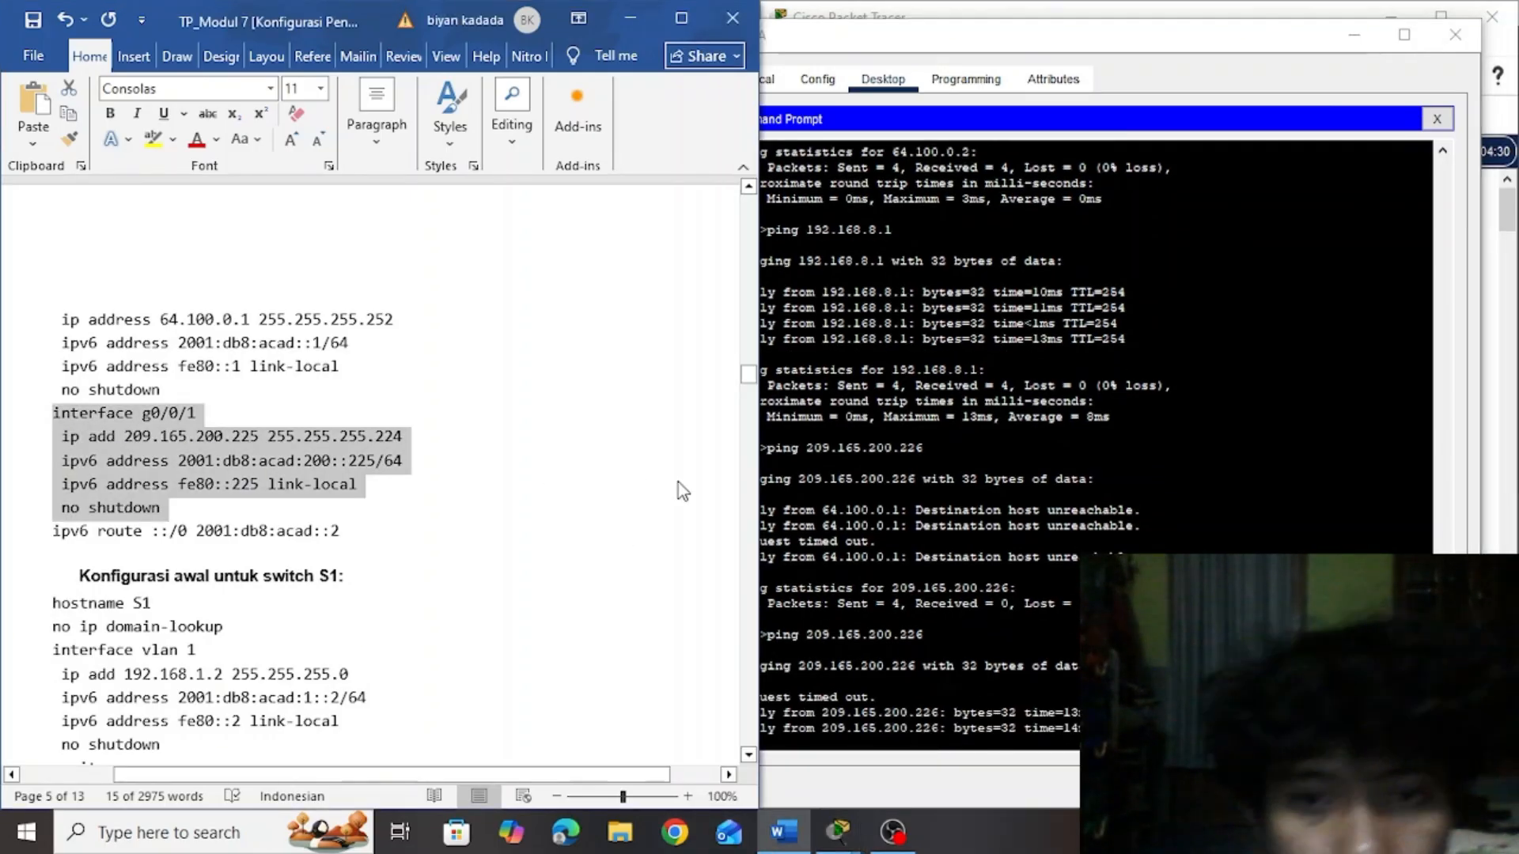
click(699, 394)
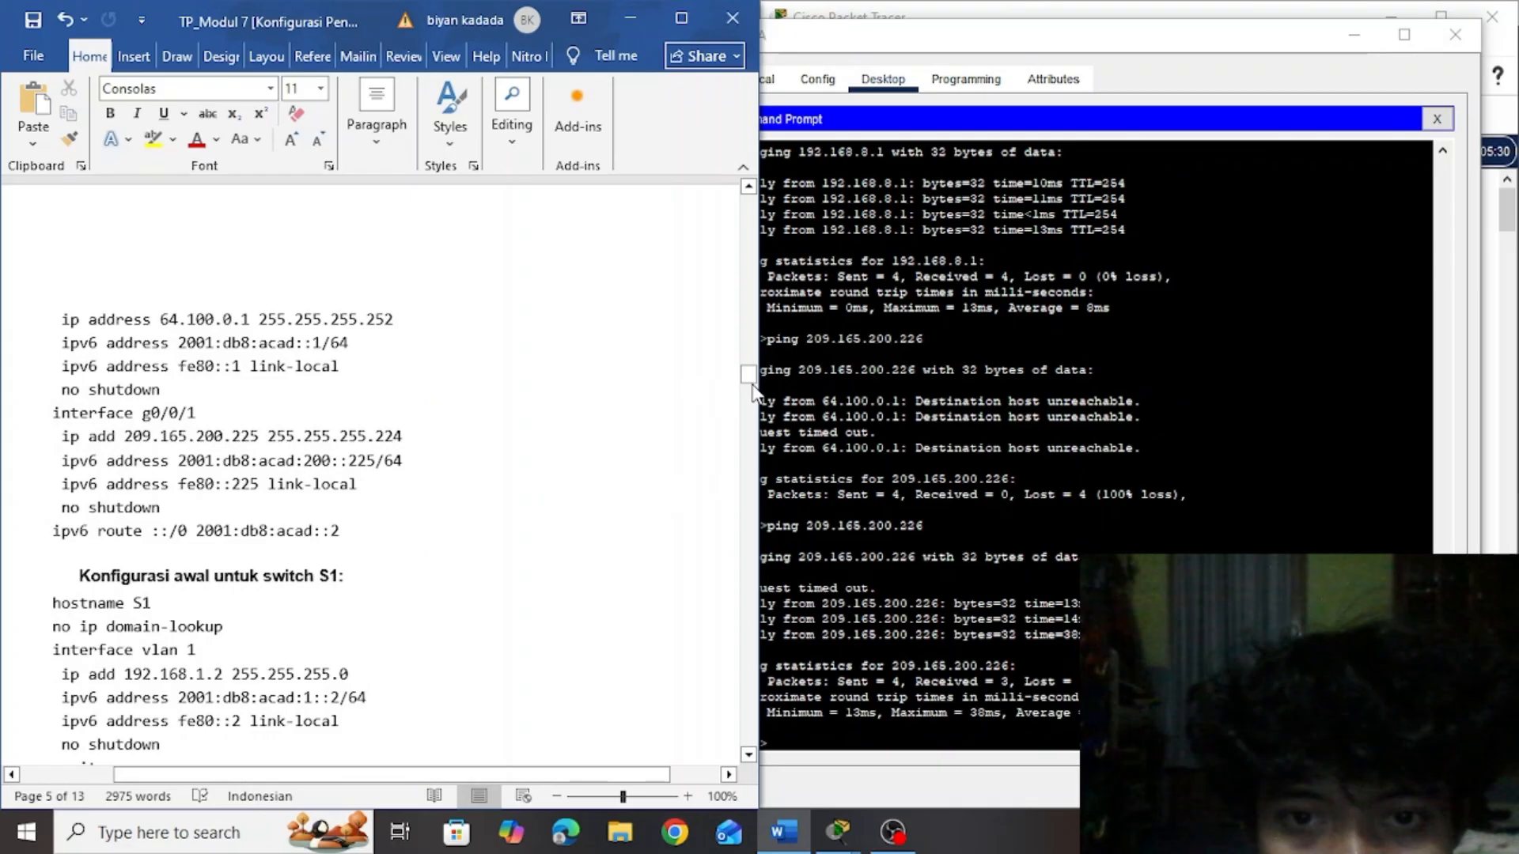
drag(748, 381, 749, 686)
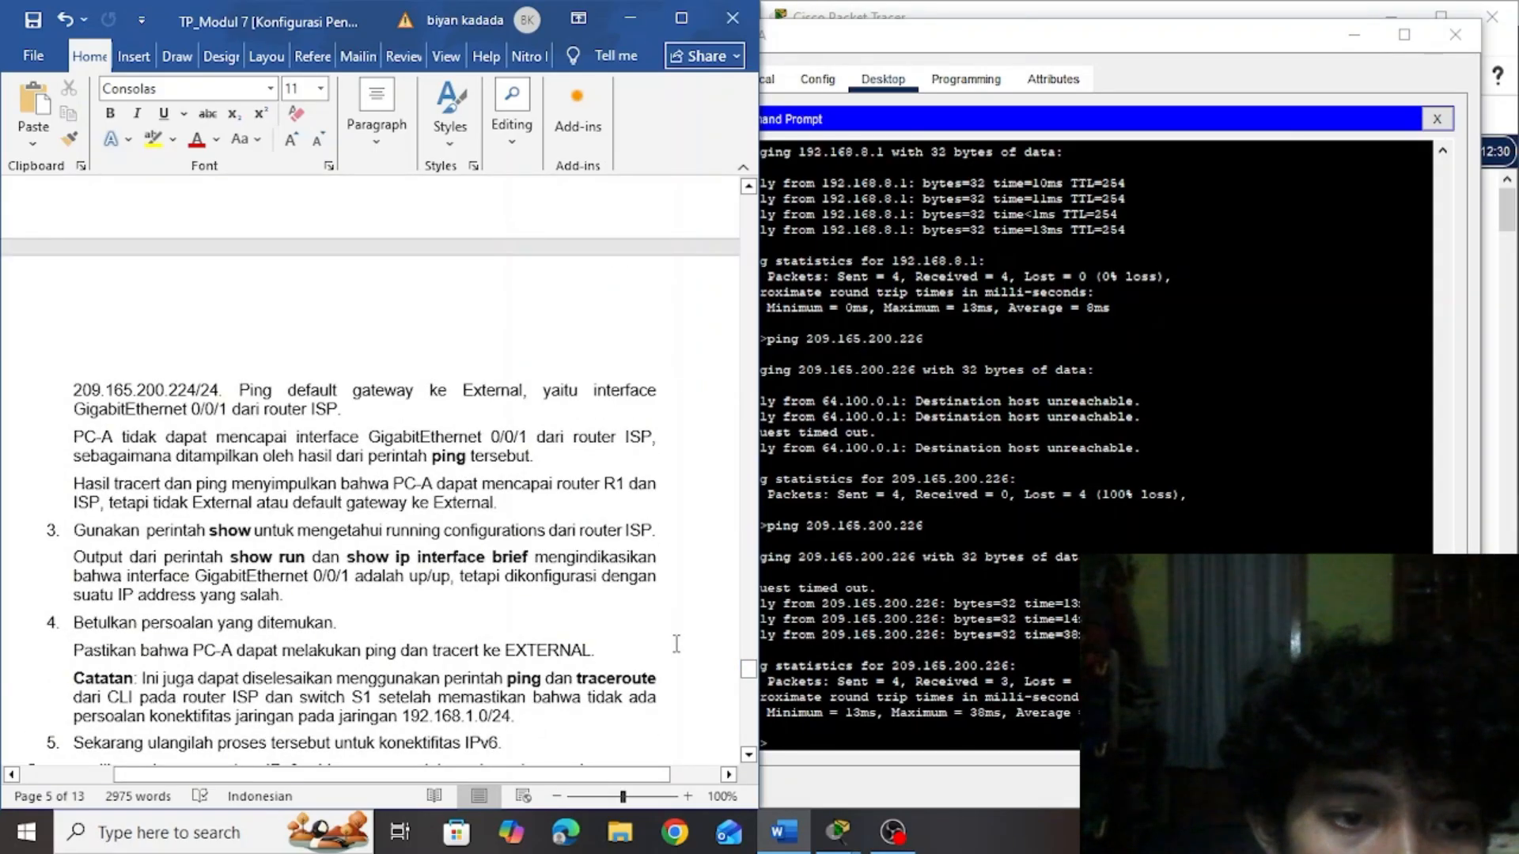
drag(746, 667, 748, 674)
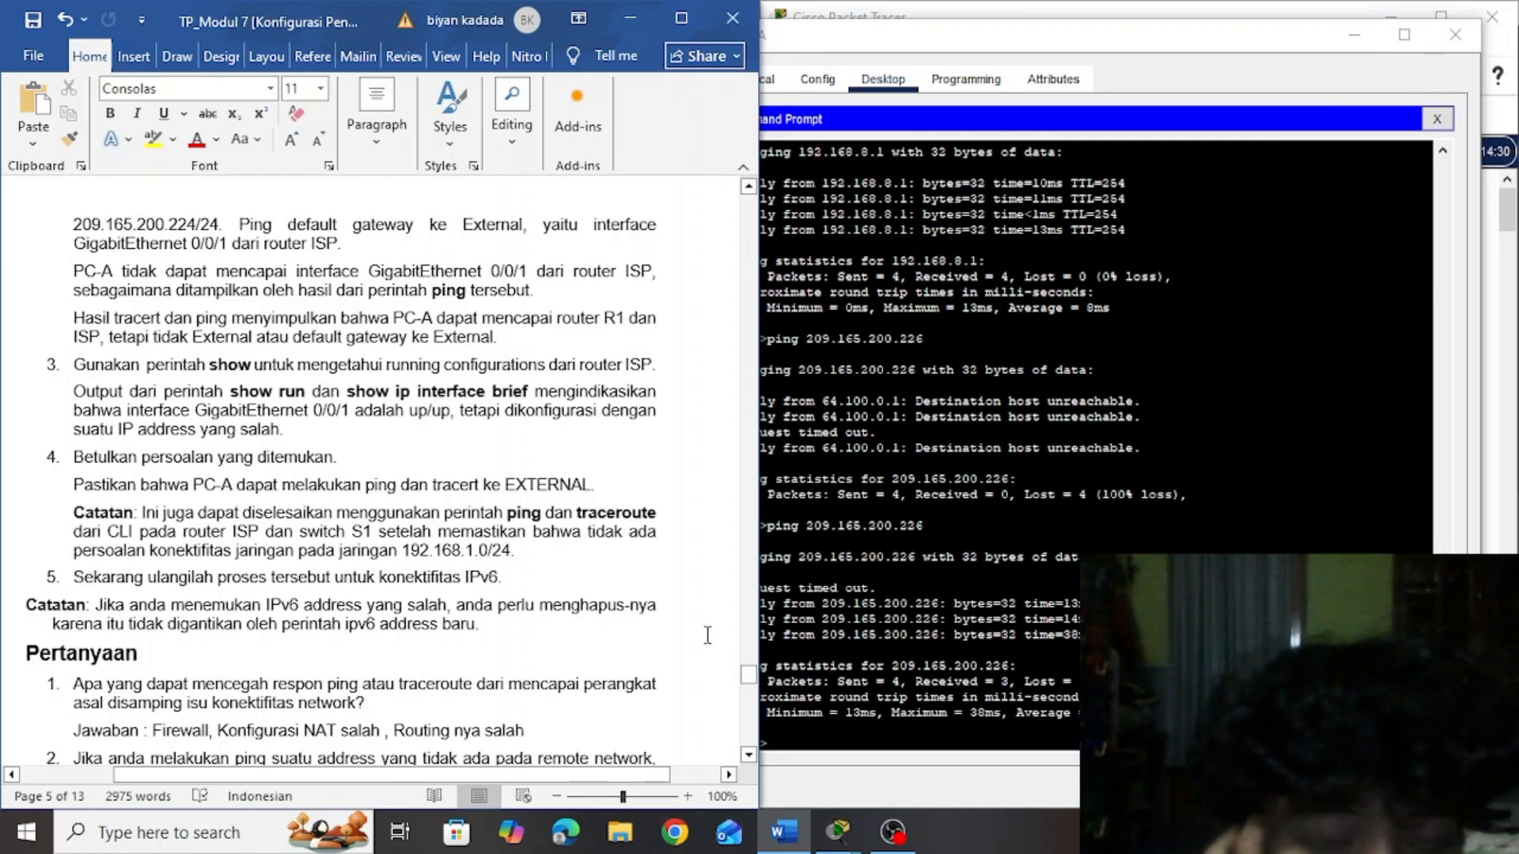
click(771, 639)
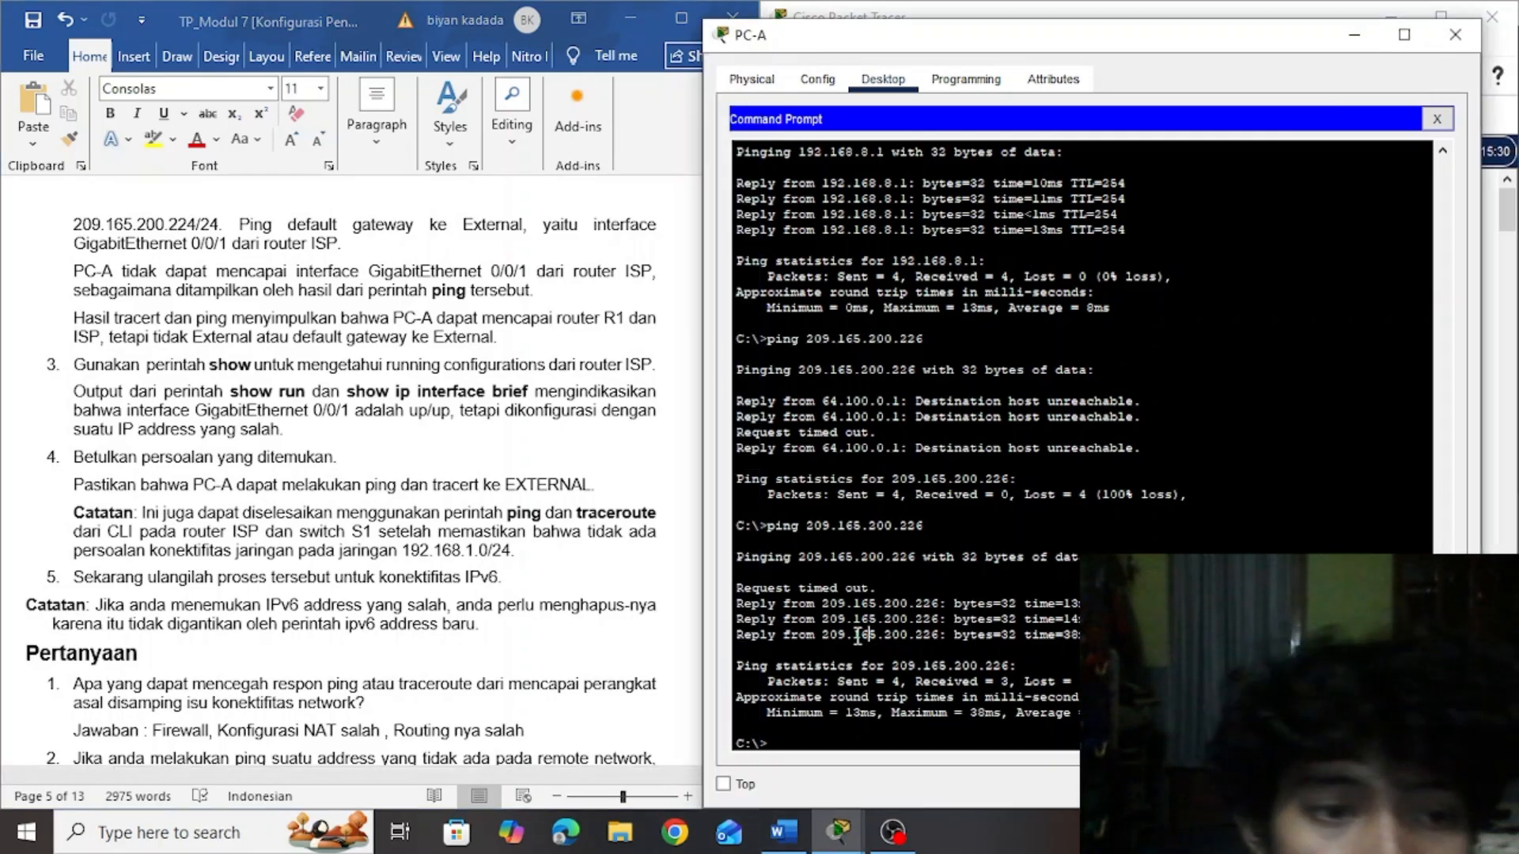
click(654, 652)
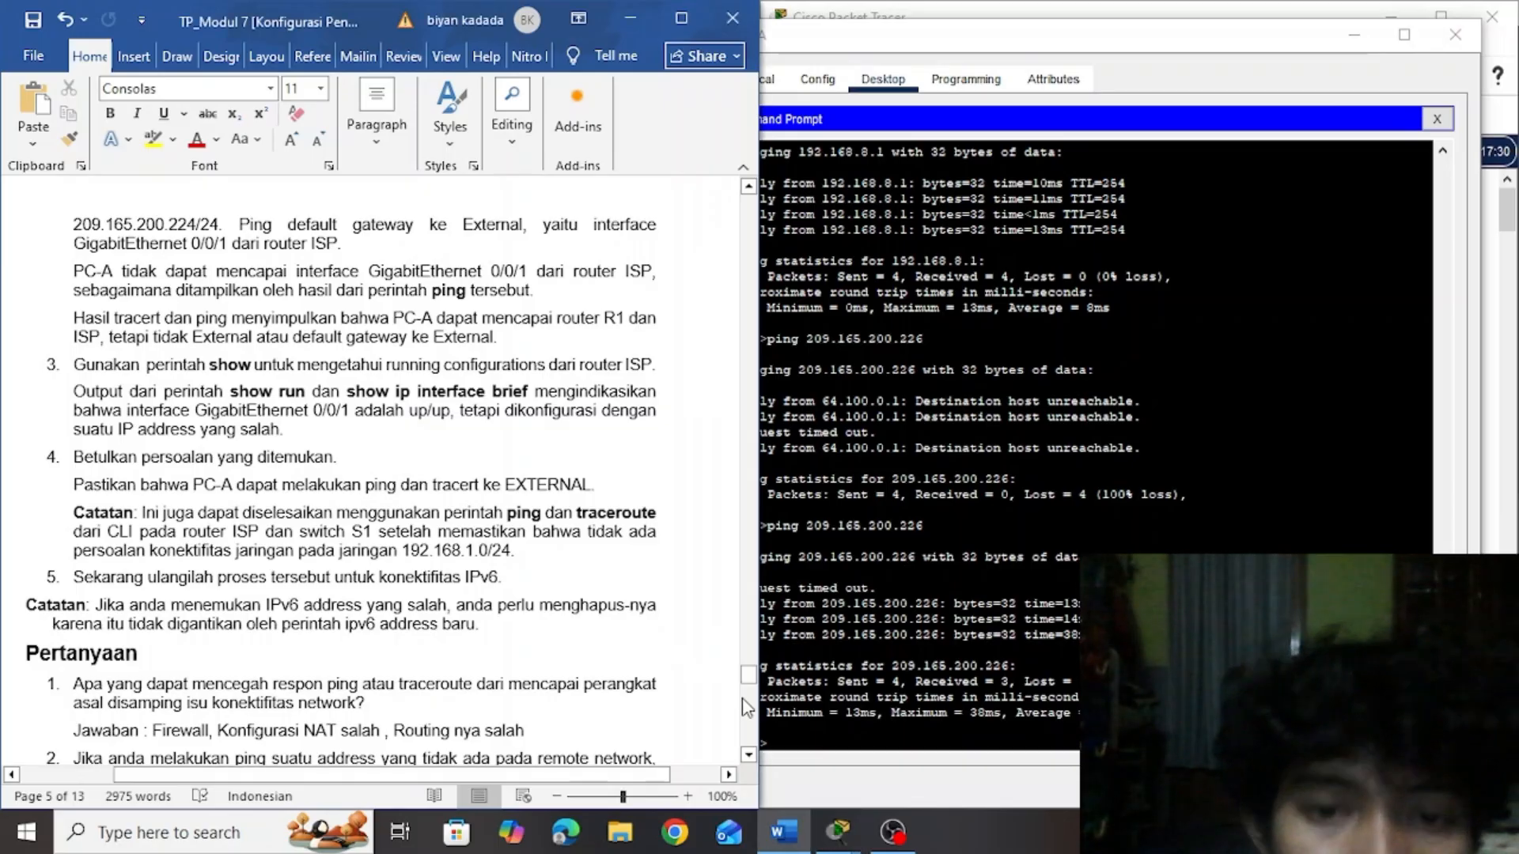
drag(743, 677, 747, 694)
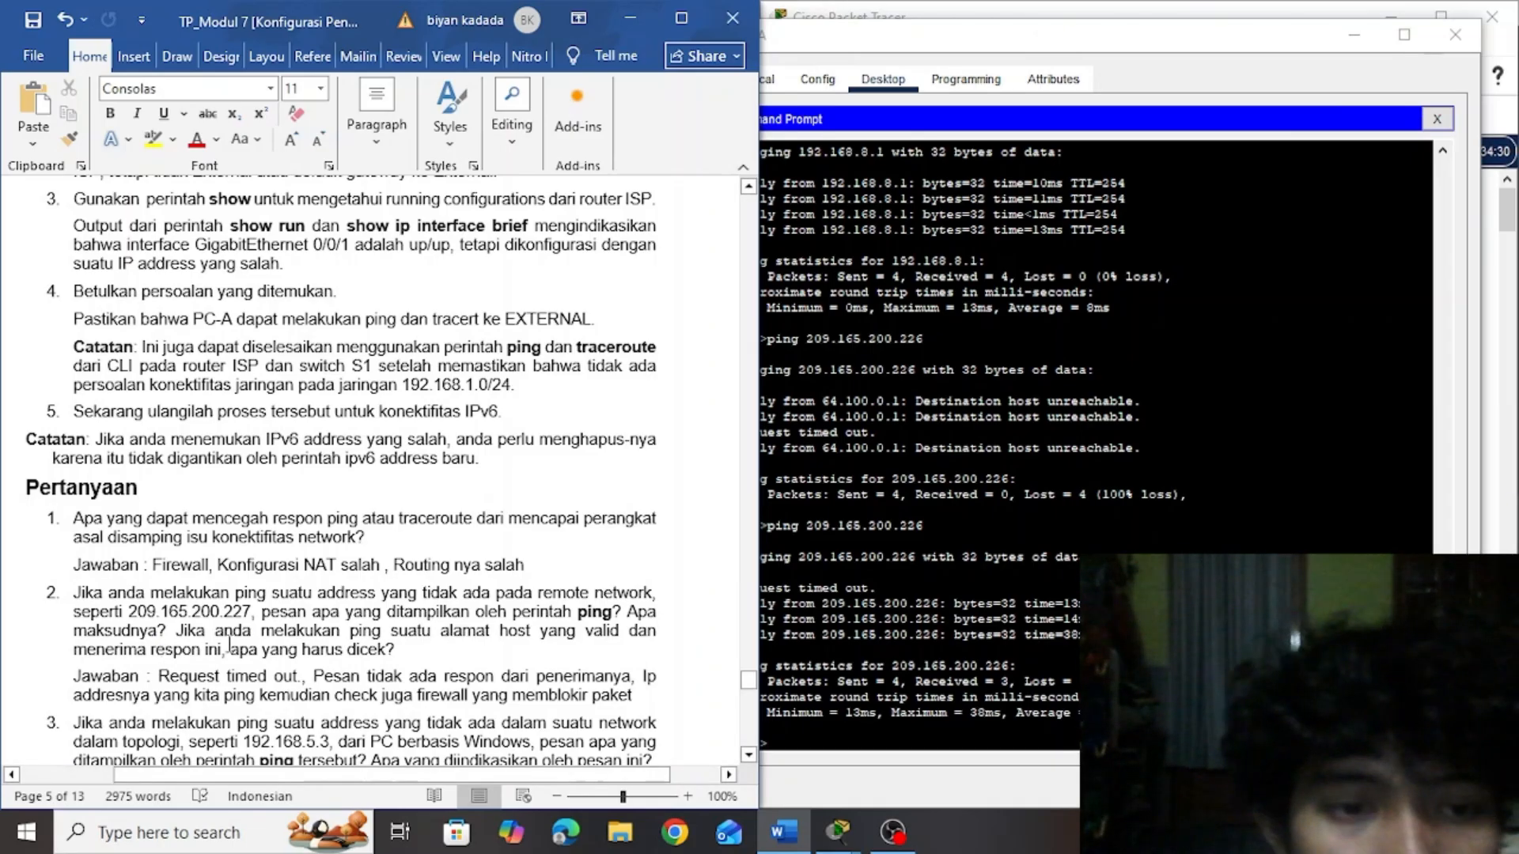
Copy the nonexistent address 209.165.200.227 from Pertanyaan question 2 and ping it from PC-A's command prompt
drag(252, 611, 221, 617)
click(250, 614)
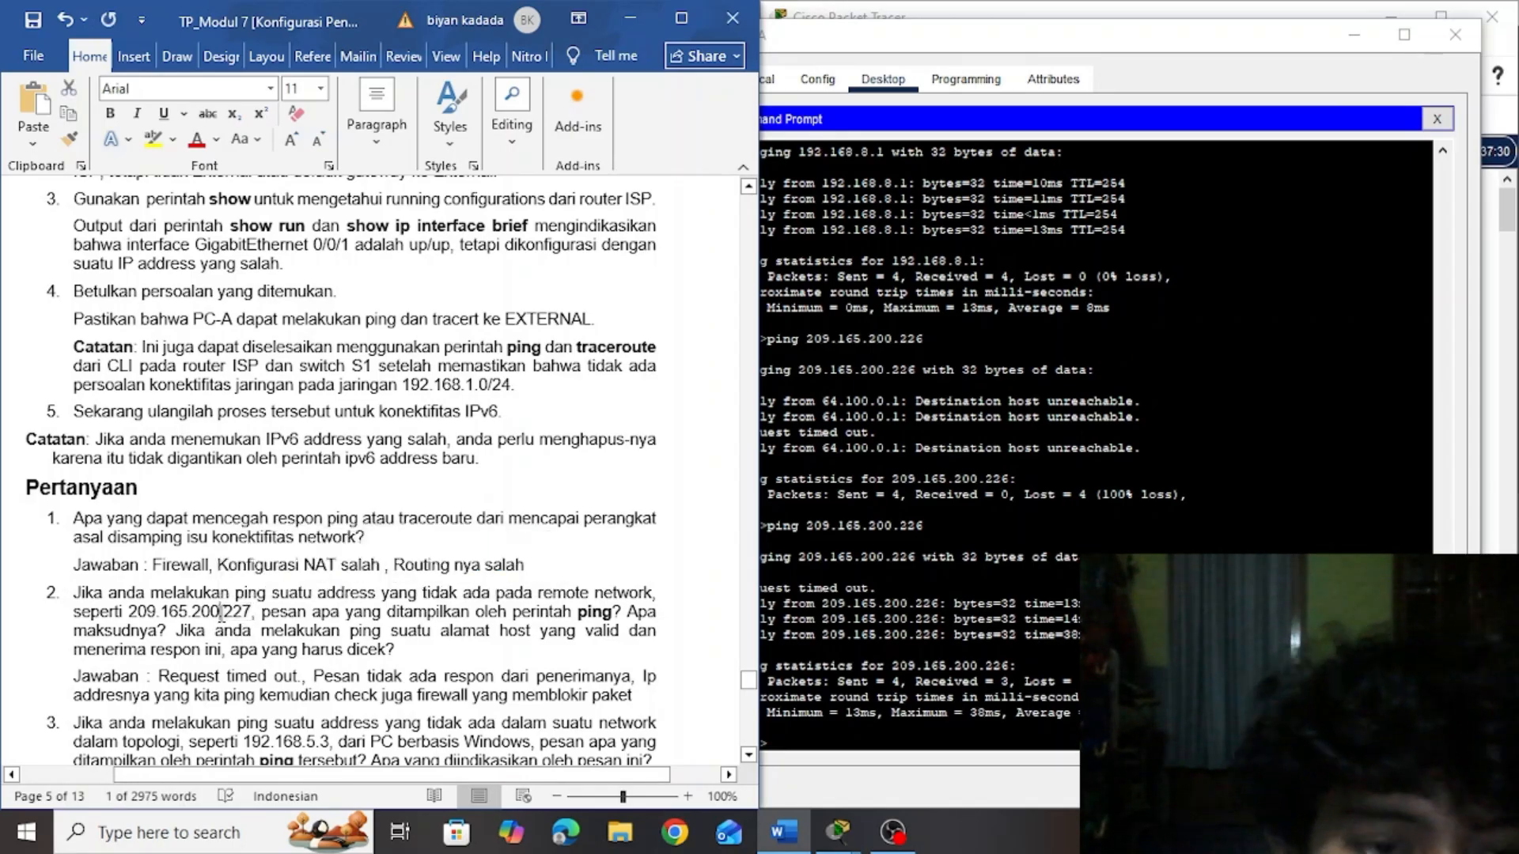
drag(250, 615, 131, 611)
key(ctrl+c)
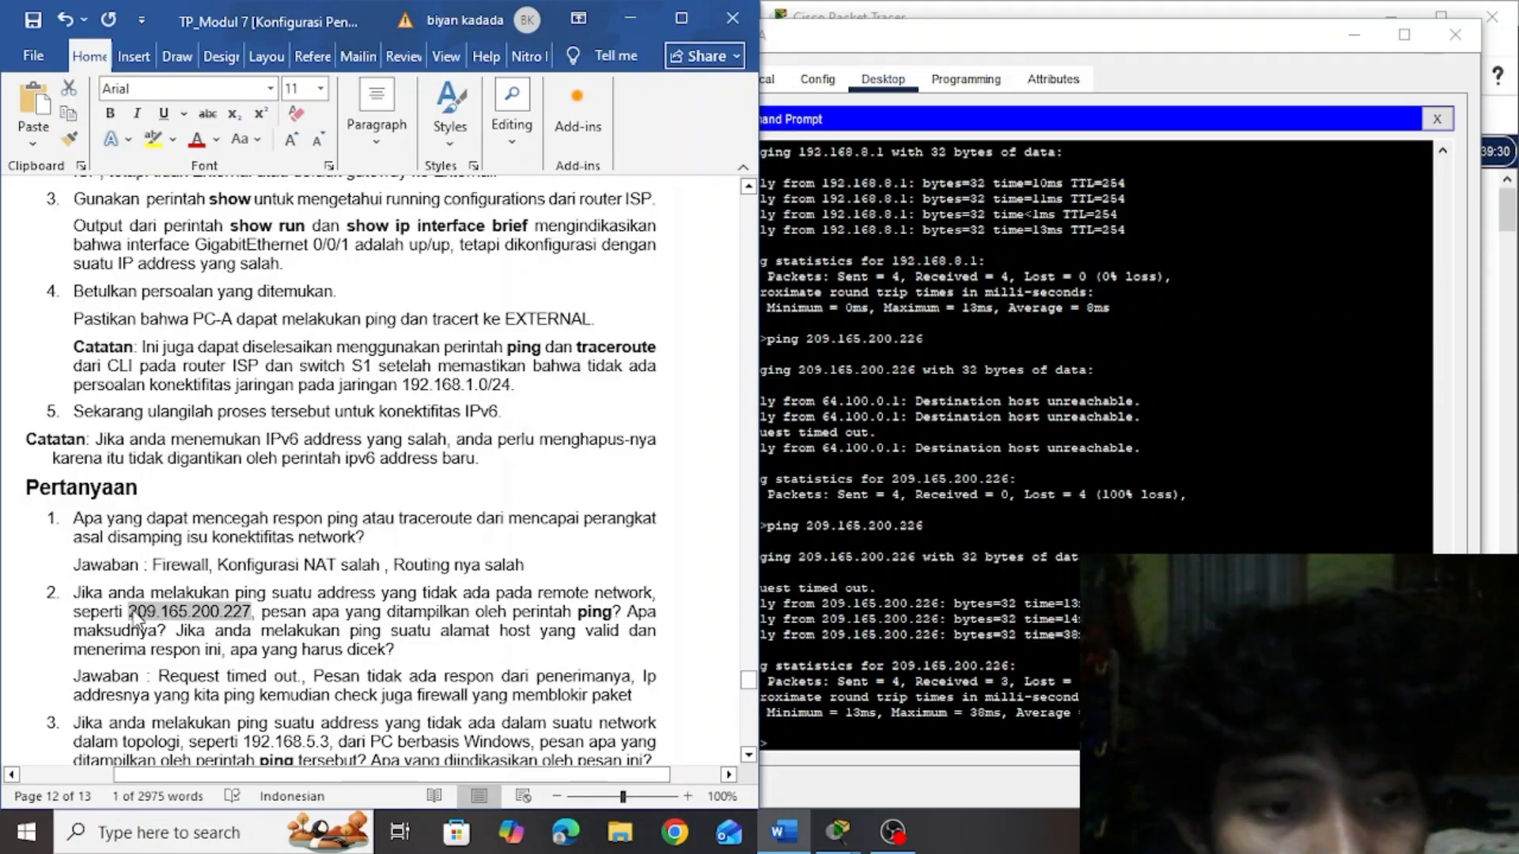
click(799, 750)
right_click(795, 749)
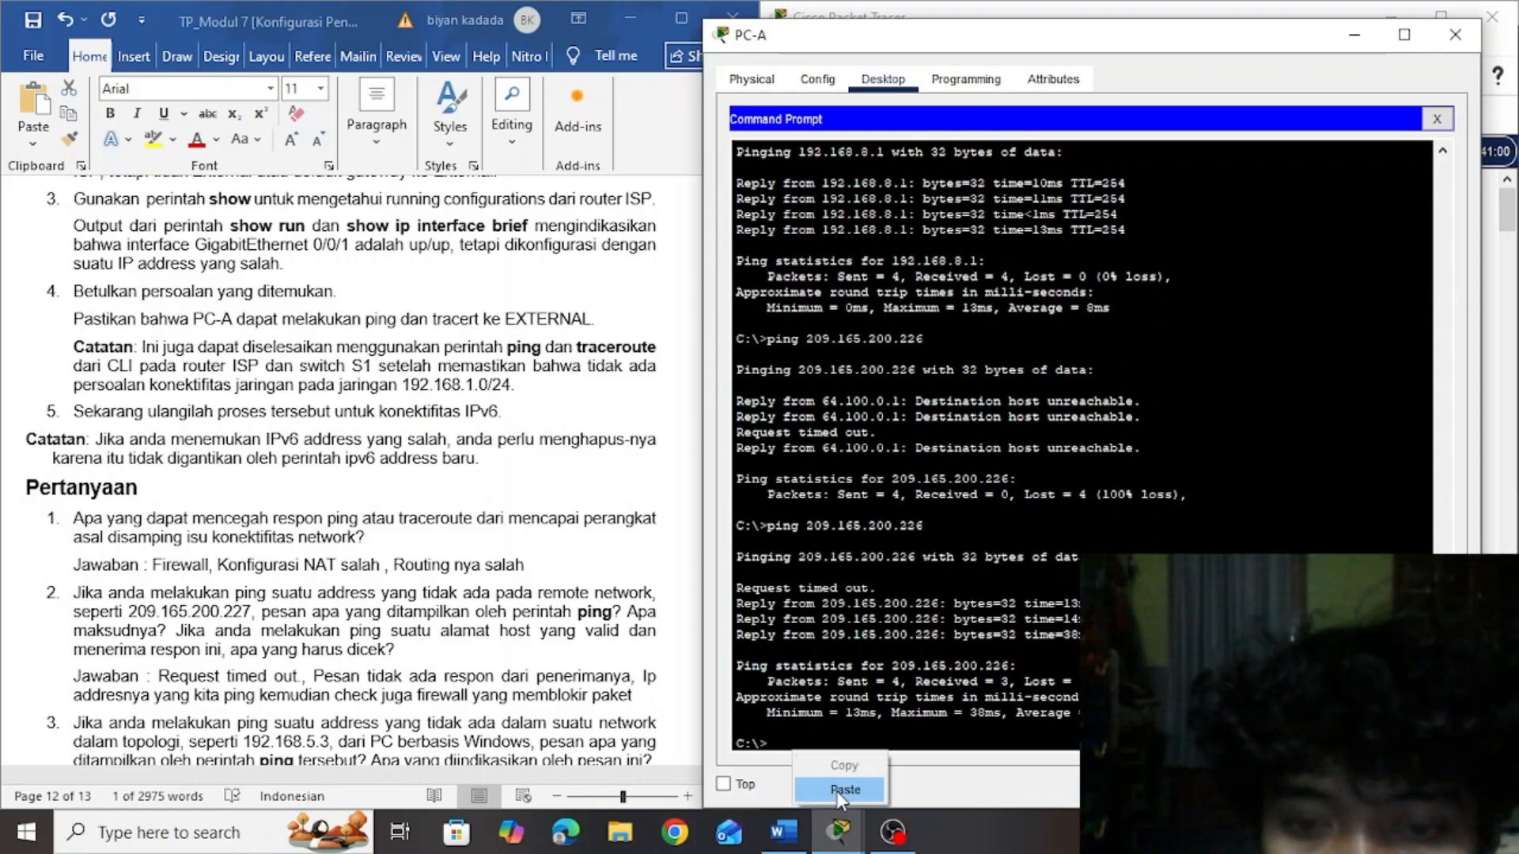
click(777, 745)
text(ping)
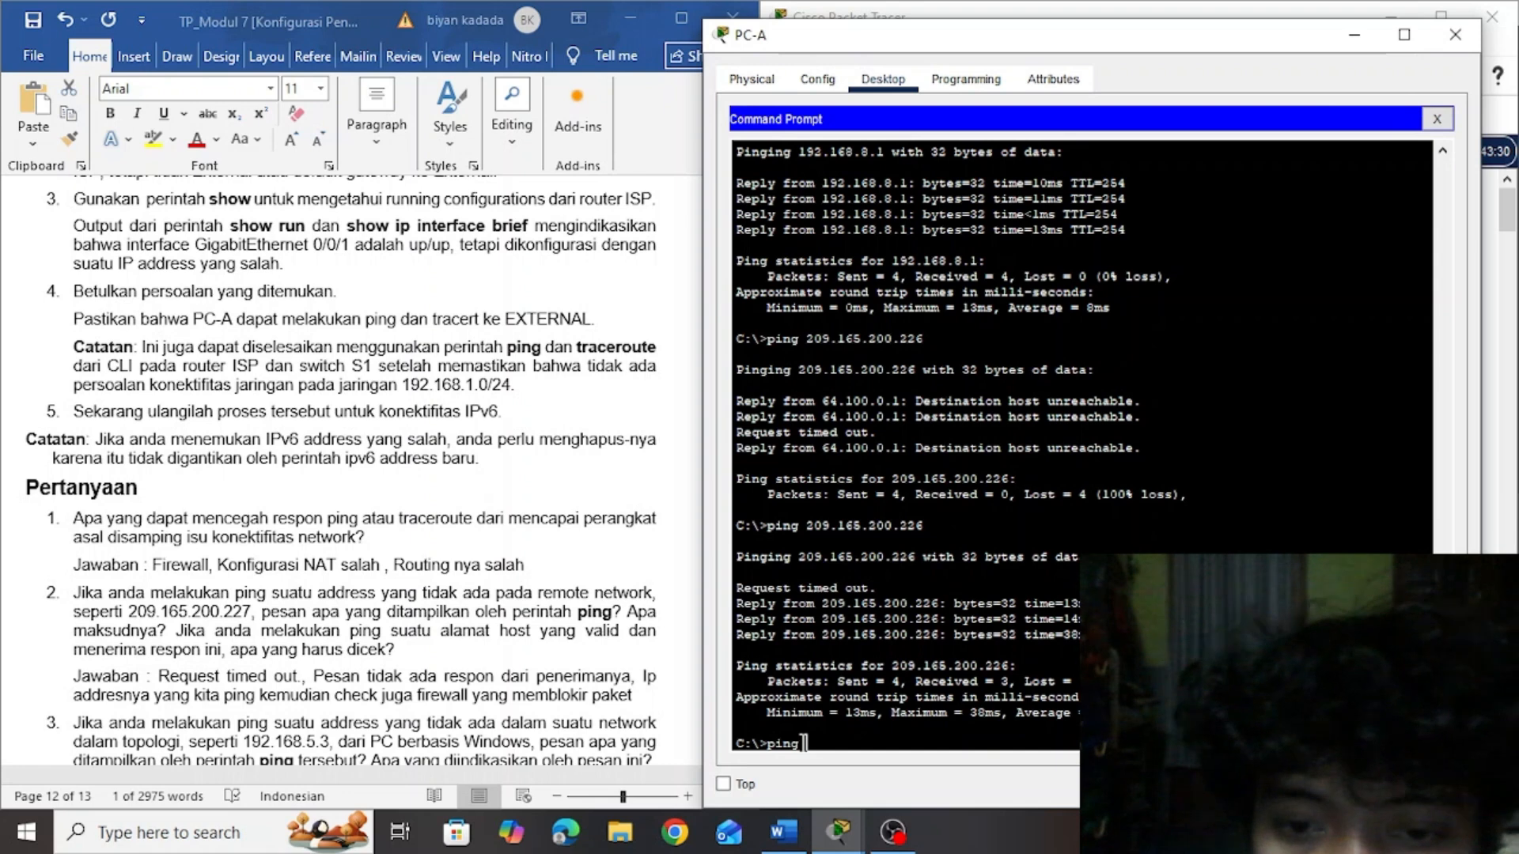
right_click(803, 746)
click(832, 773)
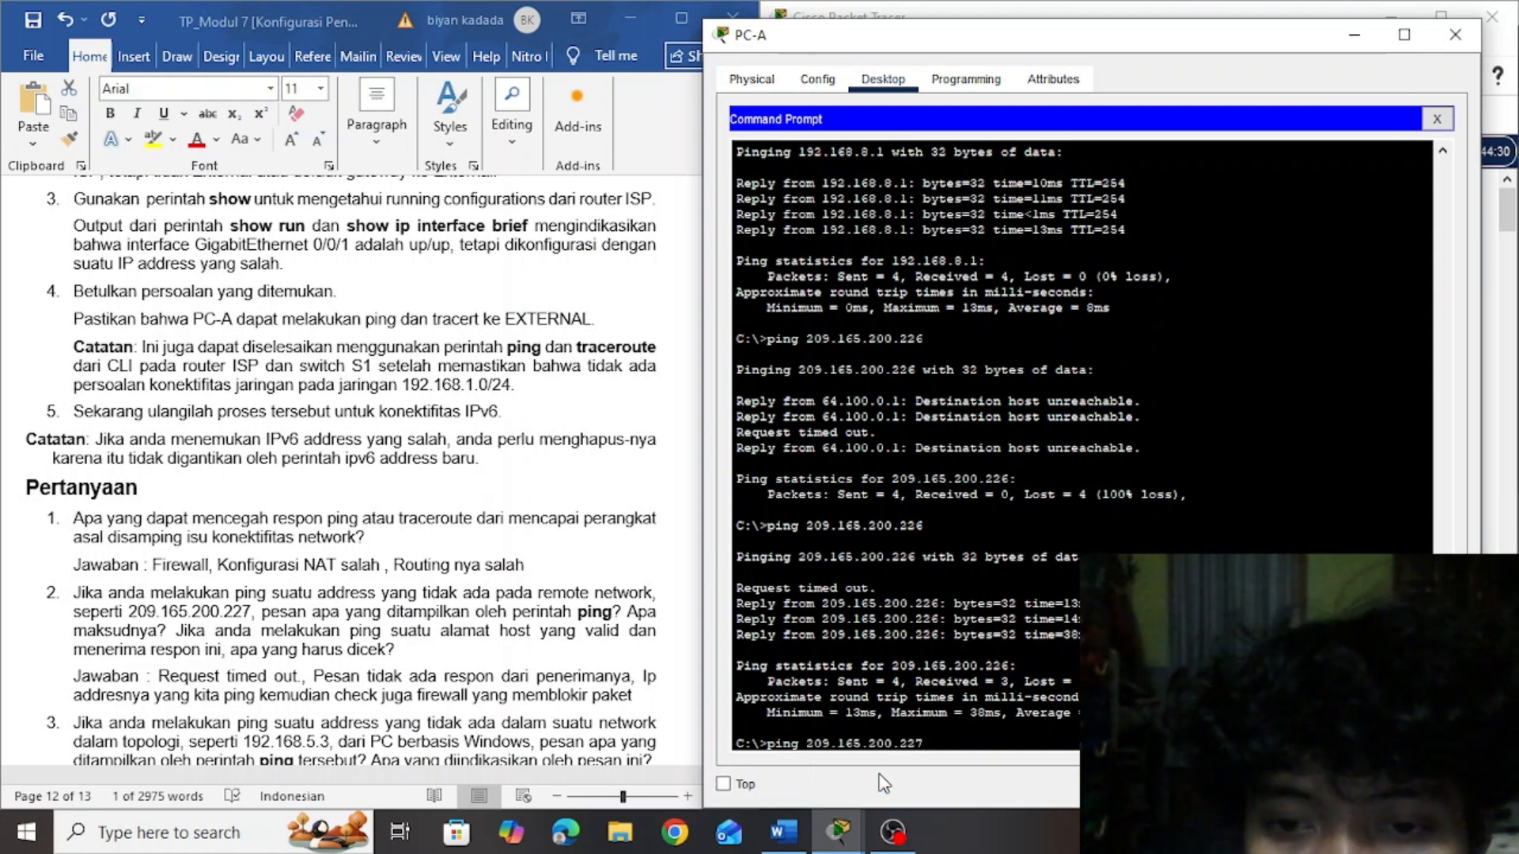
key(Return)
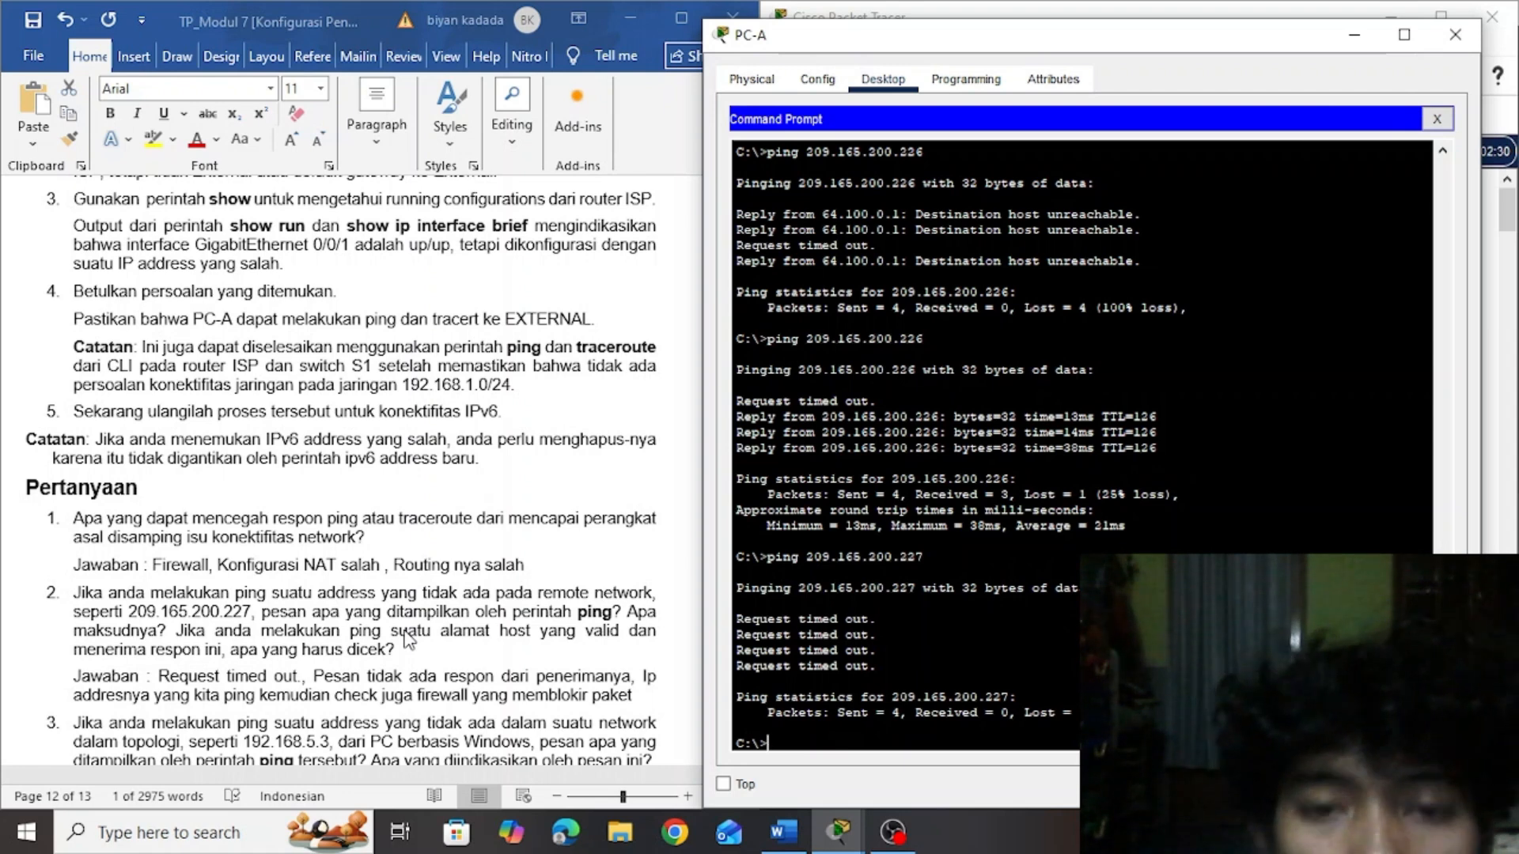
Copy the address 192.168.5.3 from Pertanyaan question 3 in the lab document and ping it from PC-A's command prompt
click(408, 639)
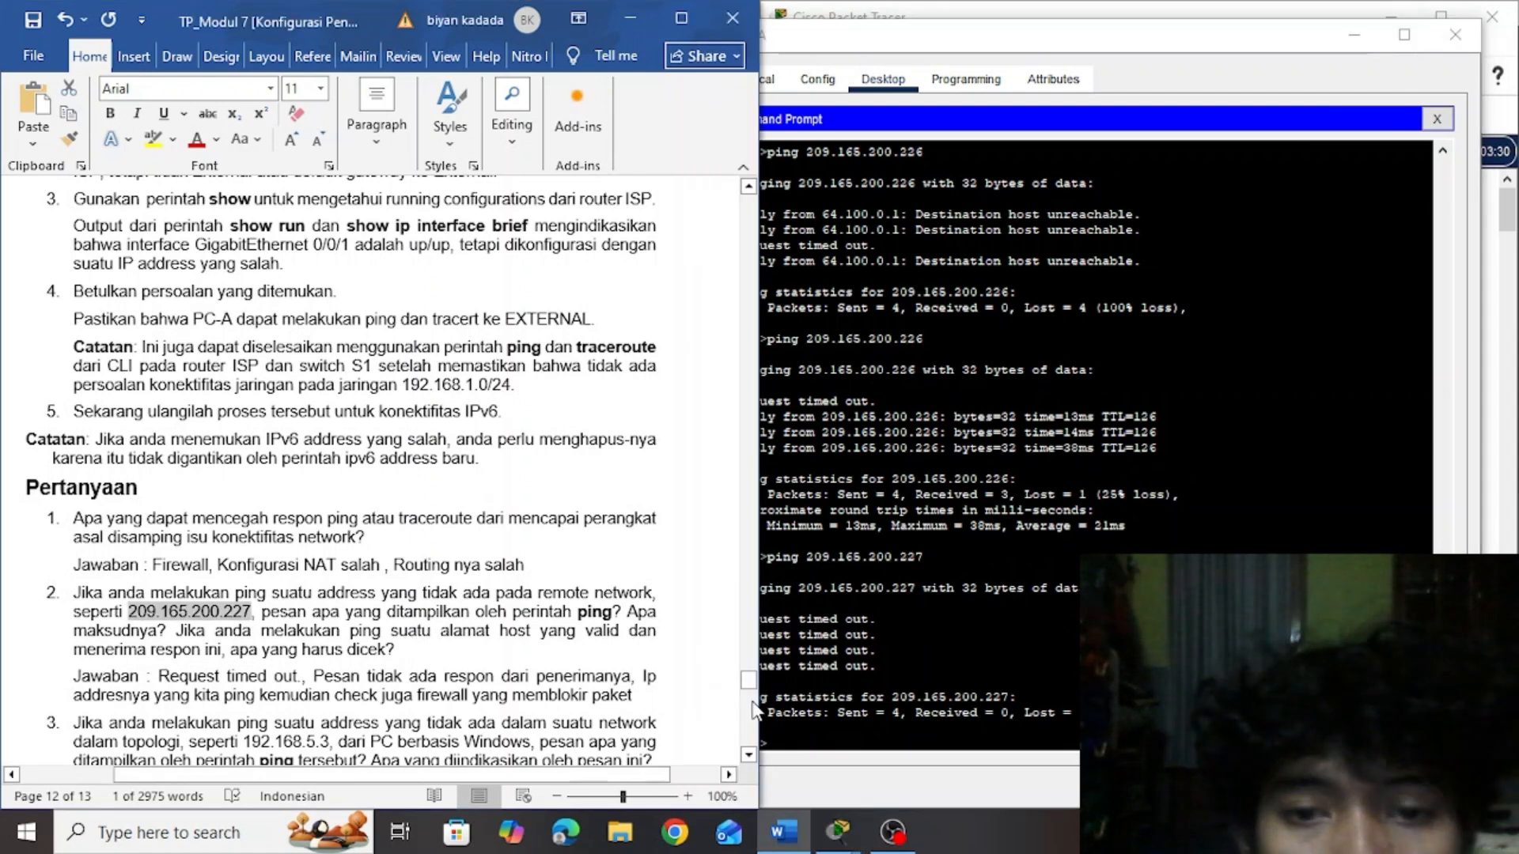
scroll(752, 704, down, 4)
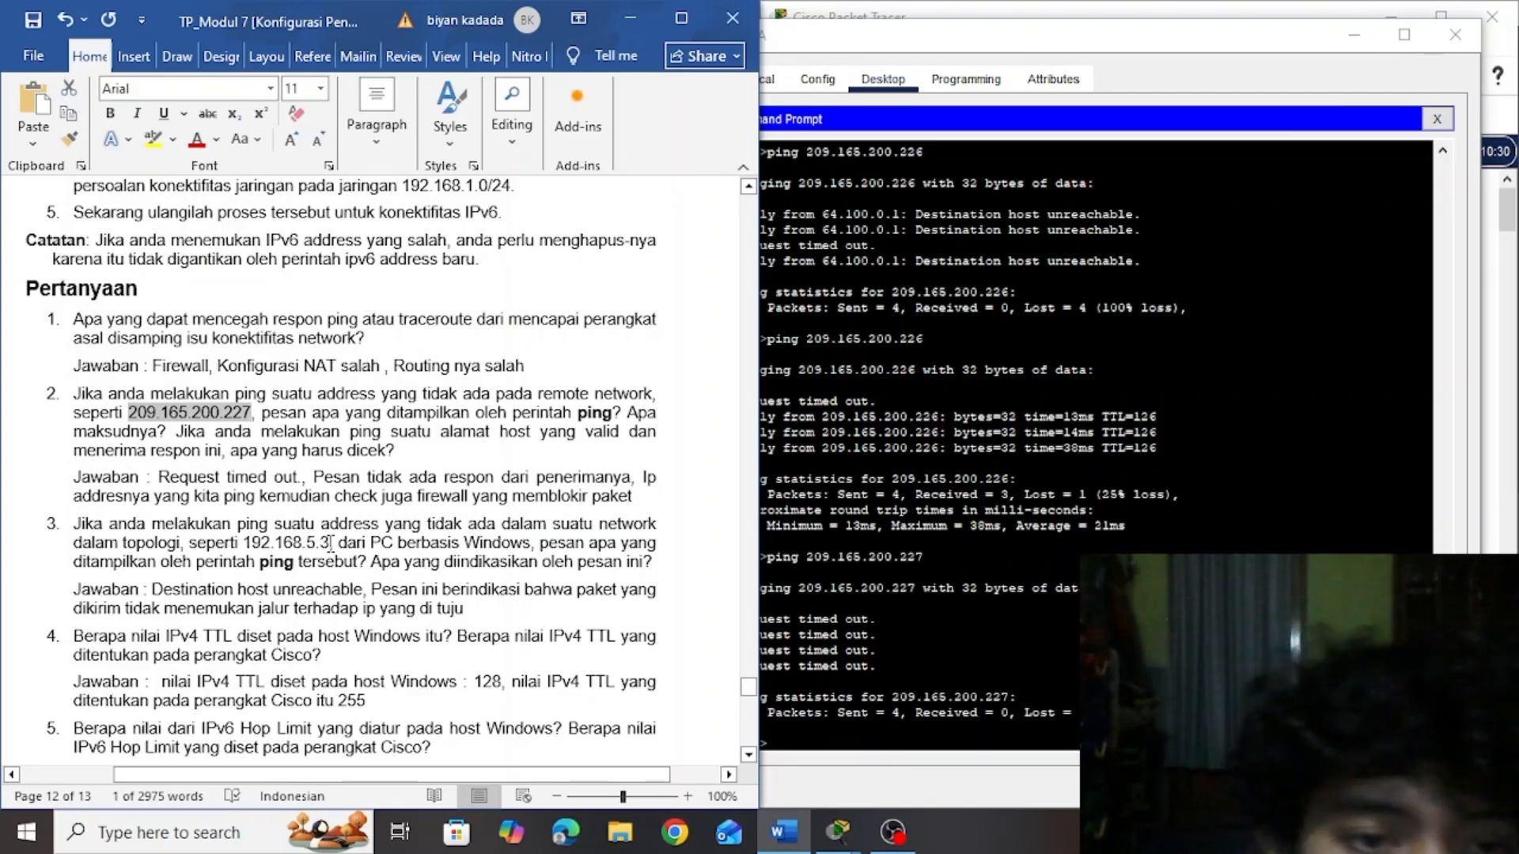
drag(331, 543, 257, 552)
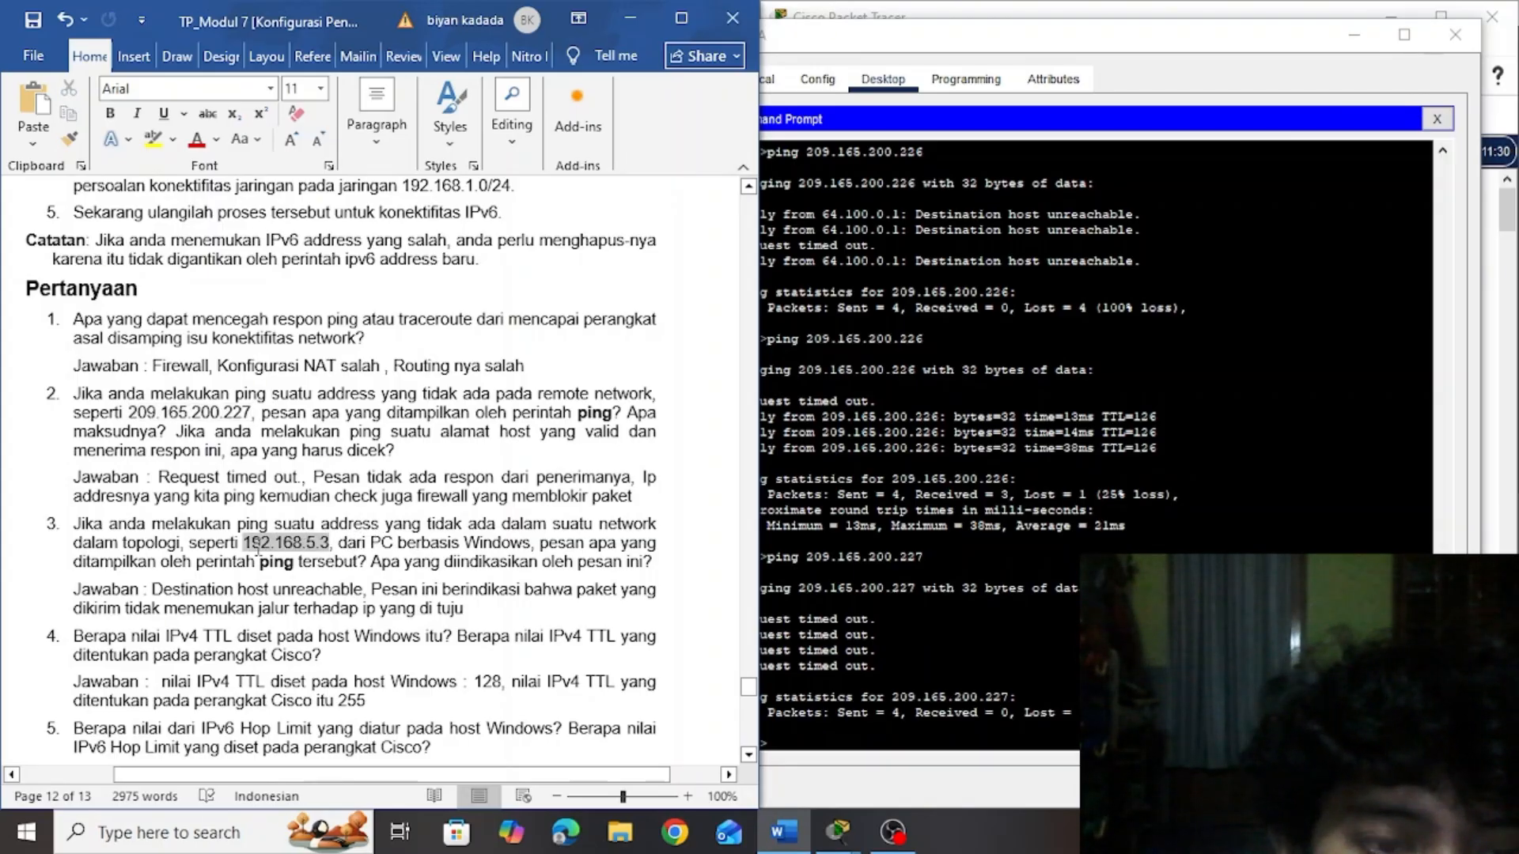
key(ctrl+c)
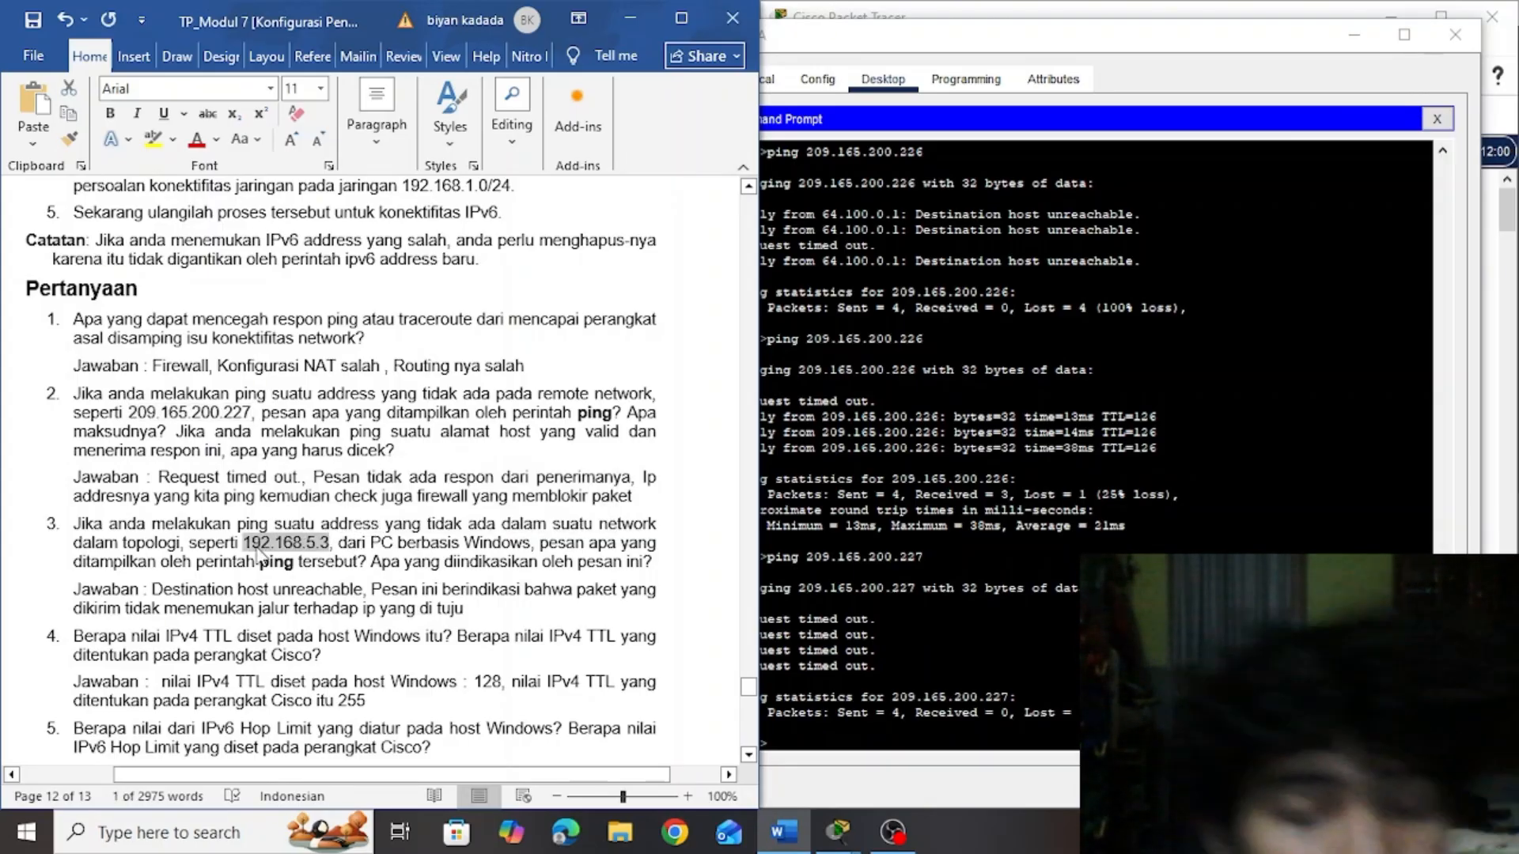
click(817, 736)
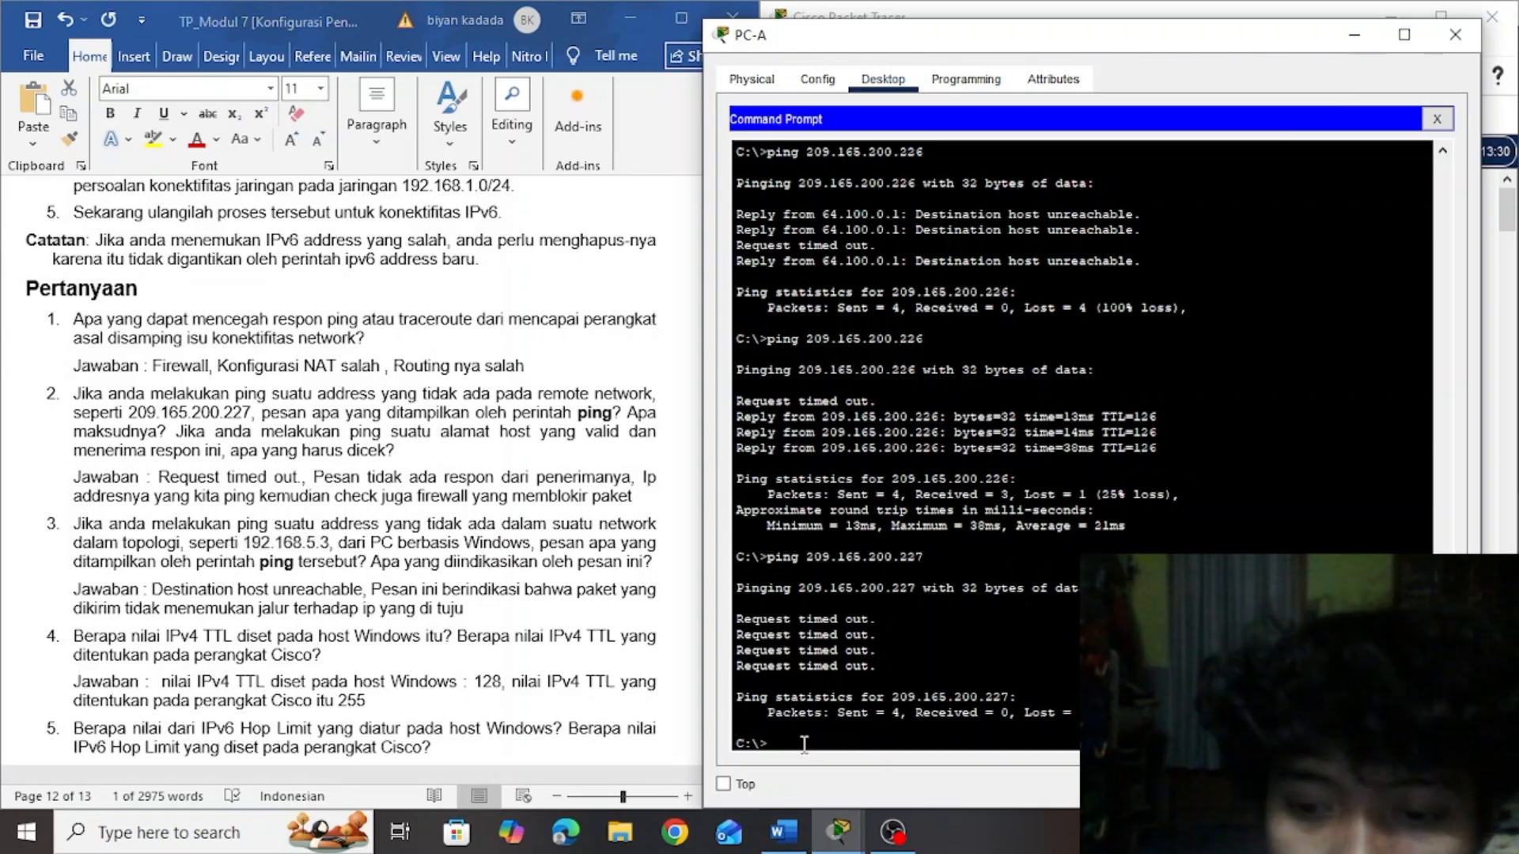
text(ping)
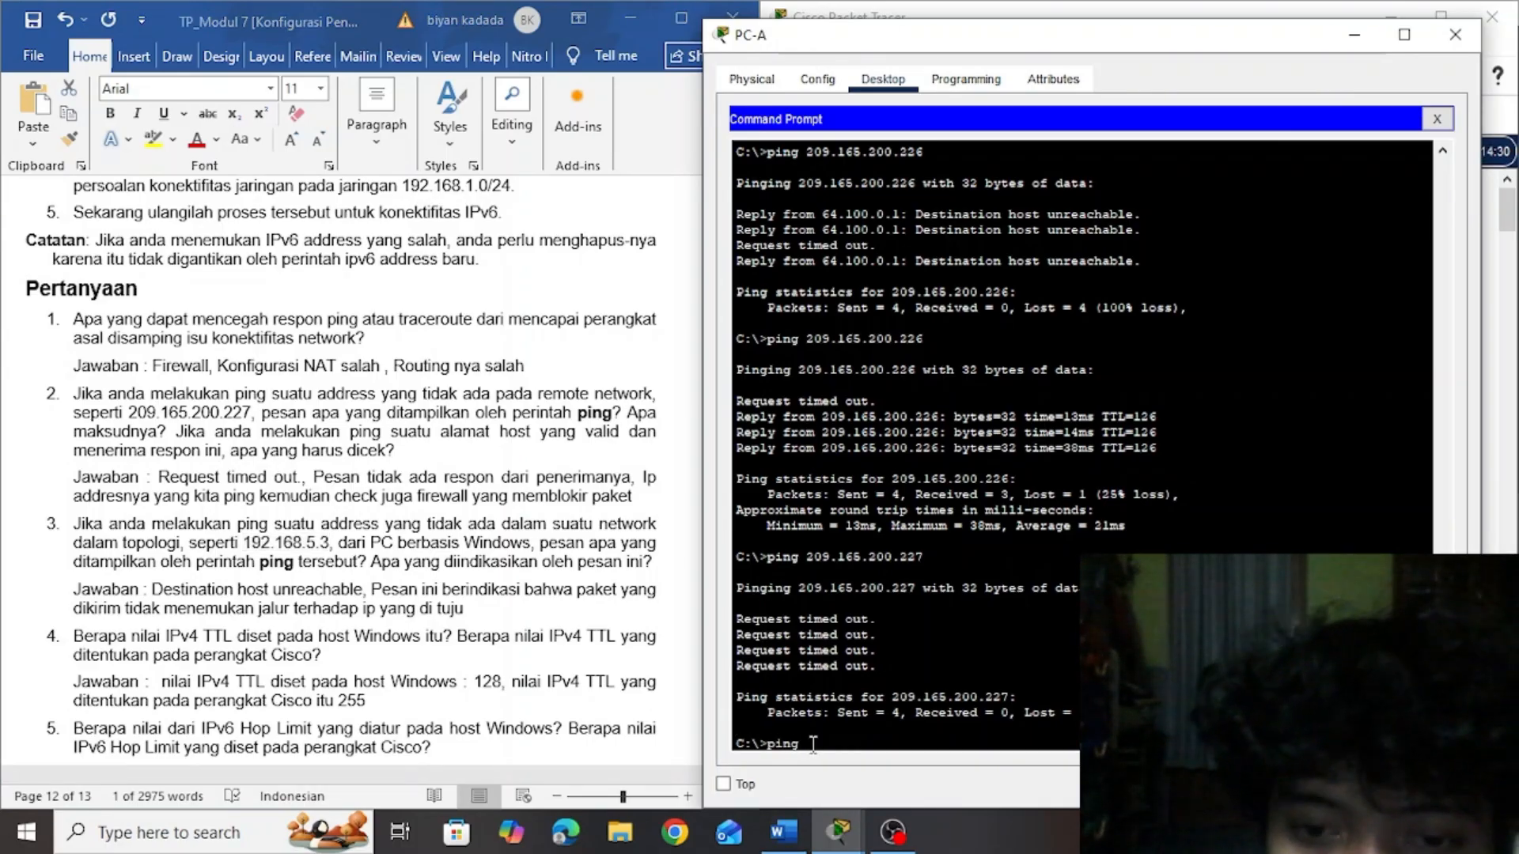
right_click(813, 743)
click(838, 772)
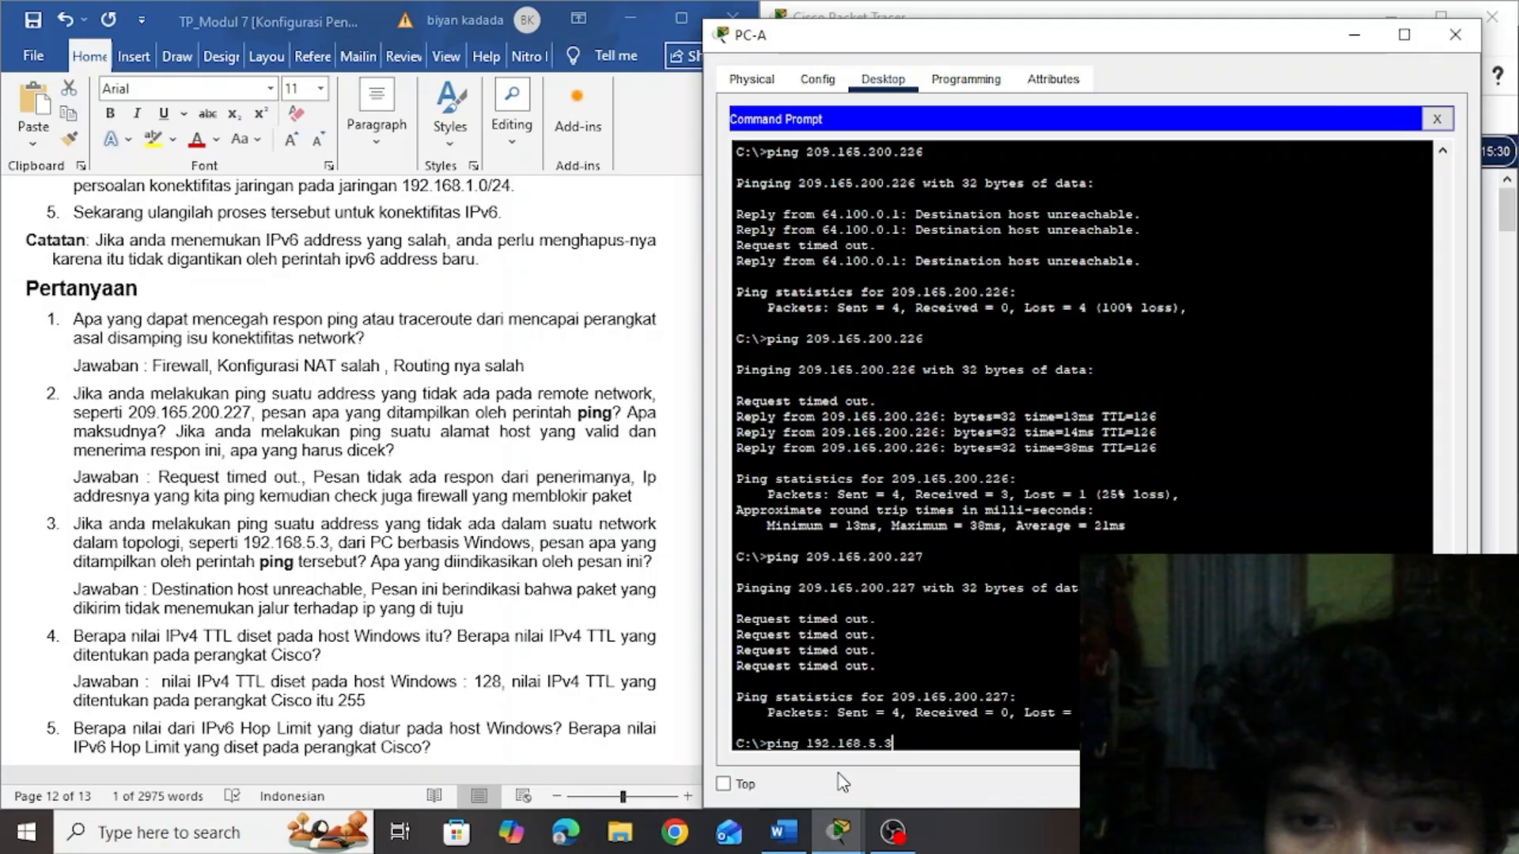
key(Return)
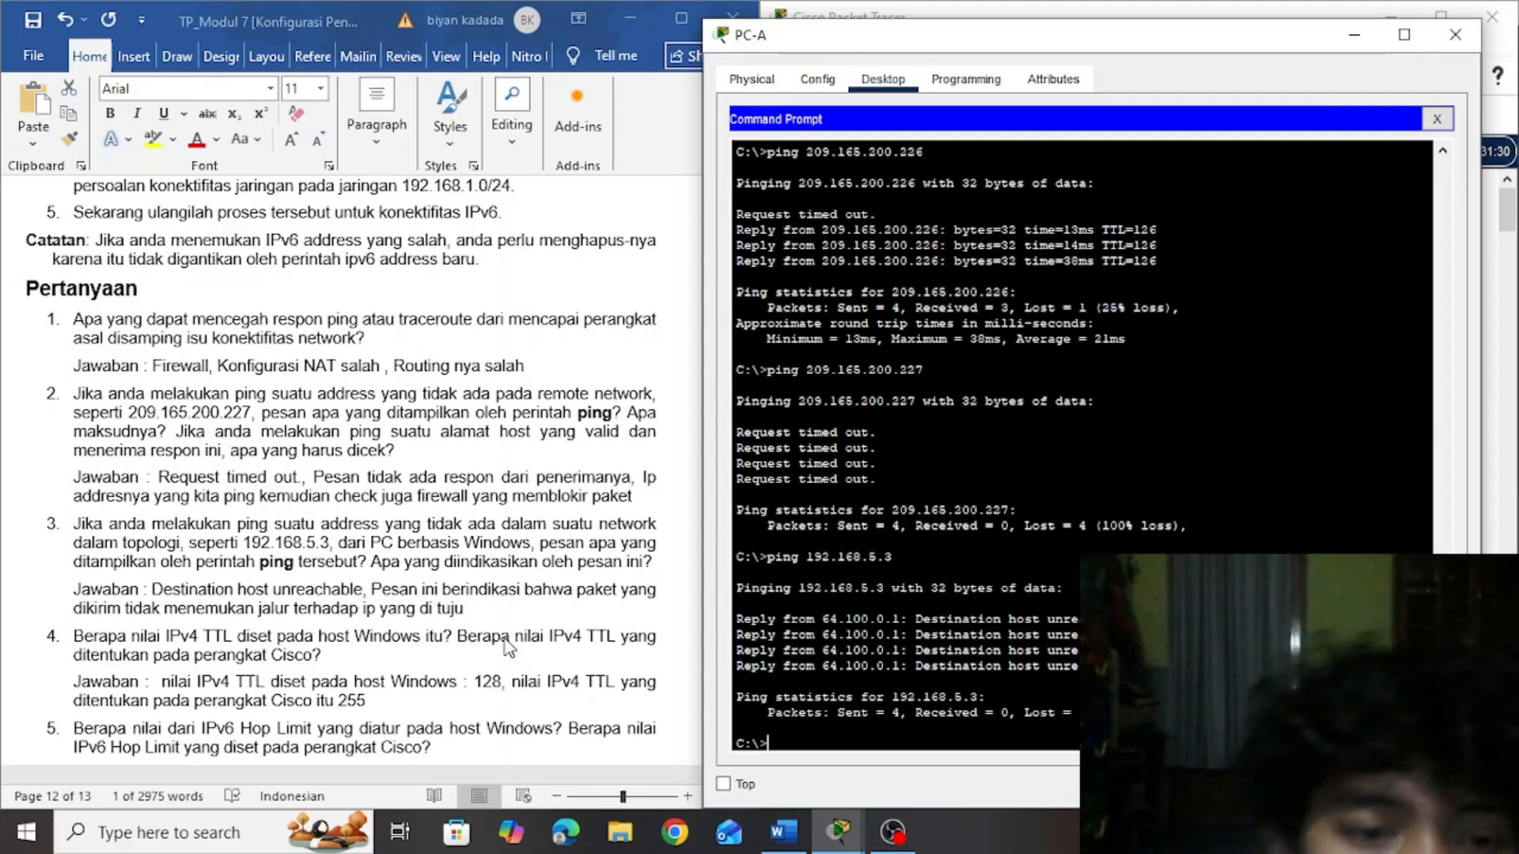
Read Pertanyaan questions 4 and 5 with their answers on TTL and Hop Limit, and return to the document's cover page
click(354, 719)
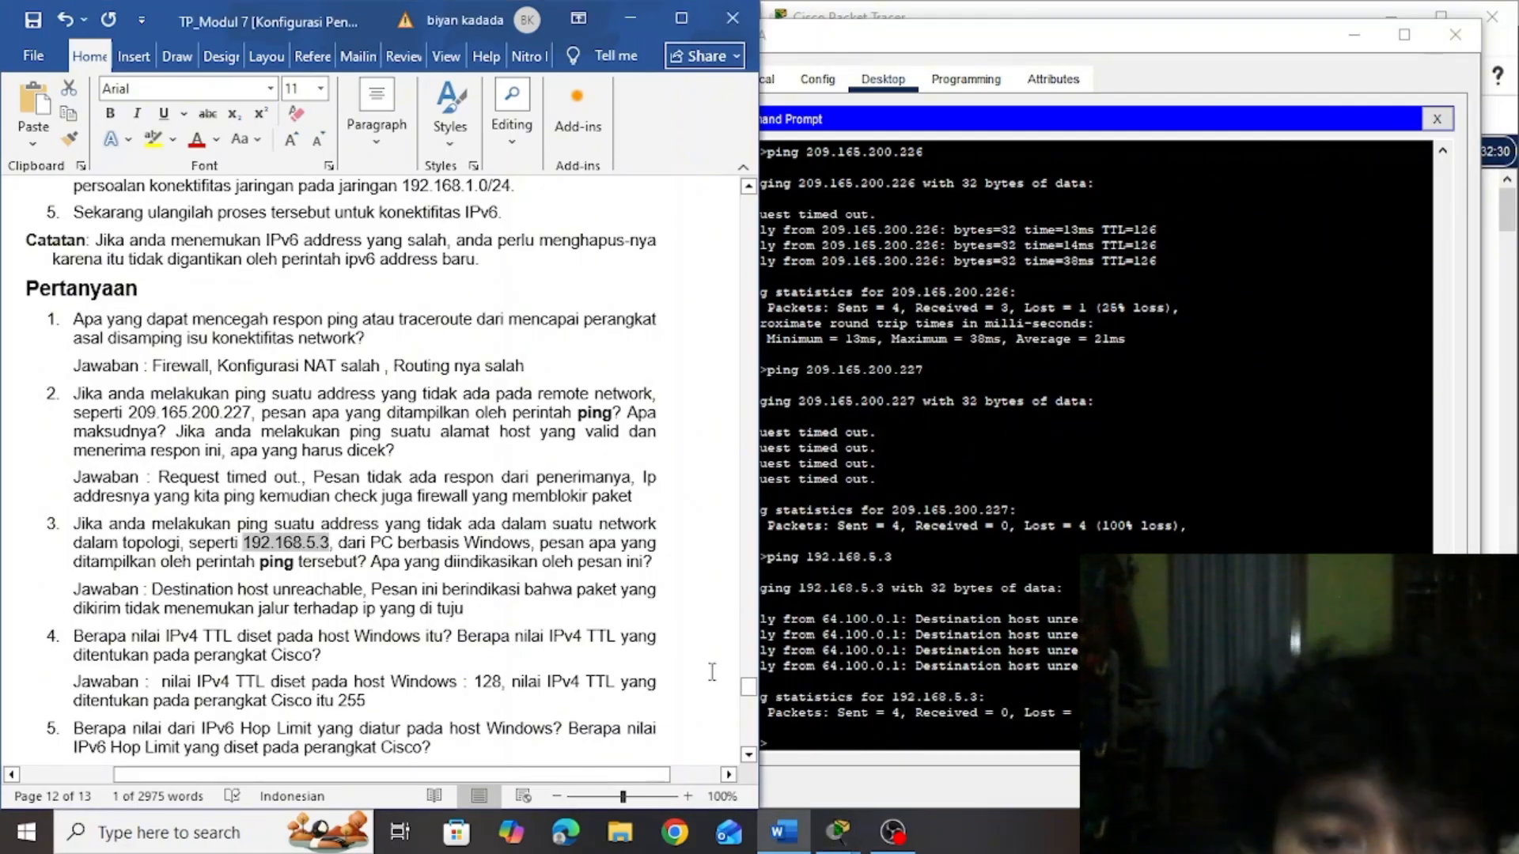
drag(747, 687, 696, 683)
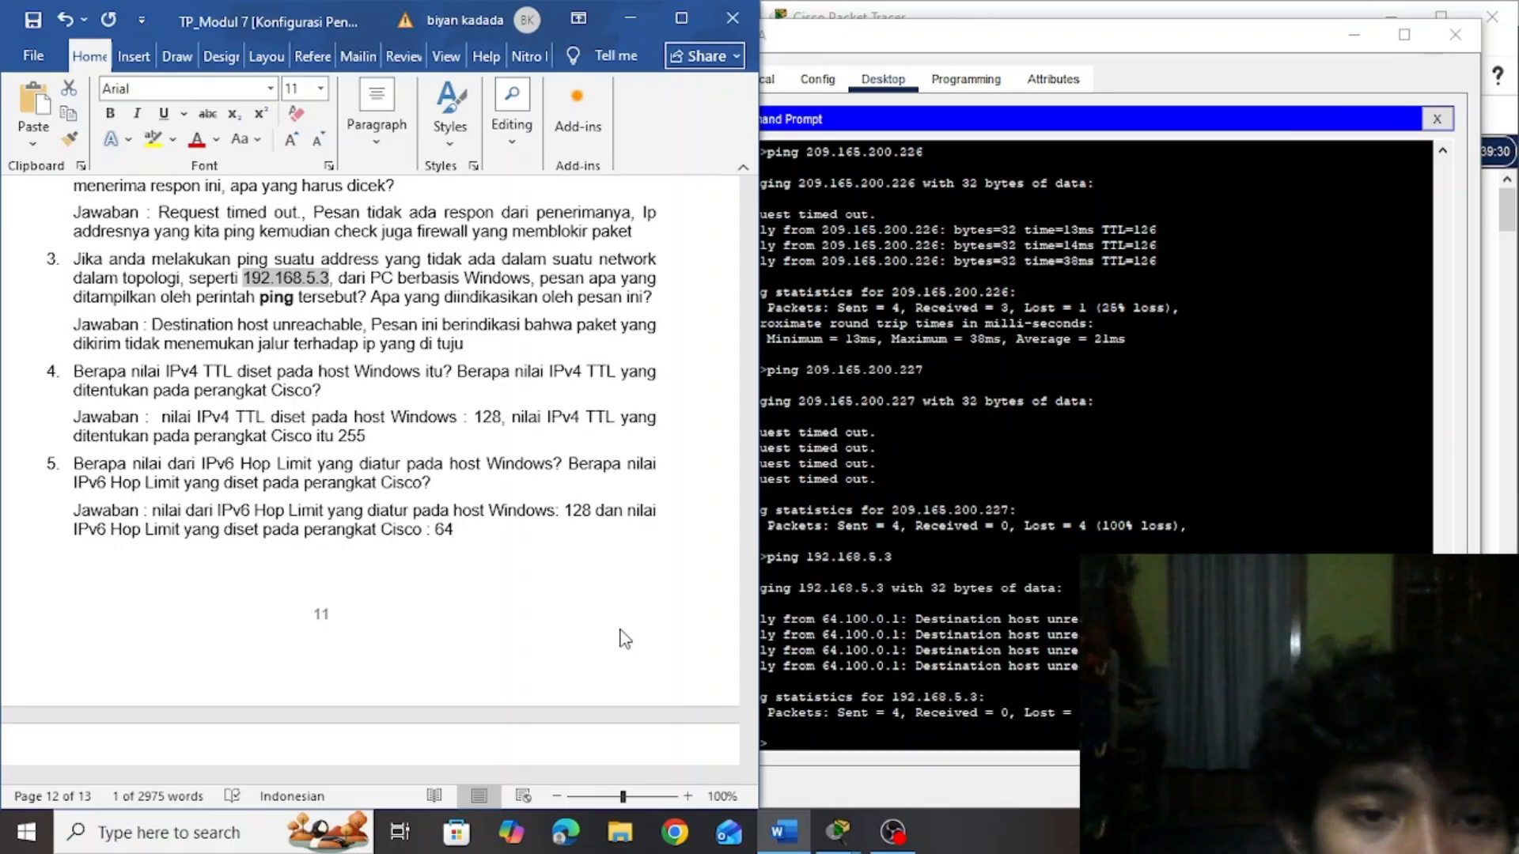
click(699, 642)
drag(751, 696, 739, 192)
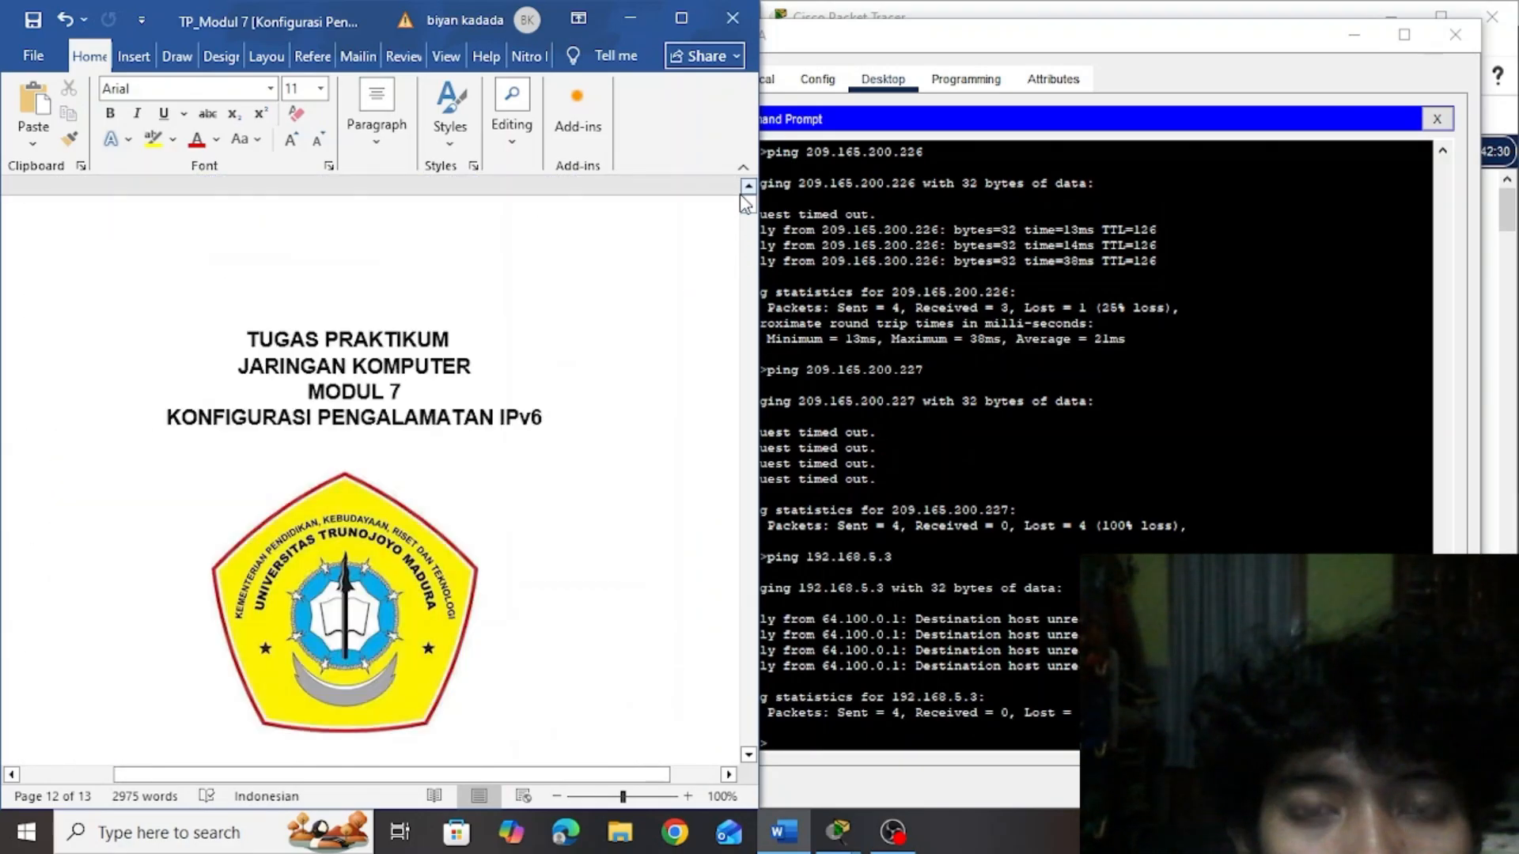
mouse_move(893, 832)
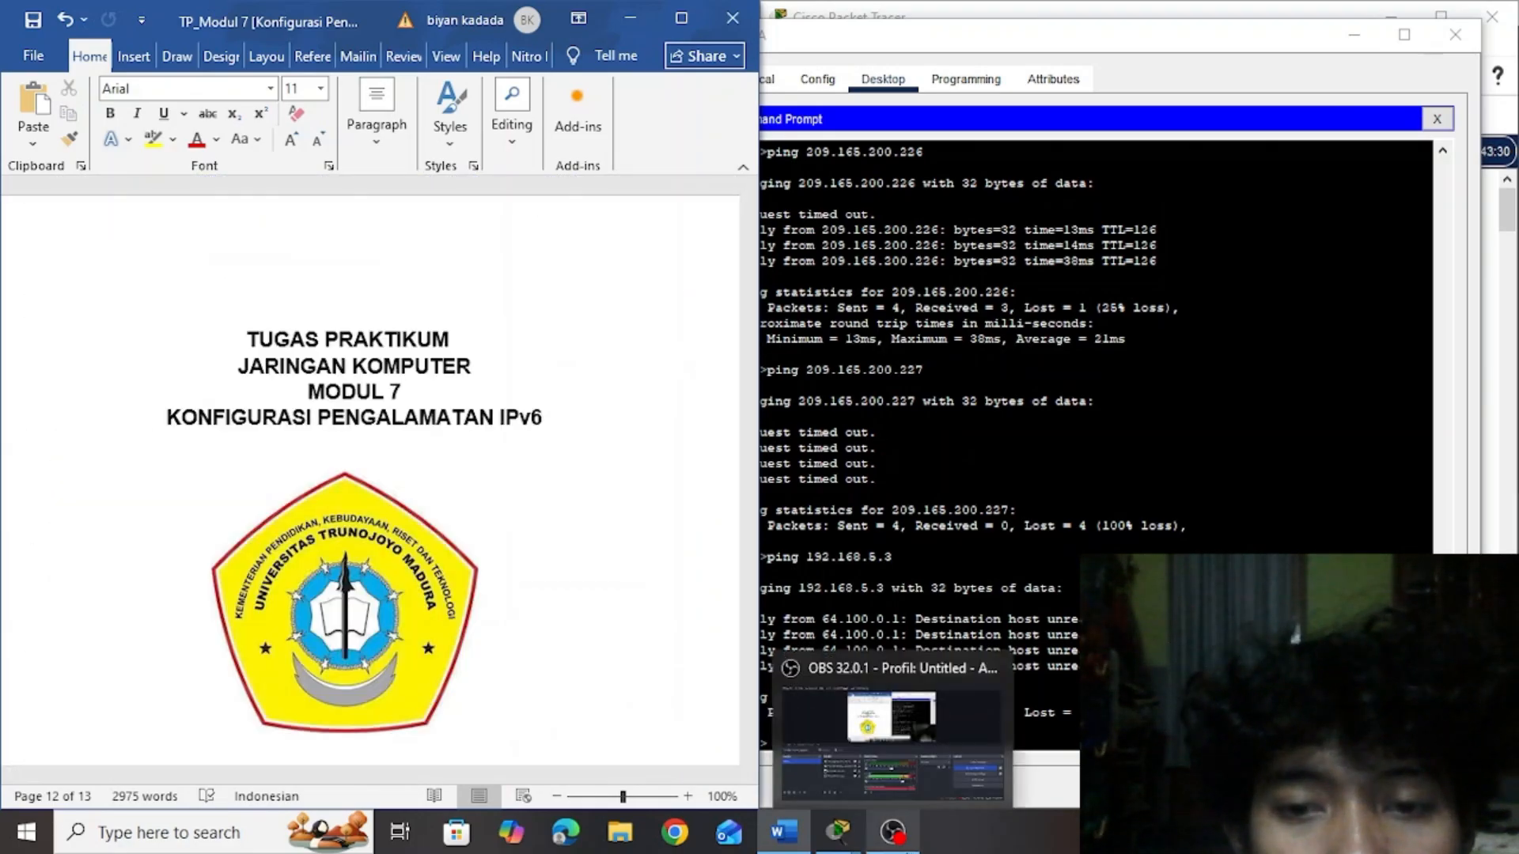